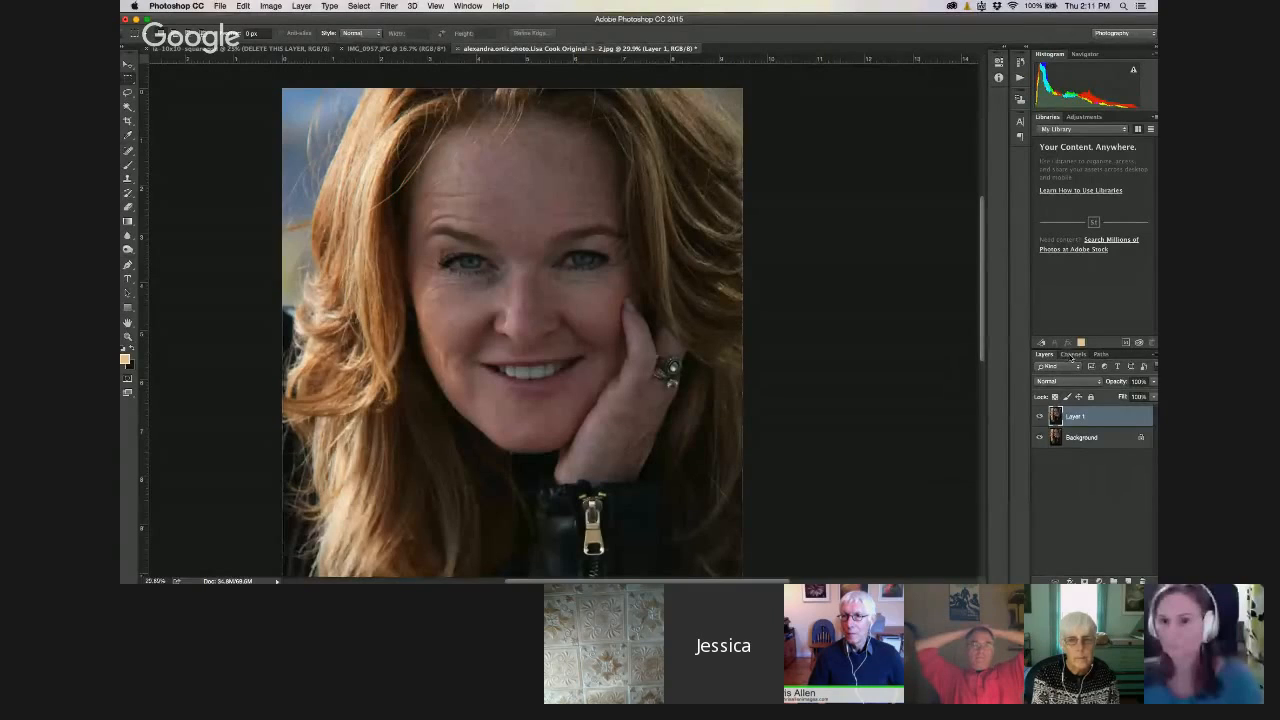
# View the portrait's Red channel on its own and restore the full RGB view before returning to the layers
pyautogui.click(1072, 355)
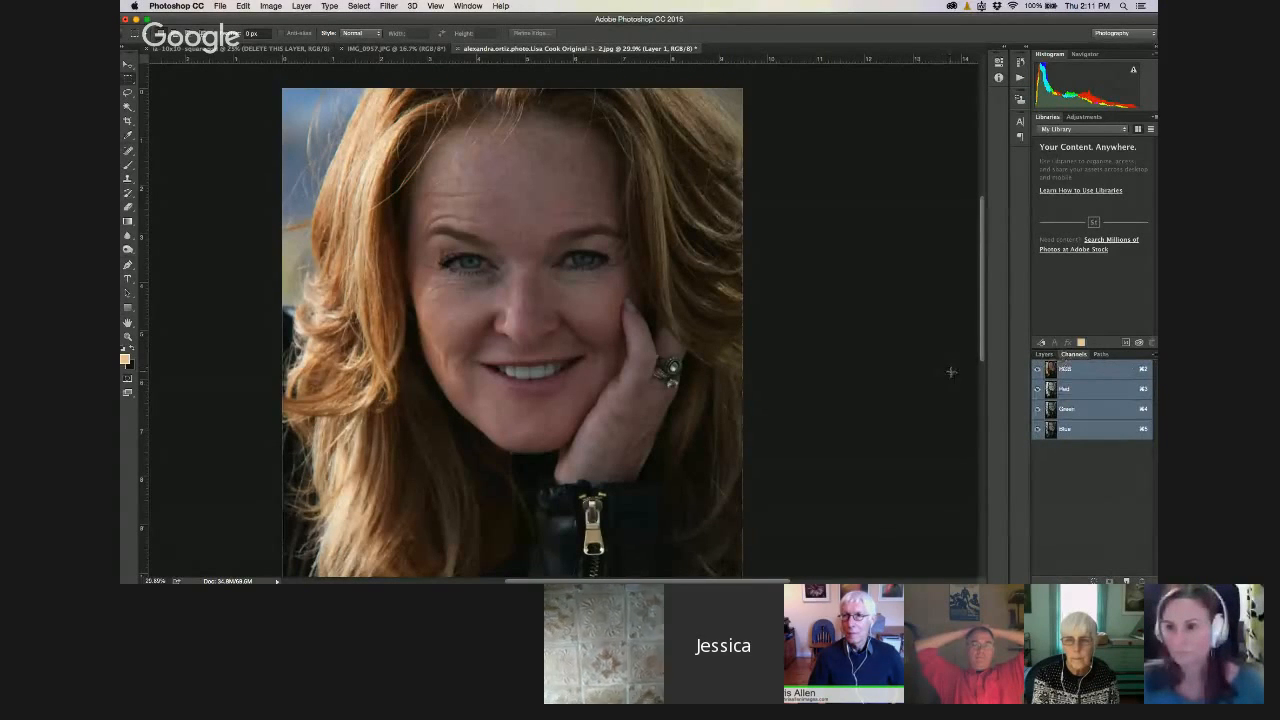
pyautogui.click(1037, 388)
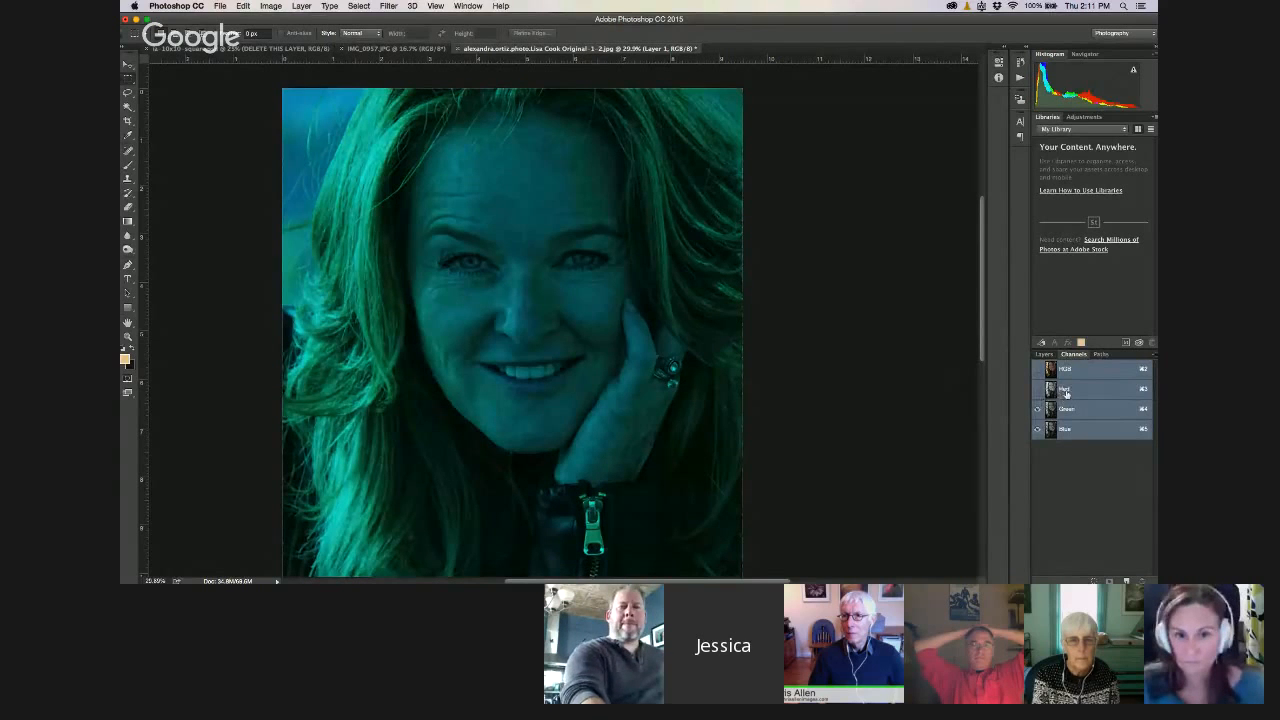
pyautogui.click(1068, 390)
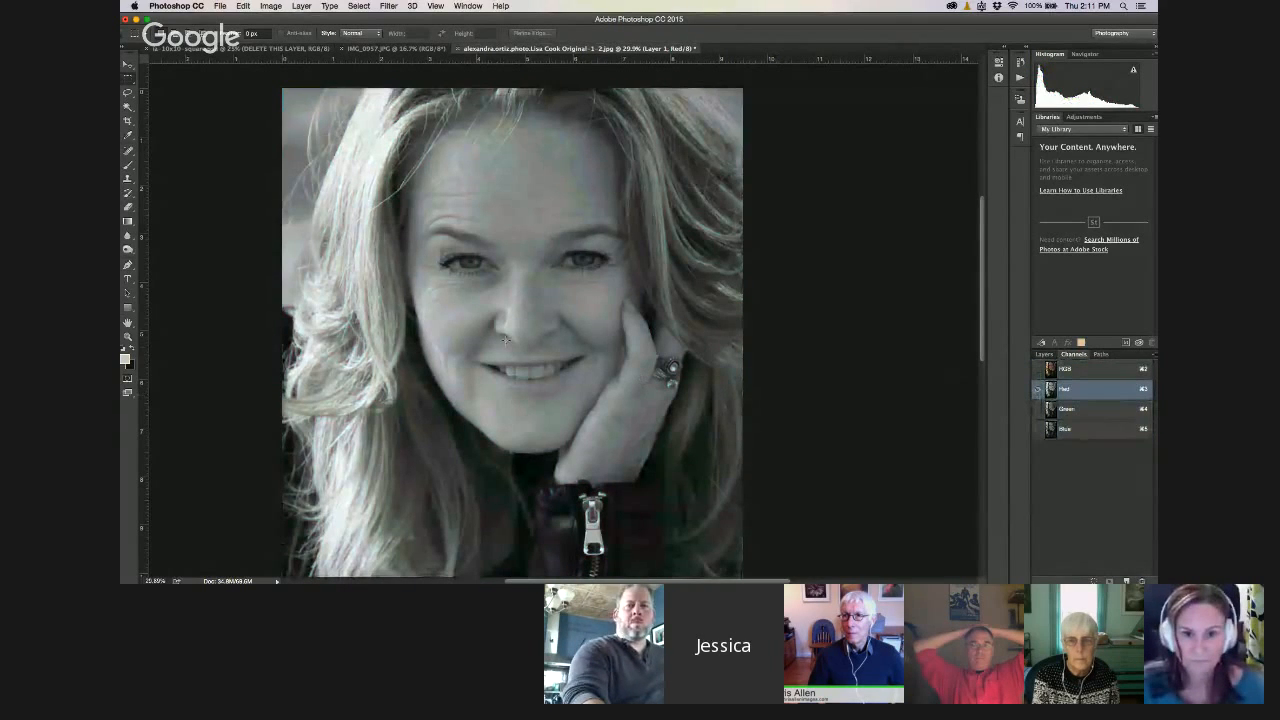
pyautogui.click(271, 6)
pyautogui.moveTo(300, 36)
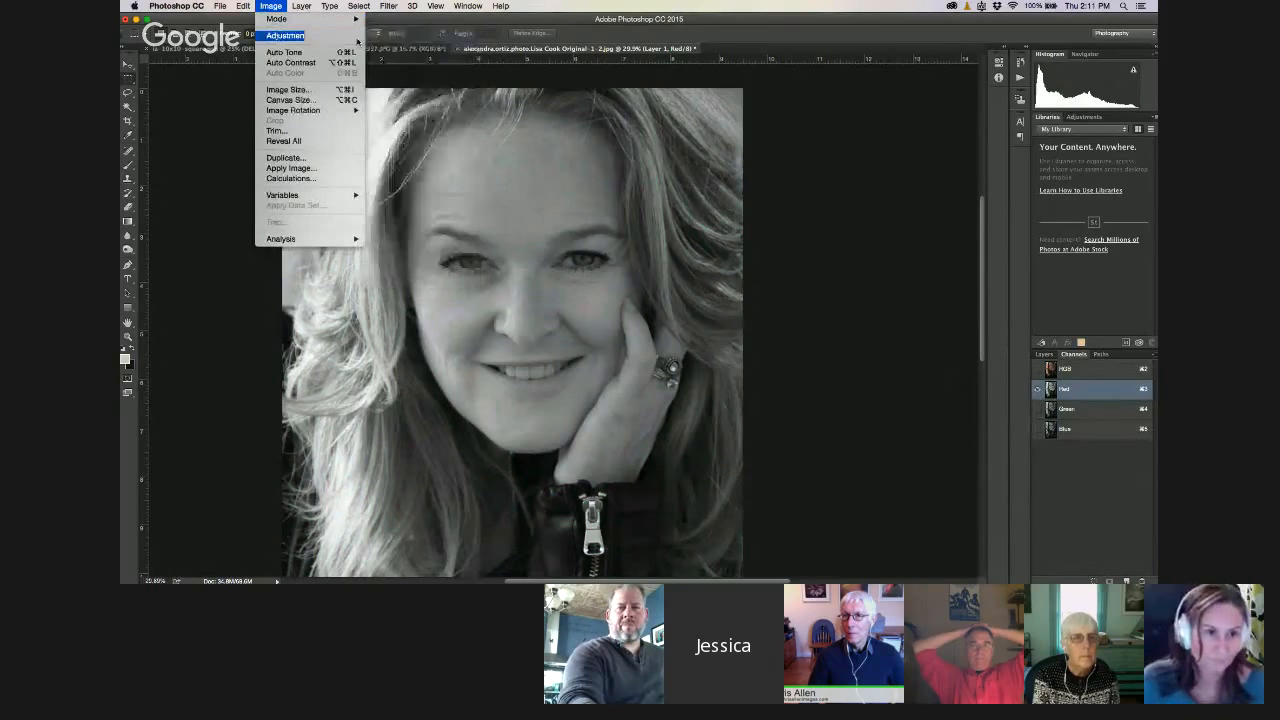
pyautogui.moveTo(302, 7)
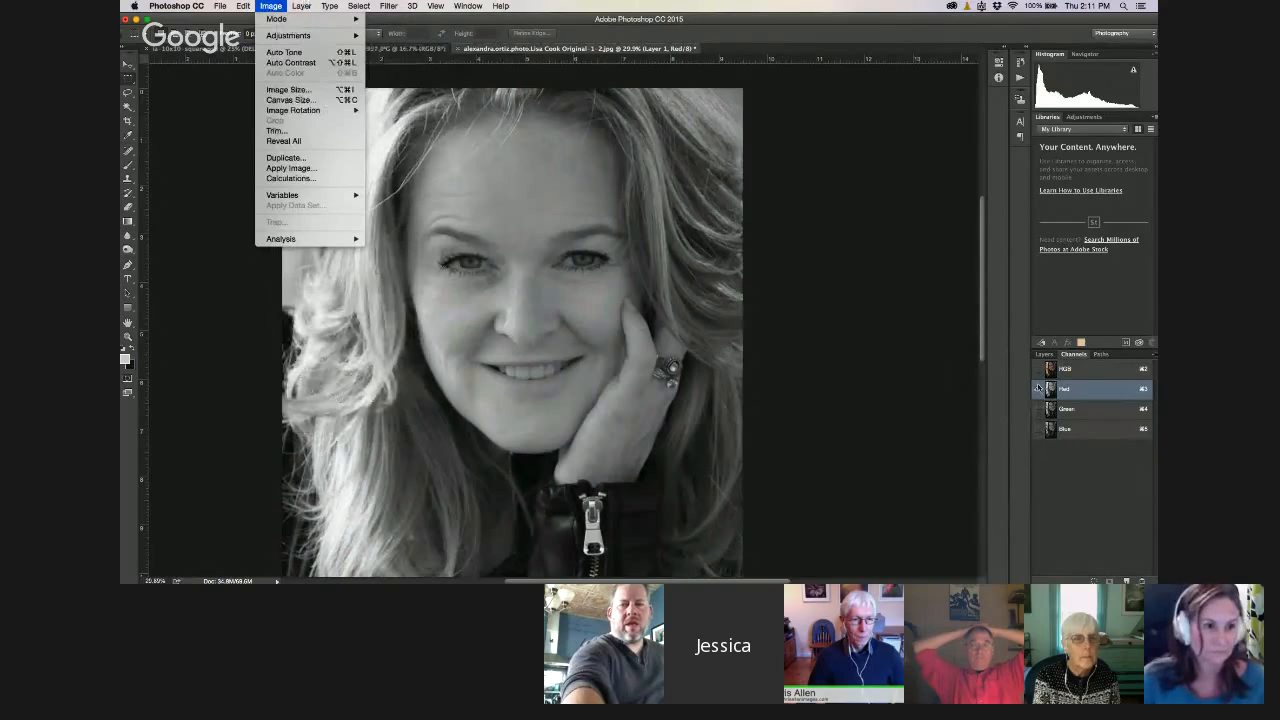
pyautogui.click(957, 481)
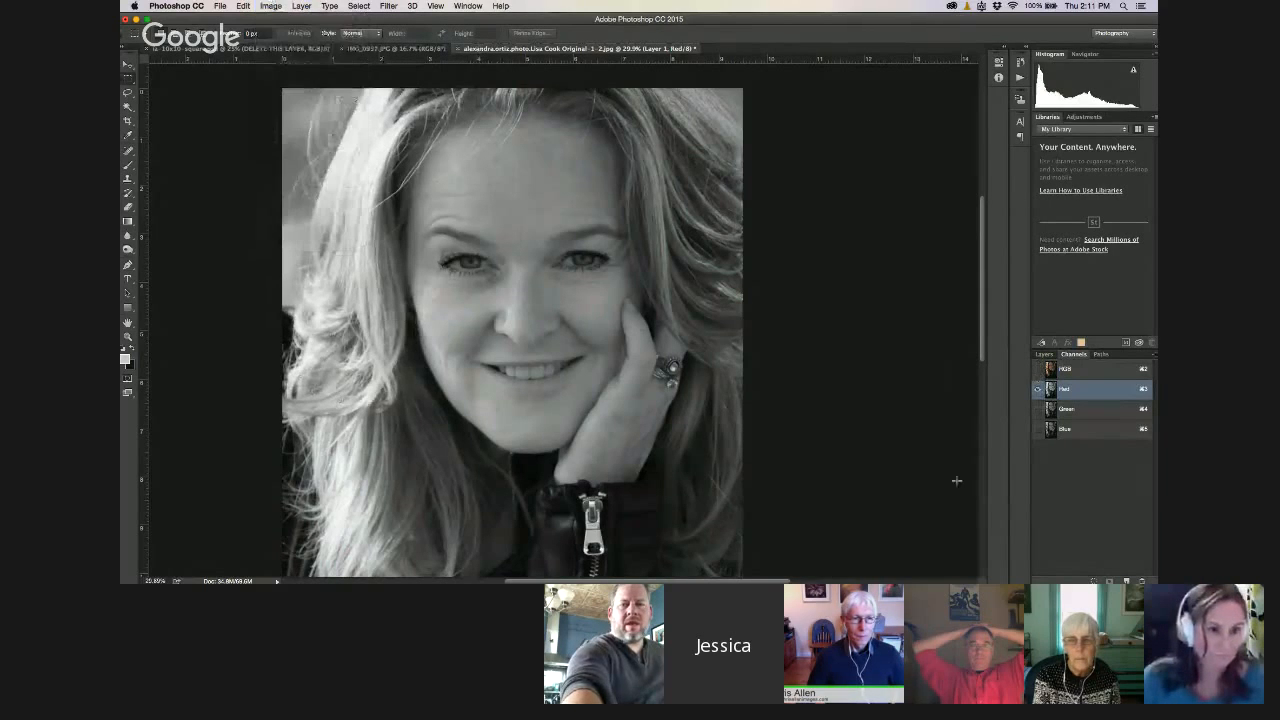
pyautogui.click(1037, 369)
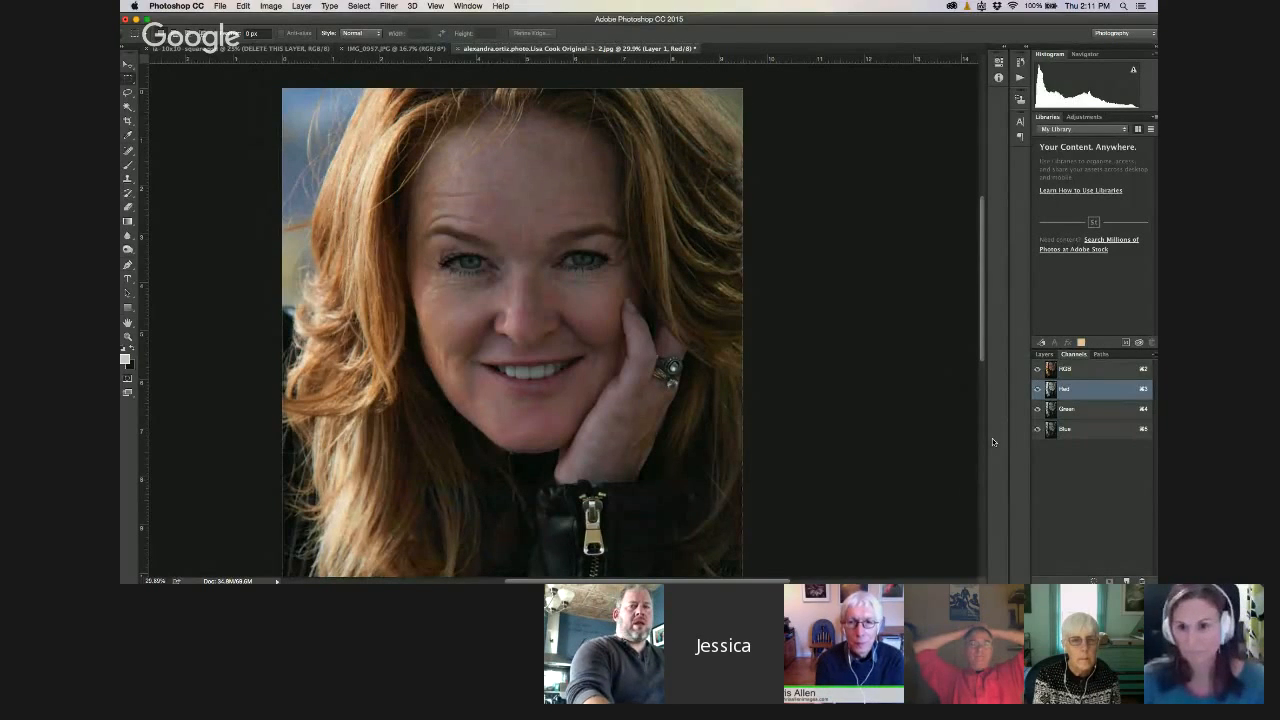
pyautogui.click(1044, 355)
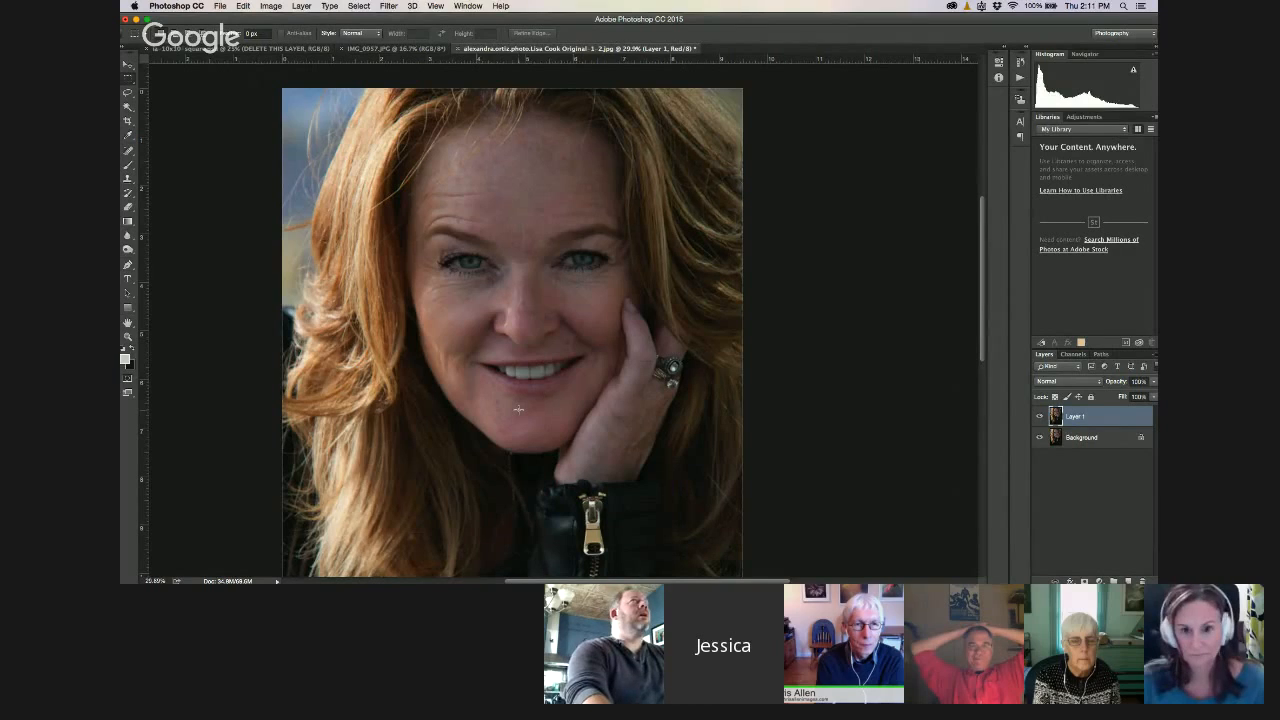
pyautogui.click(271, 6)
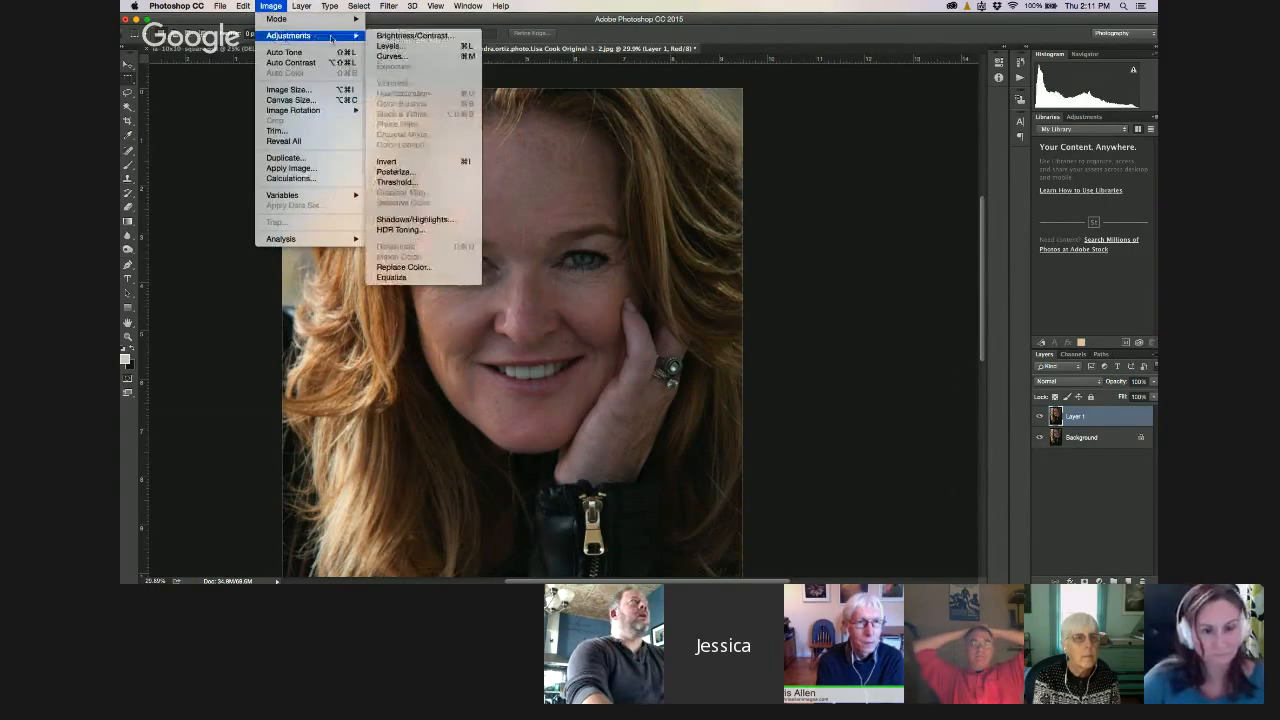
pyautogui.click(373, 350)
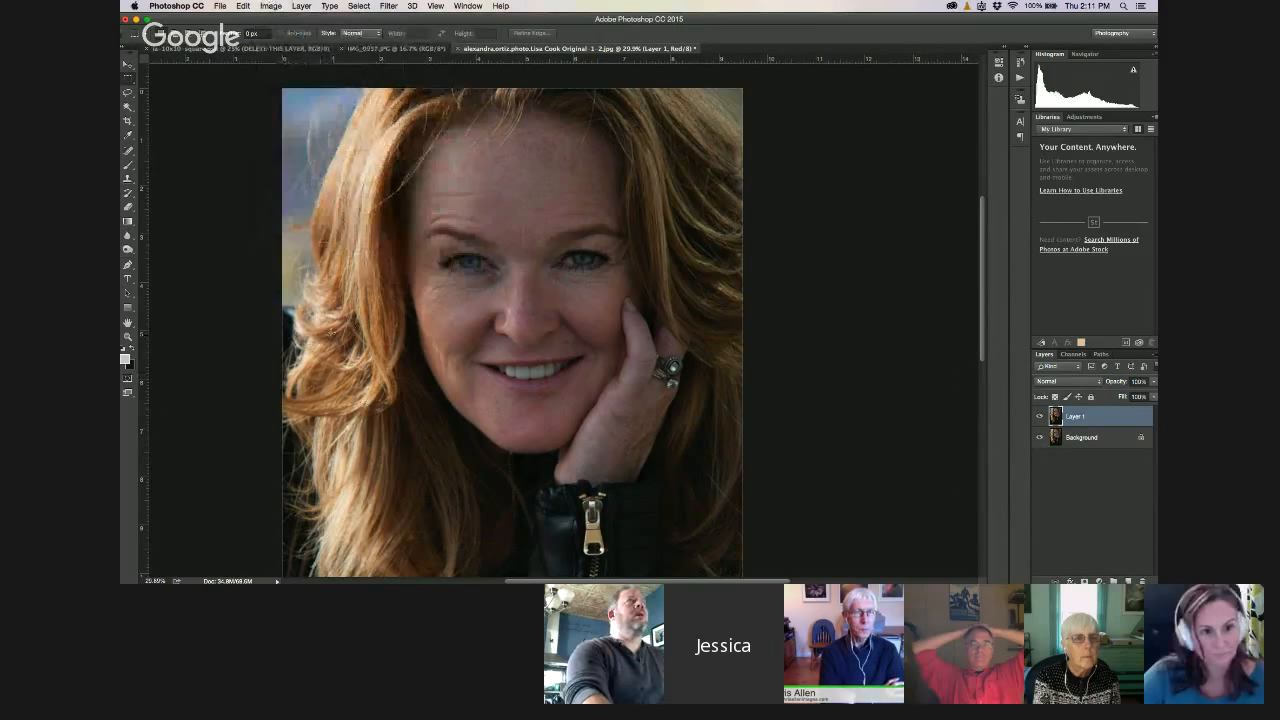
pyautogui.click(128, 65)
pyautogui.click(271, 6)
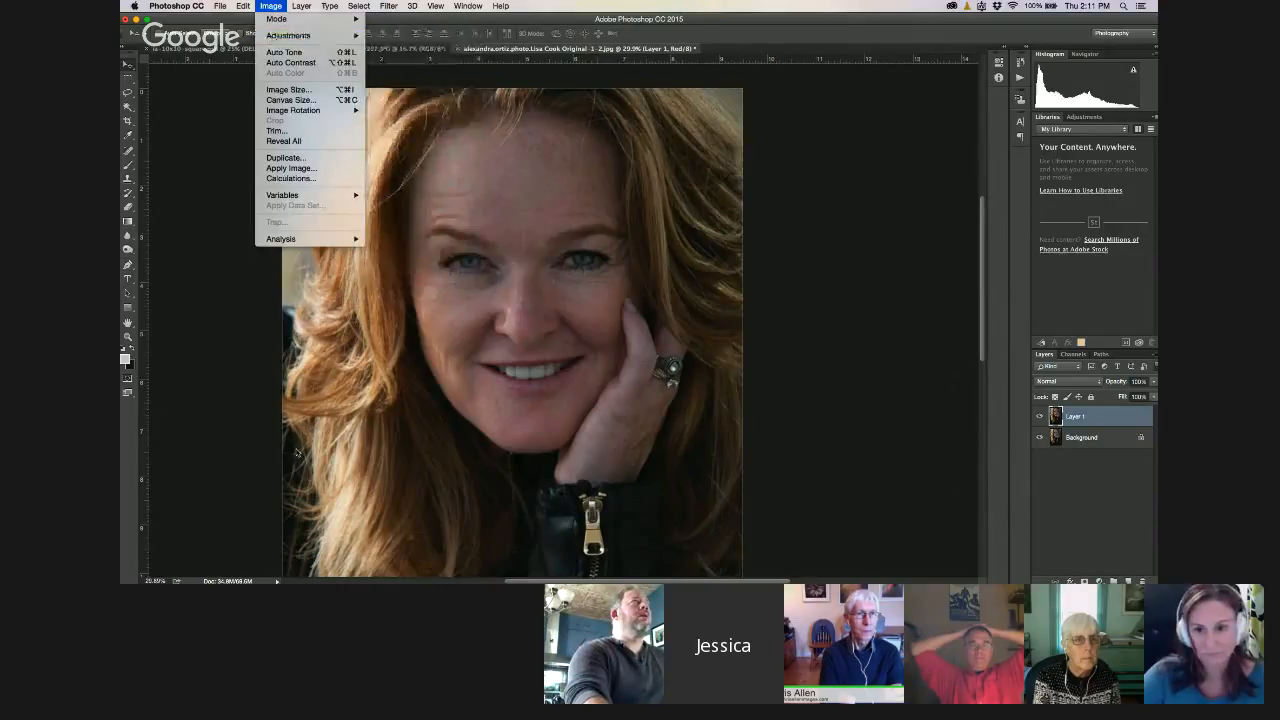
pyautogui.click(1058, 413)
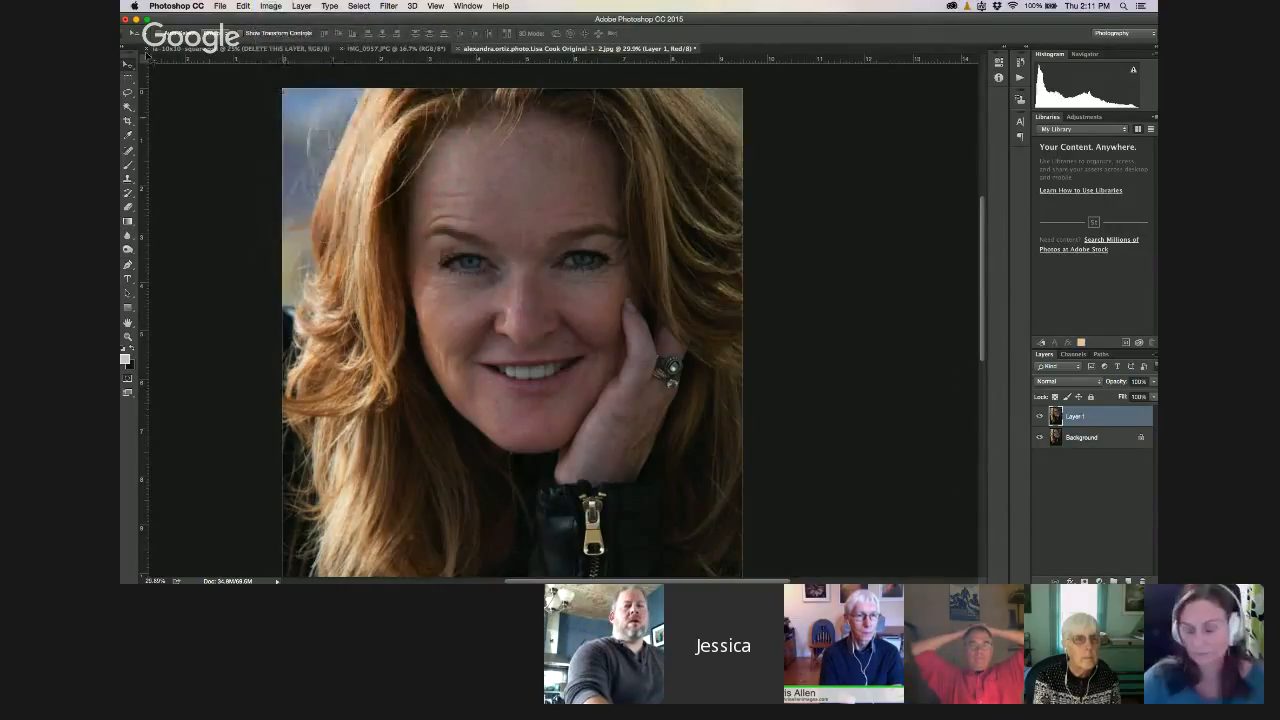
# Close the open documents without saving changes and reopen the original portrait photo
pyautogui.click(125, 19)
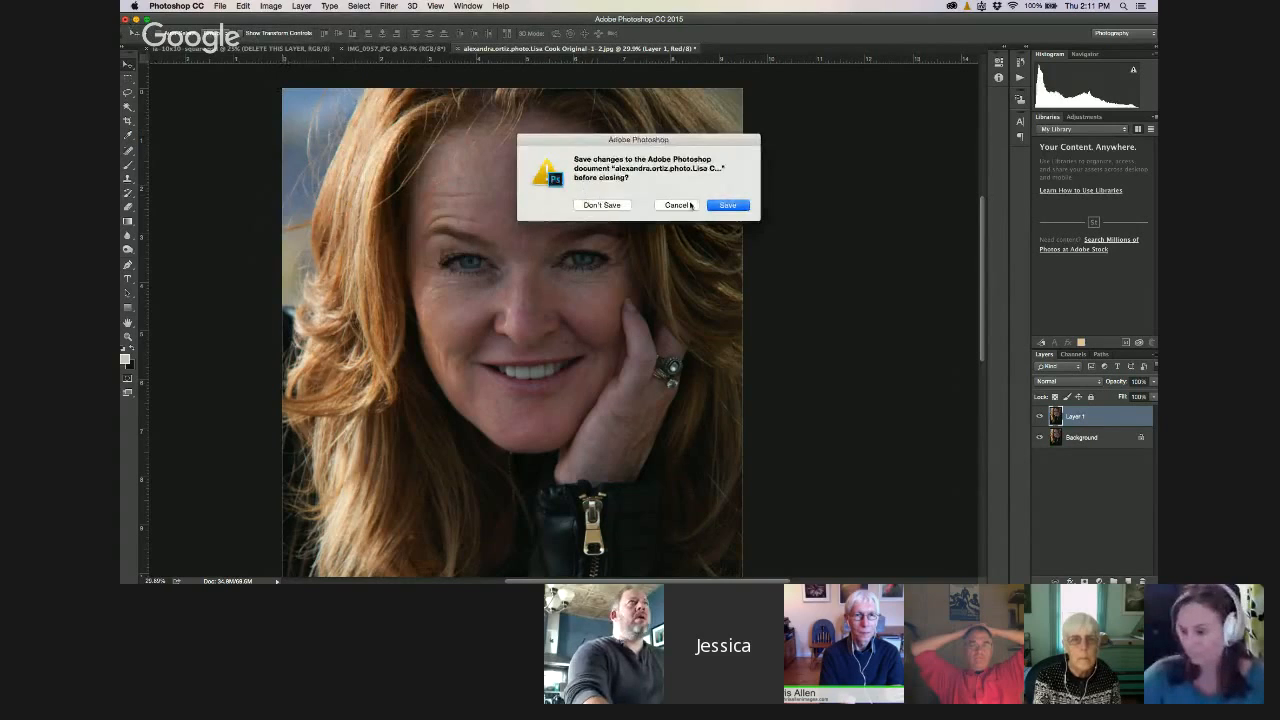
pyautogui.click(603, 205)
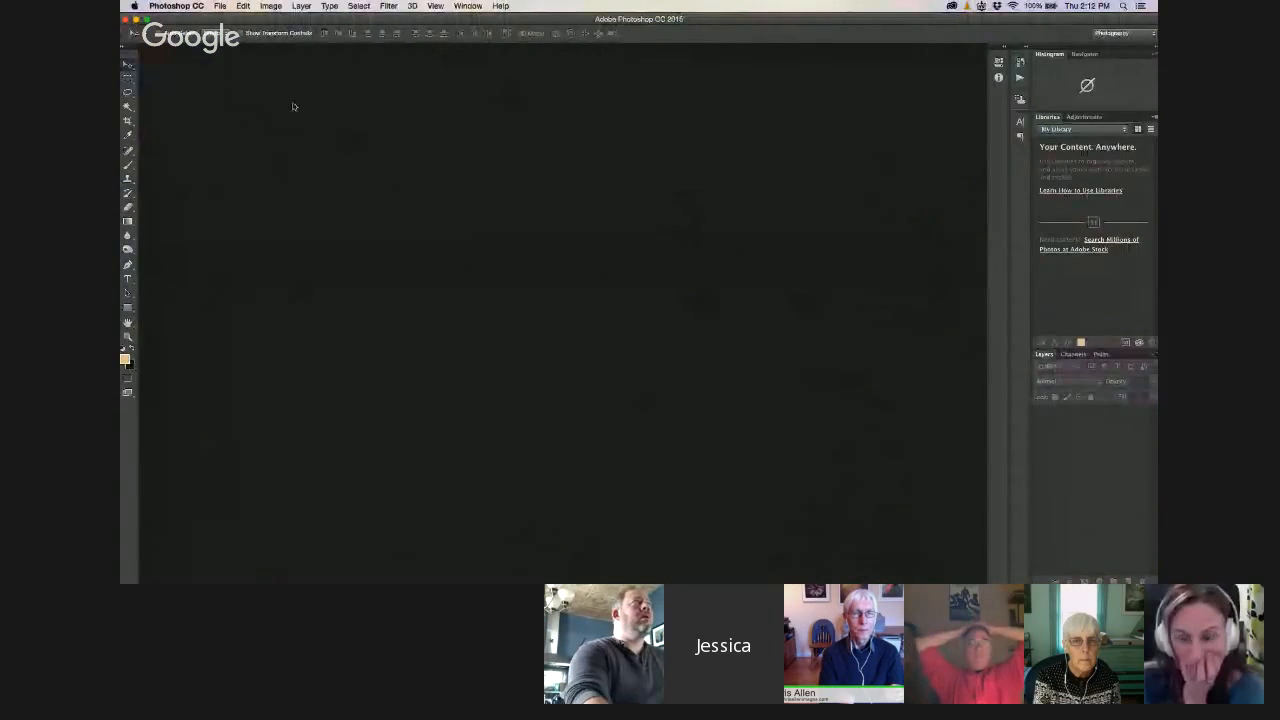
pyautogui.click(220, 6)
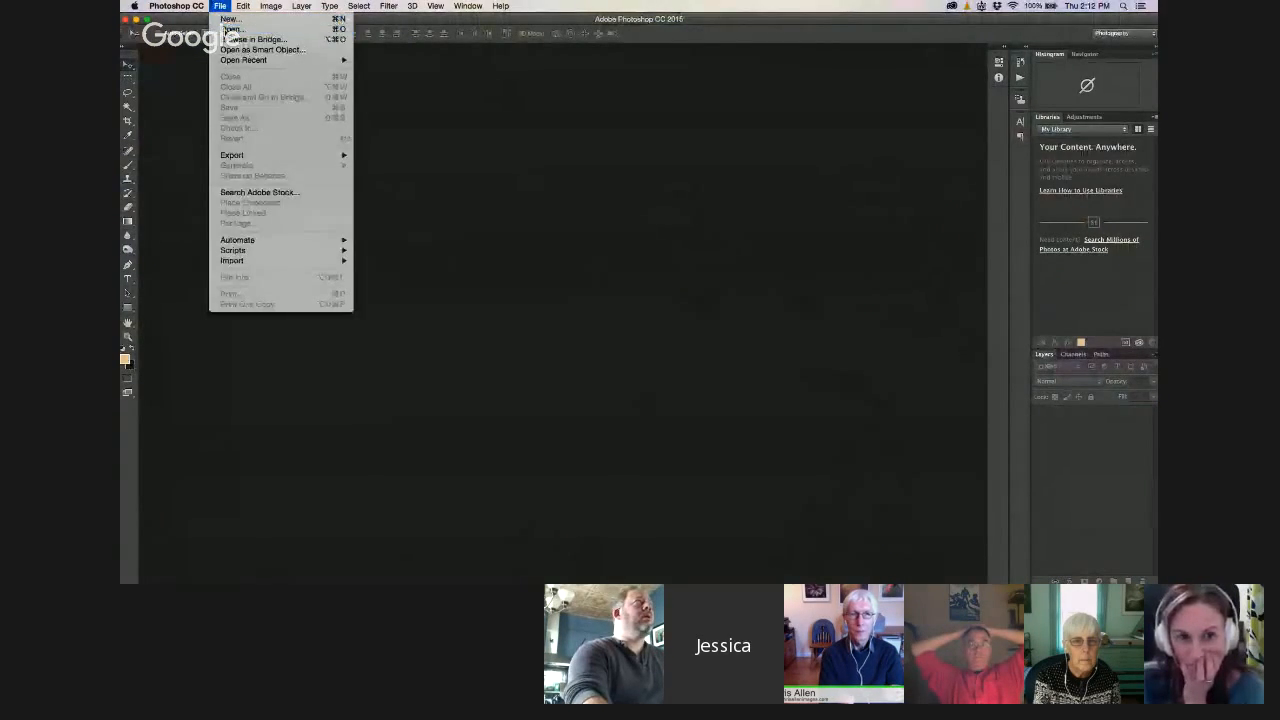
pyautogui.click(228, 30)
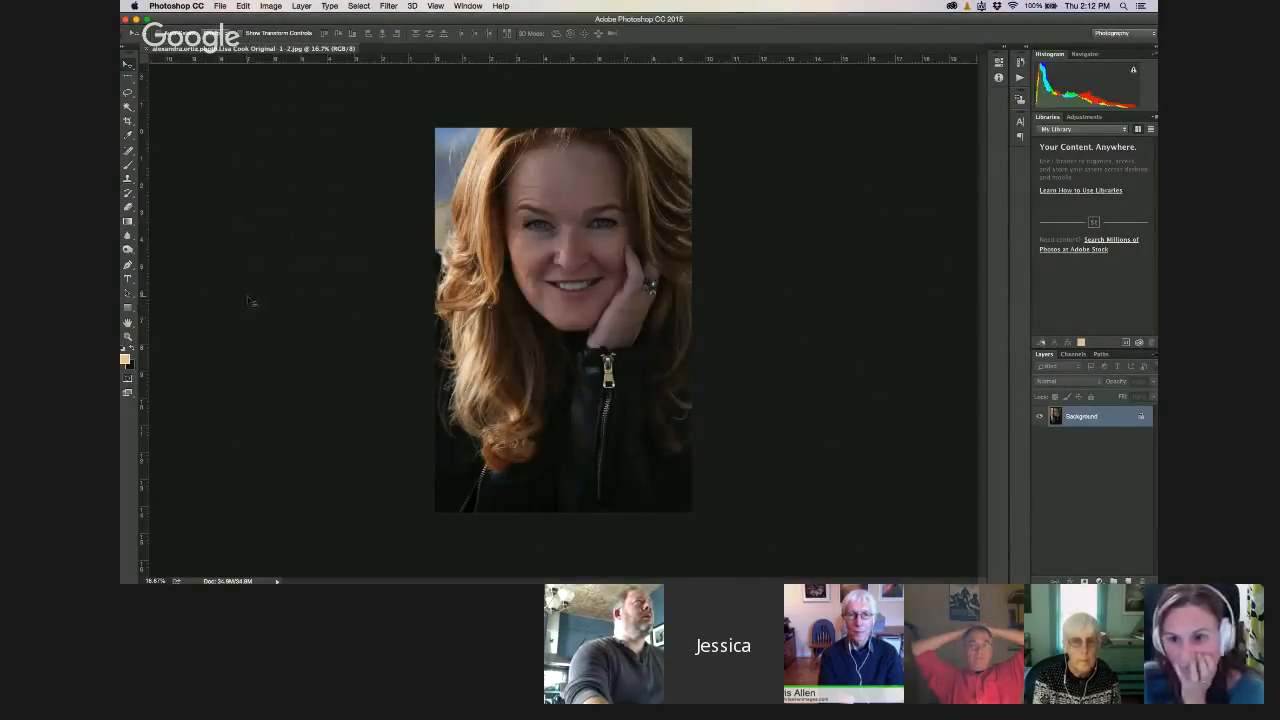
# Duplicate the Background layer and start a Black & White adjustment on the copy with Tint enabled
pyautogui.press('super+j')
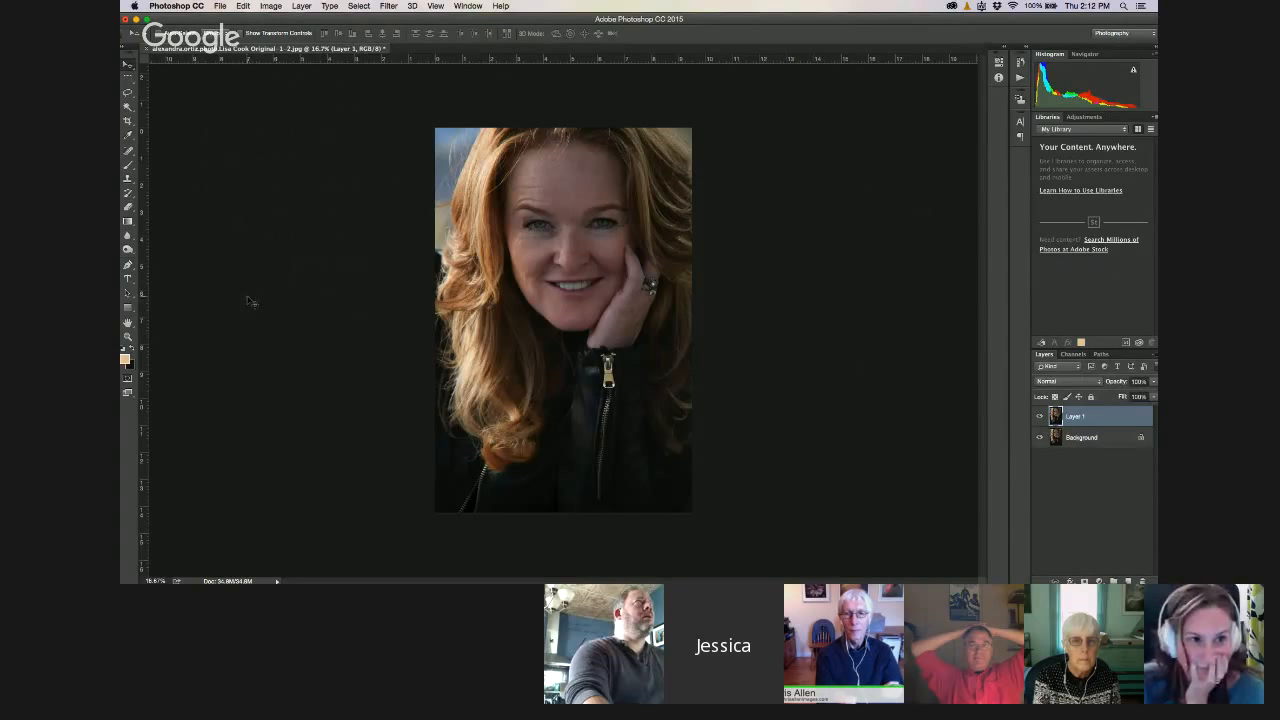
pyautogui.click(271, 6)
pyautogui.moveTo(300, 36)
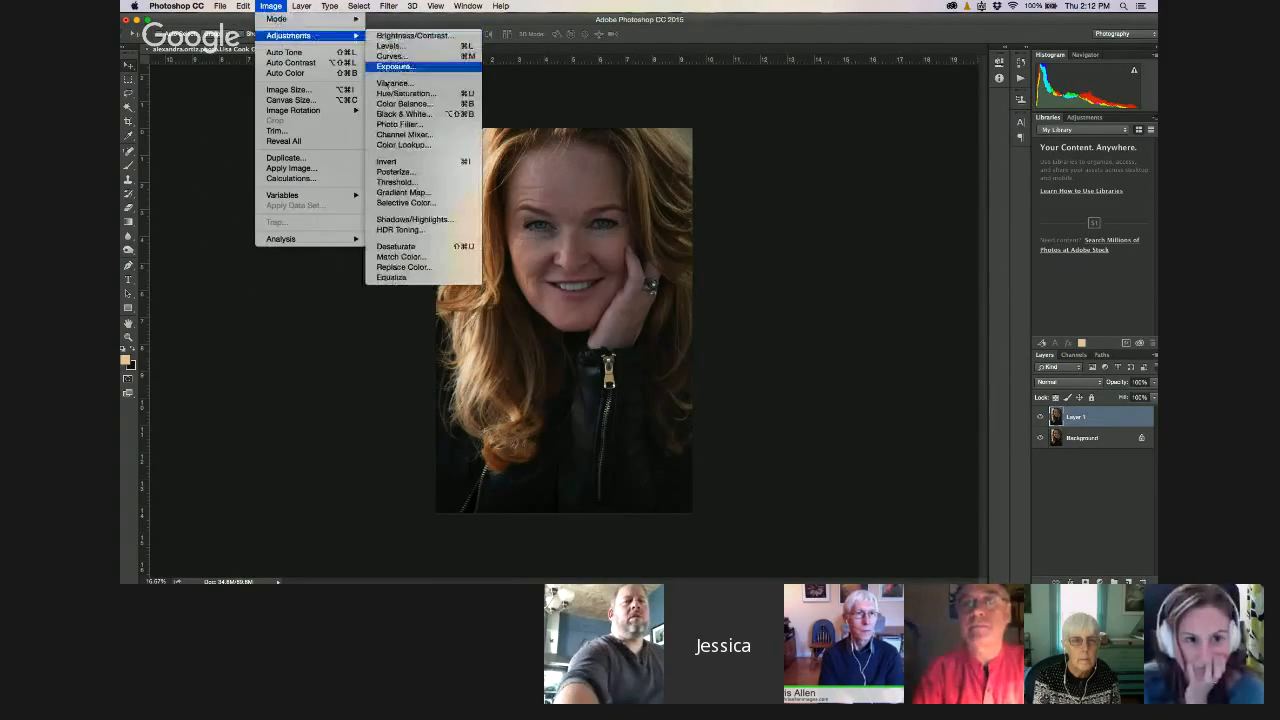
pyautogui.click(385, 114)
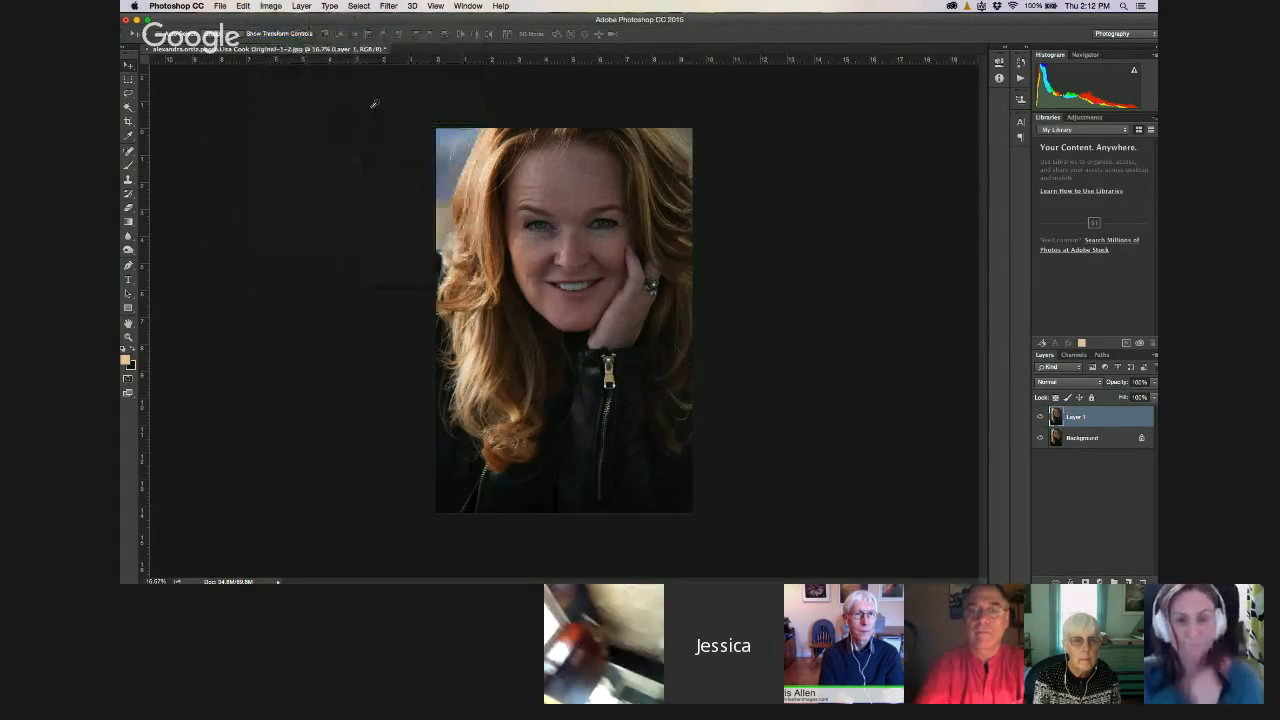
pyautogui.moveTo(566, 241); pyautogui.dragTo(223, 154)
pyautogui.click(187, 371)
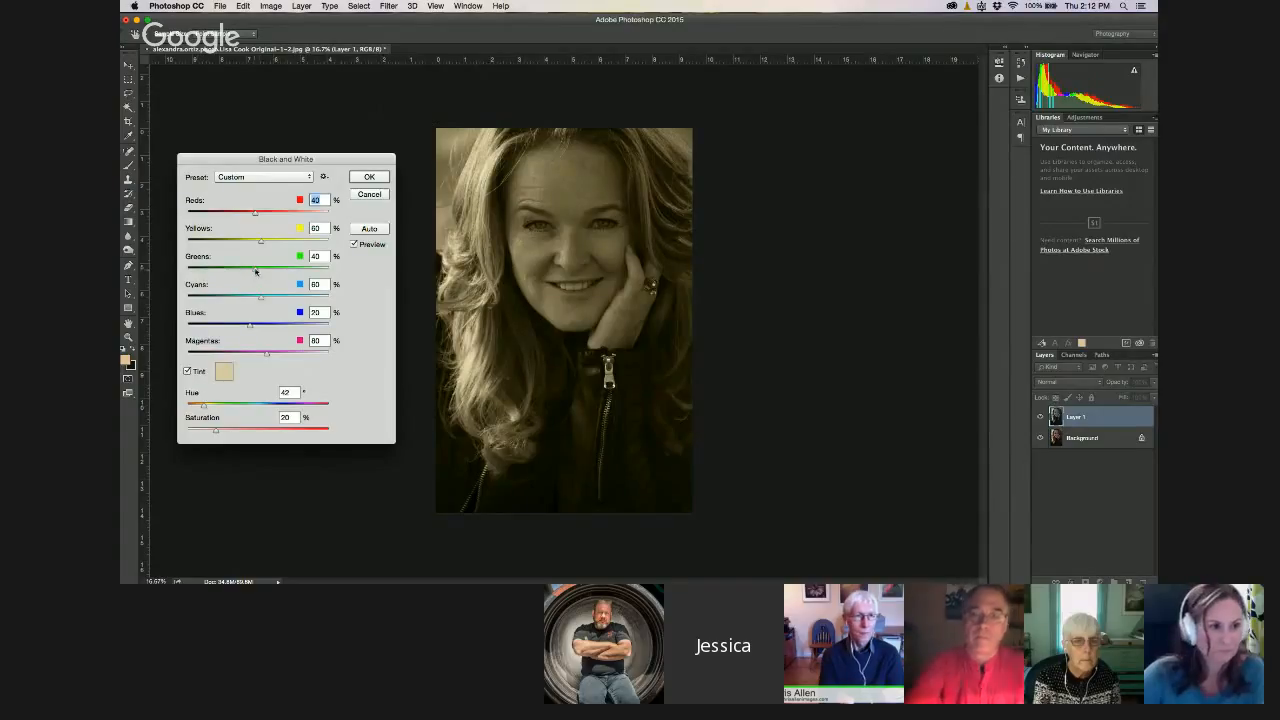
# Apply the Black & White adjustment with Reds 118%, Greens 9%, Magentas 171%, tint hue 29° and saturation 15%
pyautogui.moveTo(255, 269); pyautogui.dragTo(246, 271)
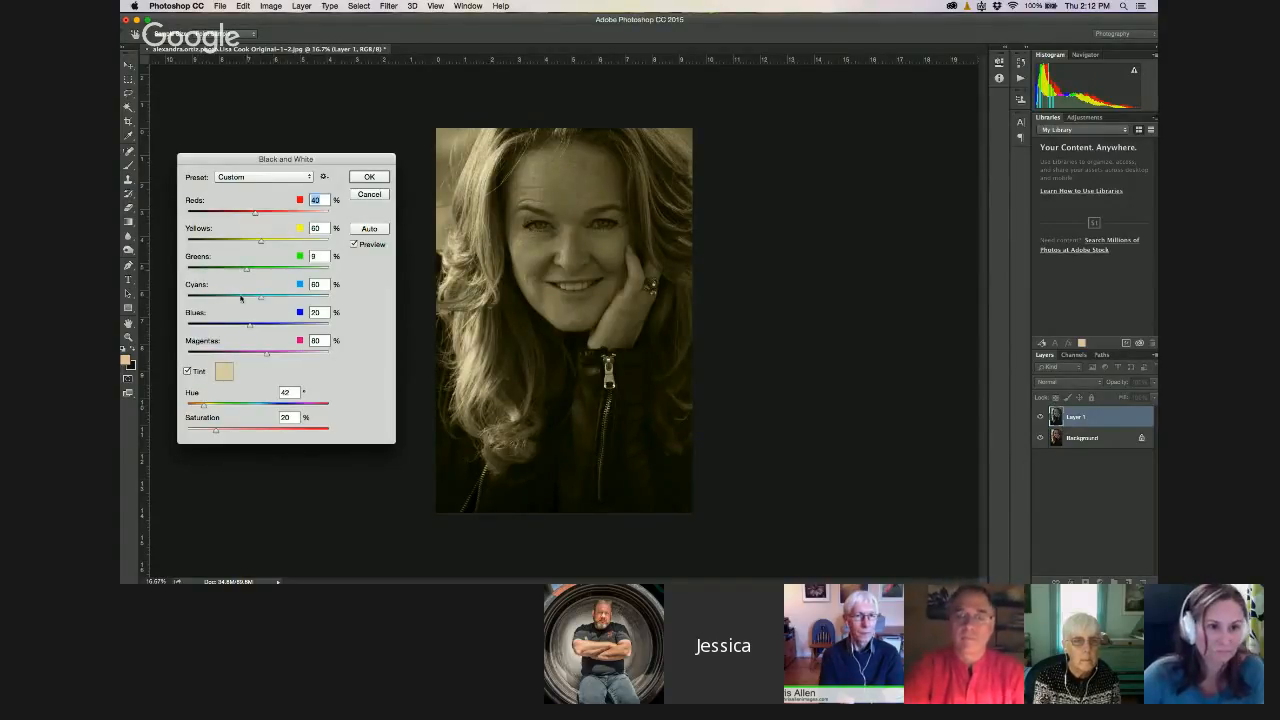
pyautogui.moveTo(204, 406); pyautogui.dragTo(208, 433)
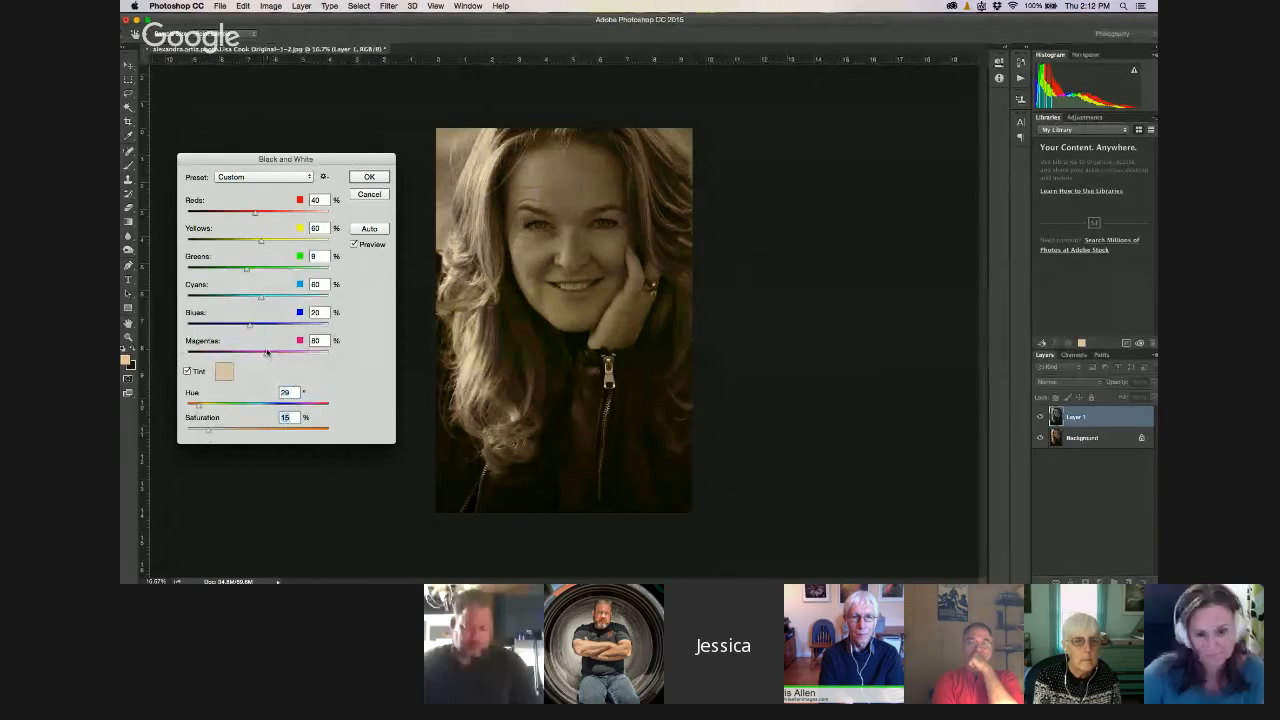
pyautogui.moveTo(266, 352); pyautogui.dragTo(287, 359)
pyautogui.moveTo(256, 213)
pyautogui.mouseDown()
pyautogui.moveTo(283, 217)
pyautogui.moveTo(268, 215)
pyautogui.mouseUp()
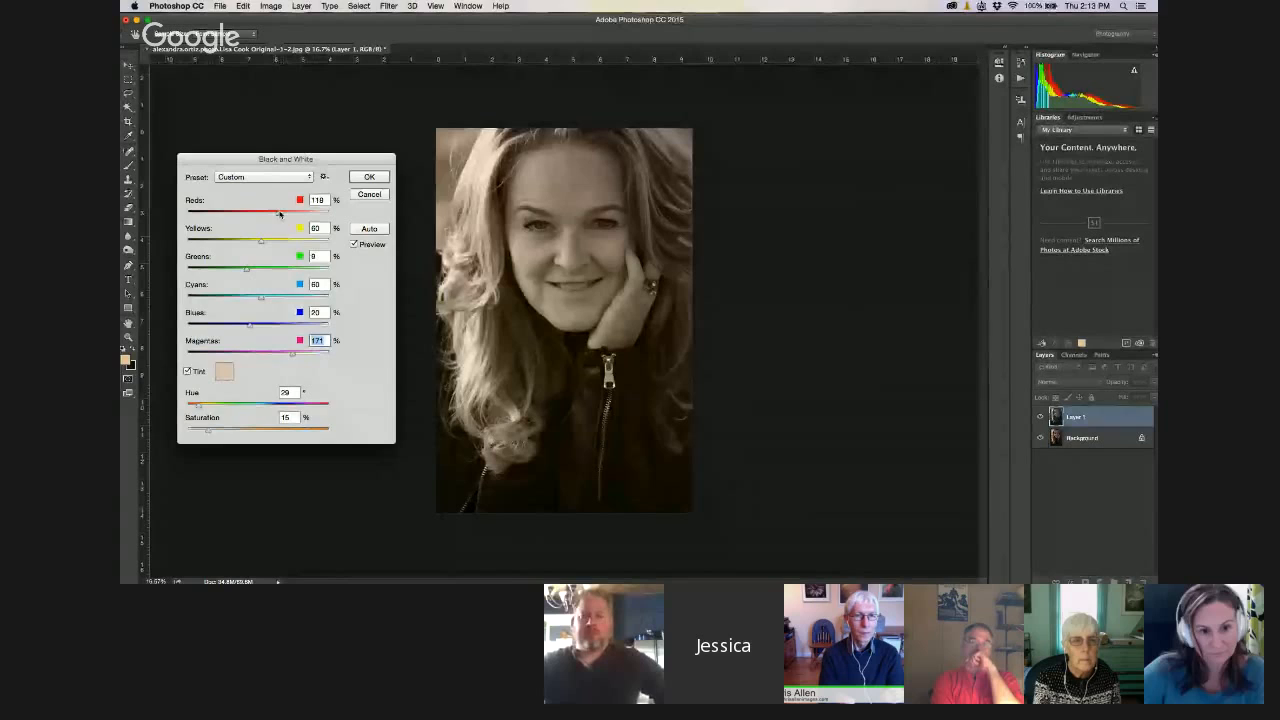
pyautogui.click(369, 177)
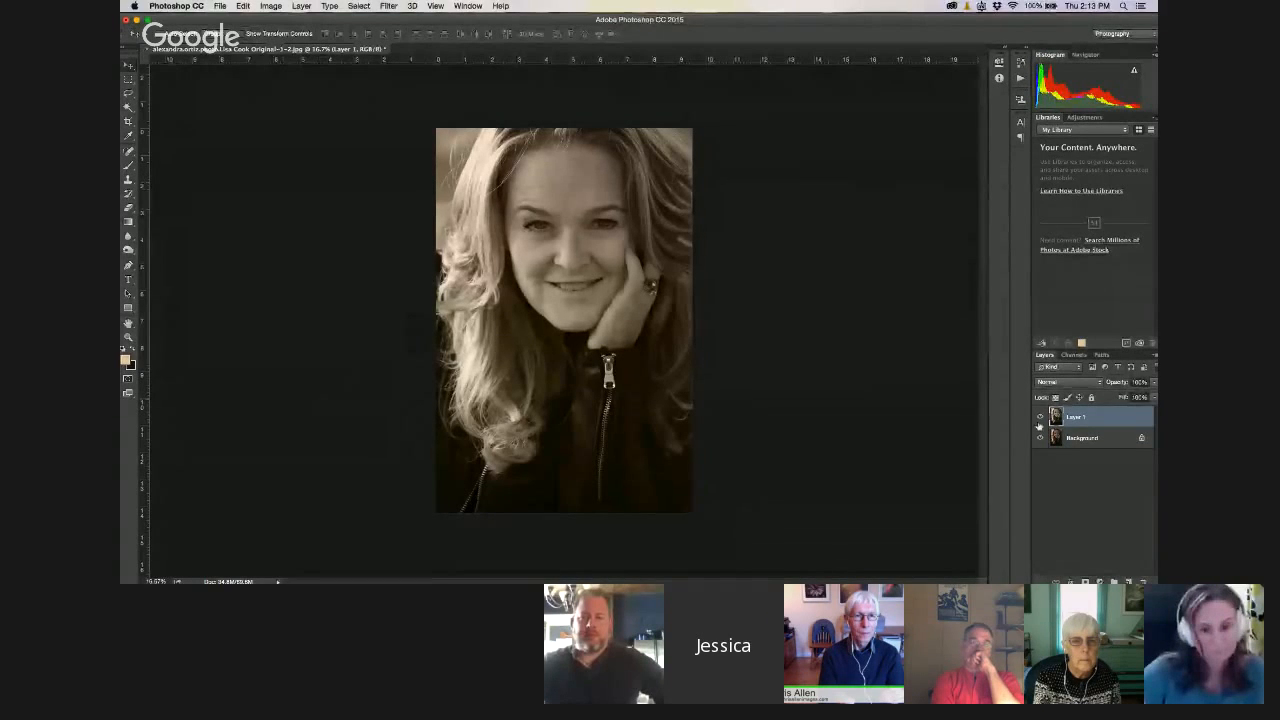
# Compare the image with and without Layer 1 and lower that layer's opacity to about 36%
pyautogui.click(1041, 418)
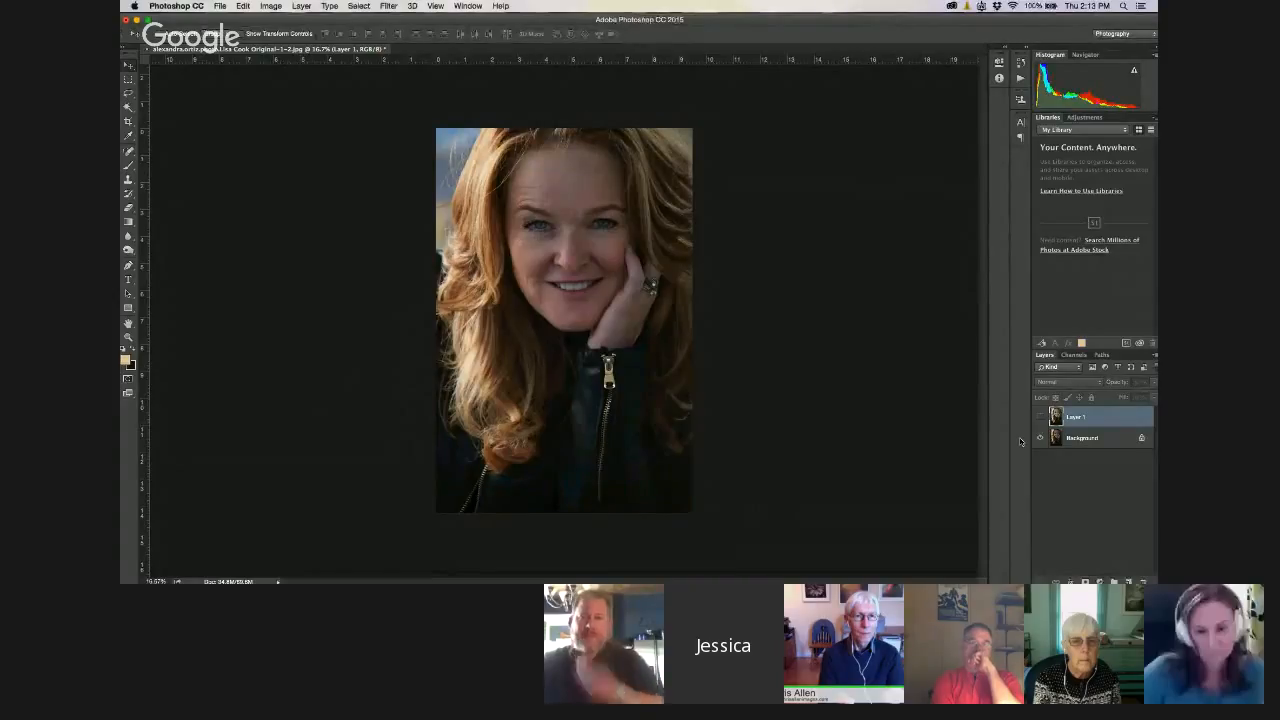
pyautogui.click(1041, 418)
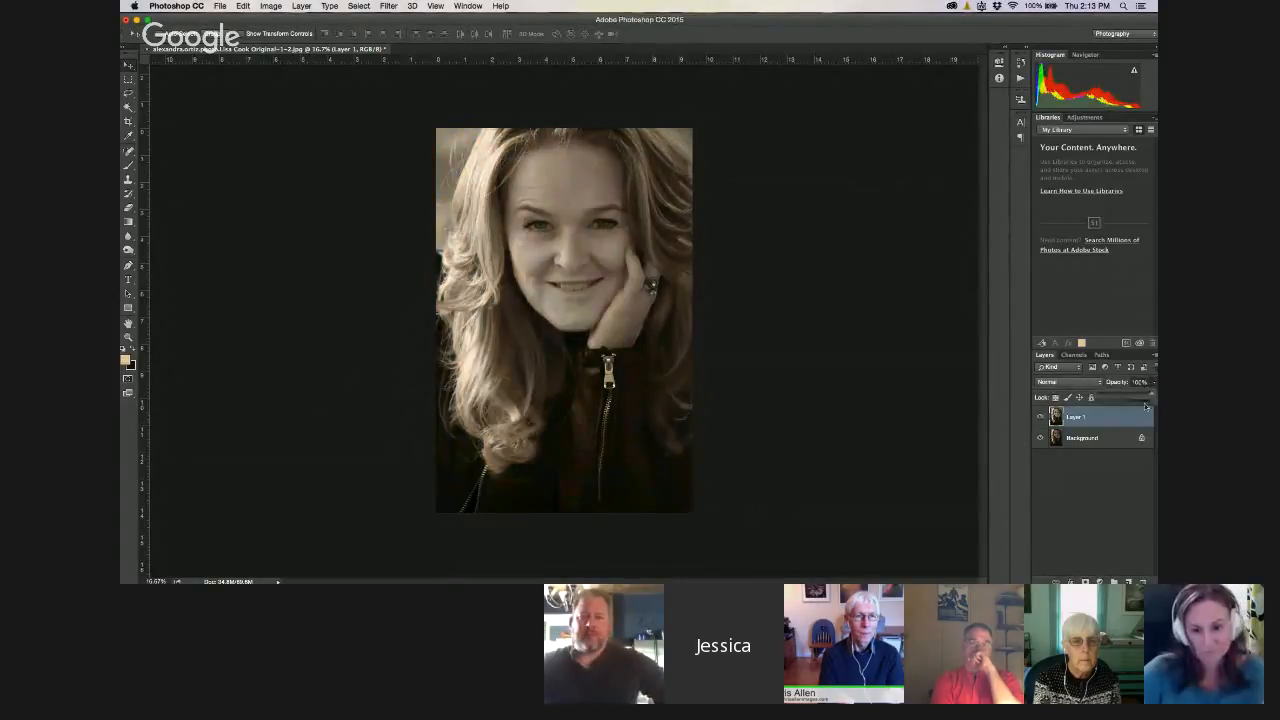
pyautogui.moveTo(1152, 396); pyautogui.dragTo(1122, 397)
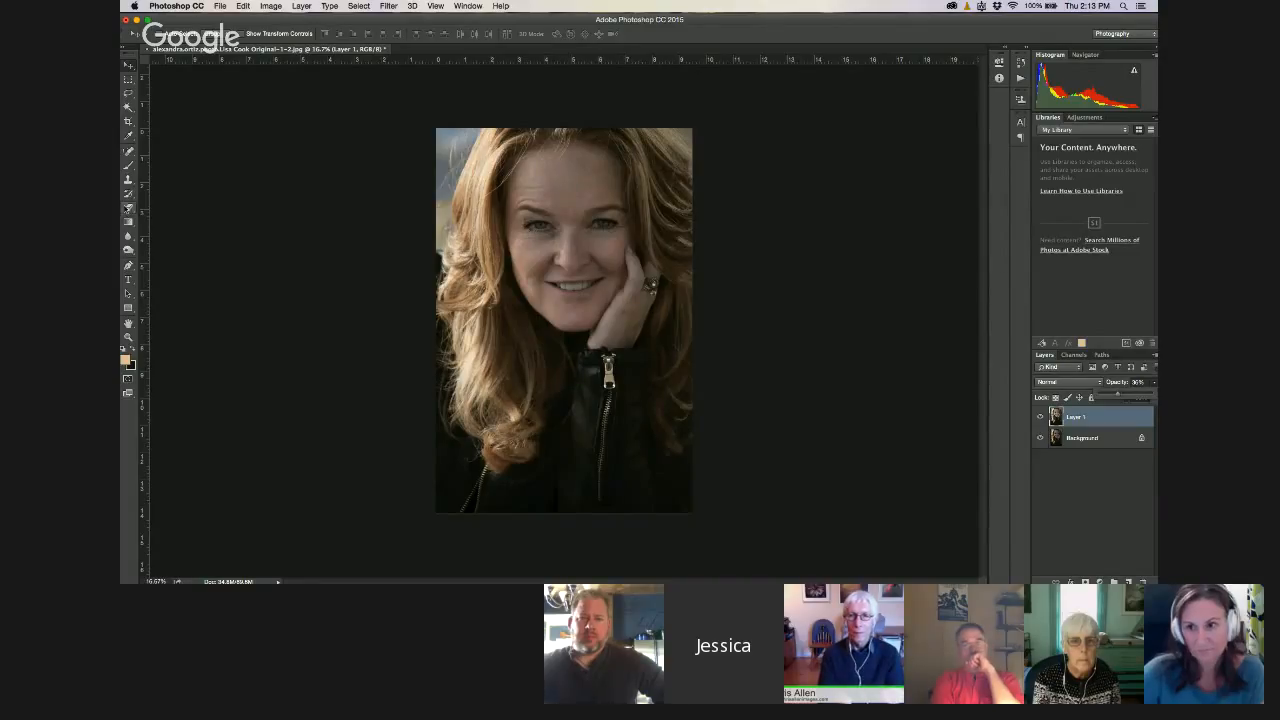
# Erase Layer 1 over the woman's hair with a smaller Eraser brush at 100% opacity to bring back its color
pyautogui.click(128, 207)
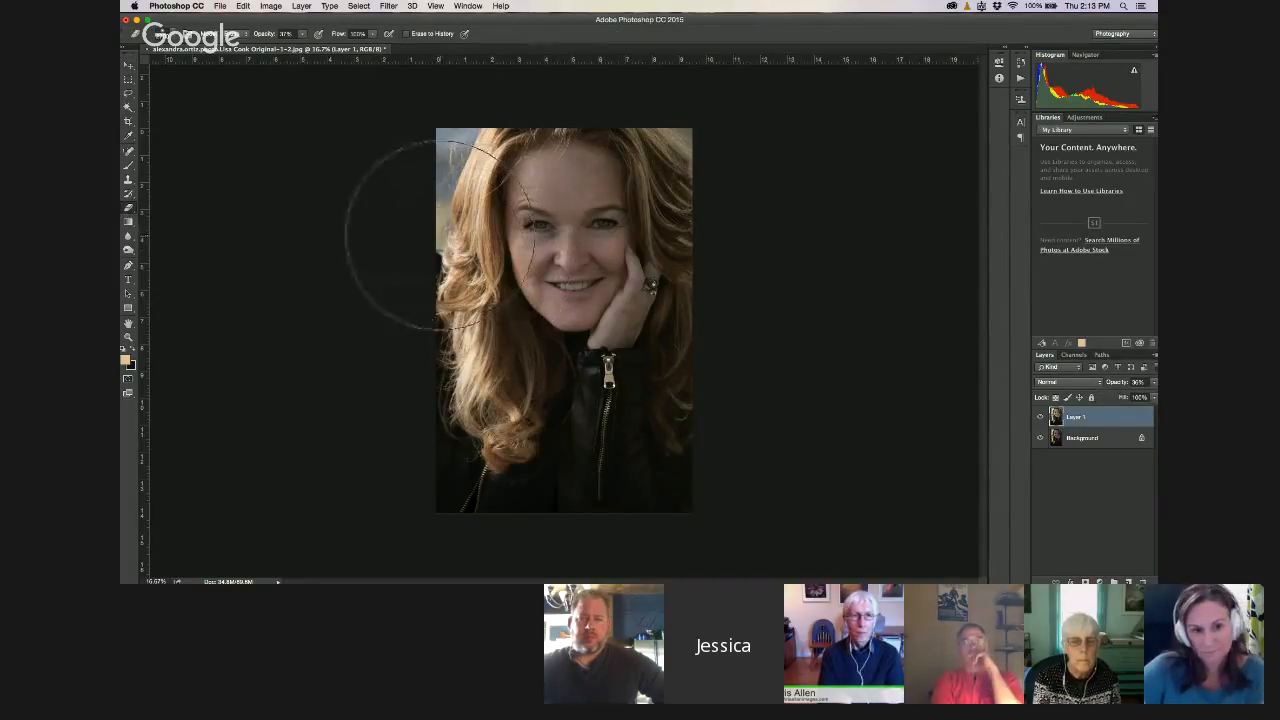
pyautogui.press('[')
pyautogui.press('[')
pyautogui.press('[')
pyautogui.press('[')
pyautogui.press('[')
pyautogui.press('[')
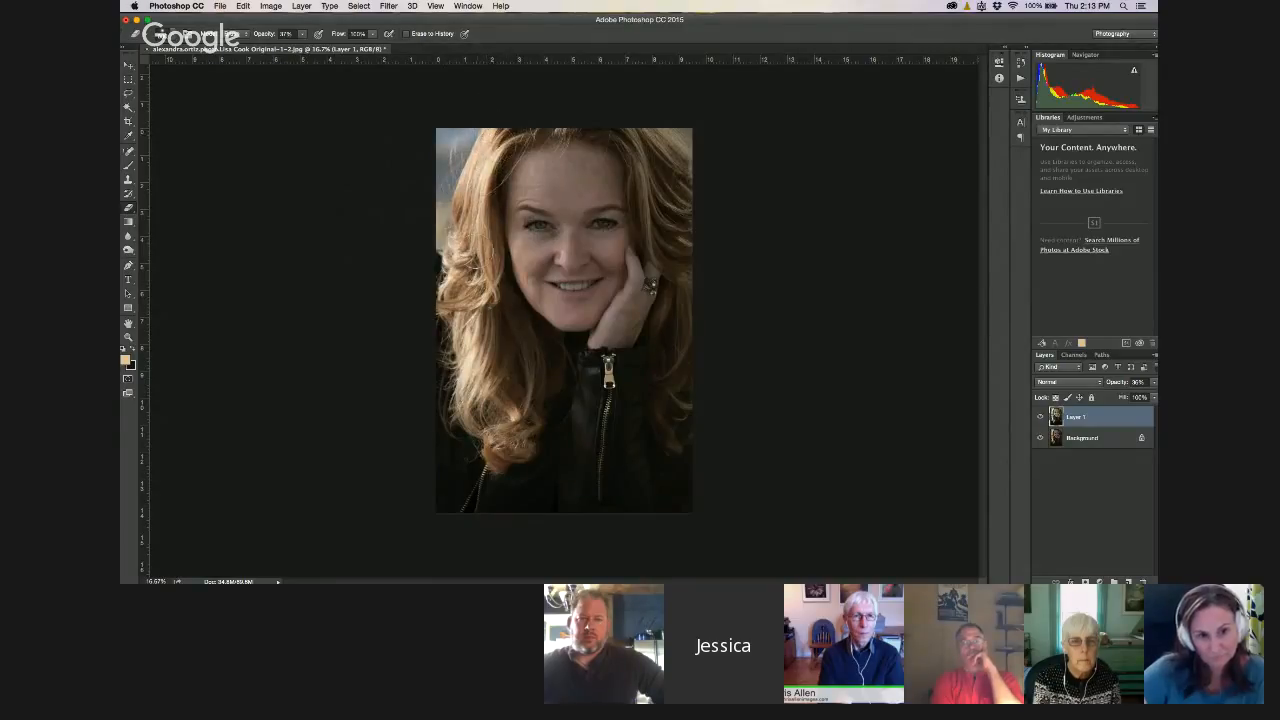
pyautogui.click(303, 34)
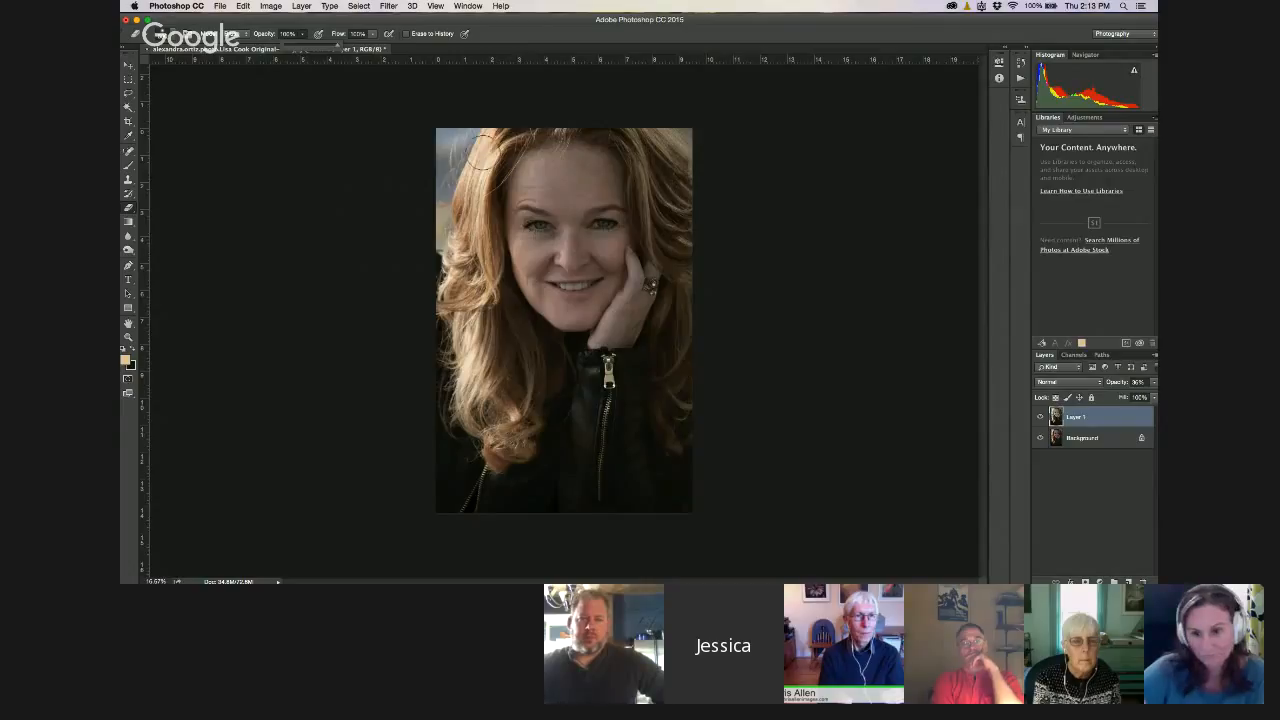
pyautogui.moveTo(488, 142); pyautogui.dragTo(475, 377)
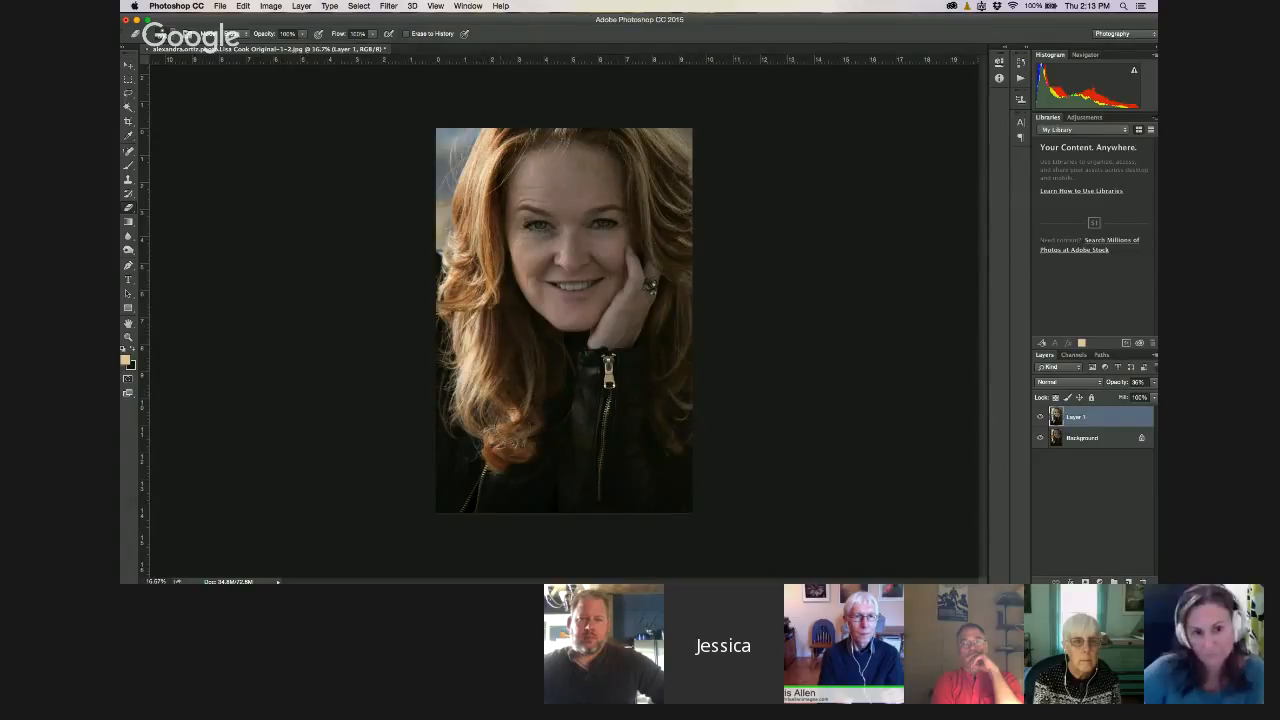
pyautogui.moveTo(584, 124)
pyautogui.mouseDown()
pyautogui.moveTo(683, 188)
pyautogui.moveTo(619, 124)
pyautogui.moveTo(680, 273)
pyautogui.moveTo(633, 137)
pyautogui.mouseUp()
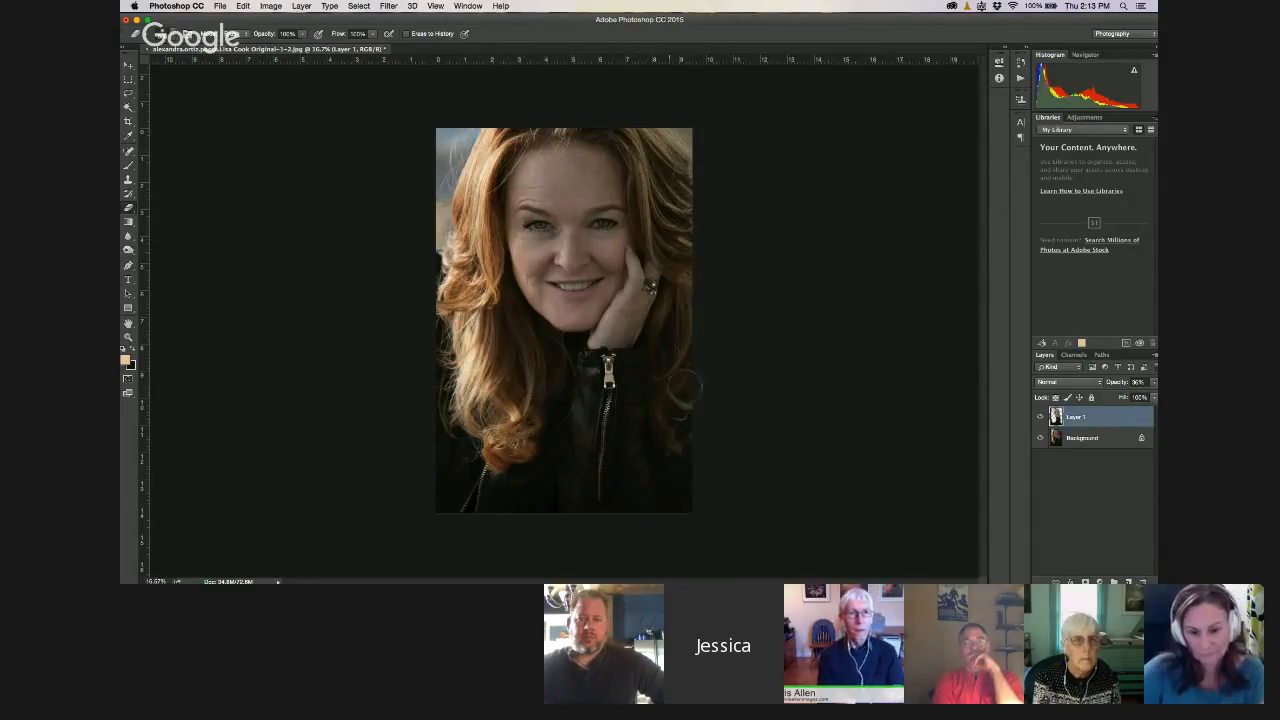
# Toggle Layer 1's visibility to compare the toned portrait with the original, leaving the layer shown
pyautogui.click(1040, 417)
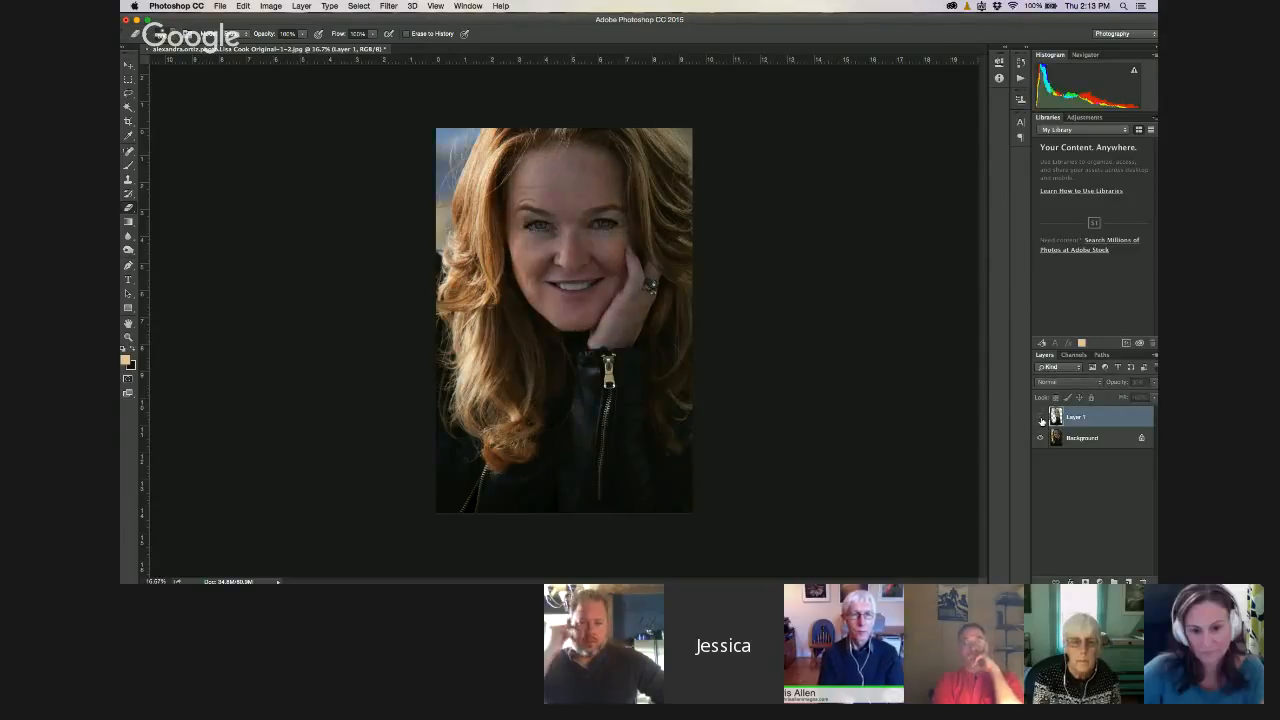
pyautogui.click(1040, 418)
pyautogui.click(1040, 418)
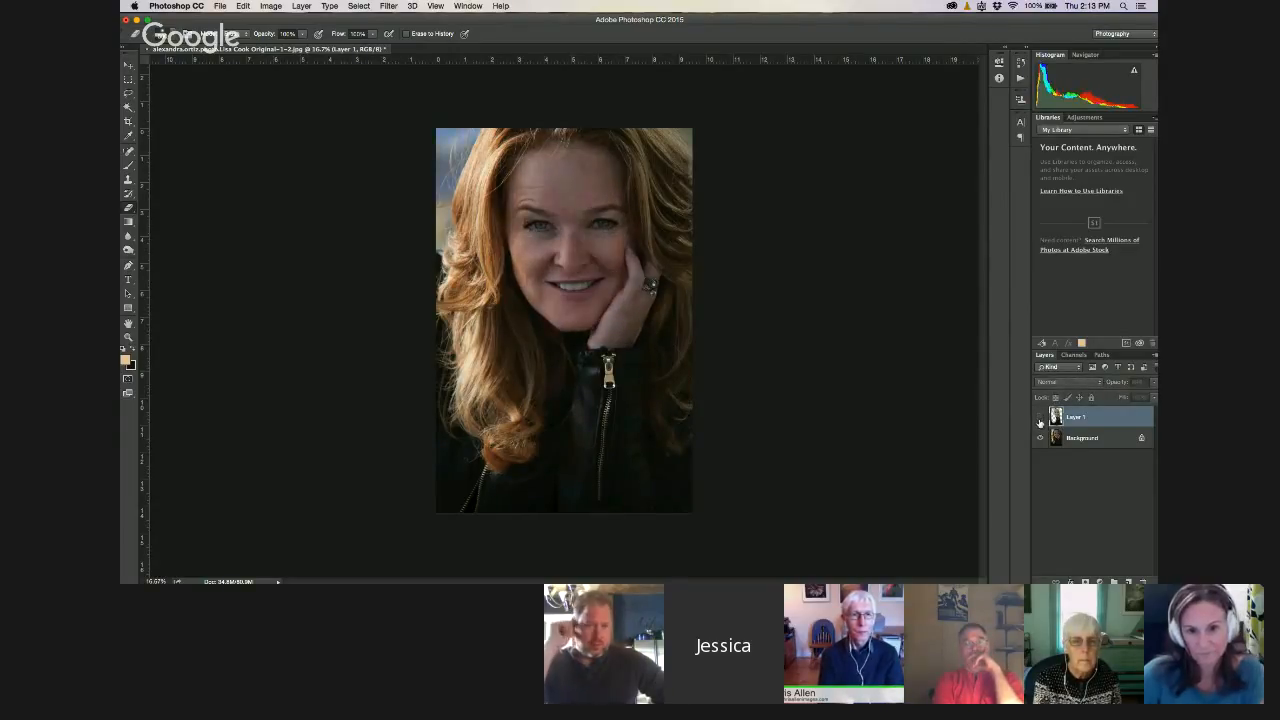
pyautogui.click(1040, 418)
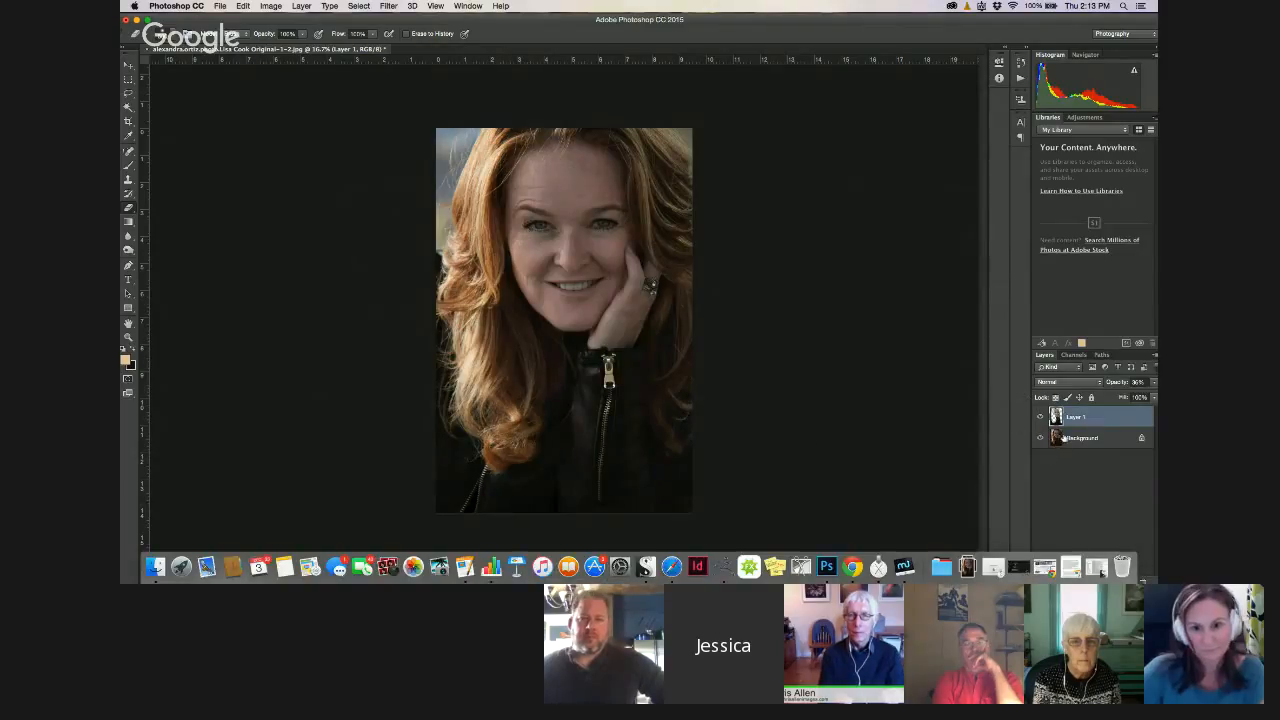
# Hide Layer 1 and duplicate the Background layer
pyautogui.click(1040, 418)
pyautogui.click(1078, 438)
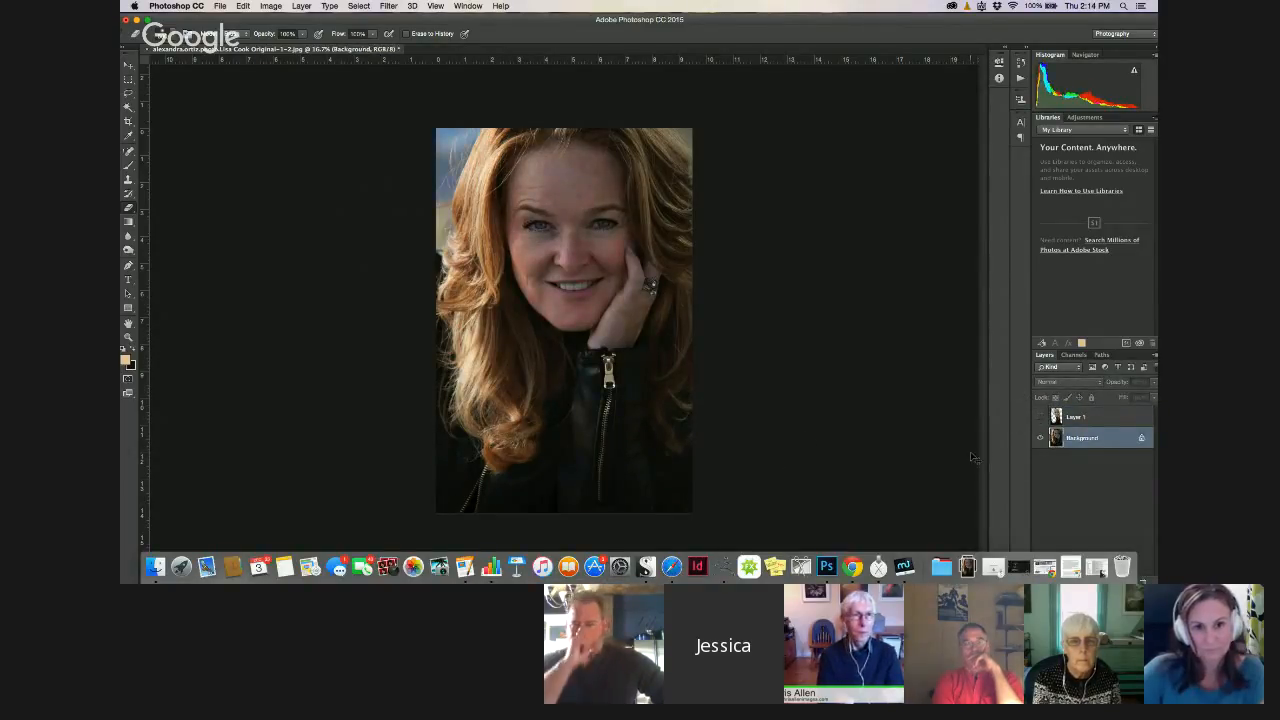
pyautogui.press('super+j')
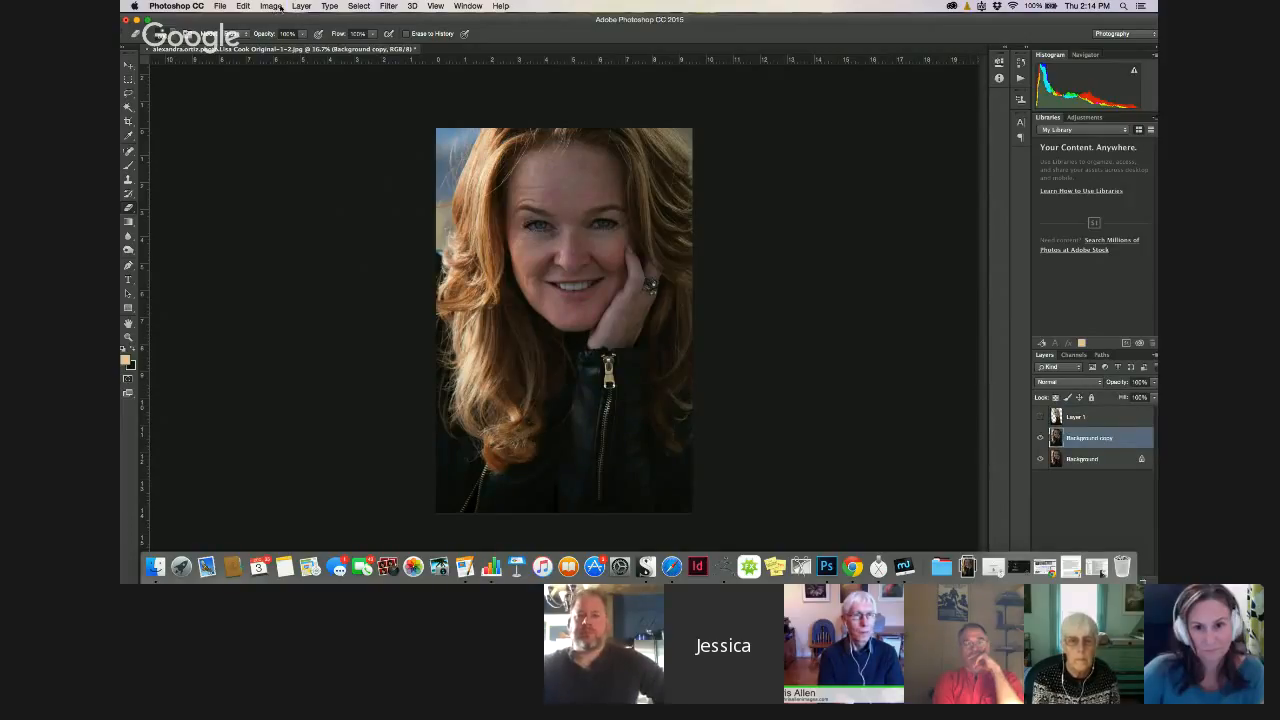
# Try a Color Balance on the Background copy with midtones -27, +22, +13 and highlights -35, +29, 0, and undo it
pyautogui.click(271, 6)
pyautogui.moveTo(279, 37)
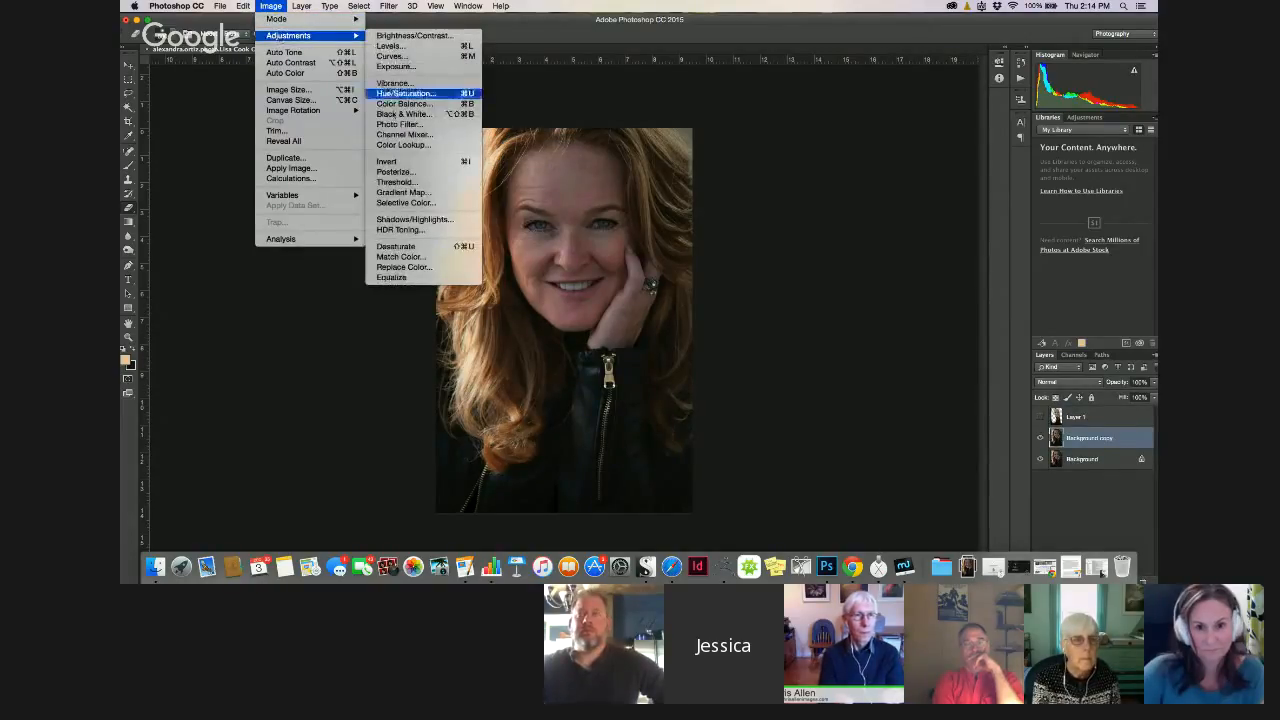
pyautogui.click(397, 105)
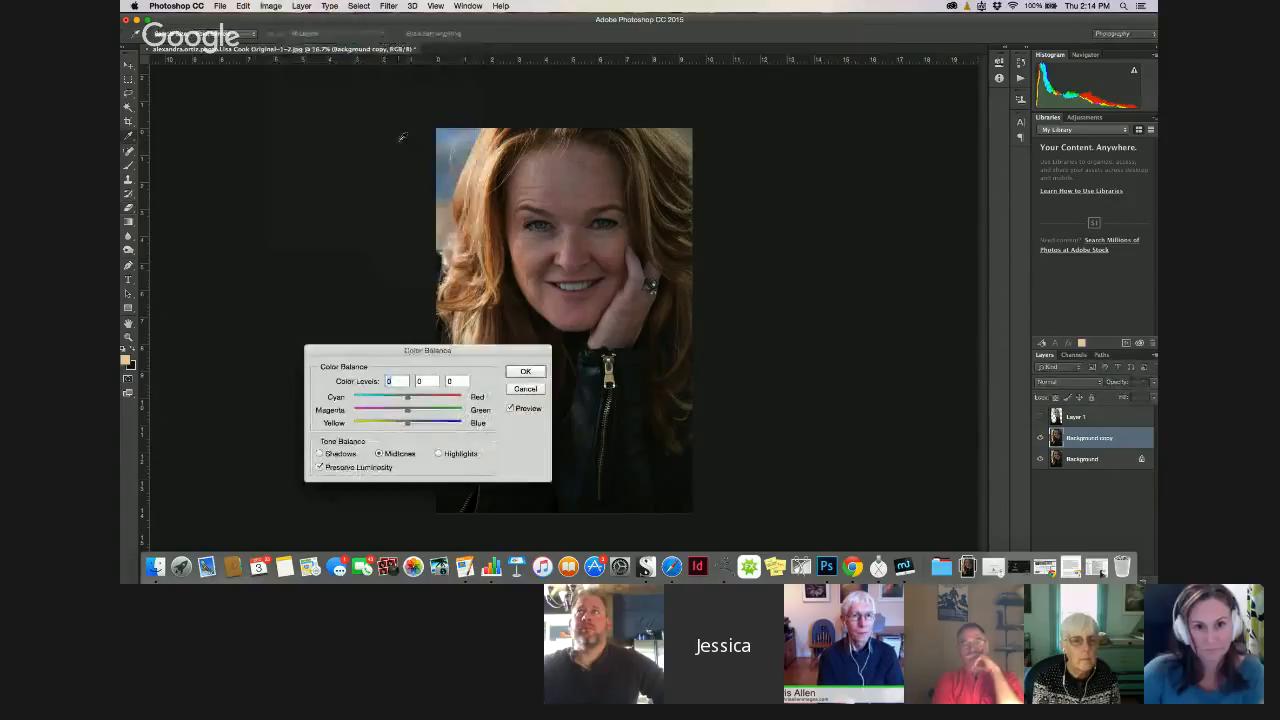
pyautogui.moveTo(408, 400)
pyautogui.mouseDown()
pyautogui.moveTo(388, 398)
pyautogui.moveTo(436, 407)
pyautogui.moveTo(391, 399)
pyautogui.moveTo(420, 414)
pyautogui.mouseUp()
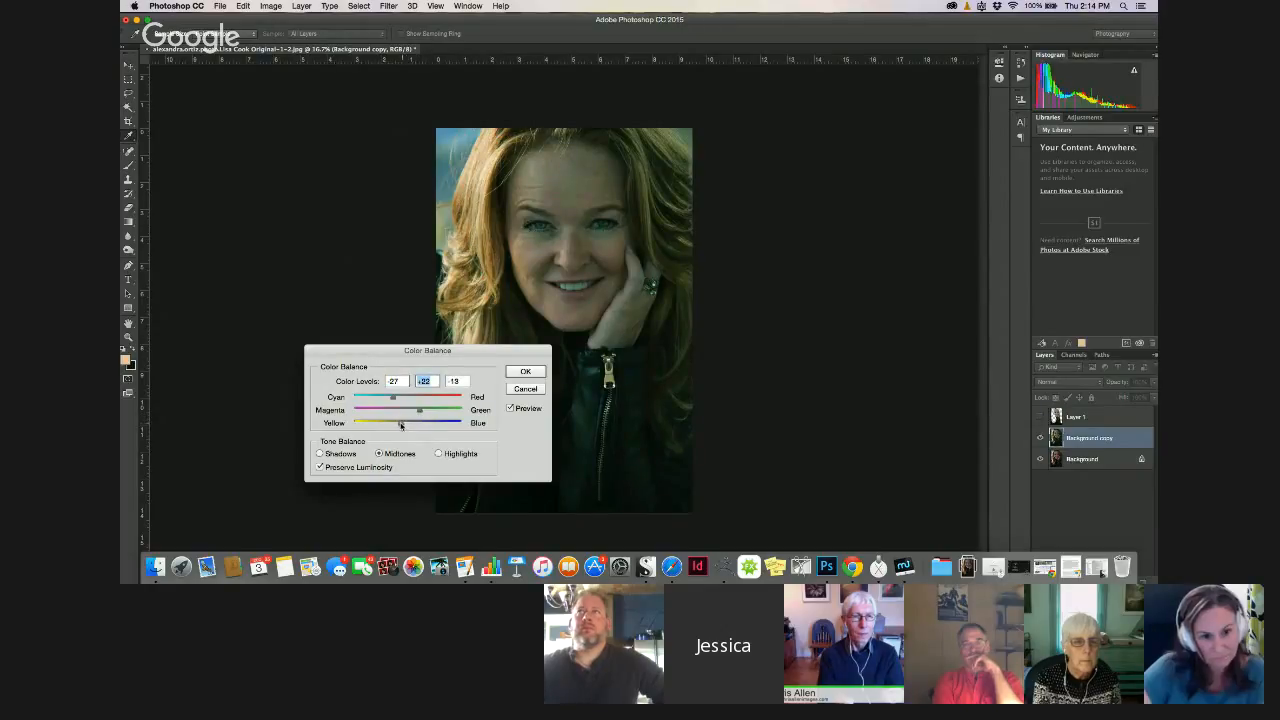
pyautogui.moveTo(411, 425); pyautogui.dragTo(416, 427)
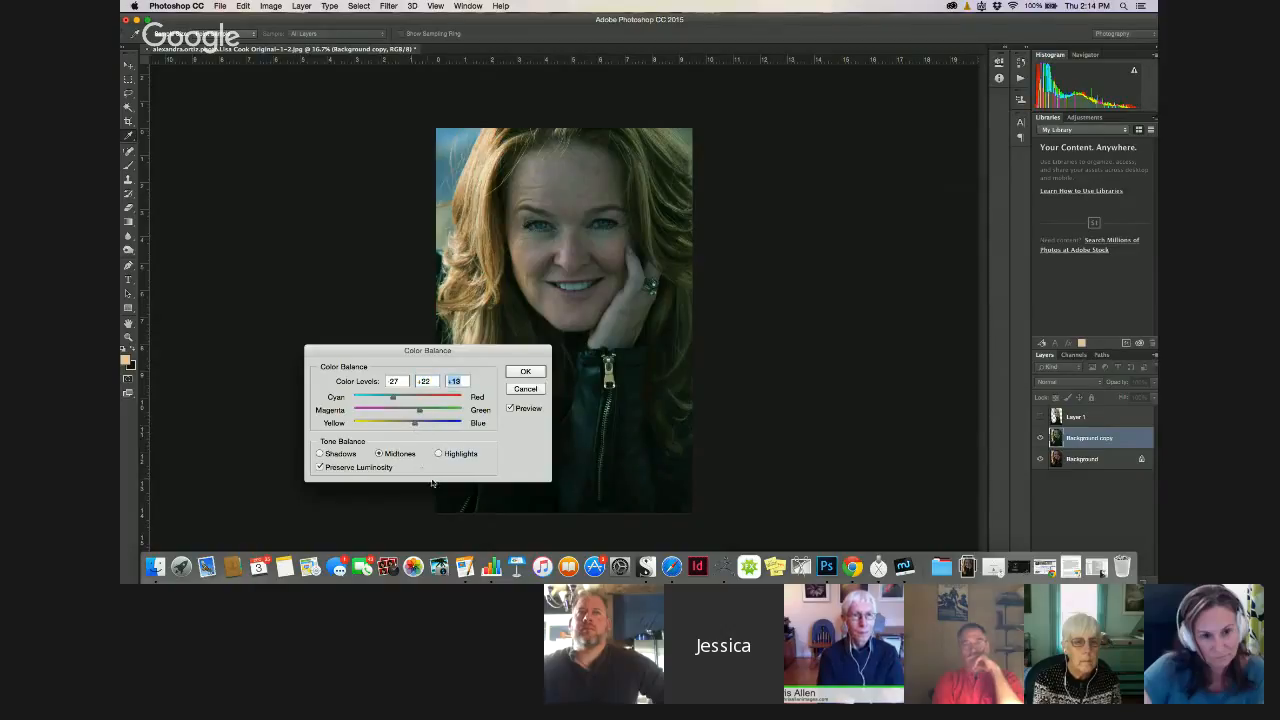
pyautogui.click(438, 454)
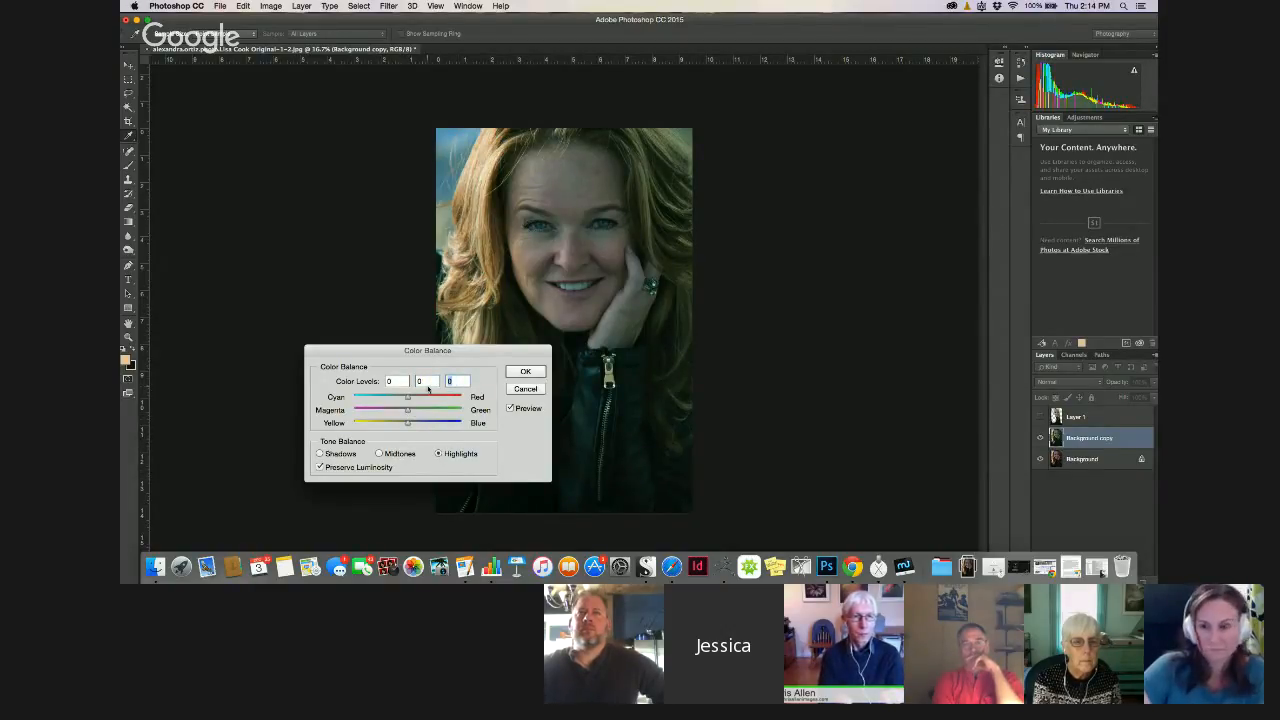
pyautogui.moveTo(409, 400)
pyautogui.mouseDown()
pyautogui.moveTo(390, 401)
pyautogui.moveTo(423, 416)
pyautogui.mouseUp()
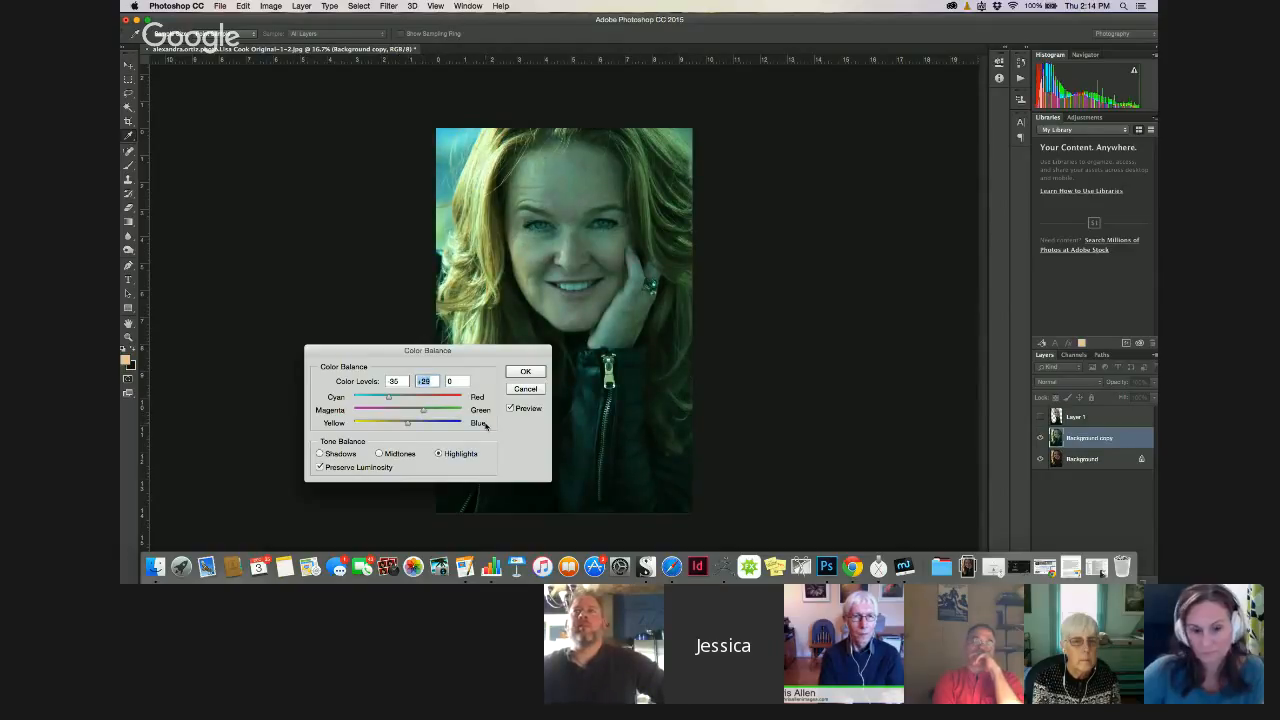
pyautogui.click(525, 372)
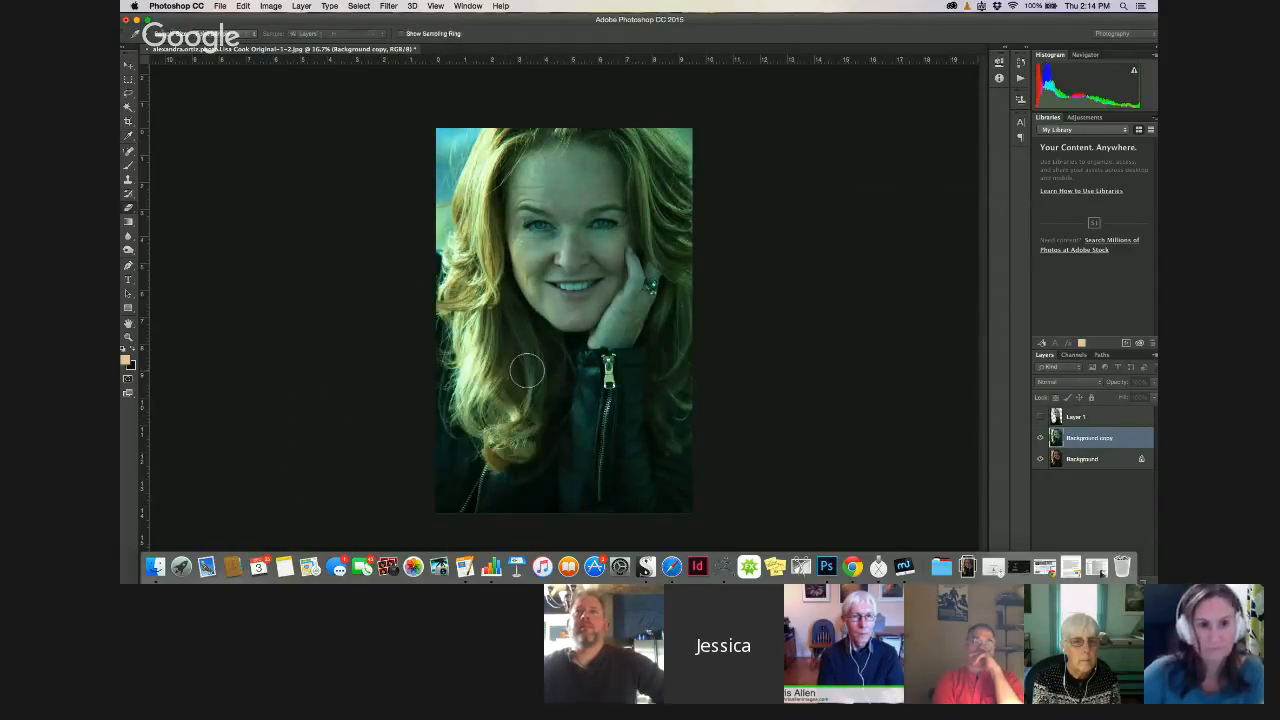
pyautogui.press('super+z')
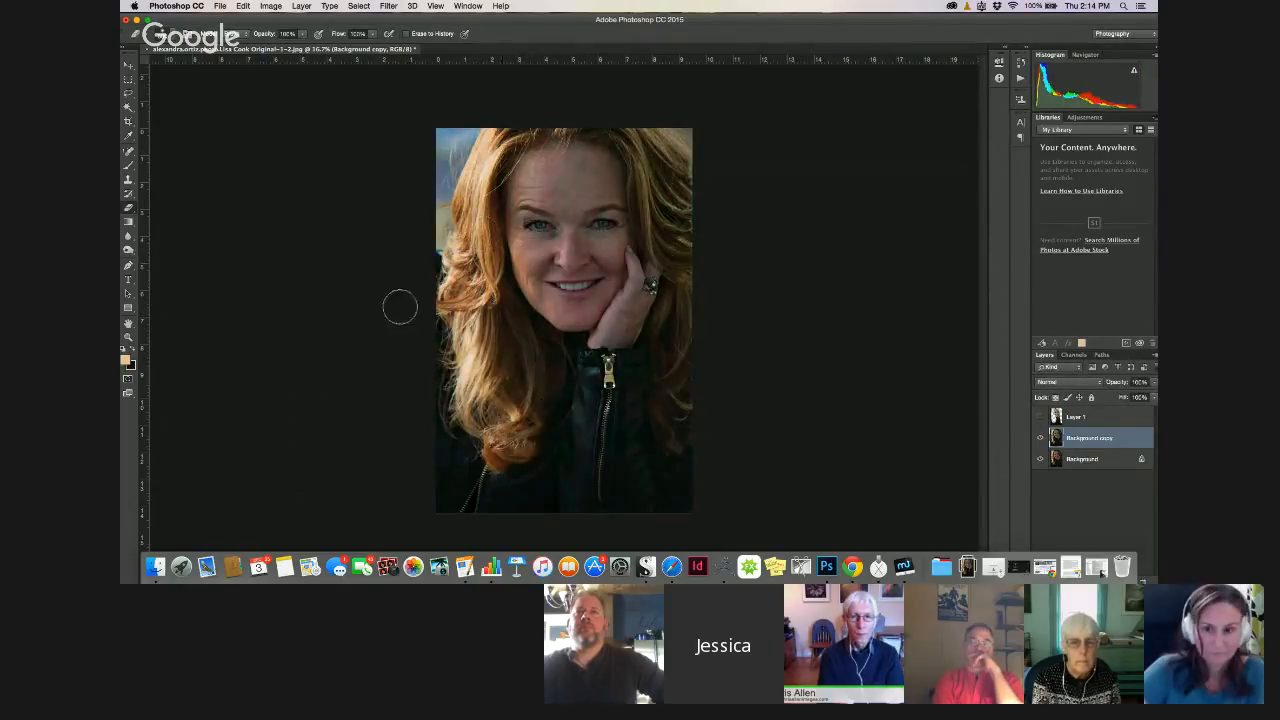
# Lasso loosely around the woman's face and hand on the Background copy and copy the selection to a new layer
pyautogui.click(128, 92)
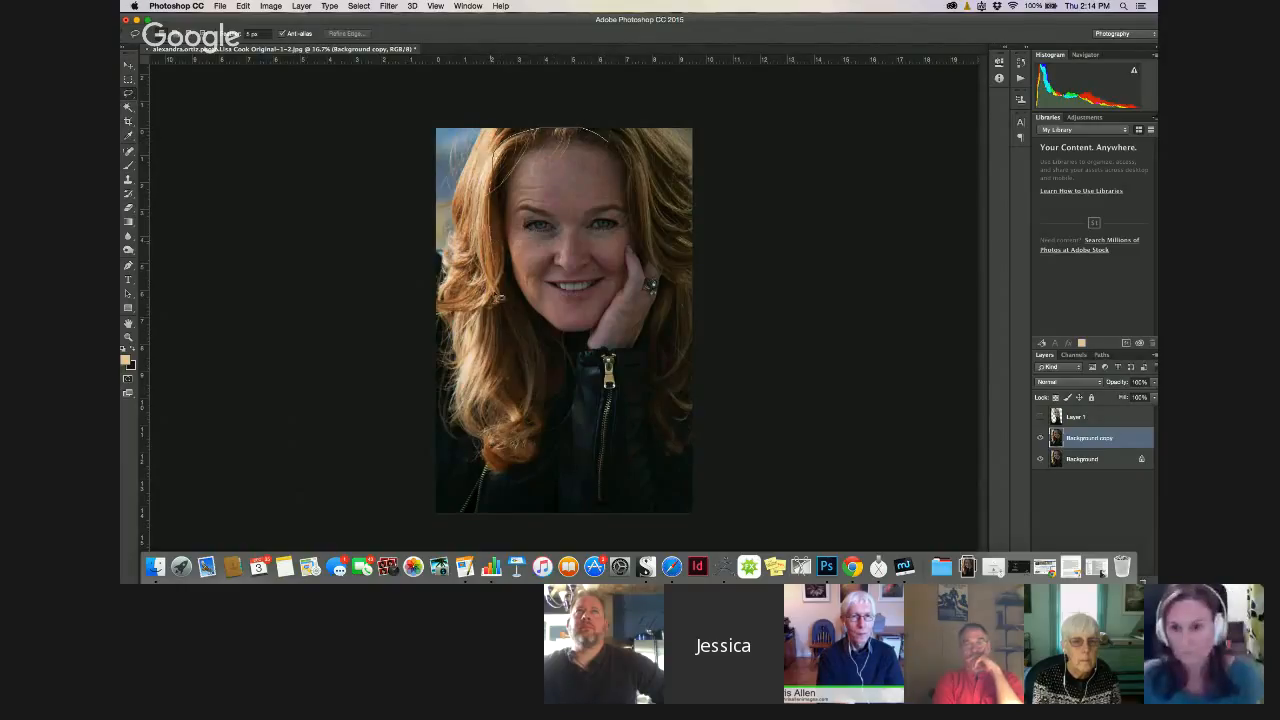
pyautogui.moveTo(566, 347)
pyautogui.mouseDown()
pyautogui.moveTo(652, 356)
pyautogui.moveTo(678, 260)
pyautogui.moveTo(659, 250)
pyautogui.moveTo(613, 135)
pyautogui.mouseUp()
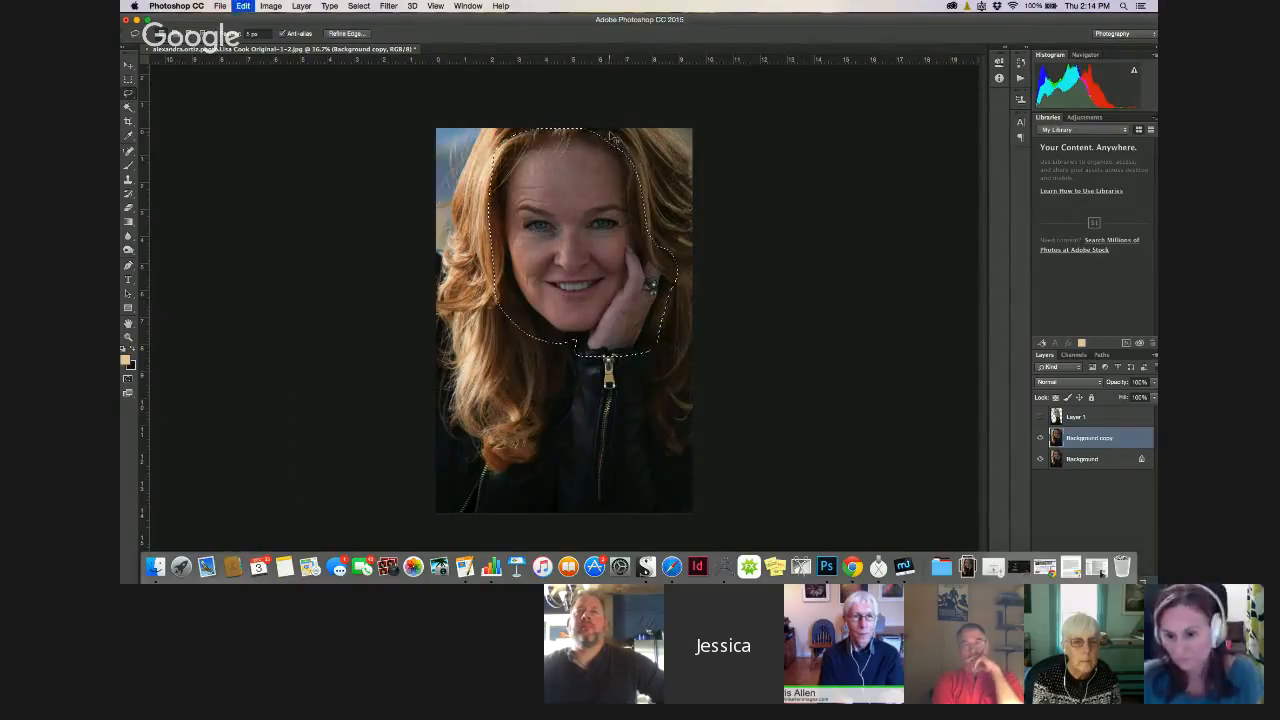
pyautogui.hotkey('ctrl', 'j')
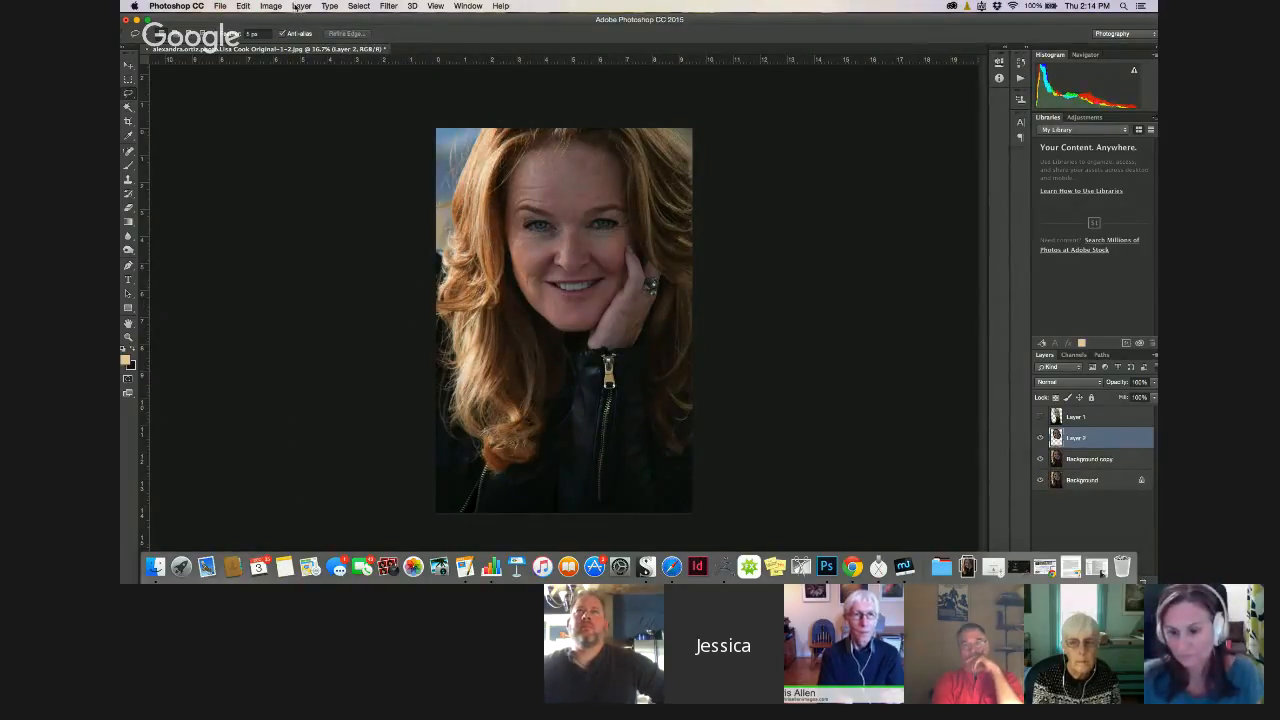
# Start a Color Balance adjustment on Layer 2 with midtones of about -15, +16 and -18
pyautogui.click(271, 6)
pyautogui.moveTo(300, 35)
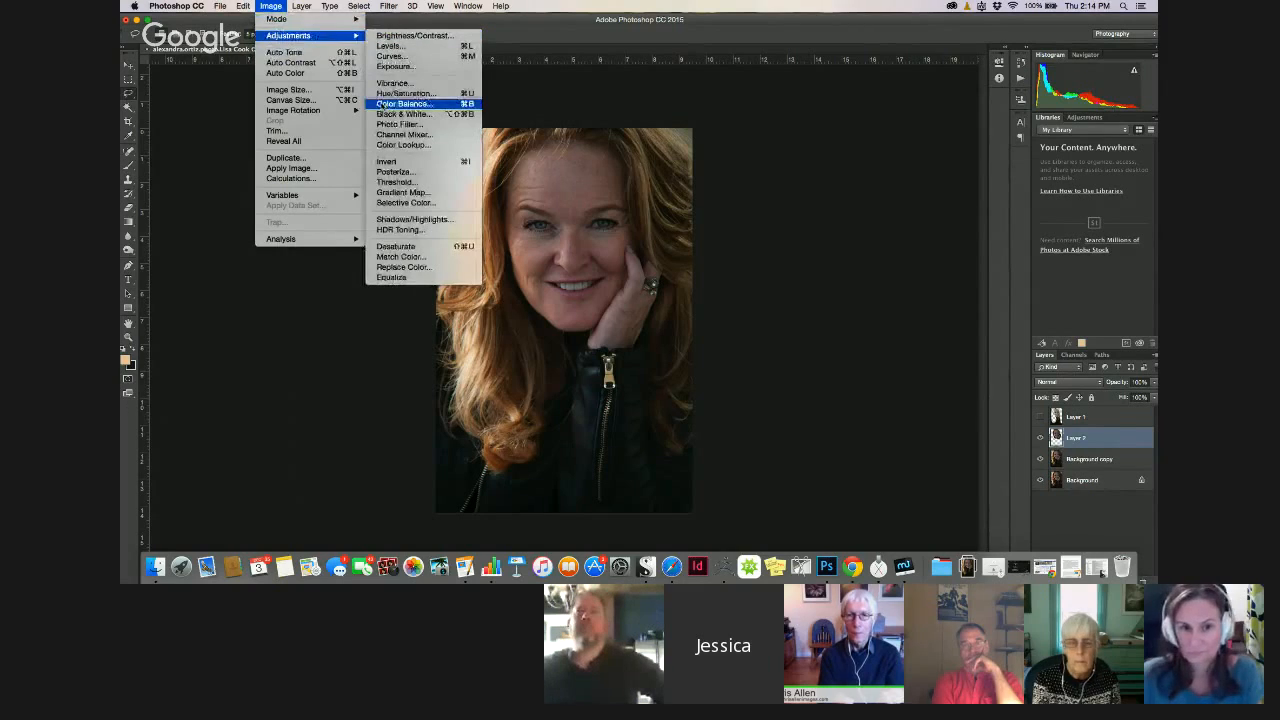
pyautogui.click(395, 103)
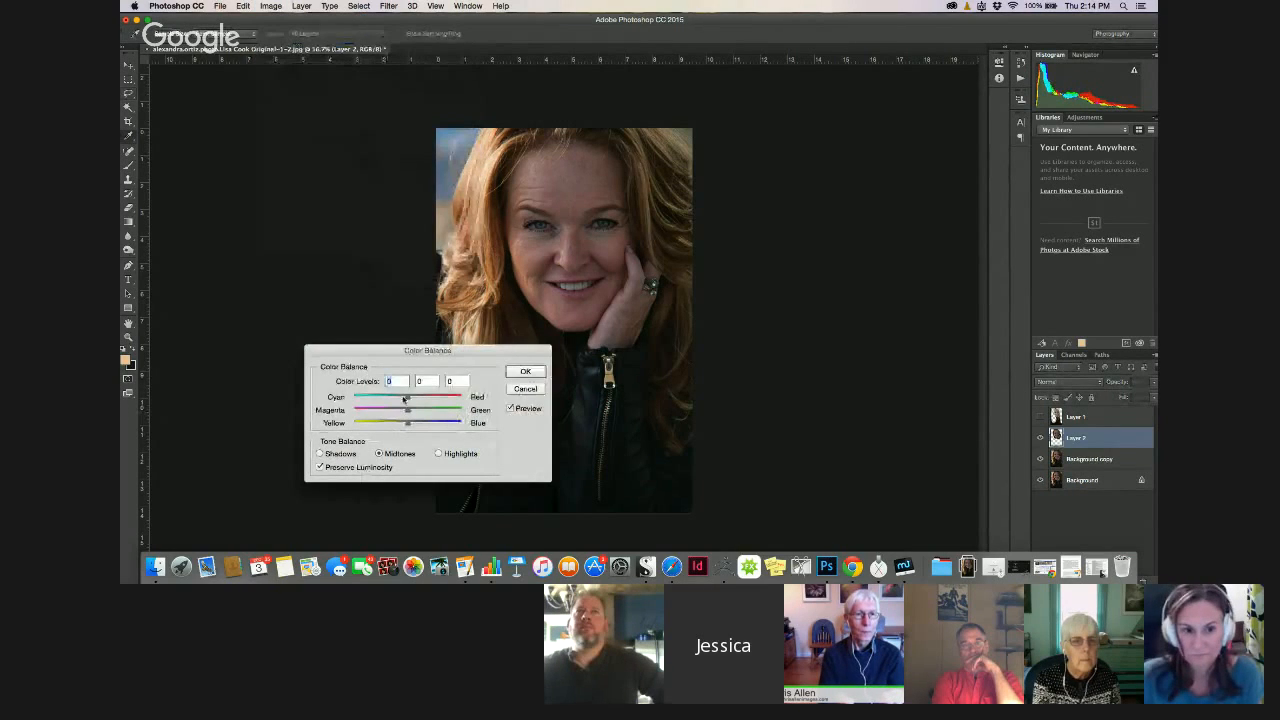
pyautogui.moveTo(407, 399); pyautogui.dragTo(416, 411)
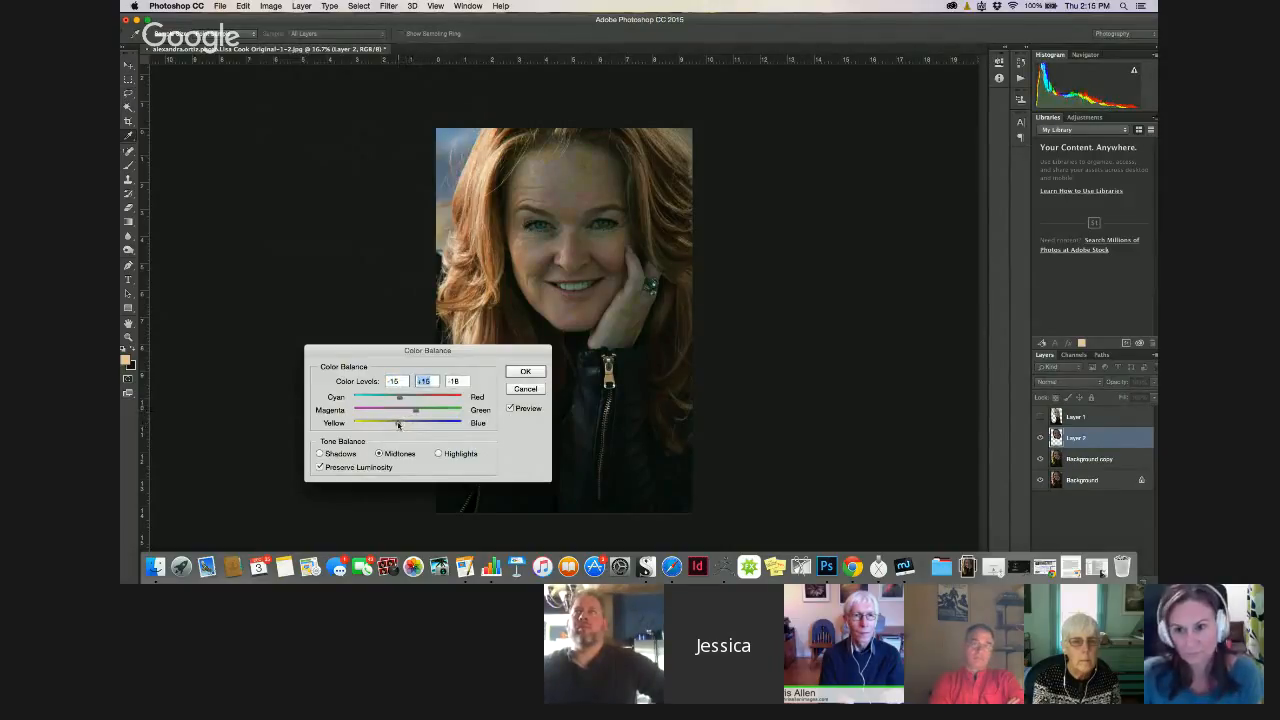
# Set the Color Balance highlights to about -11, +6, -9 and shadows to -14, +11, -10, and apply the adjustment
pyautogui.click(438, 453)
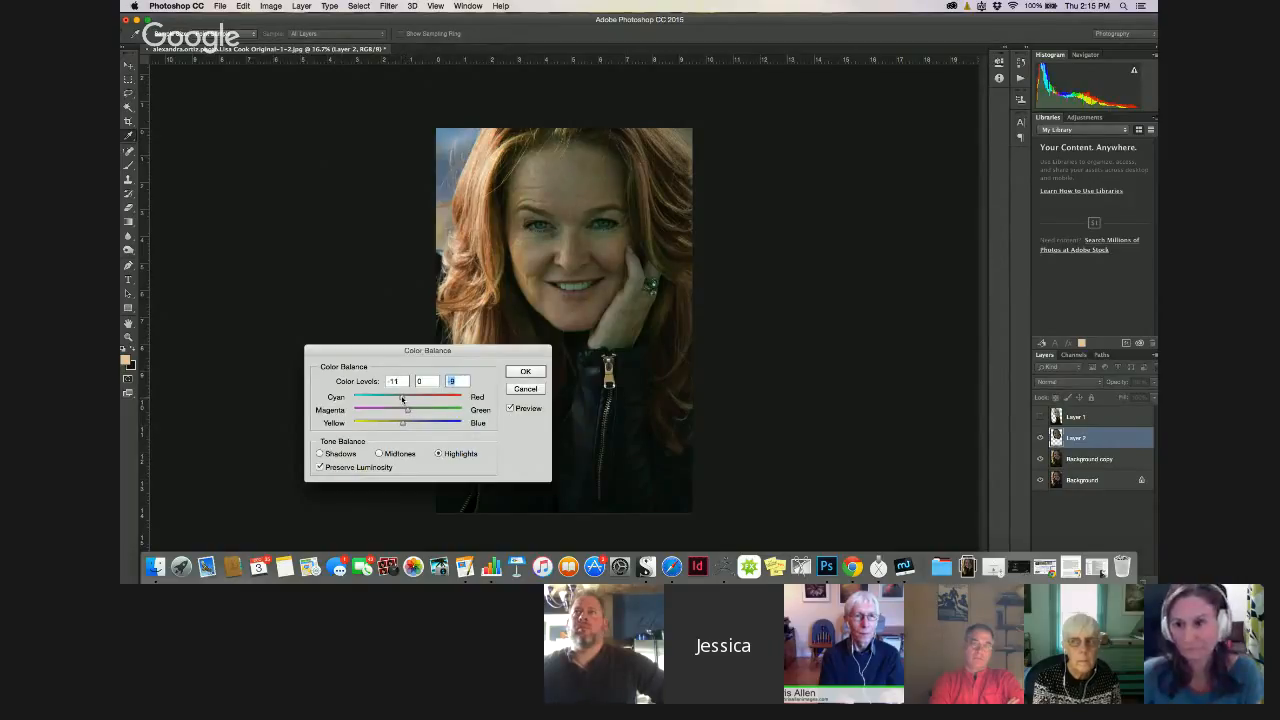
pyautogui.click(402, 399)
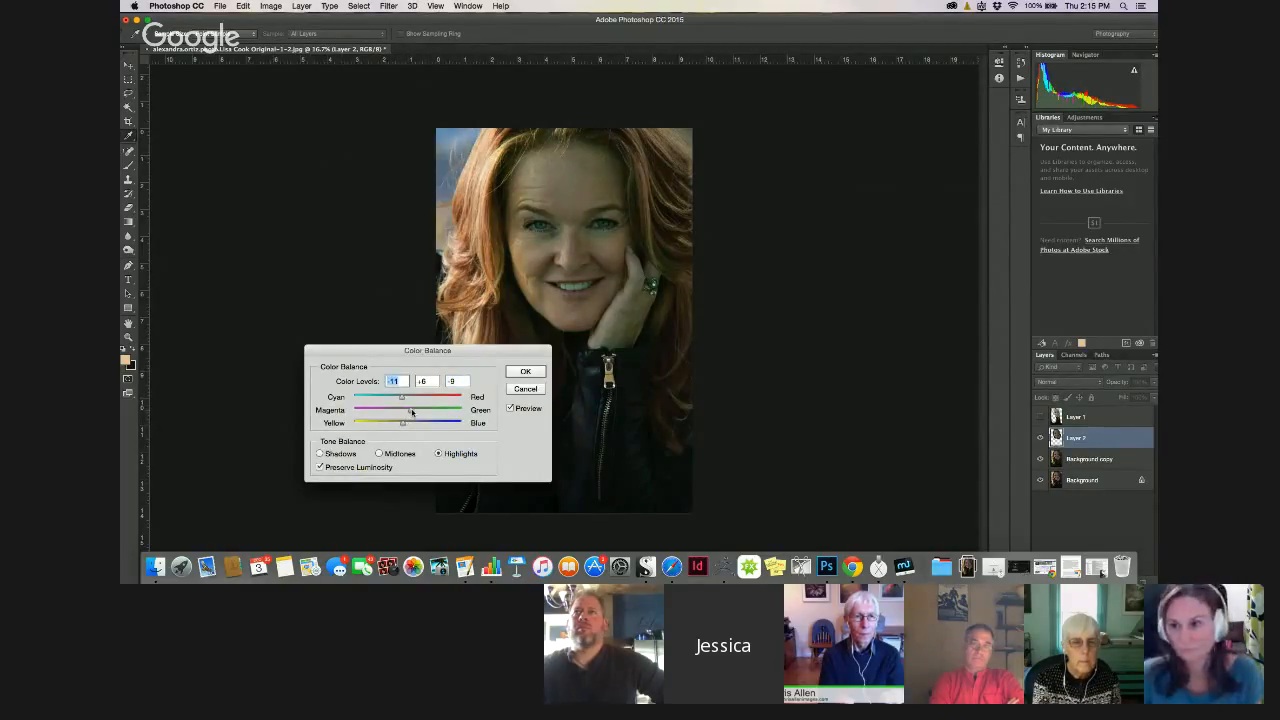
pyautogui.moveTo(410, 412)
pyautogui.mouseDown()
pyautogui.moveTo(400, 400)
pyautogui.moveTo(413, 412)
pyautogui.moveTo(403, 424)
pyautogui.mouseUp()
pyautogui.click(339, 453)
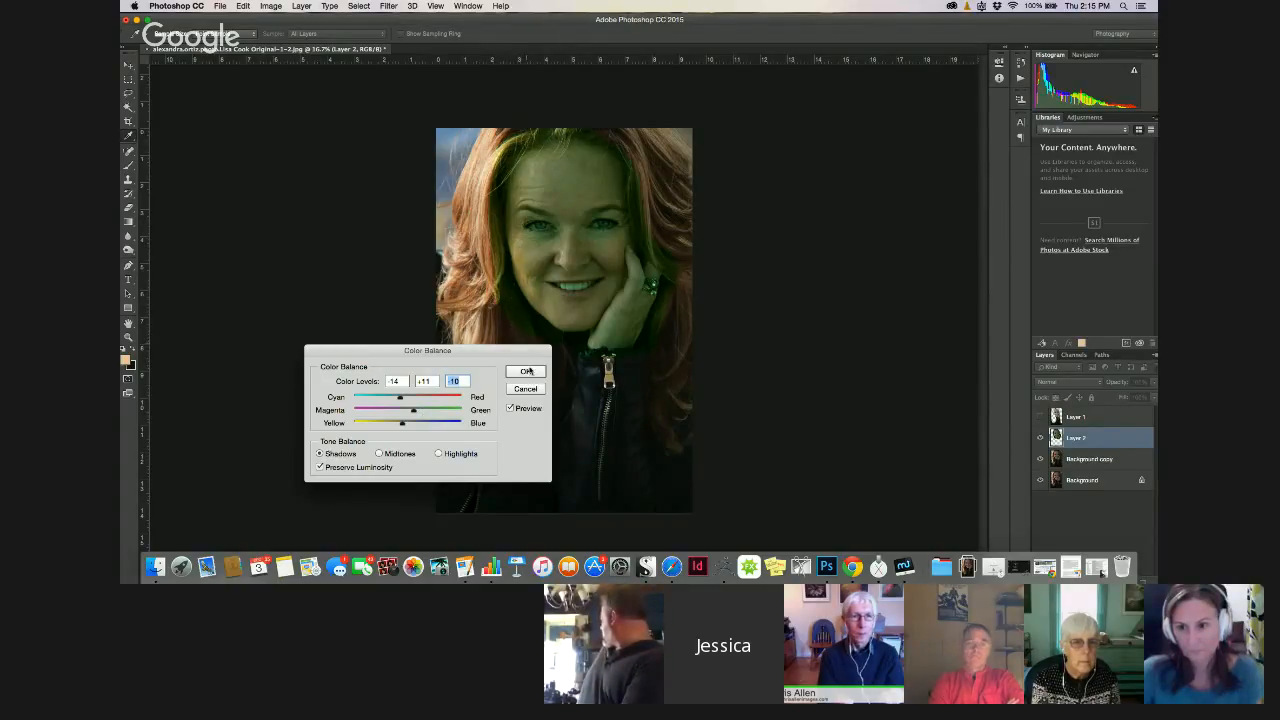
pyautogui.press('Return')
# Erase Layer 2 over the hair, jacket, eyes and lips with a soft Eraser, keeping the green tint on the skin
pyautogui.press('l')
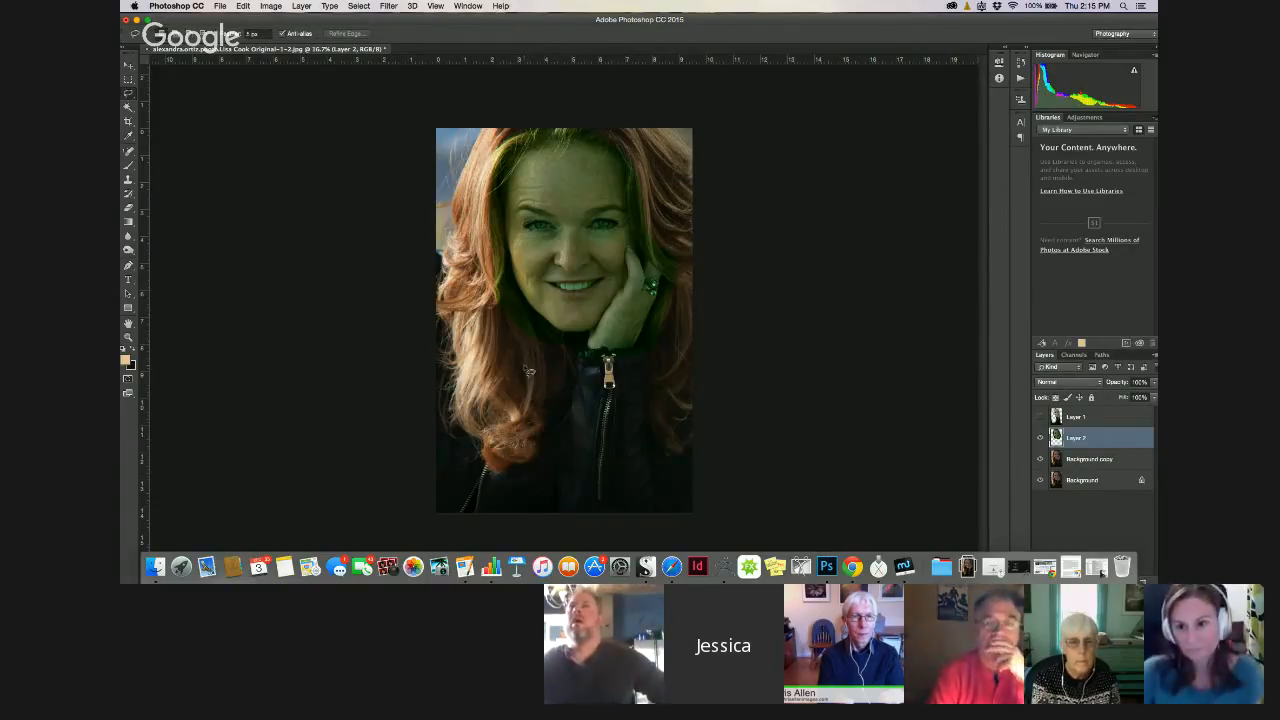
pyautogui.press('e')
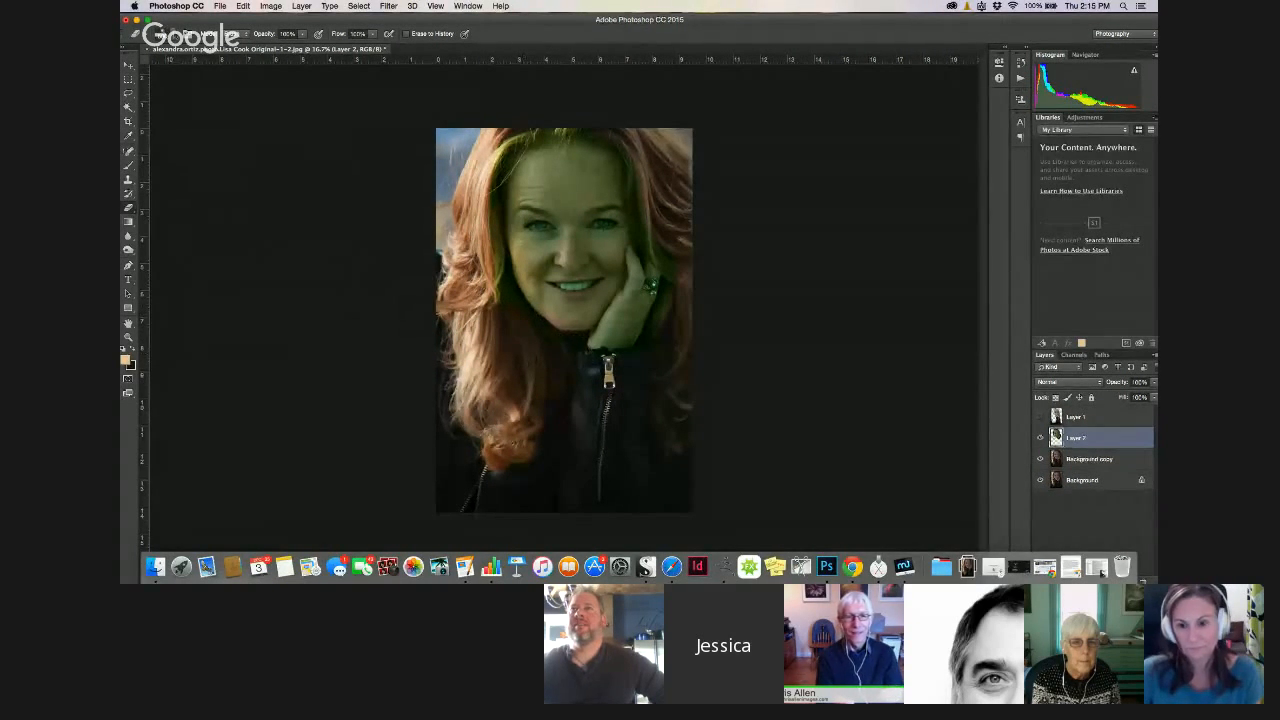
pyautogui.click(165, 33)
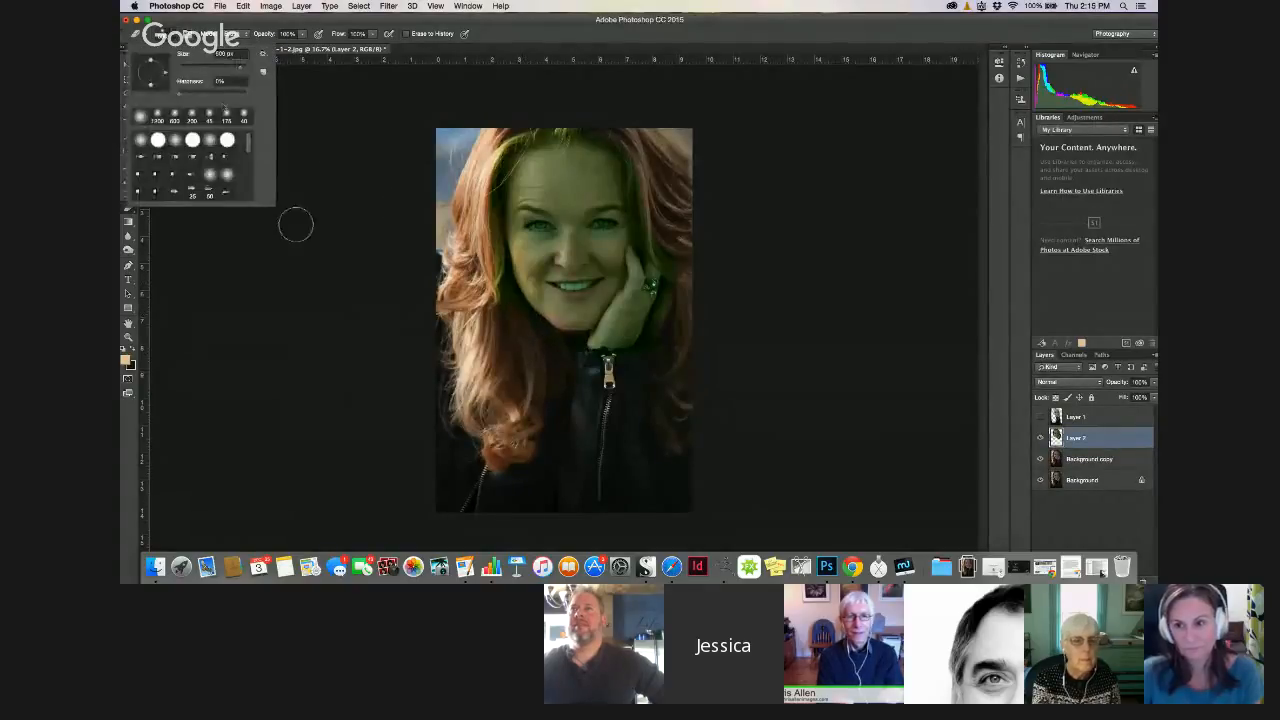
pyautogui.click(525, 351)
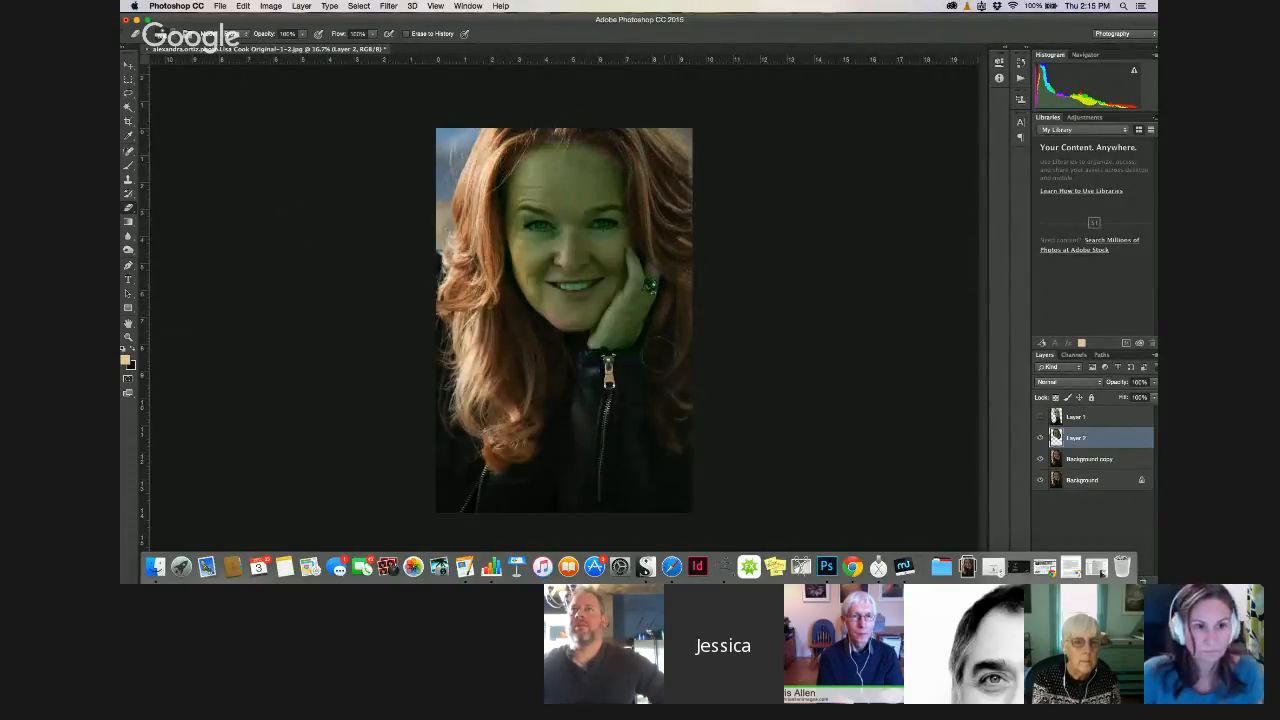
pyautogui.moveTo(669, 437); pyautogui.dragTo(660, 388)
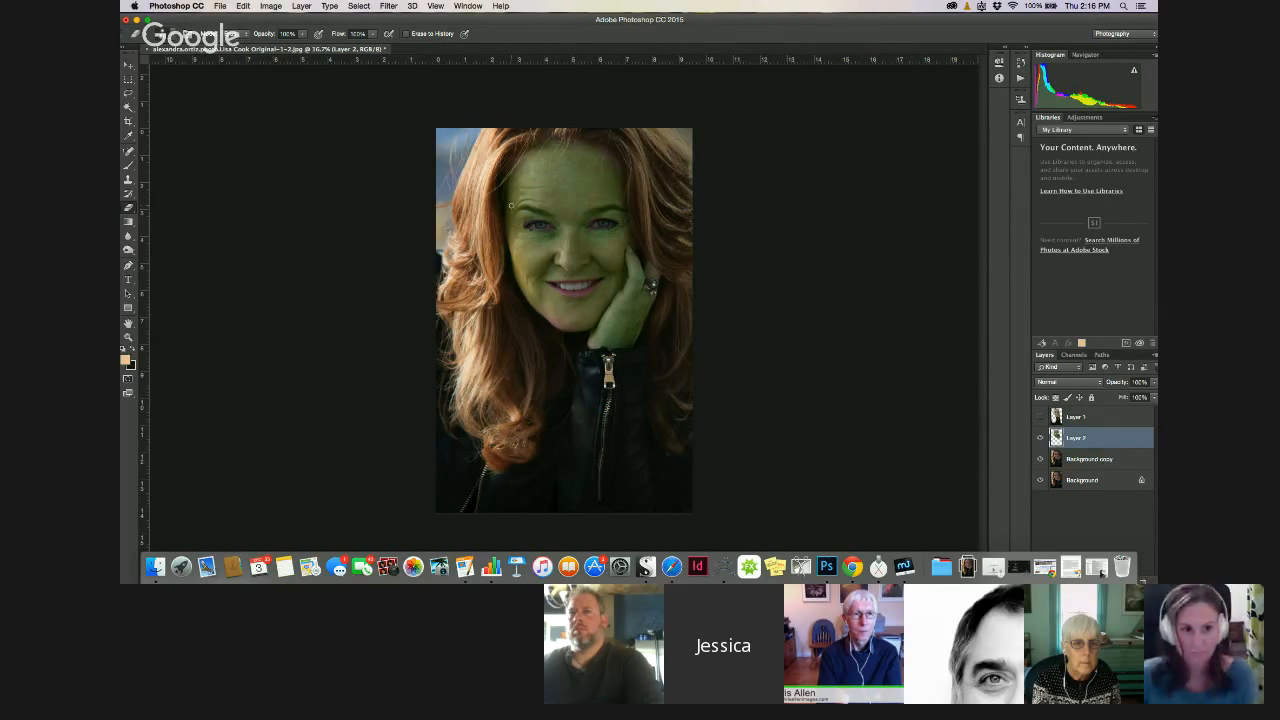
# Try erasing Layer 2 over the eyebrow on the image's left at 100% Eraser opacity, and undo it
pyautogui.scroll(5, 511, 206)
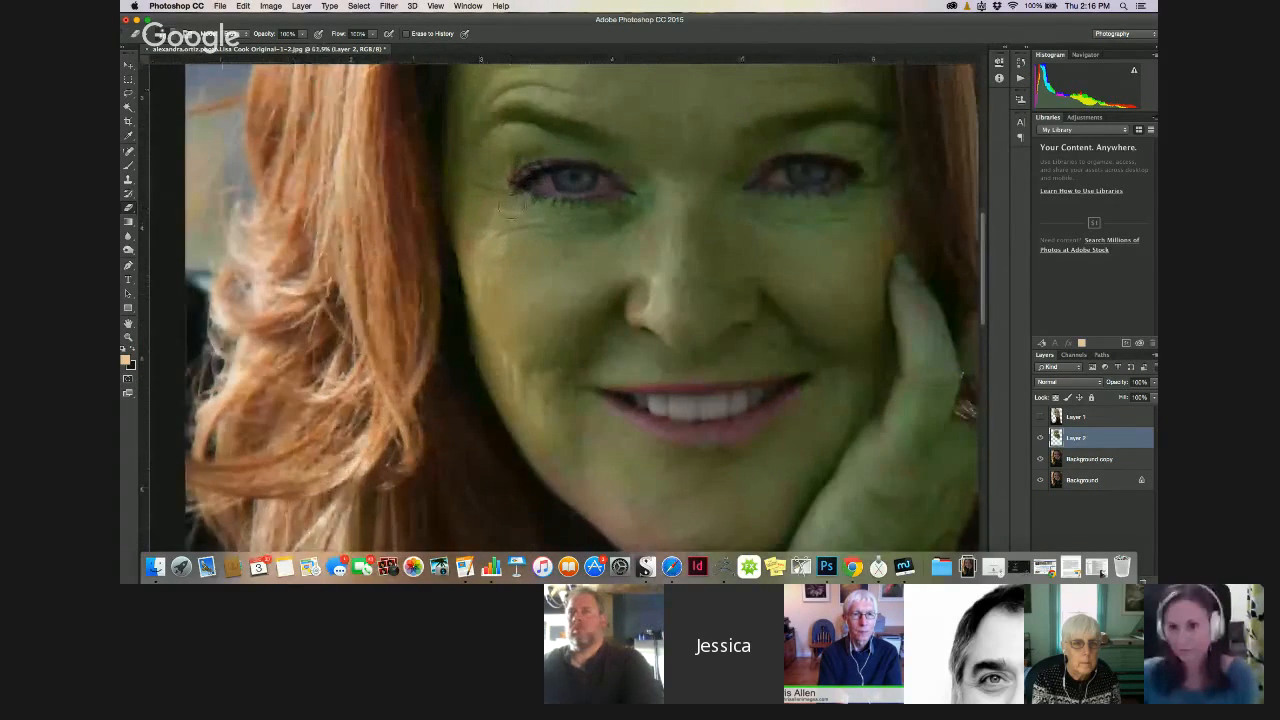
pyautogui.scroll(2, 511, 206)
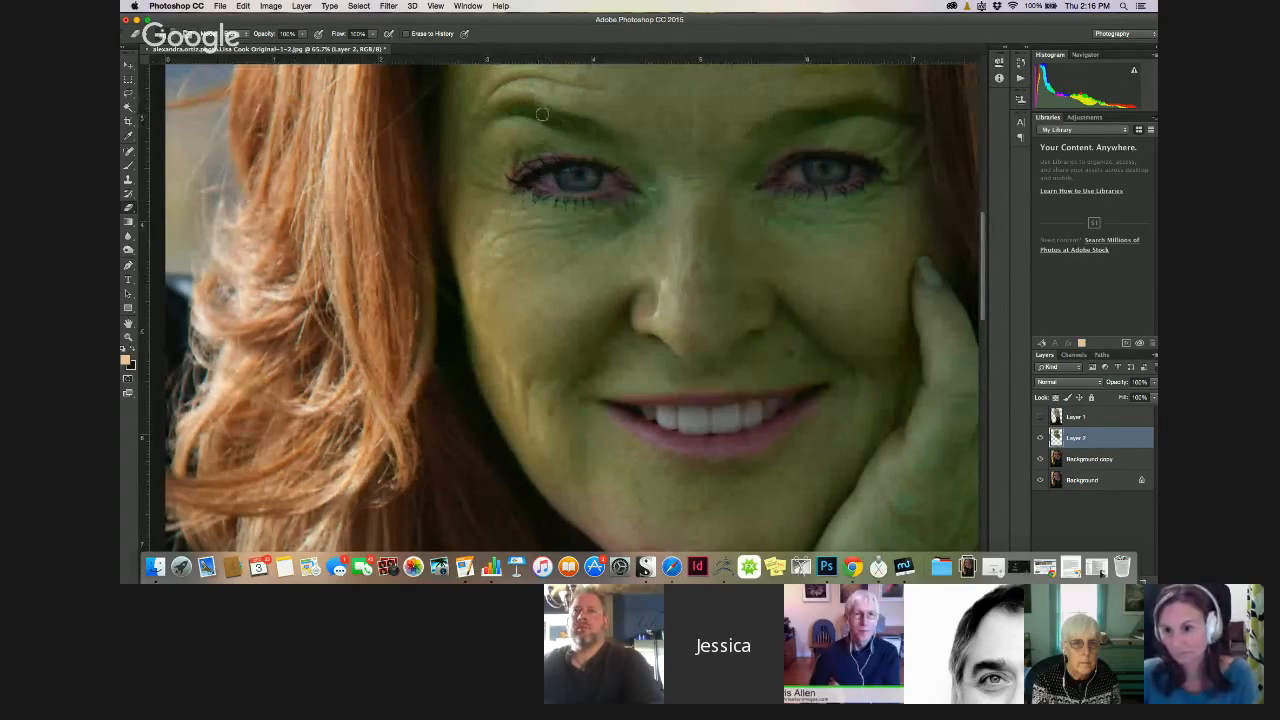
pyautogui.moveTo(543, 113)
pyautogui.mouseDown()
pyautogui.moveTo(532, 108)
pyautogui.moveTo(593, 131)
pyautogui.moveTo(525, 110)
pyautogui.moveTo(470, 121)
pyautogui.mouseUp()
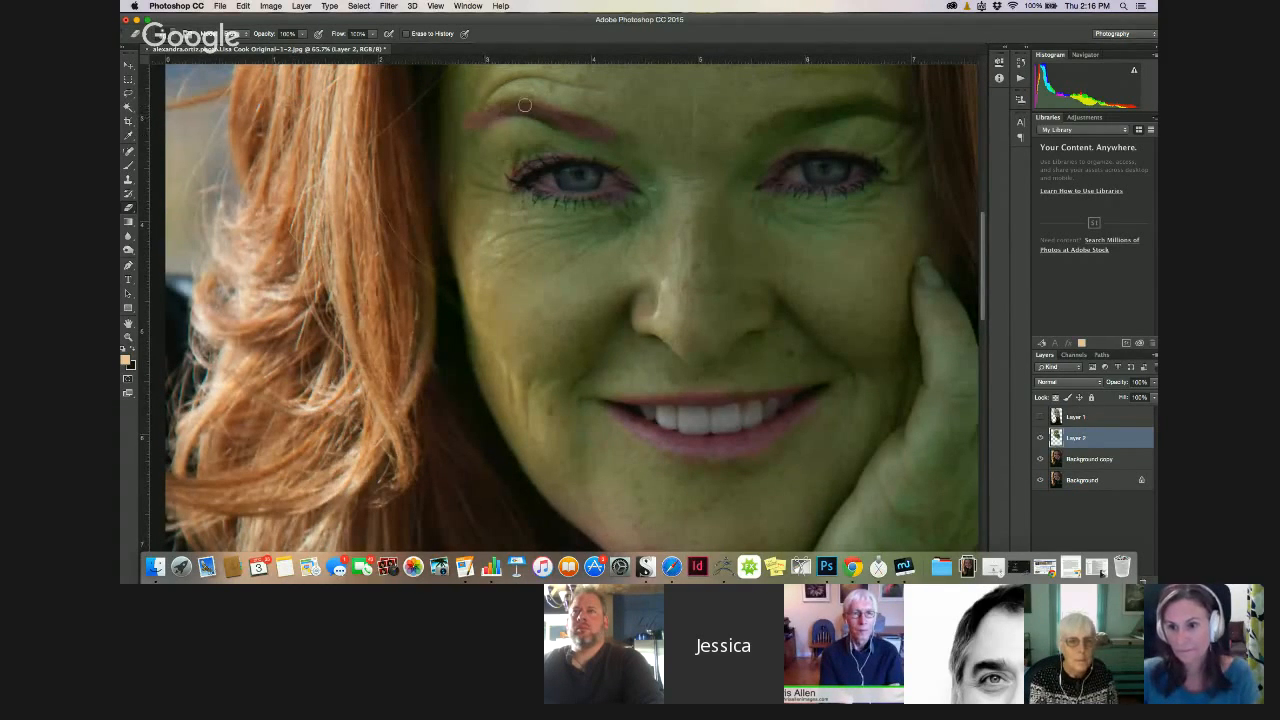
pyautogui.rightClick(607, 136)
pyautogui.click(474, 249)
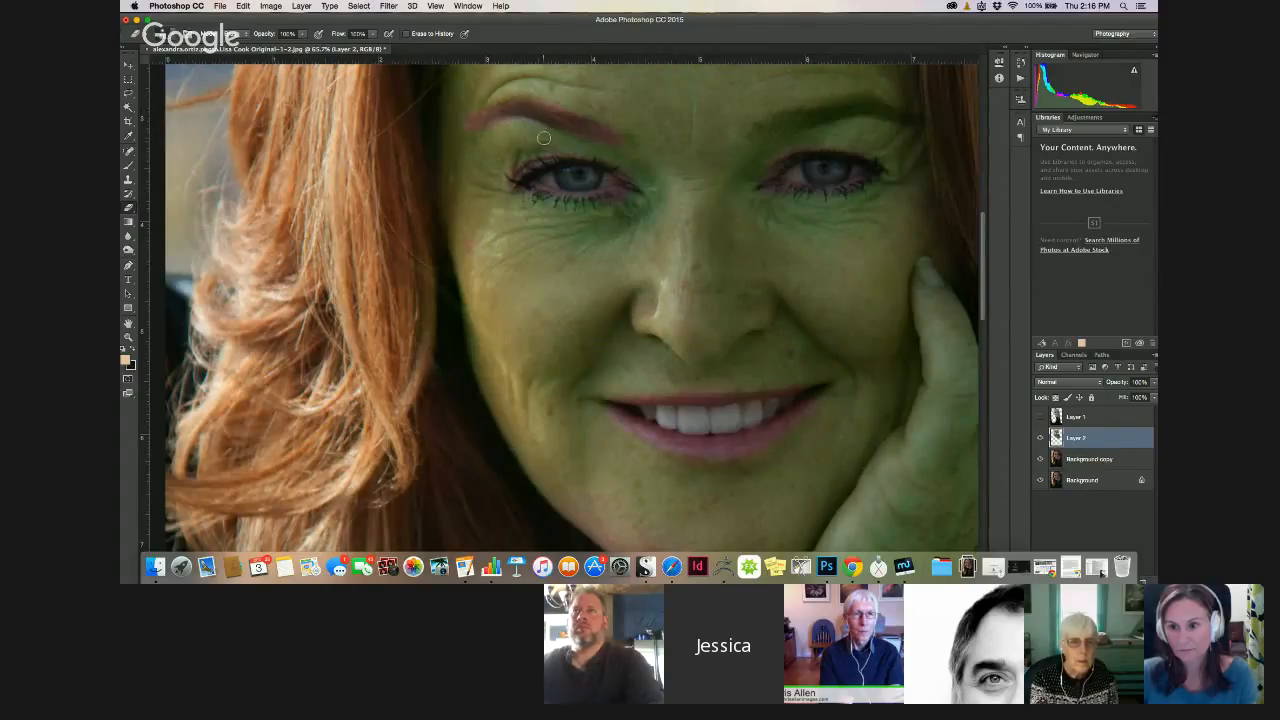
pyautogui.press('super+z')
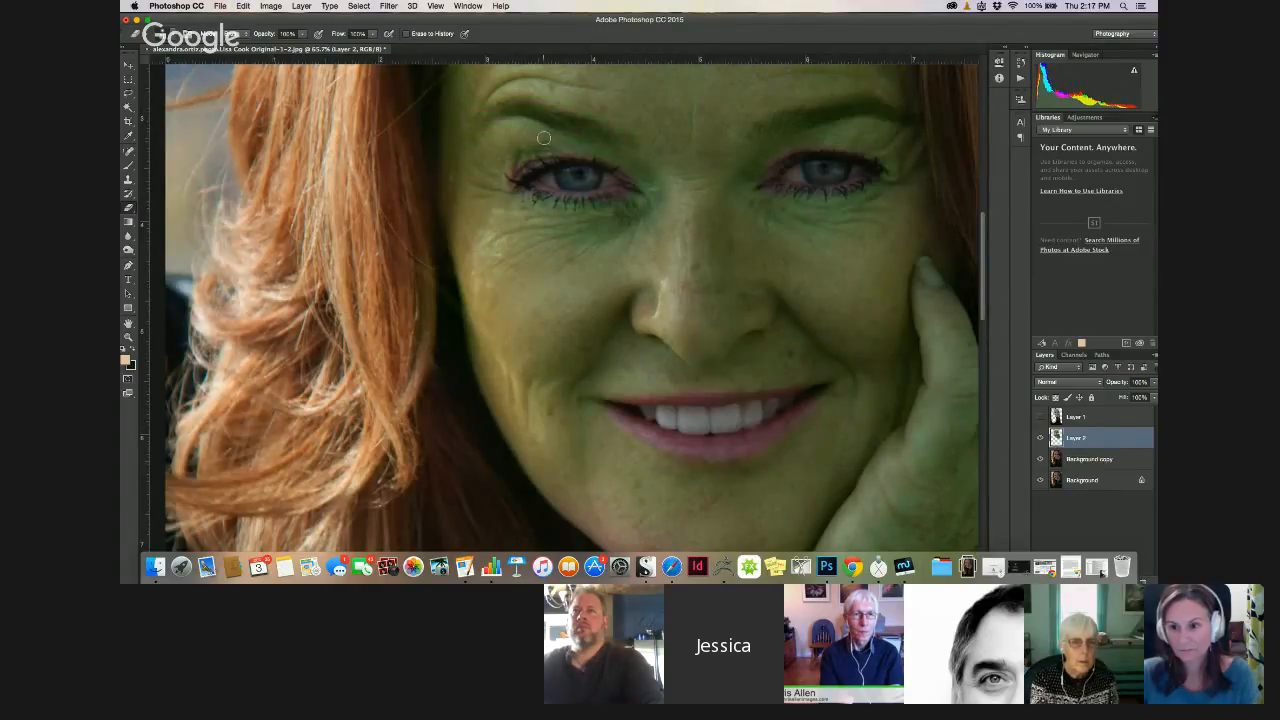
# Set the Eraser opacity to 18% and lightly erase Layer 2 over the eyebrow on the image's left
pyautogui.click(302, 36)
pyautogui.moveTo(303, 48); pyautogui.dragTo(262, 49)
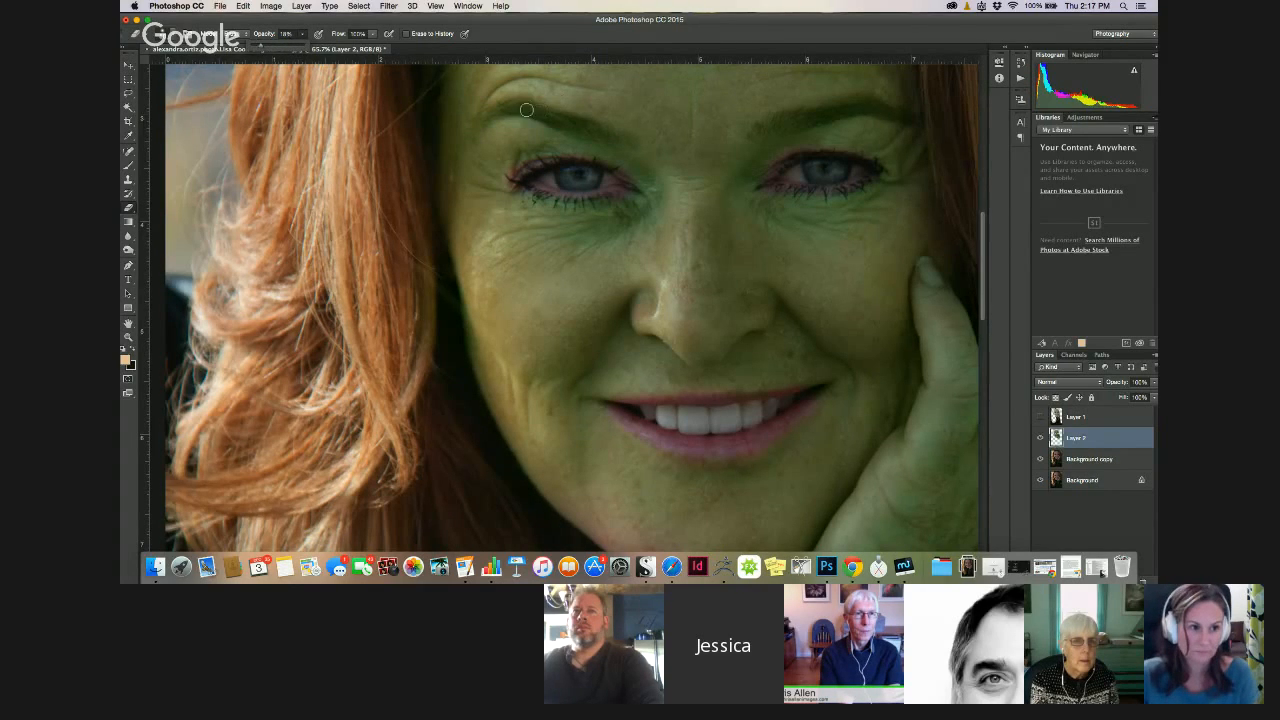
pyautogui.click(527, 110)
pyautogui.moveTo(528, 111)
pyautogui.mouseDown()
pyautogui.moveTo(500, 110)
pyautogui.moveTo(563, 123)
pyautogui.mouseUp()
# Raise the Eraser opacity and erase Layer 2 over both eyebrows and the lashes of one eye
pyautogui.click(302, 36)
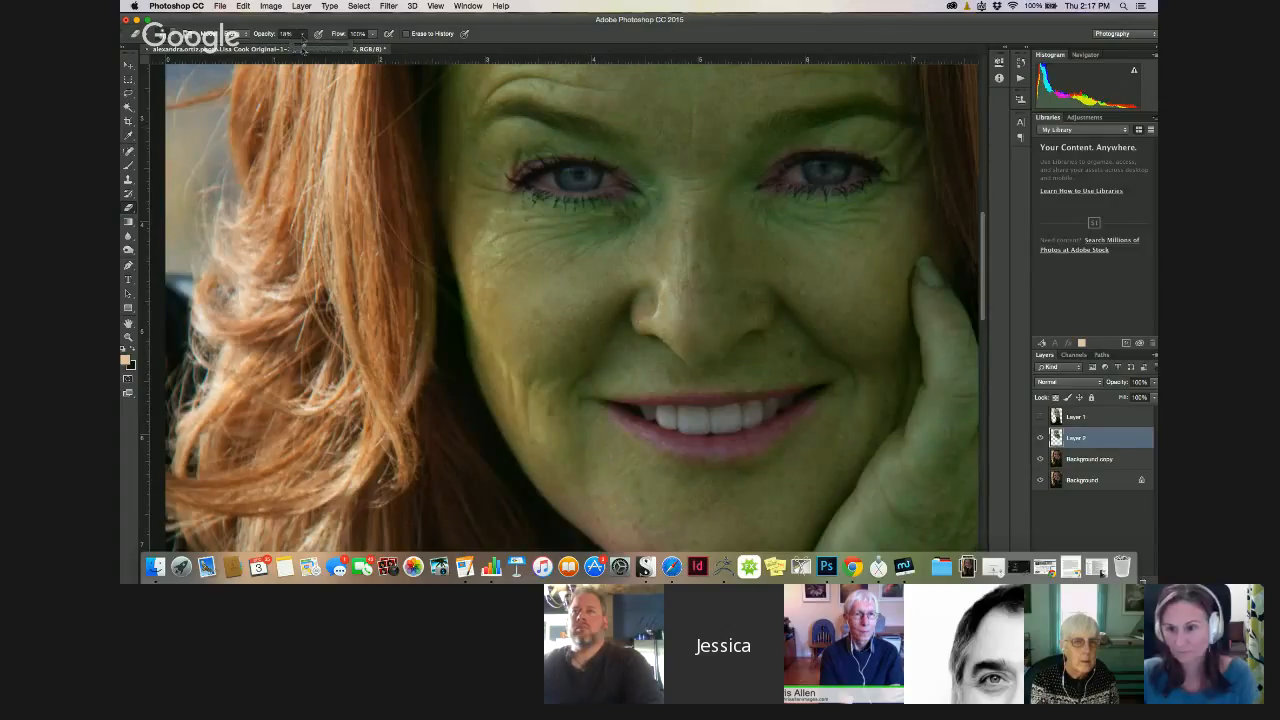
pyautogui.moveTo(303, 48); pyautogui.dragTo(320, 48)
pyautogui.moveTo(543, 118)
pyautogui.mouseDown()
pyautogui.moveTo(612, 134)
pyautogui.moveTo(544, 107)
pyautogui.moveTo(617, 141)
pyautogui.moveTo(505, 112)
pyautogui.mouseUp()
pyautogui.moveTo(779, 124)
pyautogui.mouseDown()
pyautogui.moveTo(889, 109)
pyautogui.moveTo(802, 118)
pyautogui.mouseUp()
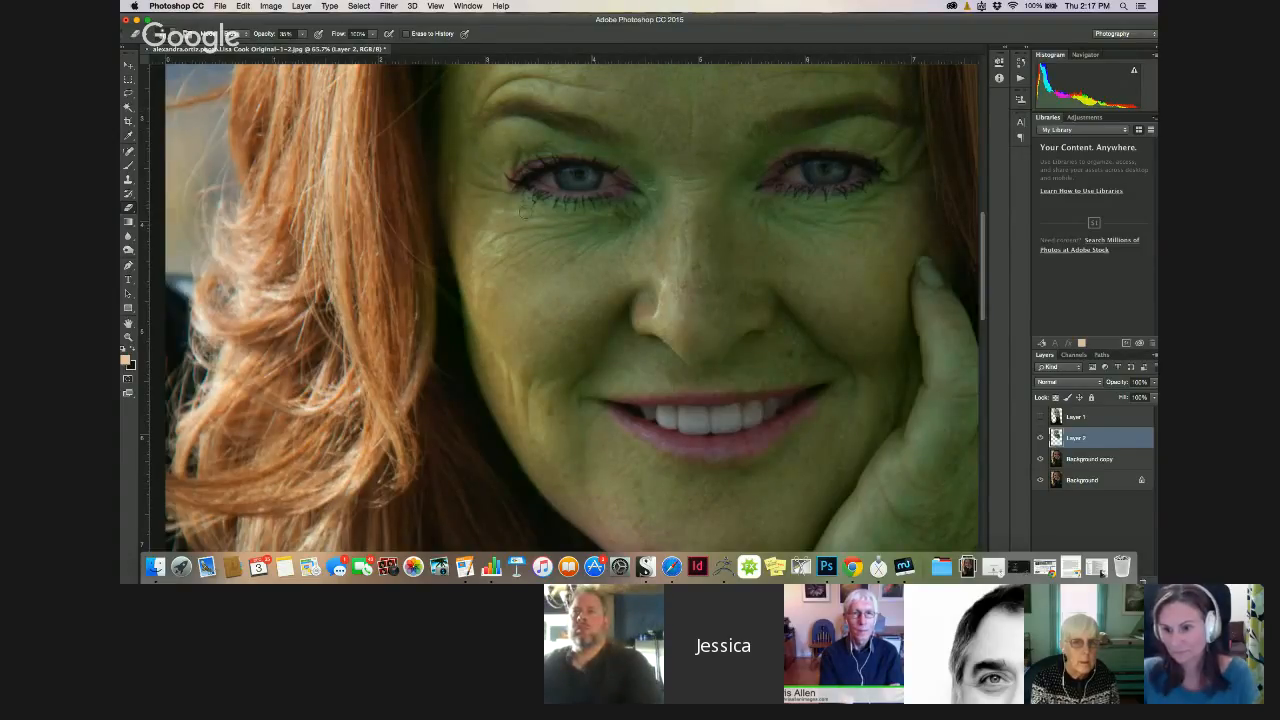
pyautogui.moveTo(537, 183)
pyautogui.mouseDown()
pyautogui.moveTo(558, 187)
pyautogui.moveTo(549, 179)
pyautogui.moveTo(565, 168)
pyautogui.mouseUp()
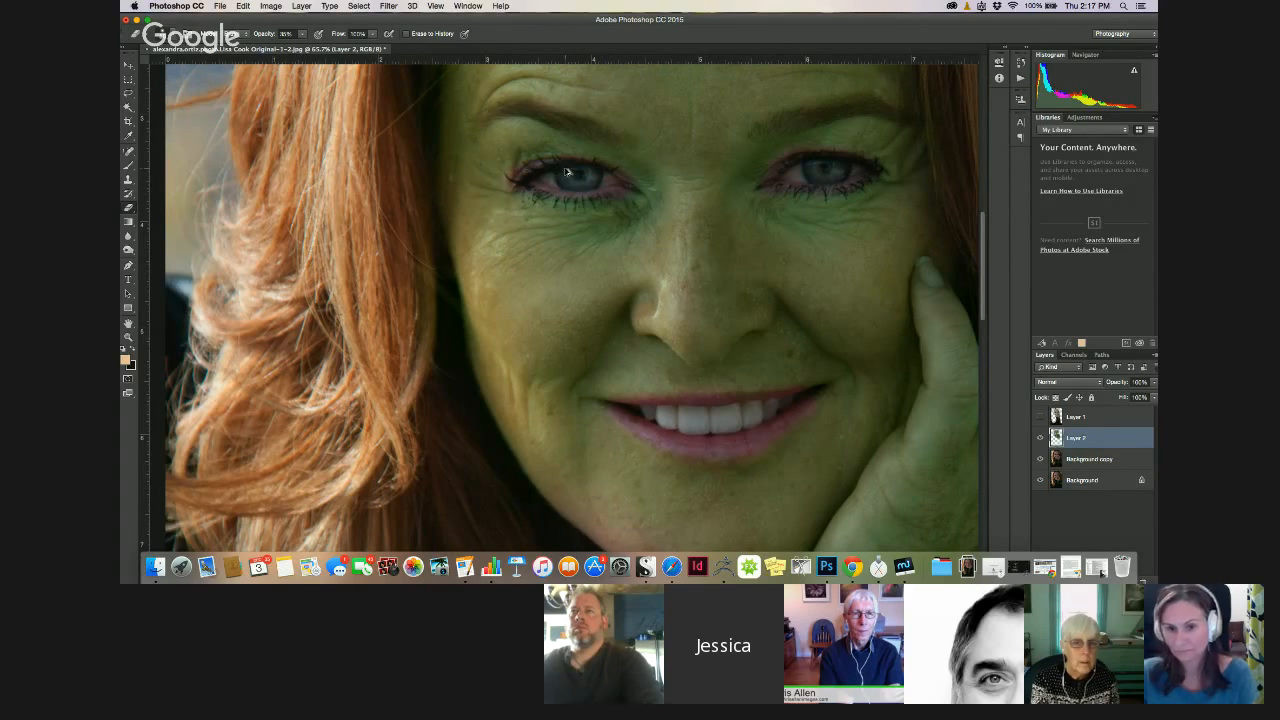
# Step back through the recent Eraser strokes on the eyebrows and eyes of Layer 2
pyautogui.press('alt+super+z')
pyautogui.press('alt+super+z')
pyautogui.press('alt+super+z')
pyautogui.press('alt+super+z')
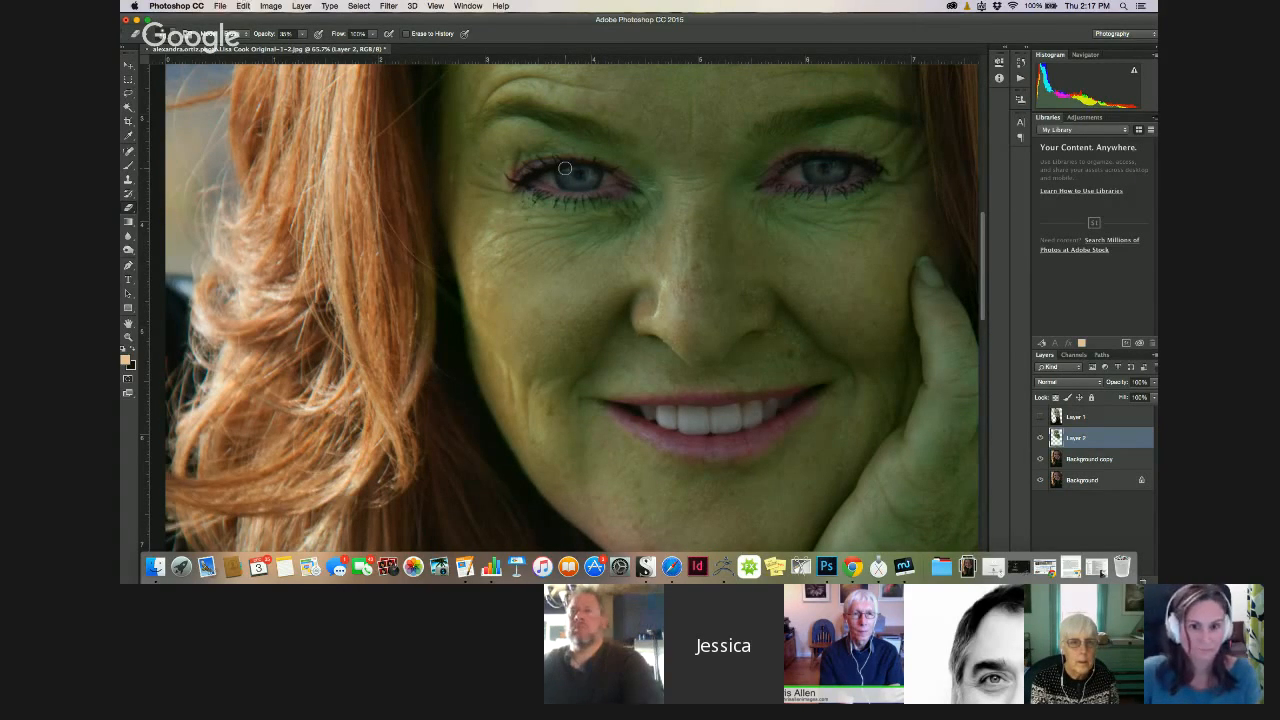
pyautogui.press('alt+super+z')
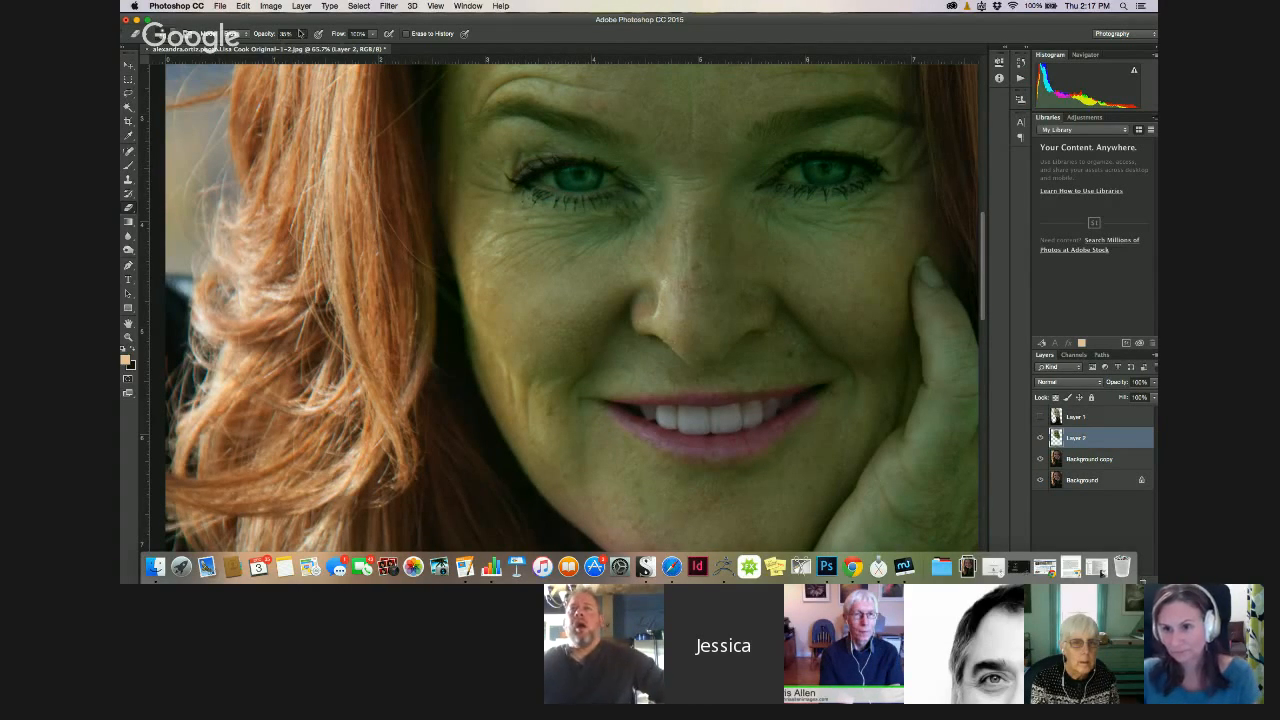
# Try erasing Layer 2 over the lashes of the eye on the image's left at 100% Eraser opacity, and compare with the layer hidden
pyautogui.moveTo(560, 161)
pyautogui.mouseDown()
pyautogui.moveTo(522, 174)
pyautogui.moveTo(554, 196)
pyautogui.moveTo(615, 194)
pyautogui.mouseUp()
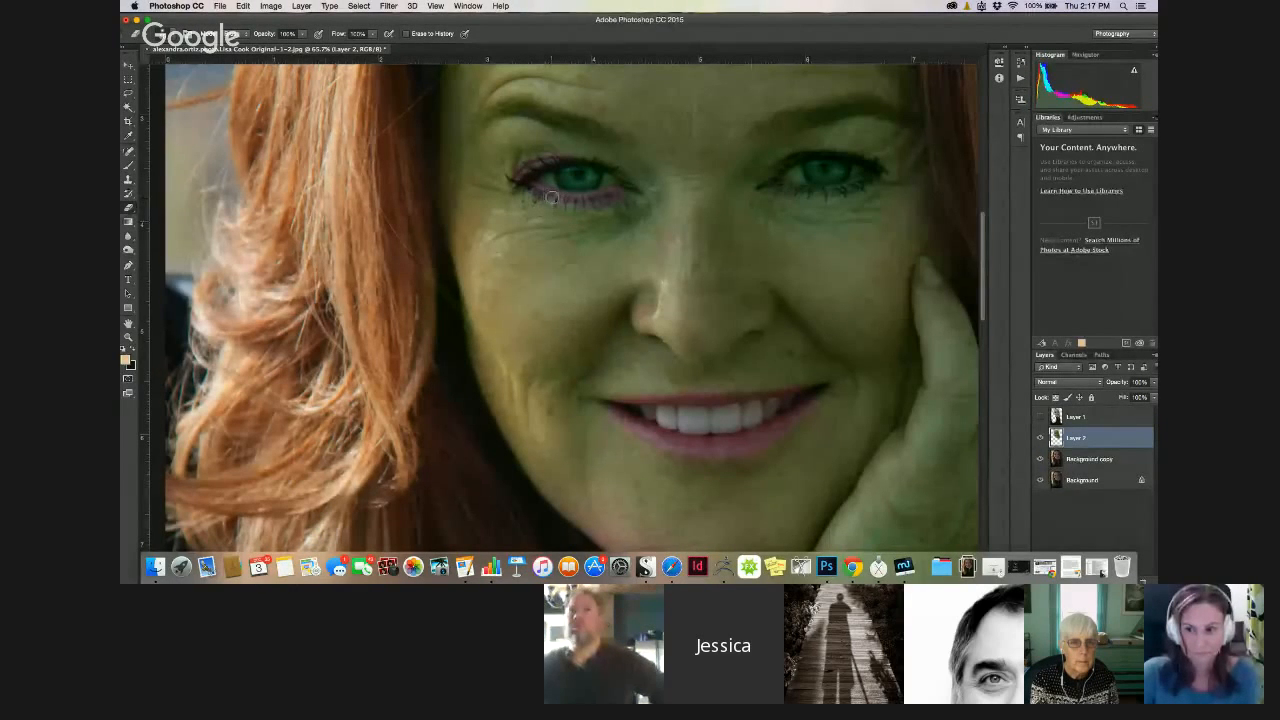
pyautogui.click(1040, 437)
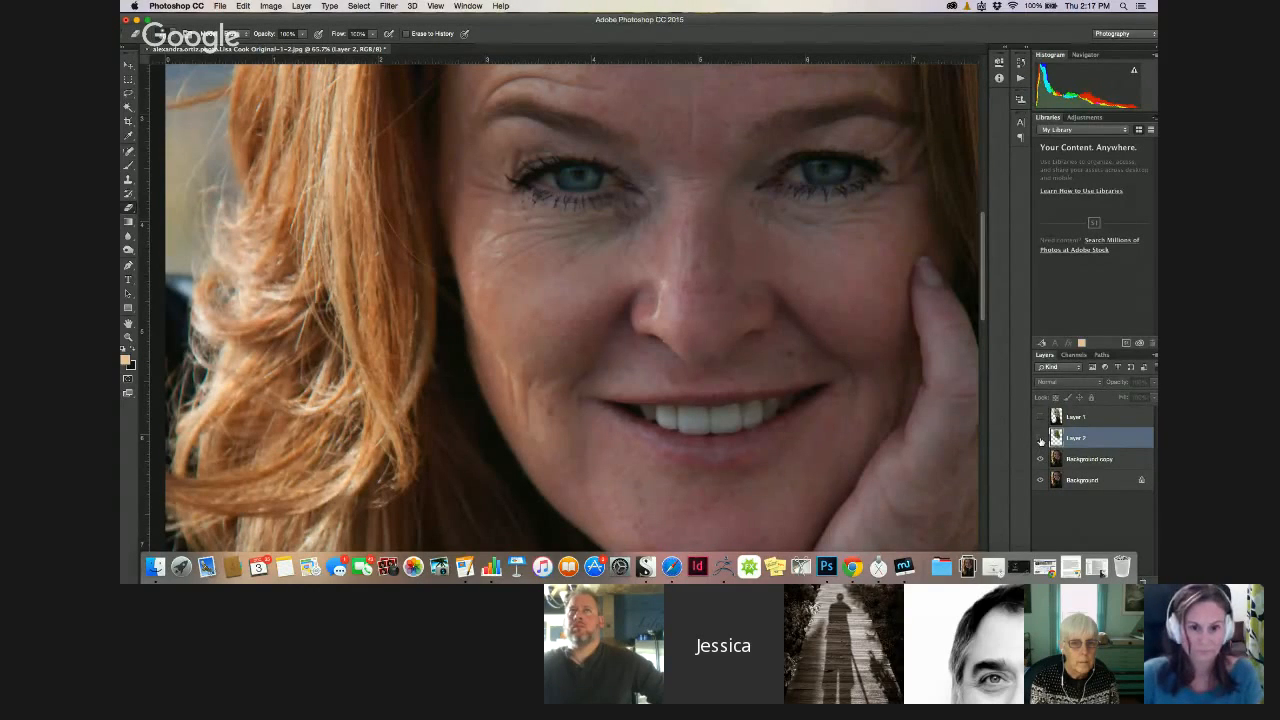
pyautogui.click(1040, 438)
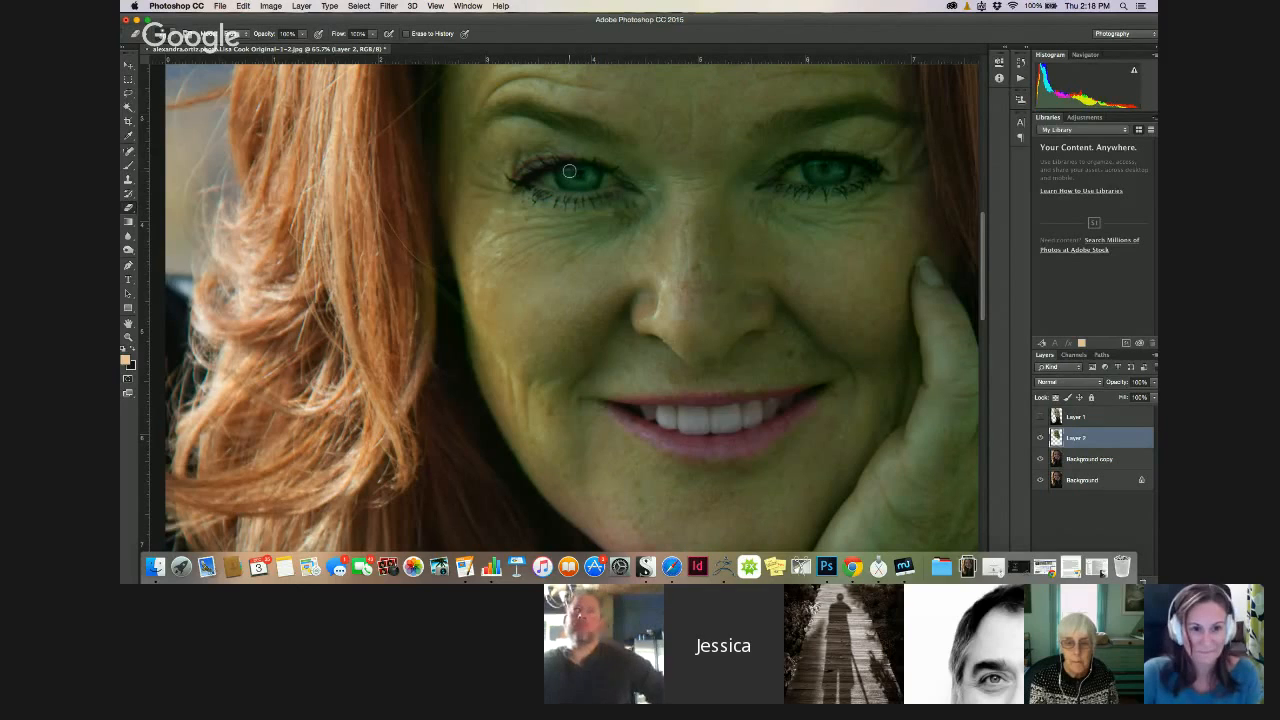
# Erase Layer 2 over both irises at 100% Eraser opacity and over the eyebrows at a reduced opacity
pyautogui.moveTo(578, 174)
pyautogui.mouseDown()
pyautogui.moveTo(562, 177)
pyautogui.moveTo(609, 179)
pyautogui.moveTo(594, 177)
pyautogui.mouseUp()
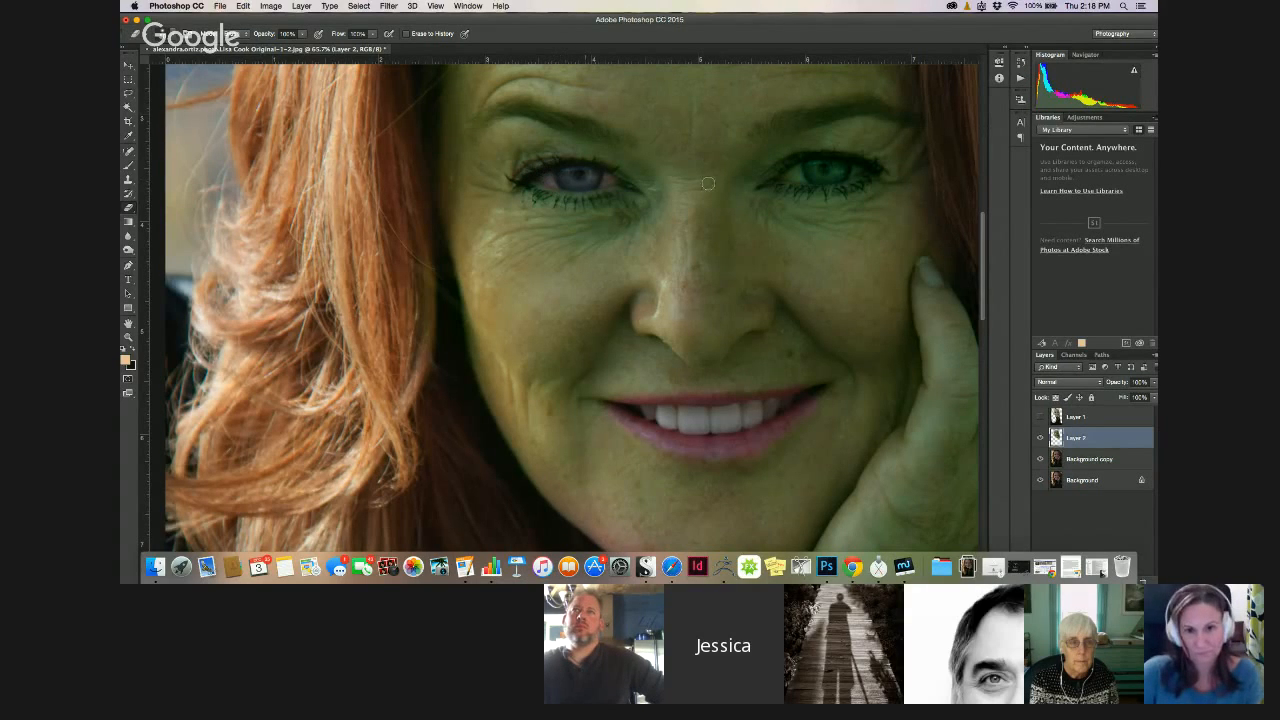
pyautogui.moveTo(812, 176)
pyautogui.mouseDown()
pyautogui.moveTo(853, 170)
pyautogui.moveTo(801, 168)
pyautogui.moveTo(857, 169)
pyautogui.moveTo(826, 168)
pyautogui.mouseUp()
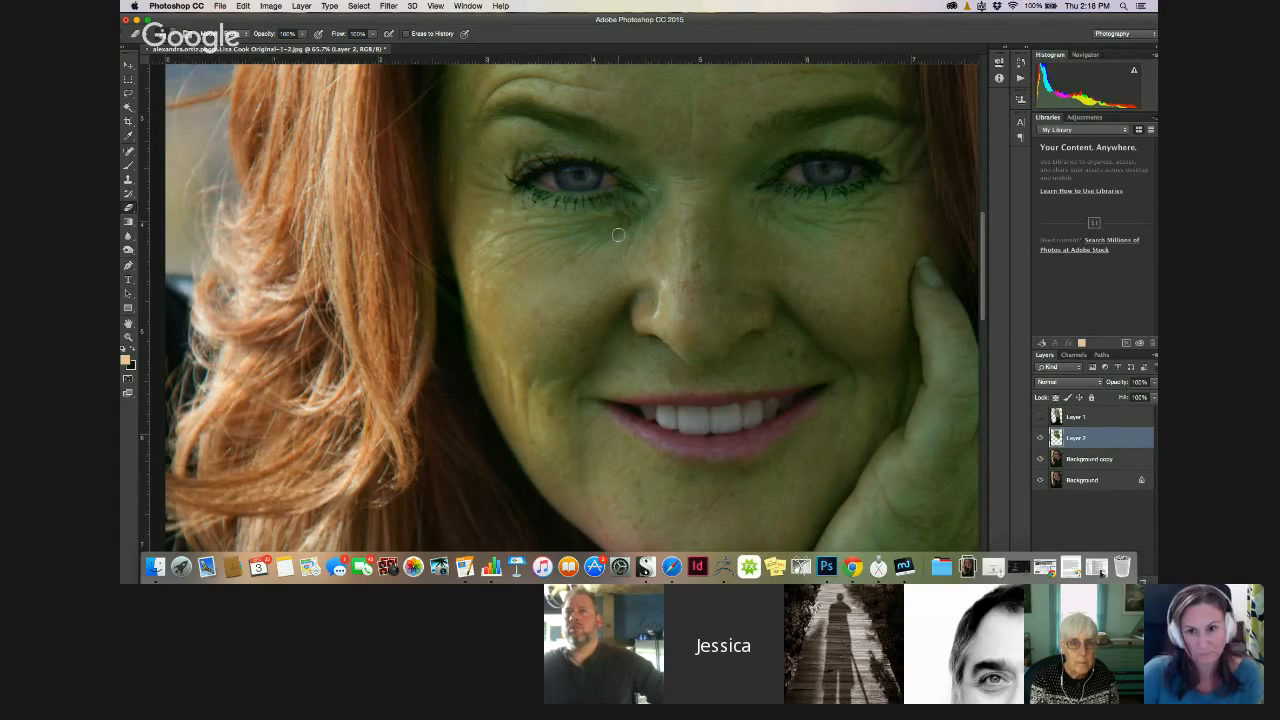
pyautogui.moveTo(304, 35); pyautogui.dragTo(277, 48)
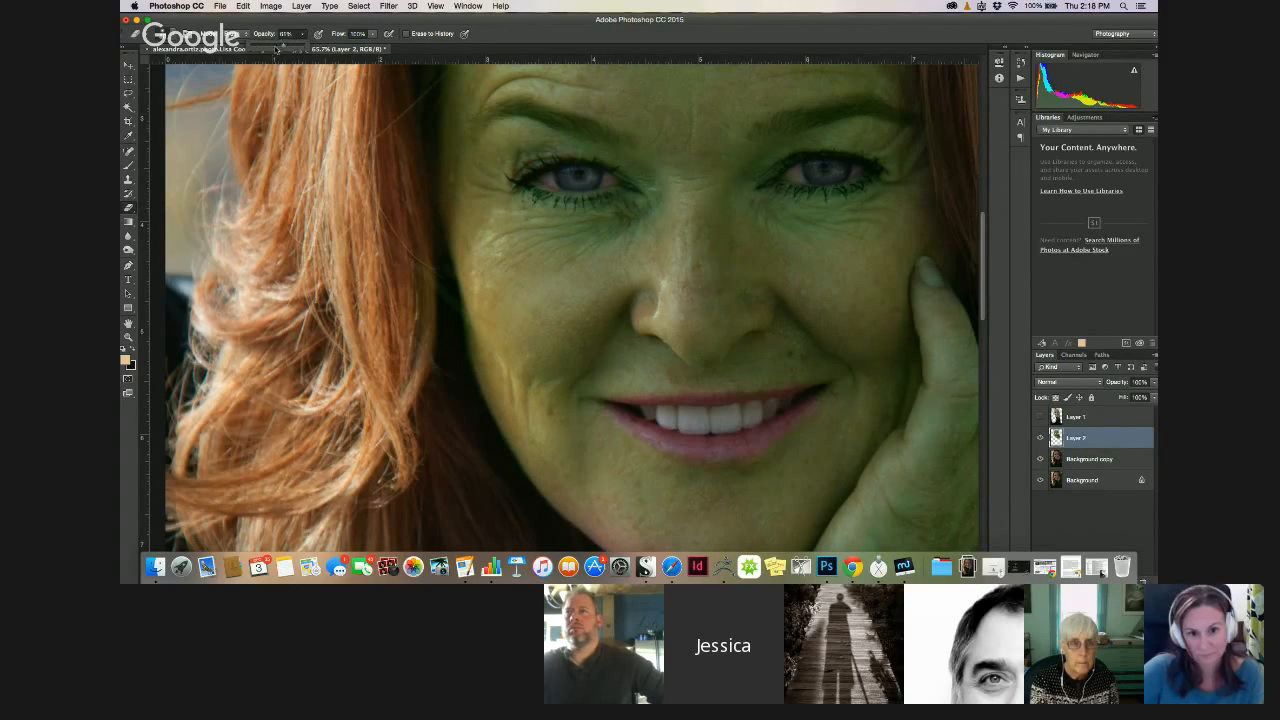
pyautogui.click(541, 111)
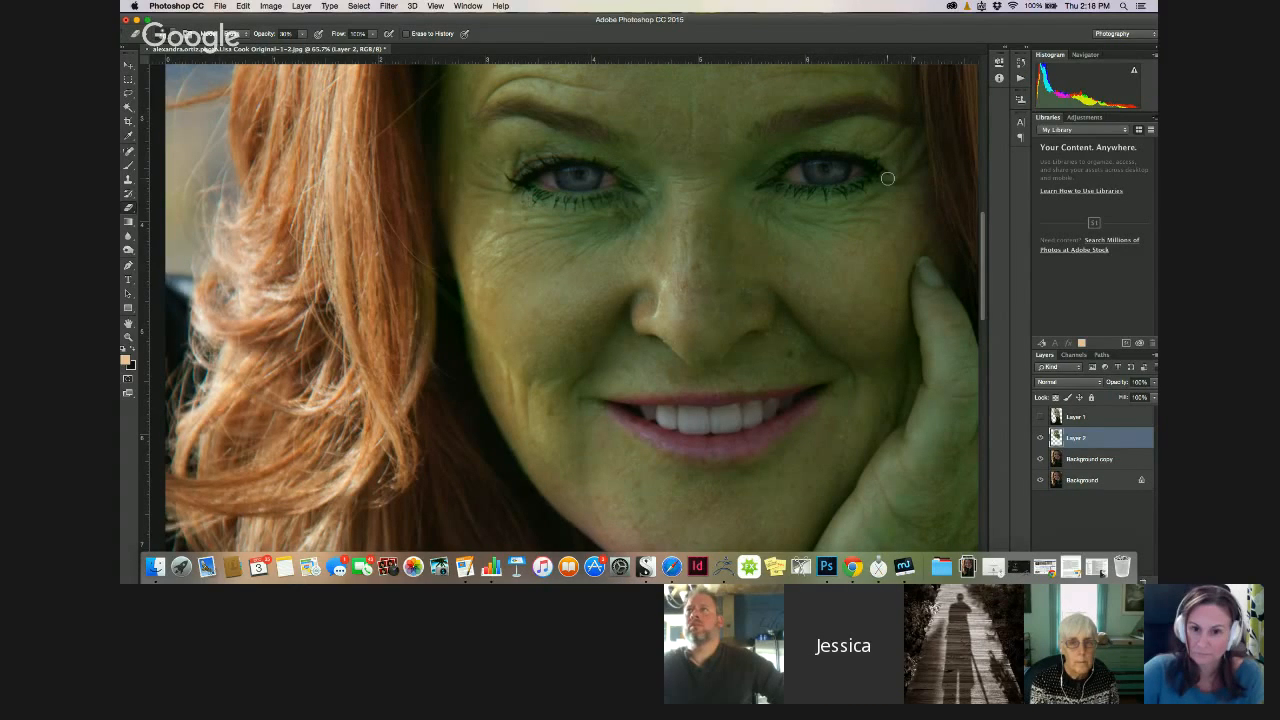
# Lower the opacity of Layer 2 to 47%
pyautogui.scroll(-5, 887, 178)
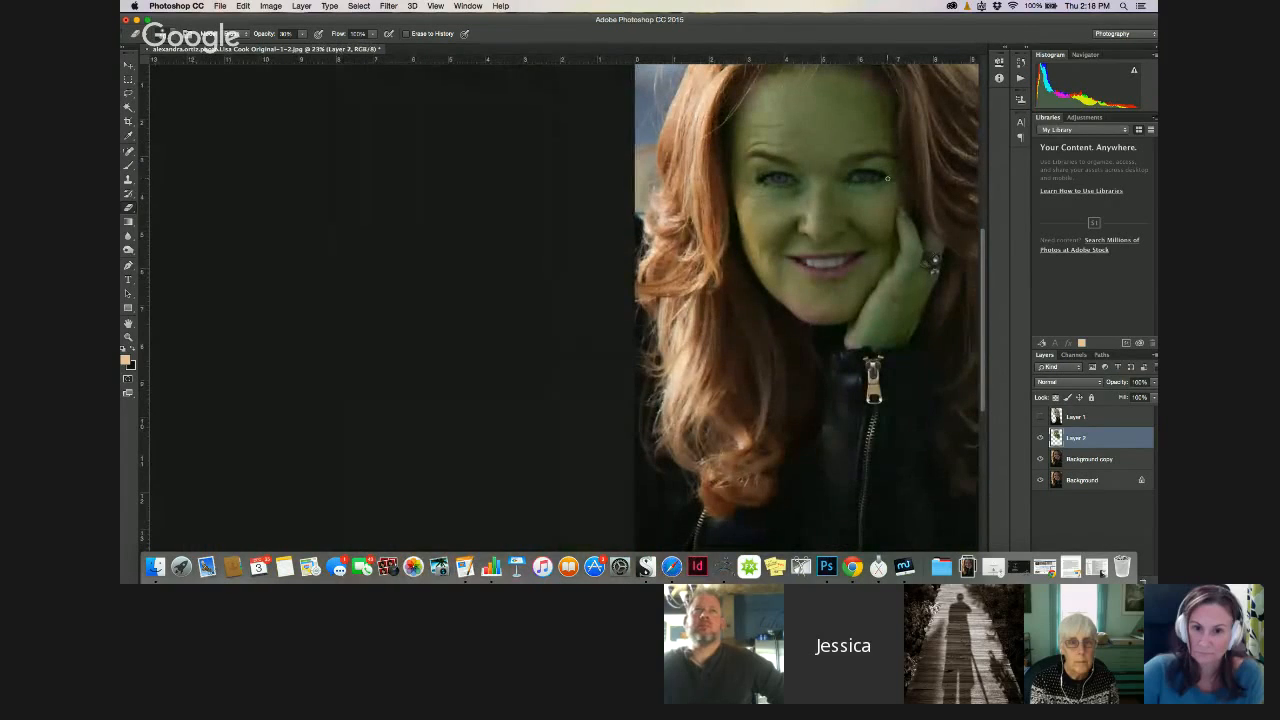
pyautogui.click(1152, 397)
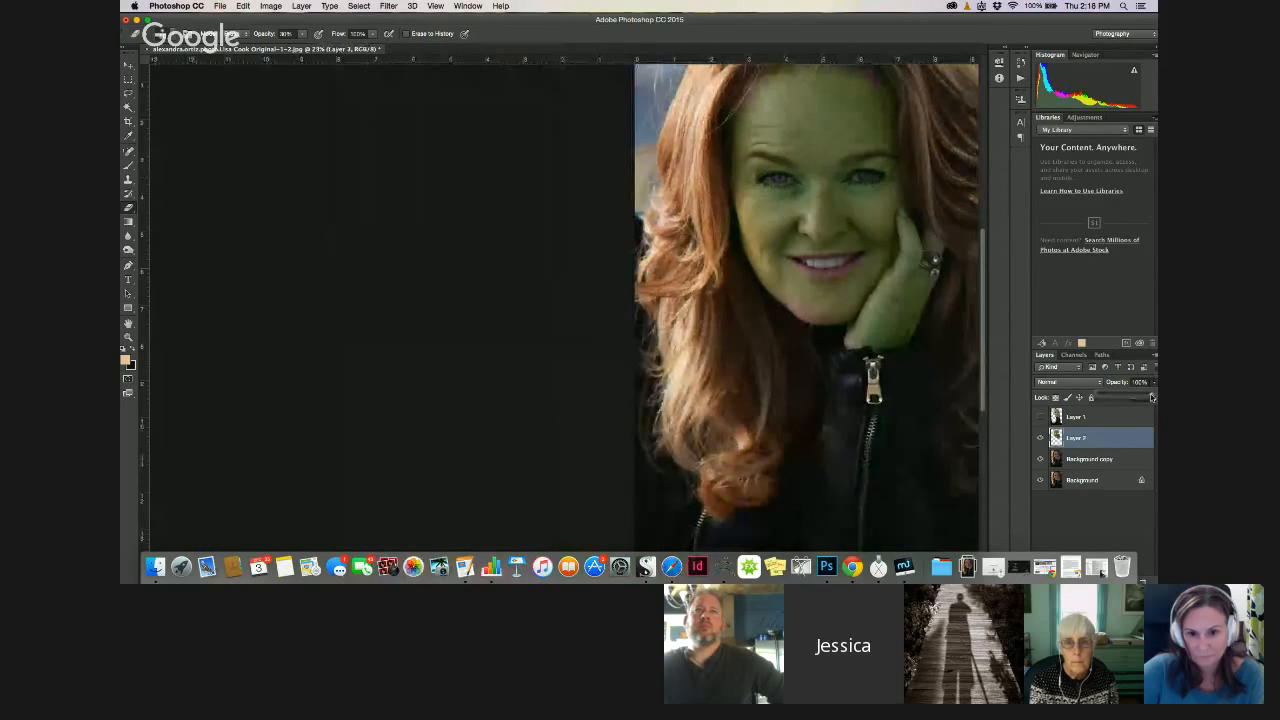
pyautogui.moveTo(1152, 397); pyautogui.dragTo(1130, 397)
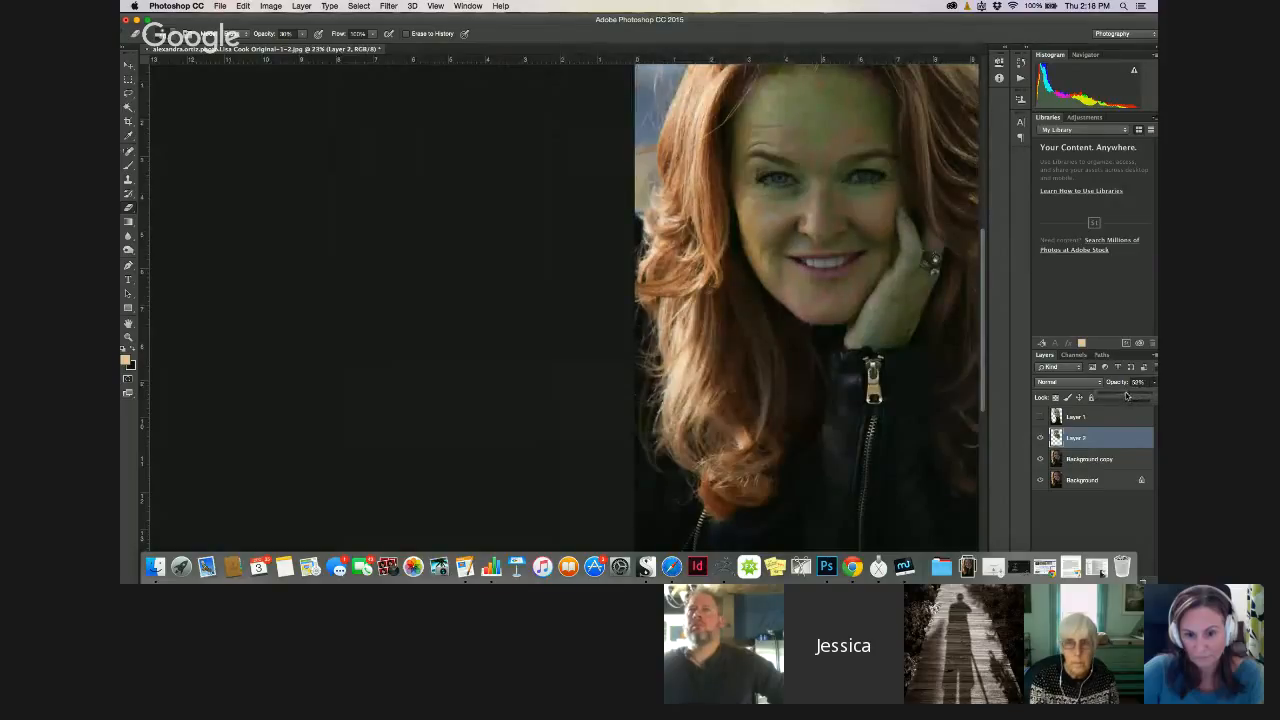
pyautogui.moveTo(1126, 396); pyautogui.dragTo(1127, 381)
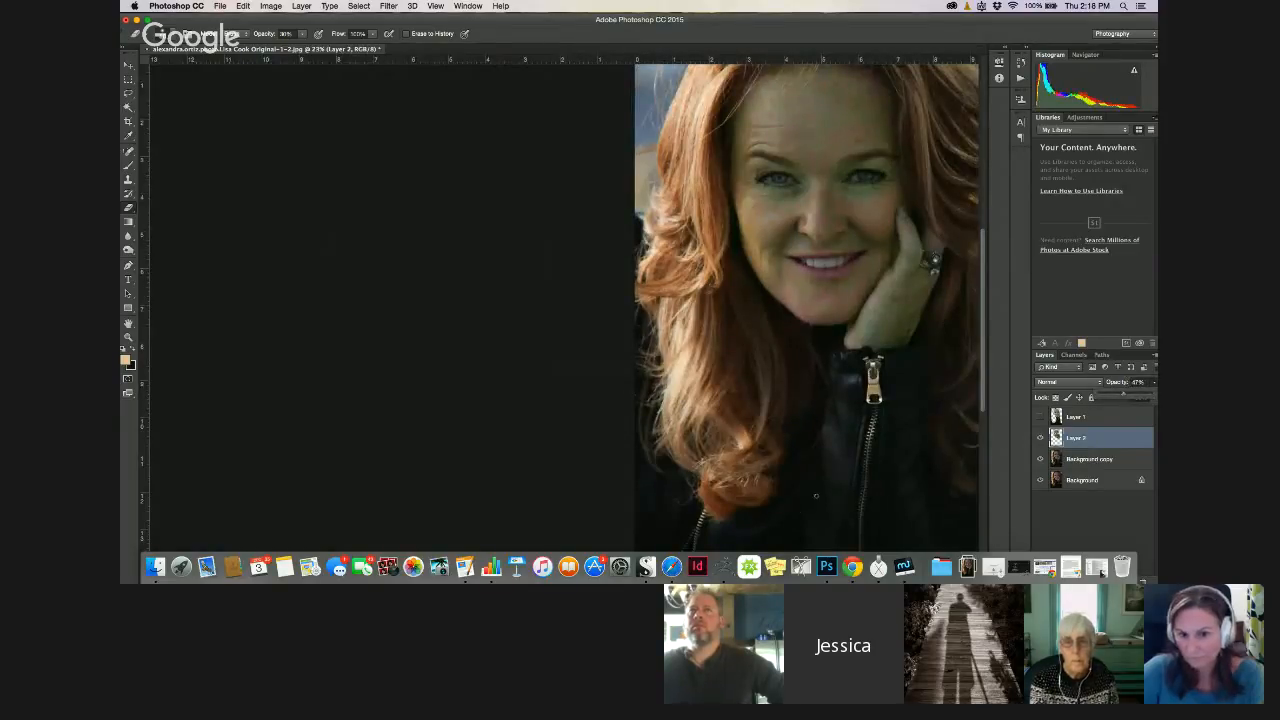
# Toggle the visibility of Layer 2 to compare the portrait with and without the skin correction
pyautogui.click(1041, 441)
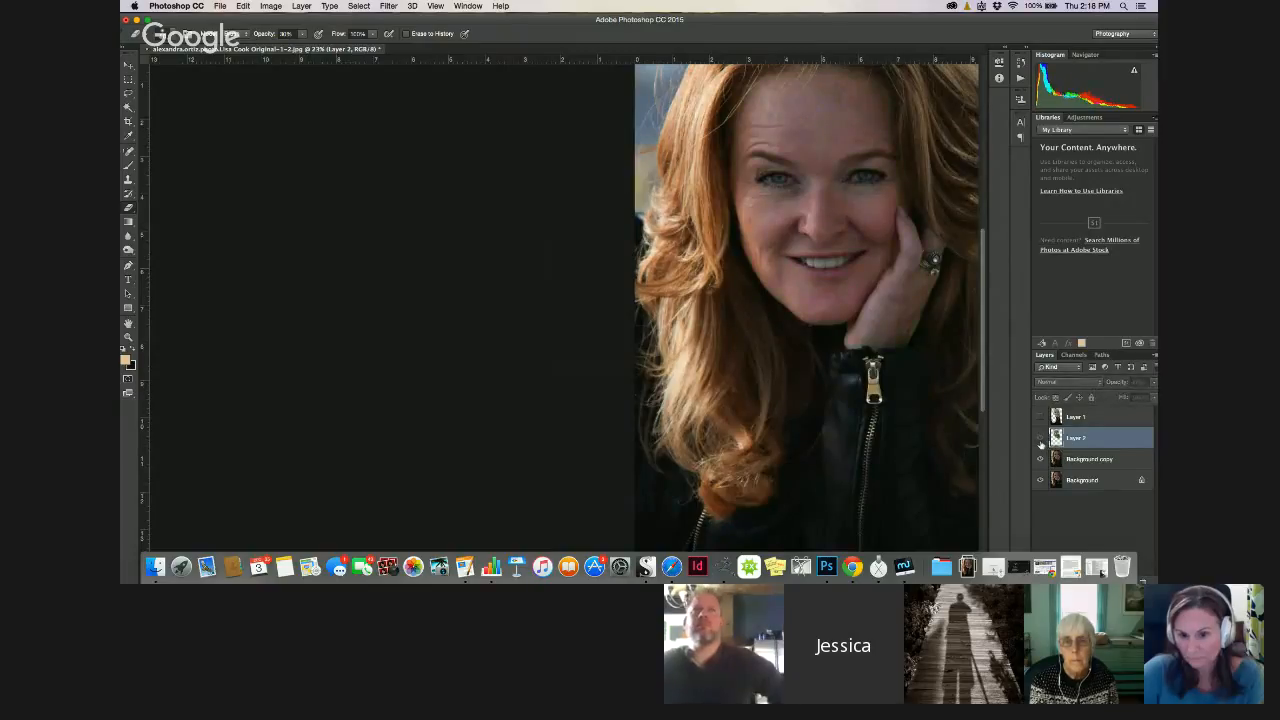
pyautogui.click(1040, 441)
pyautogui.click(1040, 440)
pyautogui.click(1040, 443)
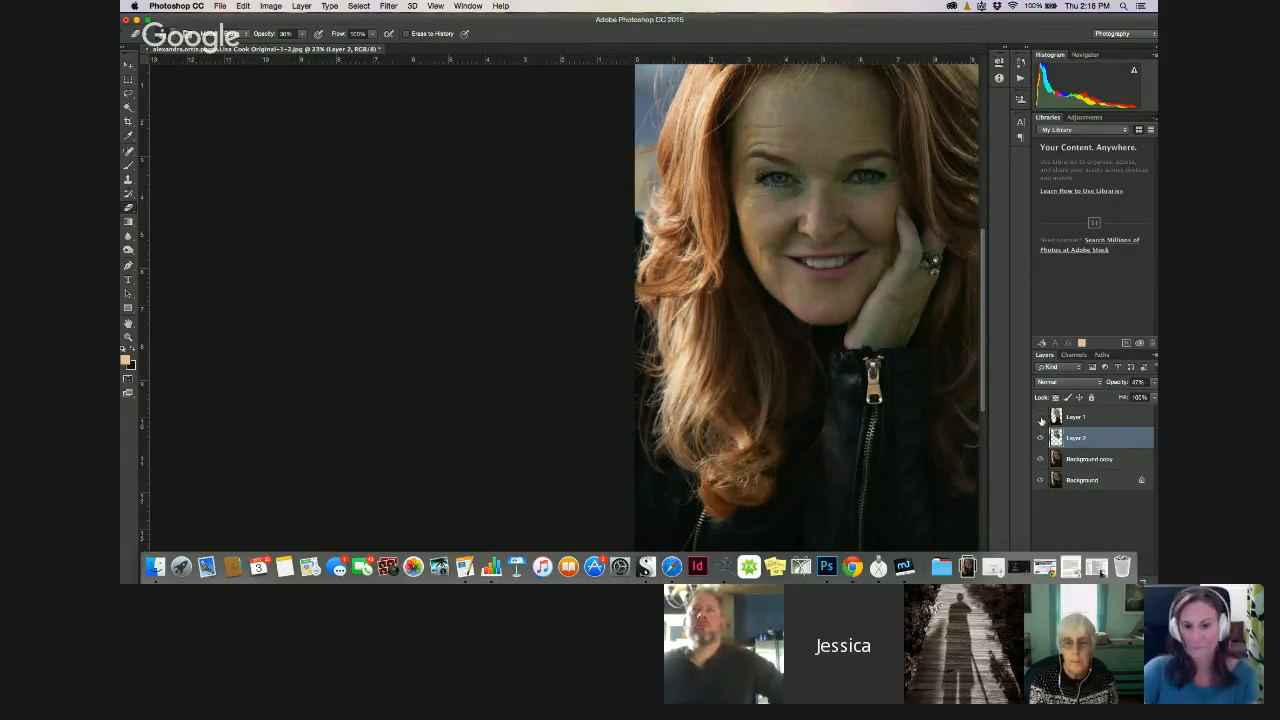
# Merge Layer 2 with the Background copy layer and resize the application window to fit the screen
pyautogui.keyDown('shift'); pyautogui.click(1075, 458); pyautogui.keyUp('shift')
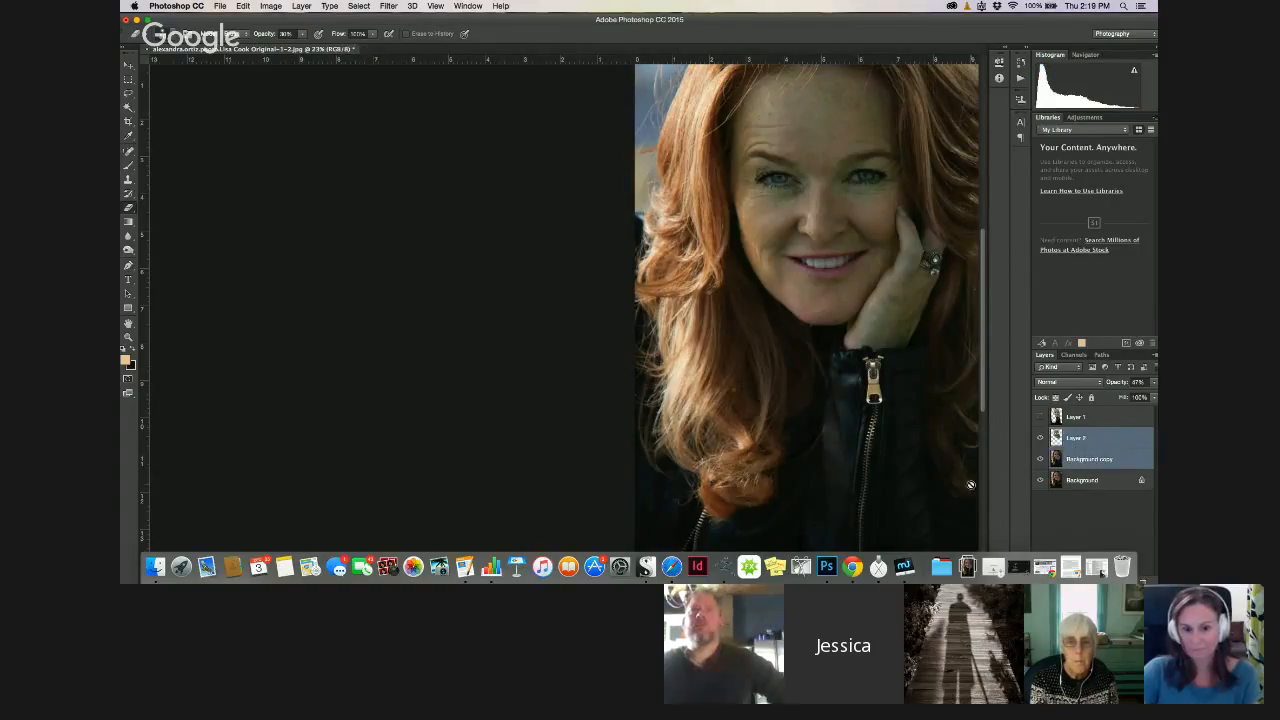
pyautogui.press('super+e')
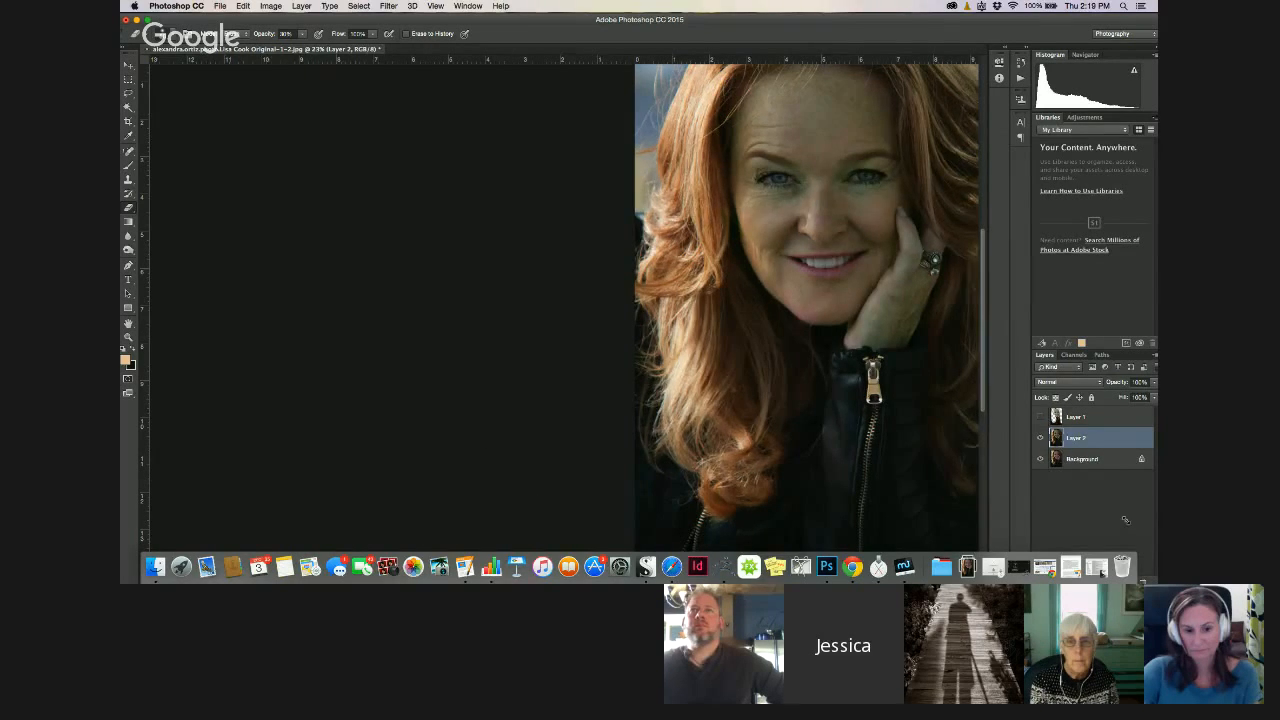
pyautogui.moveTo(1126, 520)
pyautogui.mouseDown()
pyautogui.moveTo(1114, 507)
pyautogui.moveTo(1142, 537)
pyautogui.mouseUp()
# Start a Color Balance adjustment on the merged Layer 2 and set the midtones to +5, 0, -13
pyautogui.click(271, 6)
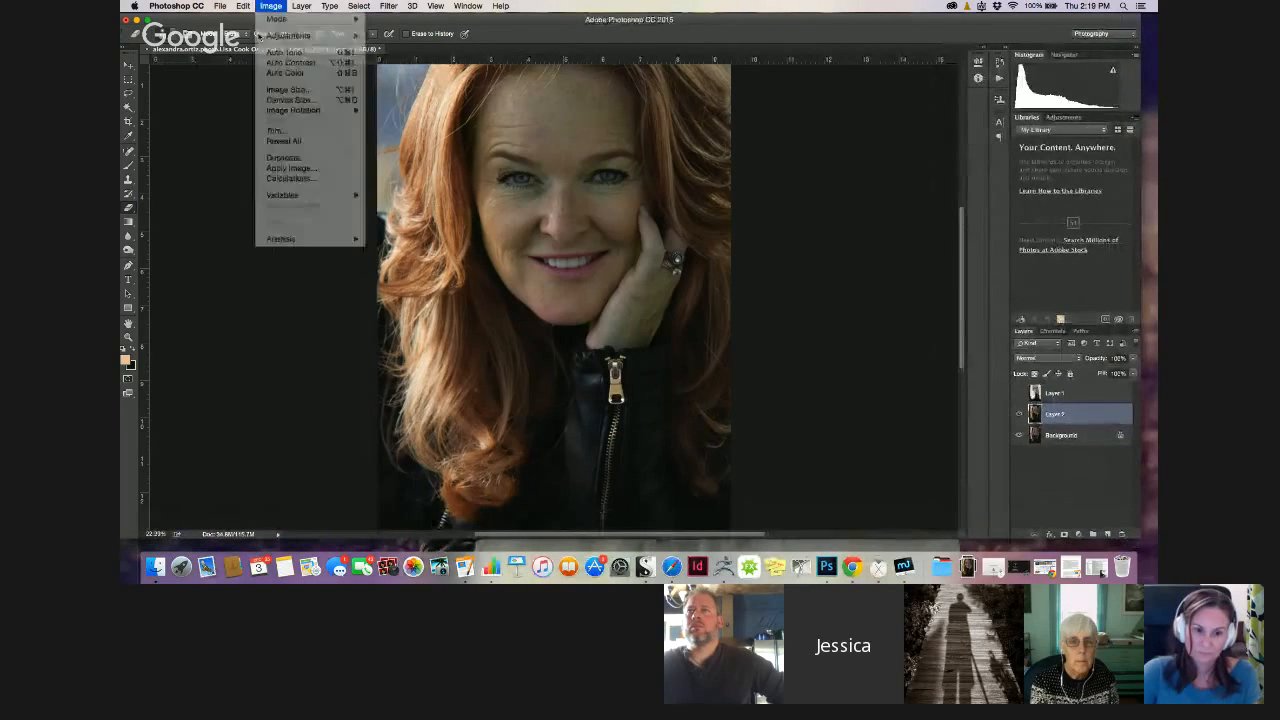
pyautogui.click(271, 6)
pyautogui.moveTo(300, 35)
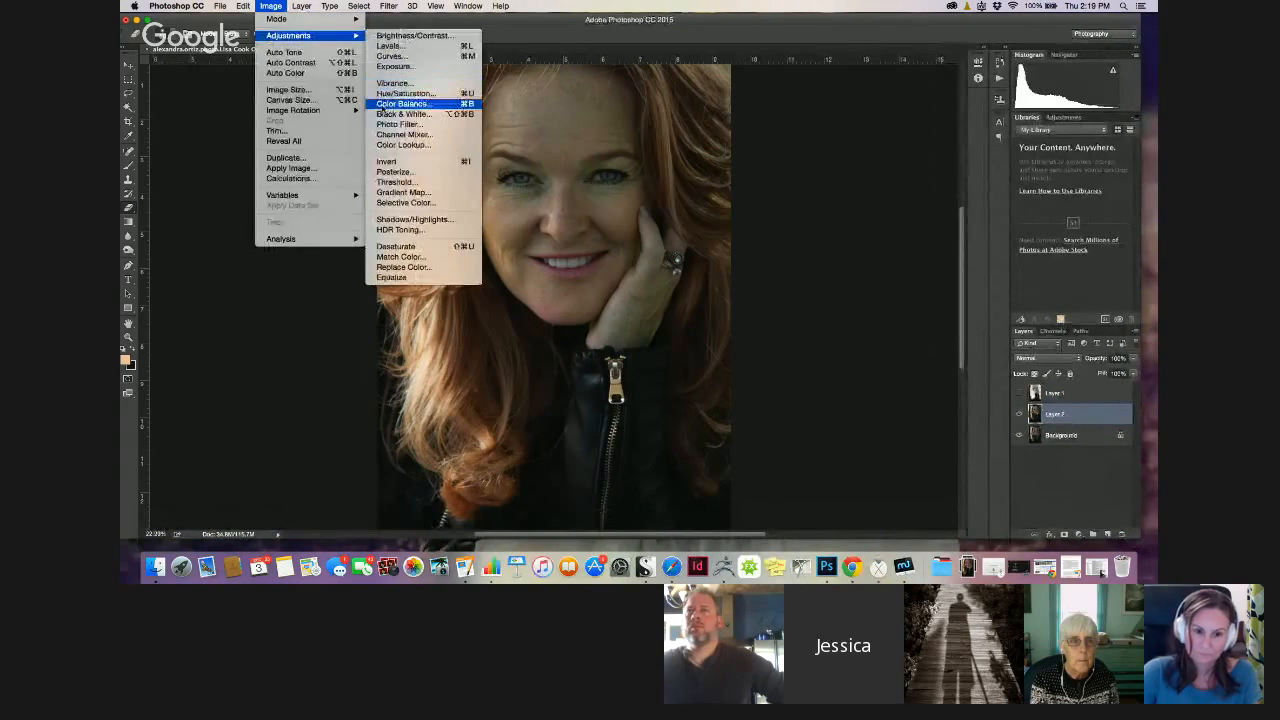
pyautogui.click(381, 104)
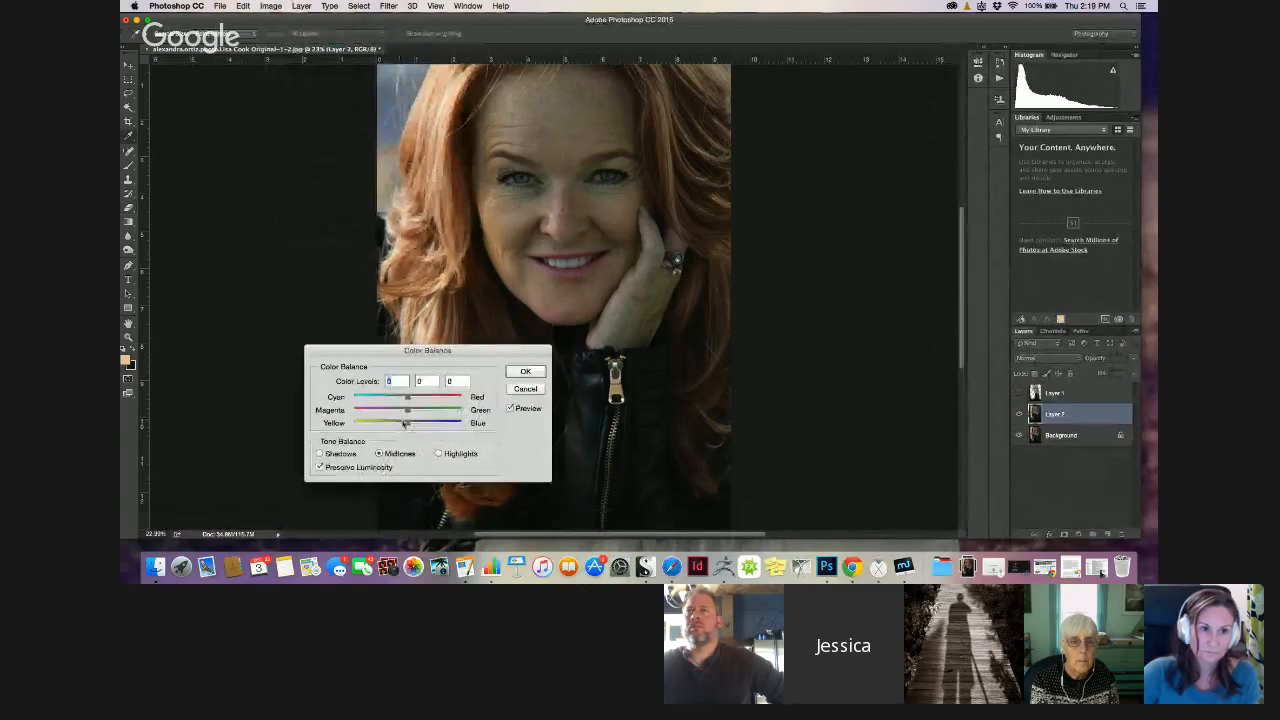
pyautogui.moveTo(407, 427); pyautogui.dragTo(400, 424)
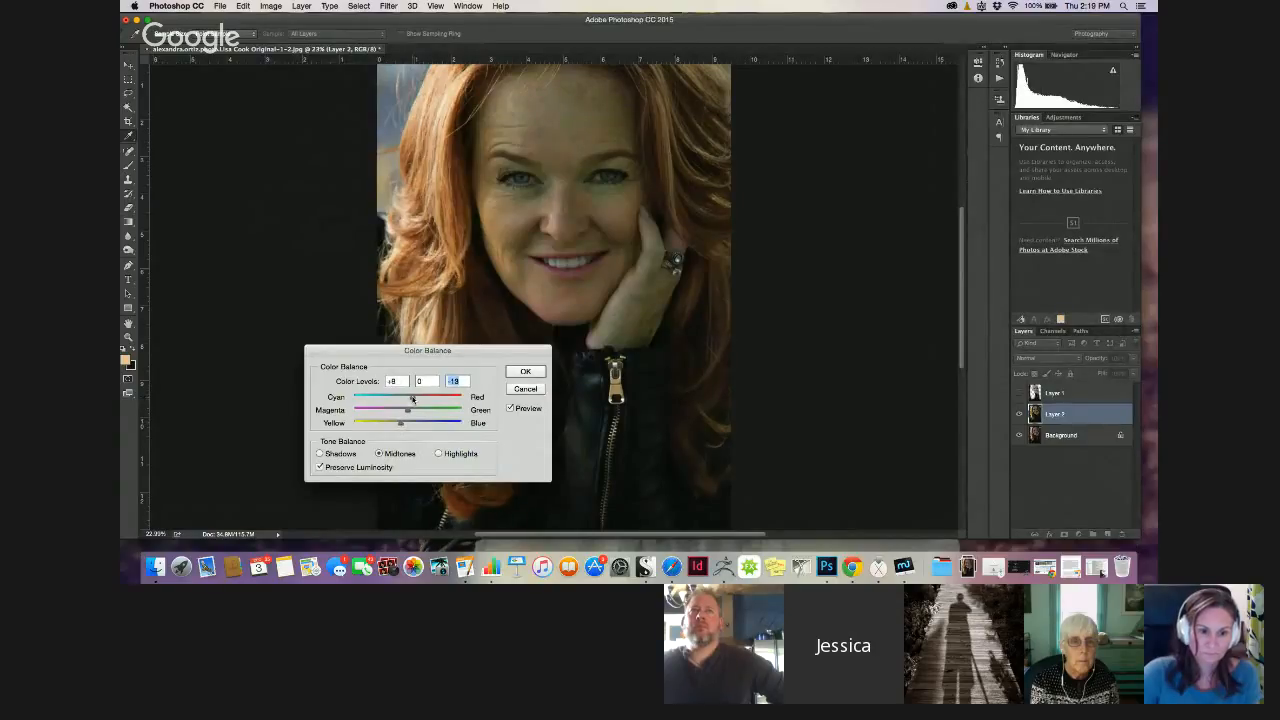
pyautogui.click(410, 398)
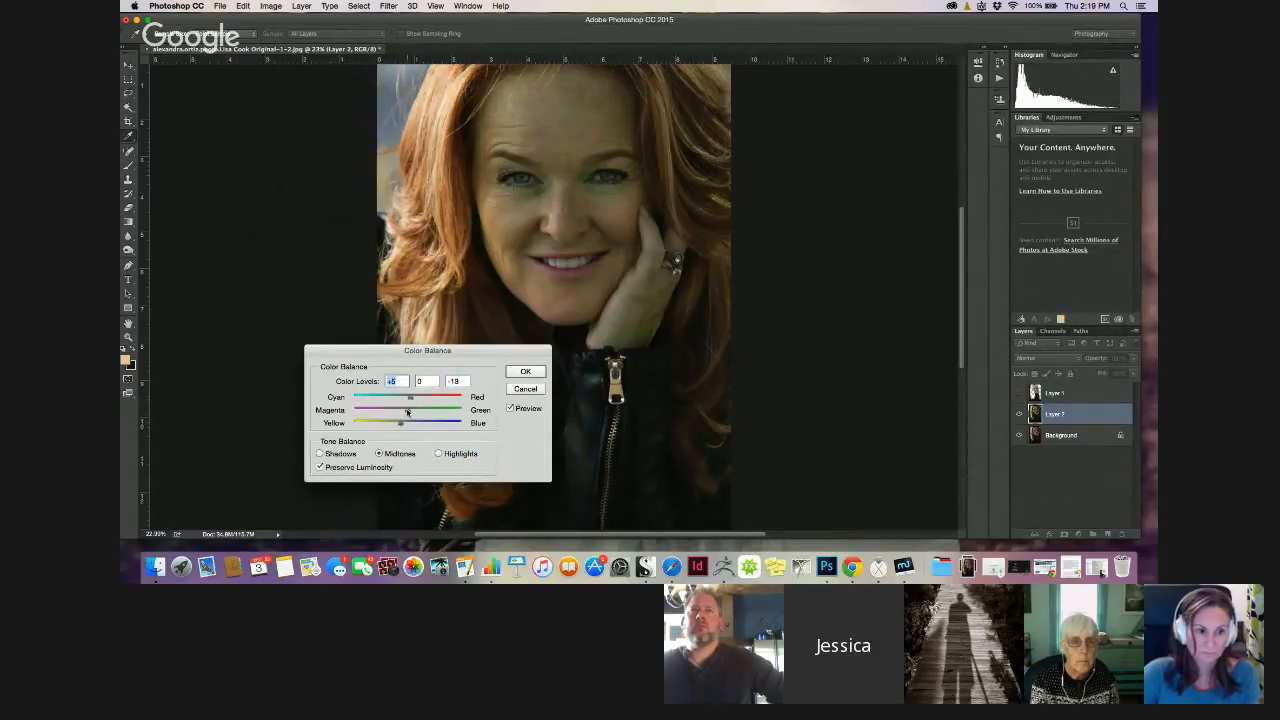
pyautogui.click(407, 411)
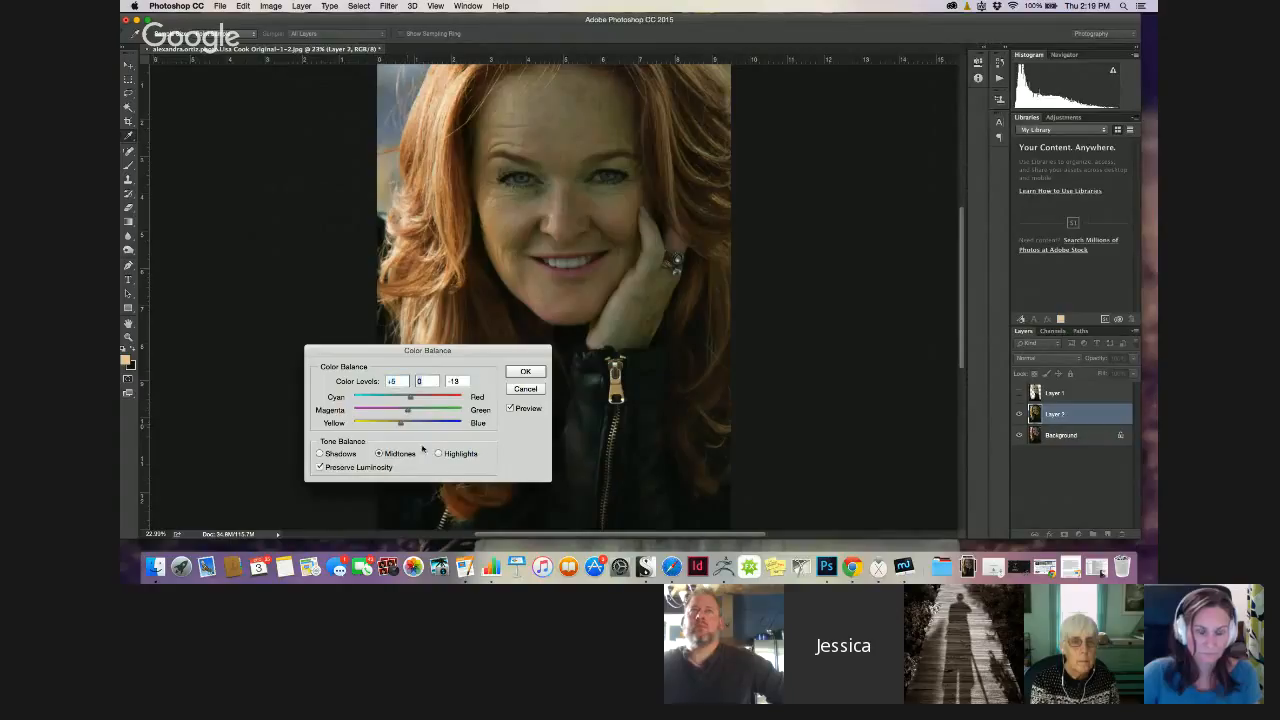
# Set the Color Balance highlights to -6, 0, -7 and the shadows to -11, 0, +2
pyautogui.click(438, 454)
pyautogui.moveTo(407, 425); pyautogui.dragTo(403, 424)
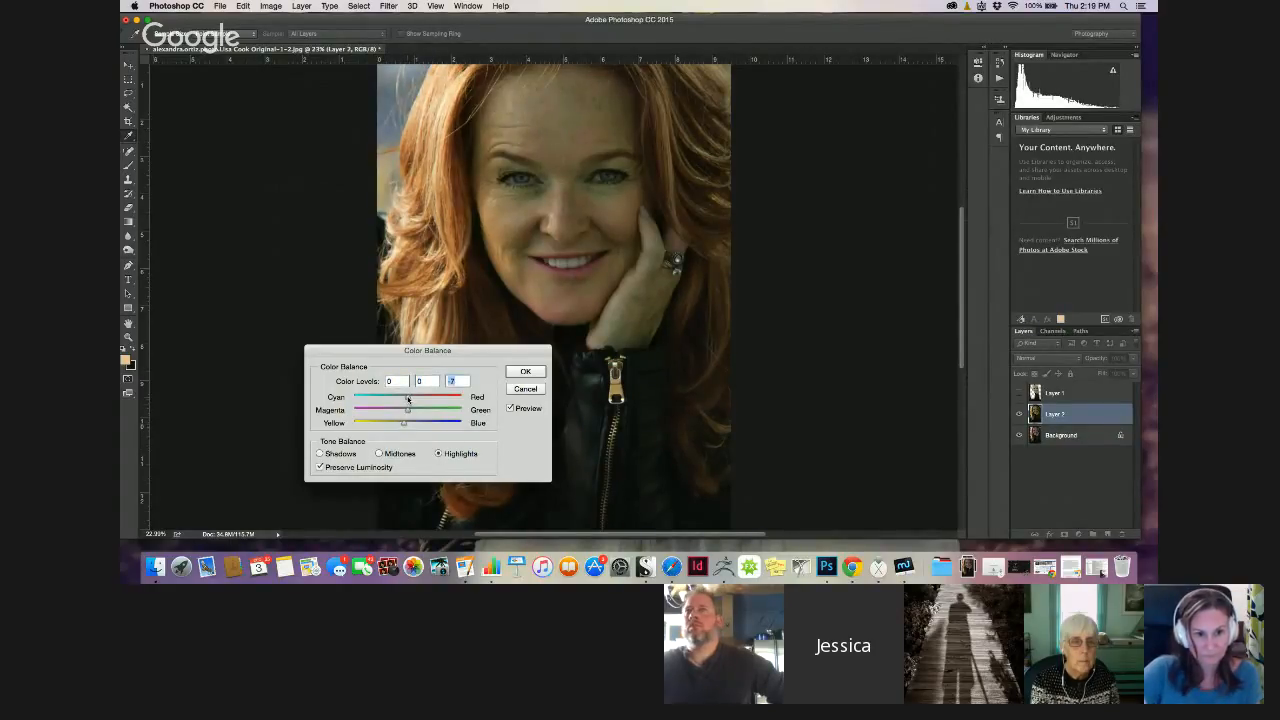
pyautogui.click(404, 398)
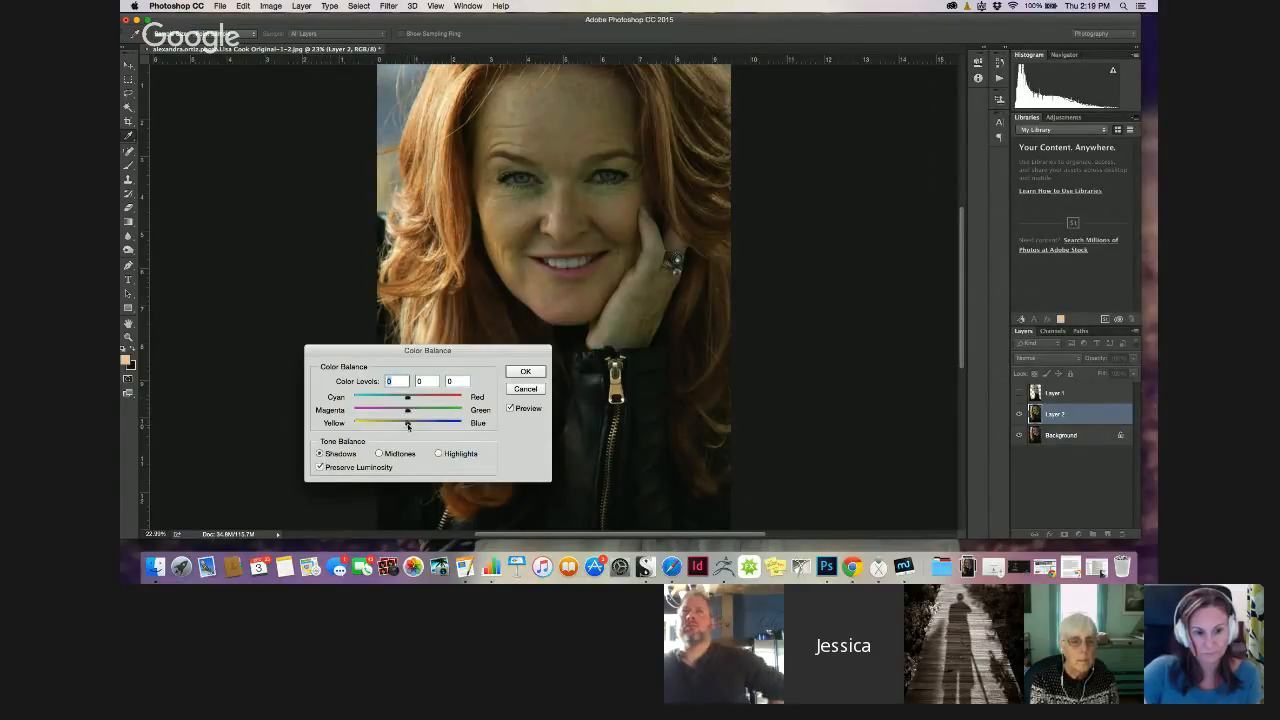
pyautogui.moveTo(407, 423)
pyautogui.mouseDown()
pyautogui.moveTo(435, 426)
pyautogui.moveTo(407, 427)
pyautogui.moveTo(403, 399)
pyautogui.mouseUp()
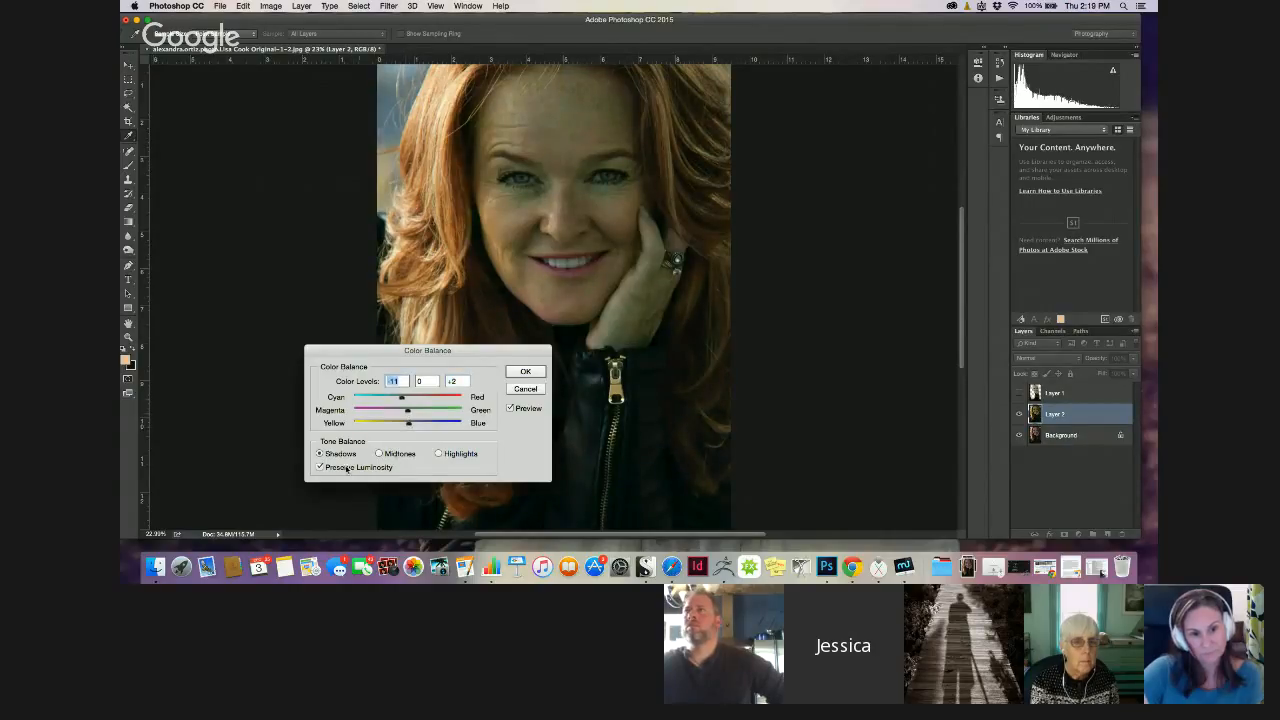
# Set the Color Balance highlights to -13 cyan and -27 yellow with a slight magenta shift, and apply the adjustment
pyautogui.click(437, 454)
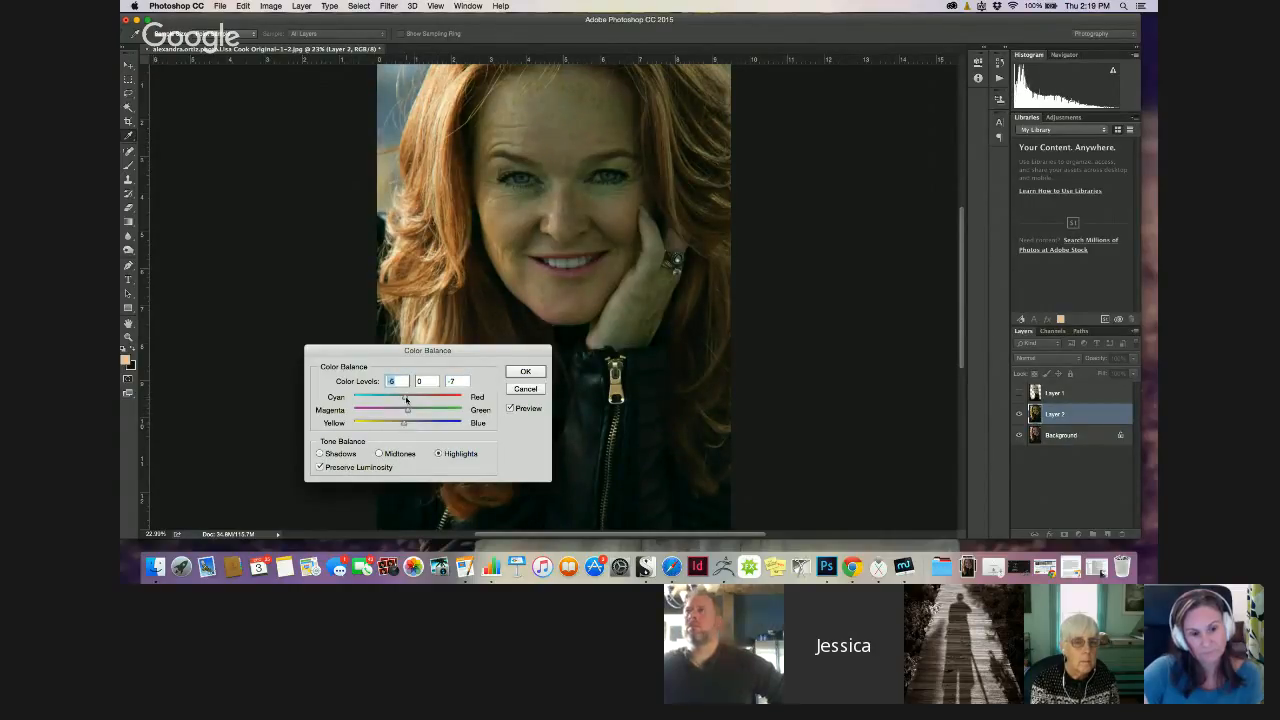
pyautogui.moveTo(403, 399); pyautogui.dragTo(392, 423)
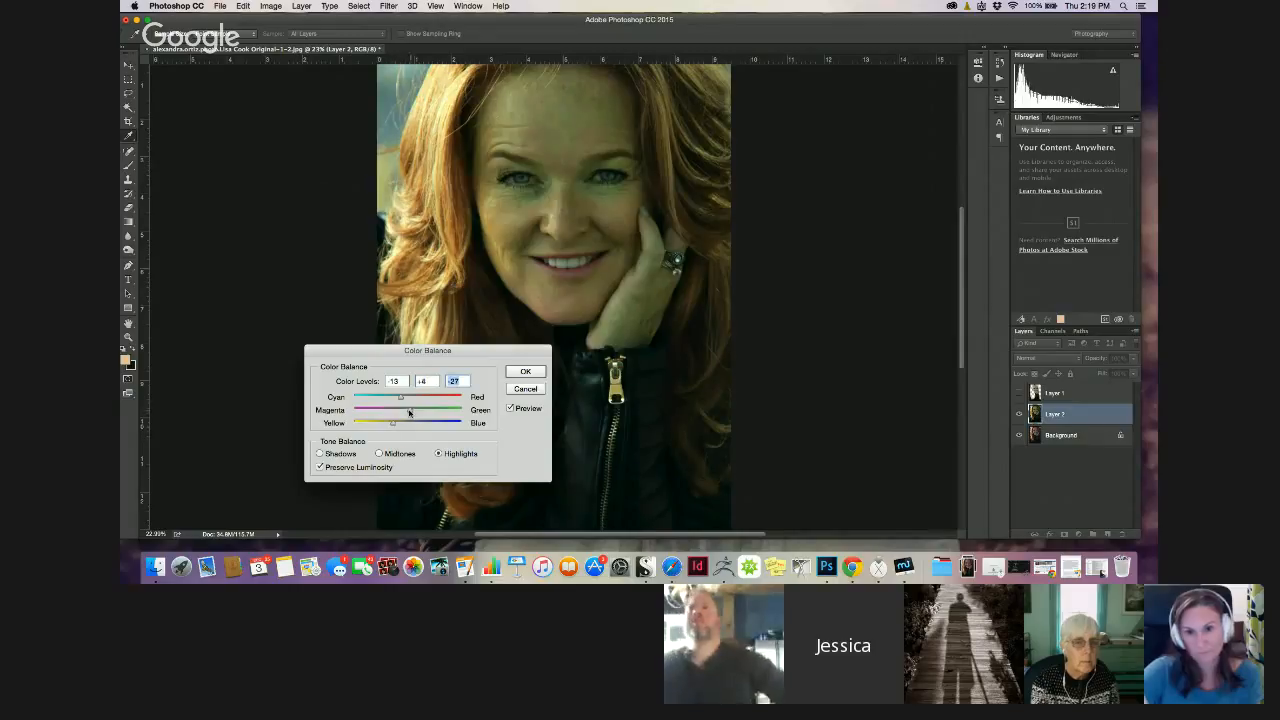
pyautogui.moveTo(404, 413); pyautogui.dragTo(403, 413)
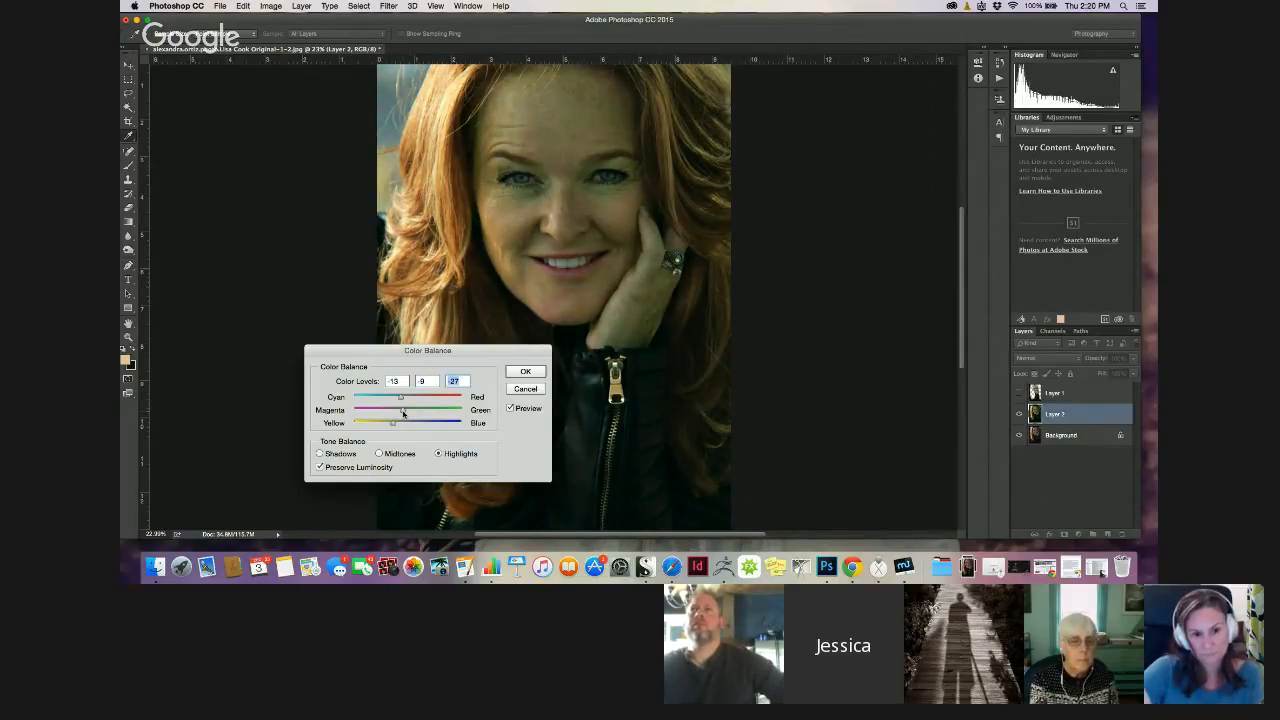
pyautogui.moveTo(403, 413); pyautogui.dragTo(406, 404)
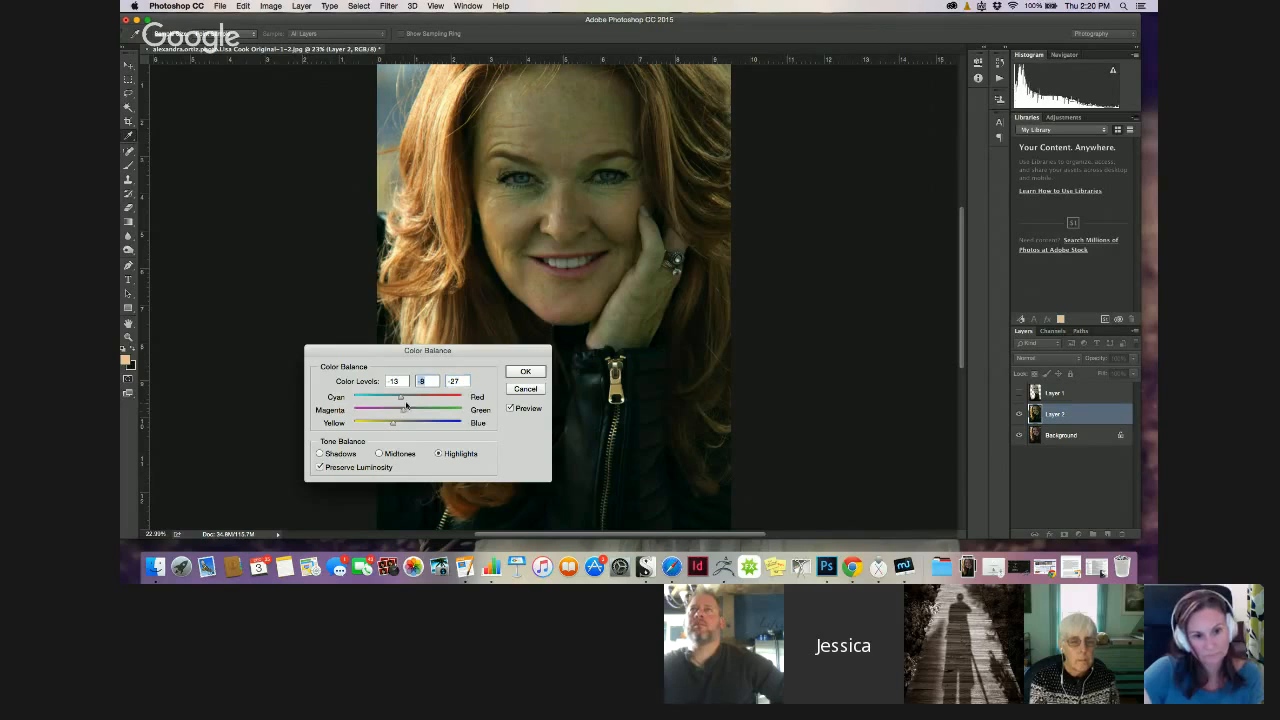
pyautogui.click(525, 373)
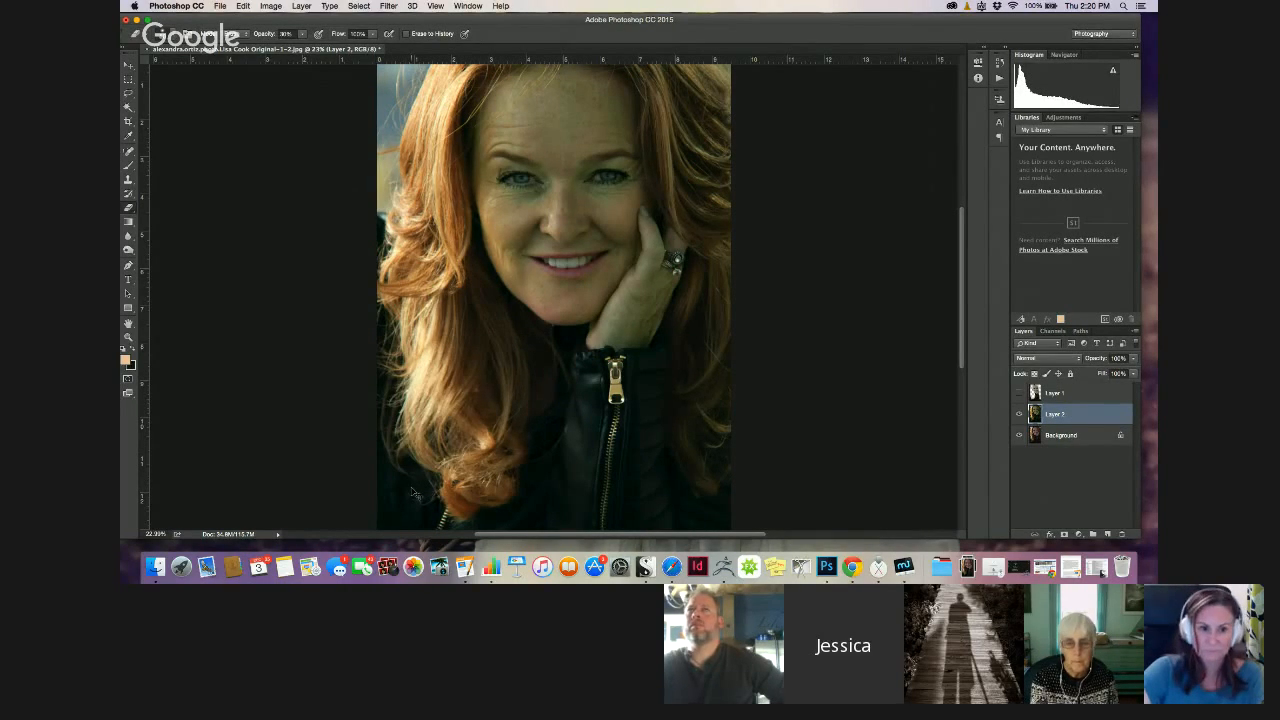
# Duplicate Layer 2 and apply Auto Tone and Auto Contrast to the copy
pyautogui.press('super+j')
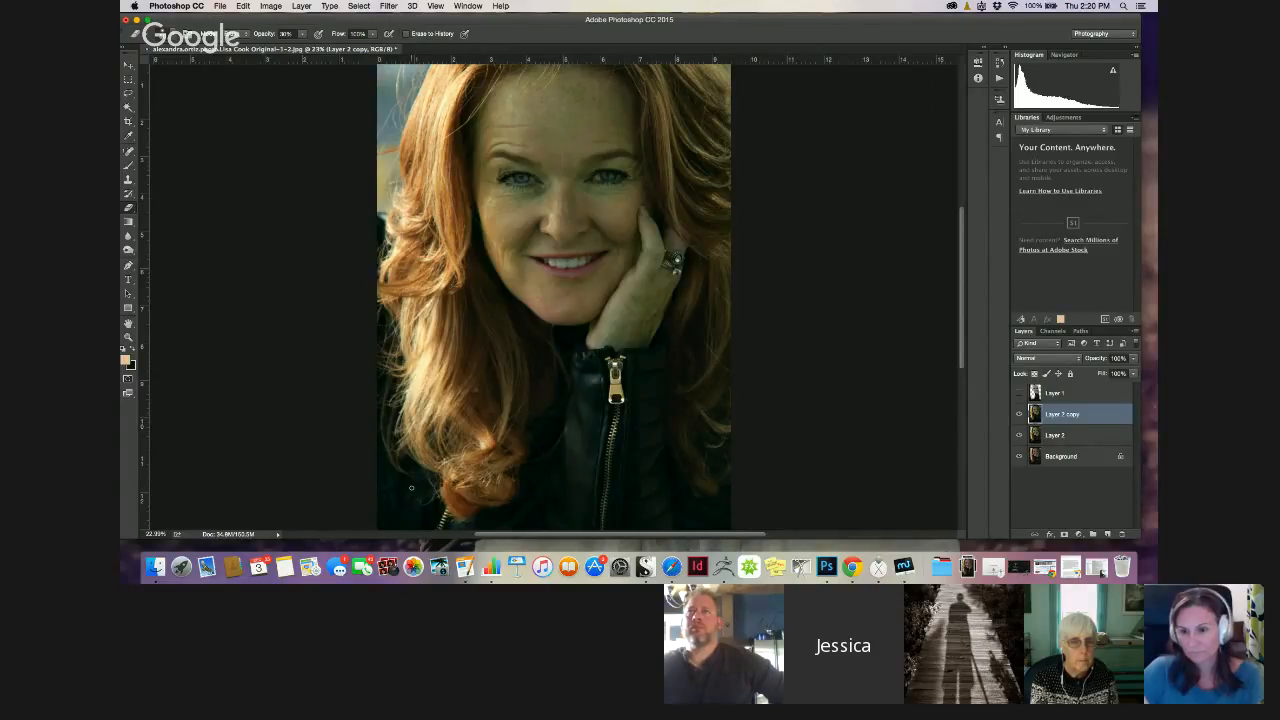
pyautogui.click(268, 7)
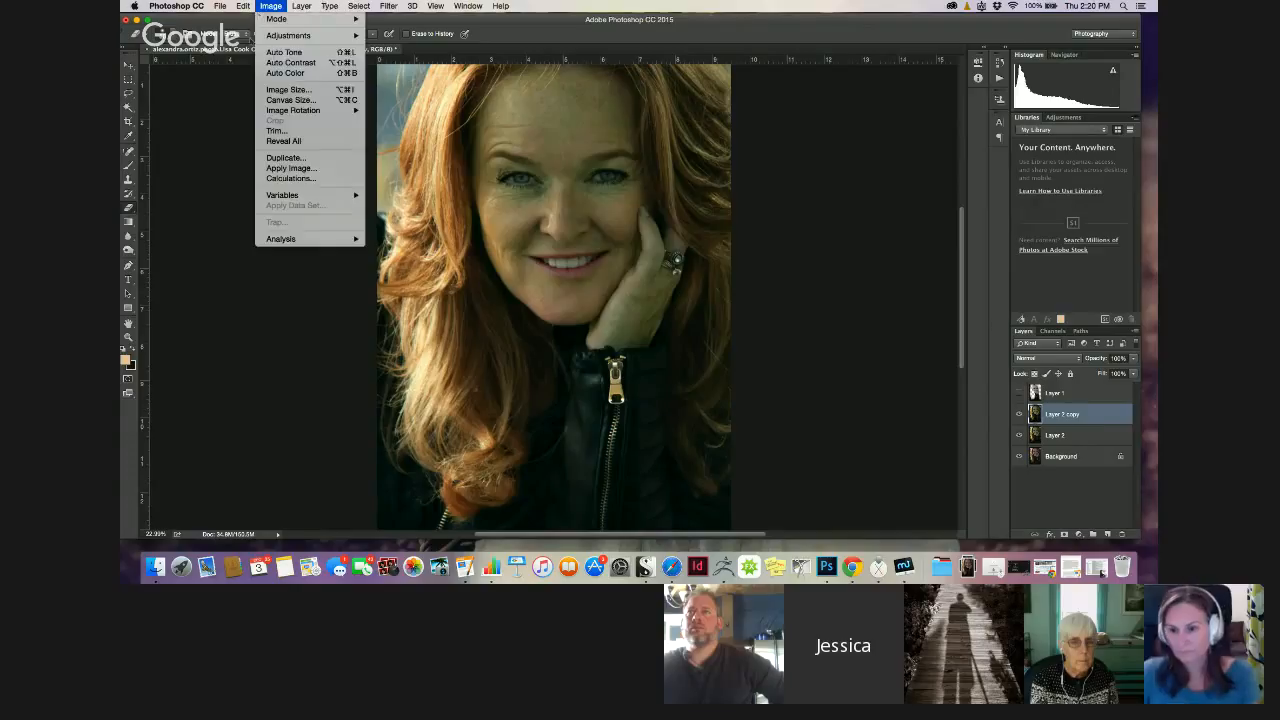
pyautogui.click(273, 52)
pyautogui.click(270, 8)
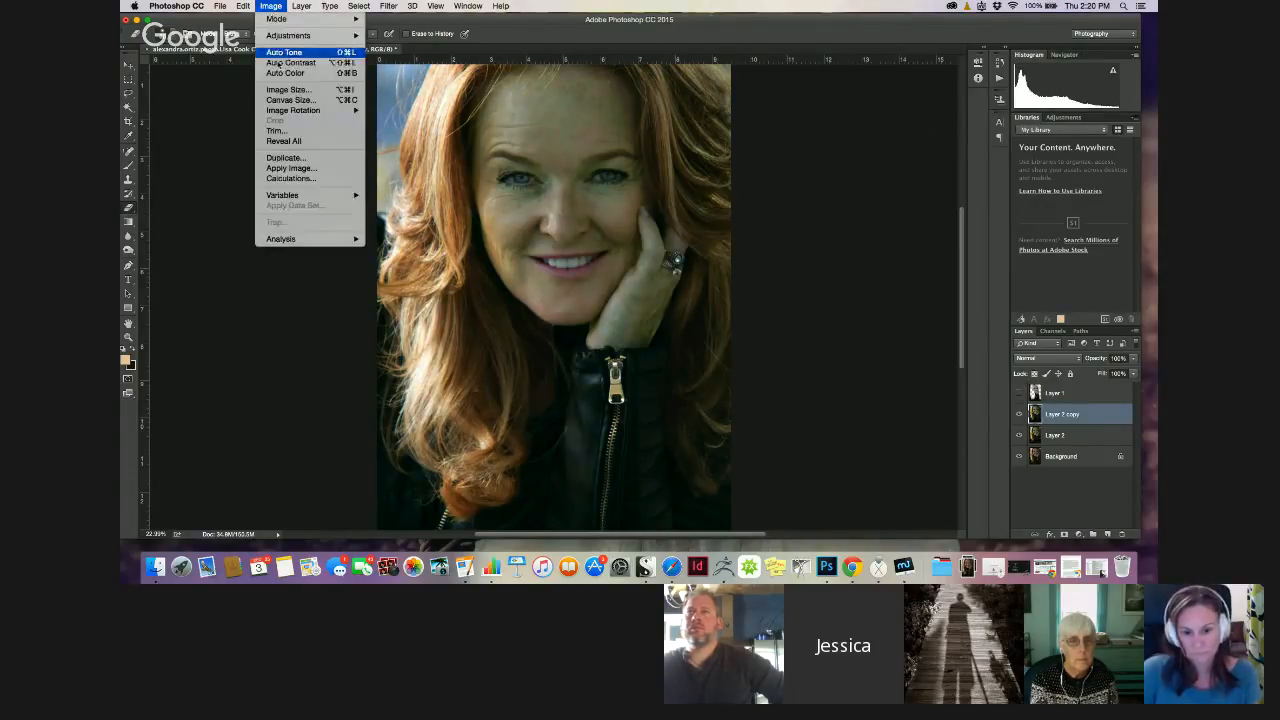
pyautogui.click(273, 63)
# Try Auto Color on the copy of Layer 2, and undo it
pyautogui.click(270, 8)
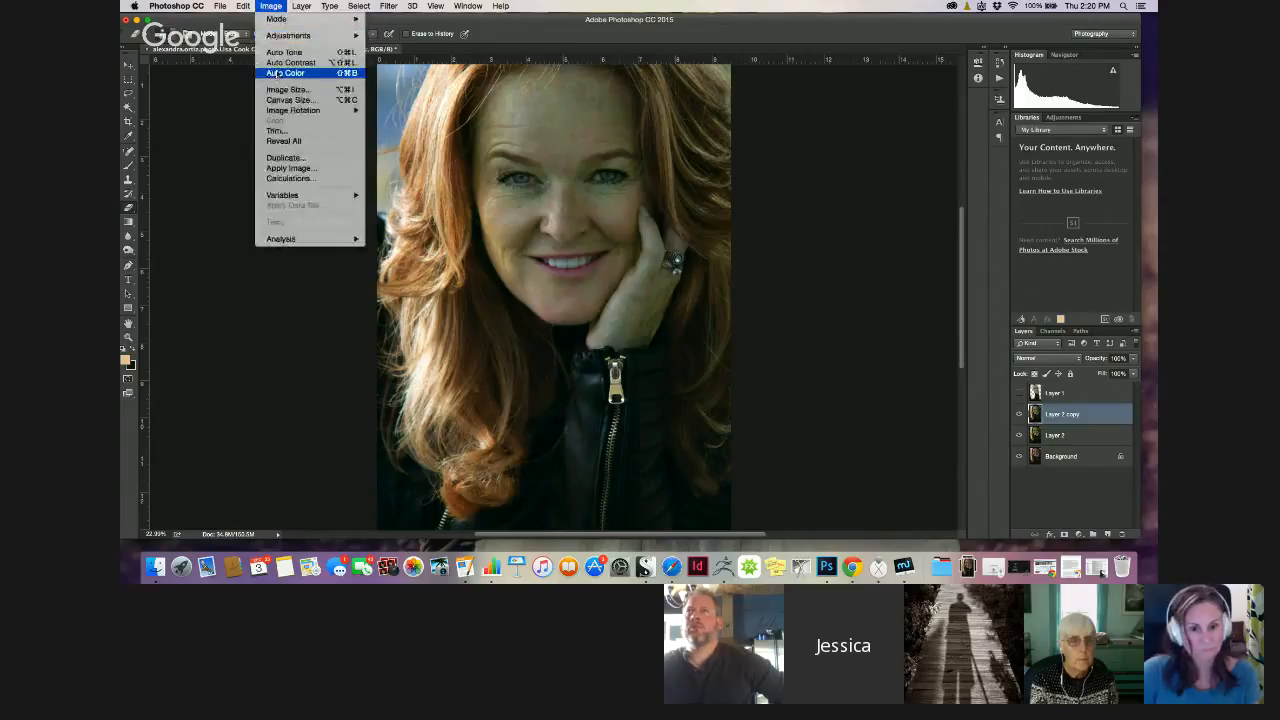
pyautogui.click(277, 64)
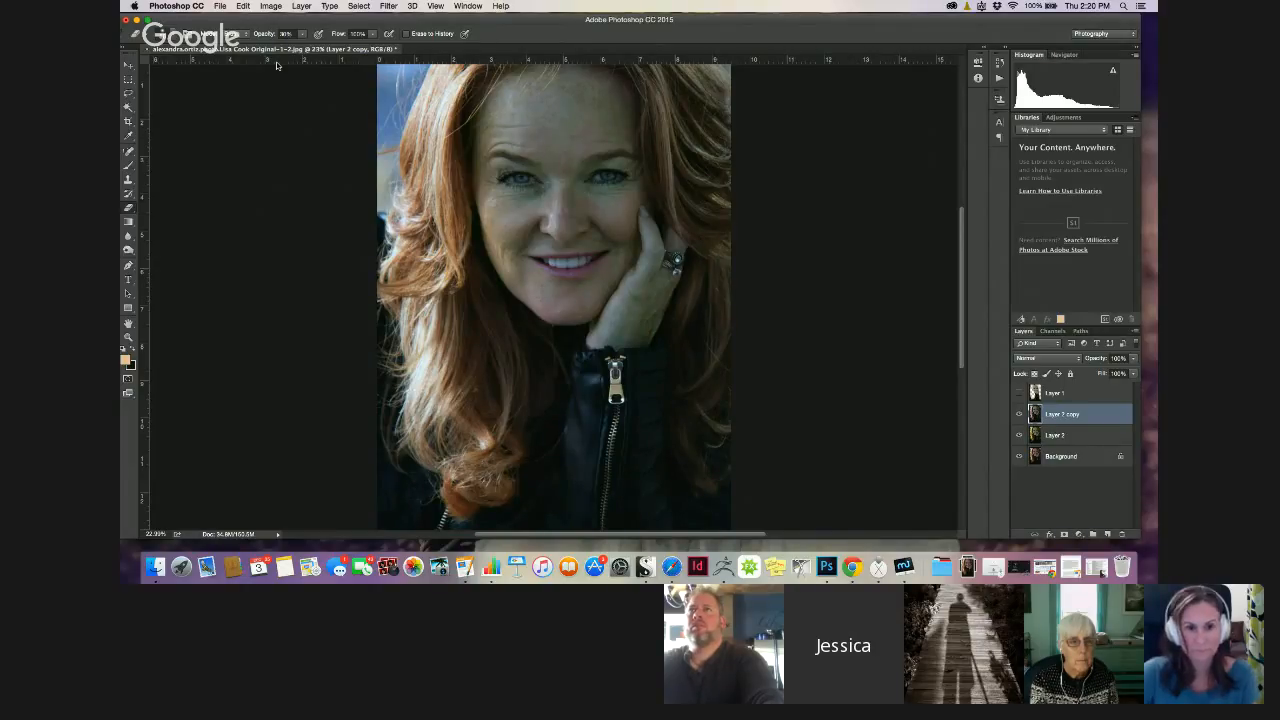
pyautogui.press('super+z')
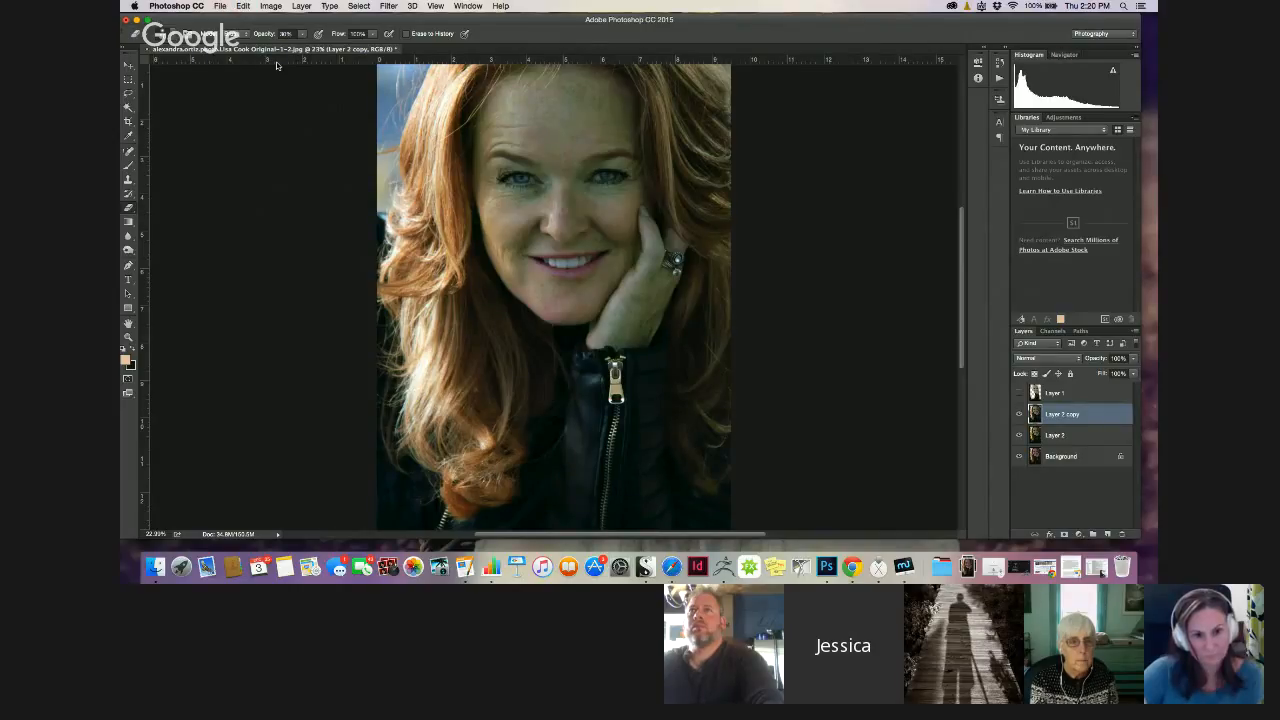
# Apply Auto Tone and Auto Color to the copy of Layer 2
pyautogui.click(272, 7)
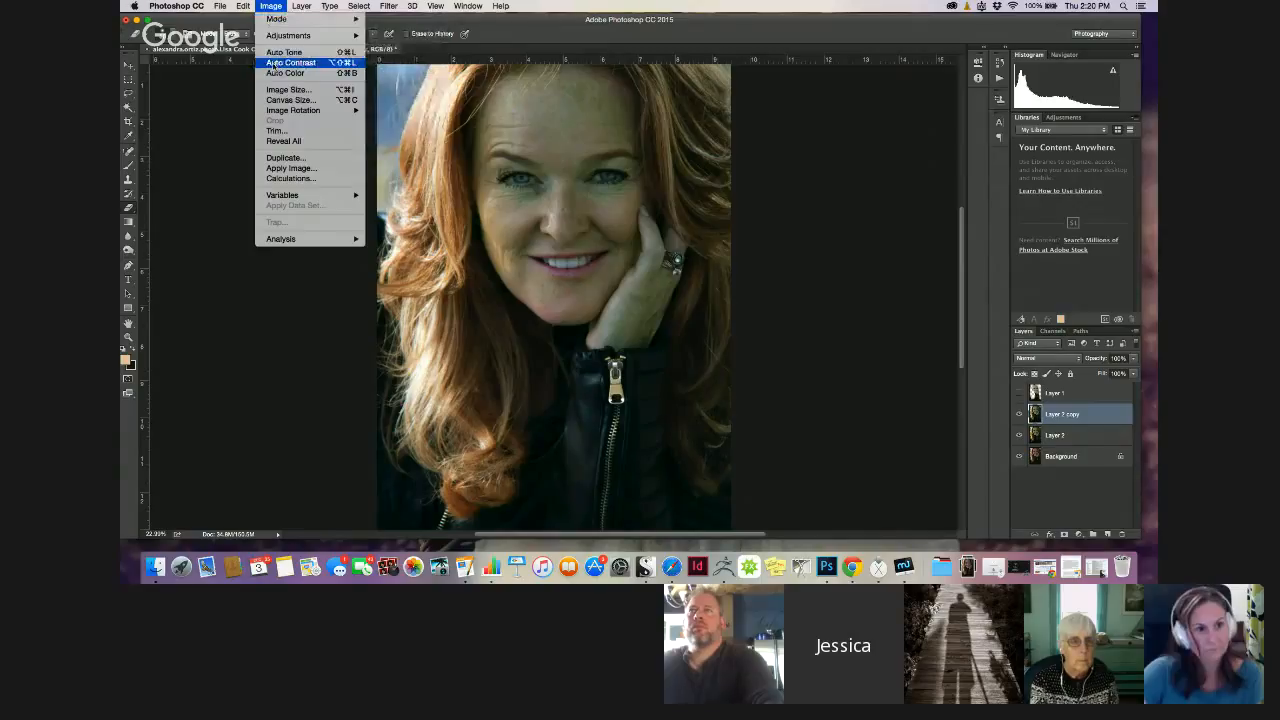
pyautogui.click(272, 53)
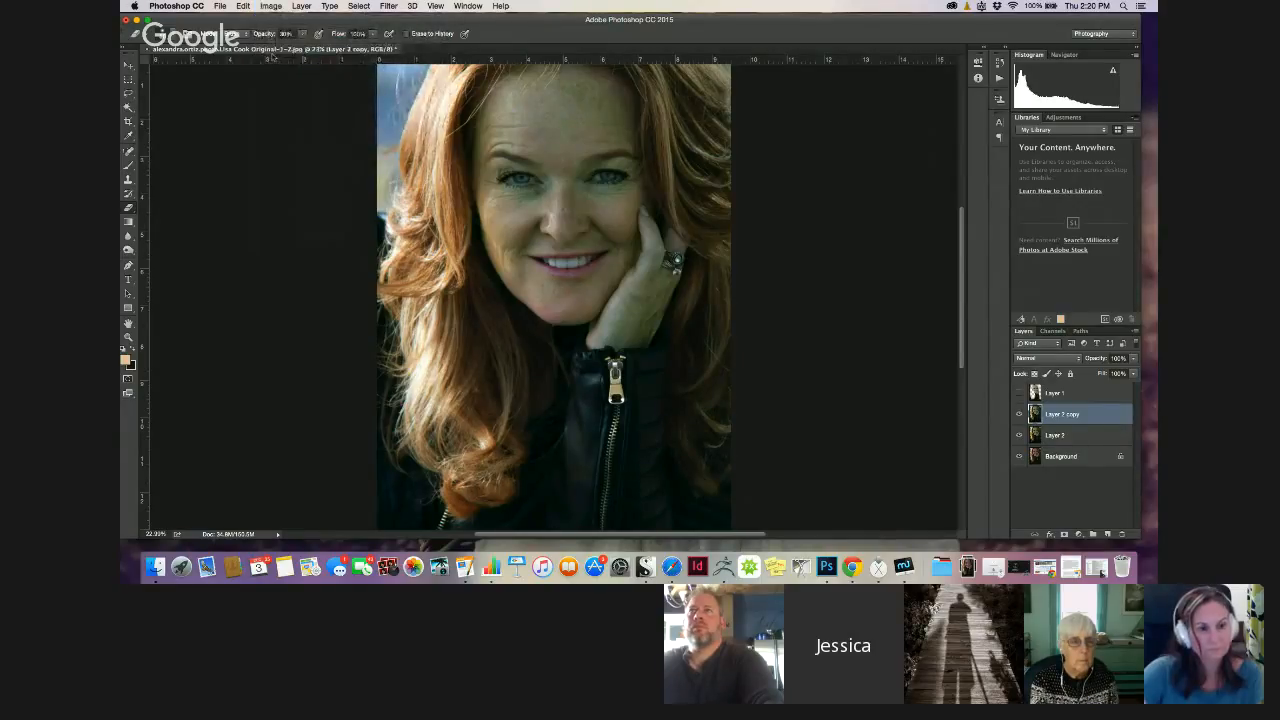
pyautogui.click(265, 7)
pyautogui.click(285, 73)
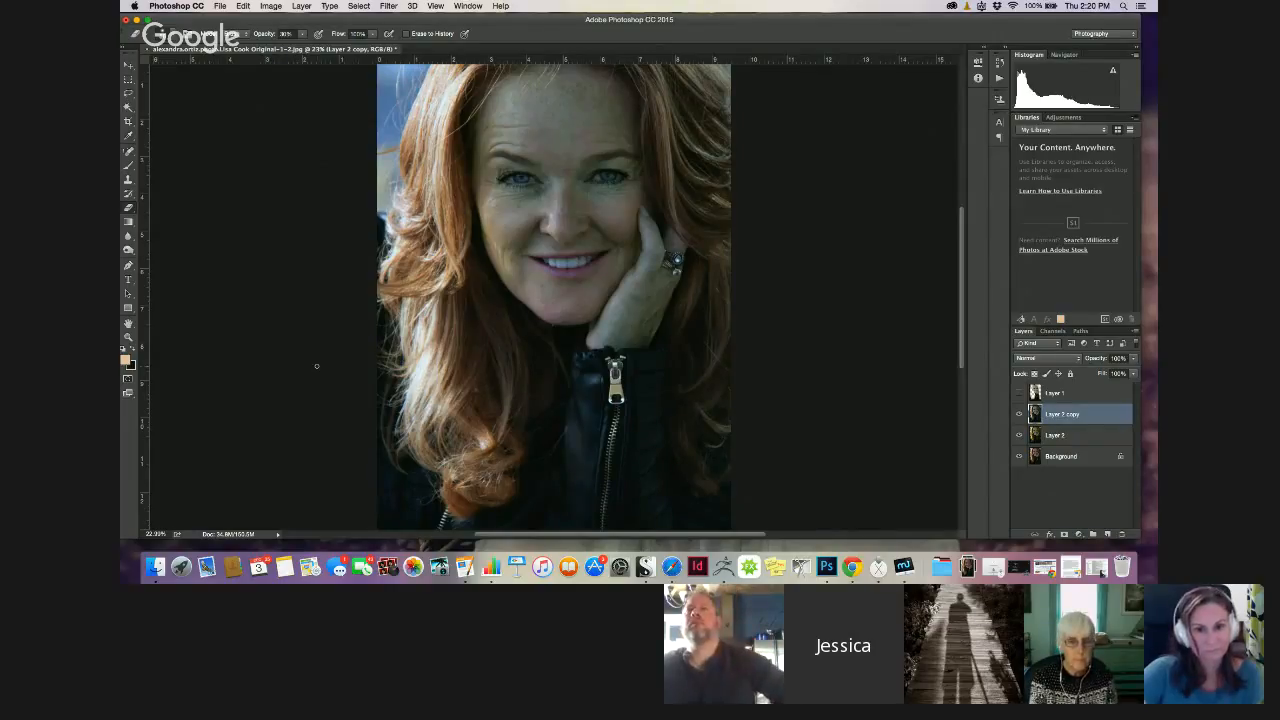
# Compare the original portrait with the color-corrected versions by toggling the visibility of Layer 2 and its copy
pyautogui.click(1019, 435)
pyautogui.click(1020, 416)
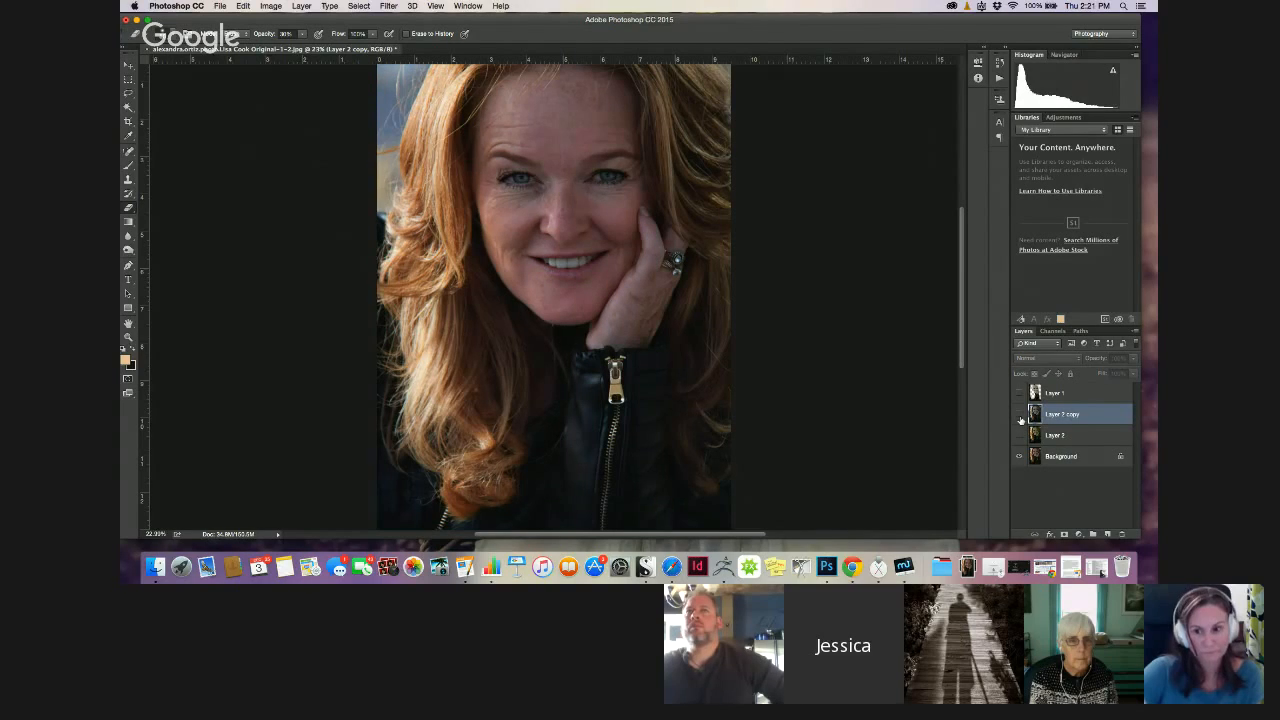
pyautogui.click(1020, 416)
pyautogui.click(1019, 436)
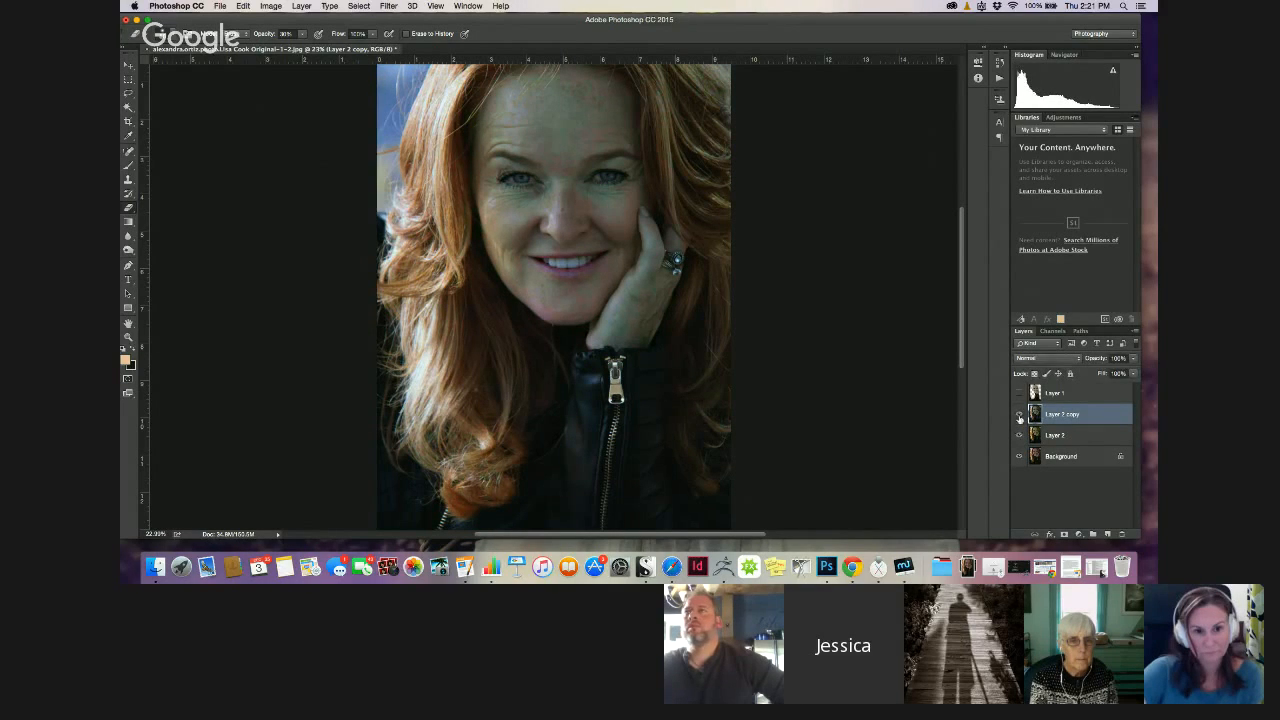
pyautogui.click(1020, 416)
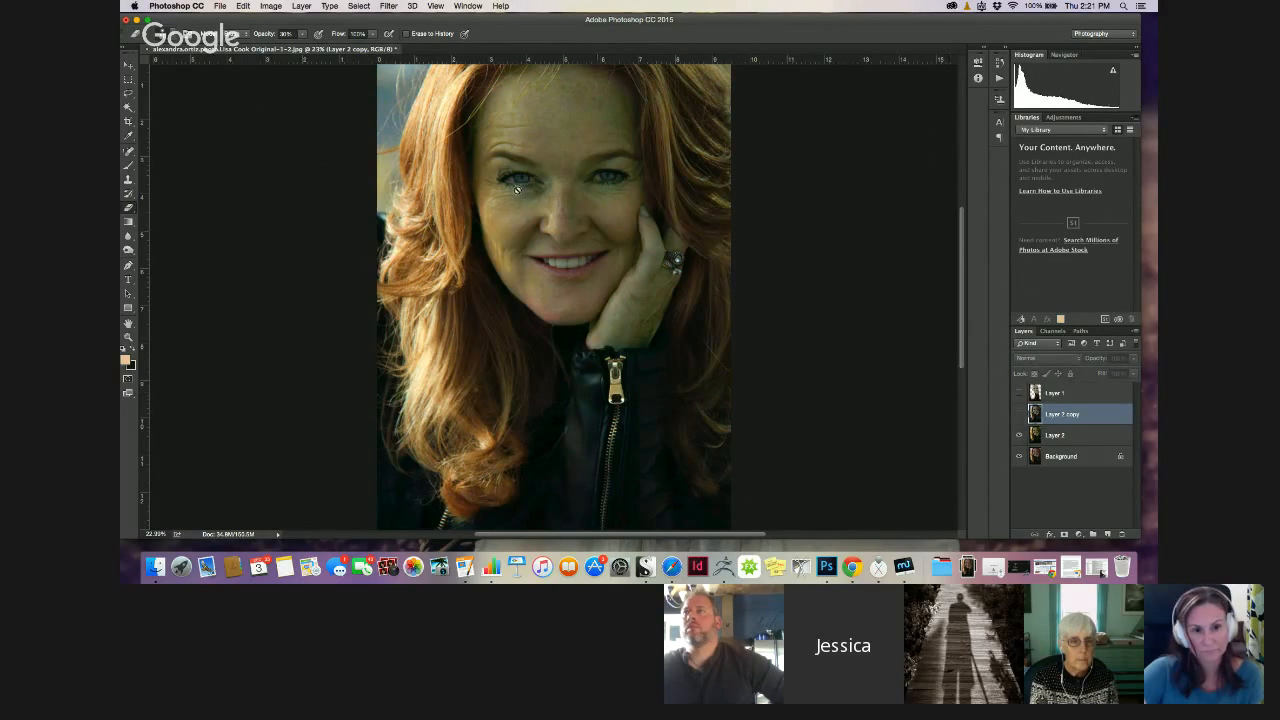
pyautogui.scroll(-5, 522, 201)
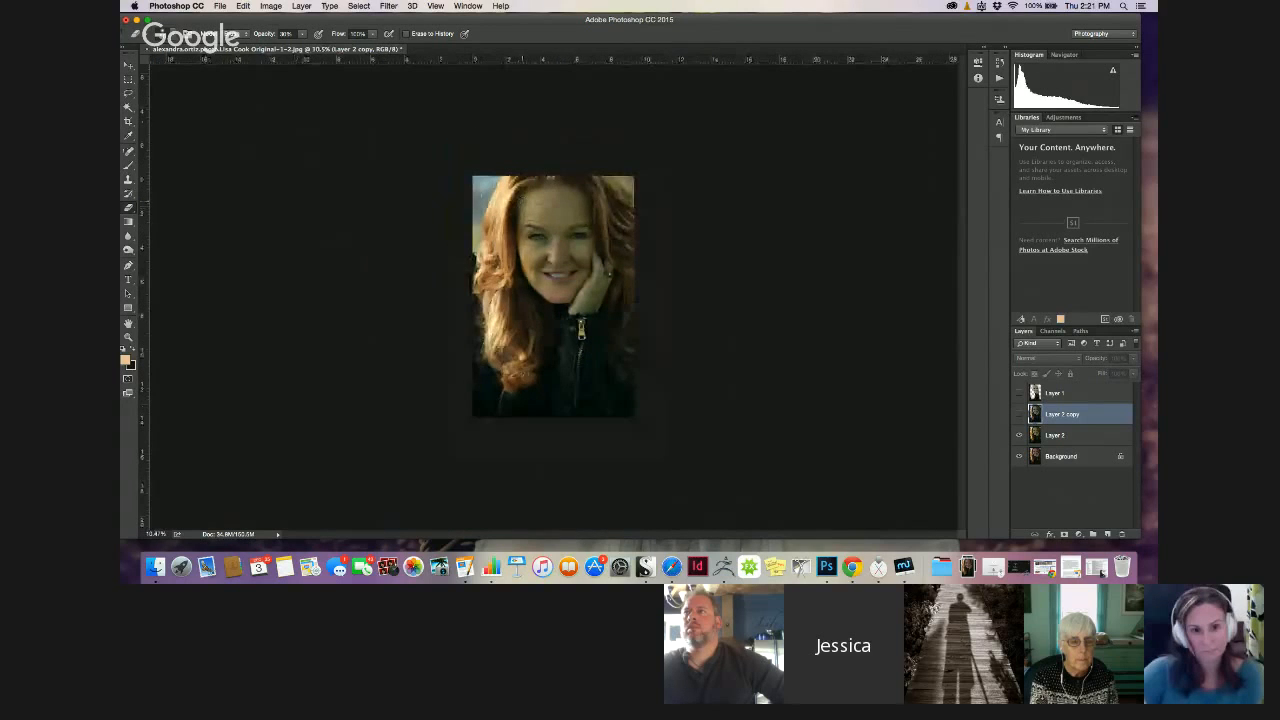
pyautogui.scroll(5, 522, 201)
pyautogui.scroll(-2, 522, 201)
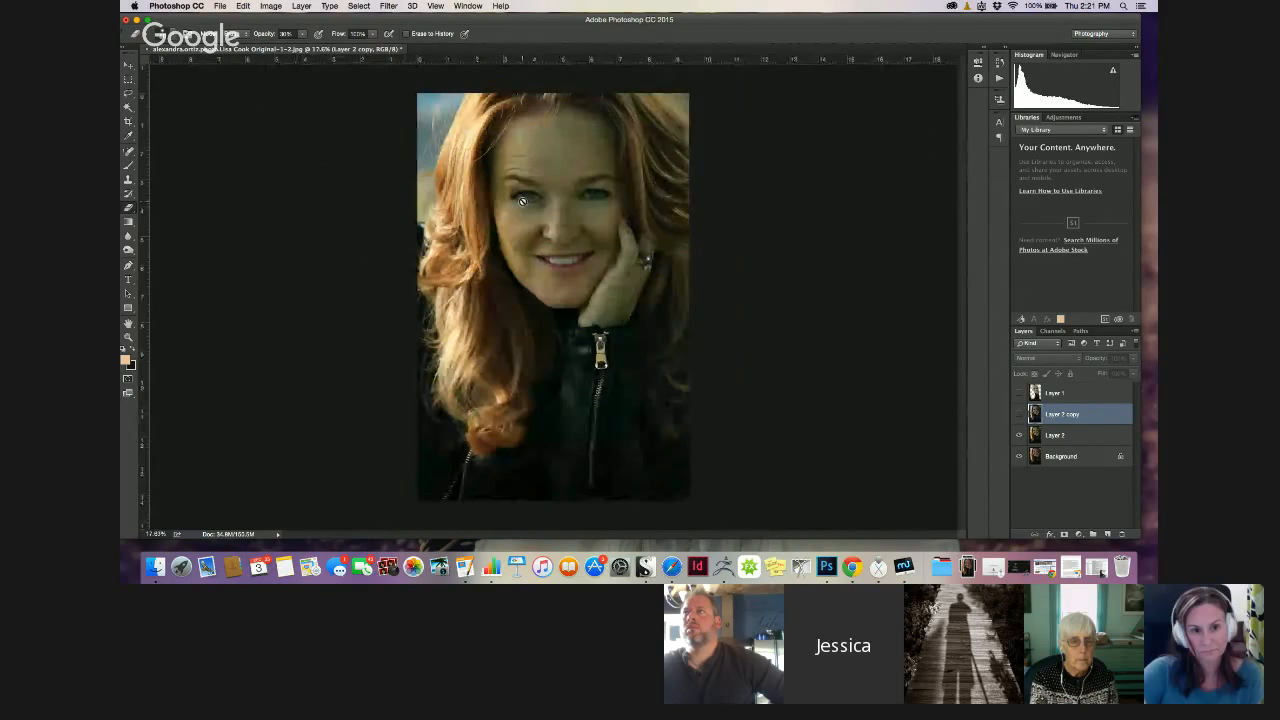
pyautogui.click(1019, 435)
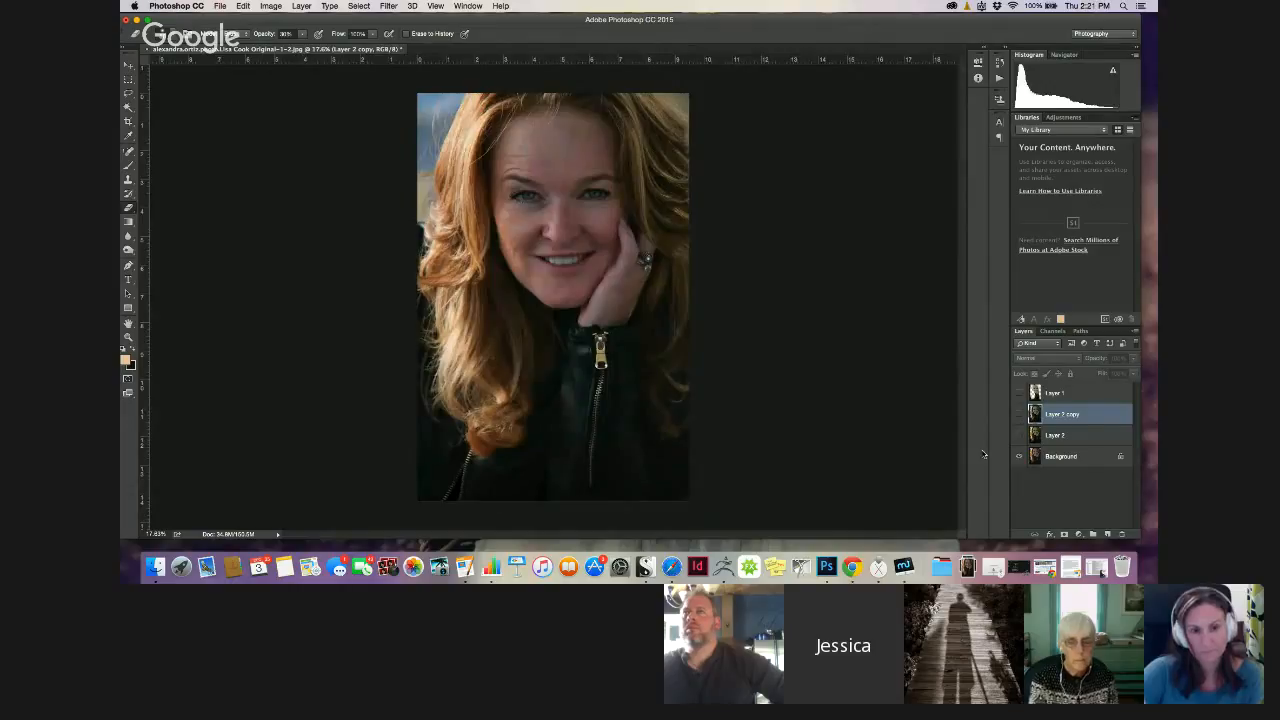
# Delete Layer 1, Layer 2 and the copy of Layer 2, keeping only the Background layer
pyautogui.click(1057, 435)
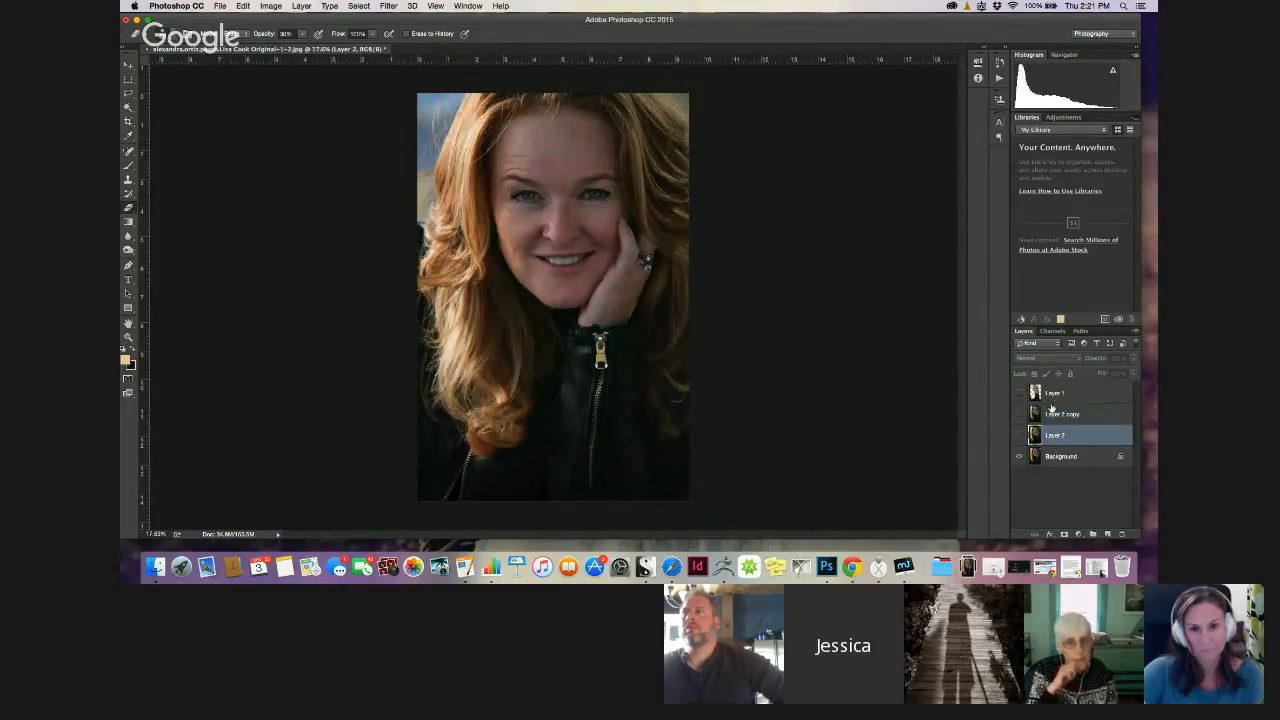
pyautogui.keyDown('shift'); pyautogui.click(1053, 394); pyautogui.keyUp('shift')
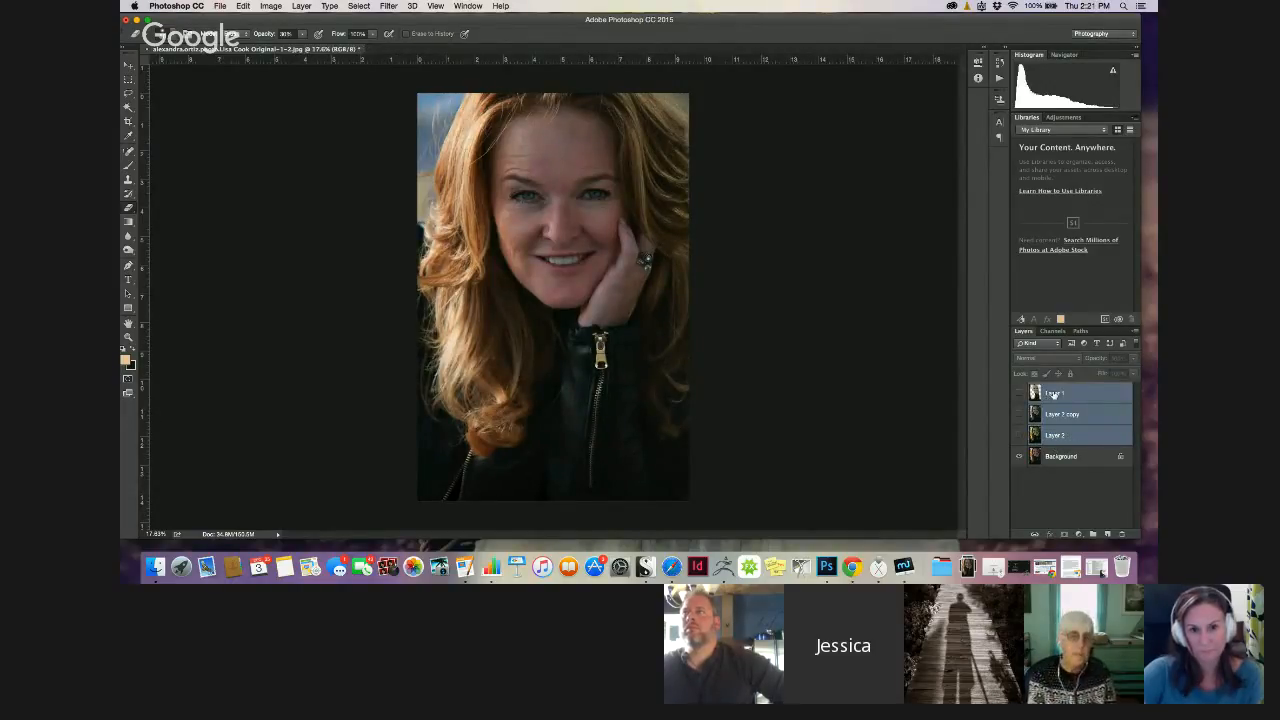
pyautogui.press('Delete')
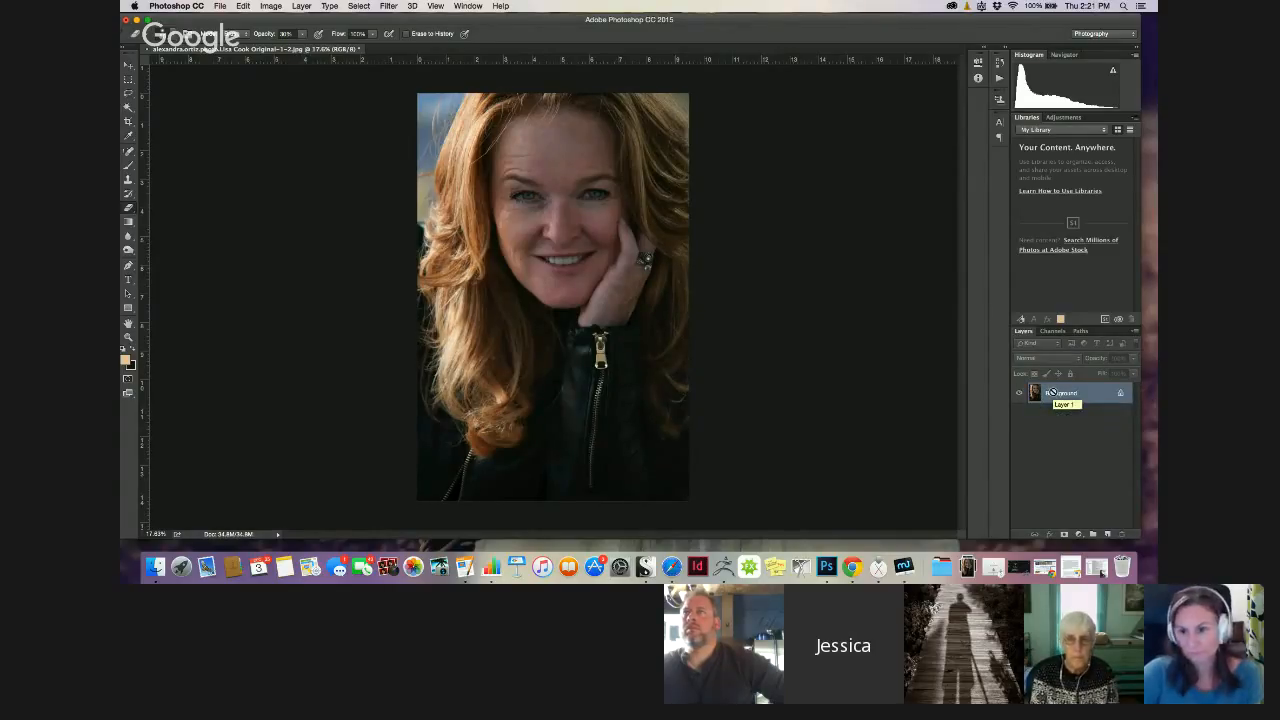
# Duplicate the Background layer twice, hide the upper duplicate, and make Layer 1 the active layer
pyautogui.press('super+j')
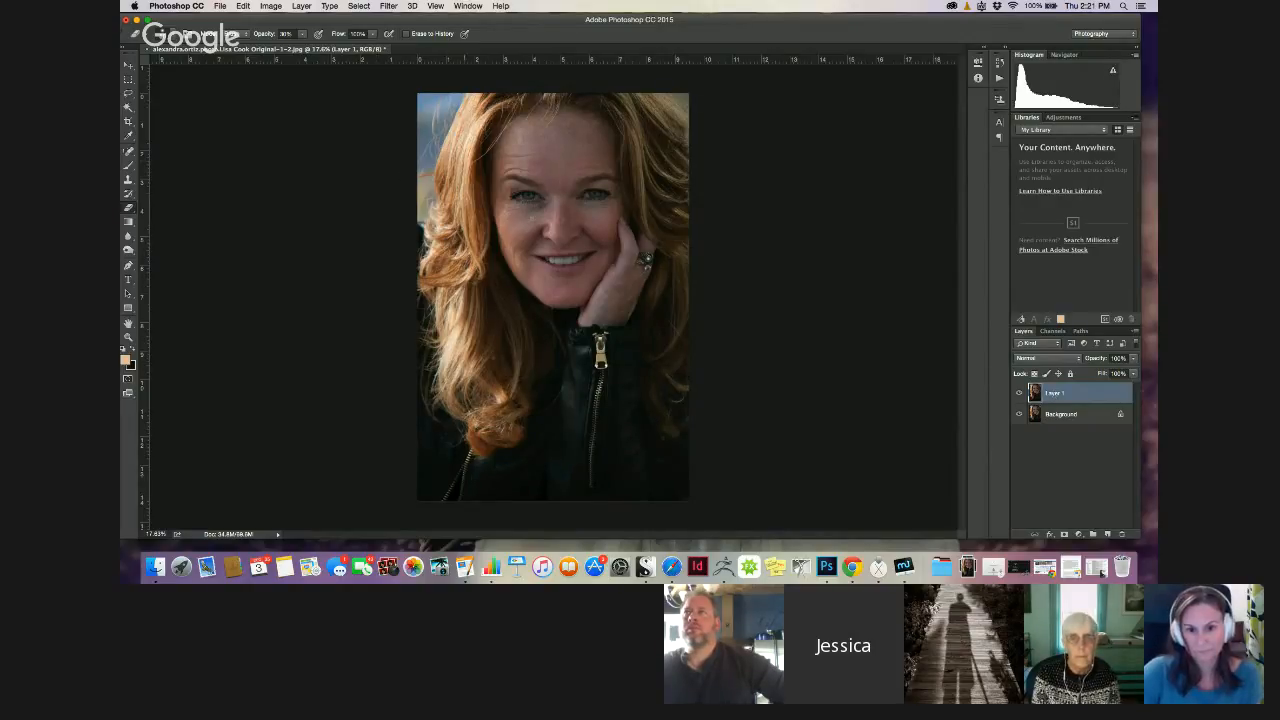
pyautogui.scroll(-5, 531, 188)
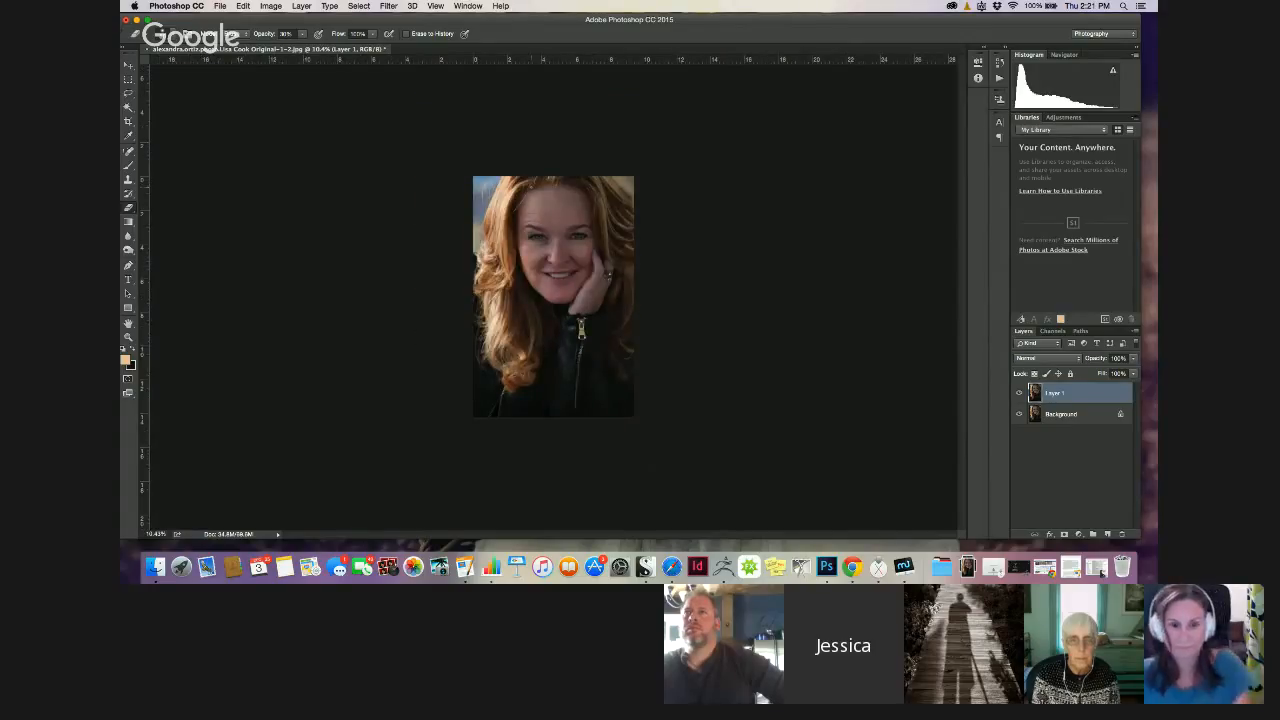
pyautogui.press('super+j')
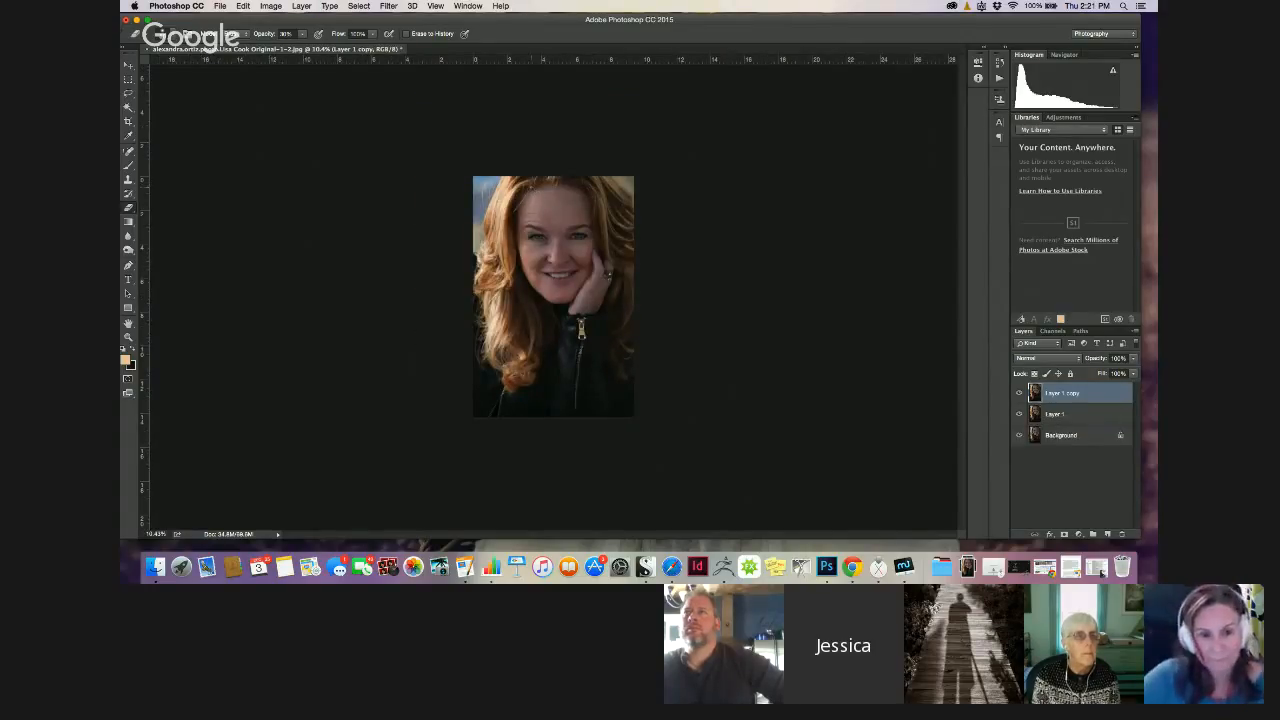
pyautogui.rightClick(1018, 392)
pyautogui.click(1019, 392)
pyautogui.click(1020, 395)
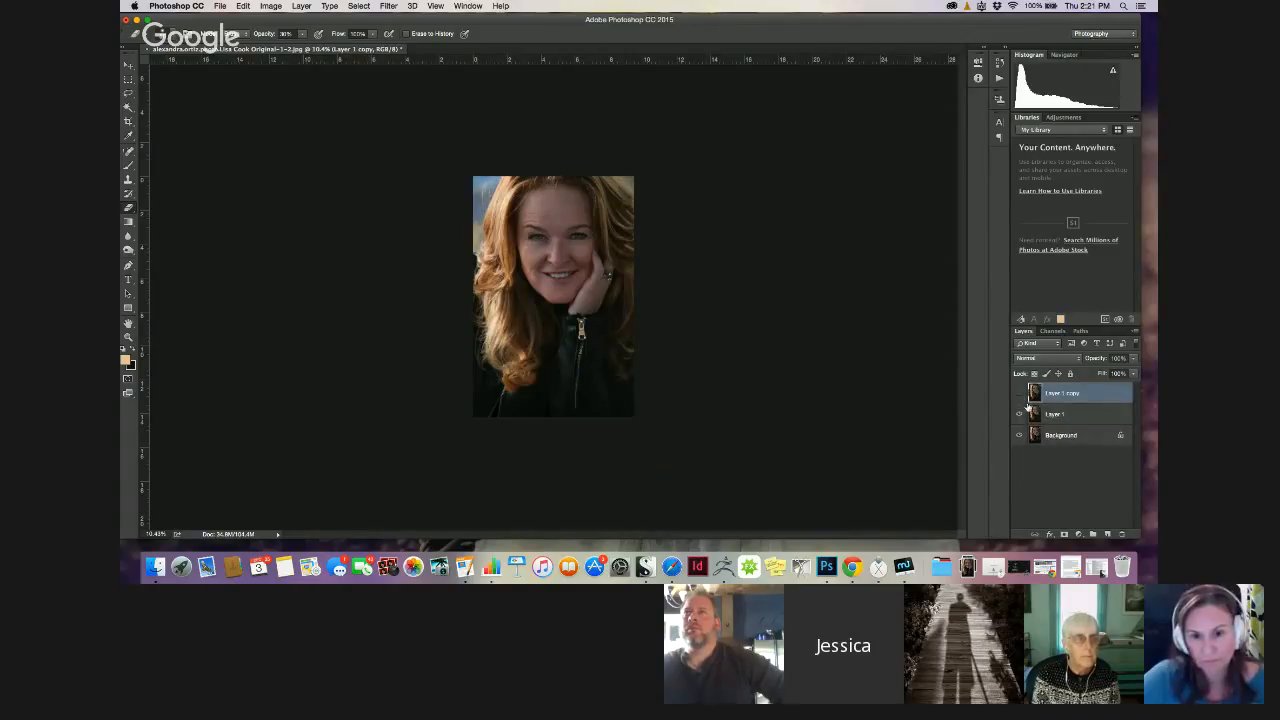
pyautogui.click(1036, 414)
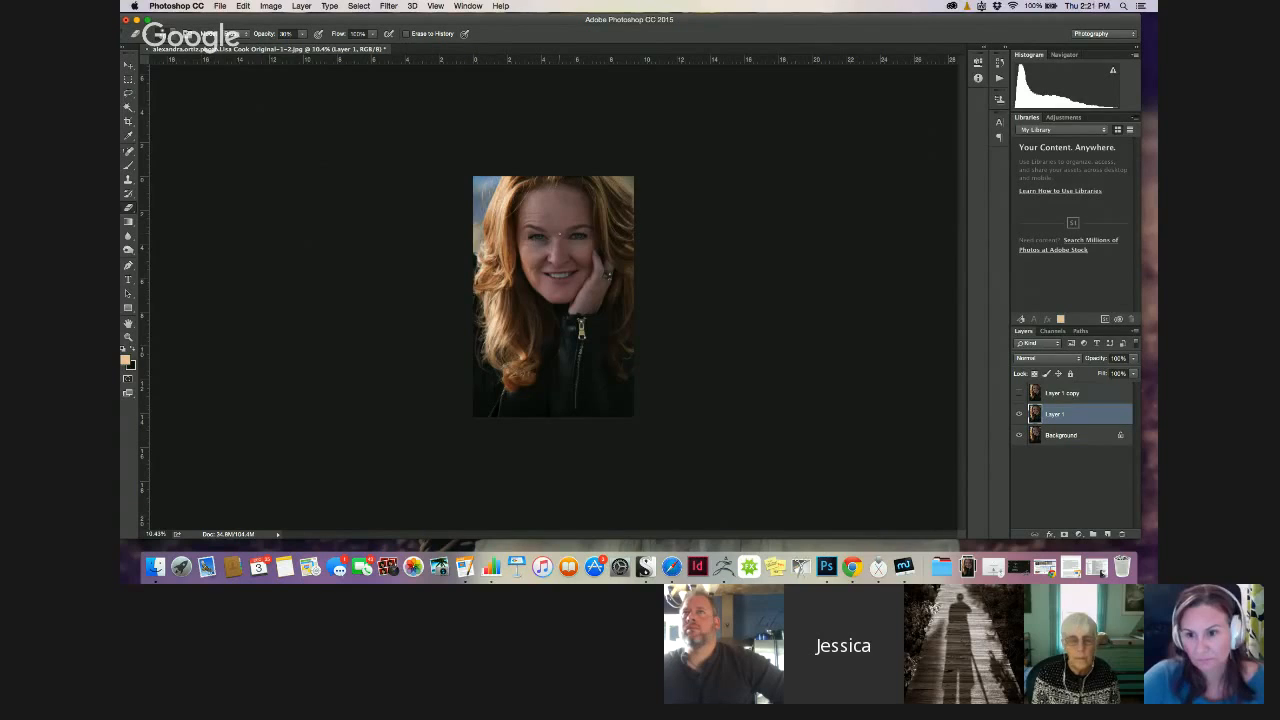
# Touch up the bridge of the nose on Layer 1 with the Healing Brush
pyautogui.scroll(2, 558, 223)
pyautogui.scroll(2, 560, 229)
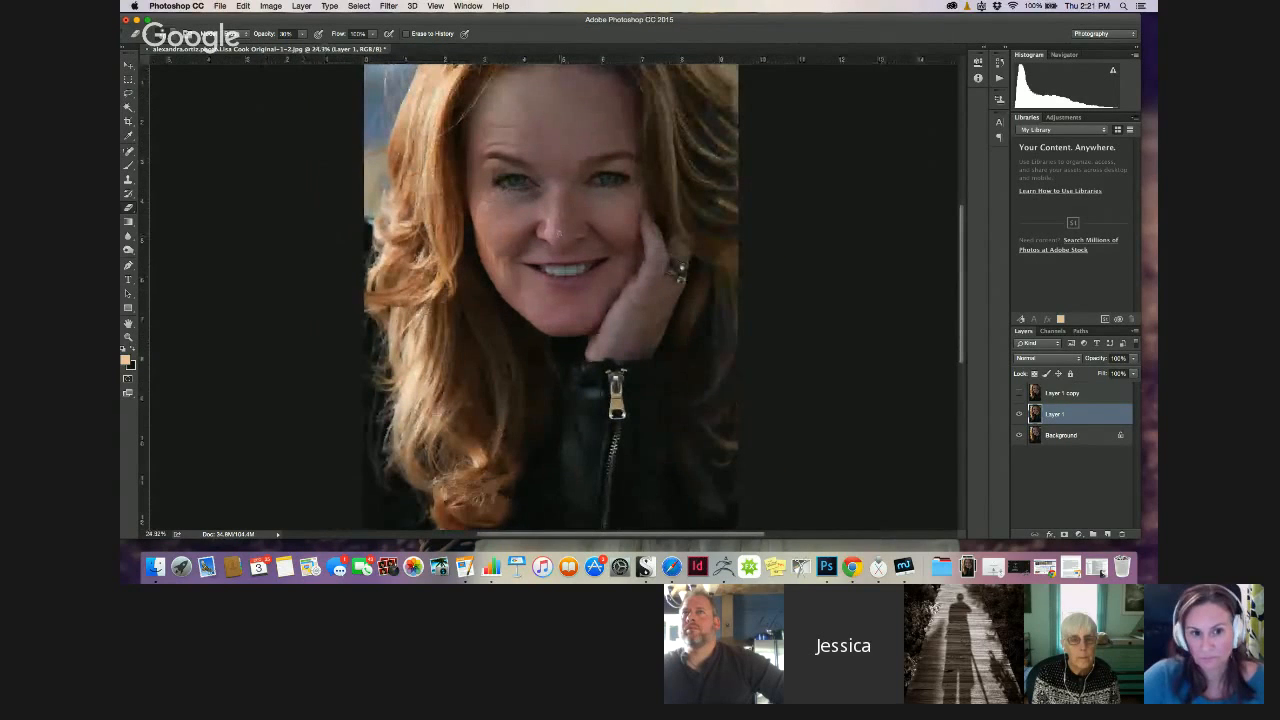
pyautogui.scroll(3, 969, 263)
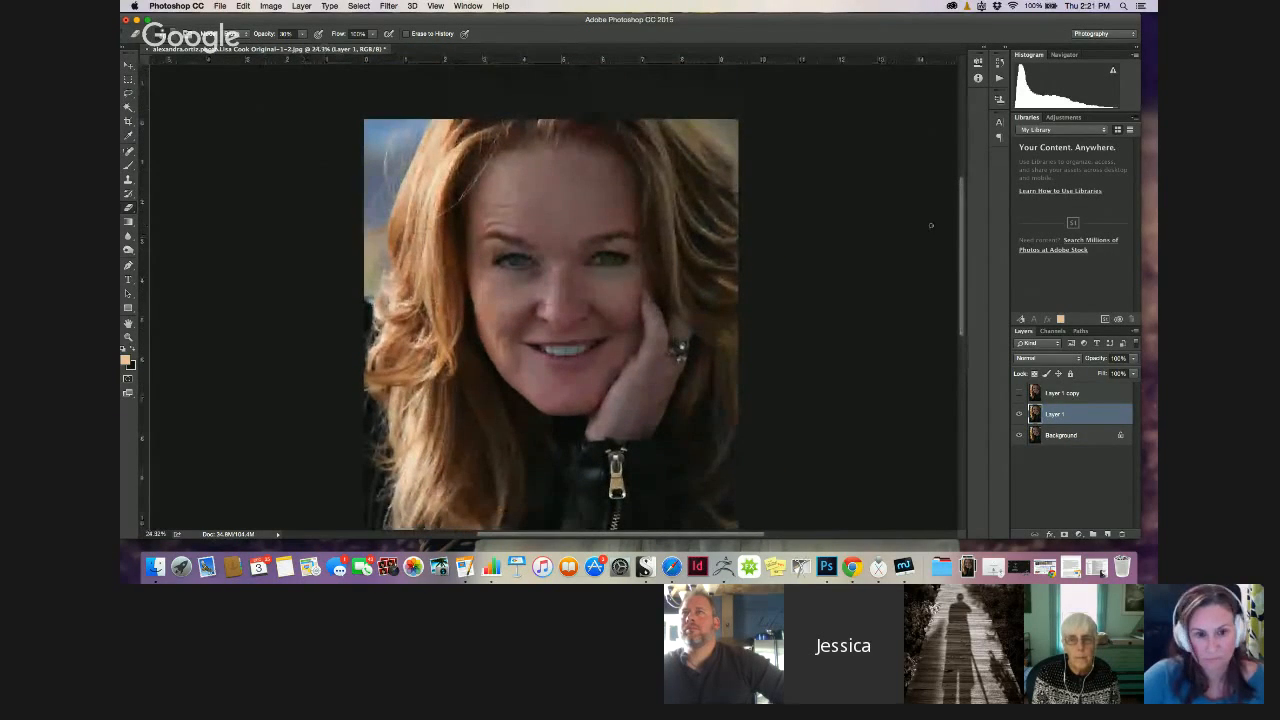
pyautogui.click(128, 151)
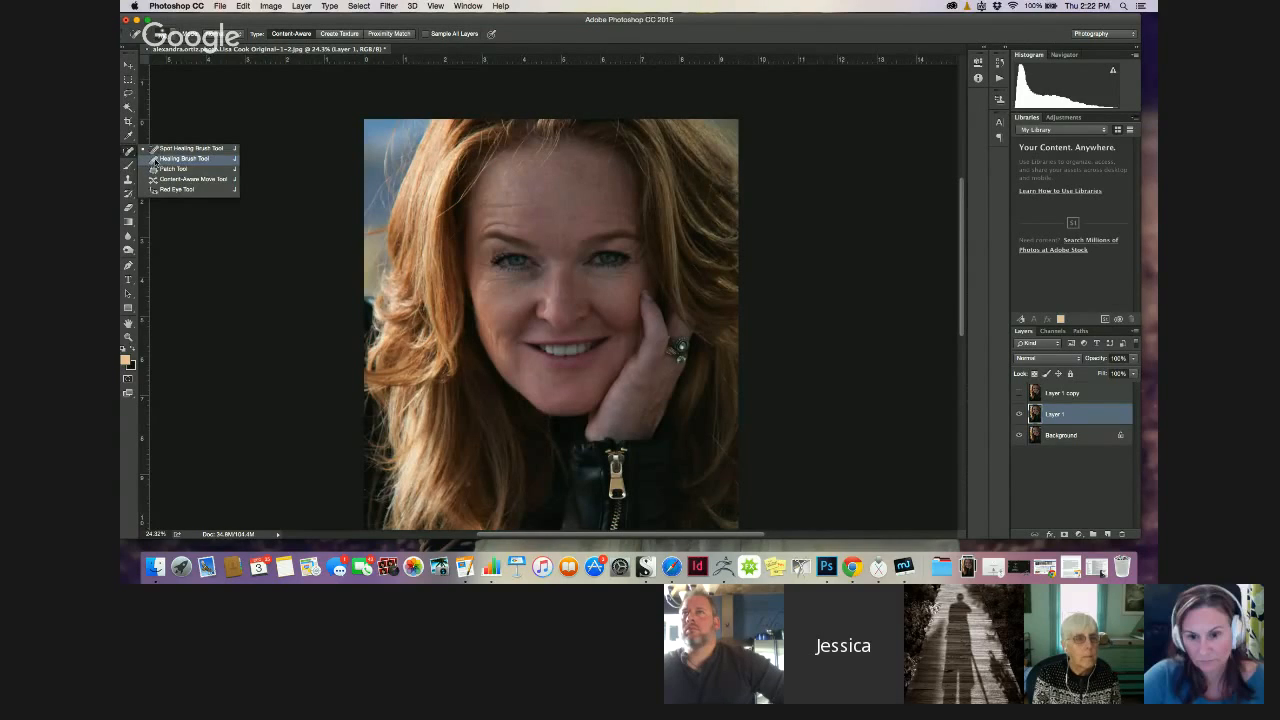
pyautogui.click(155, 159)
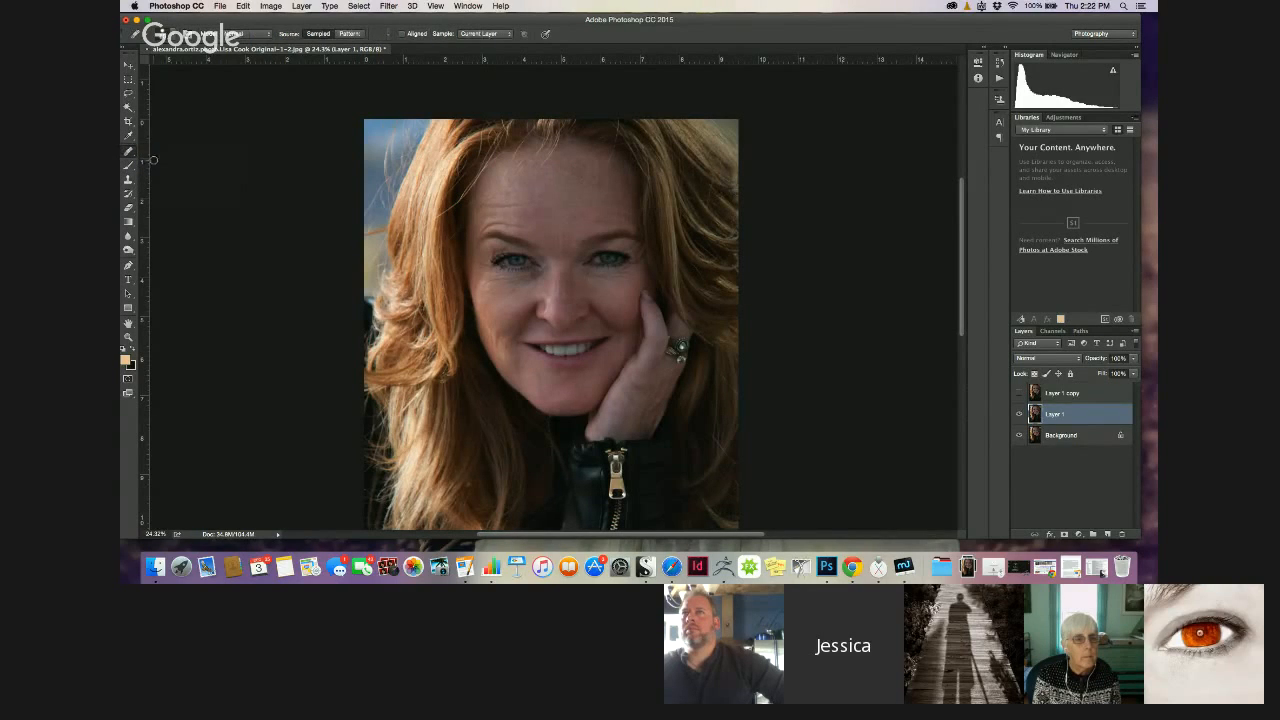
pyautogui.scroll(3, 476, 211)
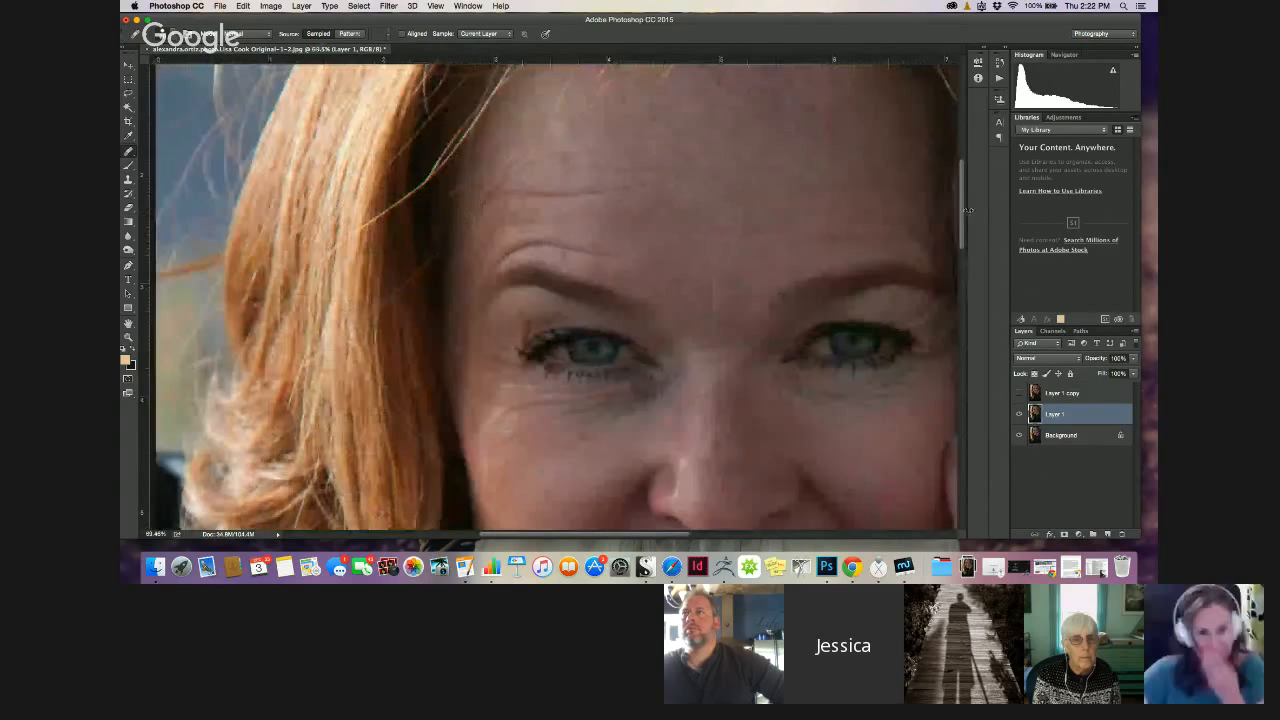
pyautogui.moveTo(966, 212); pyautogui.dragTo(965, 250)
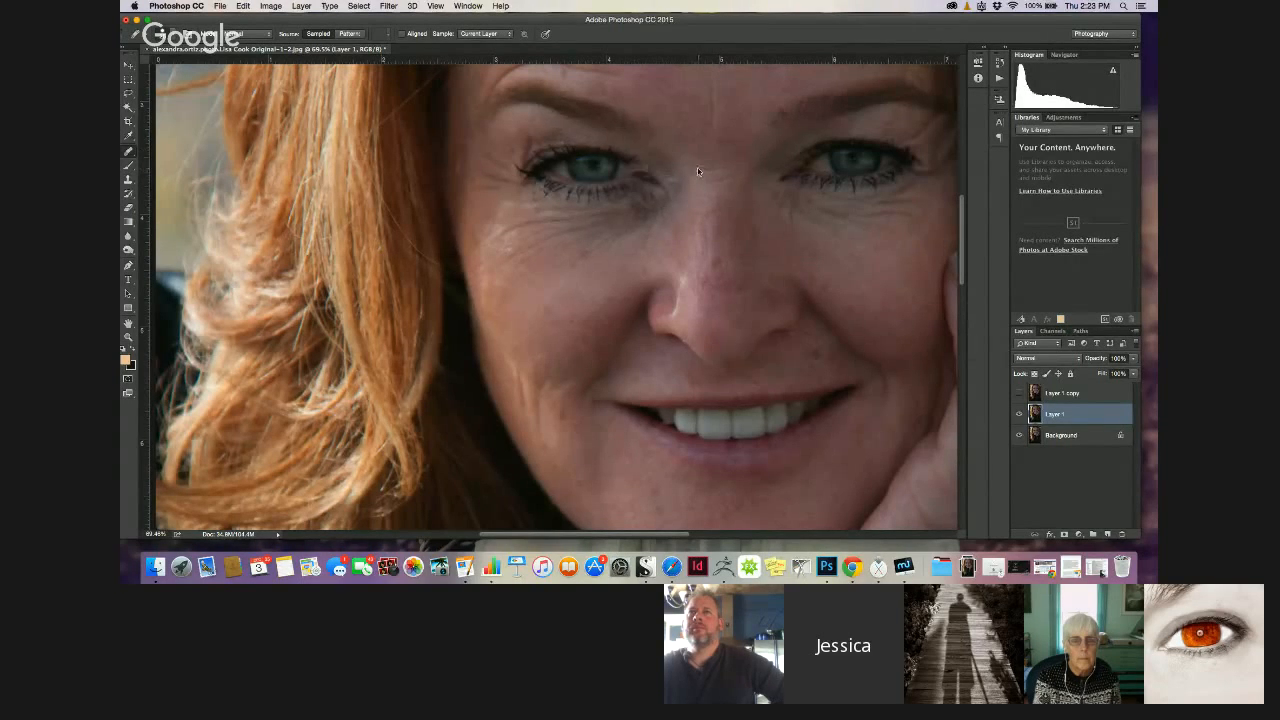
pyautogui.click(697, 167)
pyautogui.click(716, 192)
# Heal the blemish on the bridge of the nose using the Spot Healing Brush with a much smaller brush
pyautogui.click(129, 152)
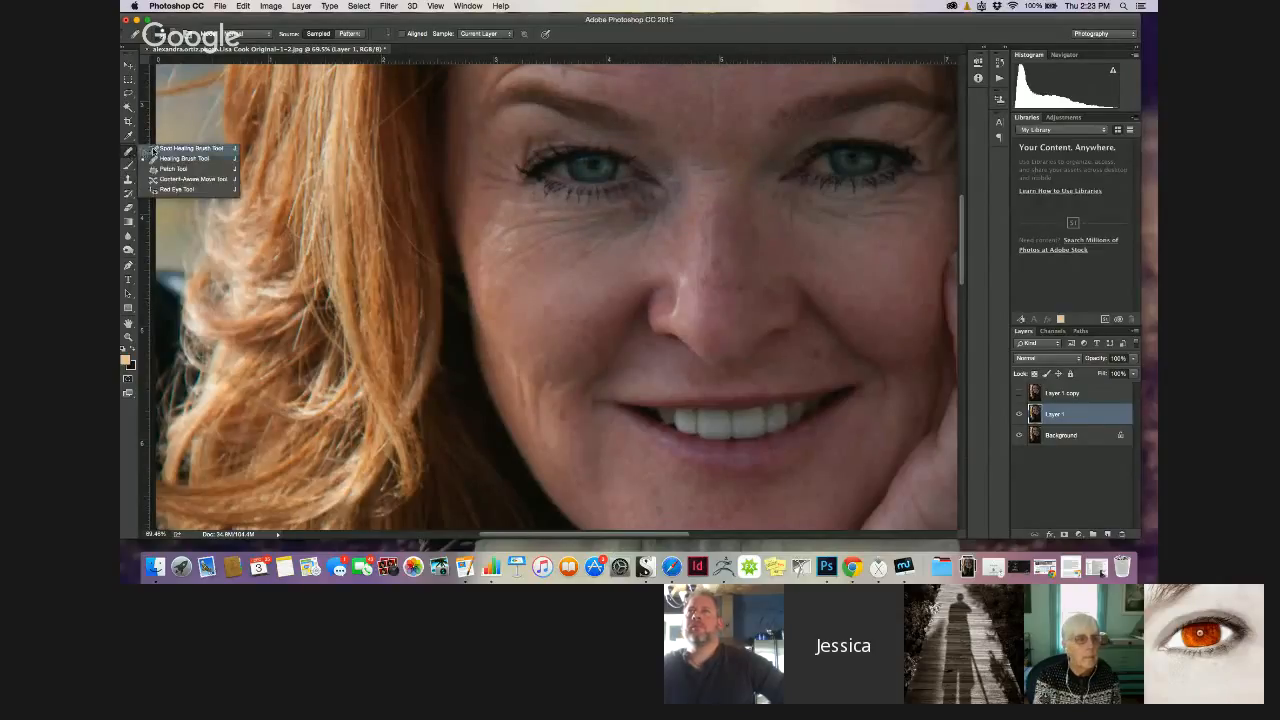
pyautogui.click(155, 149)
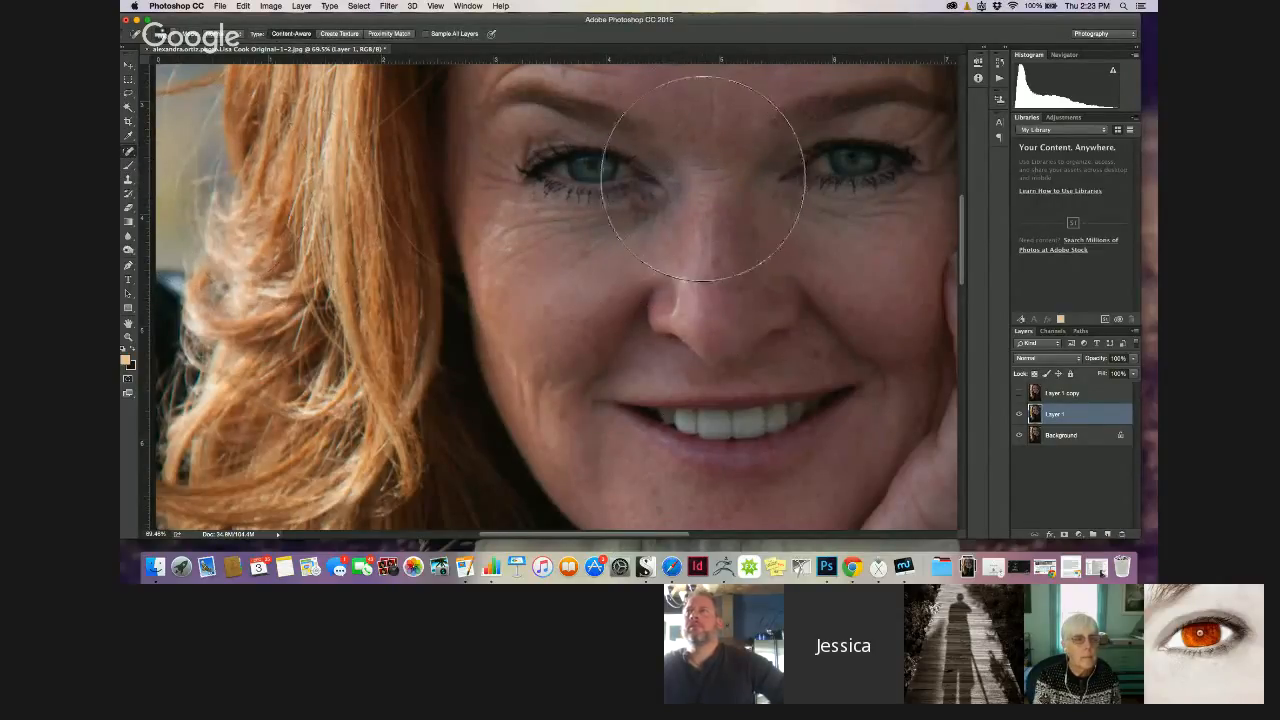
pyautogui.press('[')
pyautogui.press('[')
pyautogui.press('[')
pyautogui.press('[')
pyautogui.press('[')
pyautogui.press('[')
pyautogui.press('[')
pyautogui.press('[')
pyautogui.press('[')
pyautogui.press('[')
pyautogui.press('[')
pyautogui.press('[')
pyautogui.press('[')
pyautogui.press('[')
pyautogui.press('[')
pyautogui.press('[')
pyautogui.press('[')
pyautogui.press('[')
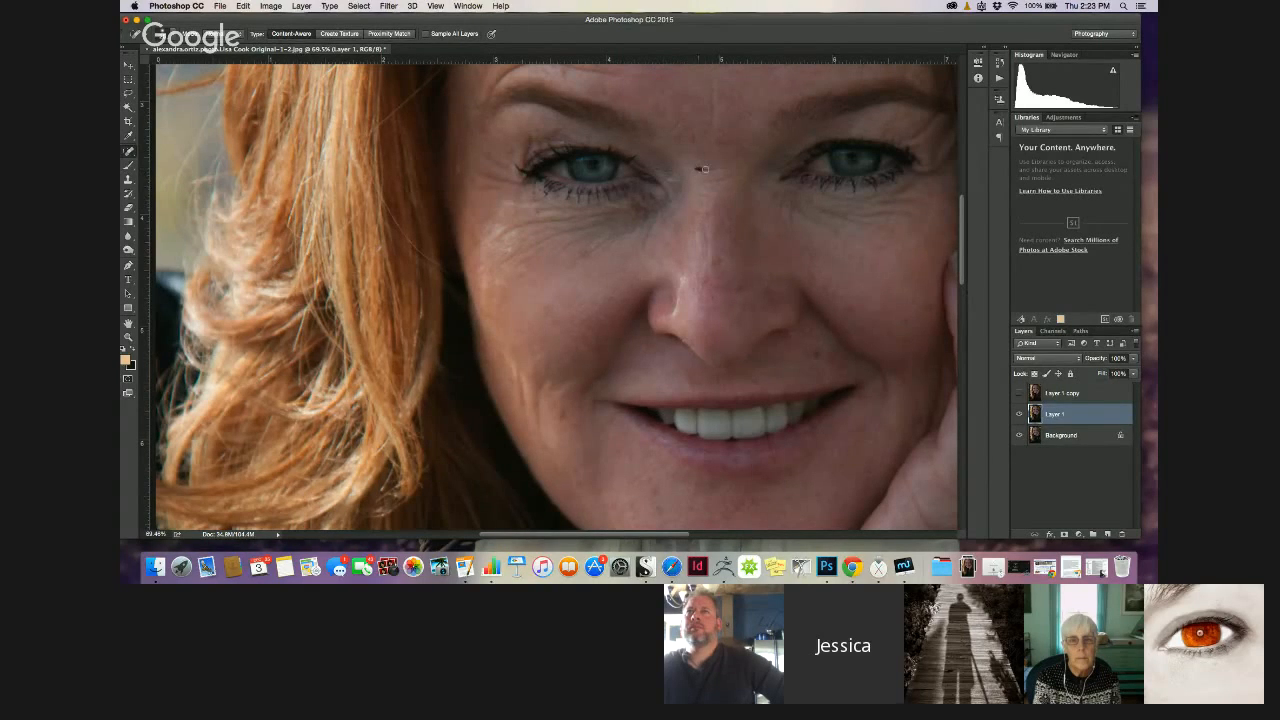
pyautogui.moveTo(716, 169)
pyautogui.mouseDown()
pyautogui.moveTo(705, 167)
pyautogui.moveTo(734, 178)
pyautogui.mouseUp()
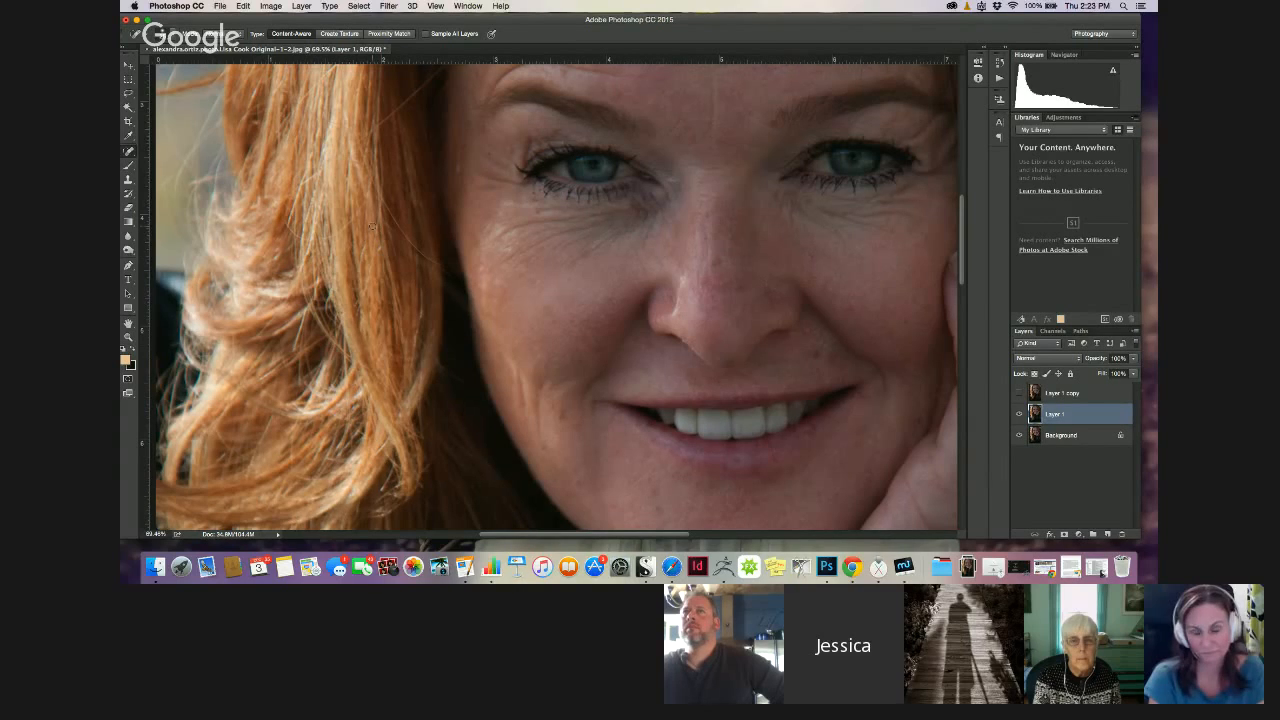
# Paint over the stray hairs crossing both sides of the upper forehead with the Spot Healing Brush
pyautogui.moveTo(962, 253); pyautogui.dragTo(955, 186)
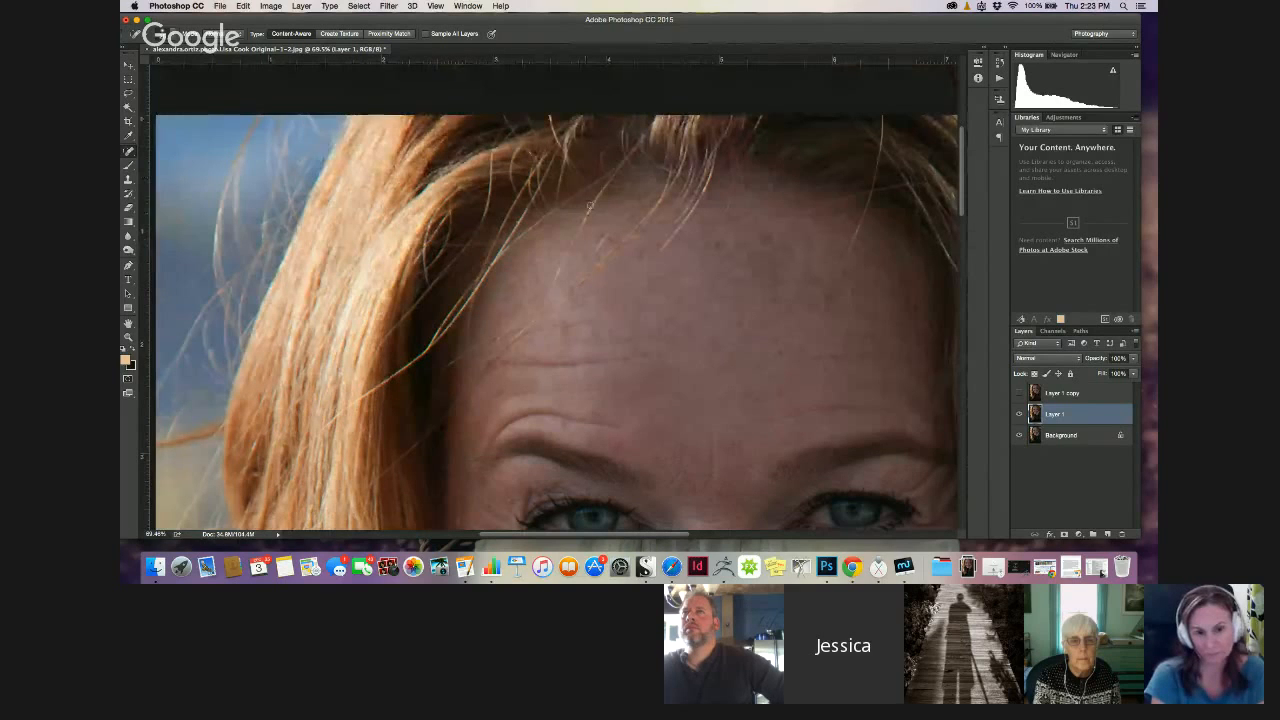
pyautogui.moveTo(639, 141); pyautogui.dragTo(548, 295)
pyautogui.moveTo(610, 180); pyautogui.dragTo(588, 213)
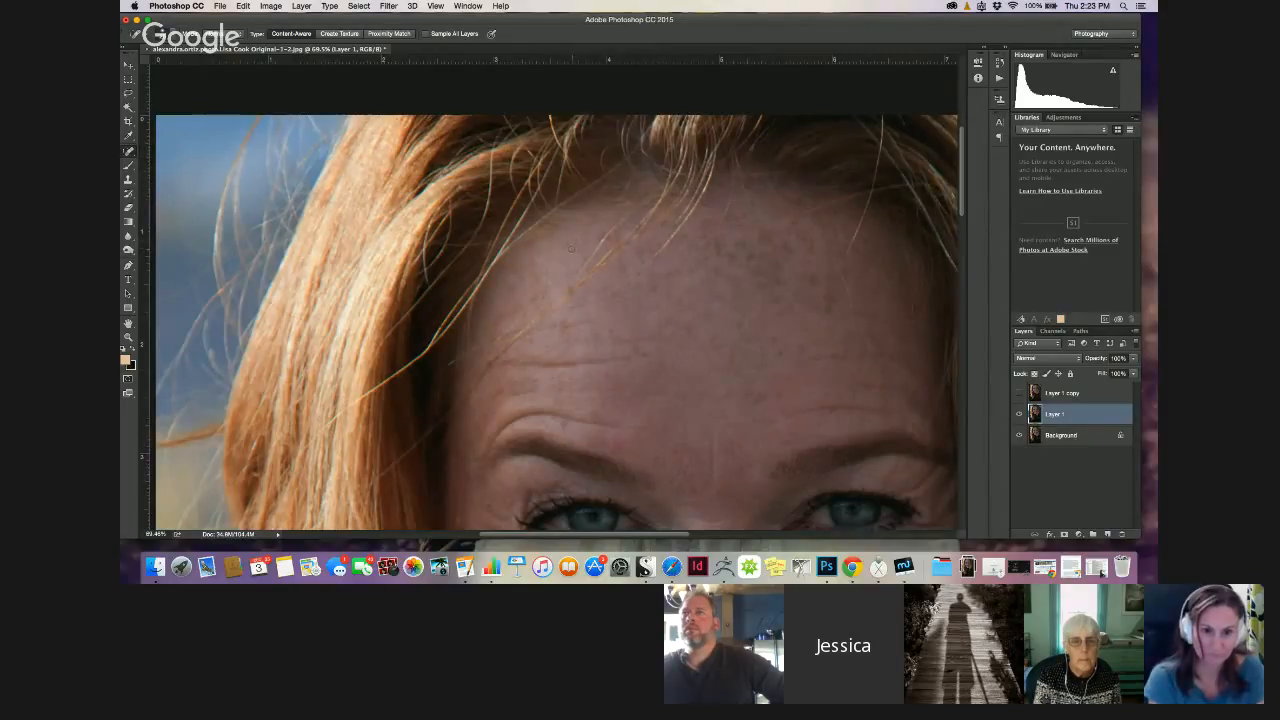
pyautogui.moveTo(845, 260); pyautogui.dragTo(883, 119)
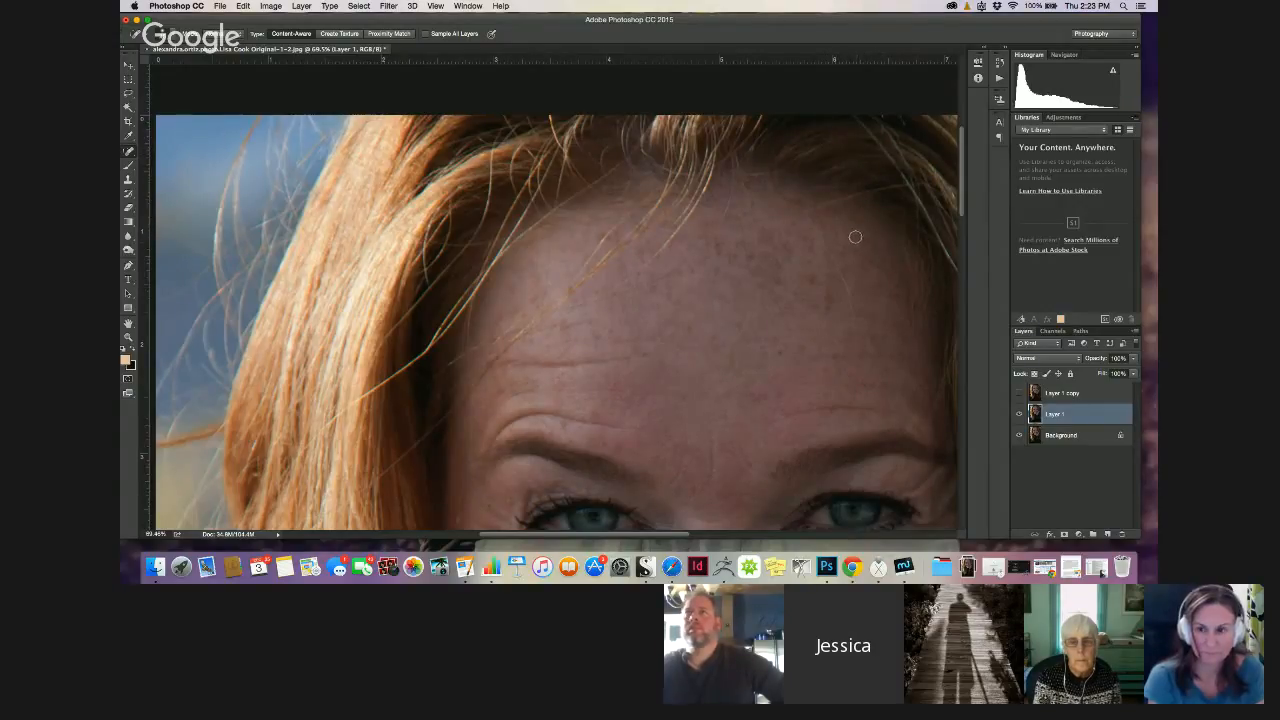
pyautogui.moveTo(857, 232); pyautogui.dragTo(879, 152)
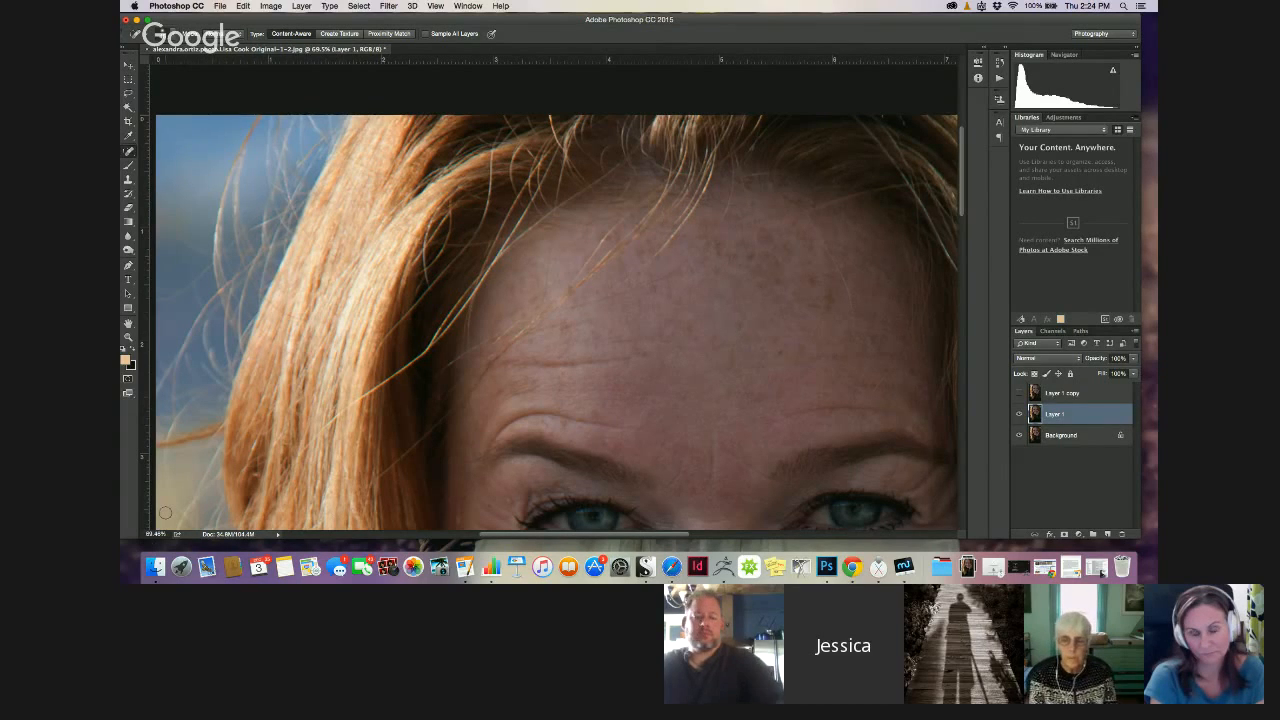
# Paint over the loose strands along the hairline near the temple beside the raised hand with the Spot Healing Brush
pyautogui.scroll(5, 165, 512)
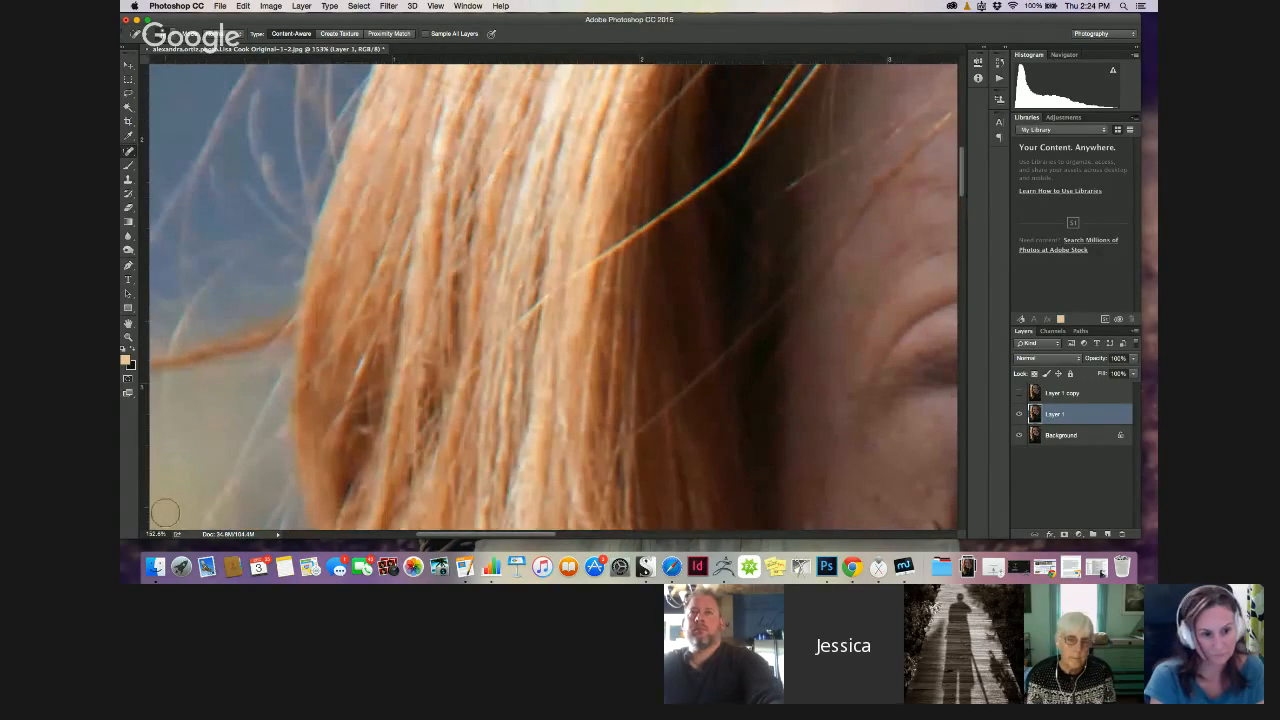
pyautogui.moveTo(512, 528); pyautogui.dragTo(729, 526)
pyautogui.moveTo(962, 182); pyautogui.dragTo(953, 129)
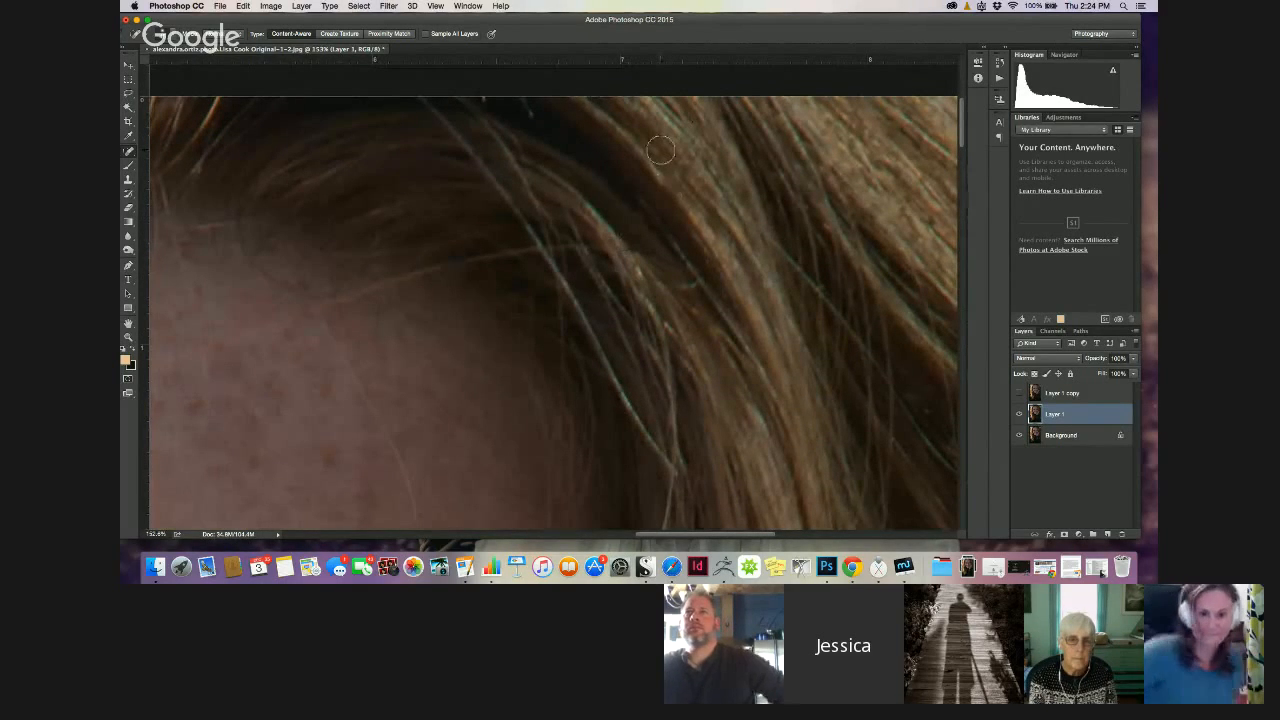
pyautogui.scroll(-3, 660, 150)
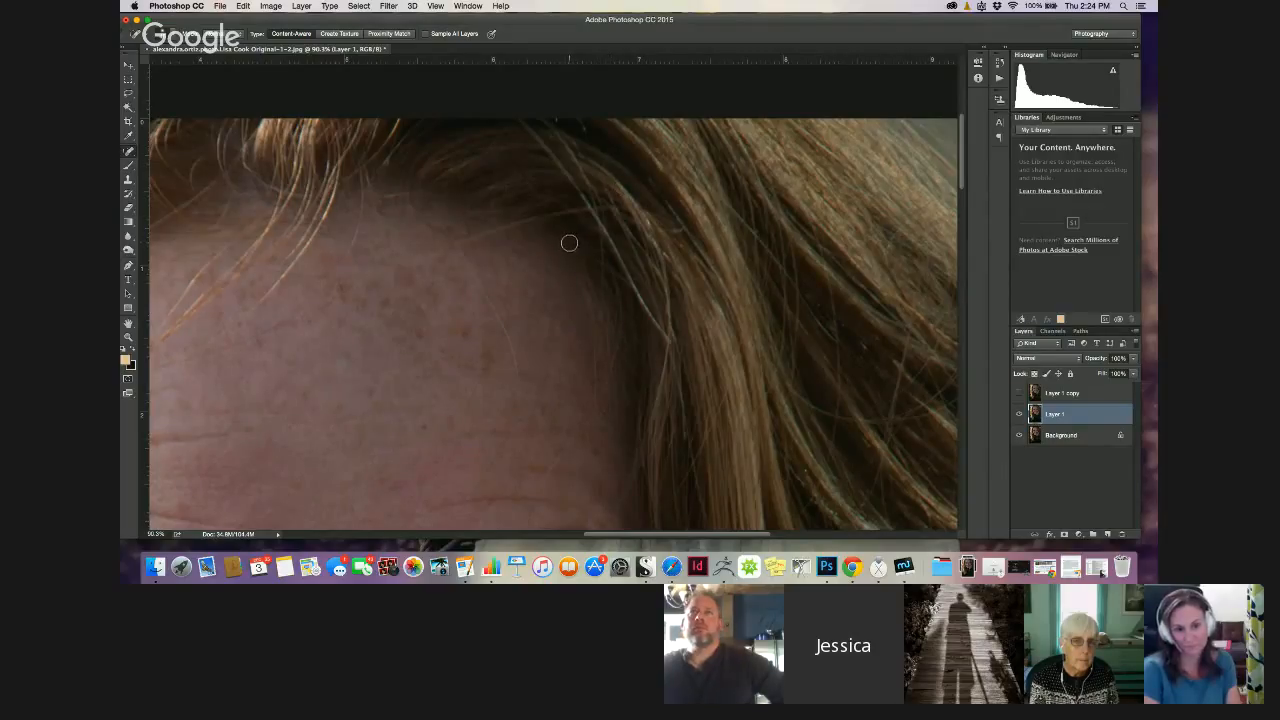
pyautogui.moveTo(569, 240)
pyautogui.mouseDown()
pyautogui.moveTo(662, 186)
pyautogui.moveTo(697, 117)
pyautogui.mouseUp()
pyautogui.moveTo(658, 175); pyautogui.dragTo(686, 130)
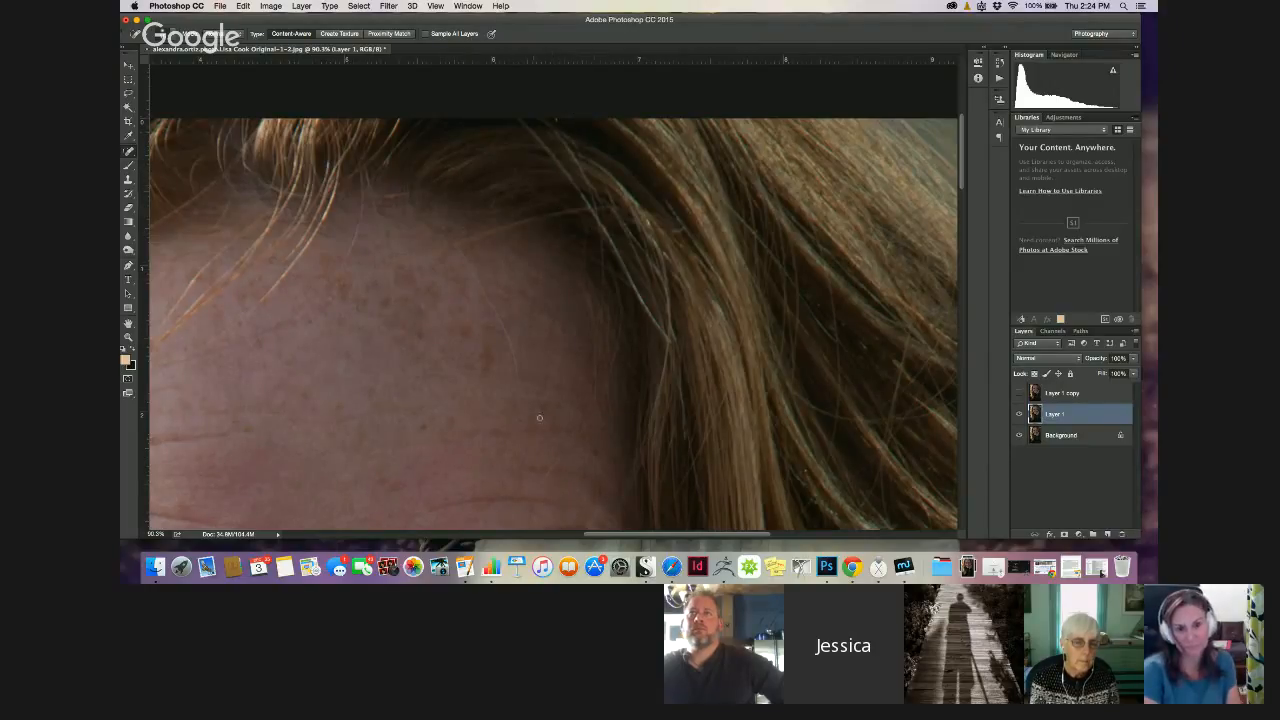
# Paint over the loose strands crossing the dark hair section beside the forehead with the Spot Healing Brush
pyautogui.moveTo(598, 535); pyautogui.dragTo(637, 535)
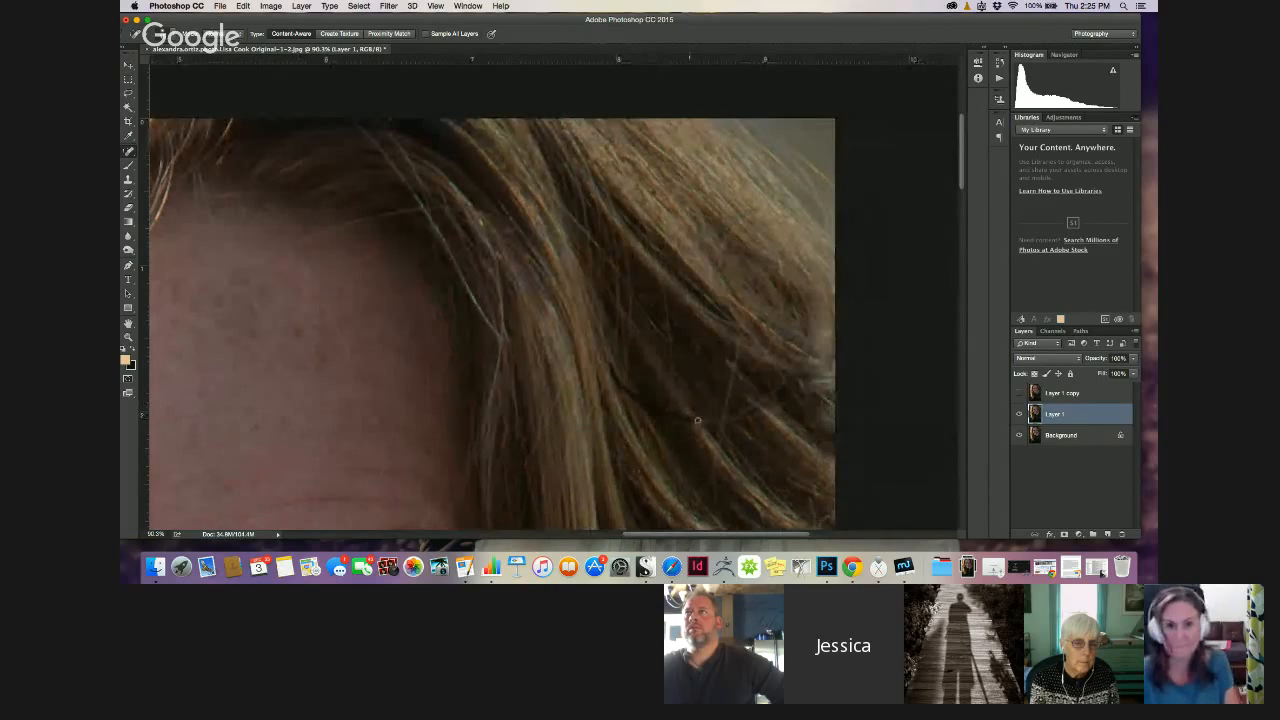
pyautogui.moveTo(697, 420)
pyautogui.mouseDown()
pyautogui.moveTo(772, 393)
pyautogui.moveTo(817, 310)
pyautogui.mouseUp()
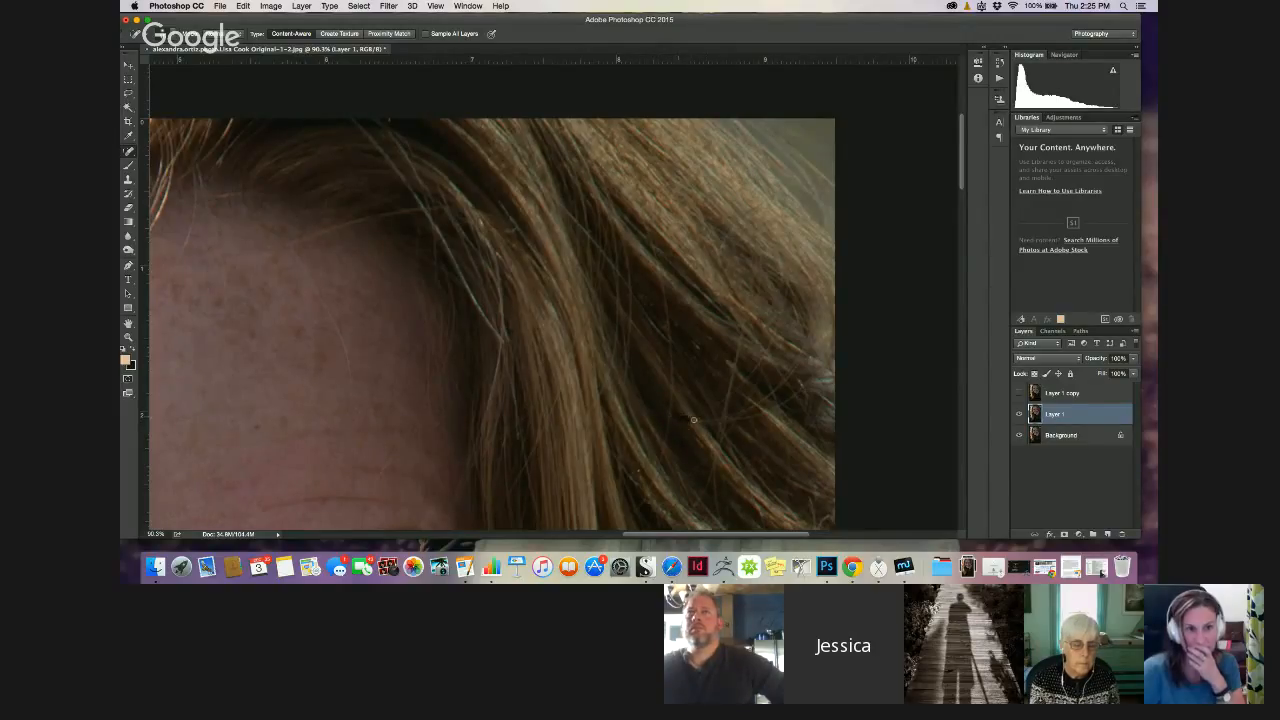
pyautogui.moveTo(699, 421); pyautogui.dragTo(700, 421)
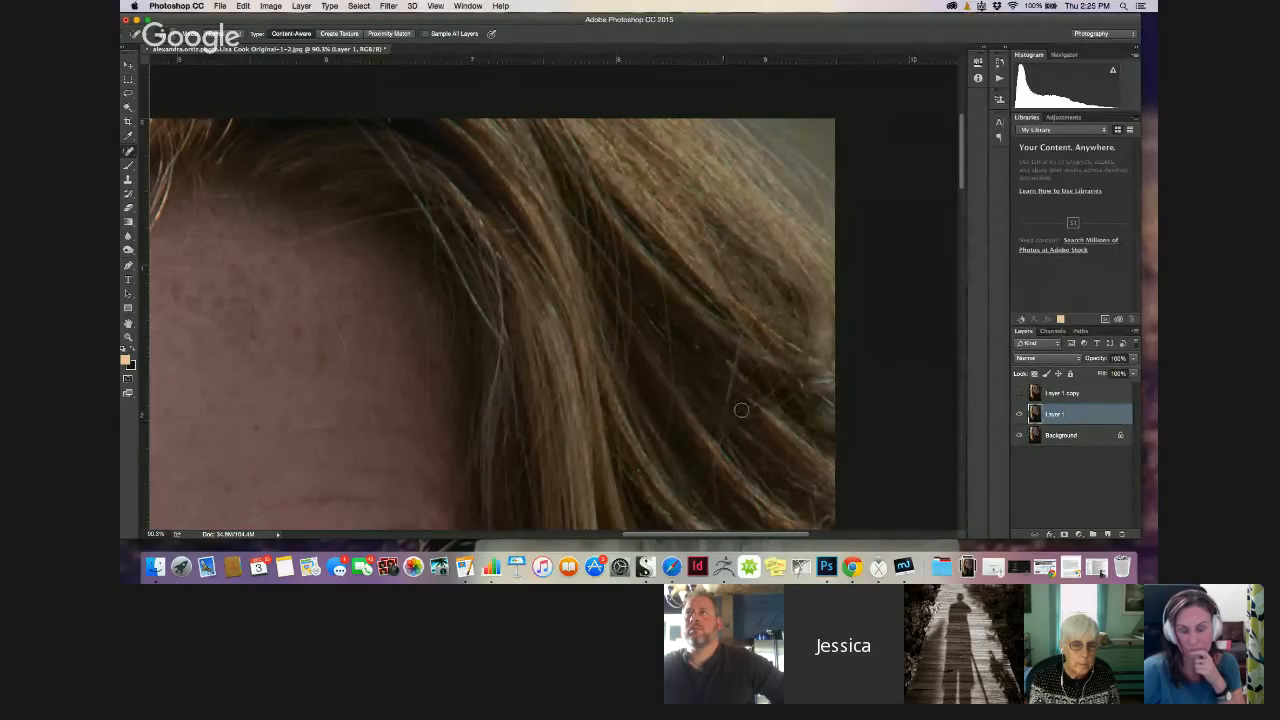
pyautogui.moveTo(729, 417)
pyautogui.mouseDown()
pyautogui.moveTo(705, 423)
pyautogui.moveTo(775, 388)
pyautogui.mouseUp()
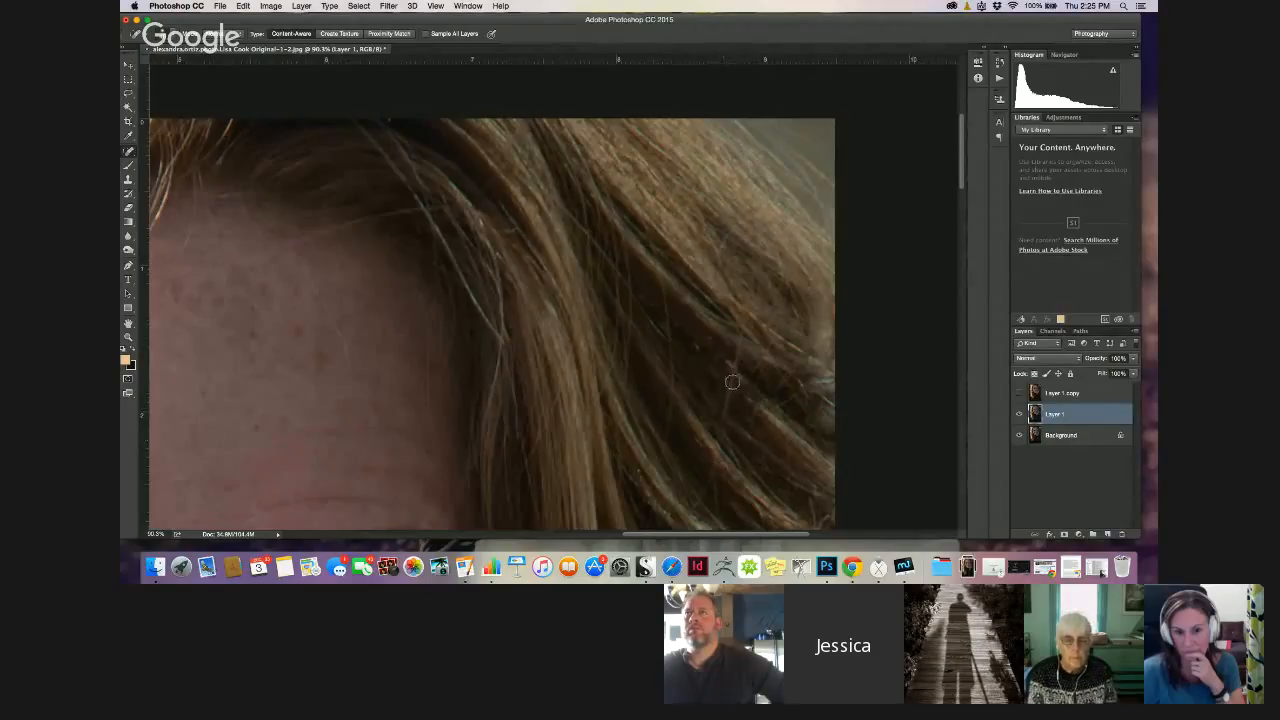
pyautogui.moveTo(752, 278); pyautogui.dragTo(718, 456)
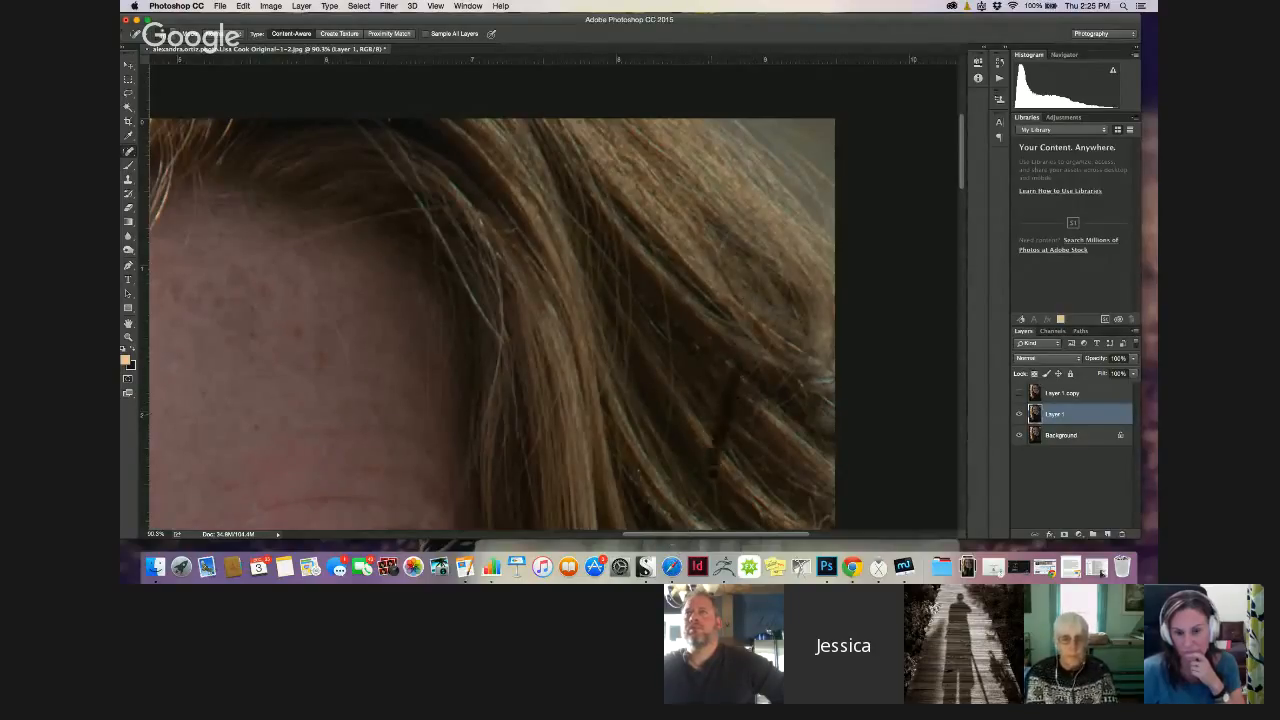
pyautogui.moveTo(720, 432)
pyautogui.mouseDown()
pyautogui.moveTo(712, 489)
pyautogui.moveTo(727, 422)
pyautogui.moveTo(712, 469)
pyautogui.moveTo(709, 430)
pyautogui.mouseUp()
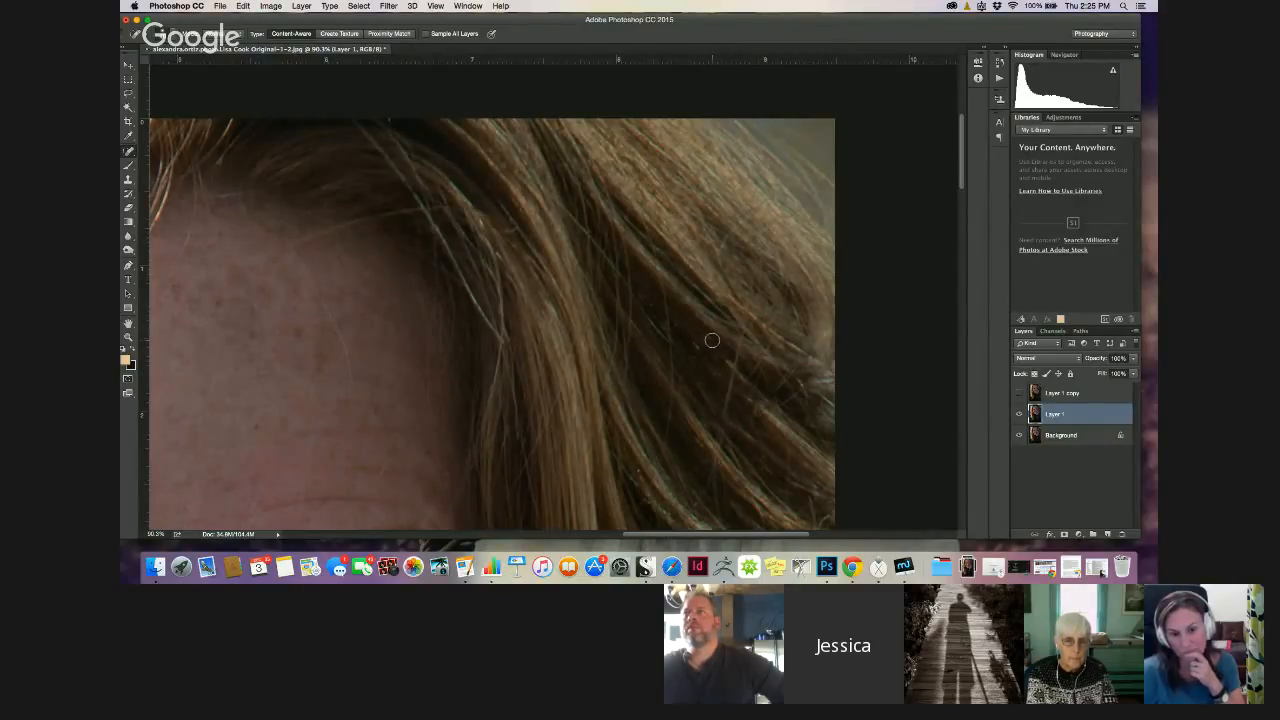
# Dab over stray strands in the dark hair section beside the face with the Healing Brush
pyautogui.click(127, 155)
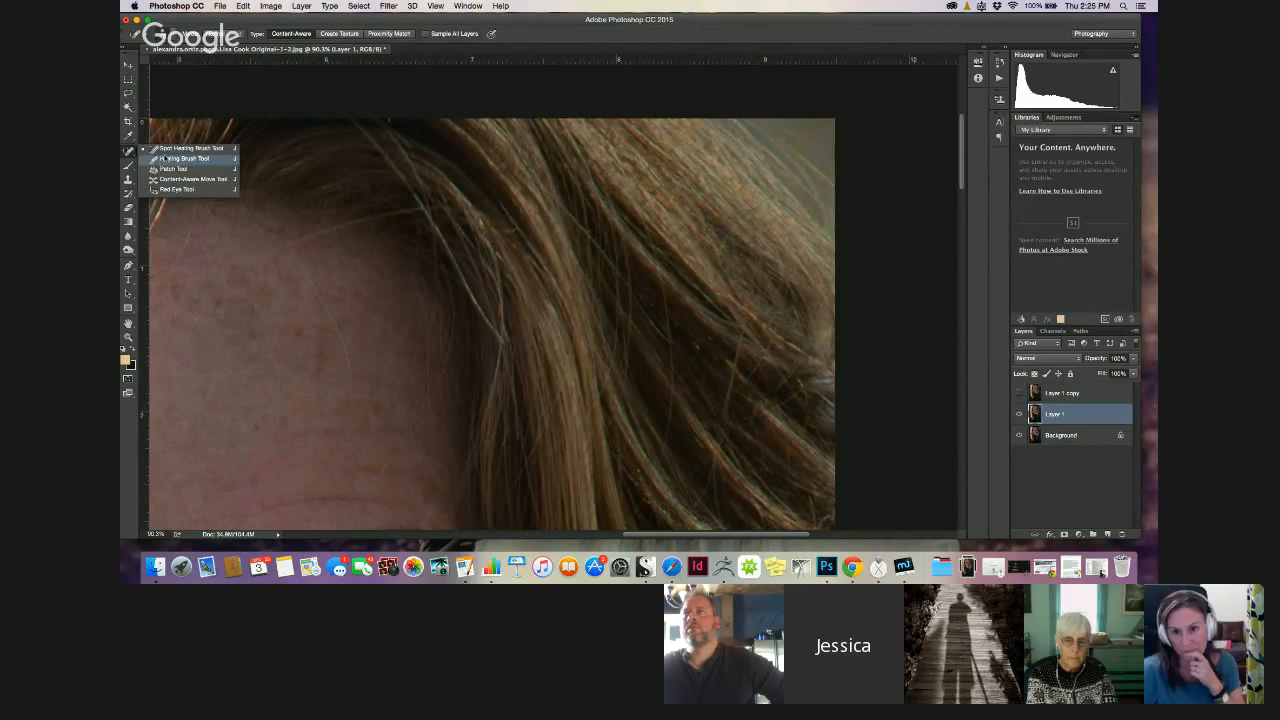
pyautogui.click(185, 161)
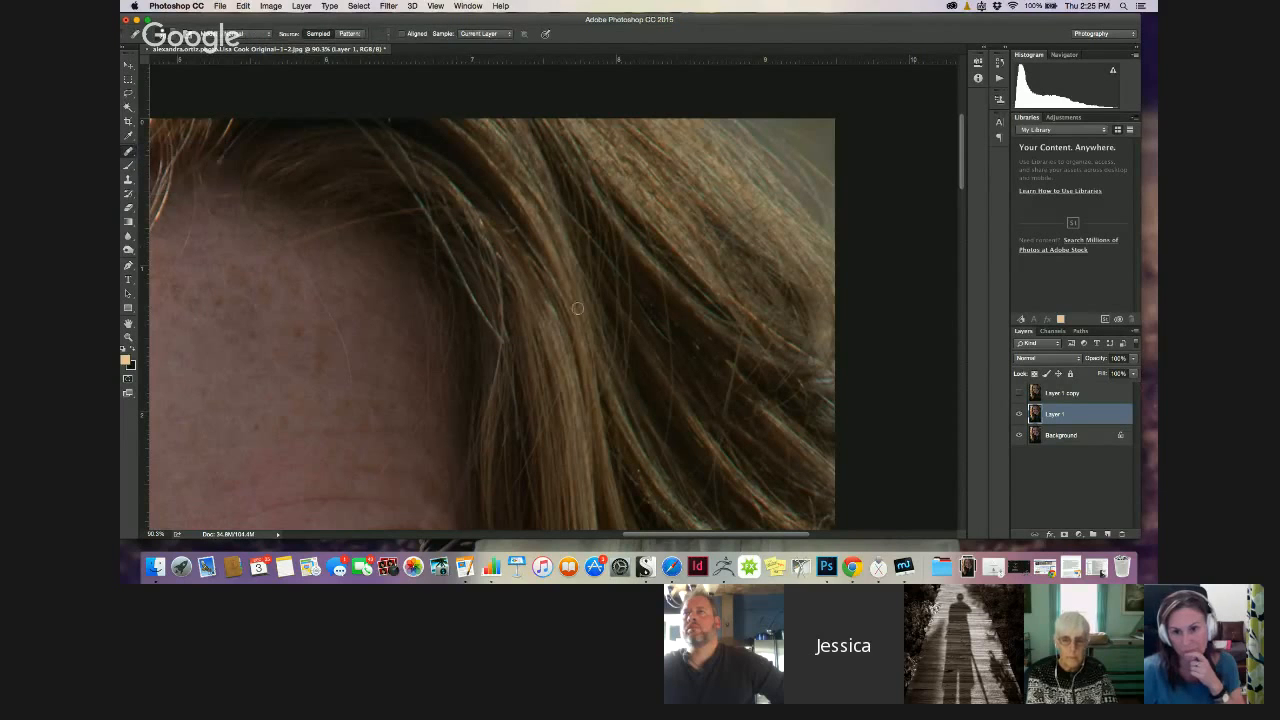
pyautogui.click(728, 413)
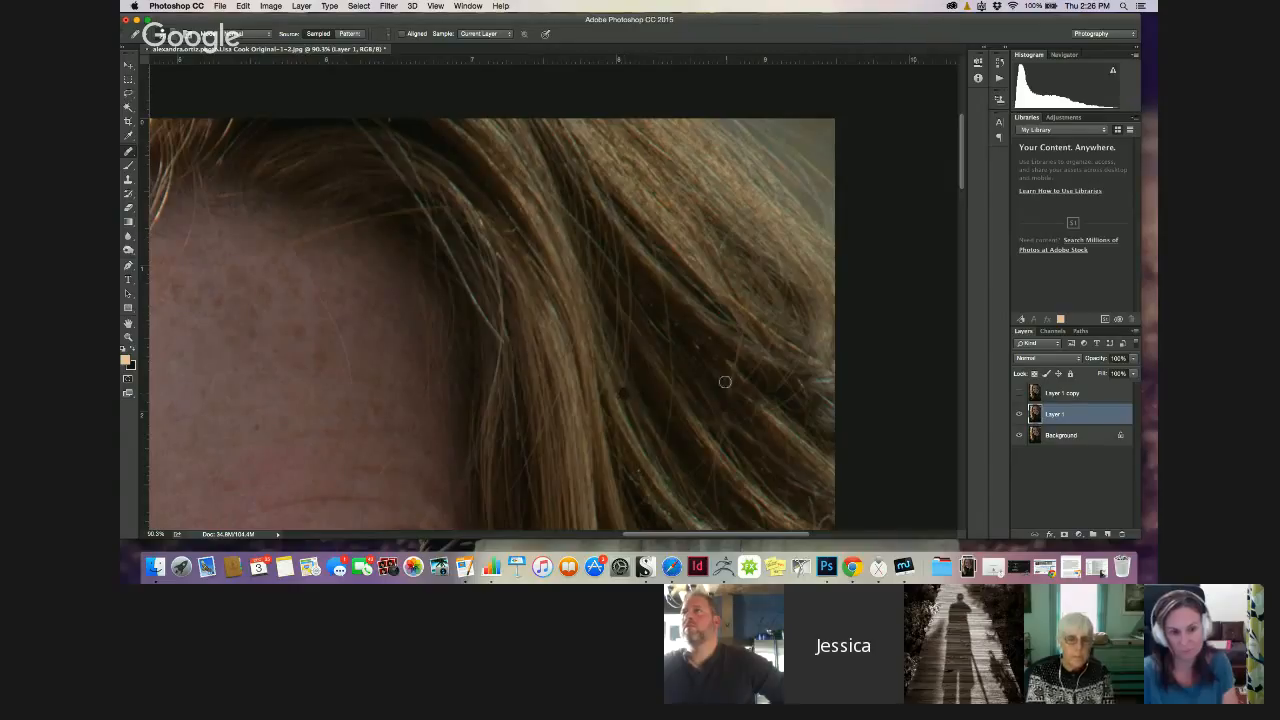
pyautogui.click(748, 273)
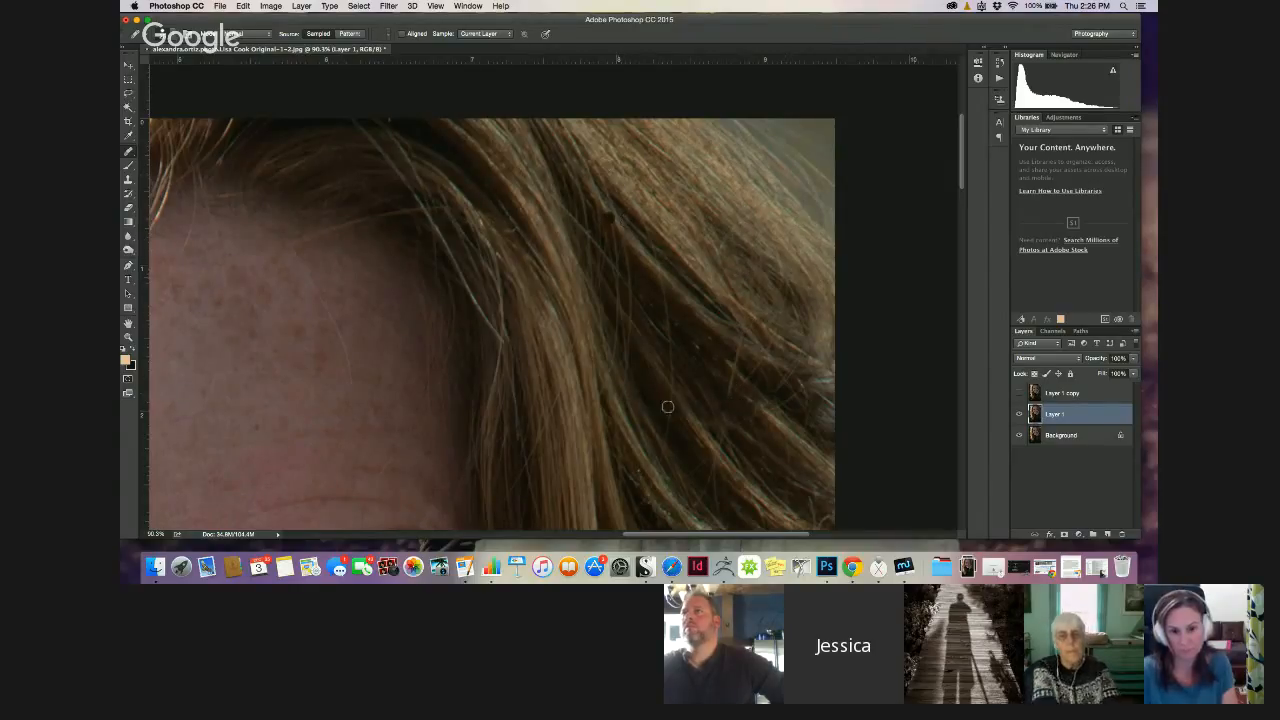
pyautogui.click(617, 226)
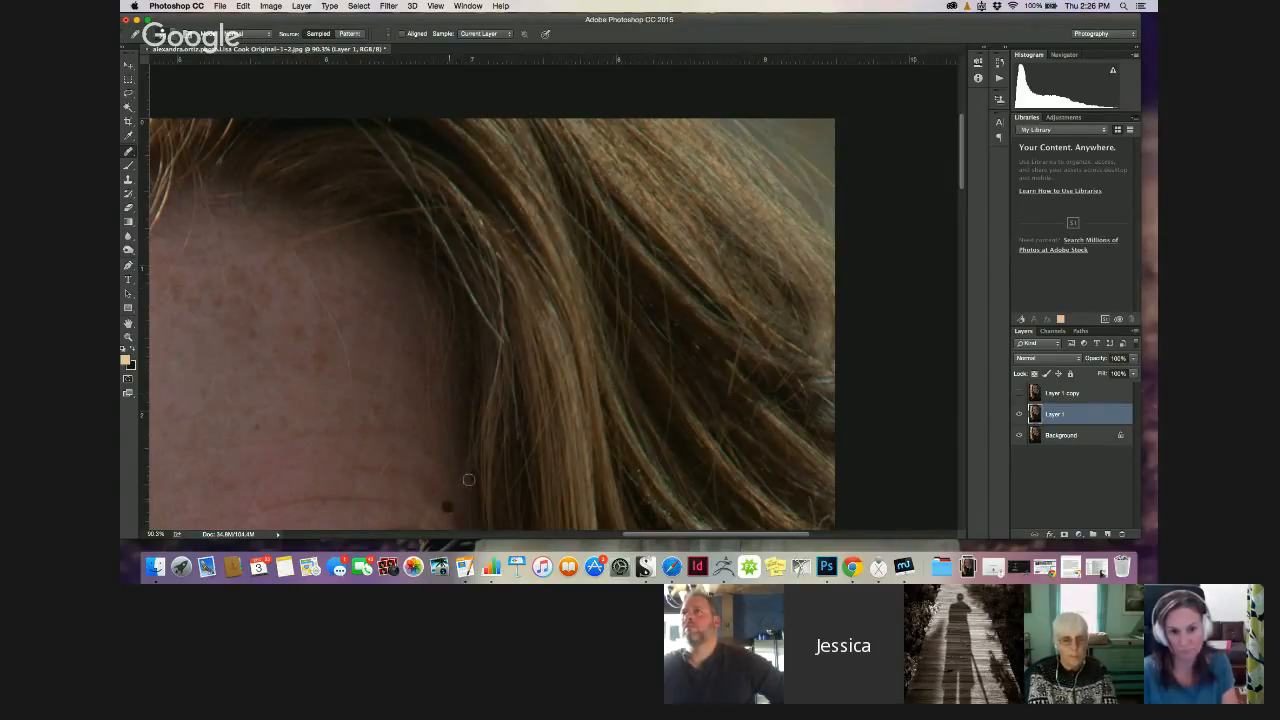
pyautogui.click(544, 367)
pyautogui.click(610, 376)
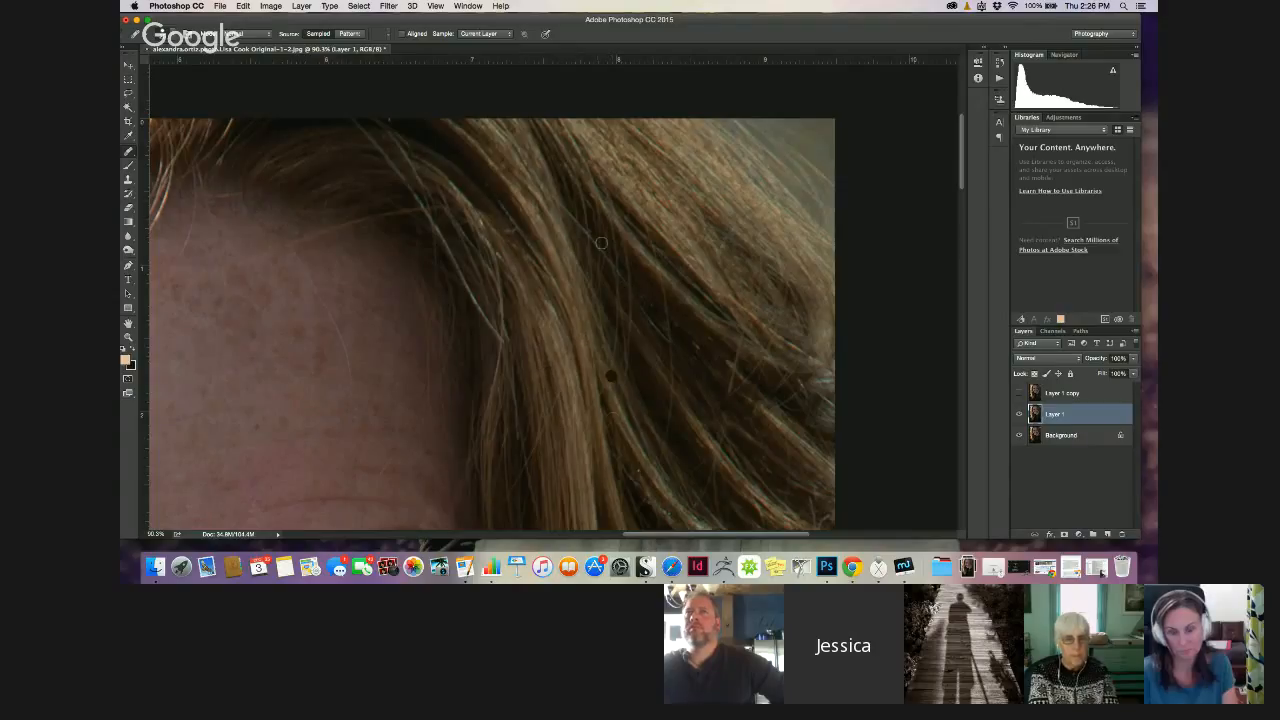
# Paint over the thin vertical strand in the dark hair section using the Spot Healing Brush
pyautogui.click(126, 152)
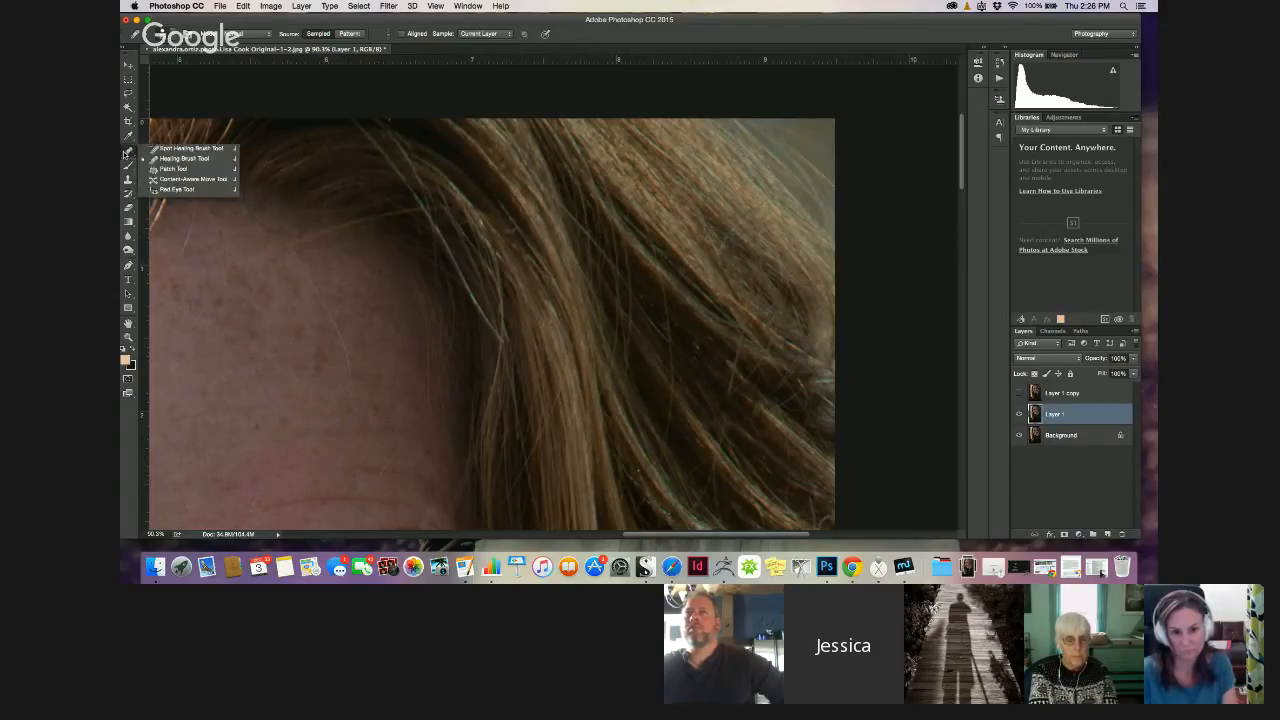
pyautogui.click(157, 149)
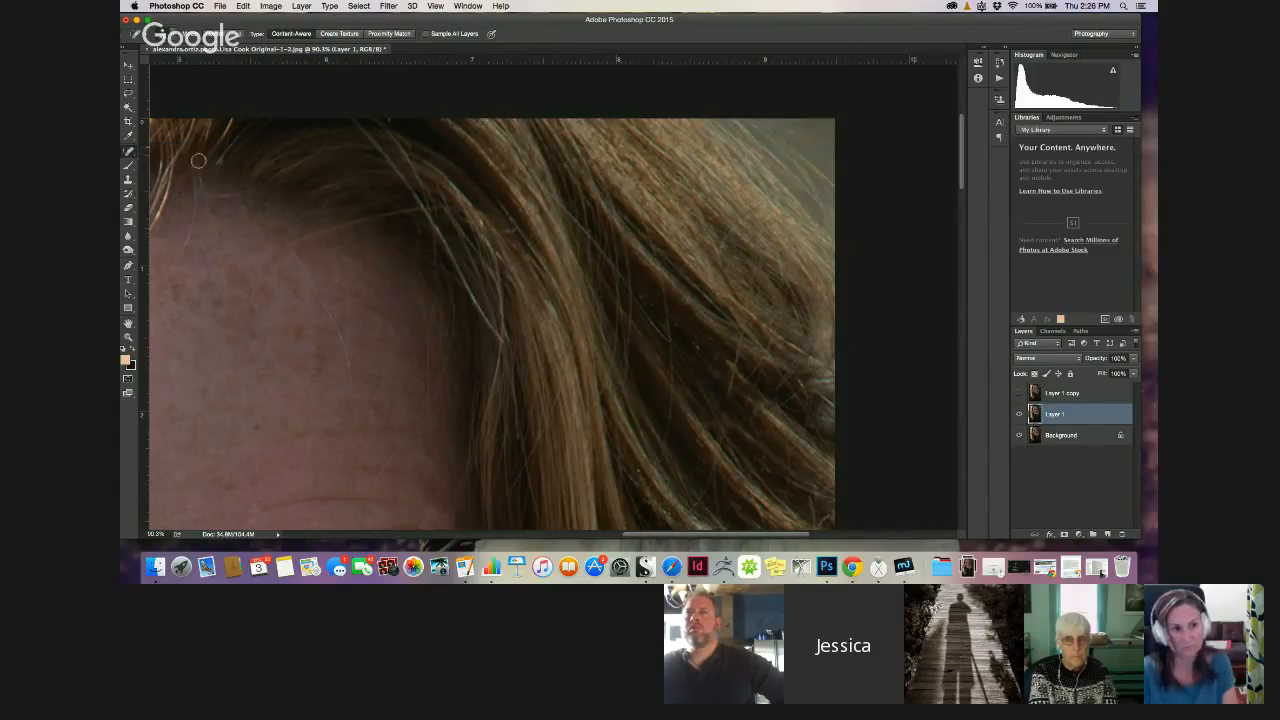
pyautogui.moveTo(613, 354)
pyautogui.mouseDown()
pyautogui.moveTo(611, 255)
pyautogui.moveTo(612, 339)
pyautogui.mouseUp()
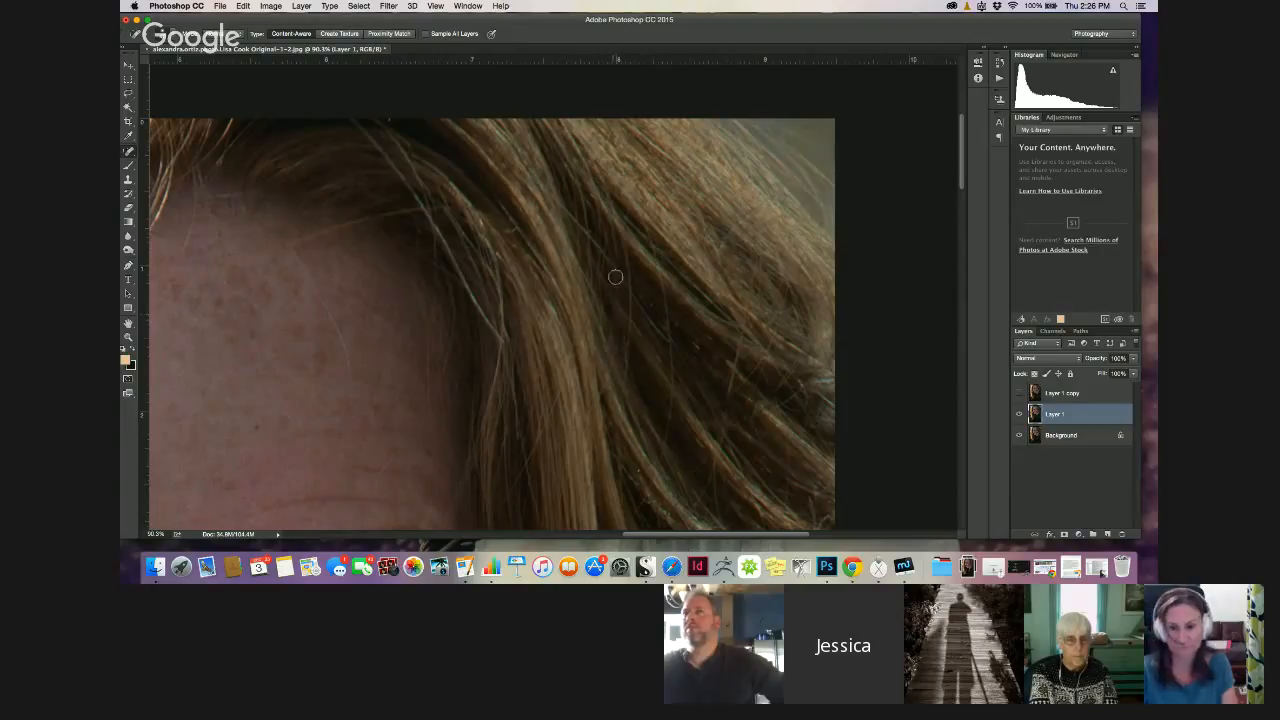
pyautogui.moveTo(615, 276); pyautogui.dragTo(611, 352)
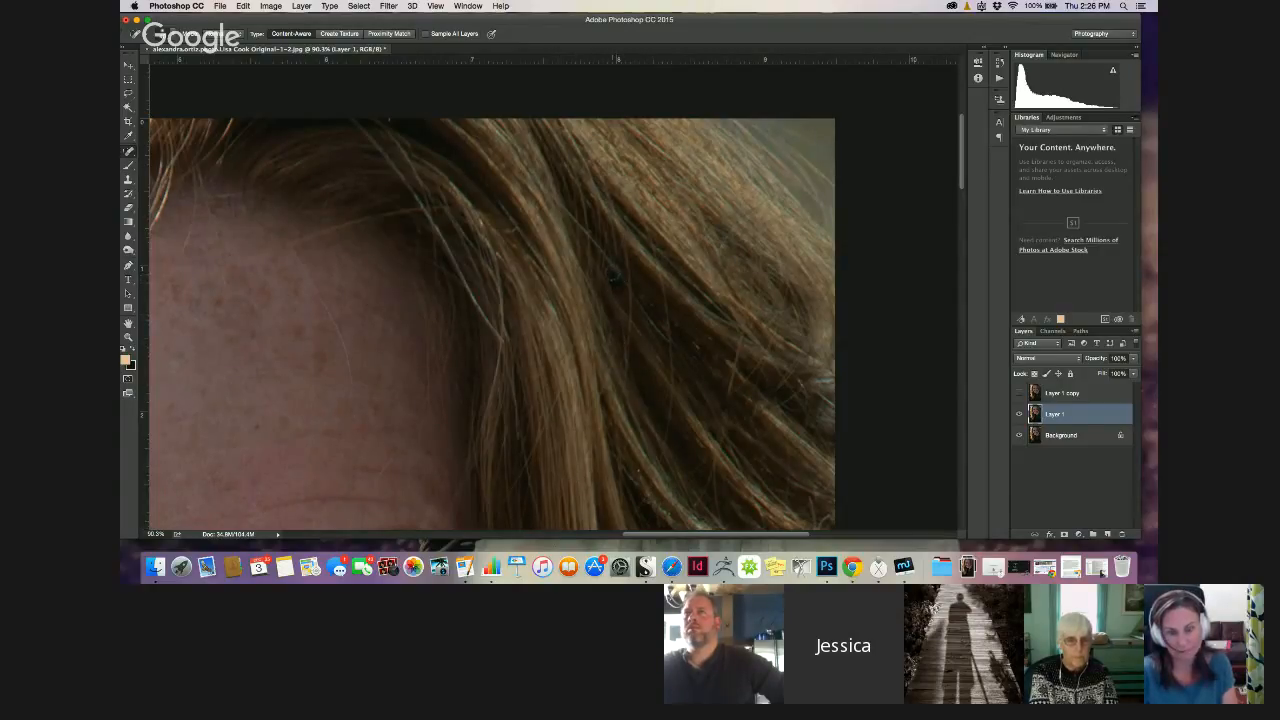
pyautogui.click(613, 277)
# Paint over the stray hairs along the forehead's edge above the raised eyebrow with the Spot Healing Brush
pyautogui.scroll(-4, 564, 421)
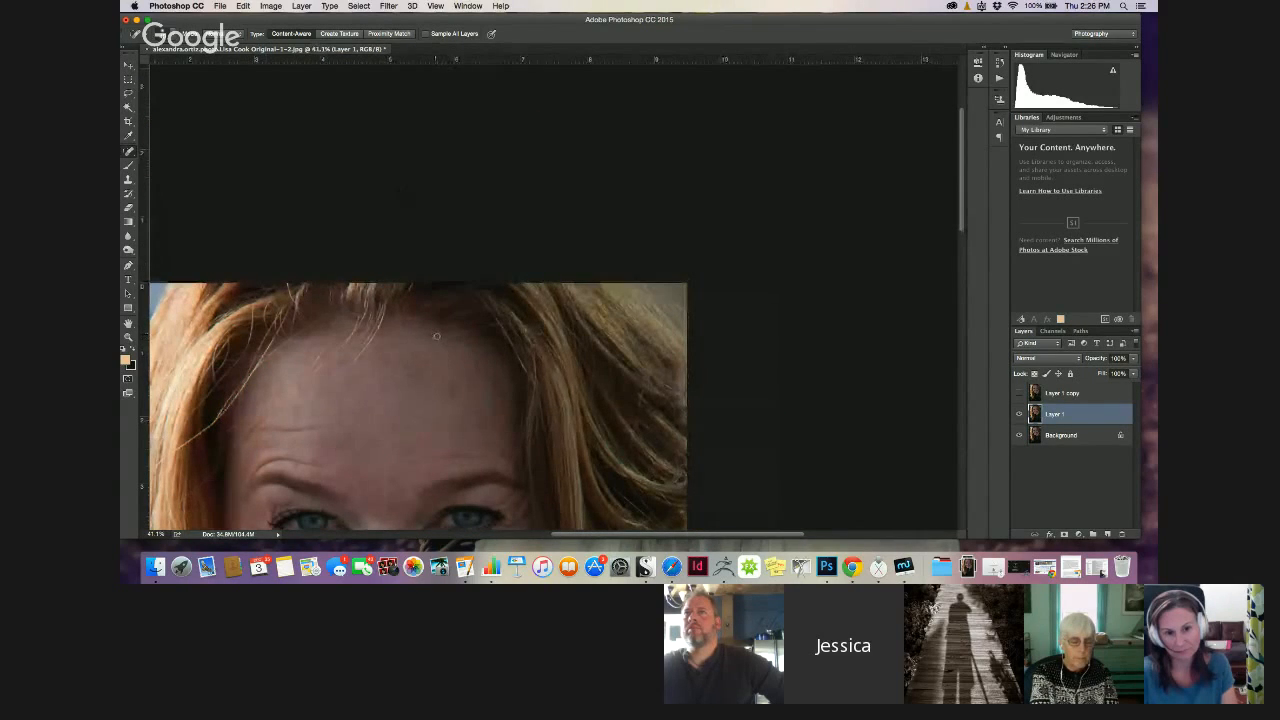
pyautogui.moveTo(436, 336); pyautogui.dragTo(468, 402)
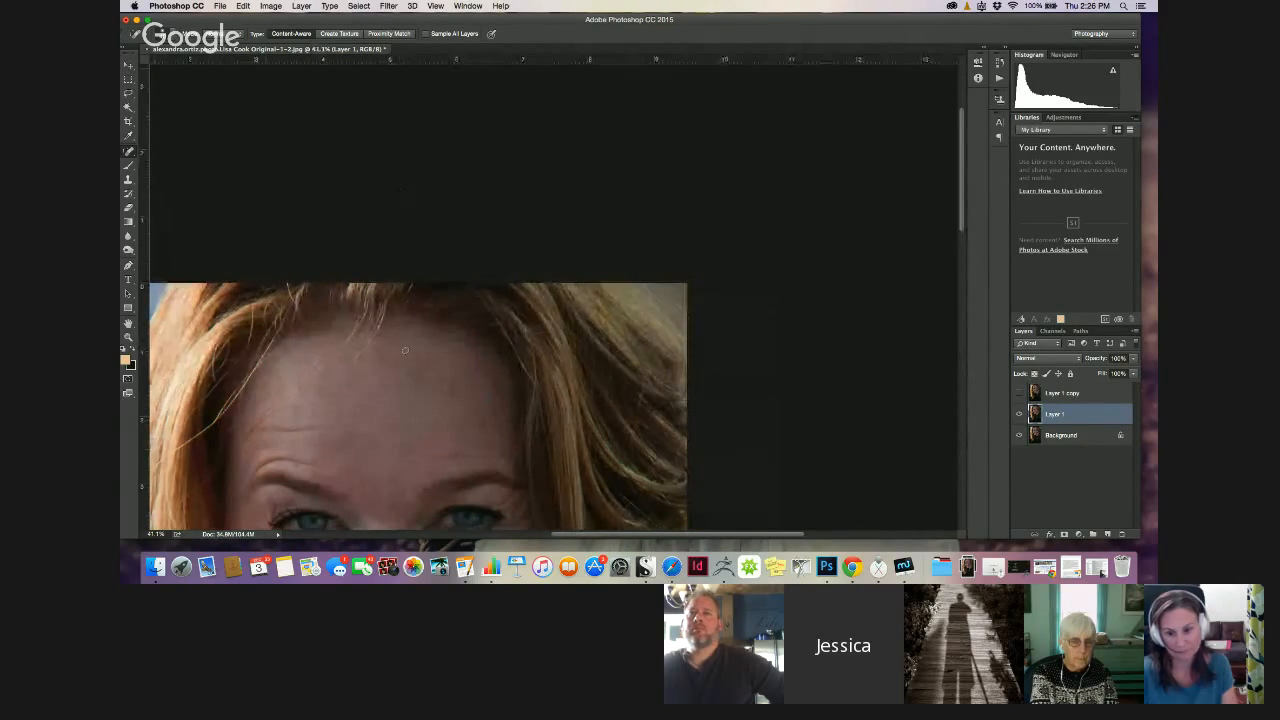
pyautogui.moveTo(405, 350); pyautogui.dragTo(457, 335)
pyautogui.rightClick(464, 331)
pyautogui.click(257, 318)
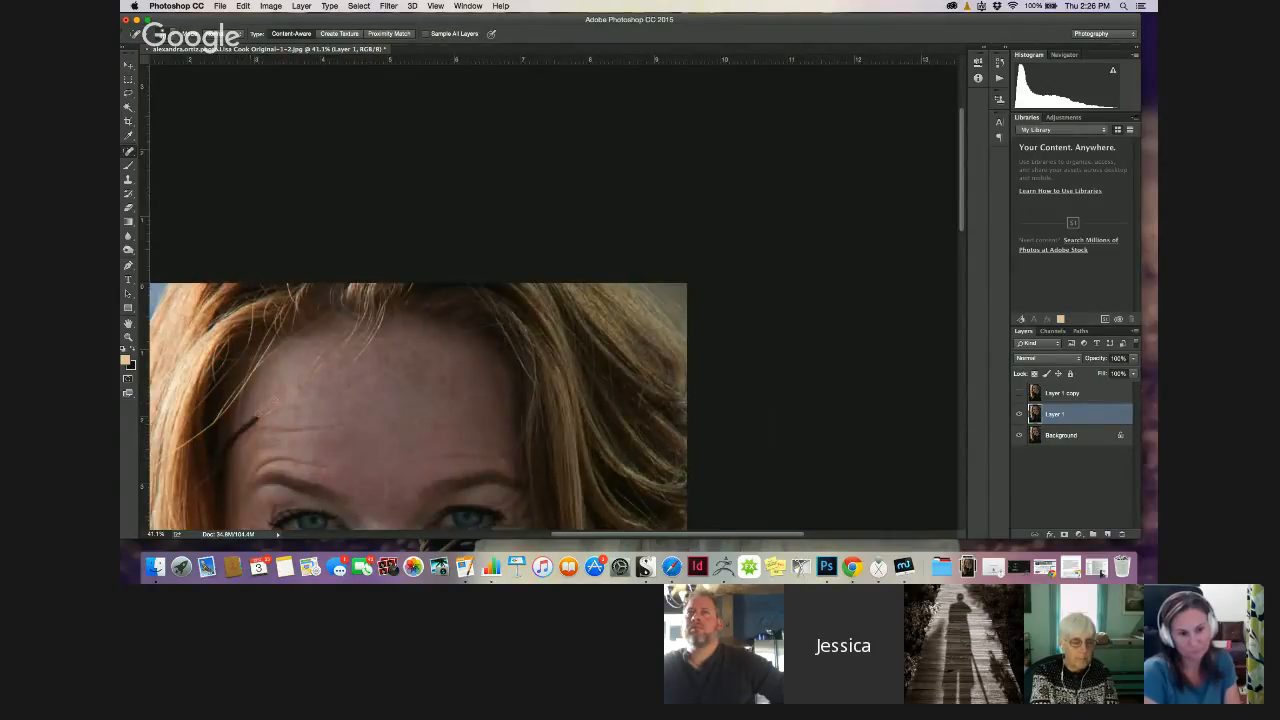
pyautogui.moveTo(249, 423); pyautogui.dragTo(281, 393)
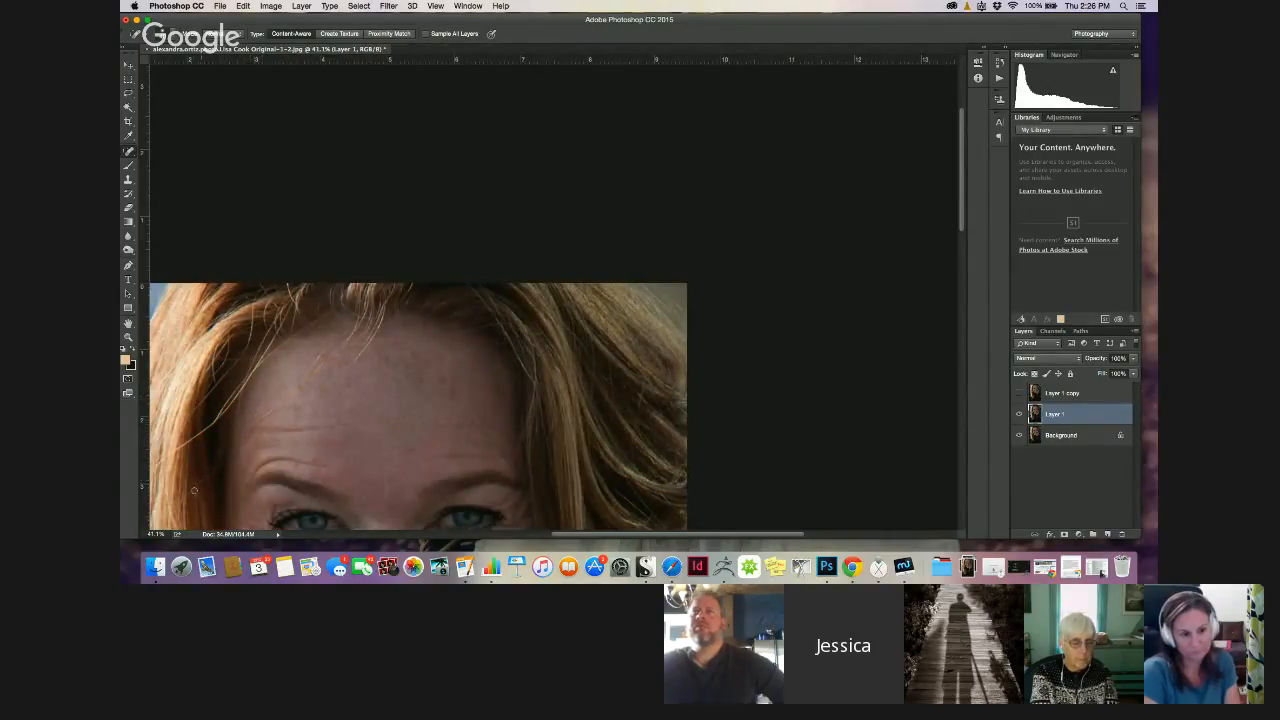
pyautogui.moveTo(232, 450); pyautogui.dragTo(289, 393)
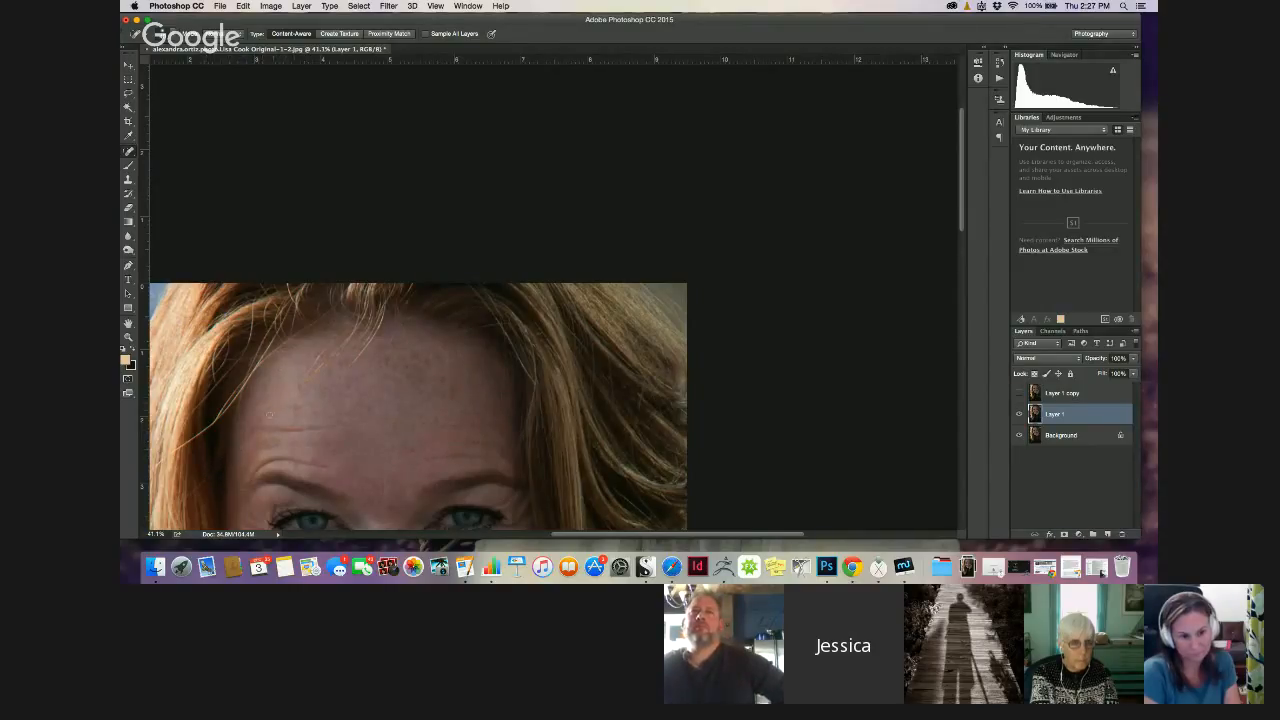
pyautogui.moveTo(241, 446); pyautogui.dragTo(312, 376)
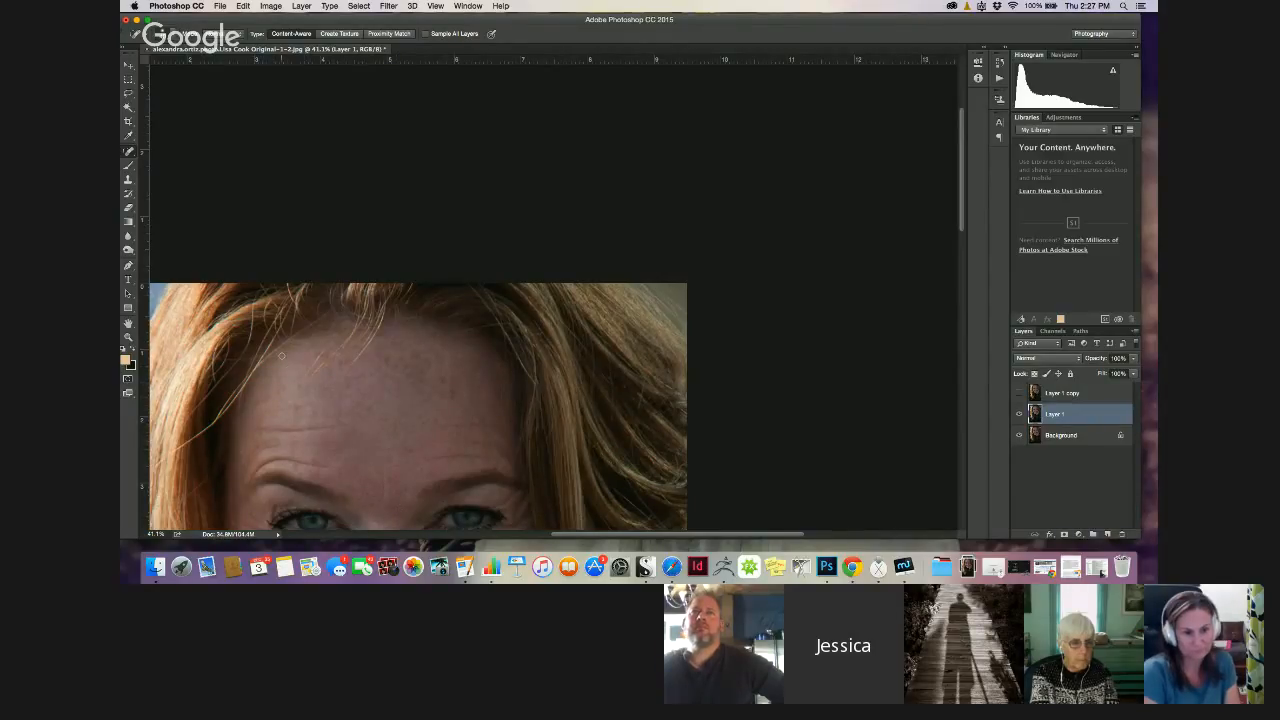
# Dab sampled forehead skin over the freckles in the middle of the forehead with an enlarged Healing Brush
pyautogui.scroll(3, 281, 355)
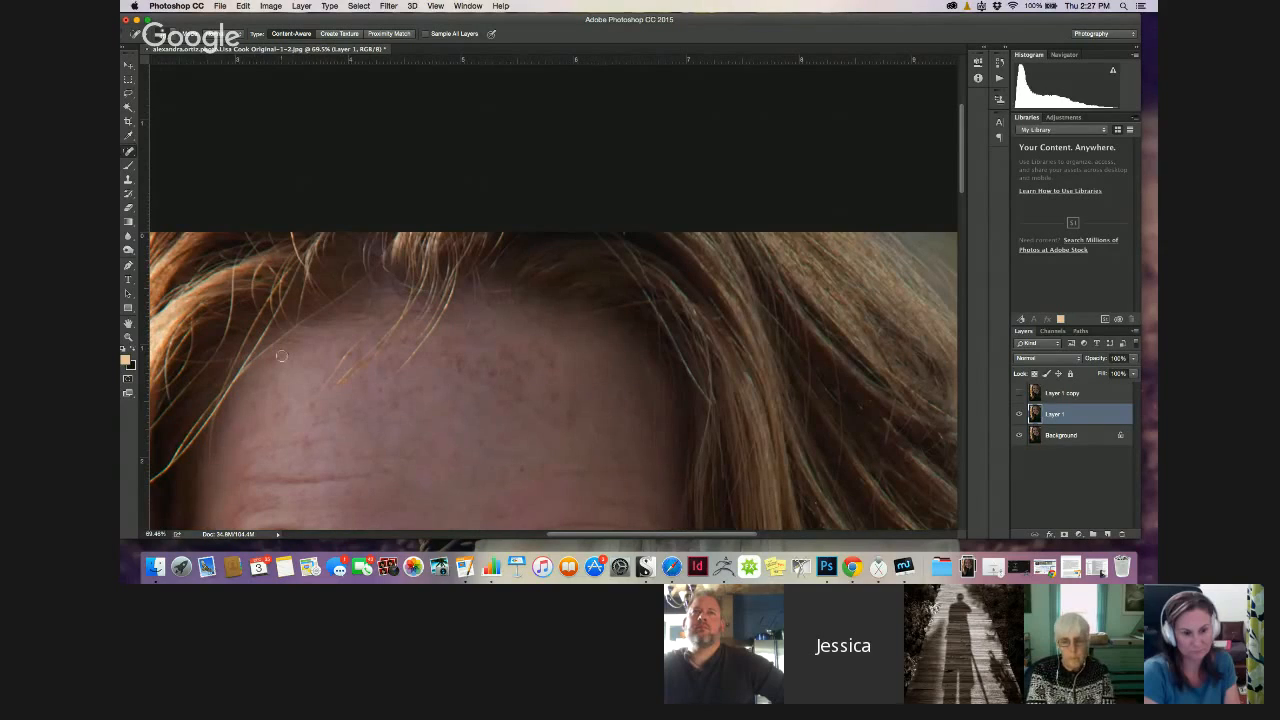
pyautogui.moveTo(962, 174); pyautogui.dragTo(962, 192)
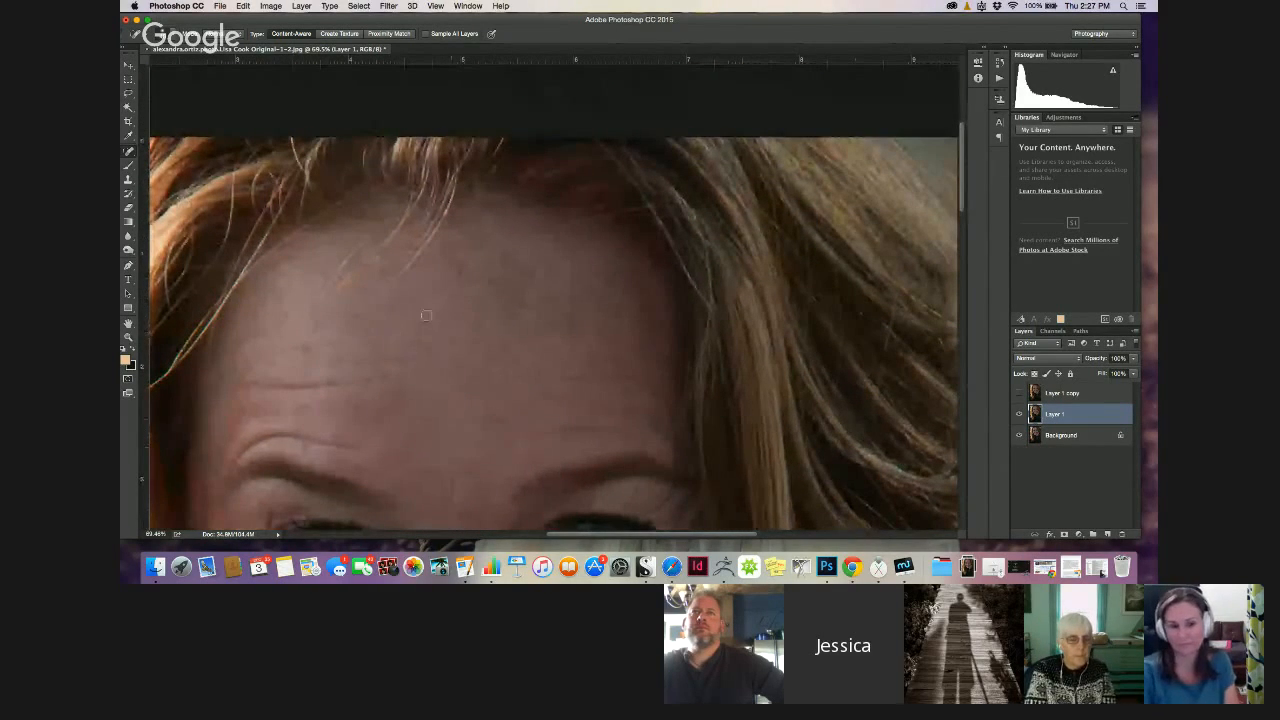
pyautogui.click(128, 151)
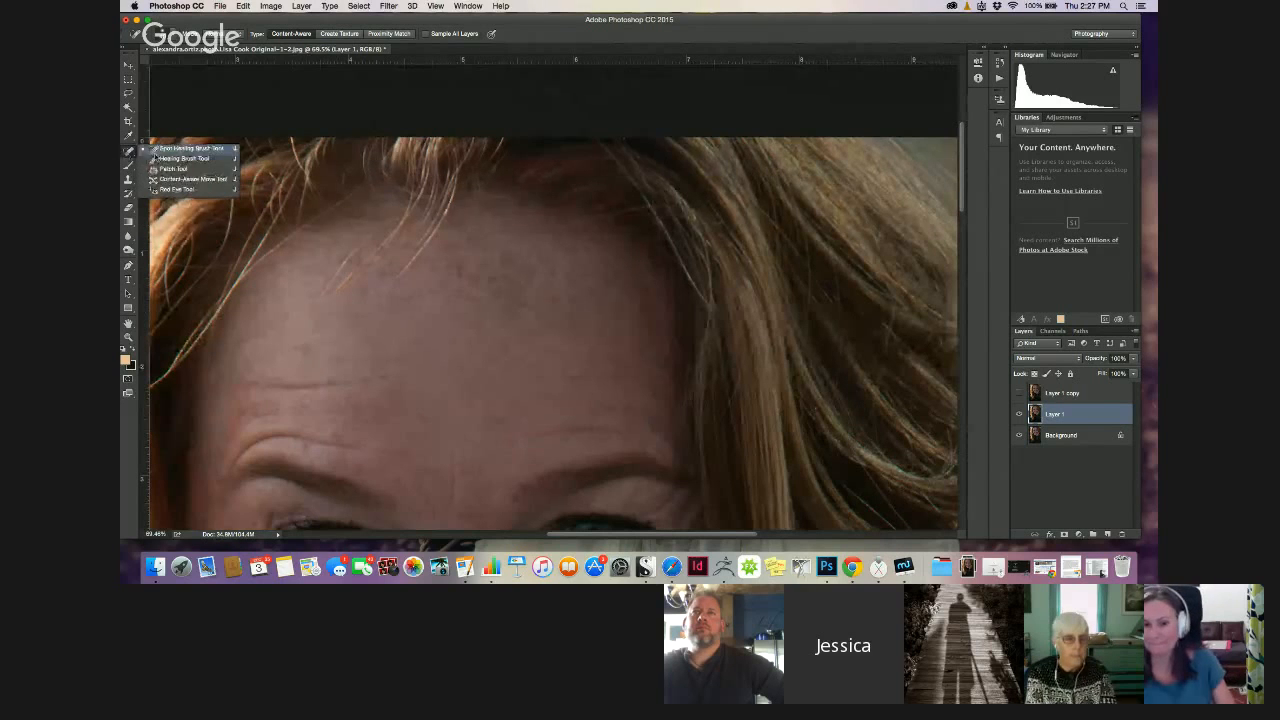
pyautogui.click(172, 158)
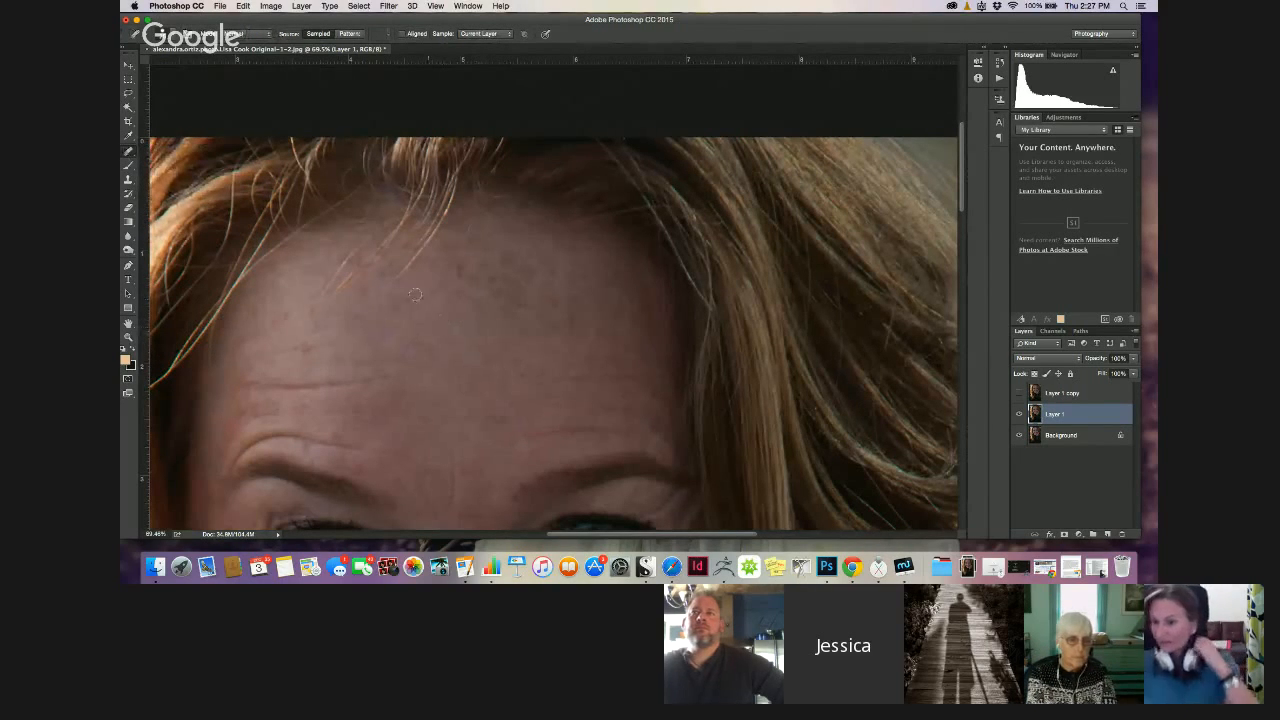
pyautogui.keyDown('alt'); pyautogui.click(470, 327); pyautogui.keyUp('alt')
pyautogui.press(']')
pyautogui.press(']')
pyautogui.press(']')
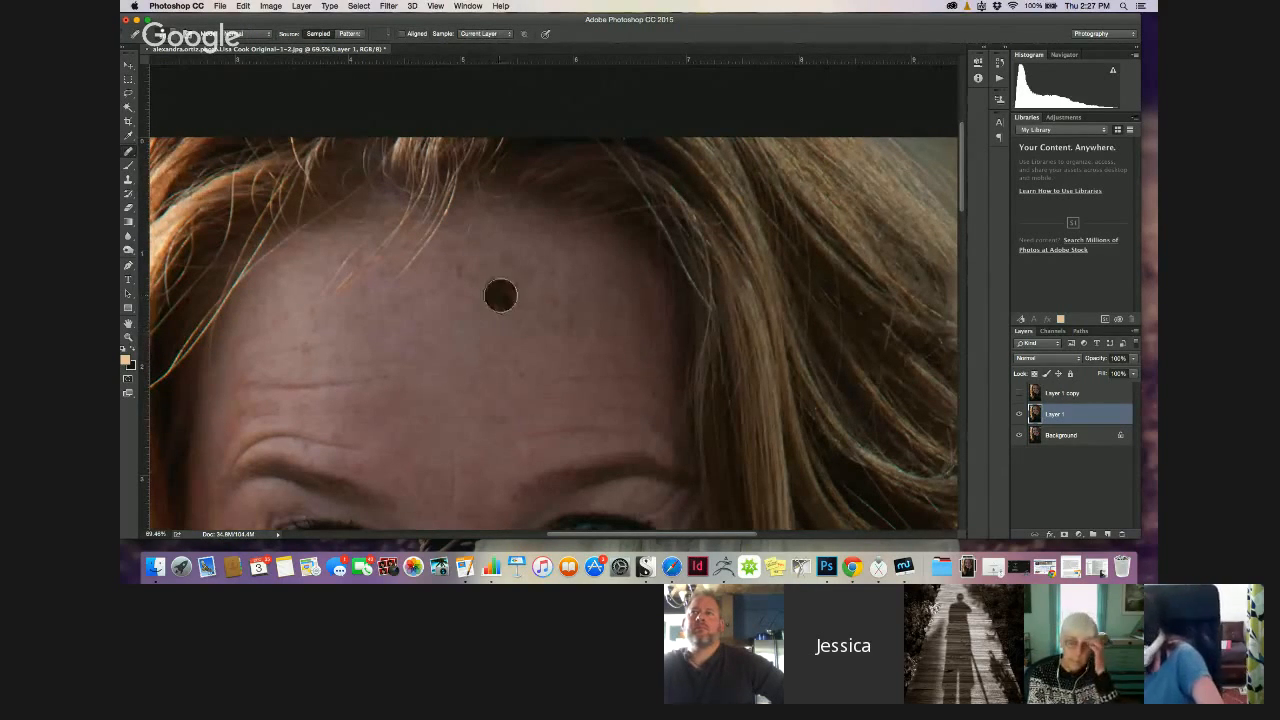
pyautogui.click(504, 324)
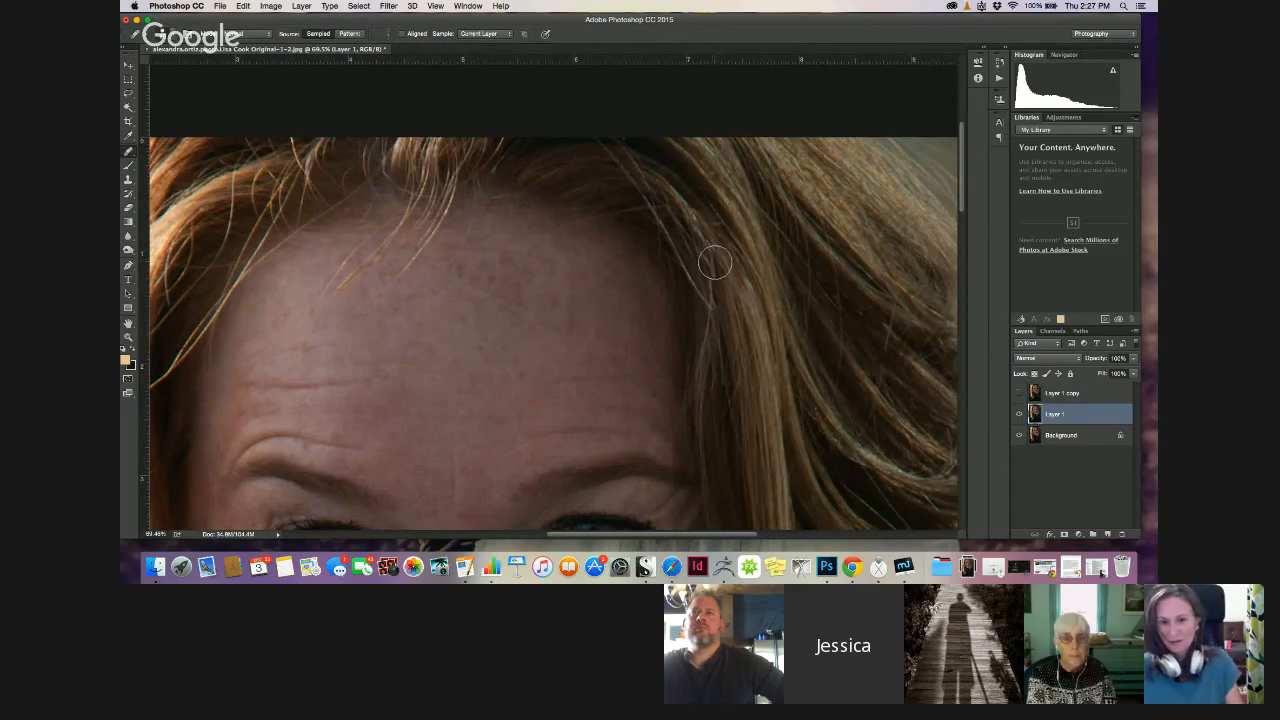
# Try painting hair texture sampled beside the face onto the forehead above the eyebrow, and undo the stroke
pyautogui.click(631, 295)
pyautogui.click(390, 419)
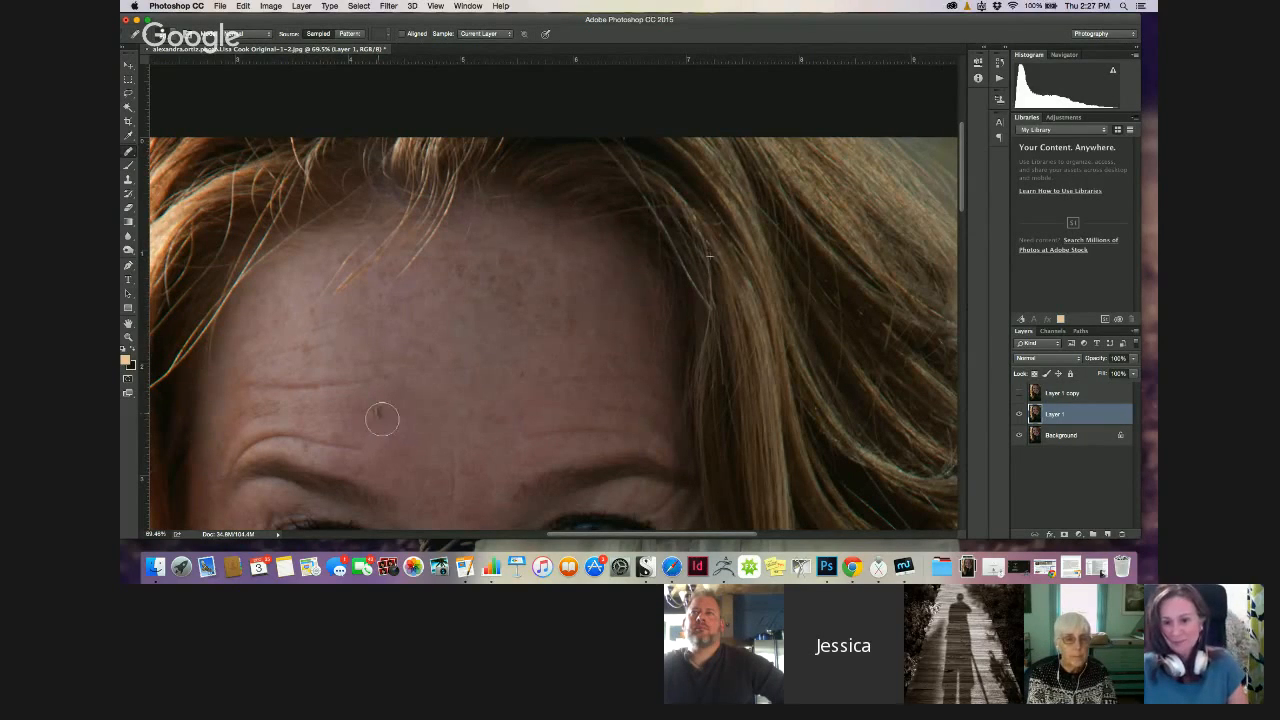
pyautogui.moveTo(380, 417)
pyautogui.mouseDown()
pyautogui.moveTo(290, 417)
pyautogui.moveTo(301, 391)
pyautogui.moveTo(354, 406)
pyautogui.moveTo(364, 393)
pyautogui.moveTo(311, 368)
pyautogui.mouseUp()
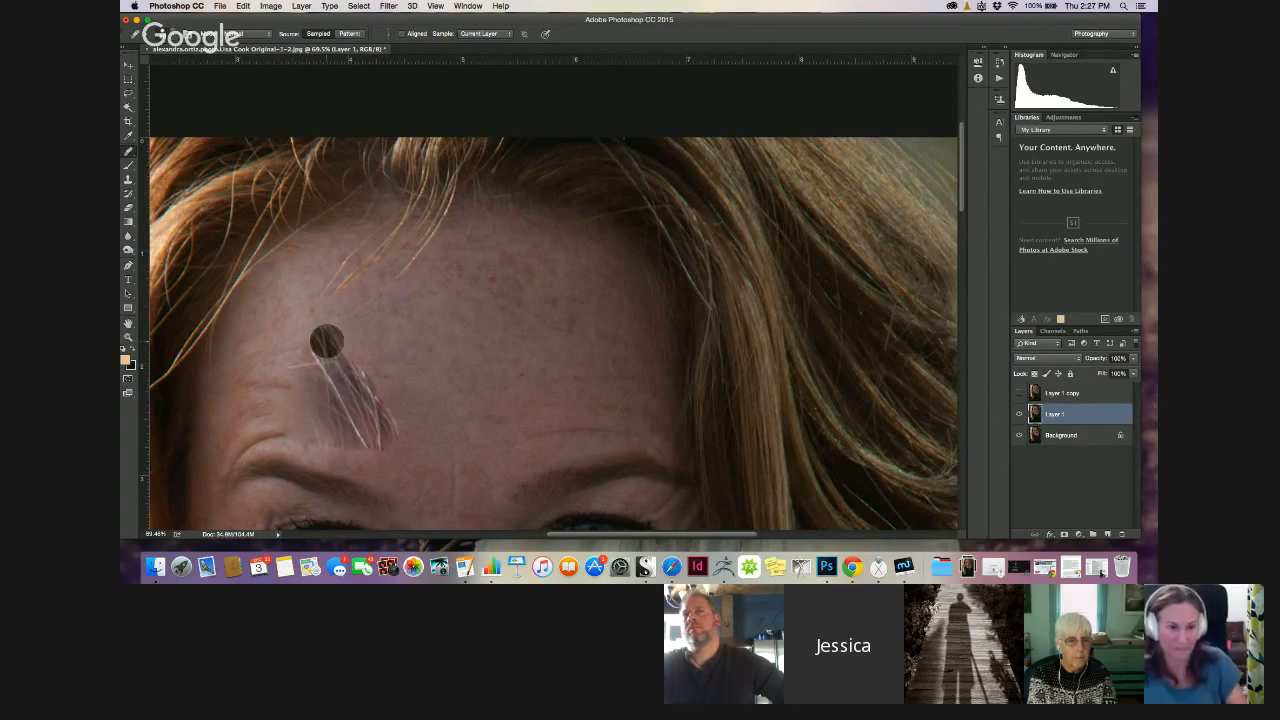
pyautogui.press('super+z')
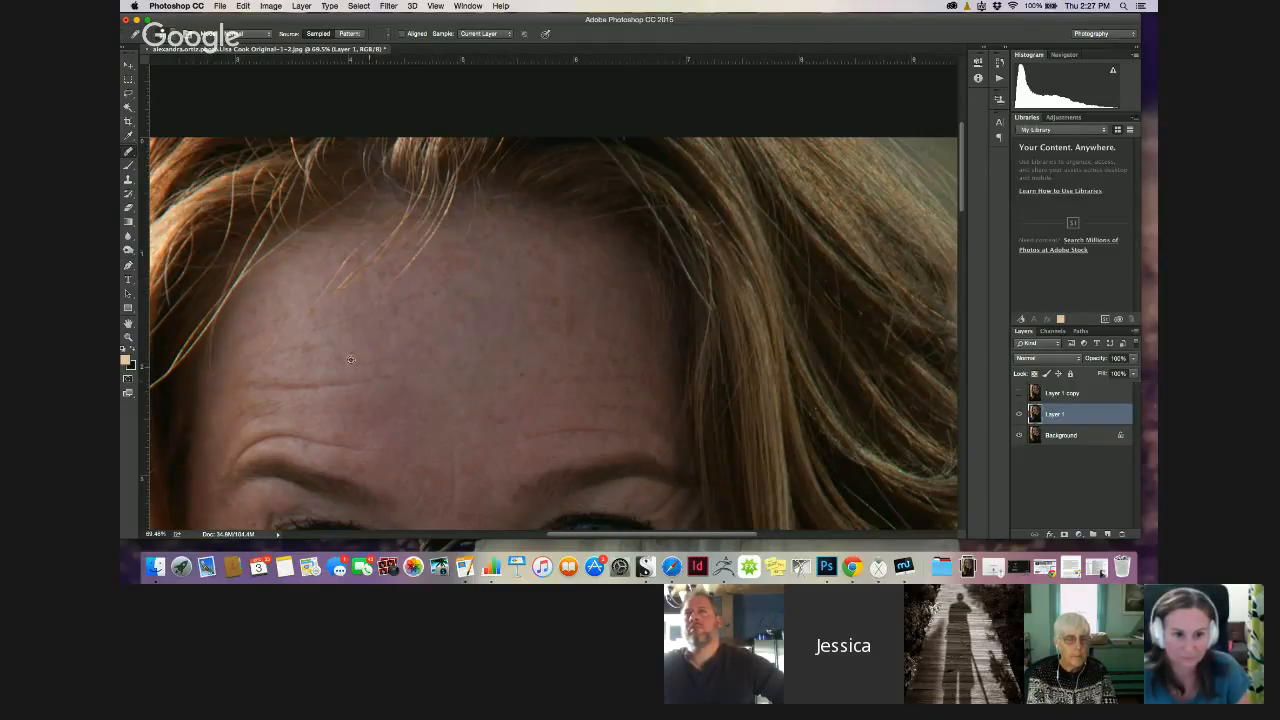
# Sample the forehead wrinkle above the raised eyebrow and paint it onto the middle of the forehead with the Healing Brush
pyautogui.keyDown('alt'); pyautogui.click(301, 386); pyautogui.keyUp('alt')
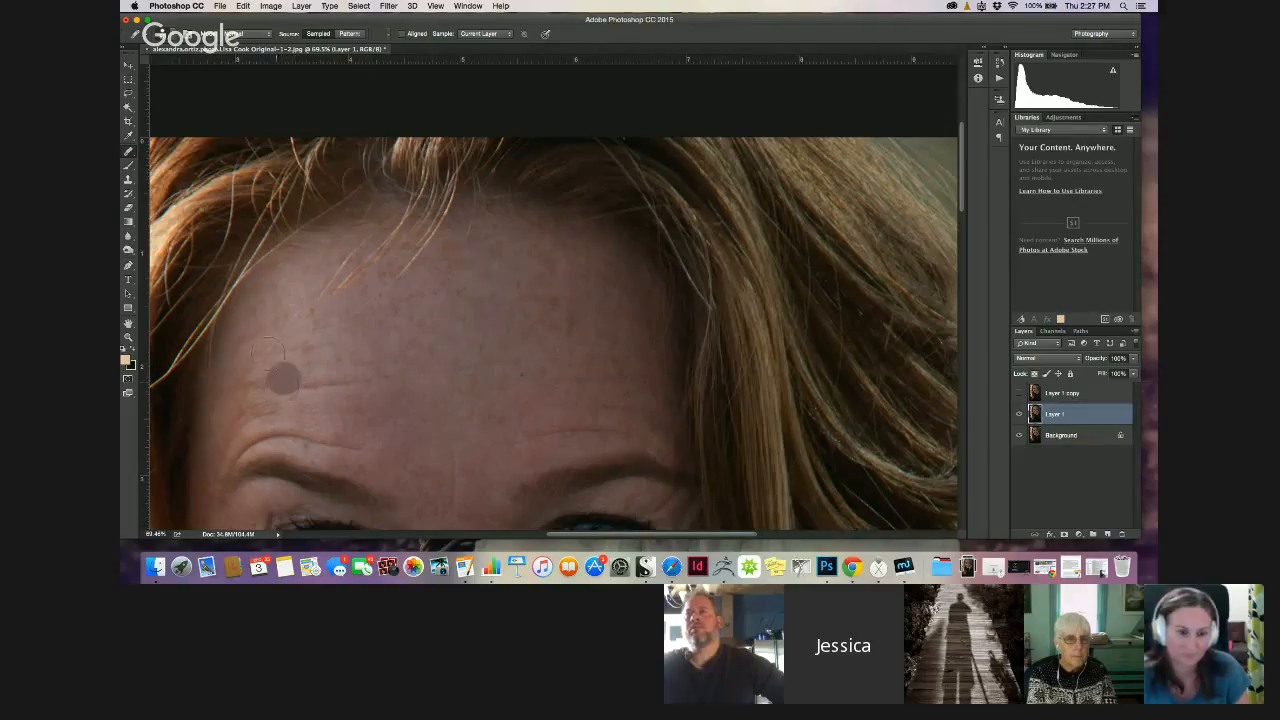
pyautogui.click(261, 351)
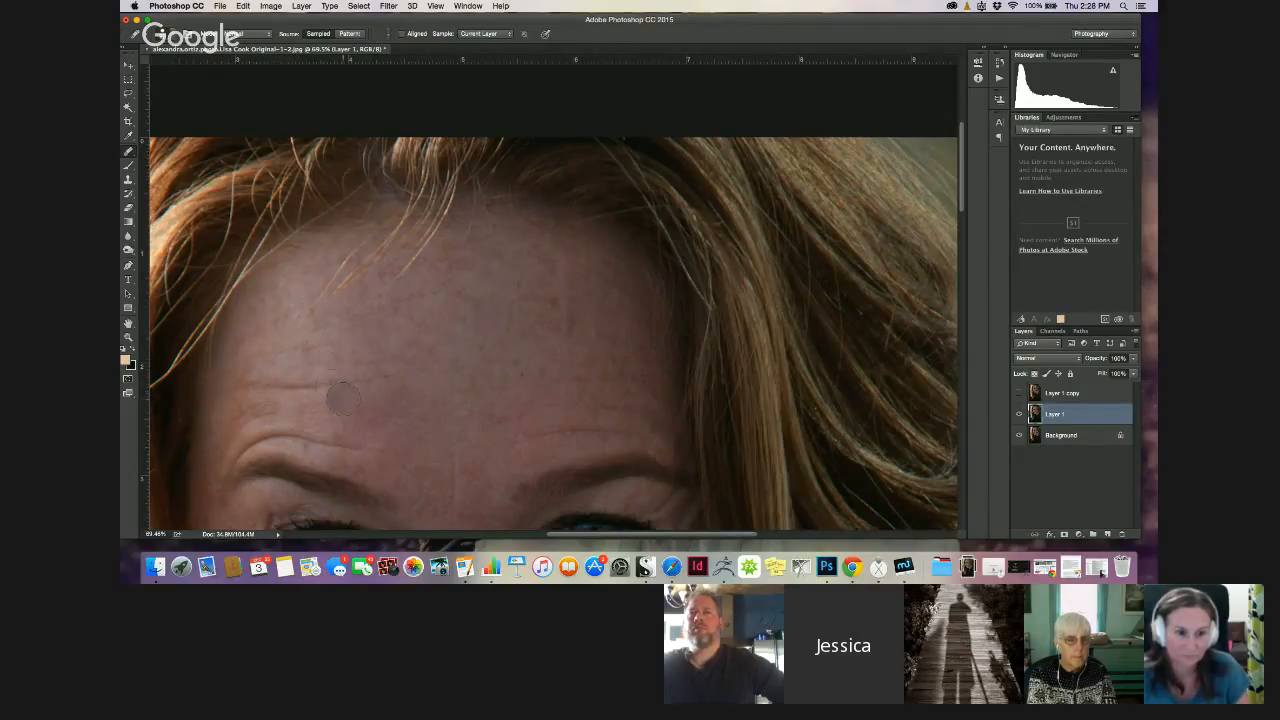
pyautogui.keyDown('alt'); pyautogui.click(295, 387); pyautogui.keyUp('alt')
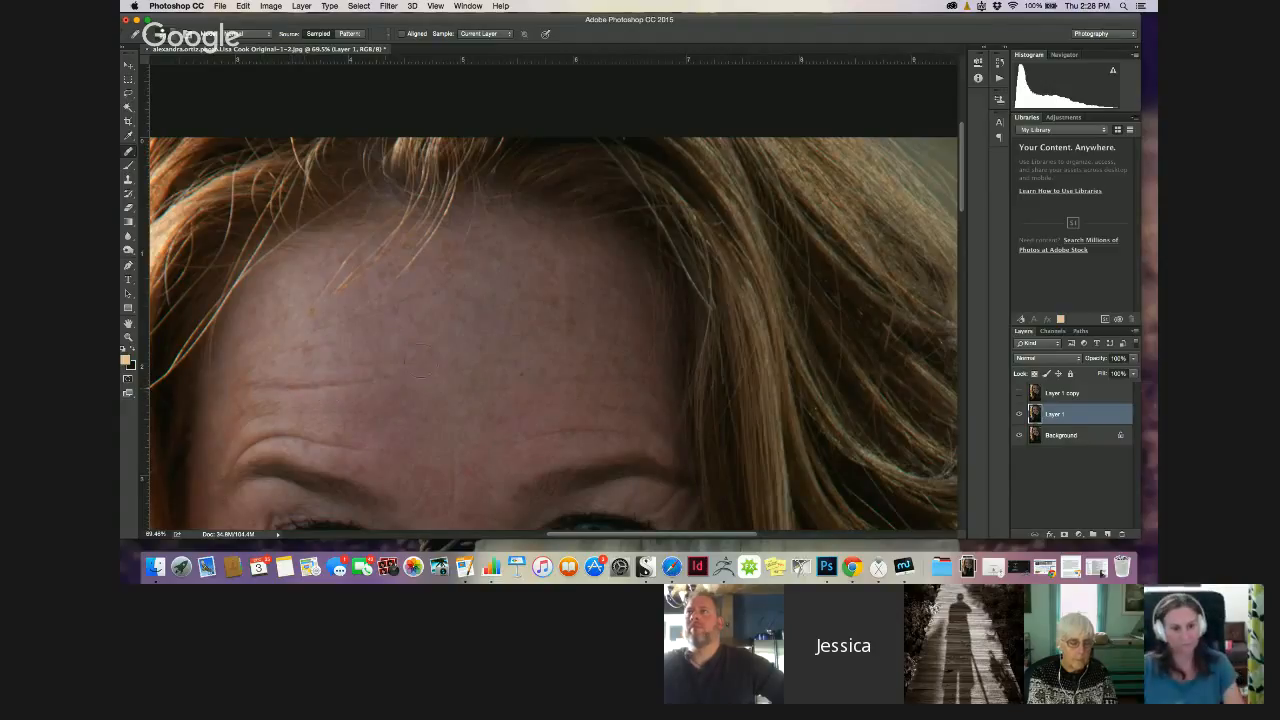
pyautogui.moveTo(405, 352)
pyautogui.mouseDown()
pyautogui.moveTo(485, 348)
pyautogui.moveTo(381, 353)
pyautogui.moveTo(480, 341)
pyautogui.moveTo(454, 337)
pyautogui.moveTo(501, 325)
pyautogui.moveTo(442, 327)
pyautogui.moveTo(541, 306)
pyautogui.moveTo(442, 310)
pyautogui.moveTo(540, 297)
pyautogui.moveTo(397, 329)
pyautogui.moveTo(499, 360)
pyautogui.moveTo(373, 369)
pyautogui.moveTo(468, 385)
pyautogui.moveTo(363, 390)
pyautogui.moveTo(487, 415)
pyautogui.moveTo(398, 411)
pyautogui.moveTo(448, 428)
pyautogui.moveTo(377, 436)
pyautogui.moveTo(420, 444)
pyautogui.moveTo(455, 431)
pyautogui.moveTo(357, 409)
pyautogui.moveTo(290, 414)
pyautogui.moveTo(439, 432)
pyautogui.moveTo(341, 414)
pyautogui.moveTo(452, 421)
pyautogui.moveTo(354, 437)
pyautogui.moveTo(392, 437)
pyautogui.mouseUp()
pyautogui.click(470, 344)
pyautogui.click(361, 304)
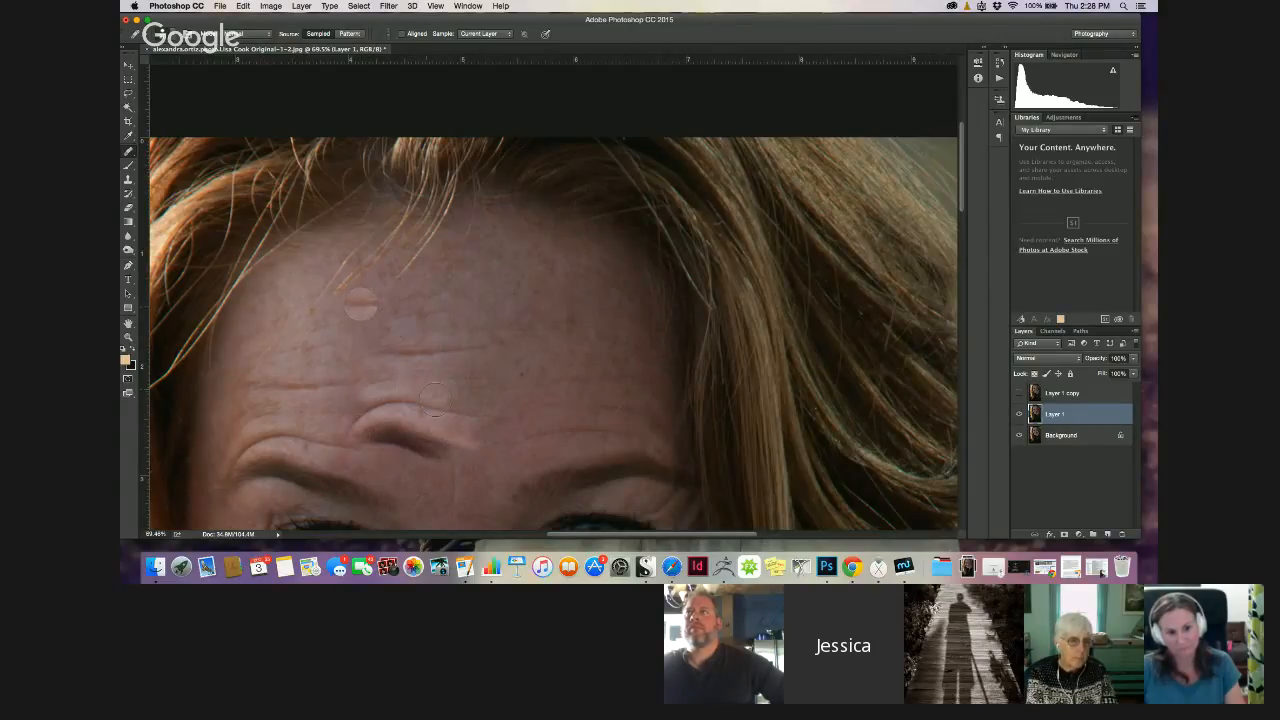
# Undo the sampled wrinkle and eyebrow strokes on the middle of the forehead
pyautogui.click(363, 327)
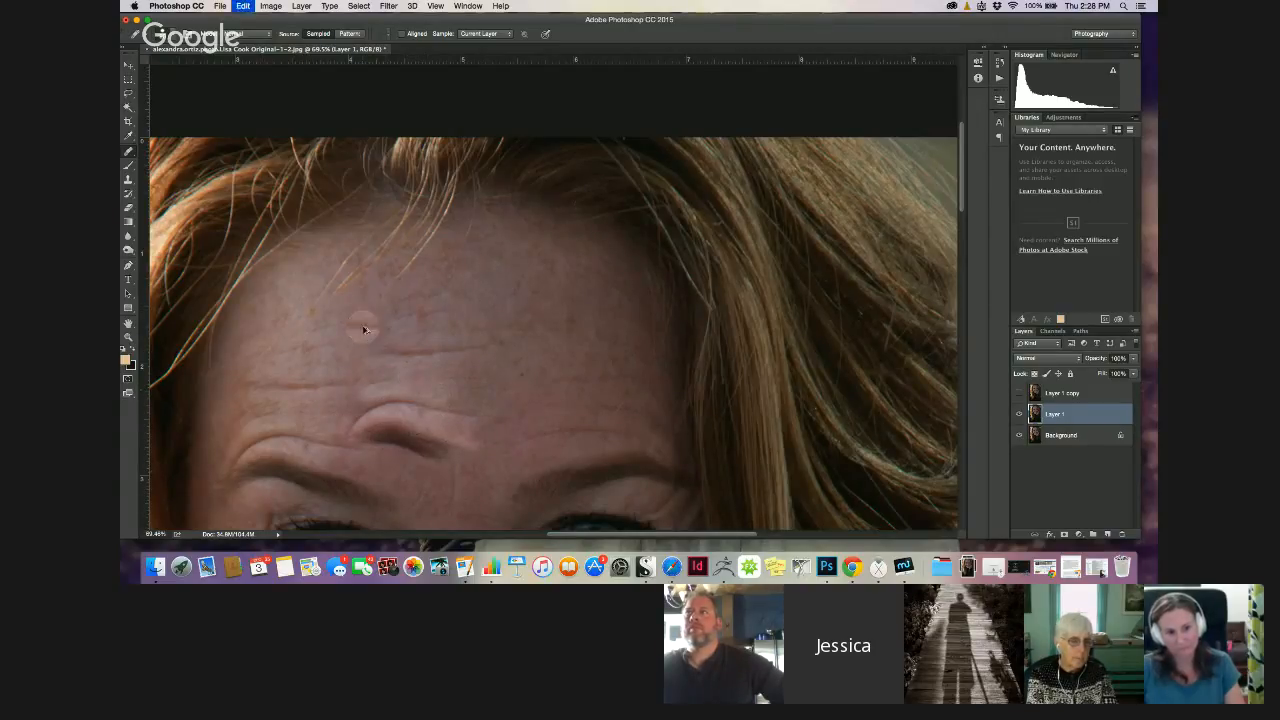
pyautogui.click(438, 480)
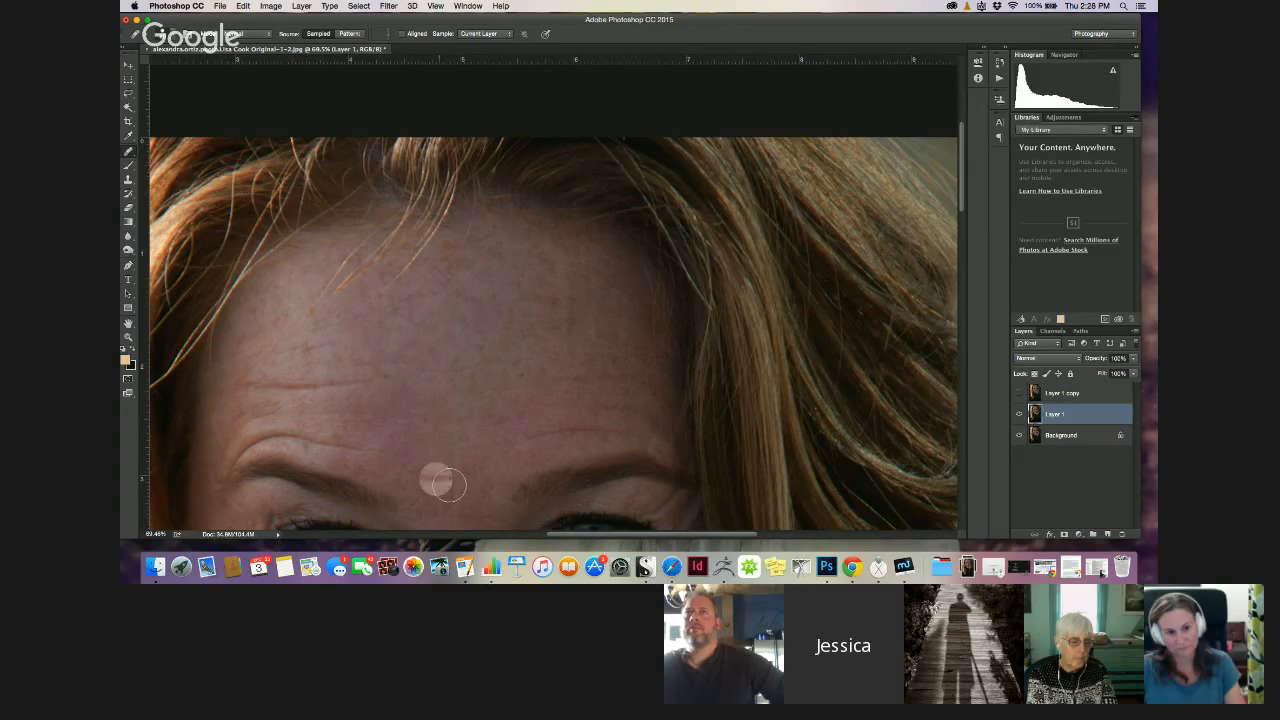
pyautogui.click(420, 436)
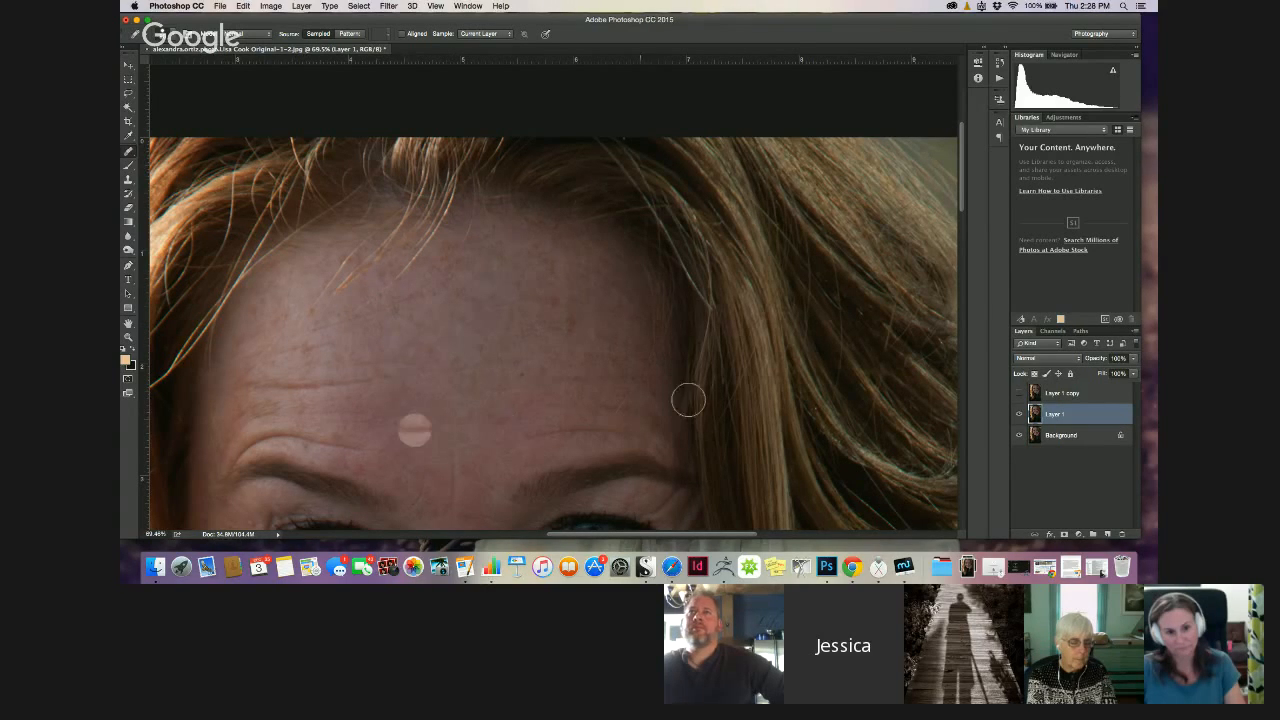
# Try painting sampled nose skin over the wrinkles beneath the eye farther from the hand with the Healing Brush
pyautogui.moveTo(961, 186); pyautogui.dragTo(970, 260)
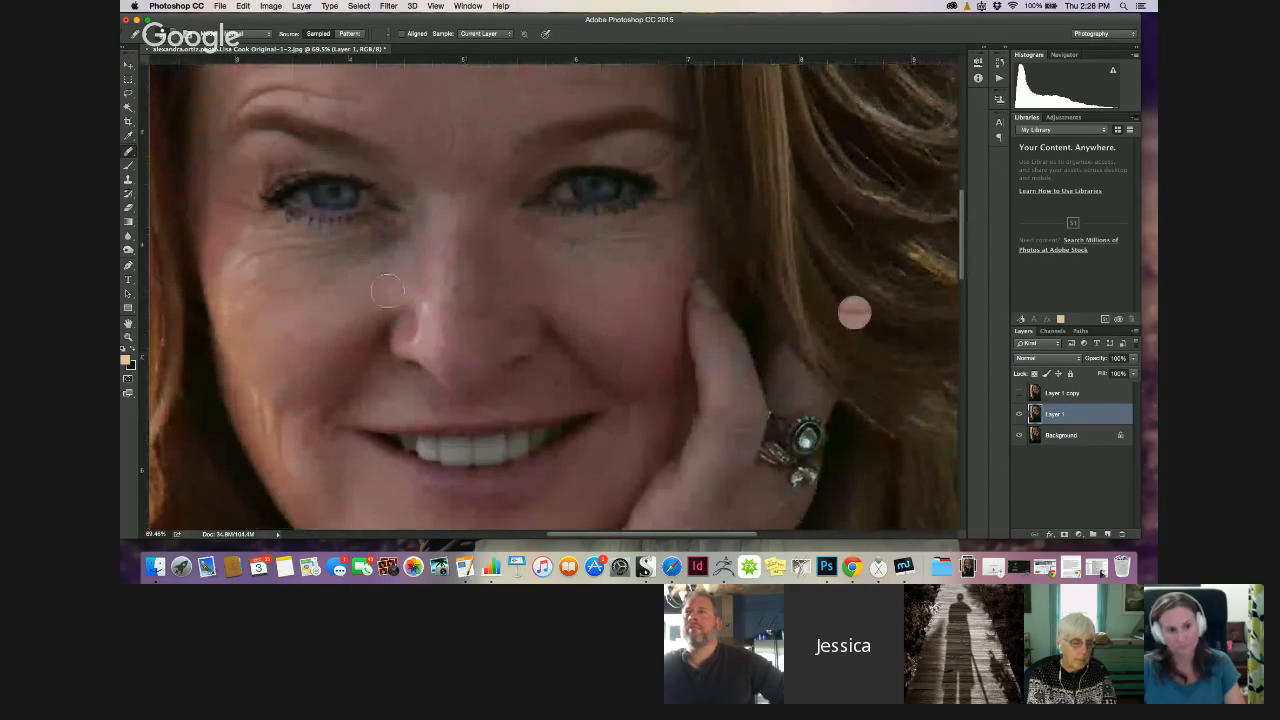
pyautogui.click(349, 305)
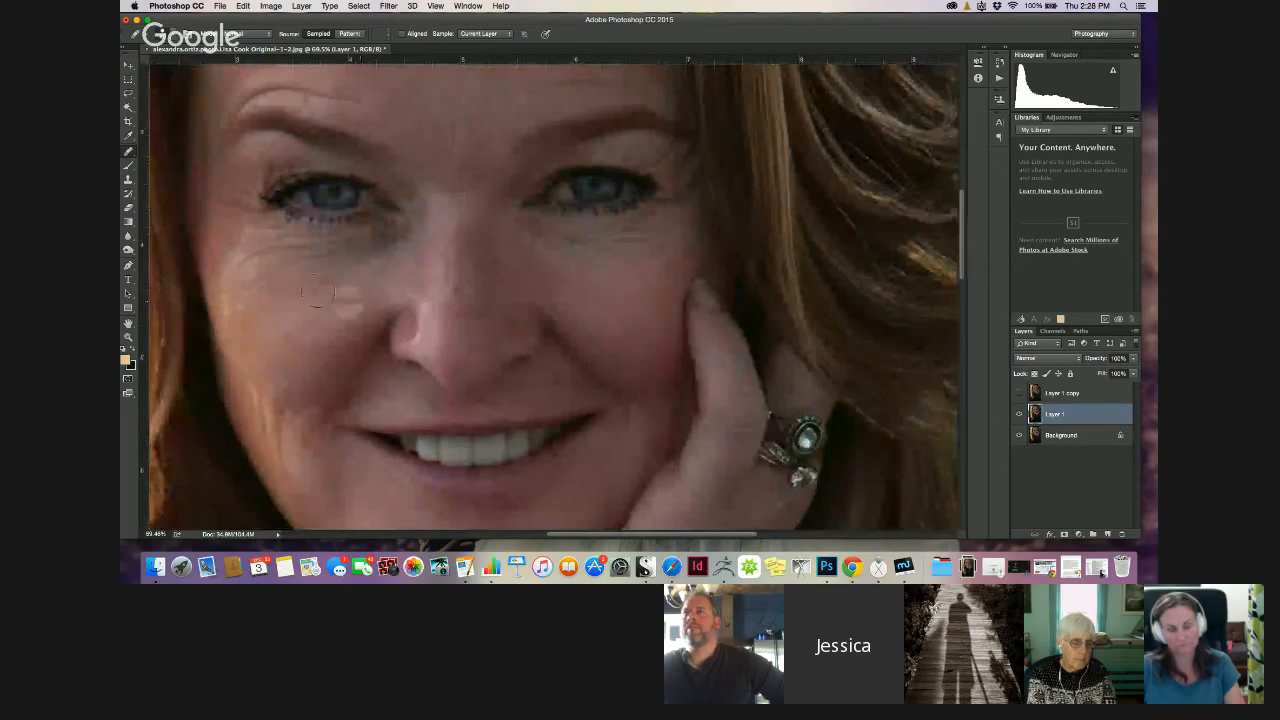
pyautogui.click(299, 349)
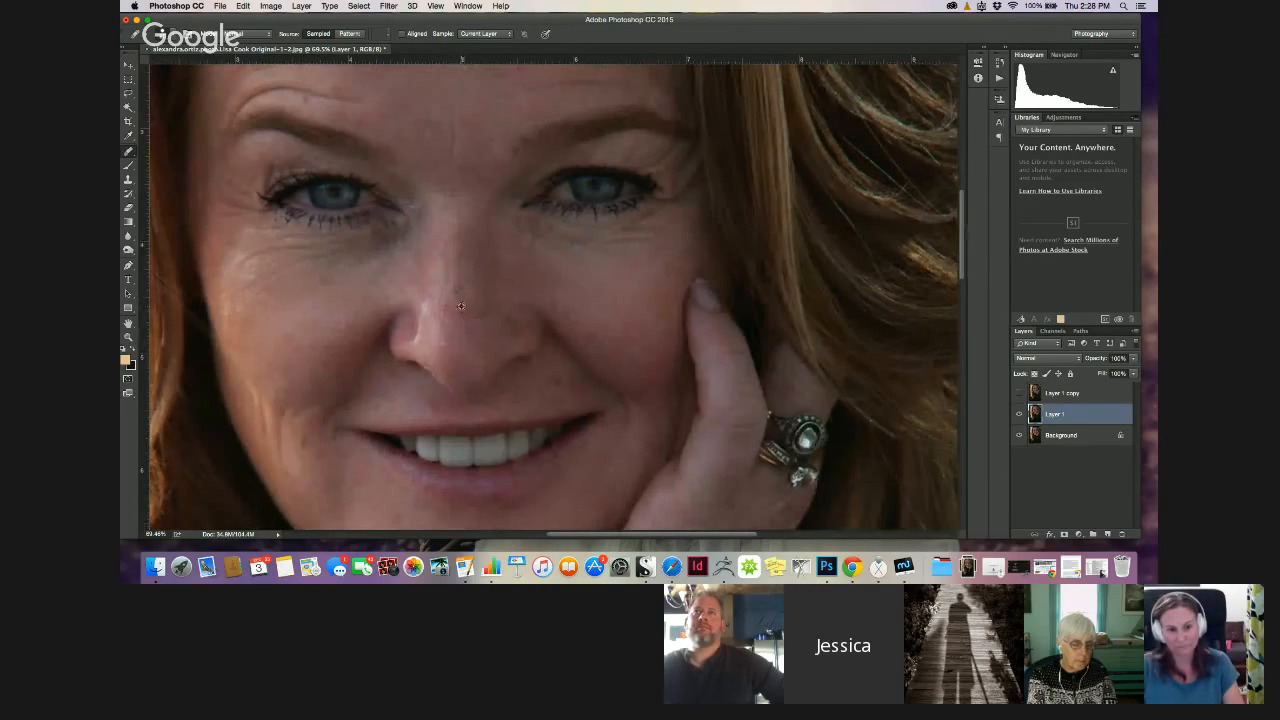
pyautogui.moveTo(306, 268)
pyautogui.mouseDown()
pyautogui.moveTo(289, 262)
pyautogui.moveTo(250, 288)
pyautogui.mouseUp()
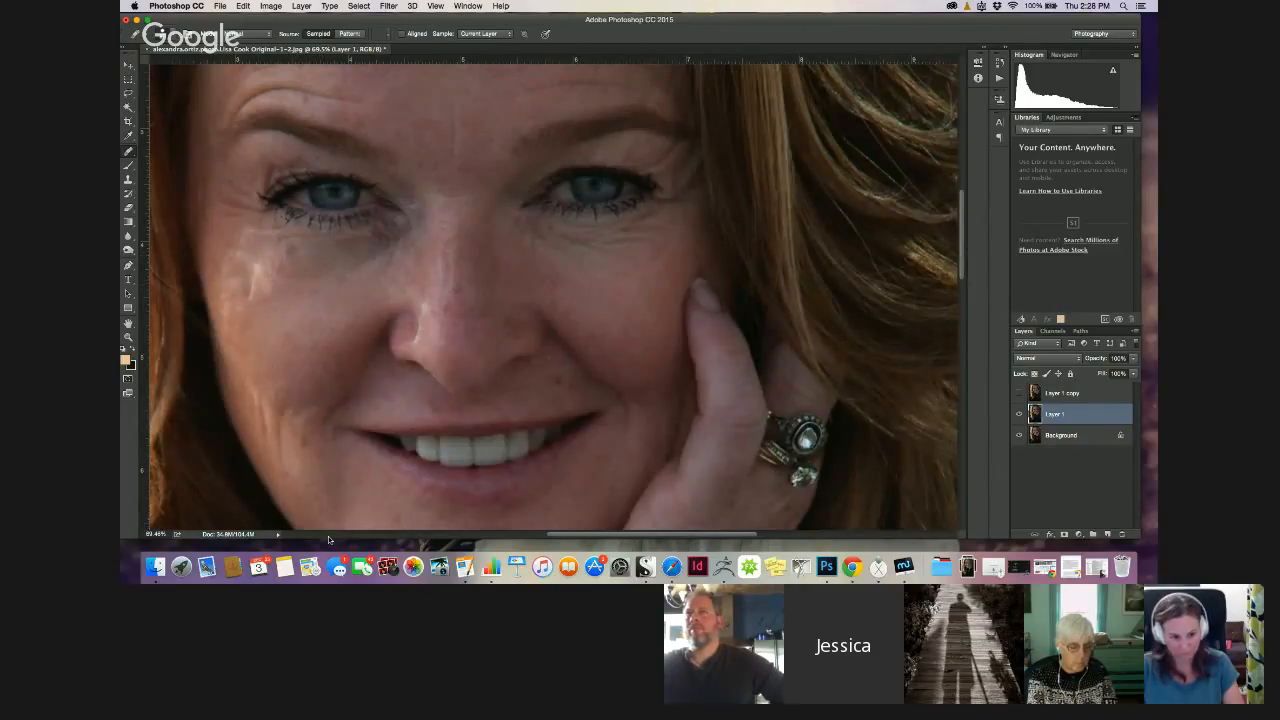
pyautogui.moveTo(272, 262); pyautogui.dragTo(274, 268)
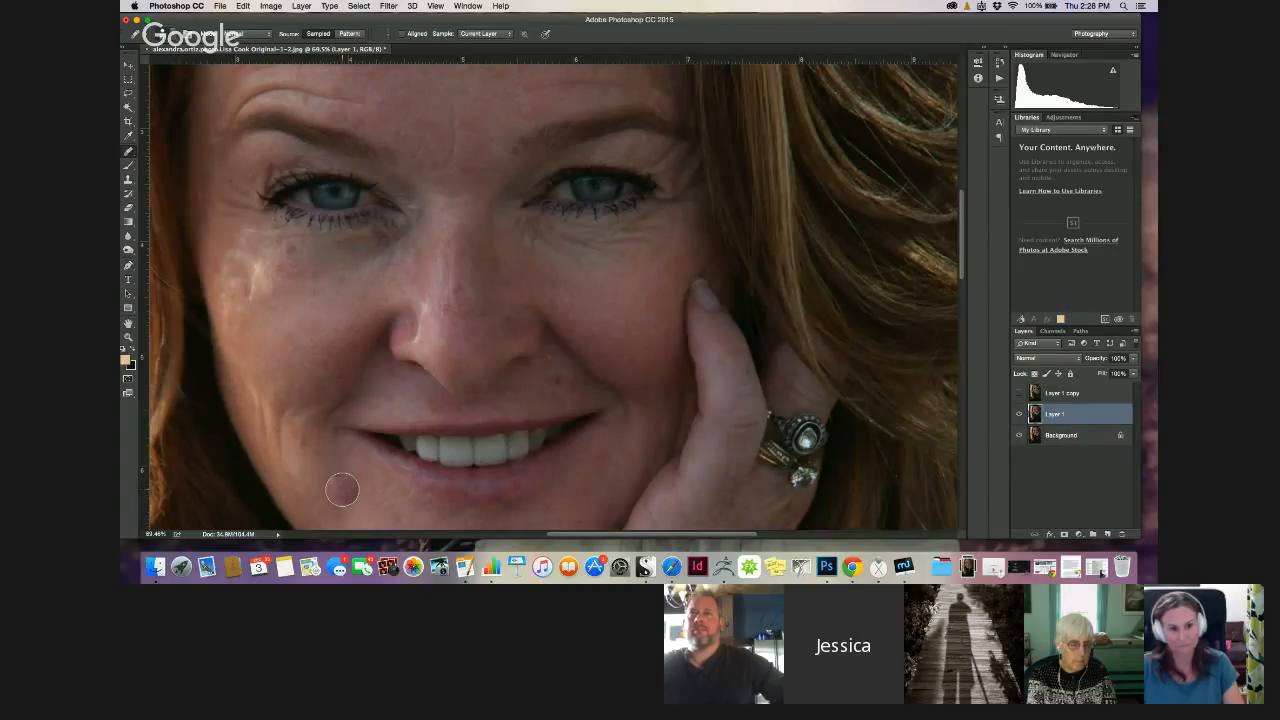
# Try painting sampled eyelash texture across the bridge of the nose with the Healing Brush, and undo the recent test strokes
pyautogui.click(286, 358)
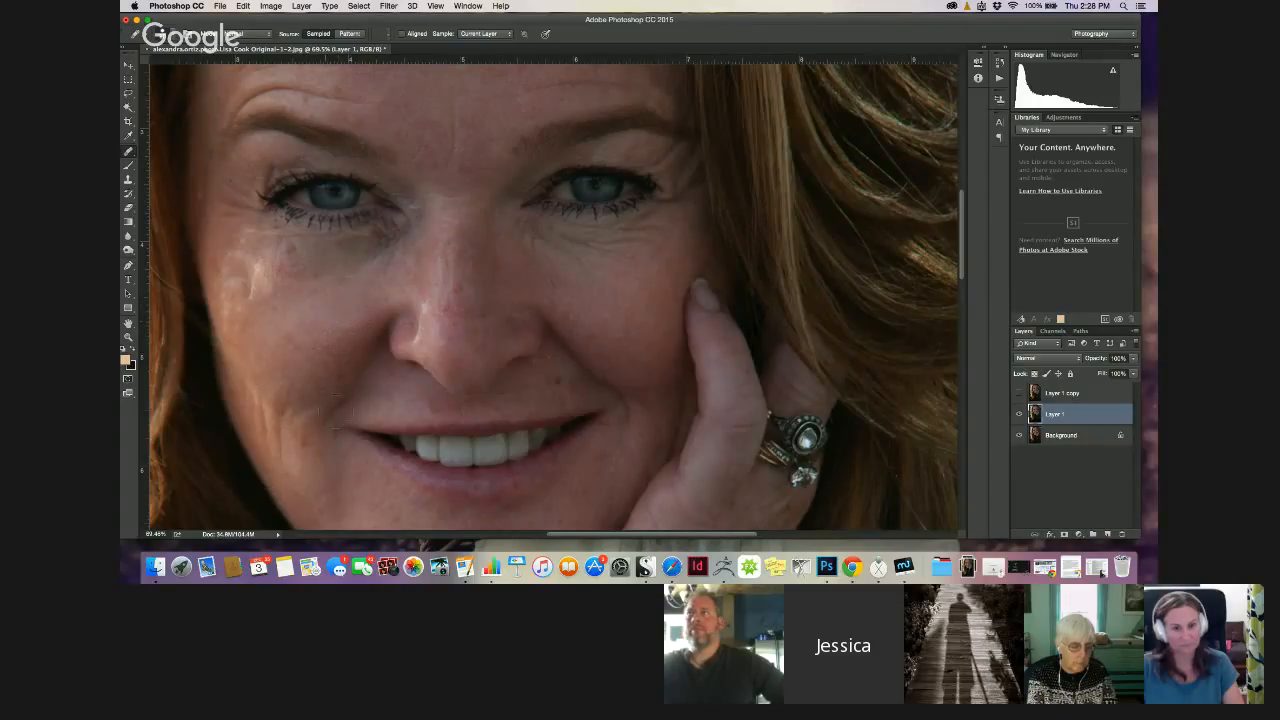
pyautogui.click(467, 357)
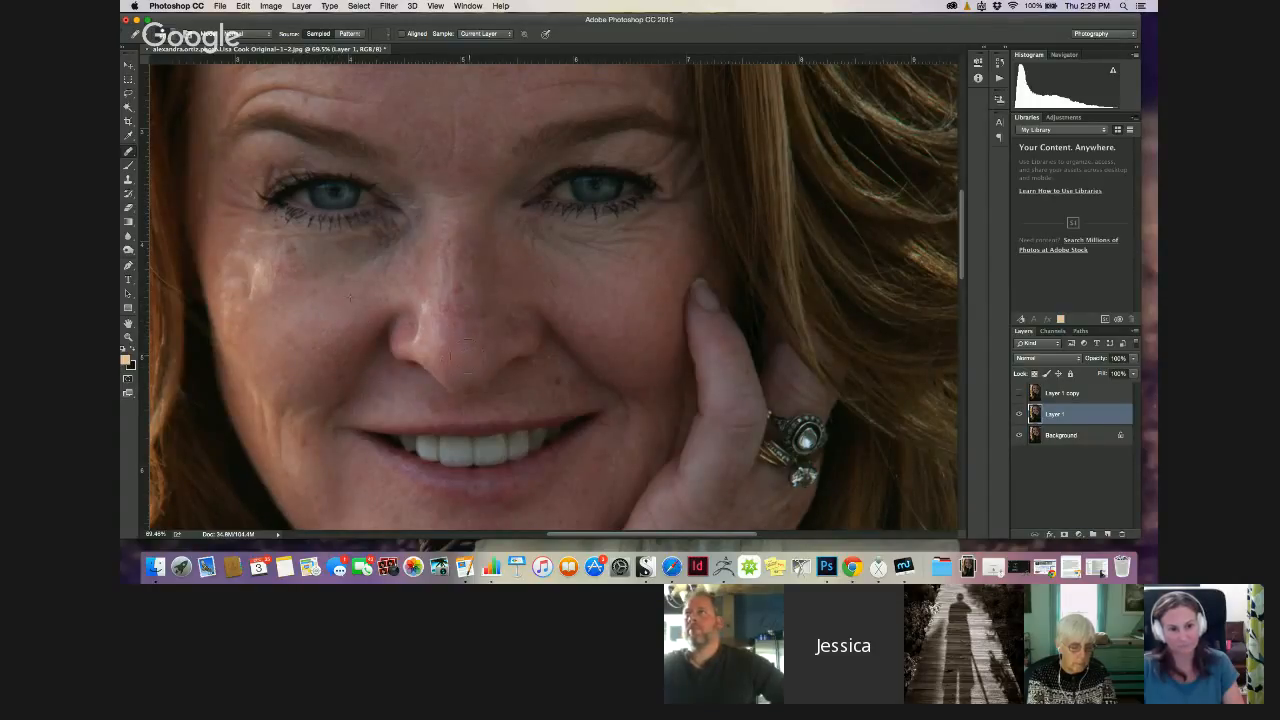
pyautogui.click(443, 339)
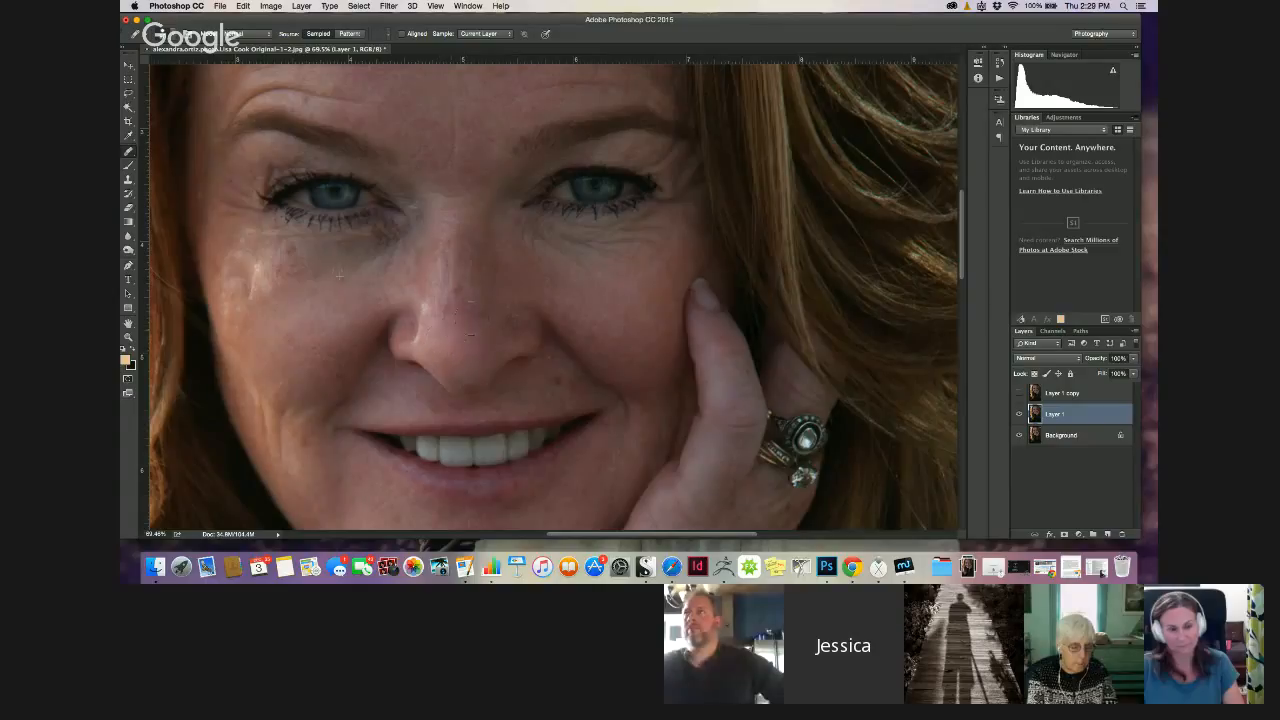
pyautogui.moveTo(444, 300); pyautogui.dragTo(420, 312)
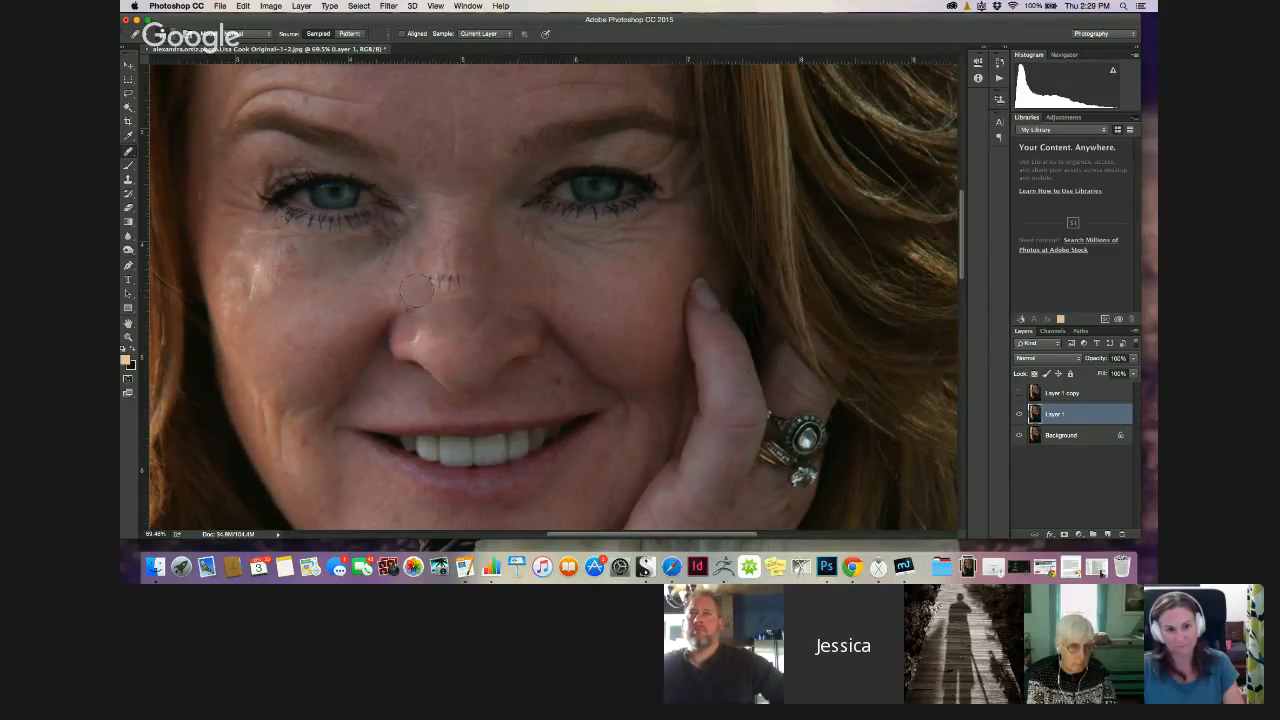
pyautogui.press('super+alt+z')
pyautogui.press('super+alt+z')
pyautogui.press('super+alt+z')
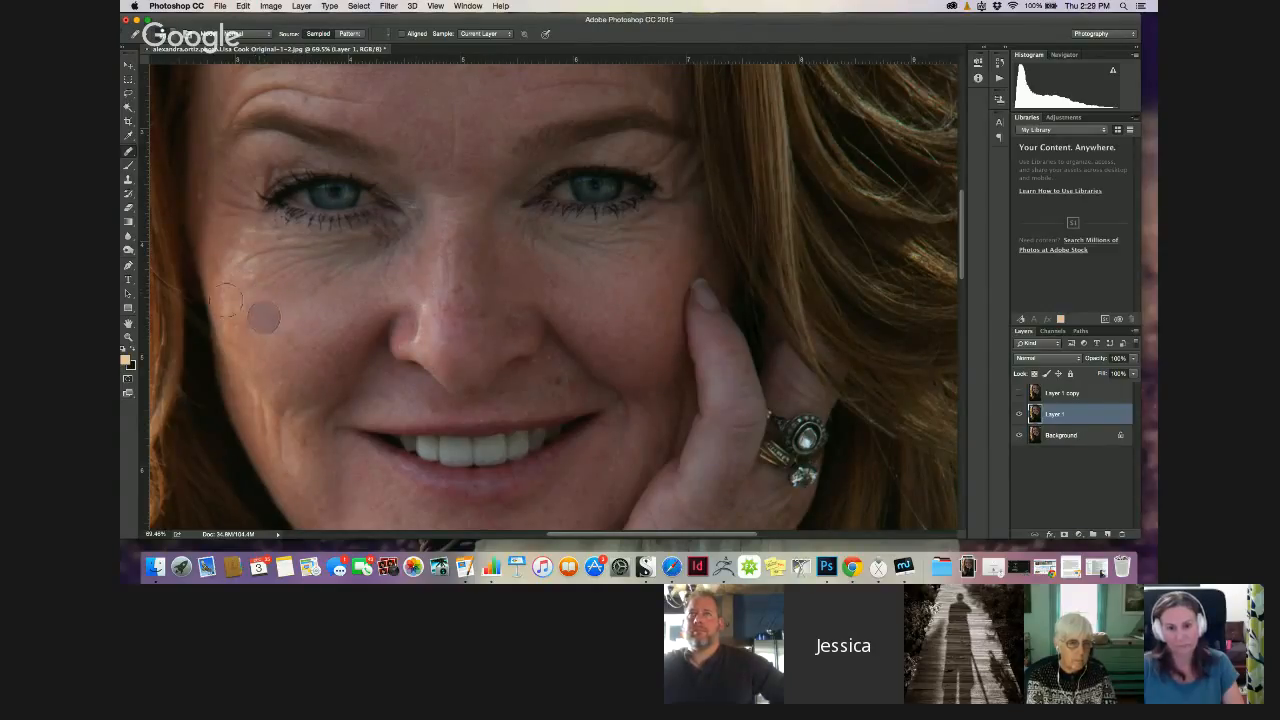
# Heal the bright creases on the cheek and jaw farther from the hand with the sampled Healing Brush
pyautogui.click(263, 259)
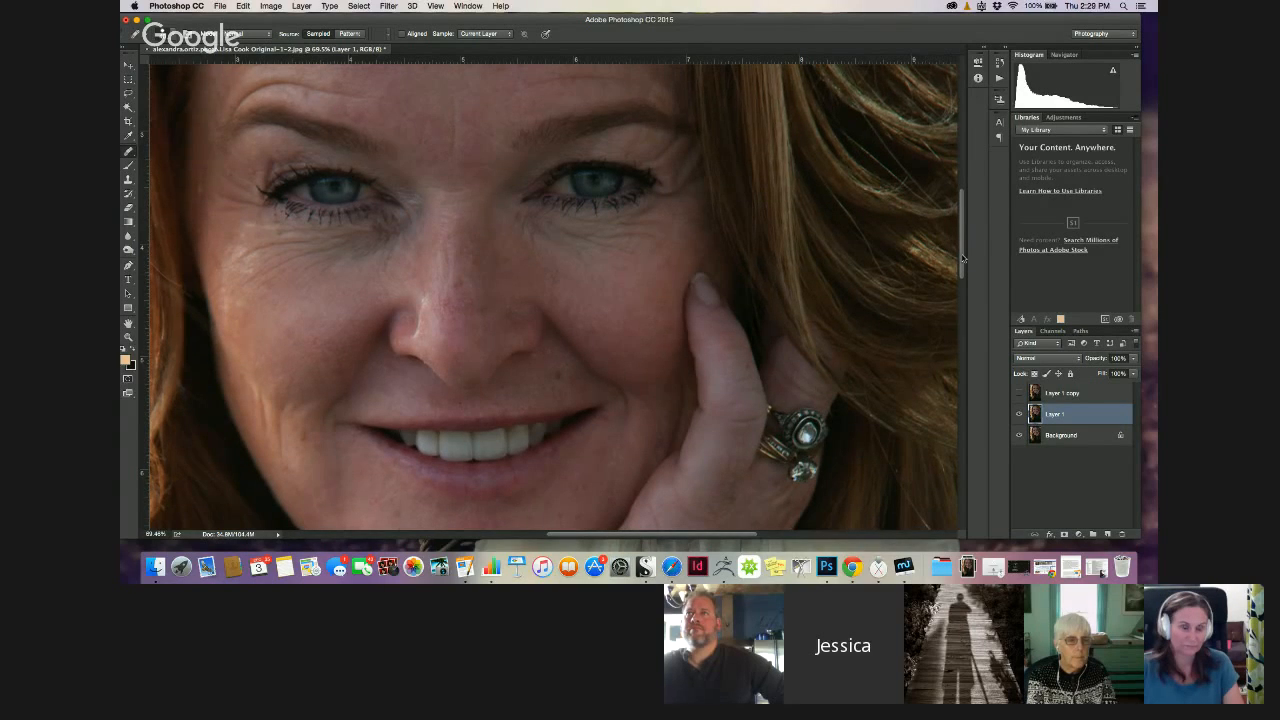
pyautogui.scroll(-3, 393, 462)
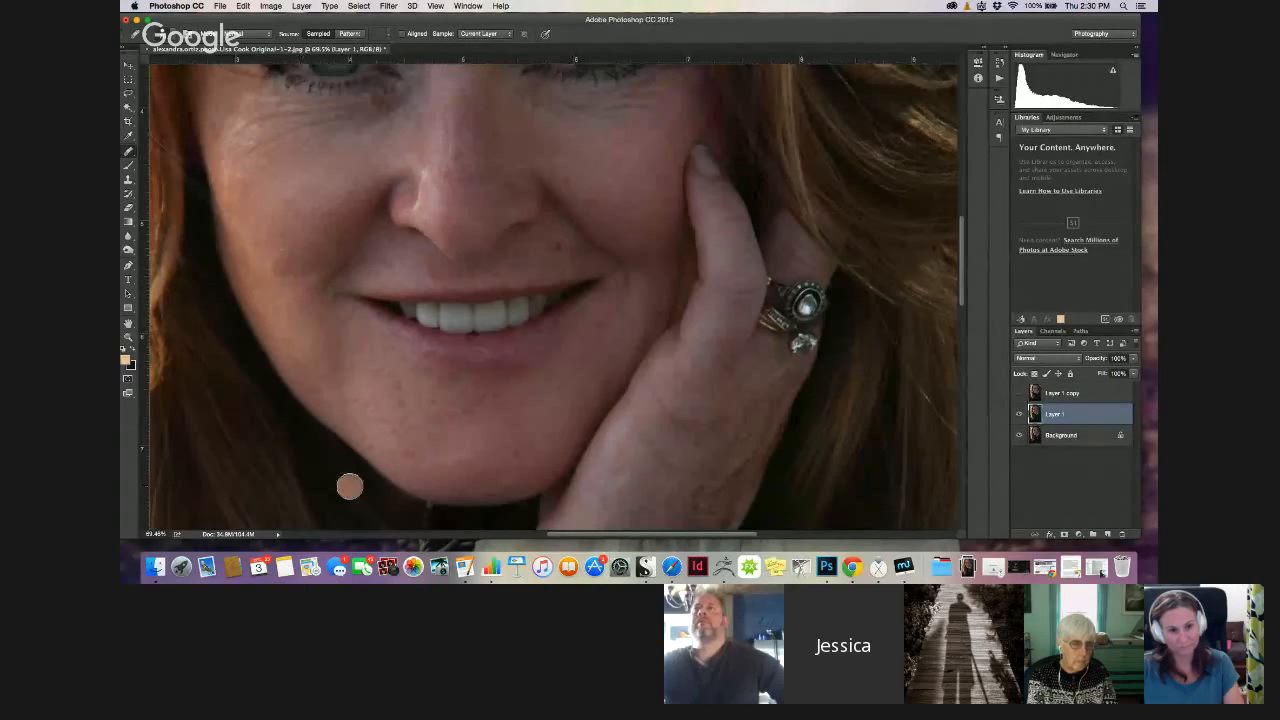
# Toggle the visibility of Layer 1 to compare the retouched cheek and jaw with the original, leaving the layer shown
pyautogui.click(1020, 414)
pyautogui.click(1020, 414)
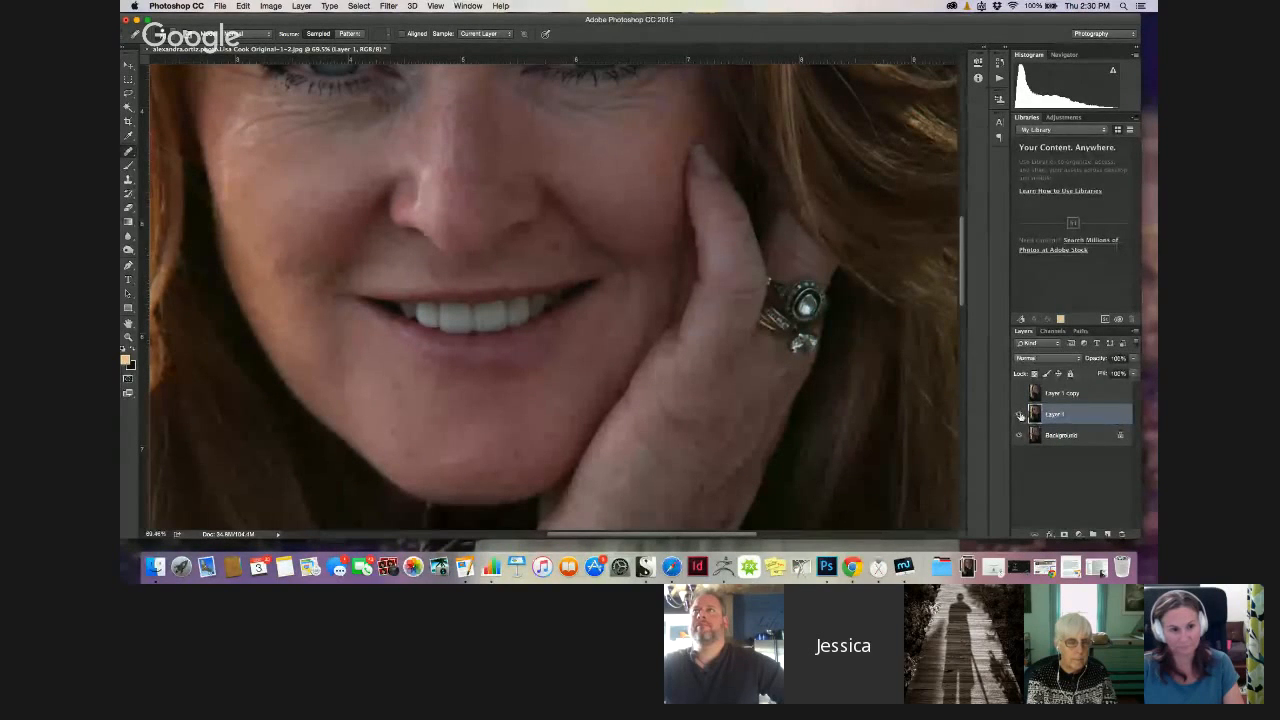
pyautogui.click(1020, 414)
pyautogui.click(1020, 414)
pyautogui.click(1020, 414)
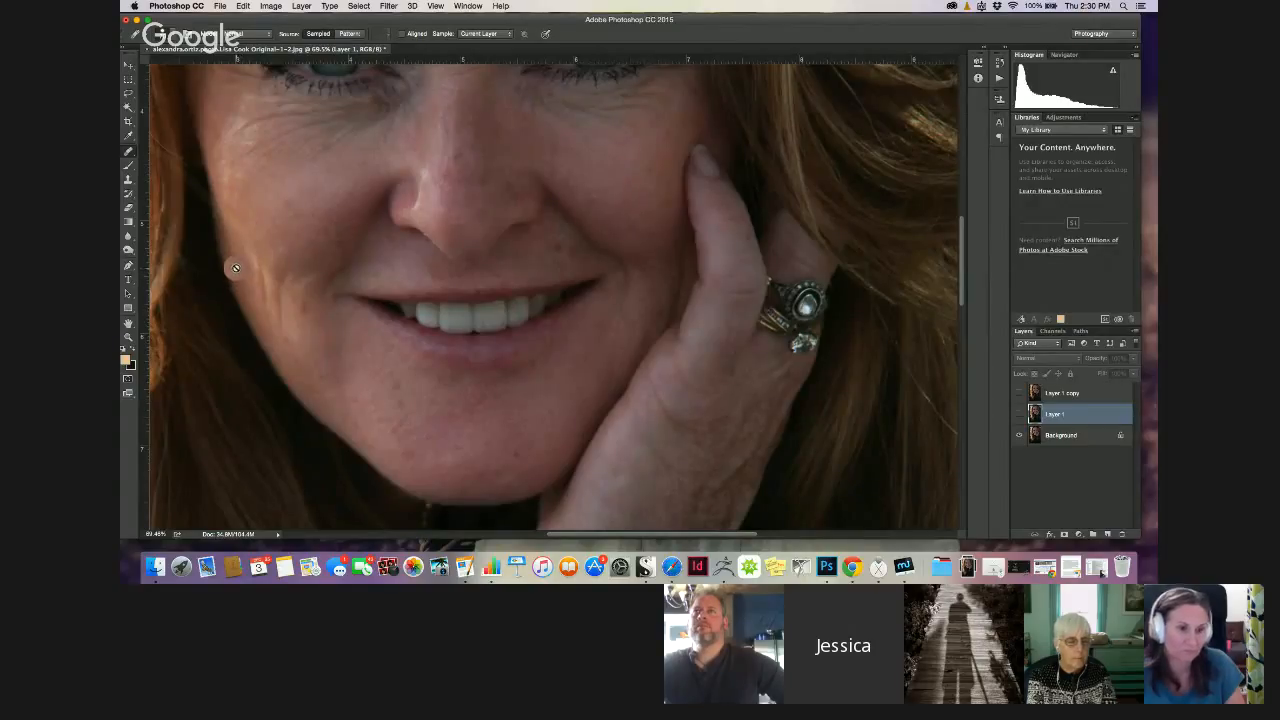
pyautogui.click(223, 258)
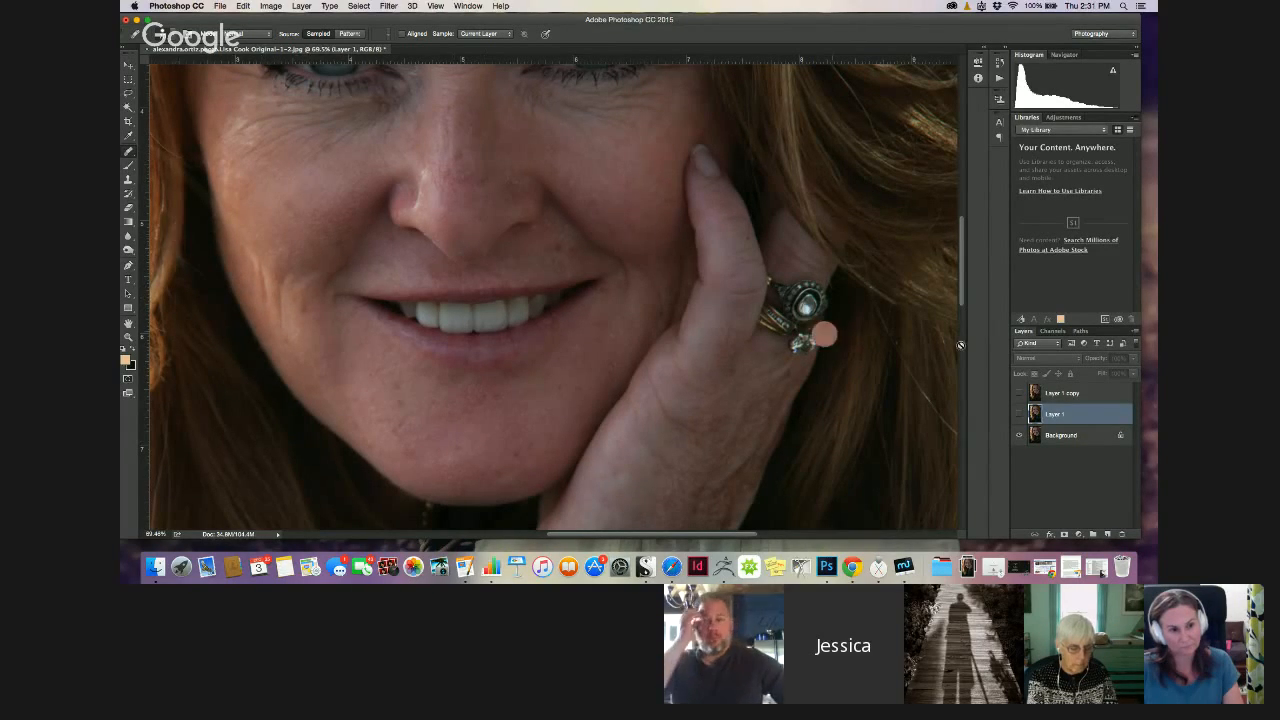
pyautogui.click(1019, 413)
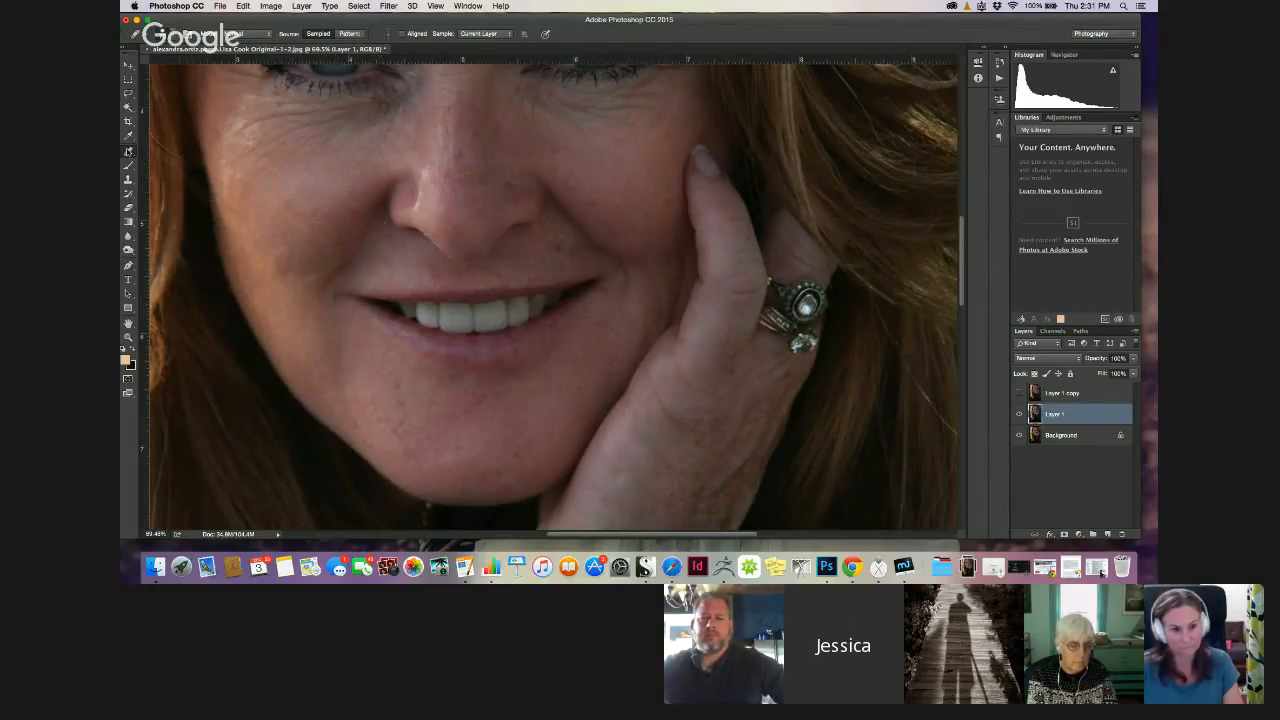
# Paint over the smile lines on both sides of the nose and mouth with an enlarged content-aware Spot Healing Brush
pyautogui.moveTo(129, 150); pyautogui.dragTo(168, 149)
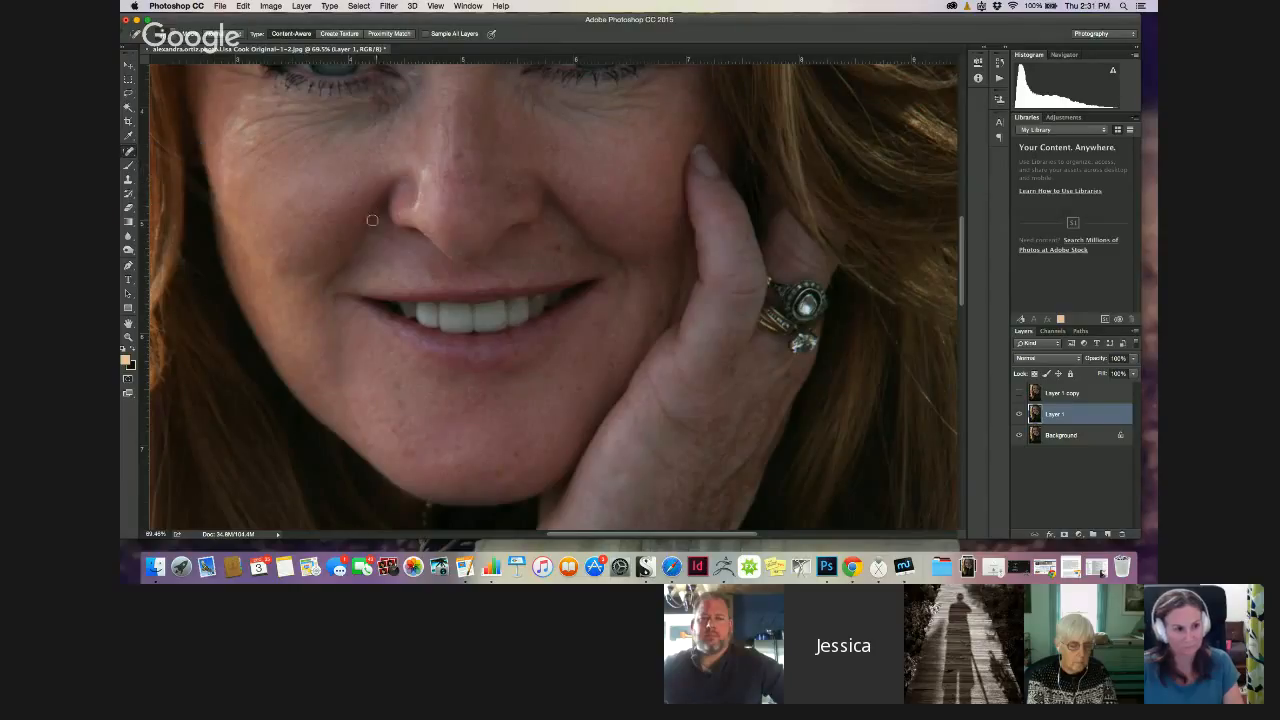
pyautogui.moveTo(374, 203)
pyautogui.mouseDown()
pyautogui.moveTo(325, 290)
pyautogui.moveTo(337, 359)
pyautogui.mouseUp()
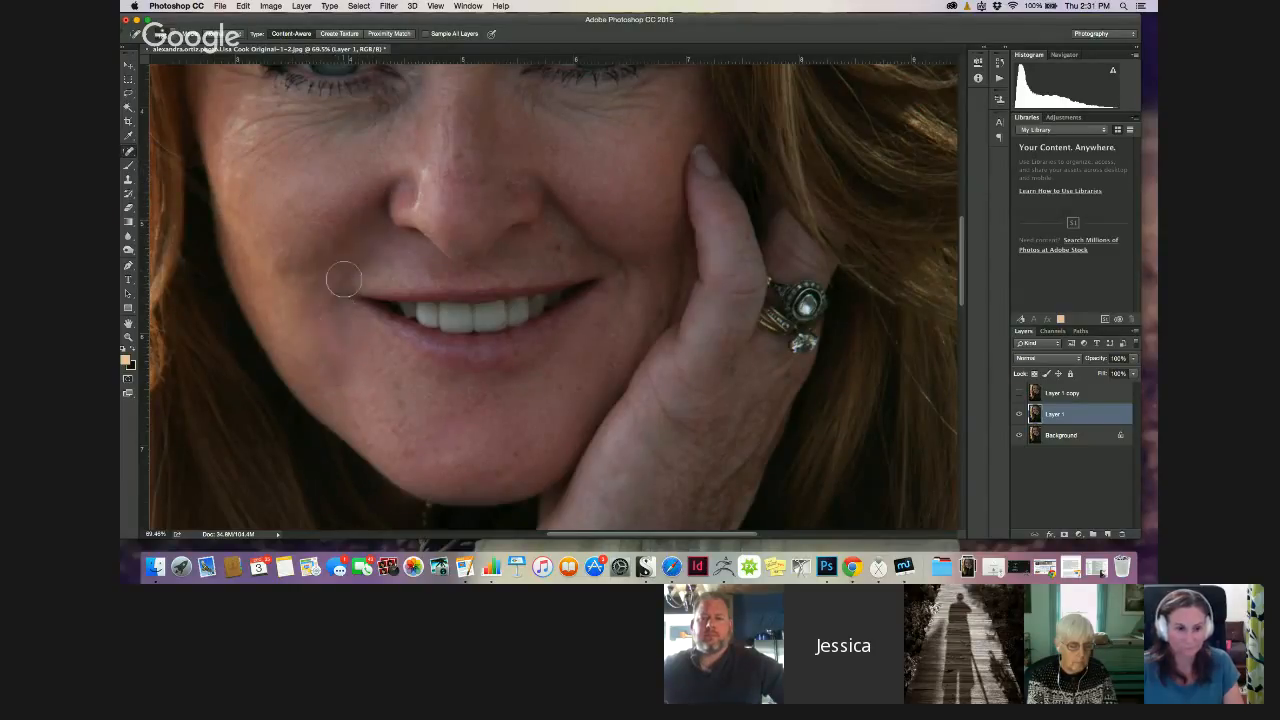
pyautogui.moveTo(337, 288); pyautogui.dragTo(335, 326)
pyautogui.moveTo(554, 186)
pyautogui.mouseDown()
pyautogui.moveTo(626, 281)
pyautogui.moveTo(617, 244)
pyautogui.moveTo(657, 278)
pyautogui.moveTo(676, 326)
pyautogui.mouseUp()
pyautogui.moveTo(677, 254)
pyautogui.mouseDown()
pyautogui.moveTo(671, 307)
pyautogui.moveTo(637, 309)
pyautogui.mouseUp()
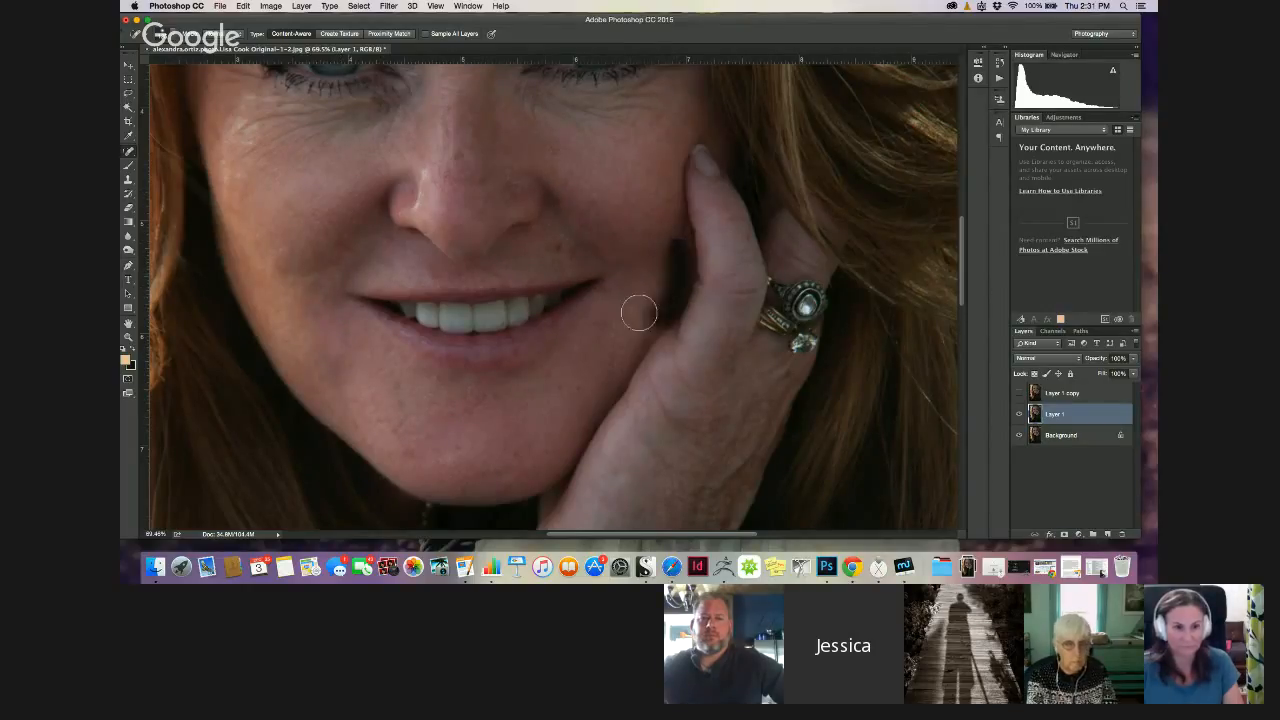
pyautogui.moveTo(566, 206); pyautogui.dragTo(630, 282)
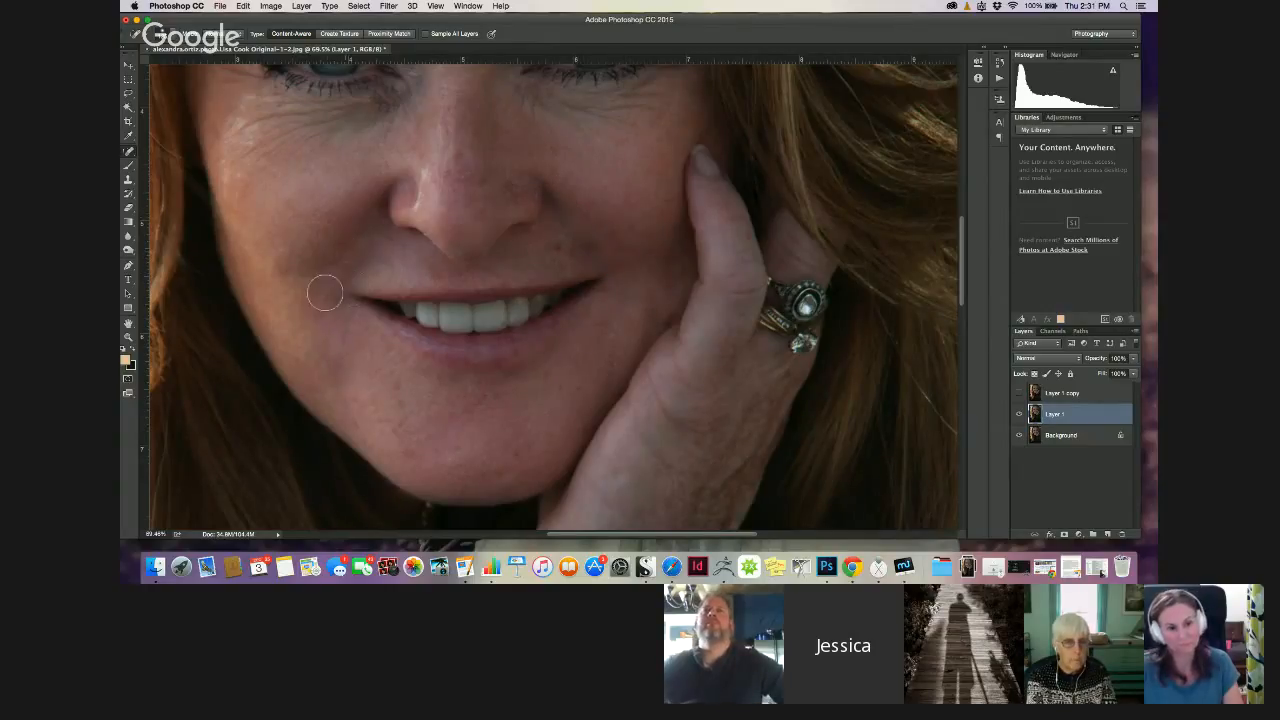
pyautogui.moveTo(368, 222); pyautogui.dragTo(322, 330)
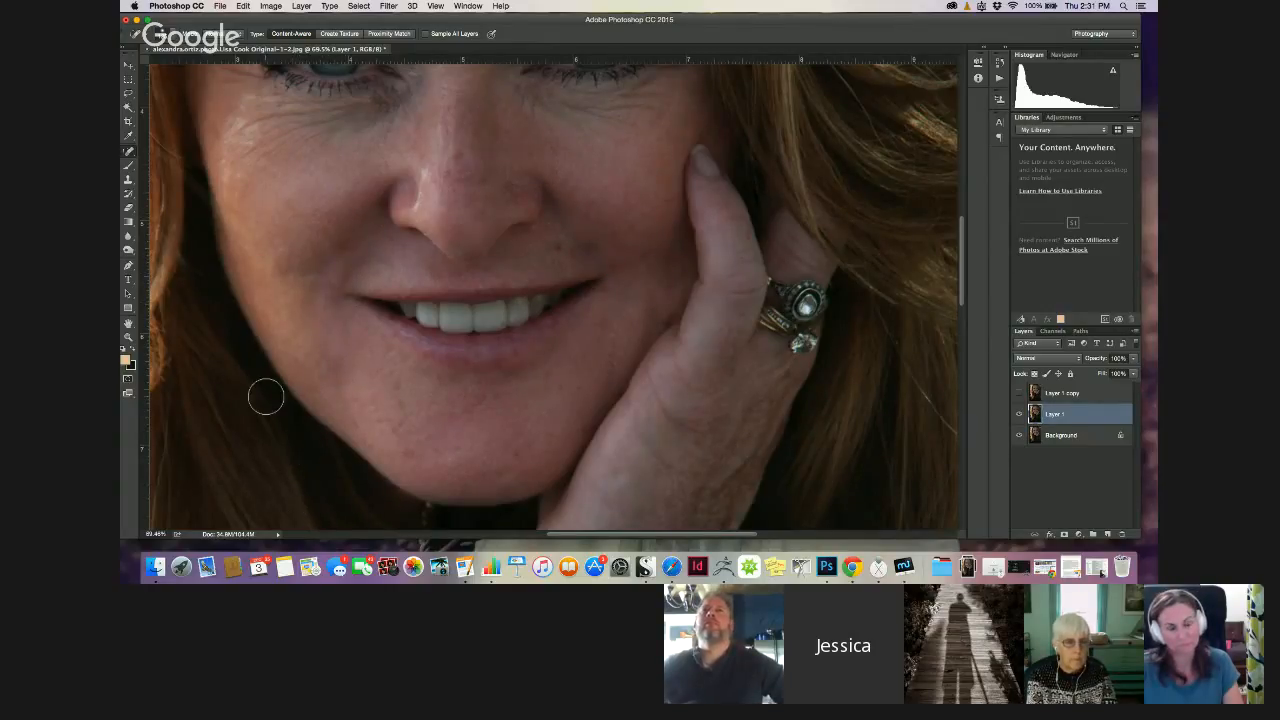
# Paint over the forehead wrinkles above both eyebrows with the Spot Healing Brush
pyautogui.scroll(-5, 265, 397)
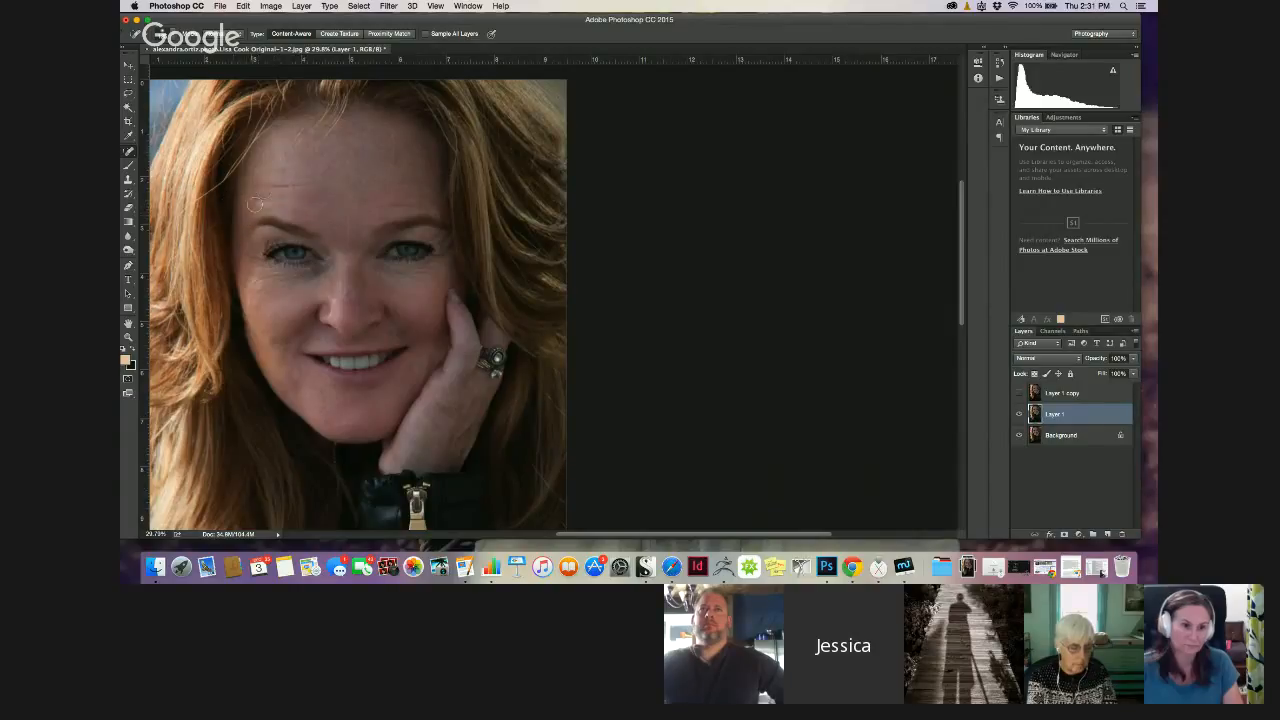
pyautogui.moveTo(250, 203)
pyautogui.mouseDown()
pyautogui.moveTo(316, 199)
pyautogui.moveTo(268, 187)
pyautogui.moveTo(316, 187)
pyautogui.moveTo(316, 168)
pyautogui.mouseUp()
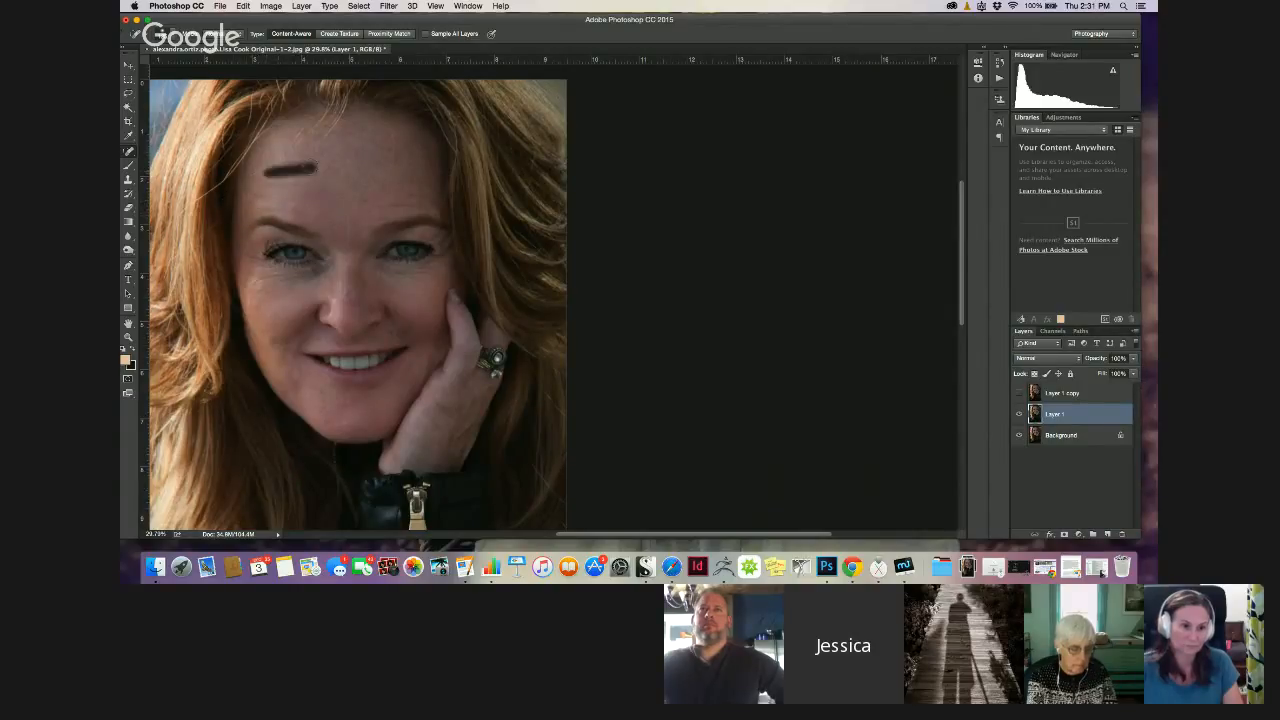
pyautogui.moveTo(367, 207)
pyautogui.mouseDown()
pyautogui.moveTo(437, 212)
pyautogui.moveTo(386, 183)
pyautogui.moveTo(433, 185)
pyautogui.mouseUp()
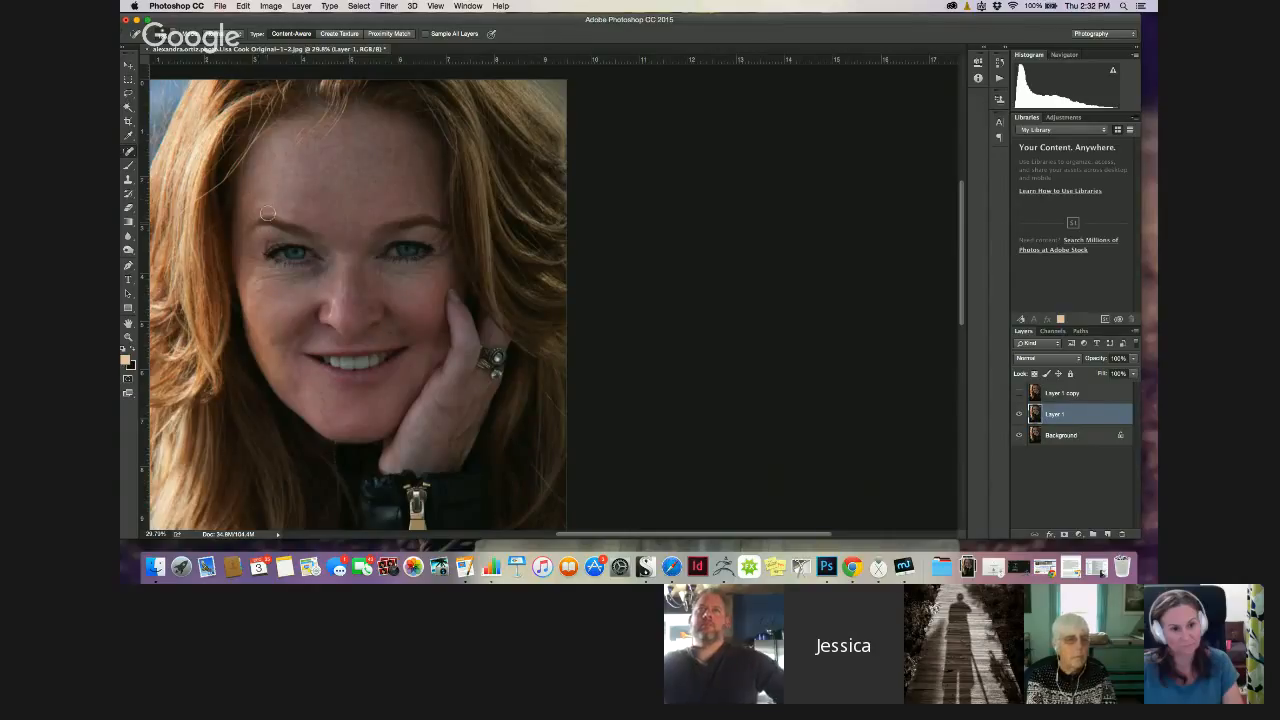
pyautogui.moveTo(266, 216)
pyautogui.mouseDown()
pyautogui.moveTo(250, 212)
pyautogui.moveTo(277, 188)
pyautogui.moveTo(262, 197)
pyautogui.moveTo(264, 186)
pyautogui.moveTo(323, 175)
pyautogui.mouseUp()
pyautogui.moveTo(285, 164); pyautogui.dragTo(323, 150)
pyautogui.moveTo(387, 183); pyautogui.dragTo(421, 182)
pyautogui.moveTo(392, 165)
pyautogui.mouseDown()
pyautogui.moveTo(423, 167)
pyautogui.moveTo(408, 138)
pyautogui.moveTo(357, 191)
pyautogui.moveTo(349, 178)
pyautogui.moveTo(408, 204)
pyautogui.mouseUp()
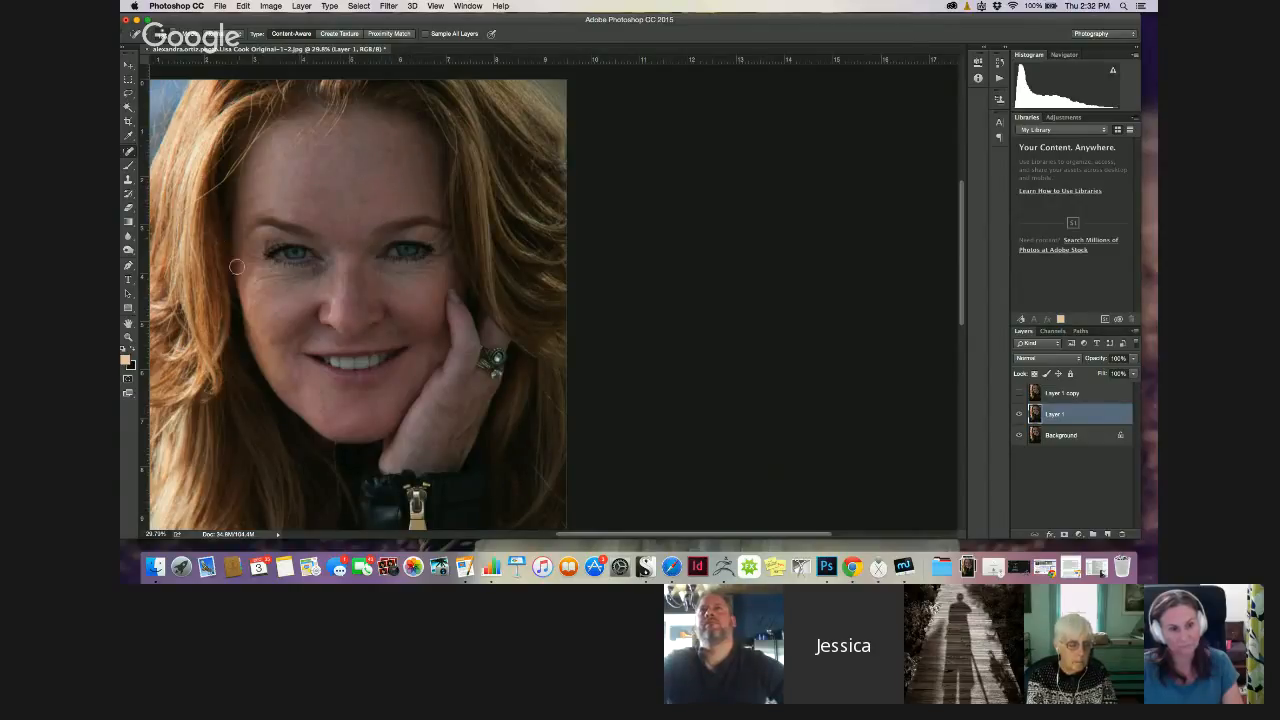
# Paint over the fine wrinkles at the outer eye corner farther from the hand and beneath the other eye
pyautogui.moveTo(250, 249)
pyautogui.mouseDown()
pyautogui.moveTo(257, 267)
pyautogui.moveTo(286, 266)
pyautogui.moveTo(256, 294)
pyautogui.moveTo(322, 276)
pyautogui.moveTo(251, 271)
pyautogui.mouseUp()
pyautogui.moveTo(376, 266)
pyautogui.mouseDown()
pyautogui.moveTo(404, 279)
pyautogui.moveTo(438, 268)
pyautogui.moveTo(372, 268)
pyautogui.moveTo(450, 270)
pyautogui.moveTo(418, 238)
pyautogui.moveTo(446, 243)
pyautogui.moveTo(443, 261)
pyautogui.moveTo(439, 249)
pyautogui.mouseUp()
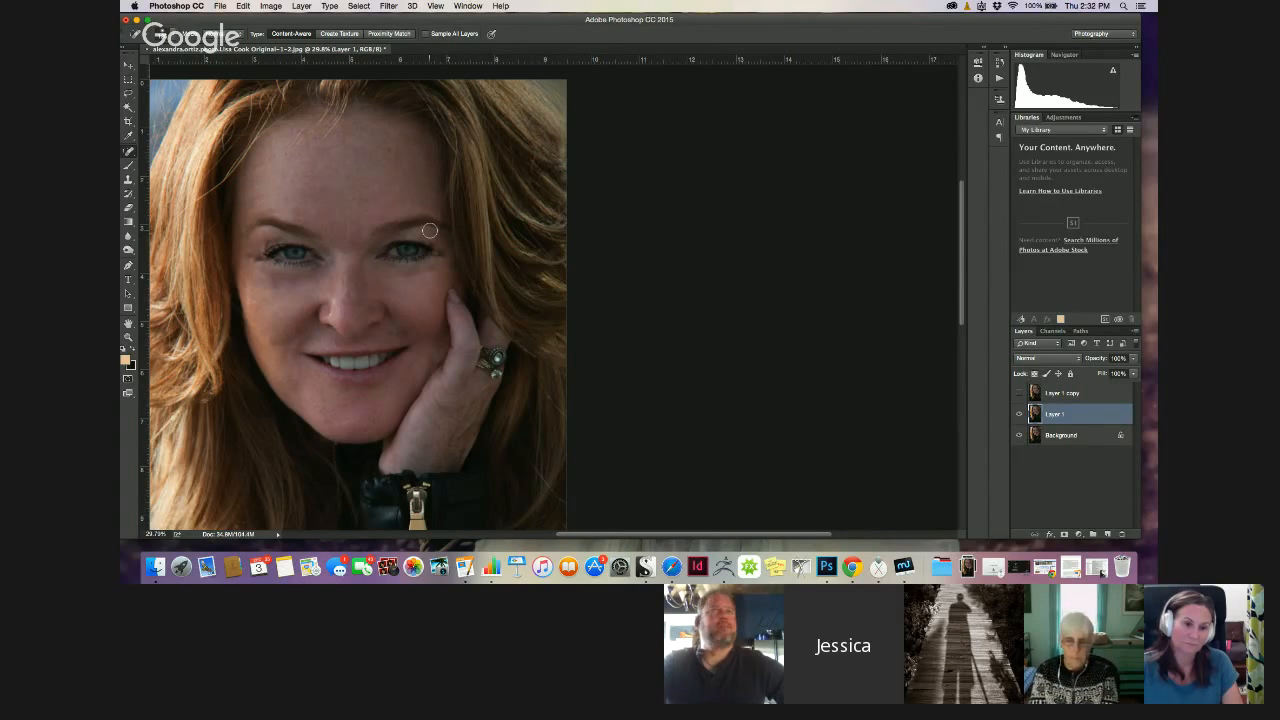
pyautogui.scroll(3, 429, 230)
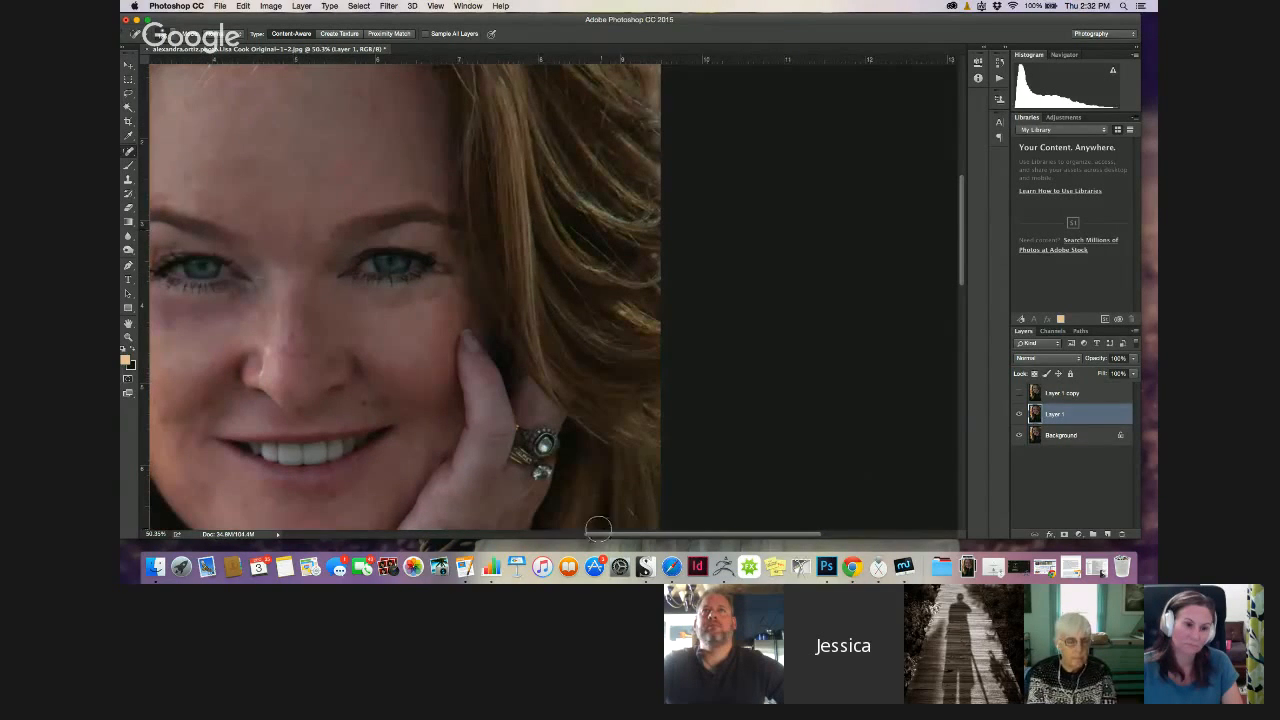
pyautogui.hscroll(-6, 580, 508)
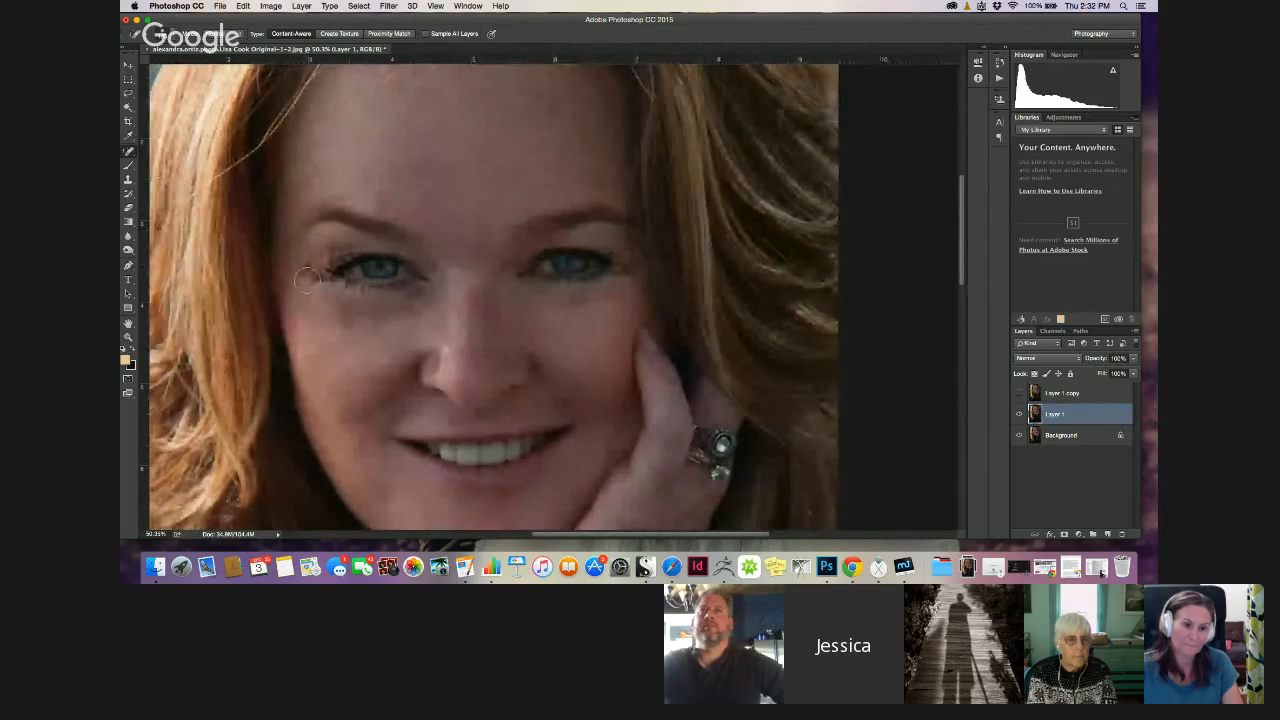
pyautogui.moveTo(308, 269)
pyautogui.mouseDown()
pyautogui.moveTo(317, 283)
pyautogui.moveTo(323, 252)
pyautogui.moveTo(342, 244)
pyautogui.mouseUp()
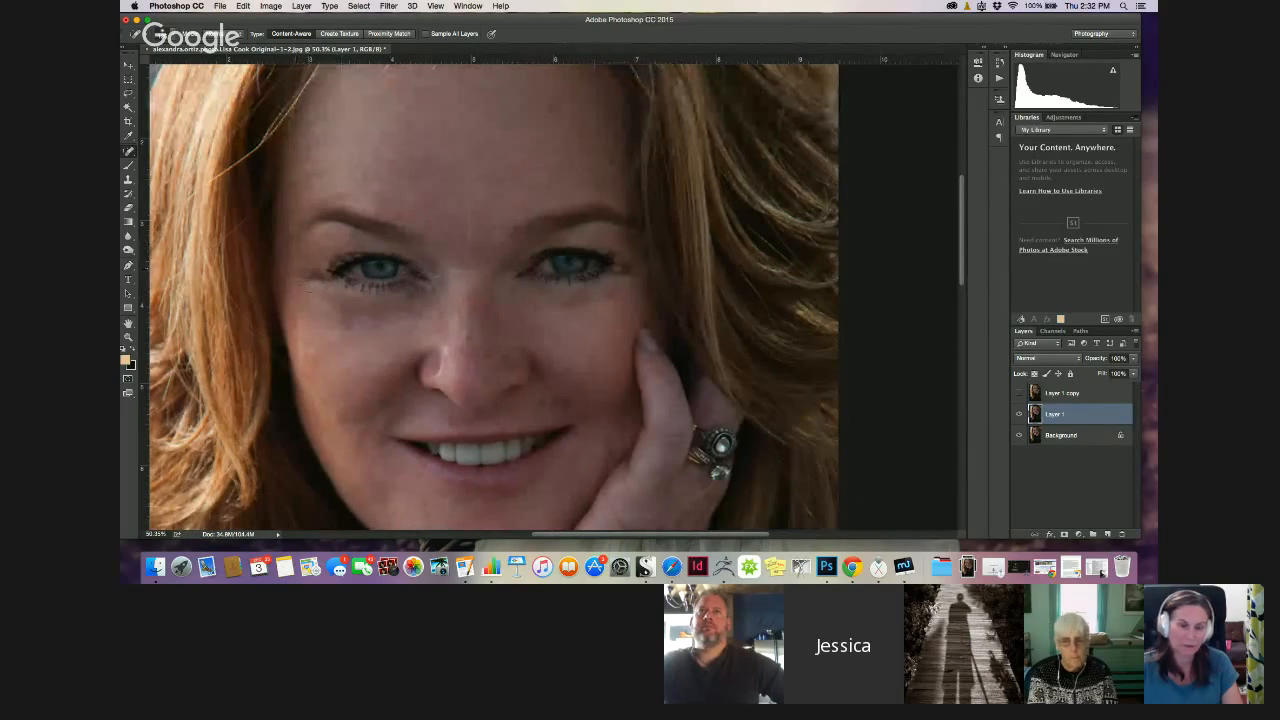
# Paint over the lines between the eyebrows, beside the nose bridge and beneath the eye nearest the hand with the Spot Healing Brush
pyautogui.moveTo(465, 205)
pyautogui.mouseDown()
pyautogui.moveTo(468, 248)
pyautogui.moveTo(441, 240)
pyautogui.moveTo(498, 256)
pyautogui.mouseUp()
pyautogui.moveTo(506, 298); pyautogui.dragTo(502, 313)
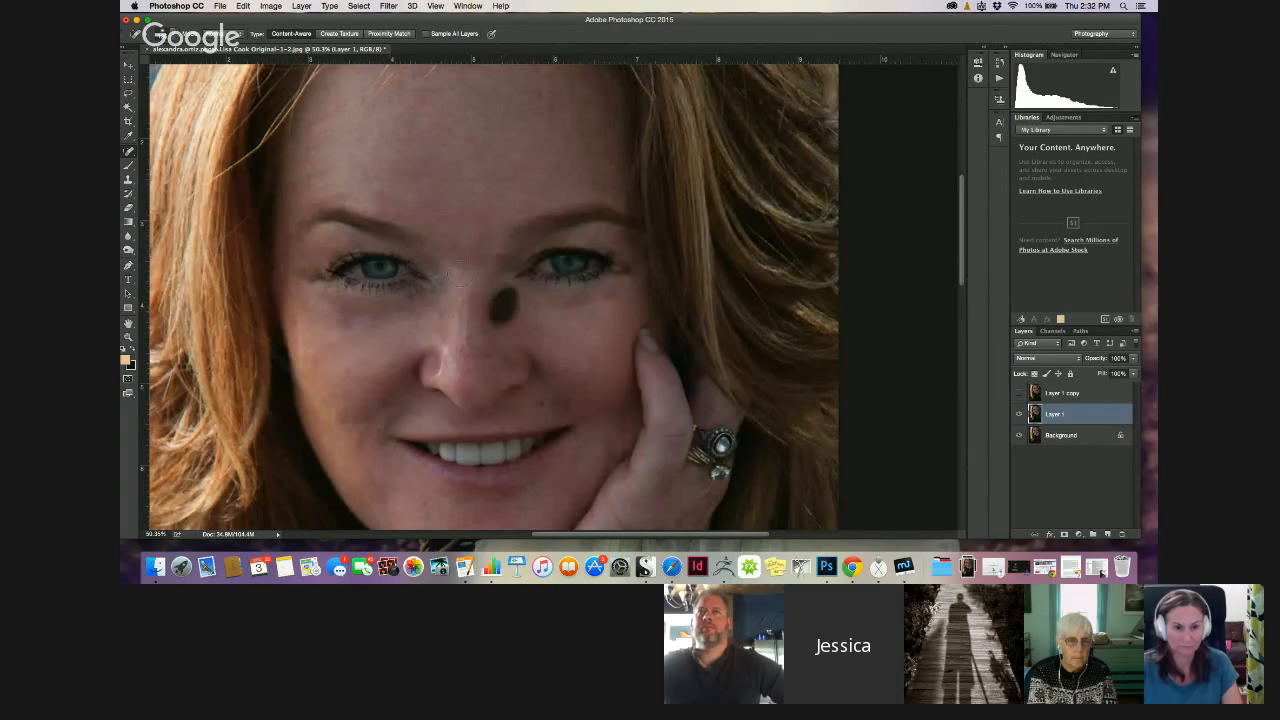
pyautogui.moveTo(455, 270)
pyautogui.mouseDown()
pyautogui.moveTo(484, 275)
pyautogui.moveTo(476, 299)
pyautogui.mouseUp()
pyautogui.moveTo(572, 296); pyautogui.dragTo(520, 318)
pyautogui.press('super+0')
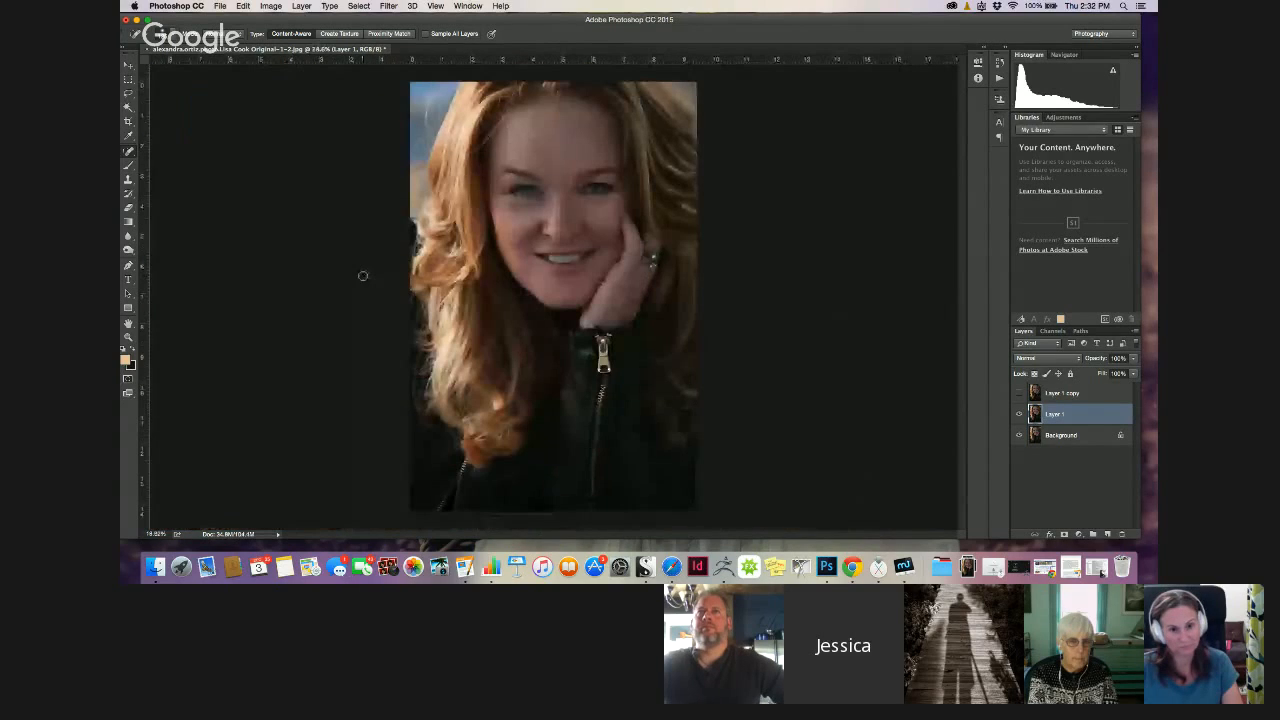
pyautogui.press('super+plus')
pyautogui.press('super+plus')
pyautogui.press('super+0')
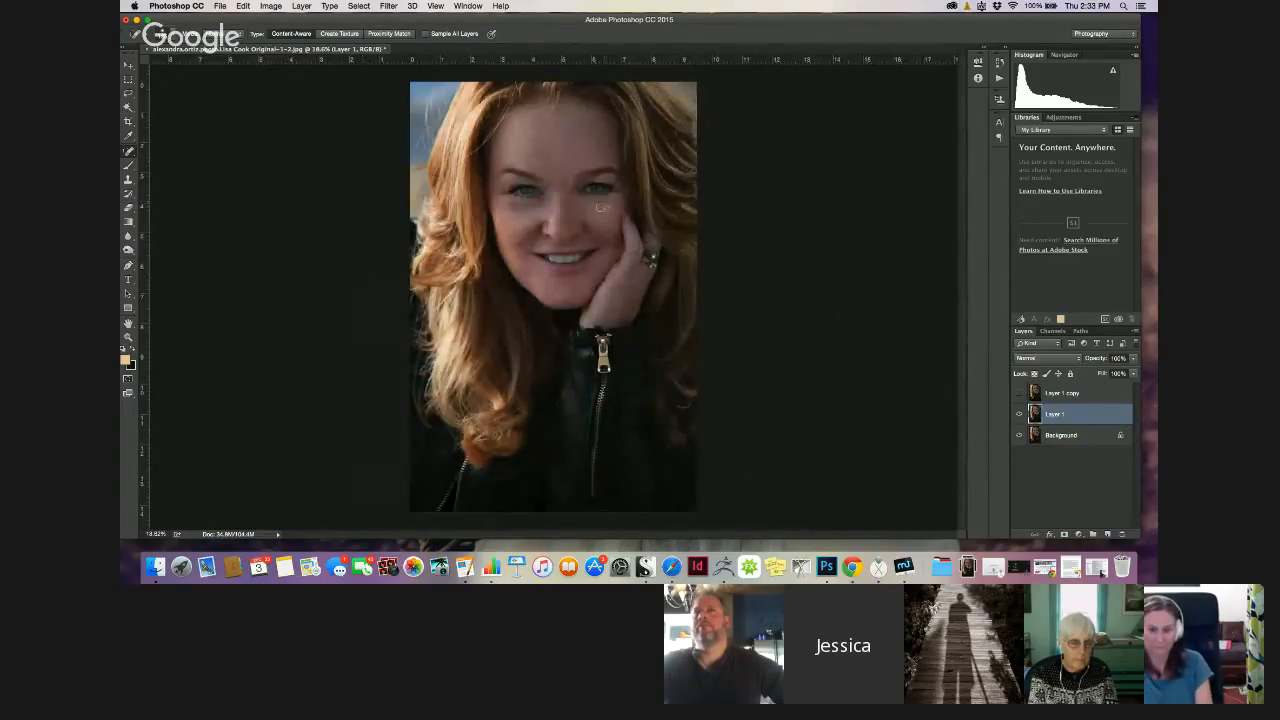
# Toggle the visibility of Layer 1 to compare the retouched face with the original, overall and close up around the eye
pyautogui.moveTo(594, 203)
pyautogui.mouseDown()
pyautogui.moveTo(608, 204)
pyautogui.moveTo(517, 205)
pyautogui.mouseUp()
pyautogui.click(1020, 416)
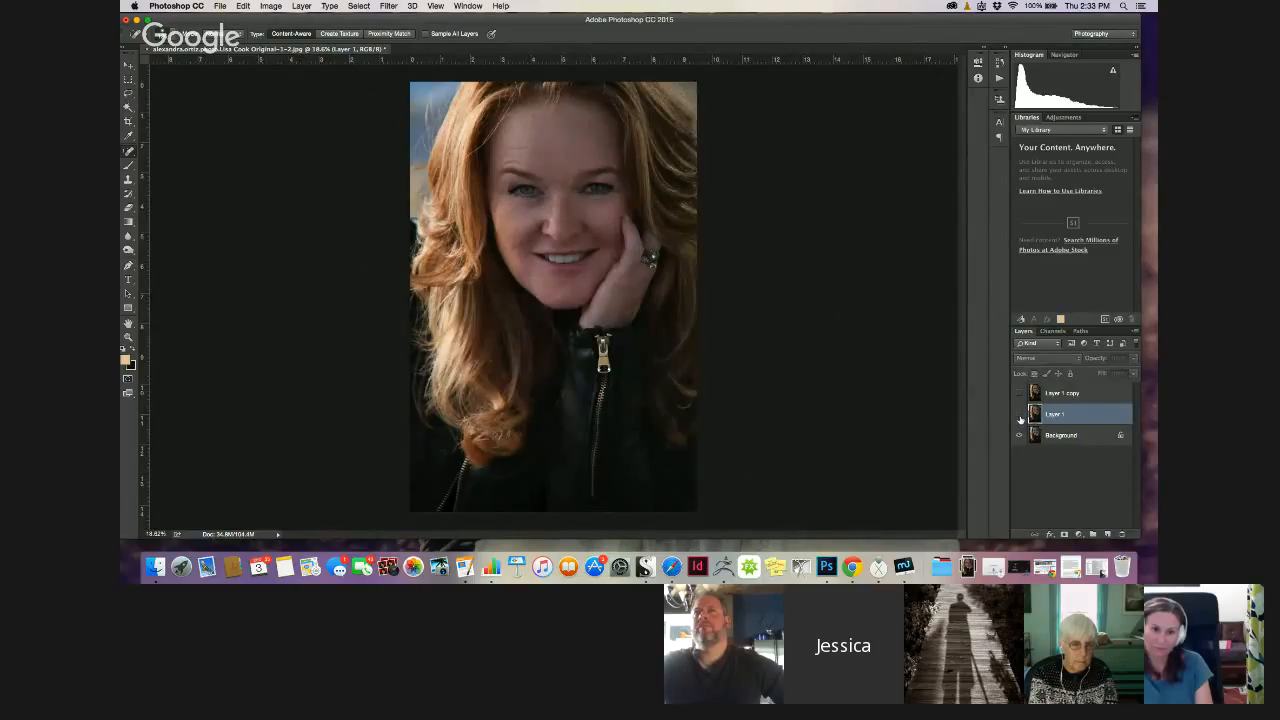
pyautogui.click(1020, 416)
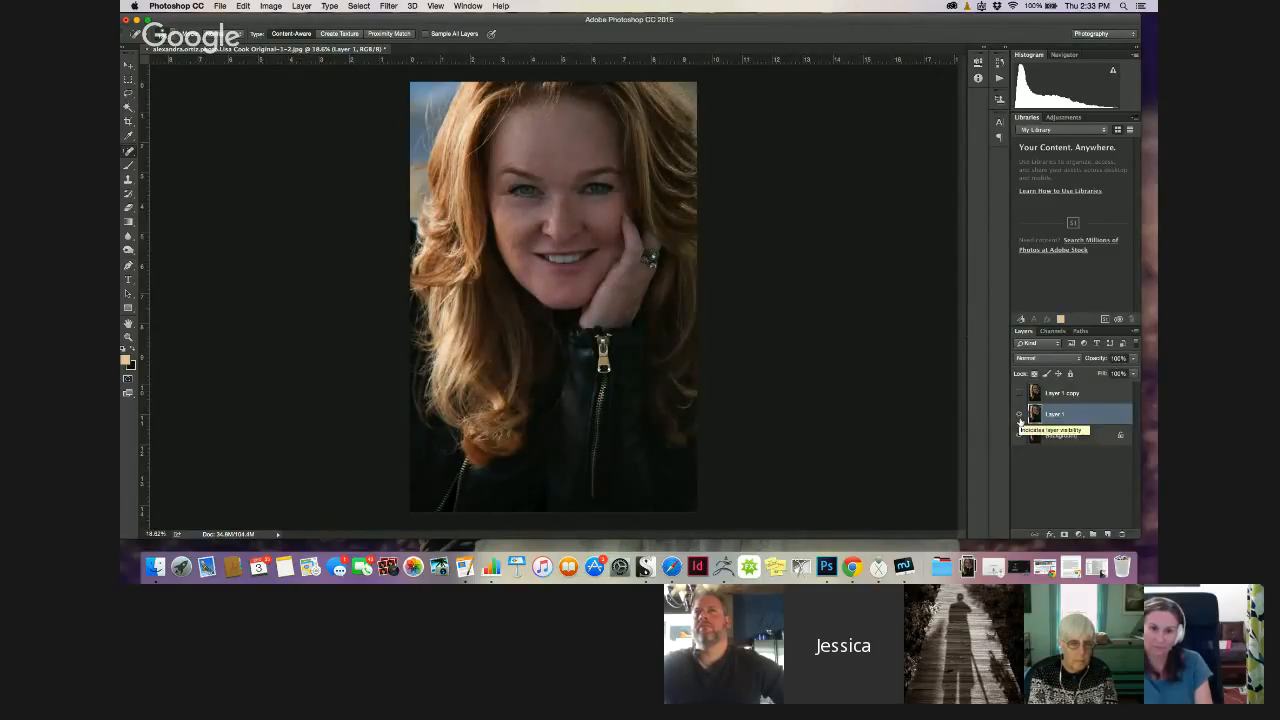
pyautogui.click(1020, 416)
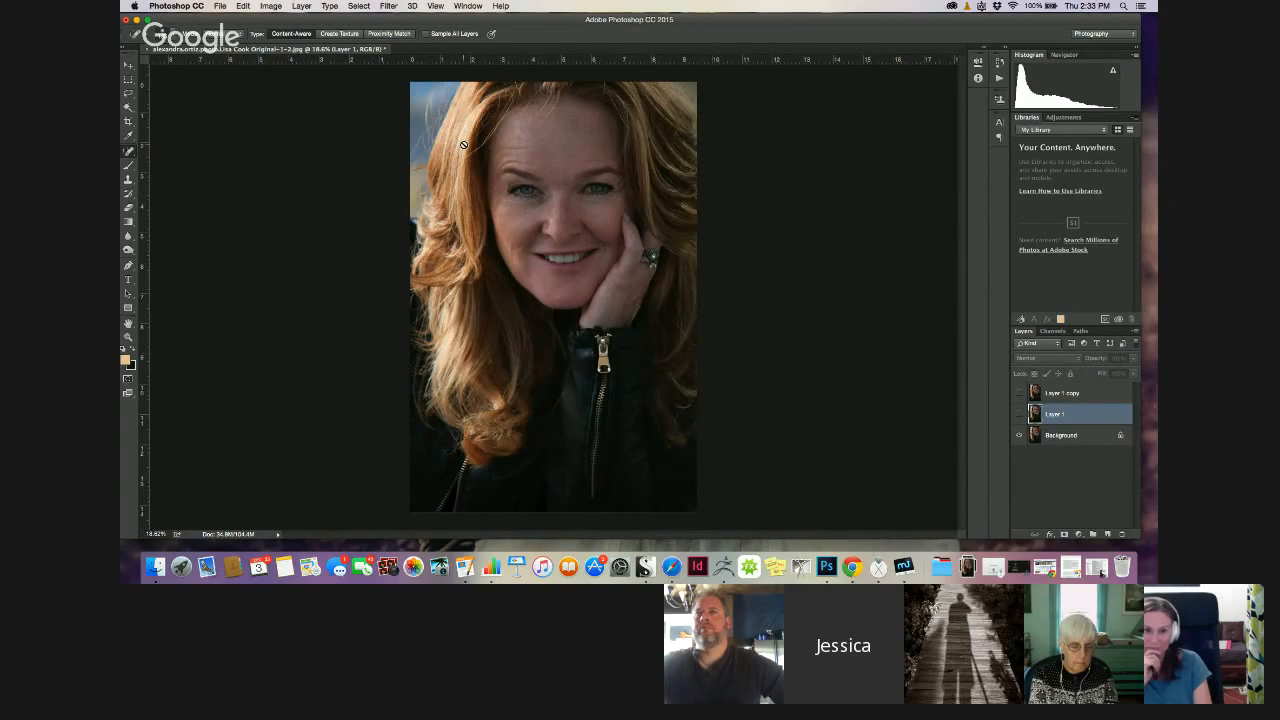
pyautogui.scroll(5, 463, 145)
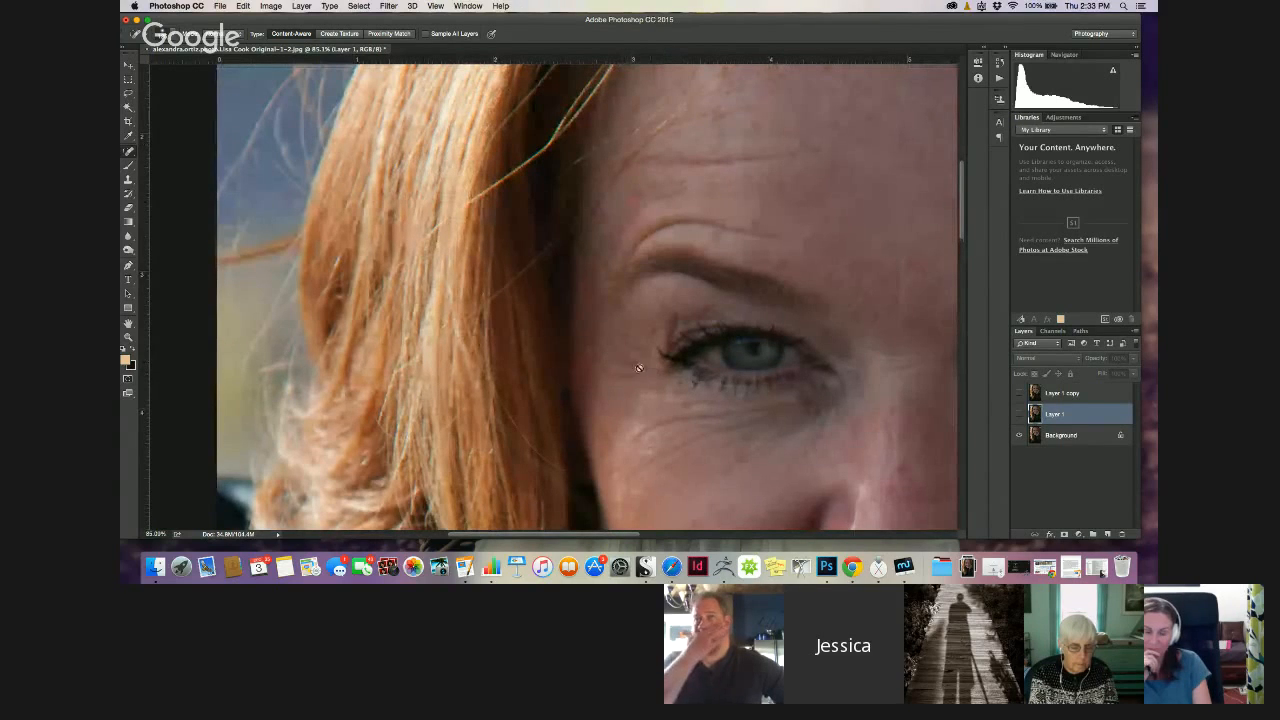
pyautogui.click(1018, 413)
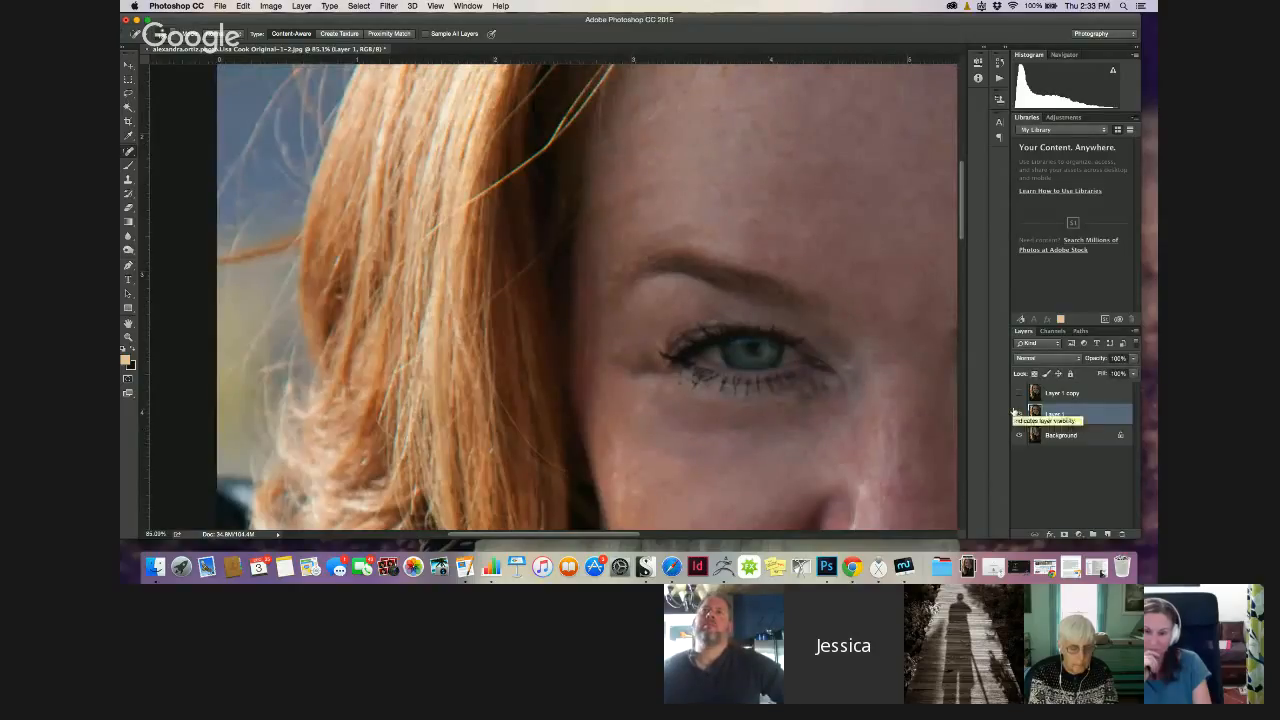
# Try several reduced opacity values on Layer 1 to blend the retouched skin with the original wrinkles
pyautogui.click(1134, 359)
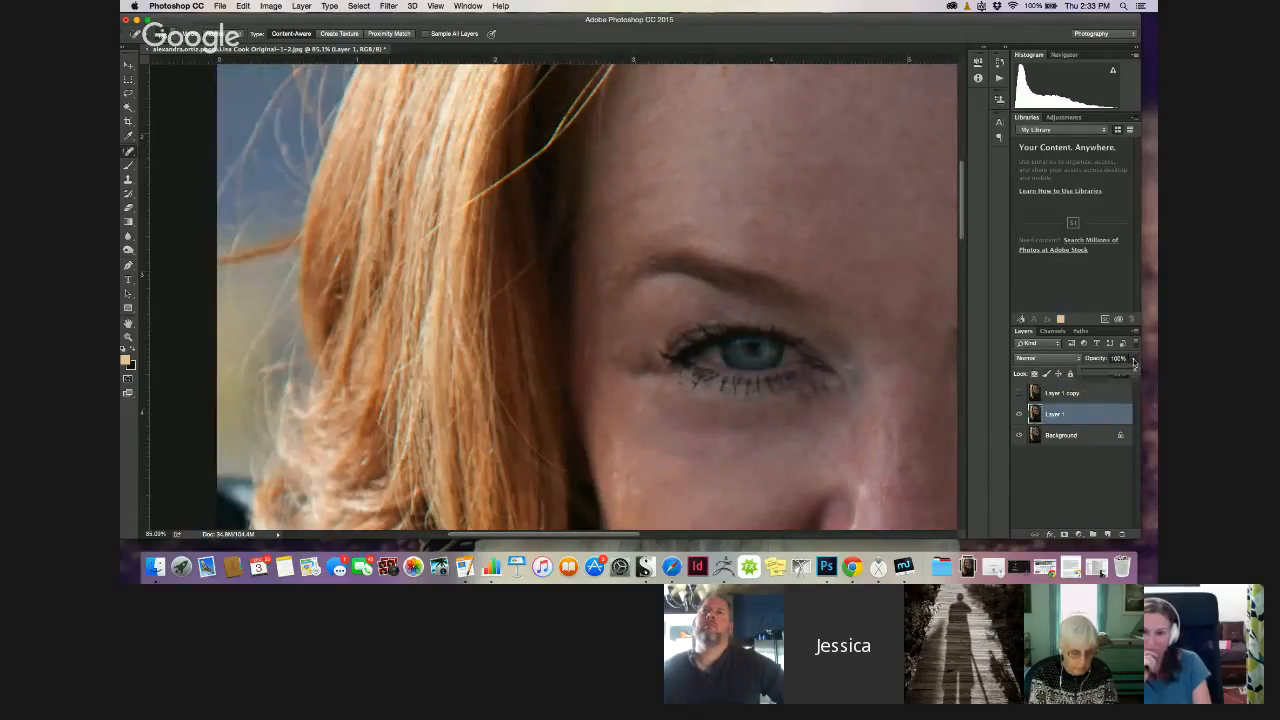
pyautogui.moveTo(1134, 373); pyautogui.dragTo(1112, 371)
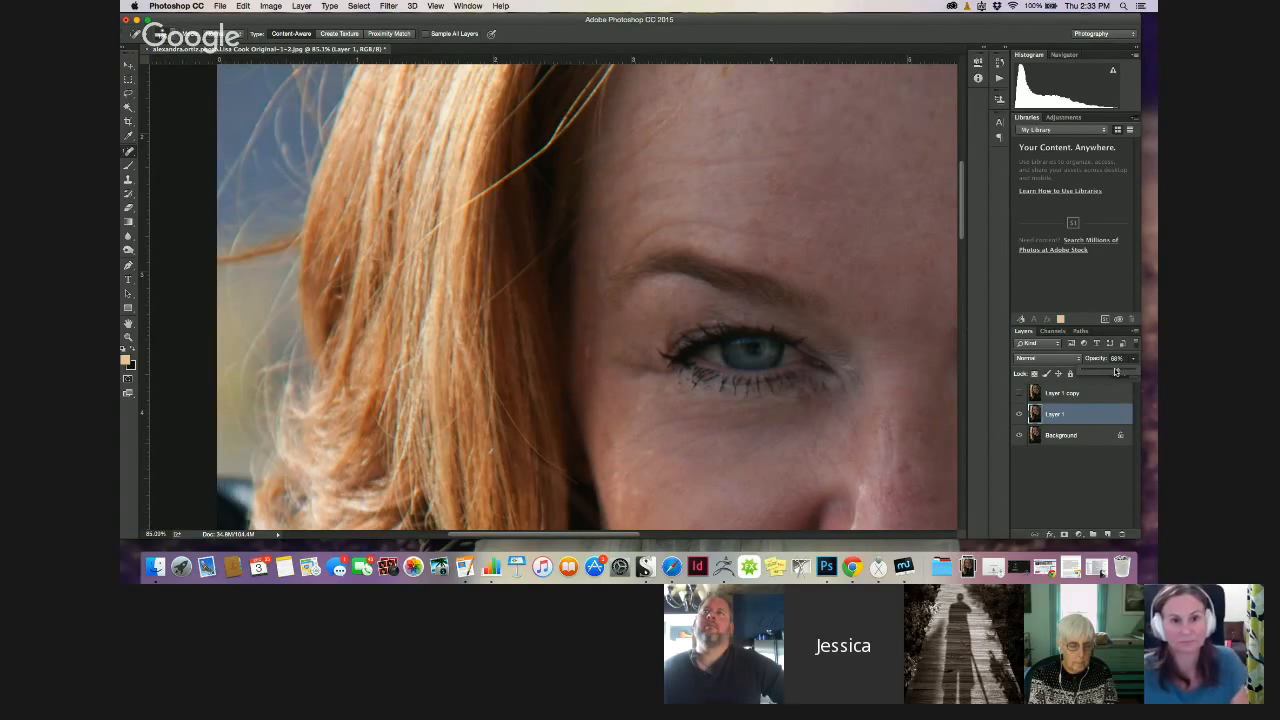
pyautogui.scroll(-5, 768, 268)
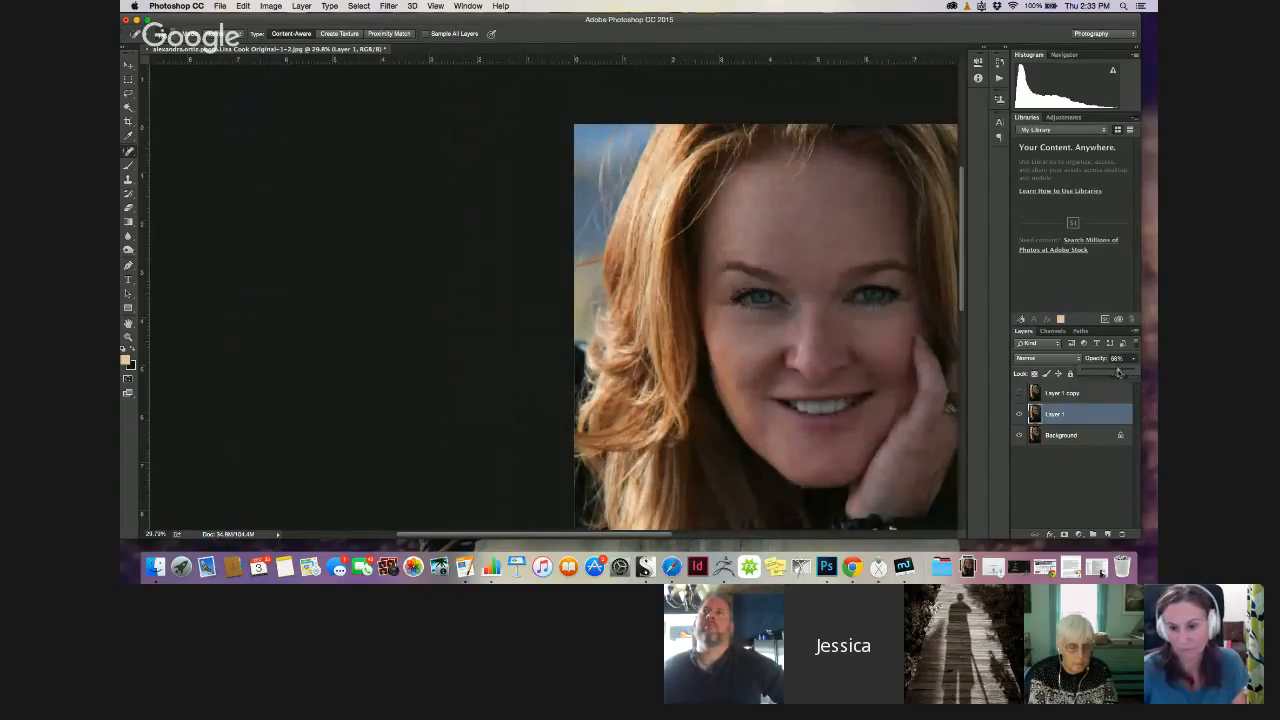
pyautogui.moveTo(1108, 372)
pyautogui.mouseDown()
pyautogui.moveTo(1084, 376)
pyautogui.moveTo(1128, 373)
pyautogui.mouseUp()
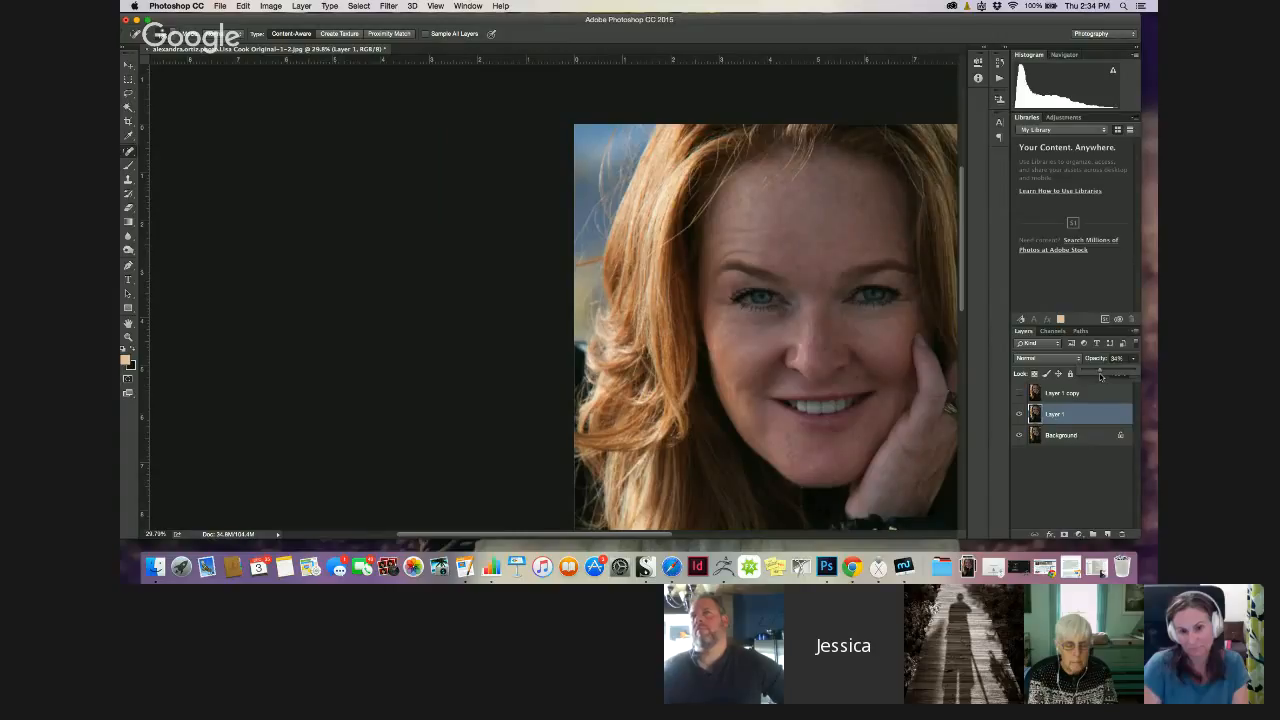
pyautogui.moveTo(1101, 376); pyautogui.dragTo(1132, 379)
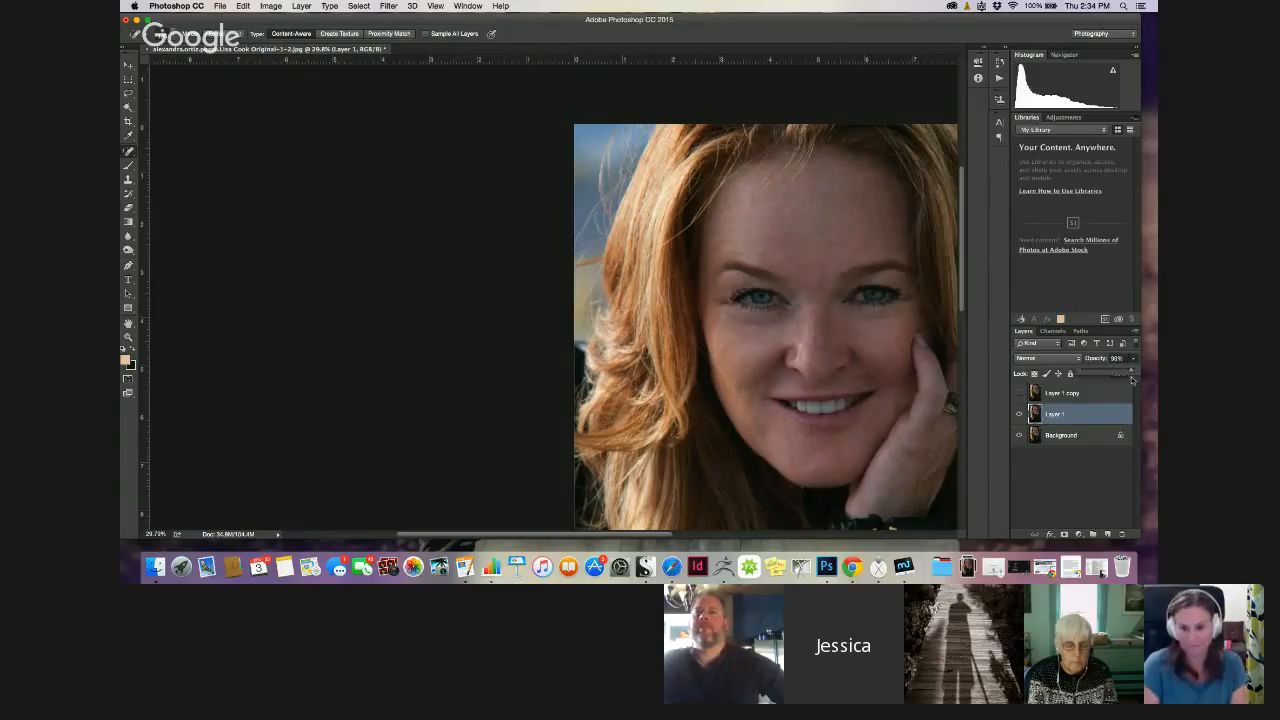
# Delete the retouched Layer 1 and duplicate the Background layer
pyautogui.click(1019, 413)
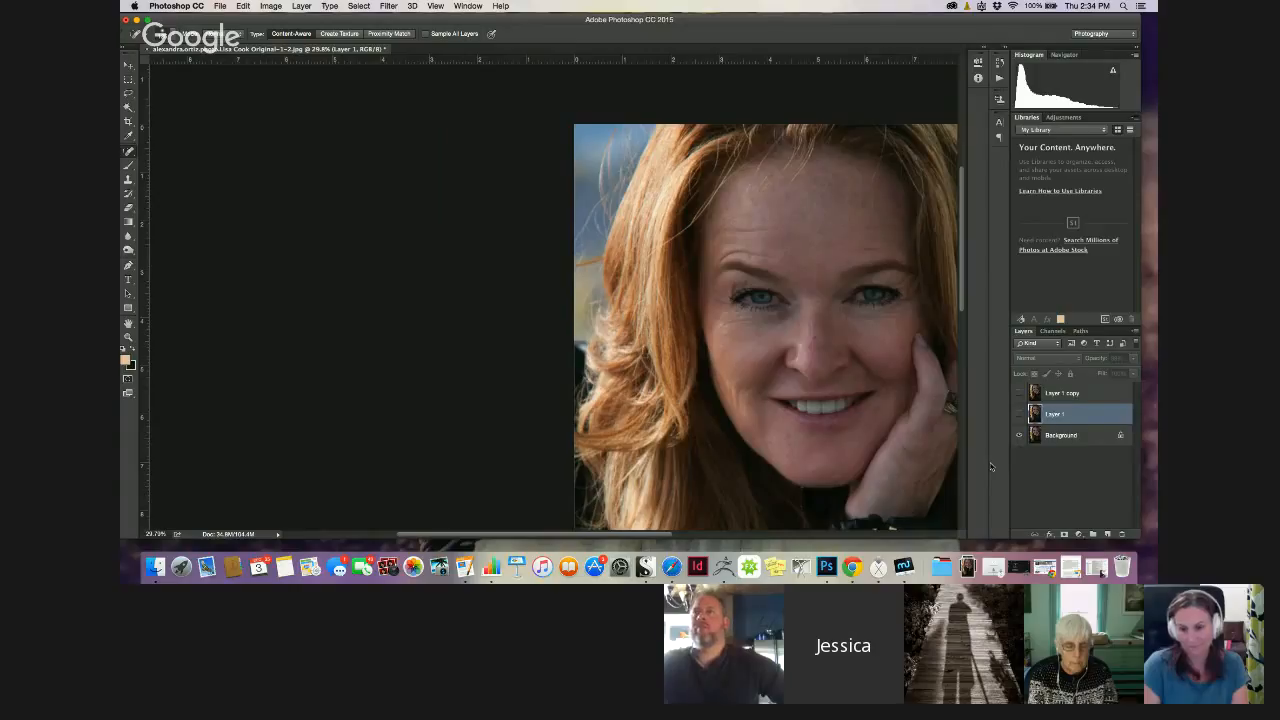
pyautogui.press('Delete')
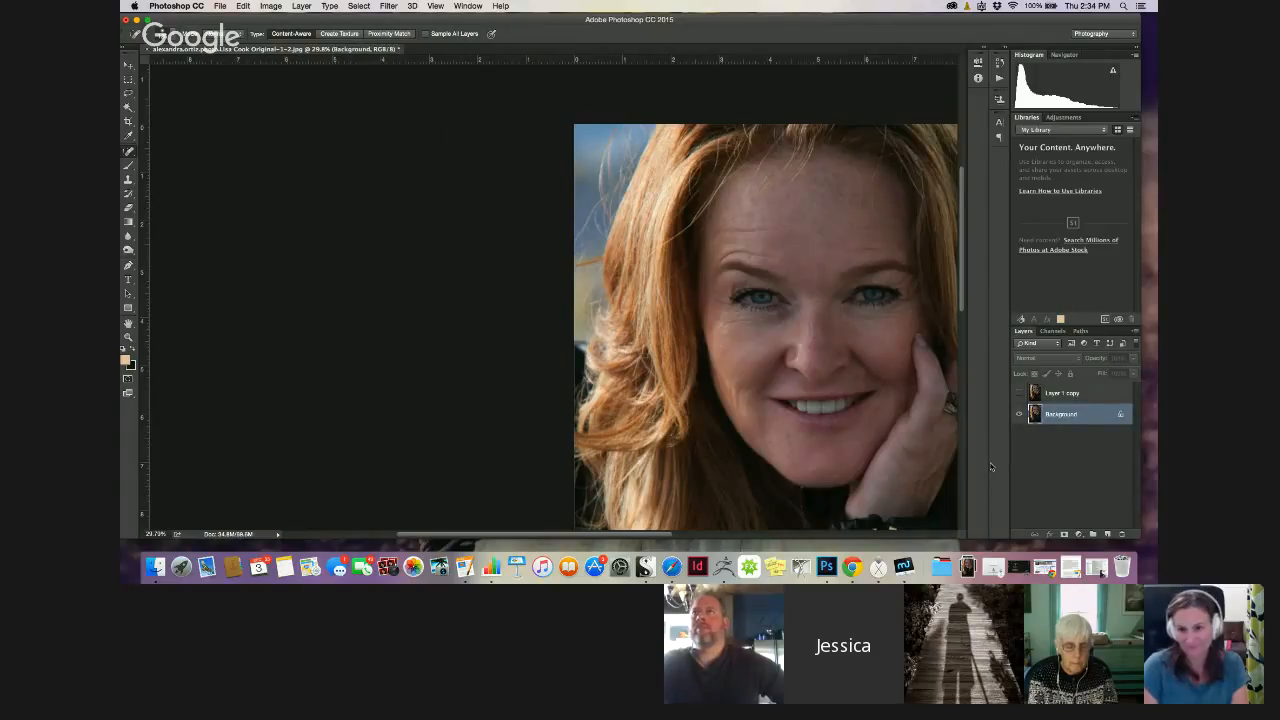
pyautogui.press('super+j')
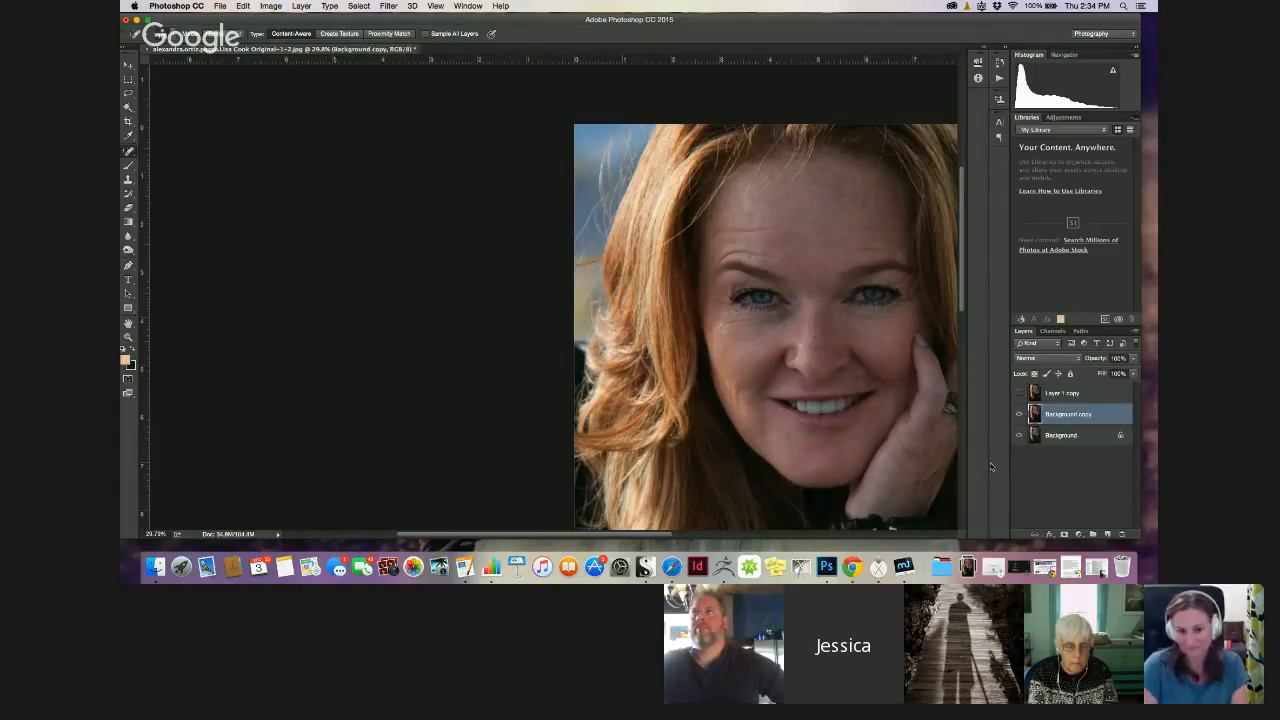
# Apply a Gaussian Blur with a radius of 2.7 pixels to the Background copy layer
pyautogui.moveTo(508, 535); pyautogui.dragTo(571, 535)
pyautogui.moveTo(963, 244); pyautogui.dragTo(963, 279)
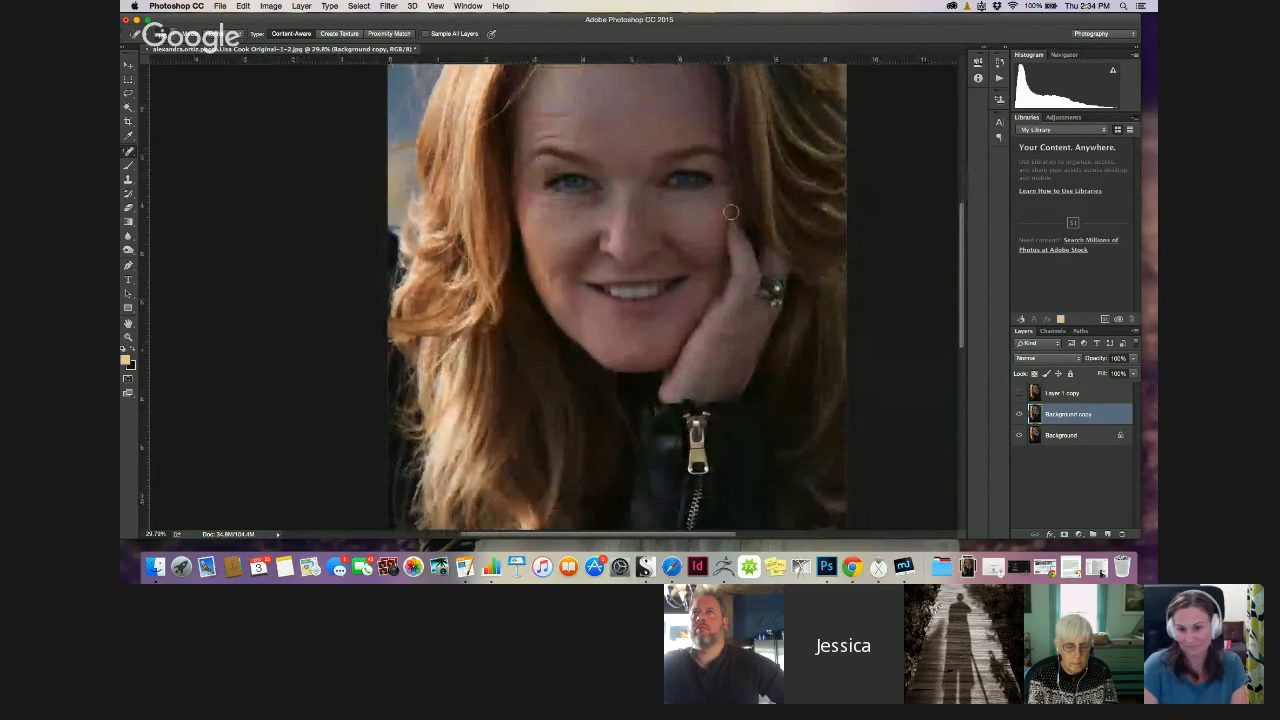
pyautogui.scroll(-5, 600, 214)
pyautogui.scroll(5, 600, 214)
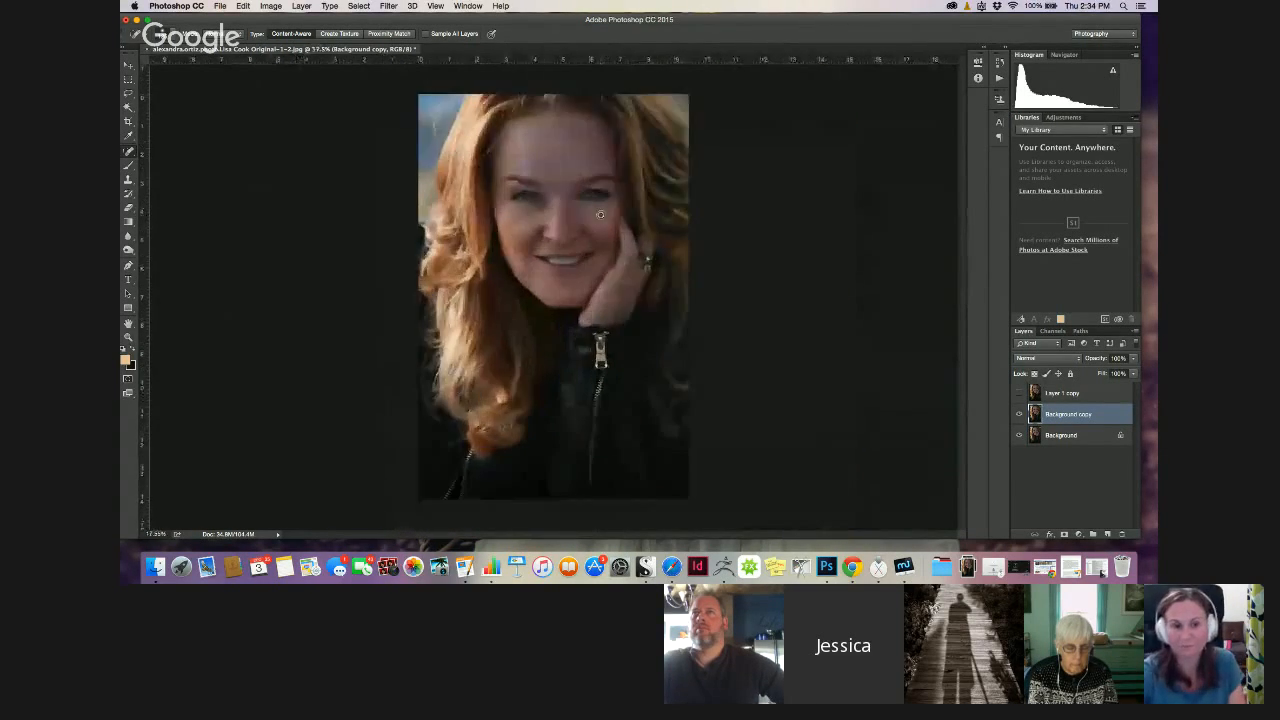
pyautogui.scroll(2, 600, 214)
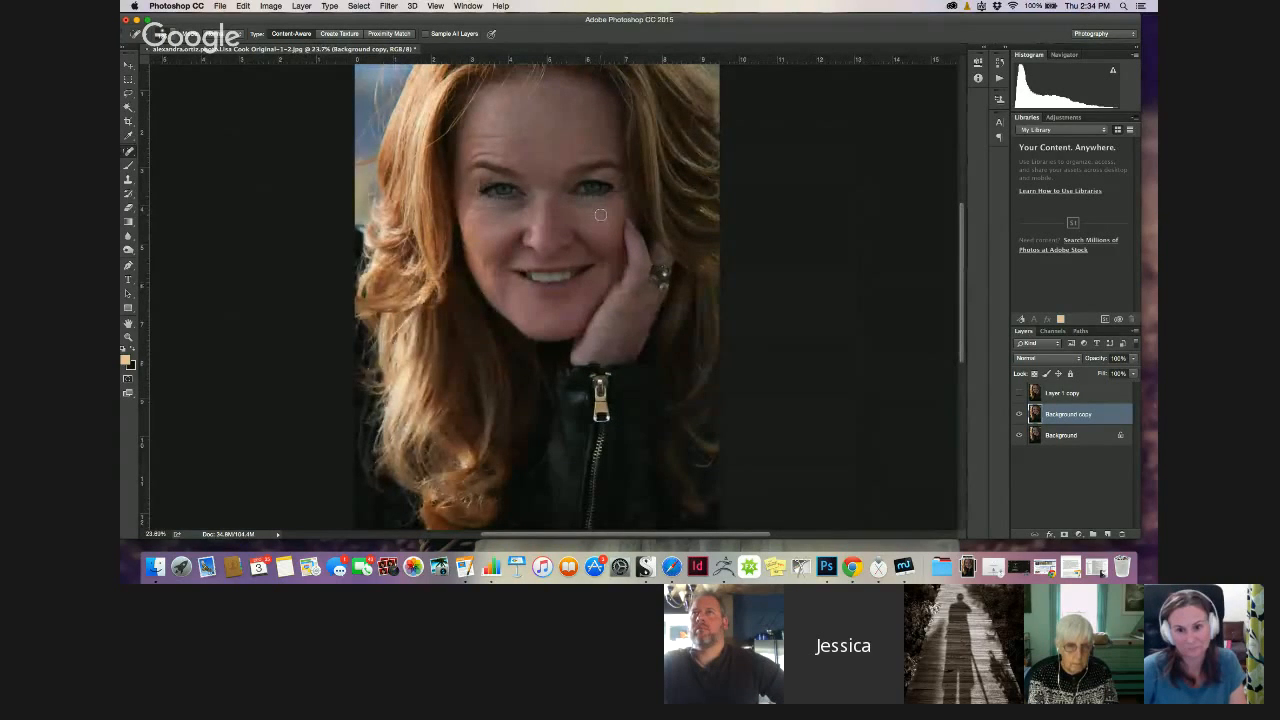
pyautogui.scroll(3, 600, 214)
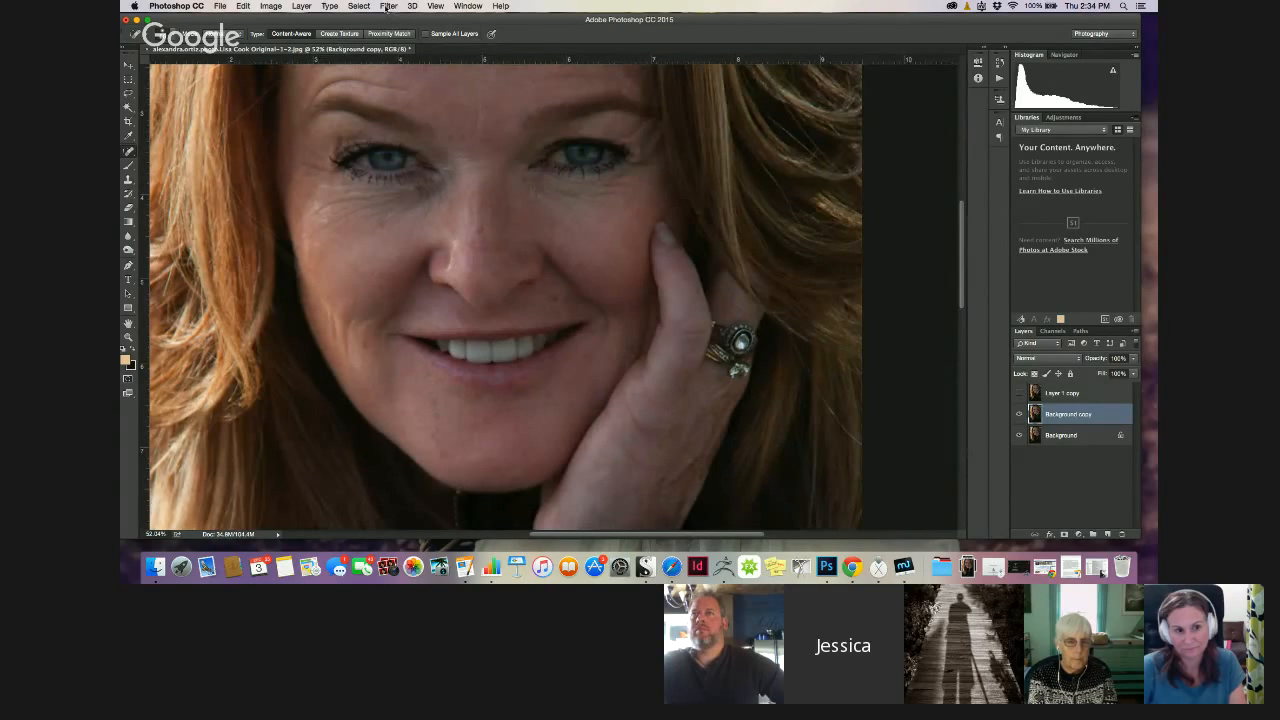
pyautogui.click(388, 6)
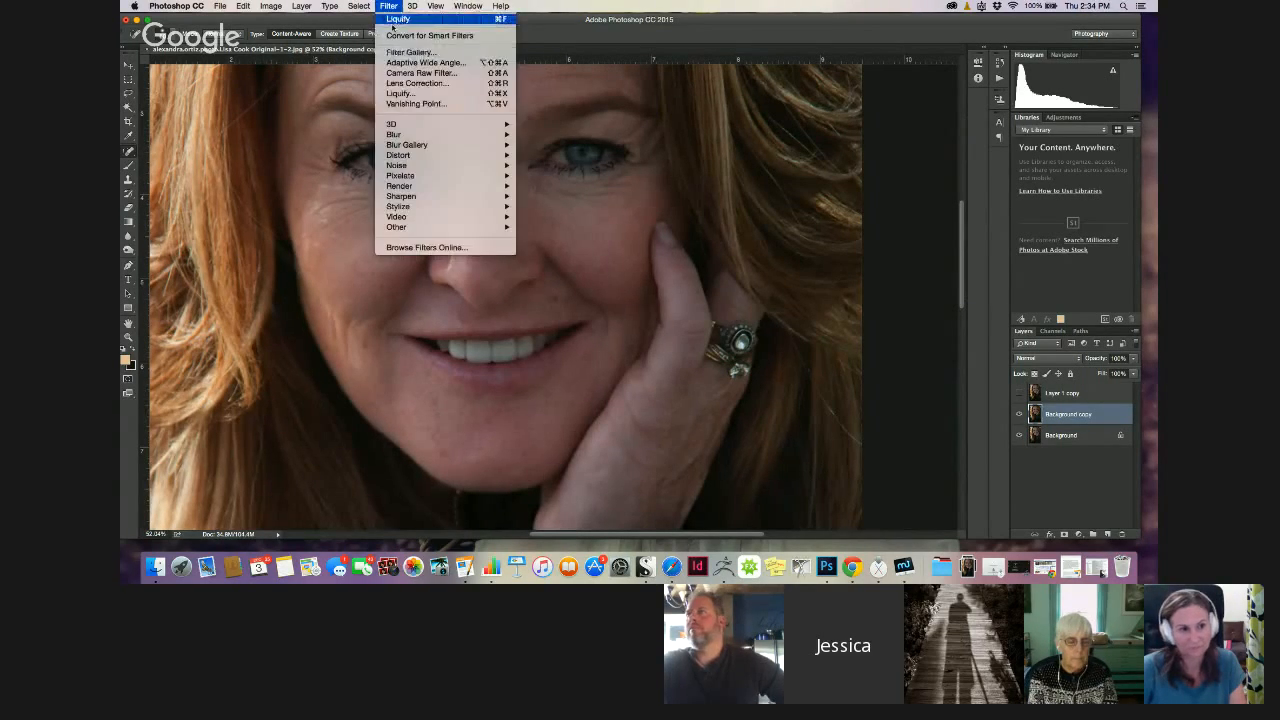
pyautogui.moveTo(474, 133)
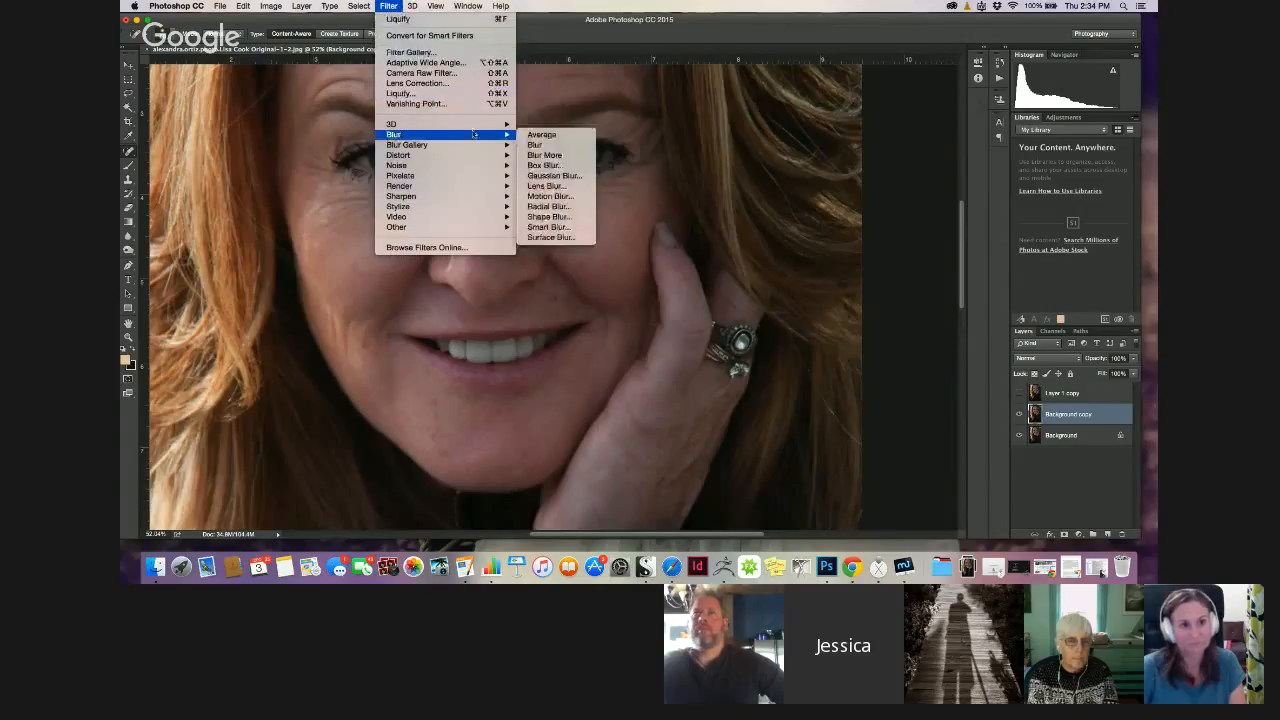
pyautogui.click(531, 176)
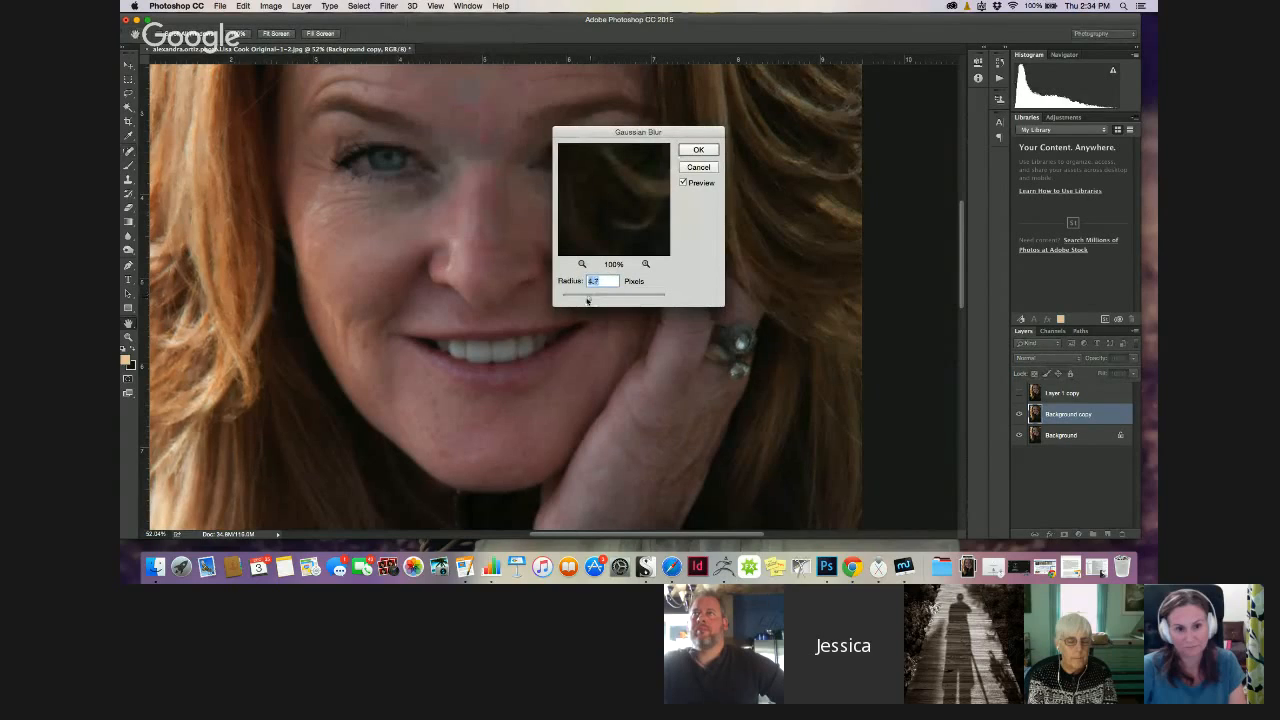
pyautogui.moveTo(585, 301); pyautogui.dragTo(581, 301)
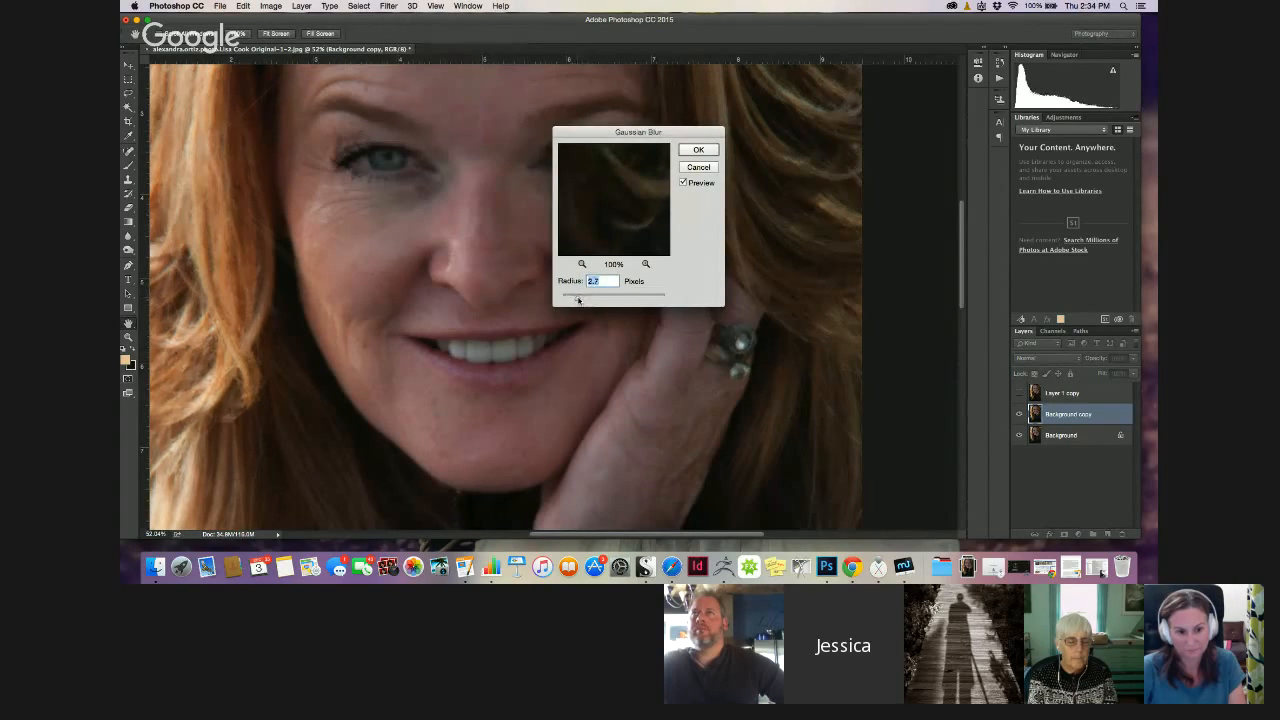
pyautogui.click(698, 150)
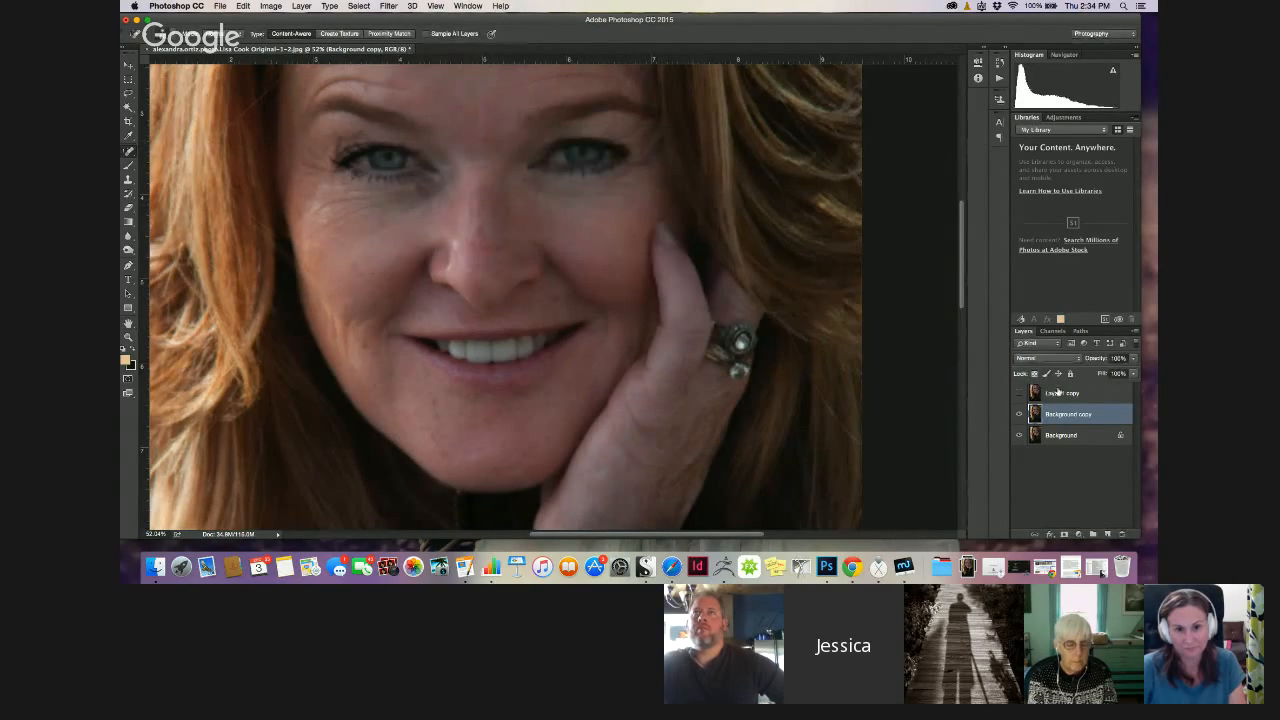
# Make Layer 1 copy visible and turn it into a grey texture layer with Apply Image
pyautogui.click(1058, 392)
pyautogui.click(1019, 392)
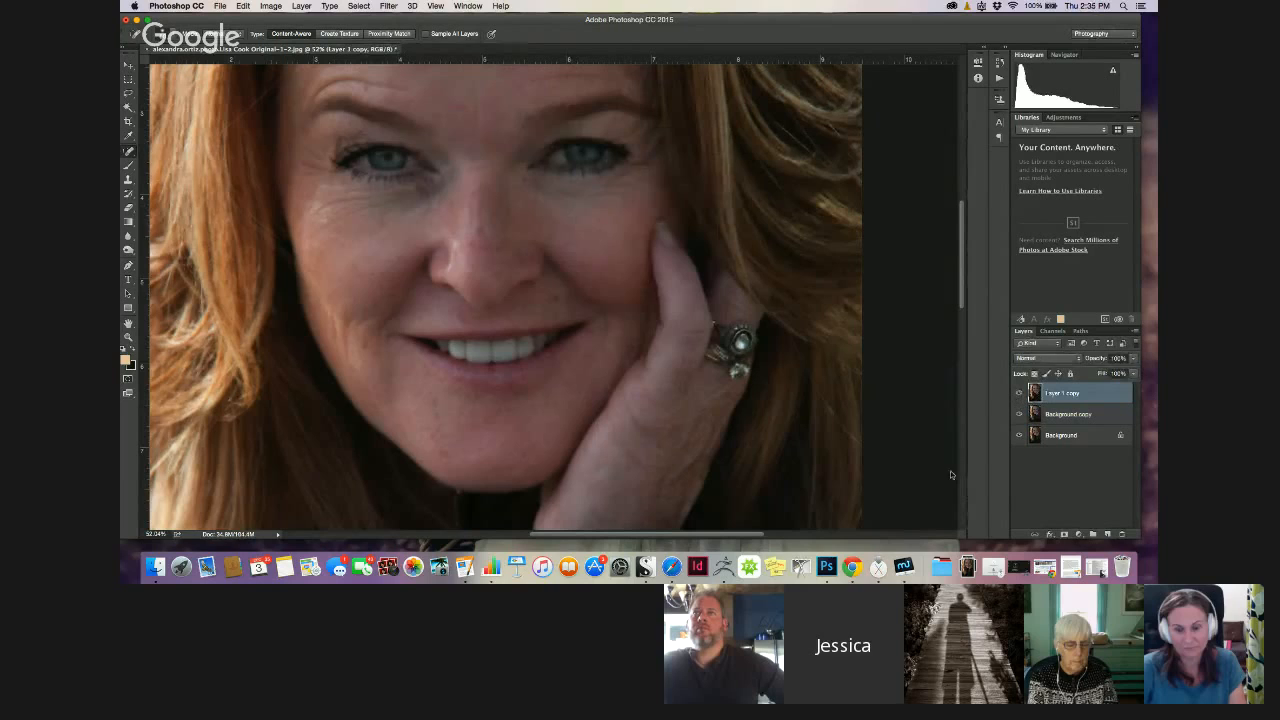
pyautogui.click(270, 6)
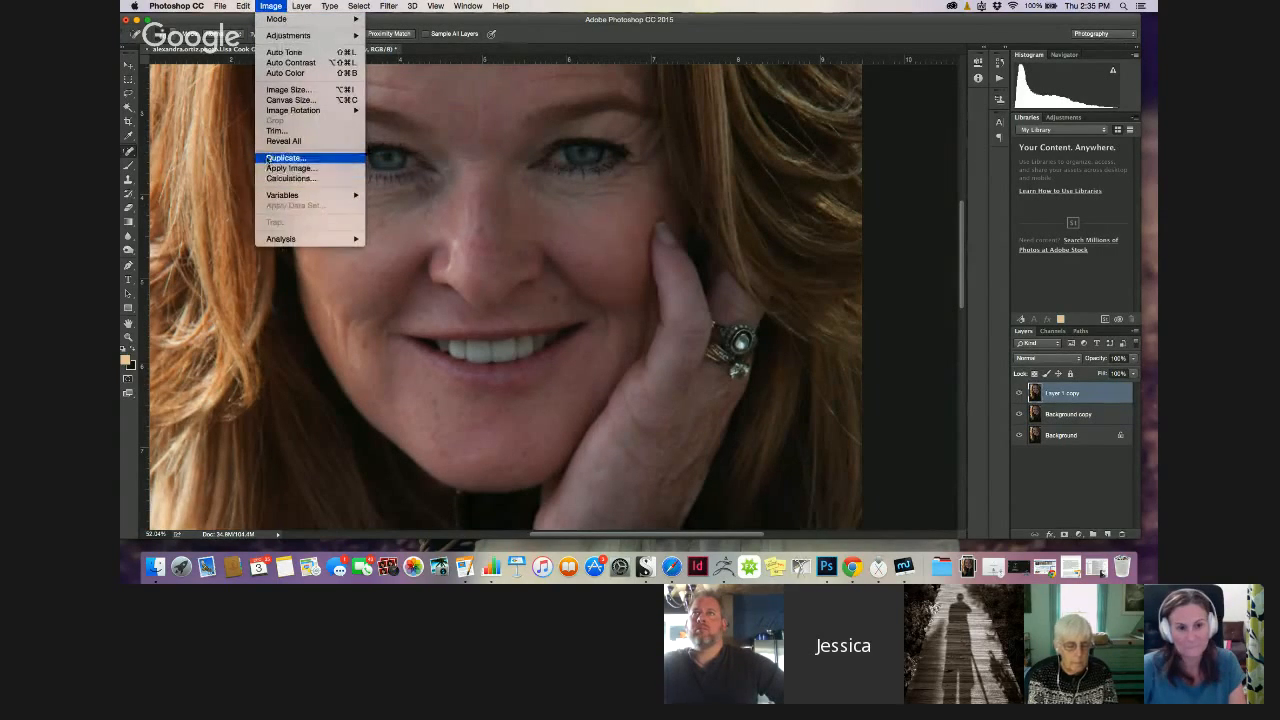
pyautogui.click(268, 168)
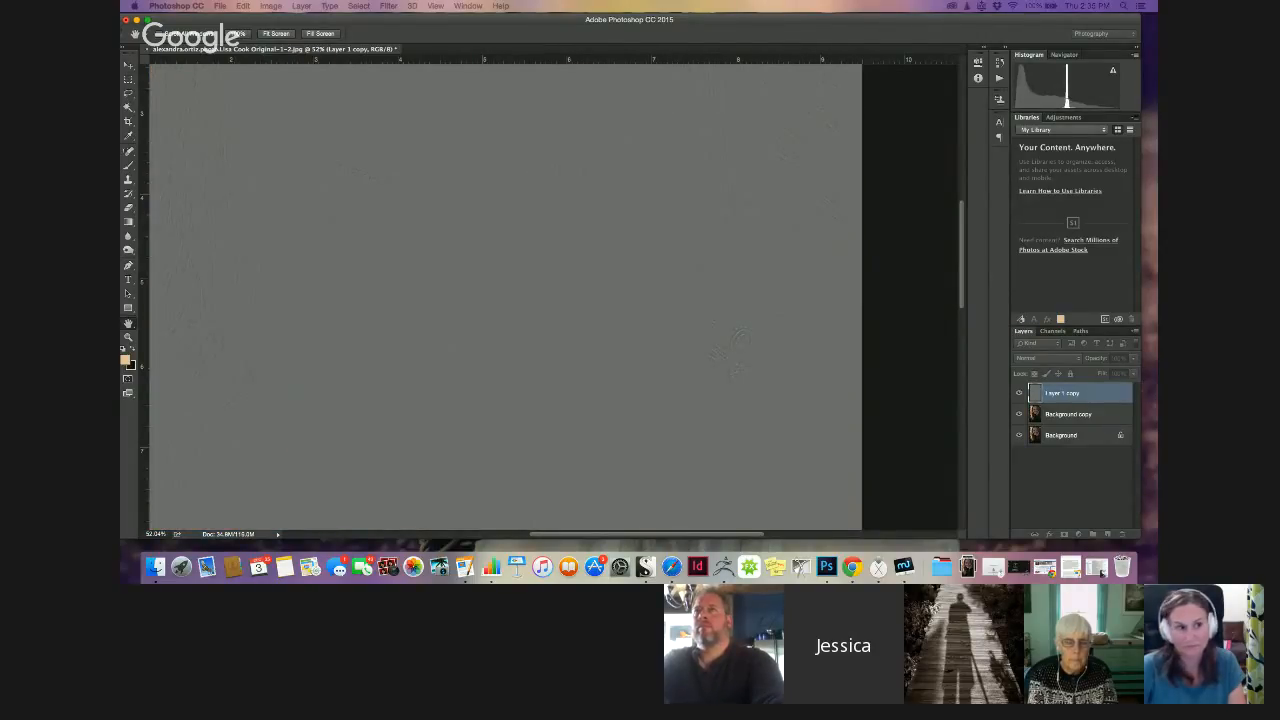
pyautogui.press('Return')
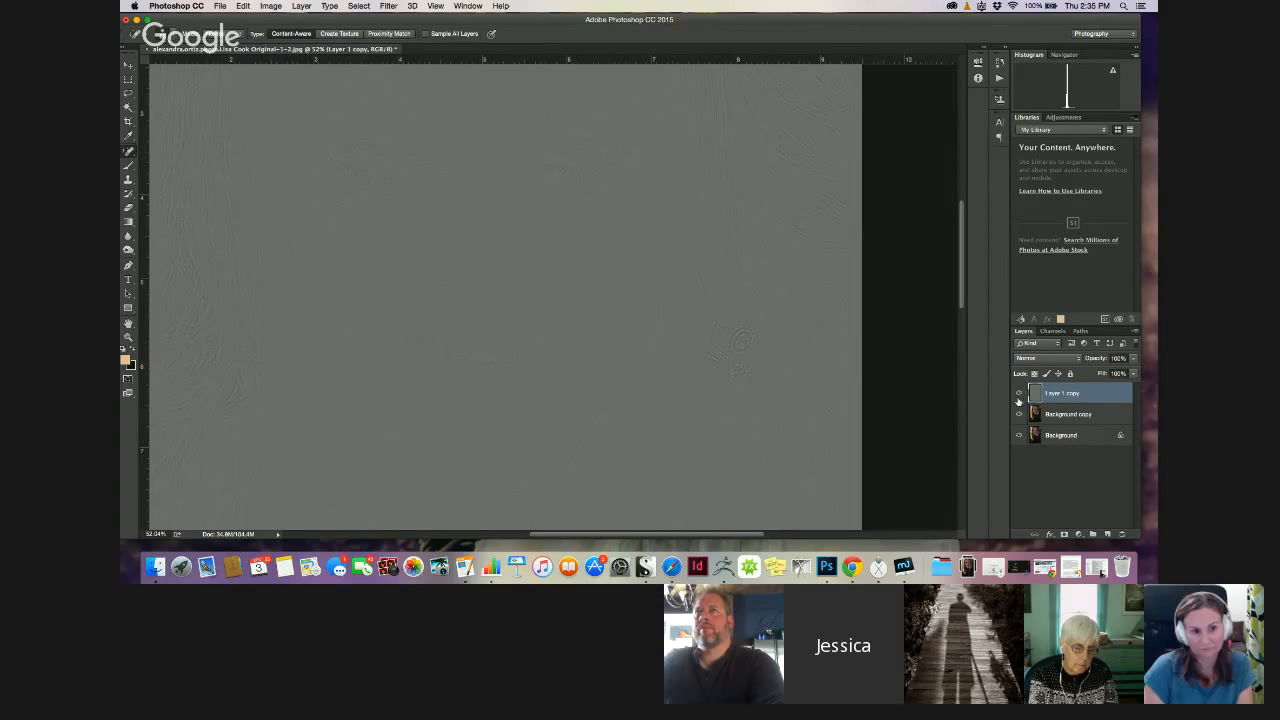
# Hide the two layers above the Background and rename the blurred Background copy as "lower level"
pyautogui.moveTo(1019, 394); pyautogui.dragTo(1019, 415)
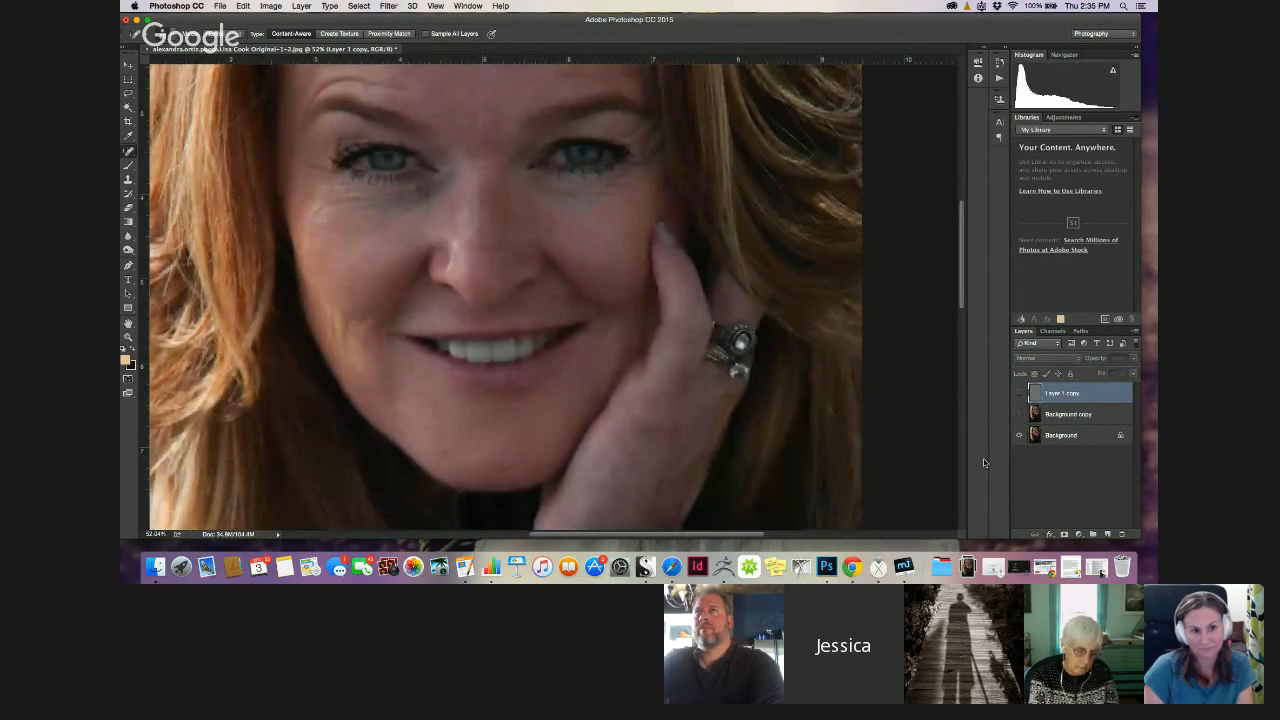
pyautogui.click(1019, 414)
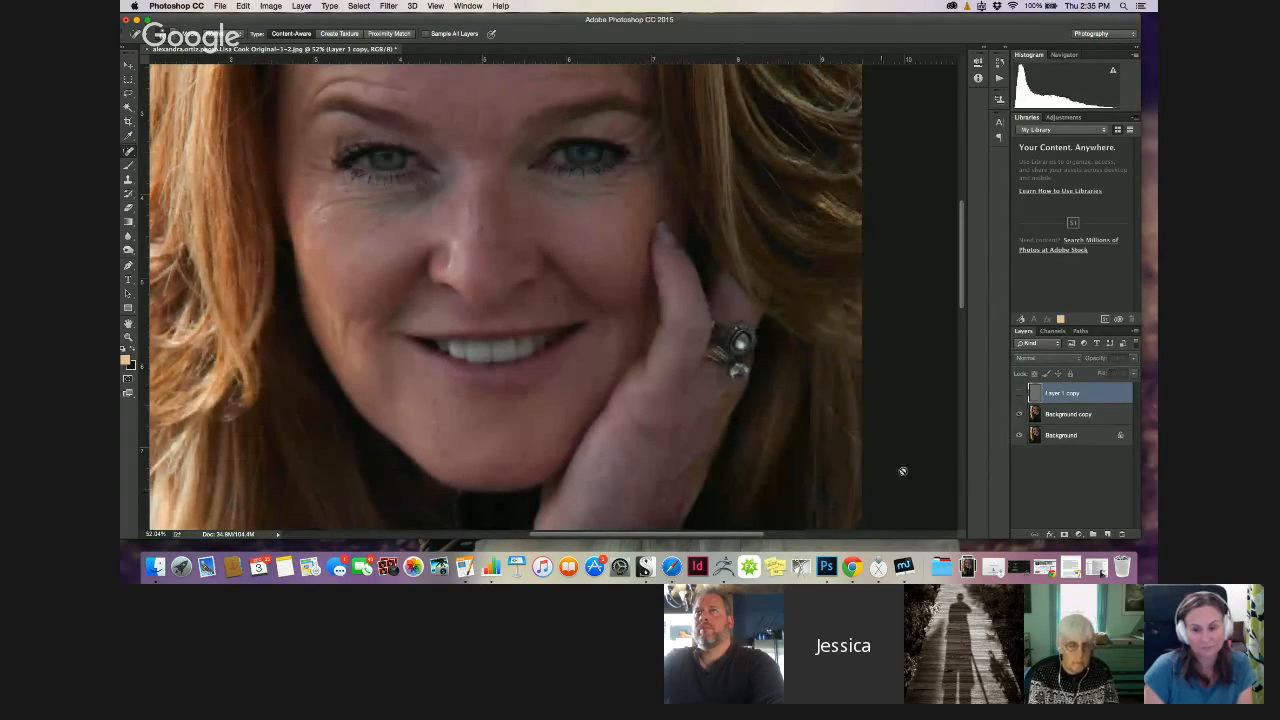
pyautogui.click(1055, 418)
pyautogui.doubleClick(1055, 416)
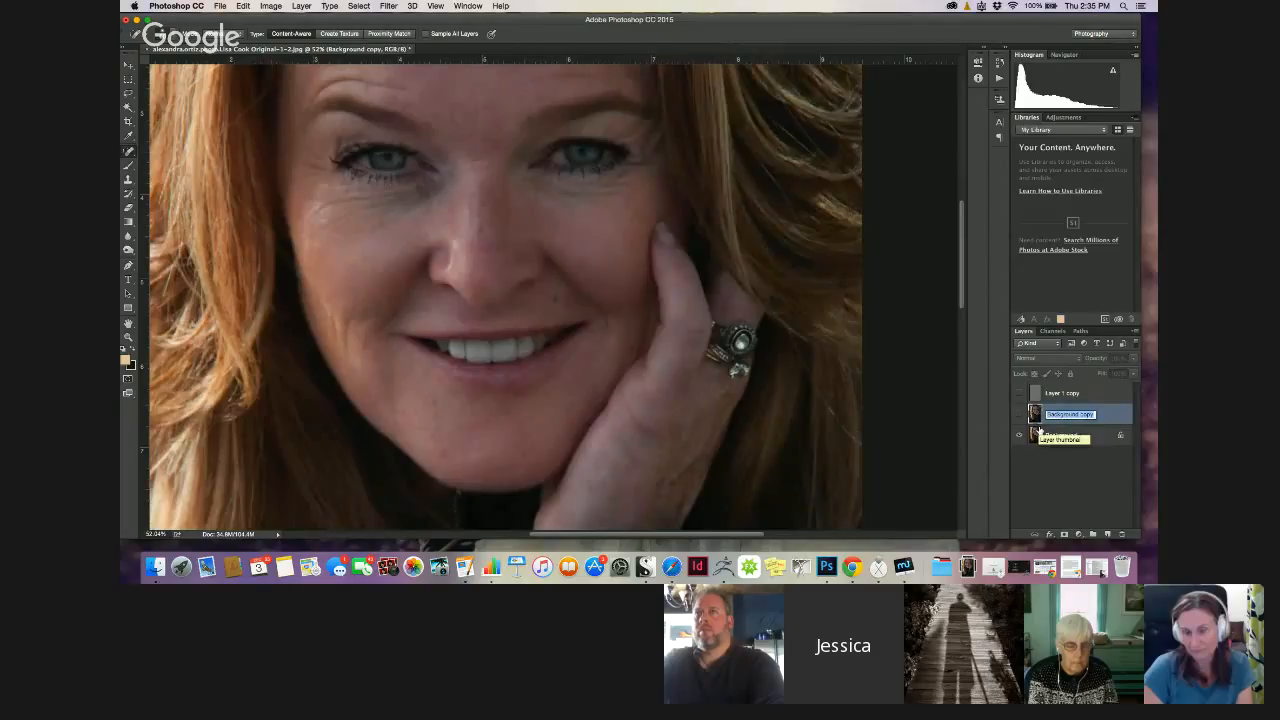
pyautogui.write('low')
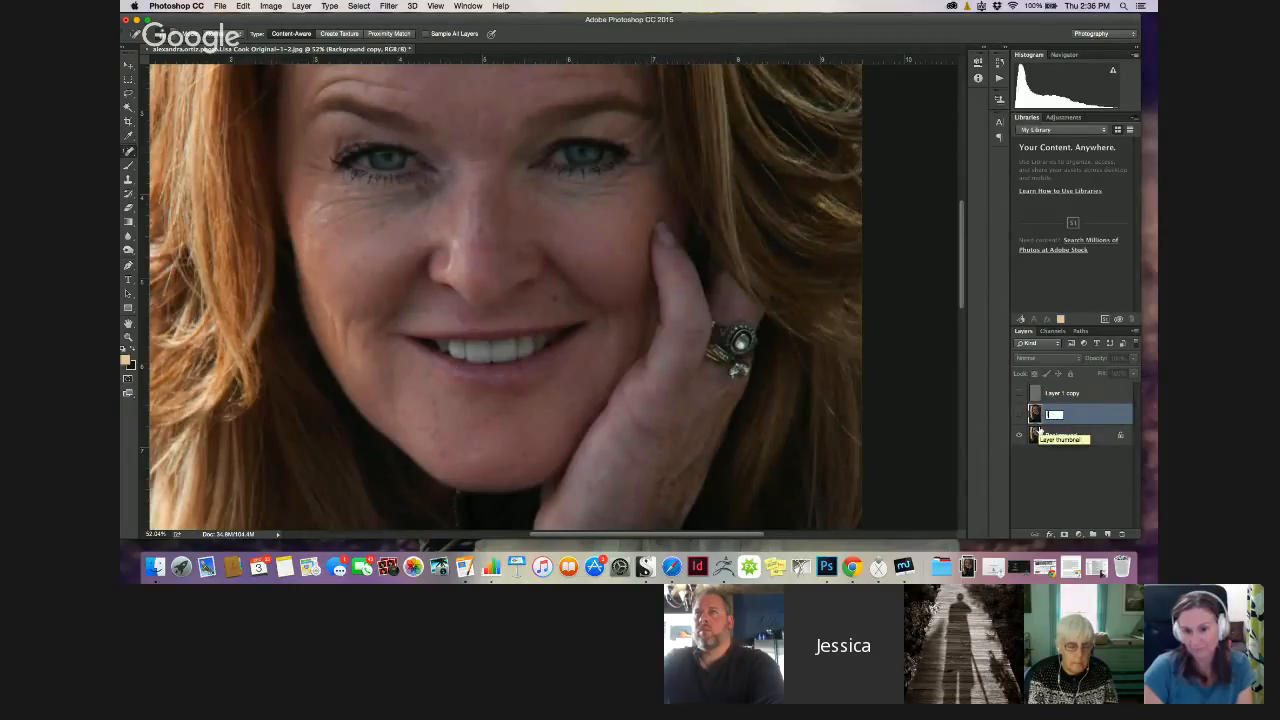
pyautogui.write('er leve')
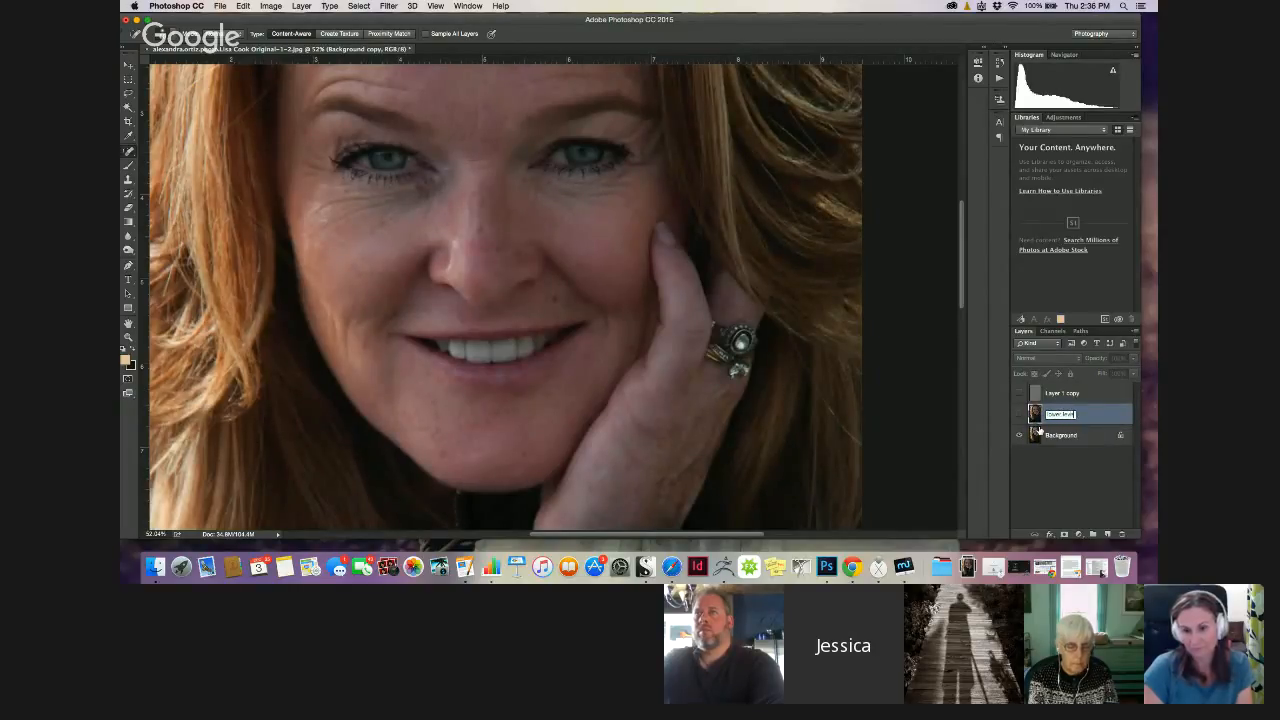
pyautogui.write('l')
pyautogui.press('Return')
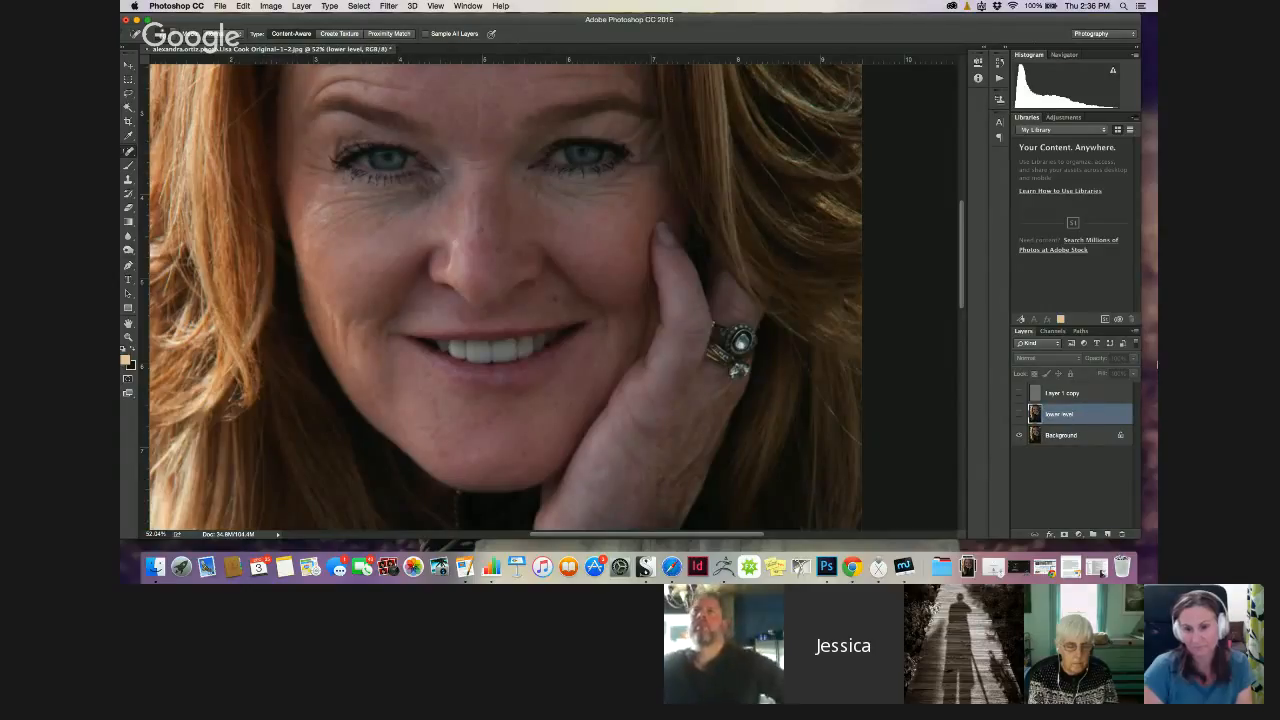
# Rename the grey texture layer, Layer 1 copy, as "Upper Level"
pyautogui.click(1070, 394)
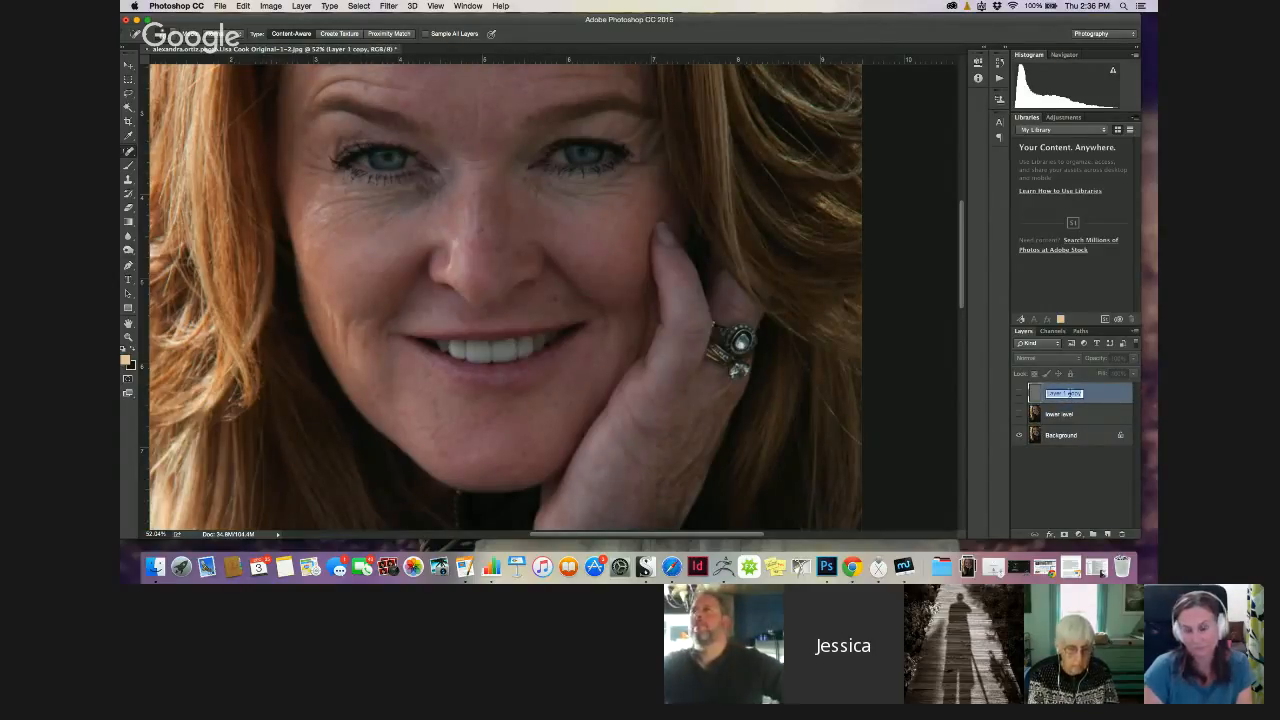
pyautogui.doubleClick(1070, 395)
pyautogui.write('upper le')
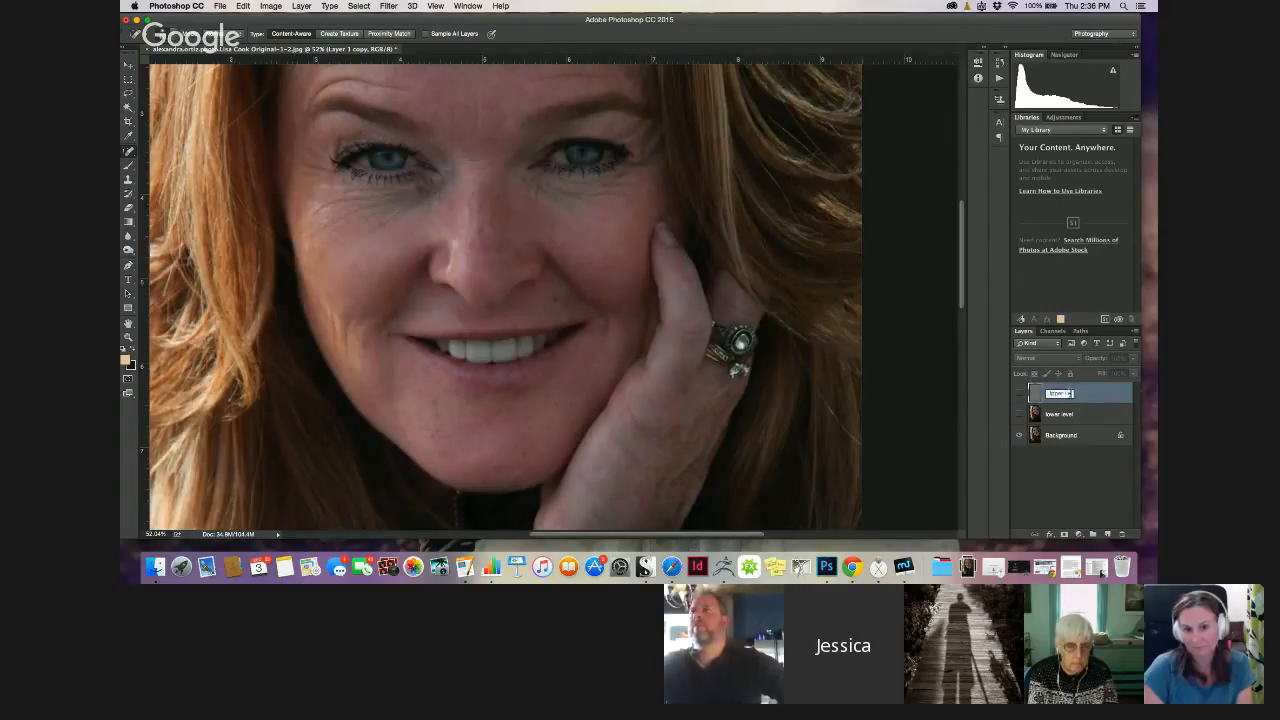
pyautogui.write('vel')
pyautogui.press('Return')
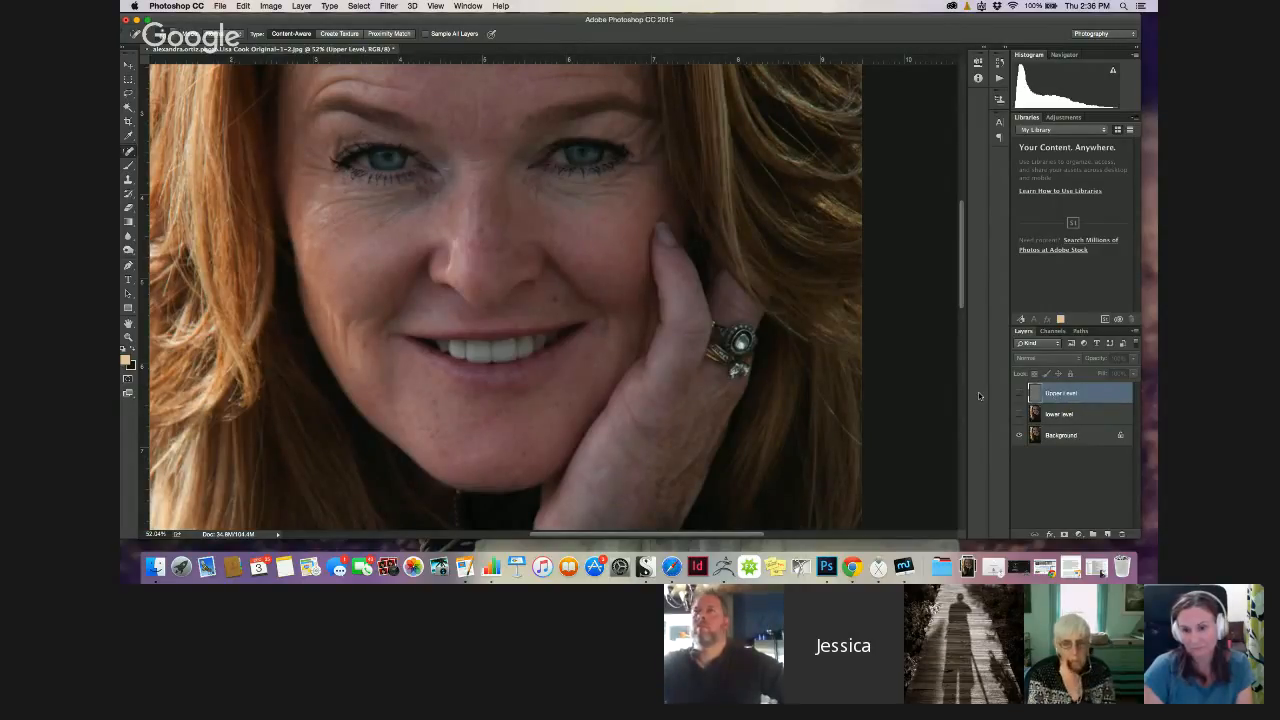
# Select the lower level layer and turn the visibility of both the lower level and Upper Level layers back on
pyautogui.click(1060, 414)
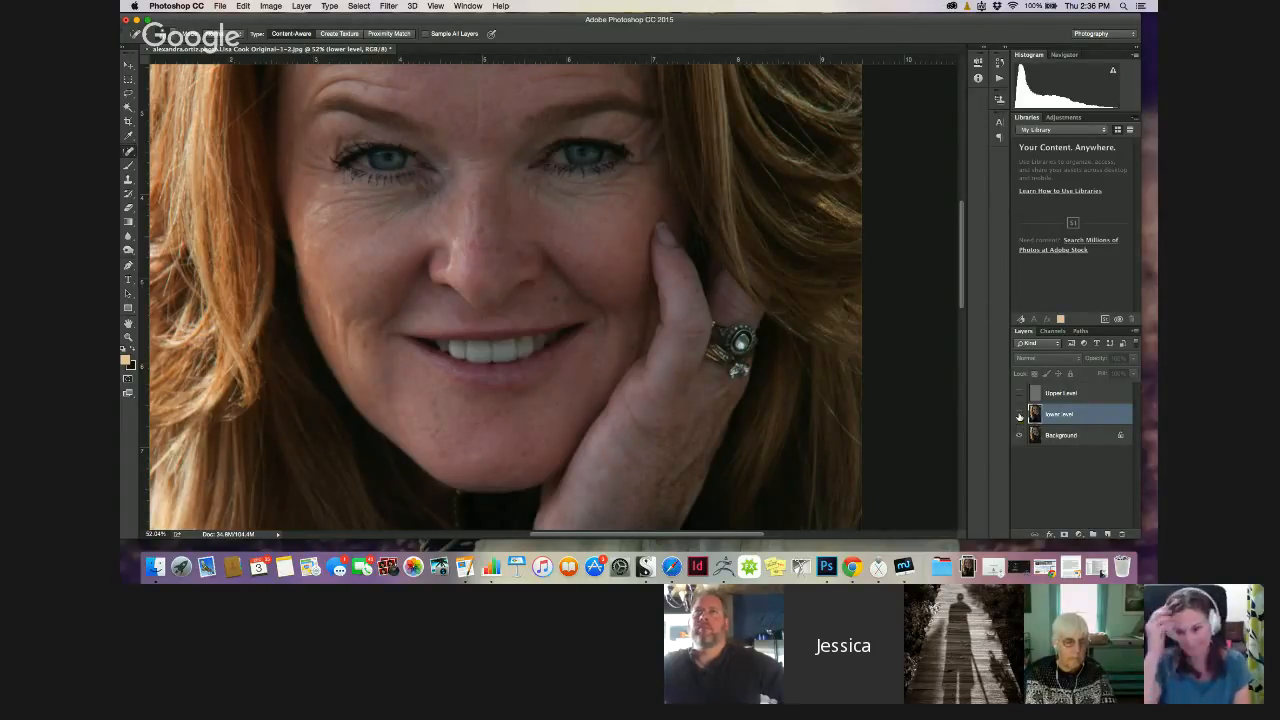
pyautogui.click(1019, 415)
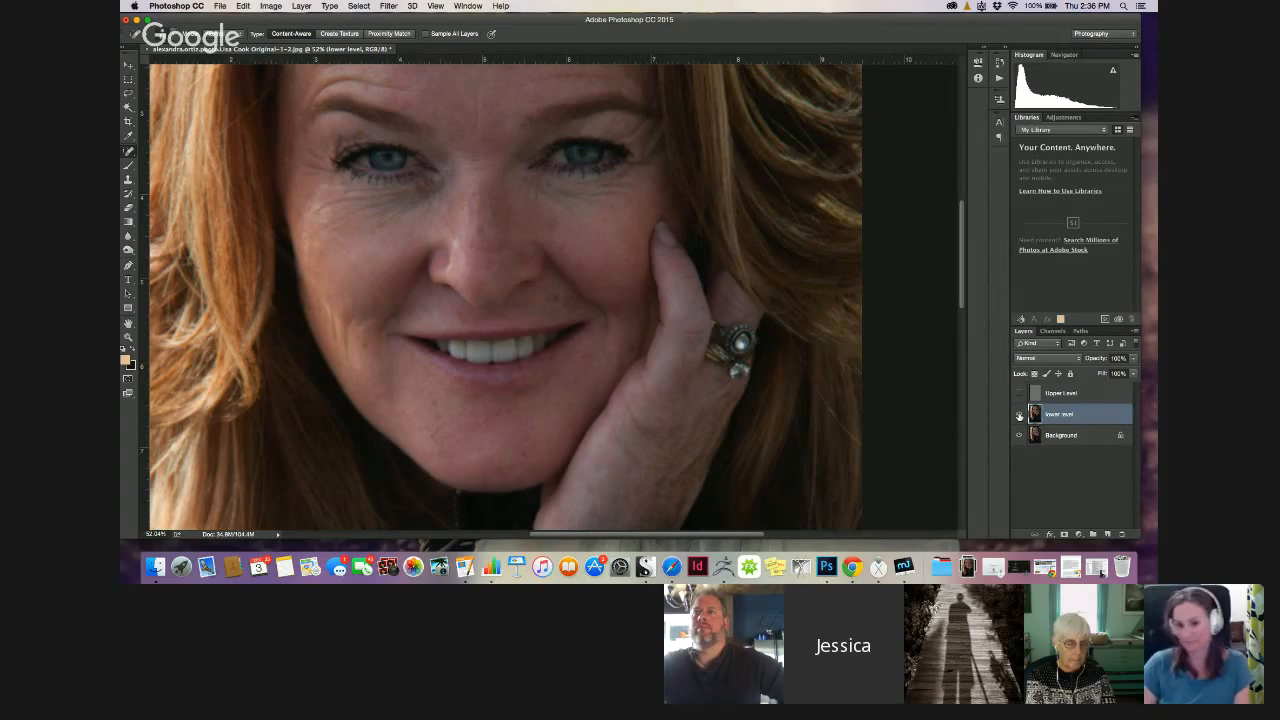
pyautogui.click(1019, 415)
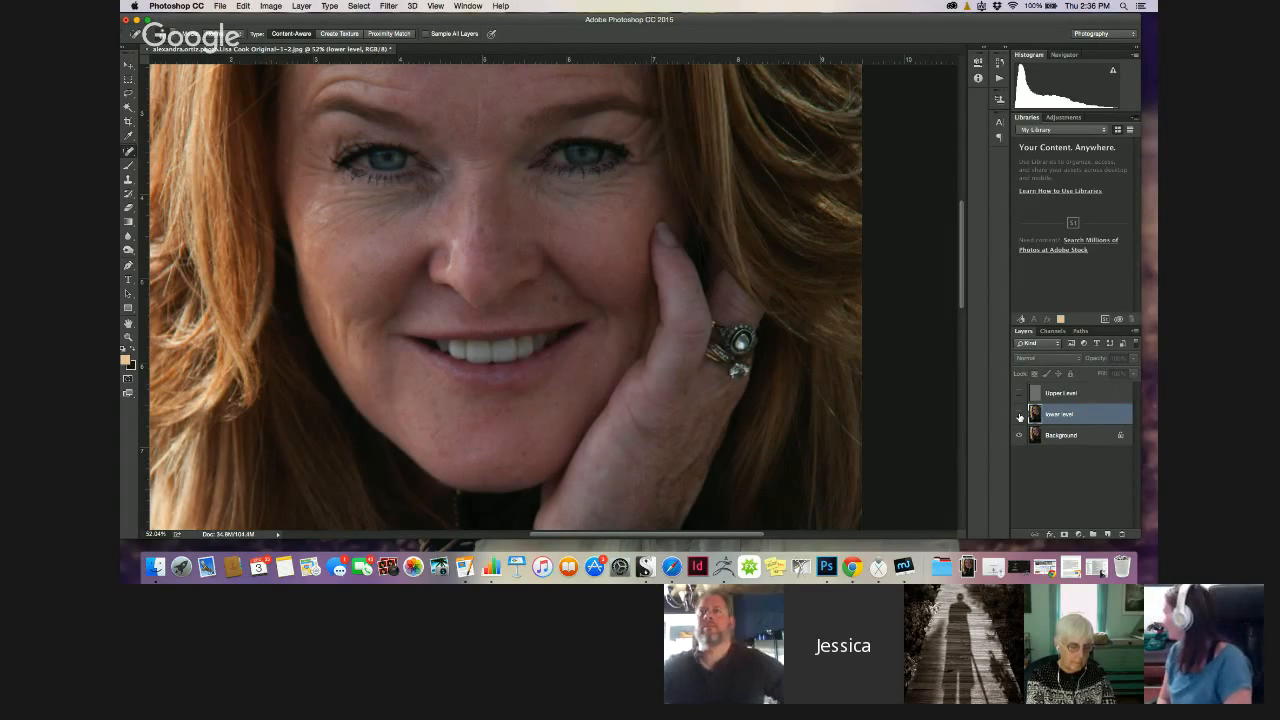
pyautogui.click(1019, 415)
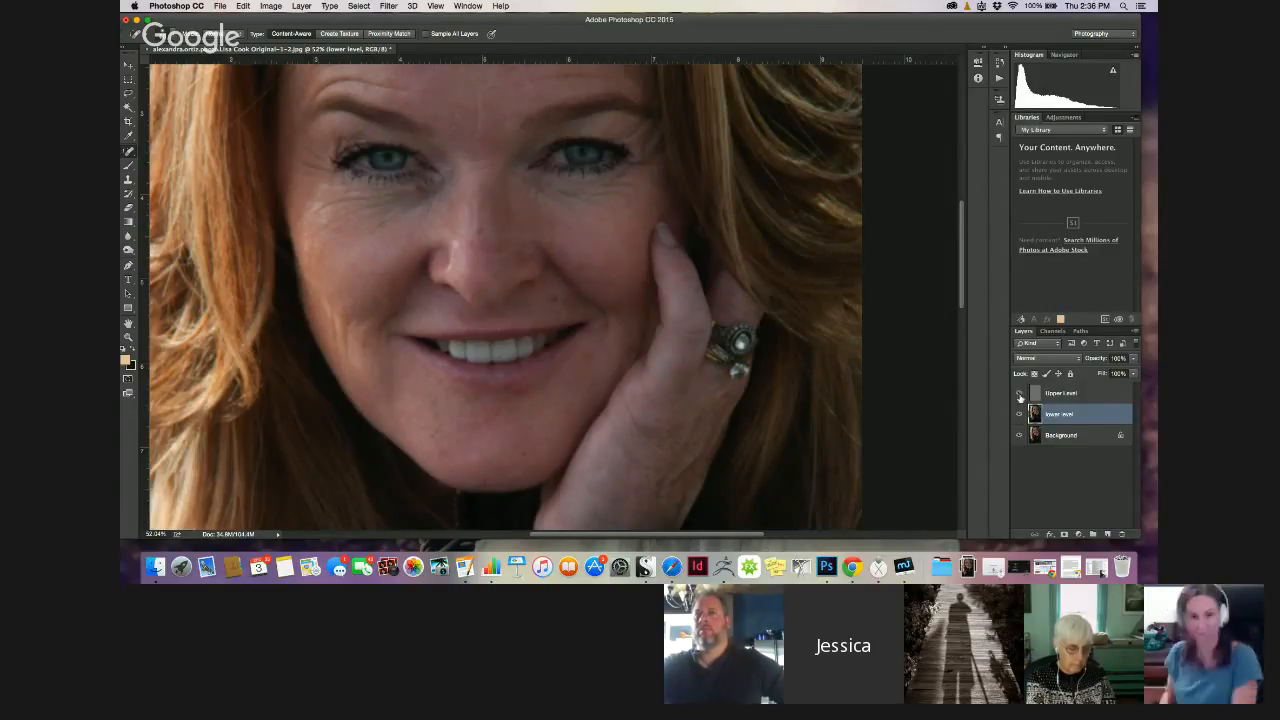
pyautogui.click(1019, 394)
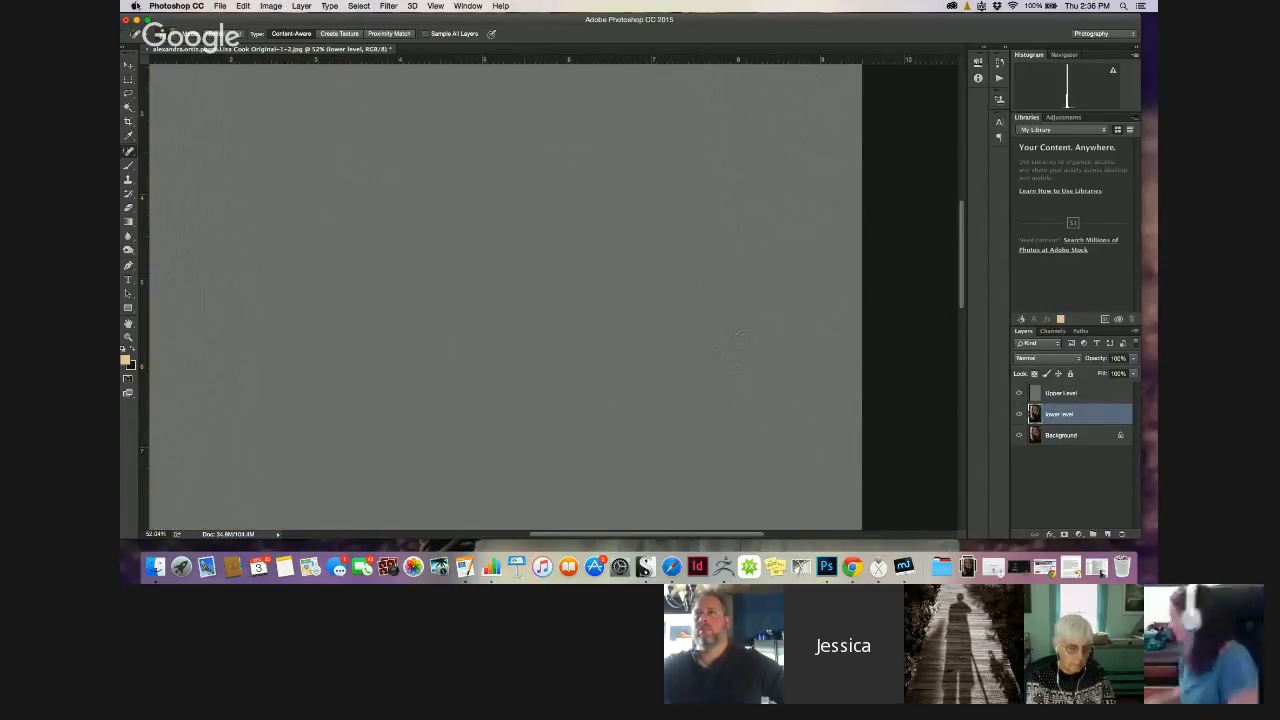
pyautogui.click(273, 6)
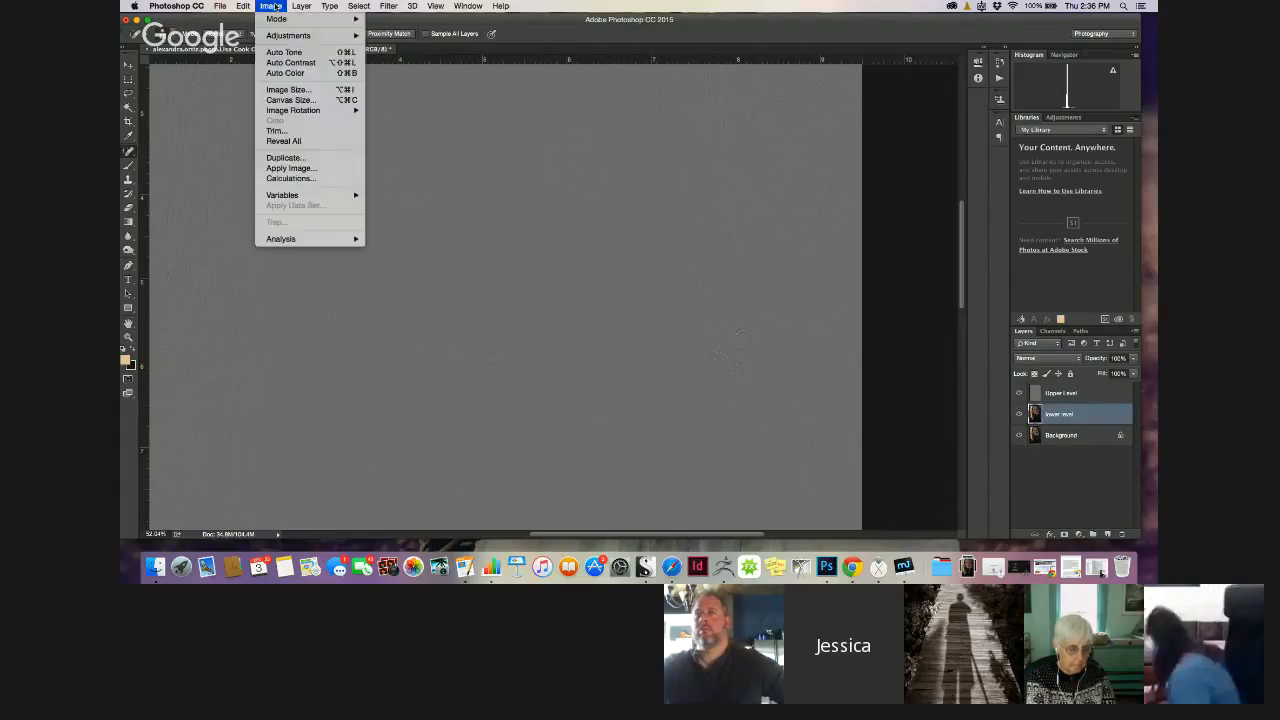
pyautogui.click(275, 169)
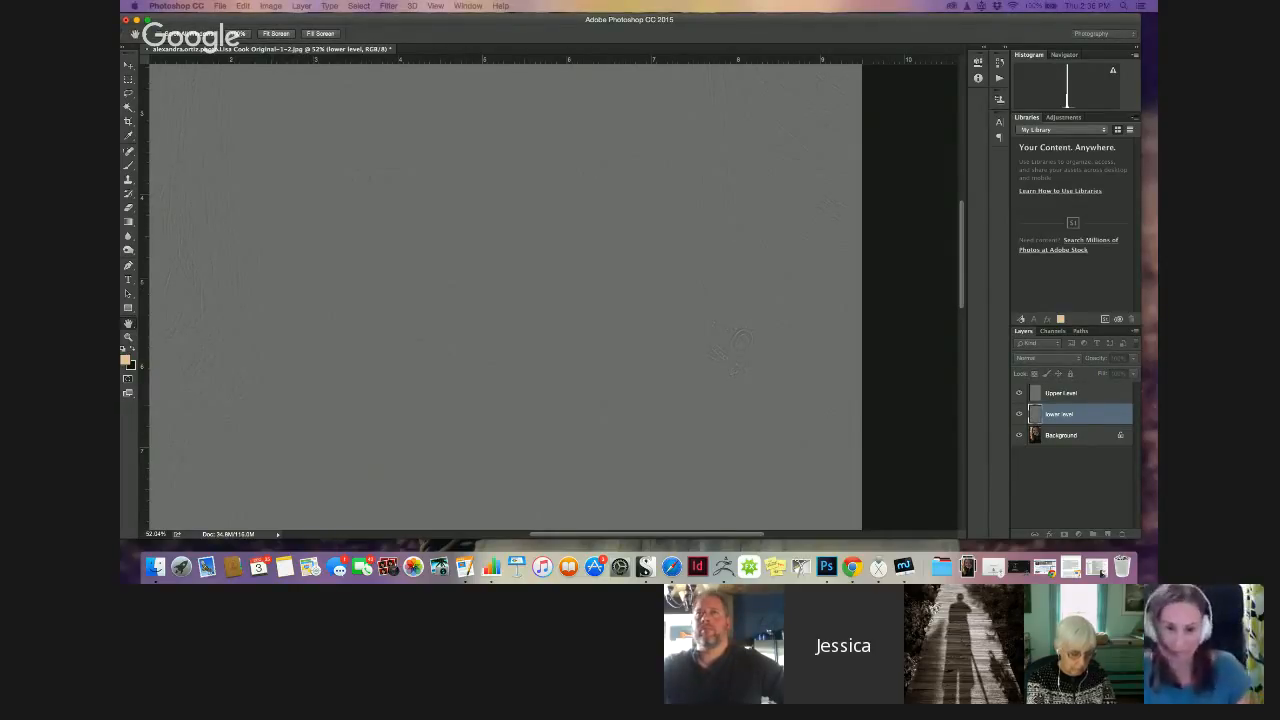
pyautogui.press('Return')
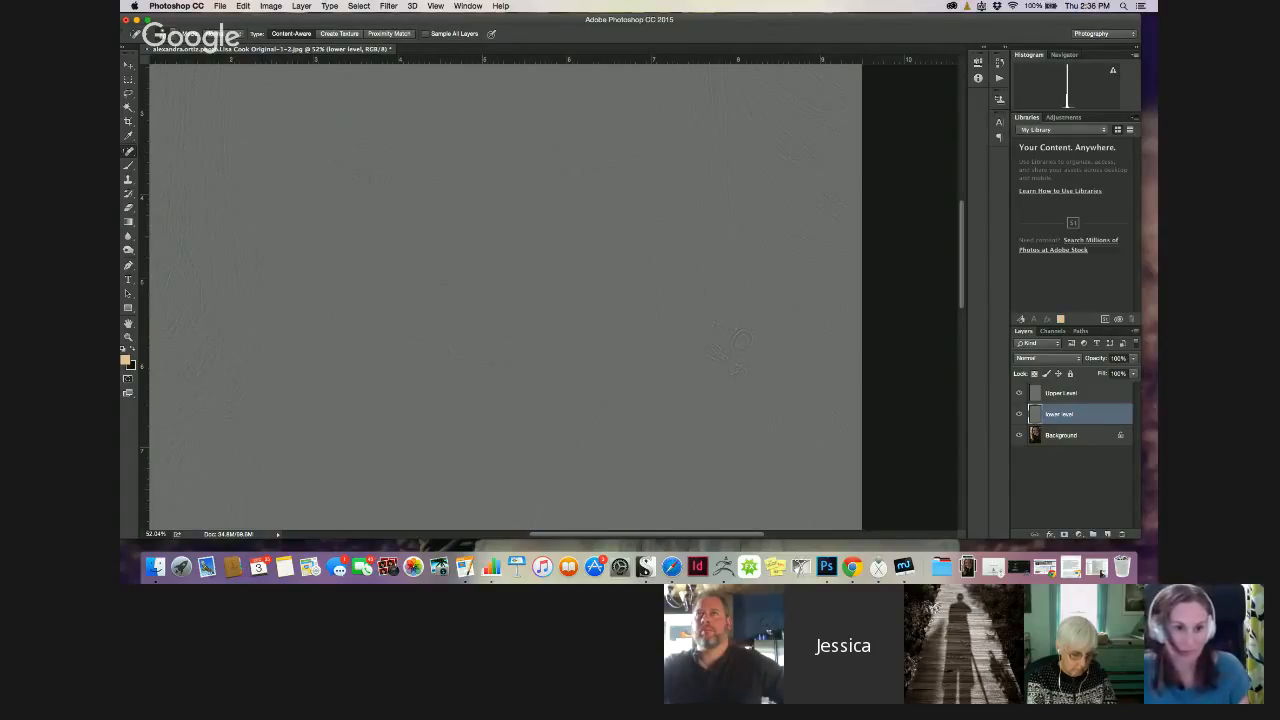
pyautogui.click(1022, 360)
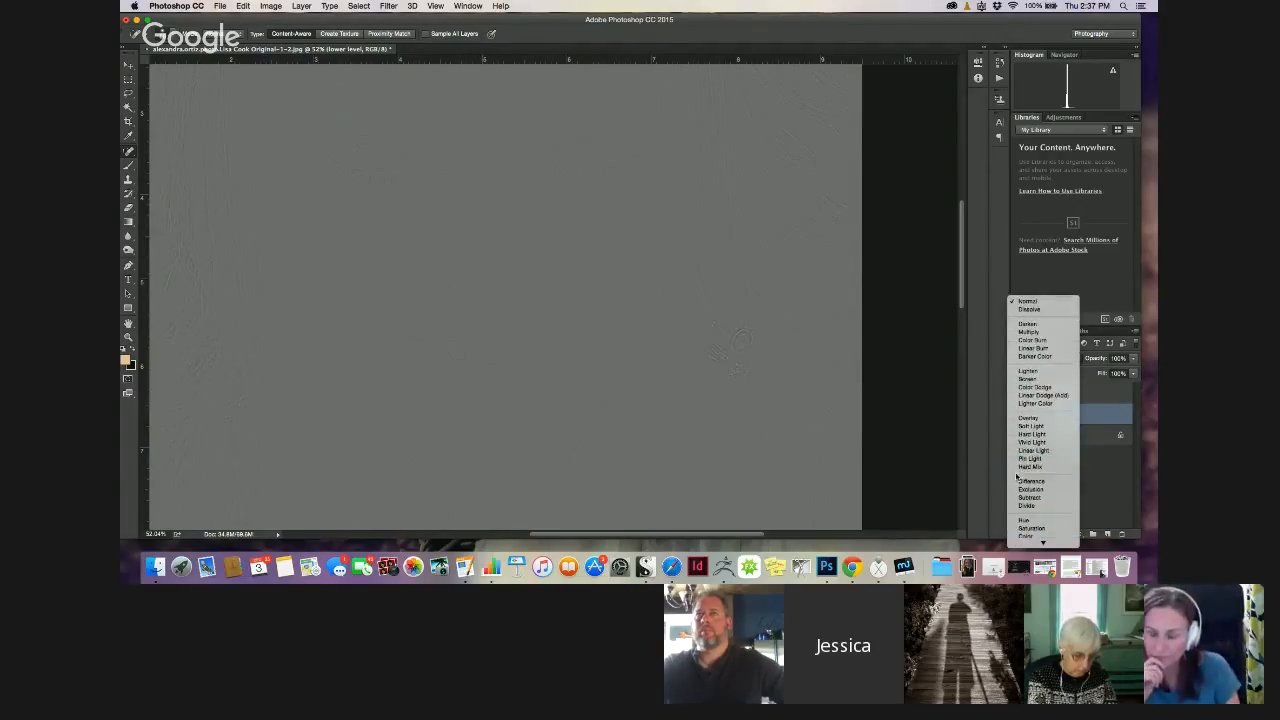
pyautogui.click(1030, 451)
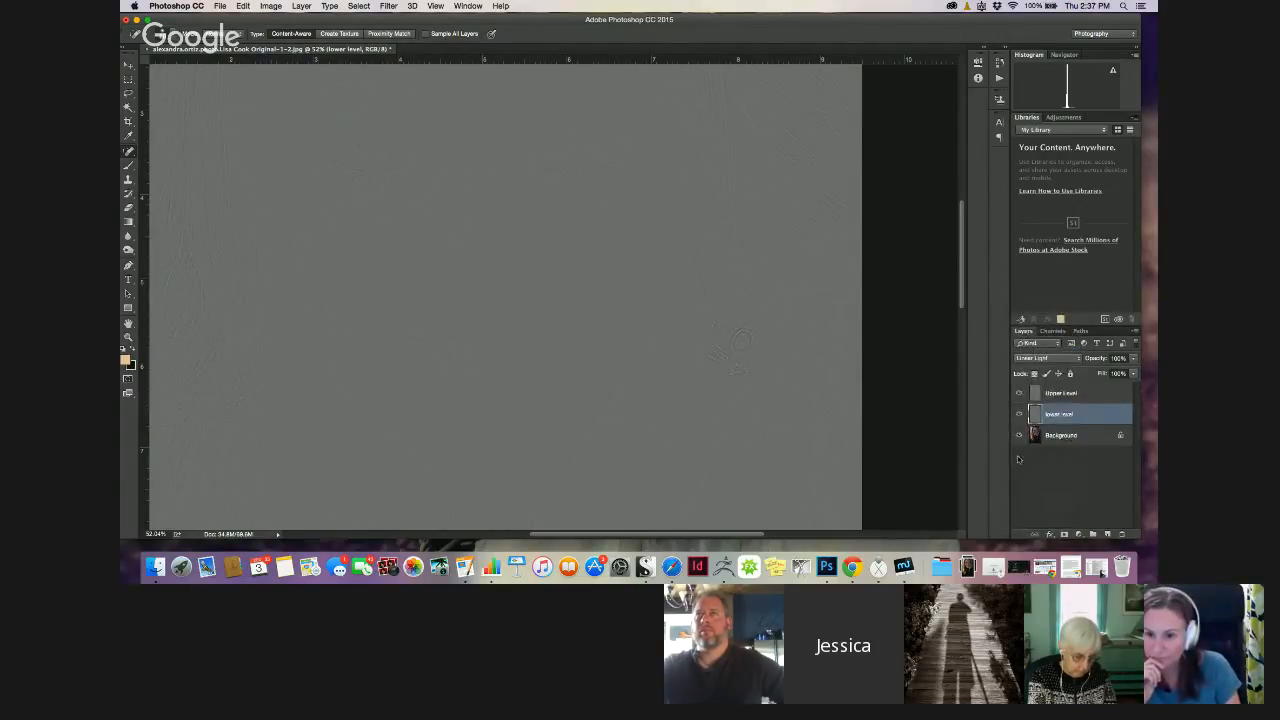
pyautogui.click(1030, 358)
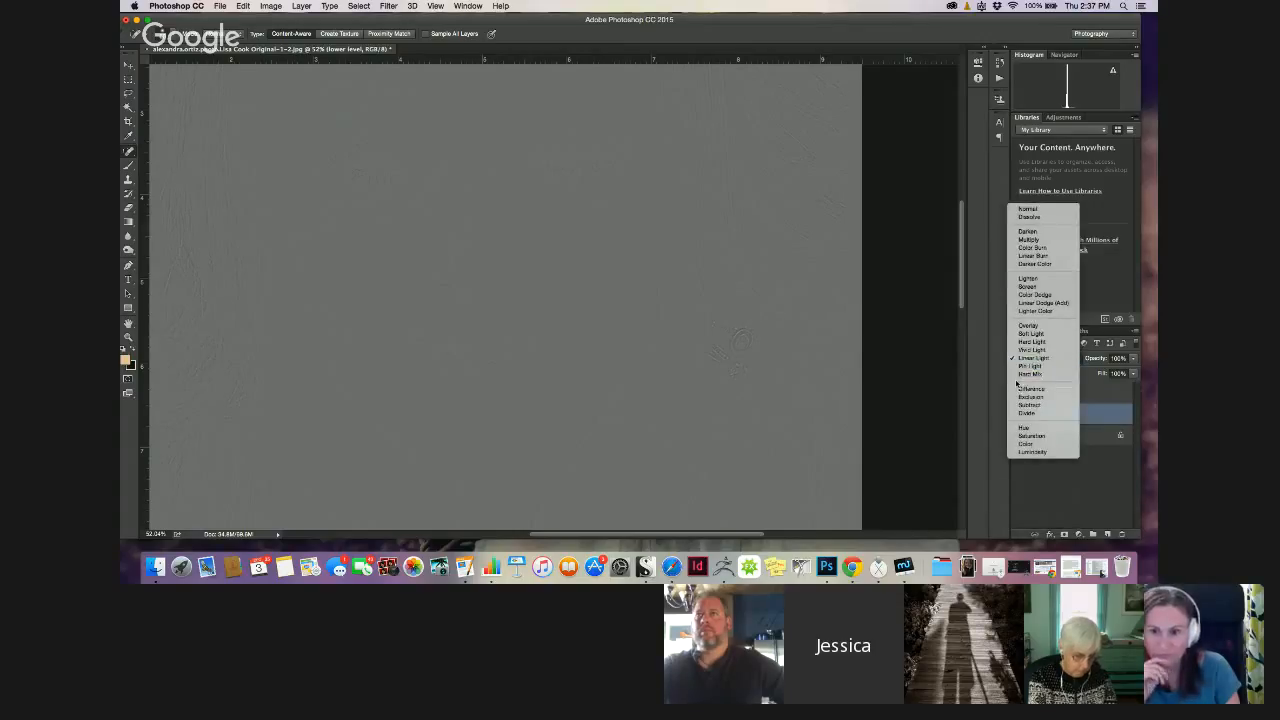
pyautogui.click(1020, 334)
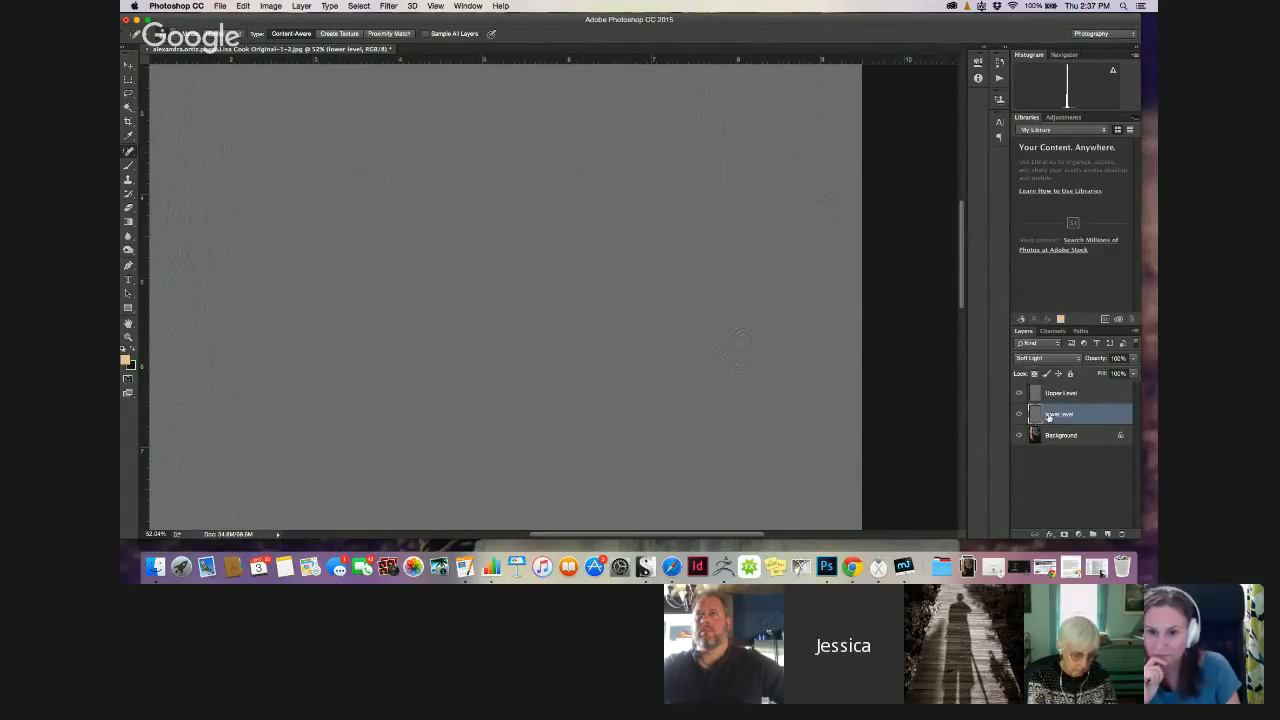
pyautogui.press('super+z')
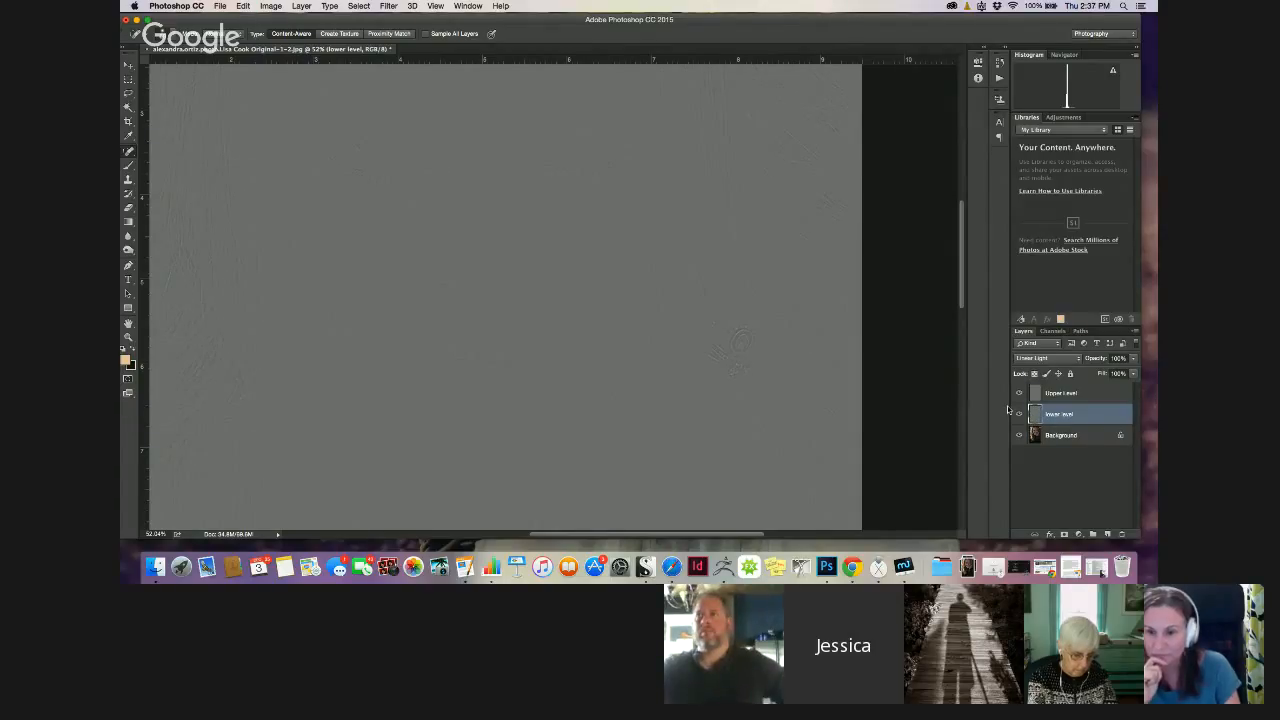
pyautogui.press('super+alt+z')
pyautogui.press('super+alt+z')
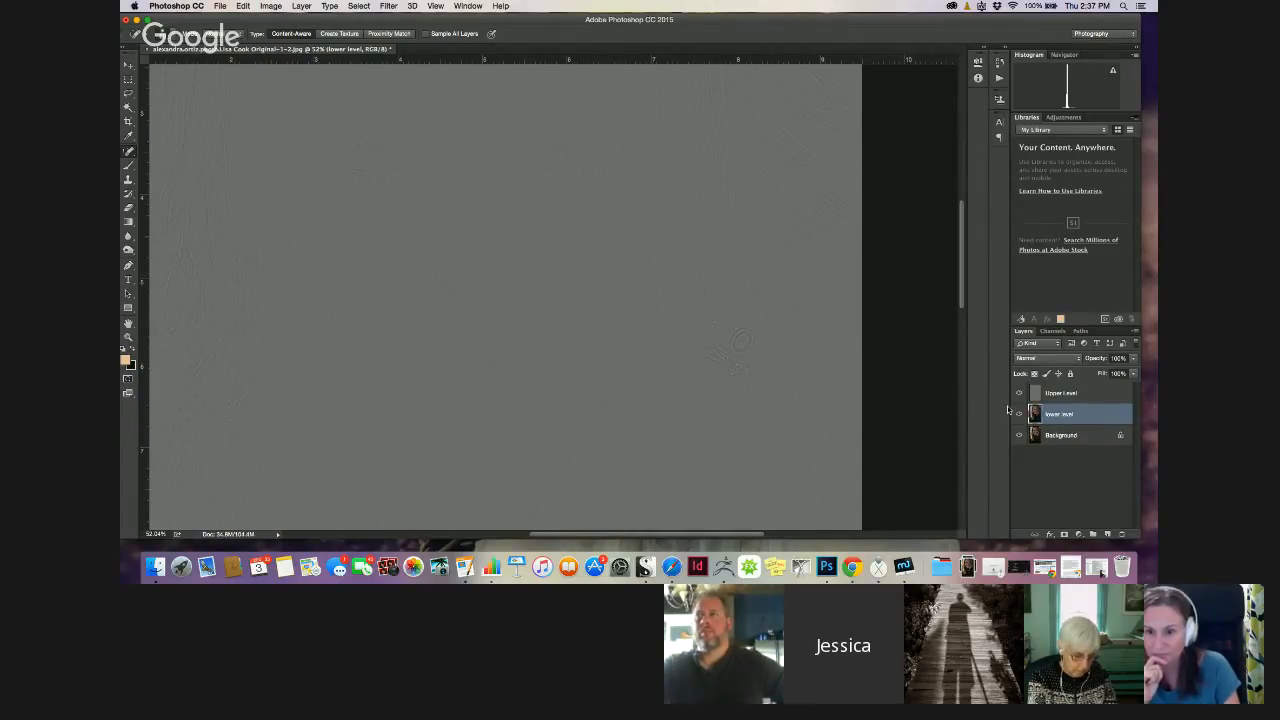
# Set the Upper Level layer's blend mode to Linear Light and compare the portrait with both separation layers off and on
pyautogui.click(1052, 392)
pyautogui.click(1038, 358)
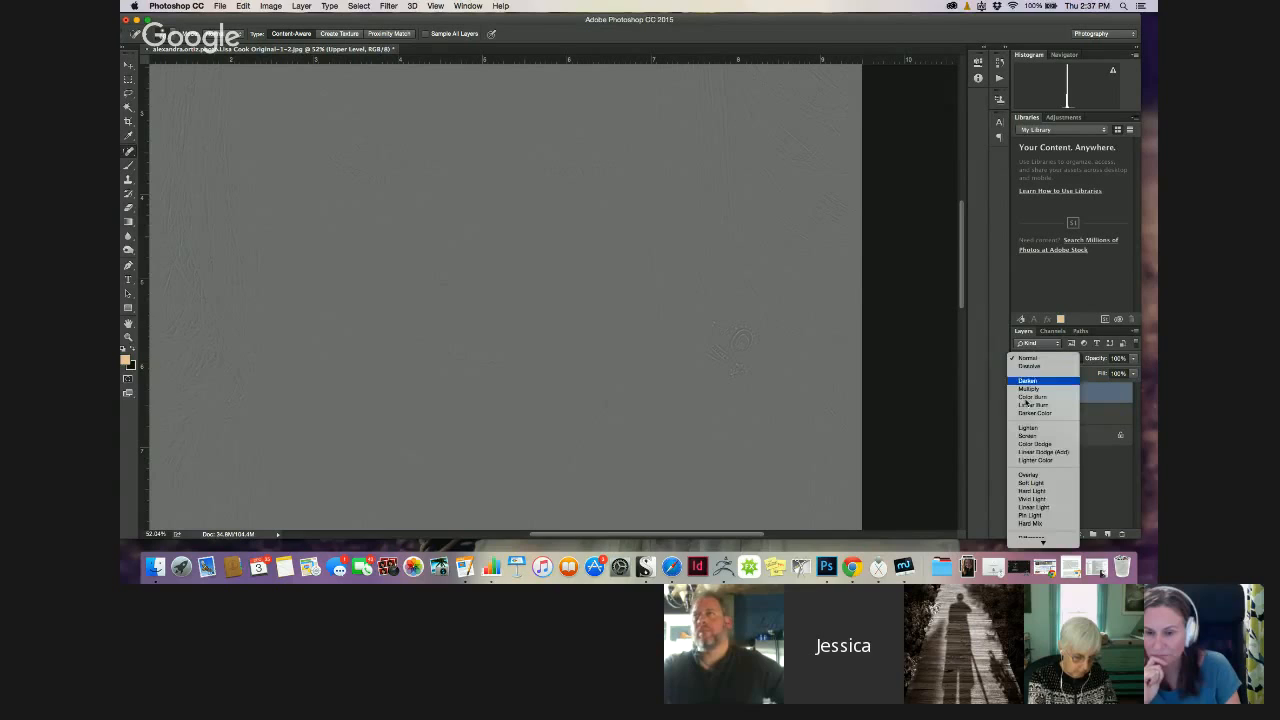
pyautogui.click(1030, 507)
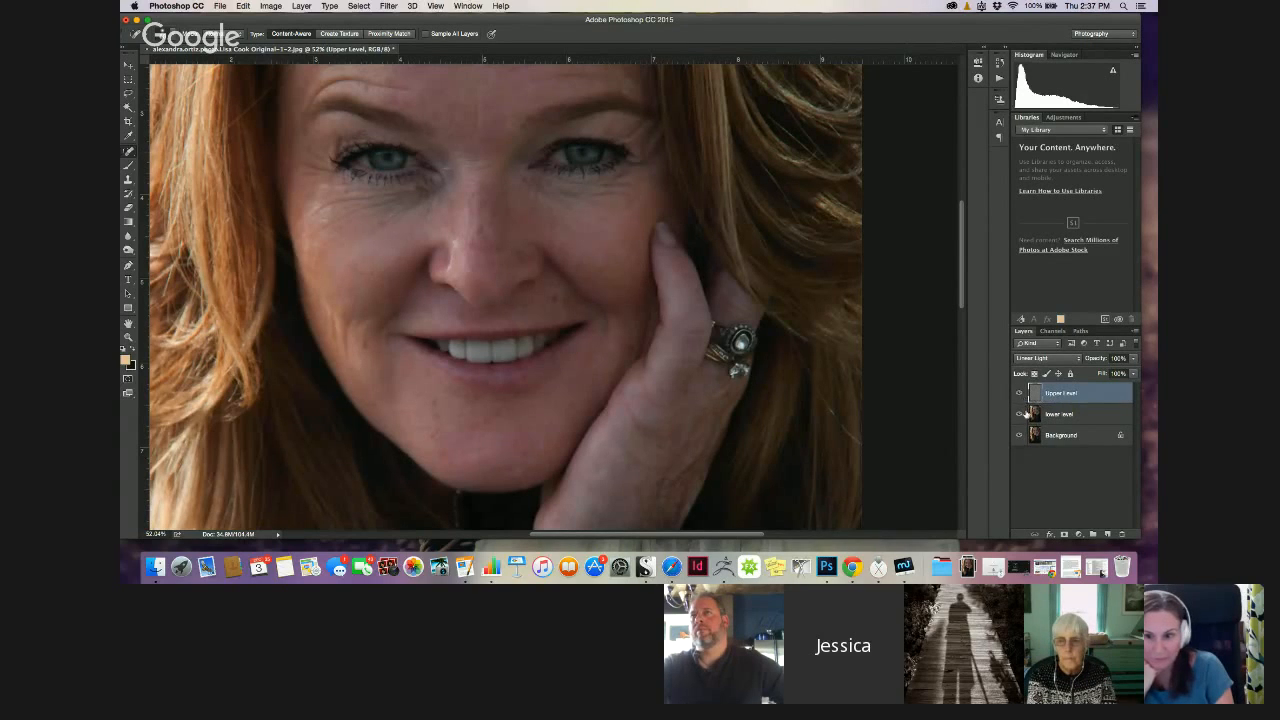
pyautogui.moveTo(1021, 412); pyautogui.dragTo(1019, 394)
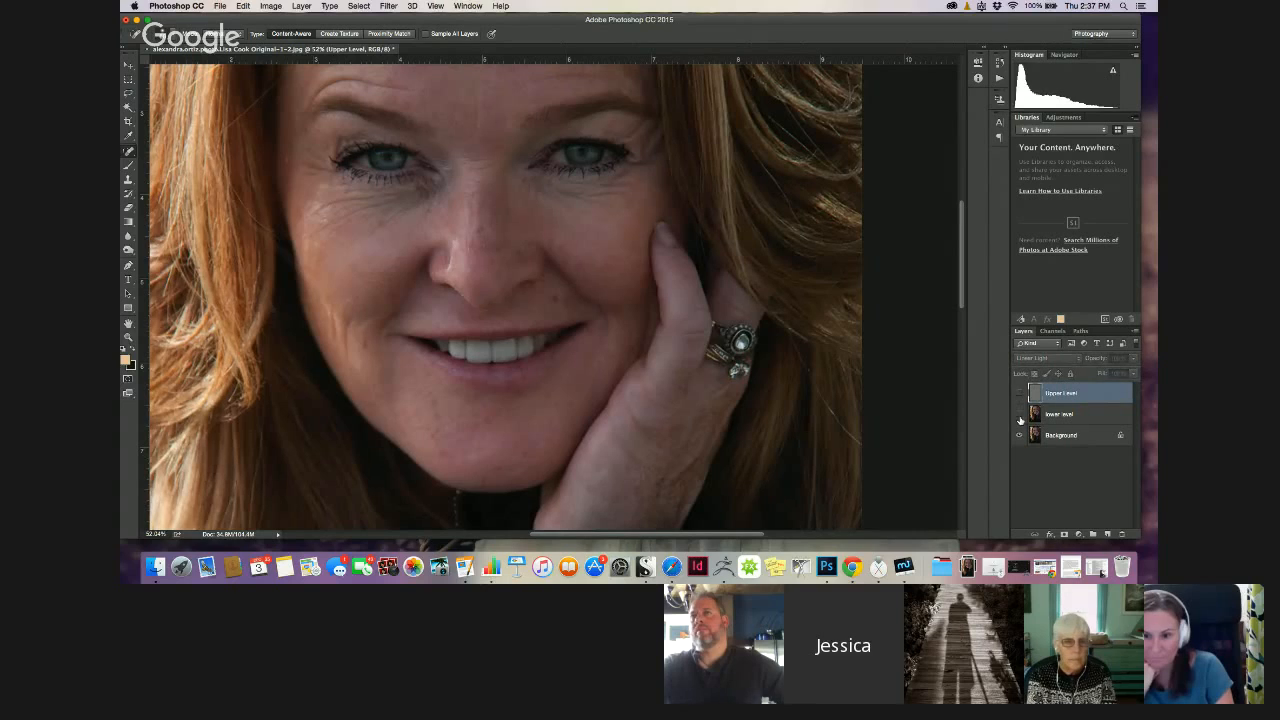
pyautogui.moveTo(1018, 415); pyautogui.dragTo(1020, 398)
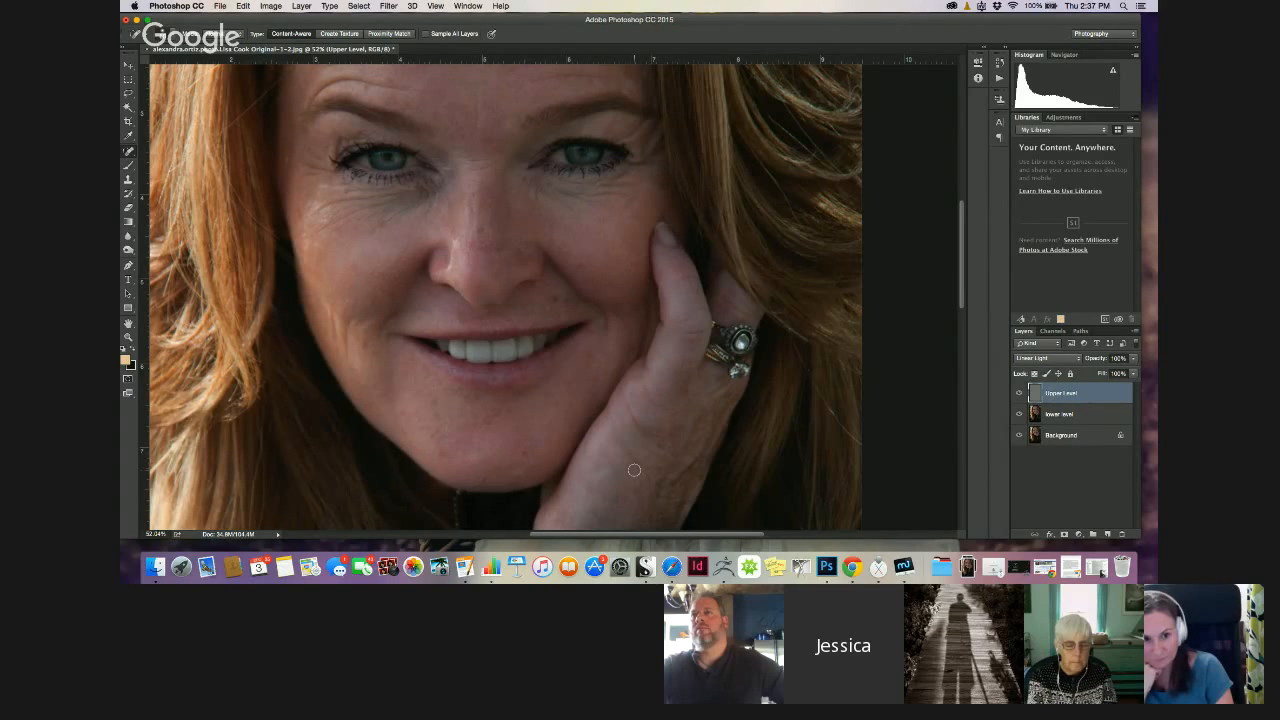
# On the lower level layer, outline the blotchy patch of the upper forehead below the hairline with the Lasso tool
pyautogui.moveTo(961, 238); pyautogui.dragTo(954, 182)
pyautogui.scroll(5, 506, 218)
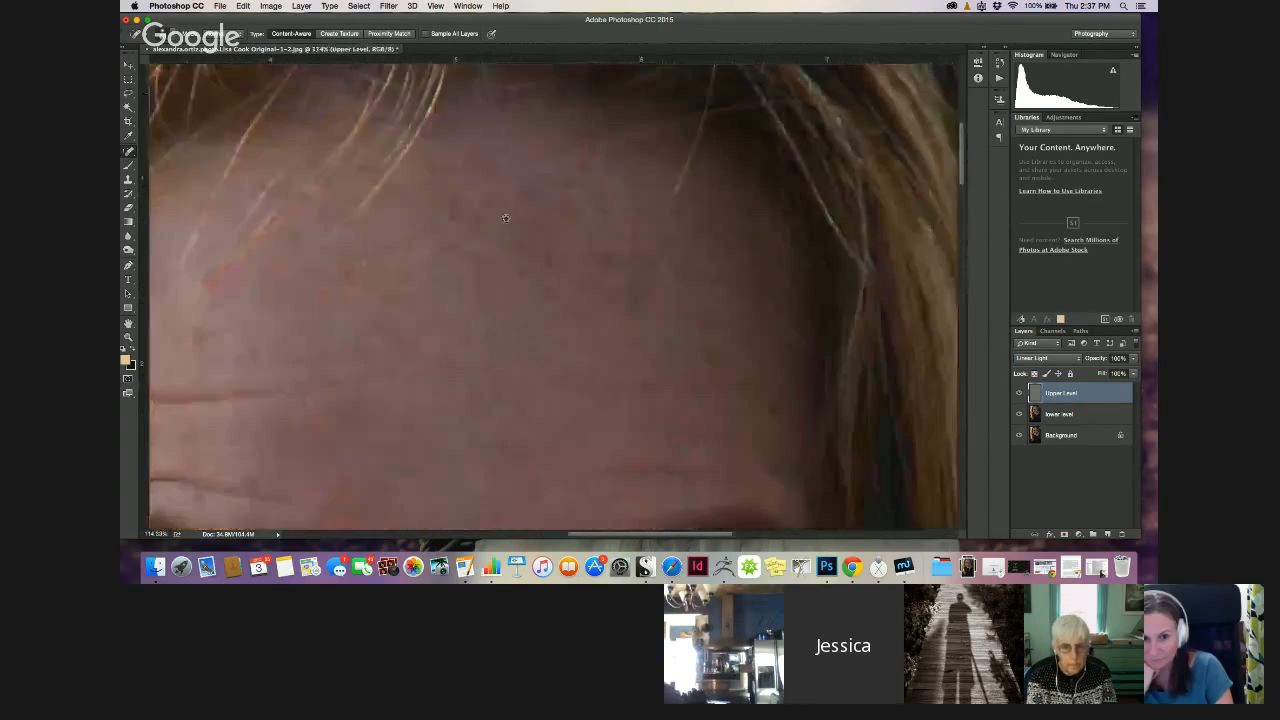
pyautogui.scroll(-3, 506, 218)
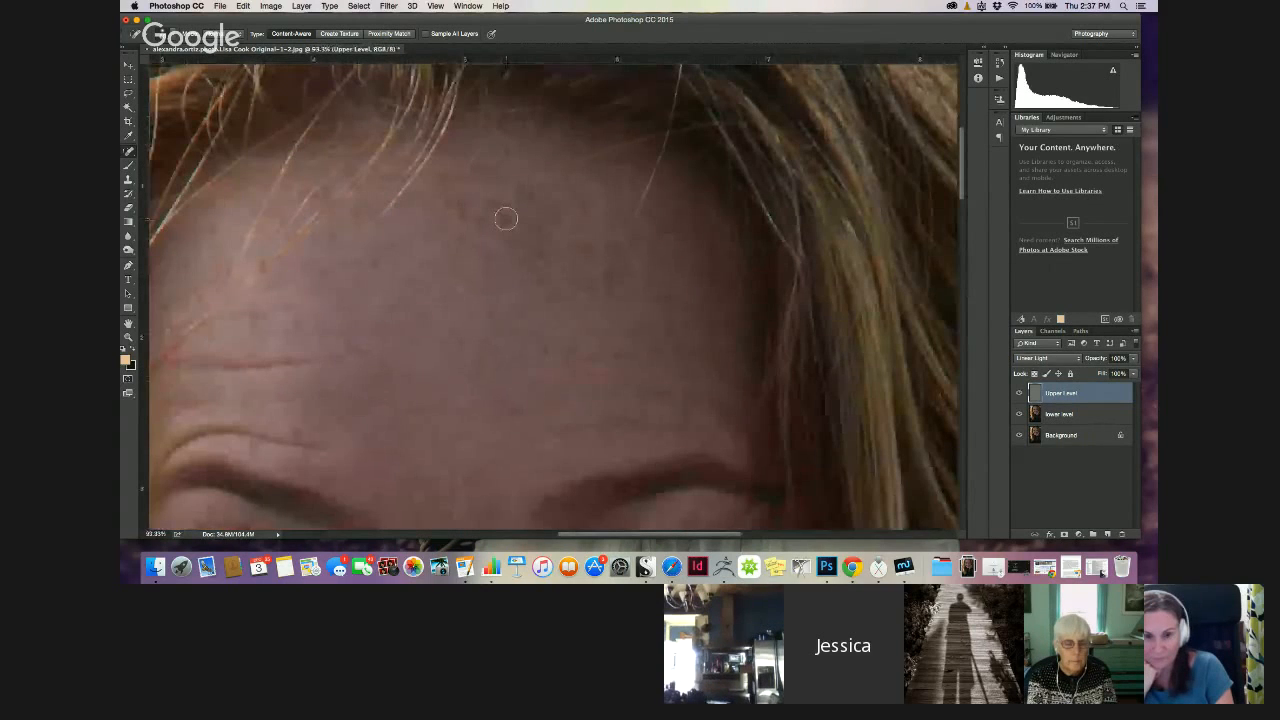
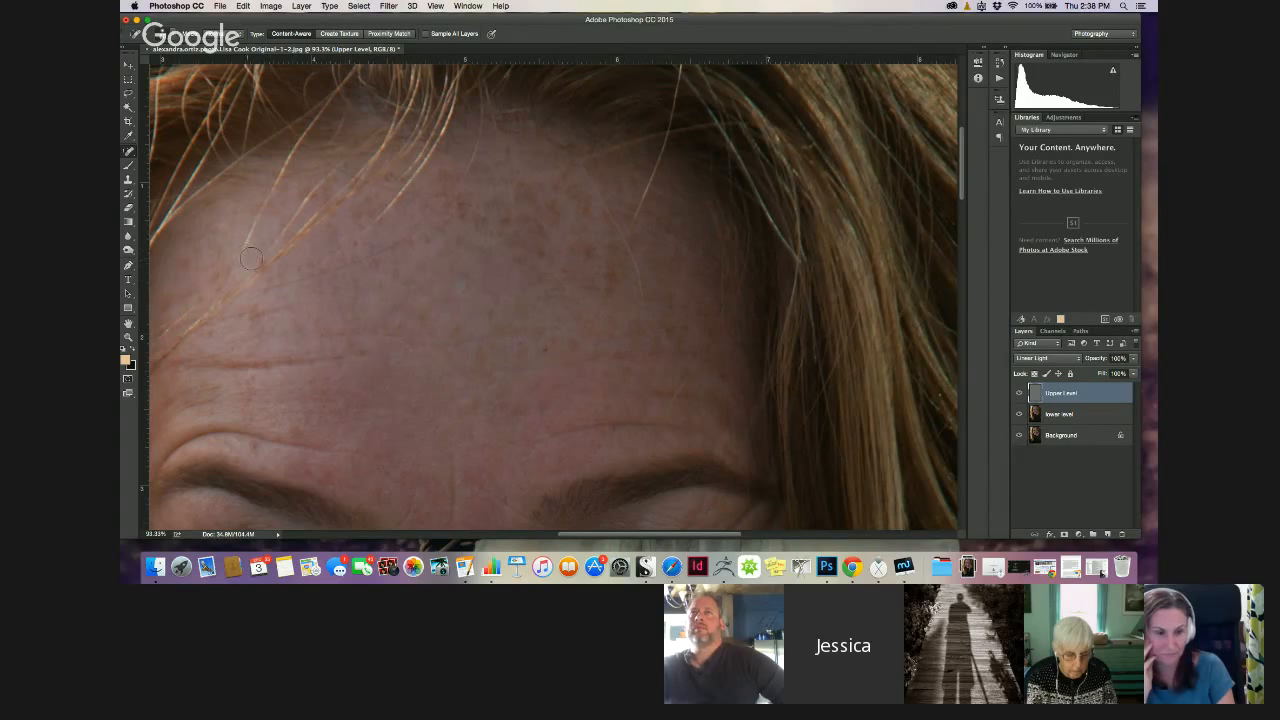
pyautogui.click(1051, 418)
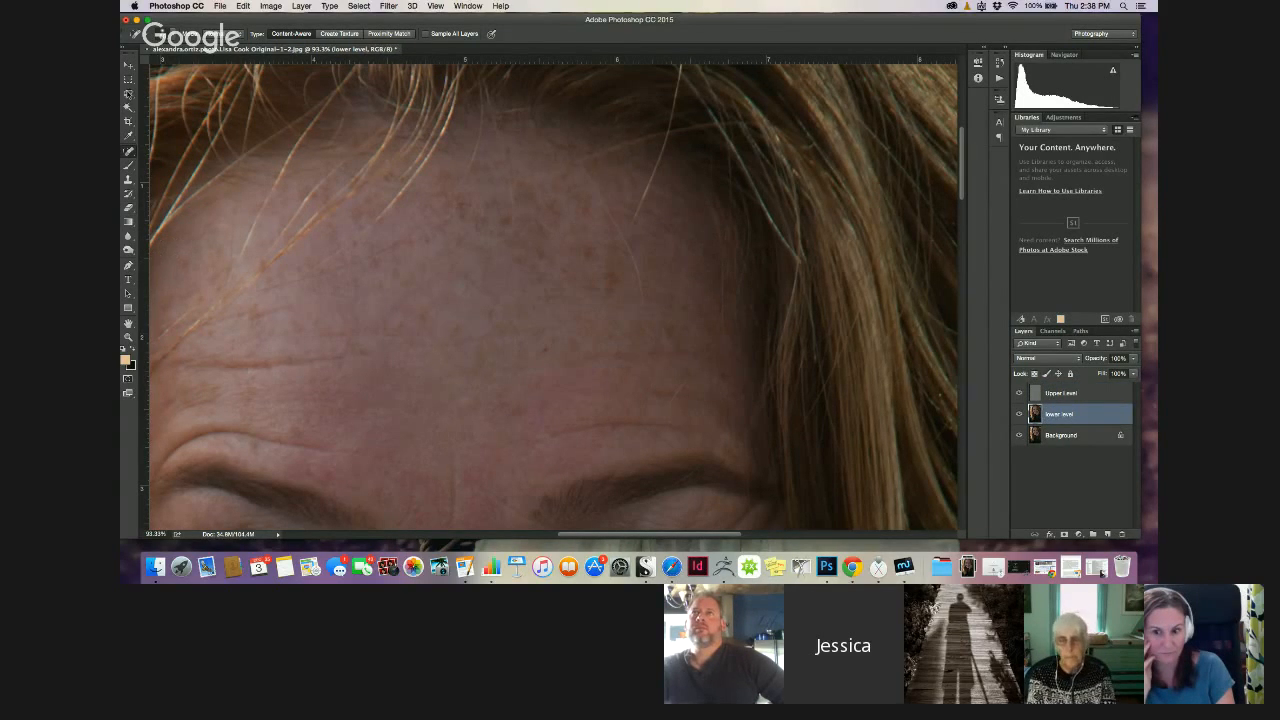
pyautogui.click(128, 94)
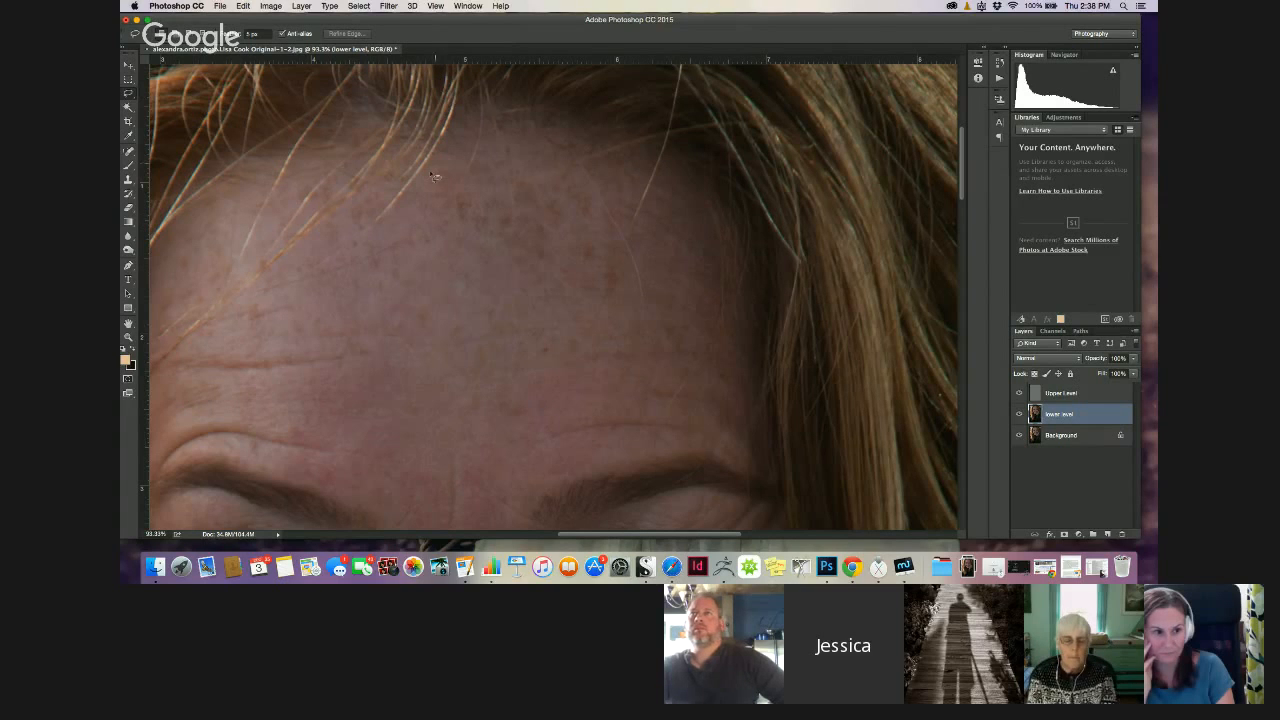
pyautogui.moveTo(465, 152)
pyautogui.mouseDown()
pyautogui.moveTo(426, 215)
pyautogui.moveTo(548, 331)
pyautogui.moveTo(608, 204)
pyautogui.moveTo(468, 152)
pyautogui.mouseUp()
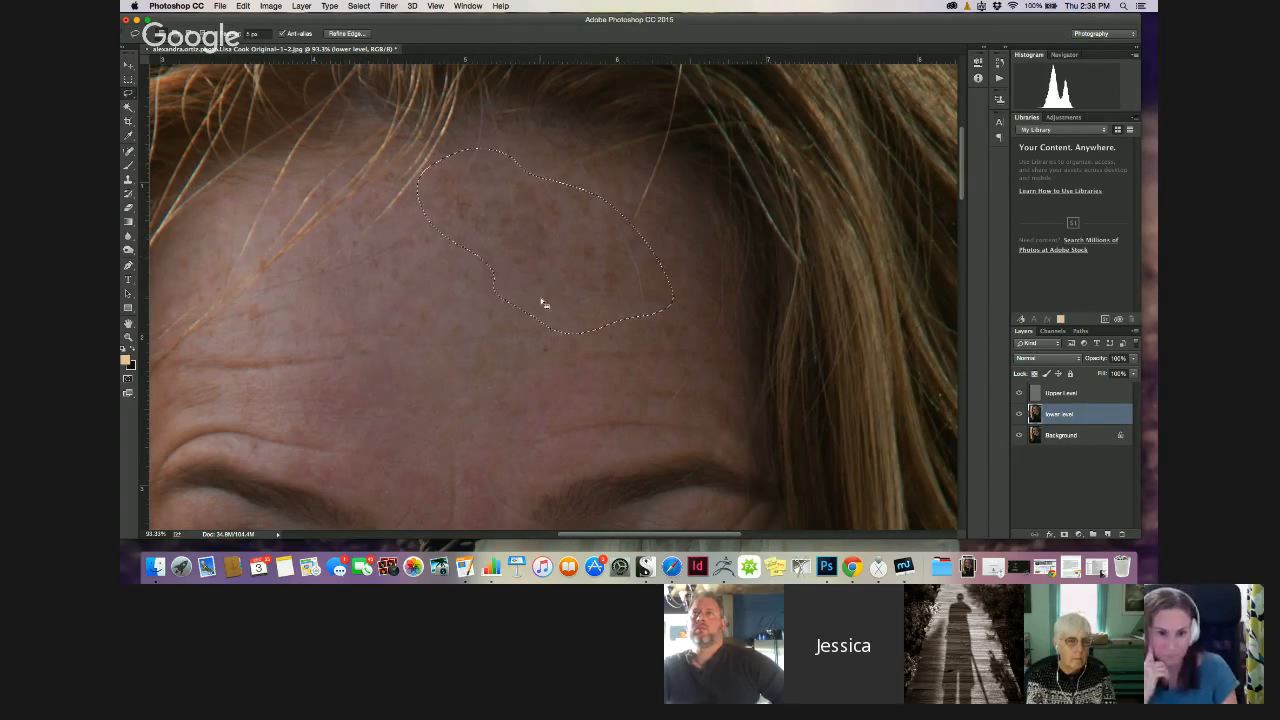
# Apply a Gaussian Blur with a radius of 108.9 pixels to the selected forehead patch
pyautogui.click(388, 7)
pyautogui.moveTo(393, 134)
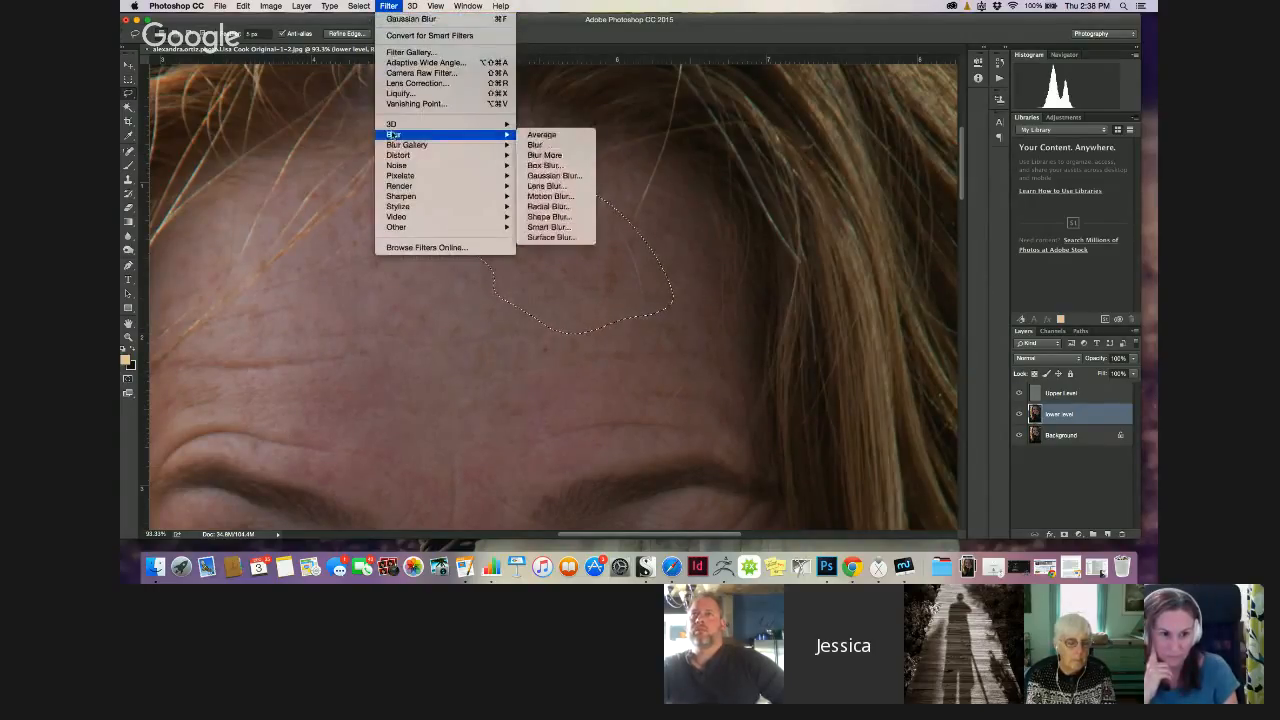
pyautogui.click(533, 176)
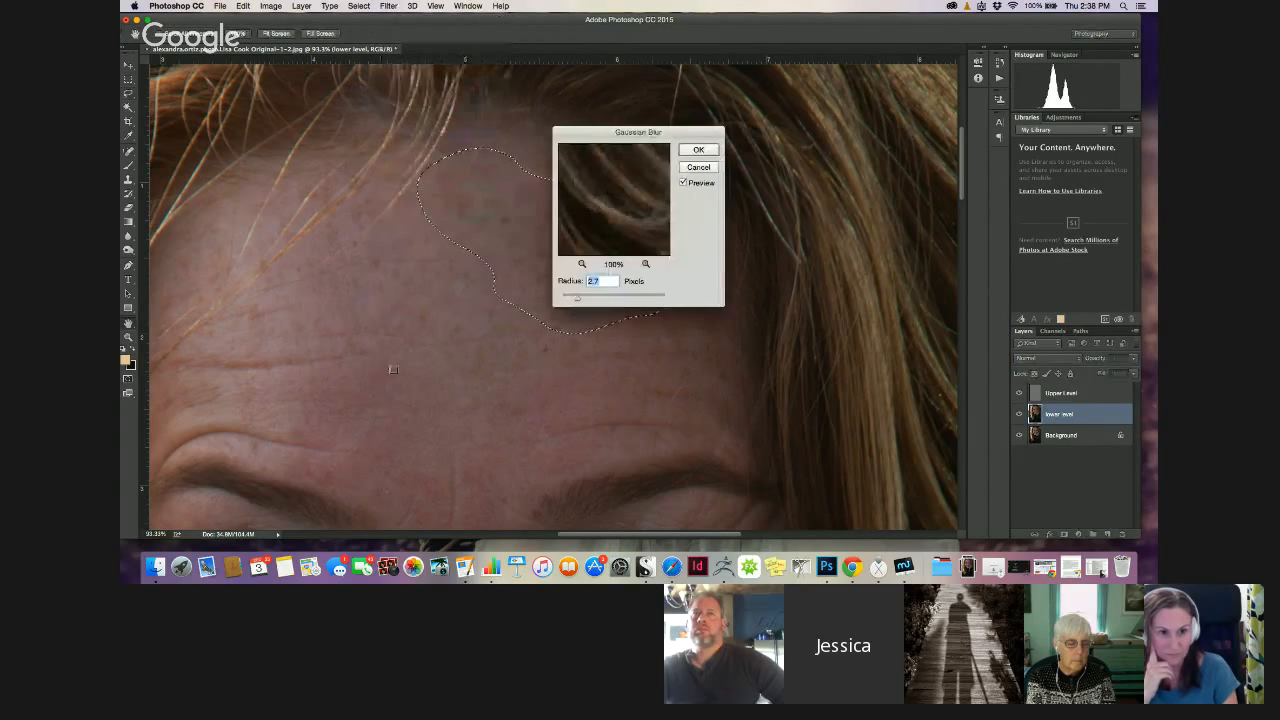
pyautogui.moveTo(620, 131); pyautogui.dragTo(266, 298)
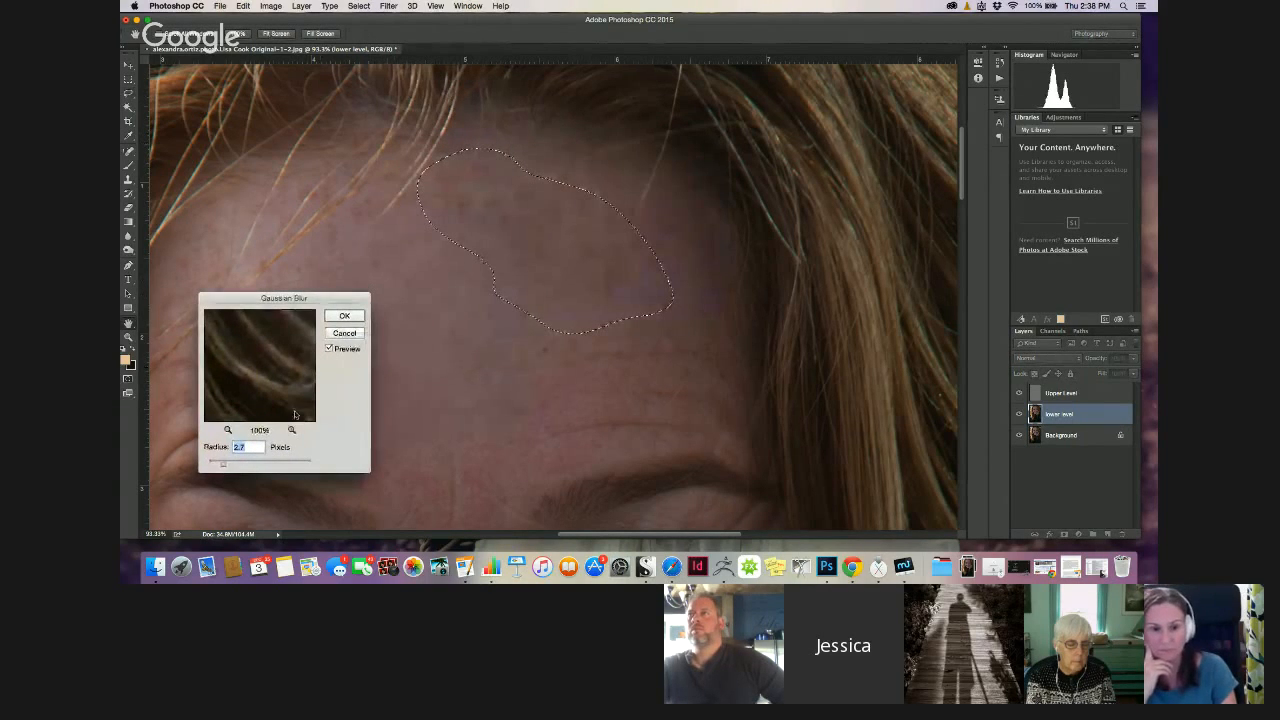
pyautogui.moveTo(222, 463); pyautogui.dragTo(263, 467)
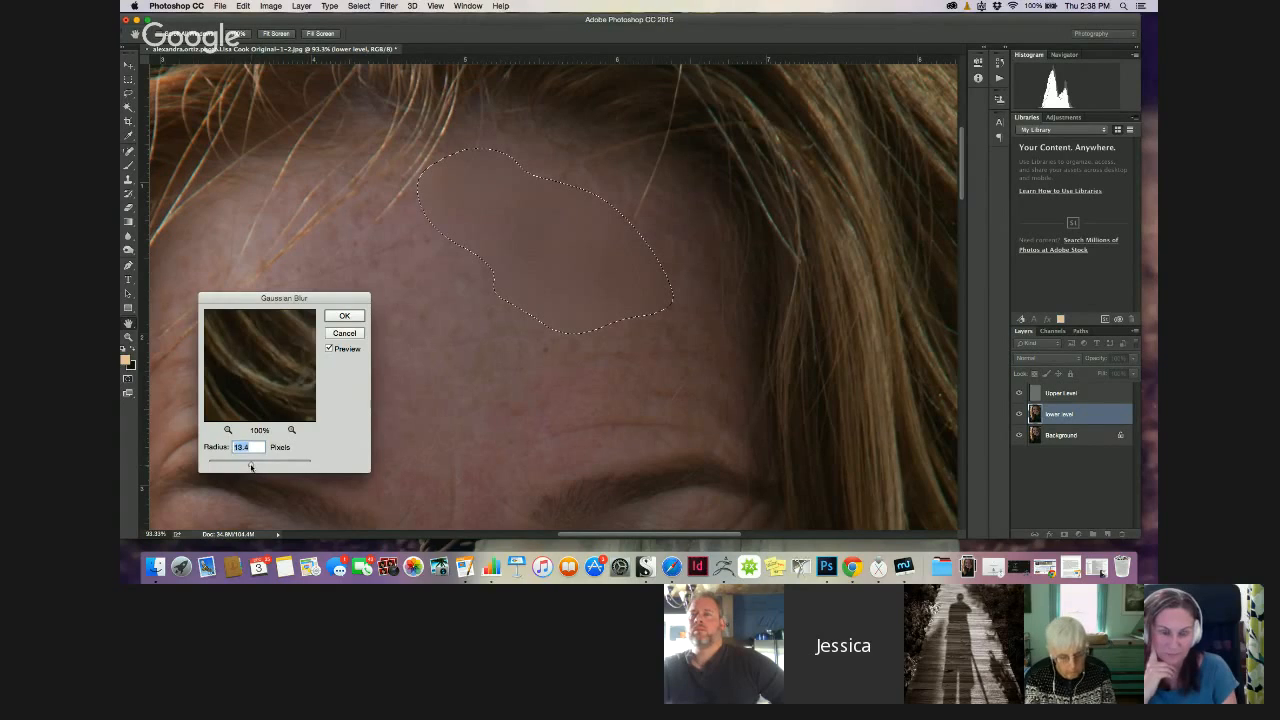
pyautogui.moveTo(254, 467); pyautogui.dragTo(249, 466)
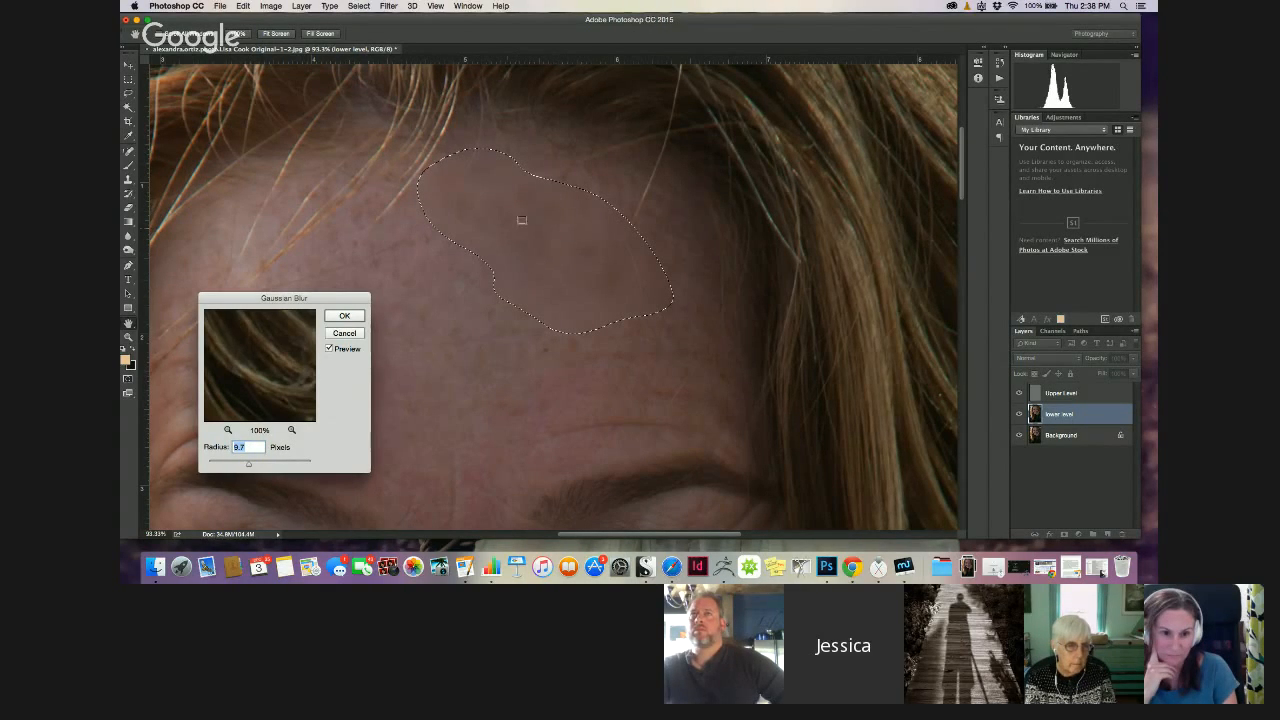
pyautogui.moveTo(249, 467); pyautogui.dragTo(276, 468)
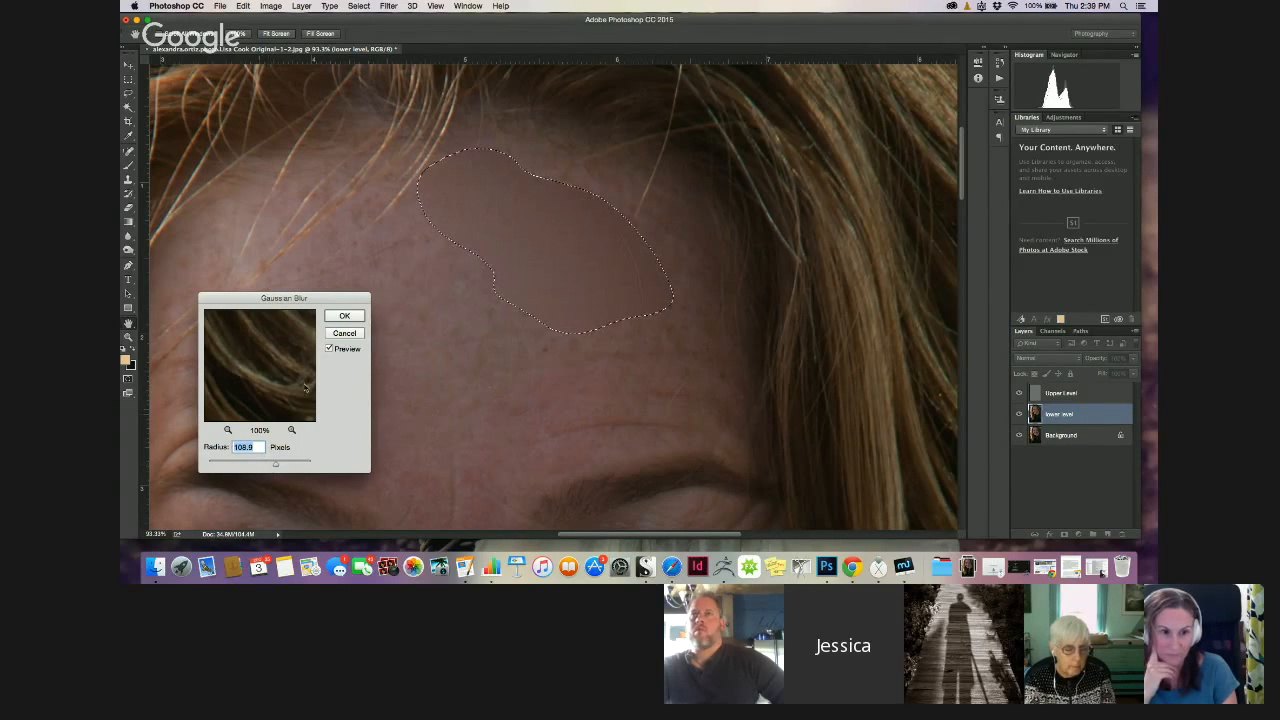
pyautogui.click(343, 316)
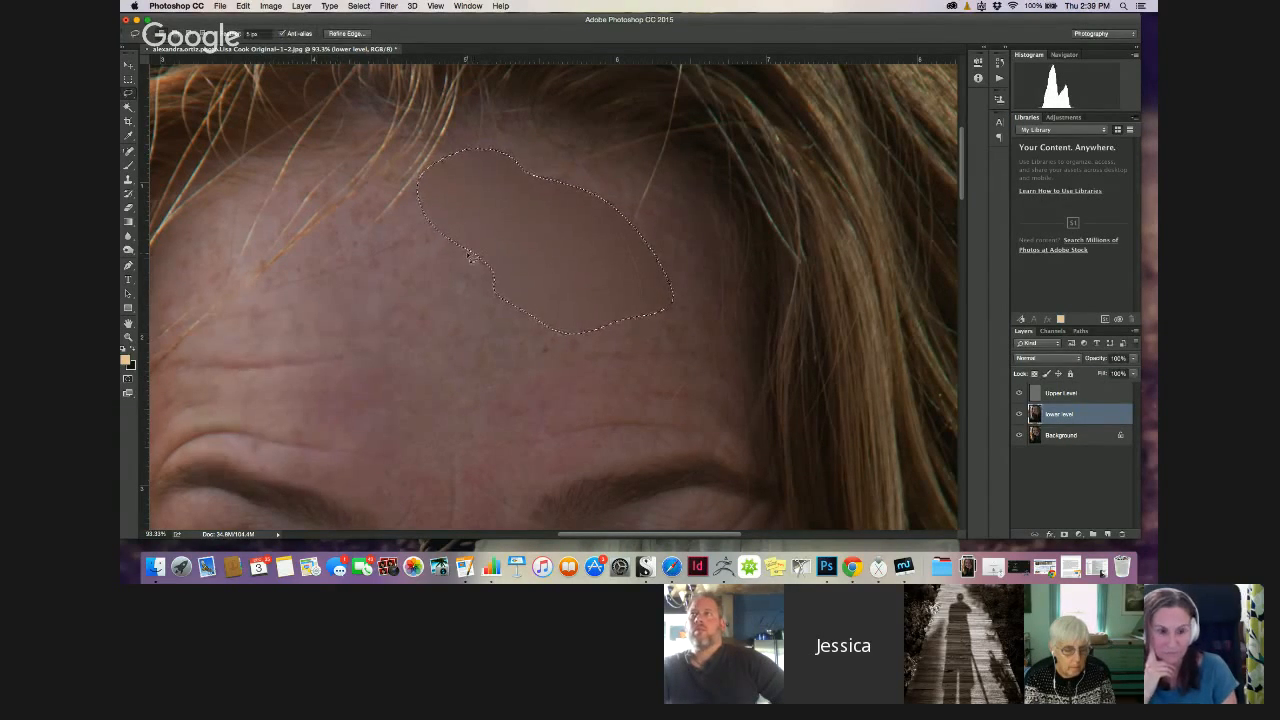
# Lasso the lower forehead from above the eyebrow down to the bridge of the nose and repeat the last Gaussian Blur on it
pyautogui.scroll(-3, 469, 257)
pyautogui.scroll(-3, 471, 259)
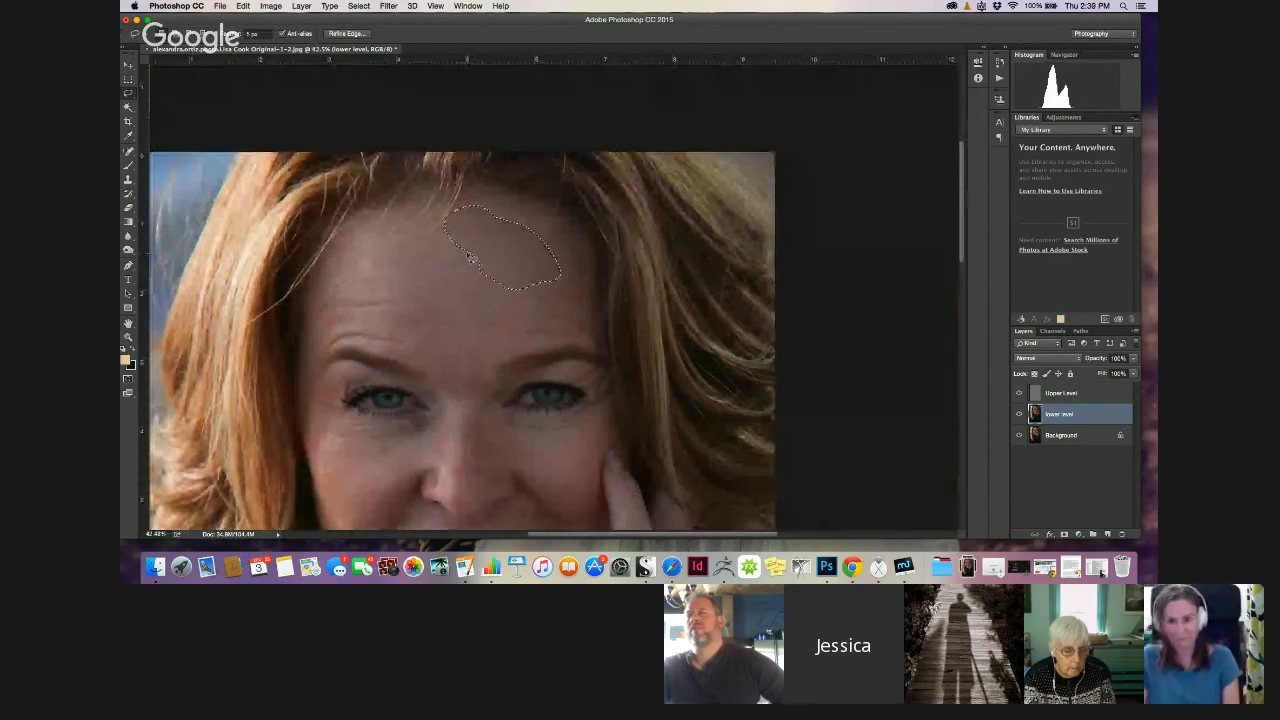
pyautogui.moveTo(477, 349)
pyautogui.mouseDown()
pyautogui.moveTo(577, 341)
pyautogui.moveTo(489, 328)
pyautogui.moveTo(478, 343)
pyautogui.mouseUp()
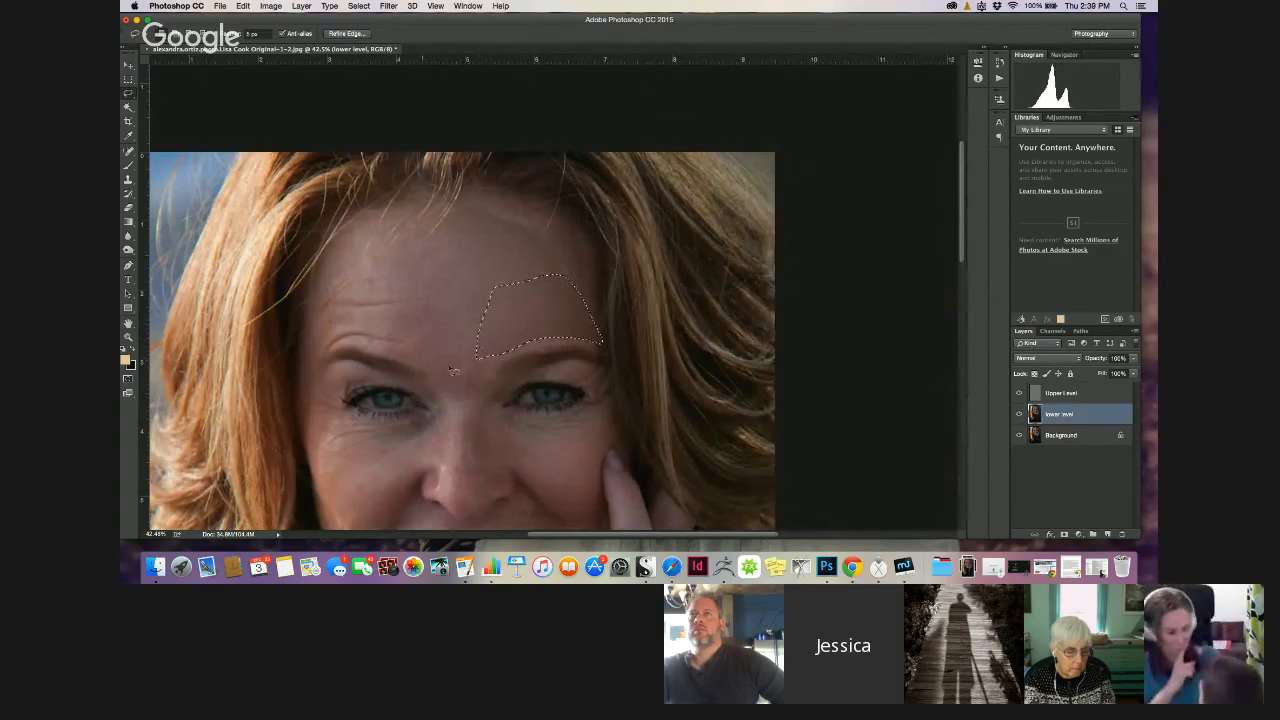
pyautogui.moveTo(432, 344)
pyautogui.mouseDown()
pyautogui.moveTo(454, 408)
pyautogui.moveTo(500, 362)
pyautogui.moveTo(555, 345)
pyautogui.moveTo(605, 354)
pyautogui.moveTo(594, 305)
pyautogui.moveTo(417, 357)
pyautogui.mouseUp()
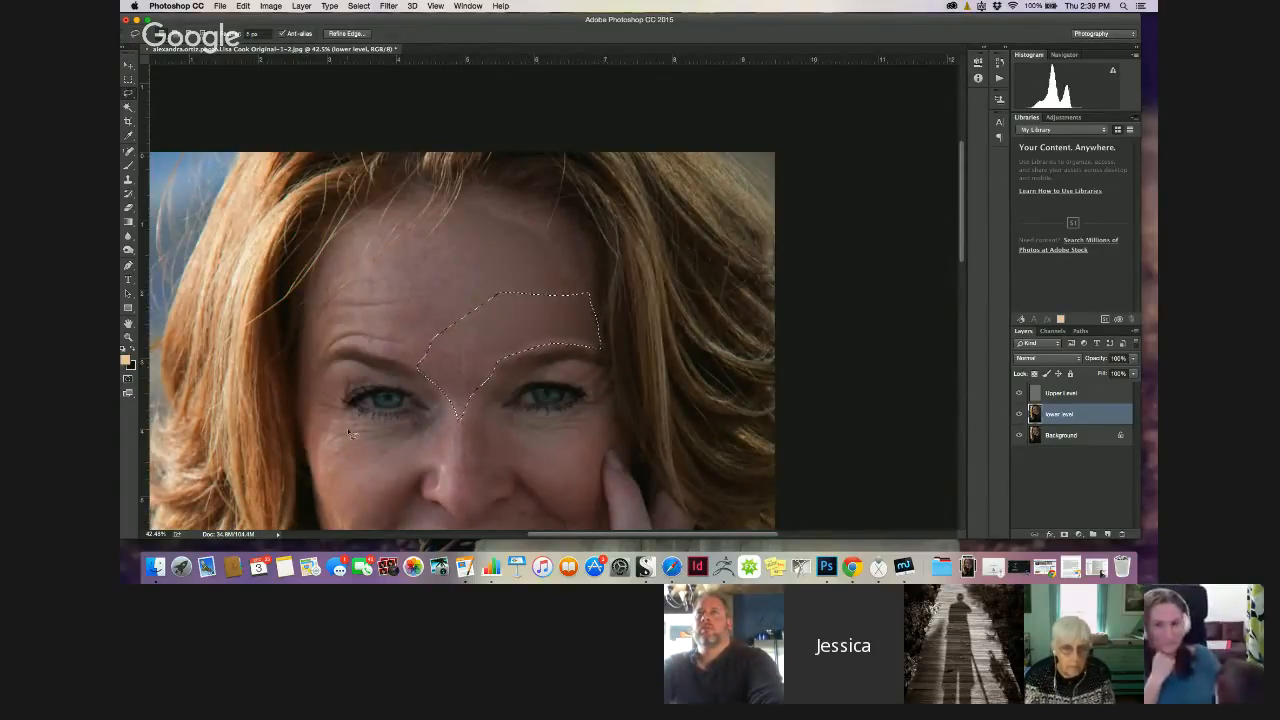
pyautogui.press('super+f')
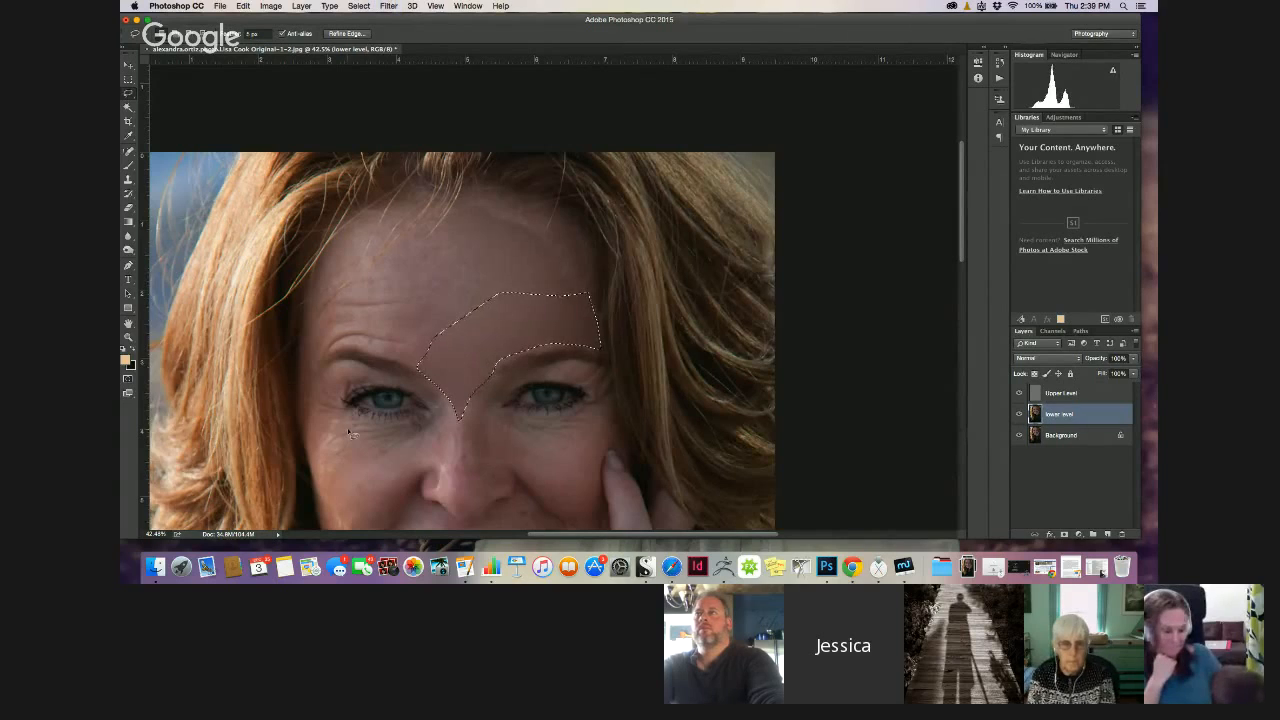
# Lasso the forehead area above the image-left eyebrow and repeat the last Gaussian Blur on it
pyautogui.press('super+d')
pyautogui.moveTo(313, 317)
pyautogui.mouseDown()
pyautogui.moveTo(316, 306)
pyautogui.moveTo(314, 358)
pyautogui.moveTo(363, 352)
pyautogui.moveTo(424, 375)
pyautogui.moveTo(400, 328)
pyautogui.mouseUp()
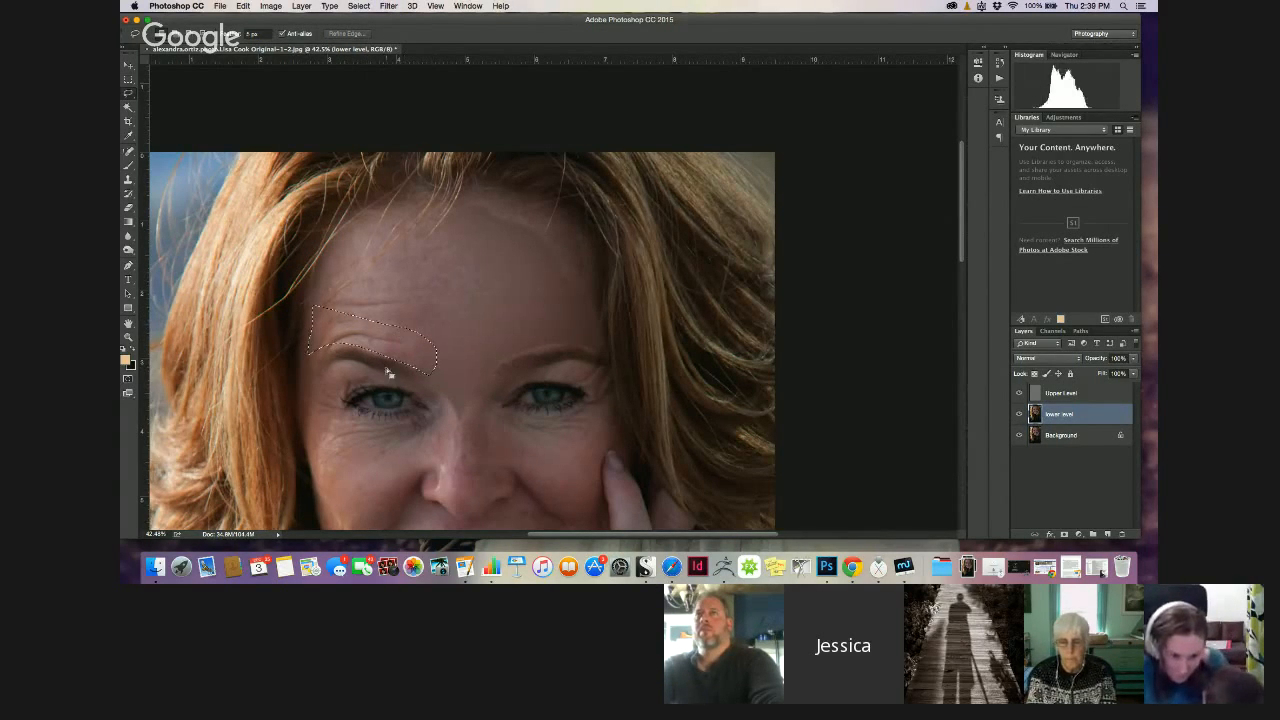
pyautogui.moveTo(335, 298); pyautogui.dragTo(340, 298)
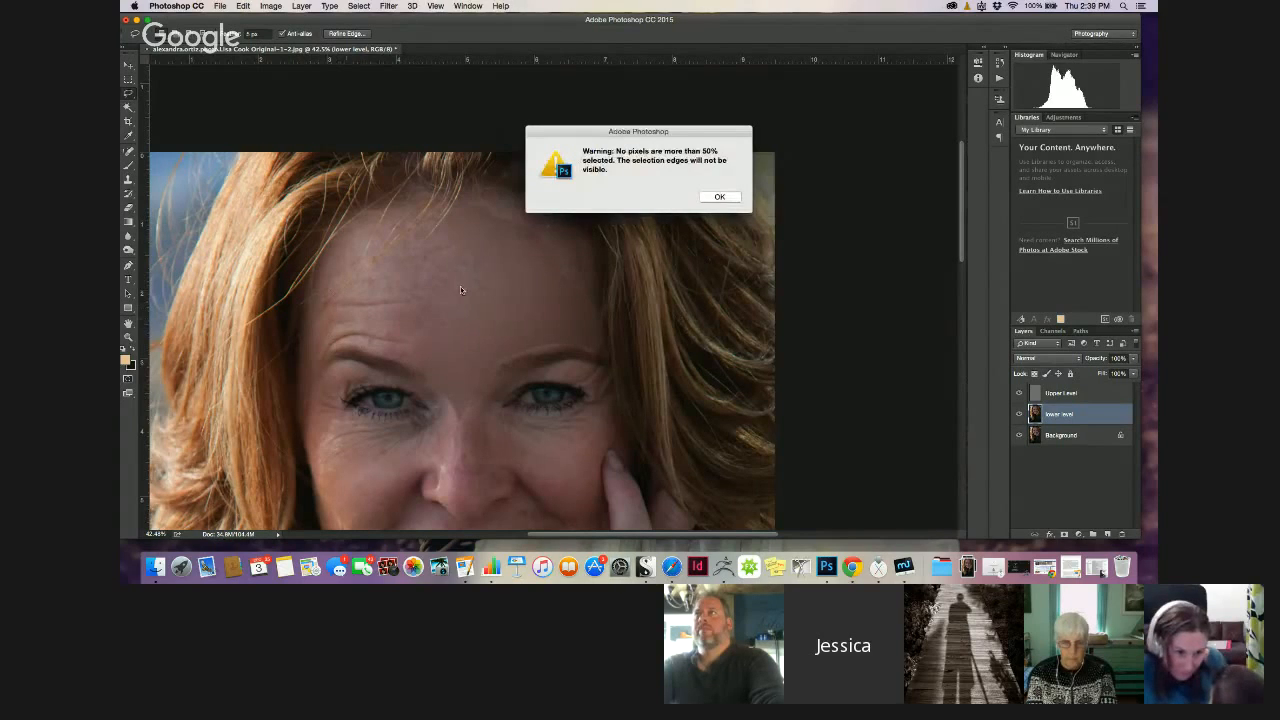
pyautogui.click(718, 195)
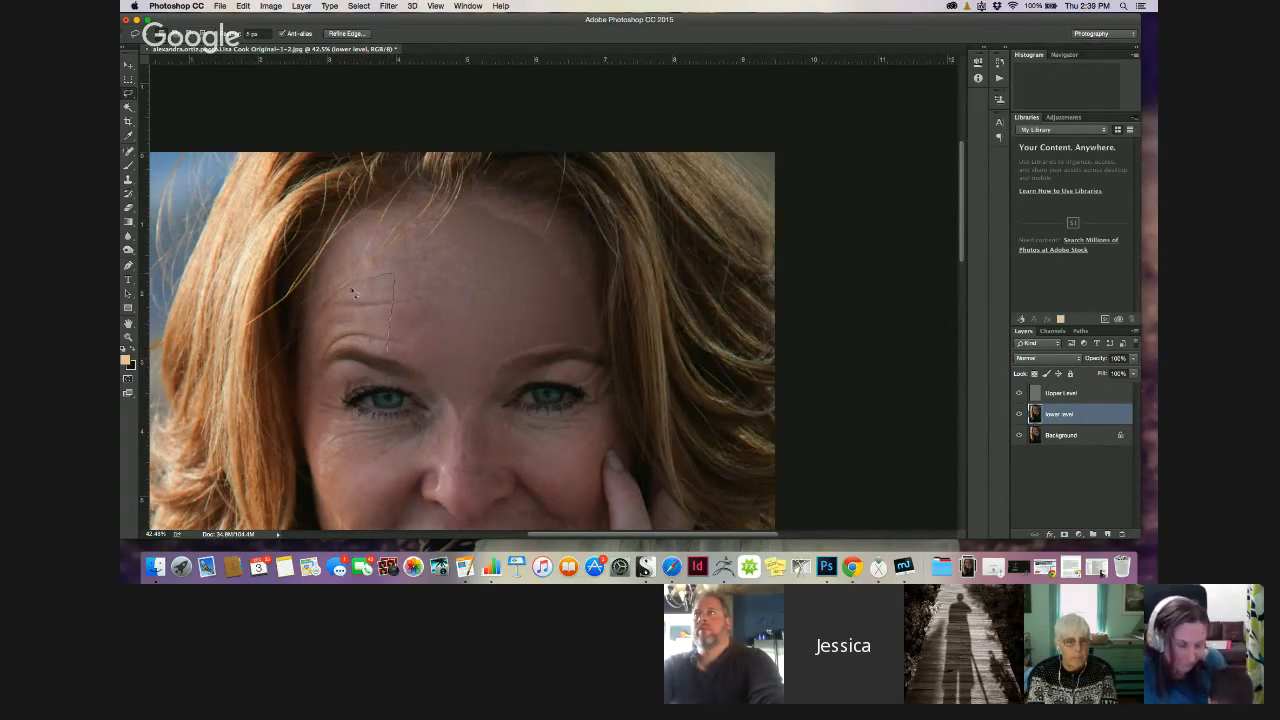
pyautogui.moveTo(365, 350); pyautogui.dragTo(390, 352)
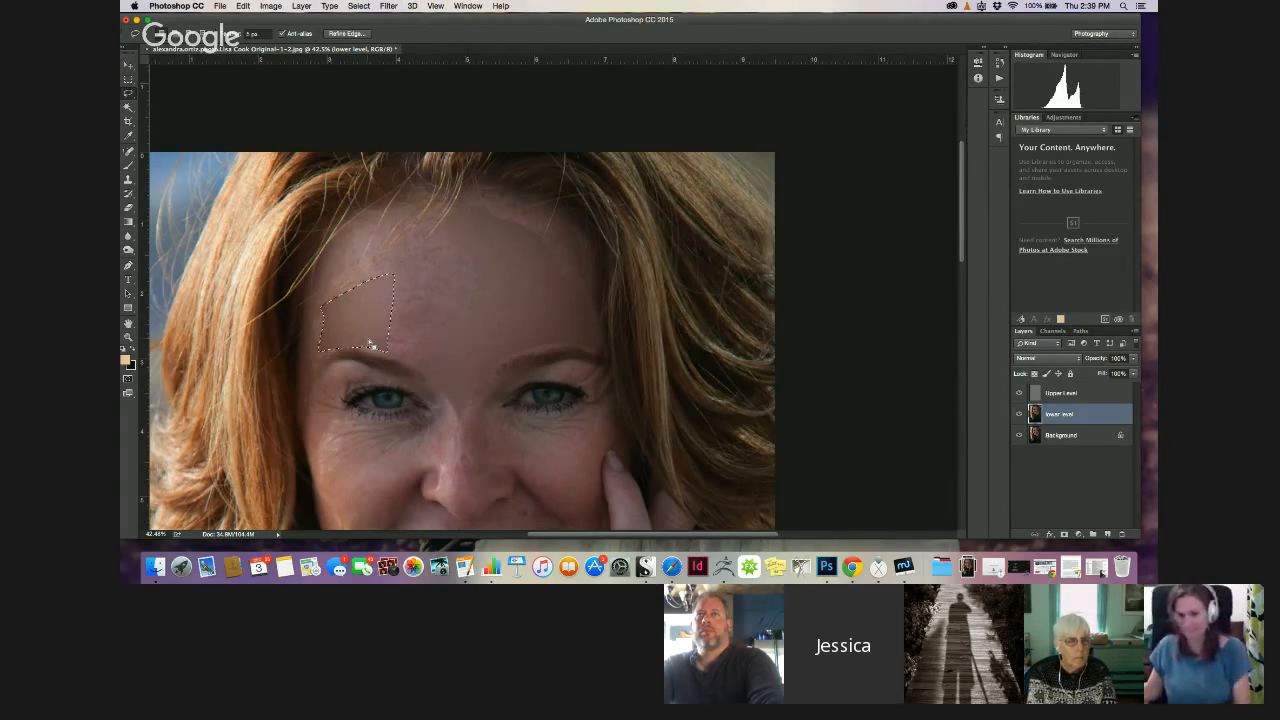
pyautogui.click(415, 284)
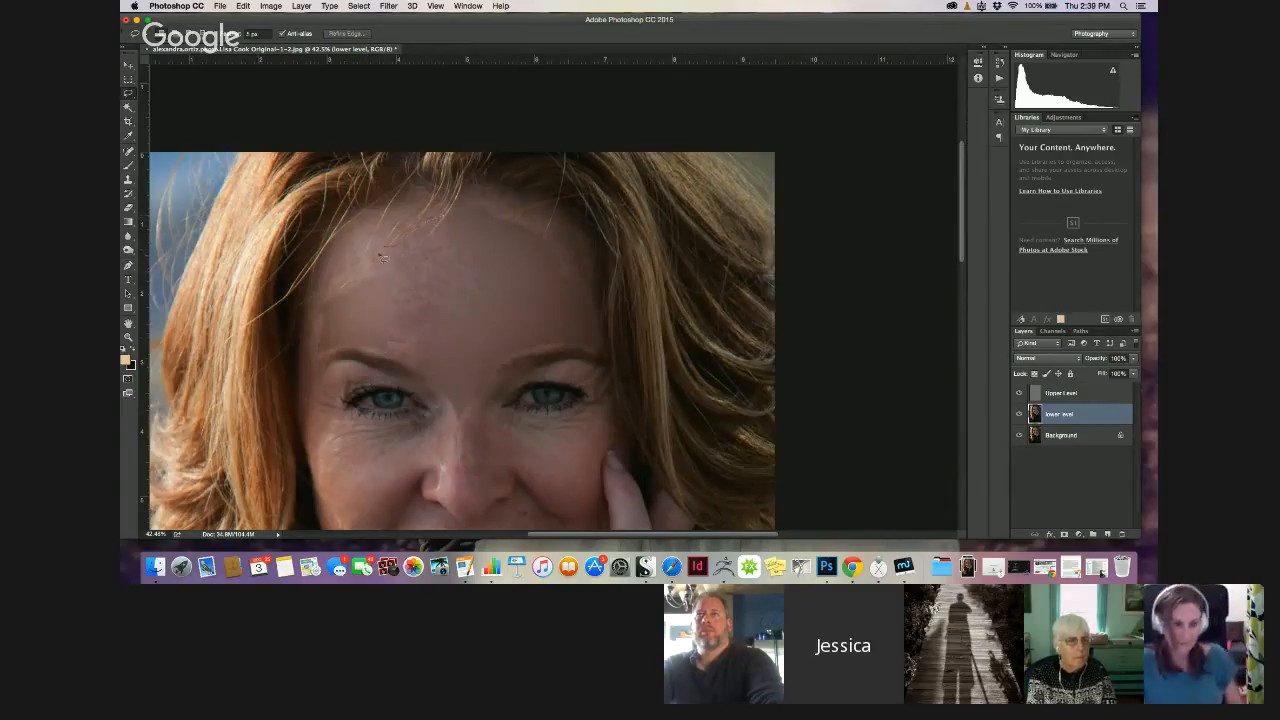
# Lasso the centre of the forehead and the image-left side up to the hairline, repeating the last Gaussian Blur on each
pyautogui.click(423, 216)
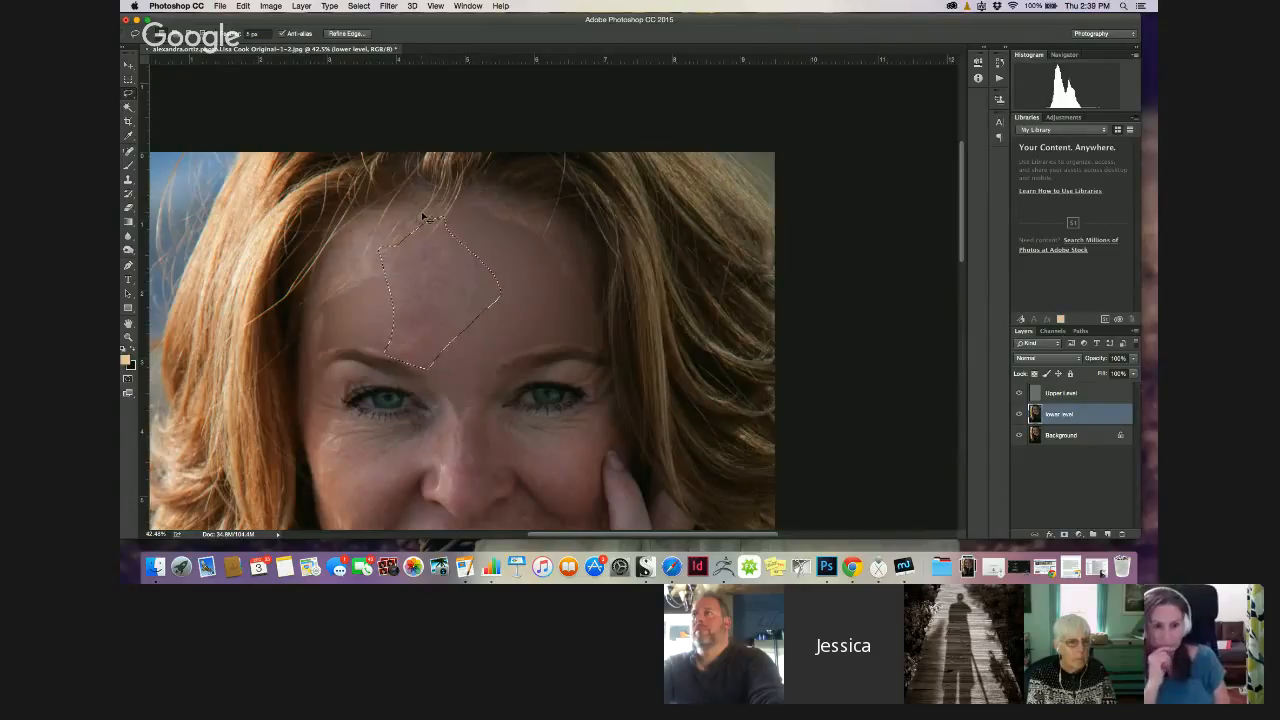
pyautogui.click(425, 212)
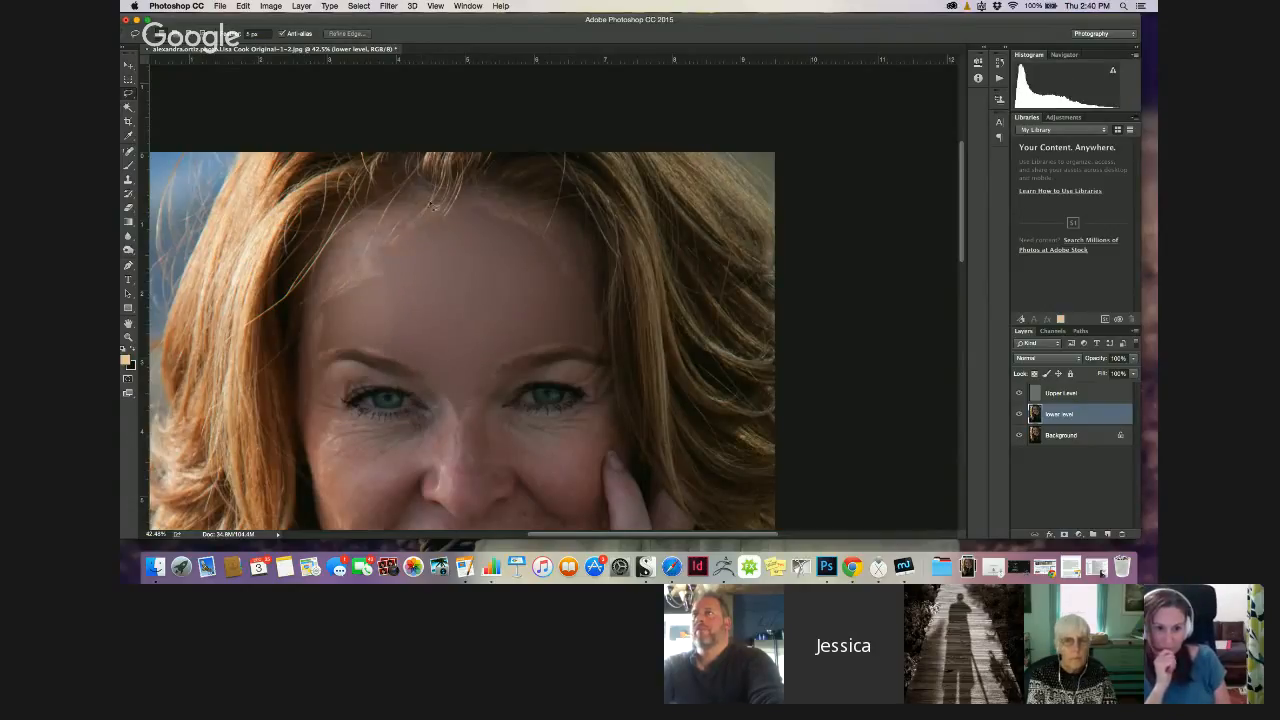
pyautogui.moveTo(358, 217)
pyautogui.mouseDown()
pyautogui.moveTo(317, 268)
pyautogui.moveTo(306, 345)
pyautogui.mouseUp()
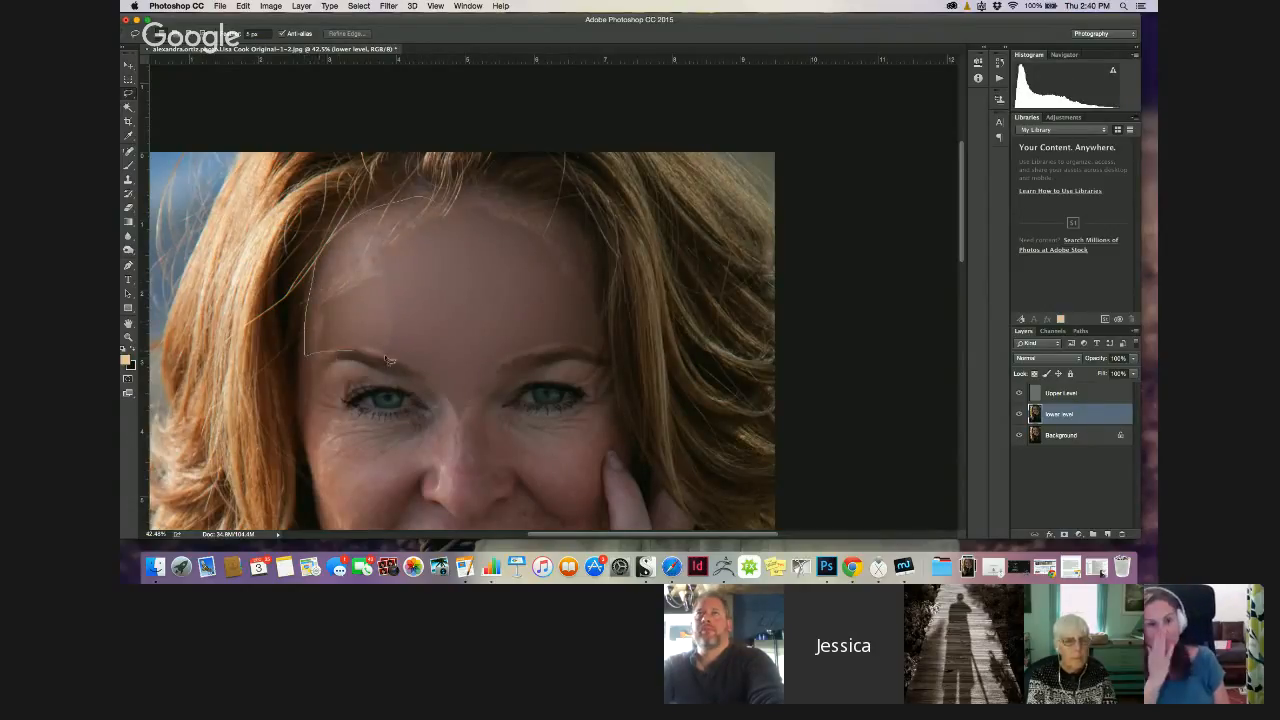
pyautogui.moveTo(425, 292); pyautogui.dragTo(424, 228)
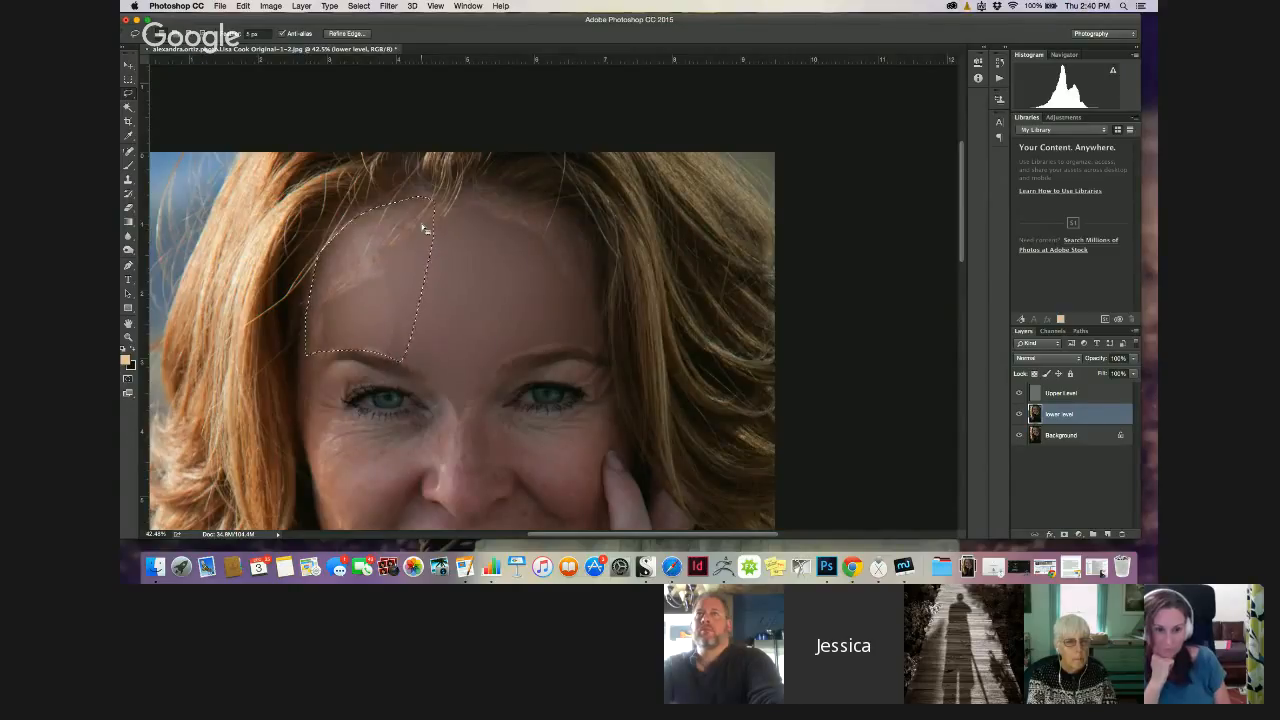
pyautogui.press('super+f')
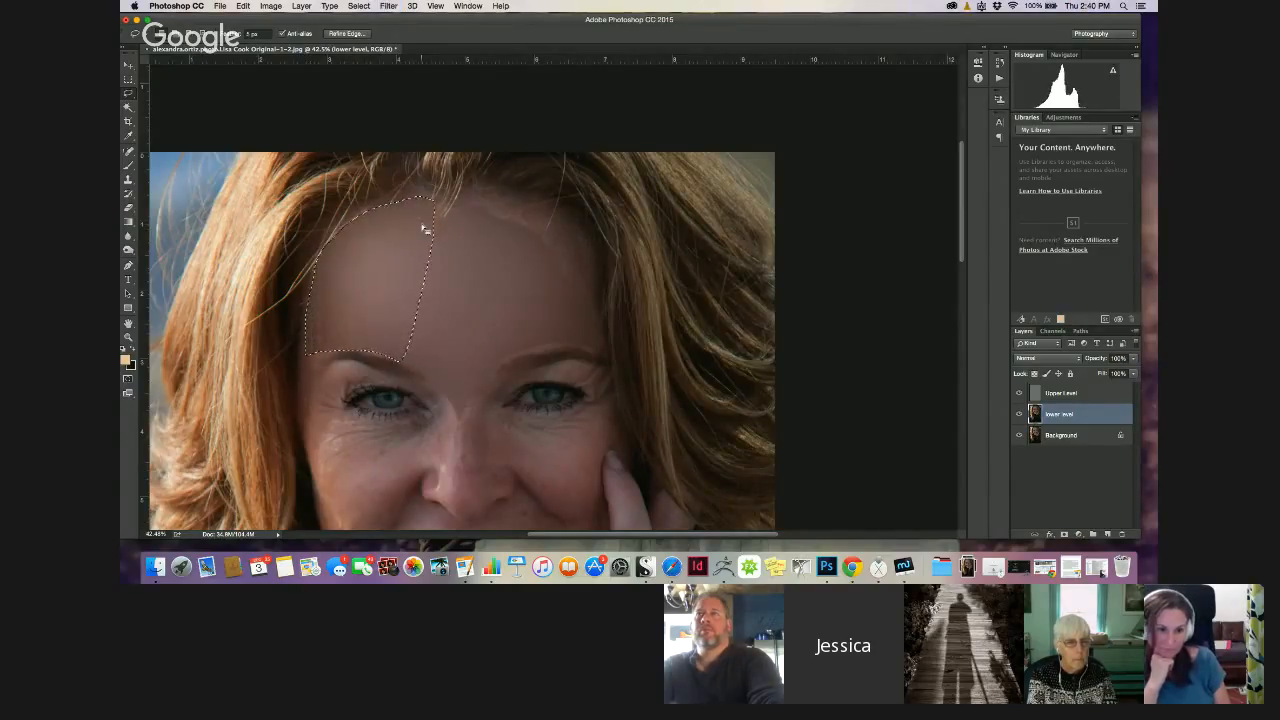
# Lasso the curved strip below the hairline from mid-forehead to the image-right temple, repeat the Gaussian Blur and deselect
pyautogui.moveTo(430, 195)
pyautogui.mouseDown()
pyautogui.moveTo(570, 282)
pyautogui.moveTo(440, 222)
pyautogui.mouseUp()
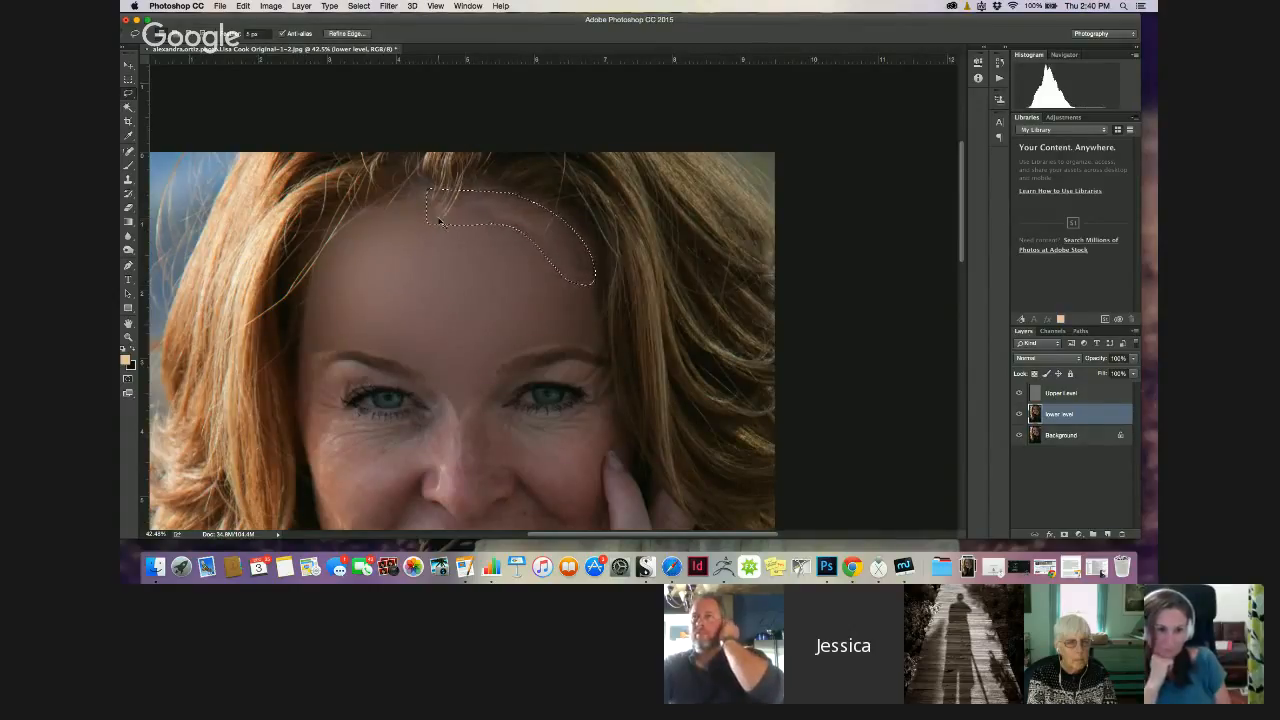
pyautogui.press('super+f')
pyautogui.press('super+d')
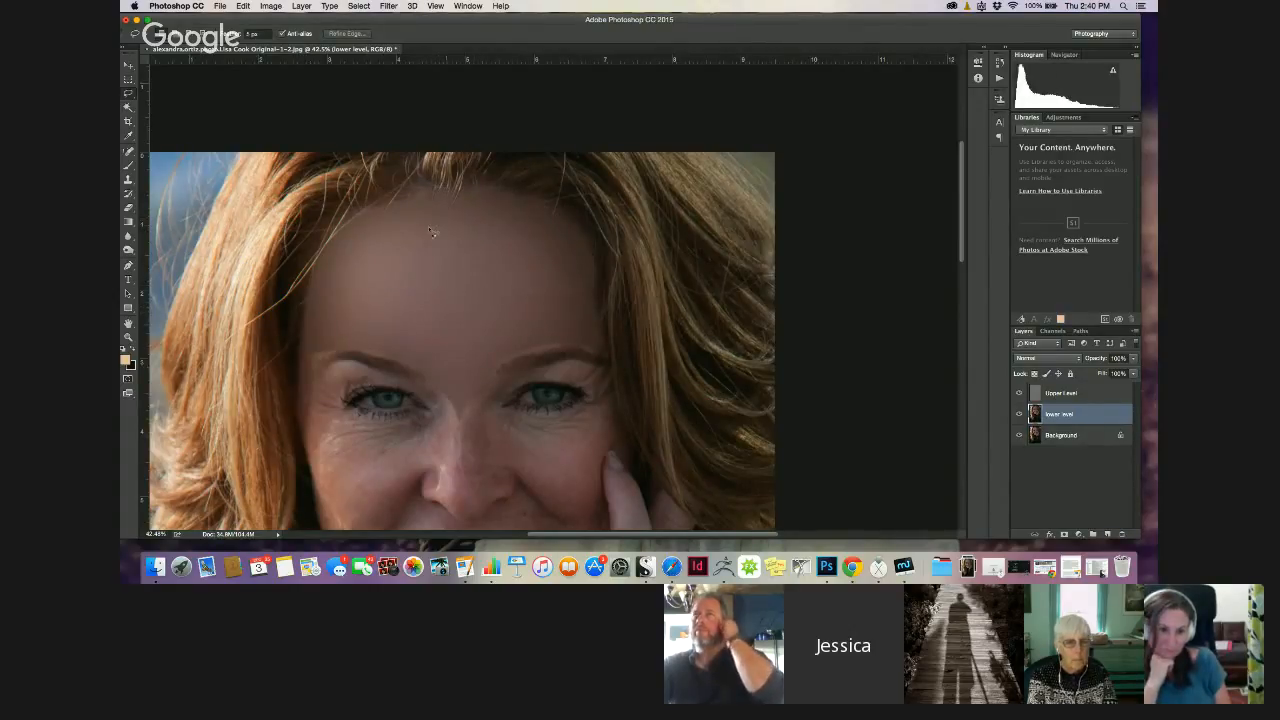
# Lasso the whole forehead from hairline to eyebrows and nose bridge, repeat the last Gaussian Blur and deselect
pyautogui.moveTo(423, 212)
pyautogui.mouseDown()
pyautogui.moveTo(452, 220)
pyautogui.moveTo(452, 200)
pyautogui.moveTo(354, 207)
pyautogui.moveTo(292, 315)
pyautogui.moveTo(304, 354)
pyautogui.moveTo(418, 364)
pyautogui.mouseUp()
pyautogui.click(706, 196)
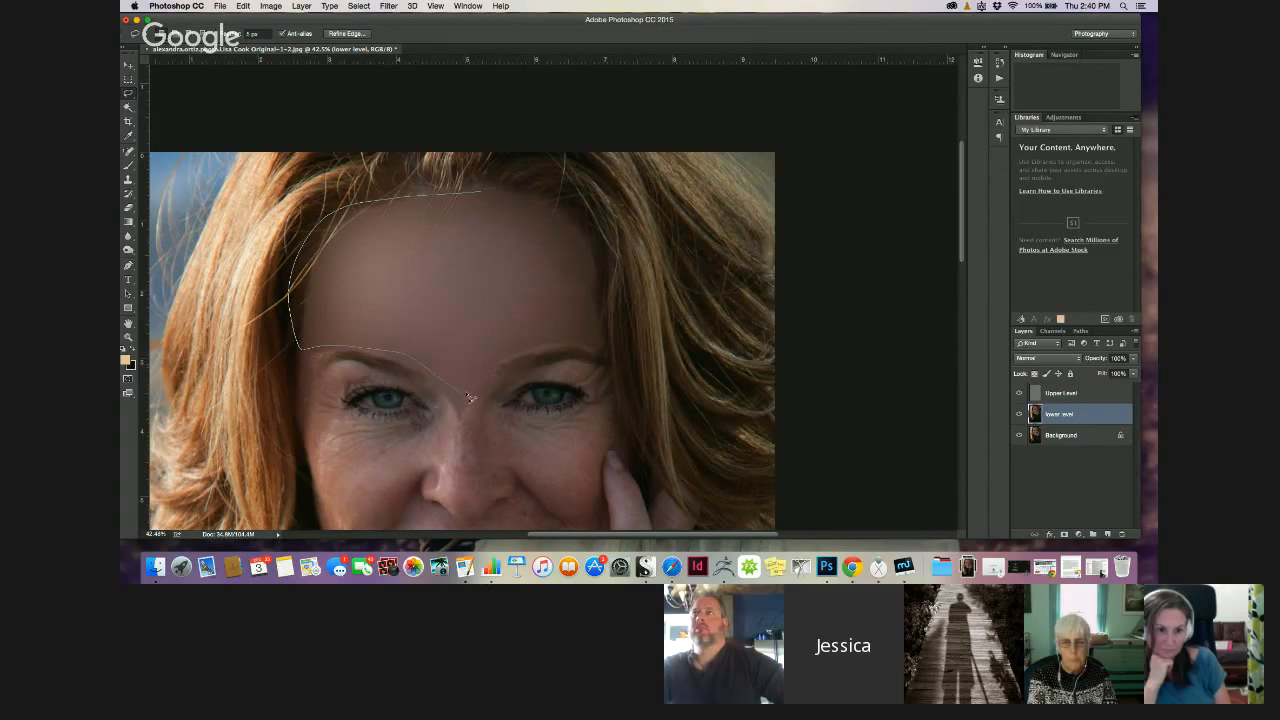
pyautogui.moveTo(470, 398)
pyautogui.mouseDown()
pyautogui.moveTo(536, 354)
pyautogui.moveTo(596, 347)
pyautogui.moveTo(599, 310)
pyautogui.moveTo(495, 195)
pyautogui.mouseUp()
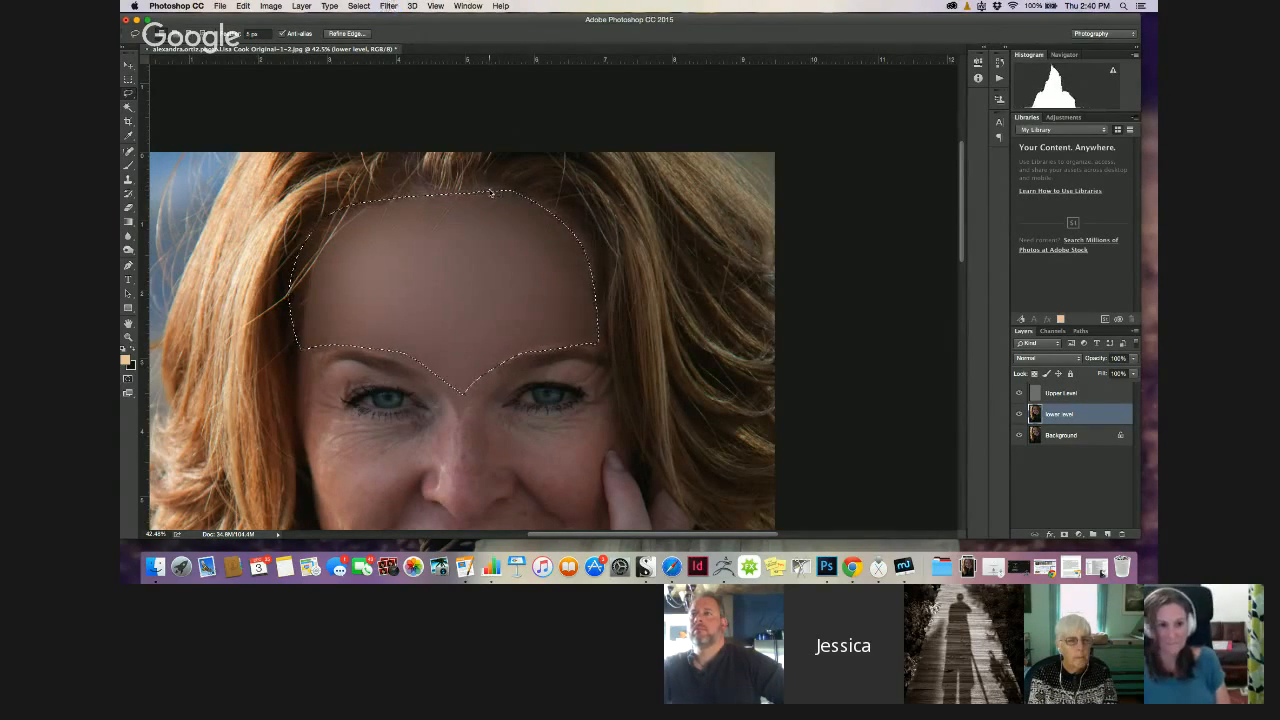
pyautogui.press('super+f')
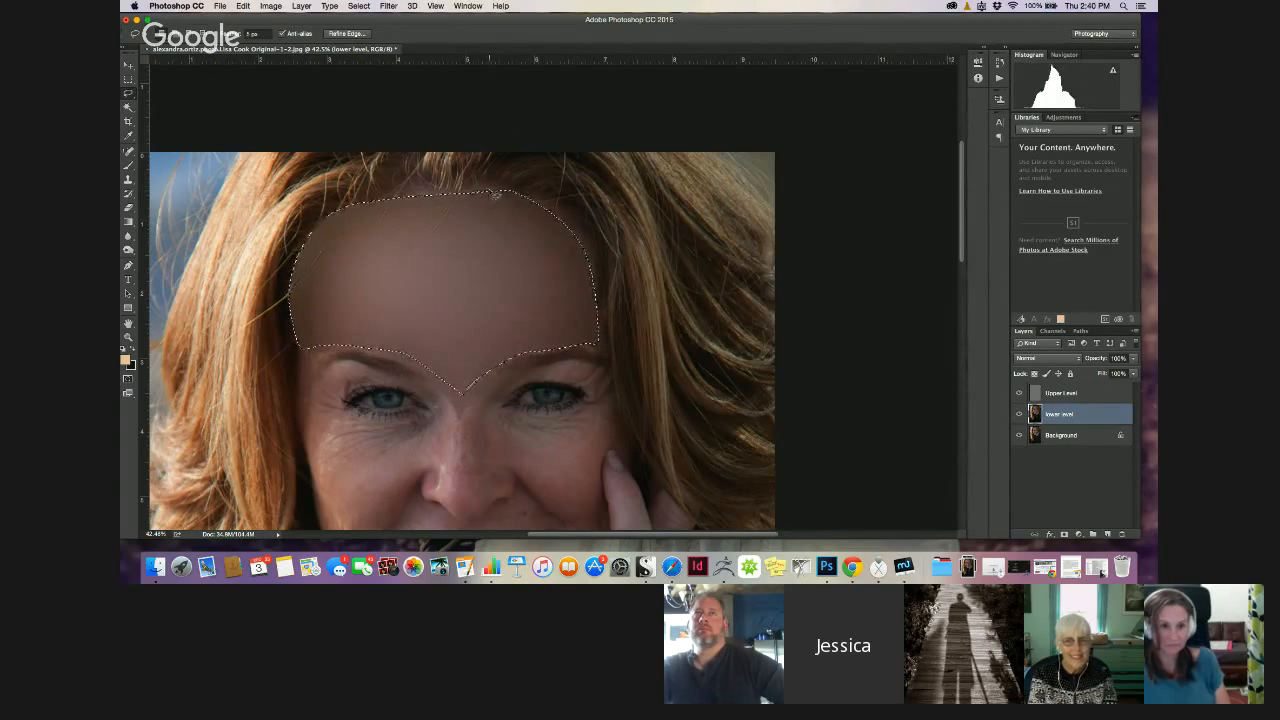
pyautogui.press('super+d')
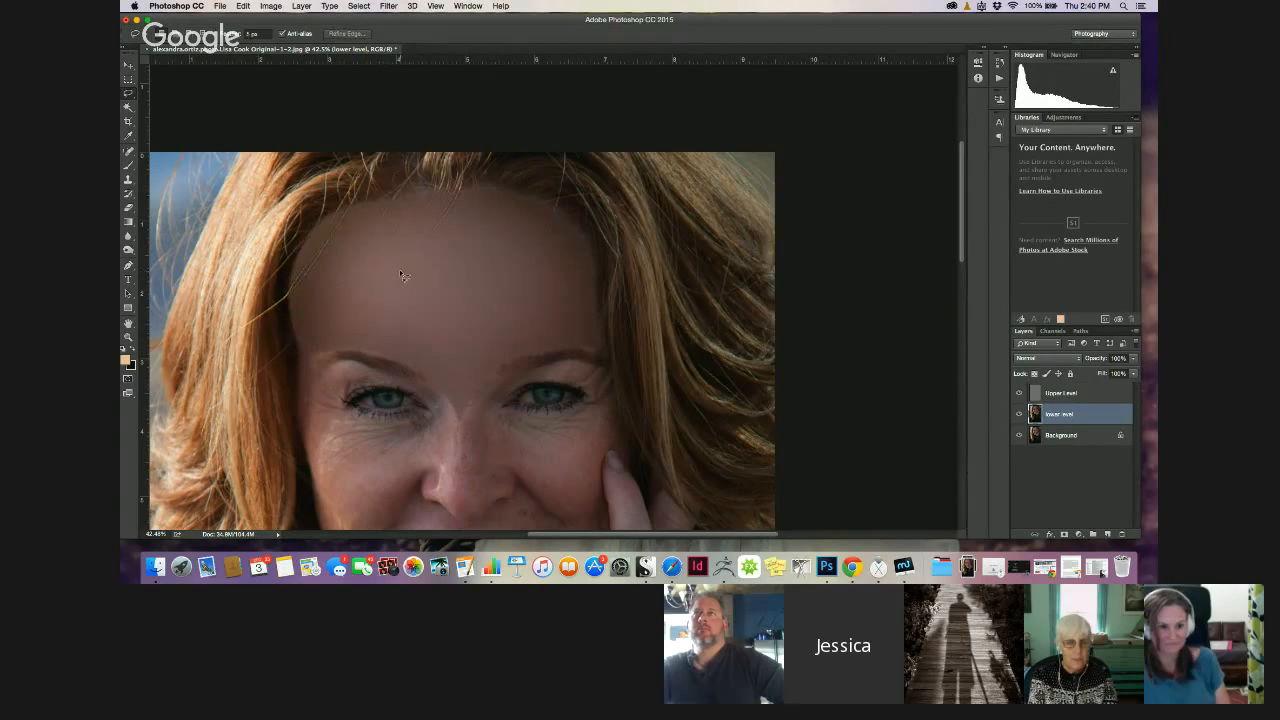
# Lasso the outer edge of the image-left cheek from temple to chin, repeat the last Gaussian Blur and deselect
pyautogui.scroll(5, 401, 275)
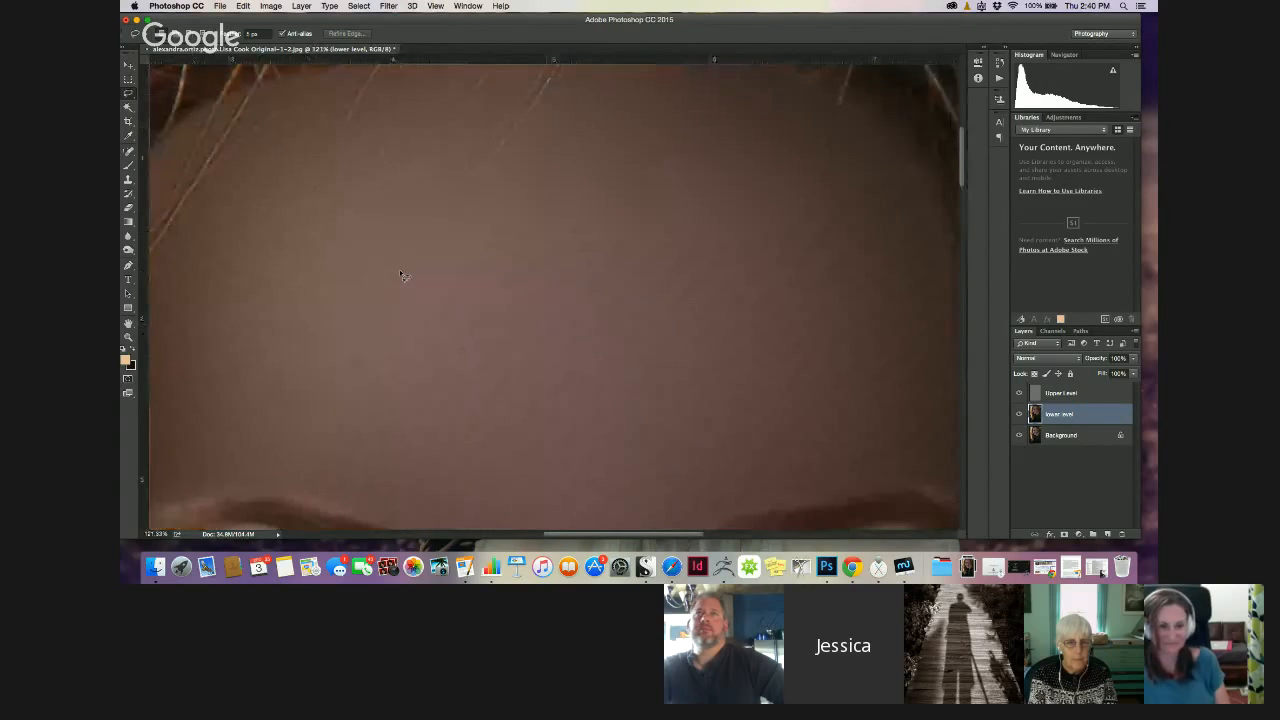
pyautogui.scroll(-2, 401, 275)
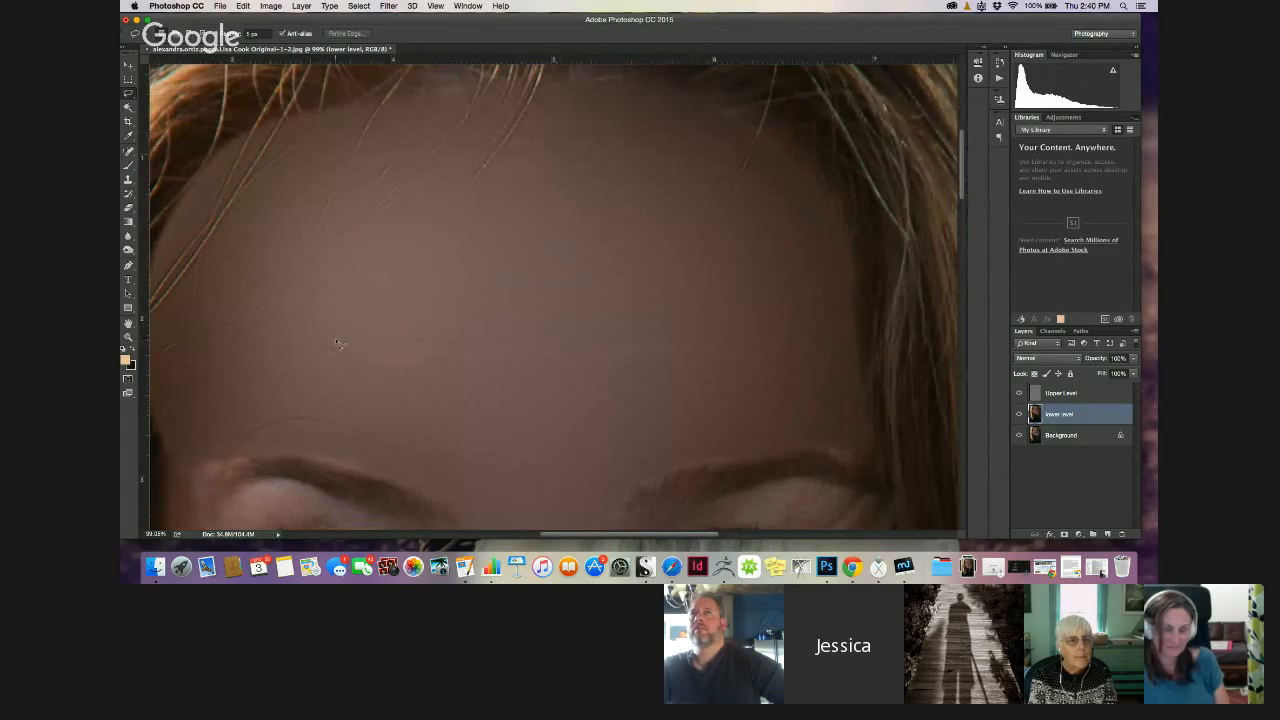
pyautogui.scroll(3, 338, 344)
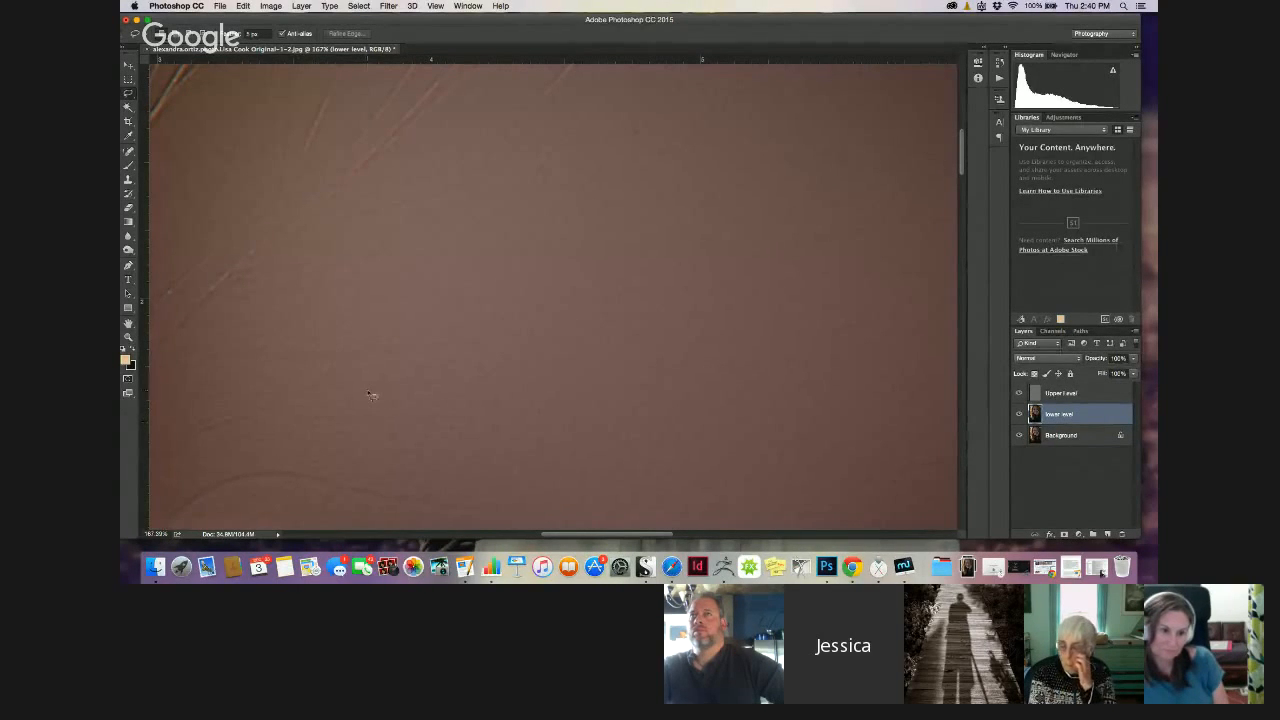
pyautogui.scroll(-10, 370, 395)
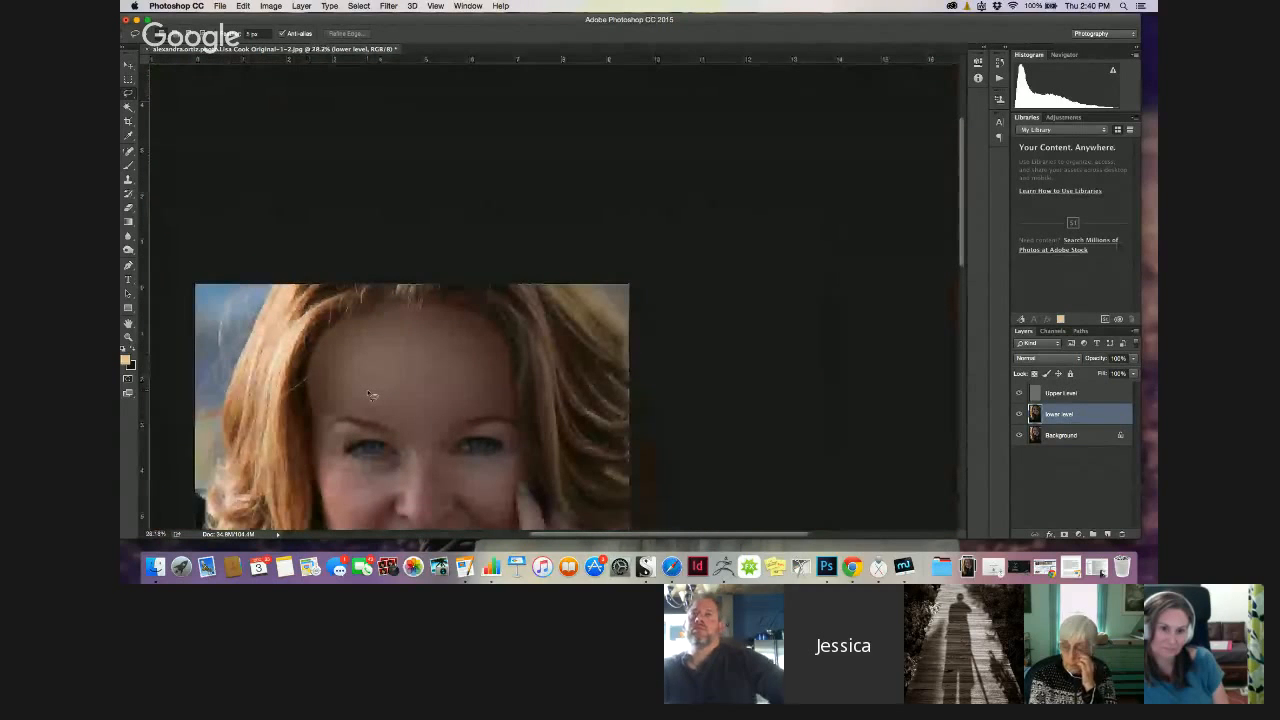
pyautogui.scroll(-5, 923, 278)
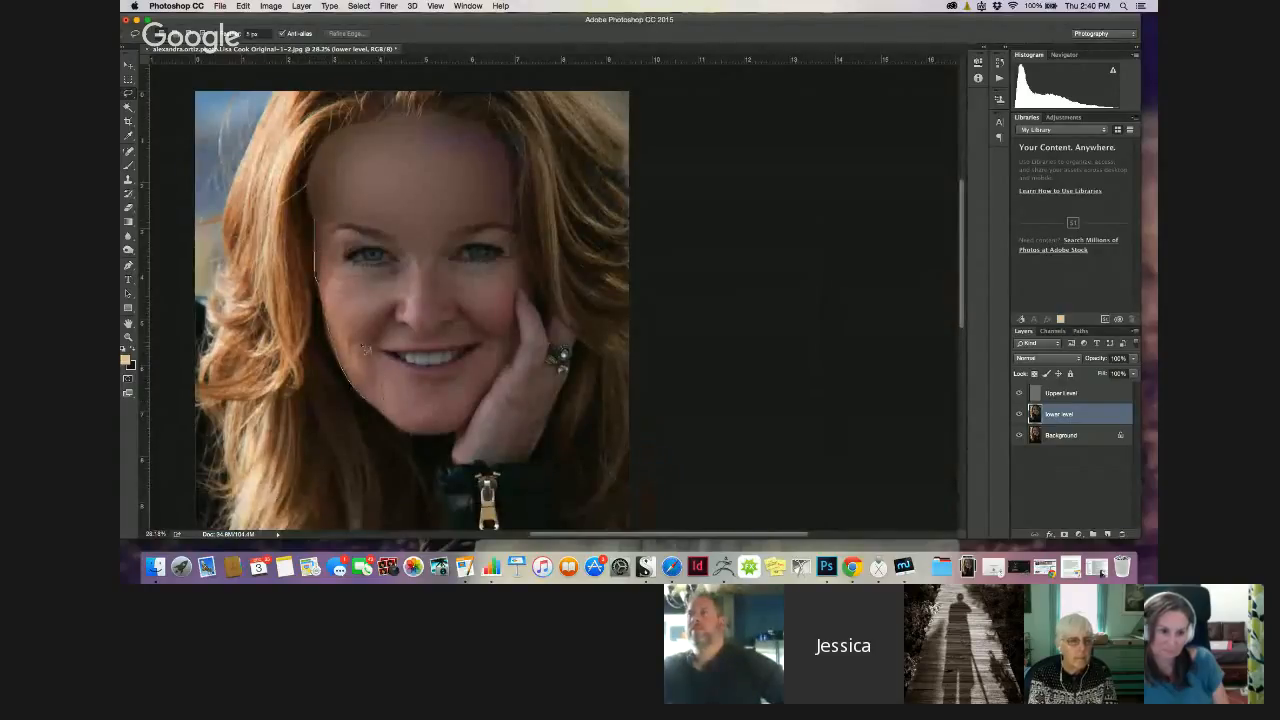
pyautogui.moveTo(366, 350); pyautogui.dragTo(320, 236)
pyautogui.press('super+f')
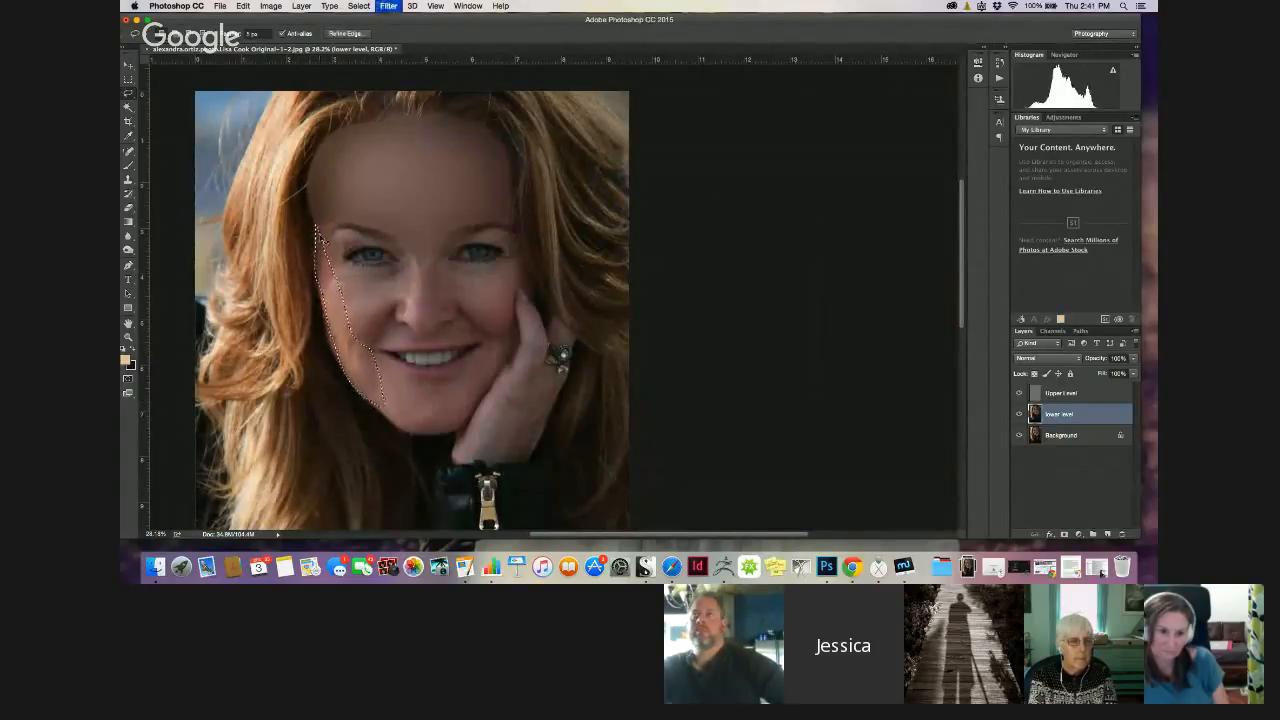
pyautogui.press('super+d')
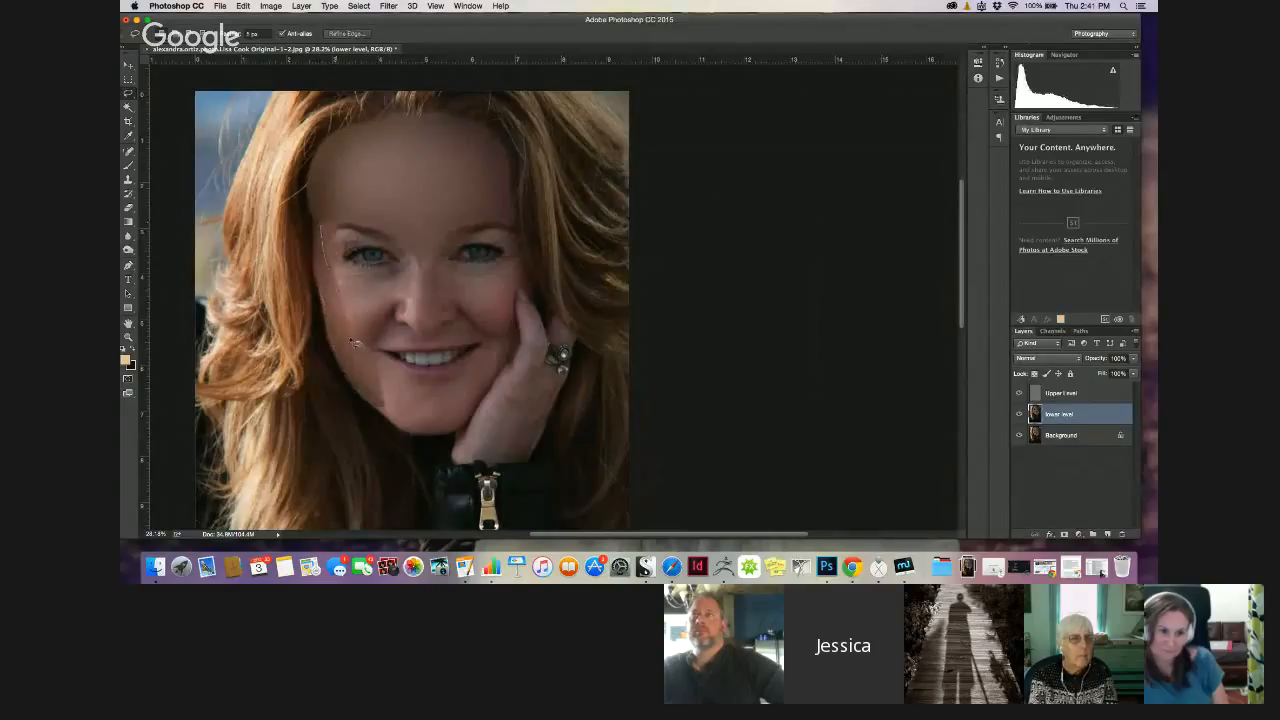
# Lasso the image-left cheek from below the eye to the side of the nose, repeat the Gaussian Blur and deselect
pyautogui.moveTo(374, 340); pyautogui.dragTo(390, 282)
pyautogui.moveTo(336, 251); pyautogui.dragTo(331, 242)
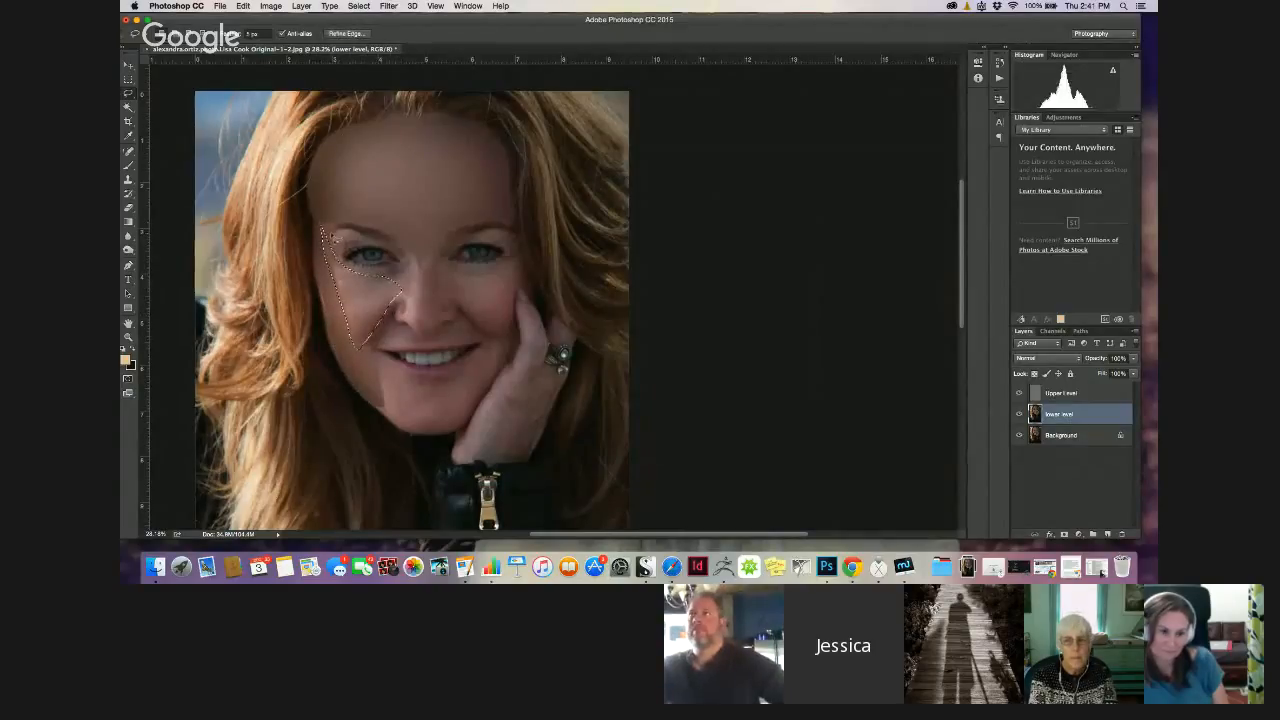
pyautogui.press('super+f')
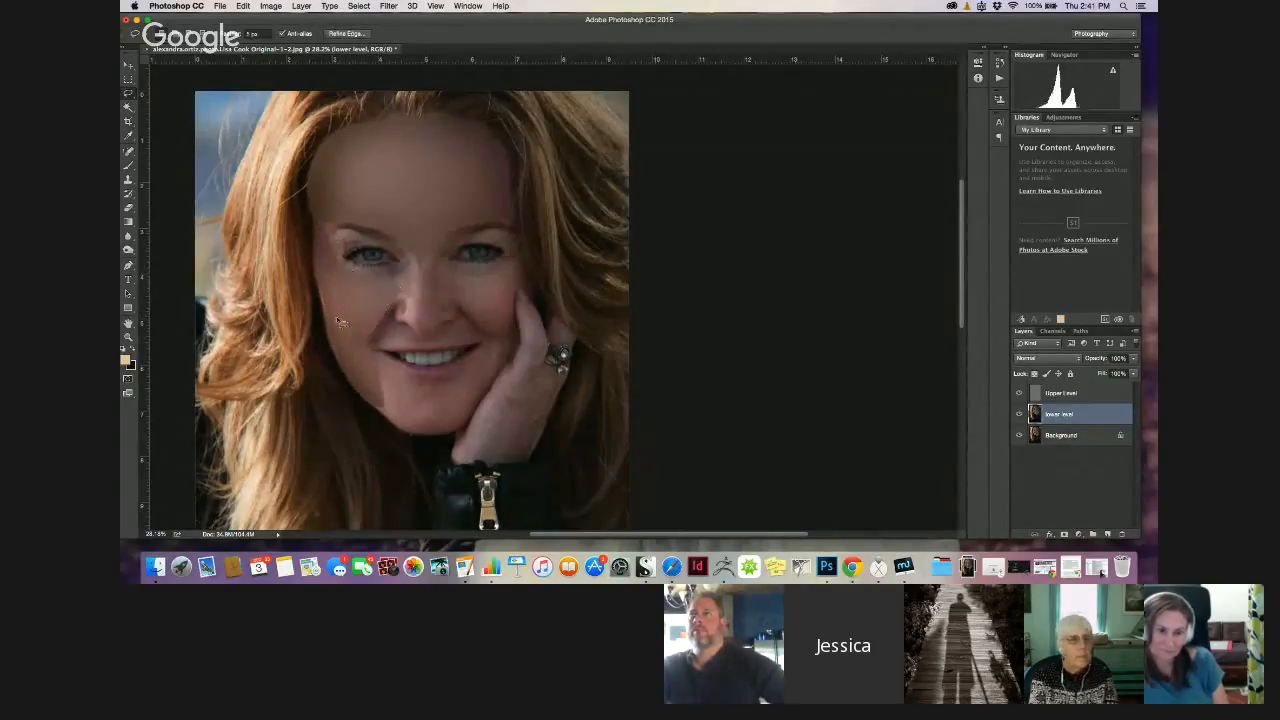
pyautogui.press('super+d')
# Lasso a narrow strip down the image-left cheek and the patch under the image-right eye, repeating the last Gaussian Blur on each
pyautogui.moveTo(330, 268)
pyautogui.mouseDown()
pyautogui.moveTo(356, 370)
pyautogui.moveTo(333, 272)
pyautogui.mouseUp()
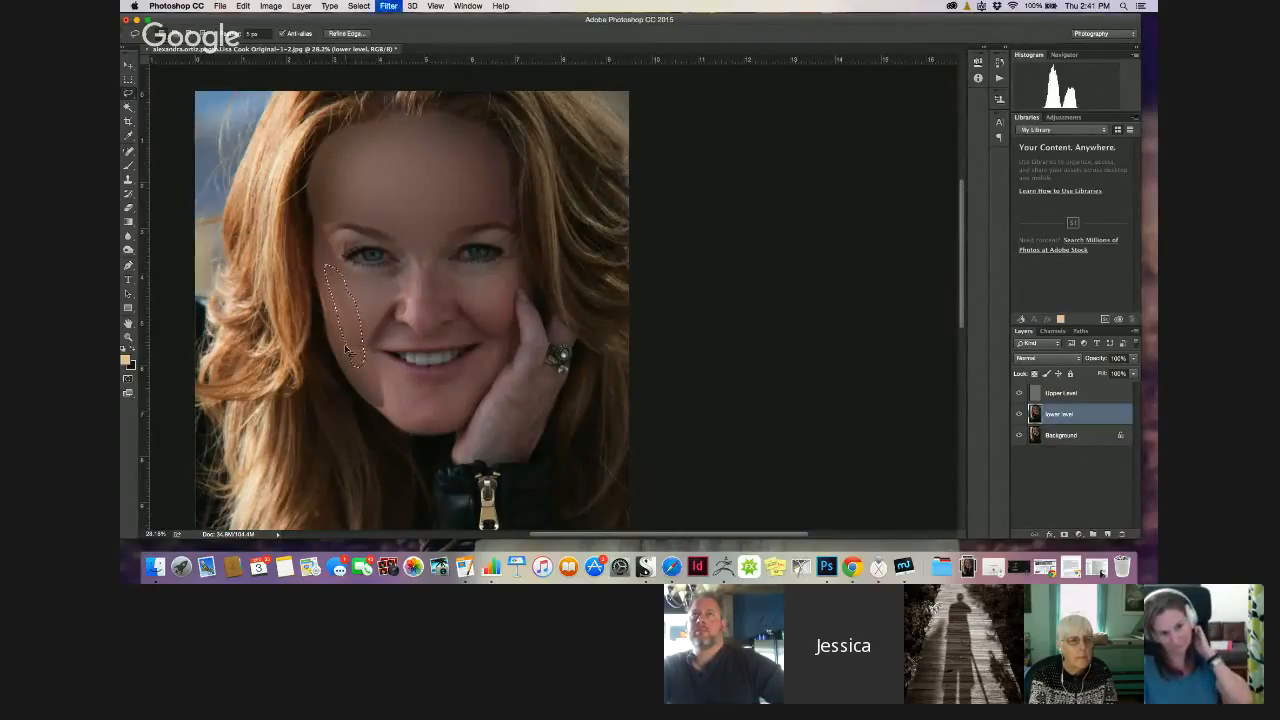
pyautogui.press('super+f')
pyautogui.press('super+d')
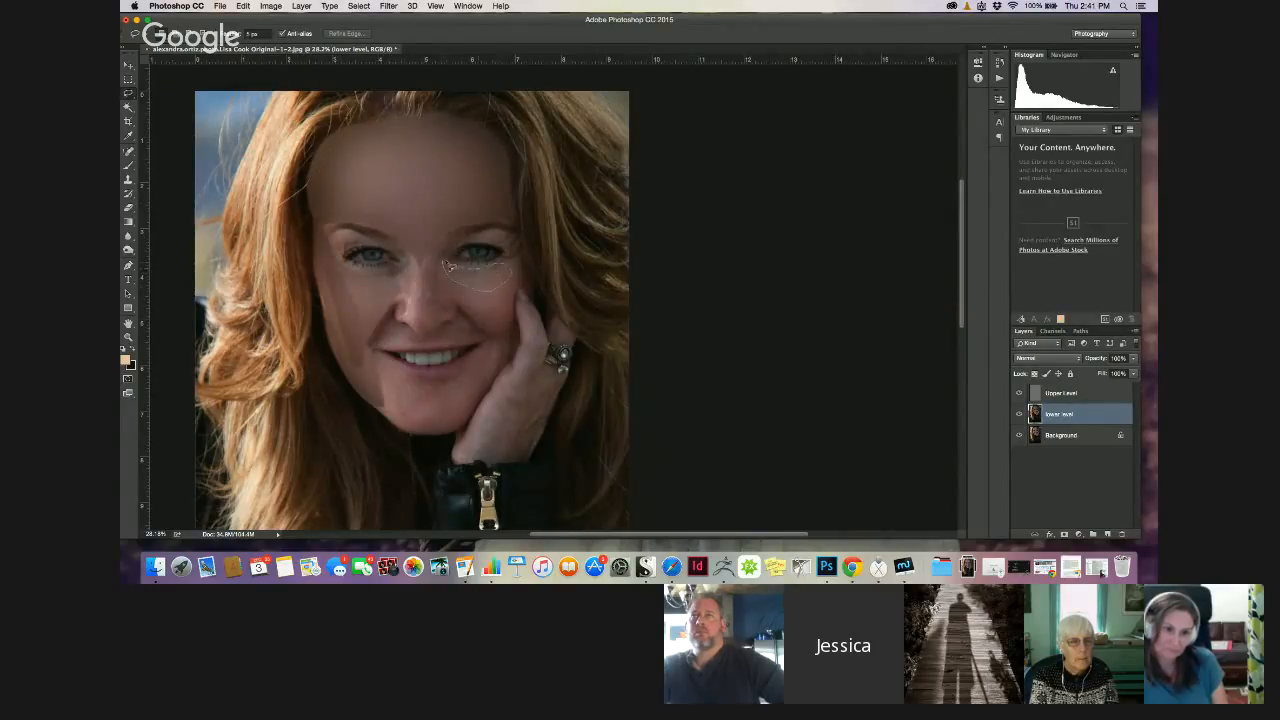
pyautogui.moveTo(449, 266); pyautogui.dragTo(442, 272)
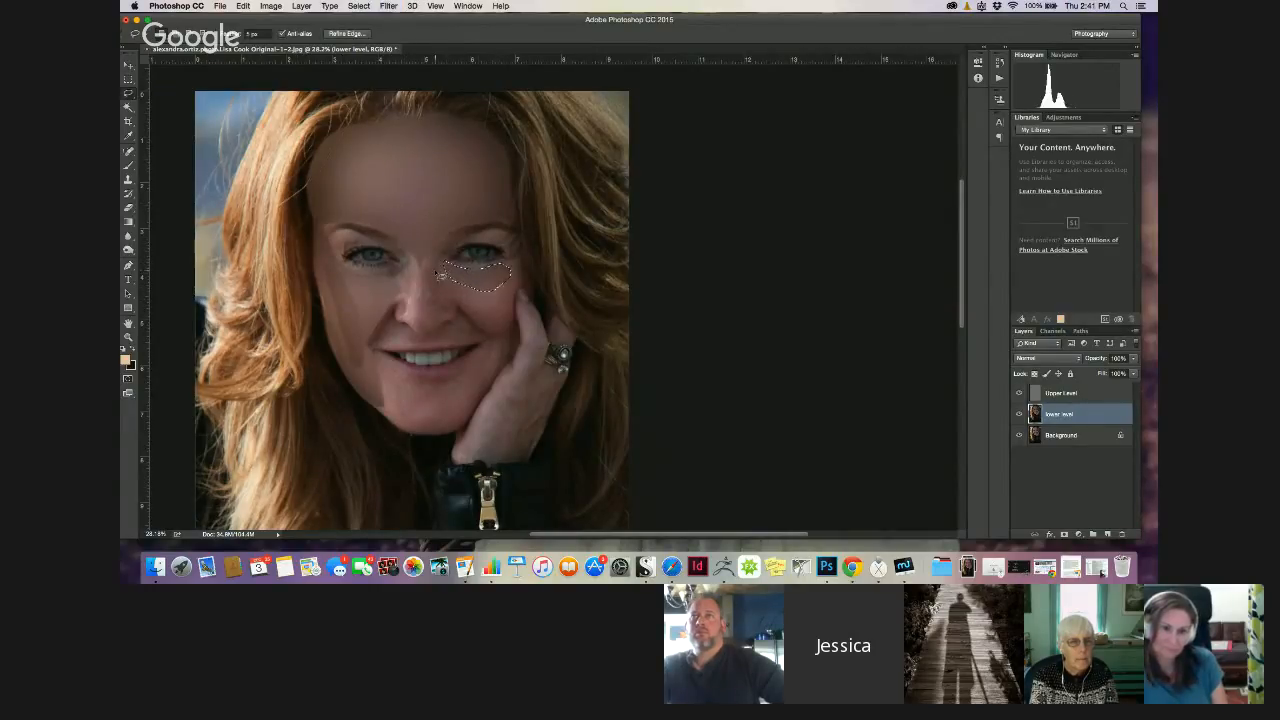
pyautogui.click(487, 322)
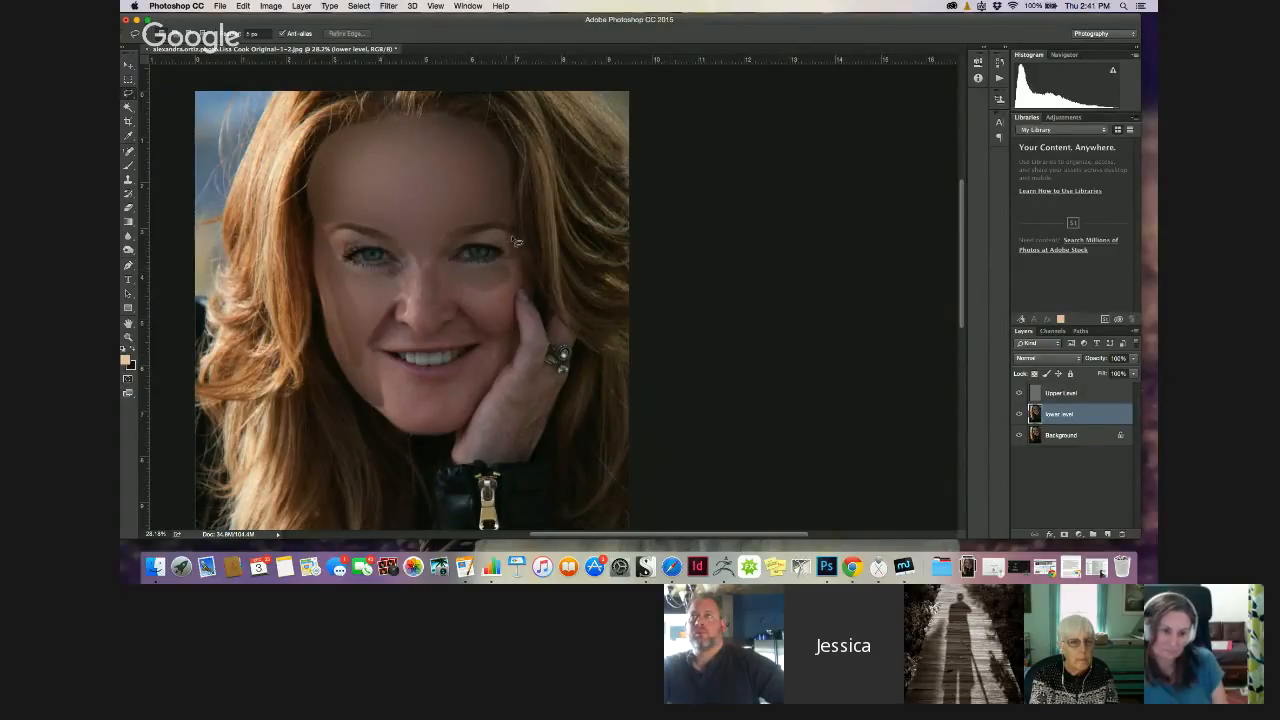
# Lasso the skin at the outer corner of the image-right eye, apply a 3.0 pixel Gaussian Blur and deselect
pyautogui.moveTo(503, 233); pyautogui.dragTo(493, 237)
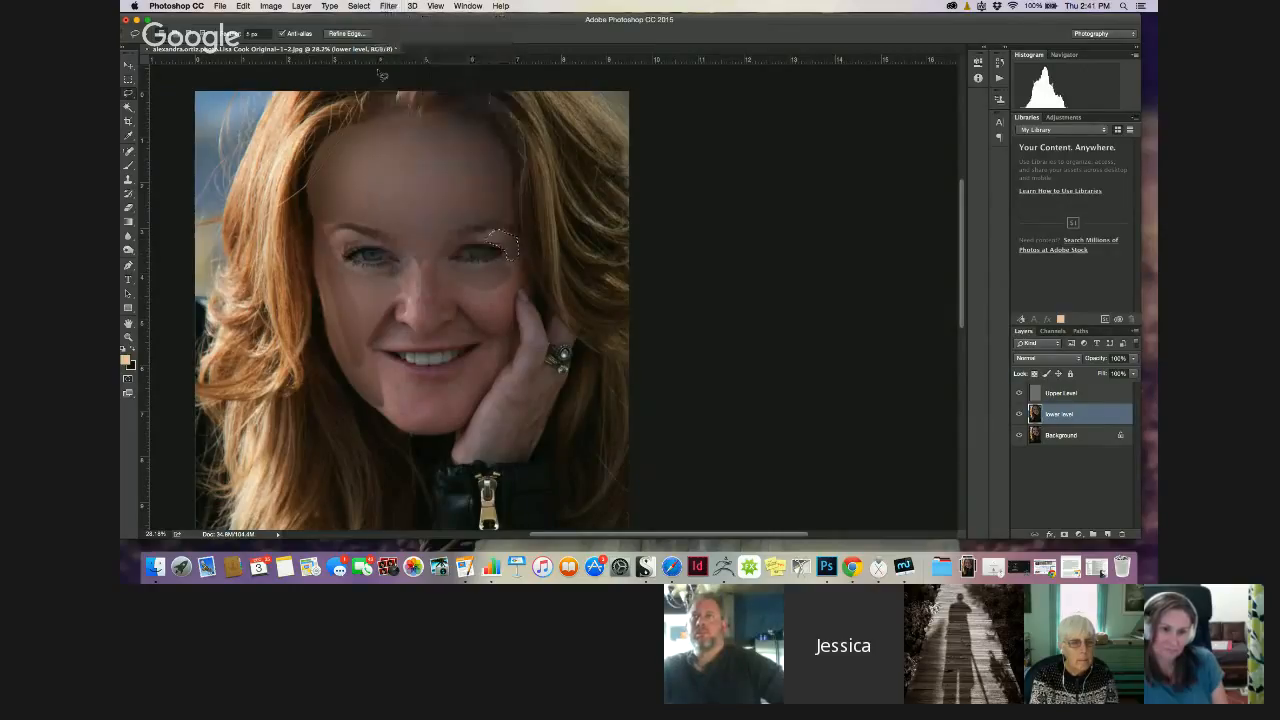
pyautogui.click(388, 6)
pyautogui.moveTo(398, 155)
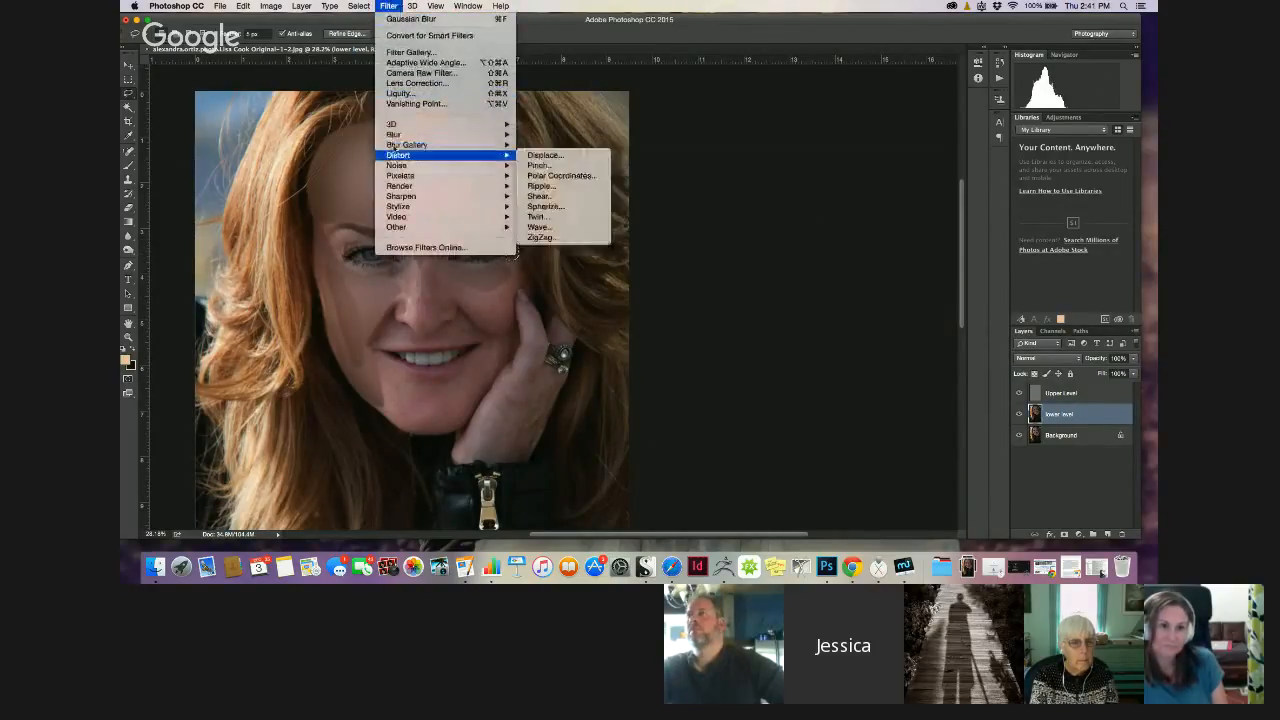
pyautogui.click(538, 176)
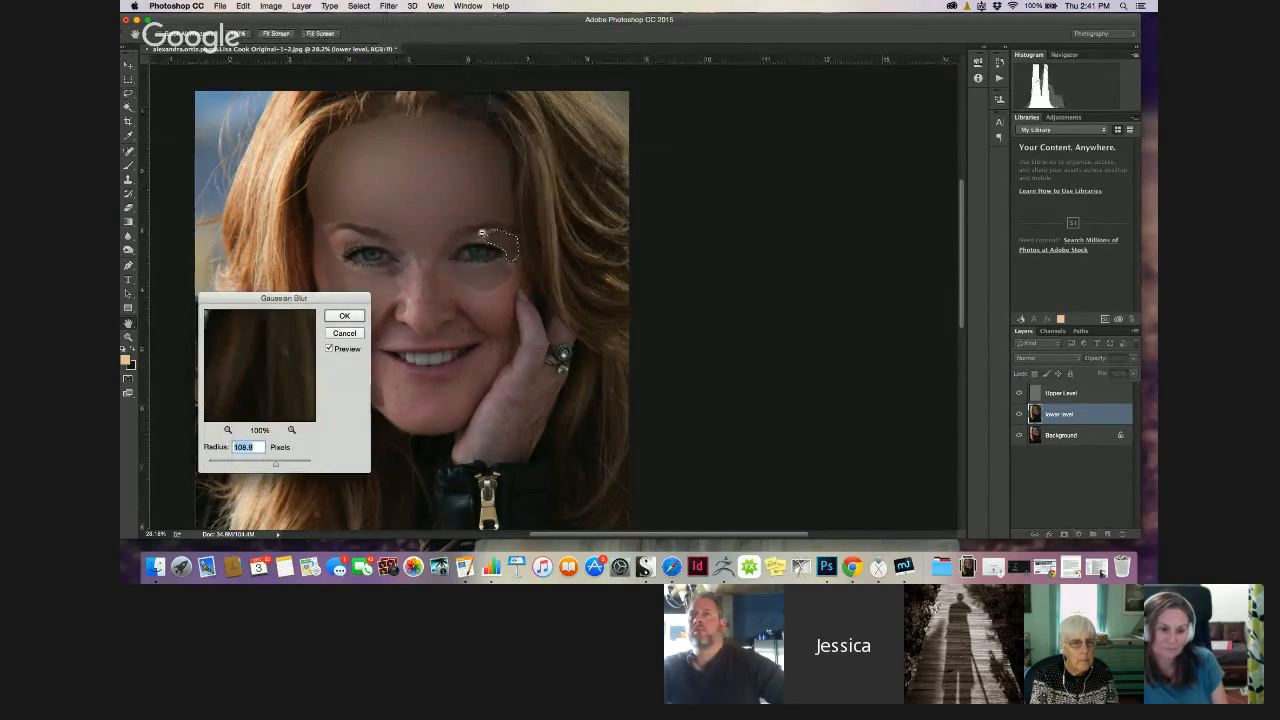
pyautogui.scroll(2, 481, 232)
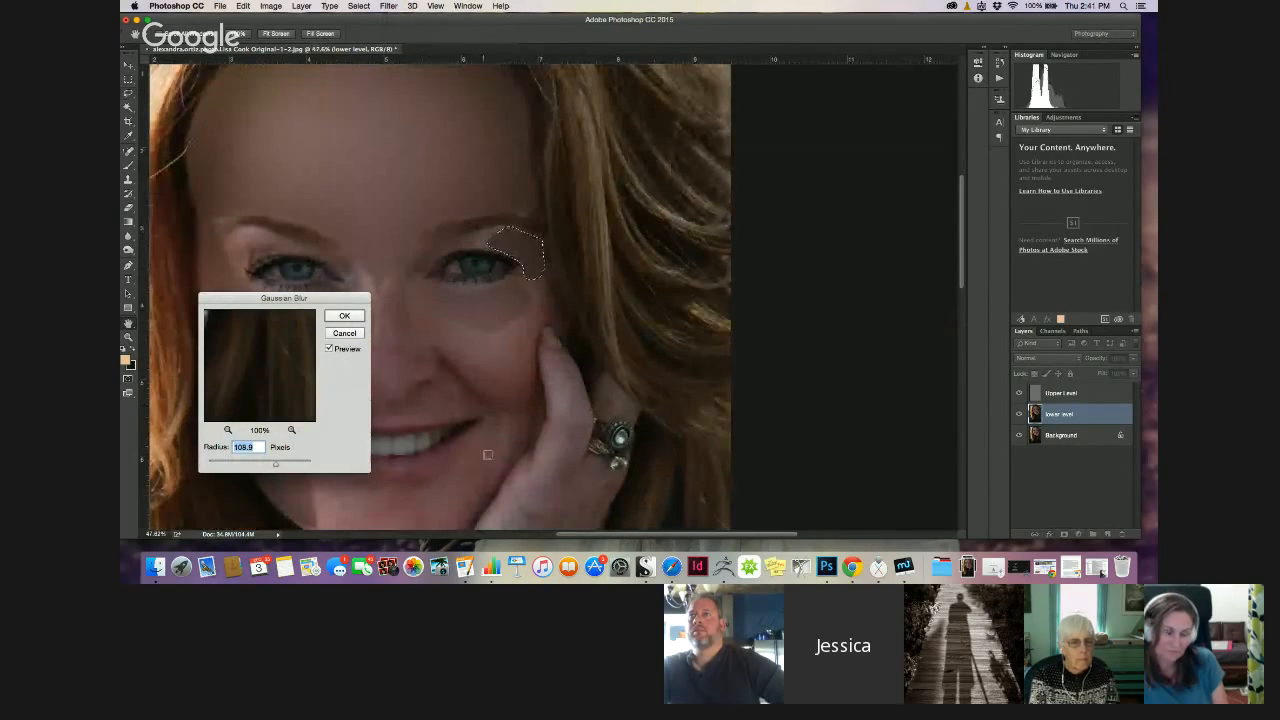
pyautogui.click(526, 258)
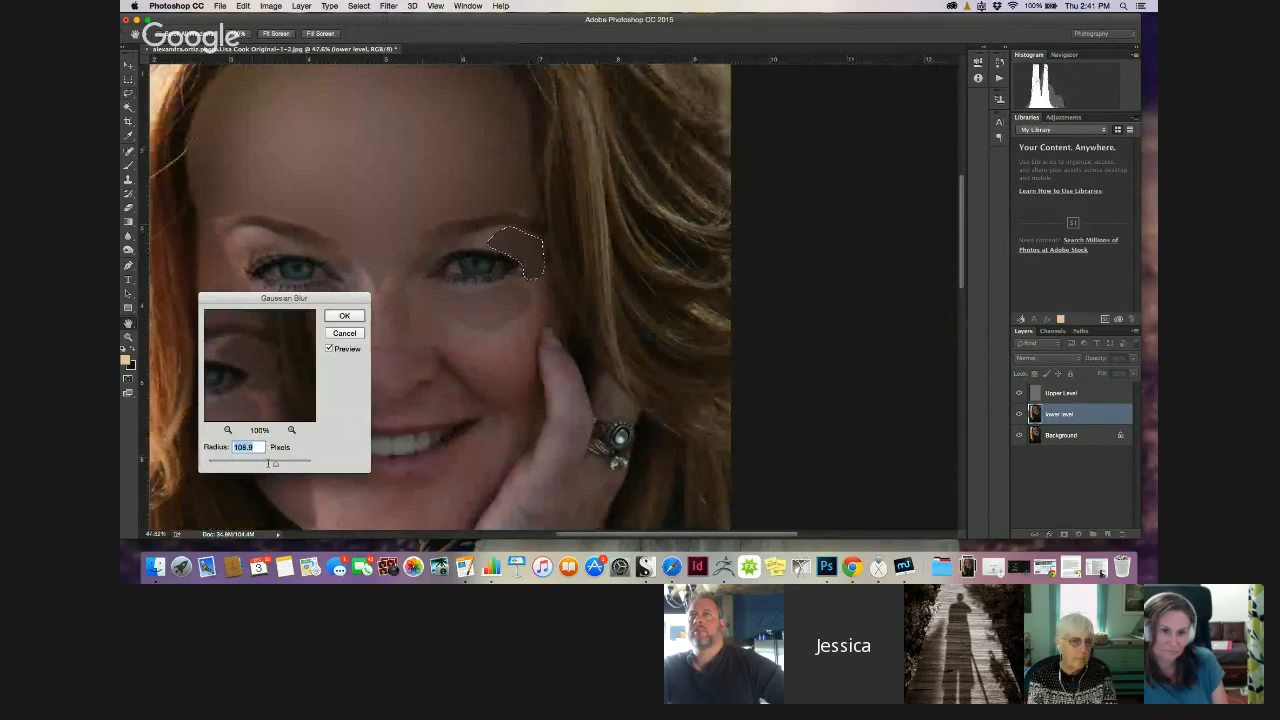
pyautogui.moveTo(270, 463); pyautogui.dragTo(228, 467)
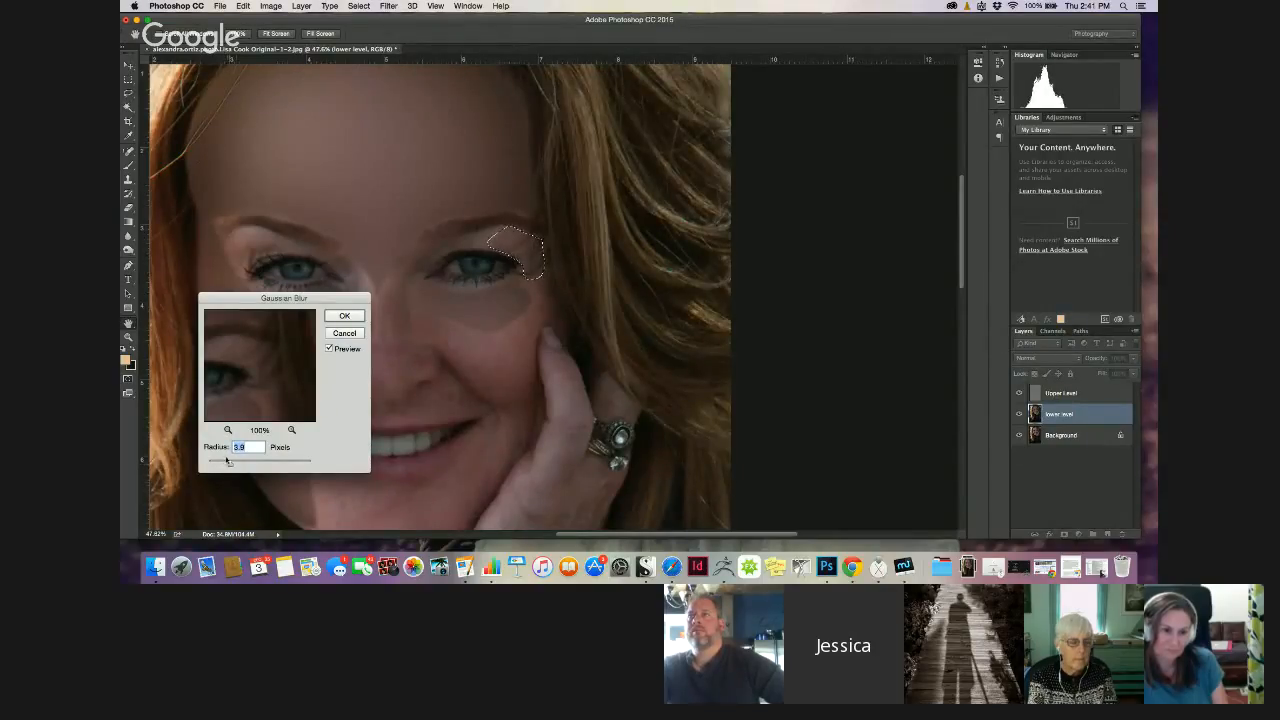
pyautogui.click(343, 316)
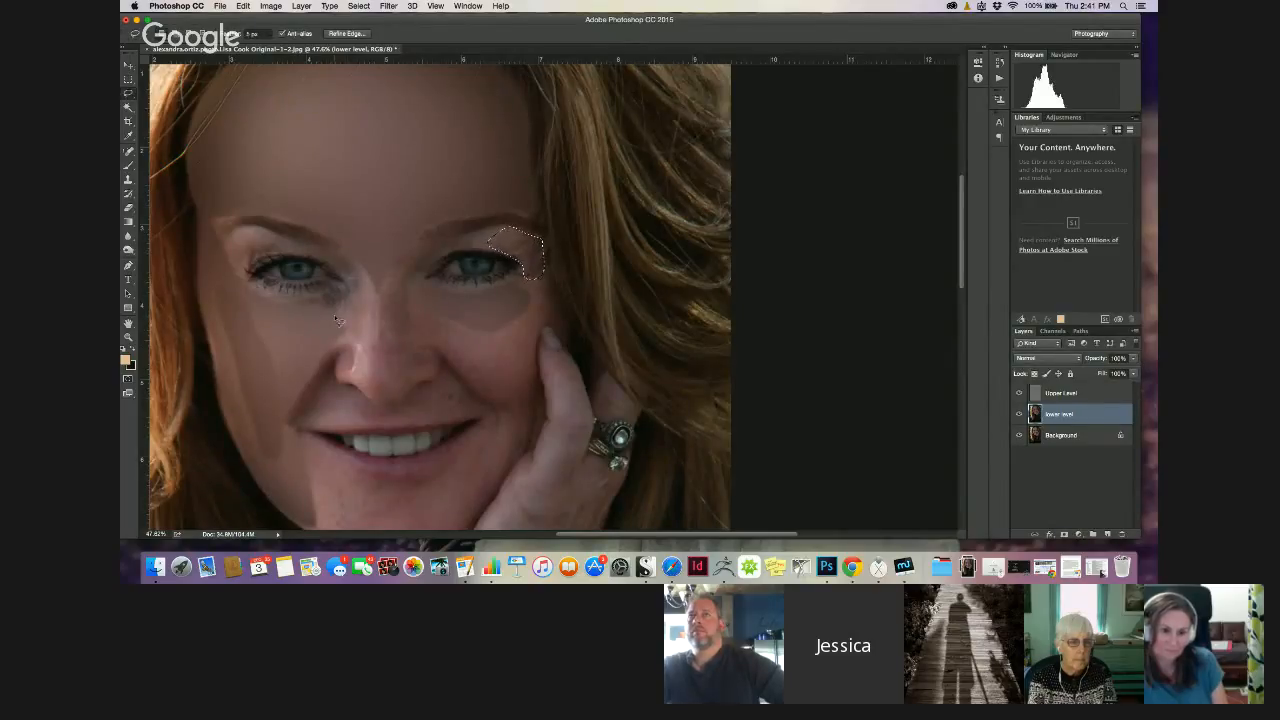
pyautogui.press('super+d')
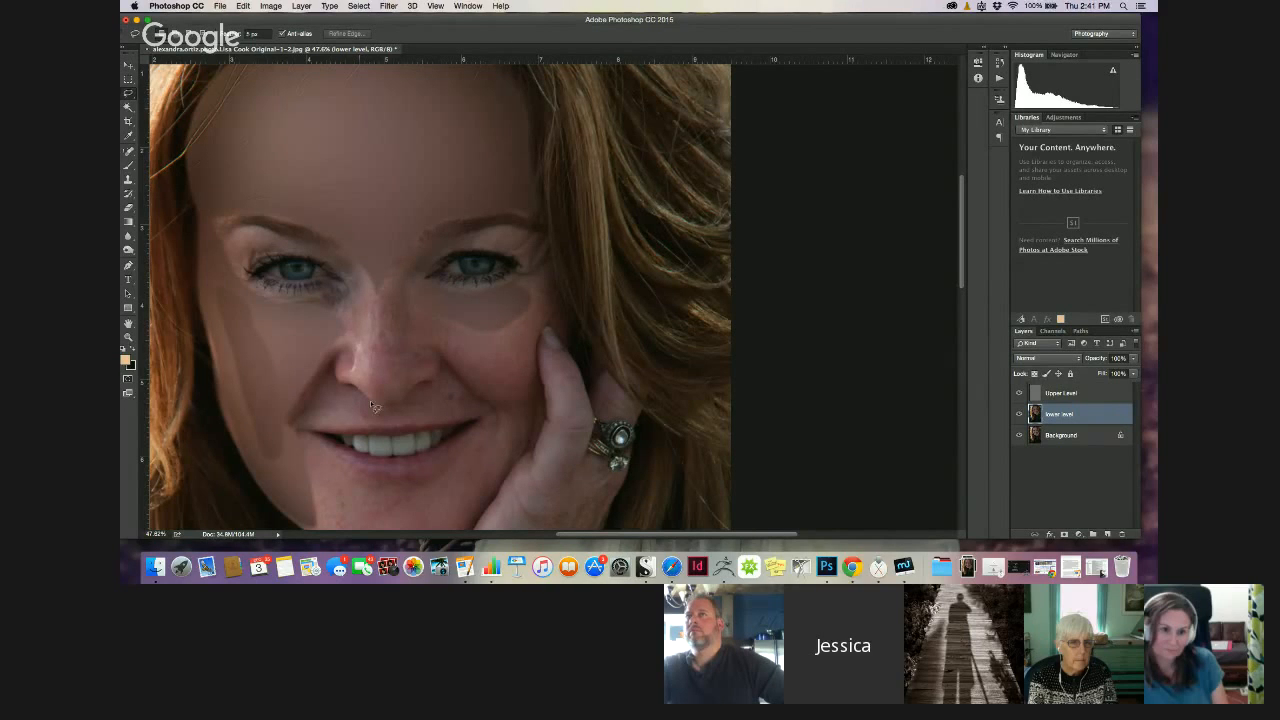
# Lasso a central strip down the nose from bridge to tip, repeat the last Gaussian Blur and deselect
pyautogui.scroll(3, 372, 344)
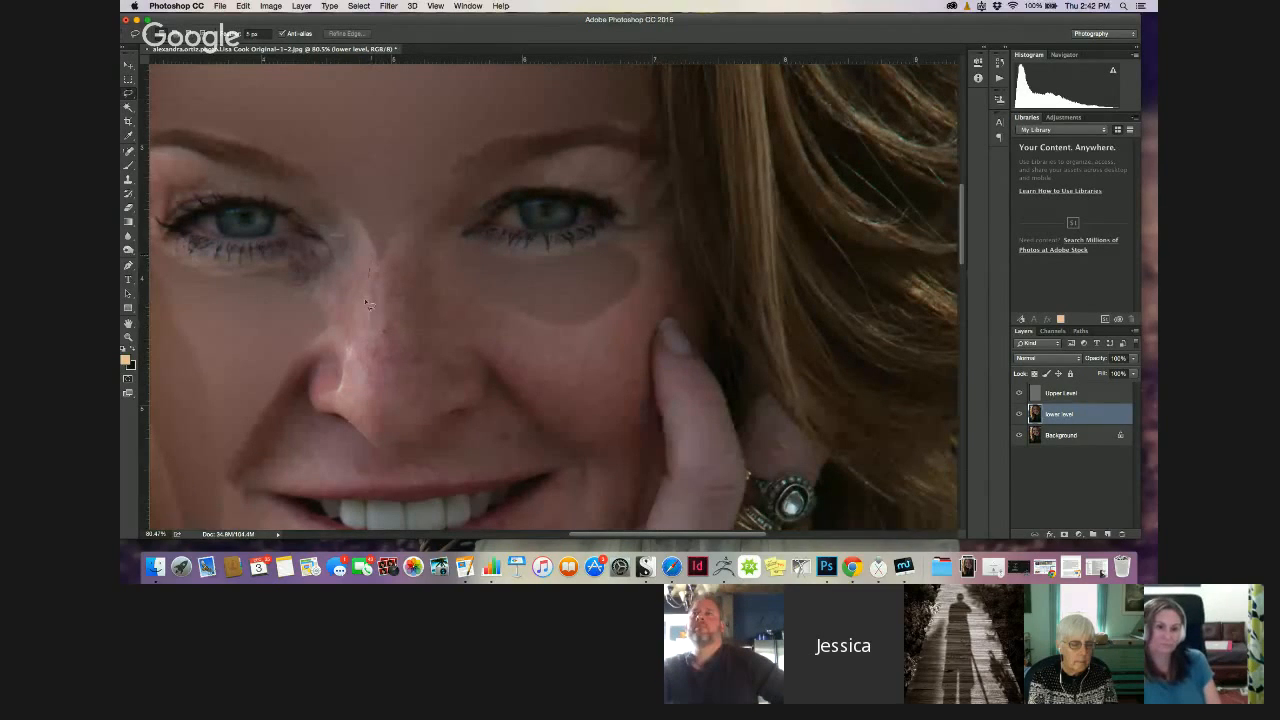
pyautogui.moveTo(344, 369)
pyautogui.mouseDown()
pyautogui.moveTo(395, 412)
pyautogui.moveTo(423, 349)
pyautogui.moveTo(348, 360)
pyautogui.mouseUp()
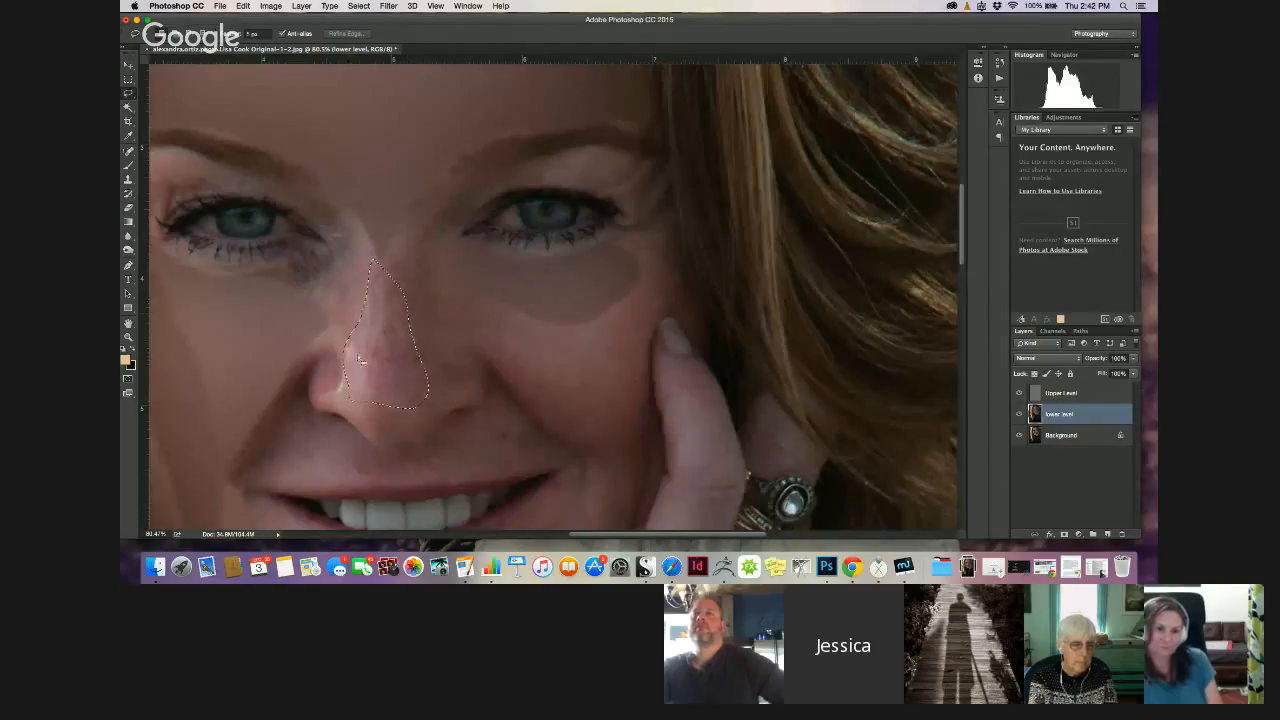
pyautogui.press('super+d')
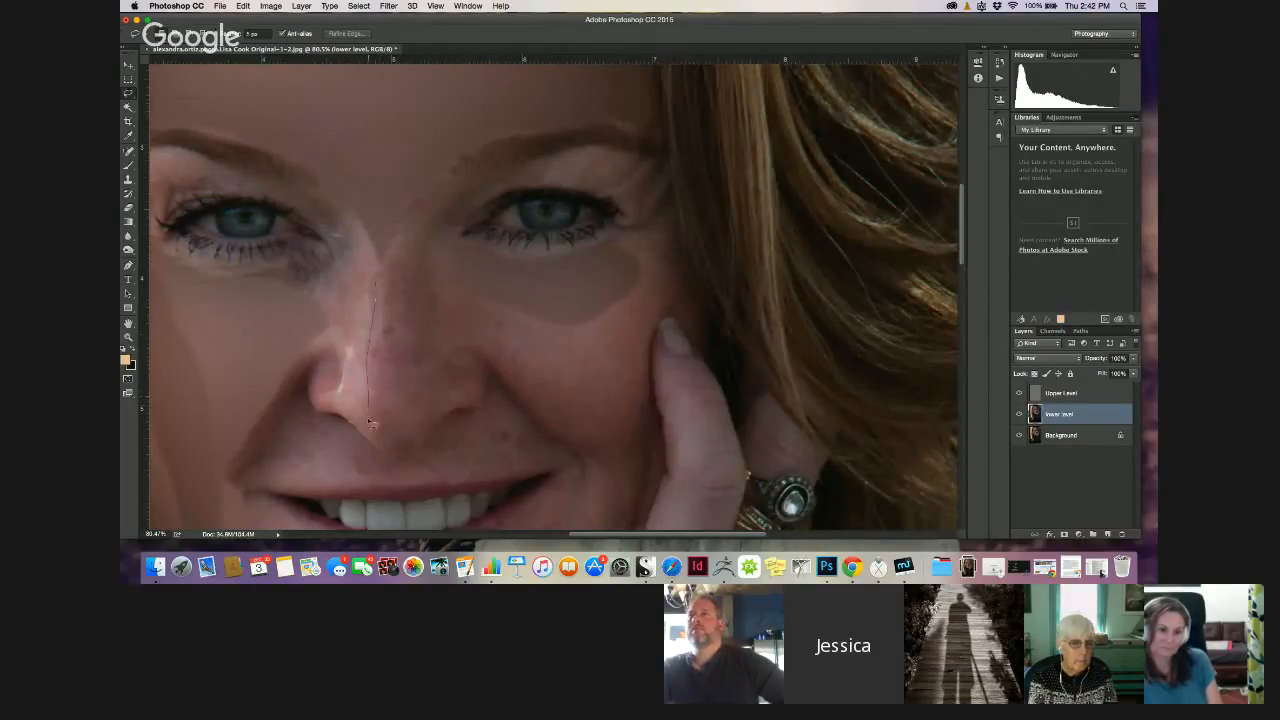
pyautogui.moveTo(388, 292); pyautogui.dragTo(386, 289)
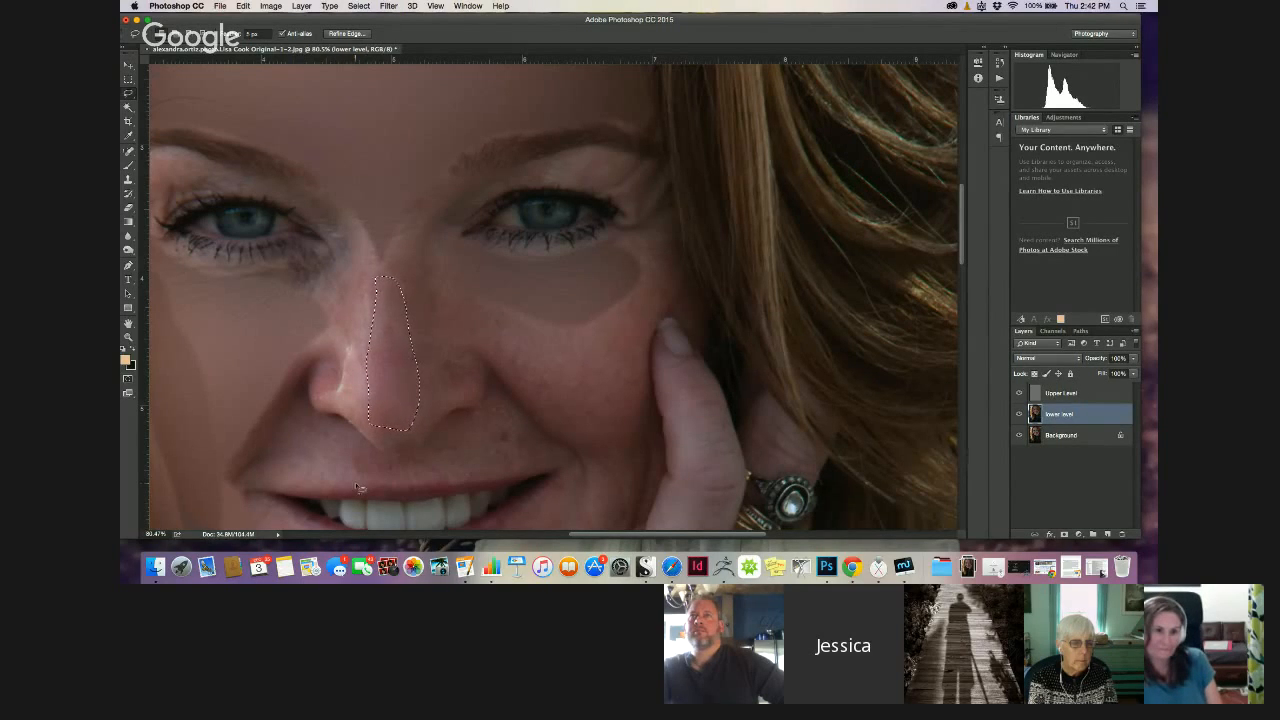
pyautogui.press('super+d')
# Lasso the image-left side of the nose, the image-right side of the bridge and the image-right nostril, repeating the last Gaussian Blur on each
pyautogui.moveTo(365, 283); pyautogui.dragTo(341, 372)
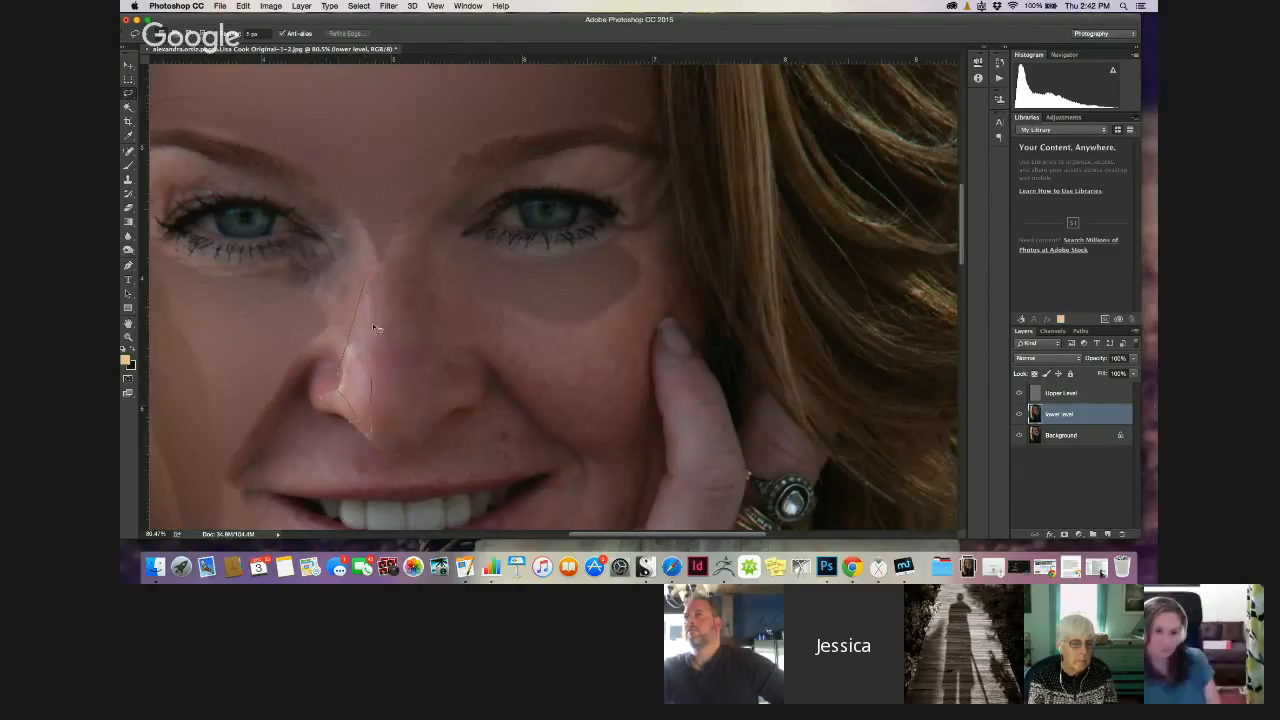
pyautogui.moveTo(375, 328); pyautogui.dragTo(372, 322)
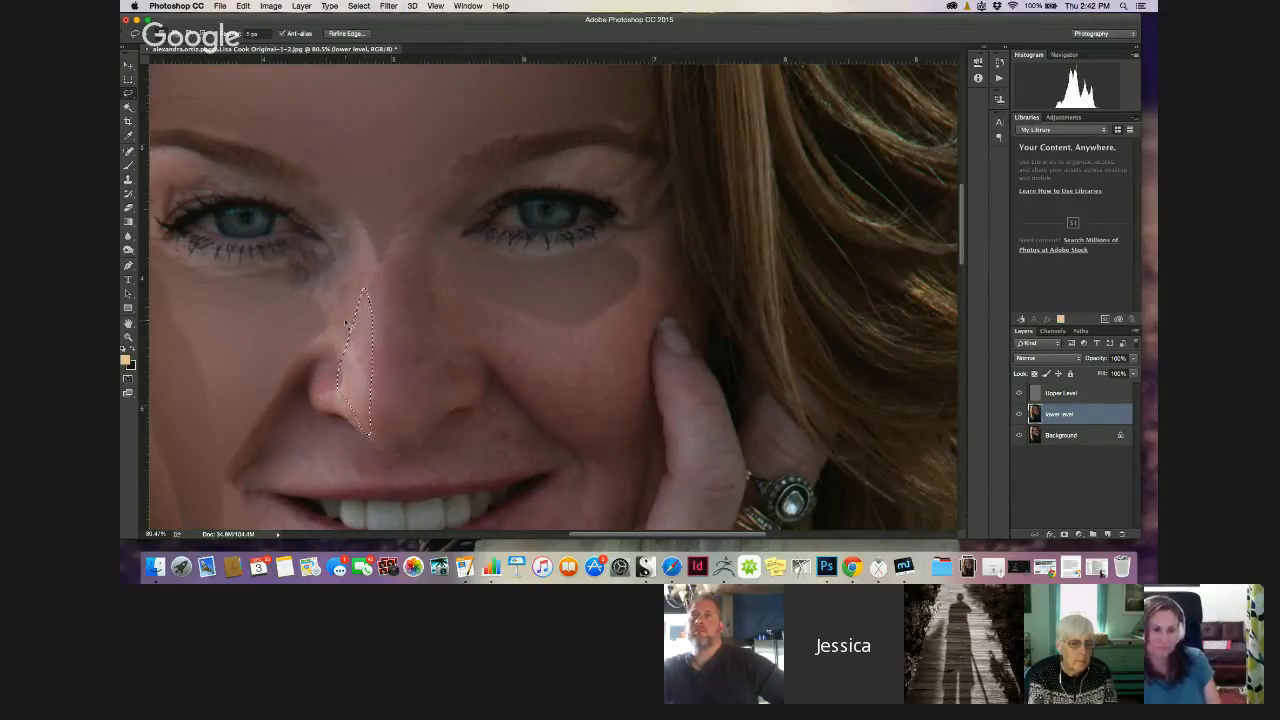
pyautogui.click(410, 327)
pyautogui.moveTo(417, 368)
pyautogui.mouseDown()
pyautogui.moveTo(440, 320)
pyautogui.moveTo(395, 262)
pyautogui.mouseUp()
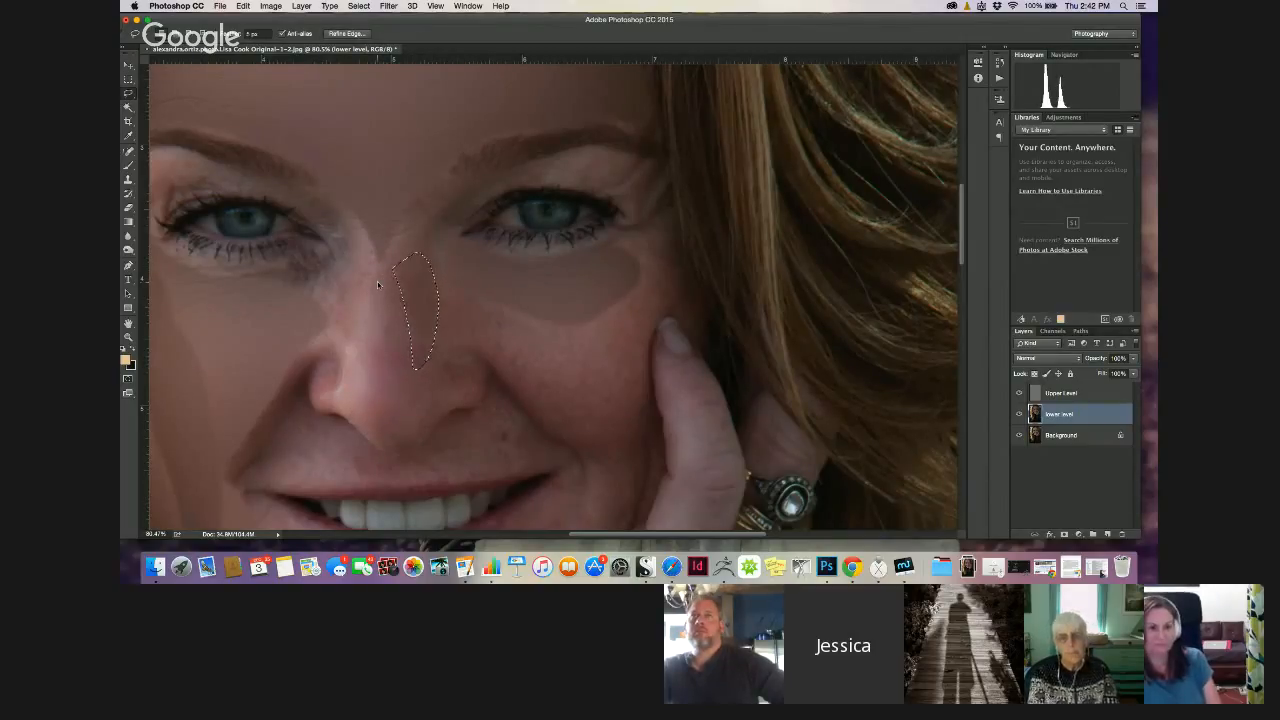
pyautogui.press('super+d')
pyautogui.moveTo(470, 366)
pyautogui.mouseDown()
pyautogui.moveTo(437, 404)
pyautogui.moveTo(477, 406)
pyautogui.moveTo(468, 372)
pyautogui.mouseUp()
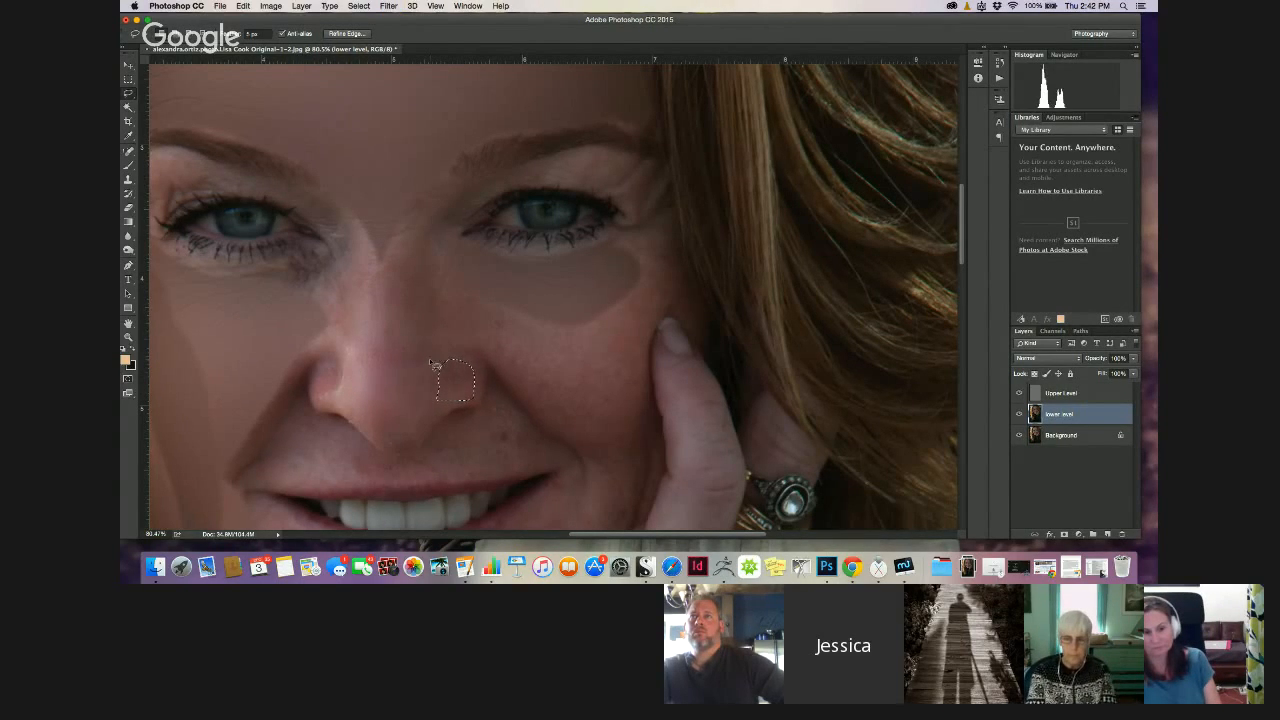
pyautogui.press('super+d')
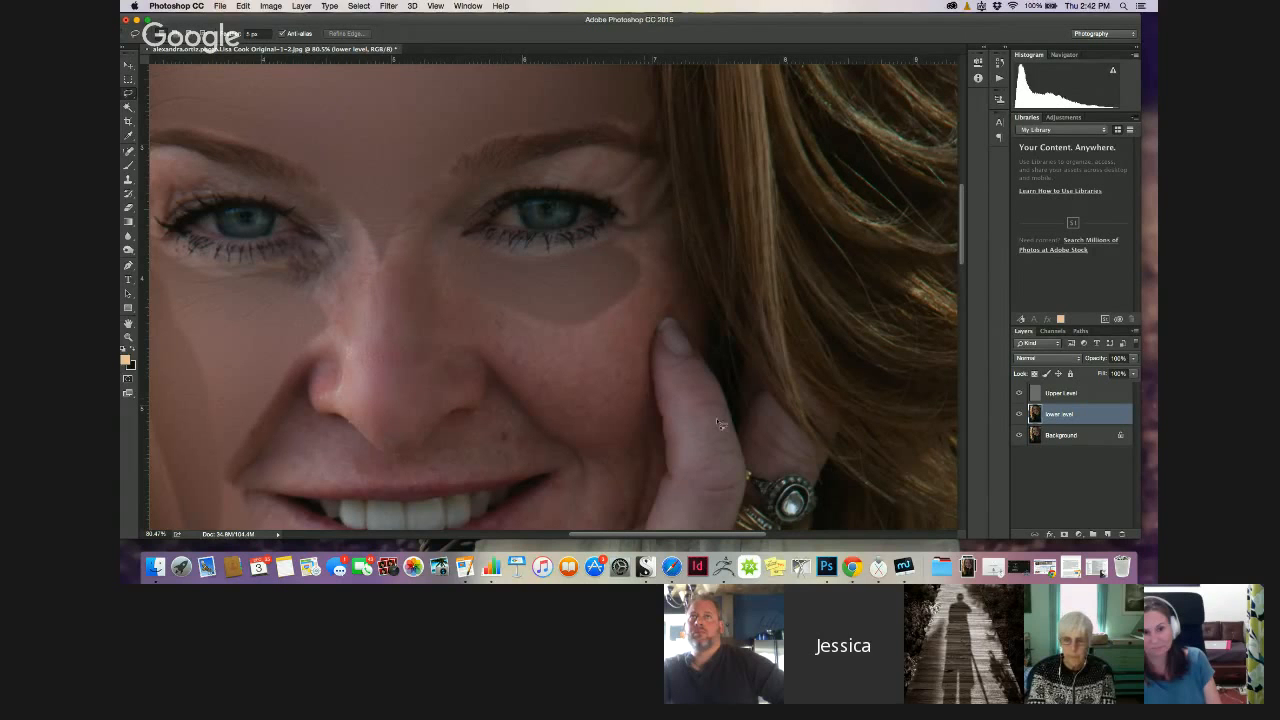
# Lasso the image-left side of the chin below the mouth corner, repeat the last Gaussian Blur and deselect
pyautogui.moveTo(963, 238); pyautogui.dragTo(963, 277)
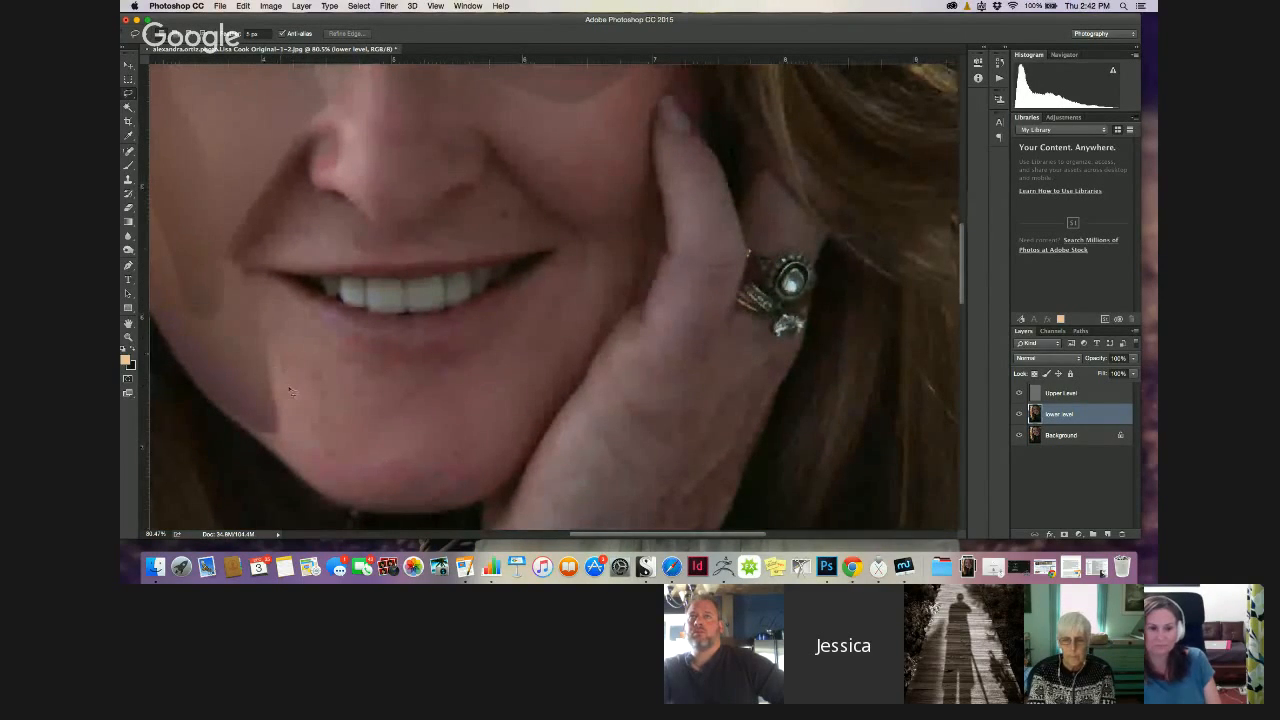
pyautogui.moveTo(291, 391)
pyautogui.mouseDown()
pyautogui.moveTo(333, 468)
pyautogui.moveTo(347, 454)
pyautogui.moveTo(340, 407)
pyautogui.mouseUp()
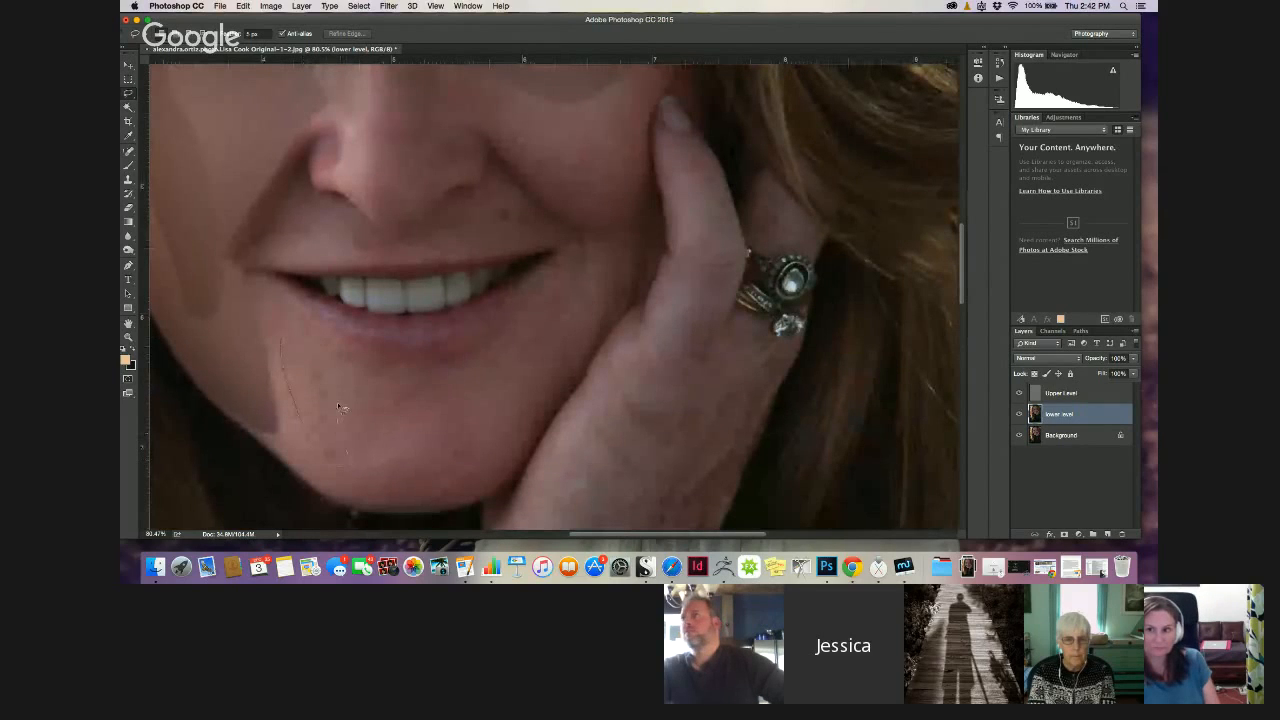
pyautogui.moveTo(291, 341); pyautogui.dragTo(291, 341)
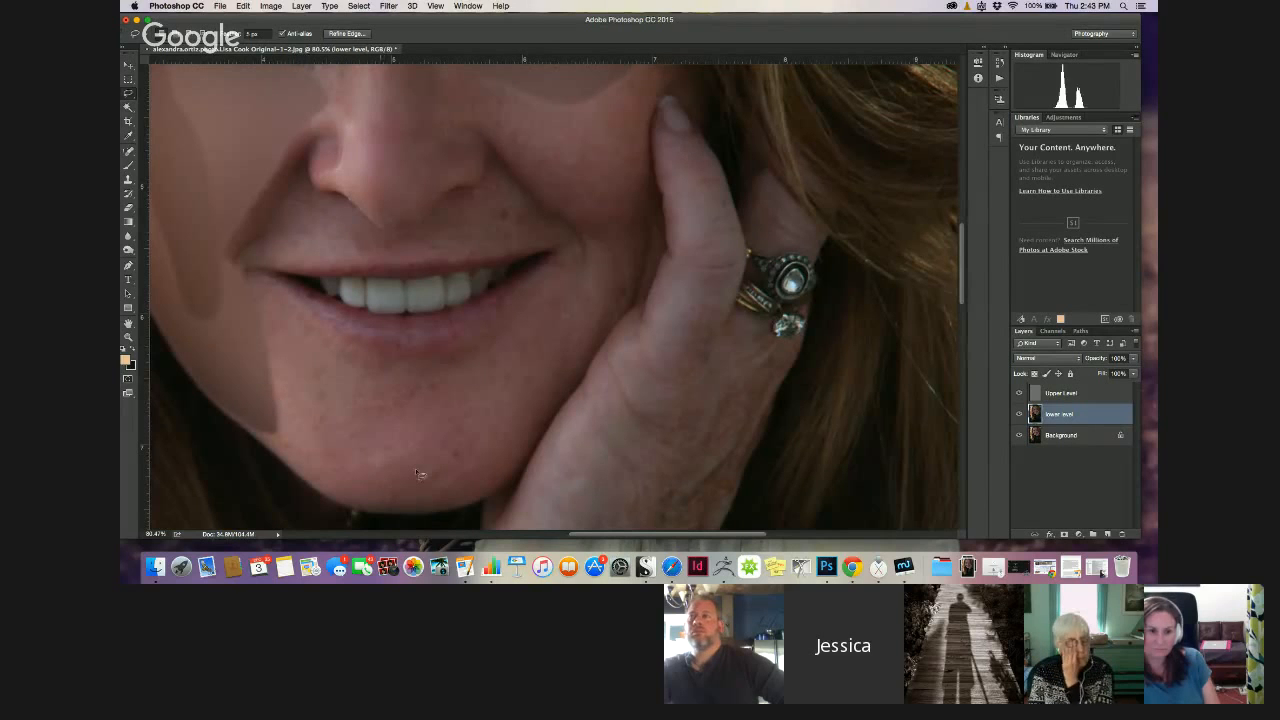
pyautogui.press('super+d')
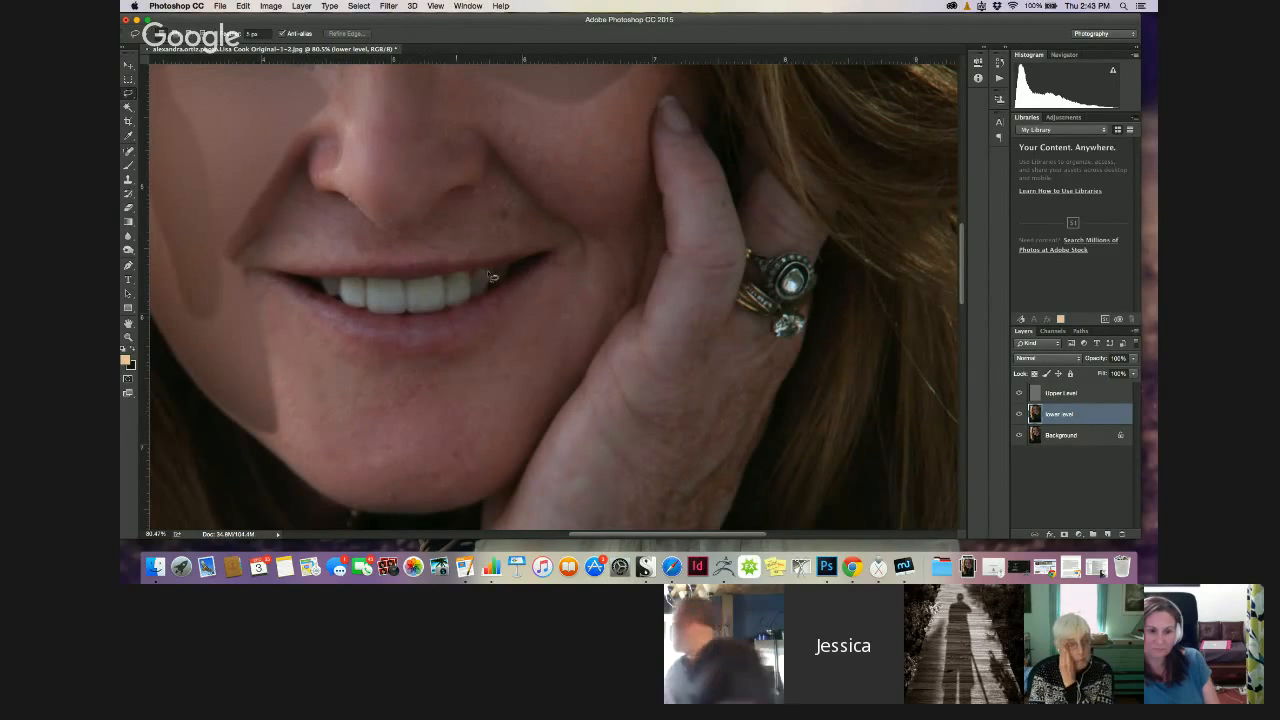
# Lasso three small spots above the upper lip and one on the image-right chin, repeating the last Gaussian Blur on each
pyautogui.moveTo(517, 214); pyautogui.dragTo(515, 212)
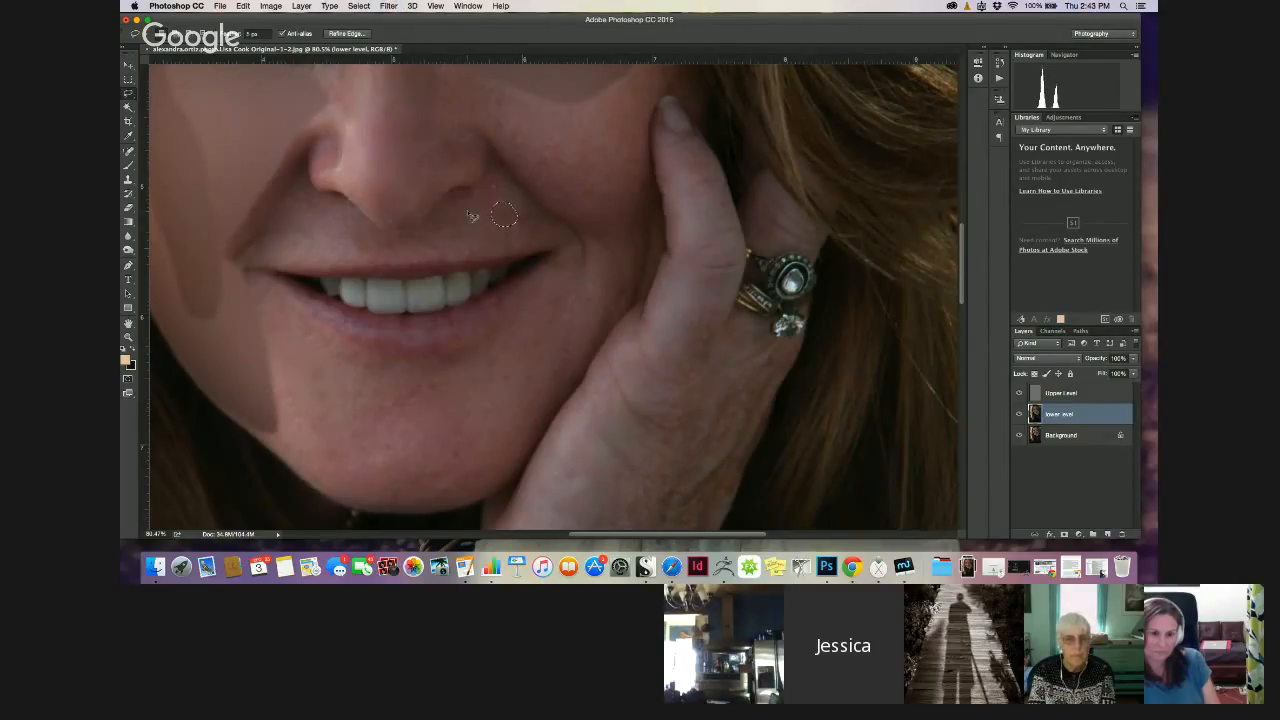
pyautogui.moveTo(370, 242); pyautogui.dragTo(336, 240)
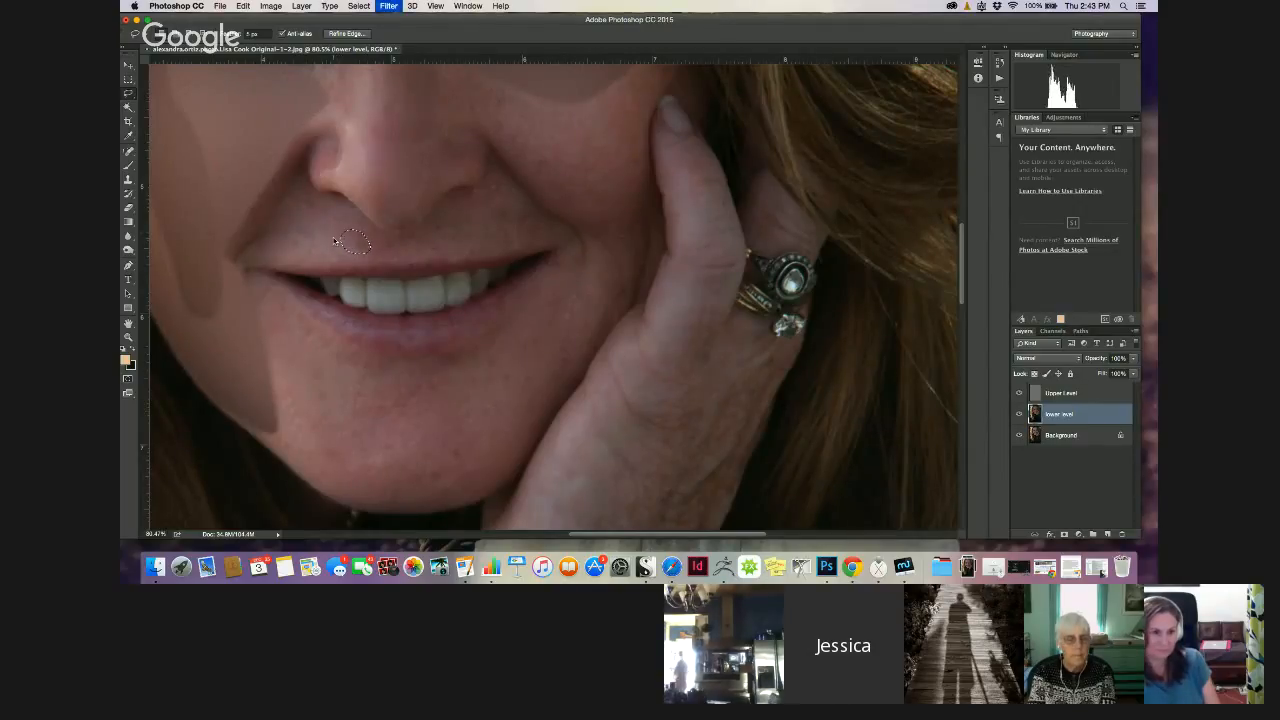
pyautogui.moveTo(430, 235)
pyautogui.mouseDown()
pyautogui.moveTo(450, 252)
pyautogui.moveTo(420, 240)
pyautogui.mouseUp()
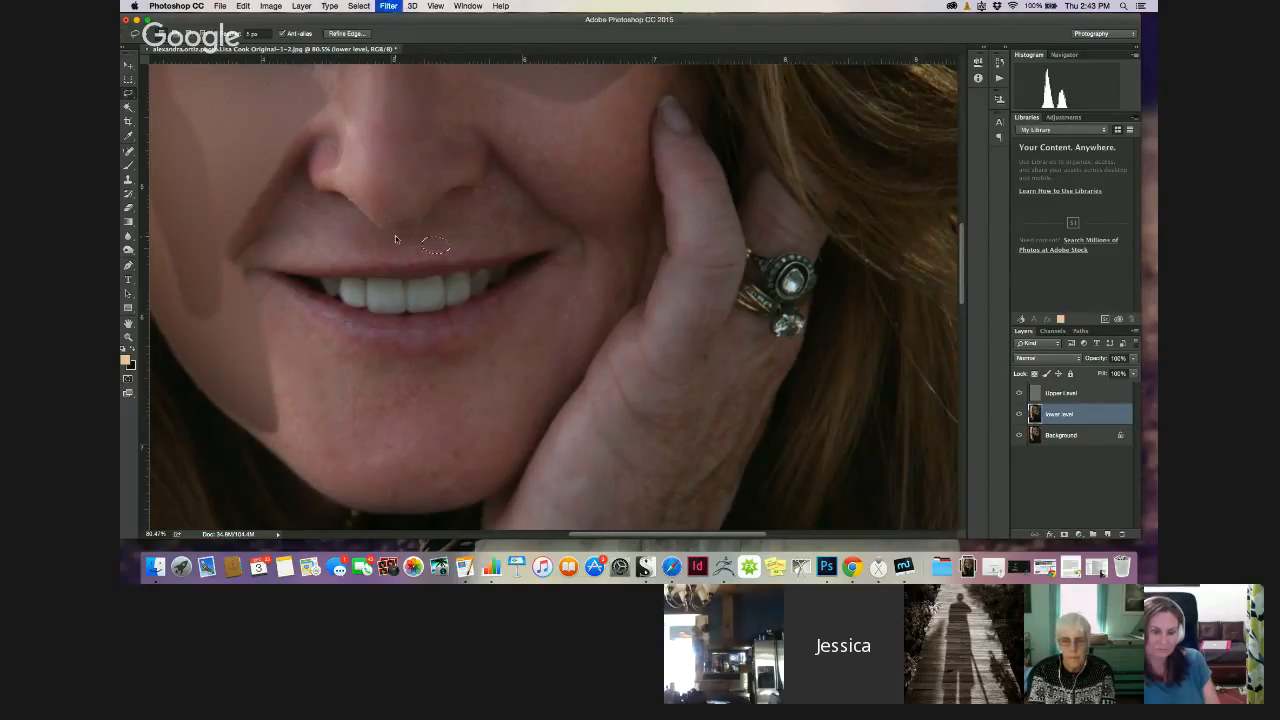
pyautogui.moveTo(466, 445); pyautogui.dragTo(456, 443)
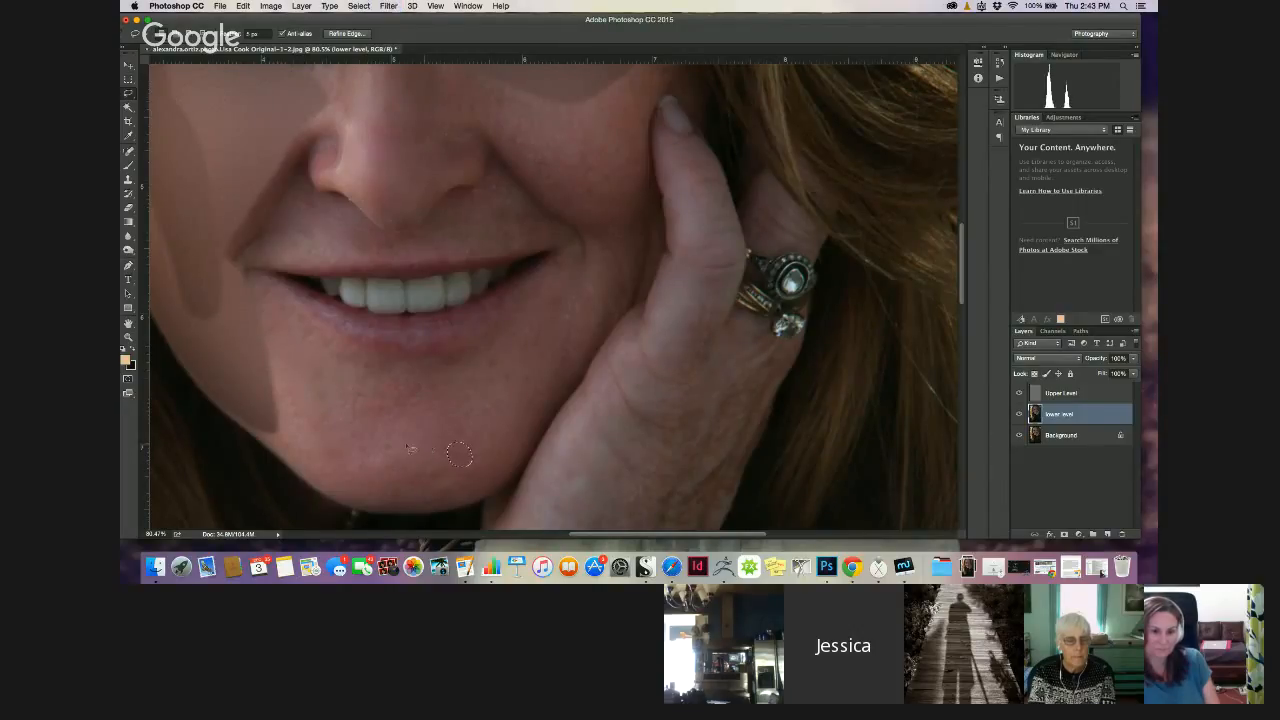
pyautogui.press('super+d')
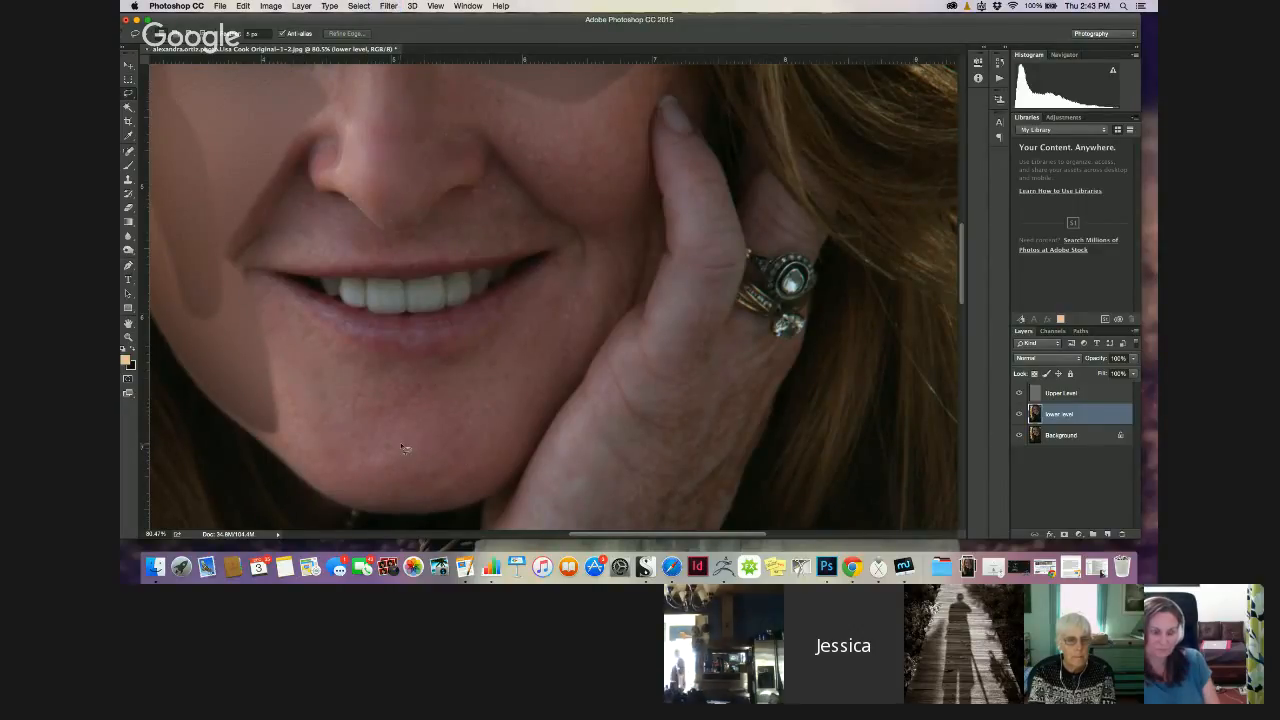
# Lasso the dark patch below the inner corner of the image-left eye, repeat the last Gaussian Blur twice and deselect
pyautogui.moveTo(960, 279); pyautogui.dragTo(953, 216)
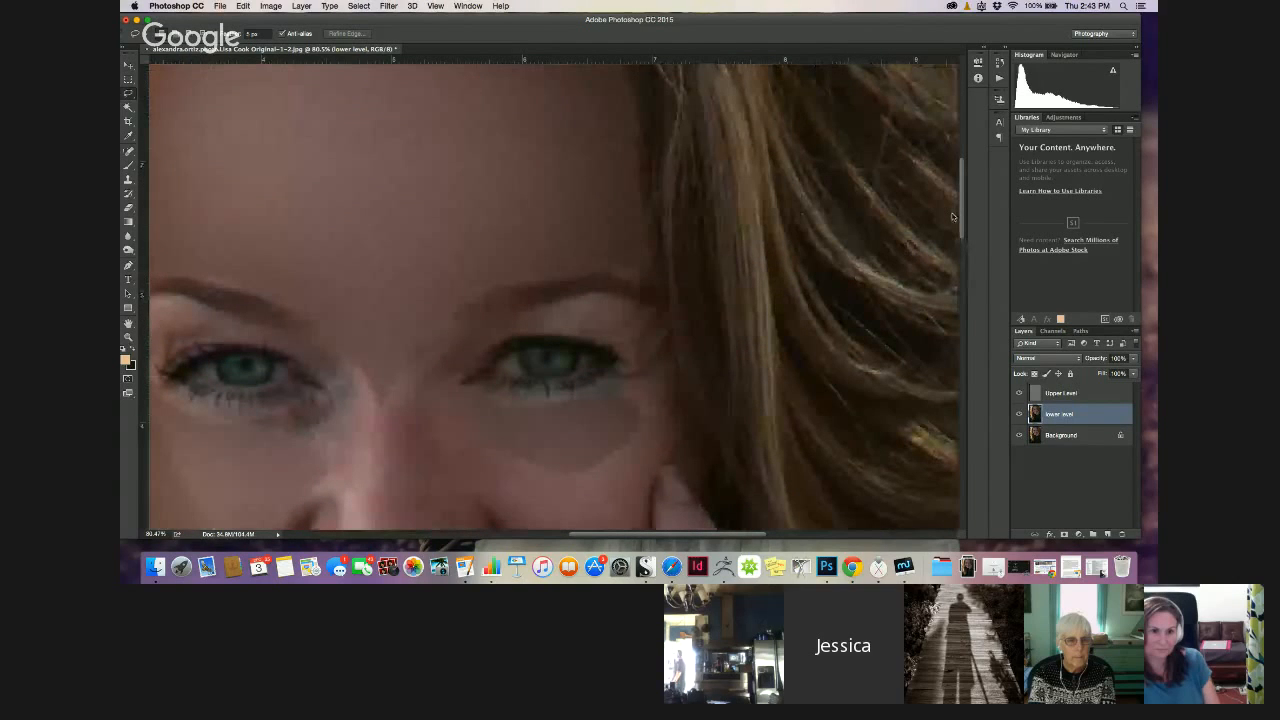
pyautogui.scroll(-10, 297, 416)
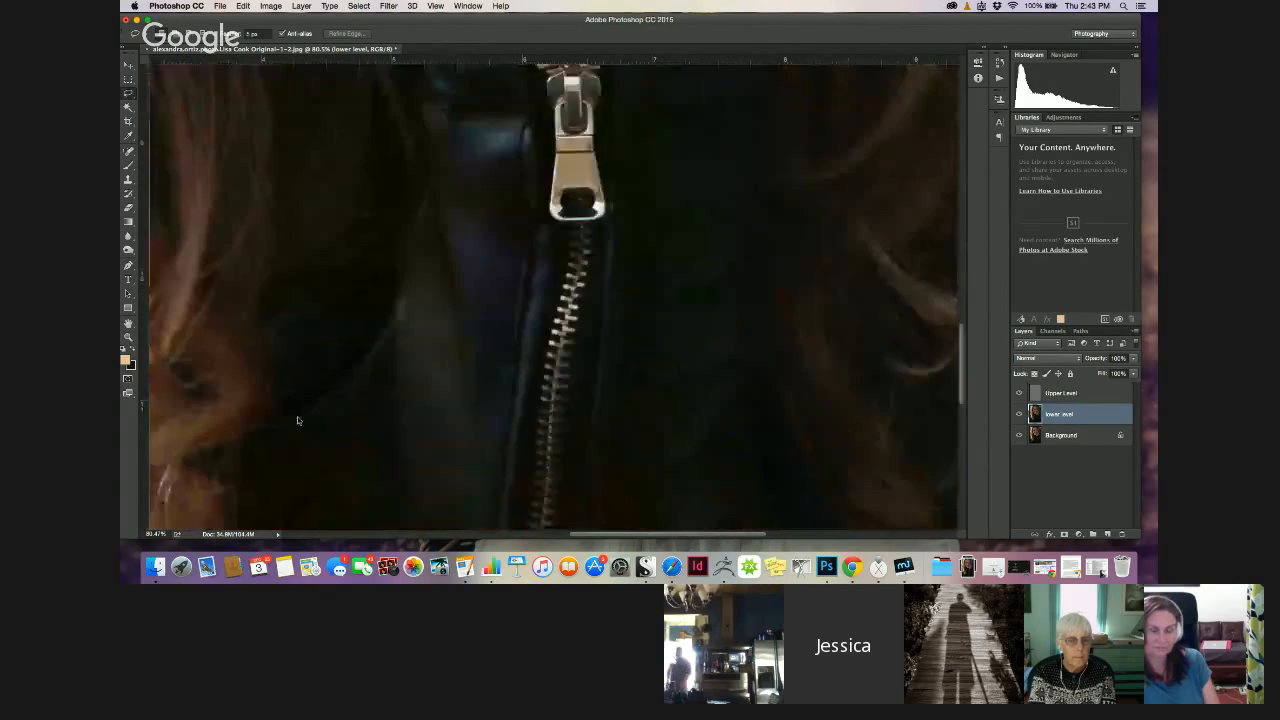
pyautogui.scroll(3, 283, 366)
pyautogui.moveTo(961, 345); pyautogui.dragTo(960, 238)
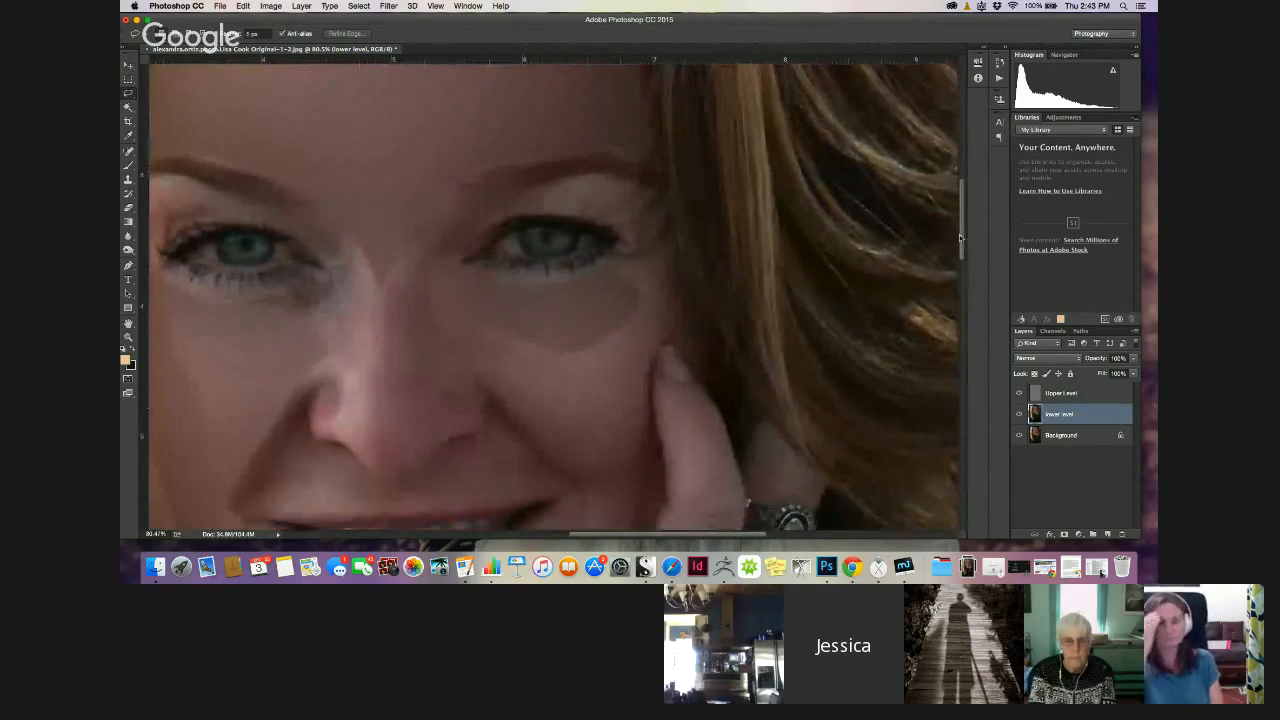
pyautogui.click(290, 281)
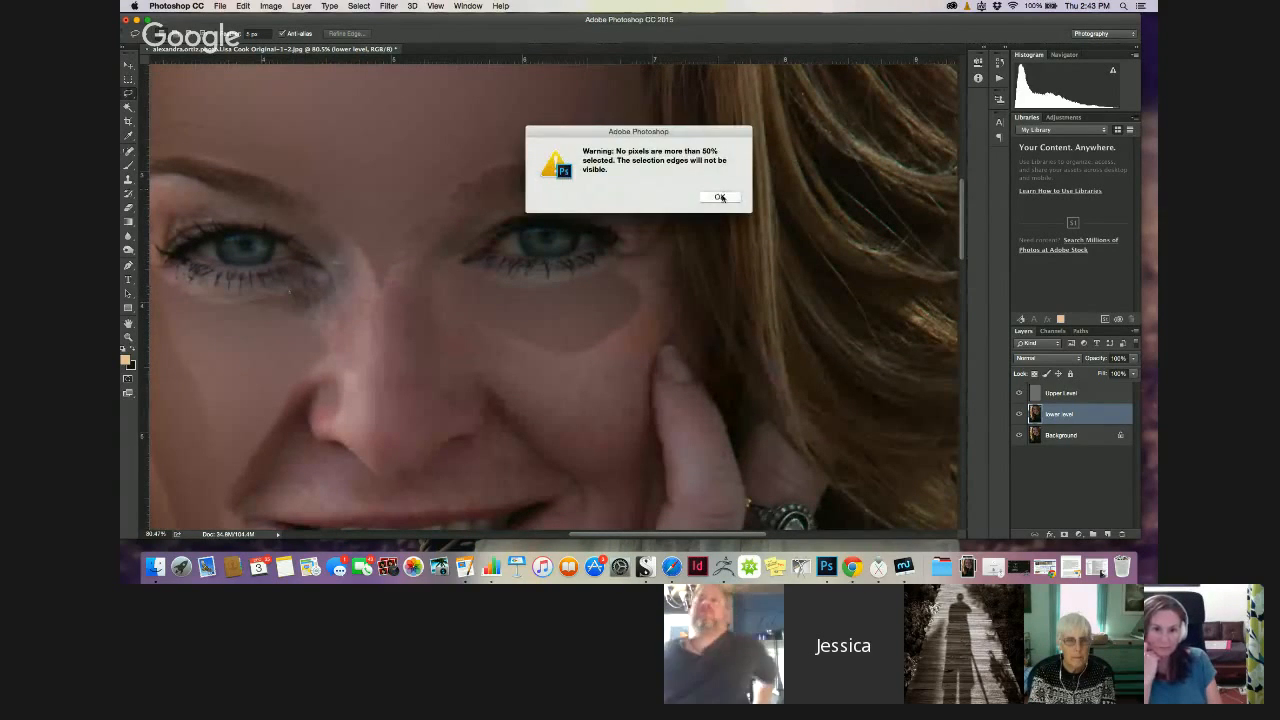
pyautogui.press('Return')
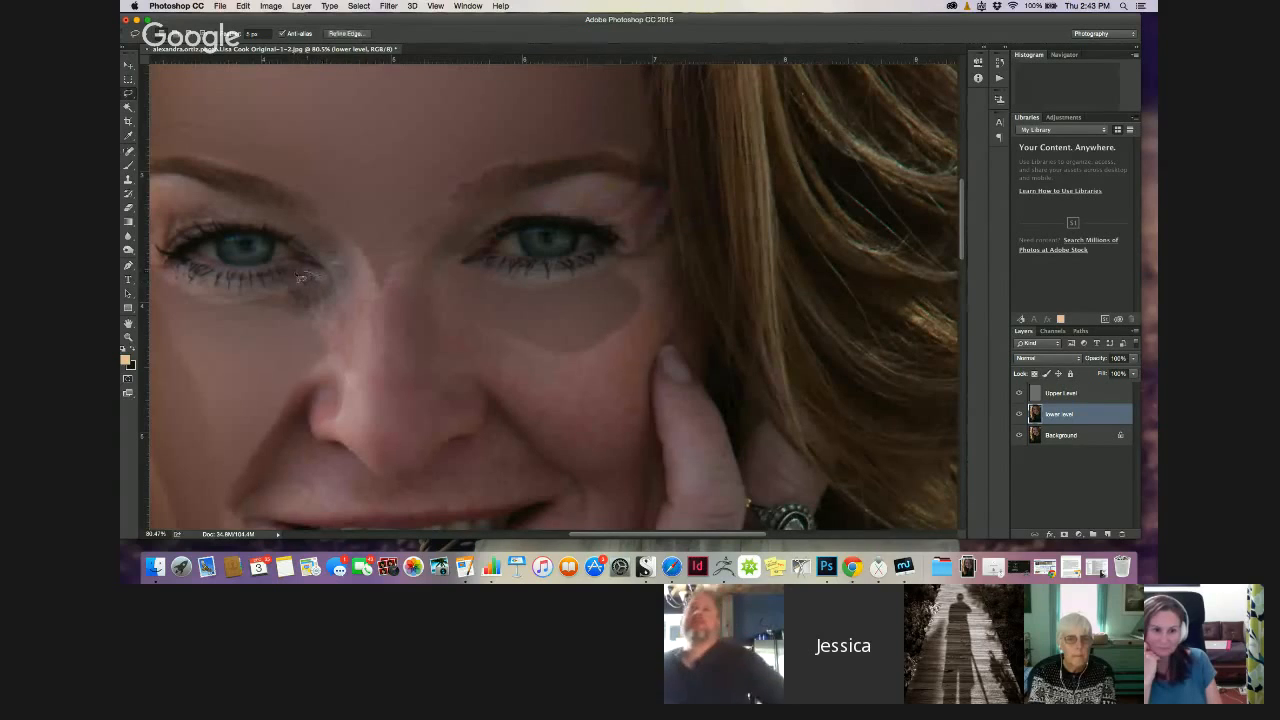
pyautogui.moveTo(319, 276)
pyautogui.mouseDown()
pyautogui.moveTo(284, 285)
pyautogui.moveTo(282, 309)
pyautogui.moveTo(305, 325)
pyautogui.moveTo(335, 295)
pyautogui.moveTo(322, 282)
pyautogui.mouseUp()
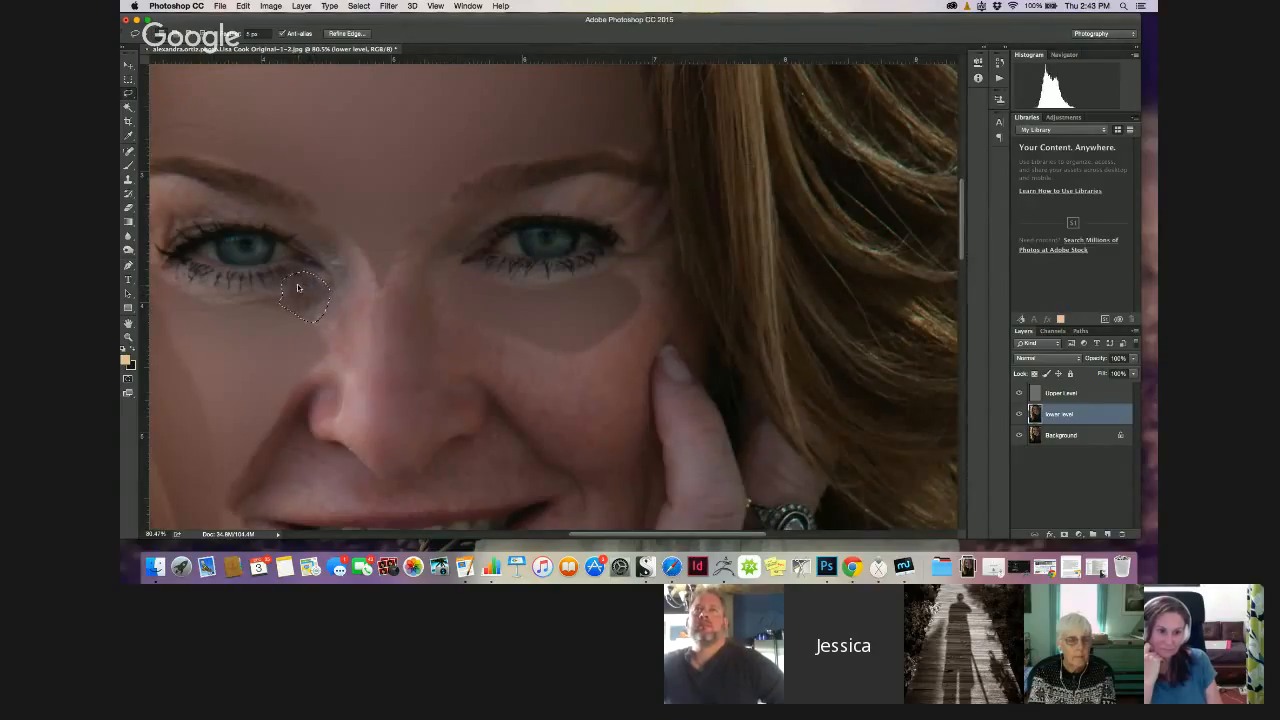
pyautogui.press('super+f')
pyautogui.press('super+f')
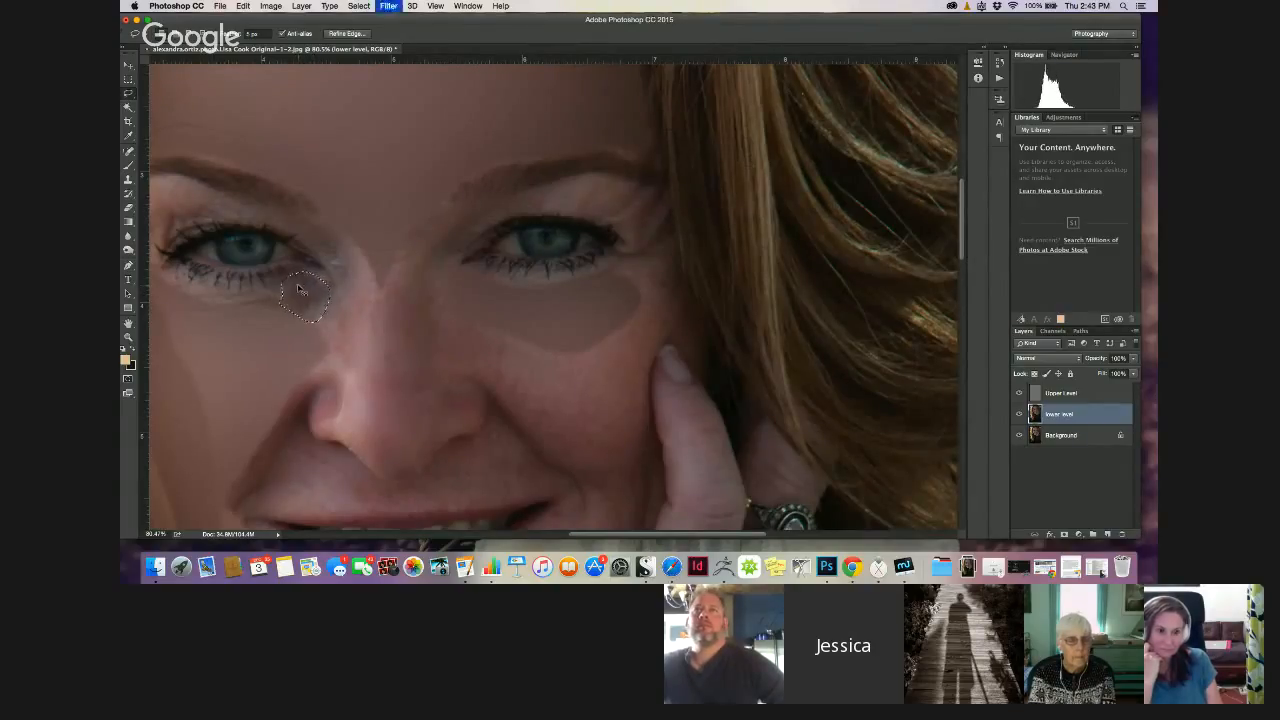
pyautogui.press('super+d')
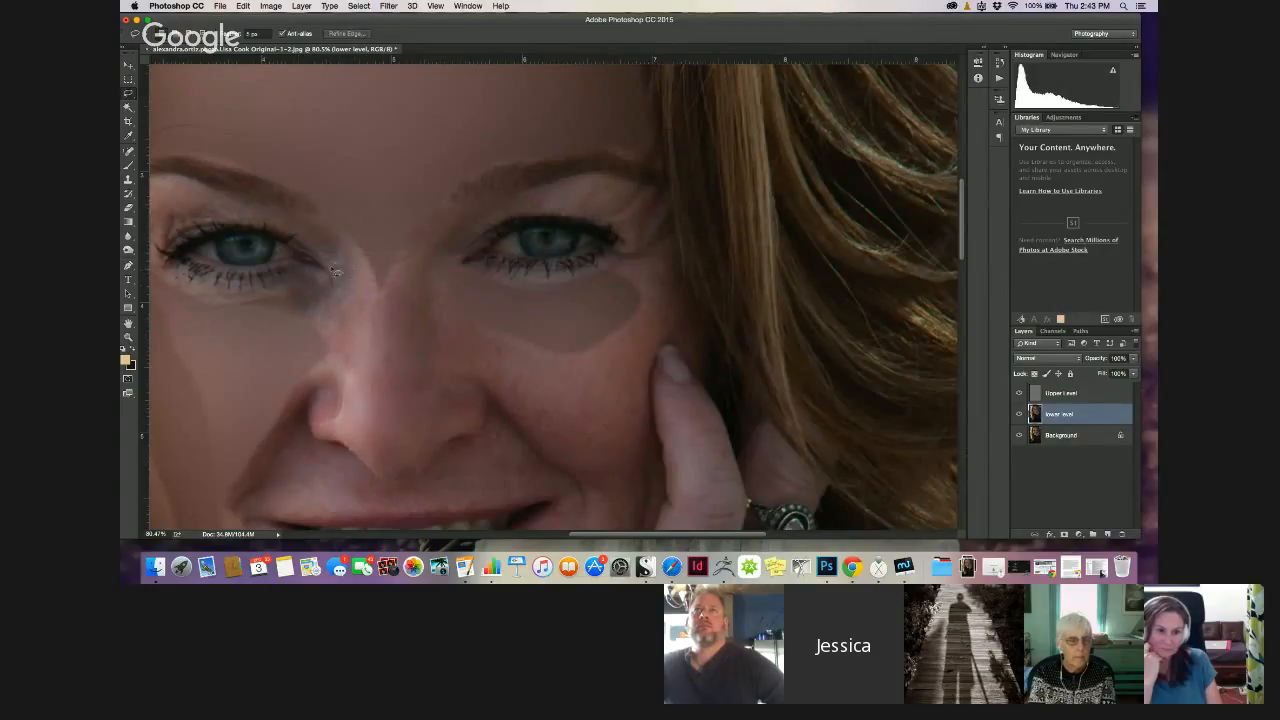
# Lasso the shadow between the image-left eye's inner corner and the nose, deselect, and lasso a small patch below that eye's outer corner
pyautogui.moveTo(358, 363); pyautogui.dragTo(342, 268)
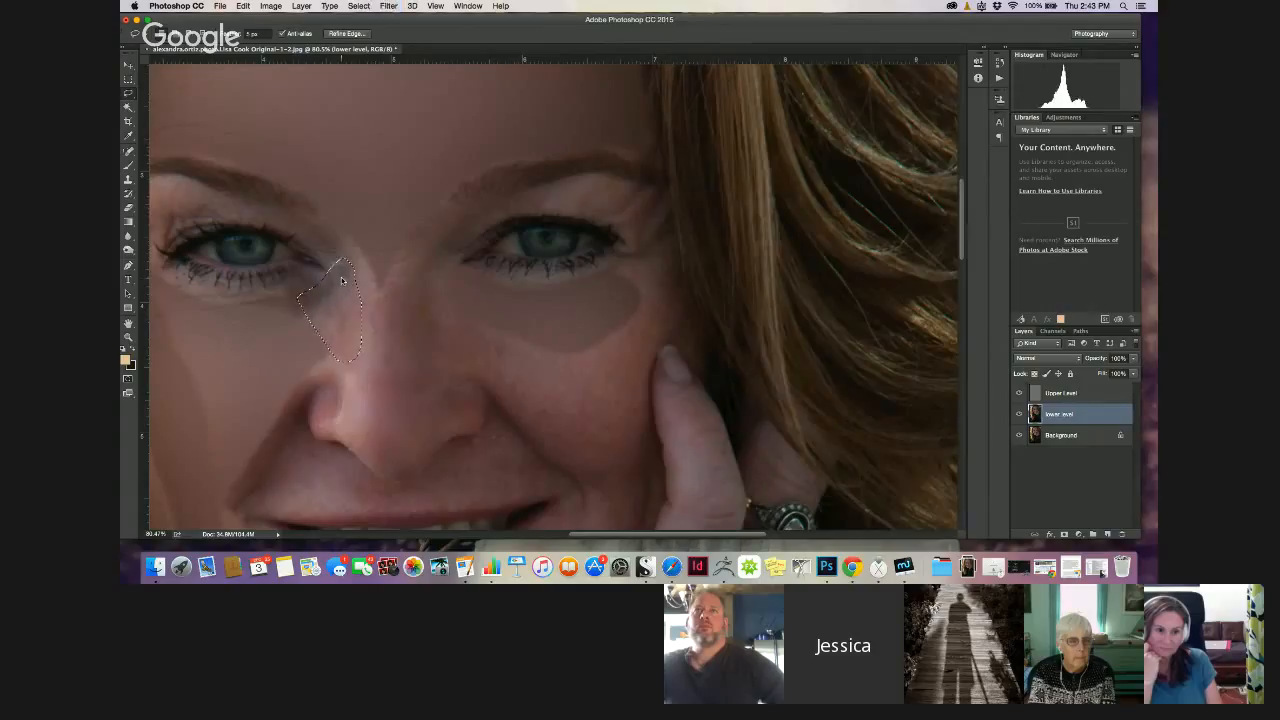
pyautogui.press('super+d')
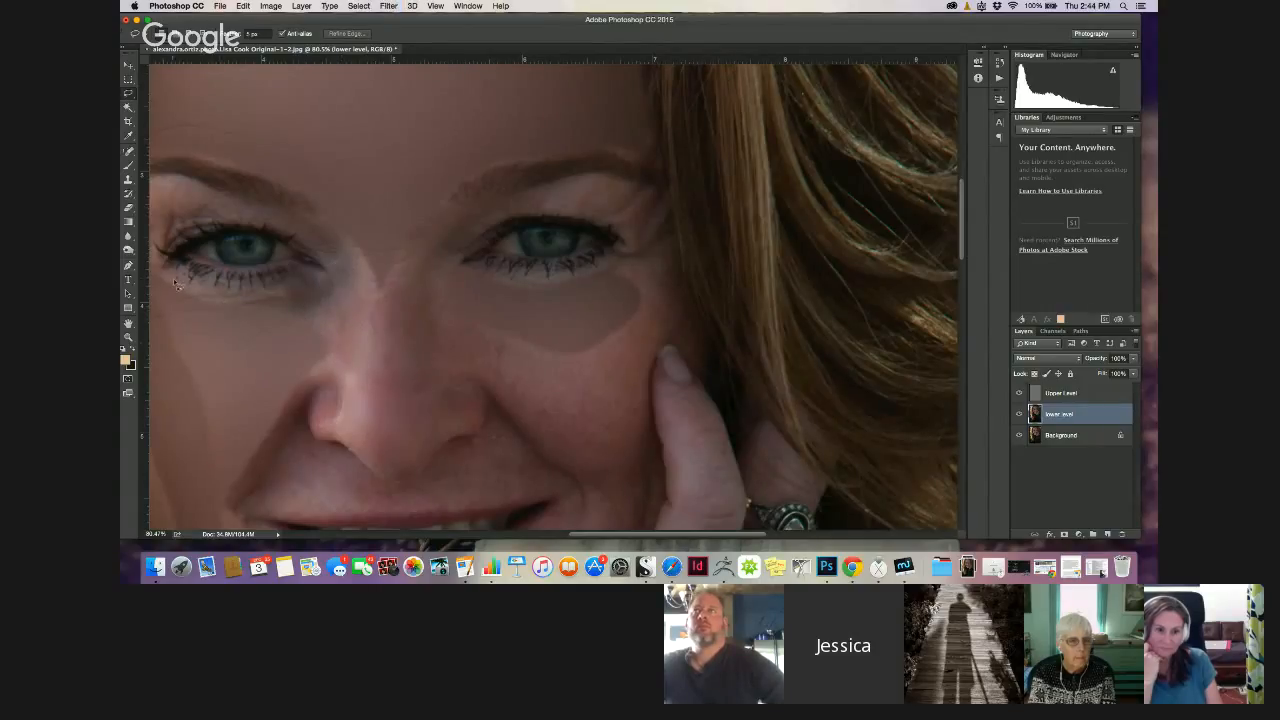
pyautogui.moveTo(173, 279); pyautogui.dragTo(180, 283)
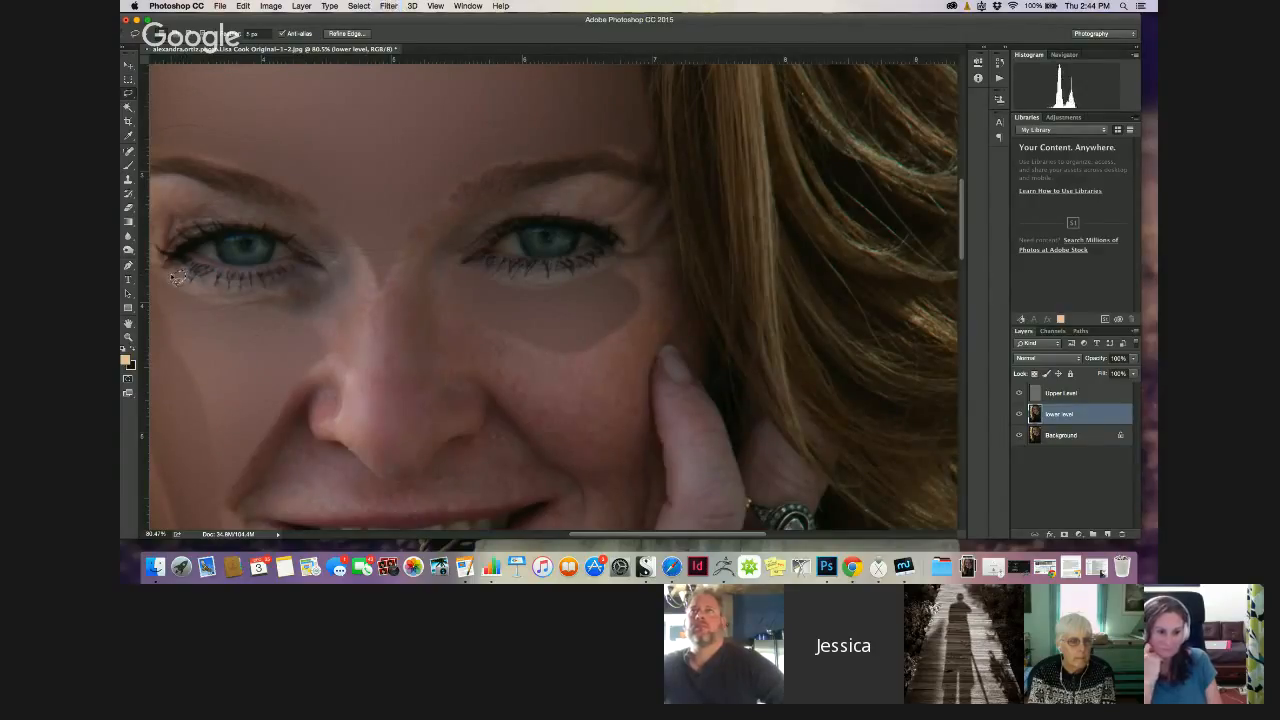
# Compare the whole portrait with the lower level layer hidden and shown
pyautogui.moveTo(609, 532); pyautogui.dragTo(574, 538)
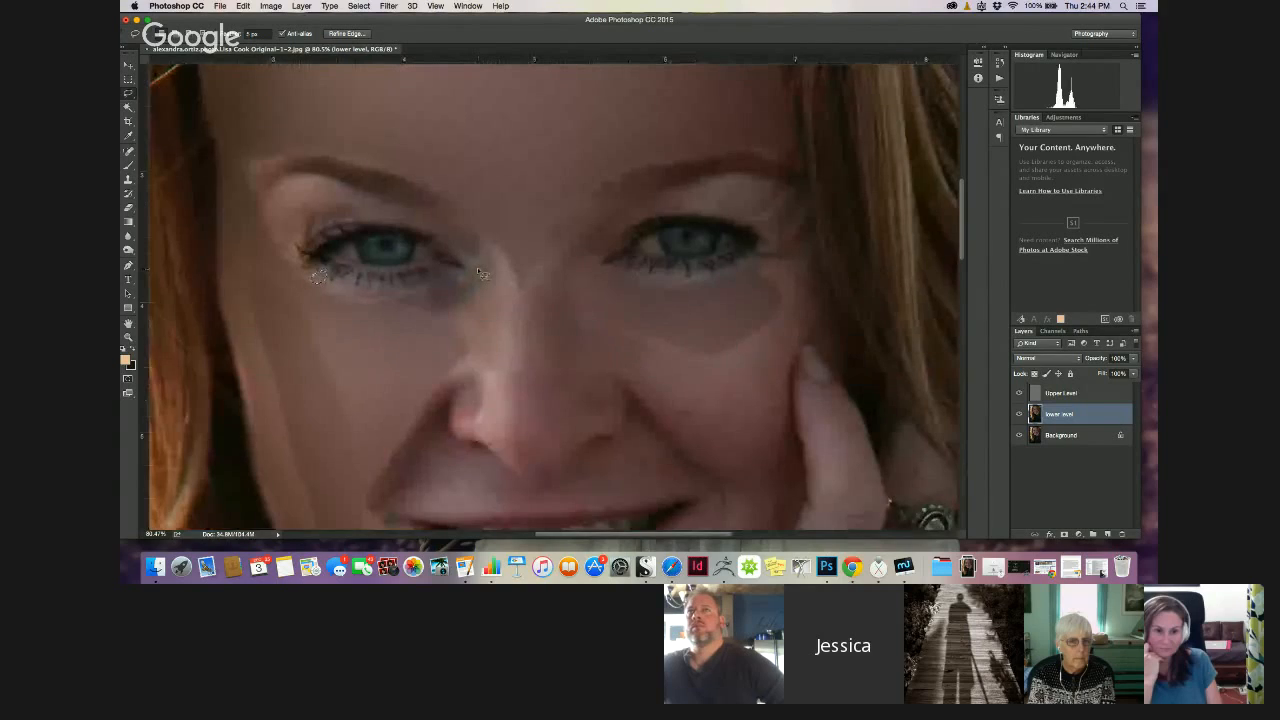
pyautogui.scroll(-6, 479, 271)
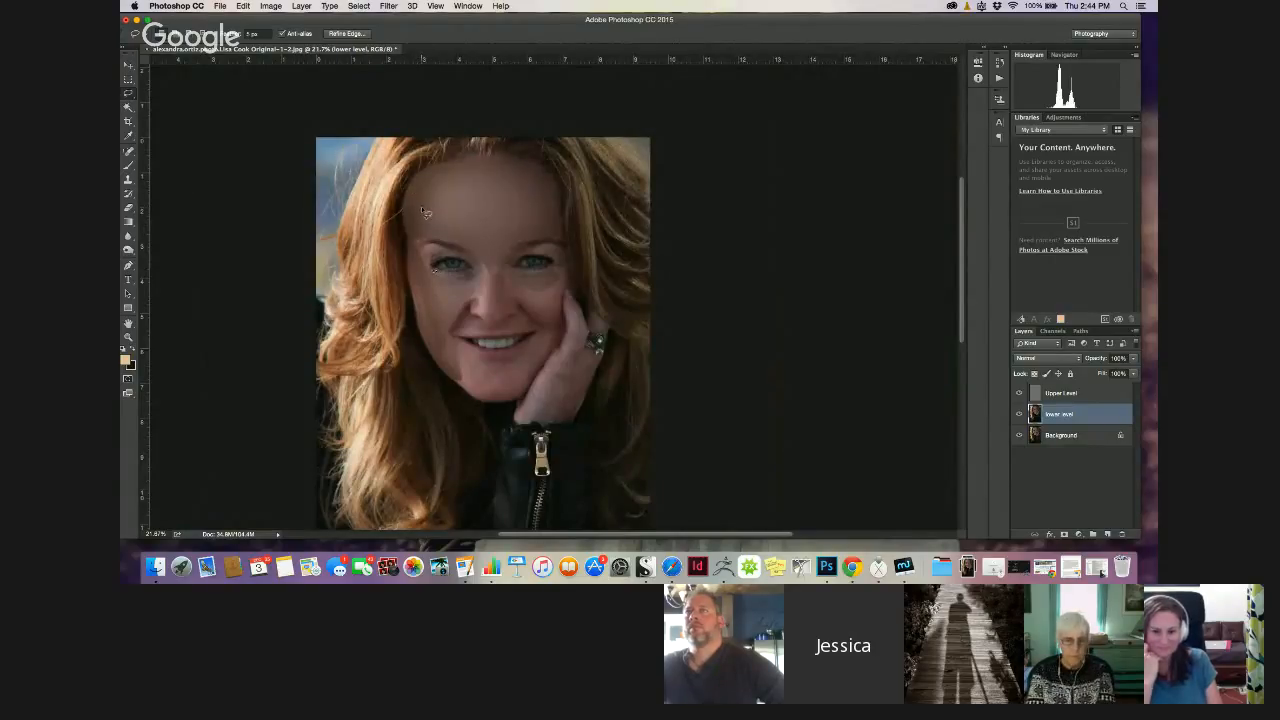
pyautogui.click(1019, 414)
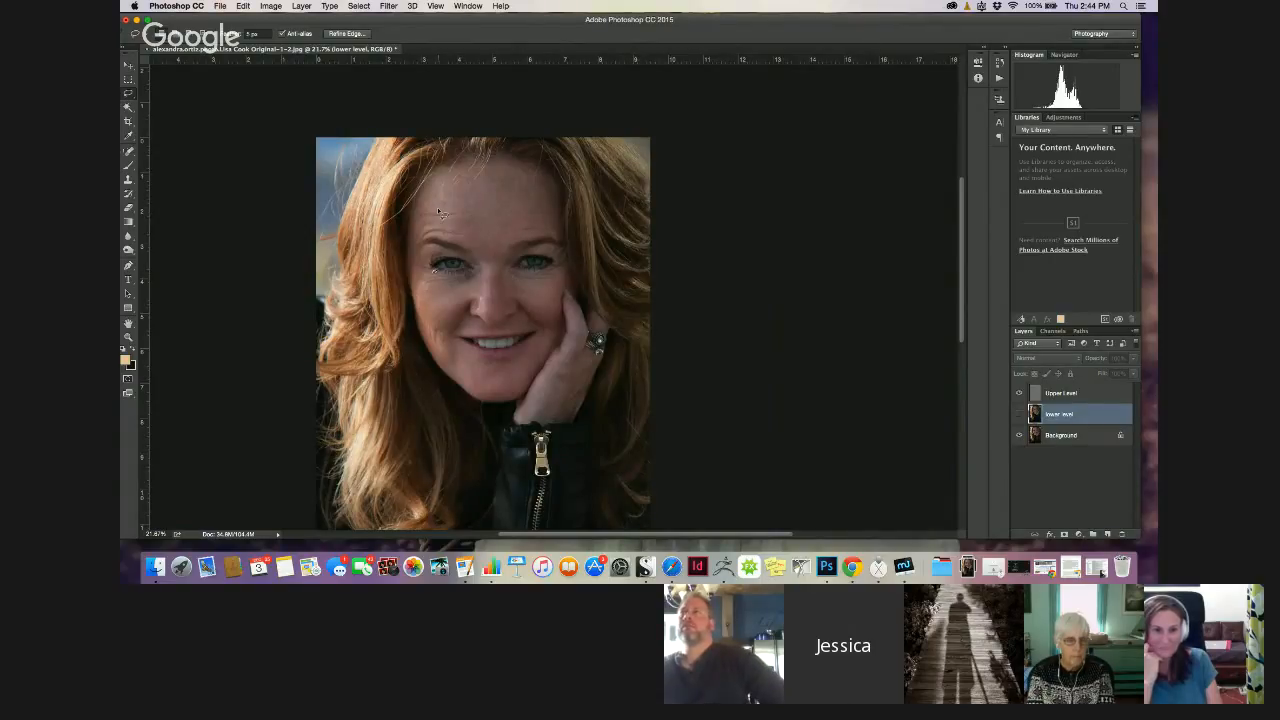
pyautogui.click(1019, 414)
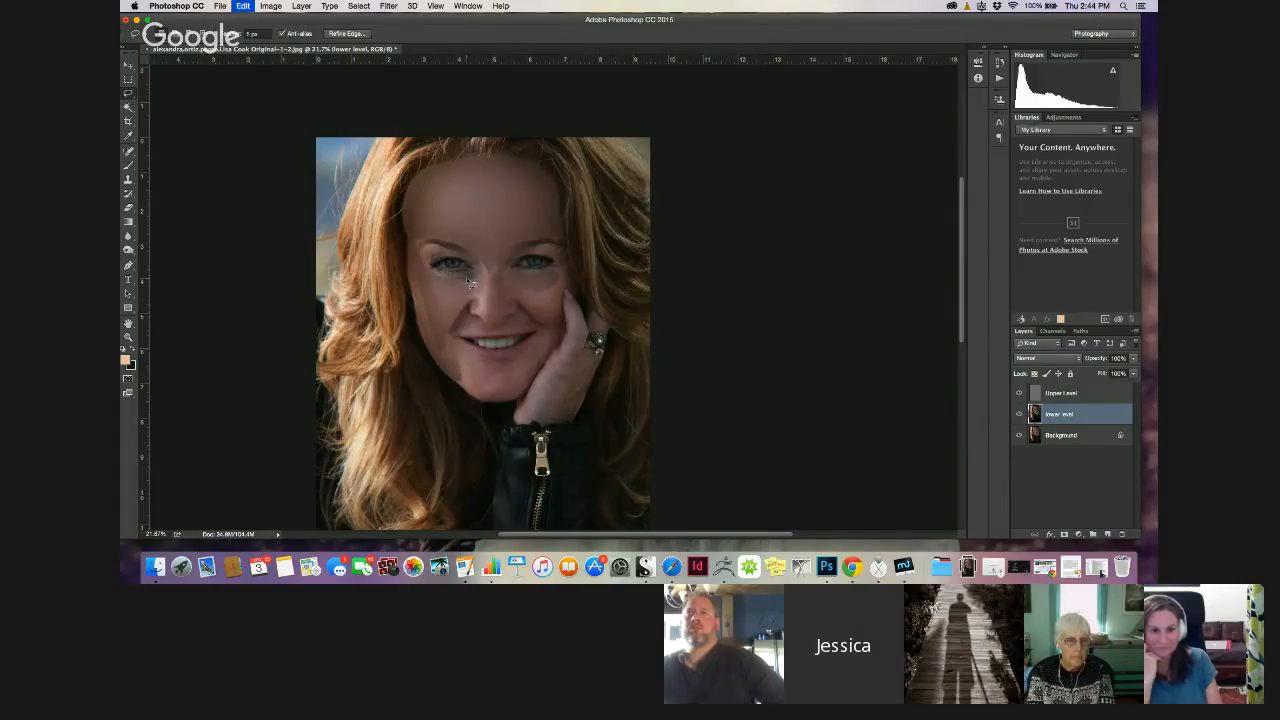
# Step back through the latest edits, clear the selection and delete the retouched lower level layer
pyautogui.press('super+alt+z')
pyautogui.press('super+alt+z')
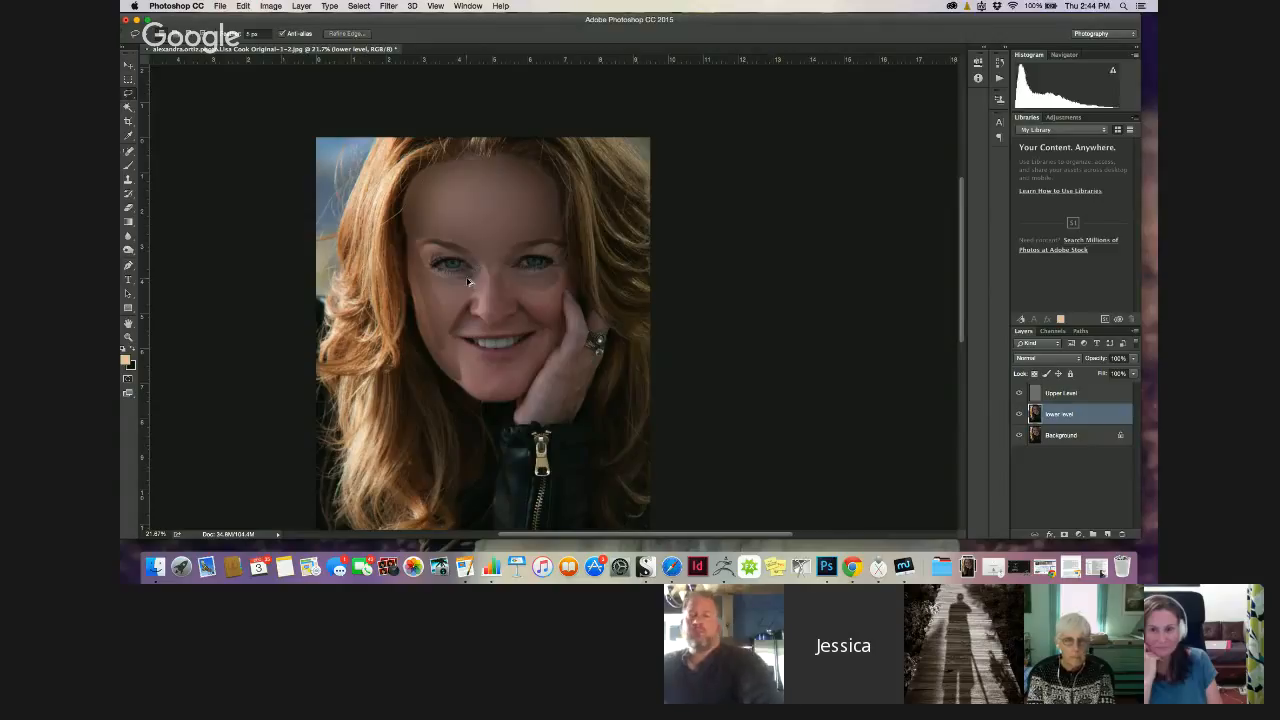
pyautogui.press('super+alt+z')
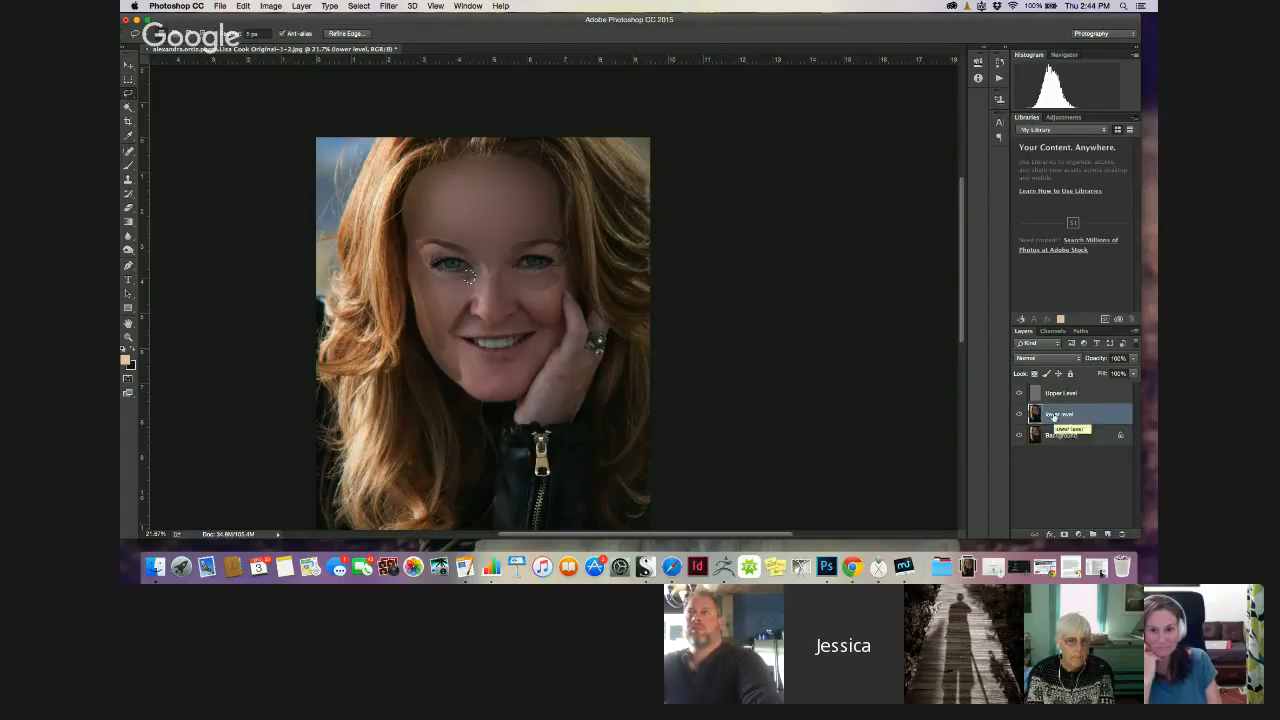
pyautogui.press('super+d')
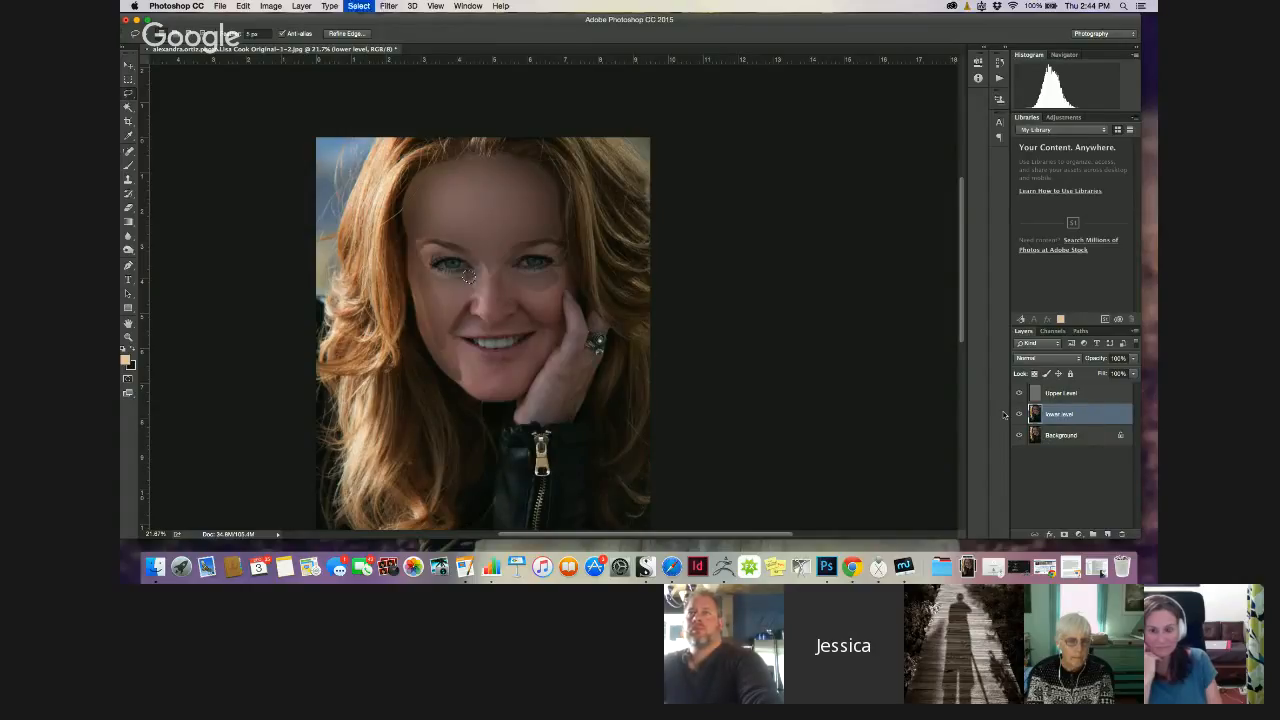
pyautogui.press('BackSpace')
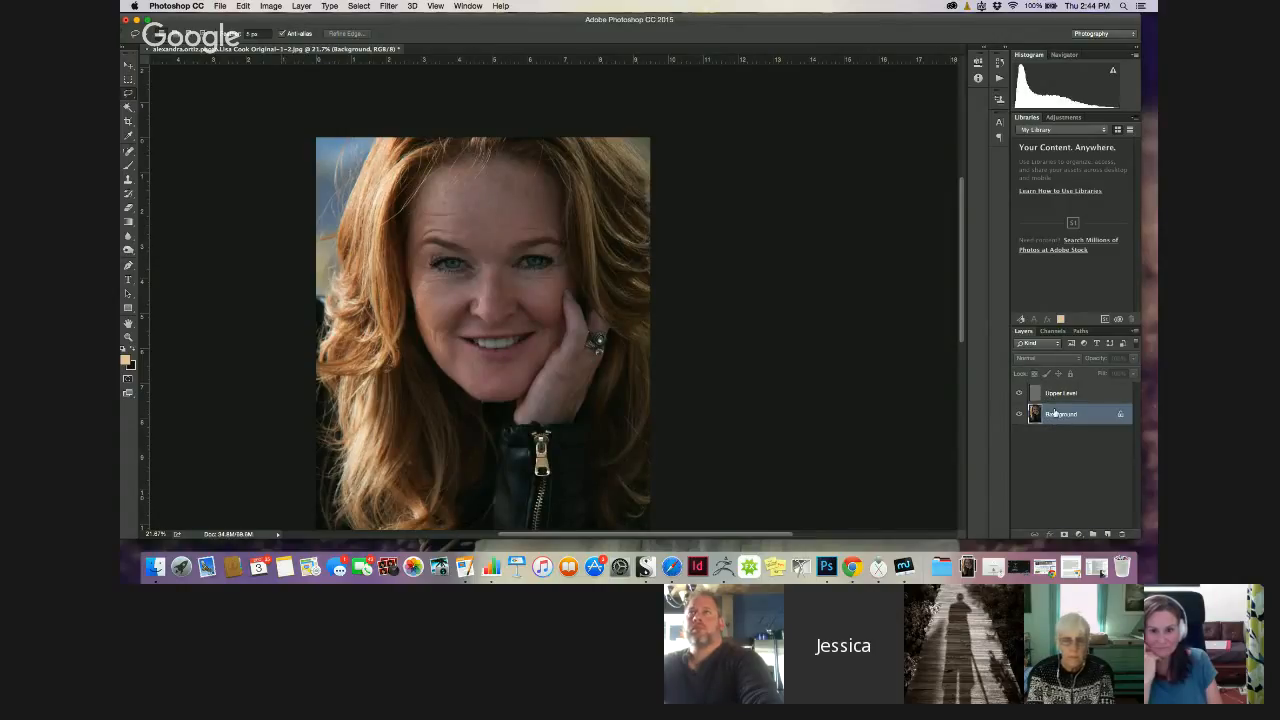
# Duplicate the Background layer beneath Upper Level and repeat the last Gaussian Blur on the copy
pyautogui.press('super+j')
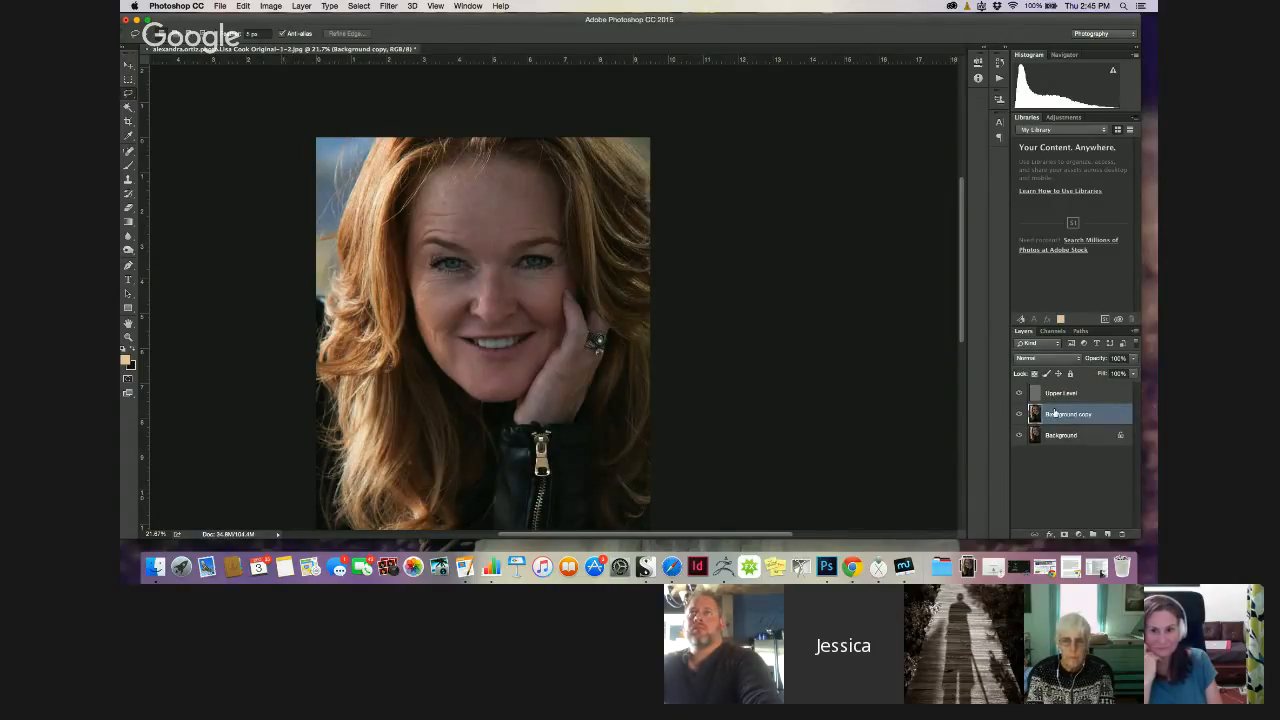
pyautogui.click(388, 6)
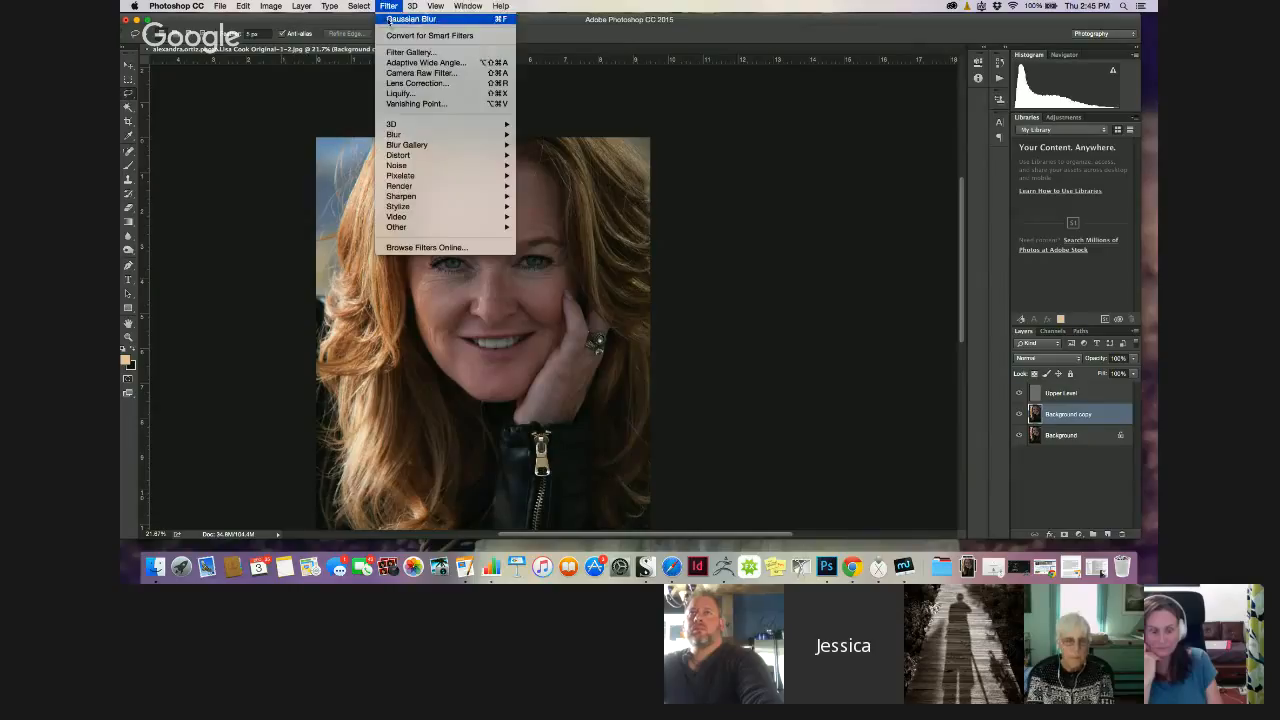
pyautogui.click(389, 20)
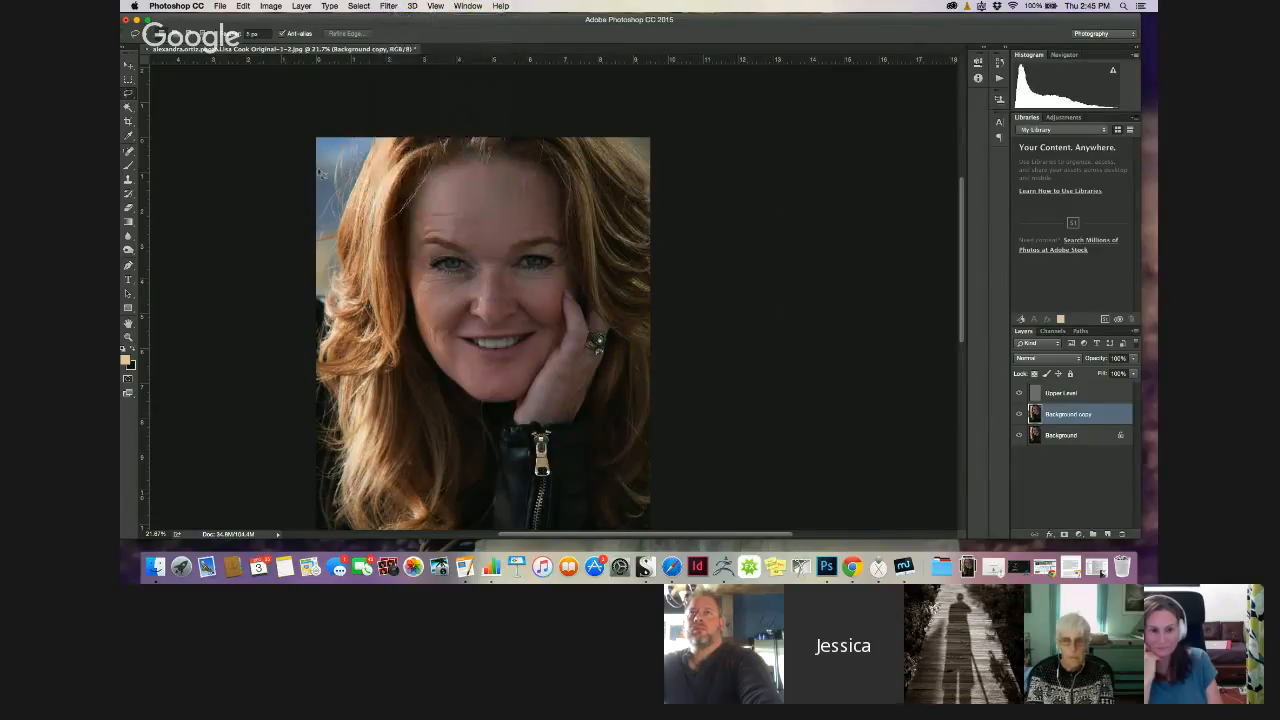
# On the Upper Level layer, lasso the wrinkles below the image-left eye, repeat the last Gaussian Blur several times and deselect
pyautogui.click(1058, 396)
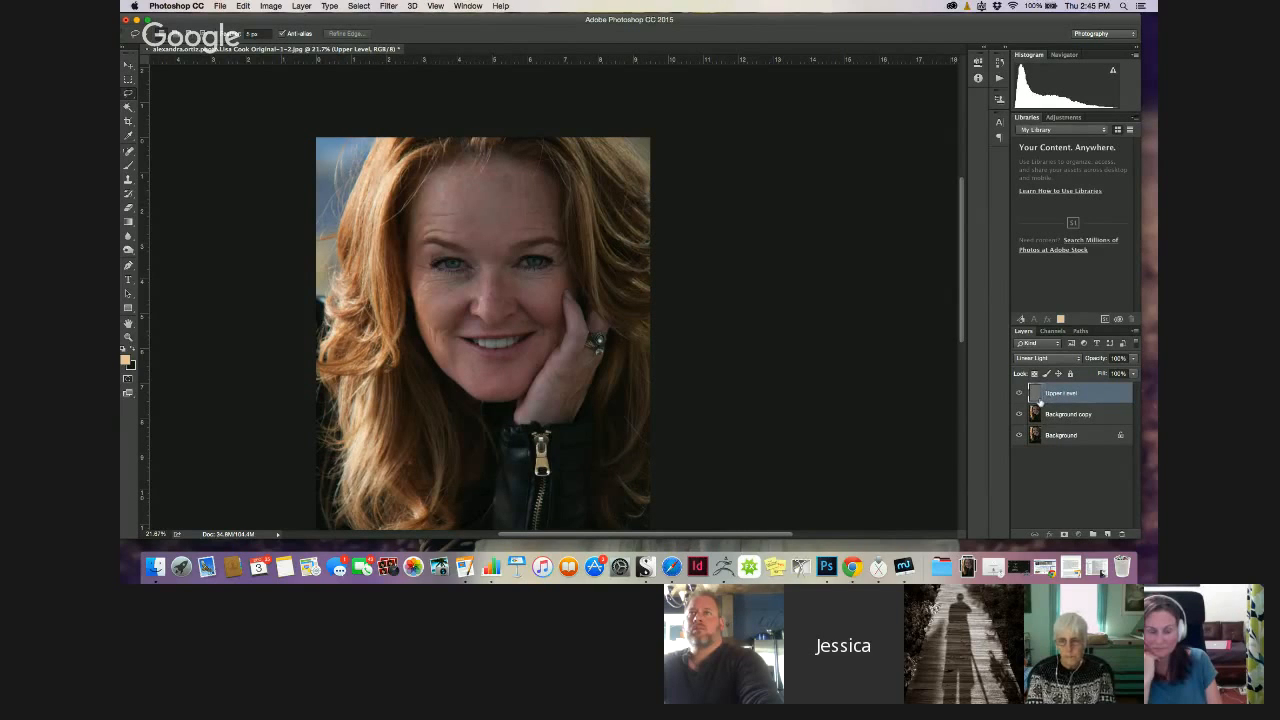
pyautogui.scroll(10, 441, 230)
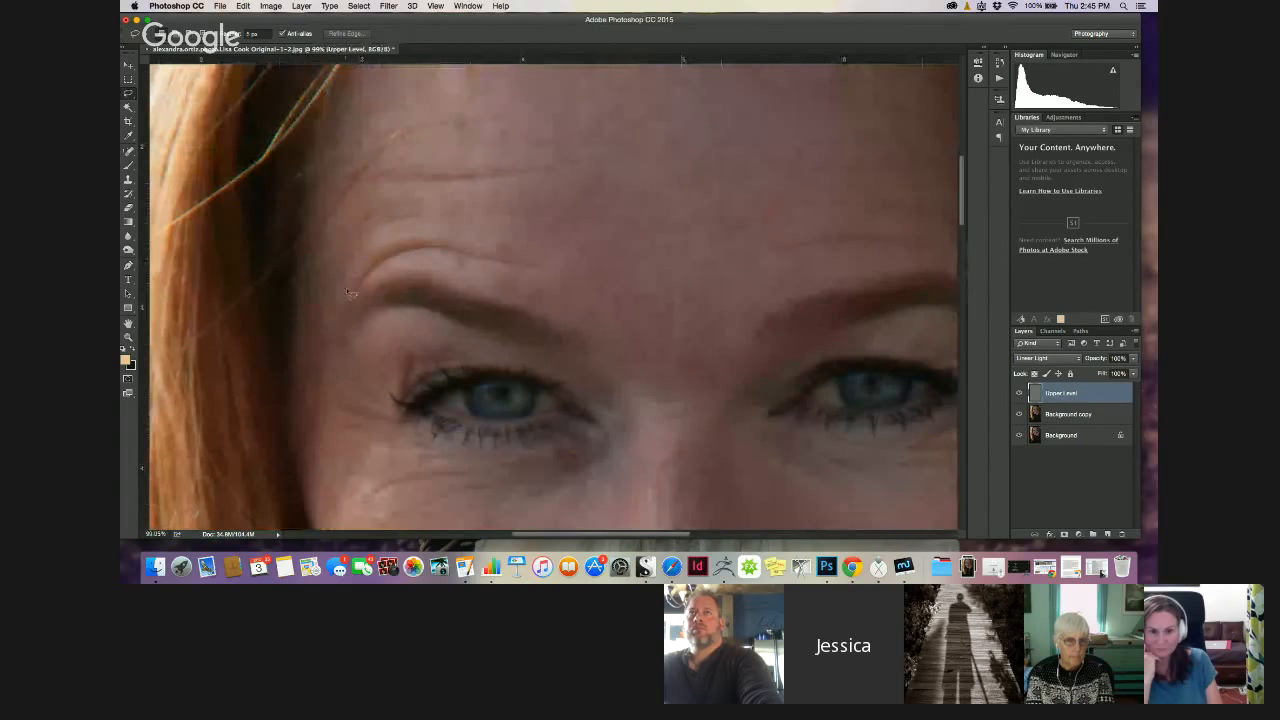
pyautogui.moveTo(346, 264); pyautogui.dragTo(348, 296)
pyautogui.click(713, 200)
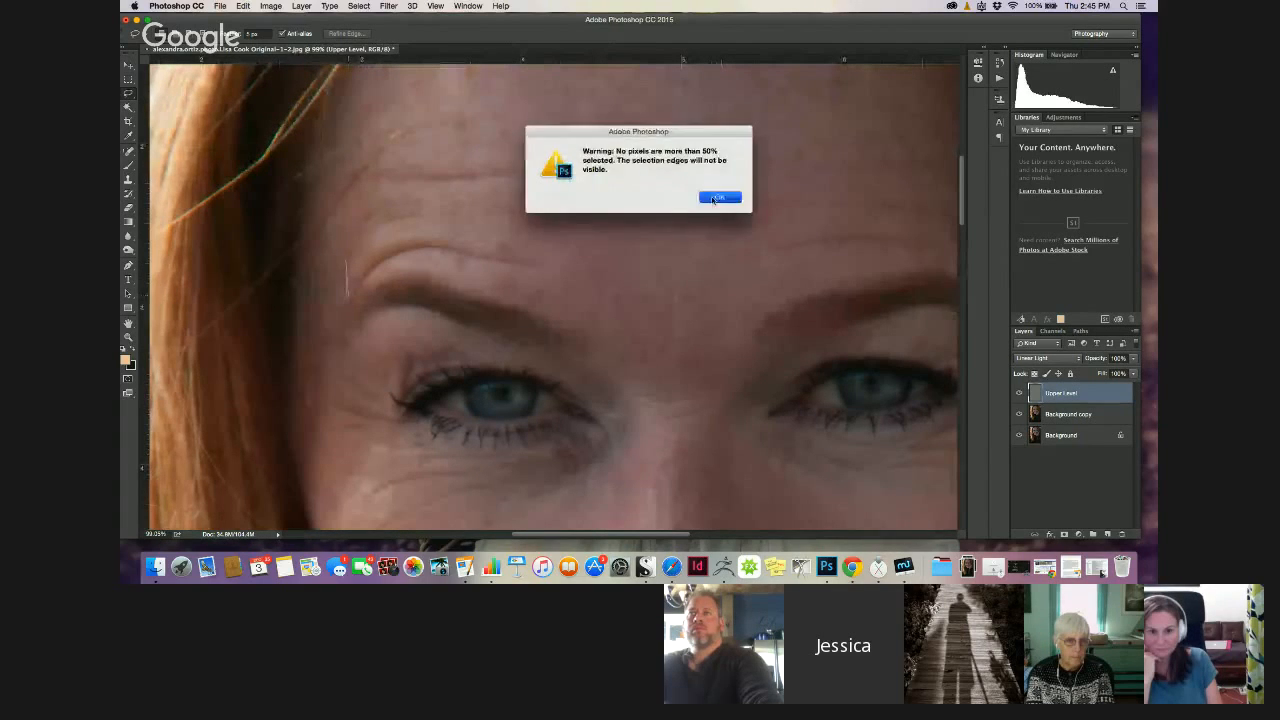
pyautogui.moveTo(963, 217); pyautogui.dragTo(967, 252)
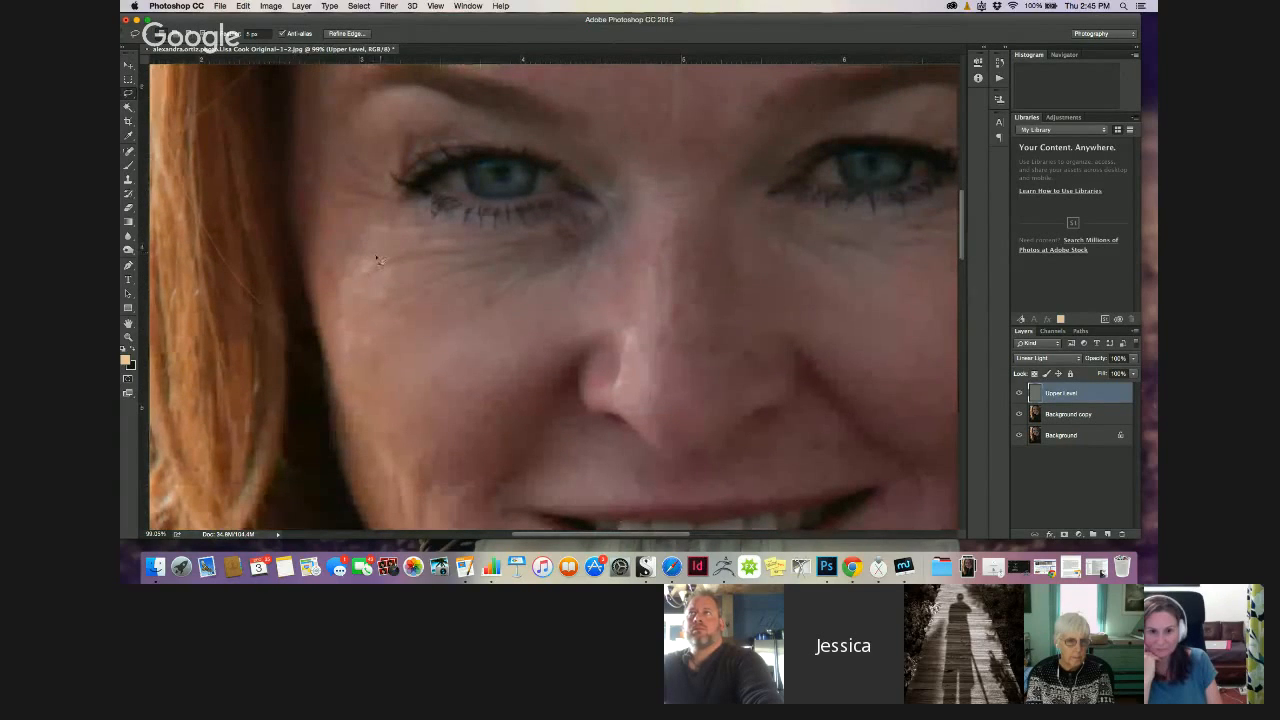
pyautogui.moveTo(404, 330)
pyautogui.mouseDown()
pyautogui.moveTo(524, 243)
pyautogui.moveTo(376, 249)
pyautogui.moveTo(360, 270)
pyautogui.mouseUp()
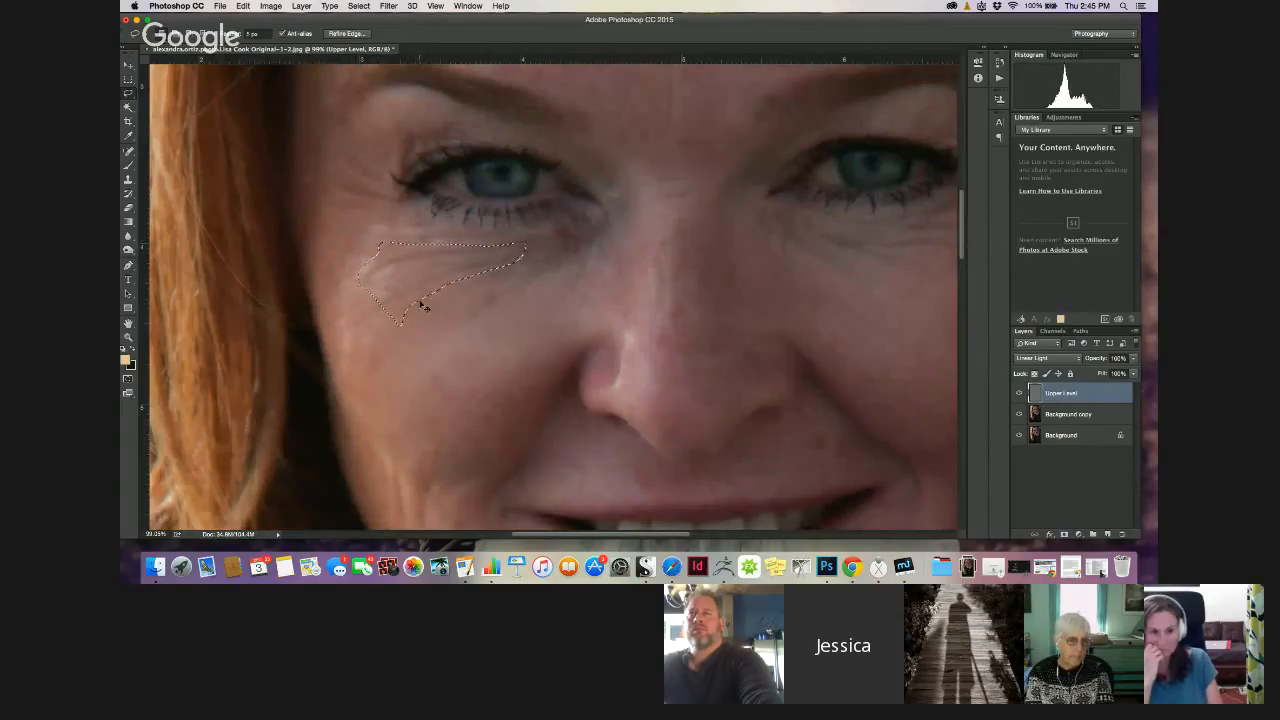
pyautogui.press('super+f')
pyautogui.press('super+f')
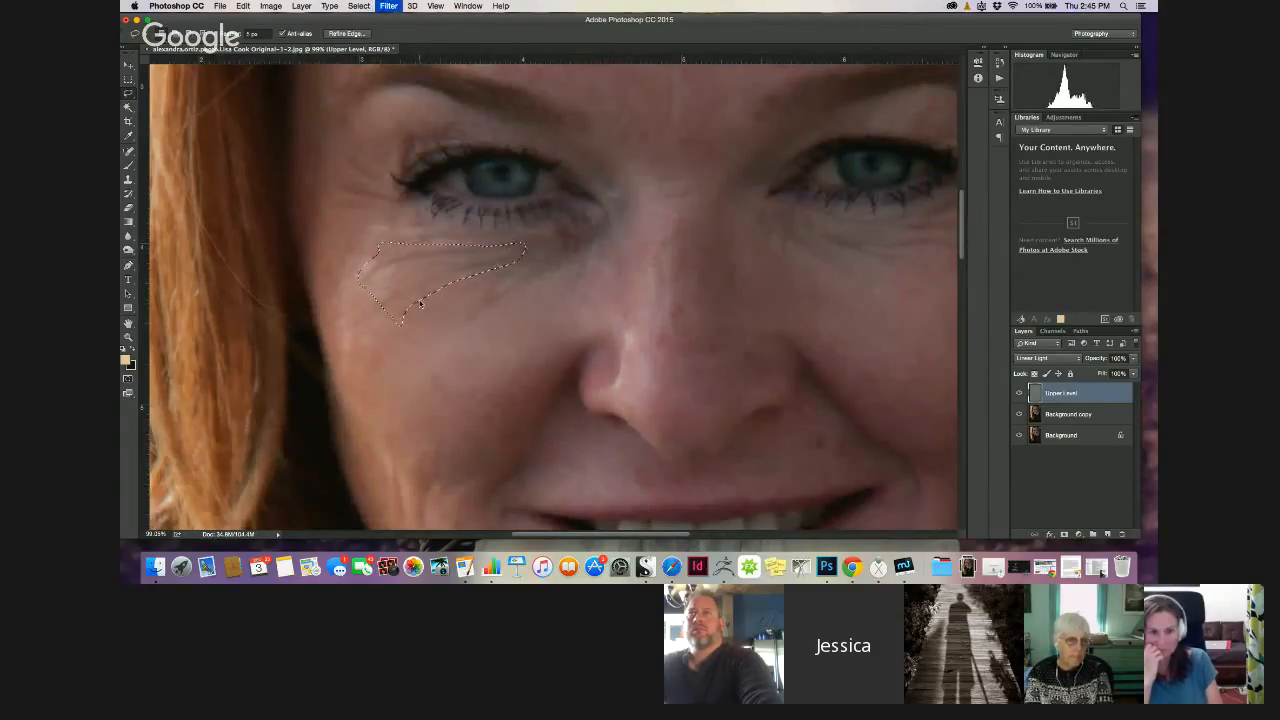
pyautogui.press('super+f')
pyautogui.press('super+f')
pyautogui.press('super+f')
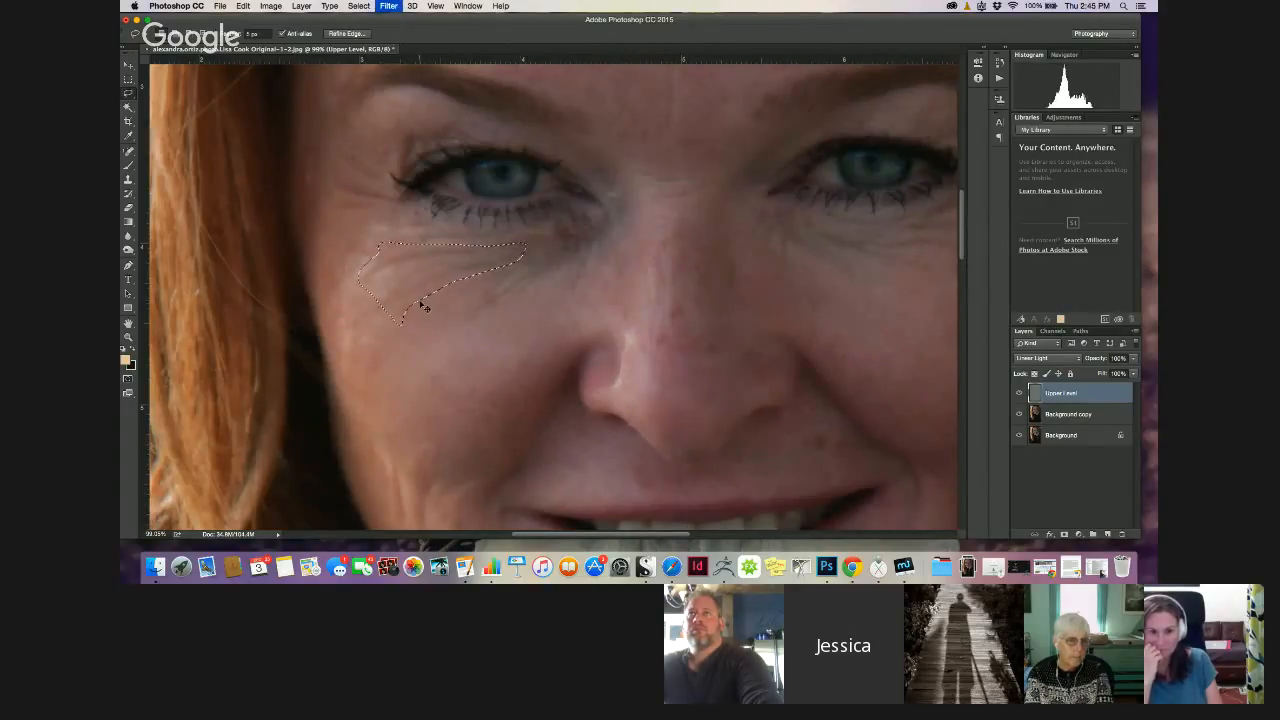
pyautogui.press('super+d')
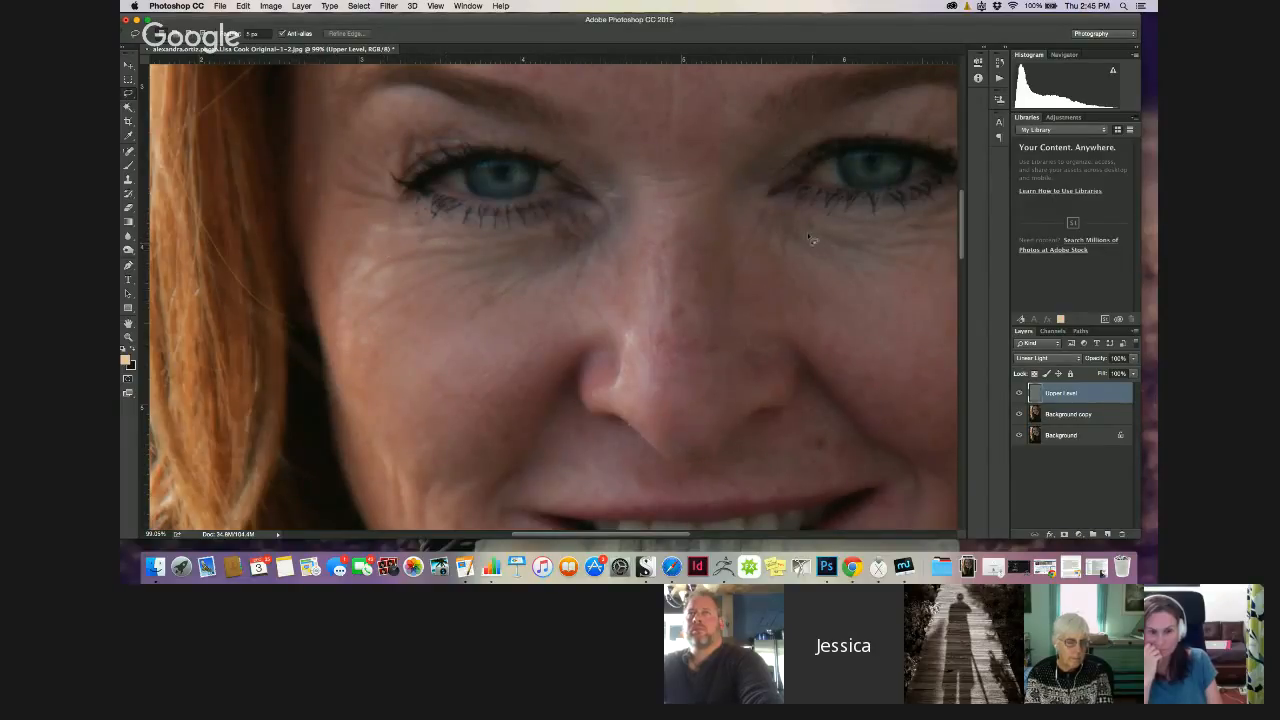
# Lasso the skin below the inner corner of the image-right eye, repeat the last Gaussian Blur and deselect
pyautogui.moveTo(756, 203)
pyautogui.mouseDown()
pyautogui.moveTo(753, 252)
pyautogui.moveTo(860, 293)
pyautogui.moveTo(843, 242)
pyautogui.moveTo(785, 205)
pyautogui.mouseUp()
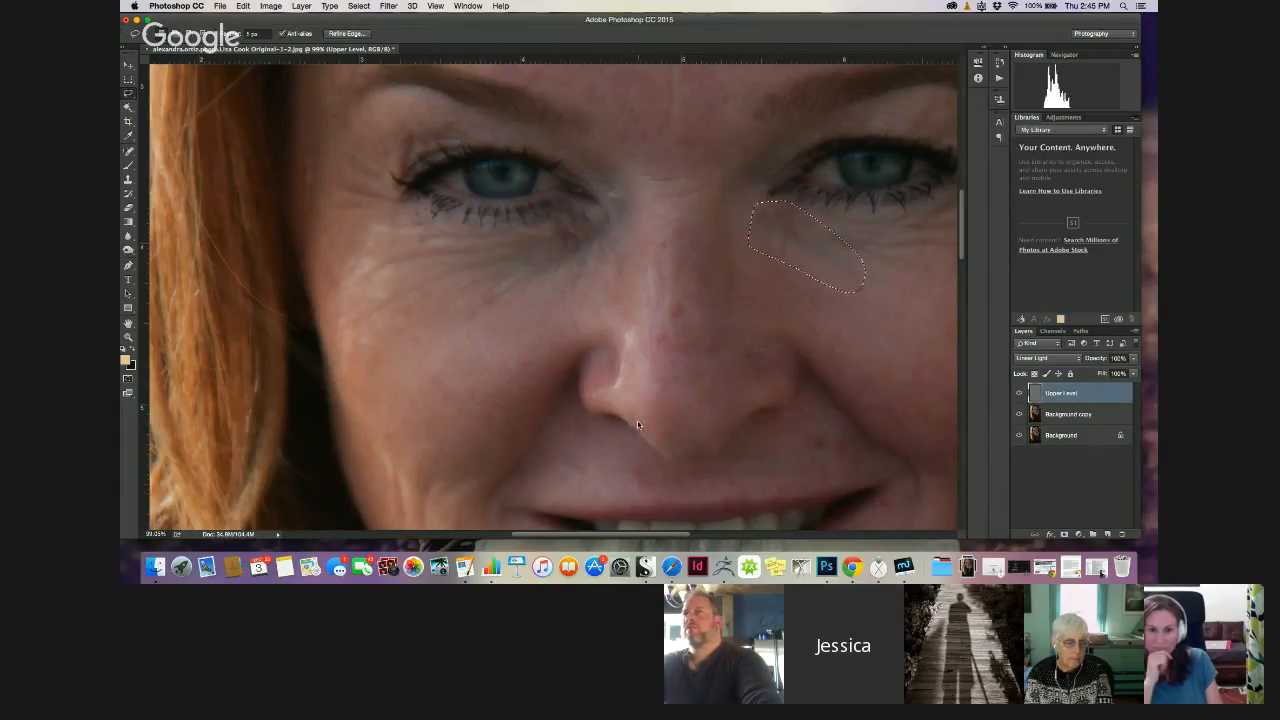
pyautogui.press('super+f')
pyautogui.press('super+d')
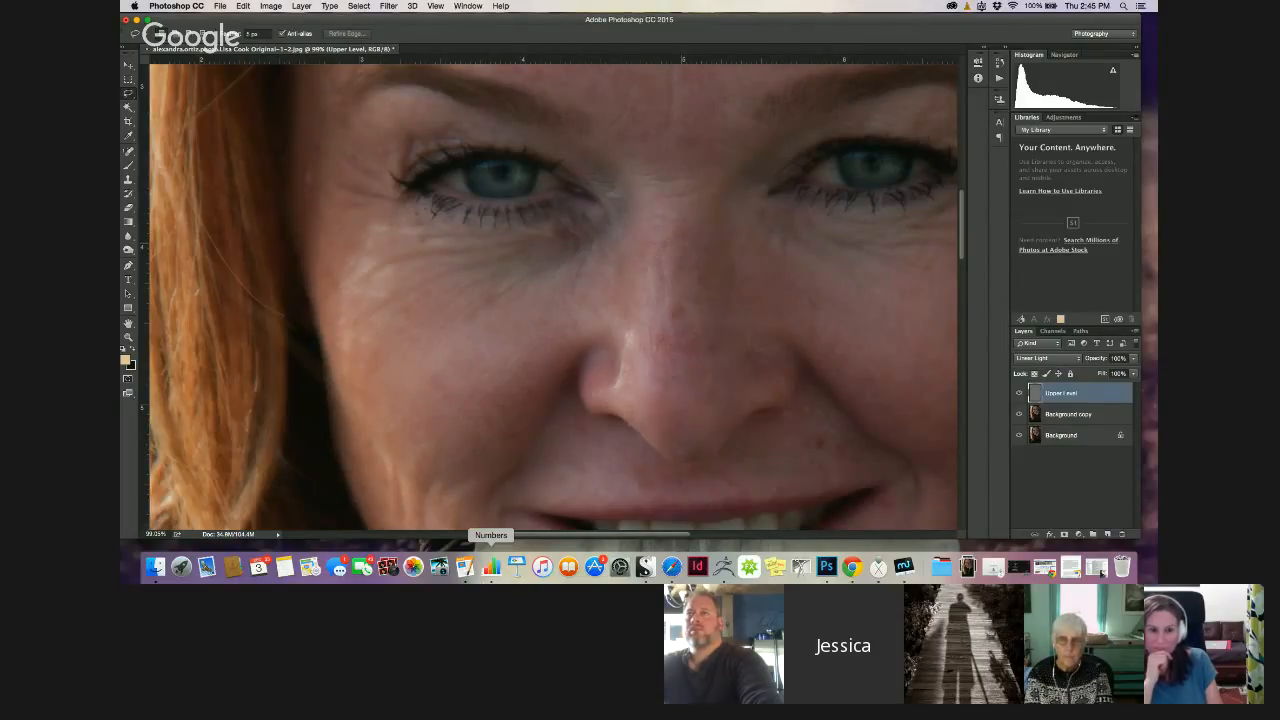
pyautogui.moveTo(752, 244); pyautogui.dragTo(756, 250)
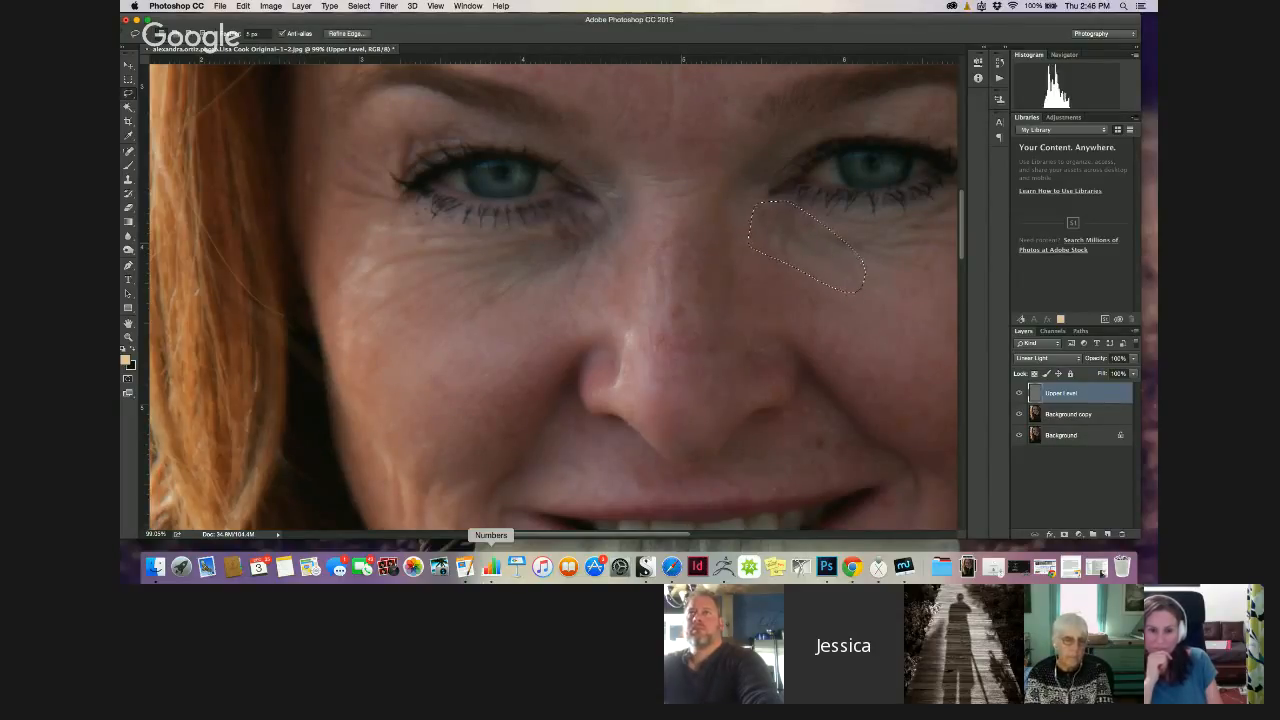
# Undo the lasso selections and blurs made under both eyes on the Upper Level layer
pyautogui.press('alt+super+z')
pyautogui.press('alt+super+z')
pyautogui.press('alt+super+z')
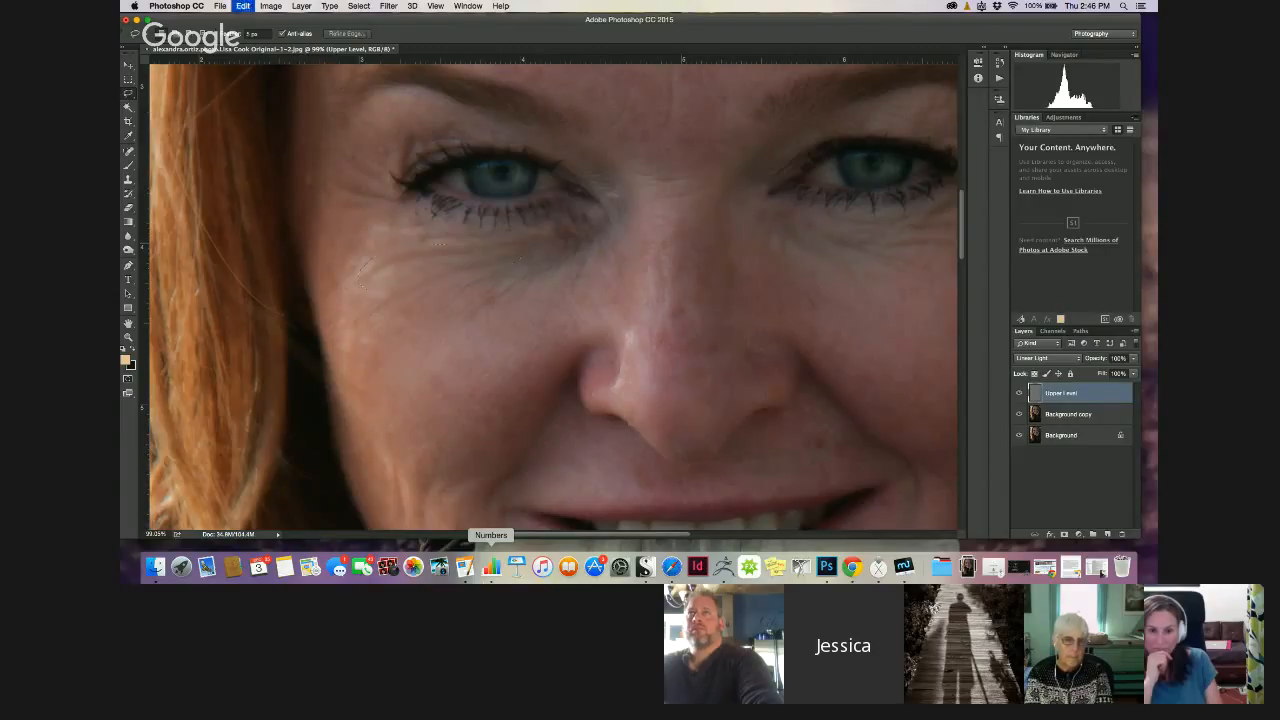
pyautogui.press('alt+super+z')
pyautogui.press('alt+super+z')
pyautogui.press('alt+super+z')
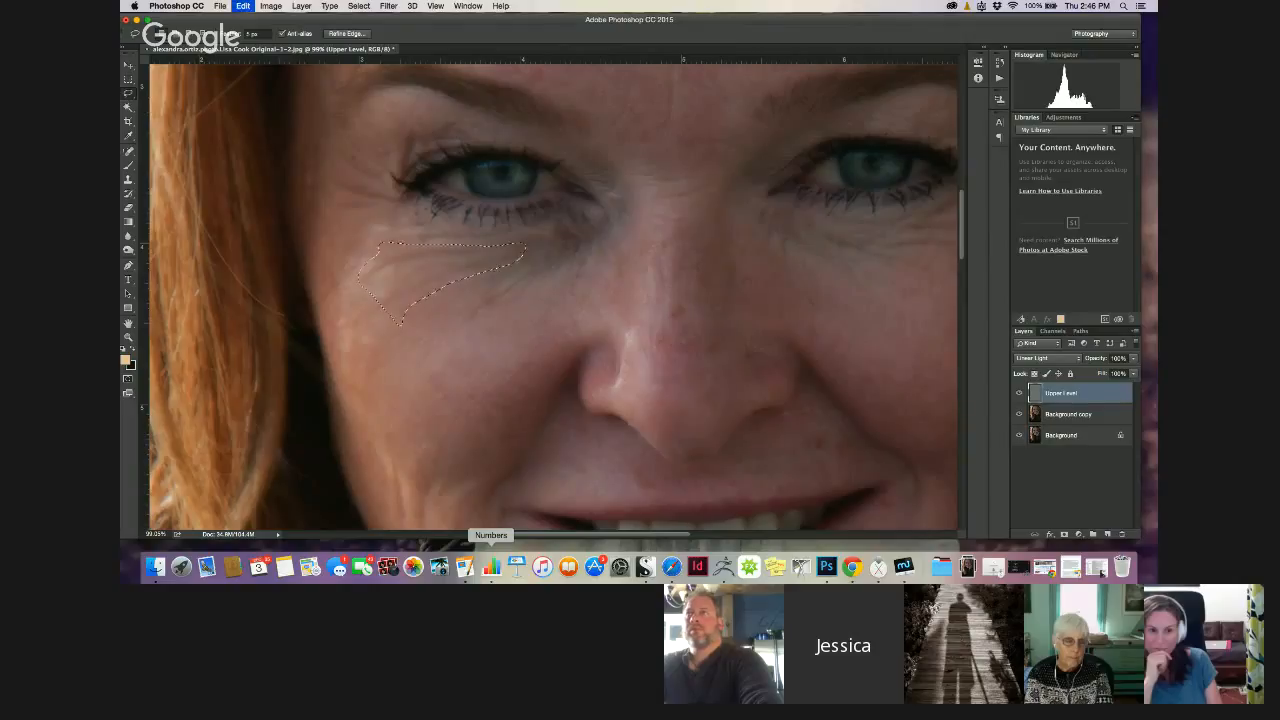
pyautogui.press('alt+super+z')
pyautogui.press('alt+super+z')
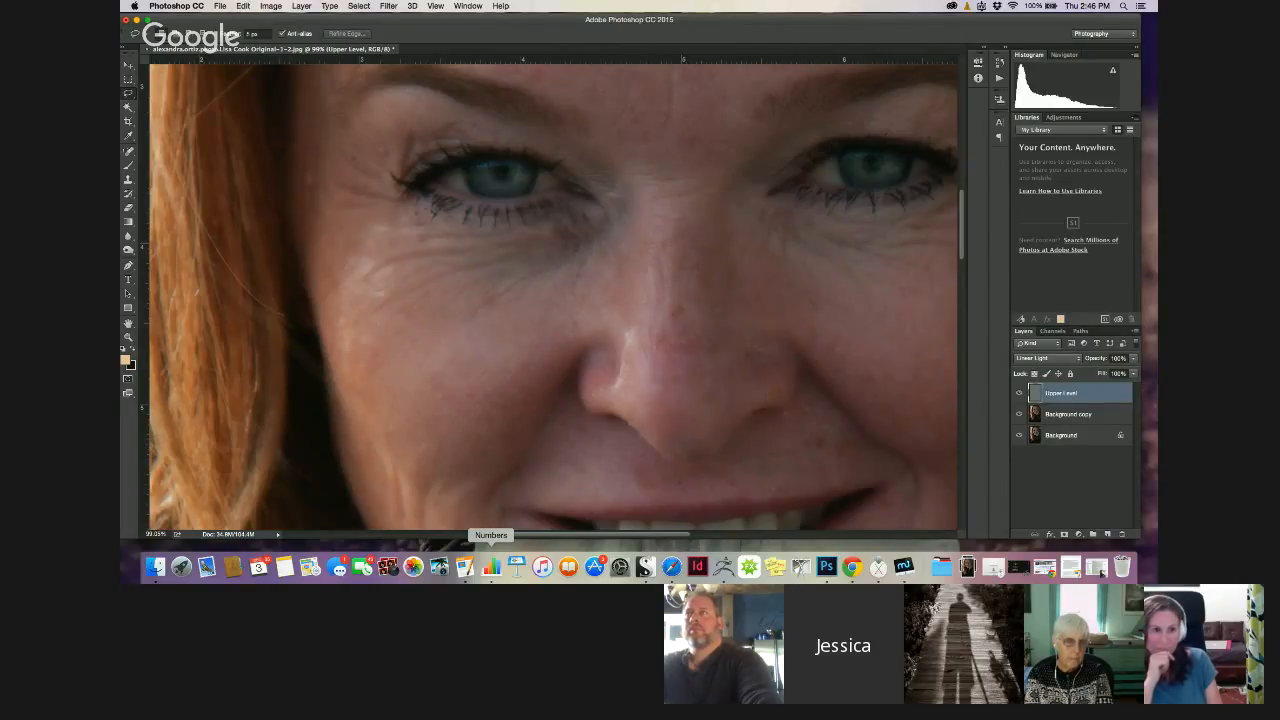
# On the Background copy layer, lasso the spotted upper forehead near the hairline and repeat the last Gaussian Blur twice
pyautogui.moveTo(538, 535); pyautogui.dragTo(573, 533)
pyautogui.scroll(5, 963, 229)
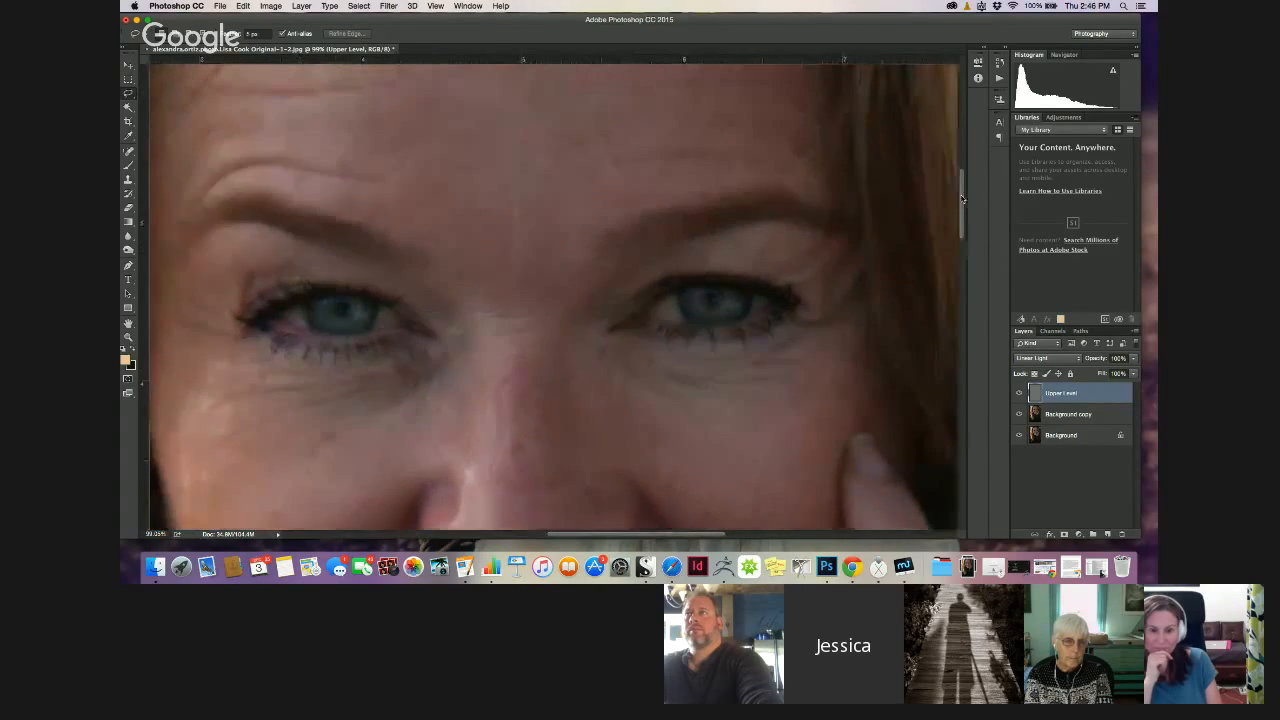
pyautogui.click(1056, 416)
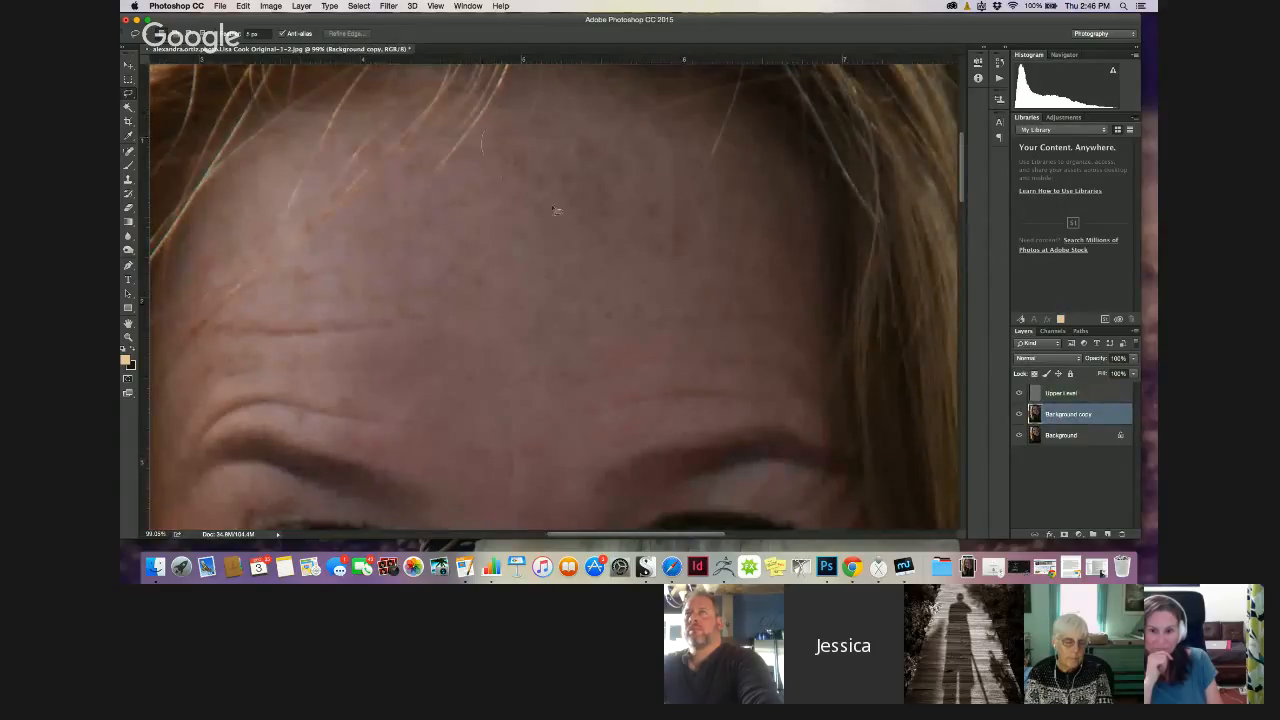
pyautogui.moveTo(557, 210)
pyautogui.mouseDown()
pyautogui.moveTo(699, 294)
pyautogui.moveTo(700, 157)
pyautogui.moveTo(485, 145)
pyautogui.mouseUp()
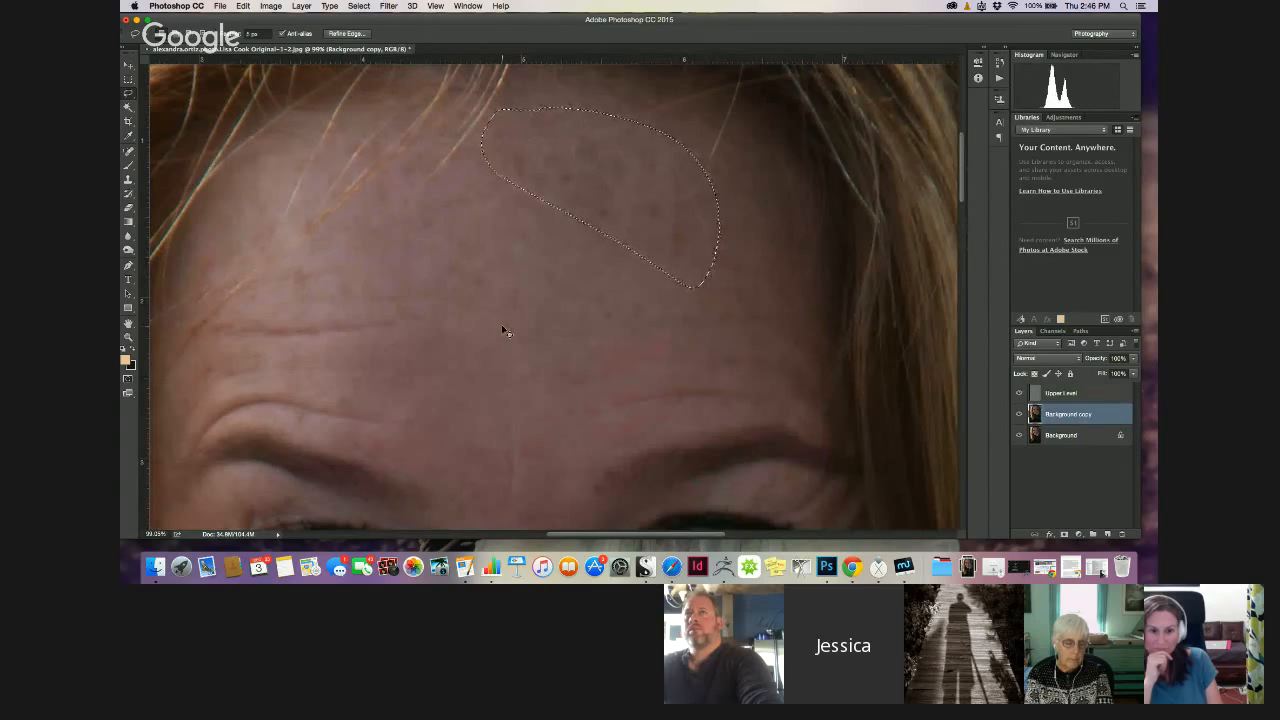
pyautogui.press('super+f')
pyautogui.press('super+f')
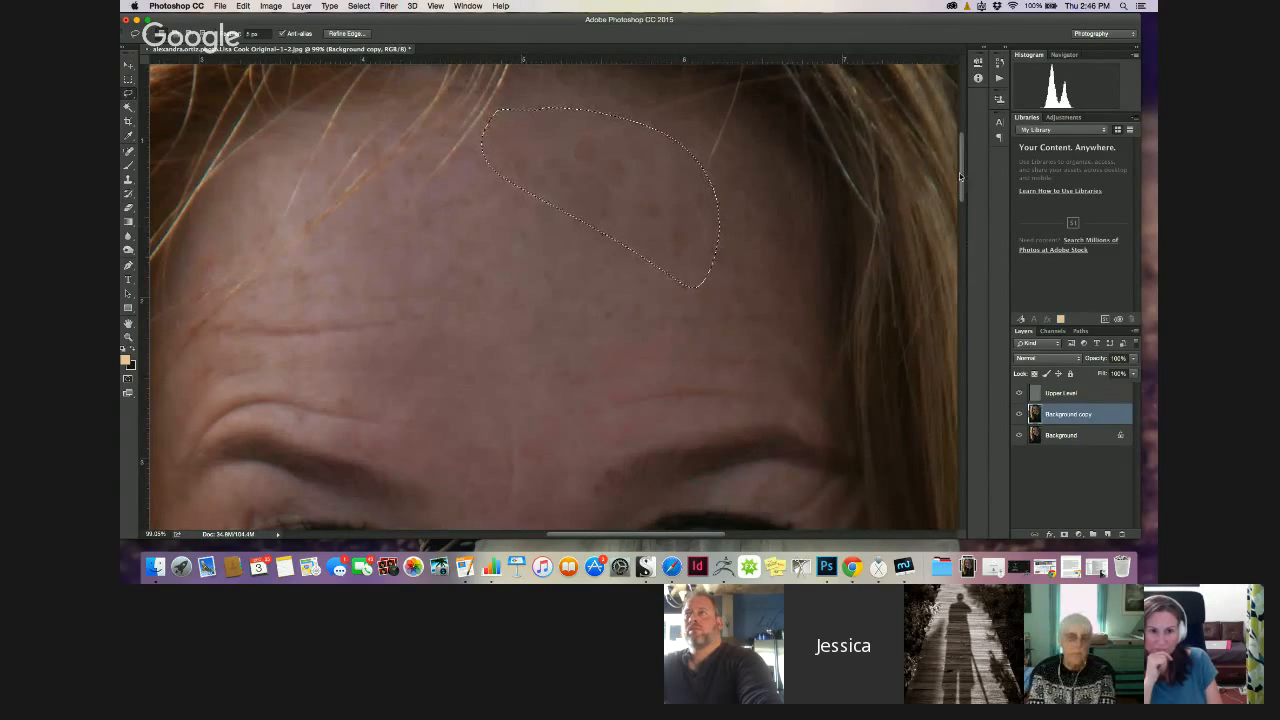
pyautogui.moveTo(959, 176); pyautogui.dragTo(965, 231)
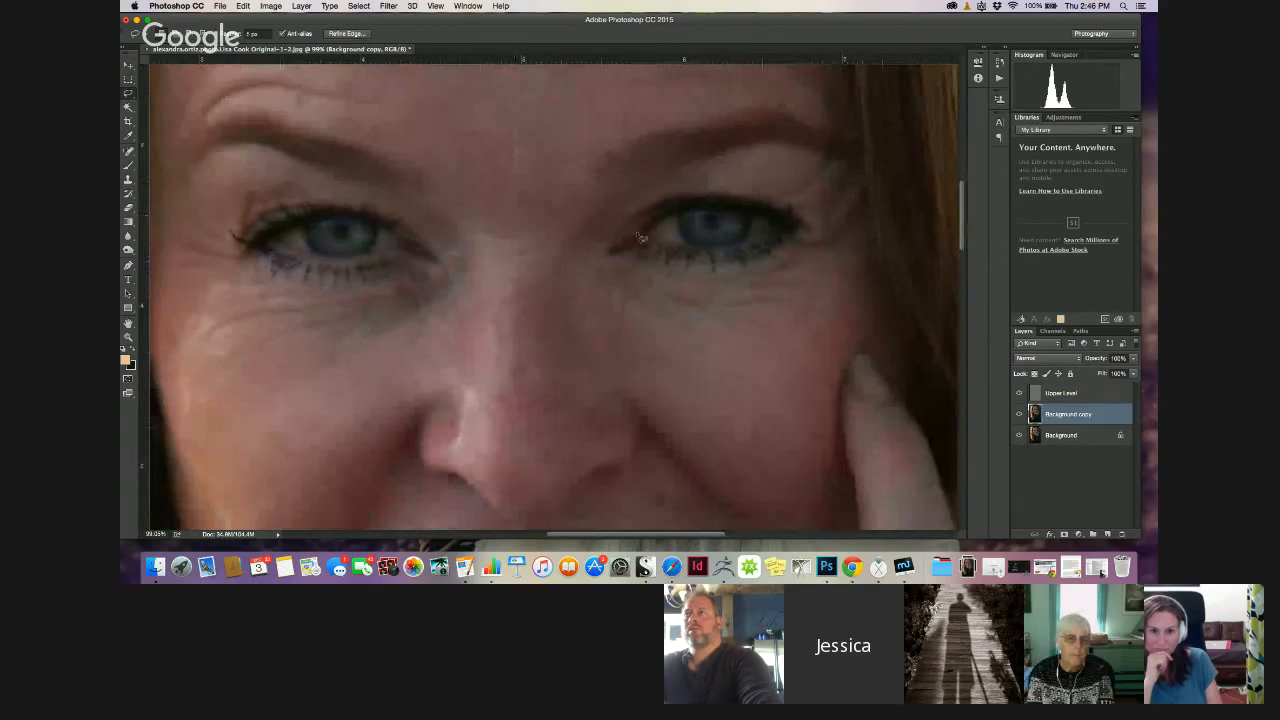
pyautogui.moveTo(964, 213)
pyautogui.mouseDown()
pyautogui.moveTo(966, 238)
pyautogui.moveTo(952, 209)
pyautogui.mouseUp()
pyautogui.click(719, 197)
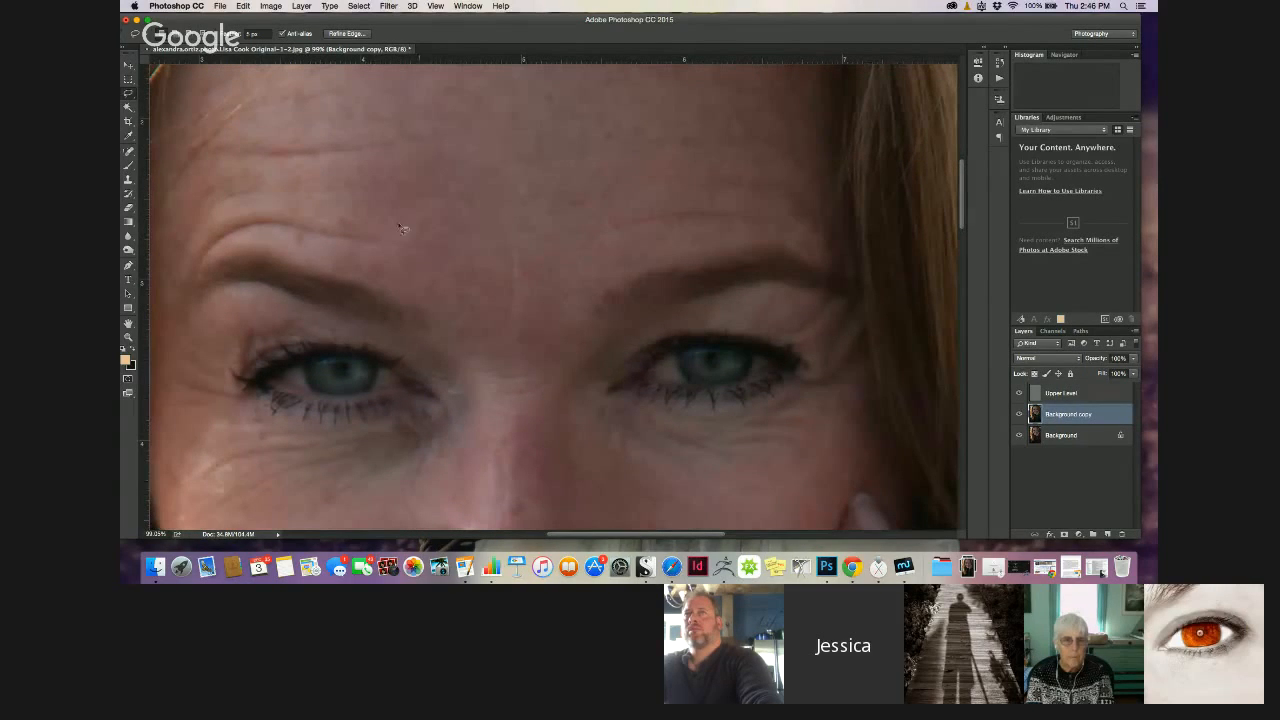
pyautogui.moveTo(390, 258); pyautogui.dragTo(370, 244)
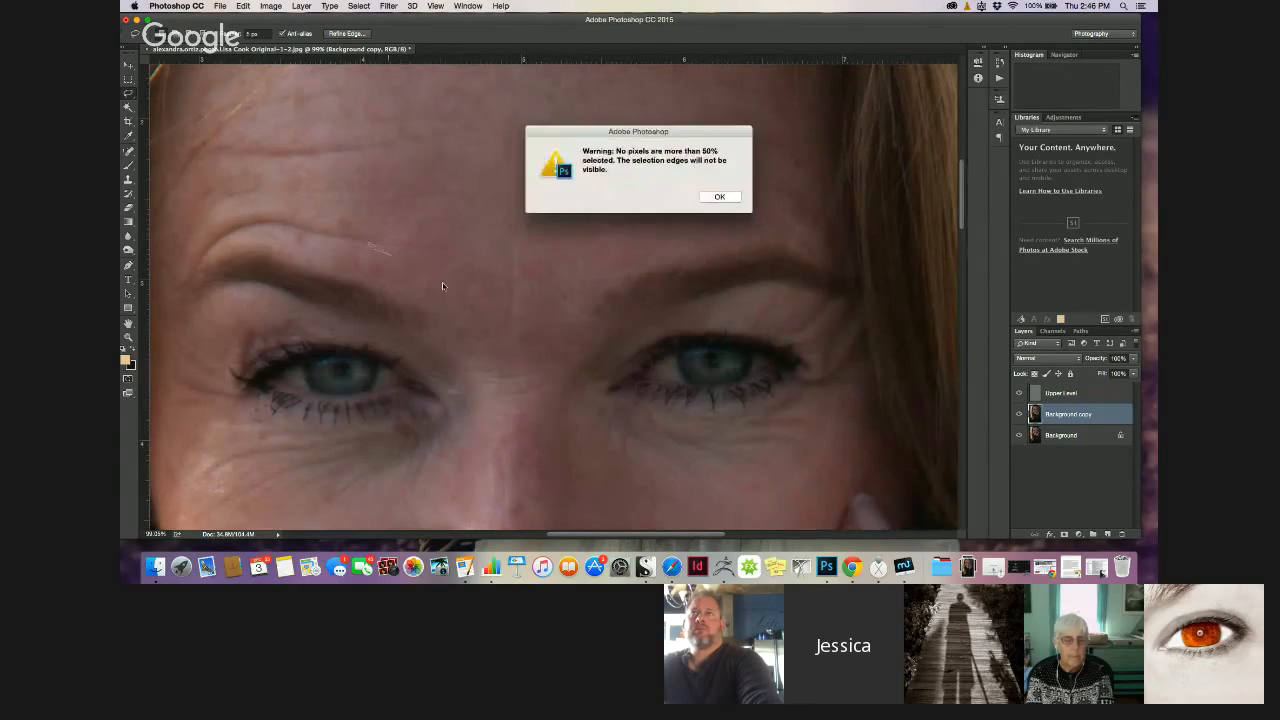
pyautogui.click(719, 197)
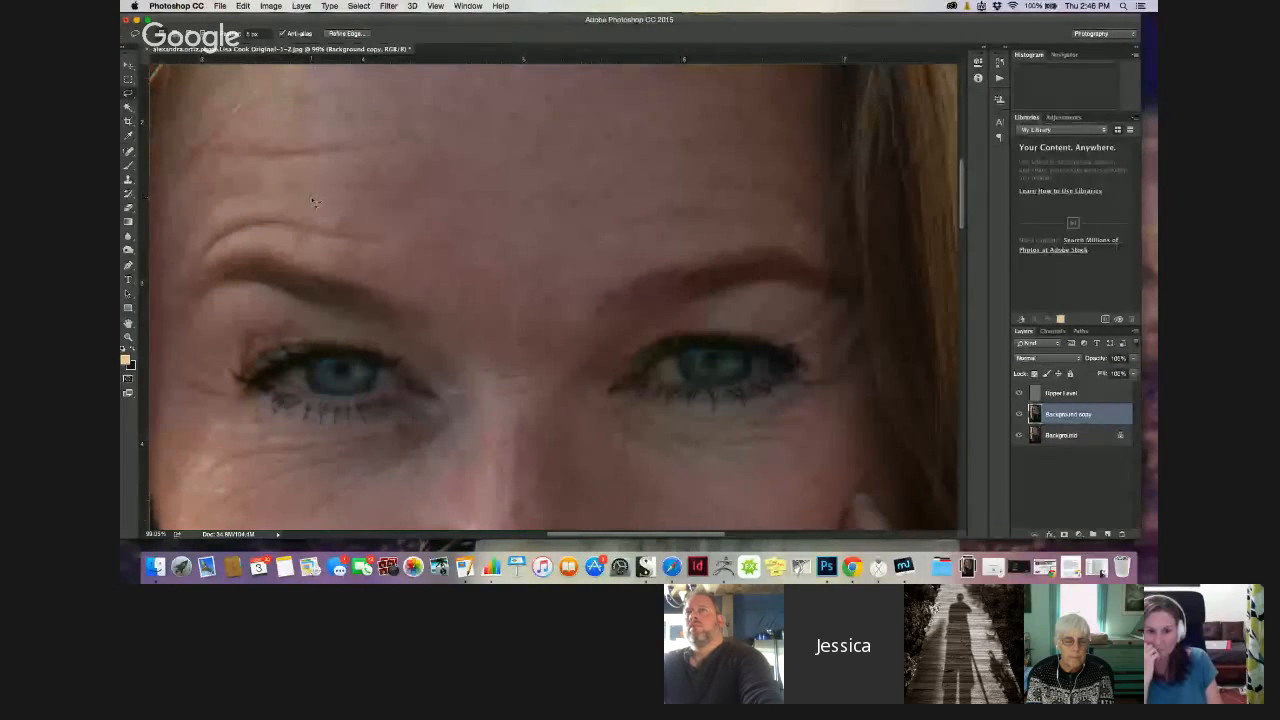
# On the Background copy layer, lasso the skin above the image-left inner eyebrow, repeat the last Gaussian Blur four times, then lasso an adjoining patch and deselect
pyautogui.moveTo(408, 156)
pyautogui.mouseDown()
pyautogui.moveTo(330, 190)
pyautogui.moveTo(330, 262)
pyautogui.moveTo(447, 323)
pyautogui.moveTo(515, 305)
pyautogui.moveTo(457, 183)
pyautogui.moveTo(410, 157)
pyautogui.mouseUp()
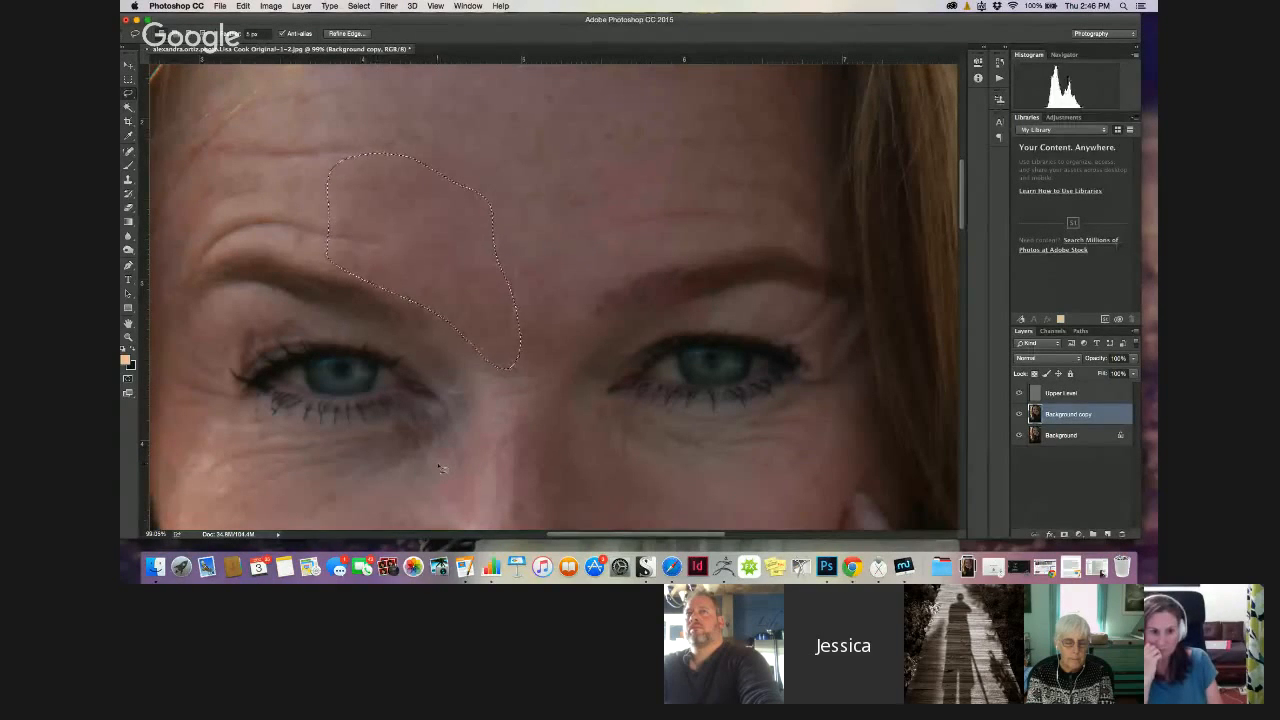
pyautogui.press('super+f')
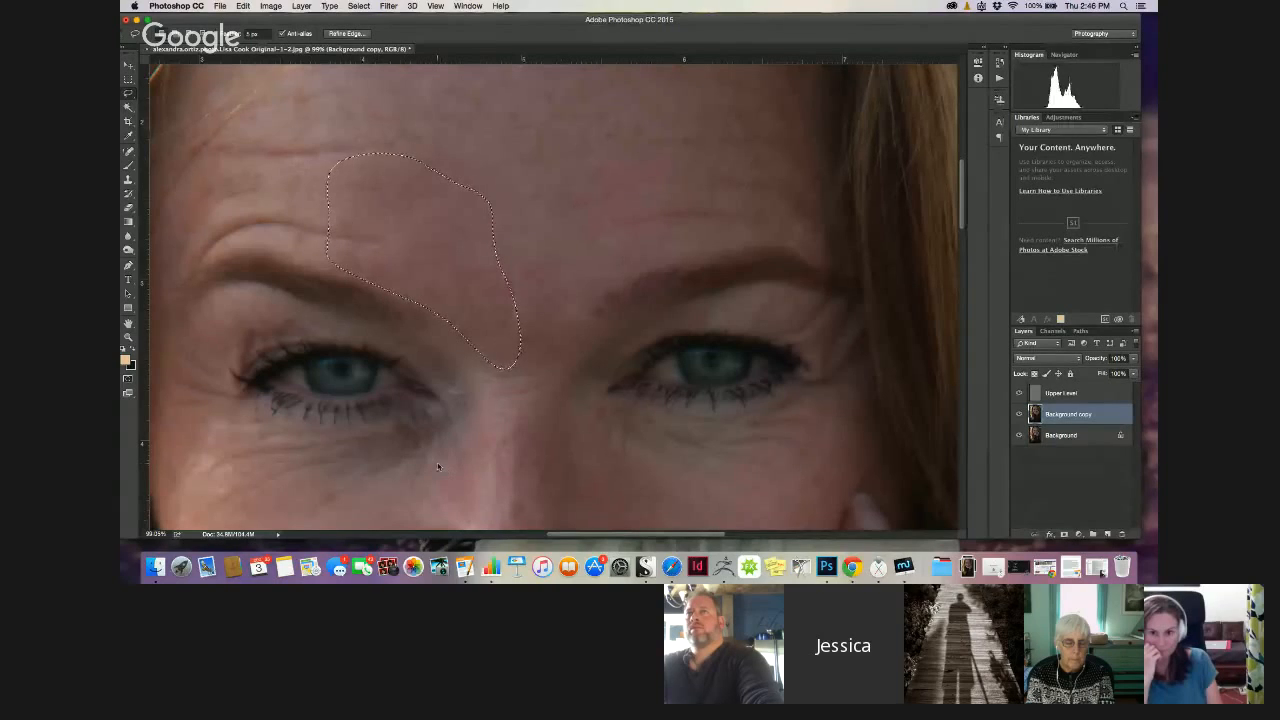
pyautogui.press('super+f')
pyautogui.press('super+f')
pyautogui.press('super+f')
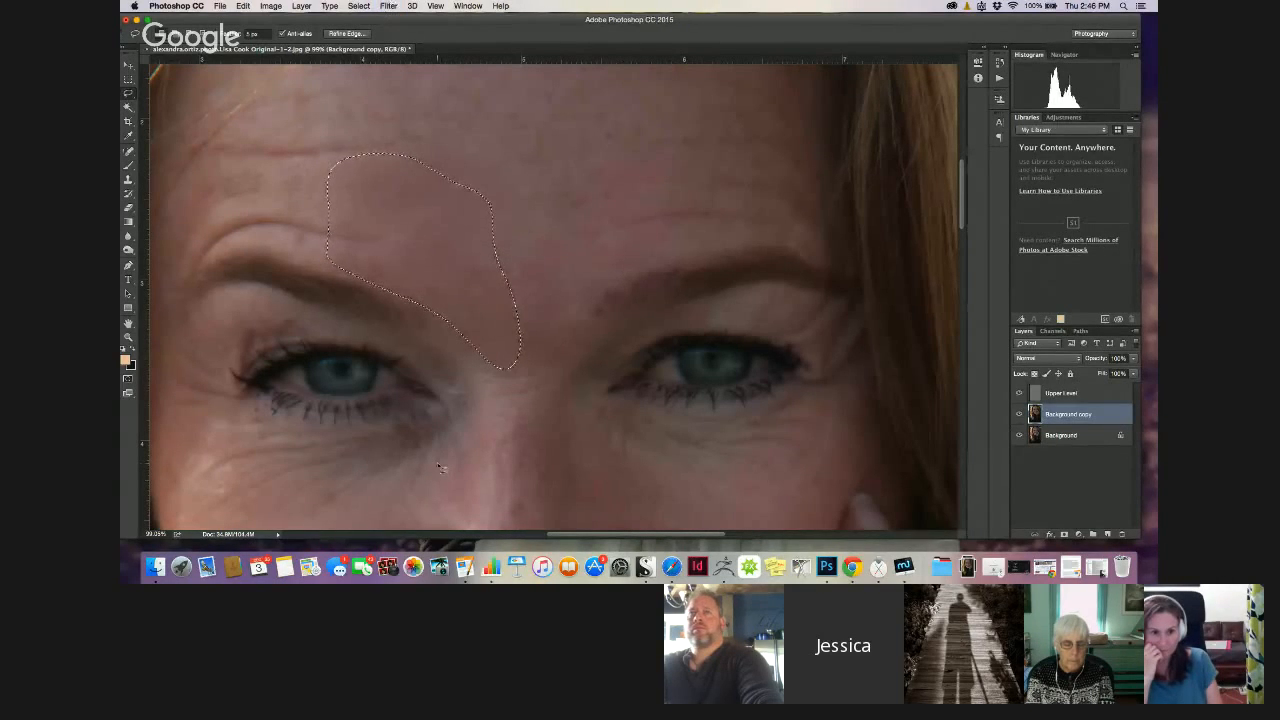
pyautogui.press('super+d')
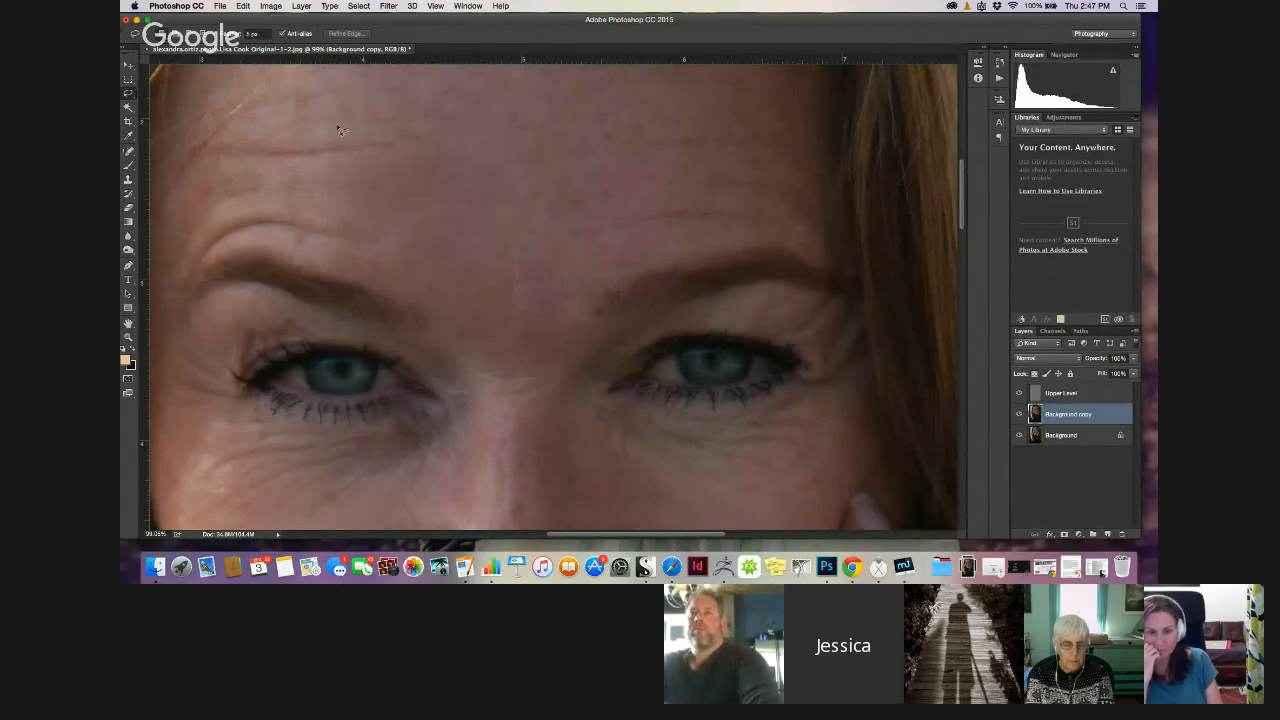
pyautogui.moveTo(371, 145)
pyautogui.mouseDown()
pyautogui.moveTo(297, 174)
pyautogui.moveTo(286, 251)
pyautogui.moveTo(371, 270)
pyautogui.moveTo(401, 152)
pyautogui.mouseUp()
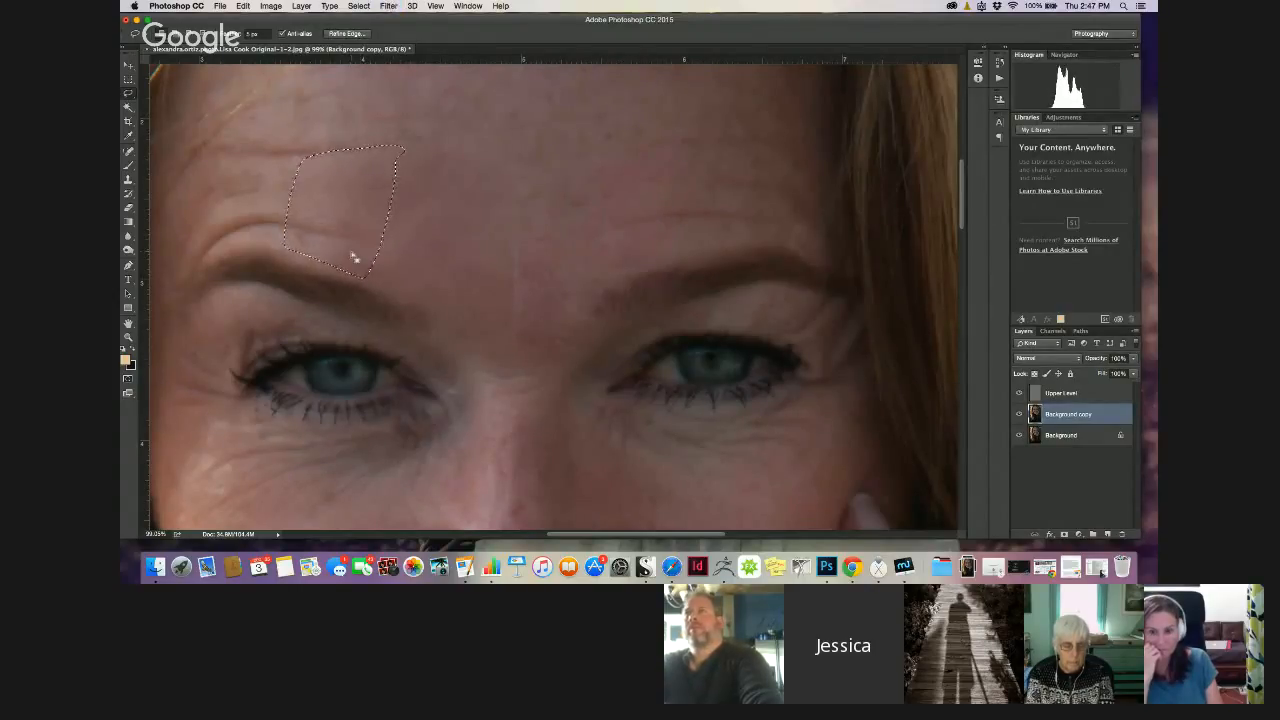
pyautogui.click(450, 292)
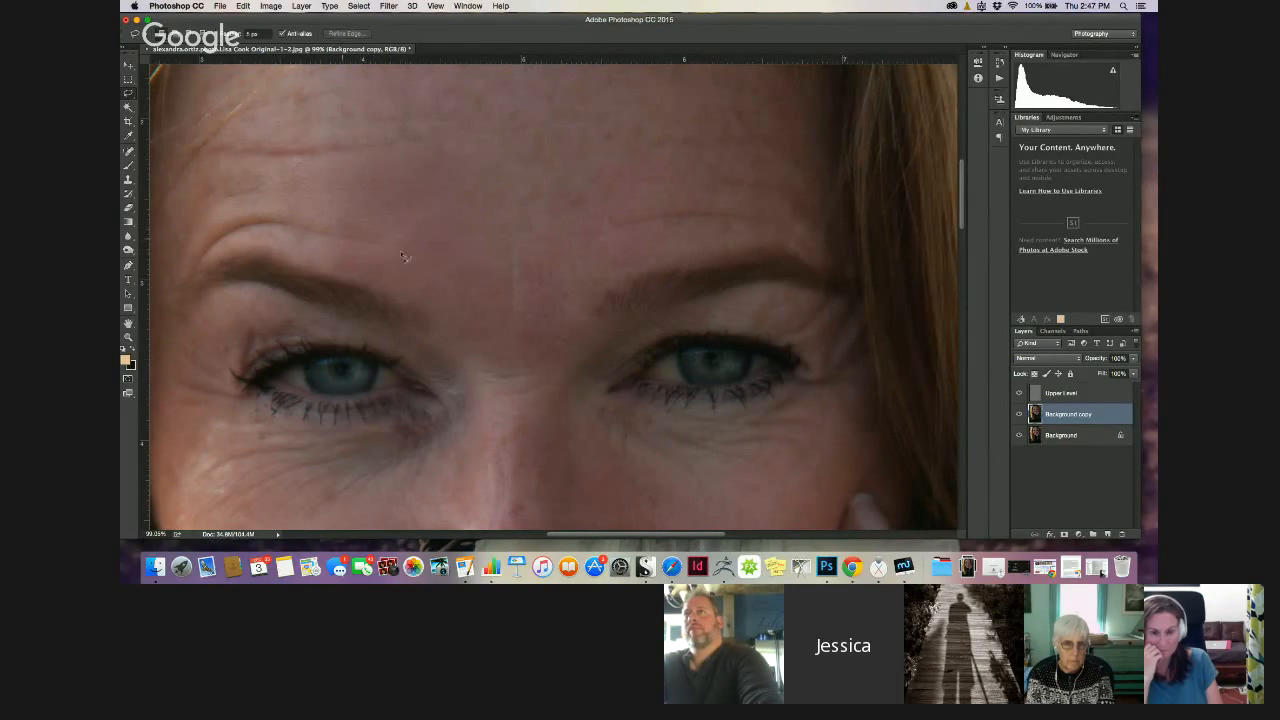
# Preview Gaussian Blur on the whole Background copy layer at radii of 5.4, 2.0 and 1.7 pixels, and cancel the filter
pyautogui.click(388, 8)
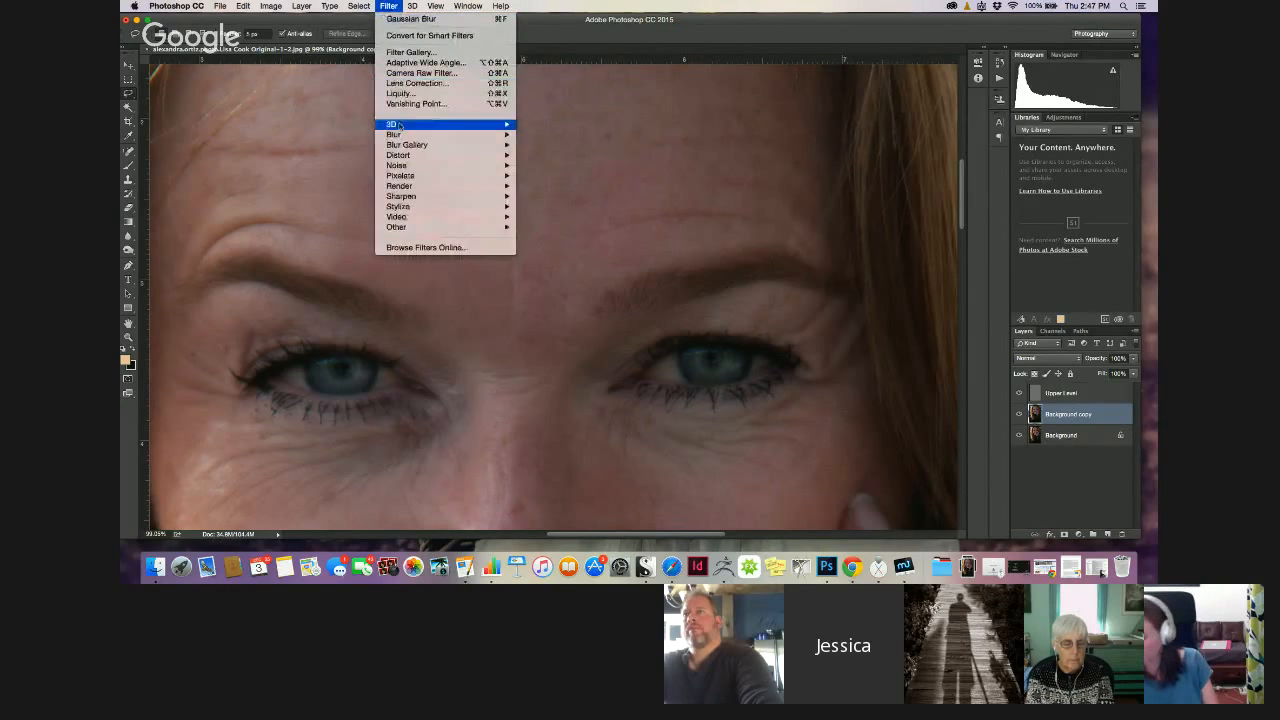
pyautogui.moveTo(398, 124)
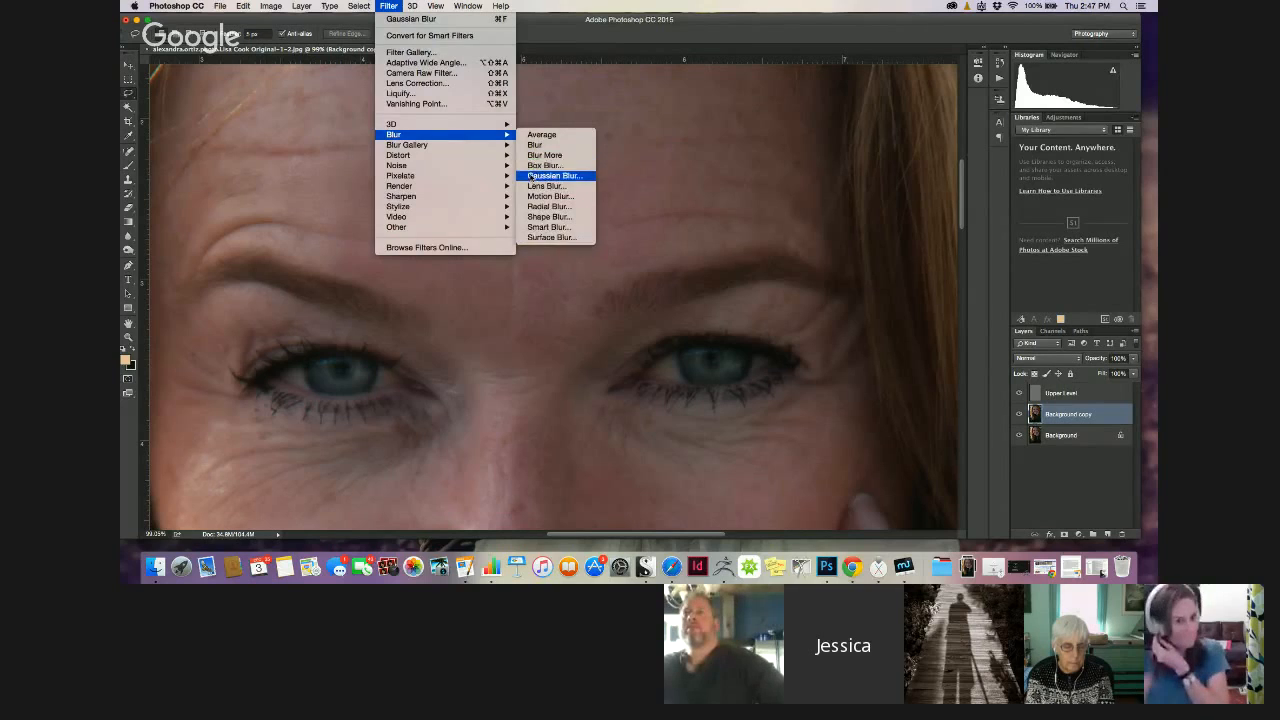
pyautogui.click(554, 175)
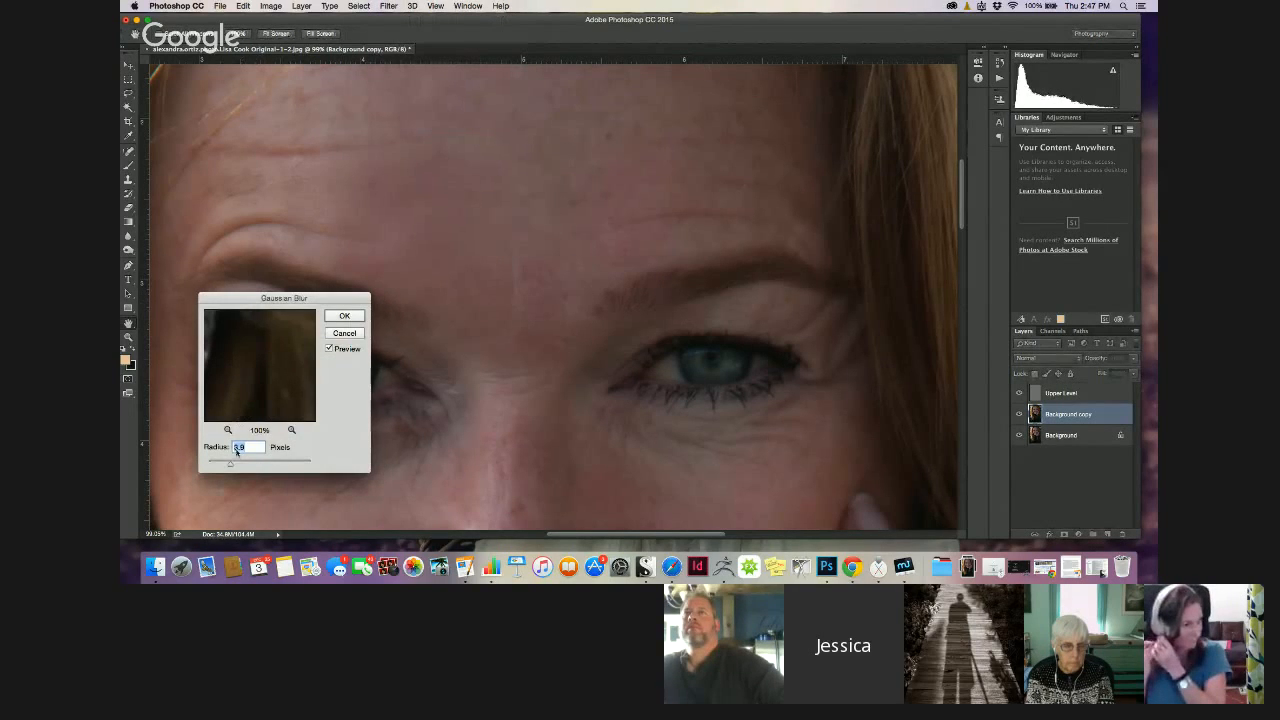
pyautogui.moveTo(231, 466); pyautogui.dragTo(236, 466)
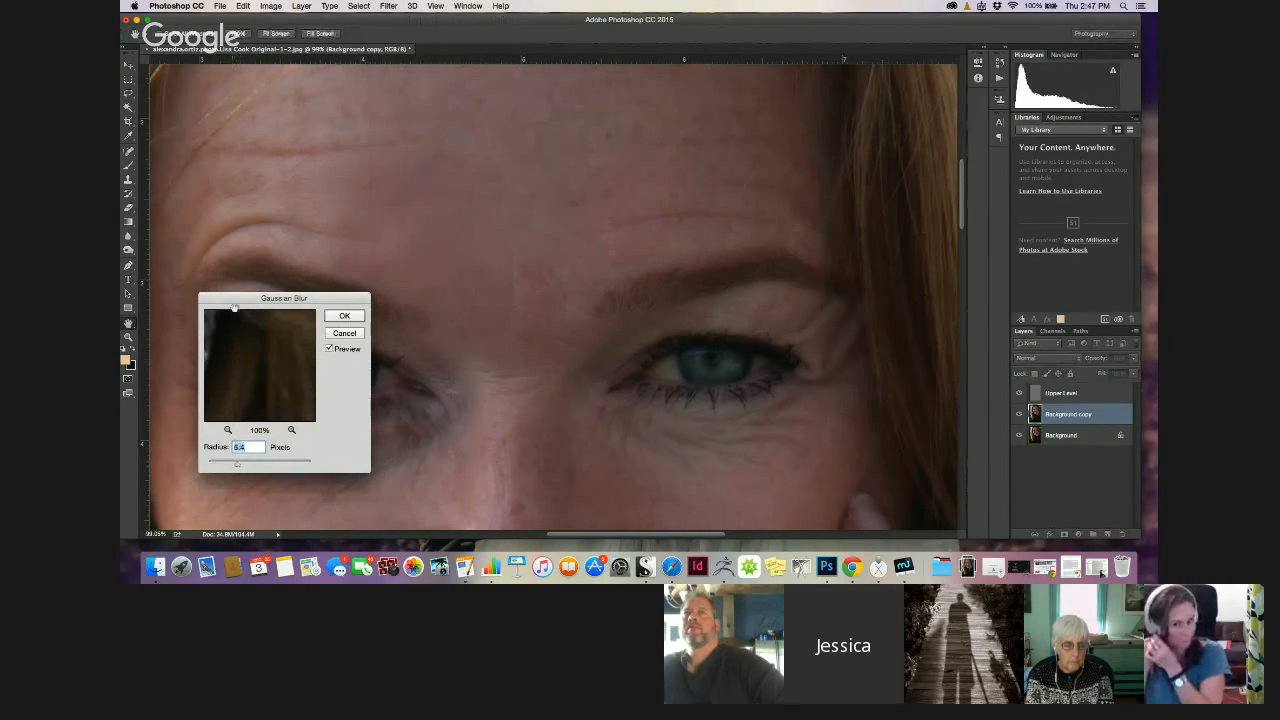
pyautogui.moveTo(232, 299); pyautogui.dragTo(461, 237)
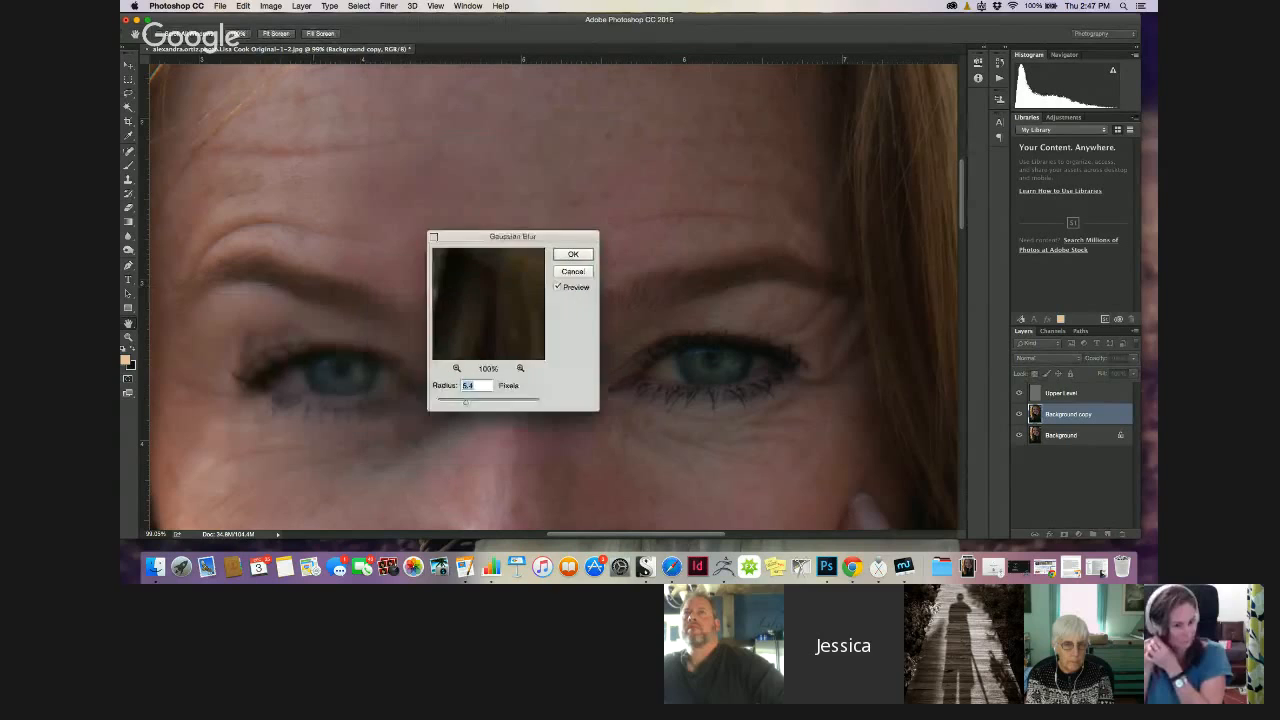
pyautogui.click(305, 295)
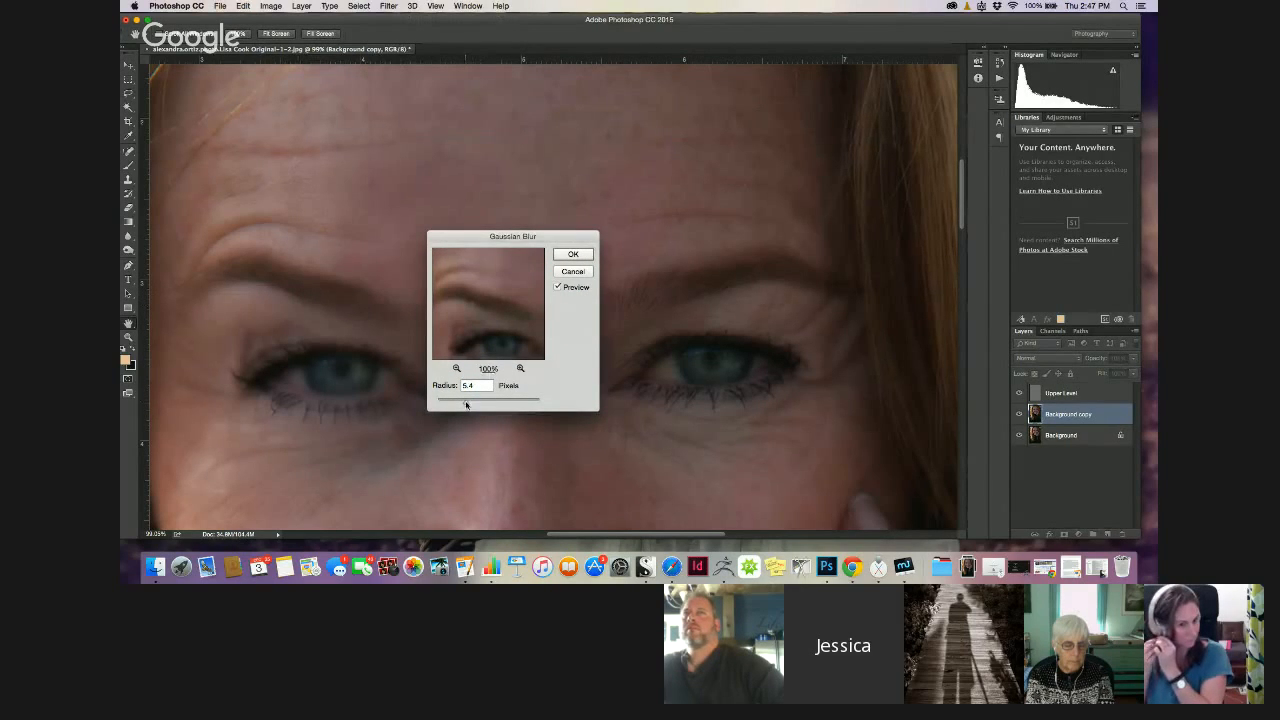
pyautogui.moveTo(465, 404); pyautogui.dragTo(455, 404)
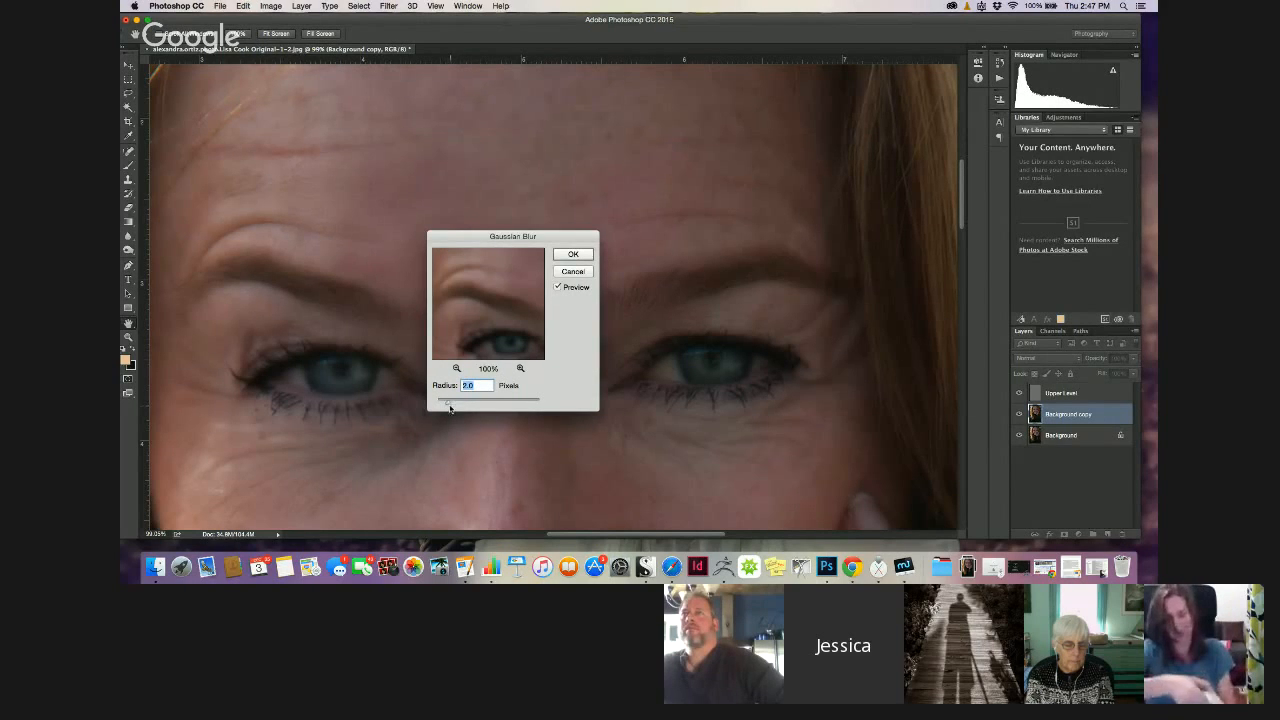
pyautogui.moveTo(450, 405); pyautogui.dragTo(446, 405)
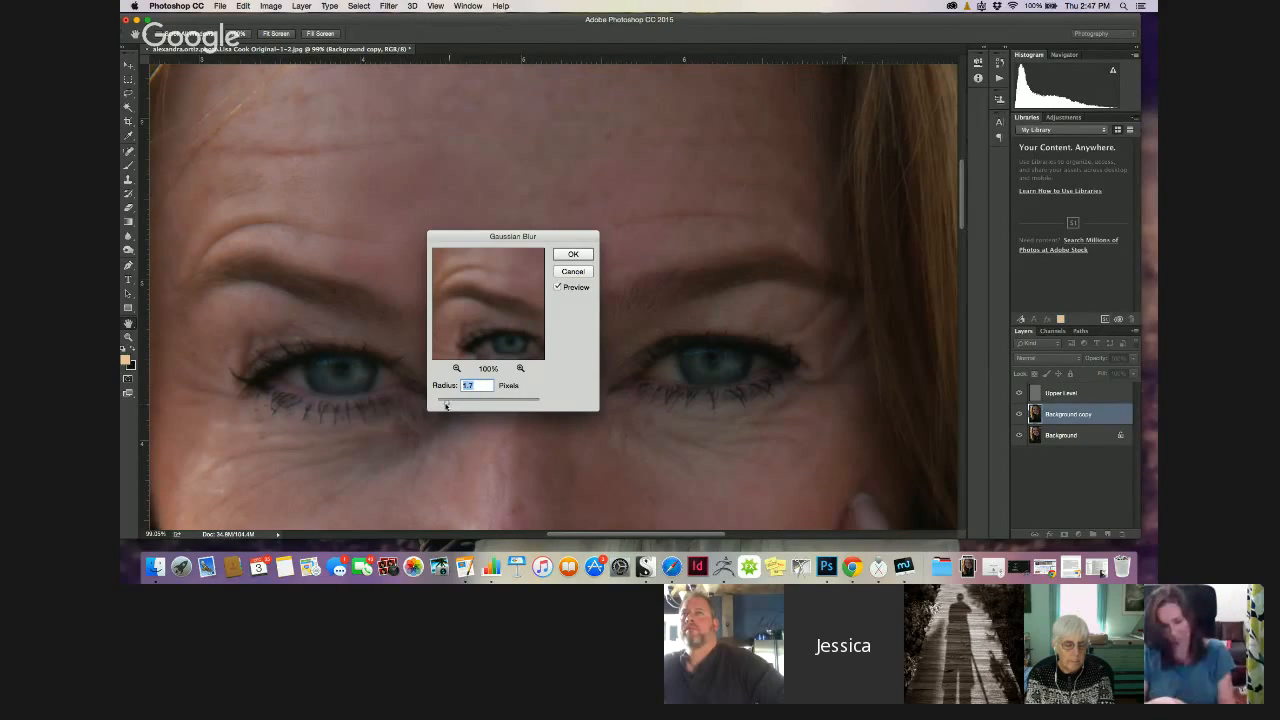
pyautogui.click(572, 272)
# Delete the Upper Level and Background copy layers, keeping only the original Background
pyautogui.click(1049, 396)
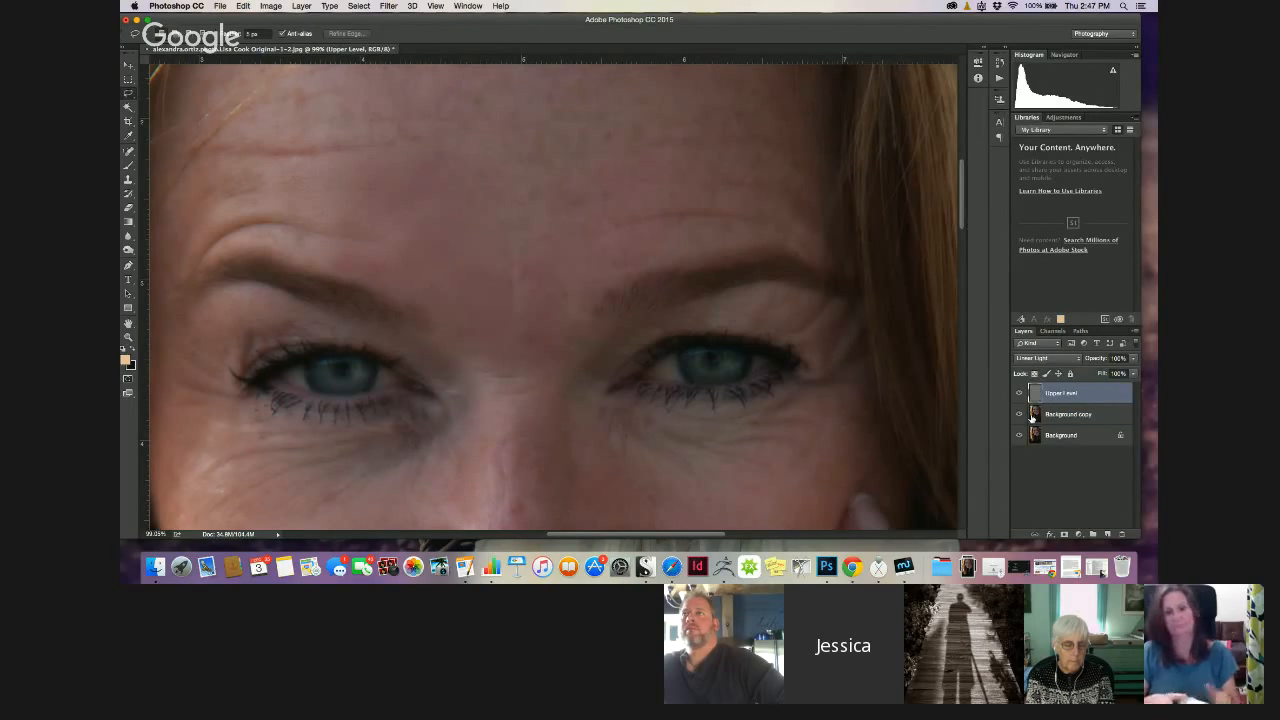
pyautogui.press('BackSpace')
pyautogui.press('BackSpace')
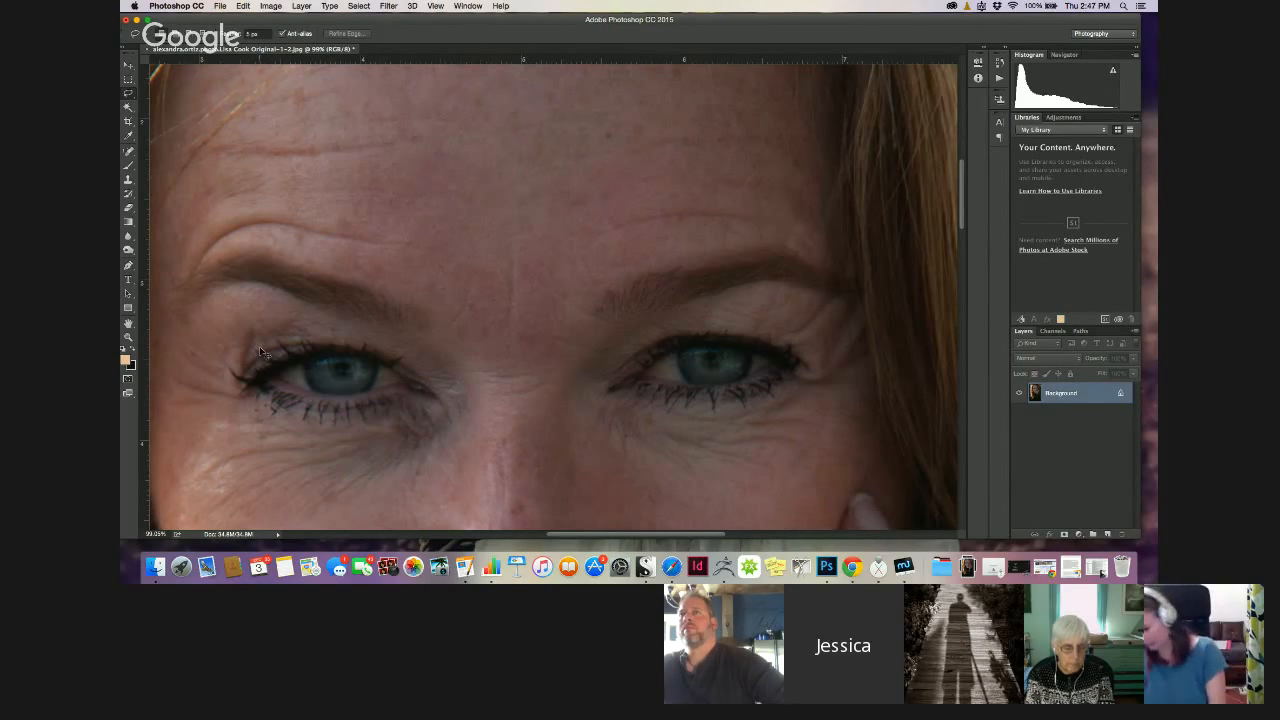
# Duplicate the Background layer and start applying a Gaussian Blur to the duplicate
pyautogui.press('super+j')
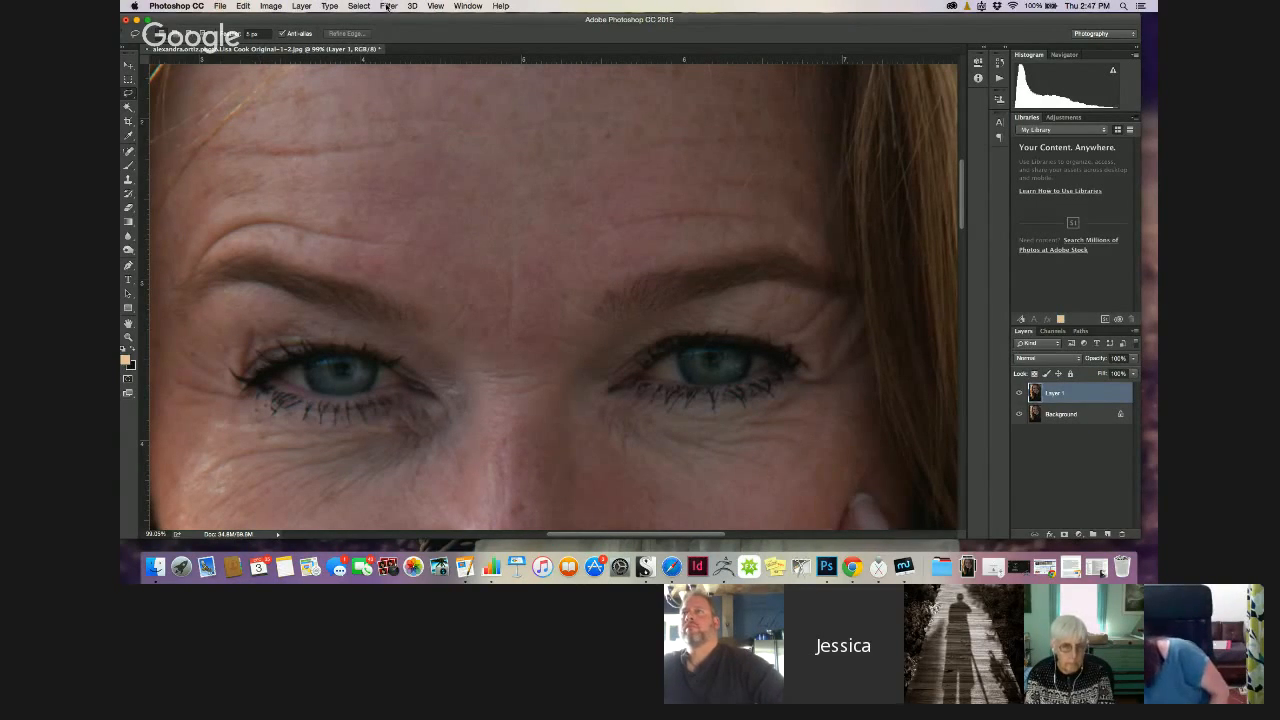
pyautogui.click(388, 7)
pyautogui.click(387, 51)
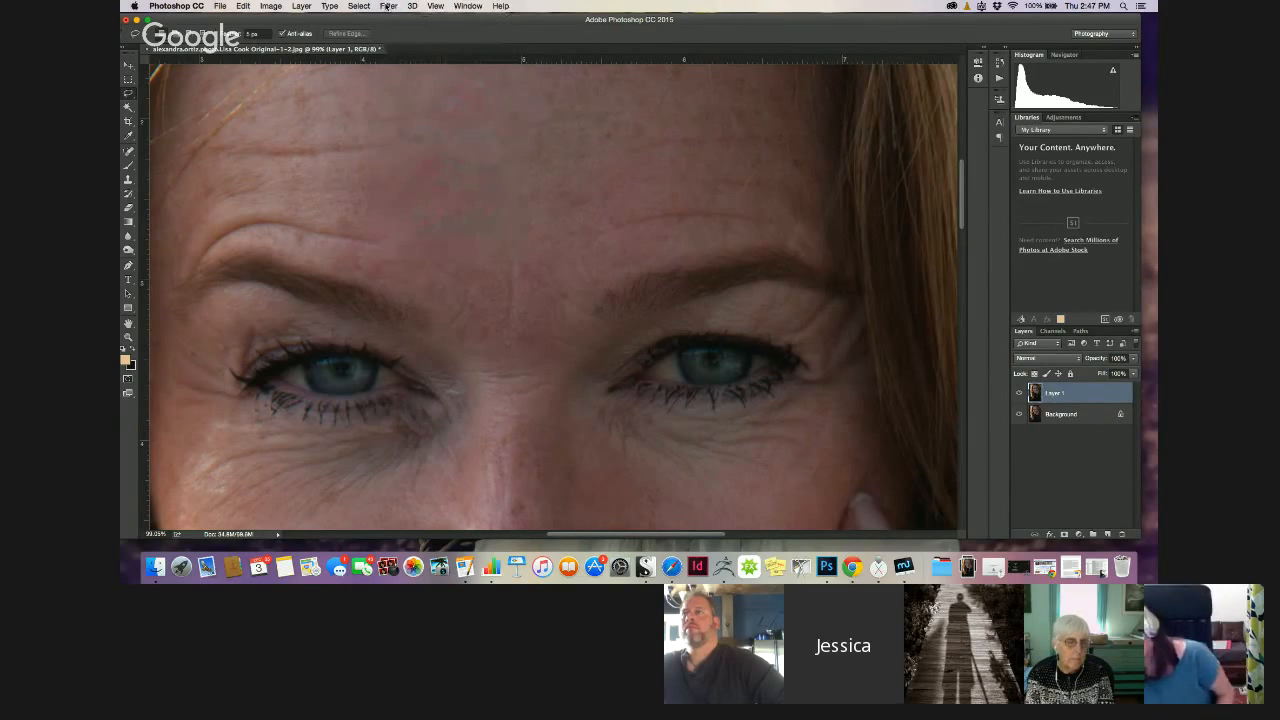
pyautogui.click(388, 7)
pyautogui.moveTo(393, 134)
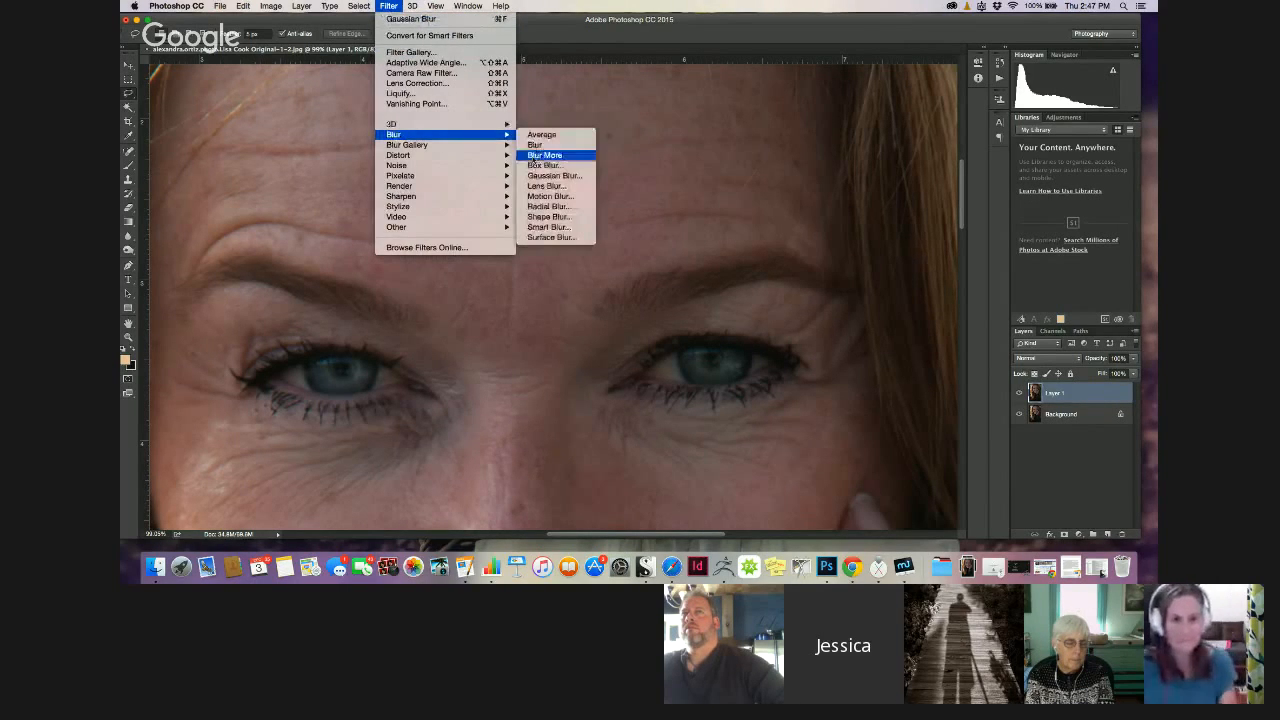
# Apply a Gaussian Blur with a 1.2 pixel radius to Layer 1, checking its effect on the skin around the eyes
pyautogui.click(560, 166)
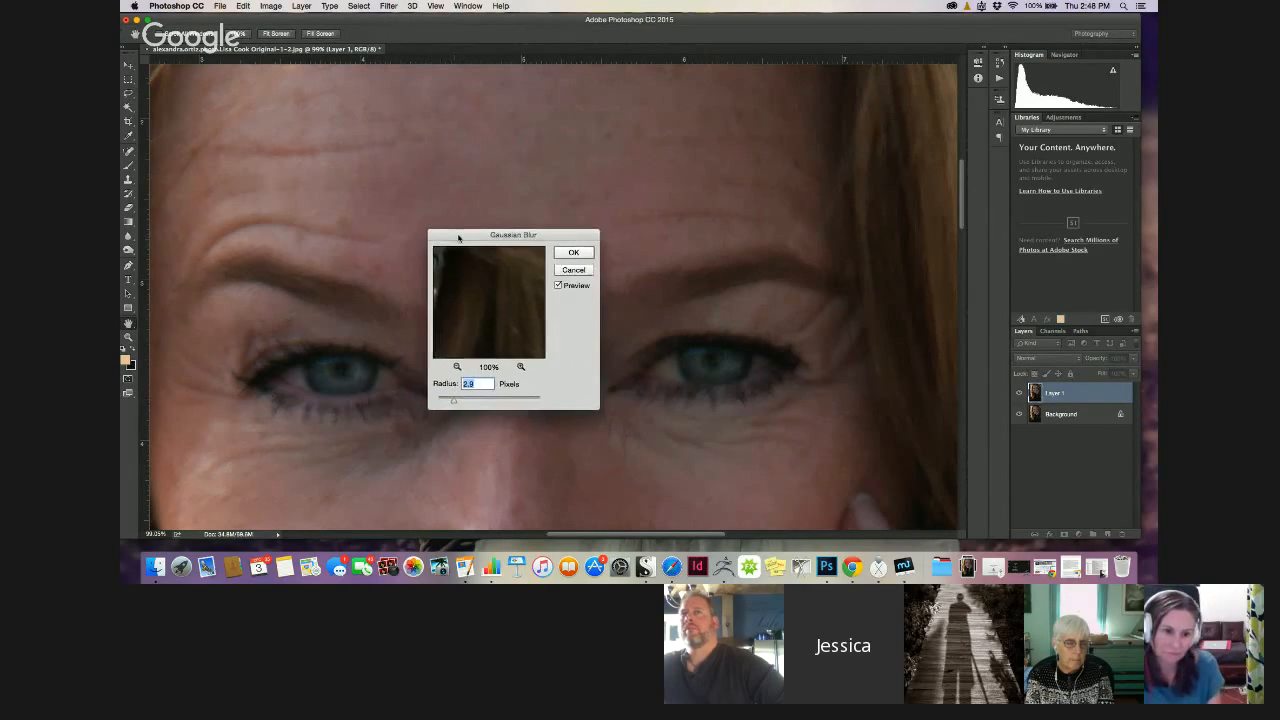
pyautogui.moveTo(460, 236); pyautogui.dragTo(505, 280)
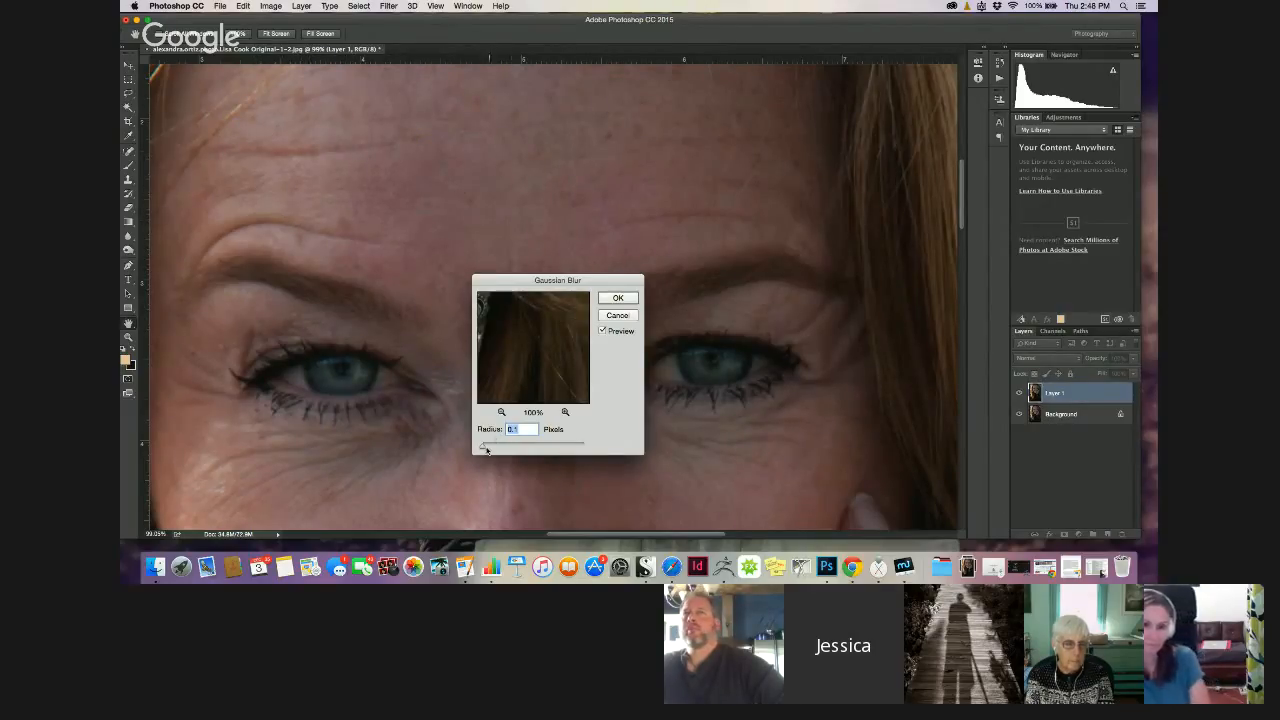
pyautogui.moveTo(483, 447); pyautogui.dragTo(489, 448)
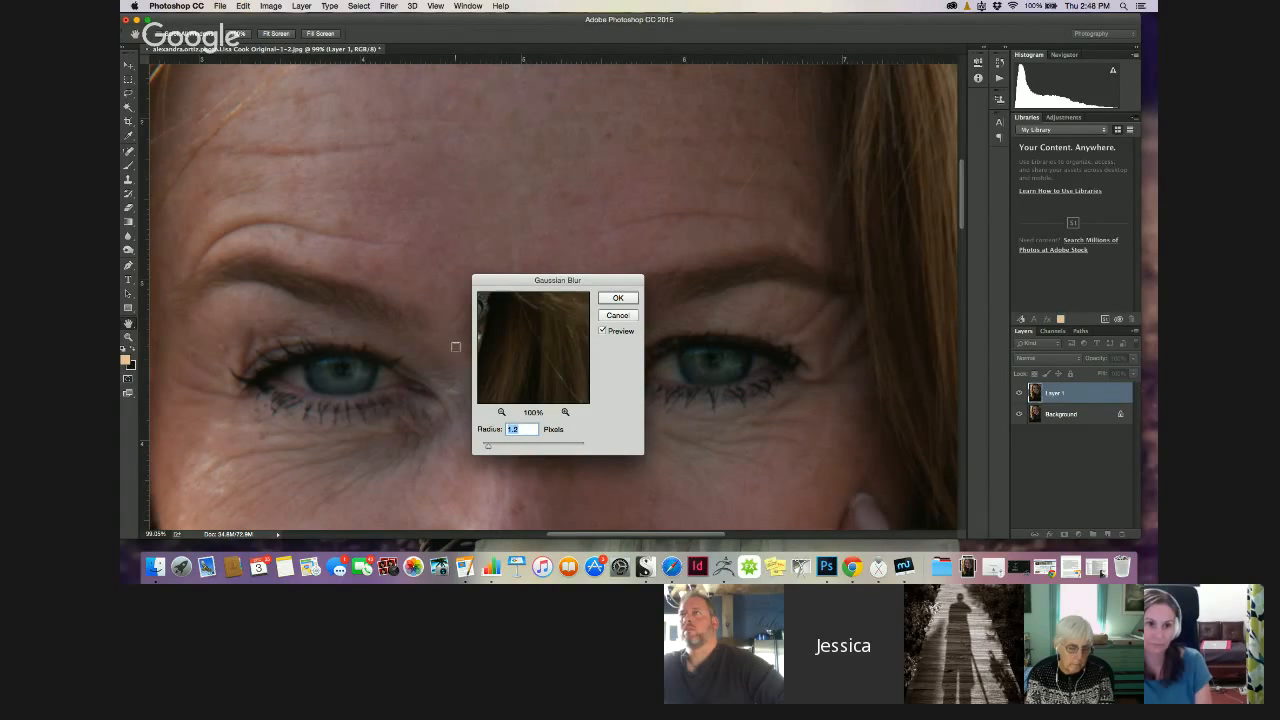
pyautogui.press('Return')
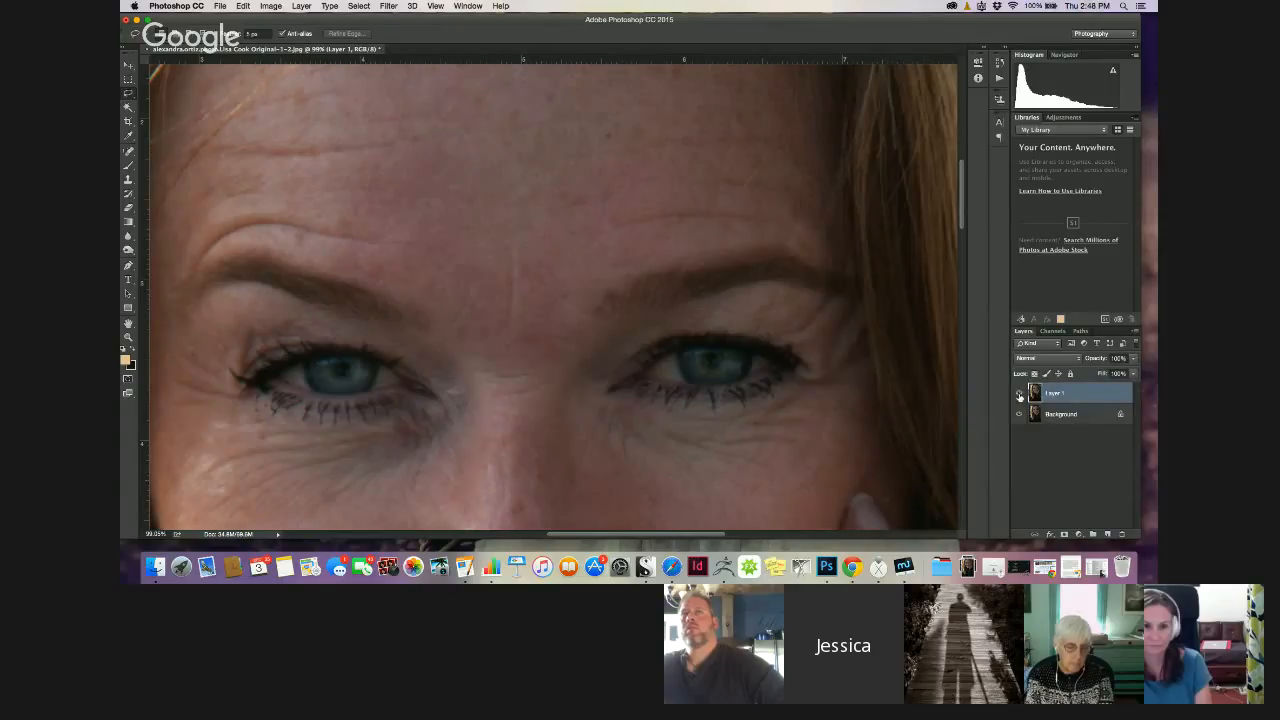
# Duplicate the Background layer and place the copy above Layer 1 at the top of the layer stack
pyautogui.click(1058, 413)
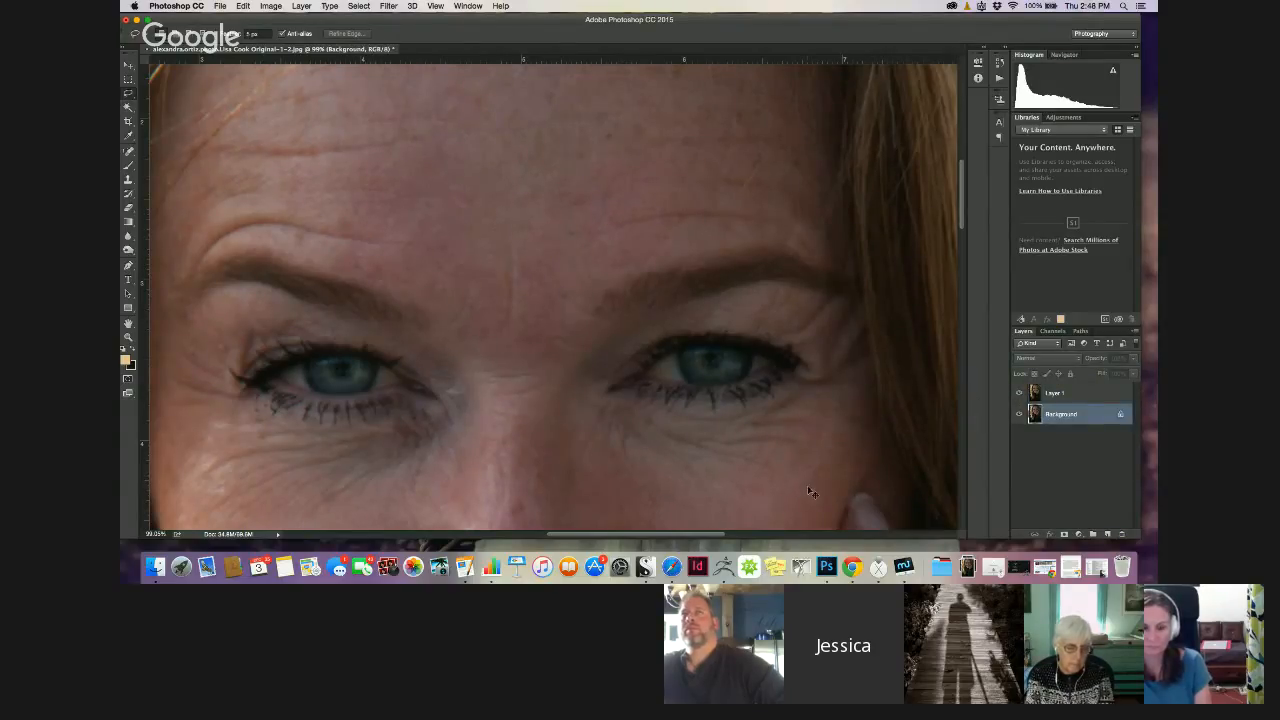
pyautogui.press('super+j')
pyautogui.moveTo(1048, 419); pyautogui.dragTo(1048, 392)
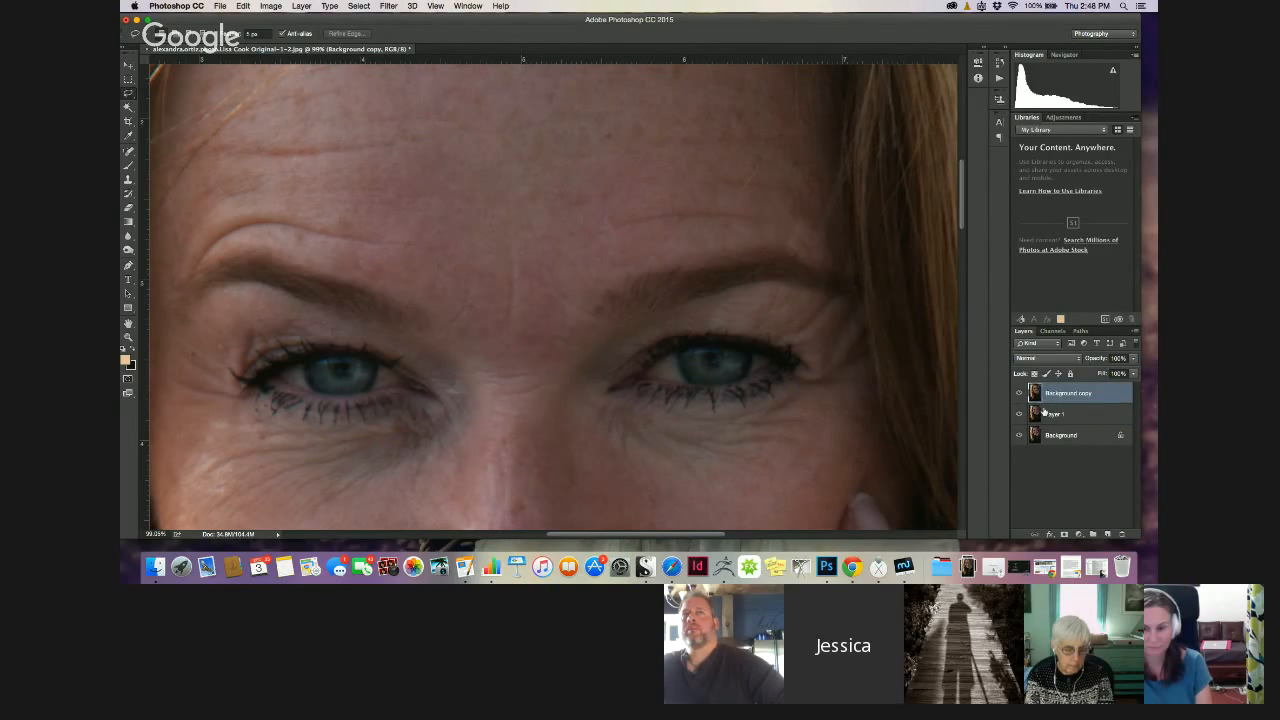
# Run Apply Image on the Background copy to turn it into a gray texture layer
pyautogui.click(262, 7)
pyautogui.click(262, 293)
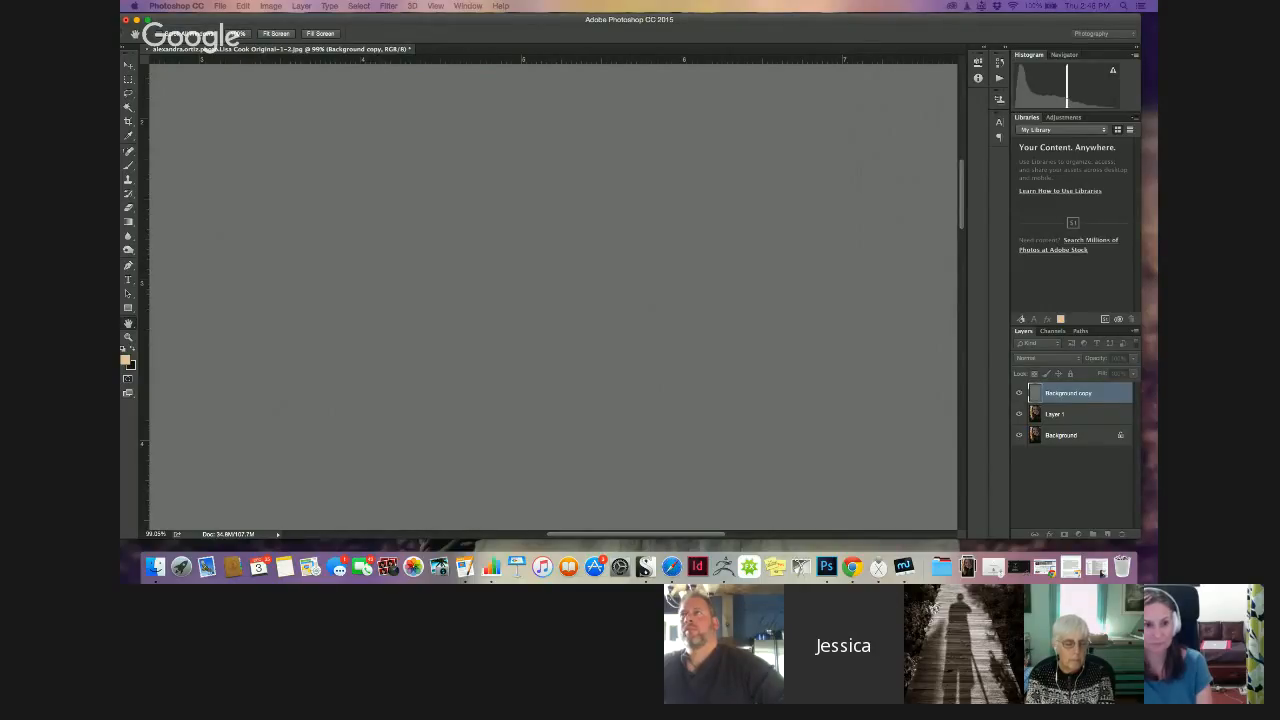
pyautogui.press('Return')
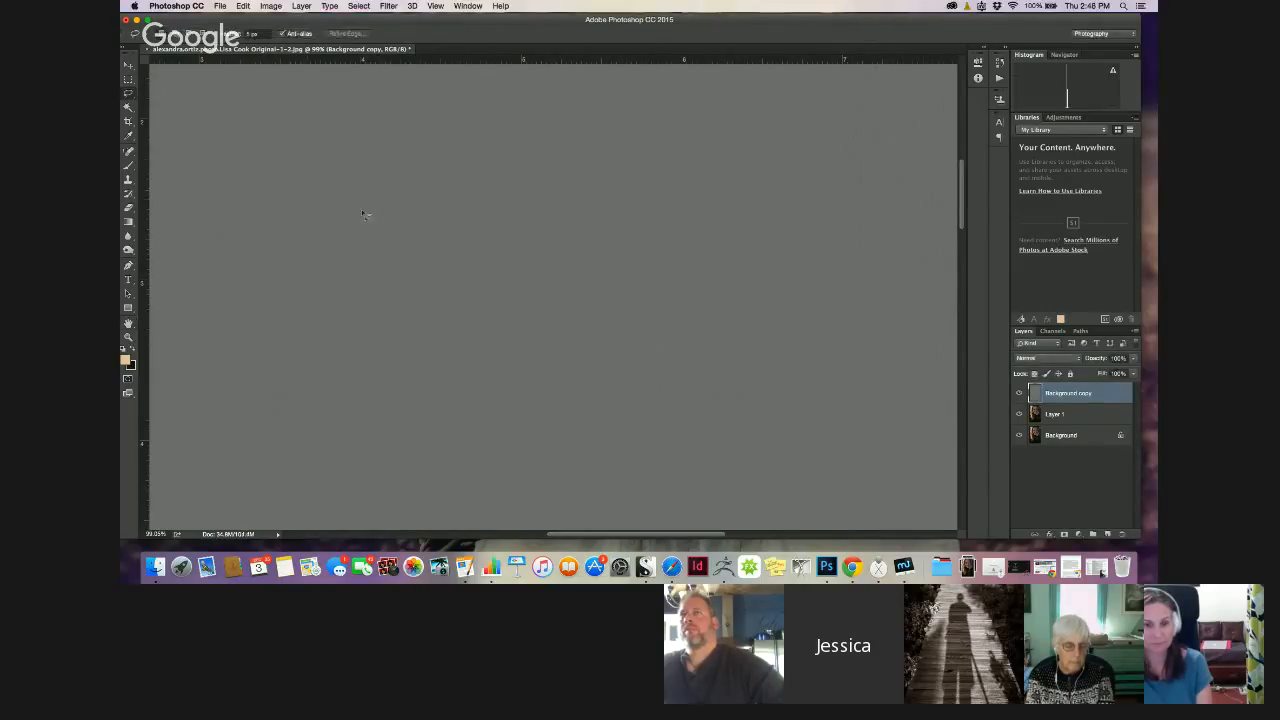
# Set the Background copy's blend mode to Linear Light and compare the portrait with the two upper layers hidden and shown
pyautogui.scroll(-7, 482, 291)
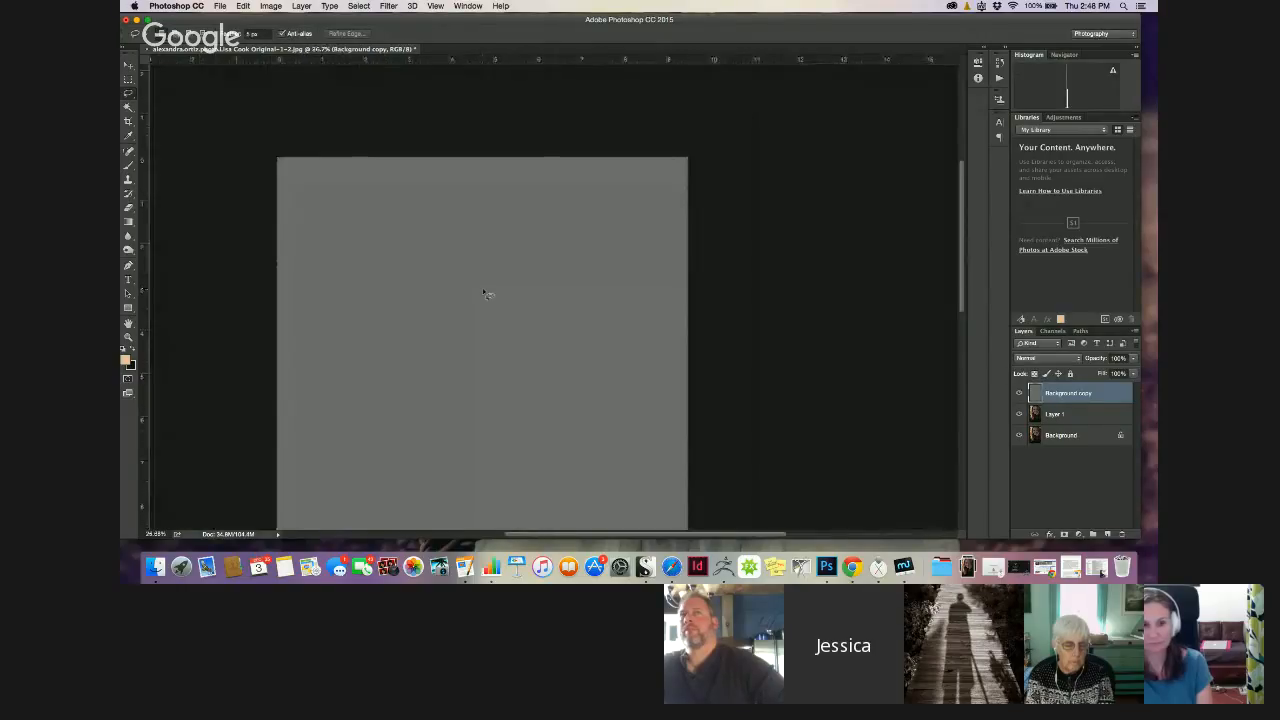
pyautogui.scroll(3, 482, 291)
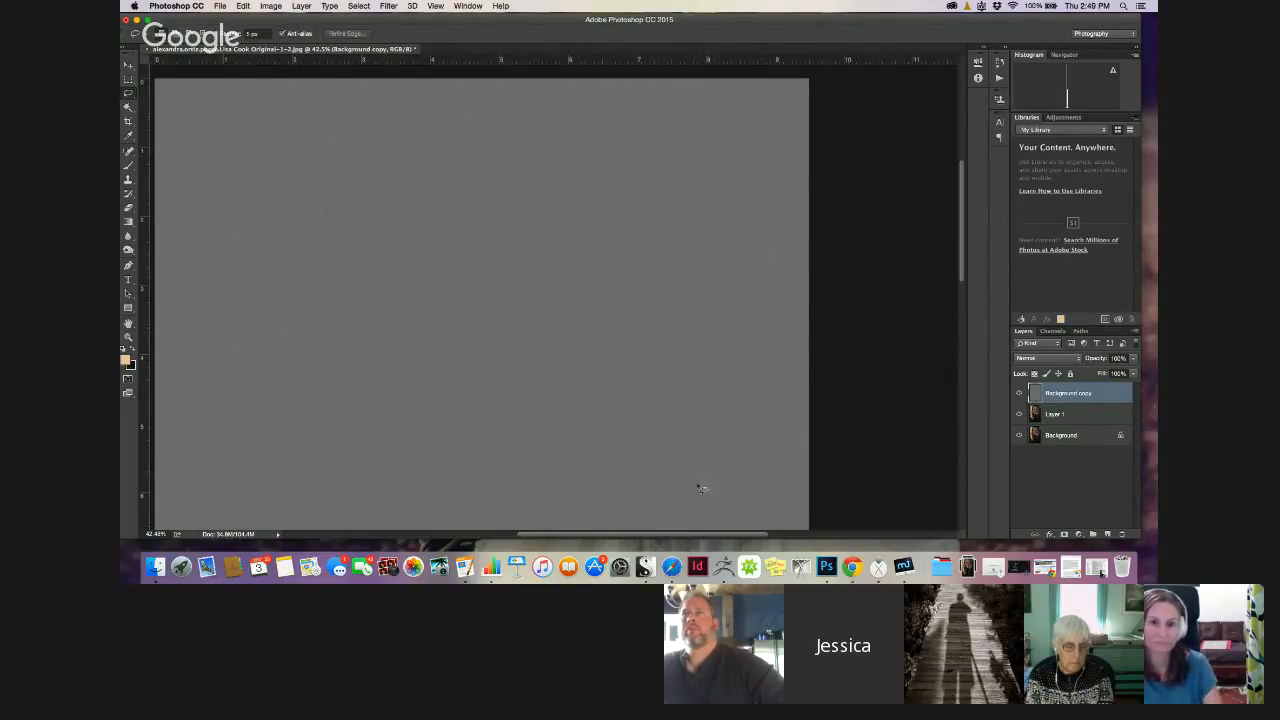
pyautogui.scroll(3, 561, 366)
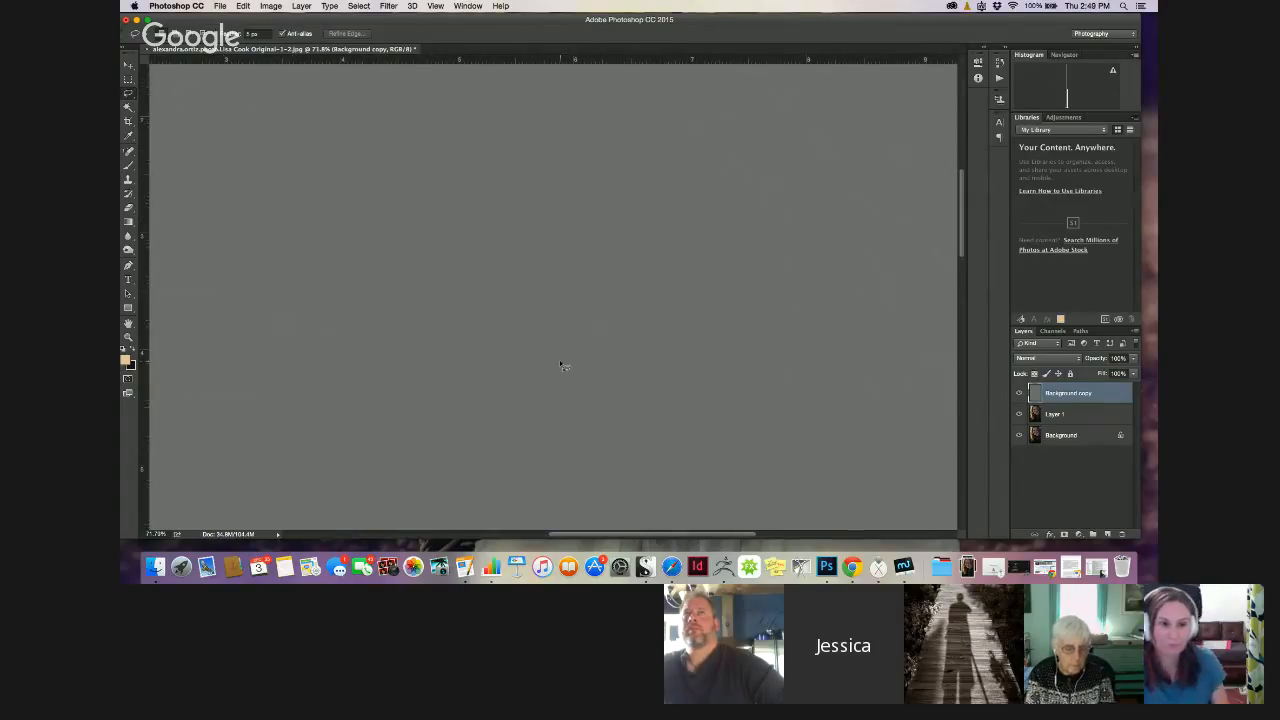
pyautogui.moveTo(171, 115); pyautogui.dragTo(187, 100)
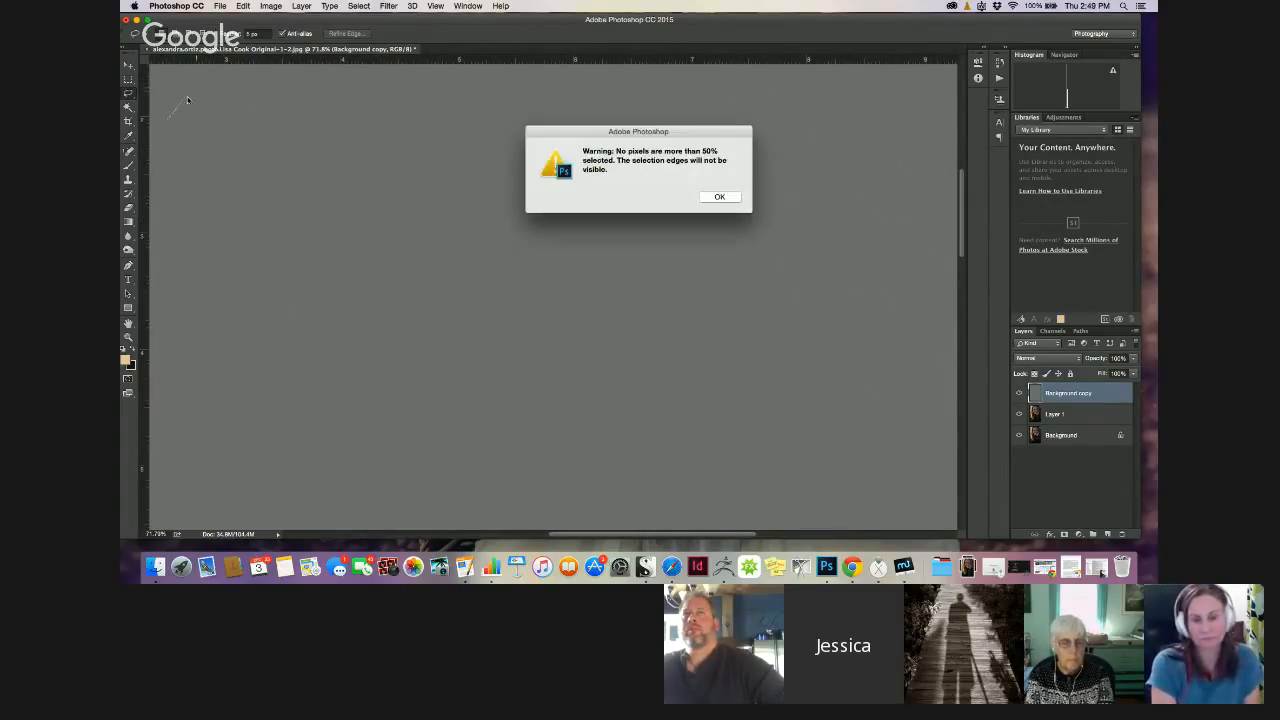
pyautogui.click(712, 196)
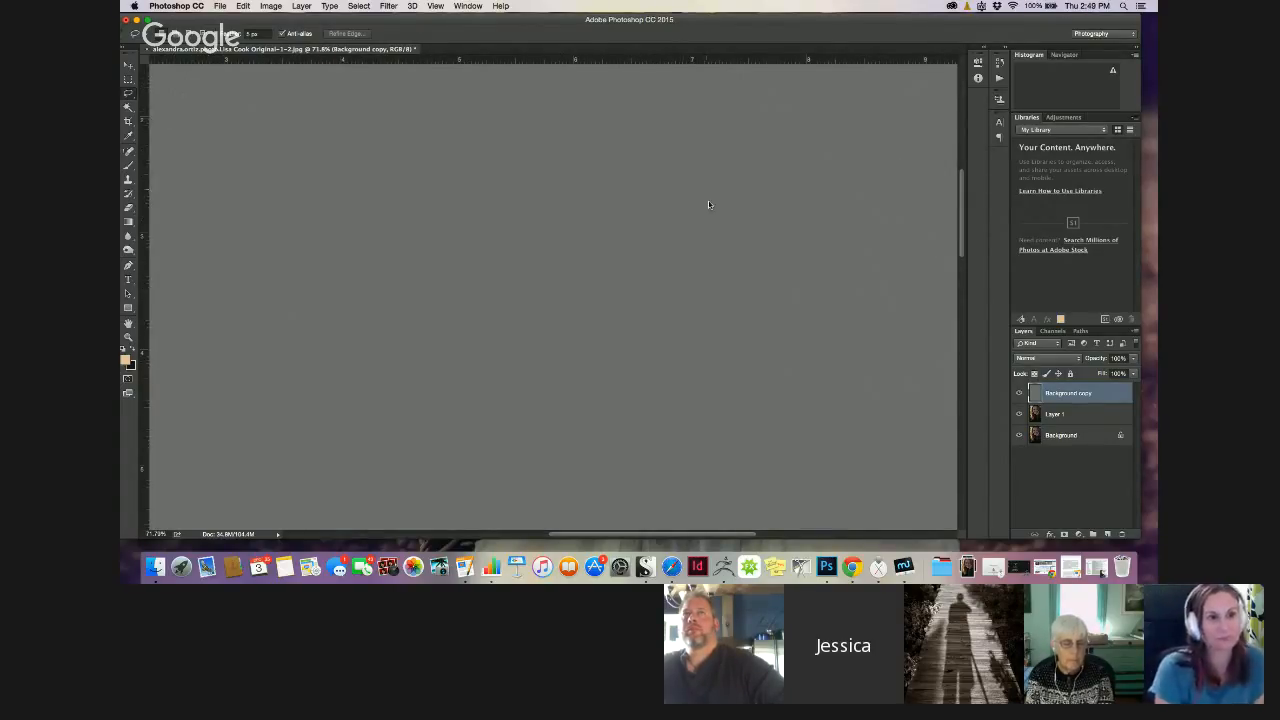
pyautogui.click(1035, 359)
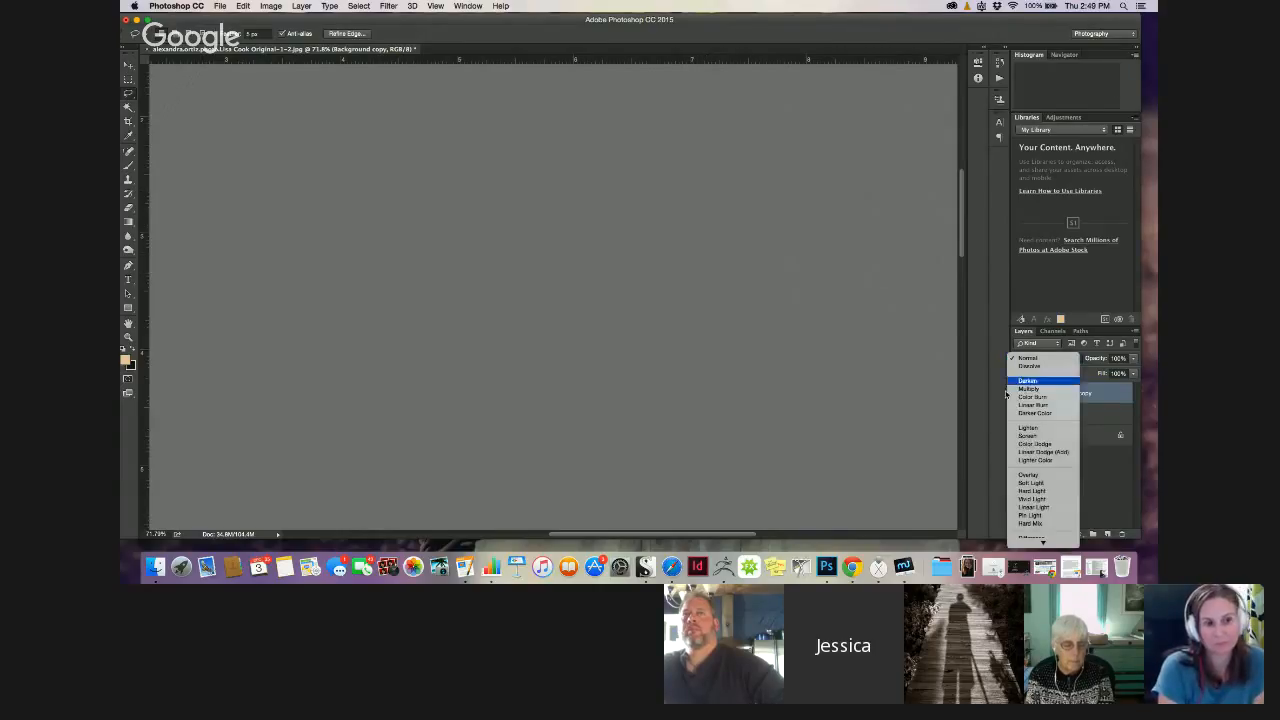
pyautogui.click(1031, 507)
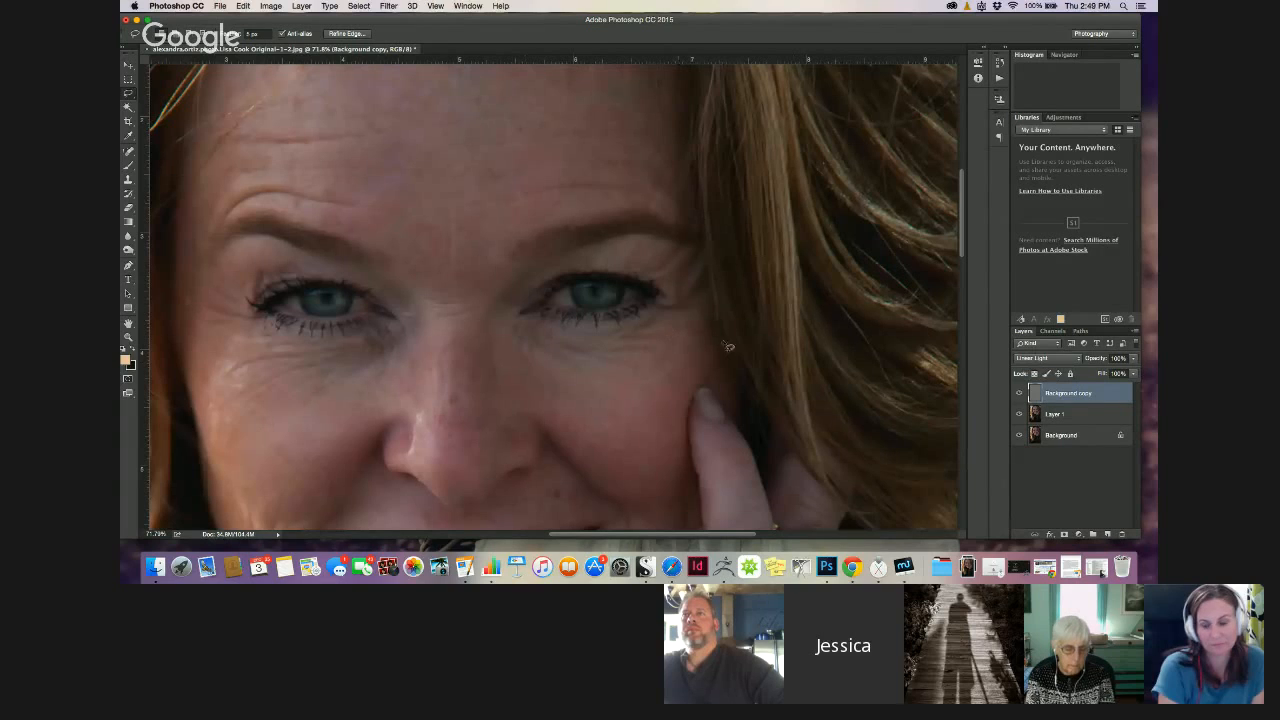
pyautogui.click(1019, 393)
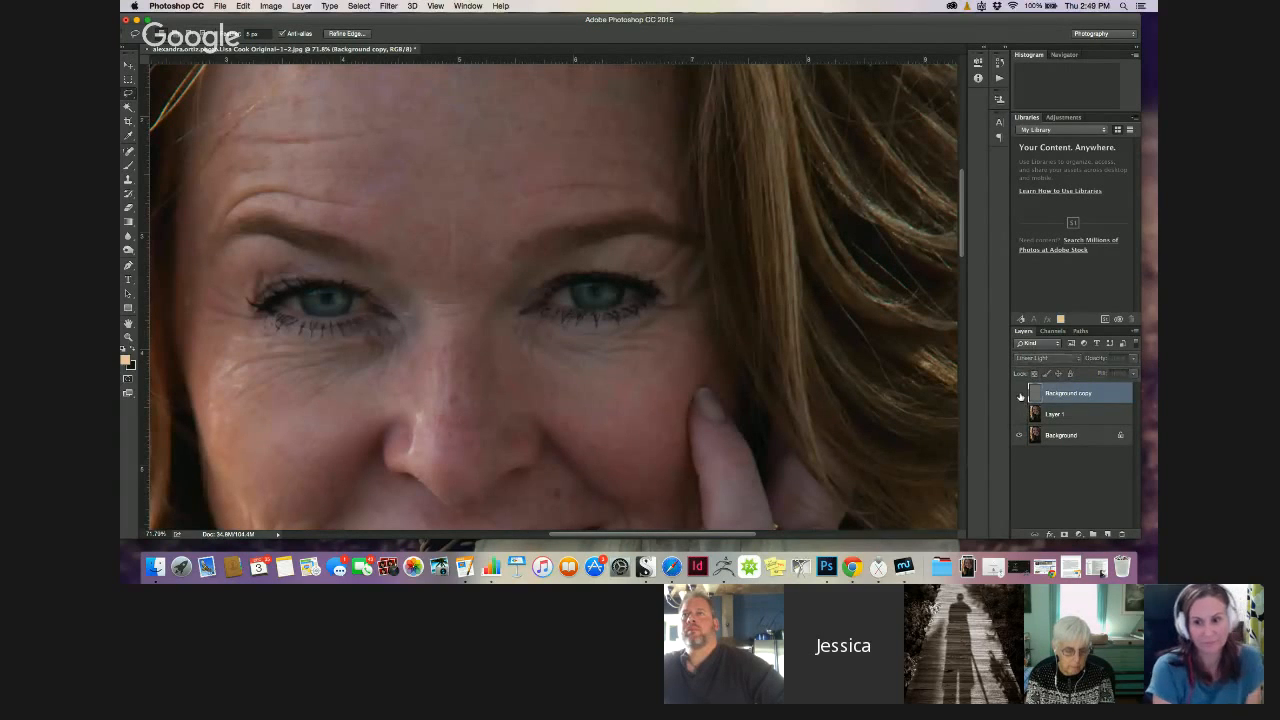
pyautogui.click(1020, 395)
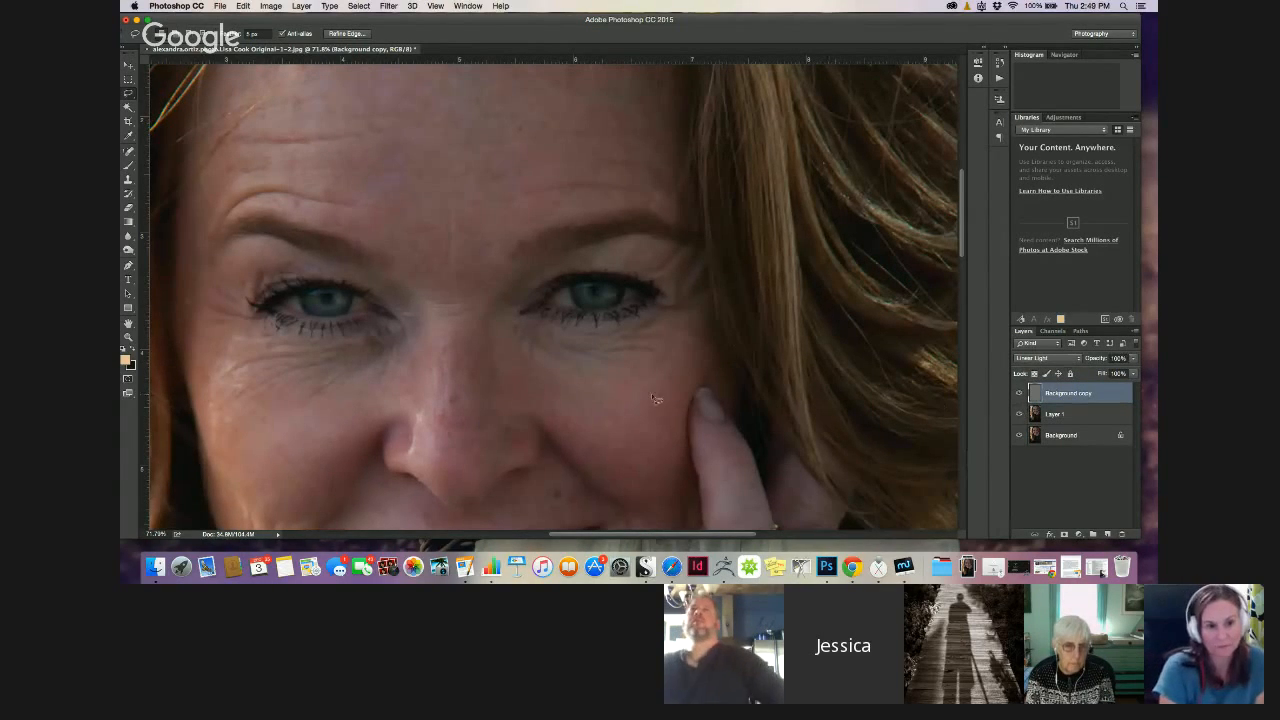
pyautogui.scroll(-5, 367, 263)
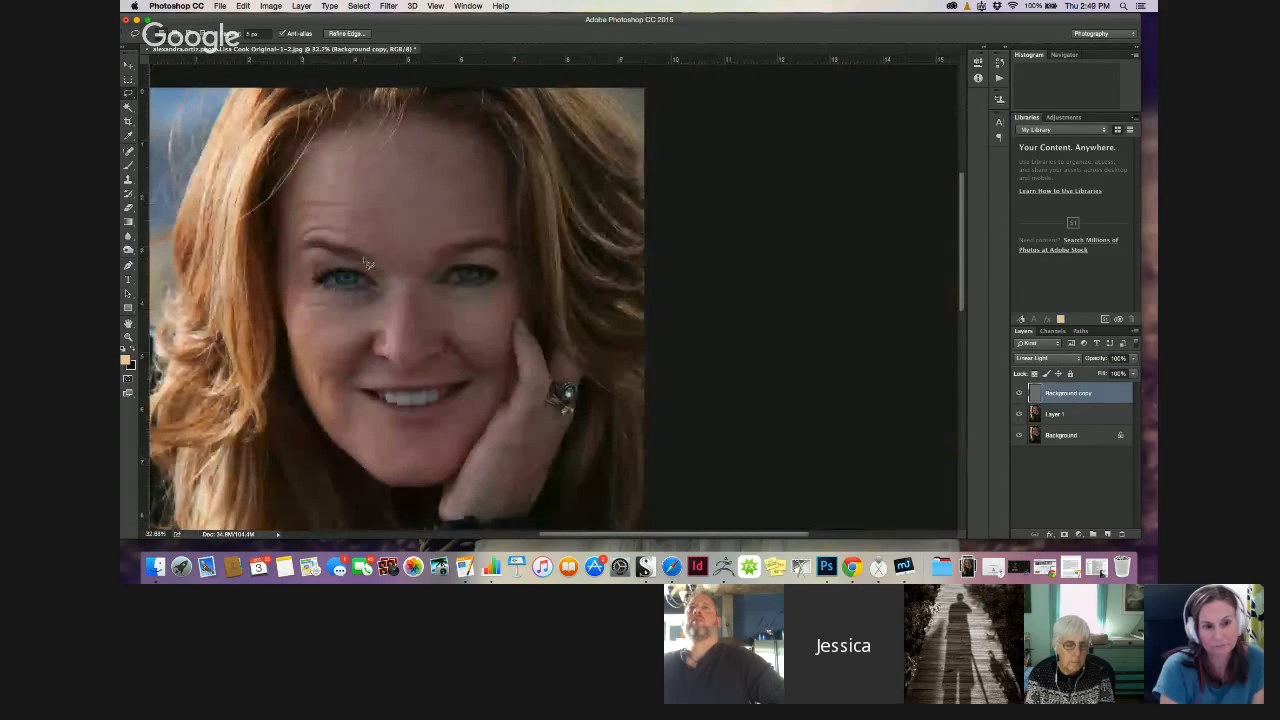
pyautogui.scroll(3, 367, 263)
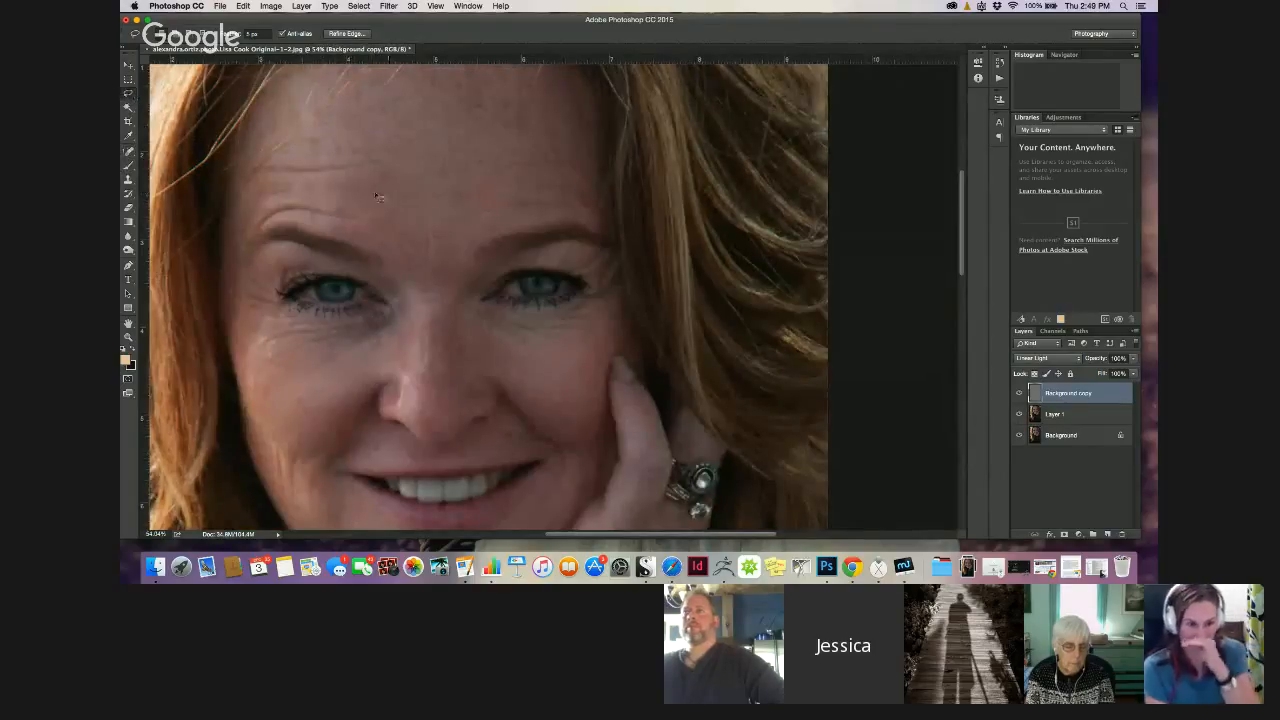
pyautogui.moveTo(378, 197)
pyautogui.mouseDown()
pyautogui.moveTo(327, 236)
pyautogui.moveTo(445, 290)
pyautogui.moveTo(508, 210)
pyautogui.moveTo(472, 191)
pyautogui.mouseUp()
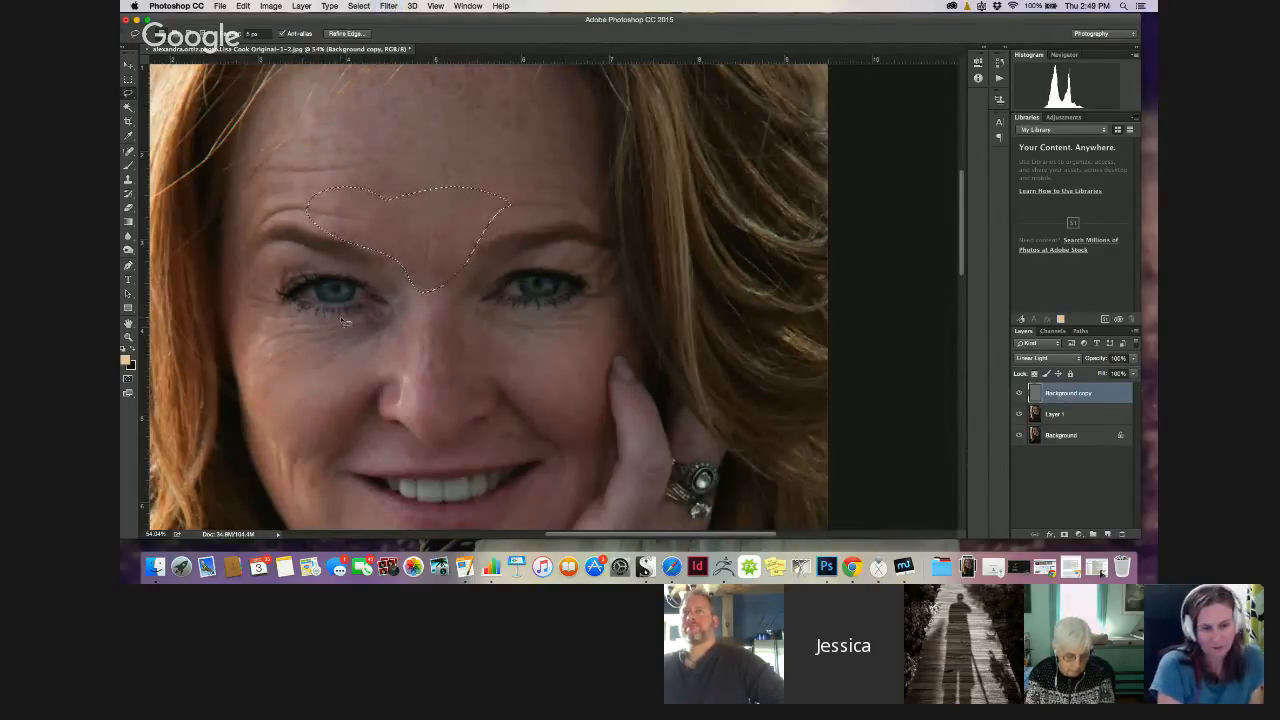
pyautogui.press('super+d')
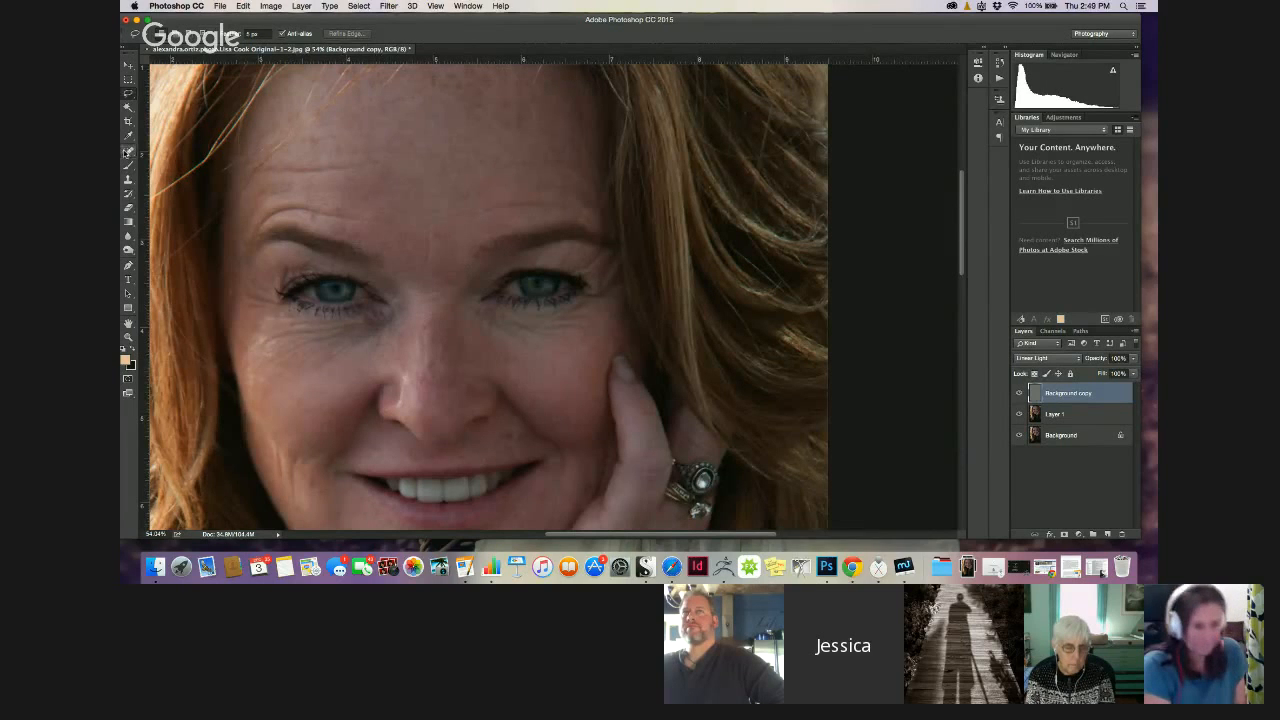
pyautogui.click(127, 152)
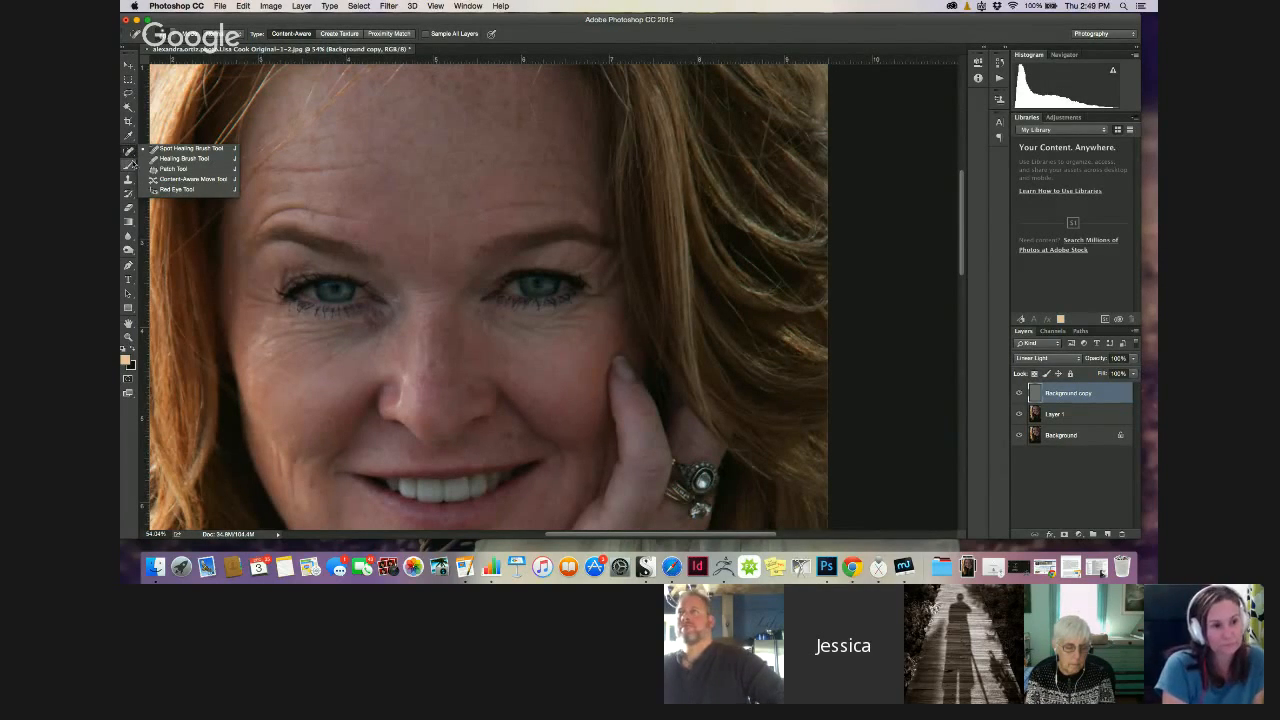
pyautogui.click(128, 92)
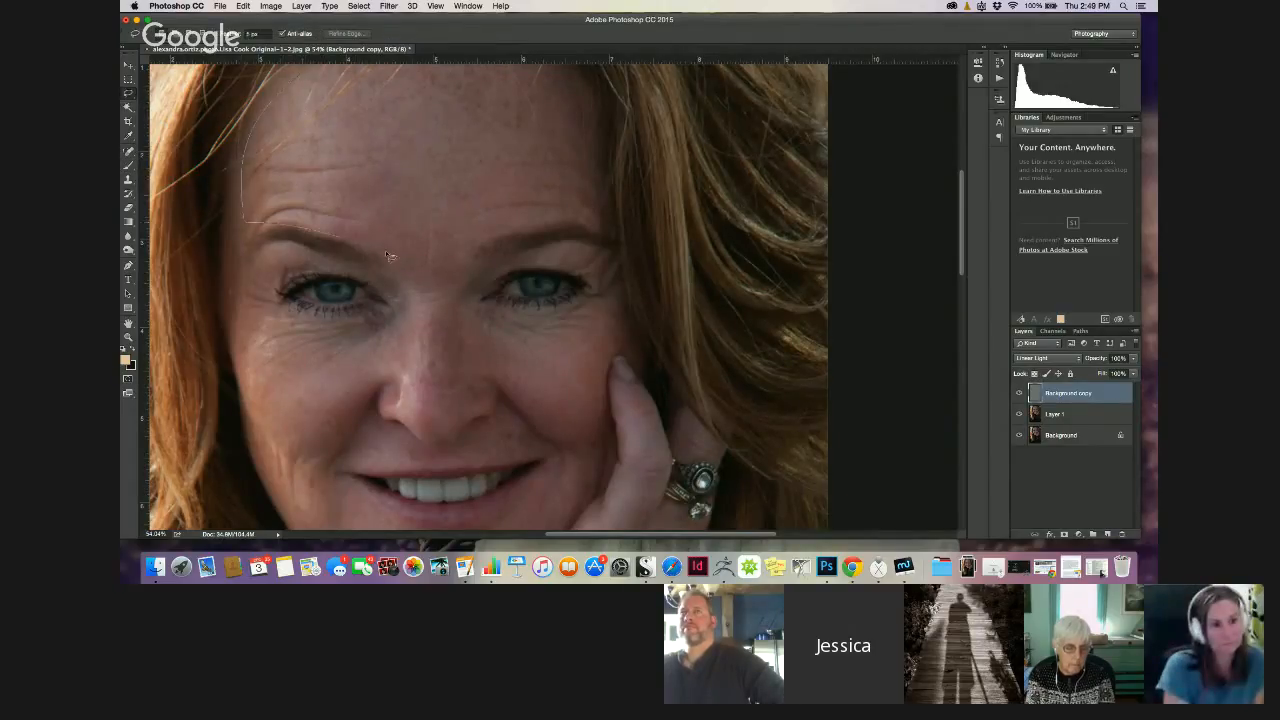
# Lasso the left half of the forehead above the eyebrow on the Background copy and apply a Gaussian Blur of about 4.6 pixels
pyautogui.moveTo(303, 98); pyautogui.dragTo(295, 82)
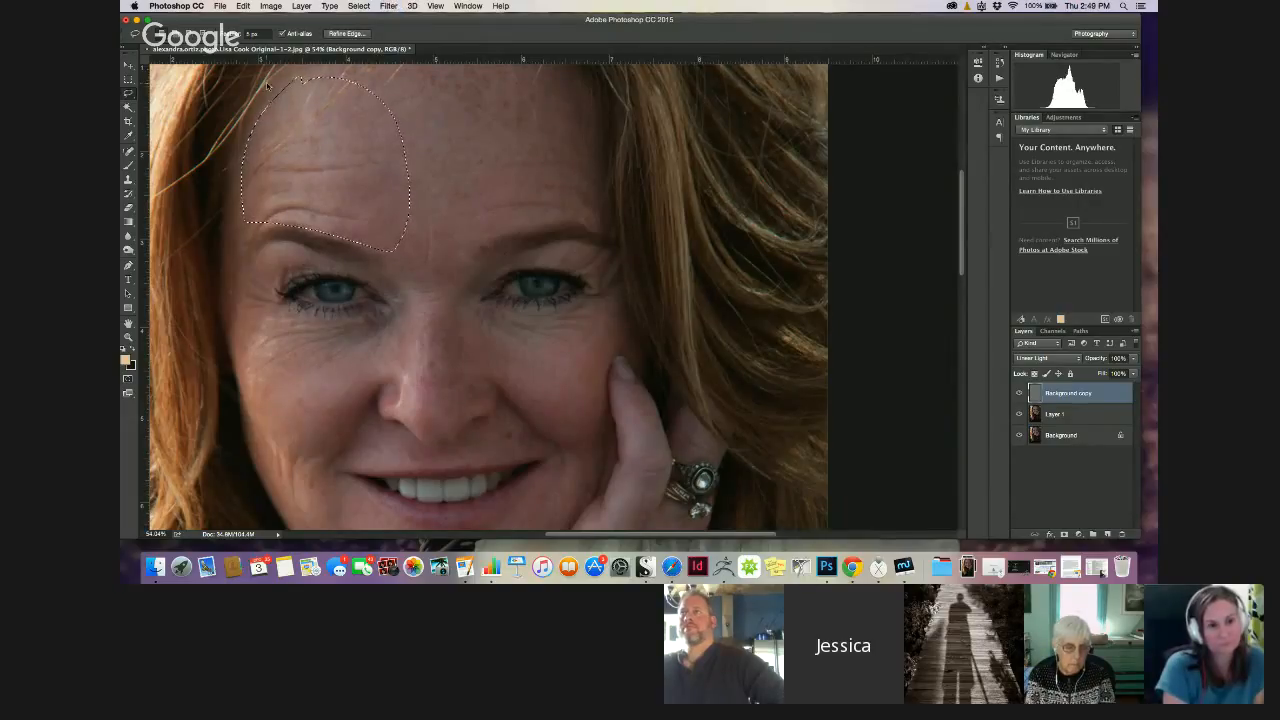
pyautogui.click(388, 7)
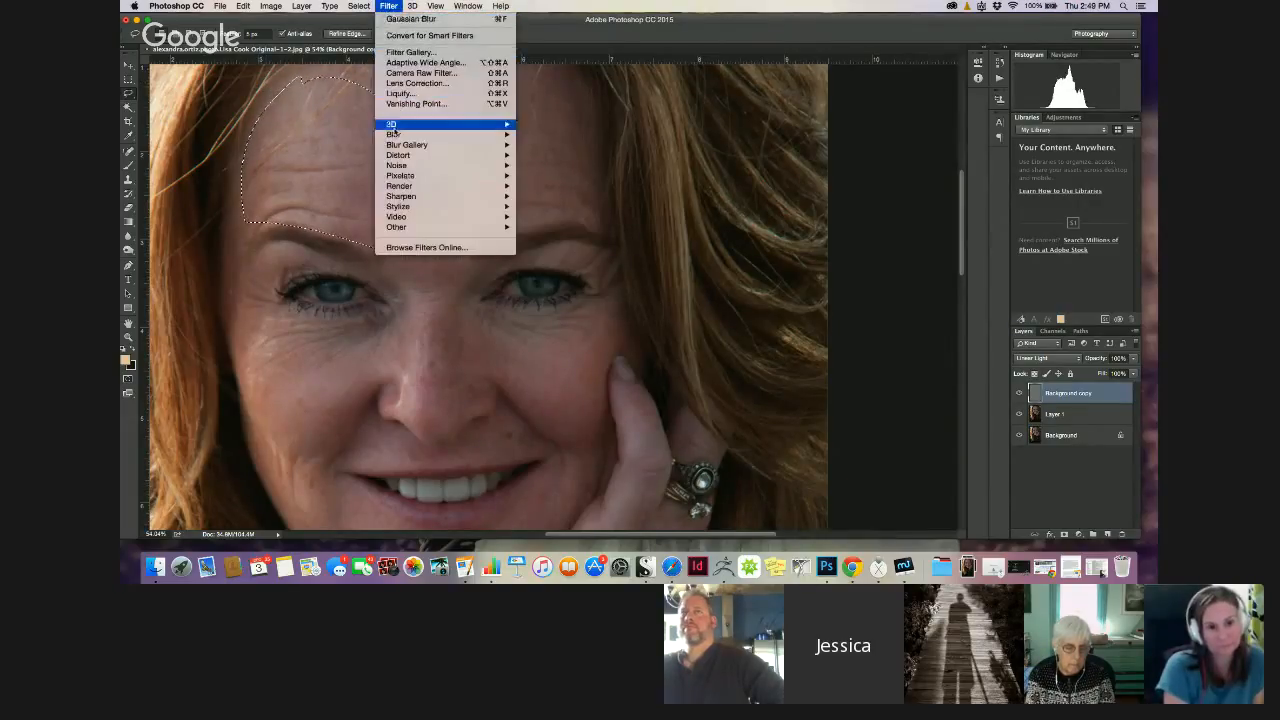
pyautogui.moveTo(430, 134)
pyautogui.click(528, 180)
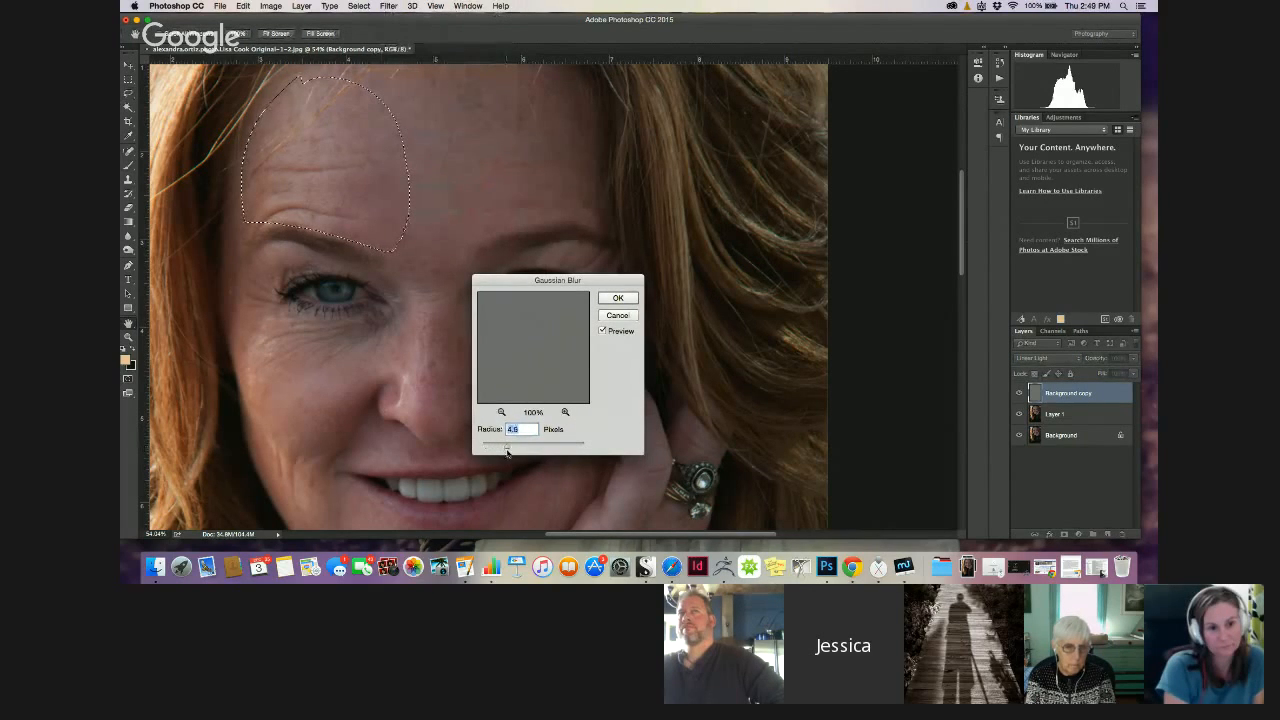
pyautogui.click(617, 298)
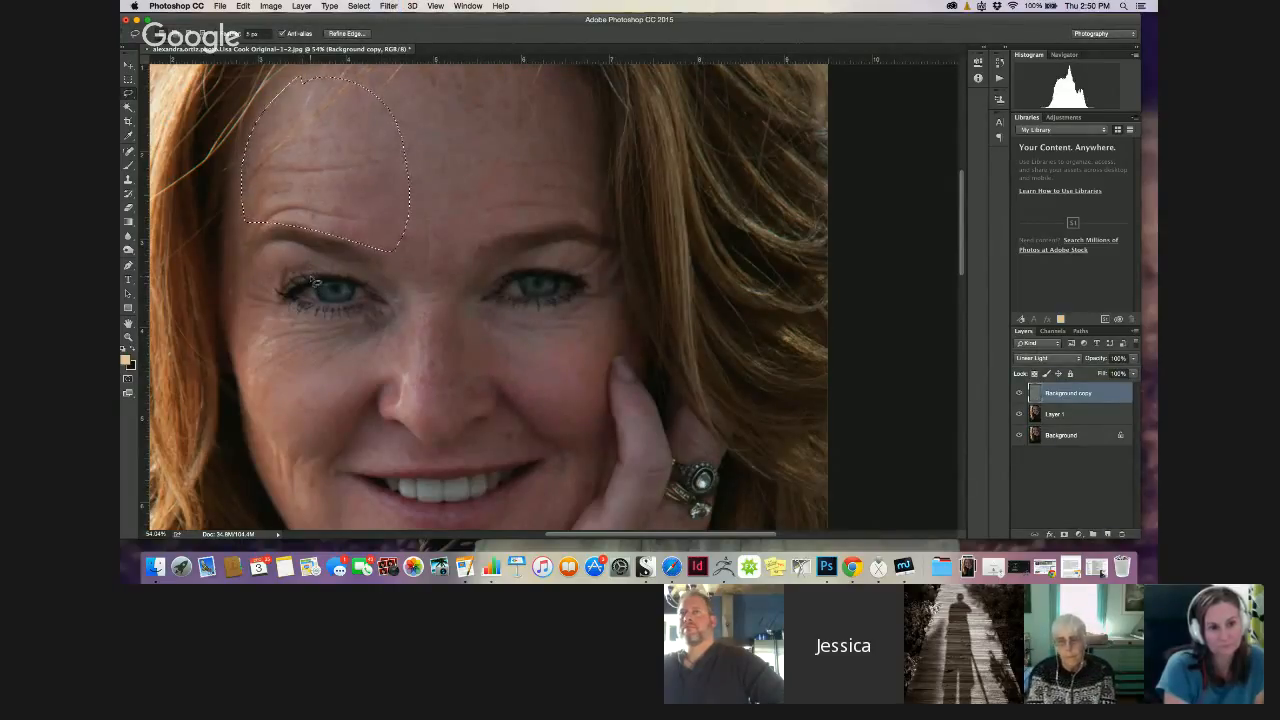
# On Layer 1, lasso the center of the forehead down to between the eyebrows and smooth it with the same Gaussian Blur
pyautogui.click(1052, 411)
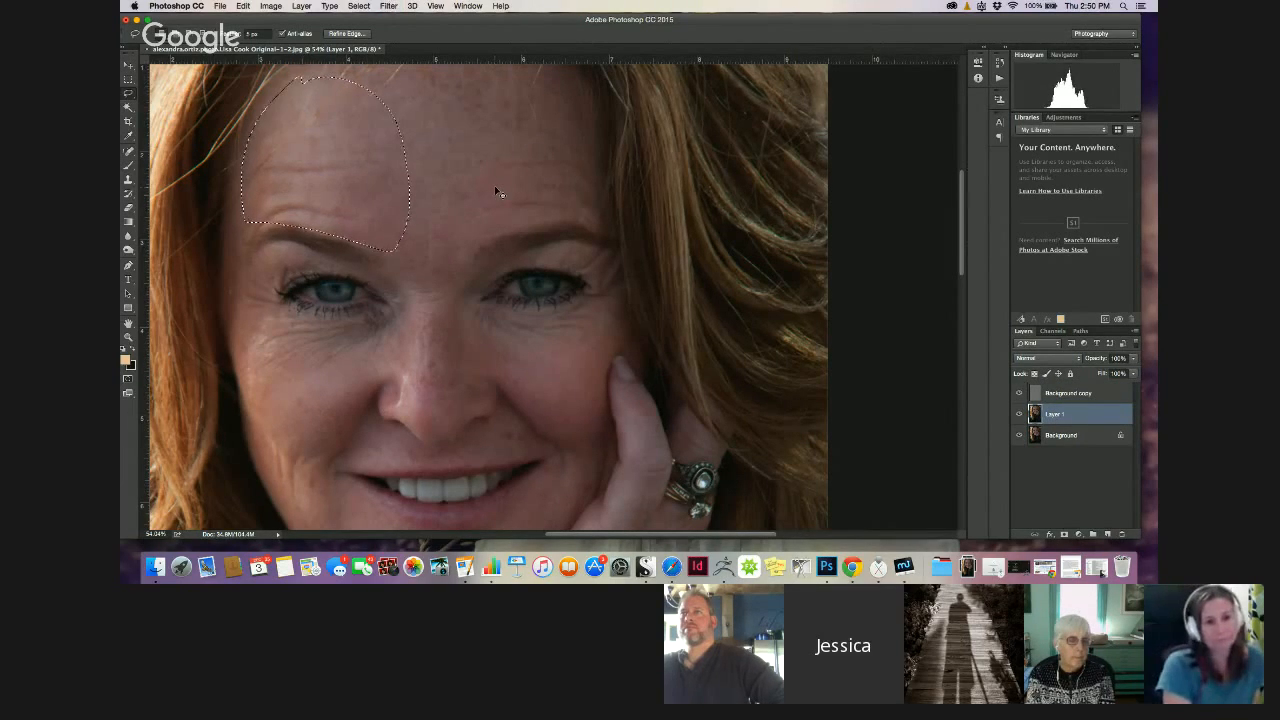
pyautogui.click(450, 220)
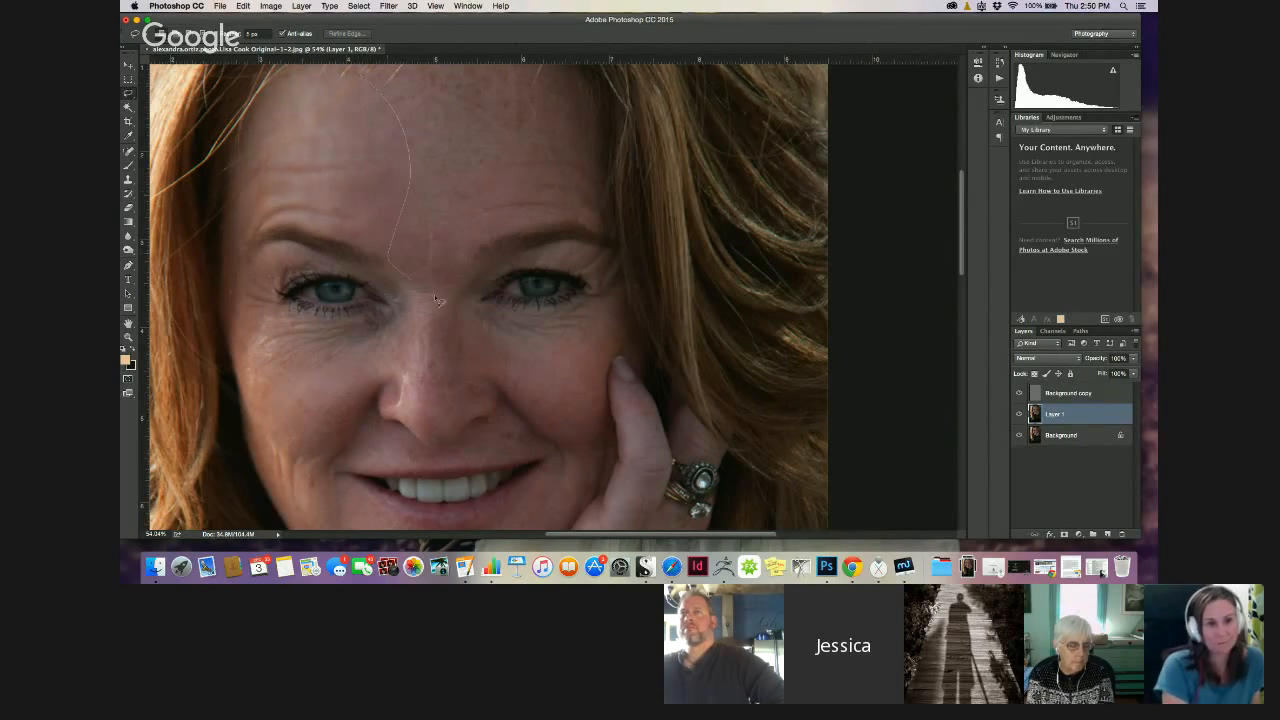
pyautogui.moveTo(453, 97); pyautogui.dragTo(445, 95)
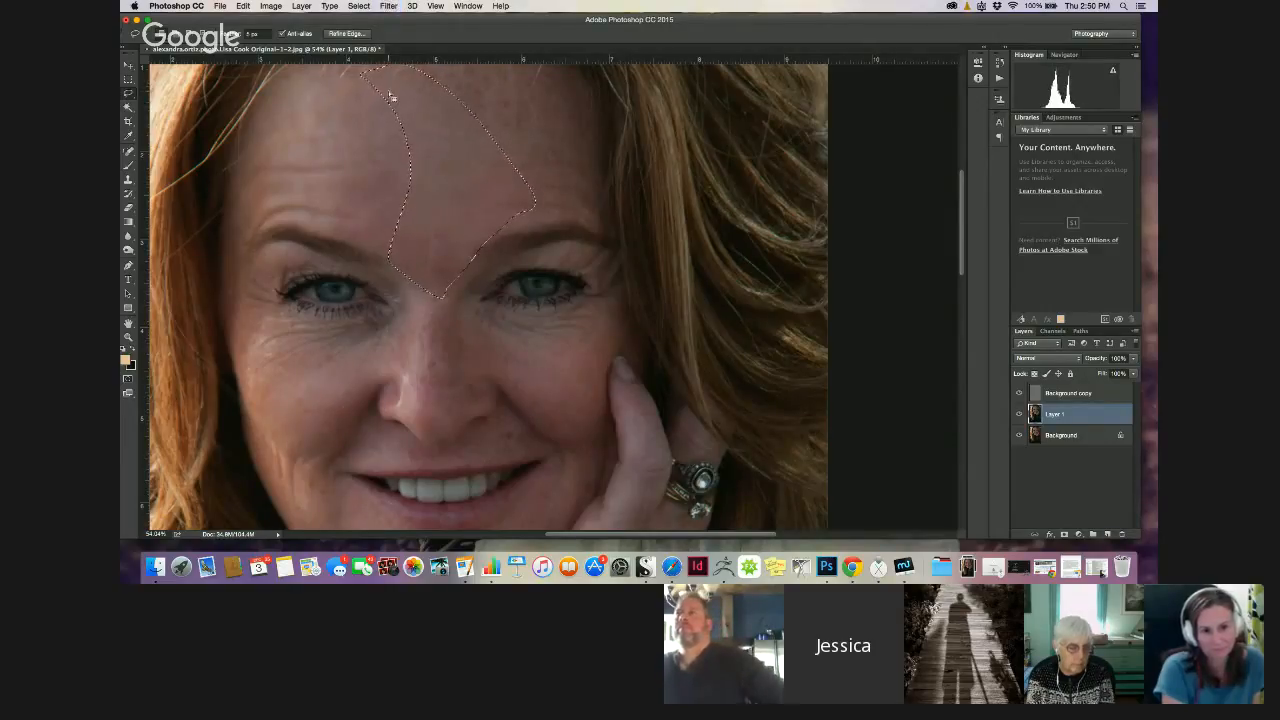
pyautogui.click(337, 190)
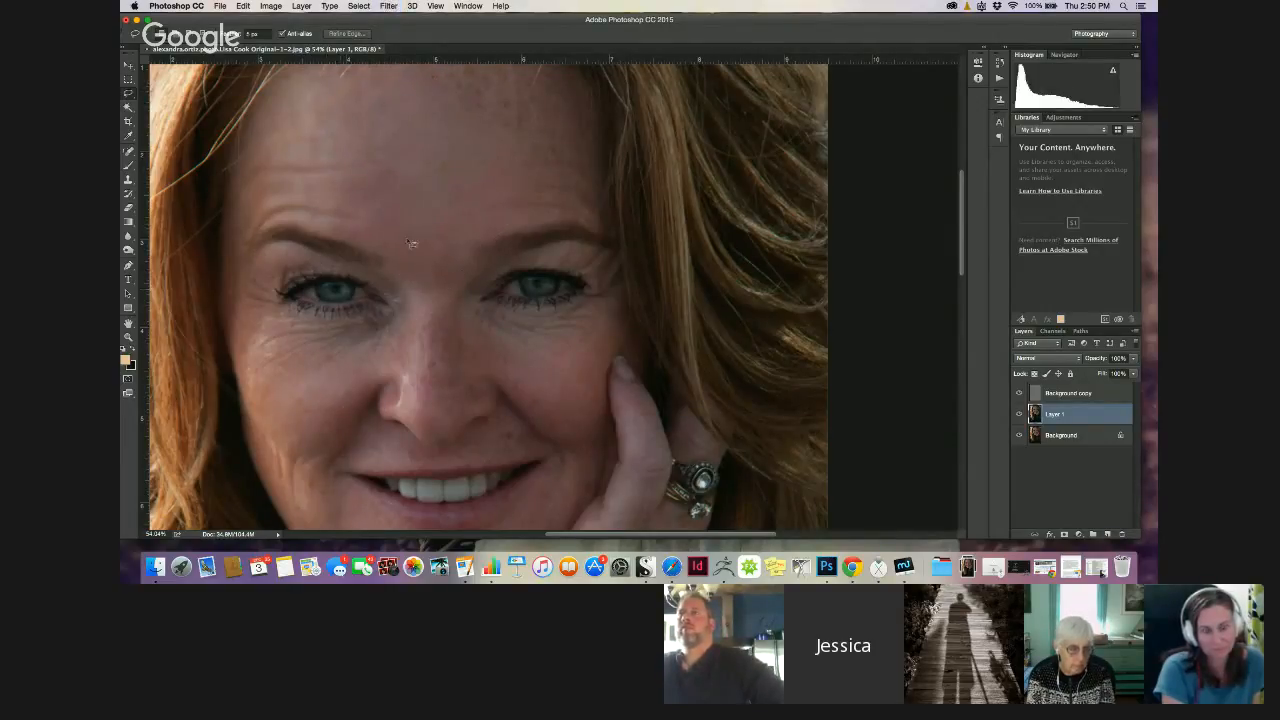
# Try to lasso a small patch of skin just below the left eyebrow on Layer 1
pyautogui.scroll(5, 244, 147)
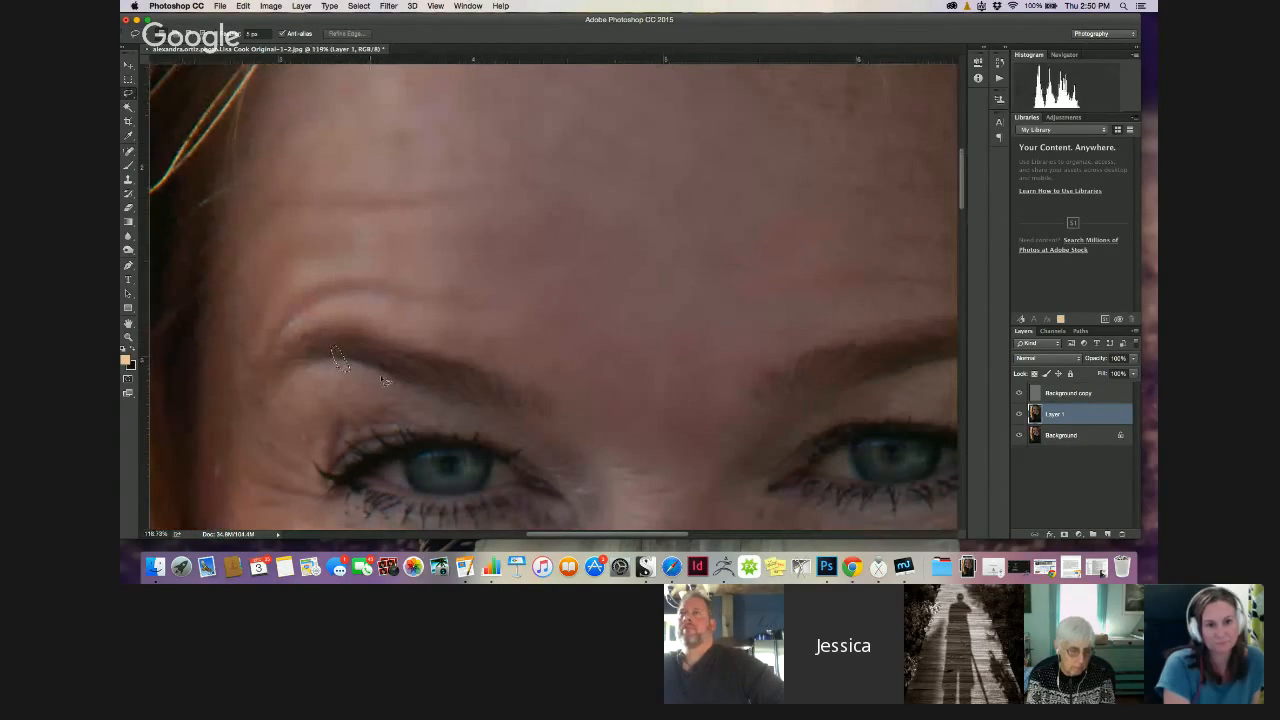
pyautogui.moveTo(355, 380); pyautogui.dragTo(366, 381)
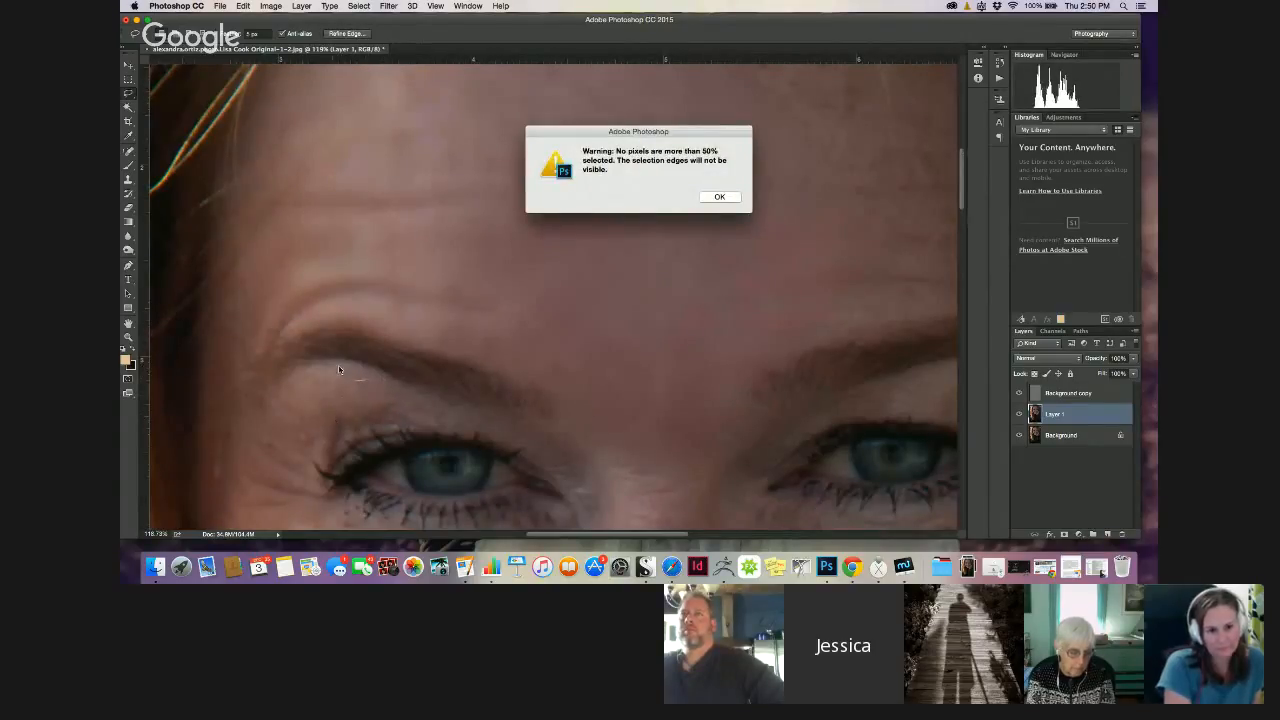
pyautogui.click(719, 197)
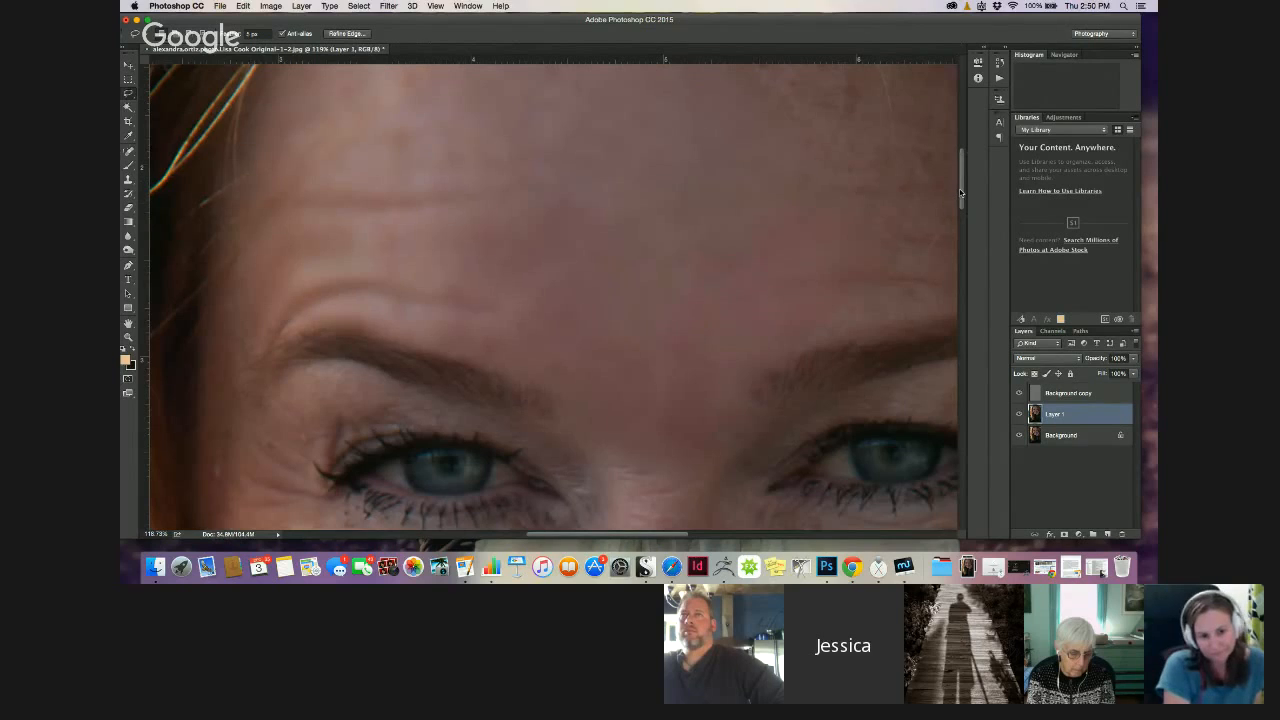
pyautogui.scroll(-3, 905, 218)
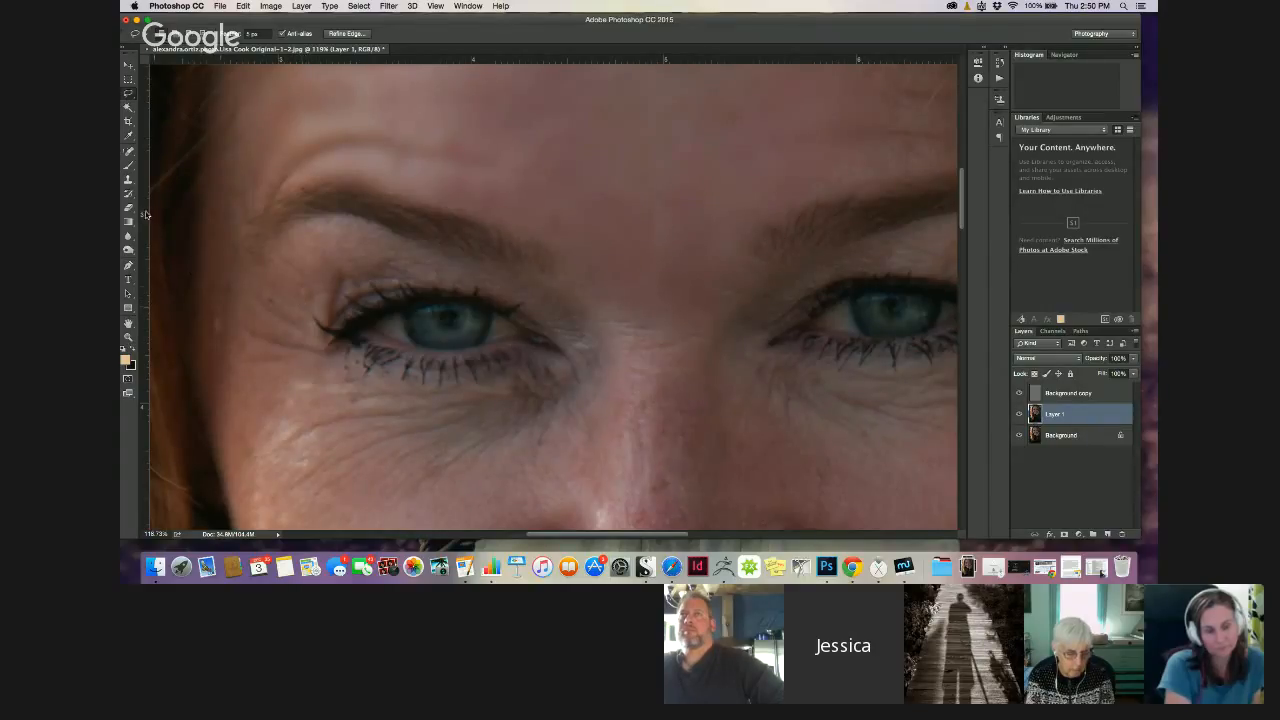
# Heal the small spots beside the left eye's outer corner with the Spot Healing Brush, working on the Background copy and Layer 1
pyautogui.click(128, 151)
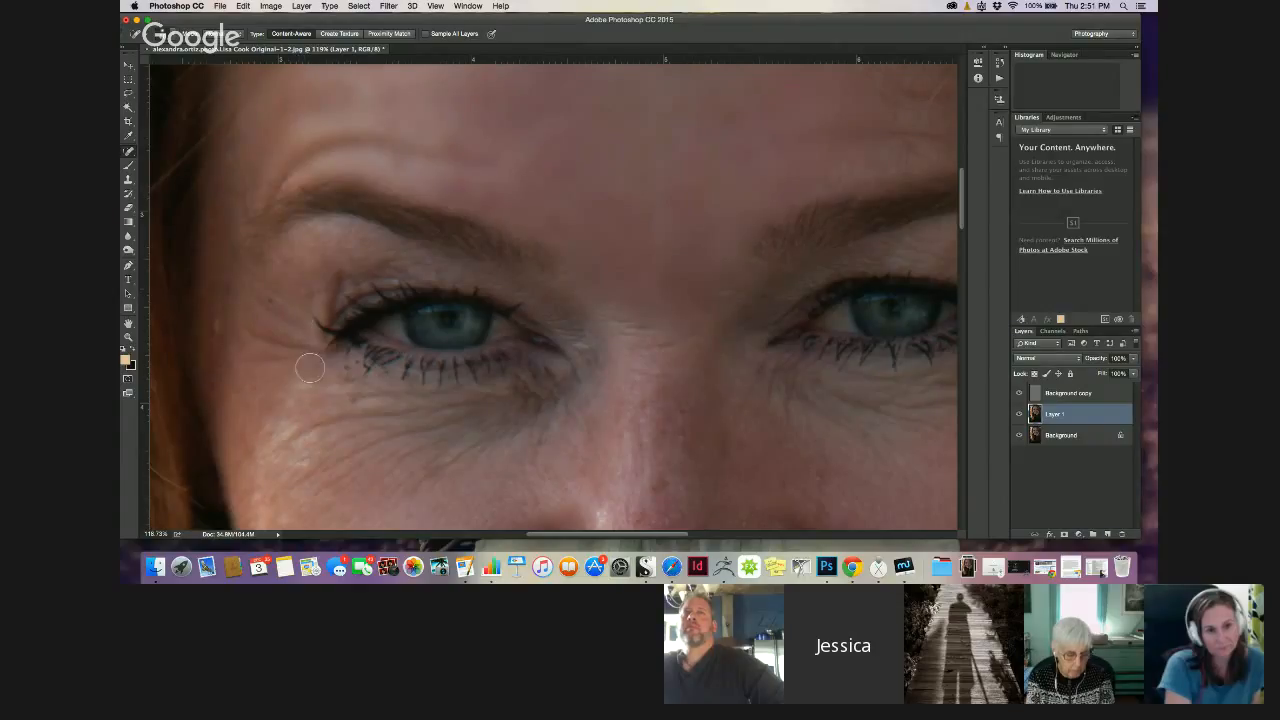
pyautogui.click(1048, 395)
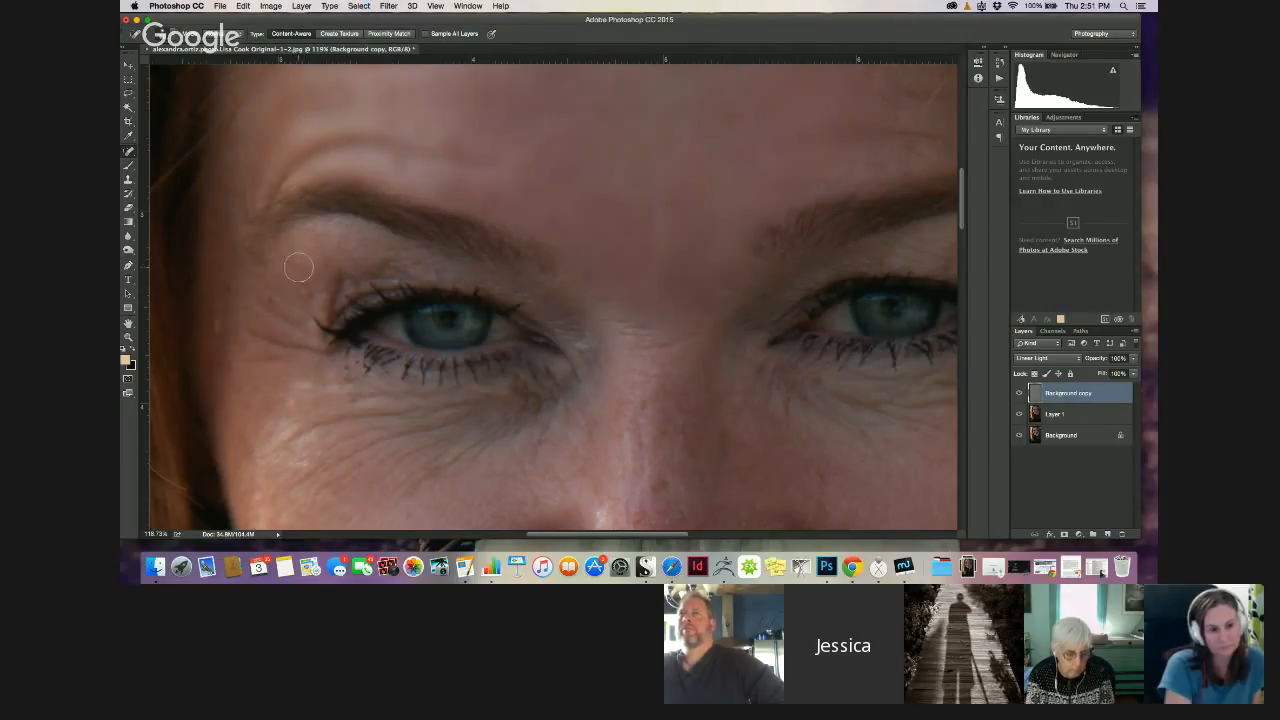
pyautogui.moveTo(300, 290); pyautogui.dragTo(301, 291)
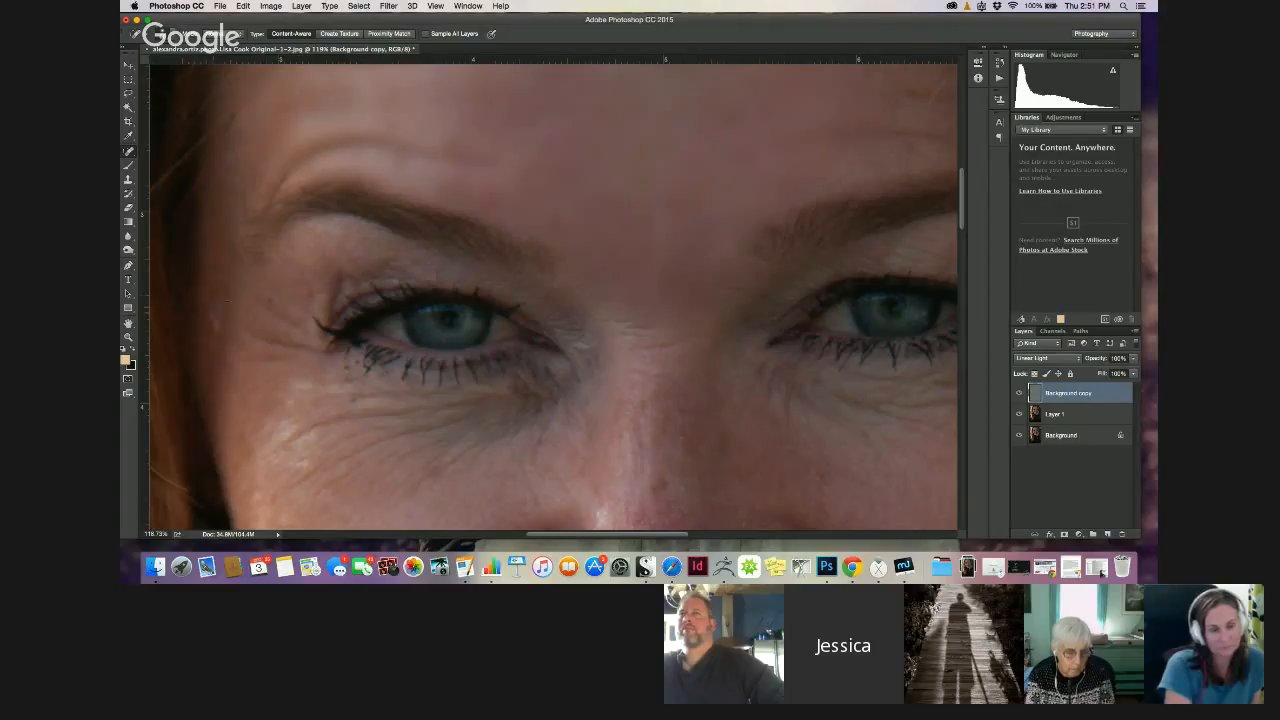
pyautogui.click(1050, 416)
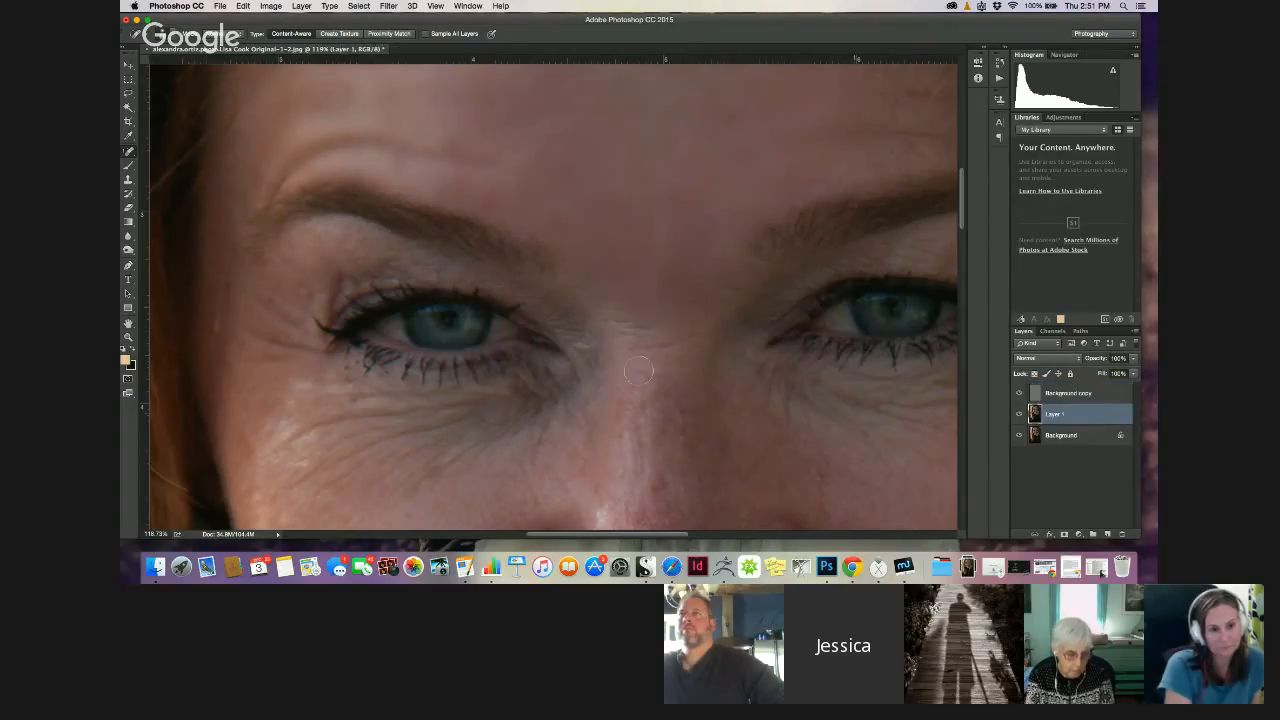
pyautogui.click(301, 293)
pyautogui.moveTo(306, 294); pyautogui.dragTo(306, 294)
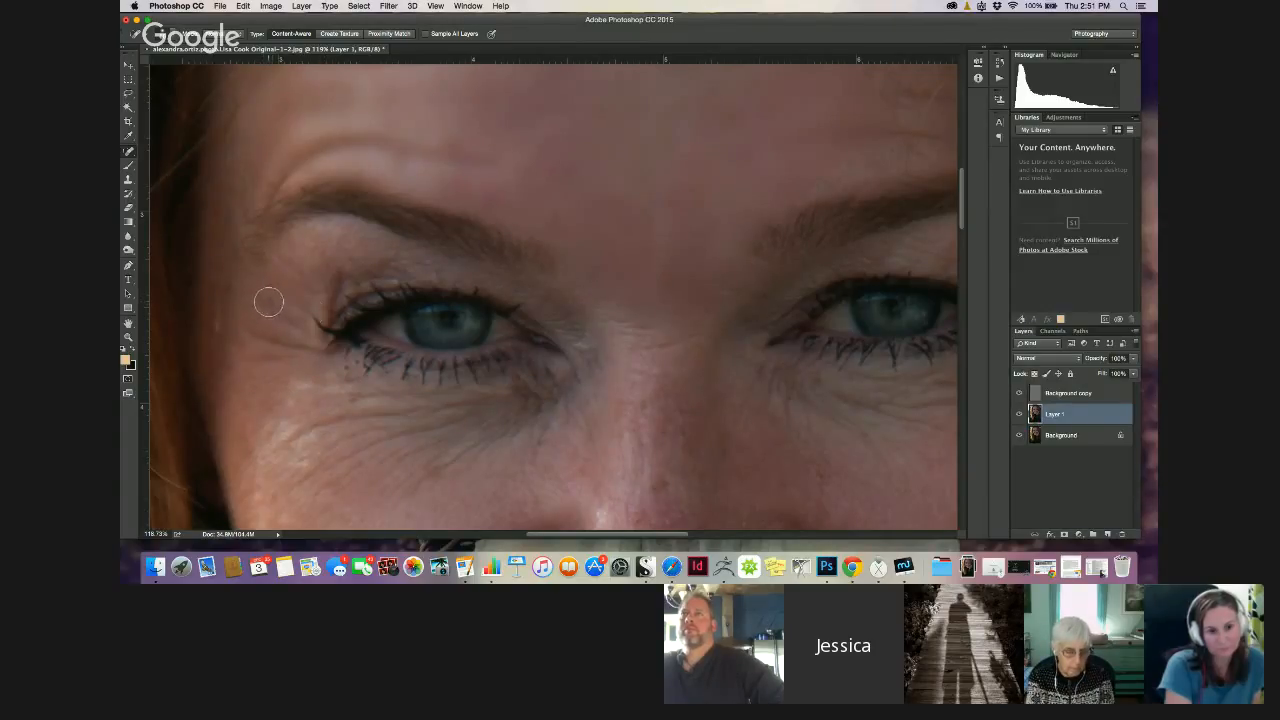
pyautogui.moveTo(268, 295); pyautogui.dragTo(266, 295)
# Heal the dark specks just below the outer lower lashes of the left eye on Layer 1
pyautogui.click(343, 368)
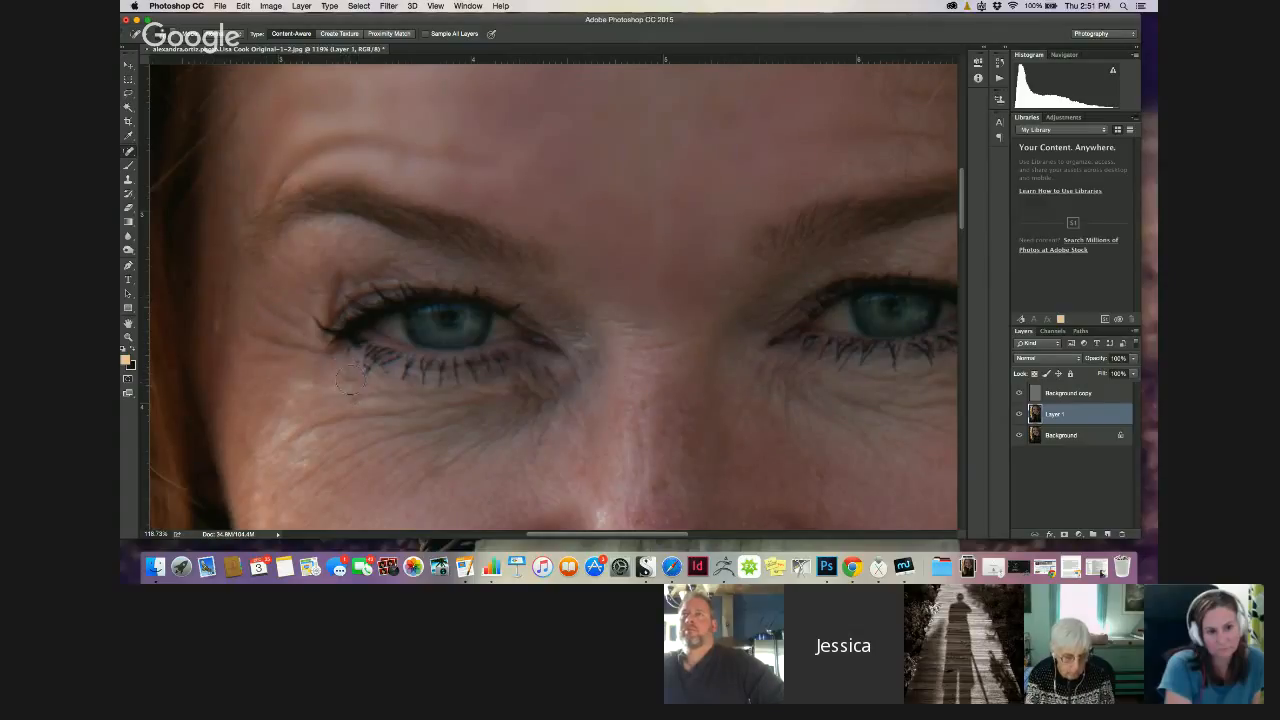
pyautogui.click(346, 369)
pyautogui.click(356, 364)
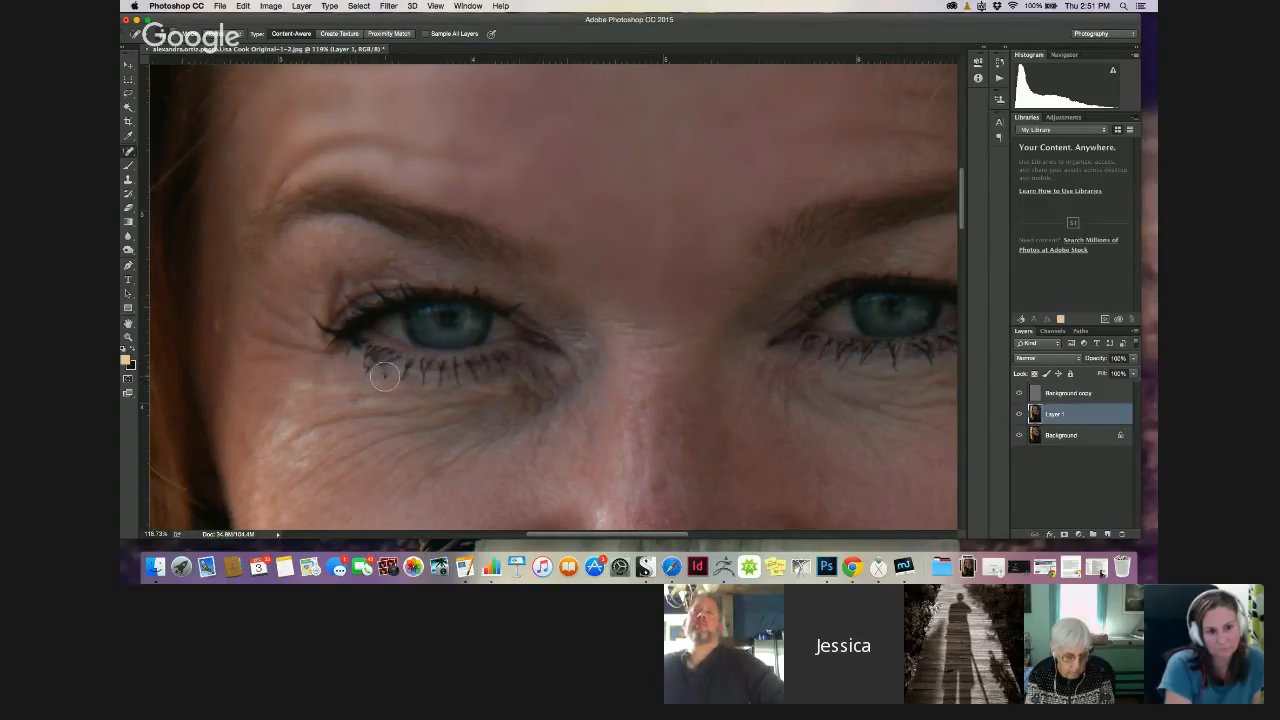
pyautogui.click(385, 373)
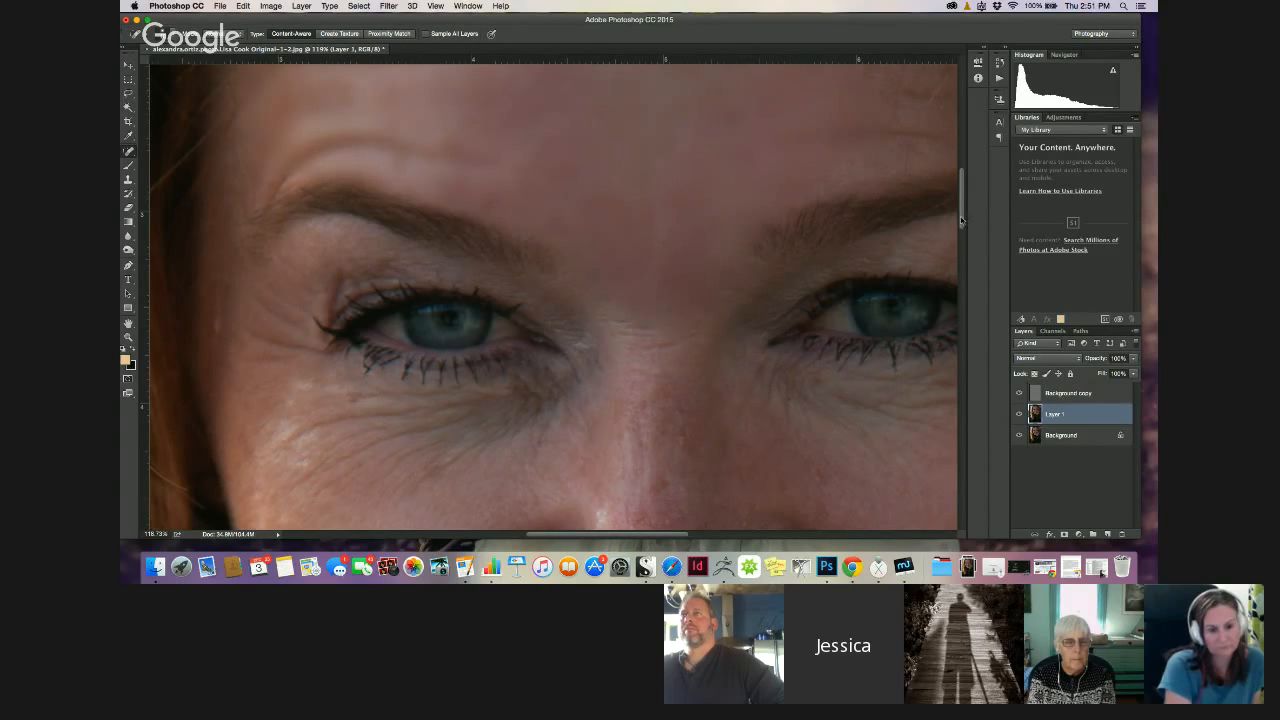
# Enlarge the healing brush and remove the dark spot and blemishes along the bridge and tip of the nose
pyautogui.scroll(-5, 960, 216)
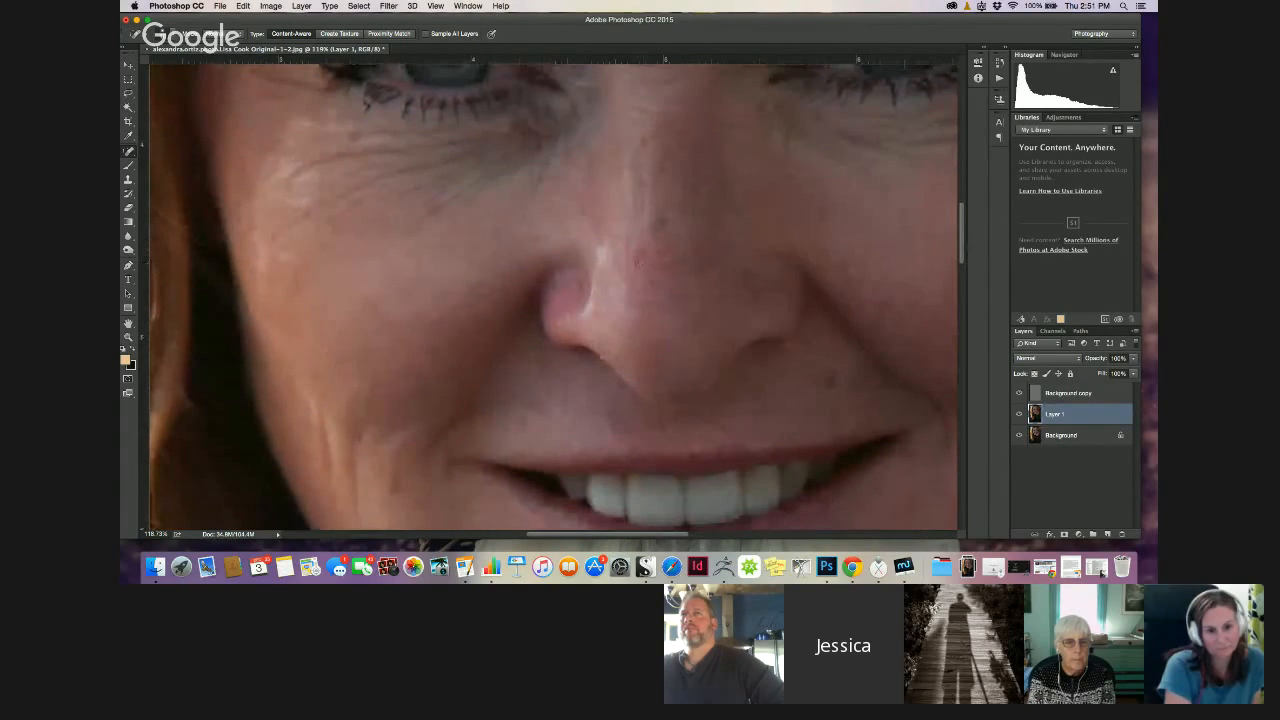
pyautogui.press(']')
pyautogui.press(']')
pyautogui.press(']')
pyautogui.press(']')
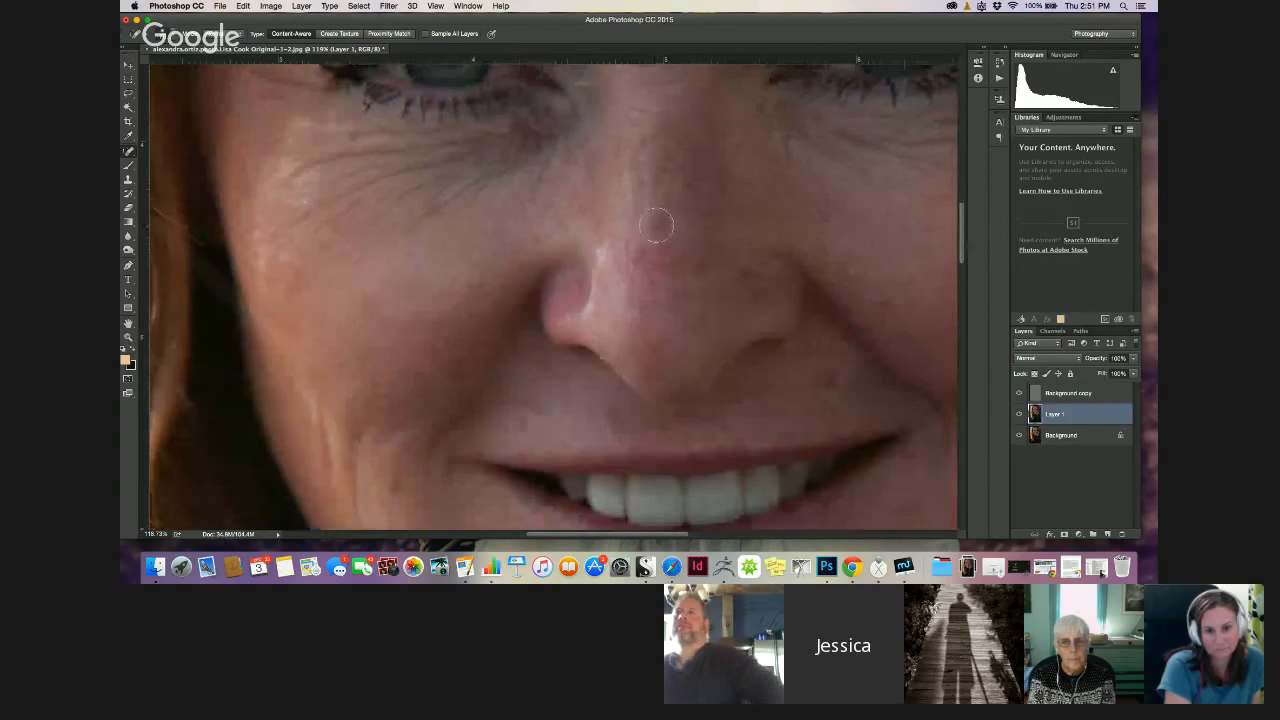
pyautogui.click(659, 224)
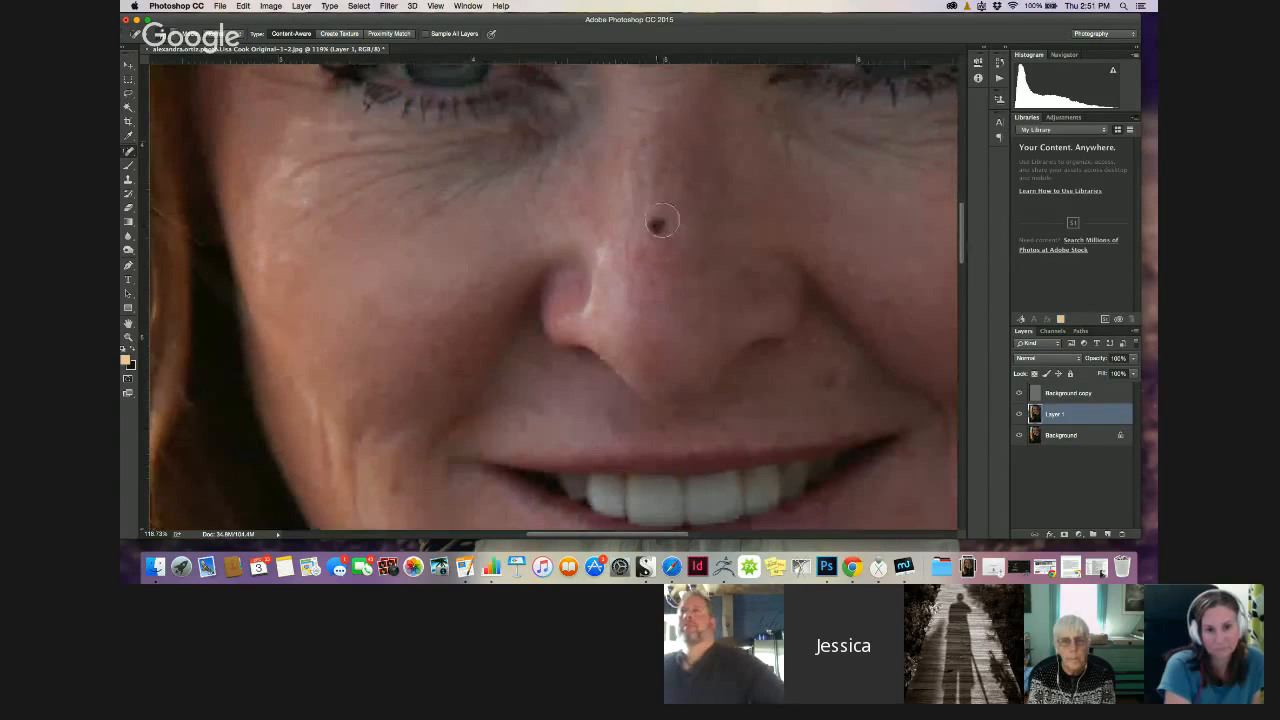
pyautogui.click(703, 265)
pyautogui.click(642, 140)
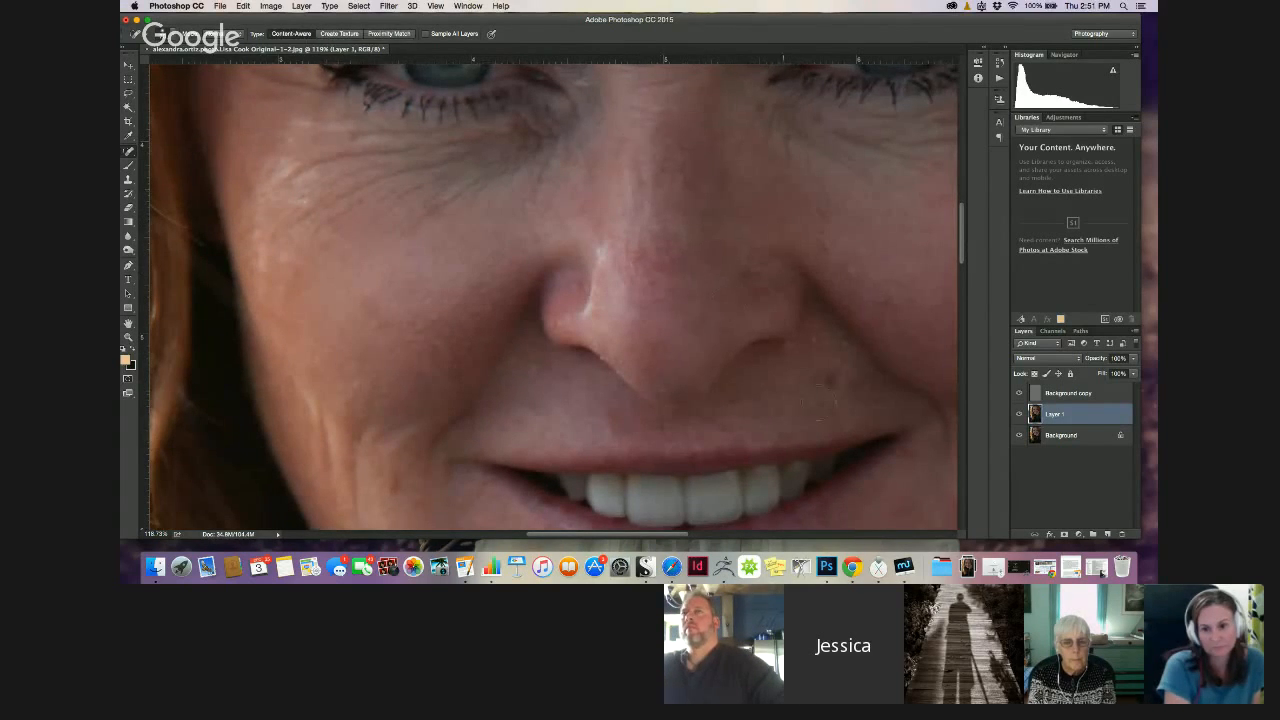
# Heal the spots above the upper lip and across the left cheek down to the jaw on Layer 1
pyautogui.click(829, 383)
pyautogui.click(857, 385)
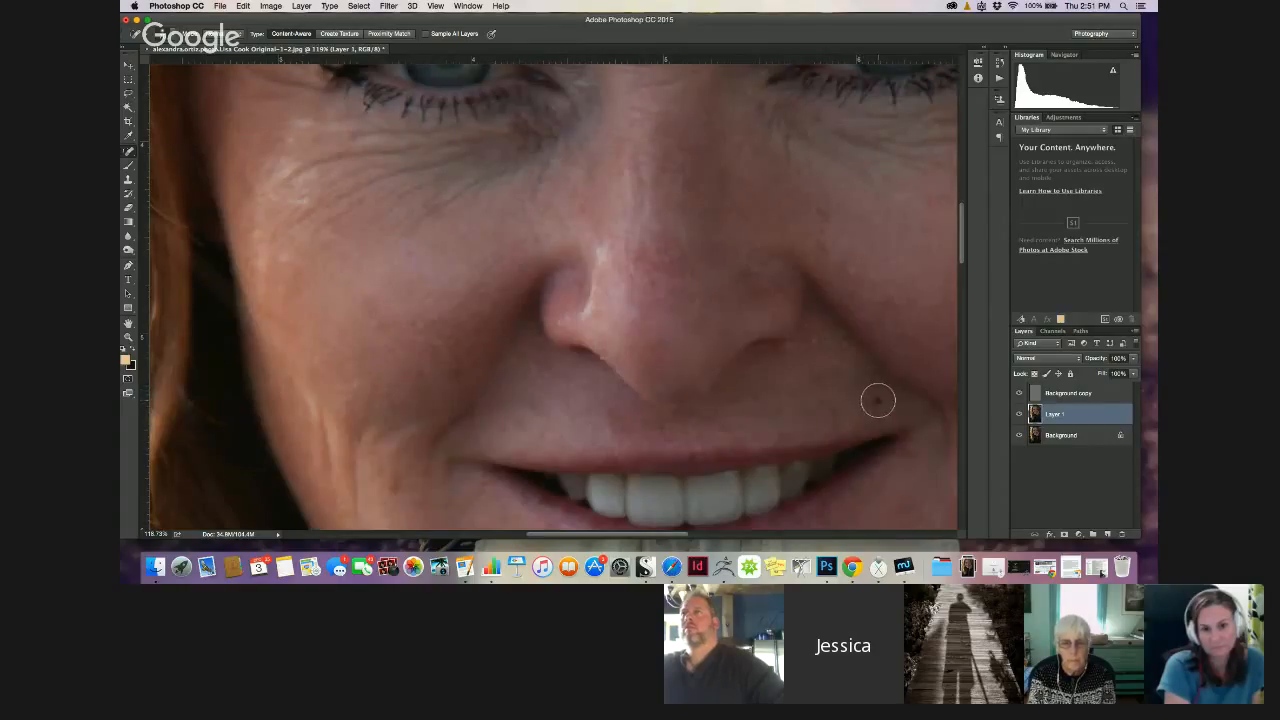
pyautogui.click(368, 306)
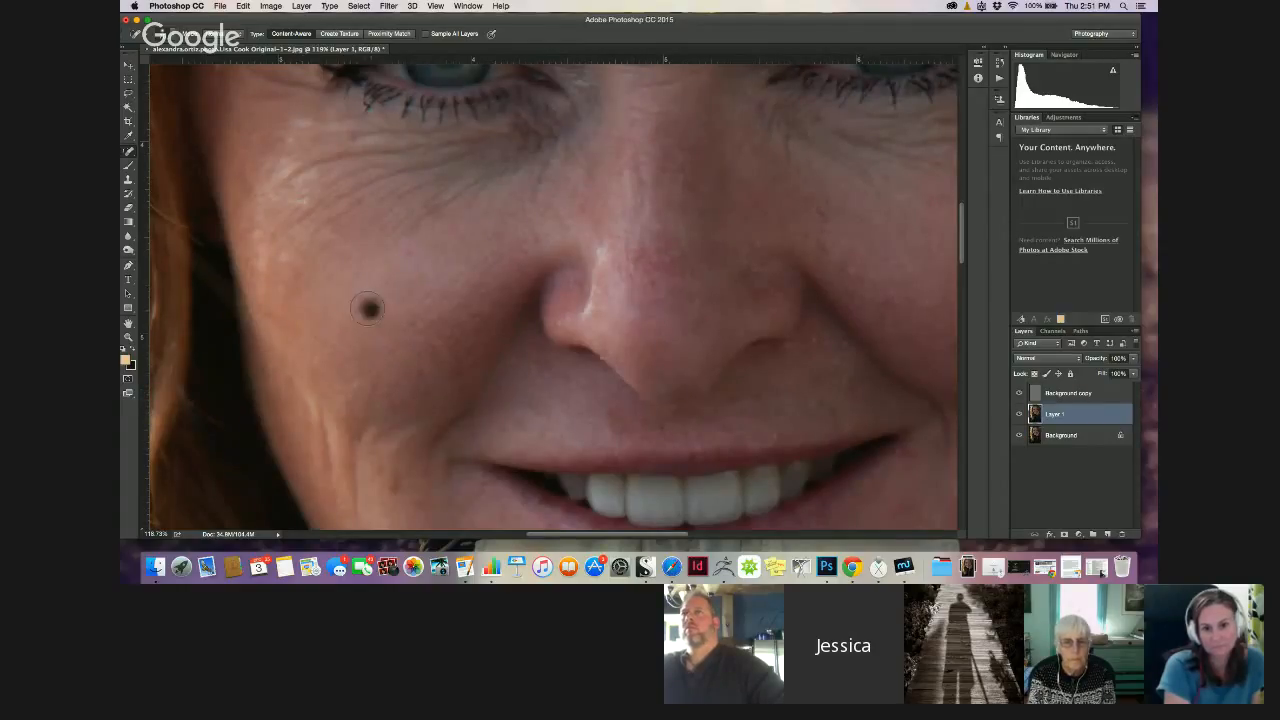
pyautogui.click(407, 254)
pyautogui.click(432, 212)
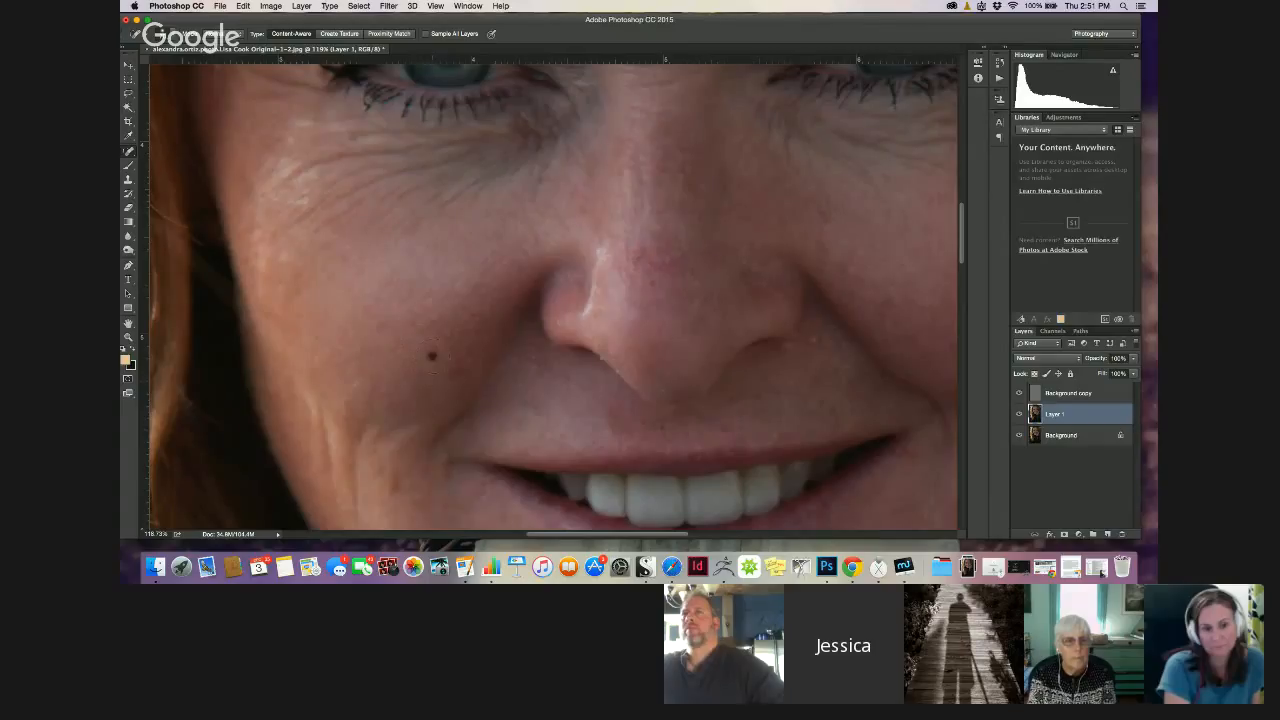
pyautogui.click(460, 377)
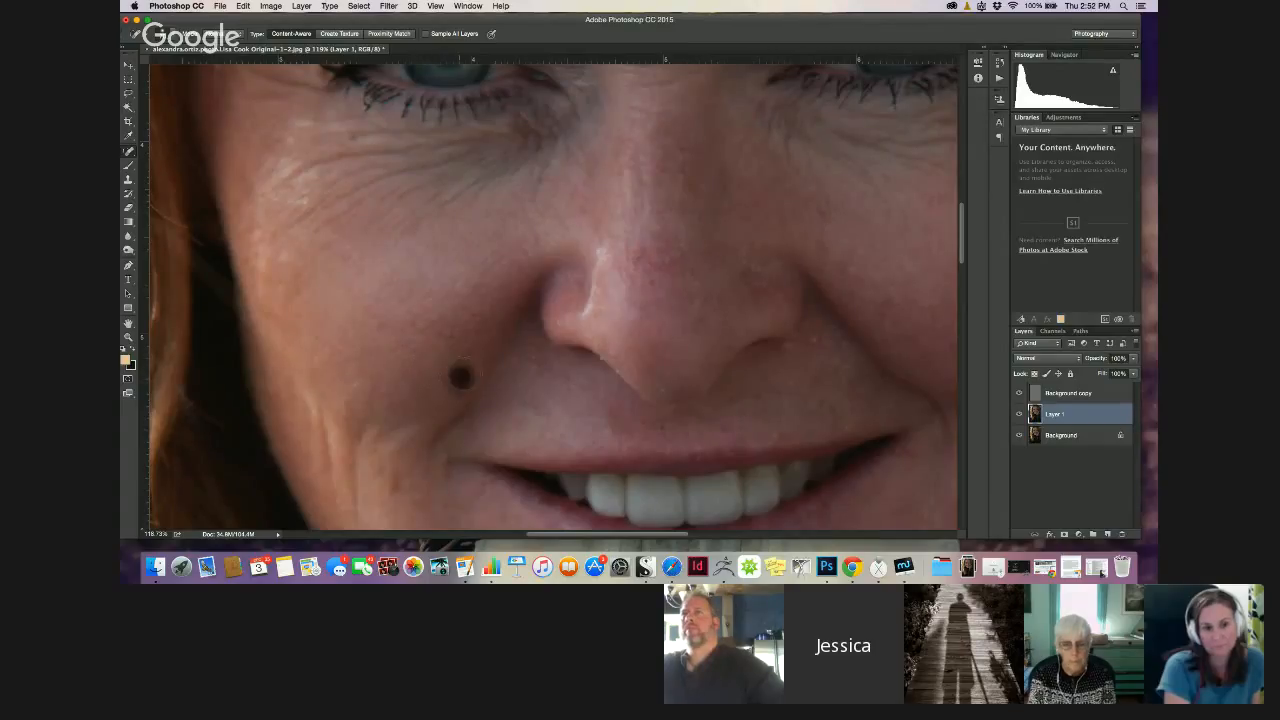
pyautogui.click(397, 484)
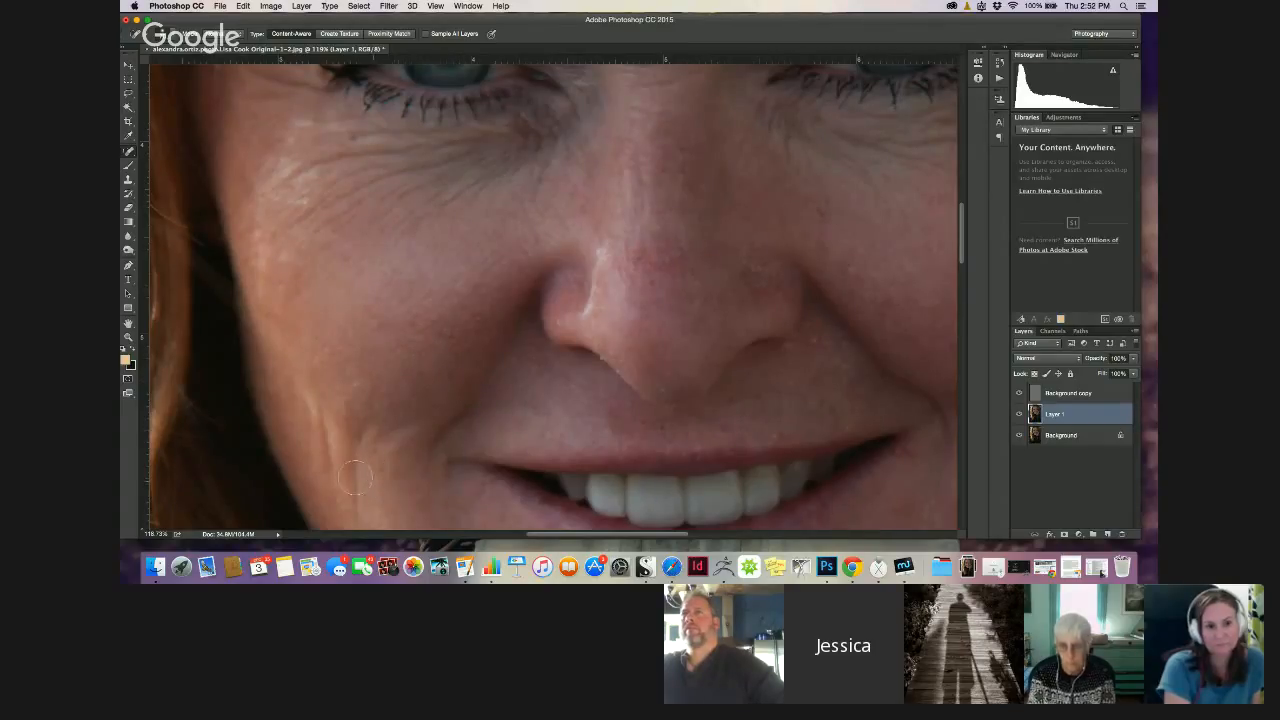
pyautogui.click(724, 427)
pyautogui.click(731, 396)
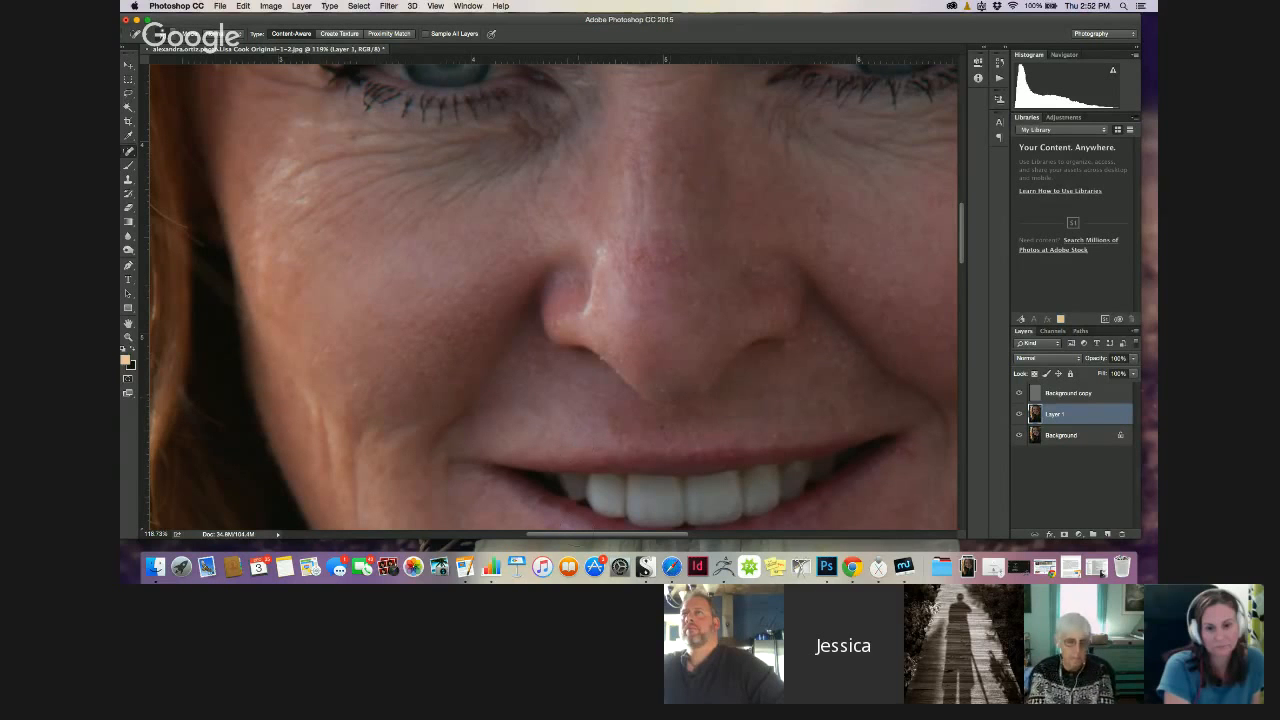
# Heal the blemishes beside the right corner of the mouth and on the left side of the chin
pyautogui.moveTo(569, 537); pyautogui.dragTo(641, 536)
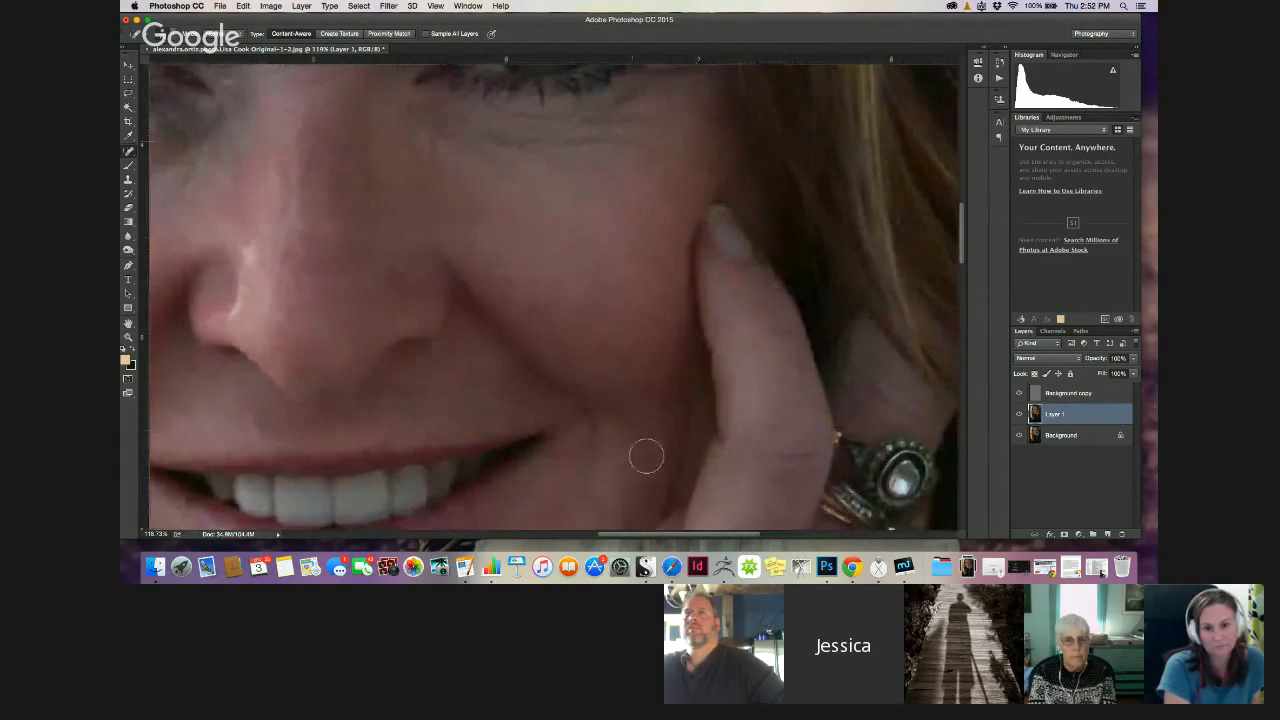
pyautogui.moveTo(961, 245); pyautogui.dragTo(965, 283)
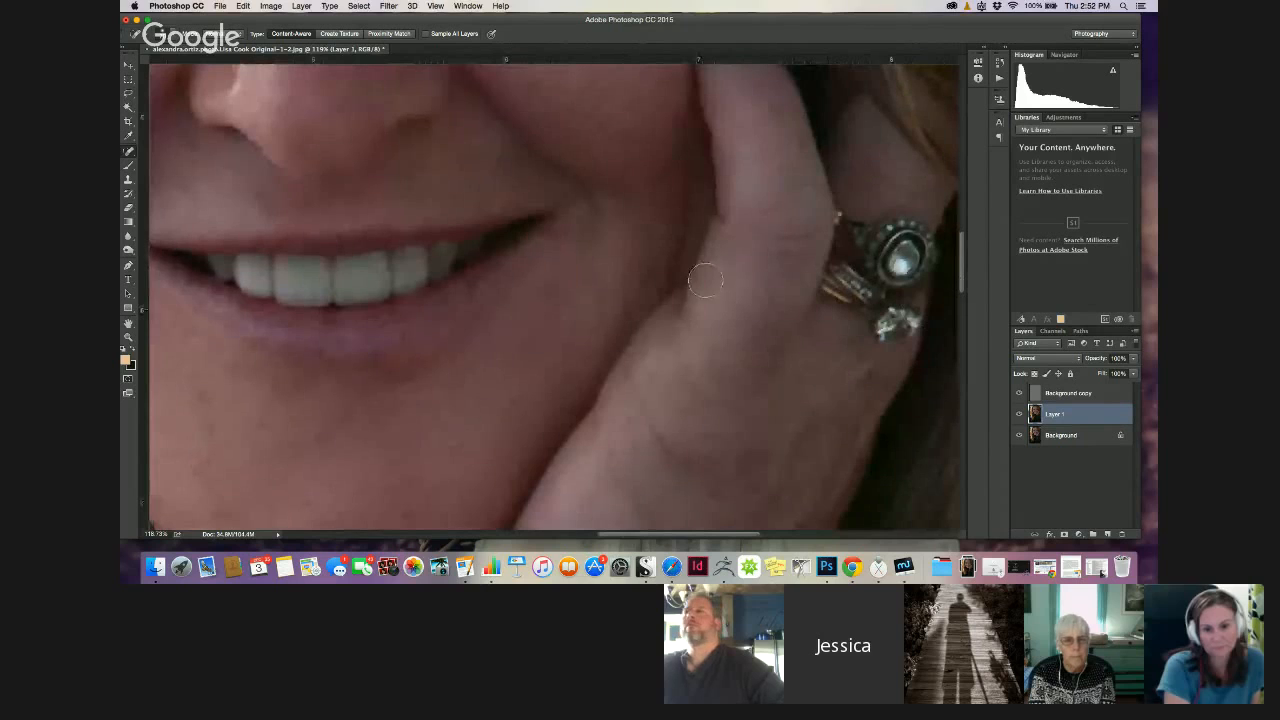
pyautogui.click(580, 265)
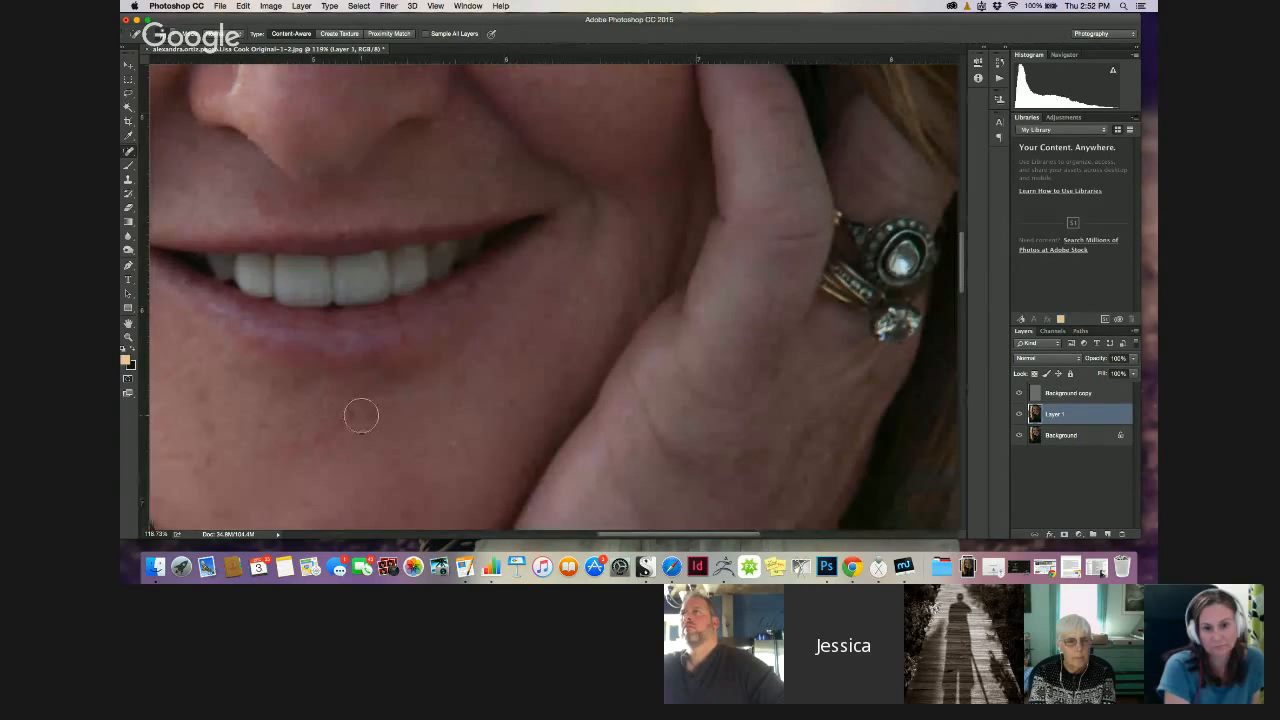
pyautogui.scroll(-3, 361, 415)
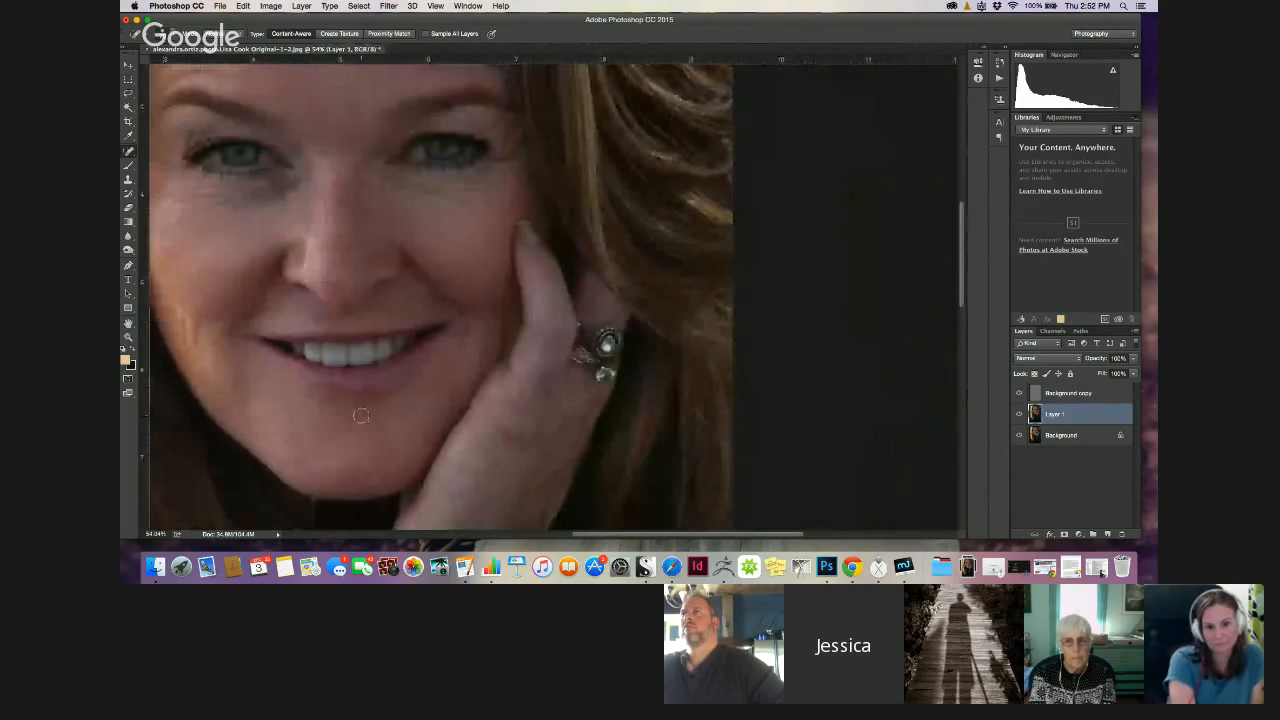
pyautogui.scroll(-1, 361, 415)
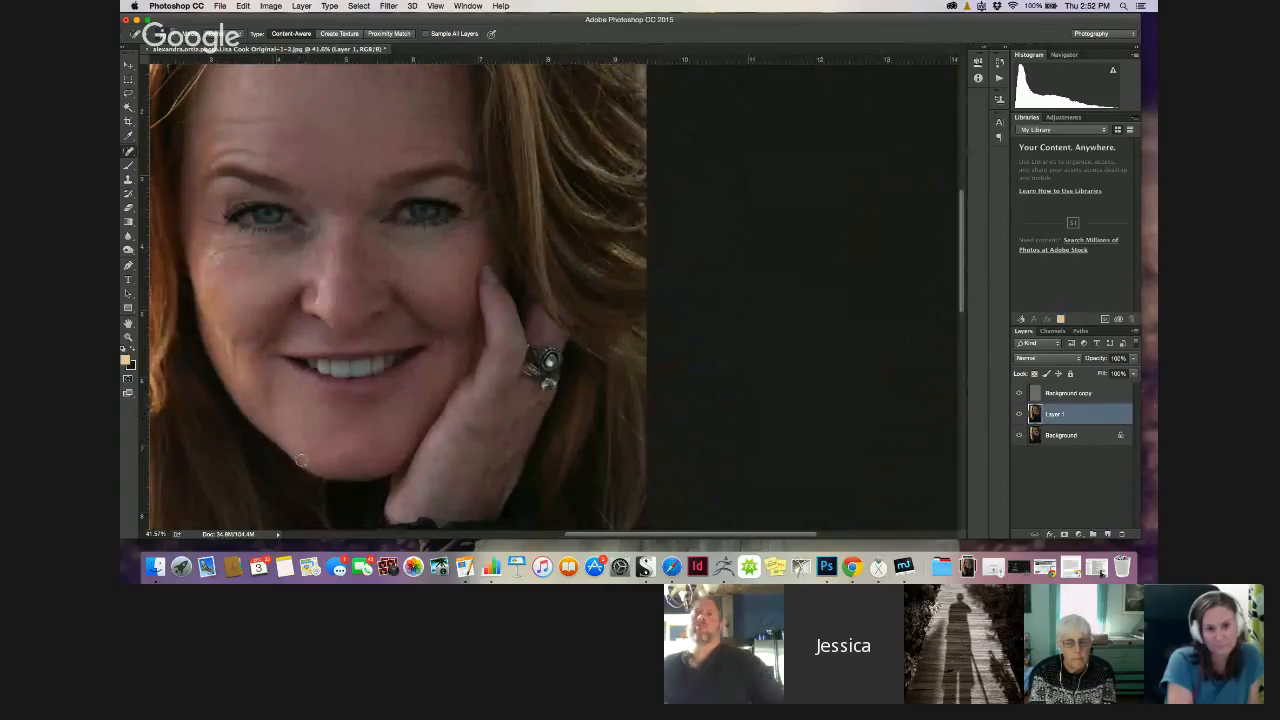
pyautogui.click(288, 425)
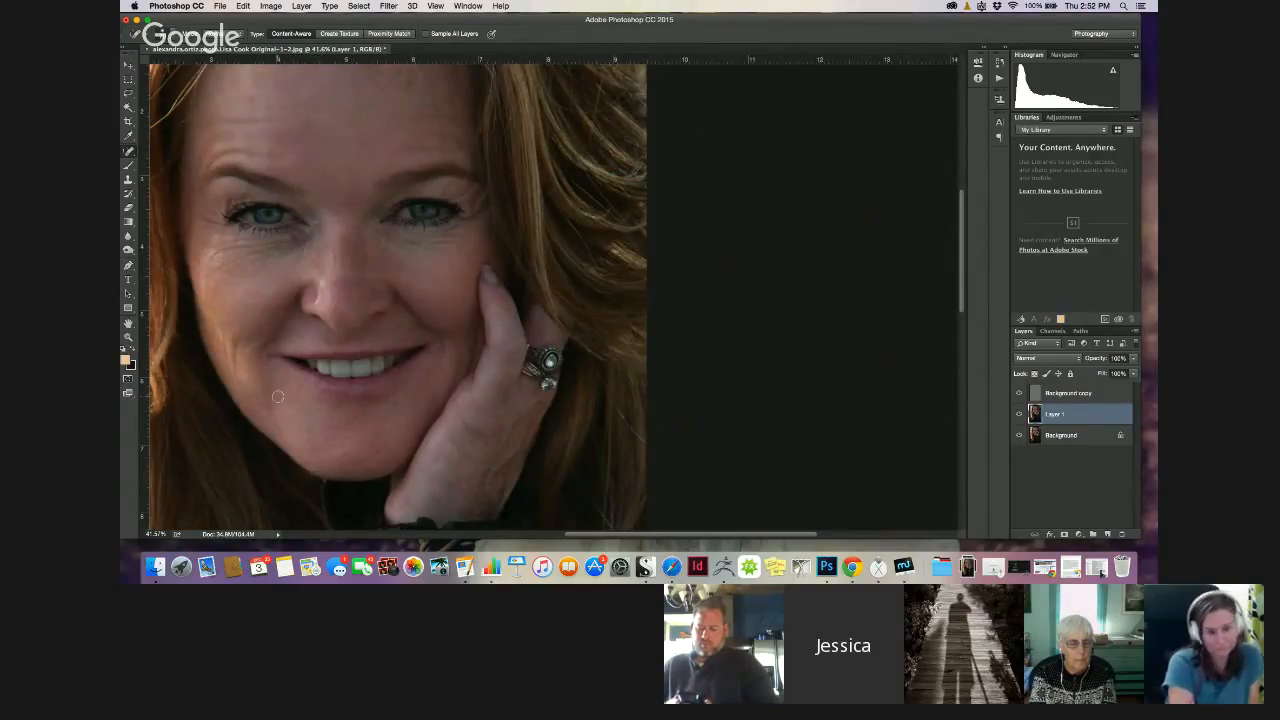
pyautogui.scroll(-5, 278, 396)
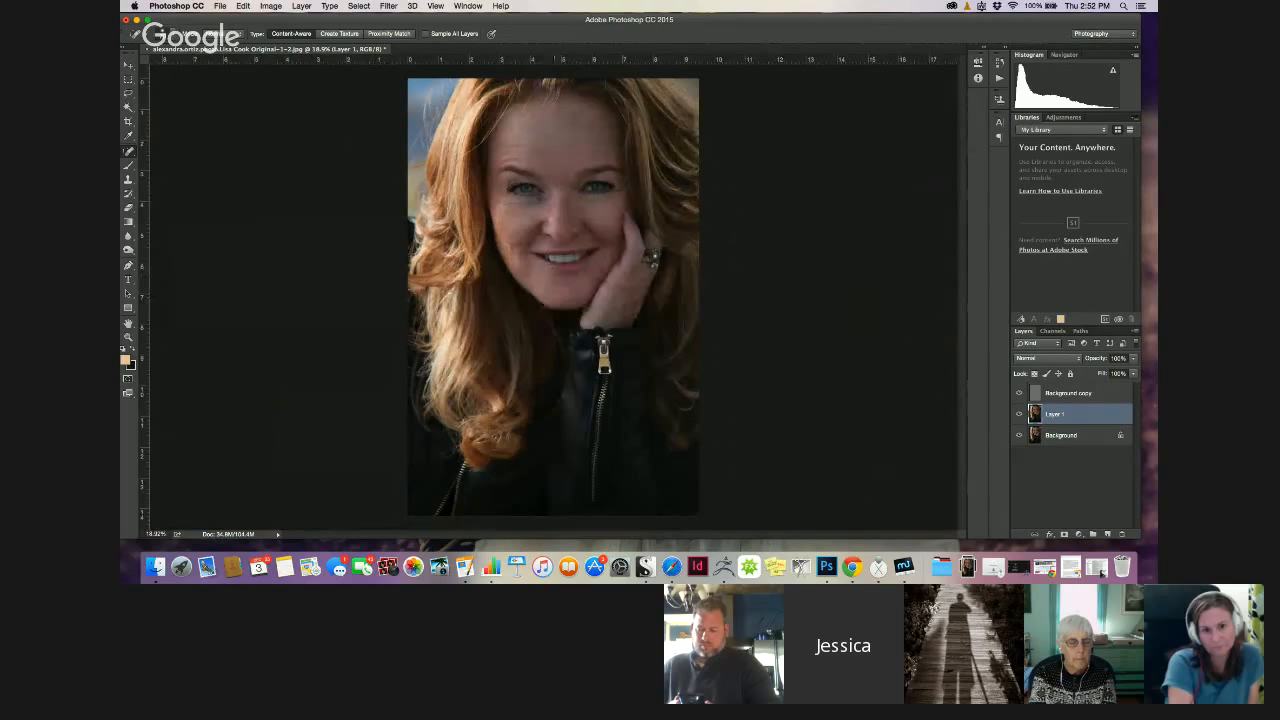
pyautogui.scroll(5, 464, 217)
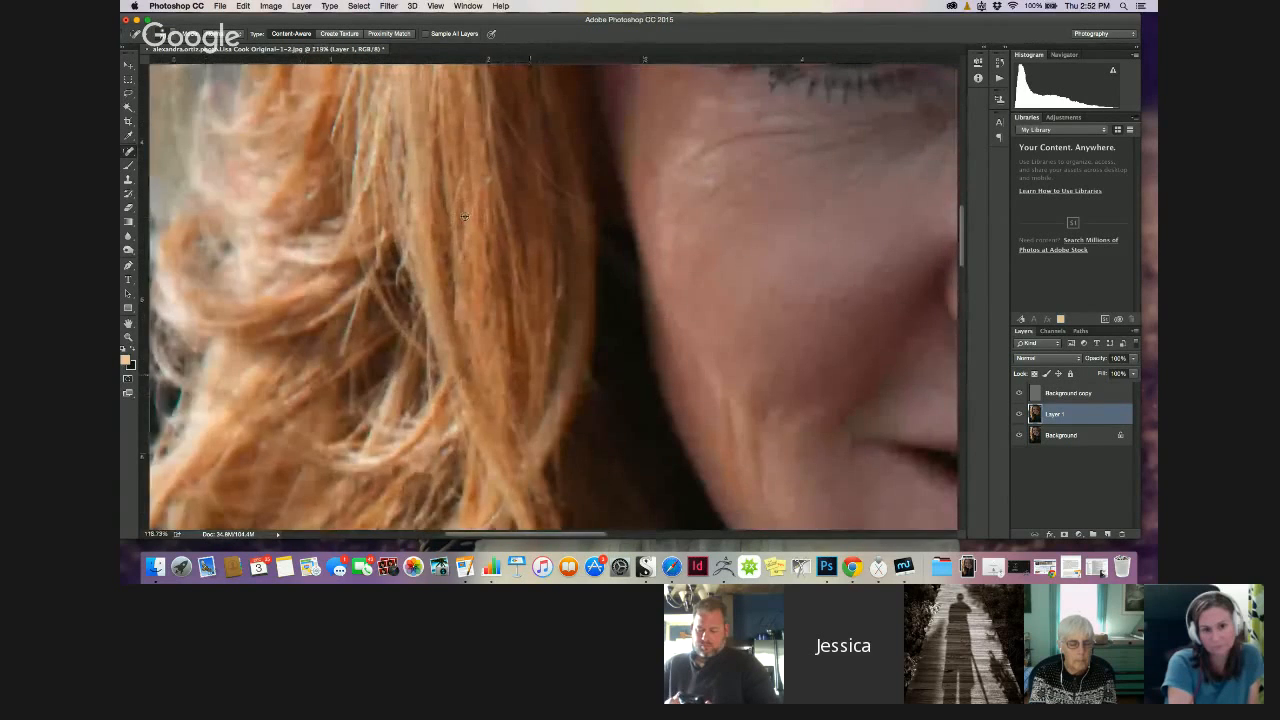
pyautogui.scroll(-3, 464, 217)
pyautogui.scroll(4, 464, 217)
pyautogui.scroll(5, 466, 216)
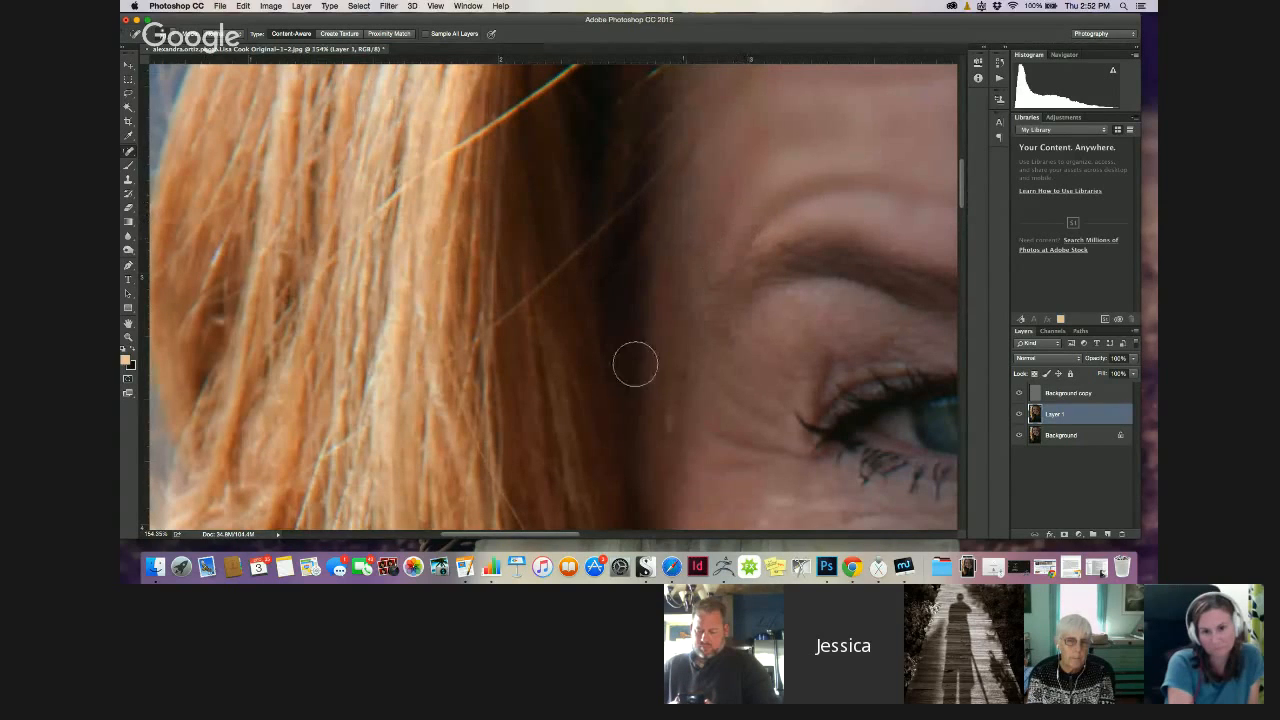
# Heal the dark shadow and fine lines under the inner corner of the left eye on Layer 1
pyautogui.scroll(-6, 327, 242)
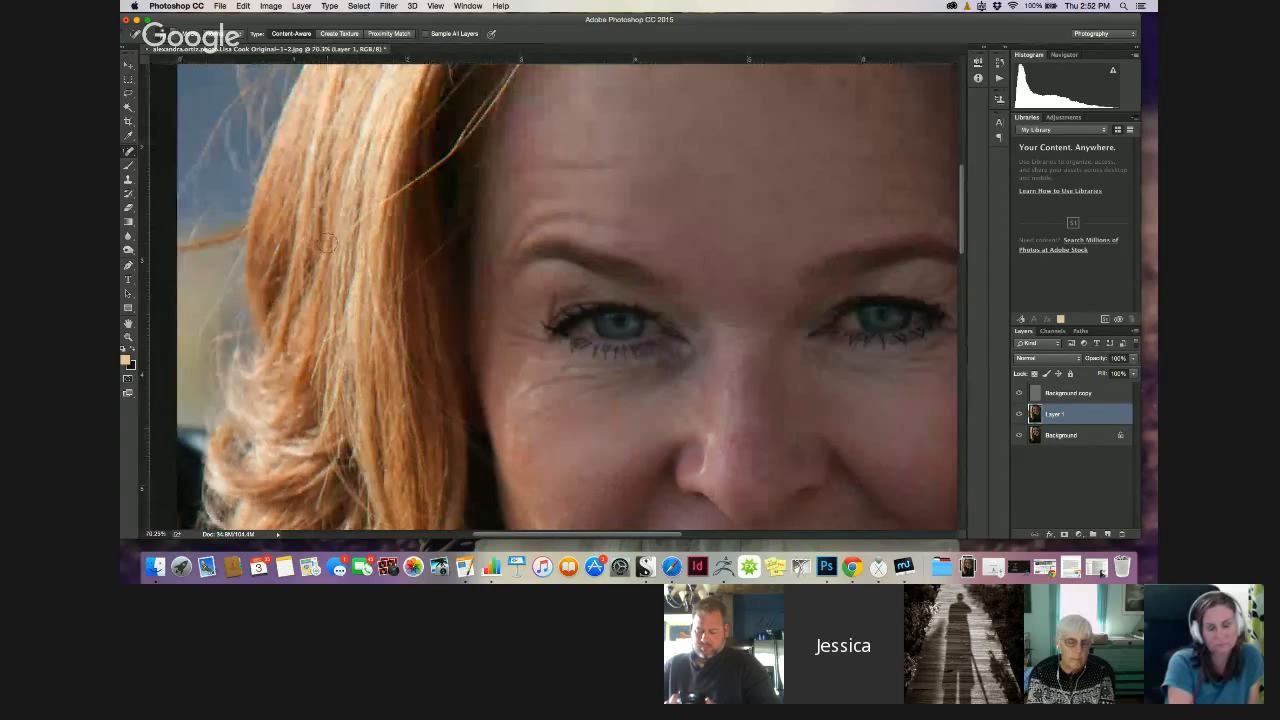
pyautogui.moveTo(506, 538); pyautogui.dragTo(552, 535)
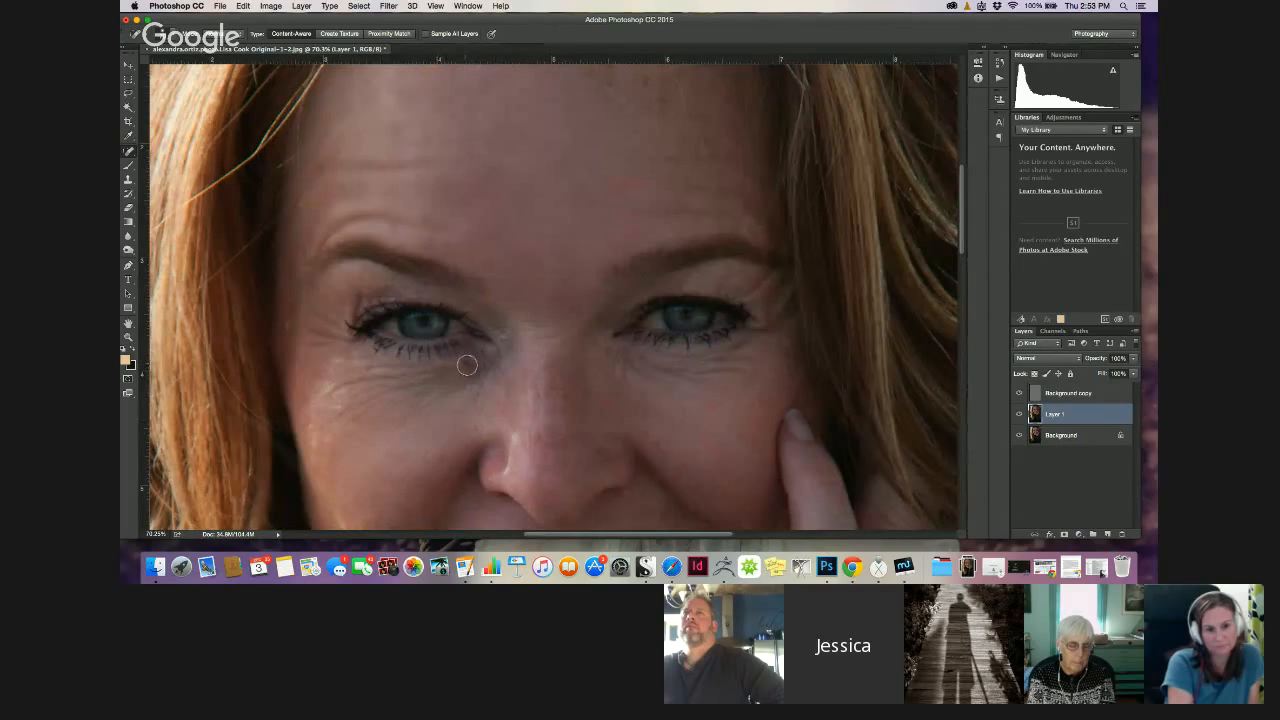
pyautogui.moveTo(470, 377); pyautogui.dragTo(468, 378)
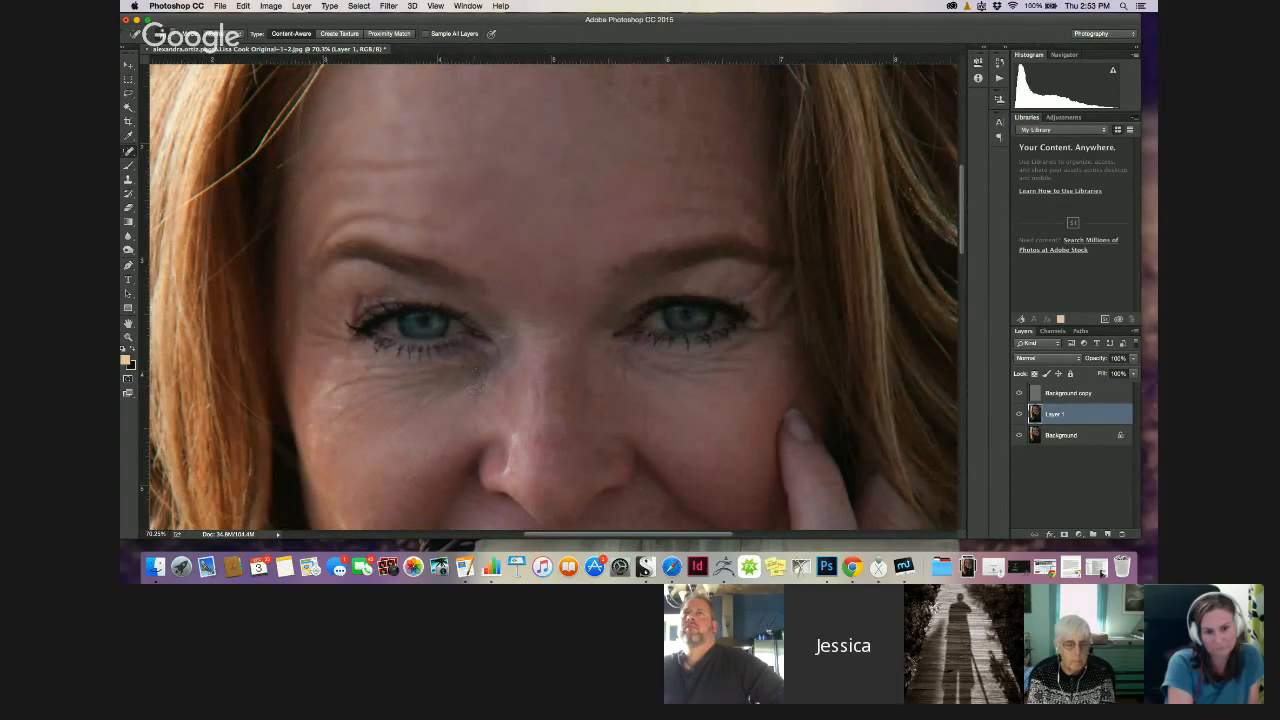
pyautogui.click(477, 373)
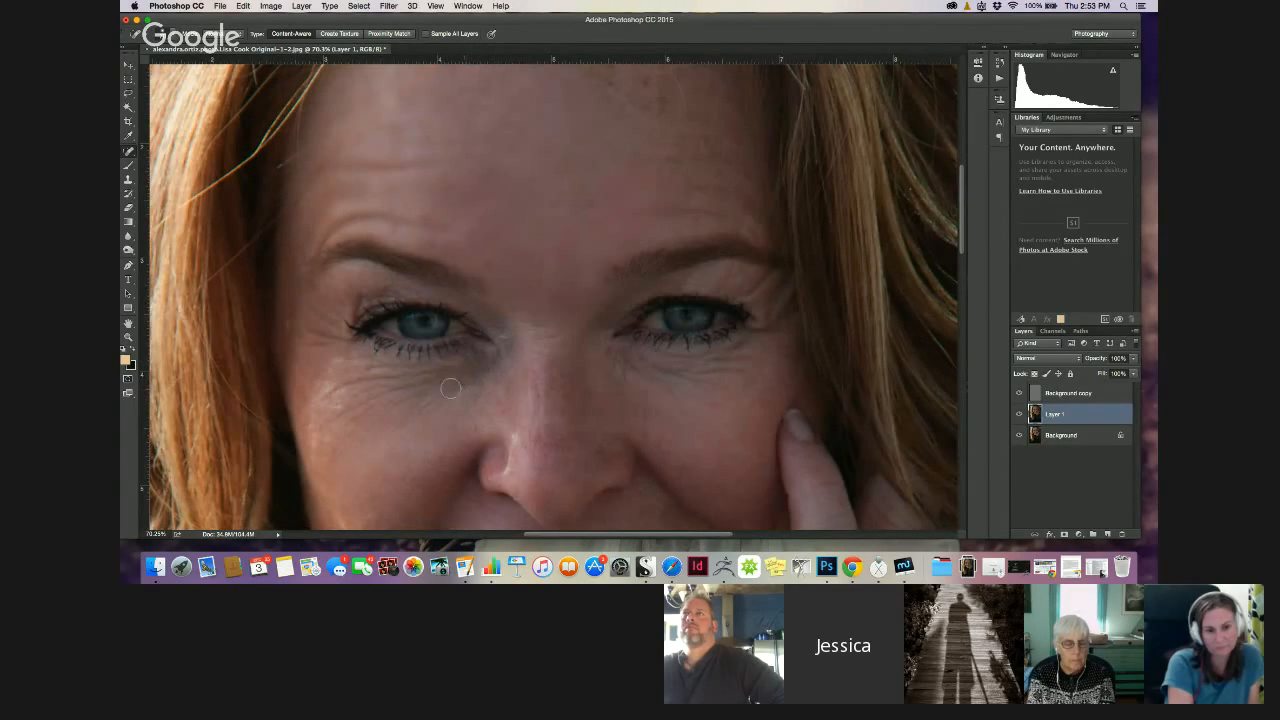
pyautogui.click(454, 367)
pyautogui.click(483, 372)
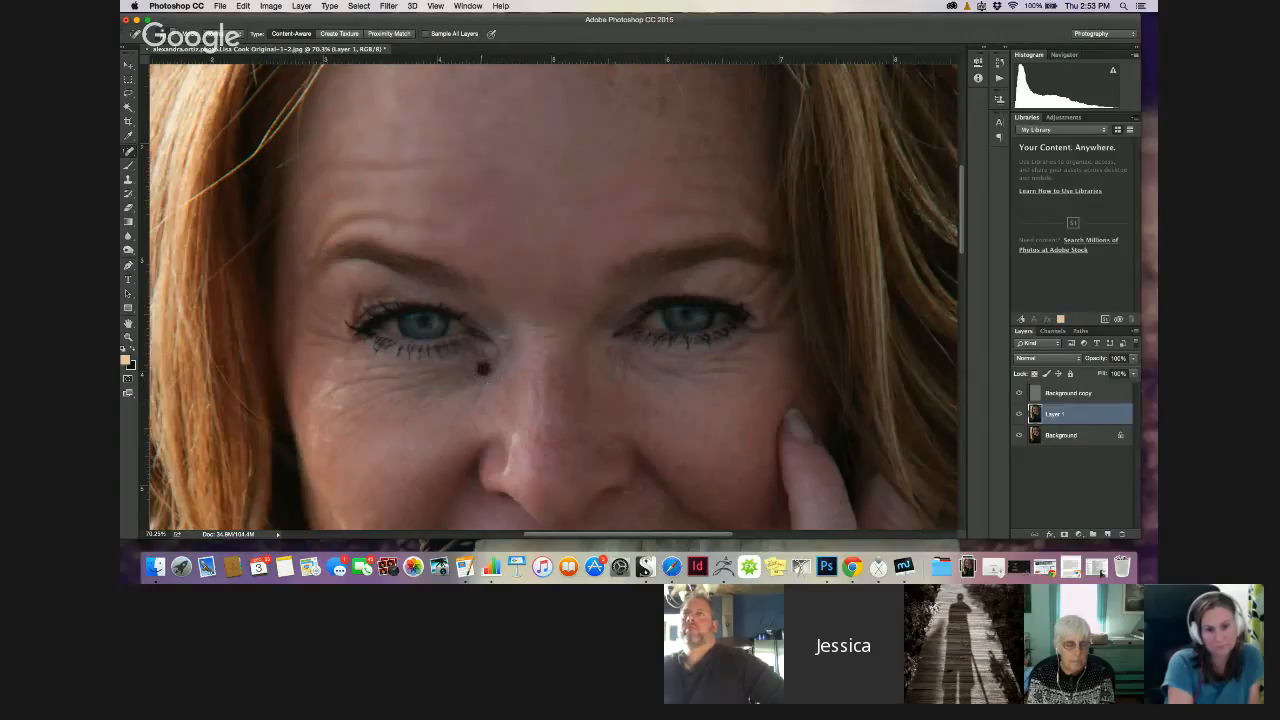
pyautogui.click(483, 352)
pyautogui.moveTo(490, 362); pyautogui.dragTo(492, 372)
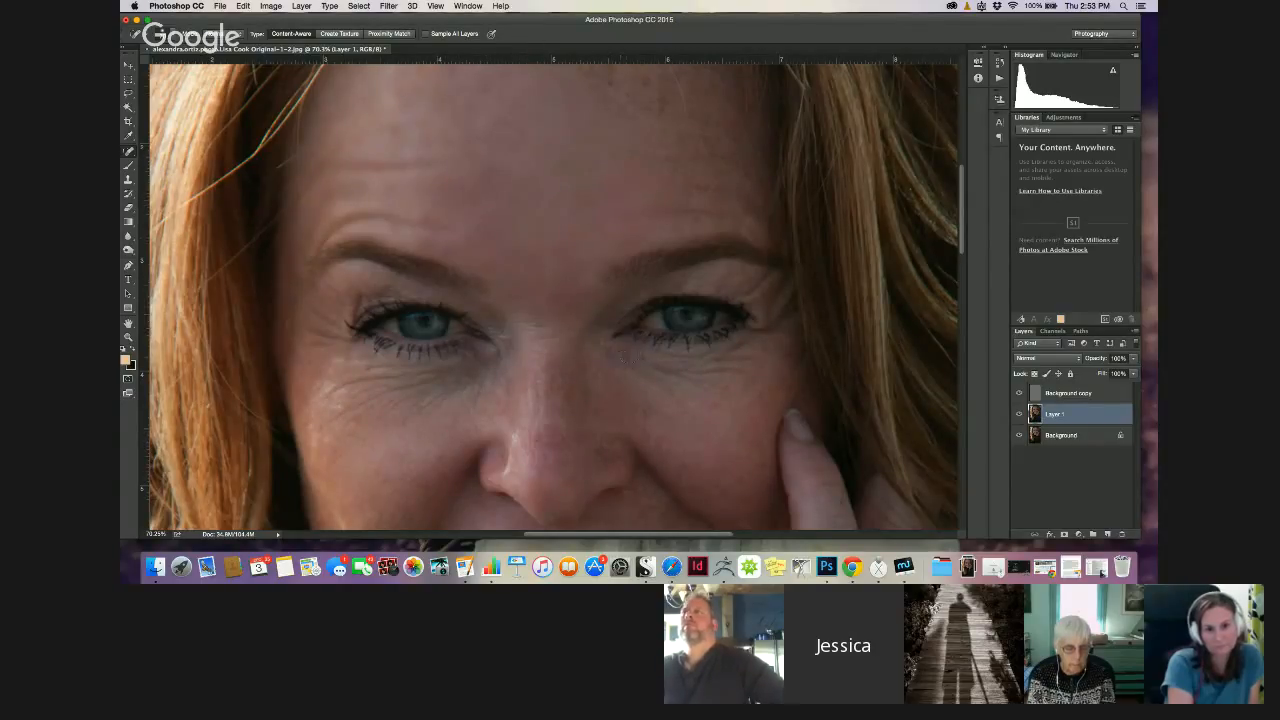
# Heal the dark shadow and fine lines under the inner corner of the right eye on Layer 1
pyautogui.click(627, 357)
pyautogui.click(612, 354)
pyautogui.click(614, 368)
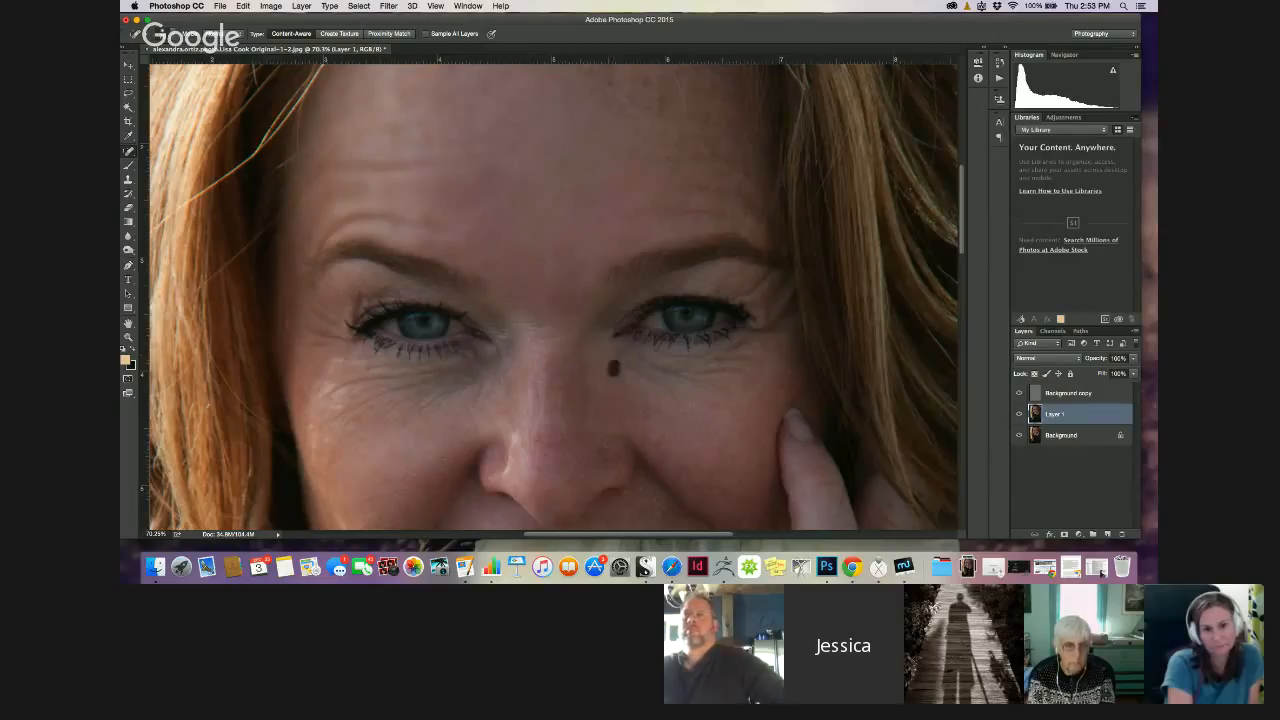
pyautogui.click(624, 373)
pyautogui.click(635, 378)
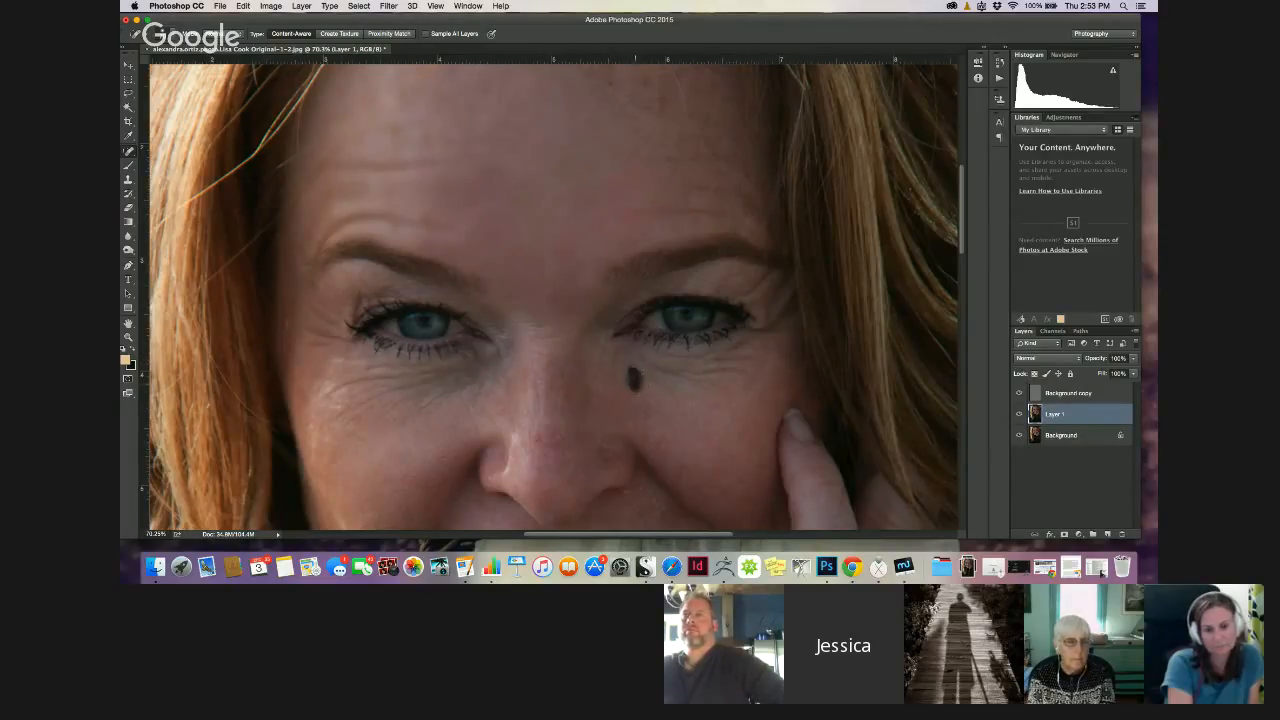
pyautogui.click(645, 380)
pyautogui.click(654, 360)
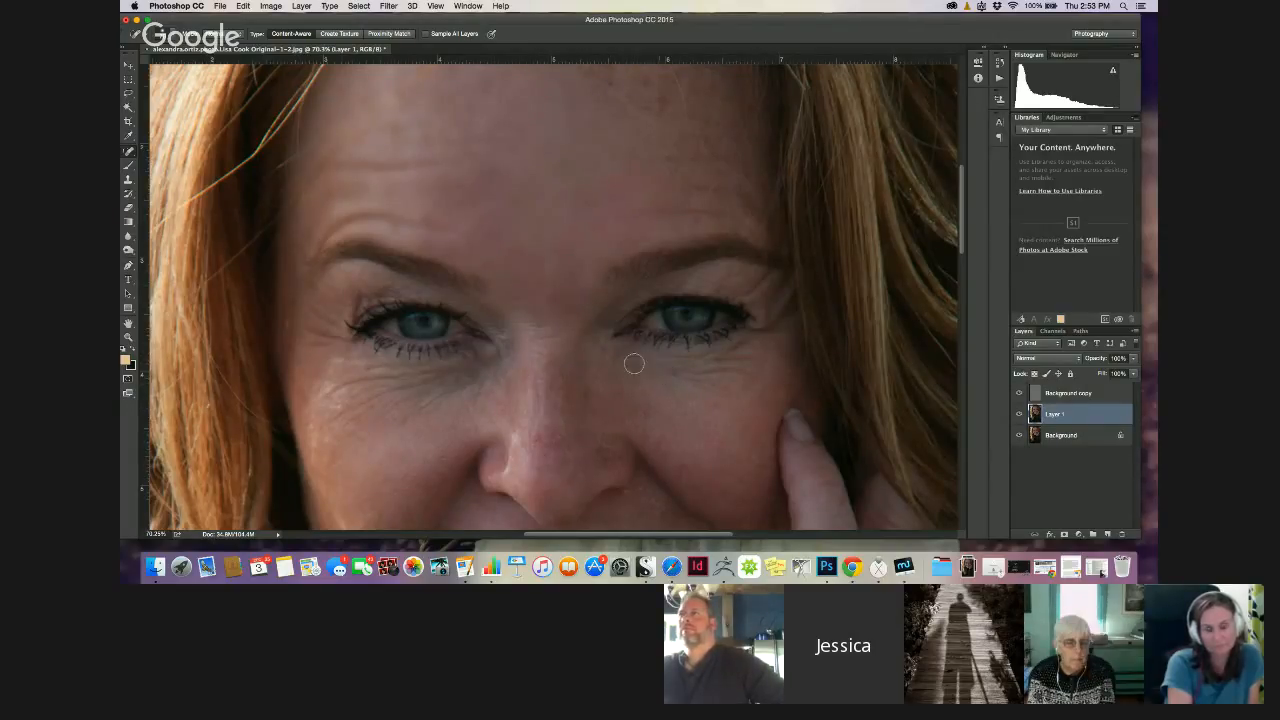
pyautogui.click(648, 357)
# Heal the blemishes on the right cheek beside the fingertip and on the right side of the forehead
pyautogui.click(752, 462)
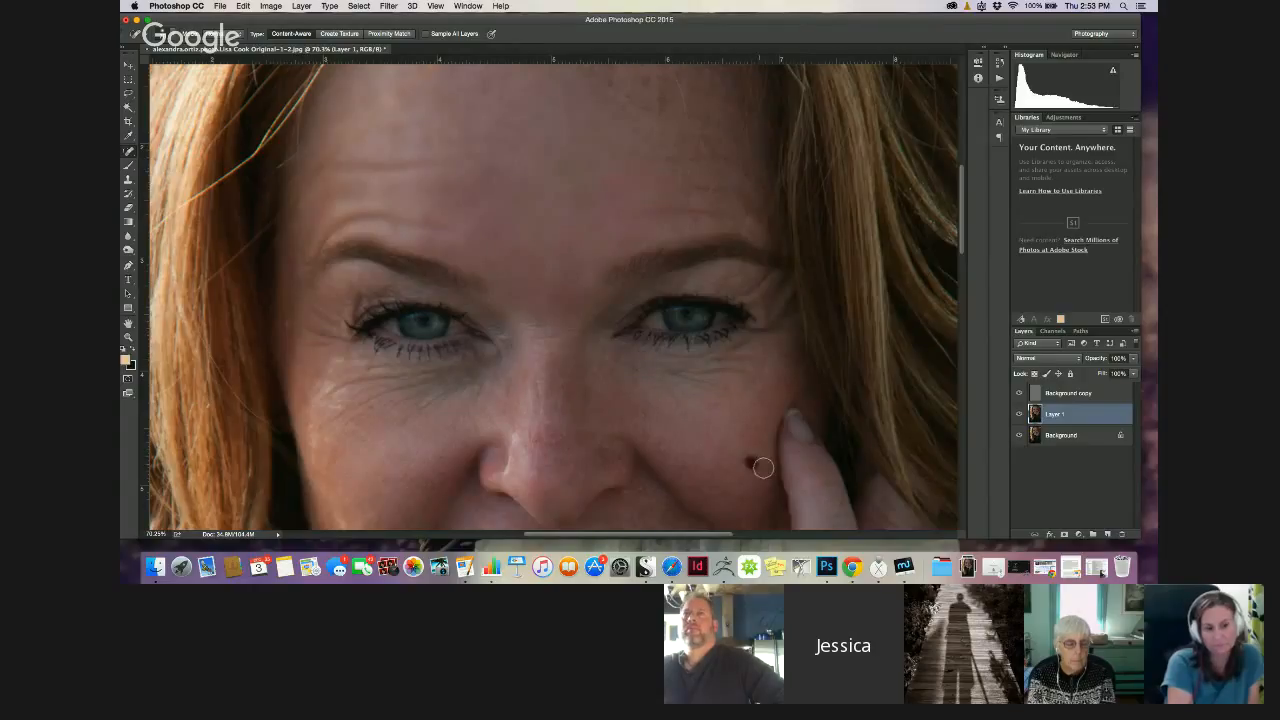
pyautogui.click(764, 448)
pyautogui.click(748, 175)
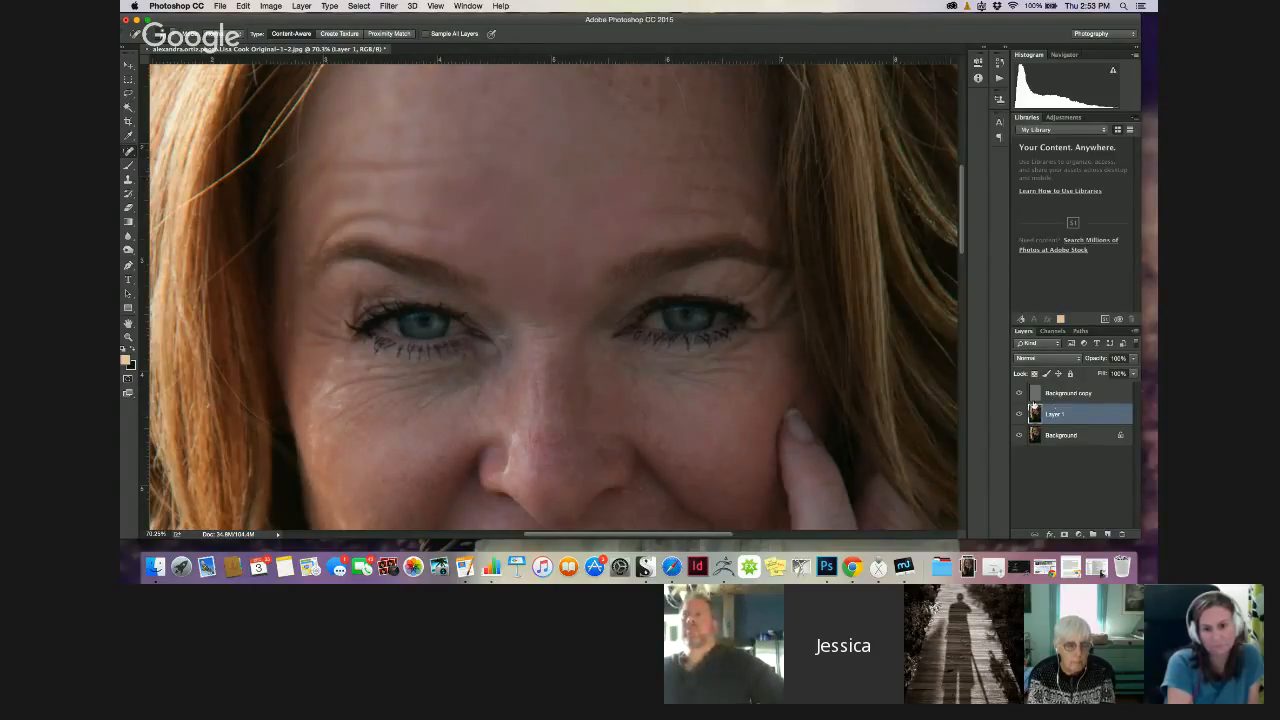
# Merge all visible layers into the Background and duplicate the merged image twice as new layers
pyautogui.keyDown('shift'); pyautogui.click(1052, 396); pyautogui.keyUp('shift')
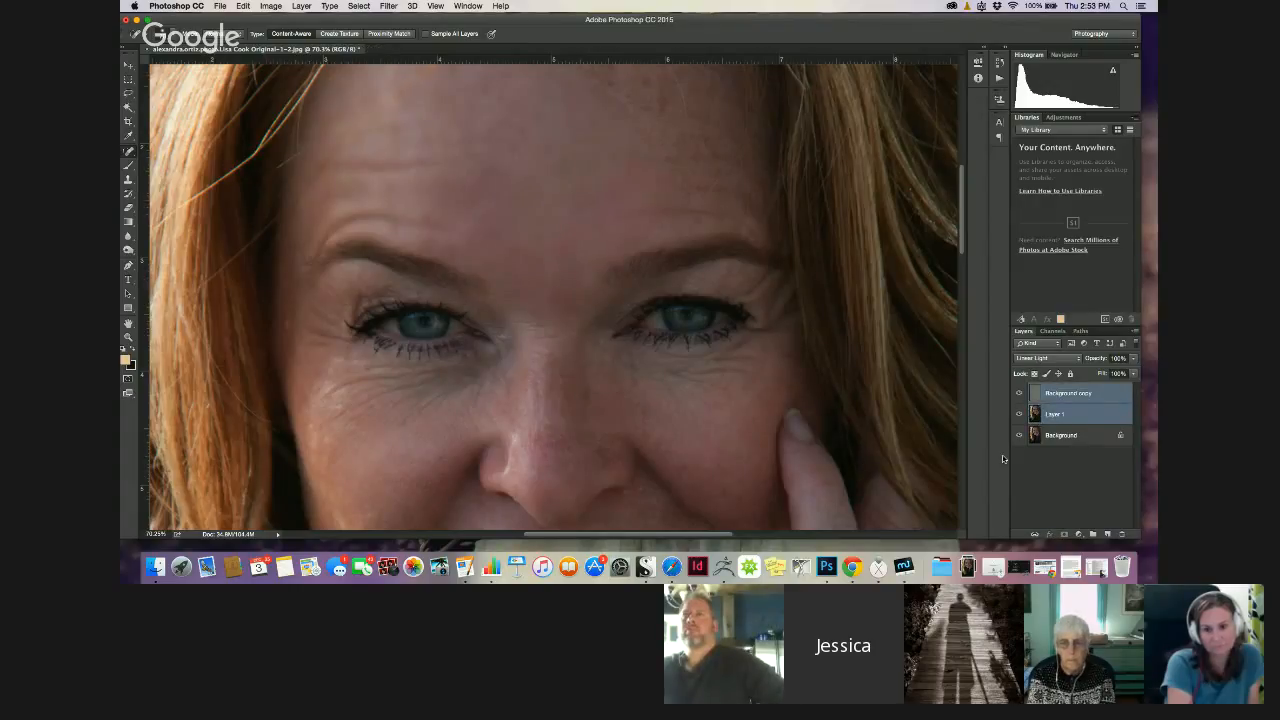
pyautogui.press('super+shift+e')
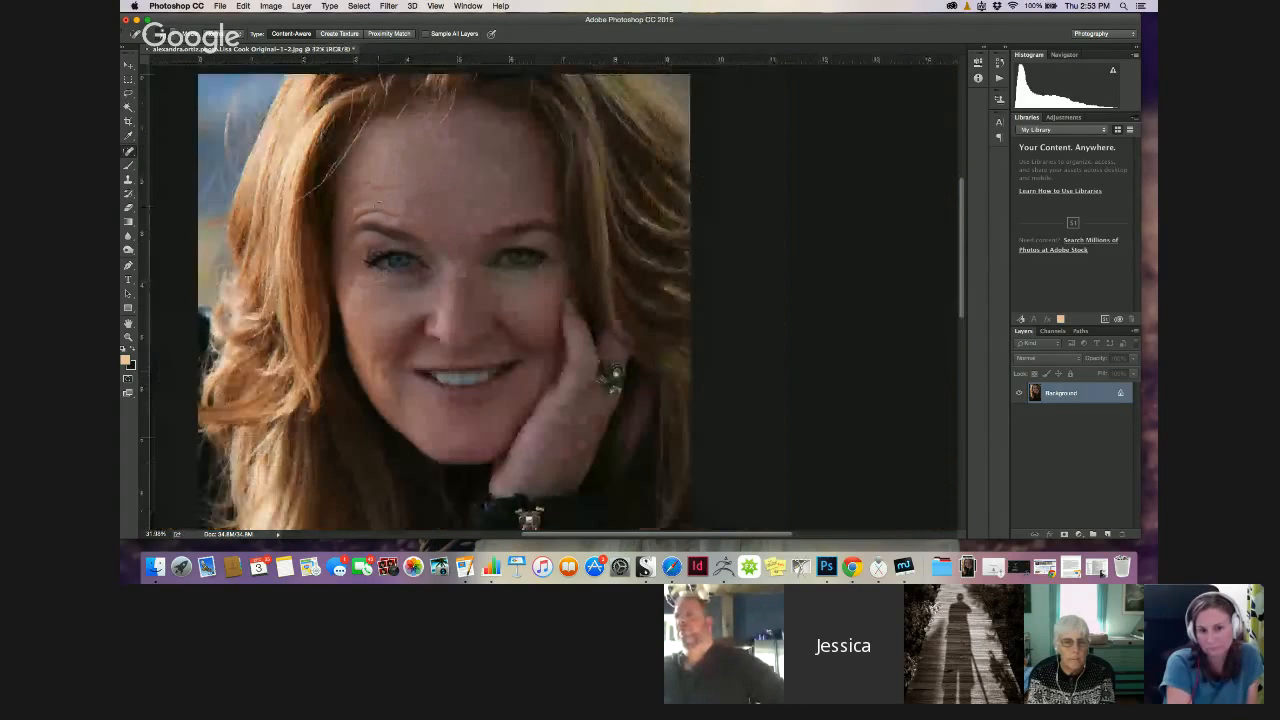
pyautogui.scroll(-3, 378, 207)
pyautogui.press('super+j')
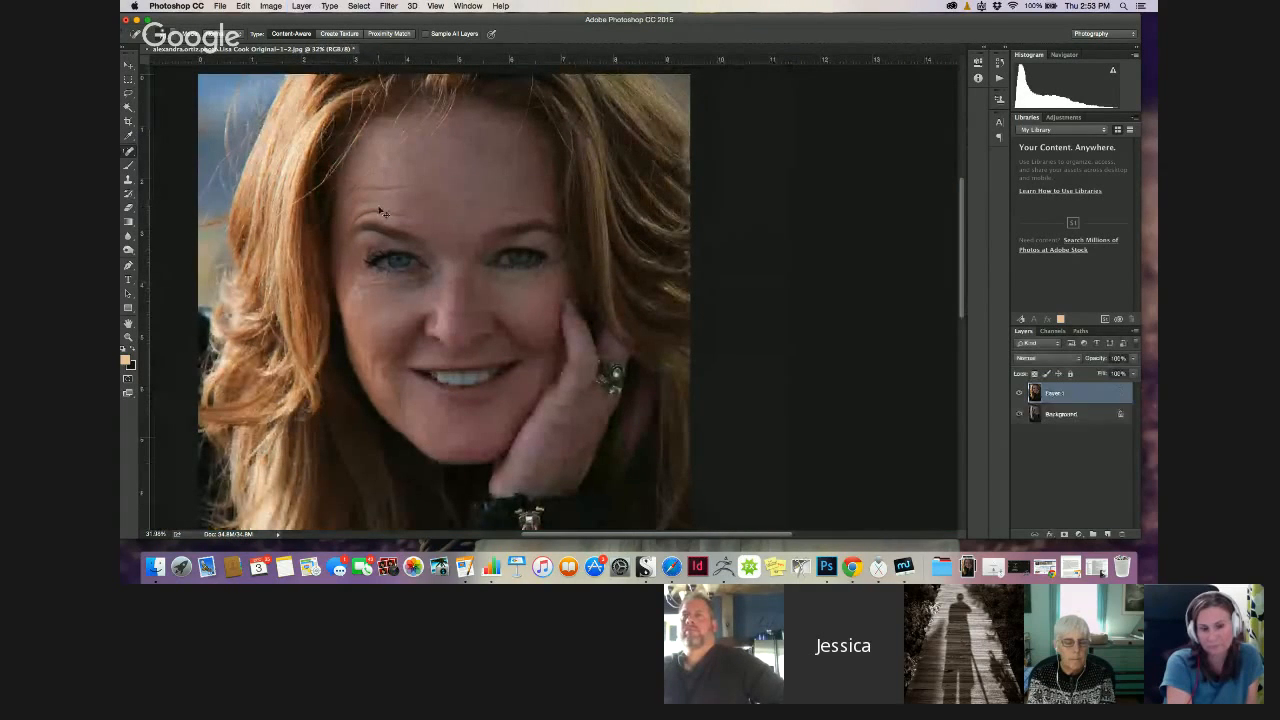
pyautogui.press('super+j')
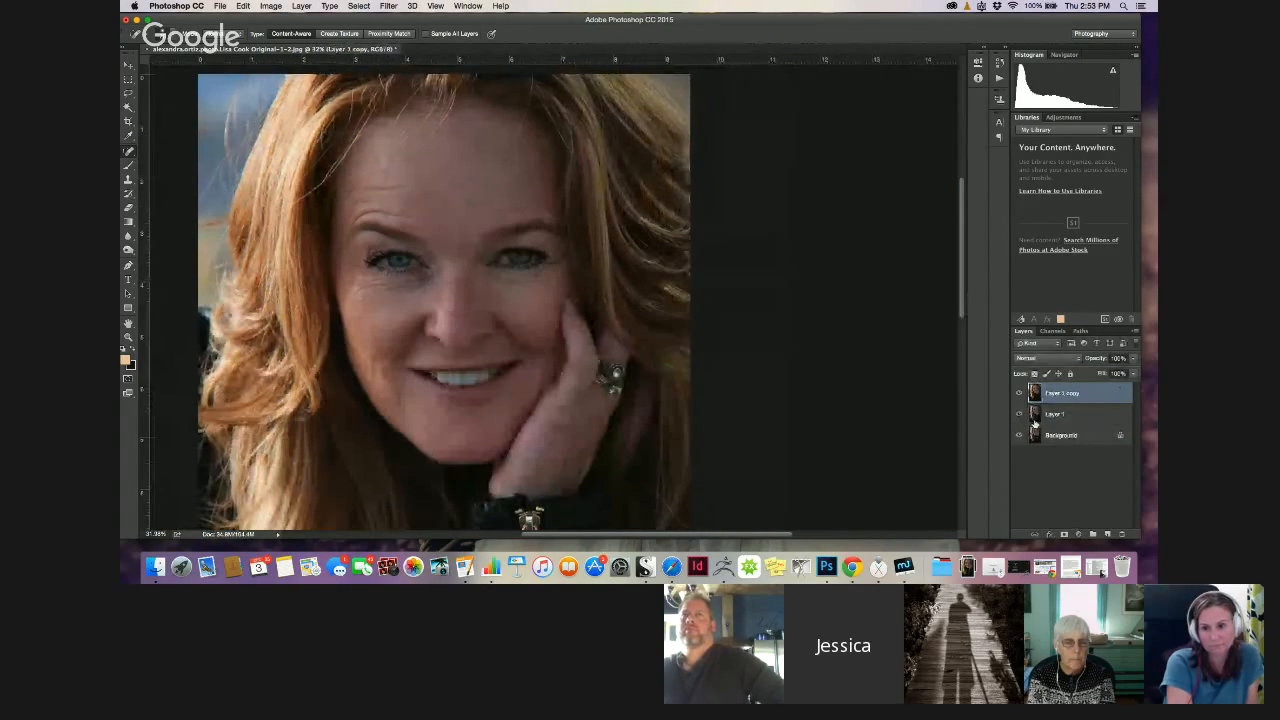
# Apply a Gaussian Blur with a radius of 2.2 pixels to Layer 1, the lower duplicate
pyautogui.hotkey('alt', '[')
pyautogui.click(387, 7)
pyautogui.click(387, 7)
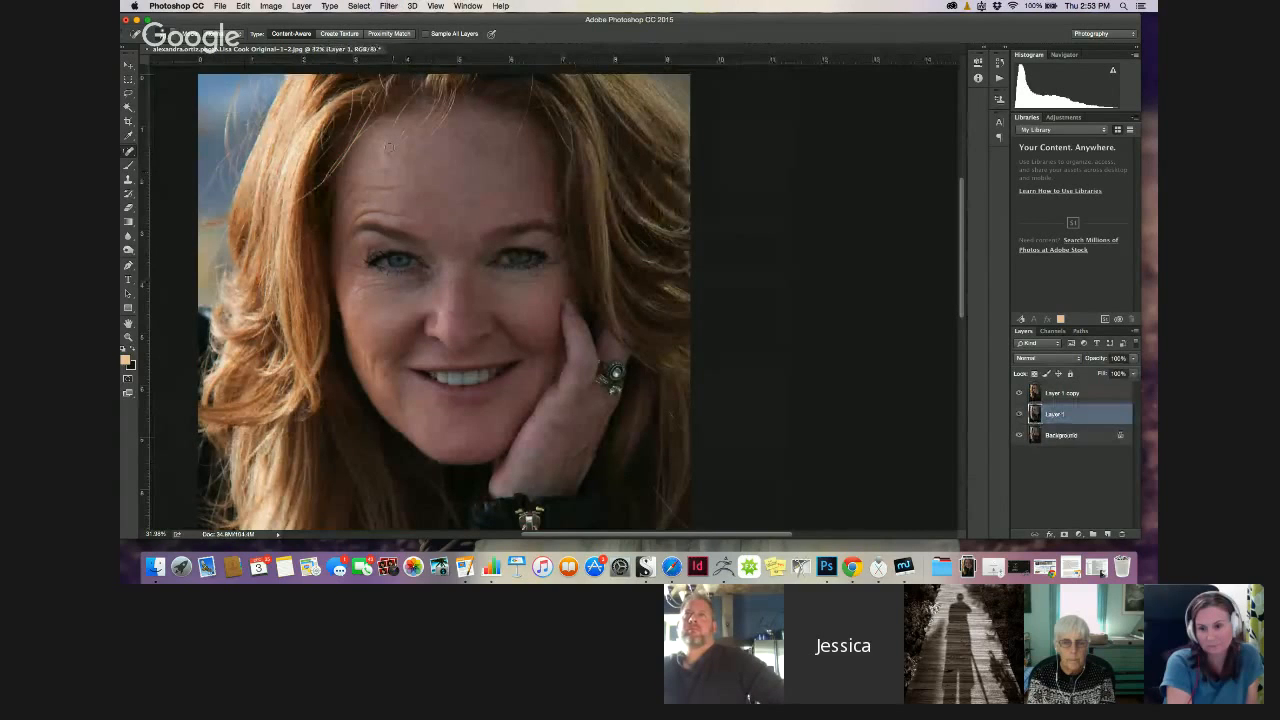
pyautogui.click(385, 8)
pyautogui.click(385, 8)
pyautogui.click(388, 6)
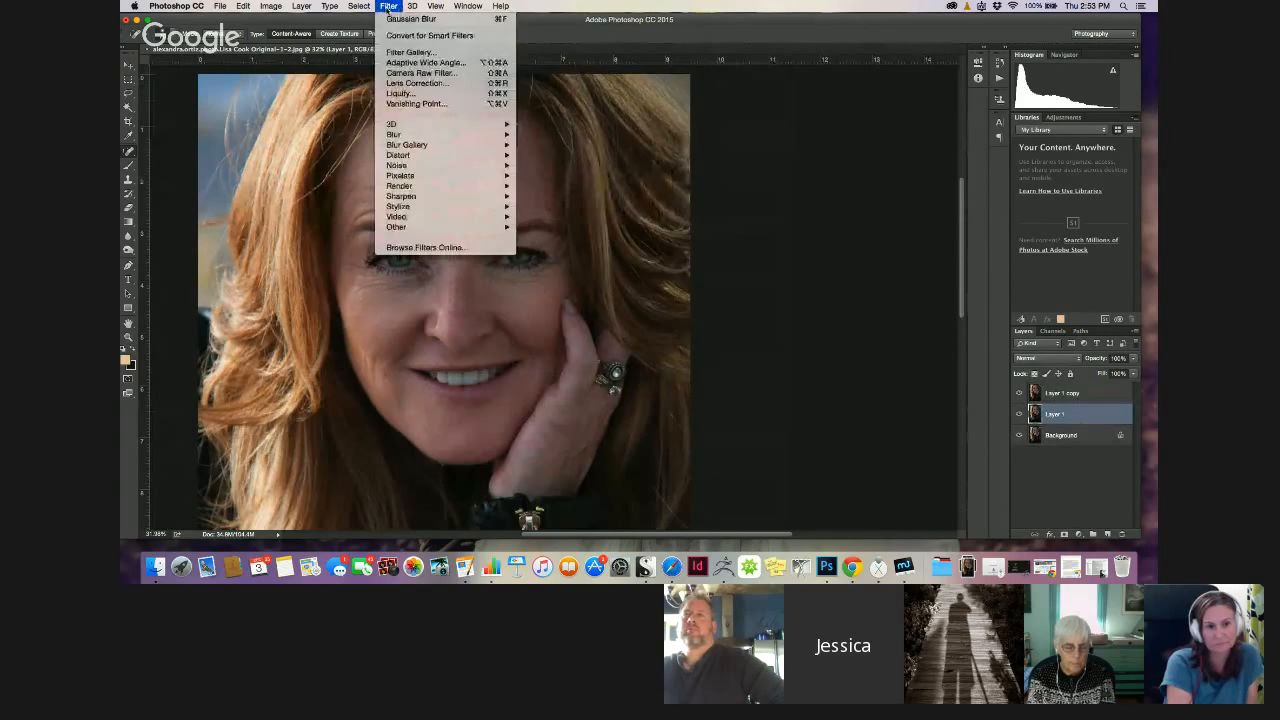
pyautogui.moveTo(498, 135)
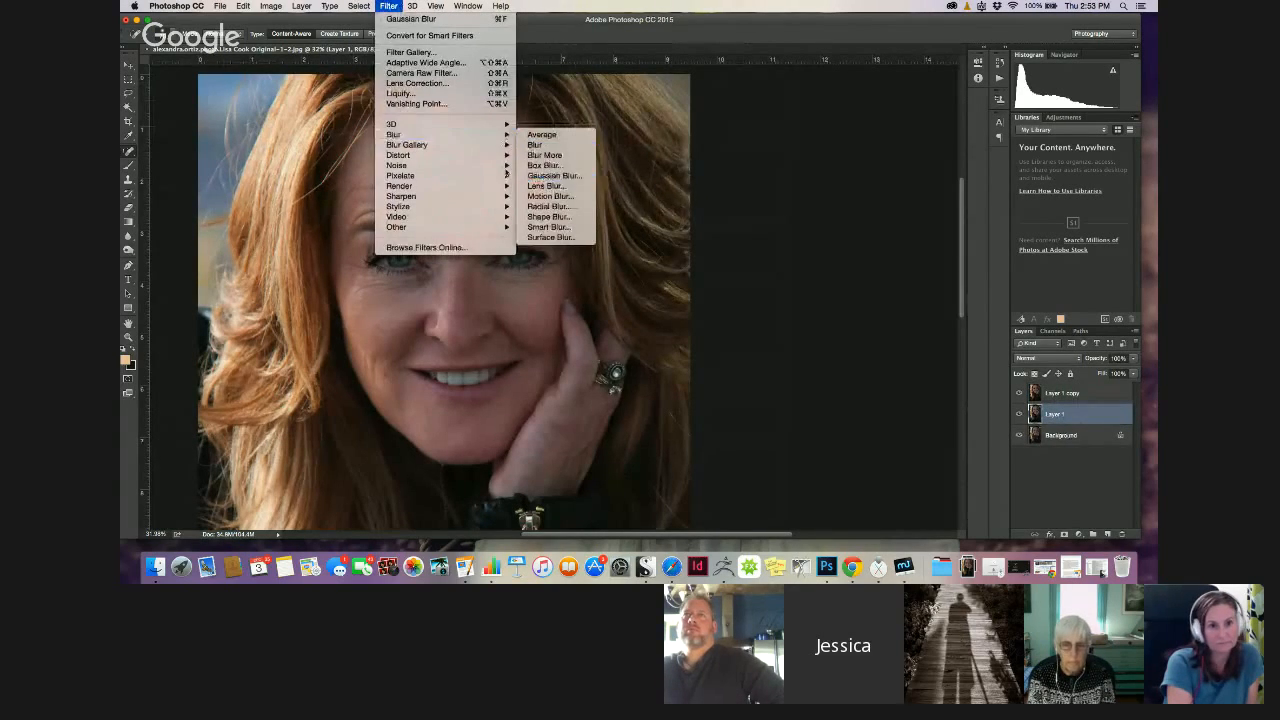
pyautogui.click(552, 175)
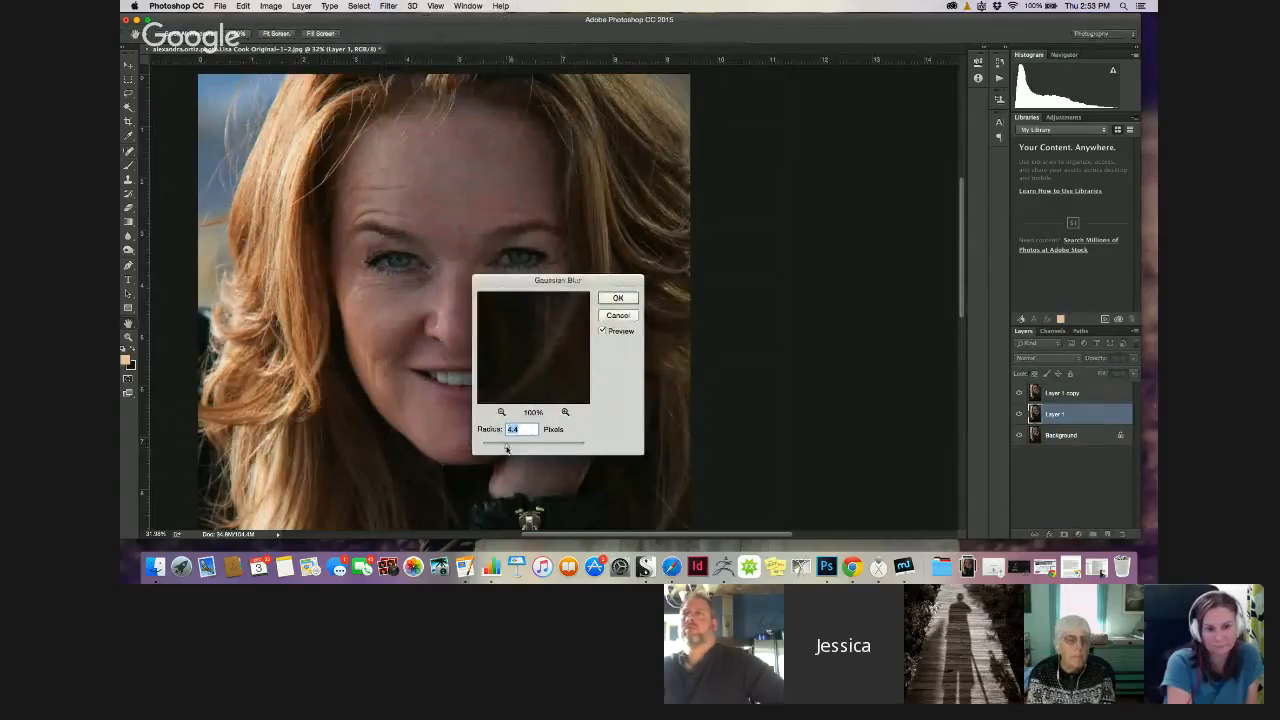
pyautogui.moveTo(507, 447); pyautogui.dragTo(504, 449)
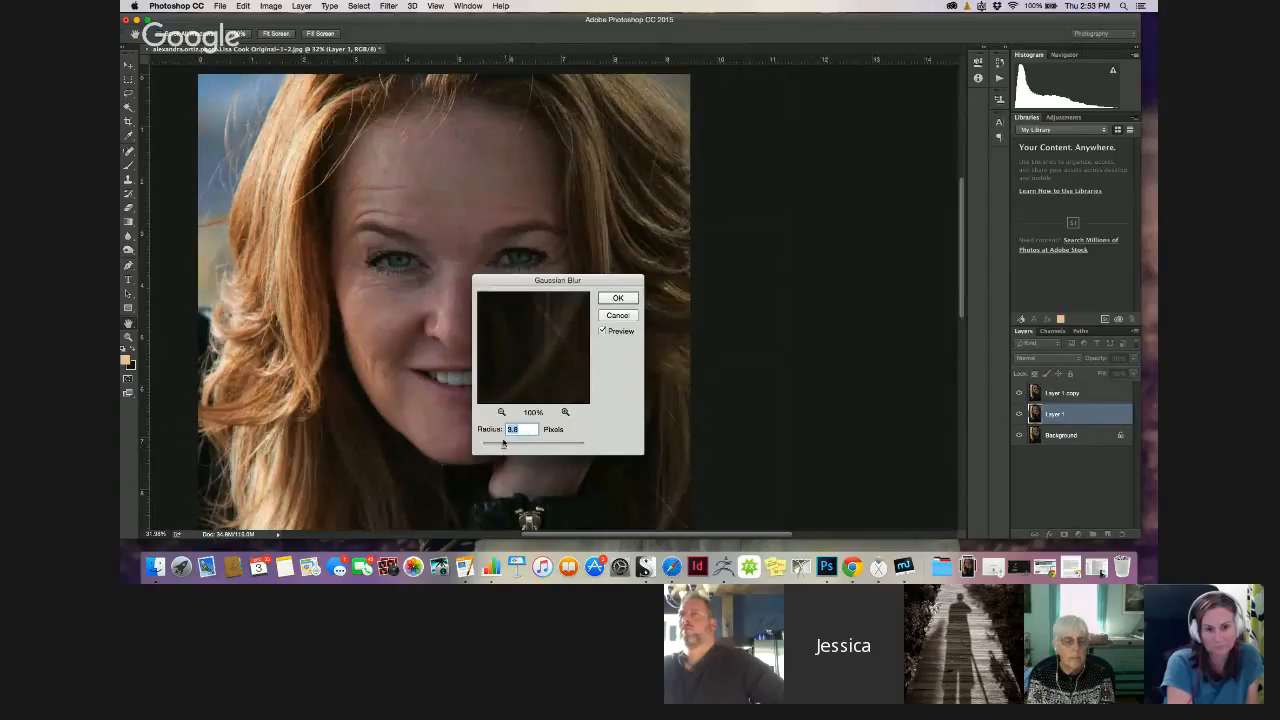
pyautogui.click(392, 258)
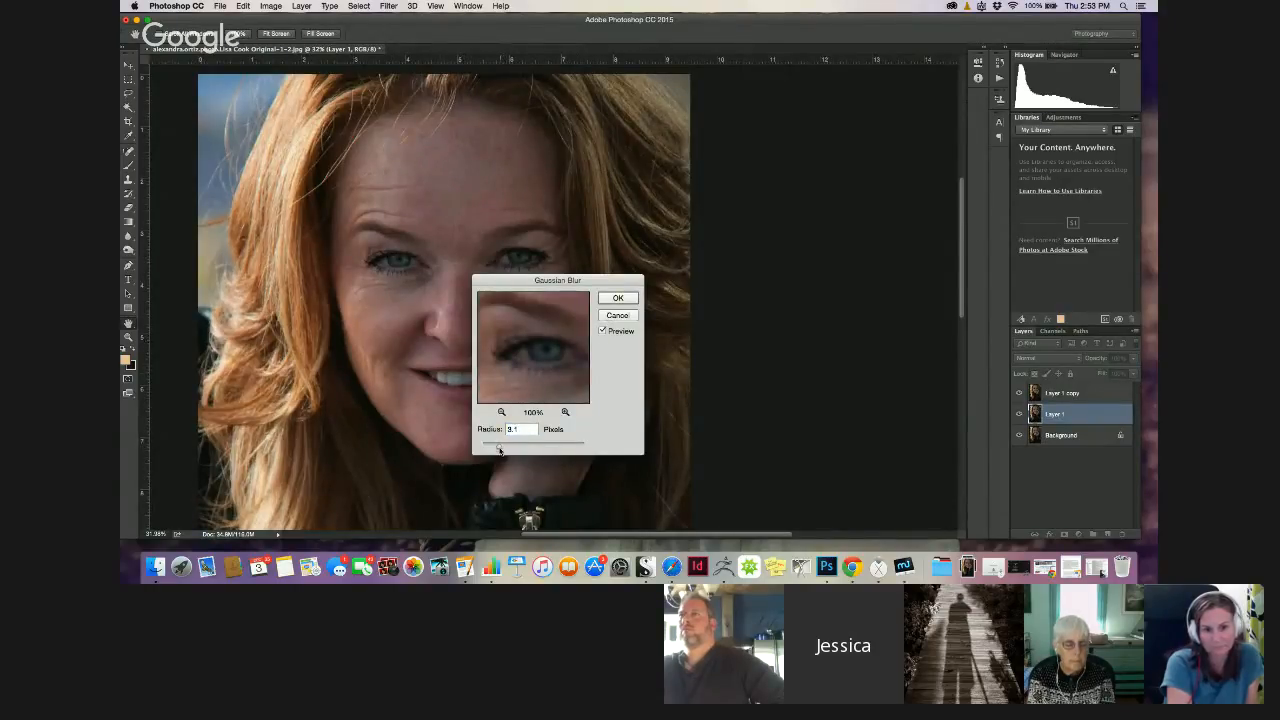
pyautogui.moveTo(500, 450); pyautogui.dragTo(507, 456)
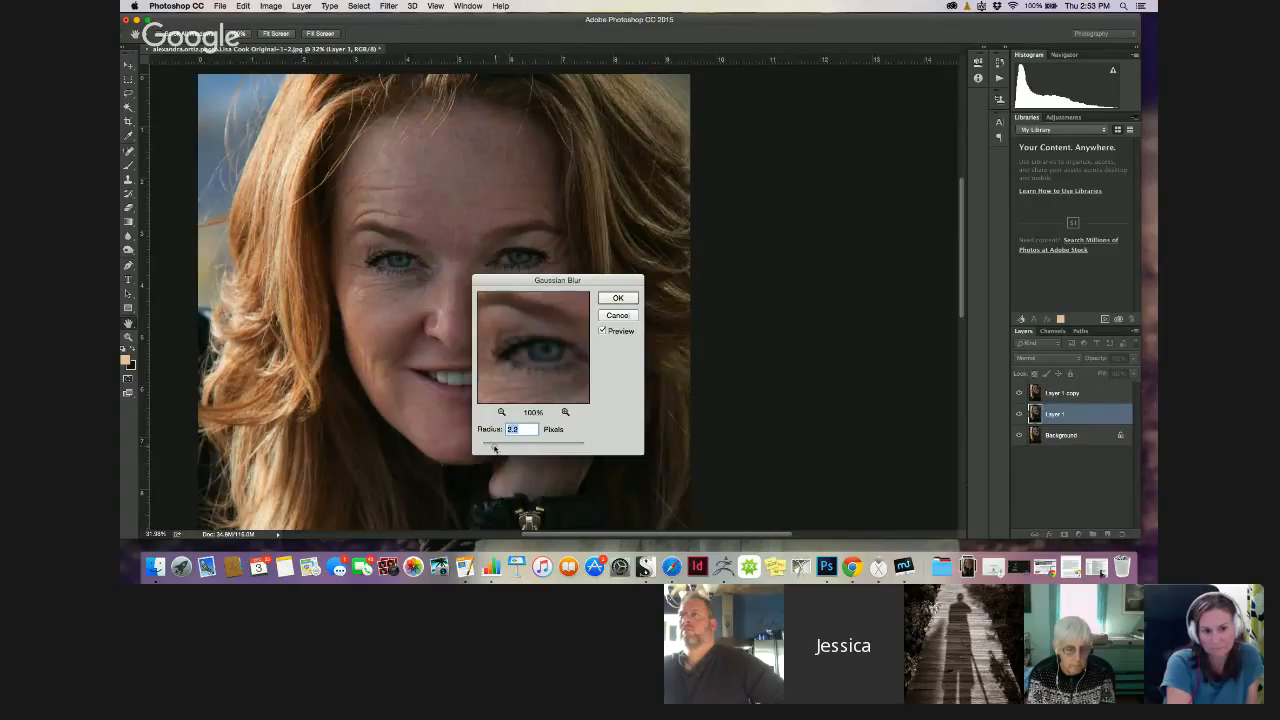
pyautogui.click(615, 298)
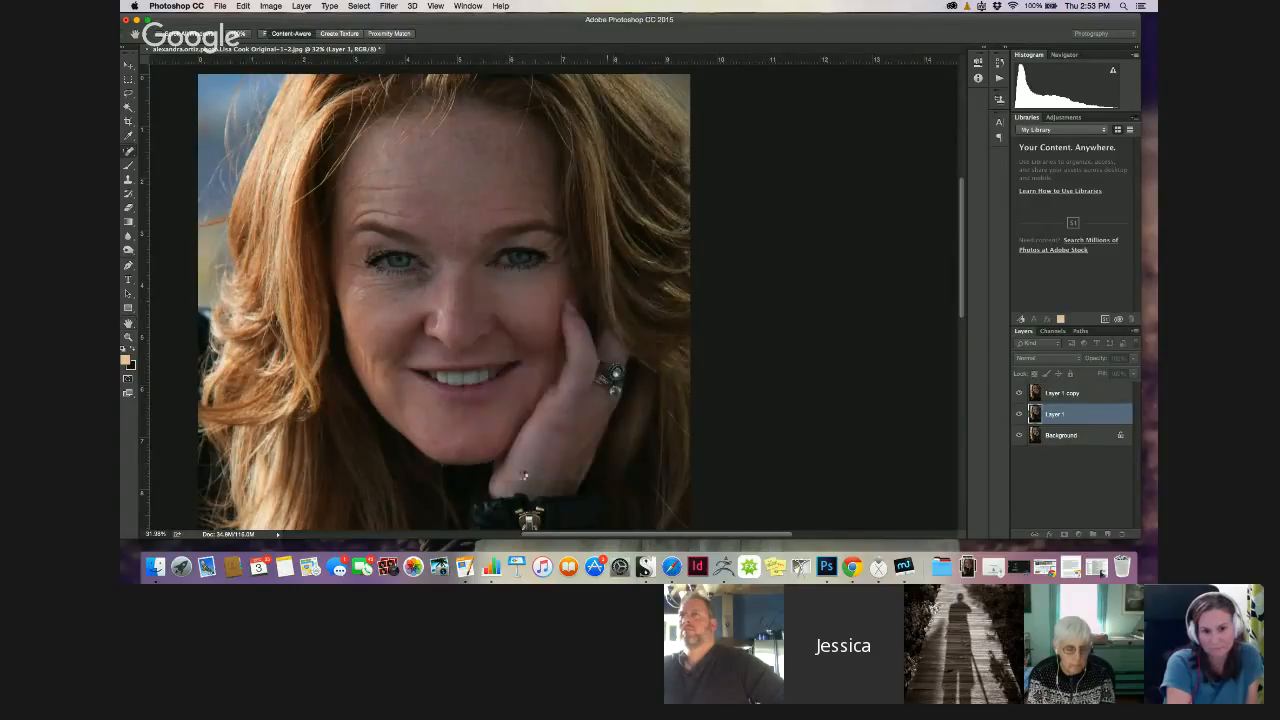
# Run Apply Image on Layer 1 copy to extract the grey texture layer and set its blend mode to Linear Light
pyautogui.click(1053, 394)
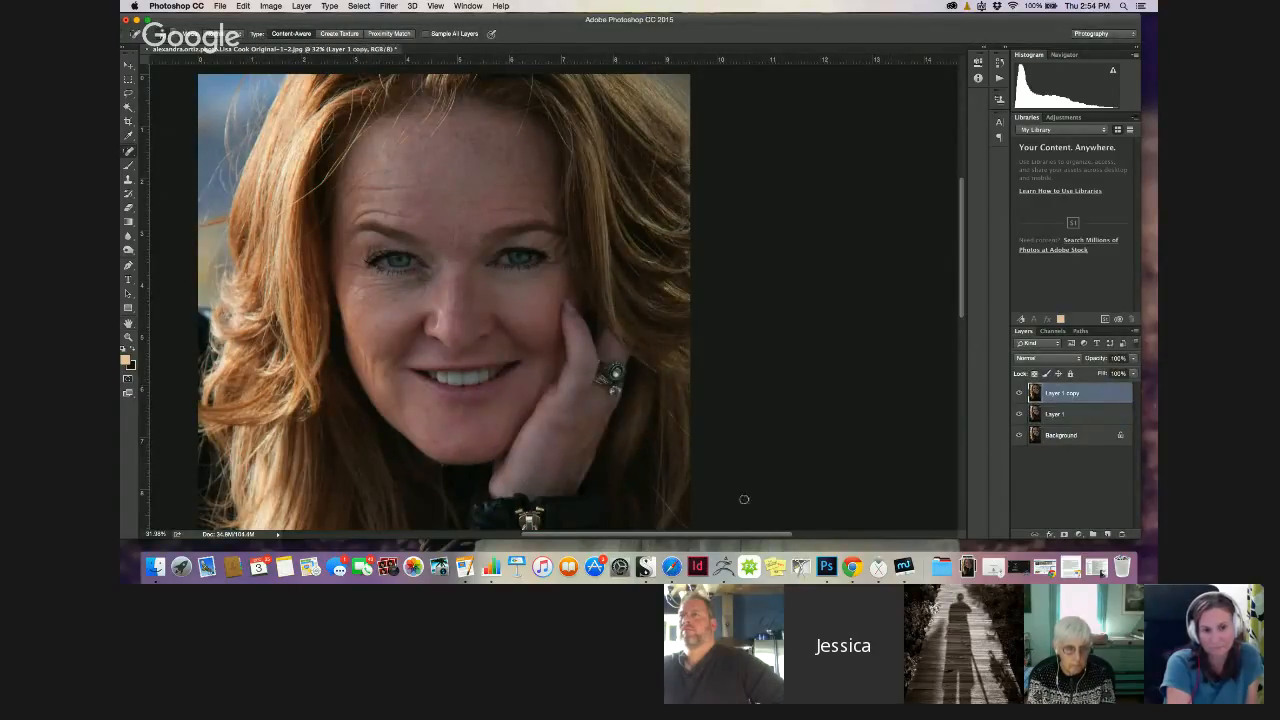
pyautogui.click(268, 8)
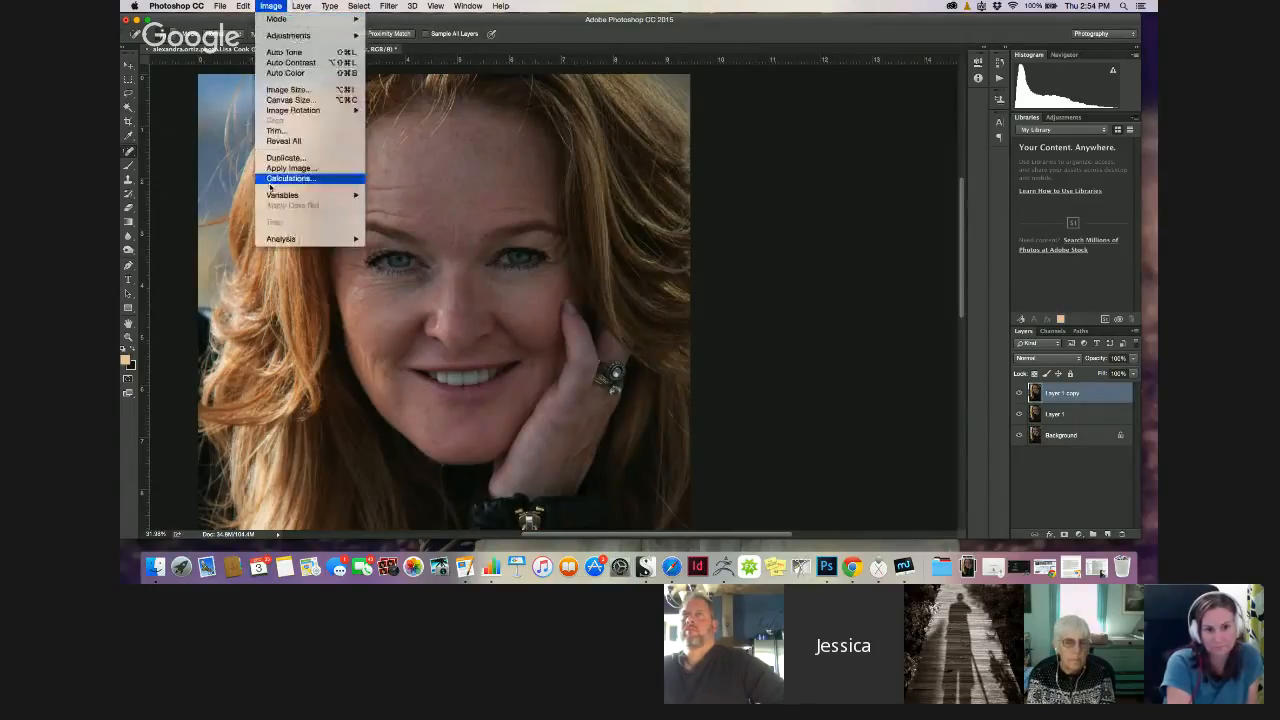
pyautogui.click(285, 168)
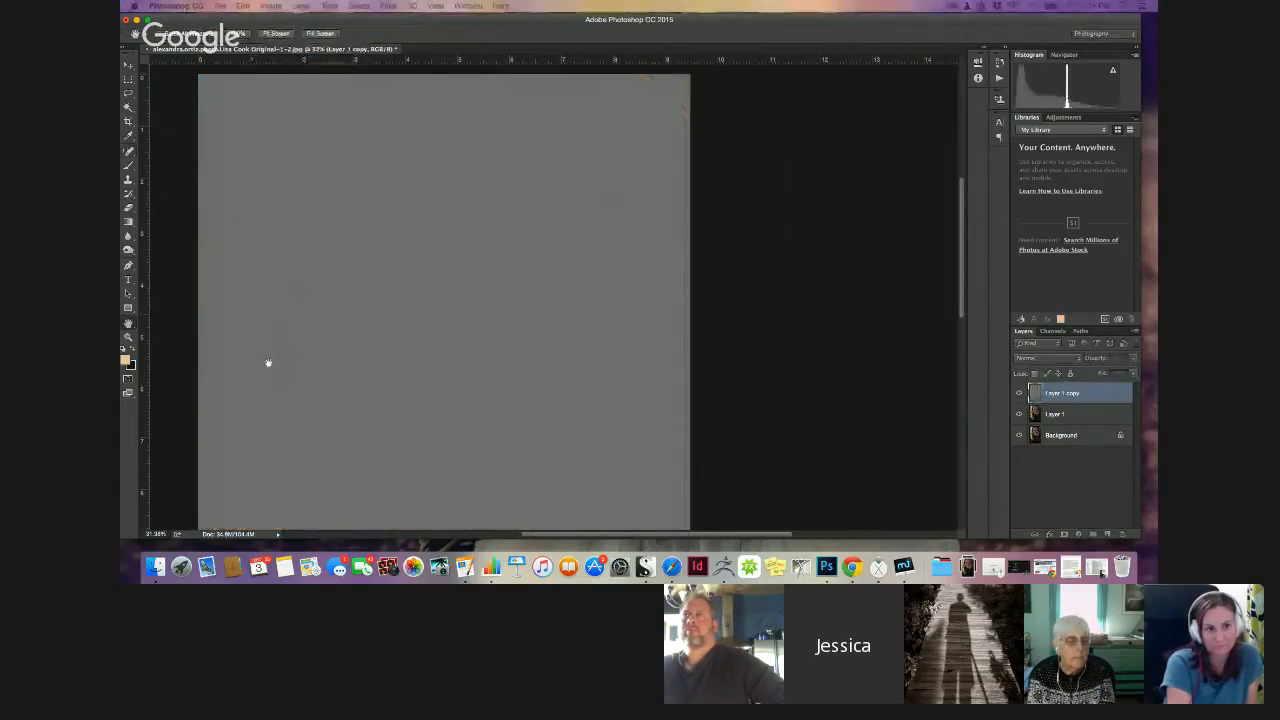
pyautogui.press('Return')
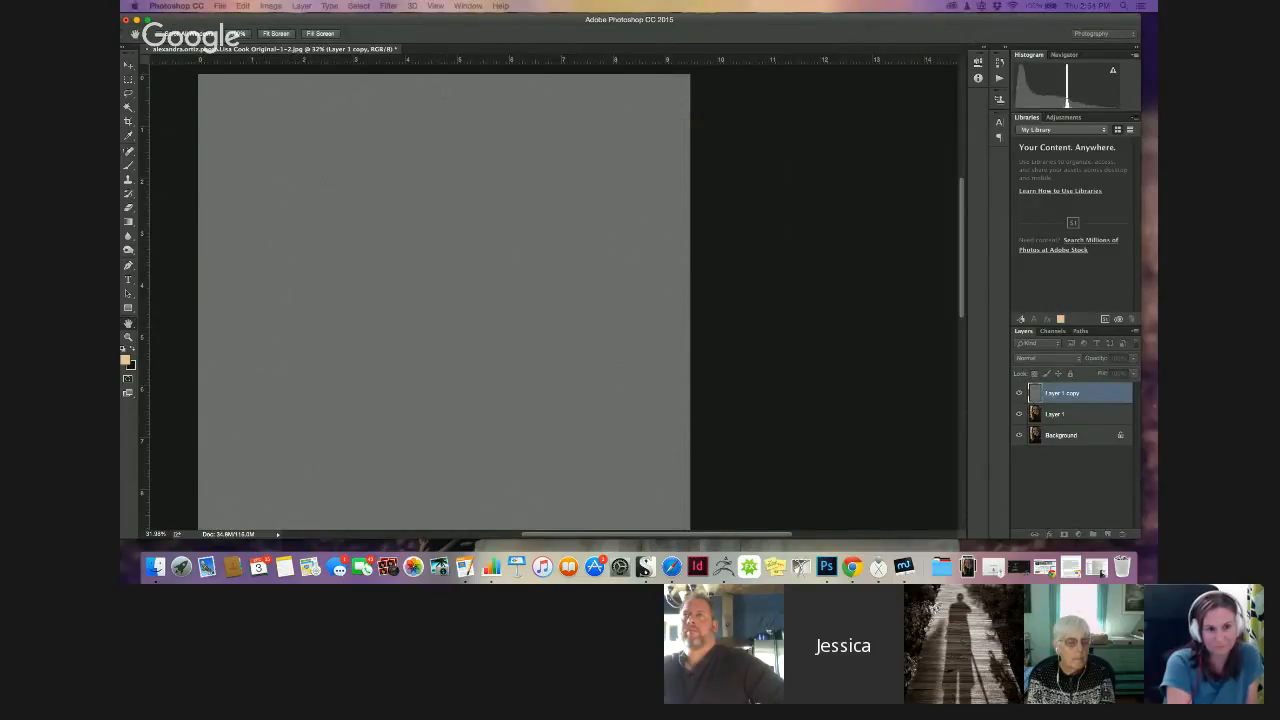
pyautogui.press('Return')
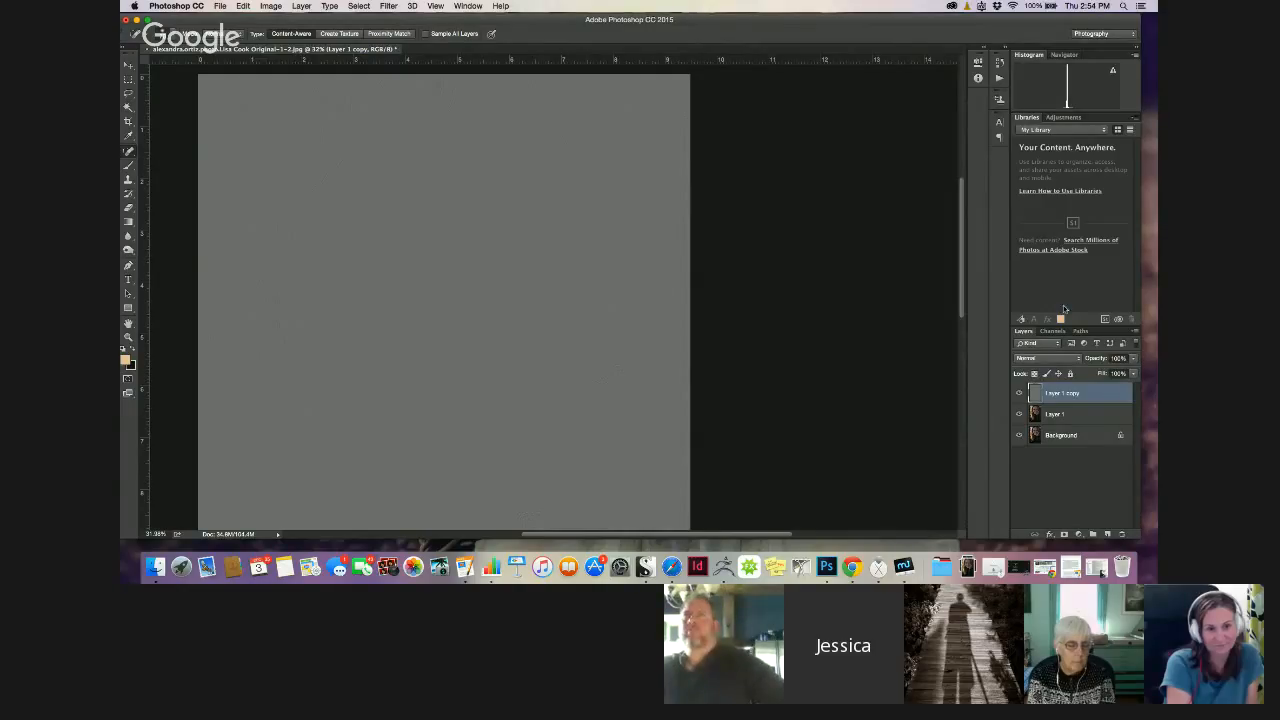
pyautogui.click(1040, 358)
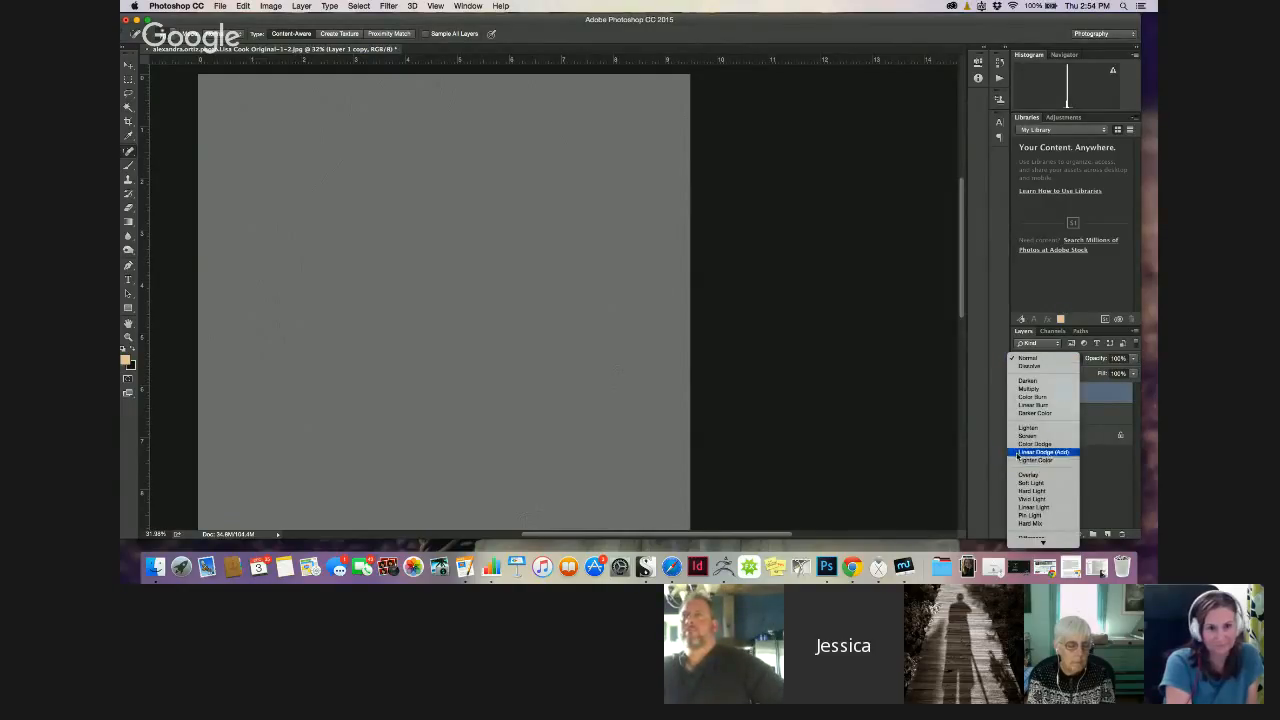
pyautogui.click(1032, 507)
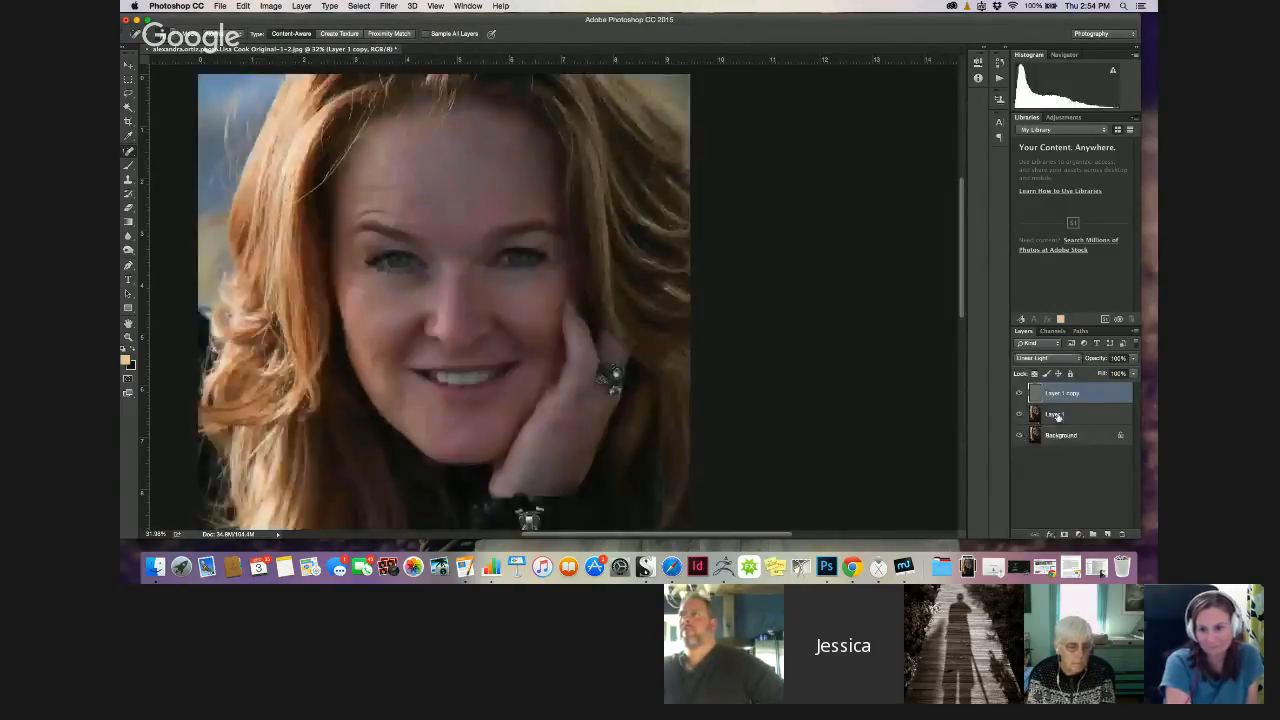
# Heal the spots on the nose, lower left cheek, jawline and chin on the blurred Layer 1
pyautogui.click(1058, 416)
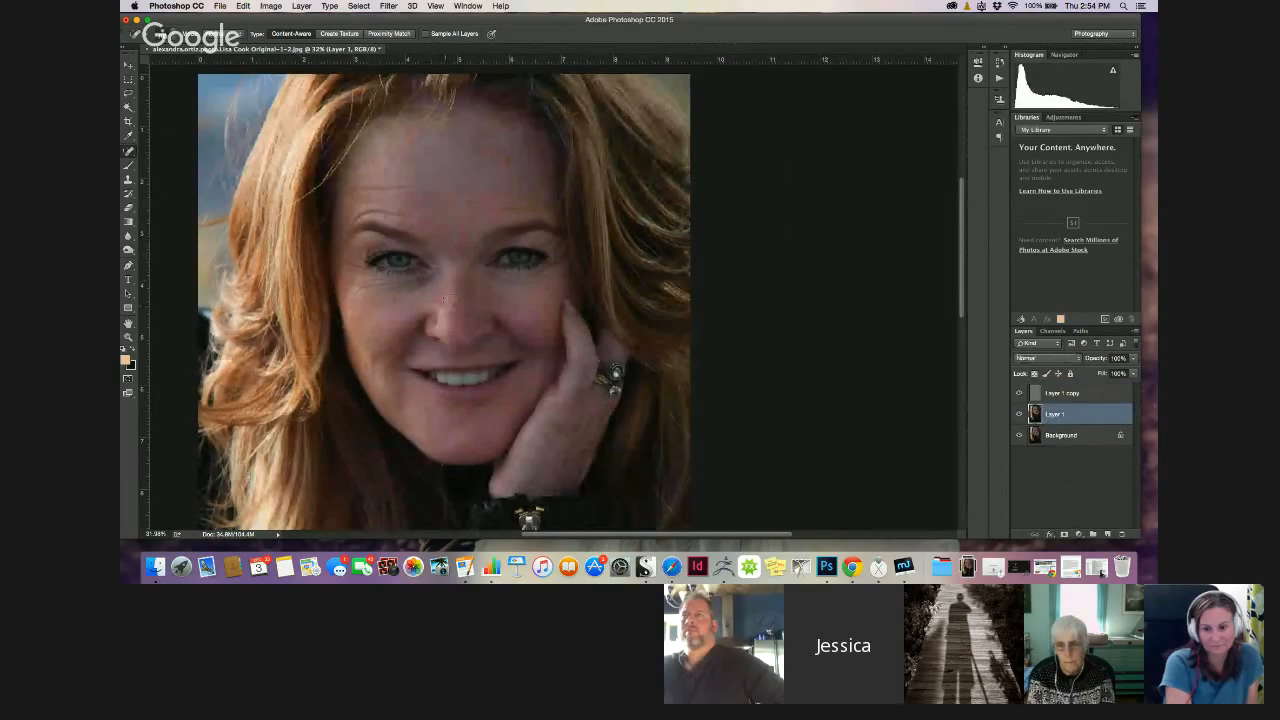
pyautogui.click(456, 303)
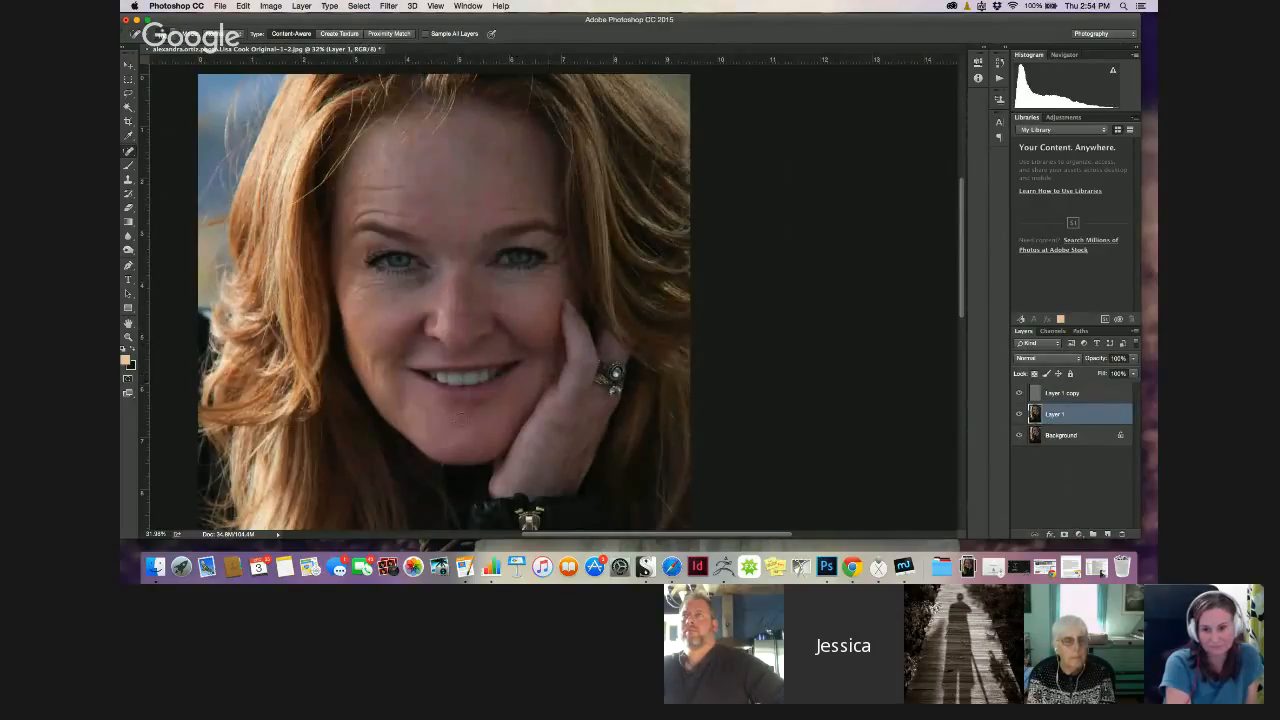
pyautogui.moveTo(472, 417); pyautogui.dragTo(455, 417)
pyautogui.click(429, 417)
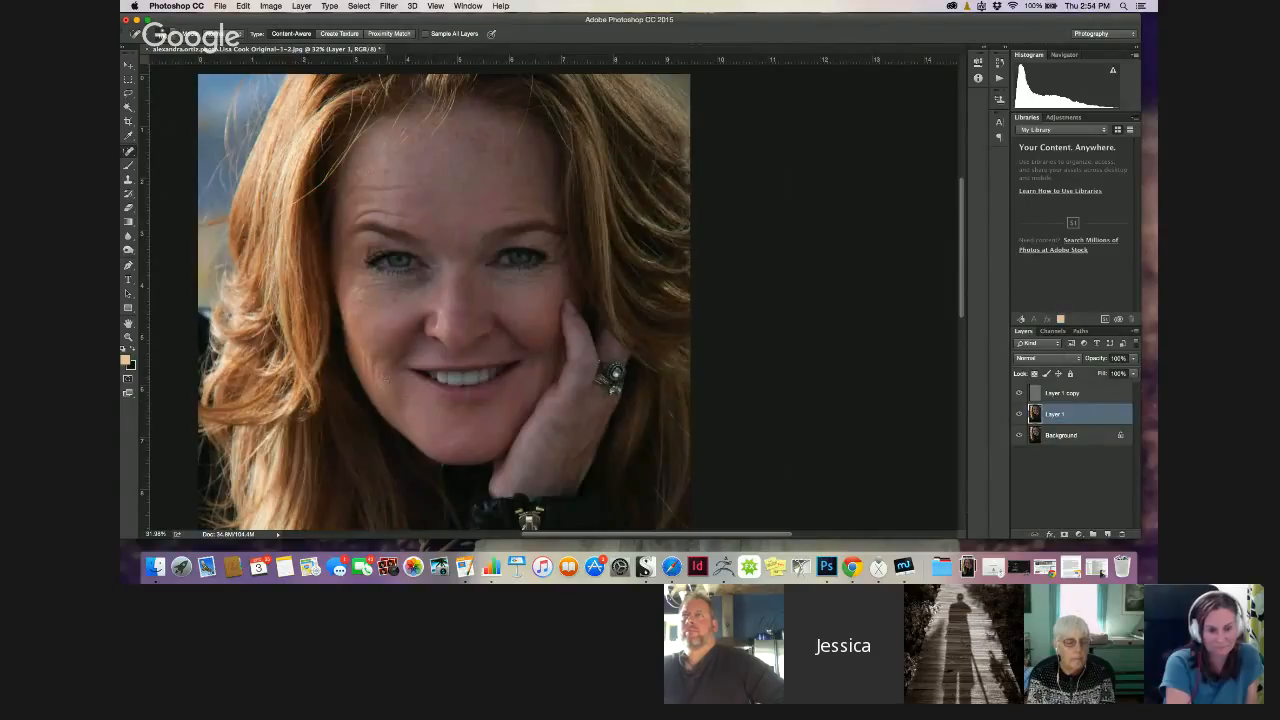
pyautogui.click(384, 374)
pyautogui.click(408, 425)
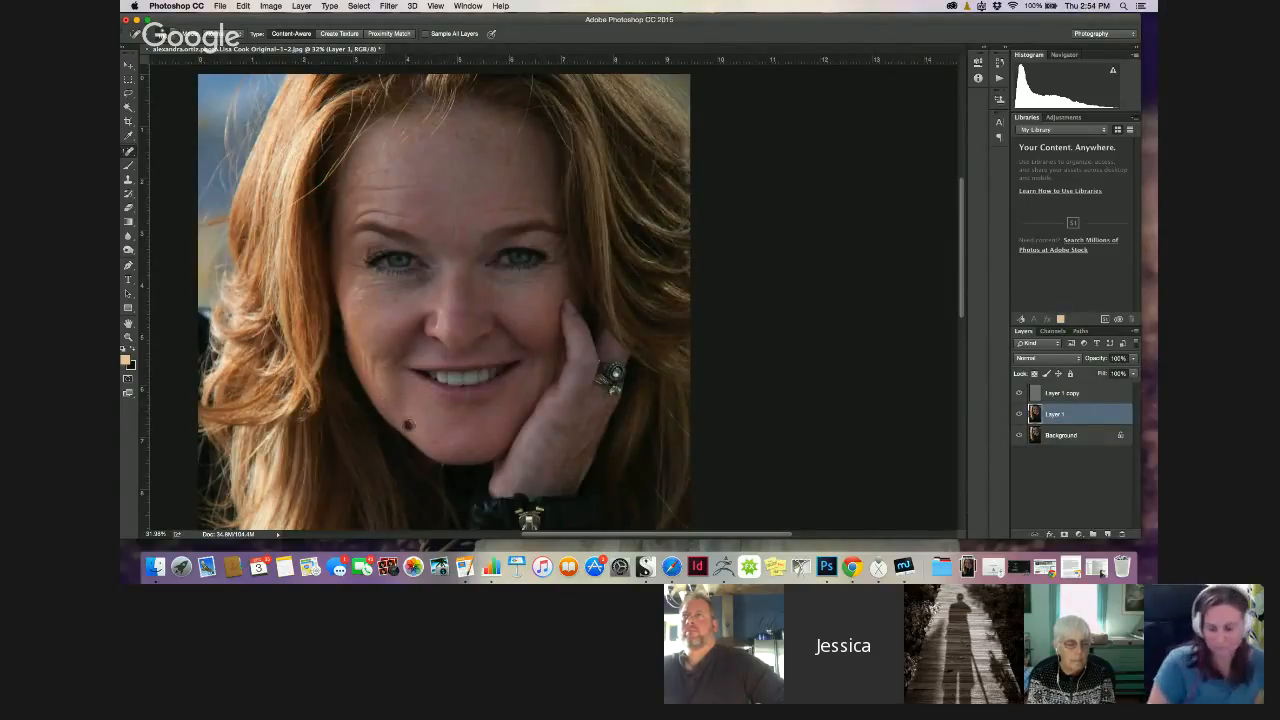
pyautogui.click(405, 415)
pyautogui.click(427, 428)
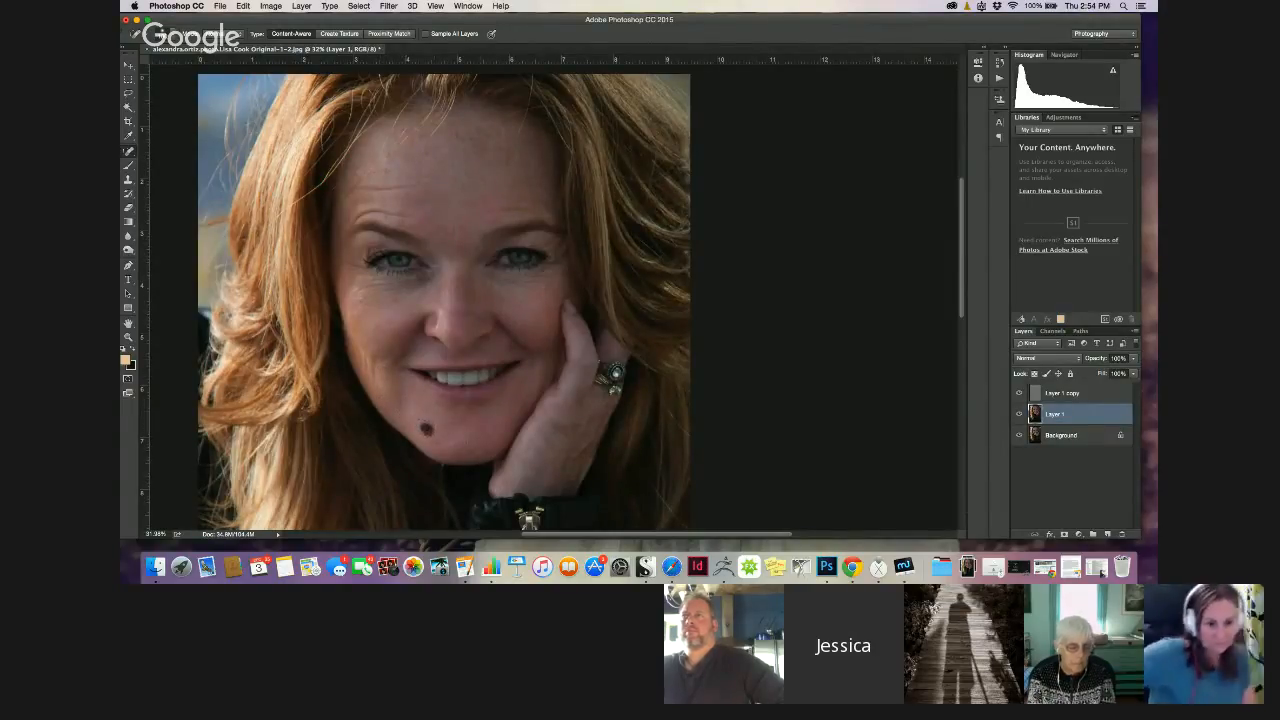
pyautogui.click(475, 451)
# Heal the uneven spots across the forehead and above the left eyebrow on Layer 1
pyautogui.click(473, 203)
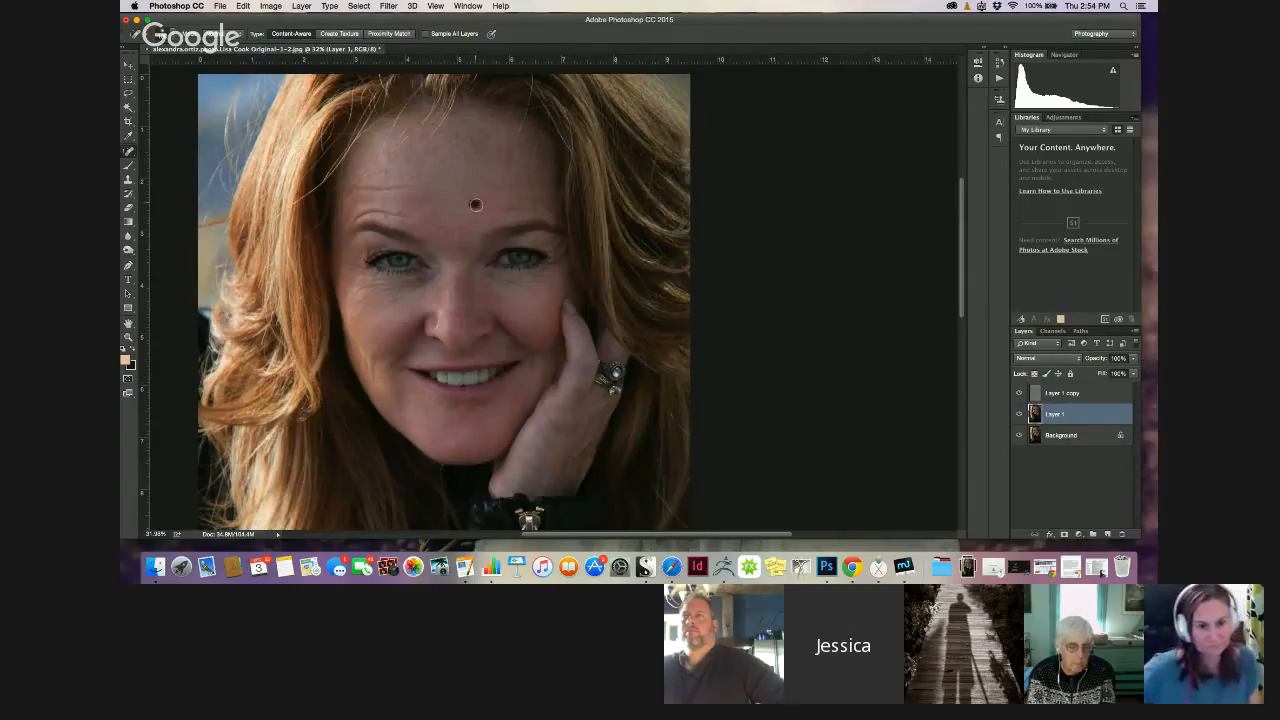
pyautogui.click(452, 135)
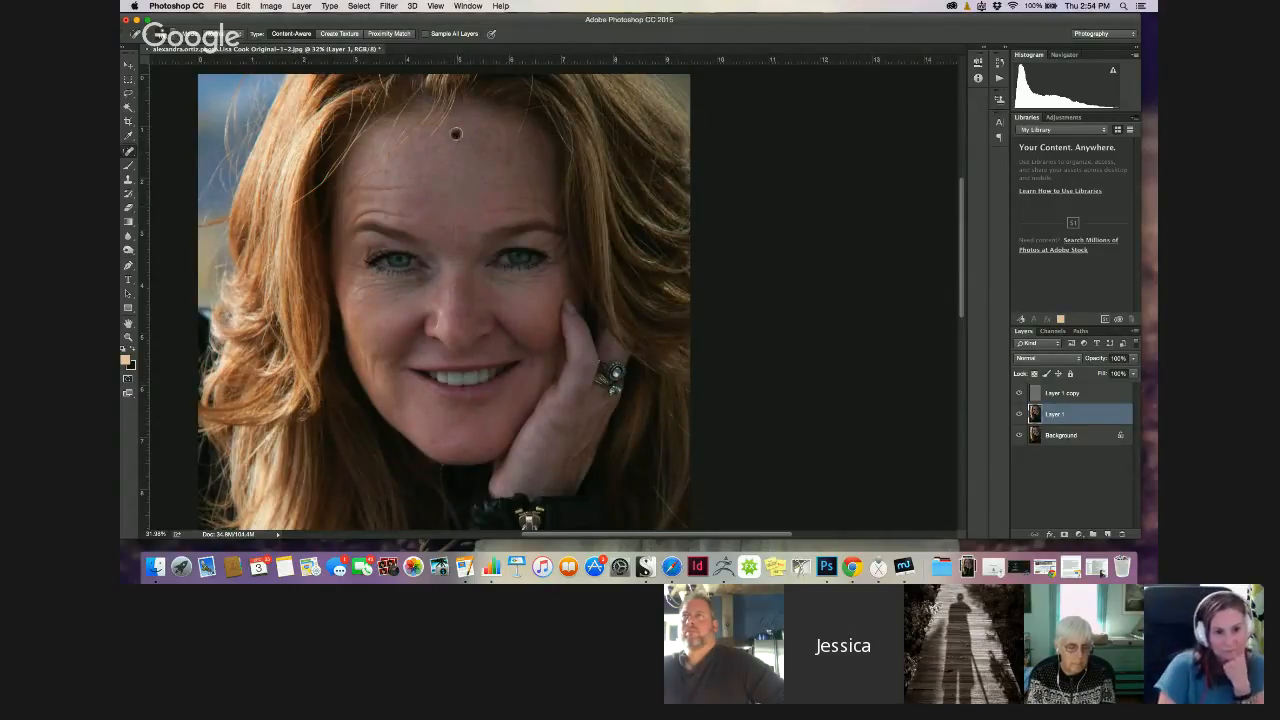
pyautogui.click(506, 161)
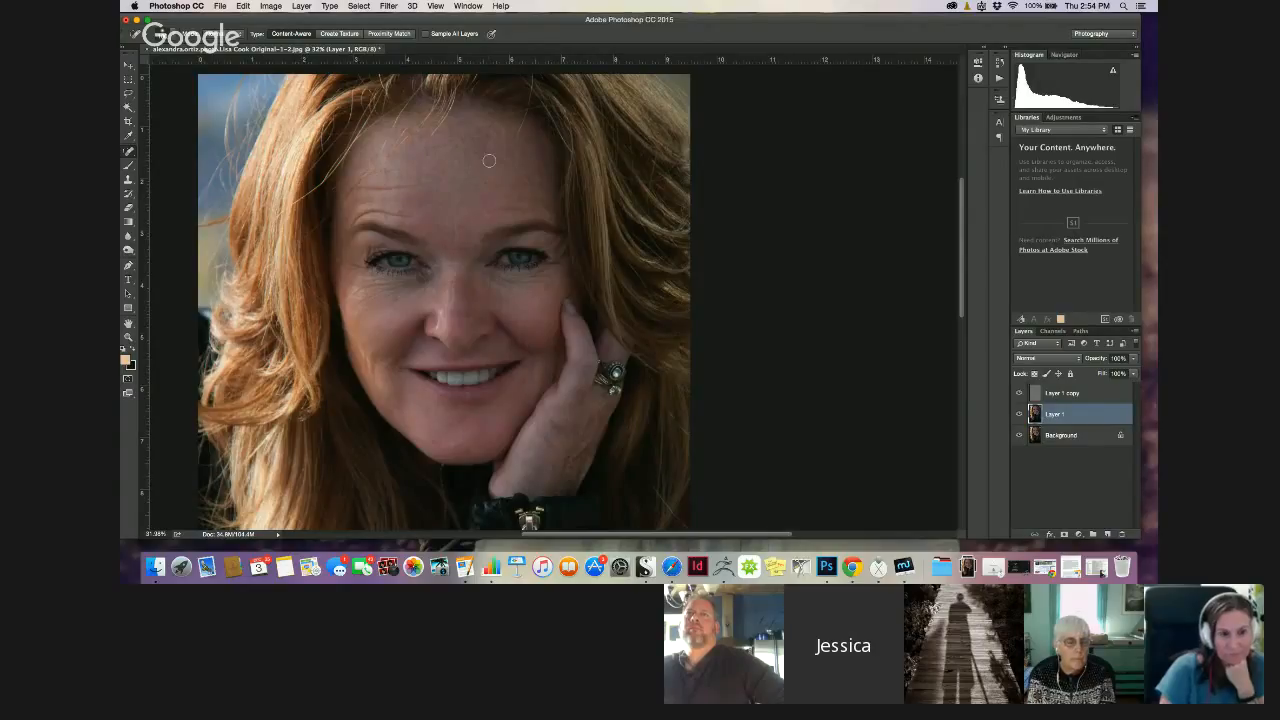
pyautogui.click(420, 180)
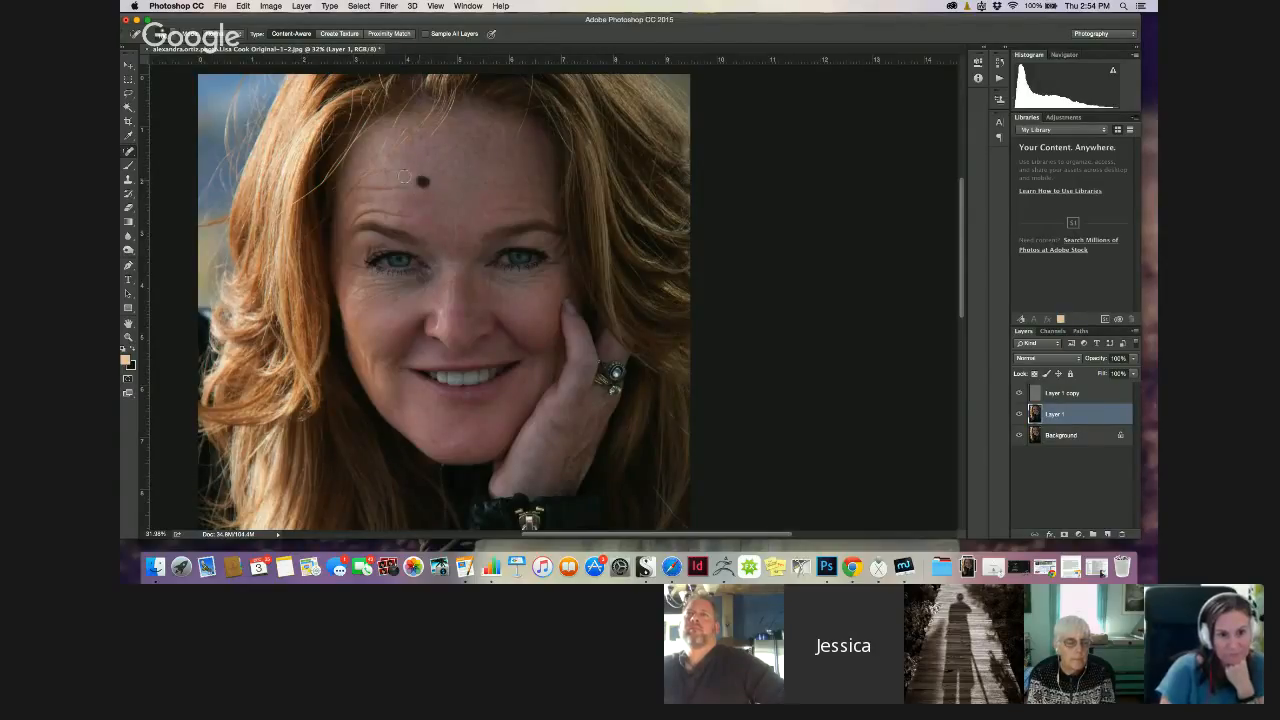
pyautogui.click(403, 214)
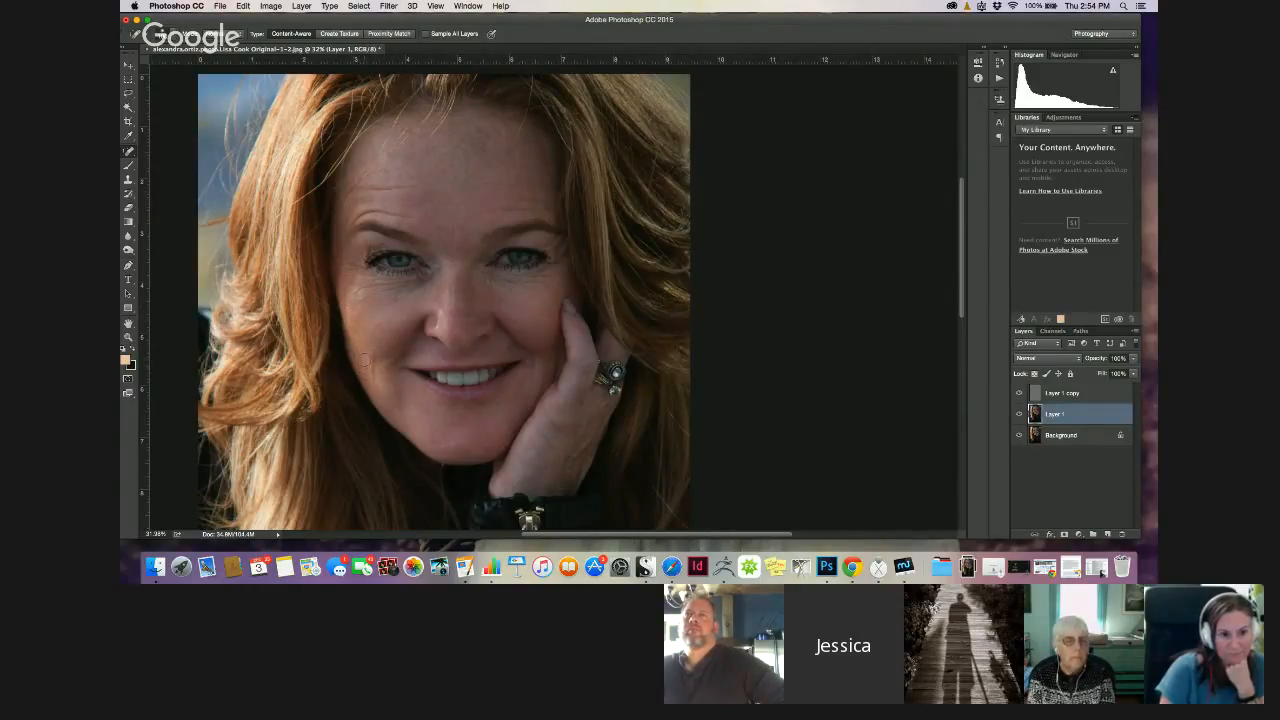
# Heal the crease and spots on the left cheek and the small mark on the lower right cheek on Layer 1
pyautogui.click(366, 367)
pyautogui.click(373, 362)
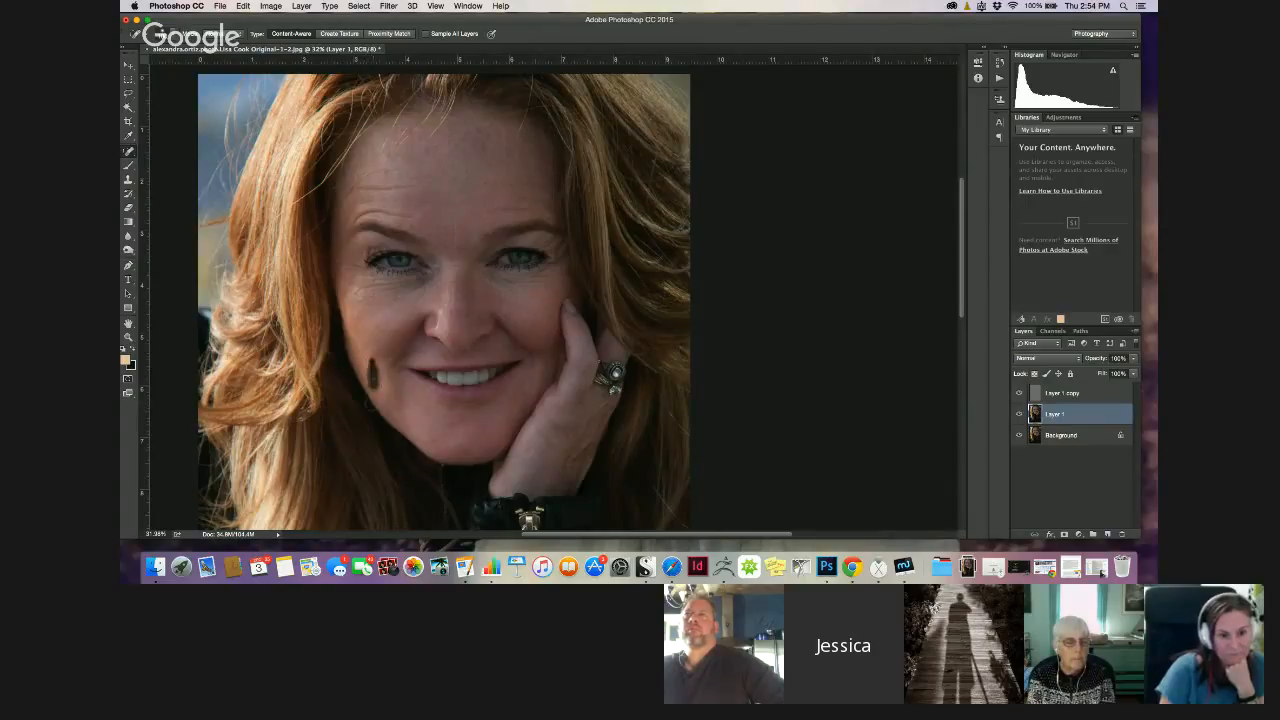
pyautogui.click(380, 386)
pyautogui.click(355, 290)
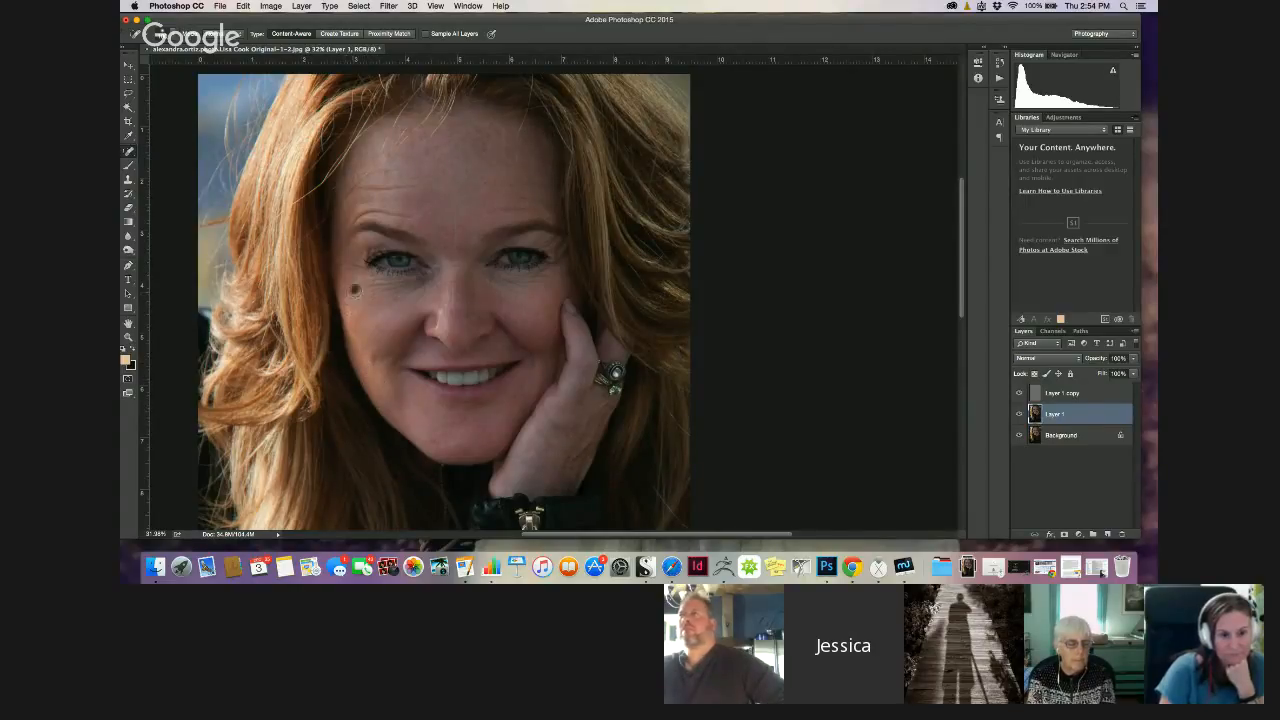
pyautogui.click(357, 298)
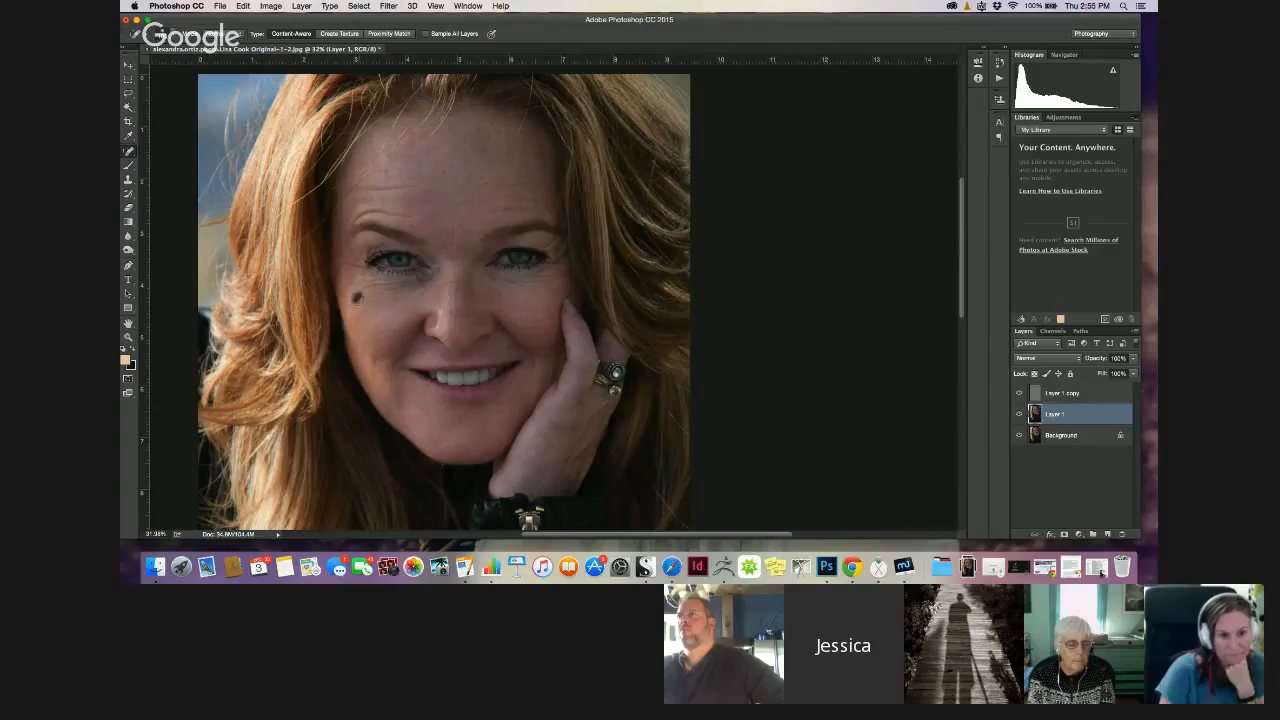
pyautogui.click(360, 291)
pyautogui.moveTo(354, 295)
pyautogui.mouseDown()
pyautogui.moveTo(350, 313)
pyautogui.moveTo(354, 284)
pyautogui.moveTo(353, 328)
pyautogui.moveTo(376, 385)
pyautogui.moveTo(391, 358)
pyautogui.mouseUp()
pyautogui.click(378, 361)
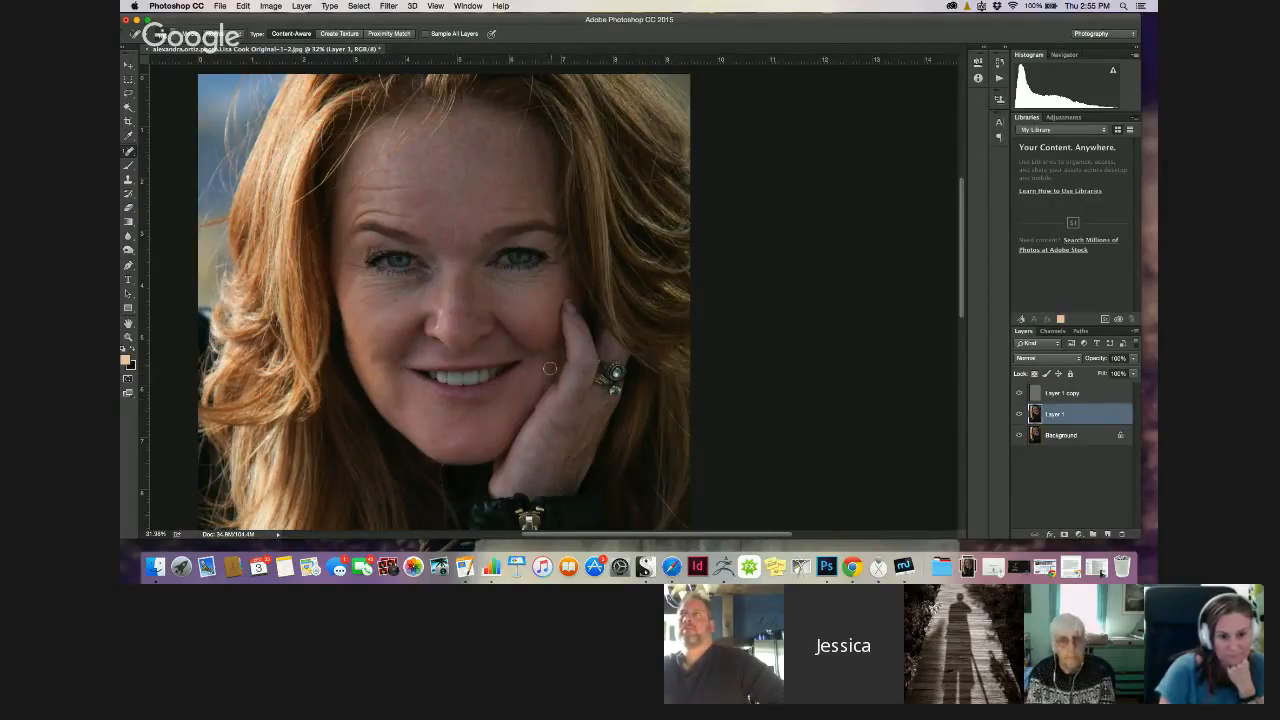
pyautogui.moveTo(547, 367); pyautogui.dragTo(545, 375)
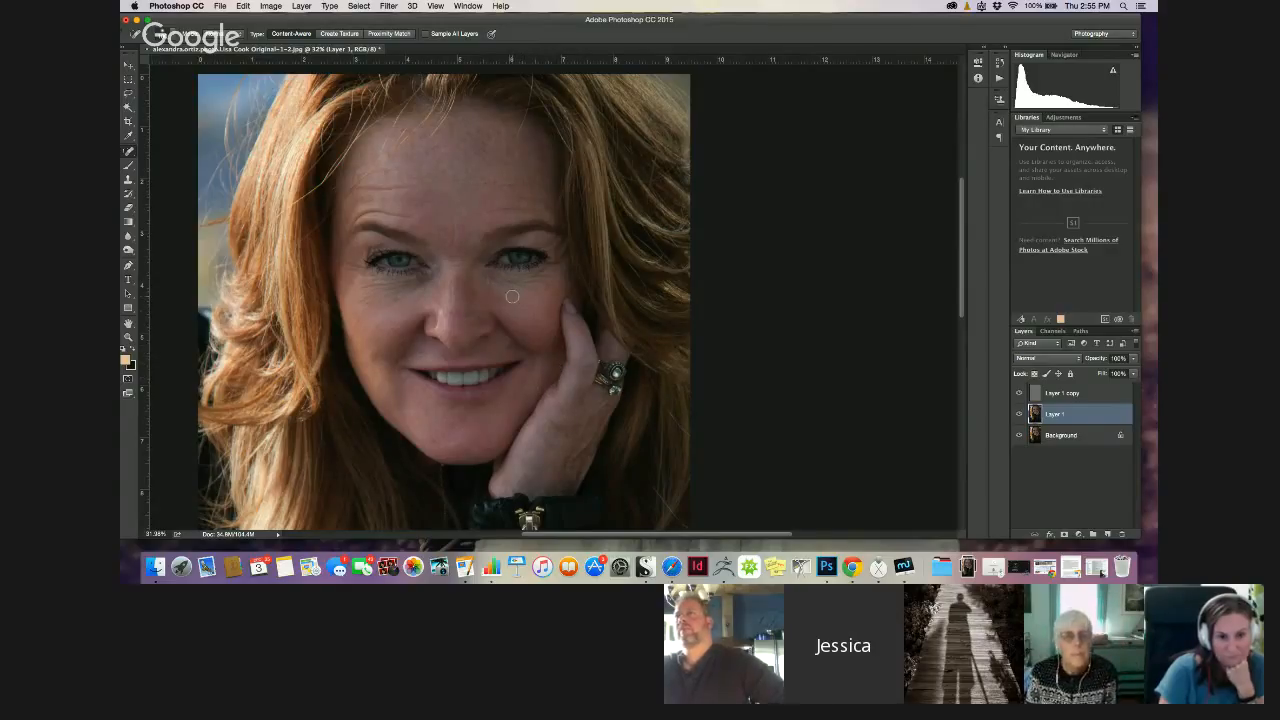
# Heal the marks below the left eye's lashes and the crow's feet beside its outer corner on Layer 1
pyautogui.scroll(6, 512, 296)
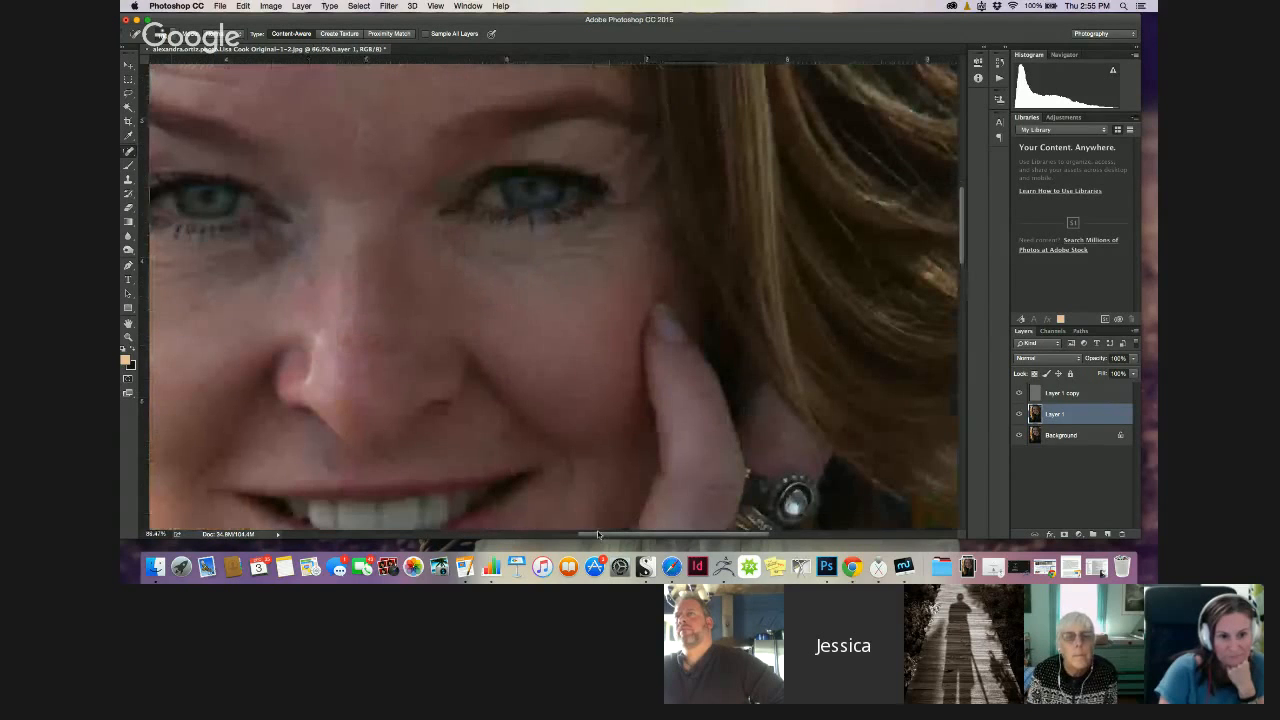
pyautogui.moveTo(598, 534); pyautogui.dragTo(523, 534)
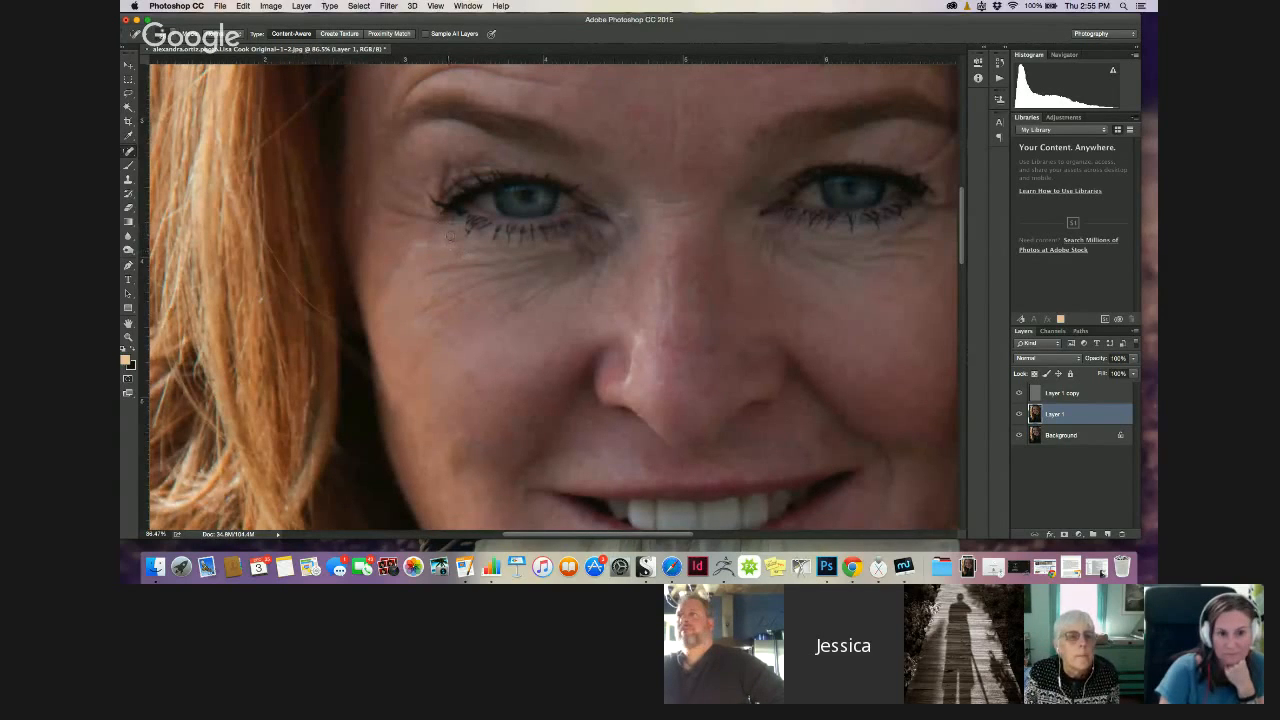
pyautogui.click(451, 231)
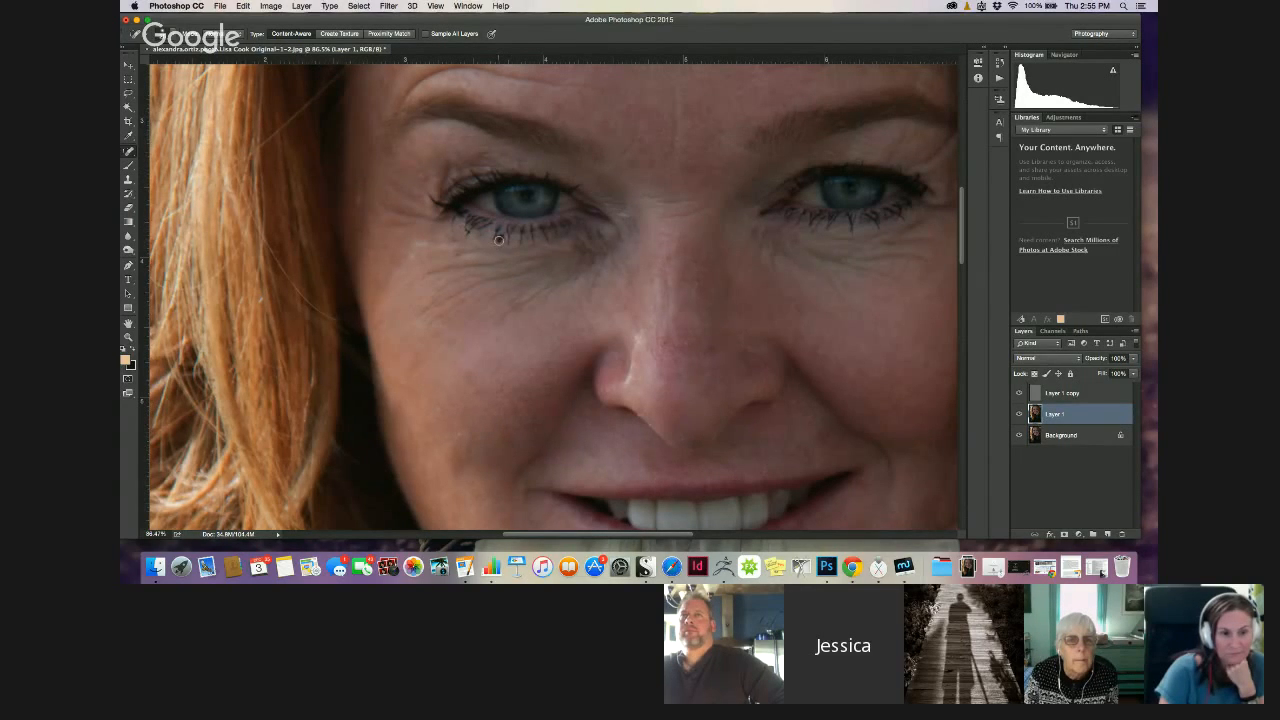
pyautogui.click(501, 239)
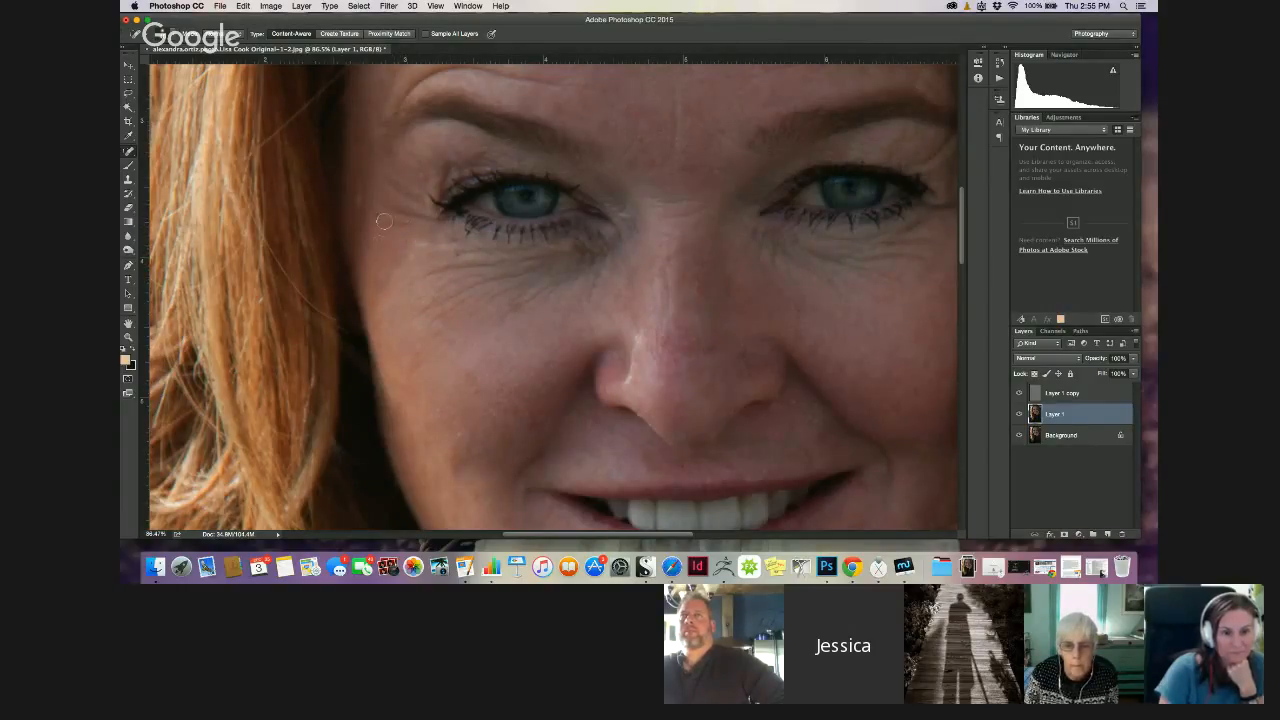
pyautogui.moveTo(381, 205); pyautogui.dragTo(422, 226)
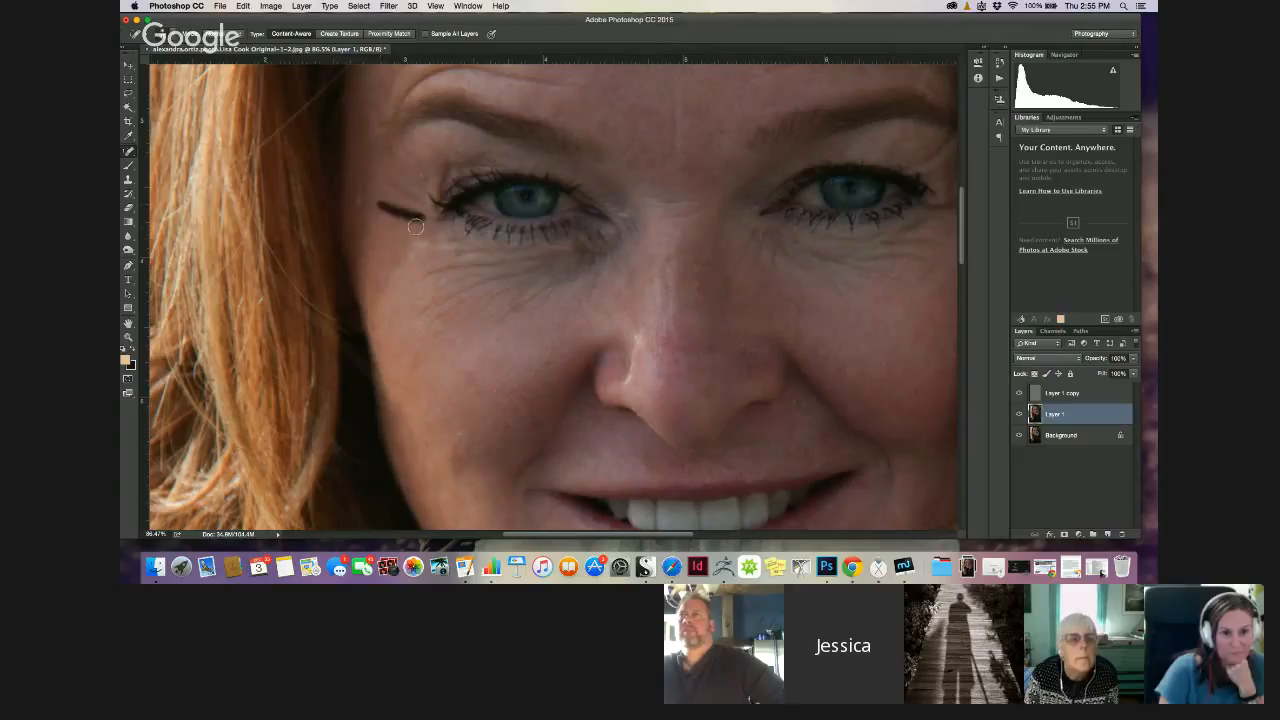
pyautogui.moveTo(388, 187); pyautogui.dragTo(420, 205)
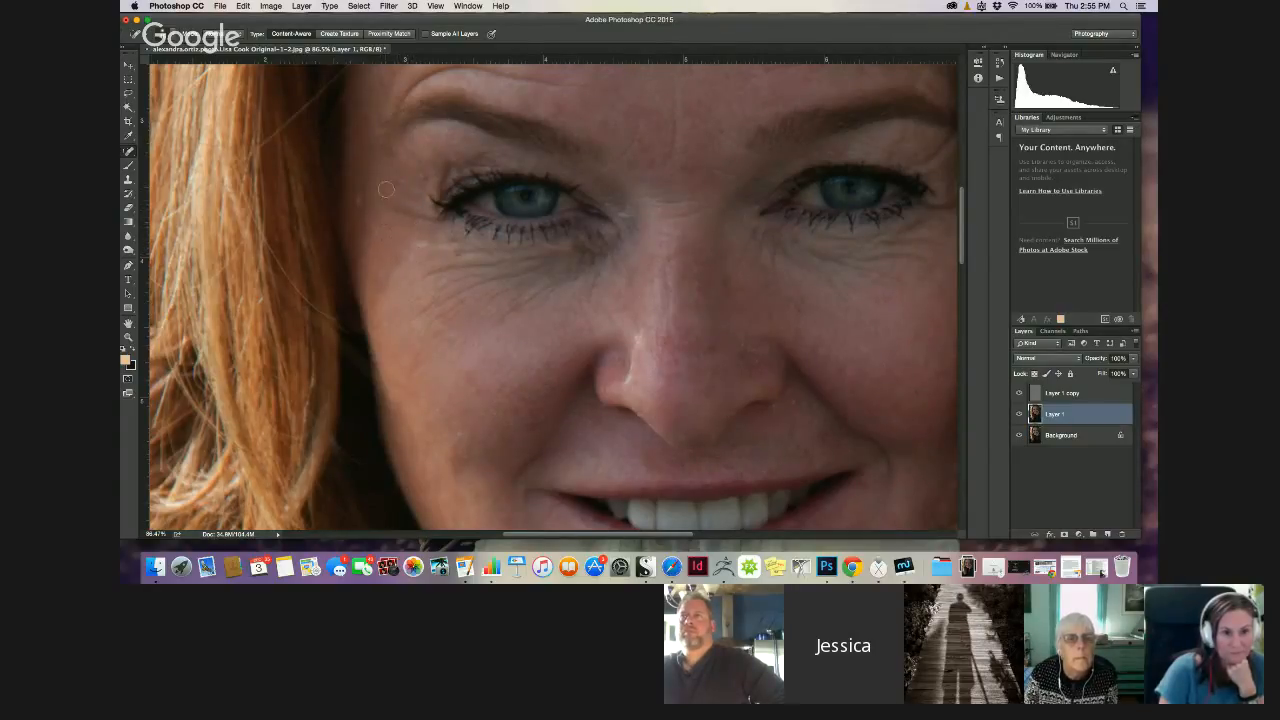
pyautogui.moveTo(400, 176)
pyautogui.mouseDown()
pyautogui.moveTo(420, 190)
pyautogui.moveTo(404, 184)
pyautogui.mouseUp()
# Heal the fine lines below the outer half of the left eye and on the upper cheek
pyautogui.moveTo(438, 252)
pyautogui.mouseDown()
pyautogui.moveTo(479, 247)
pyautogui.moveTo(435, 273)
pyautogui.moveTo(505, 265)
pyautogui.mouseUp()
pyautogui.moveTo(416, 283); pyautogui.dragTo(473, 267)
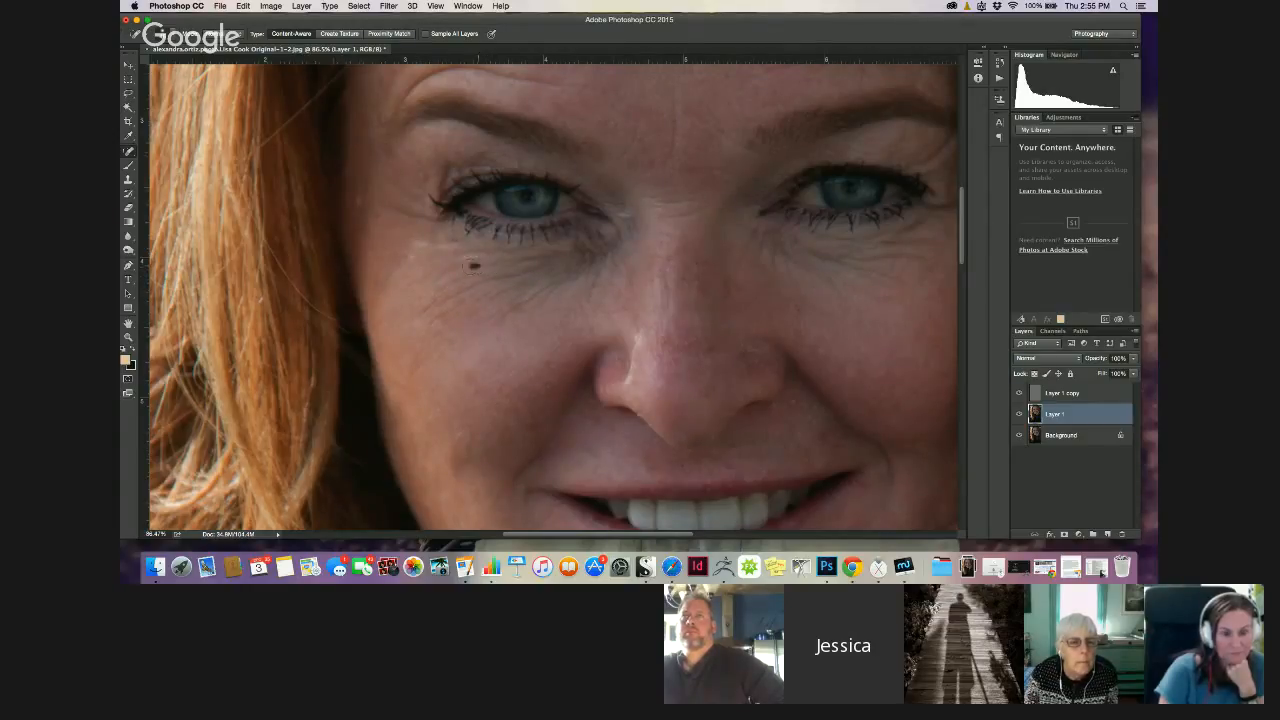
pyautogui.moveTo(420, 310)
pyautogui.mouseDown()
pyautogui.moveTo(483, 278)
pyautogui.moveTo(415, 292)
pyautogui.mouseUp()
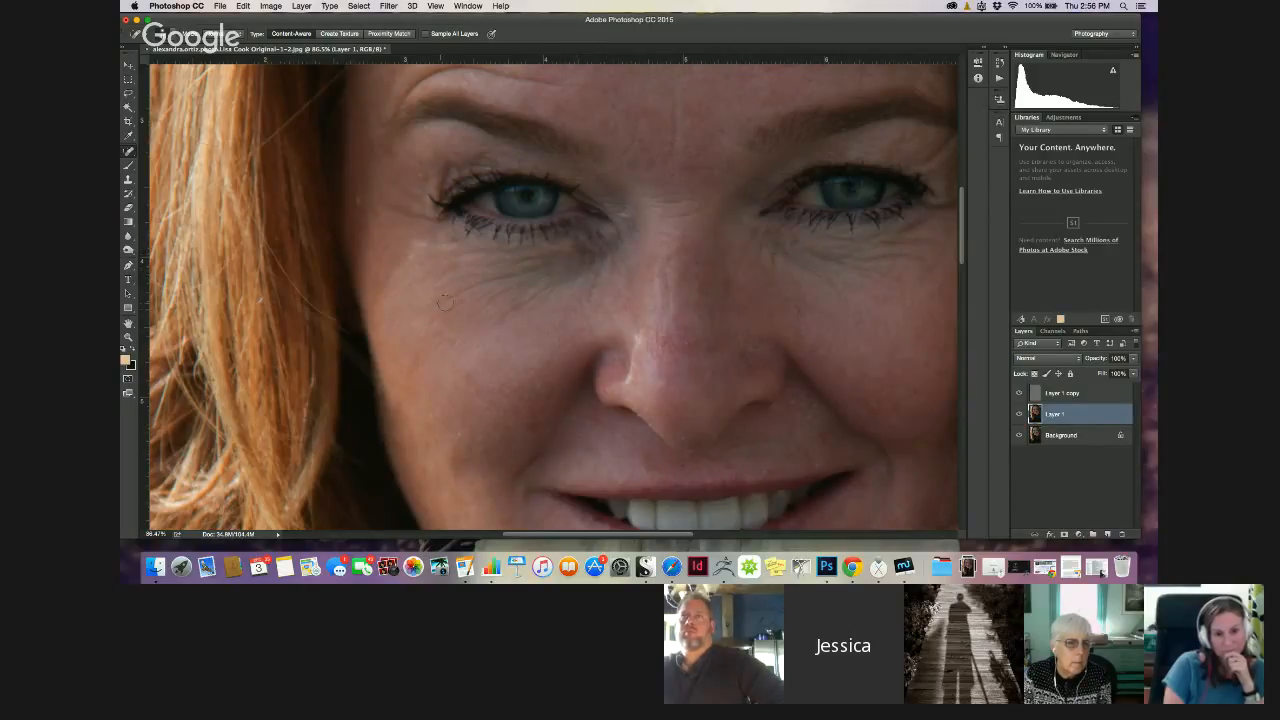
# Heal the dark shadow and creases under the inner corner of the left eye with a larger spot healing brush
pyautogui.moveTo(445, 302)
pyautogui.mouseDown()
pyautogui.moveTo(558, 250)
pyautogui.moveTo(591, 263)
pyautogui.moveTo(595, 236)
pyautogui.mouseUp()
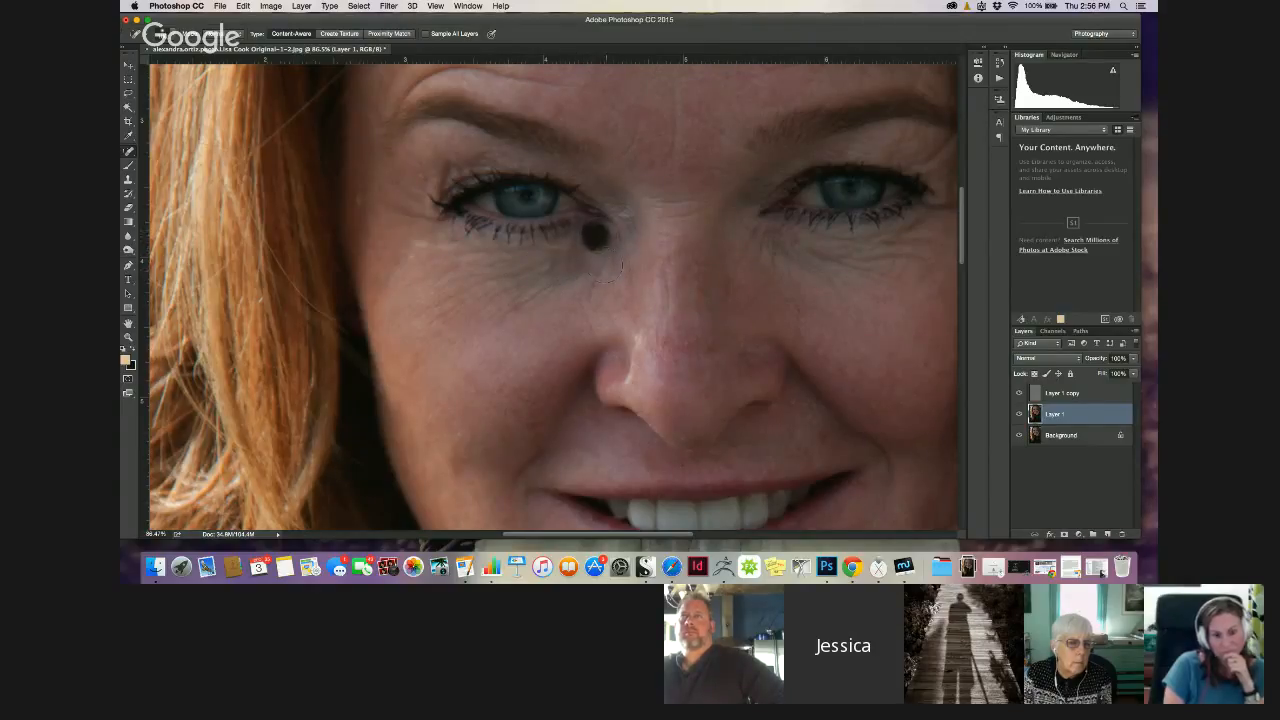
pyautogui.click(591, 243)
pyautogui.click(551, 256)
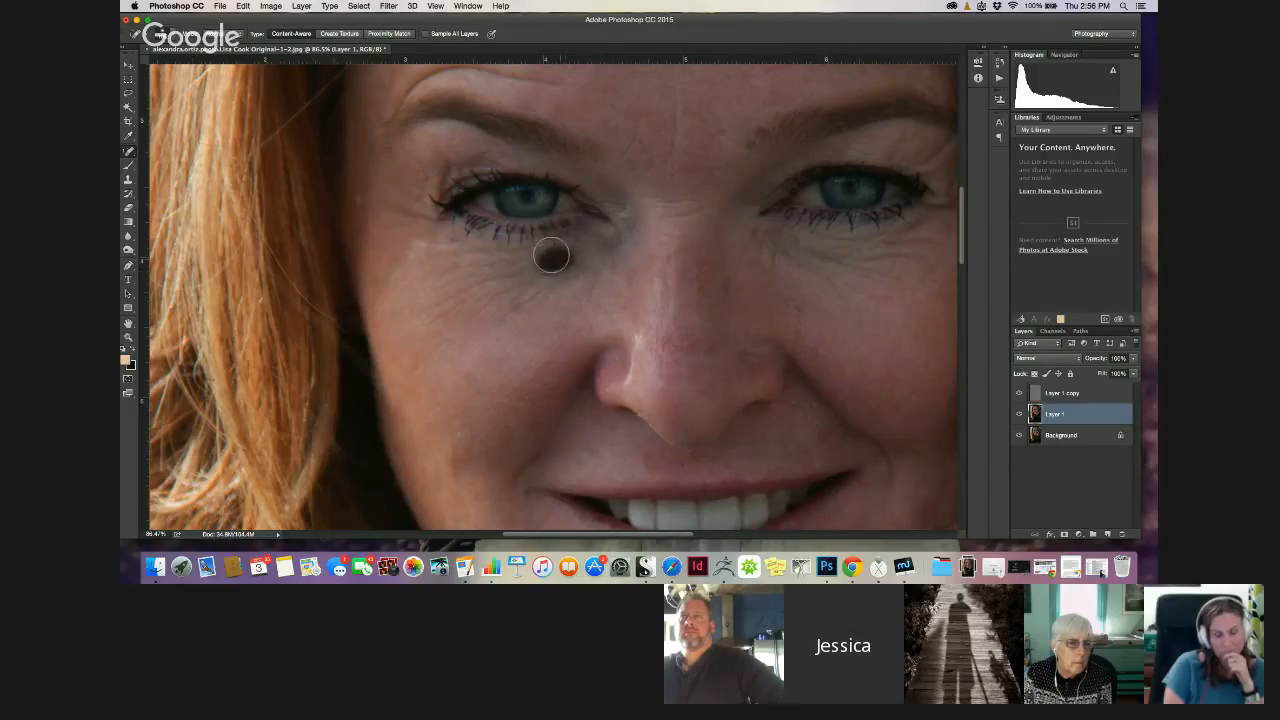
pyautogui.click(534, 274)
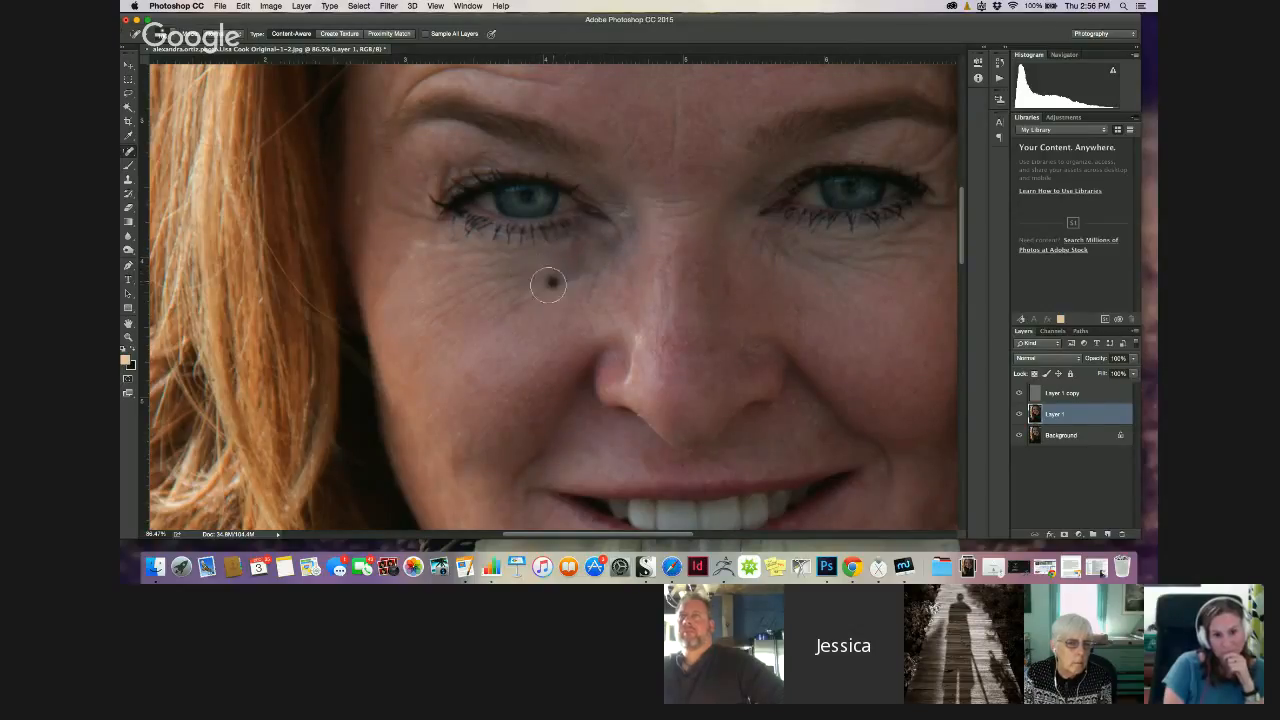
pyautogui.click(580, 271)
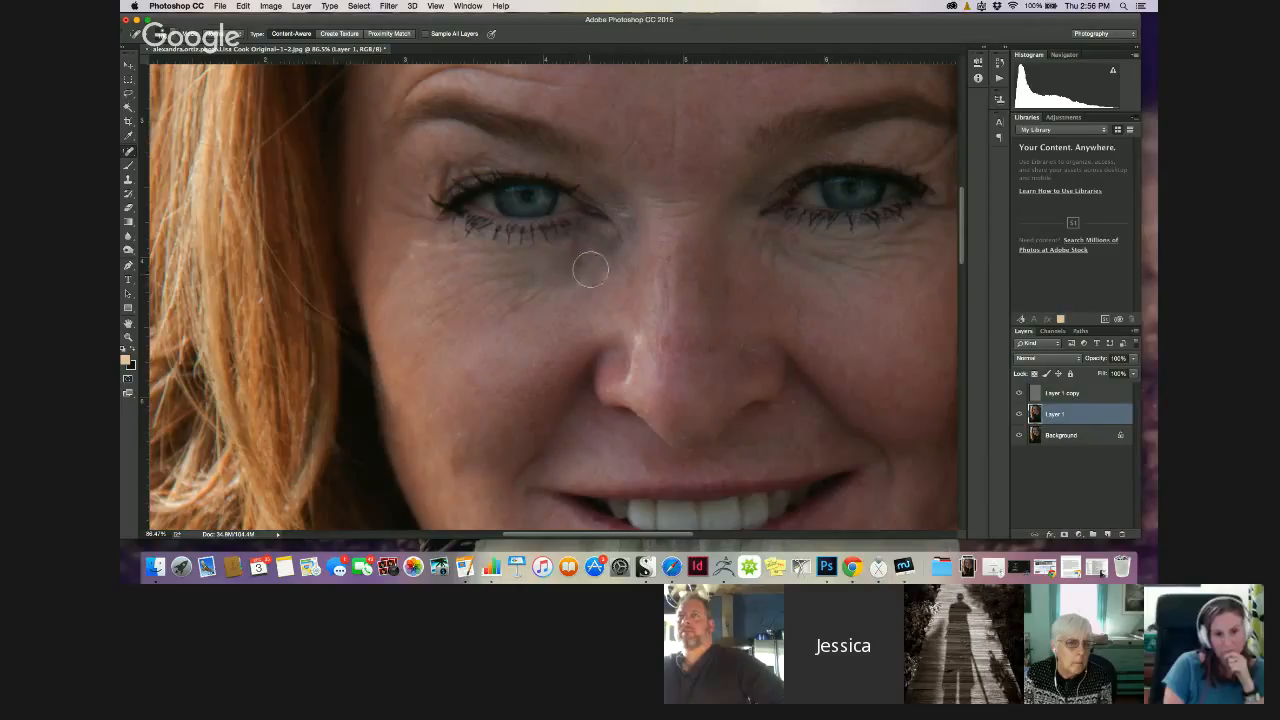
pyautogui.click(591, 272)
pyautogui.click(603, 269)
pyautogui.click(614, 258)
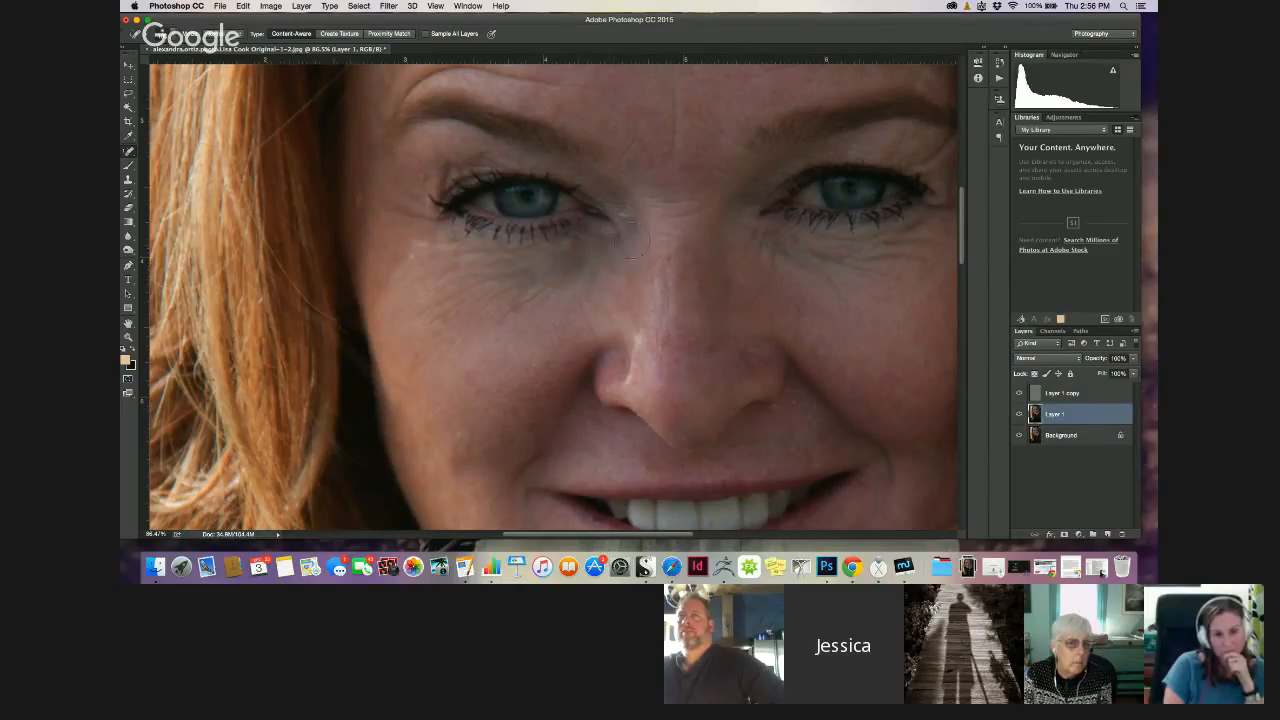
pyautogui.click(625, 241)
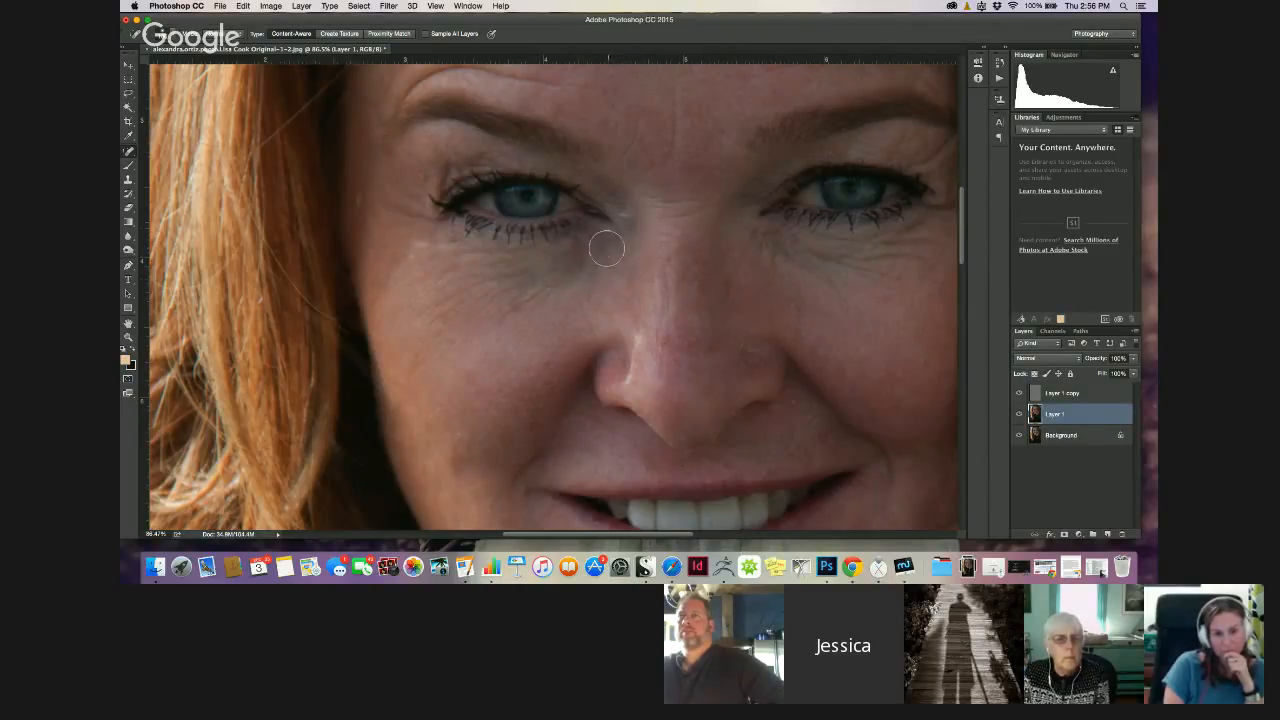
# Heal the remaining shadow edge and creases beneath the inner half of the left eye
pyautogui.click(552, 257)
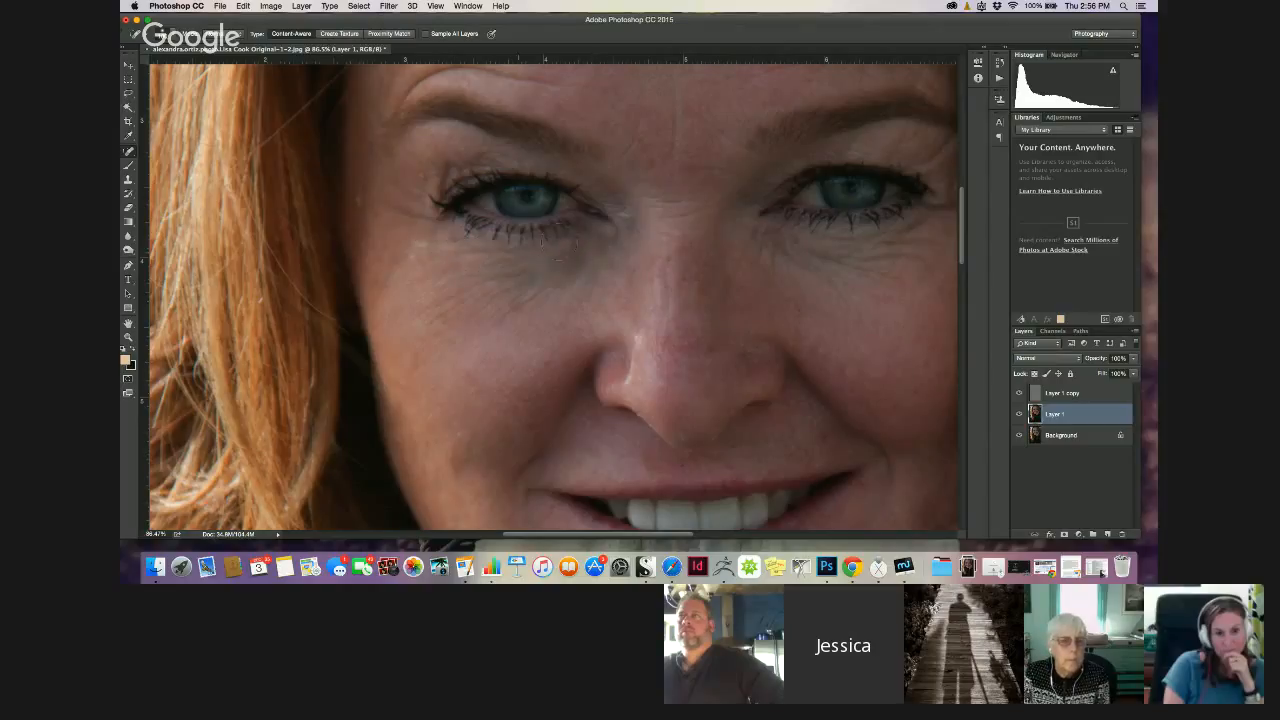
pyautogui.click(552, 291)
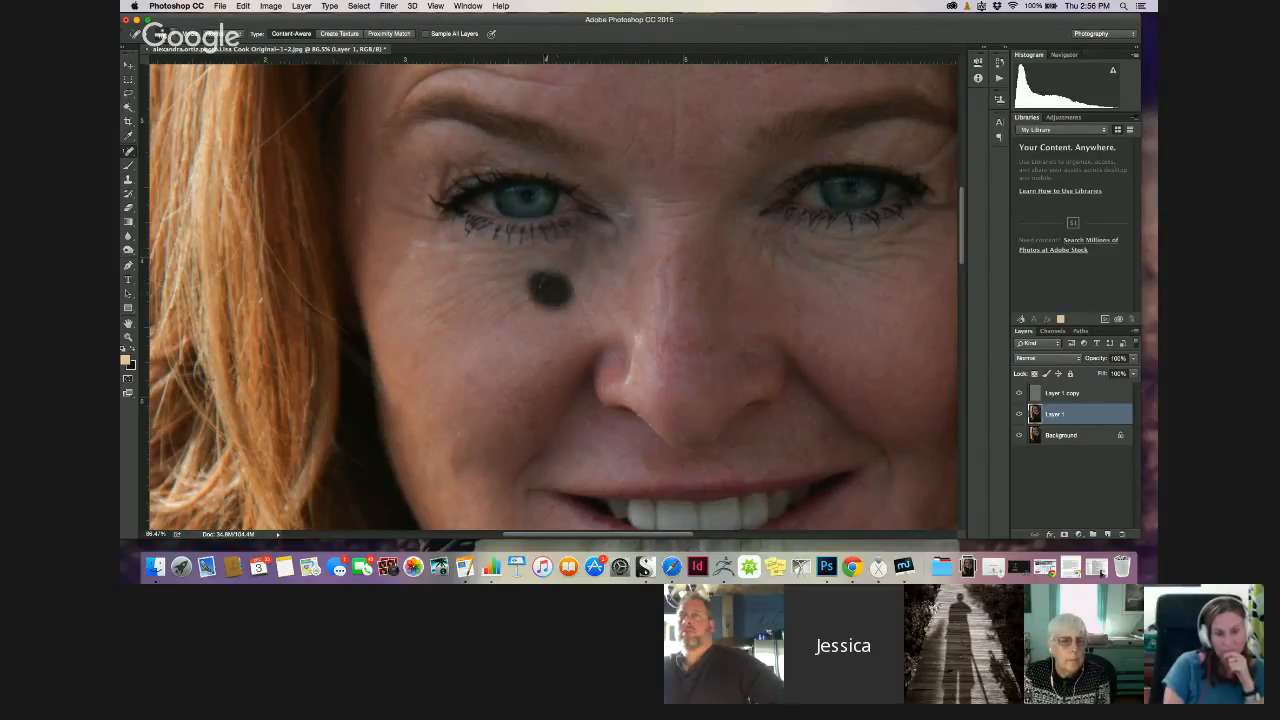
pyautogui.click(533, 298)
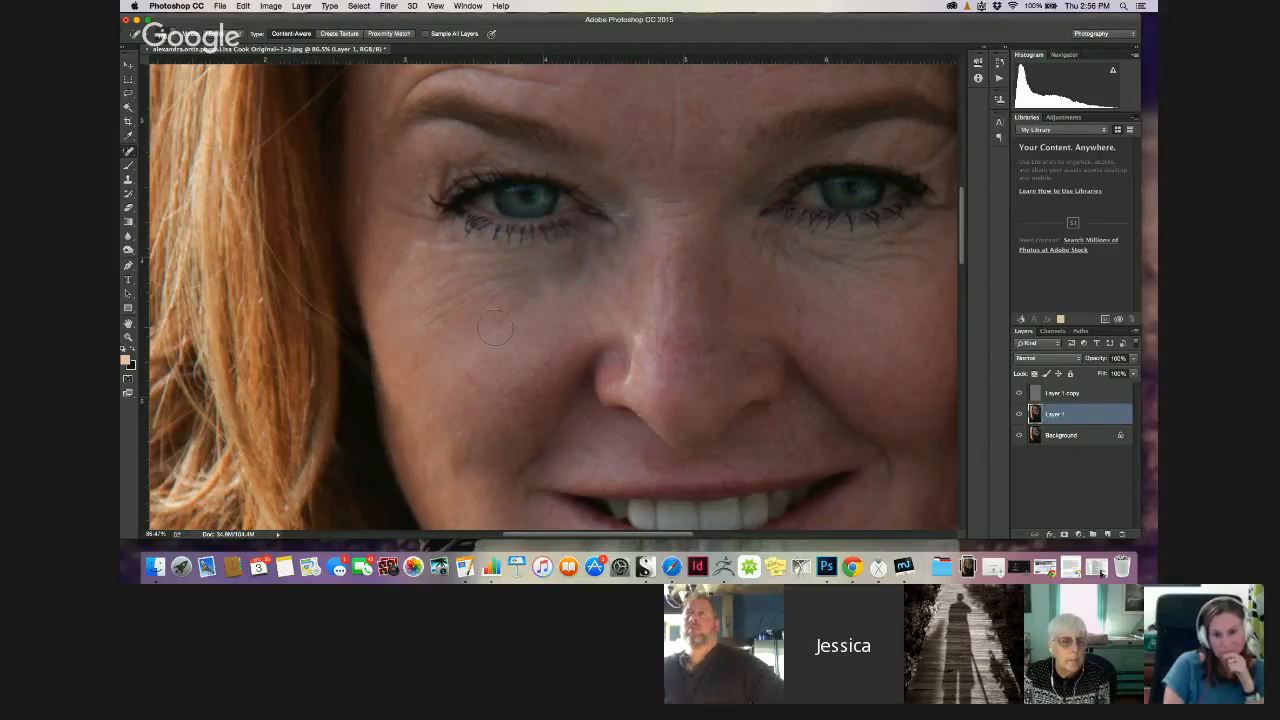
pyautogui.click(545, 284)
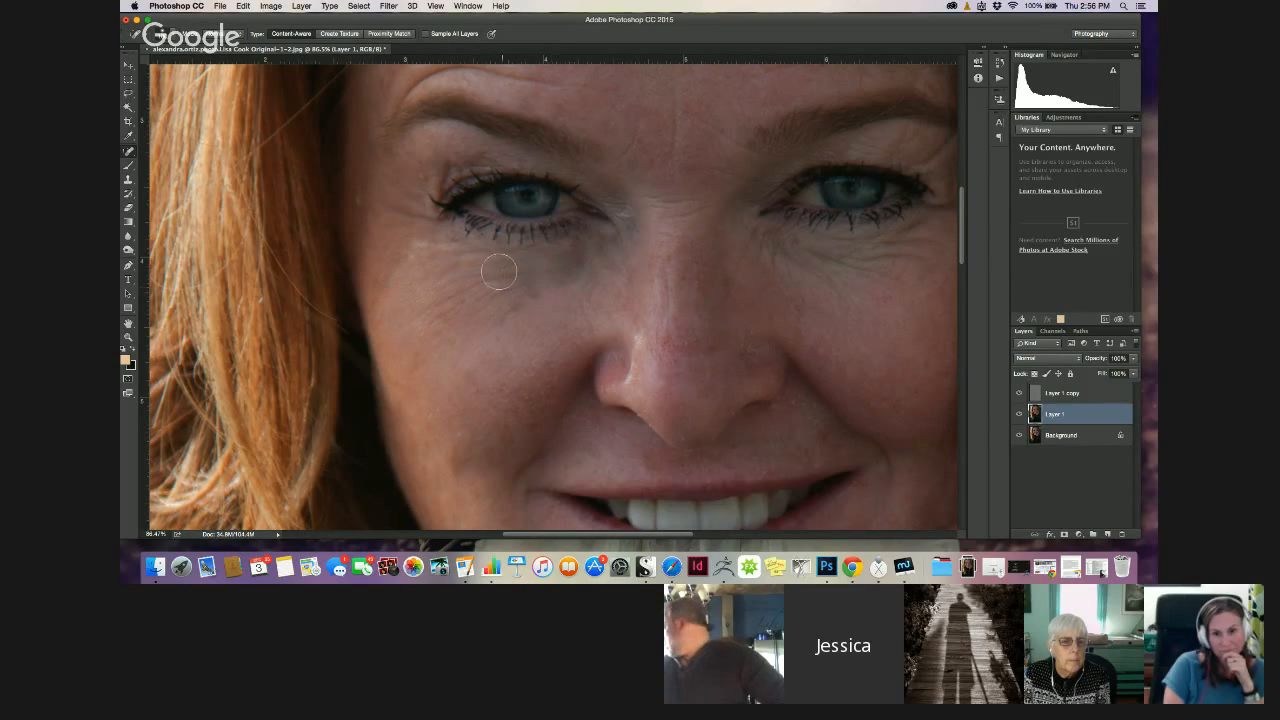
# Heal the wrinkles under the middle of the left eye and compare the retouch with Layer 1 hidden and shown
pyautogui.click(460, 254)
pyautogui.moveTo(472, 252)
pyautogui.mouseDown()
pyautogui.moveTo(429, 260)
pyautogui.moveTo(500, 284)
pyautogui.mouseUp()
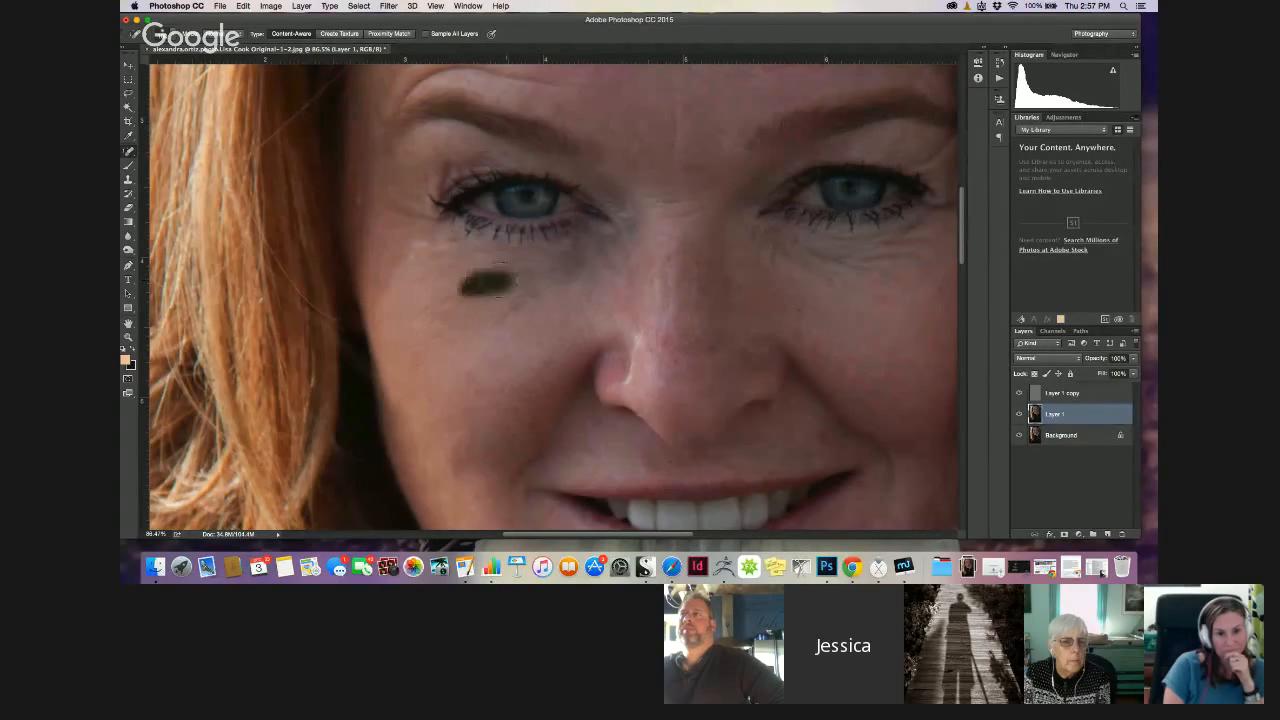
pyautogui.click(507, 288)
pyautogui.click(510, 305)
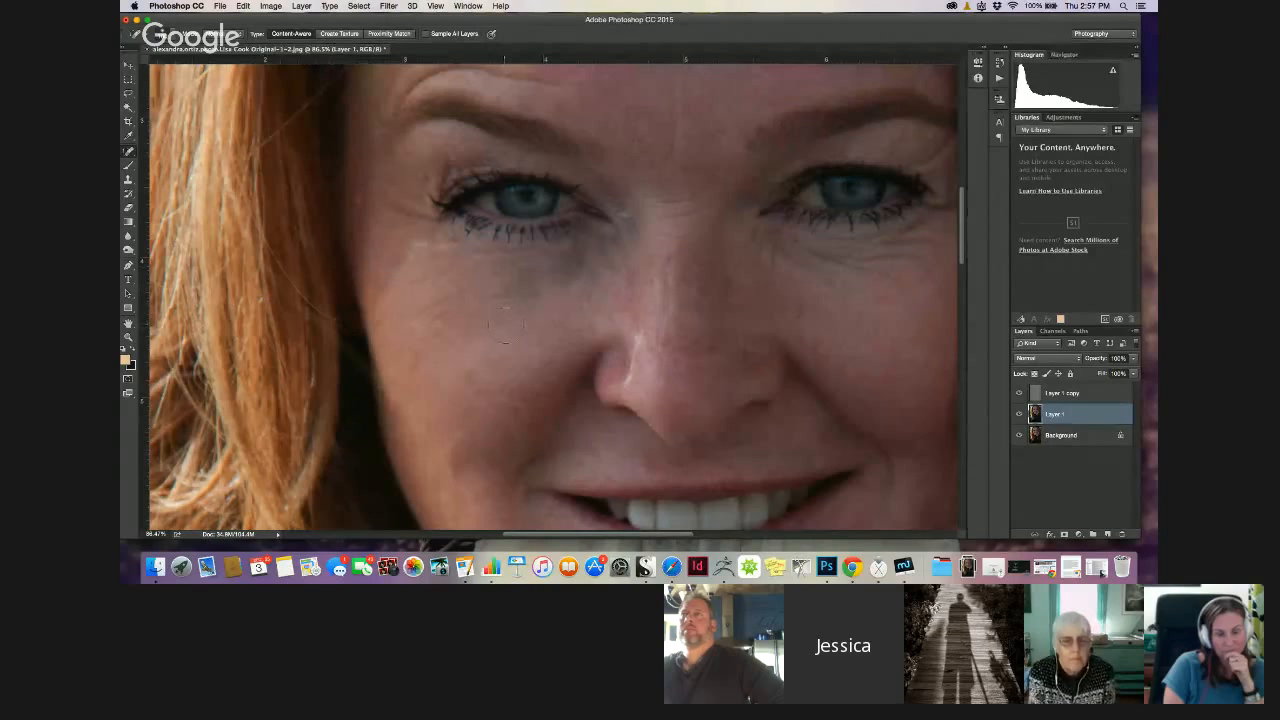
pyautogui.click(527, 298)
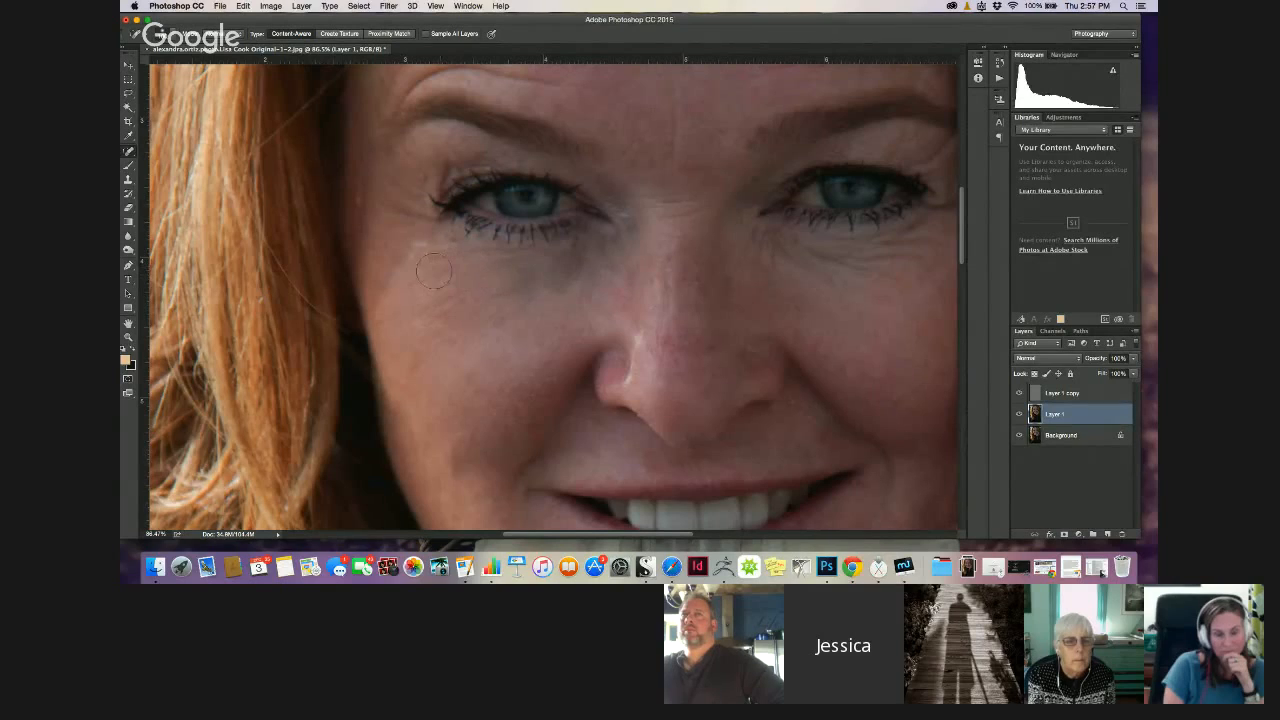
pyautogui.click(1019, 415)
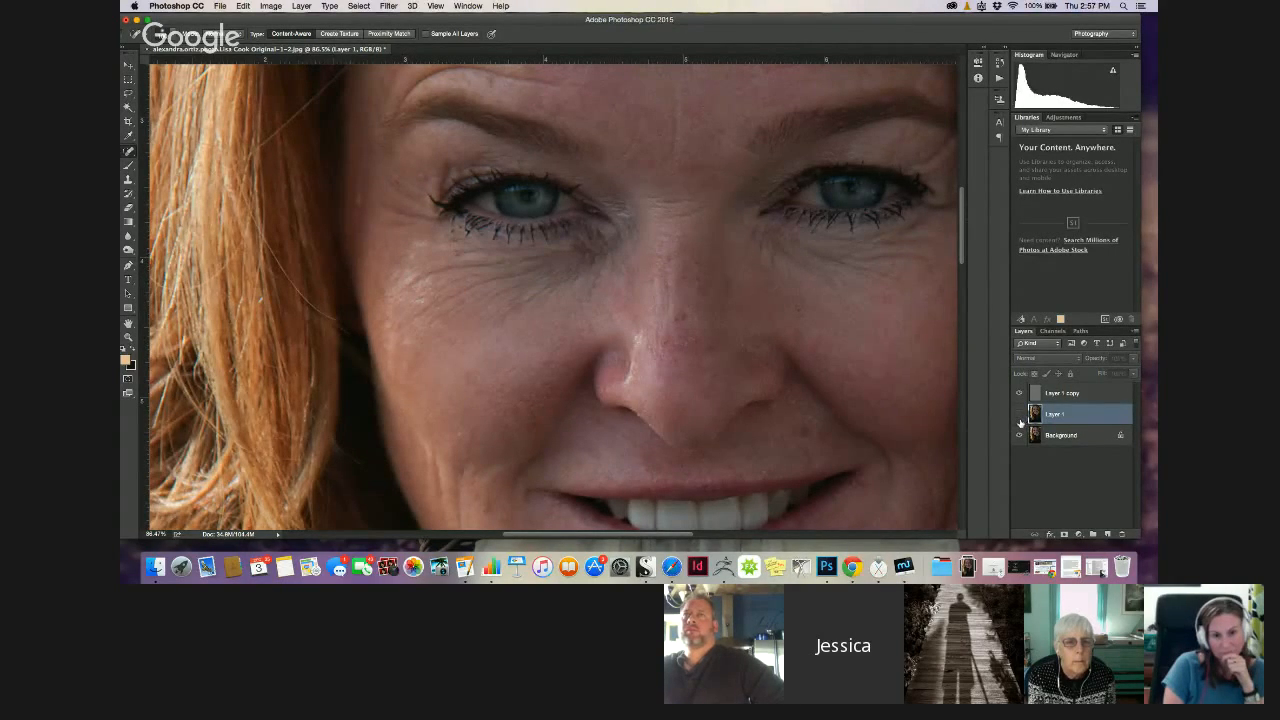
pyautogui.click(1019, 416)
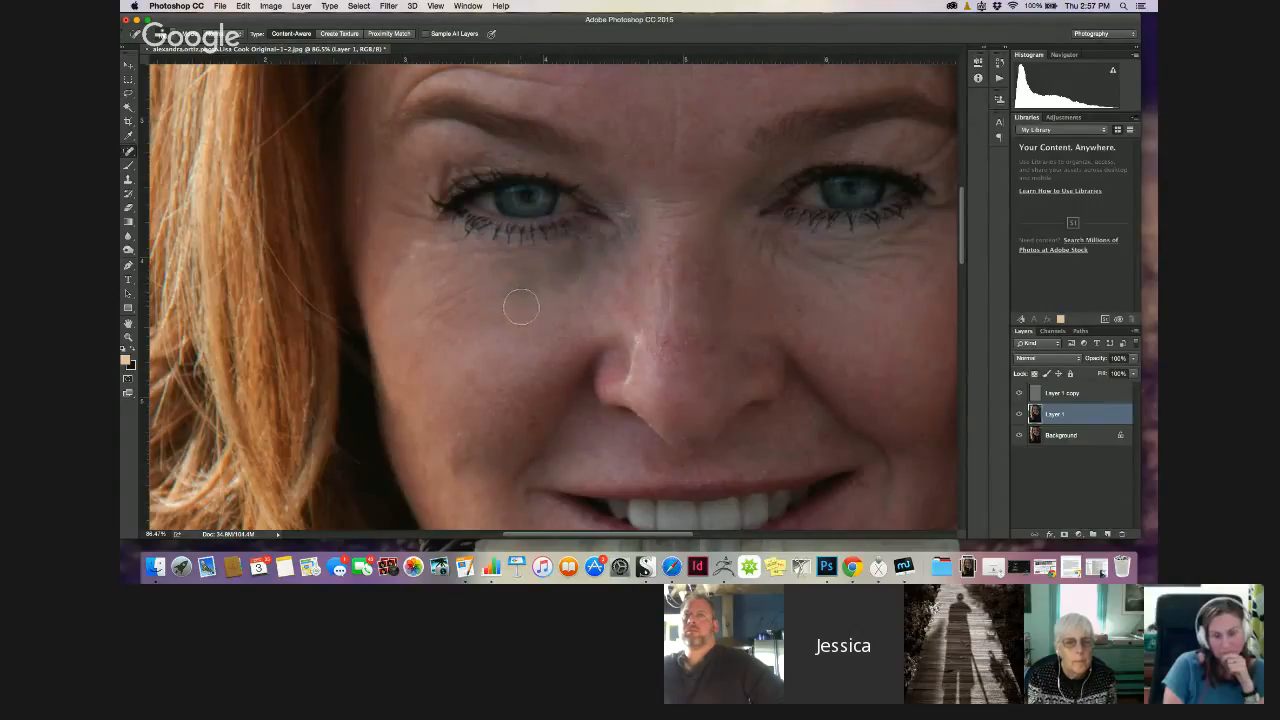
# Switch to the Healing Brush and blend sampled skin into the lines beneath the left eye
pyautogui.click(128, 151)
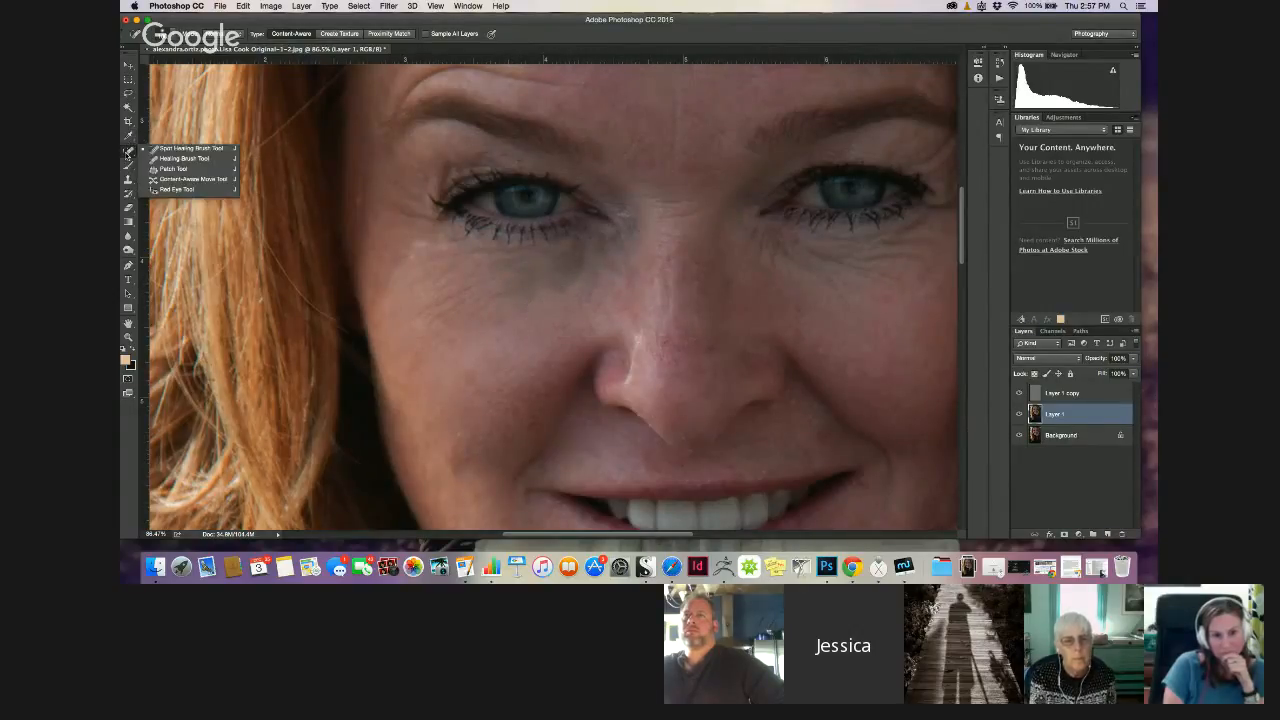
pyautogui.click(178, 158)
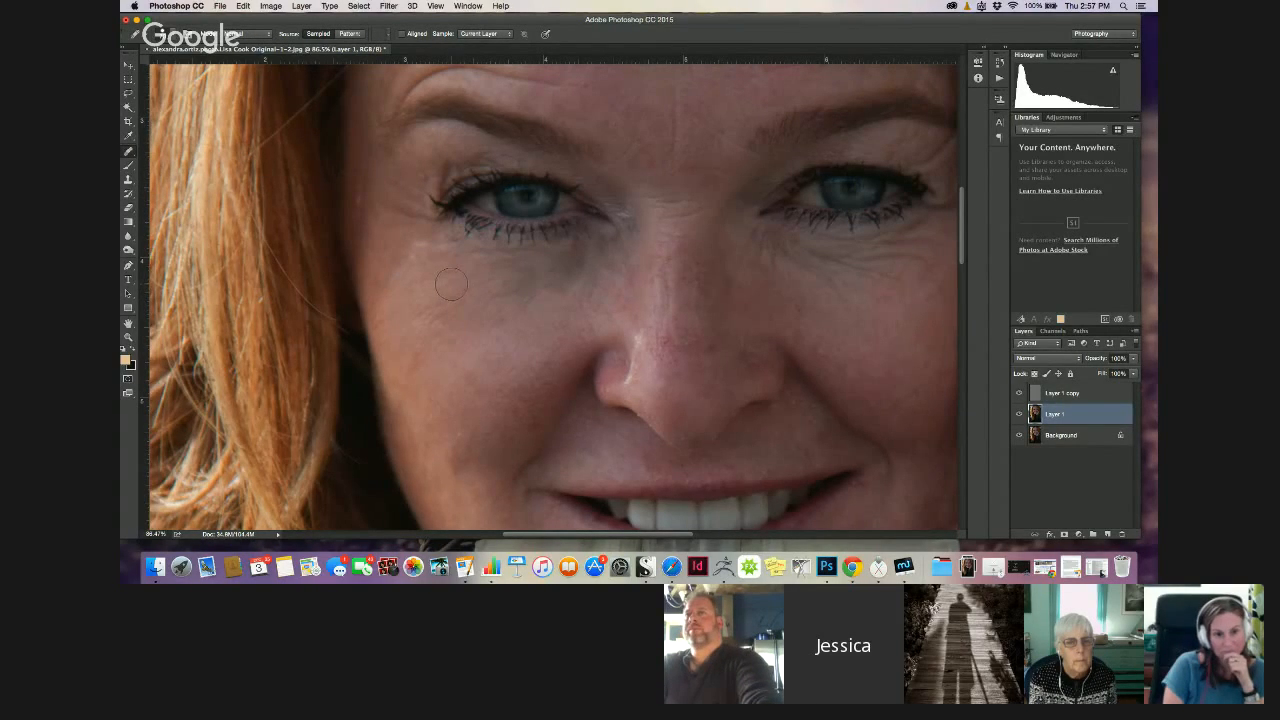
pyautogui.click(513, 285)
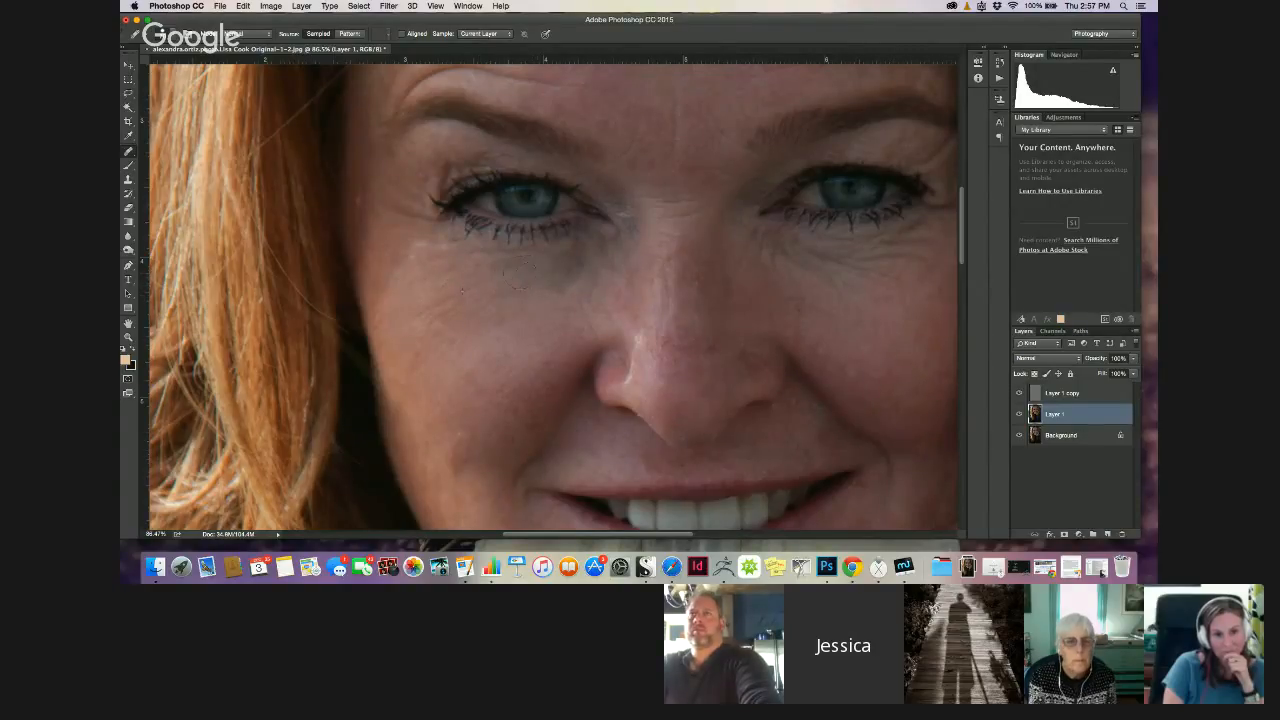
pyautogui.click(496, 286)
# Switch to the Clone Stamp and shrink its brush from very large to a small size suited to the under-eye area
pyautogui.click(128, 180)
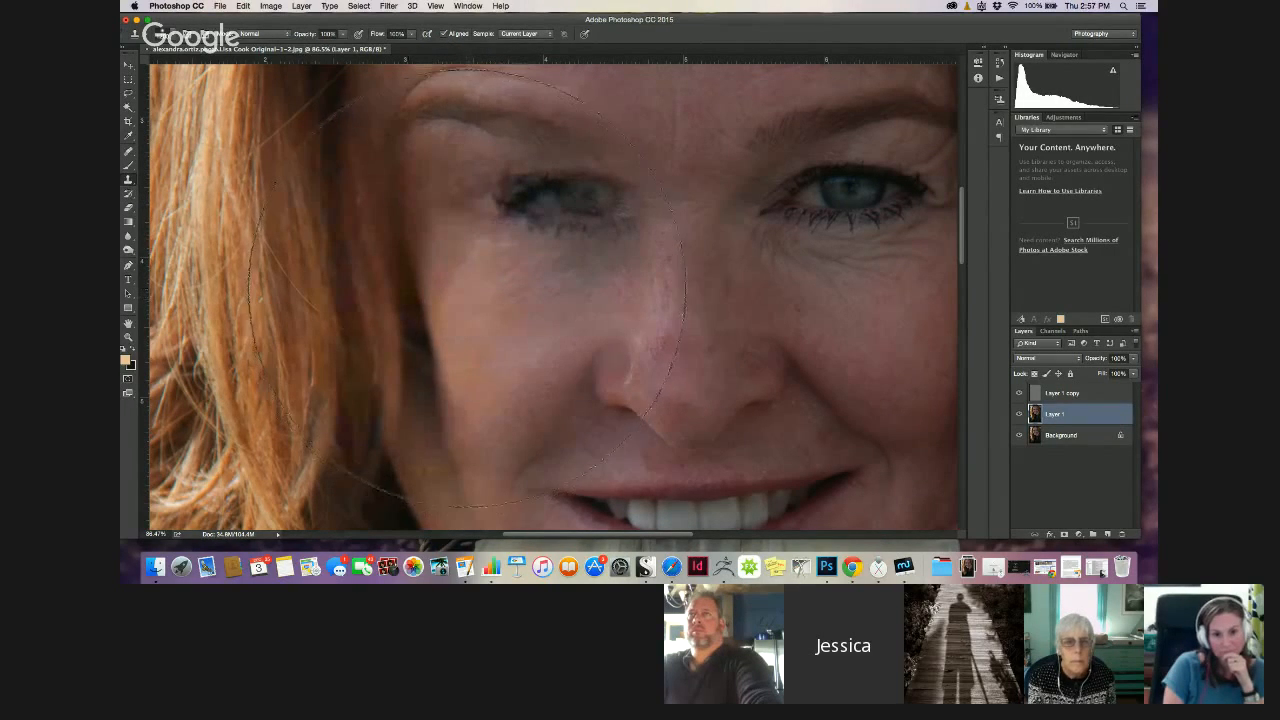
pyautogui.press('[')
pyautogui.press('[')
pyautogui.press('[')
pyautogui.press('[')
pyautogui.press('[')
pyautogui.press('[')
pyautogui.press('[')
pyautogui.press('[')
pyautogui.press('[')
pyautogui.press('[')
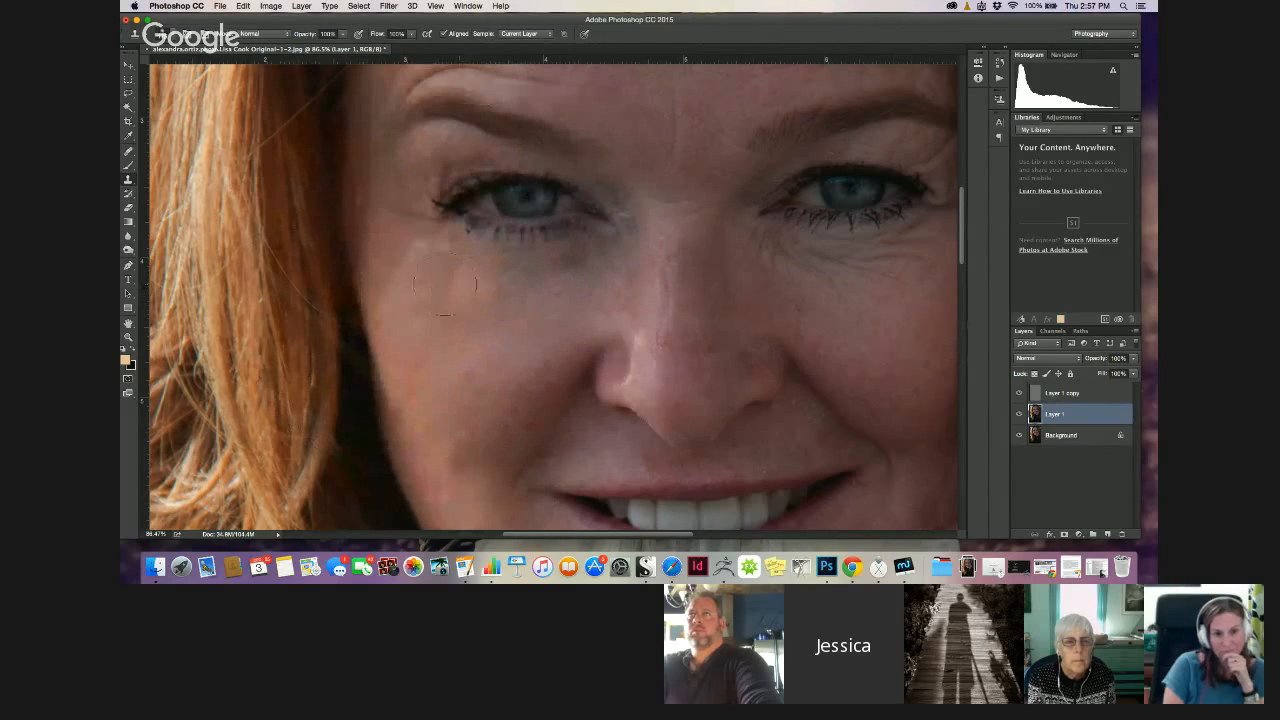
pyautogui.press('[')
pyautogui.press('[')
pyautogui.press('[')
pyautogui.press('[')
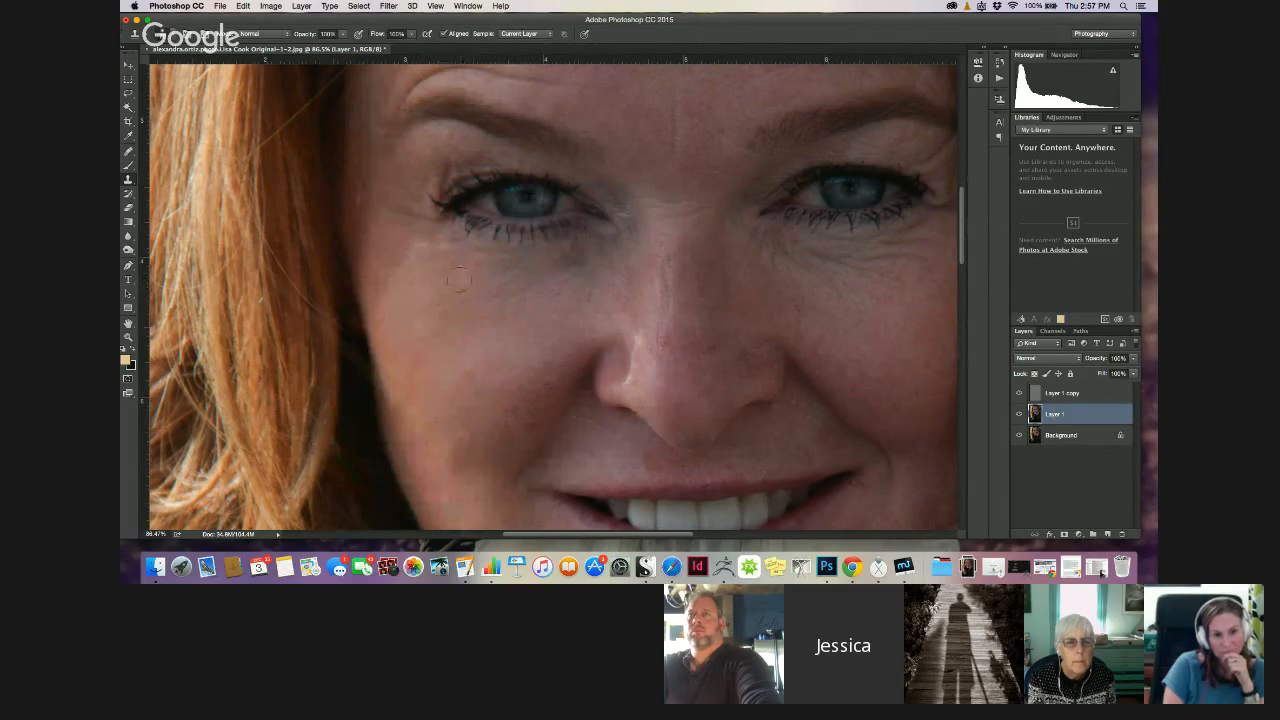
# Try cloning sampled cheek skin over the area beneath the left eye at 100% opacity, and undo the strokes
pyautogui.click(406, 303)
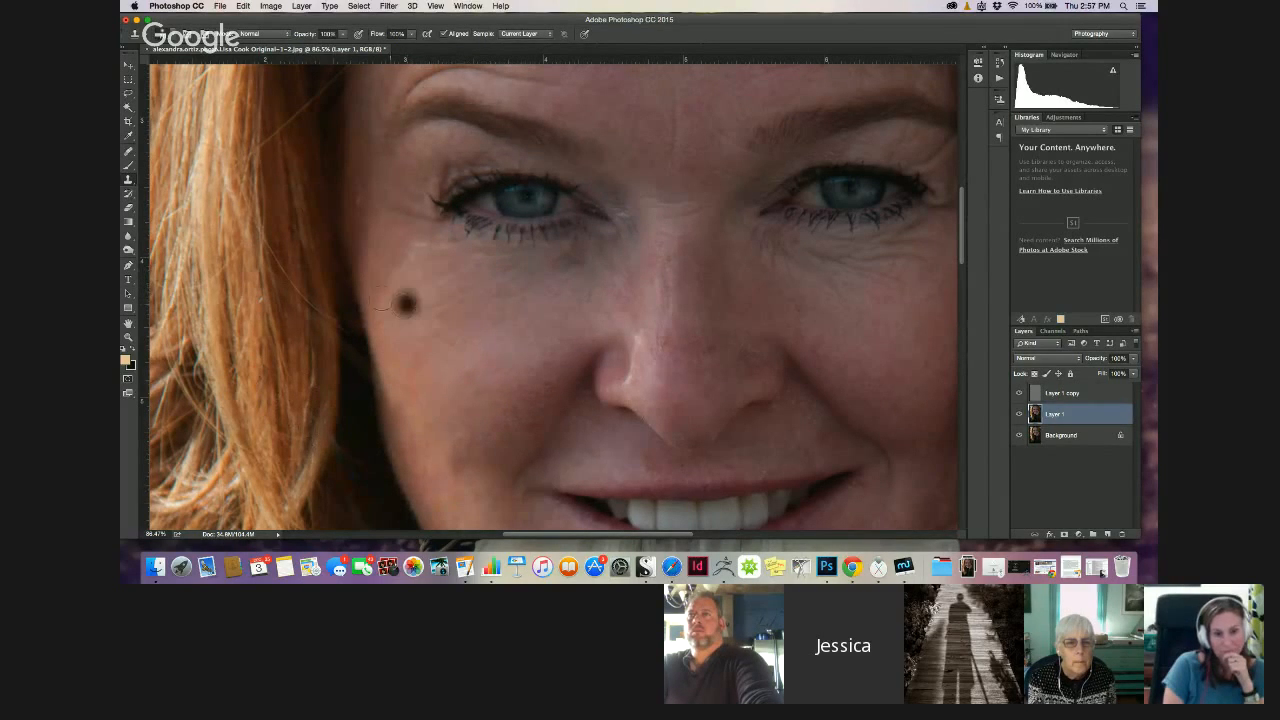
pyautogui.click(397, 307)
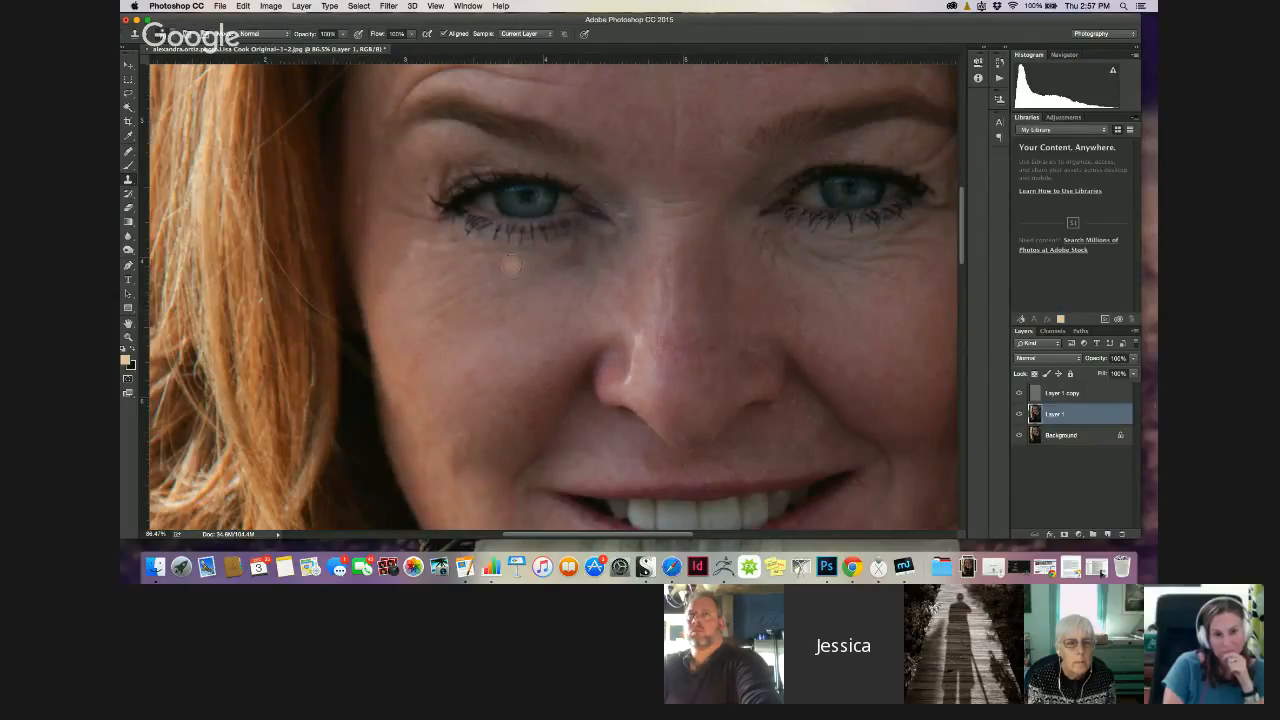
pyautogui.moveTo(520, 265)
pyautogui.mouseDown()
pyautogui.moveTo(564, 250)
pyautogui.moveTo(520, 250)
pyautogui.moveTo(591, 264)
pyautogui.moveTo(539, 283)
pyautogui.moveTo(544, 296)
pyautogui.moveTo(574, 292)
pyautogui.moveTo(517, 285)
pyautogui.mouseUp()
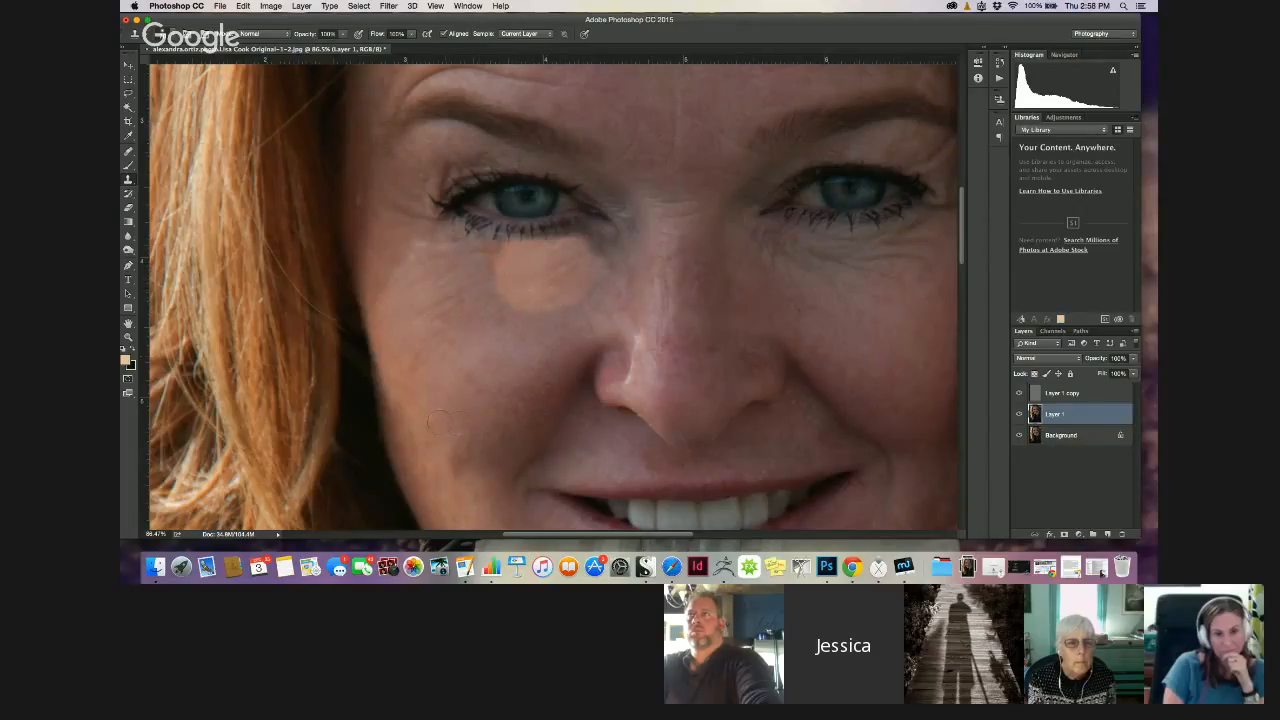
pyautogui.press('super+z')
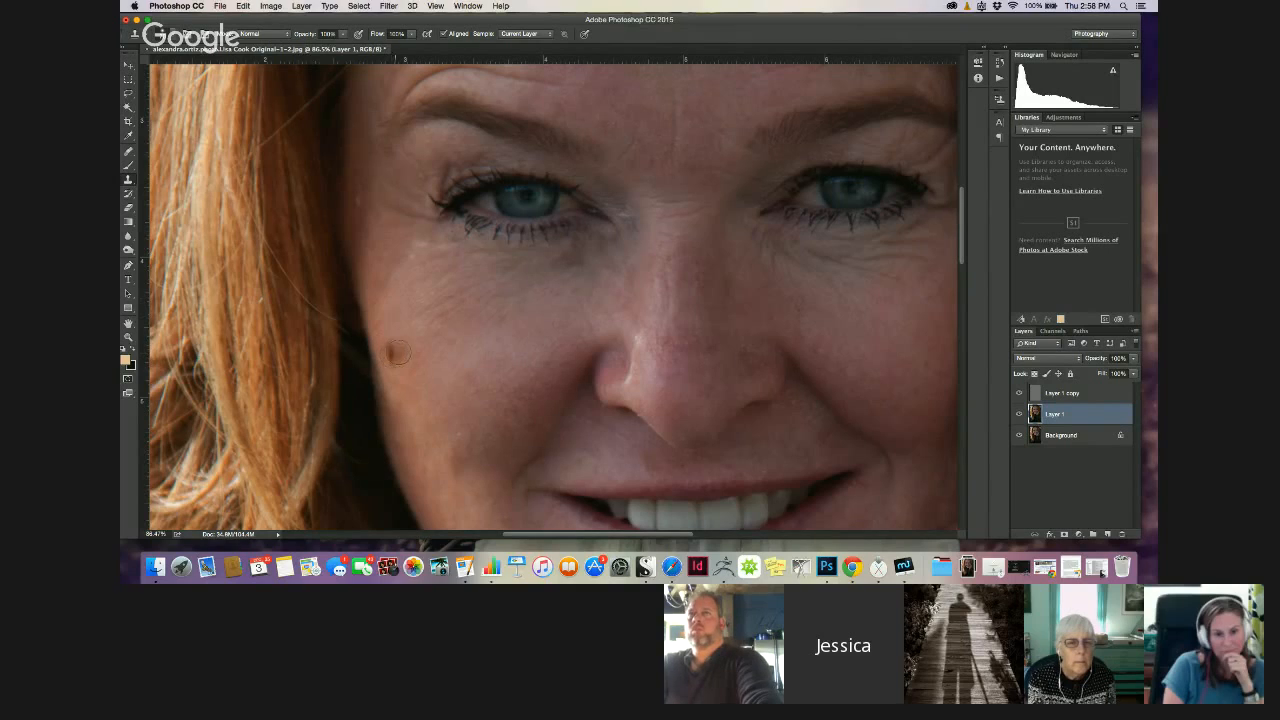
pyautogui.press('super+z')
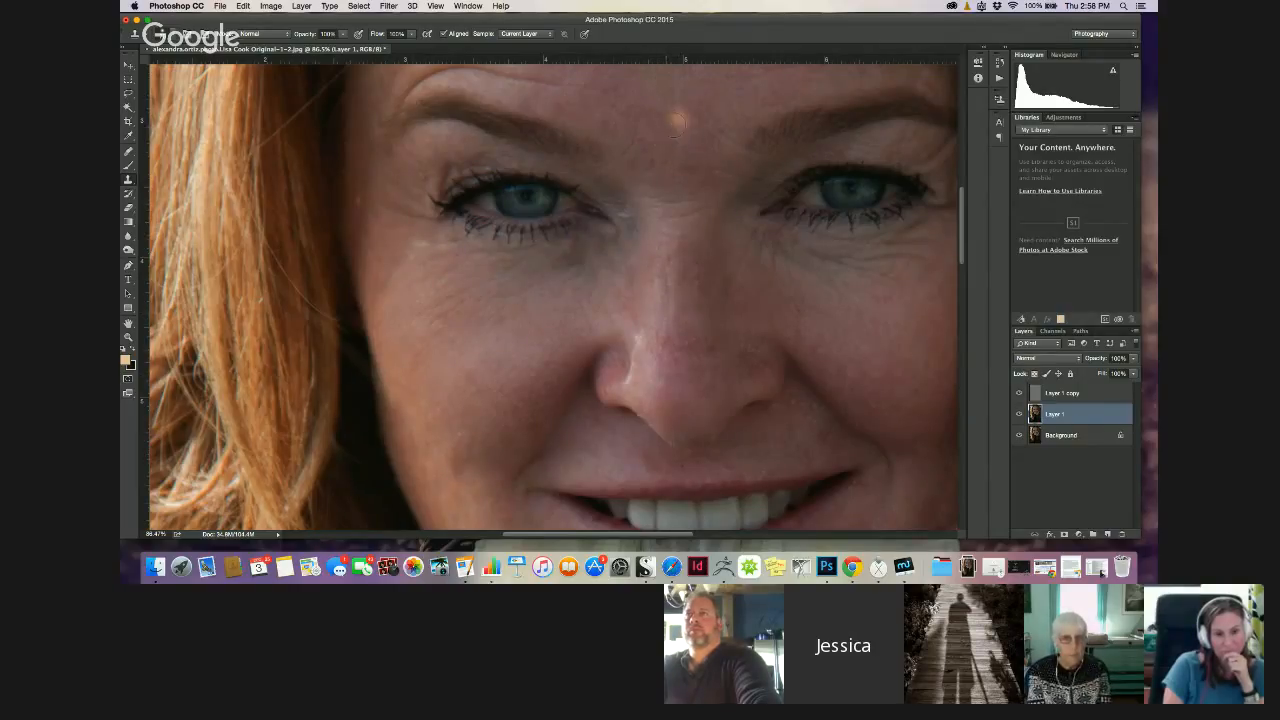
# Try cloning at full opacity between the eyebrows and on the forehead above the left eyebrow, undoing each stroke
pyautogui.moveTo(673, 123)
pyautogui.mouseDown()
pyautogui.moveTo(693, 131)
pyautogui.moveTo(693, 147)
pyautogui.mouseUp()
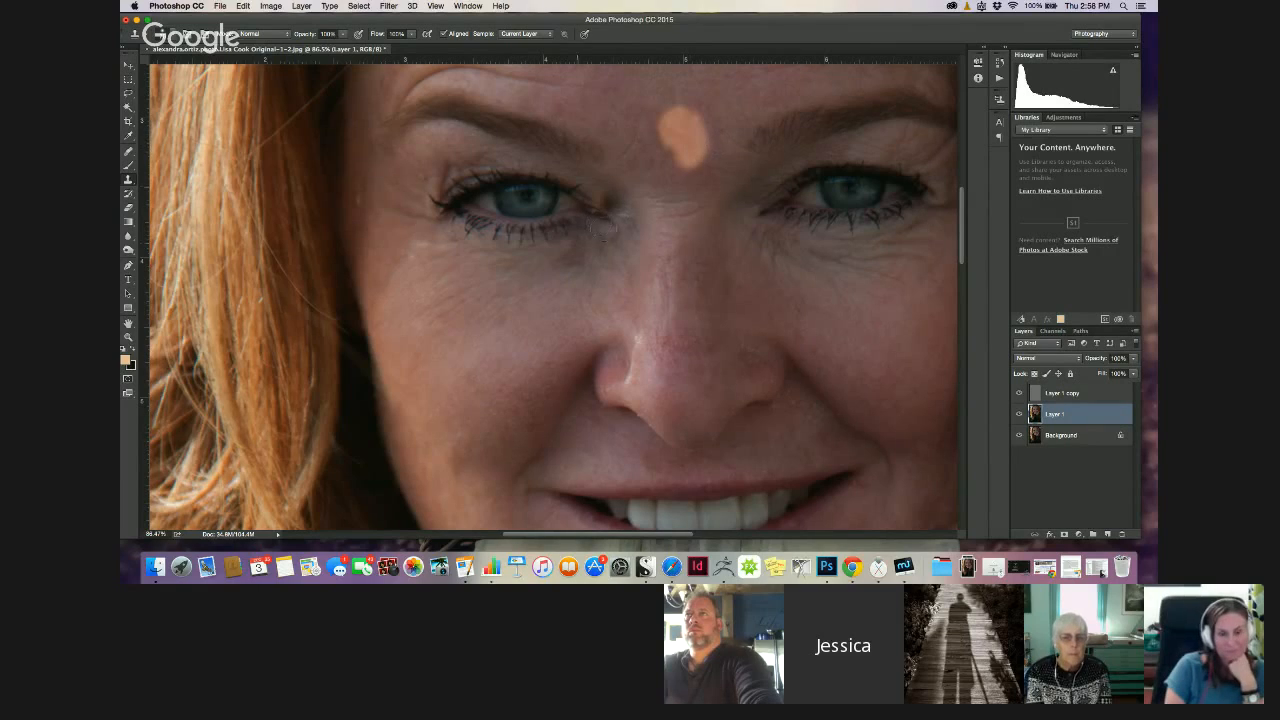
pyautogui.press('super+z')
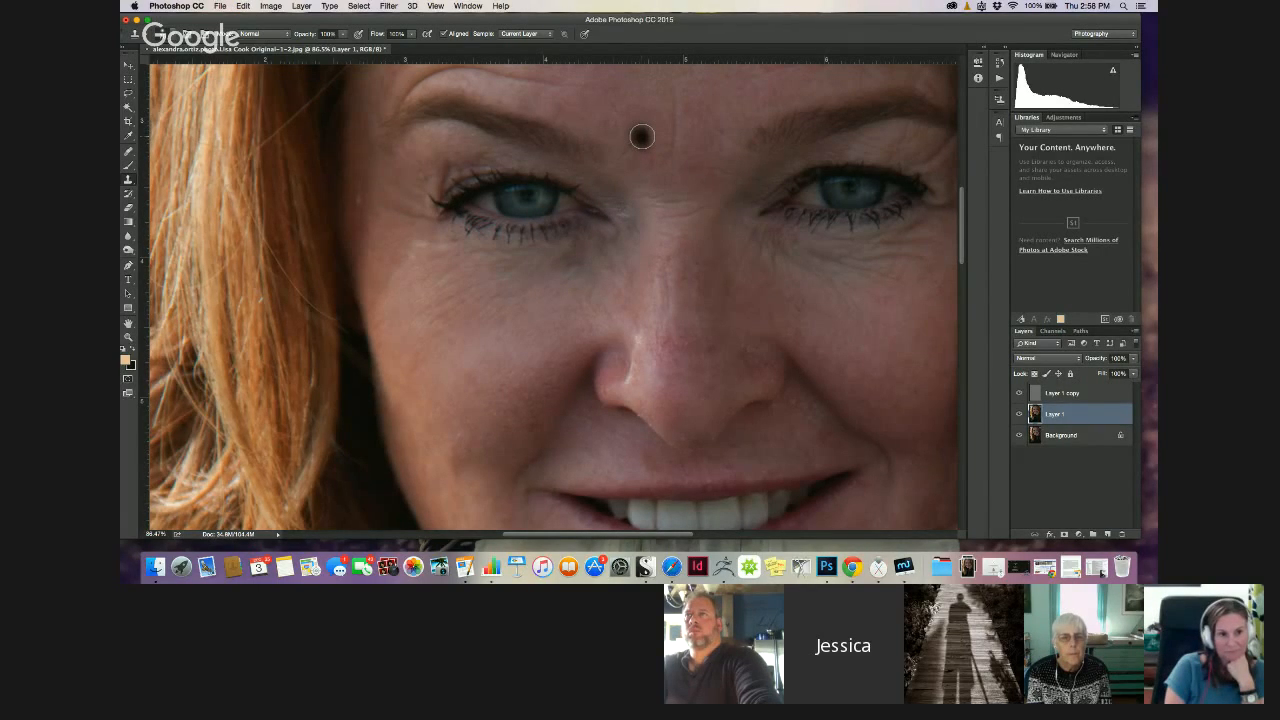
pyautogui.scroll(-3, 642, 136)
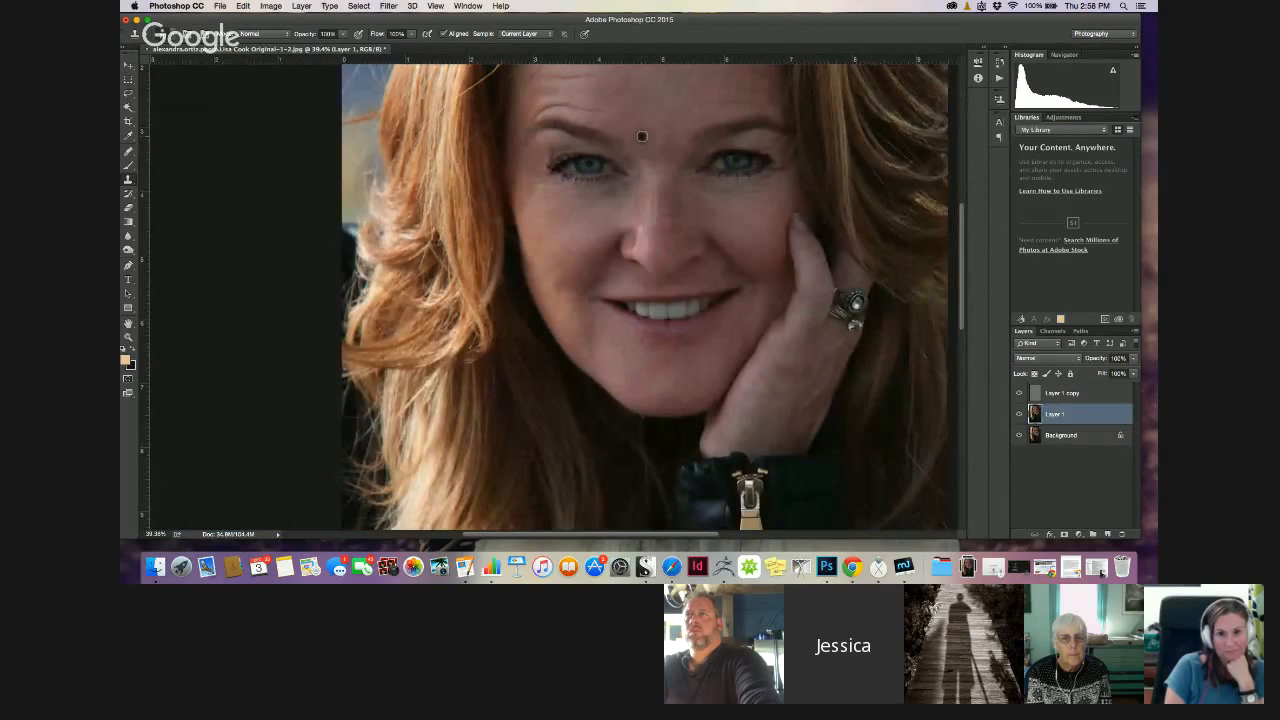
pyautogui.scroll(-2, 642, 136)
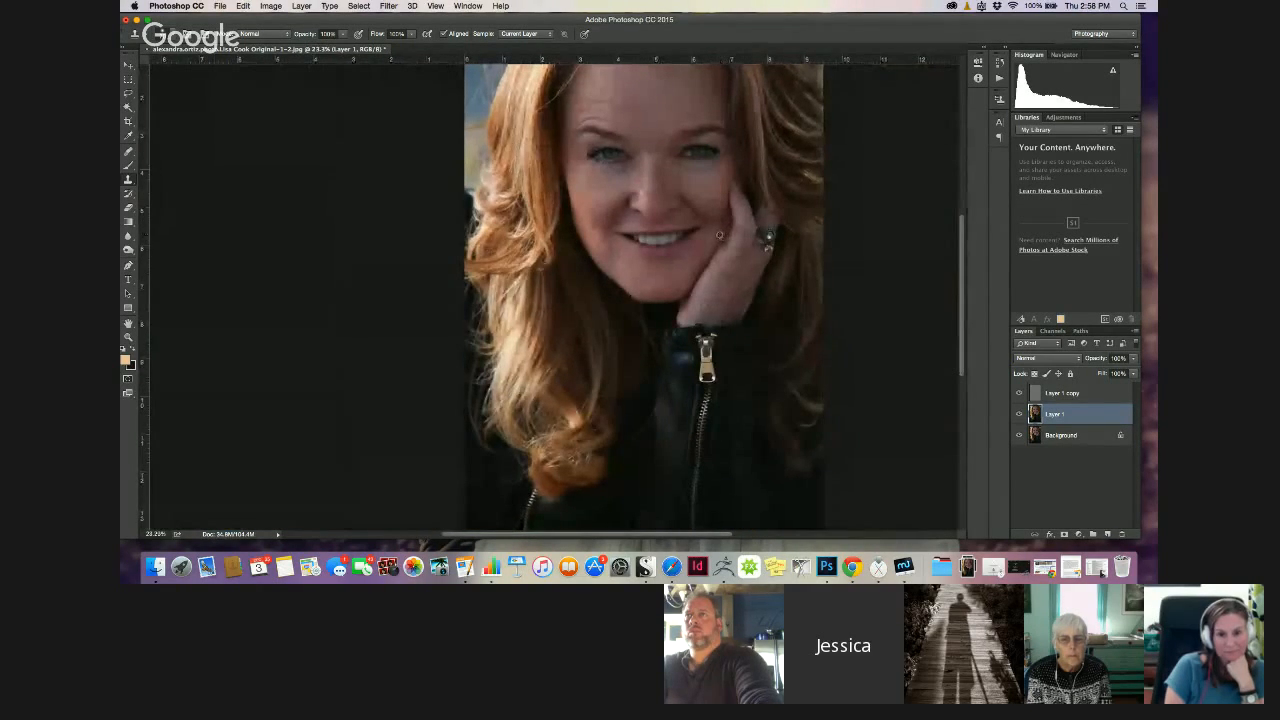
pyautogui.moveTo(602, 104); pyautogui.dragTo(589, 98)
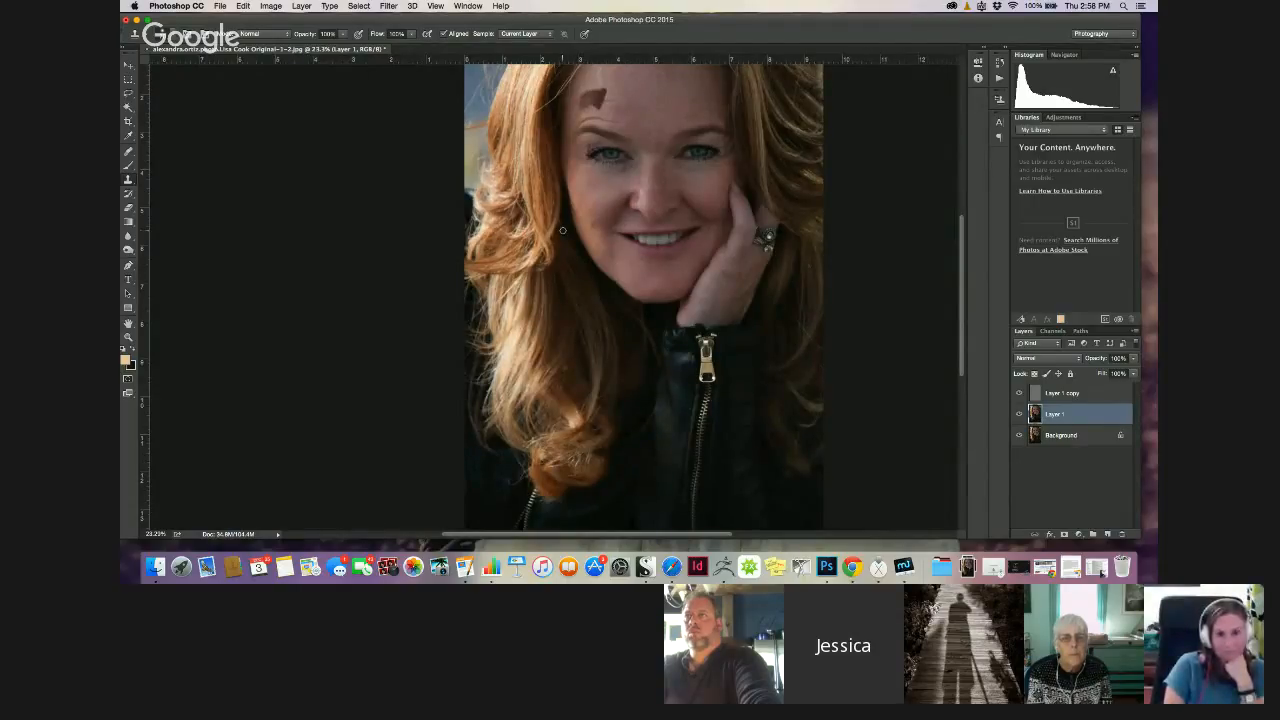
pyautogui.press('super+z')
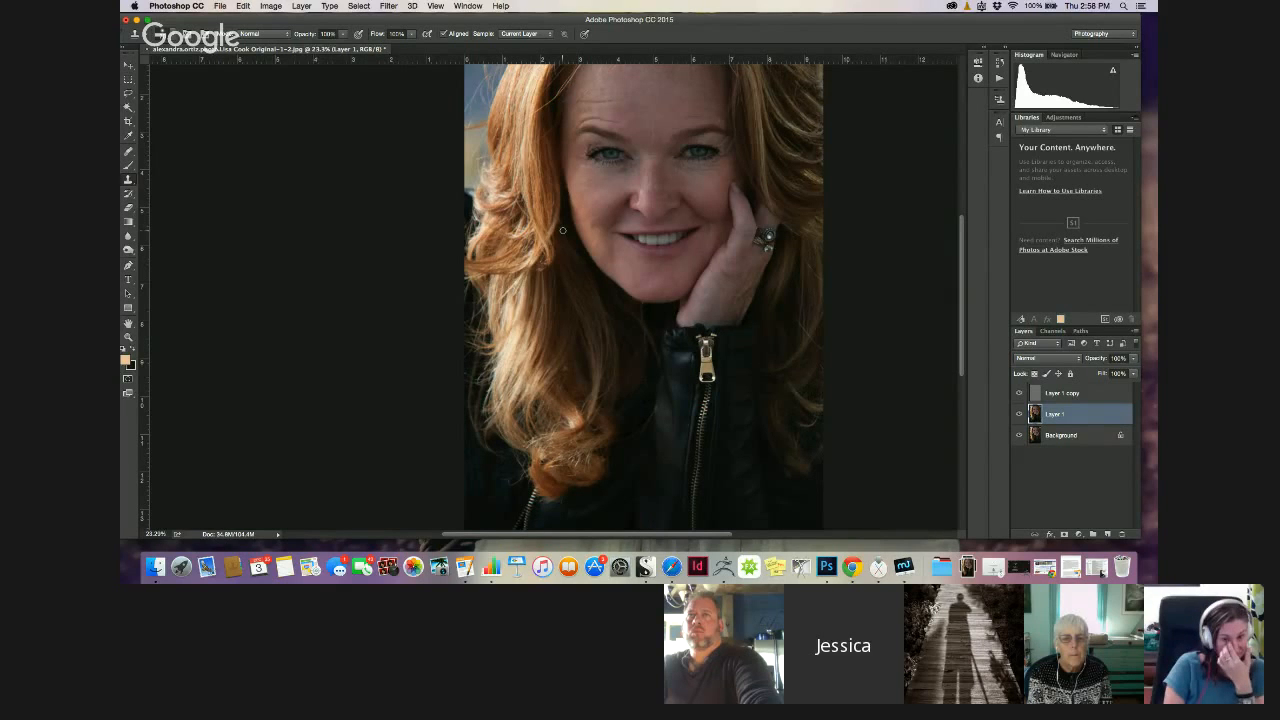
# Try a full-opacity clone stroke beneath the inner corner of the left eye, and undo it
pyautogui.scroll(5, 563, 230)
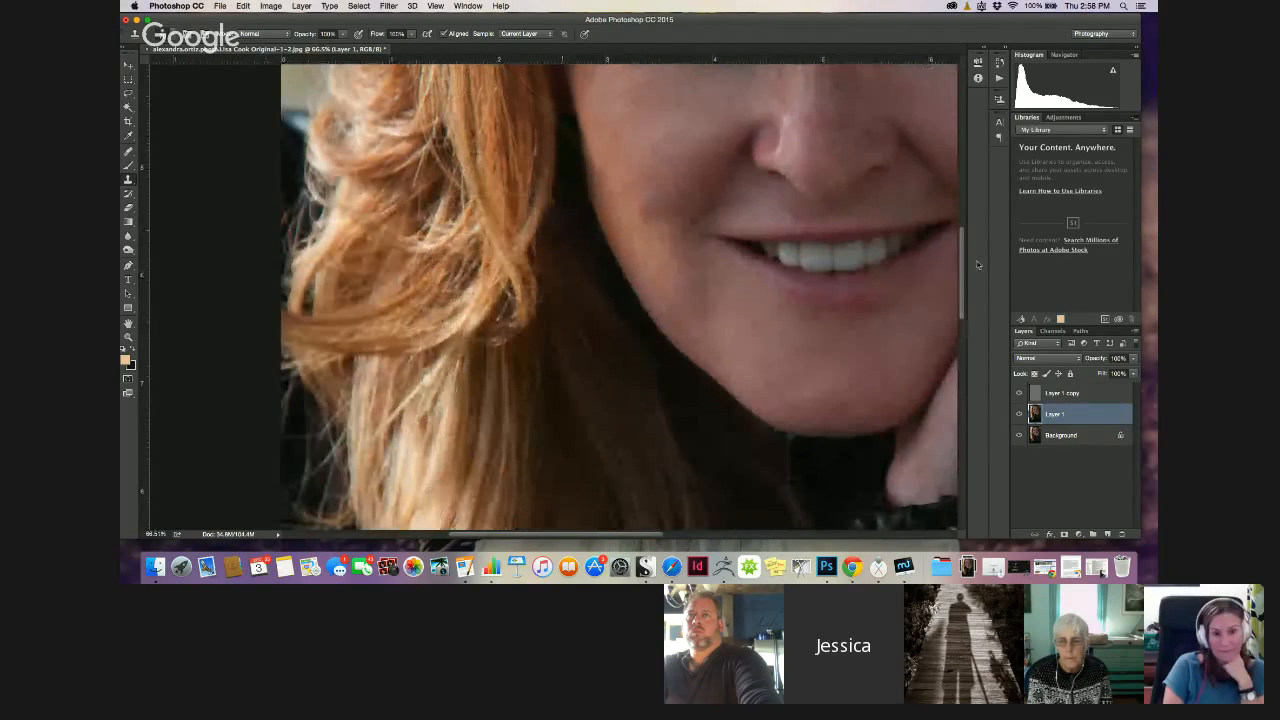
pyautogui.moveTo(962, 273); pyautogui.dragTo(962, 244)
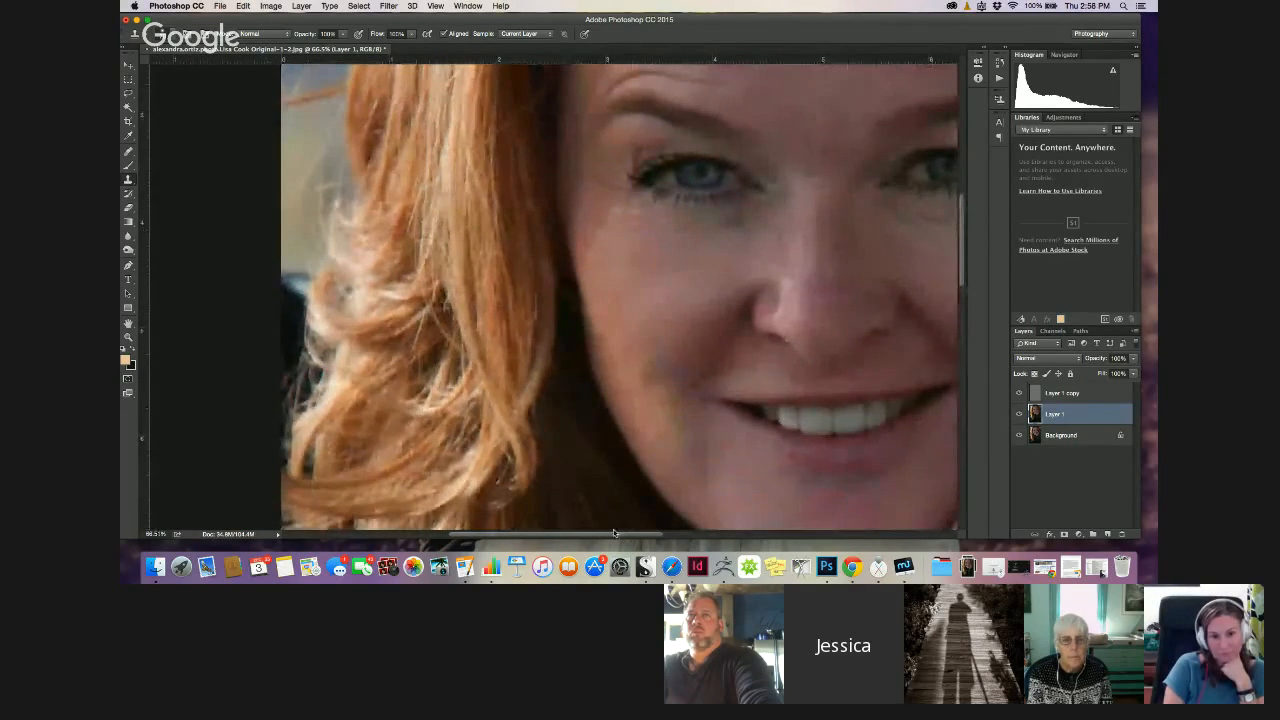
pyautogui.moveTo(617, 533); pyautogui.dragTo(663, 534)
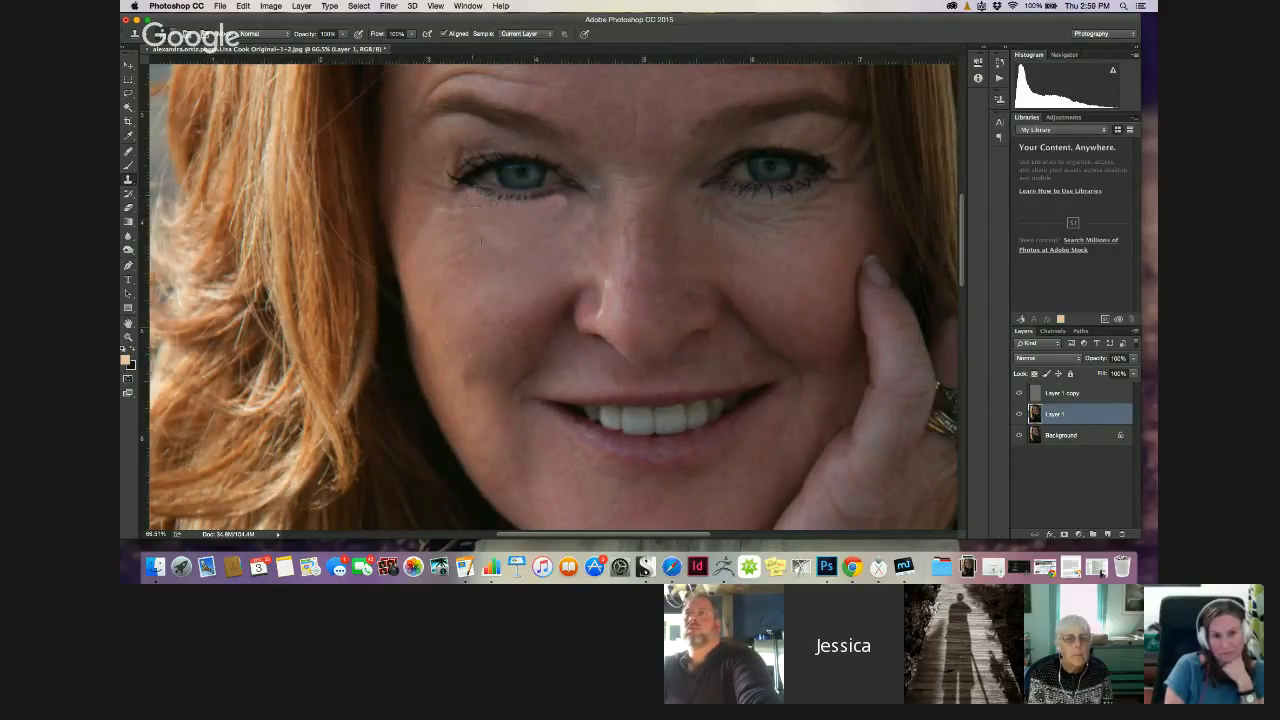
pyautogui.moveTo(572, 222); pyautogui.dragTo(580, 232)
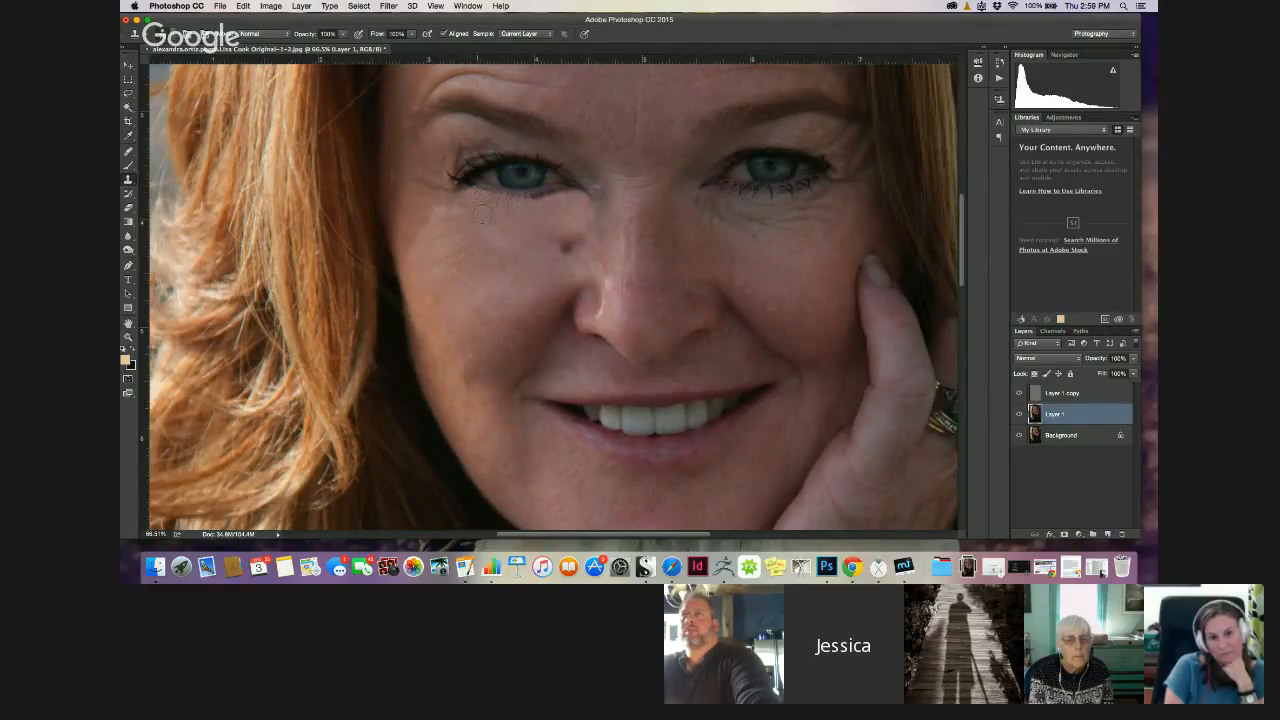
pyautogui.press('super+z')
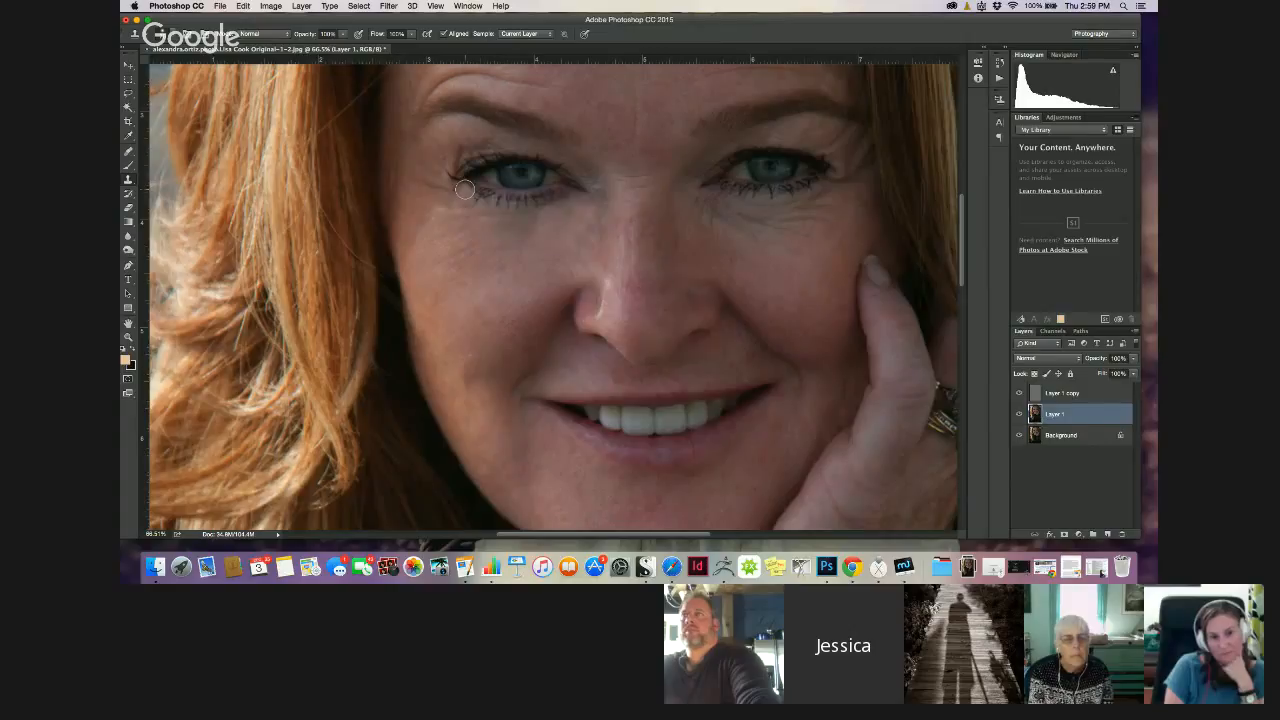
# Set the Clone Stamp's opacity to 37% and blend sampled cheek skin into the shadow beneath the left eye with a larger soft brush
pyautogui.click(344, 34)
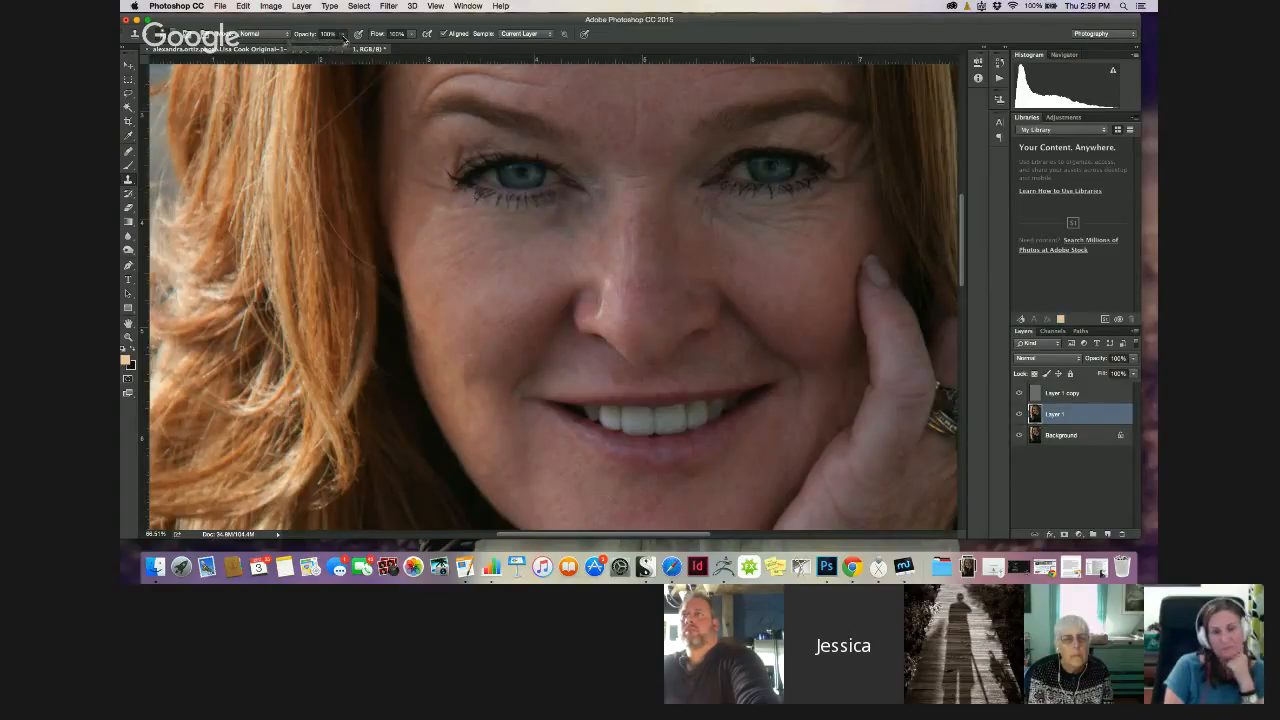
pyautogui.moveTo(345, 48); pyautogui.dragTo(316, 49)
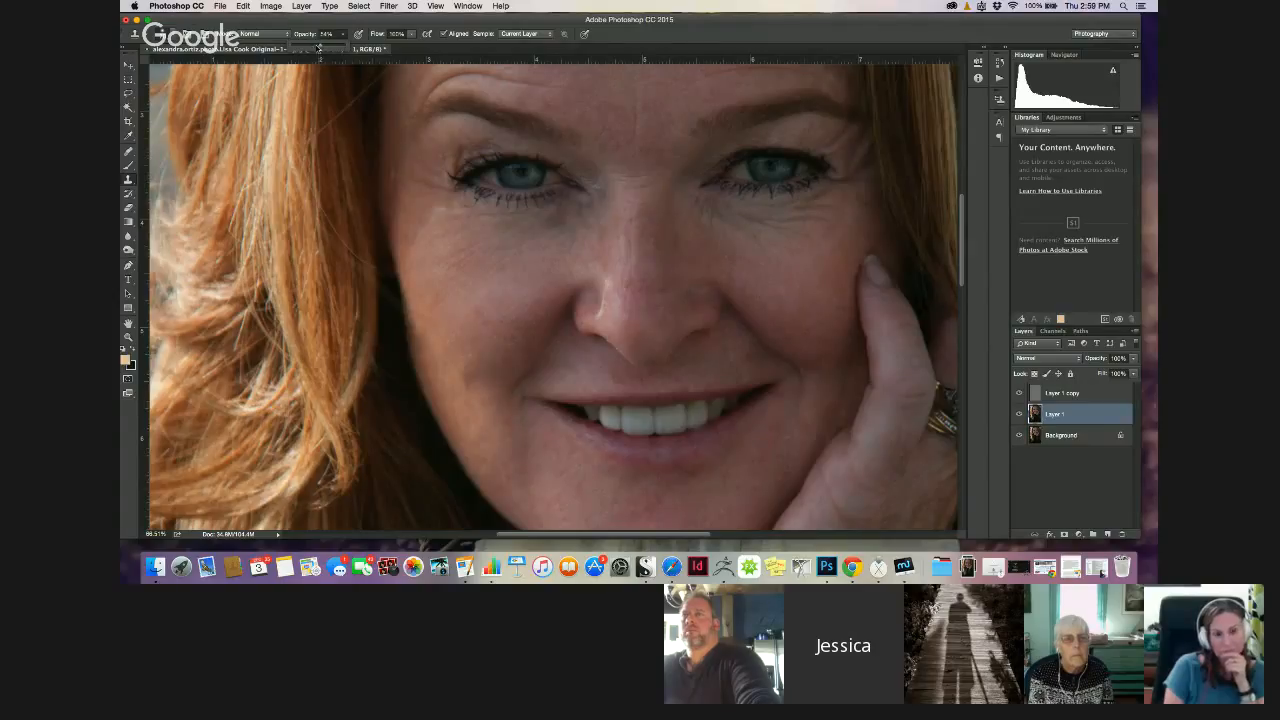
pyautogui.click(318, 48)
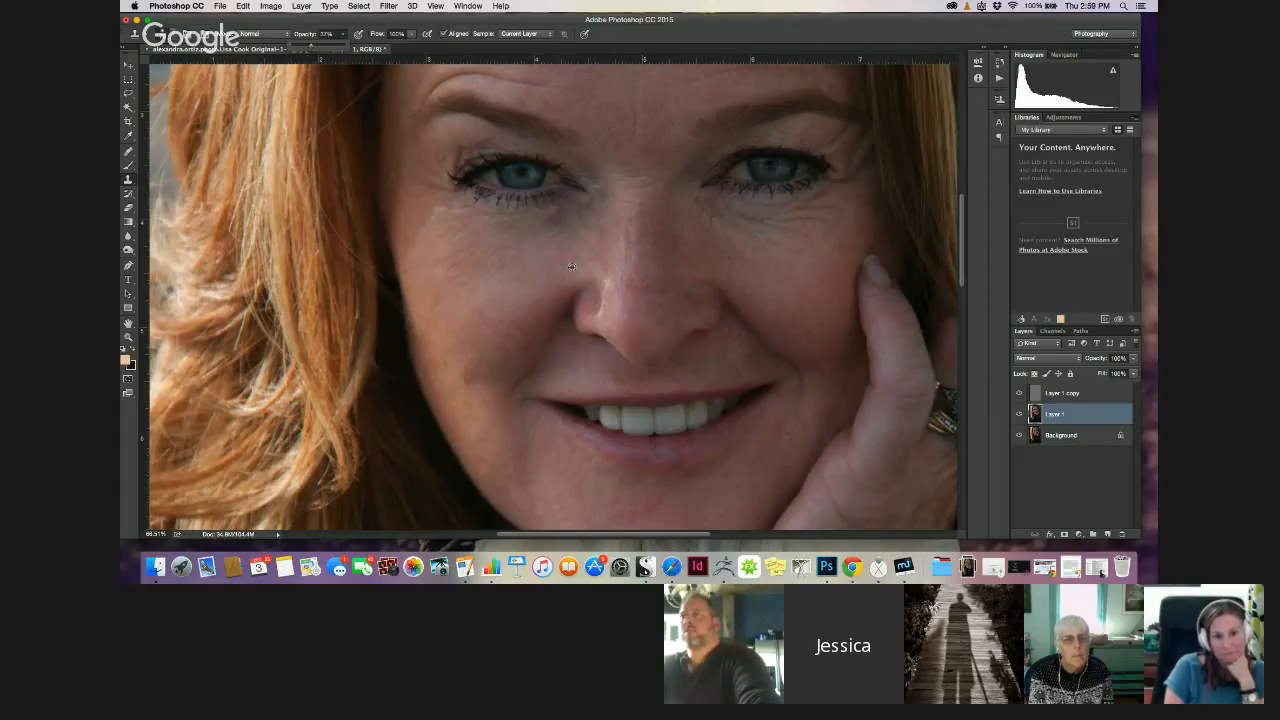
pyautogui.keyDown('alt'); pyautogui.click(557, 263); pyautogui.keyUp('alt')
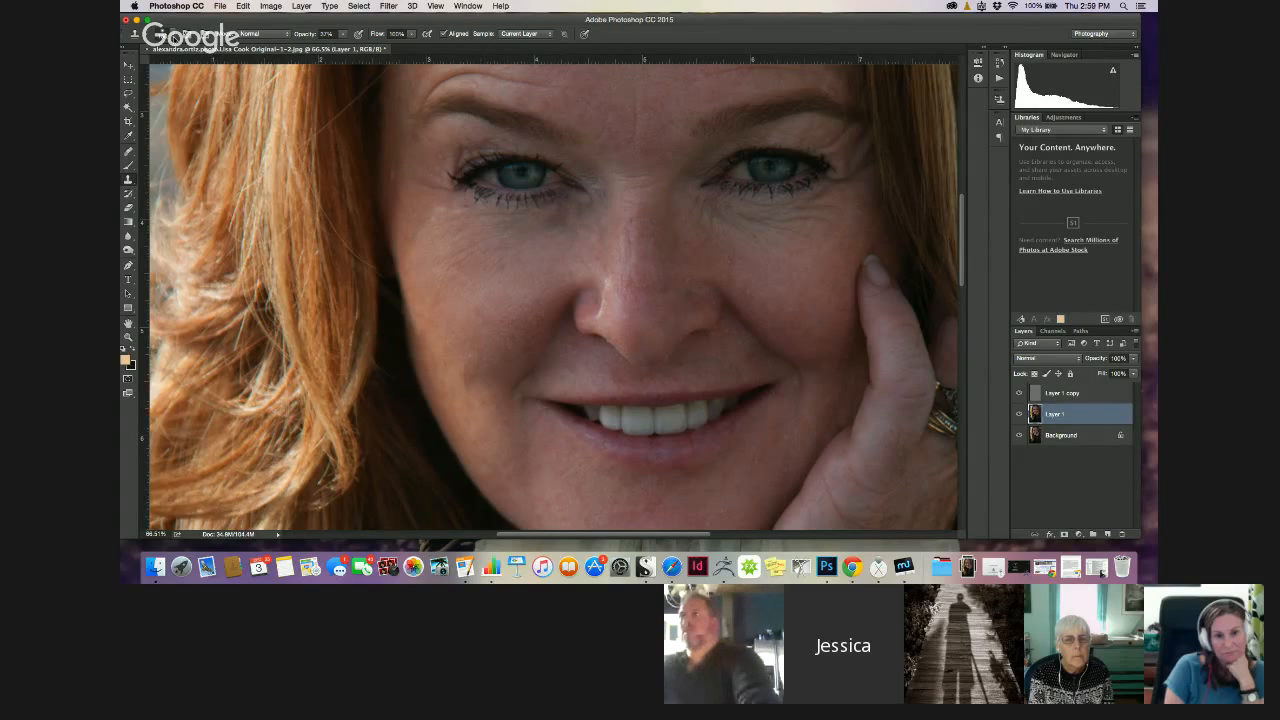
pyautogui.click(174, 38)
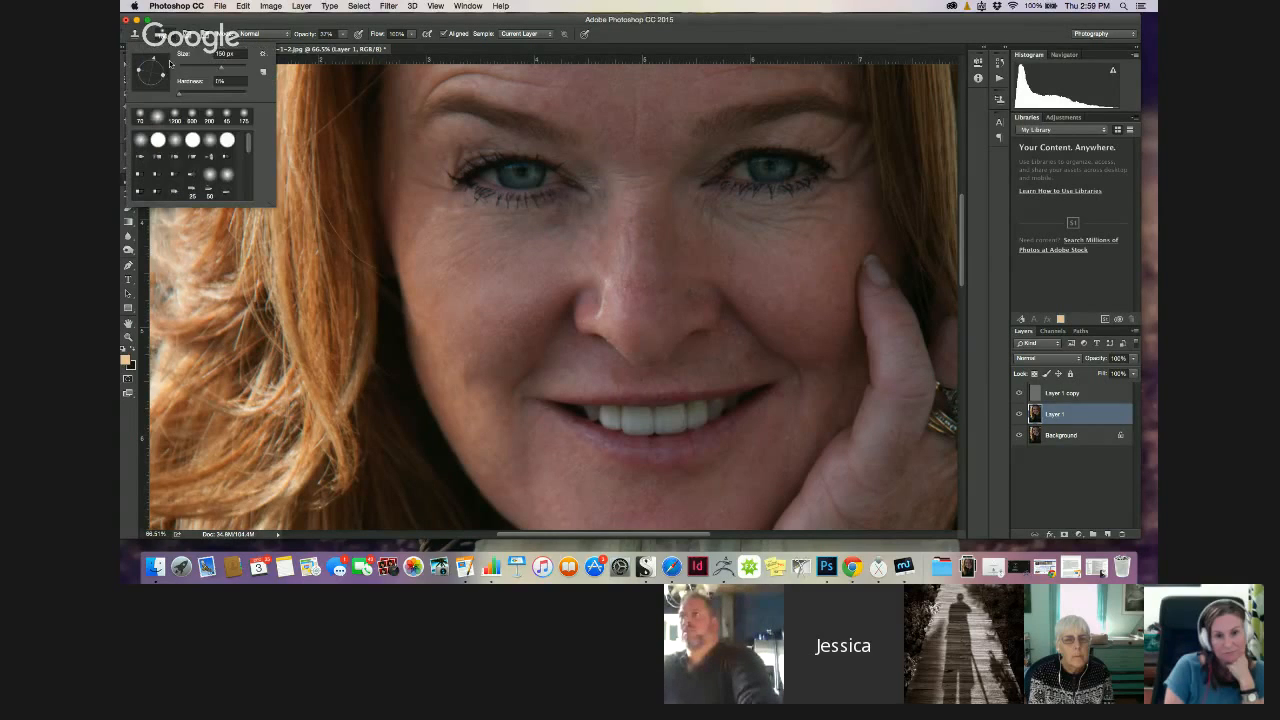
pyautogui.click(554, 240)
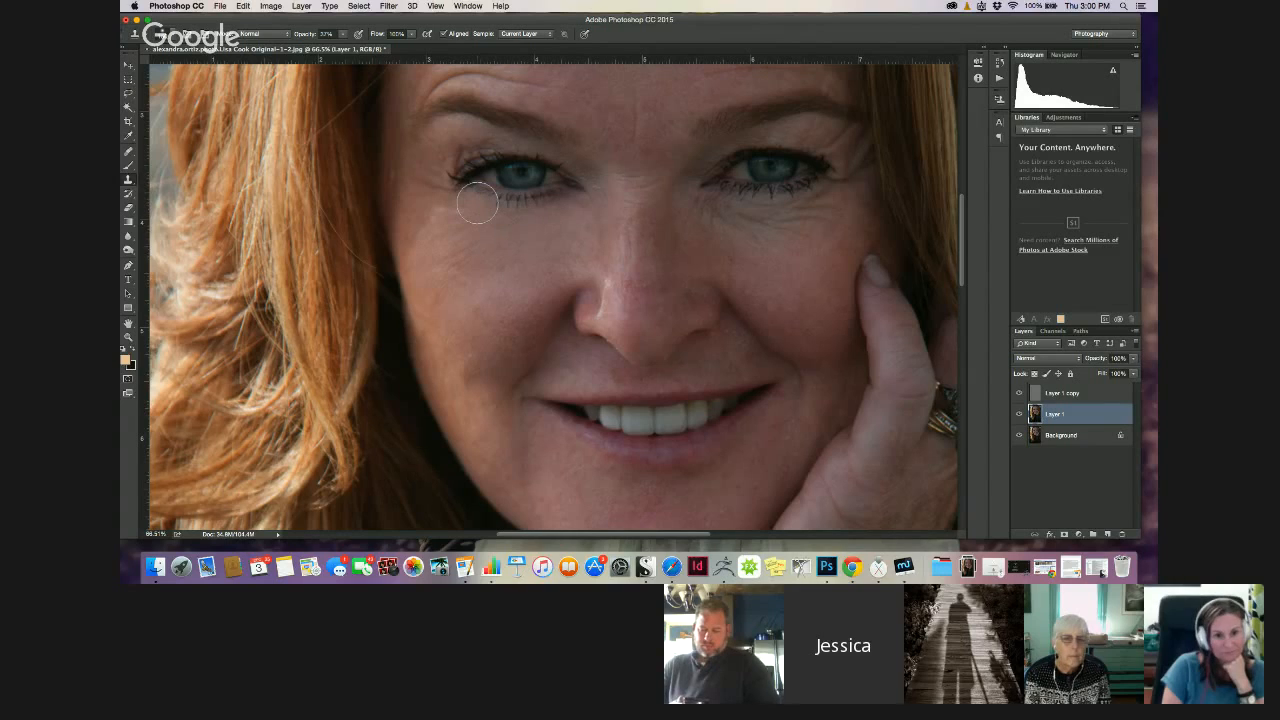
# Lower the Clone Stamp's opacity further and soften the shadows beneath the right eye and at the inner corner of the left eye
pyautogui.scroll(3, 477, 203)
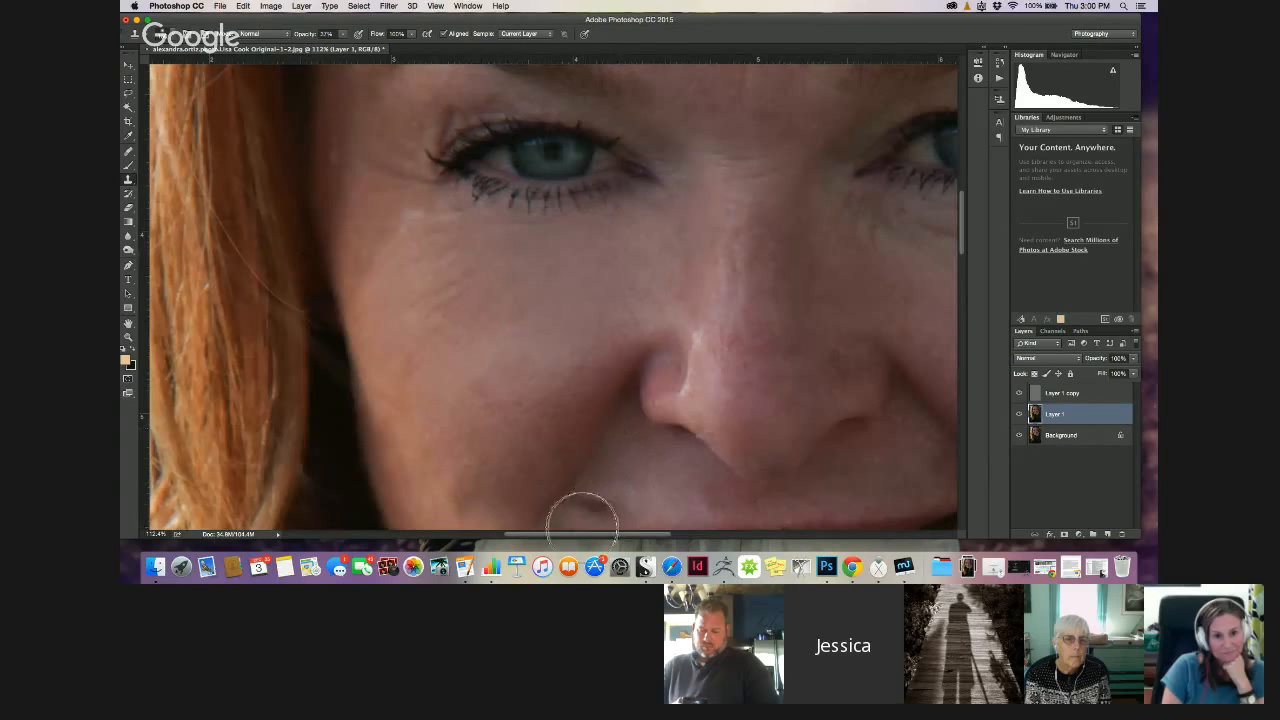
pyautogui.moveTo(584, 536); pyautogui.dragTo(634, 539)
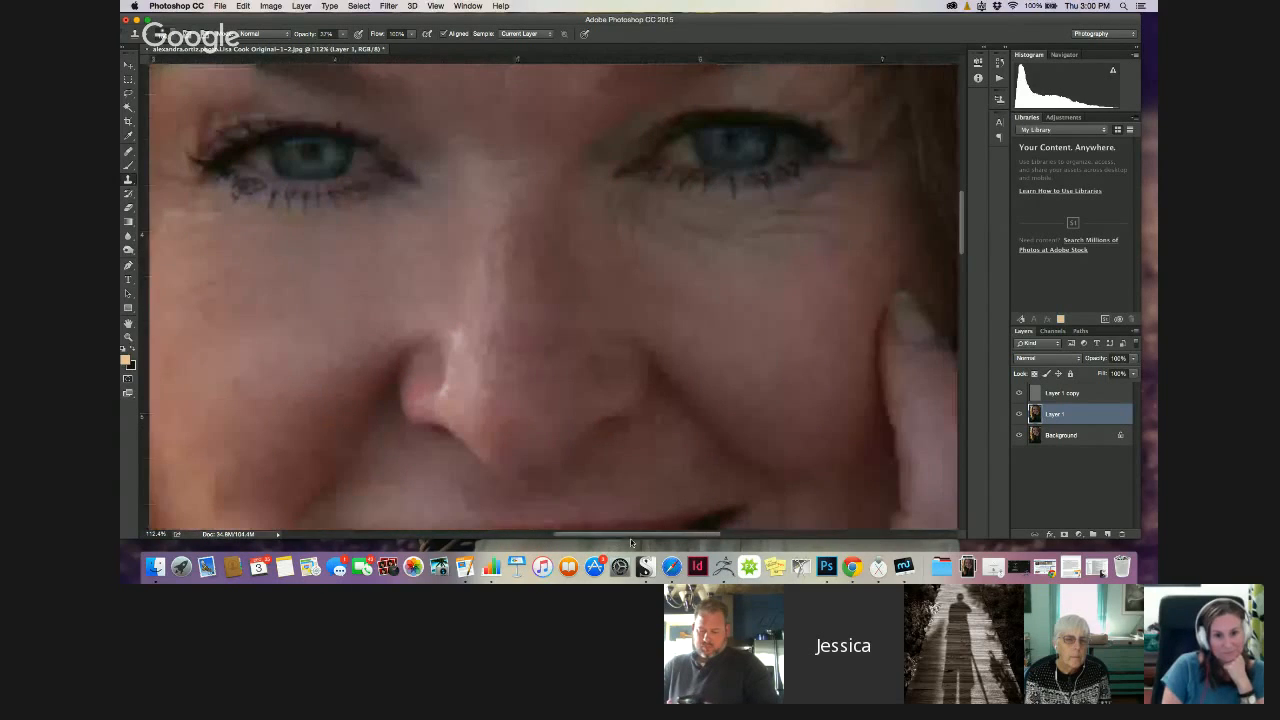
pyautogui.click(343, 36)
pyautogui.moveTo(341, 48); pyautogui.dragTo(334, 49)
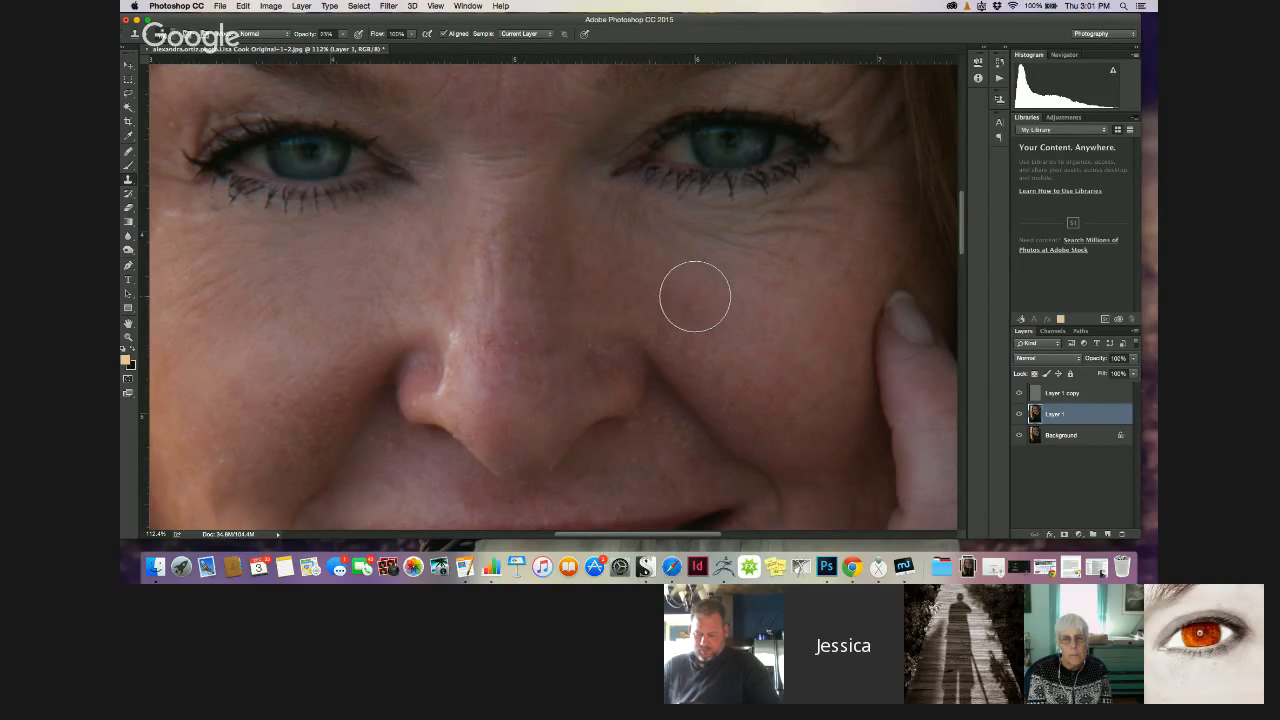
pyautogui.scroll(-5, 695, 296)
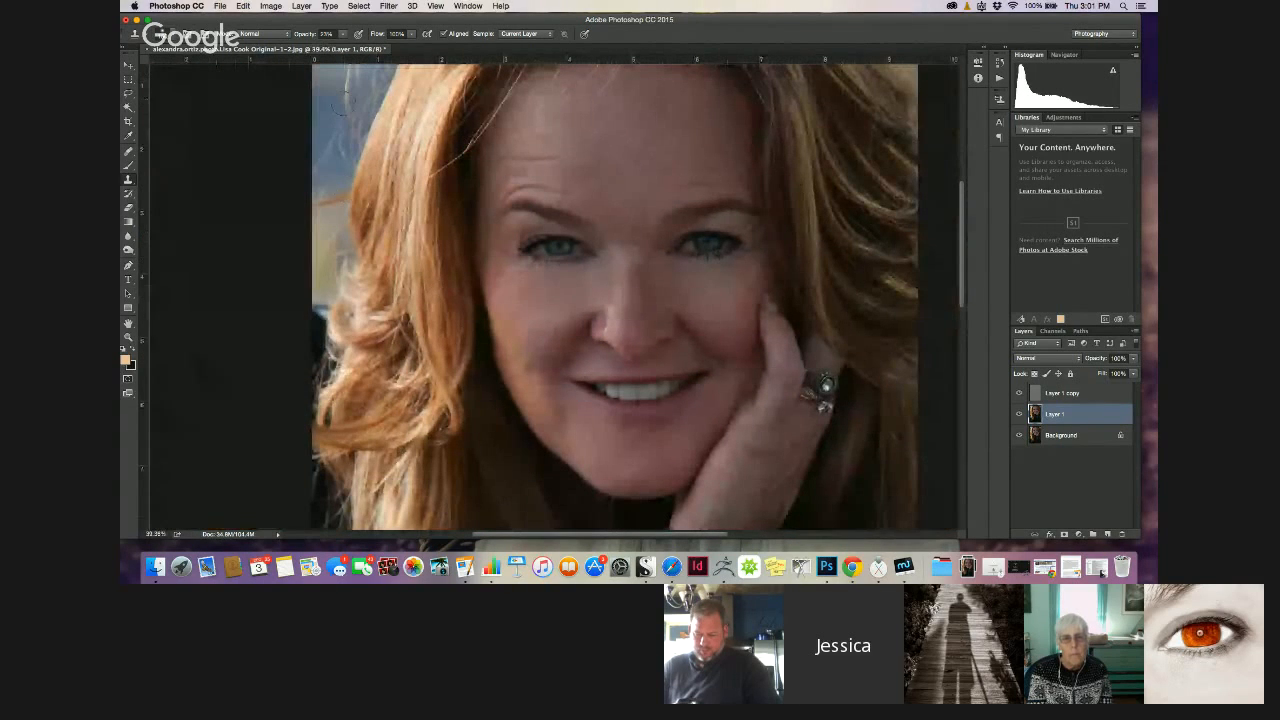
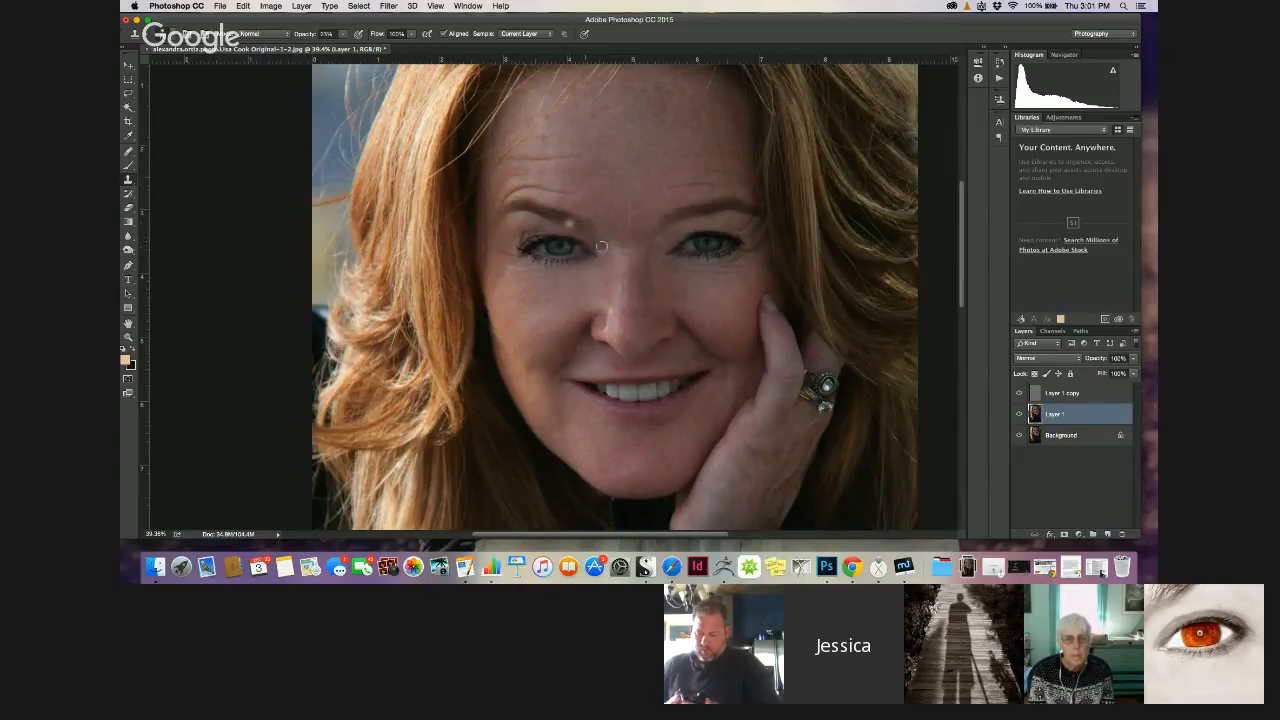
pyautogui.moveTo(601, 246); pyautogui.dragTo(592, 237)
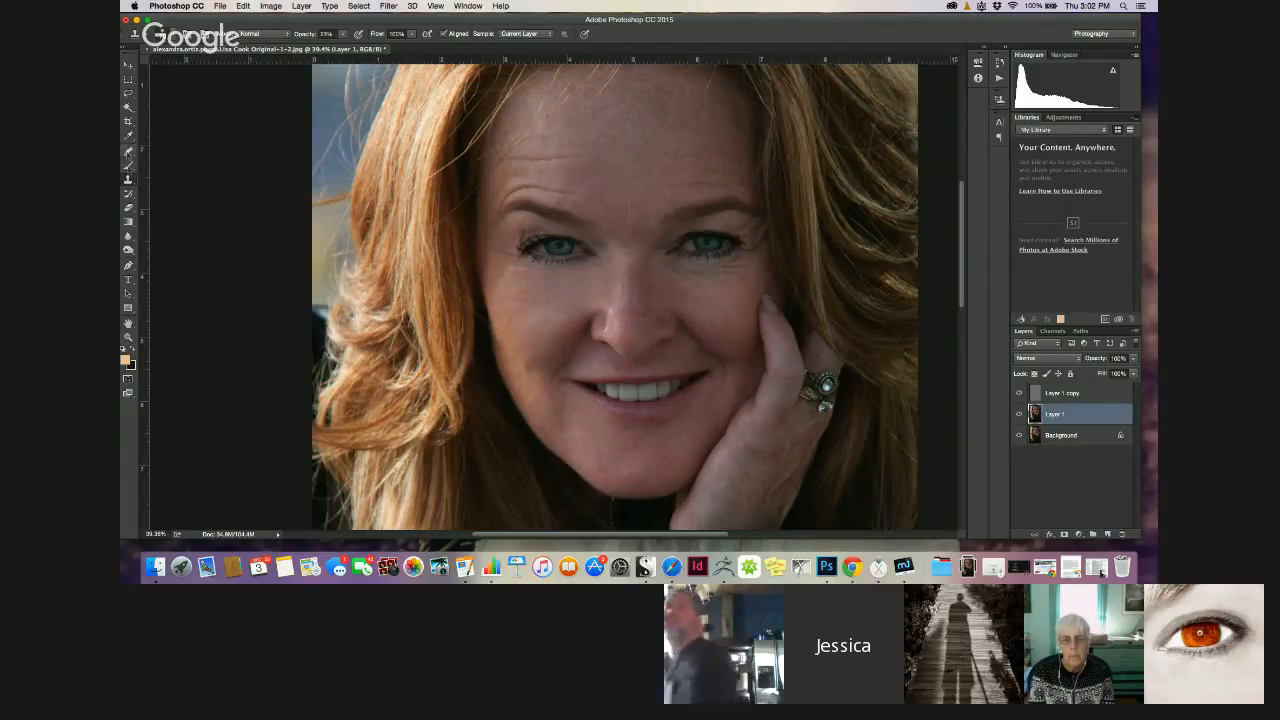
# Switch to the Spot Healing Brush and heal marks along the nose and the forehead lines above the left eyebrow
pyautogui.click(128, 151)
pyautogui.click(162, 149)
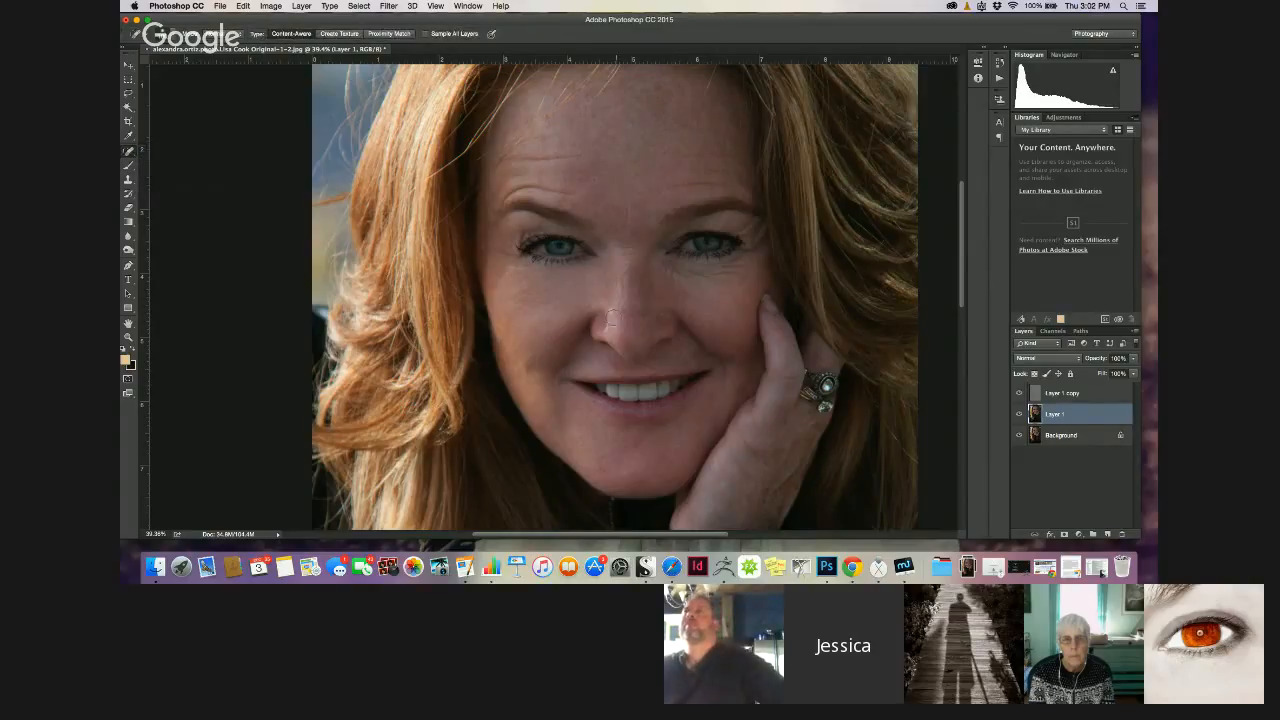
pyautogui.click(621, 312)
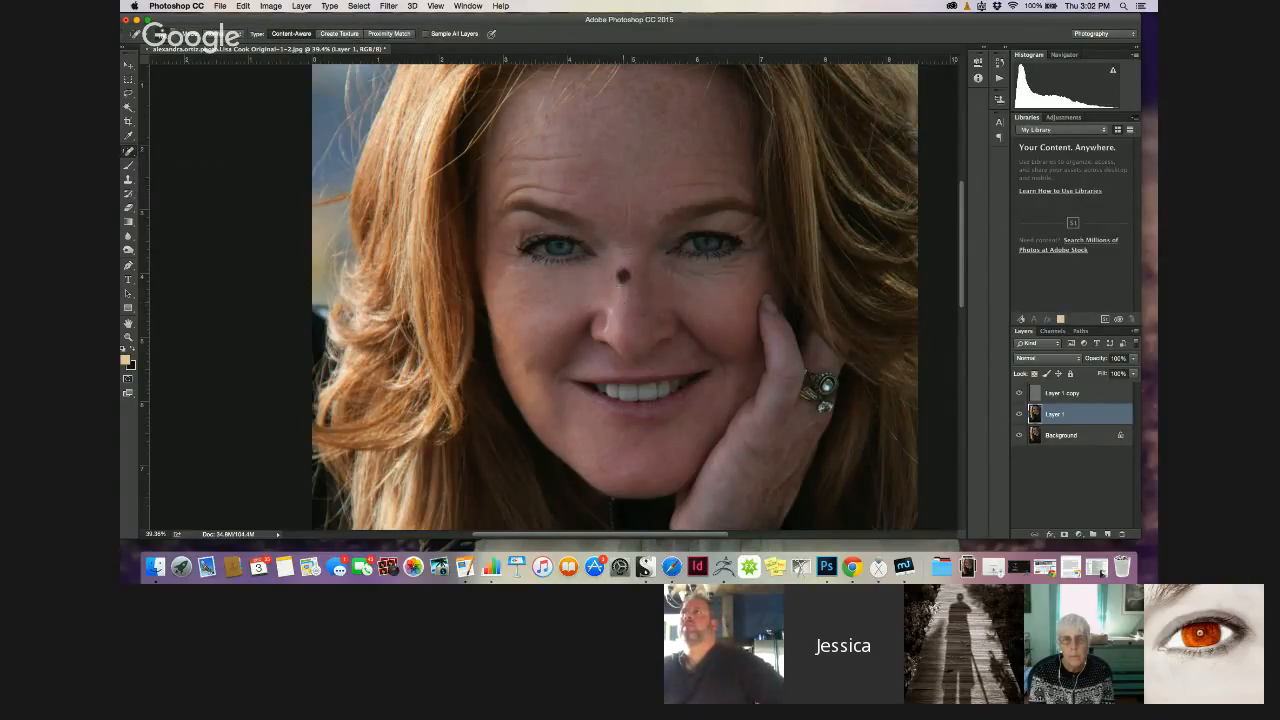
pyautogui.click(622, 275)
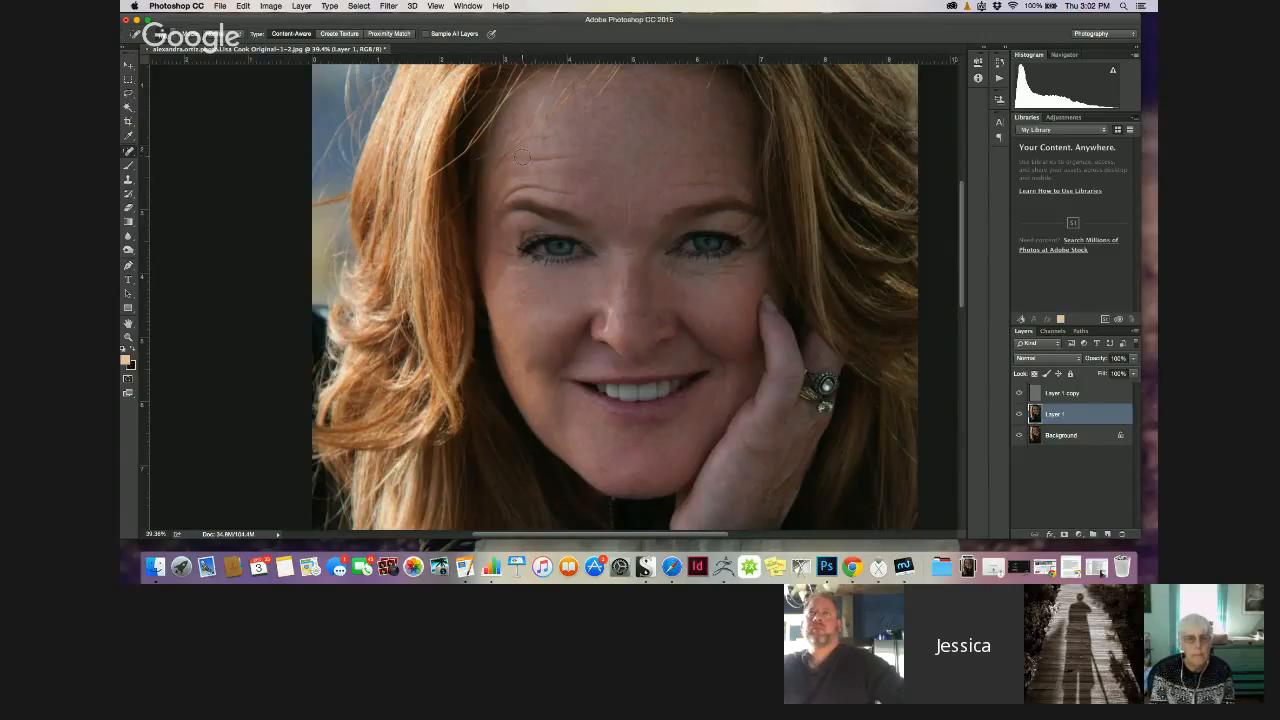
pyautogui.moveTo(522, 157)
pyautogui.mouseDown()
pyautogui.moveTo(586, 158)
pyautogui.moveTo(536, 158)
pyautogui.mouseUp()
pyautogui.moveTo(502, 200)
pyautogui.mouseDown()
pyautogui.moveTo(549, 187)
pyautogui.moveTo(507, 193)
pyautogui.mouseUp()
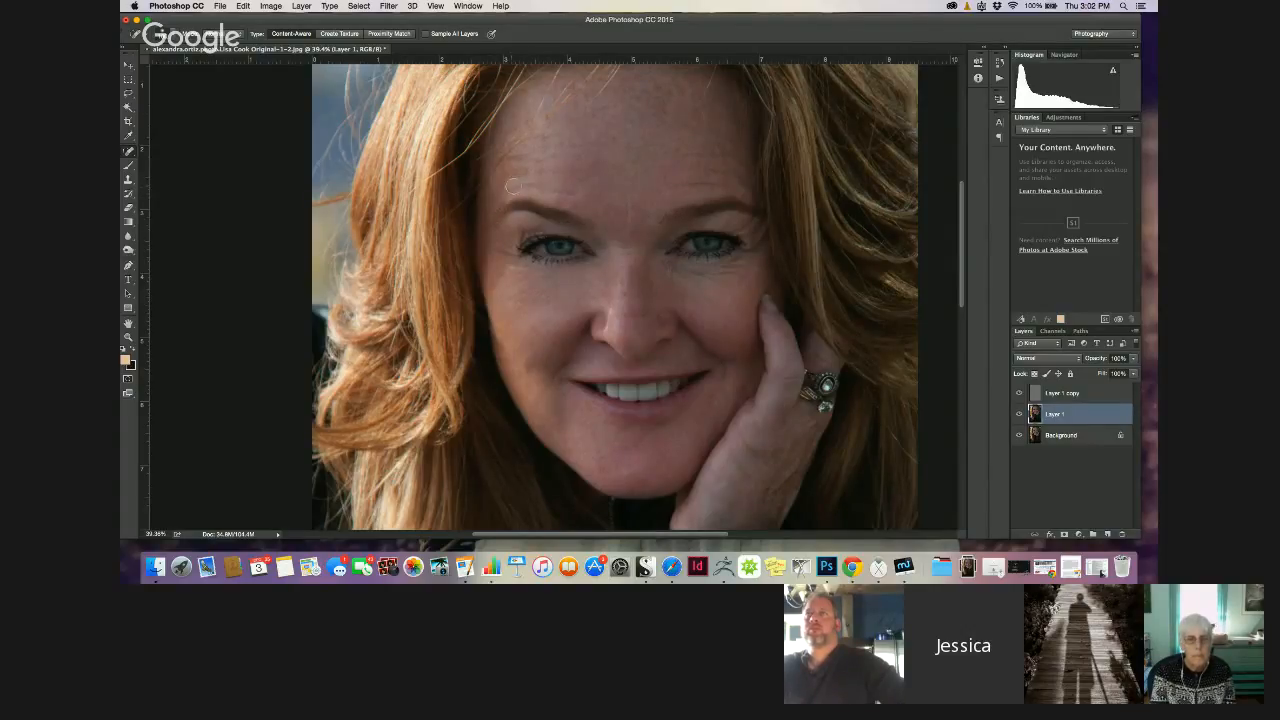
# Heal the lines above the right eyebrow and the blemishes across the middle of the forehead with the Spot Healing Brush
pyautogui.moveTo(686, 182)
pyautogui.mouseDown()
pyautogui.moveTo(728, 187)
pyautogui.moveTo(748, 177)
pyautogui.moveTo(742, 166)
pyautogui.mouseUp()
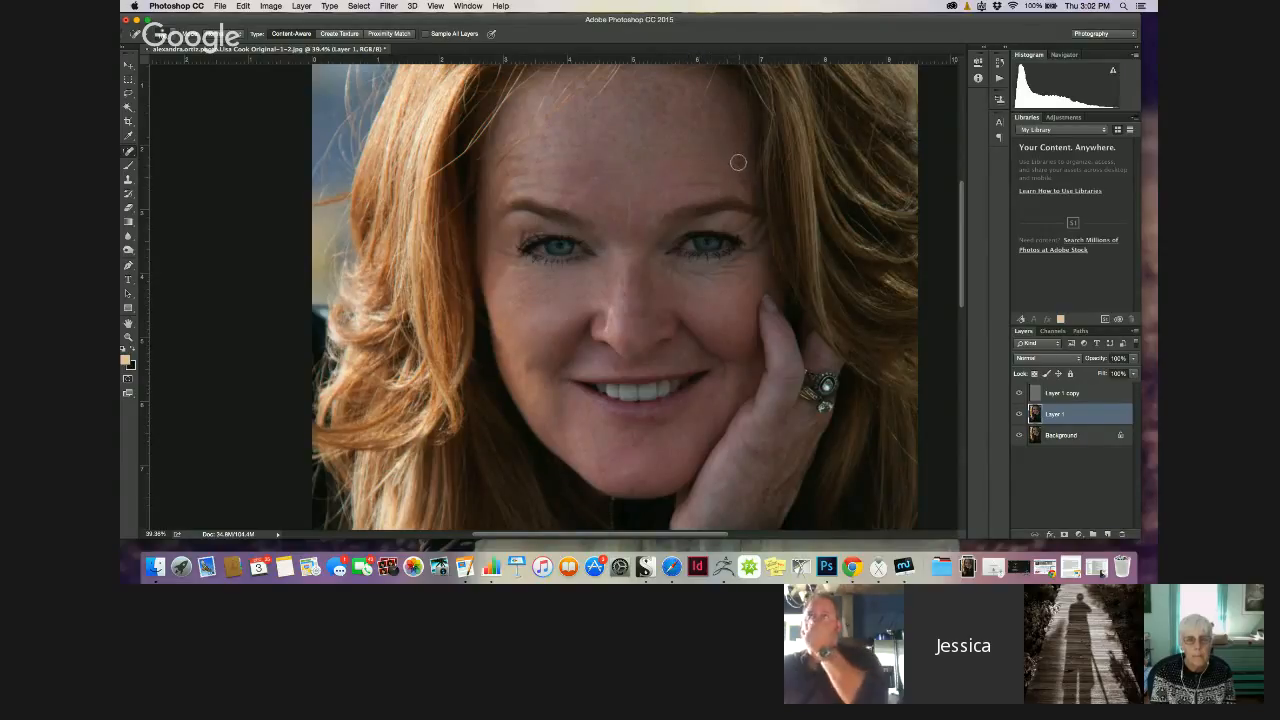
pyautogui.click(660, 150)
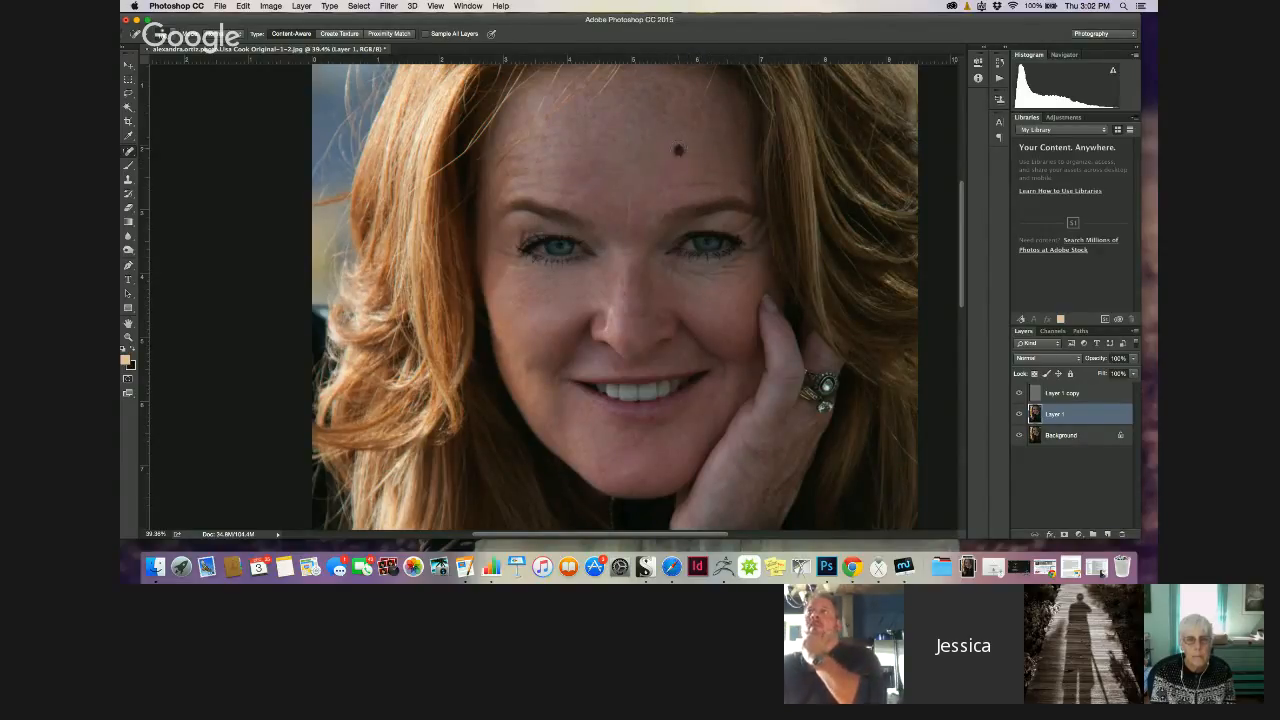
pyautogui.moveTo(961, 232); pyautogui.dragTo(961, 205)
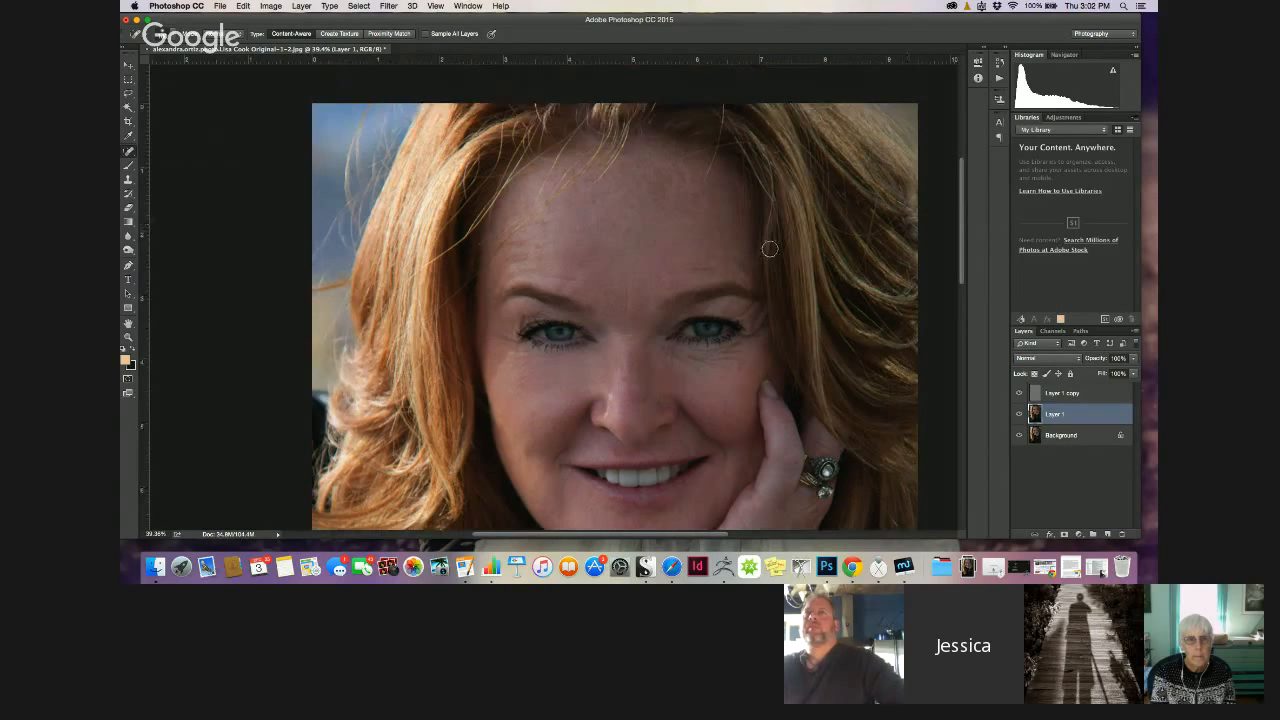
pyautogui.click(655, 188)
pyautogui.moveTo(655, 188); pyautogui.dragTo(665, 184)
pyautogui.press('[')
pyautogui.click(665, 209)
pyautogui.click(662, 229)
pyautogui.click(635, 236)
pyautogui.click(628, 212)
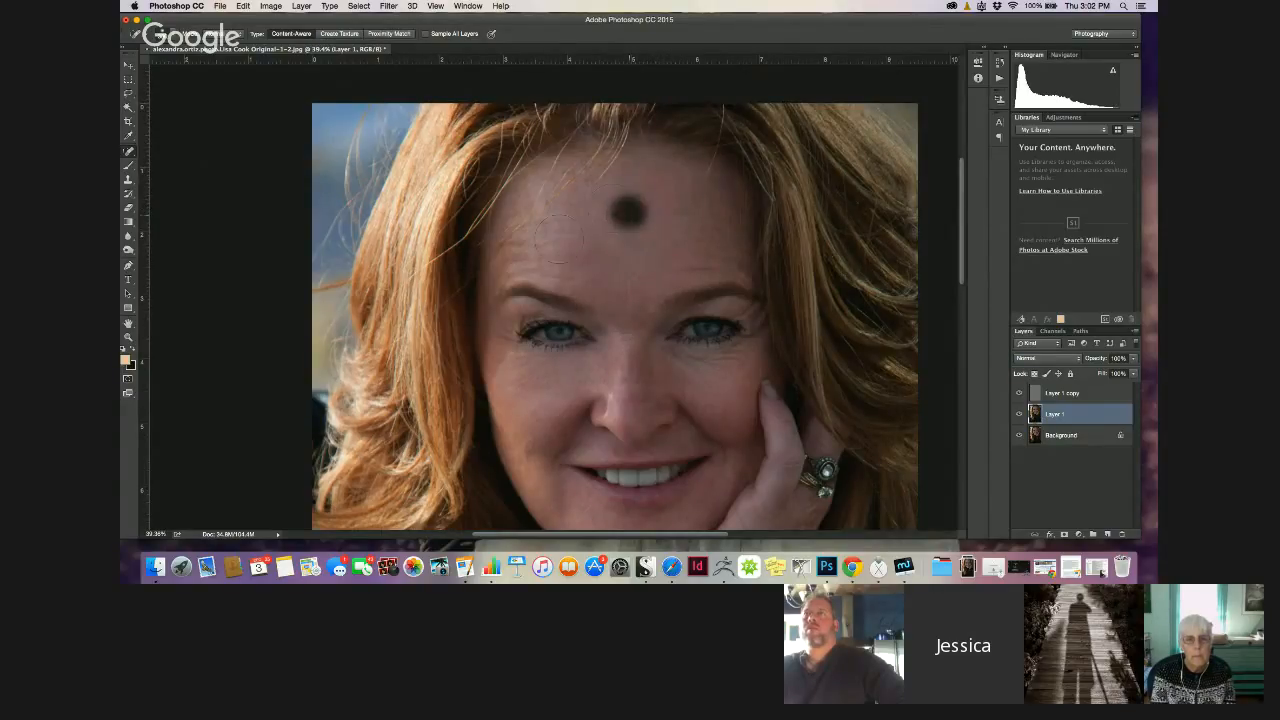
# Heal the uneven patches and lines on the left side of the forehead, from the hairline down to the eyebrow
pyautogui.click(590, 181)
pyautogui.click(547, 204)
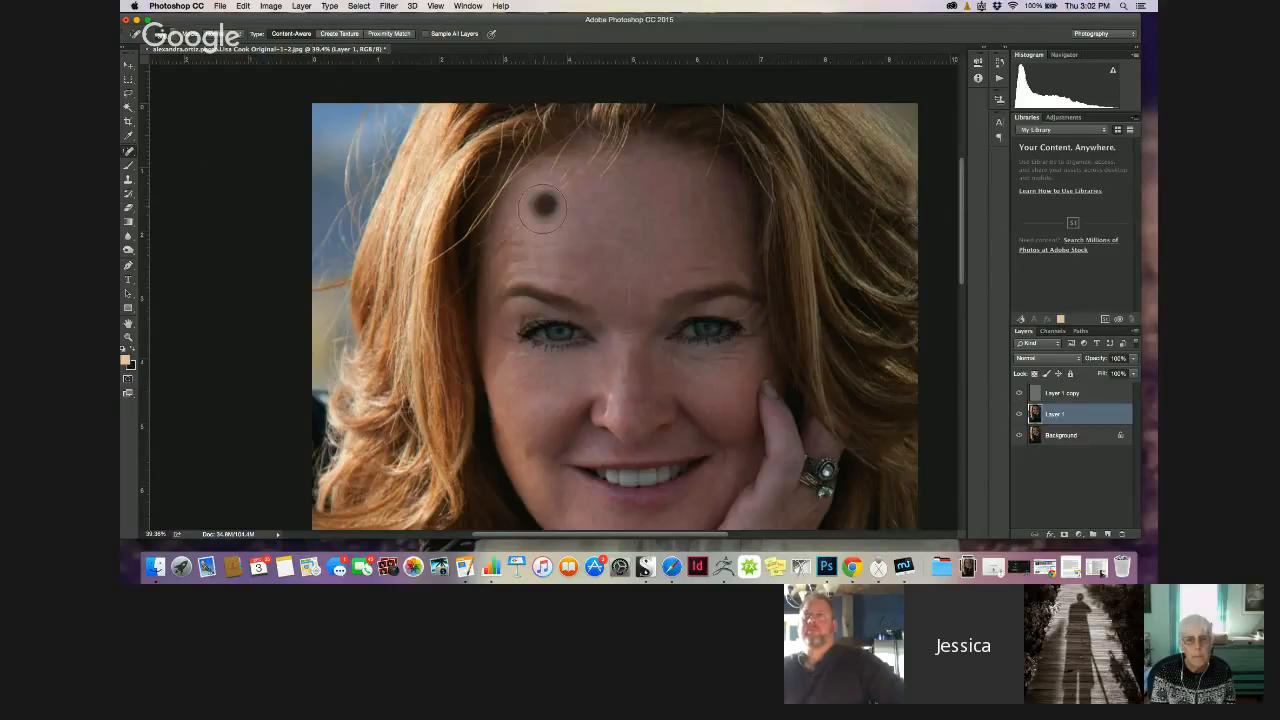
pyautogui.click(543, 226)
pyautogui.click(516, 211)
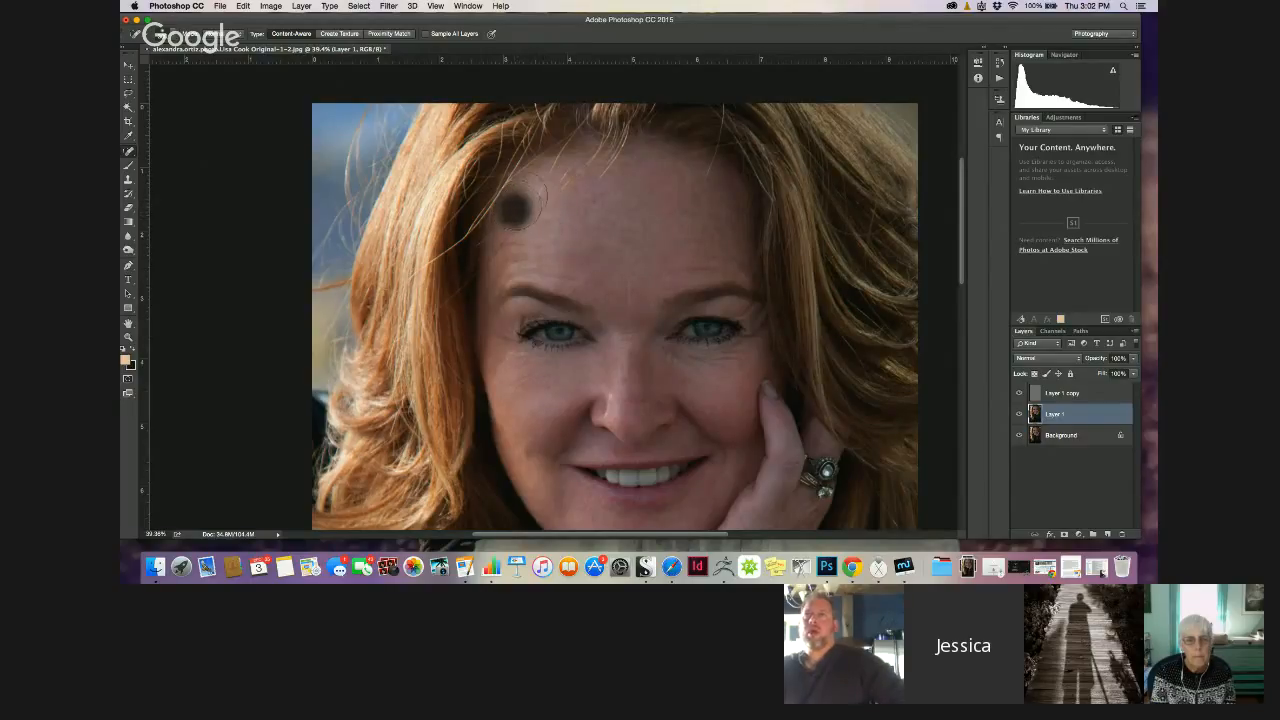
pyautogui.click(520, 196)
pyautogui.click(540, 229)
pyautogui.click(541, 258)
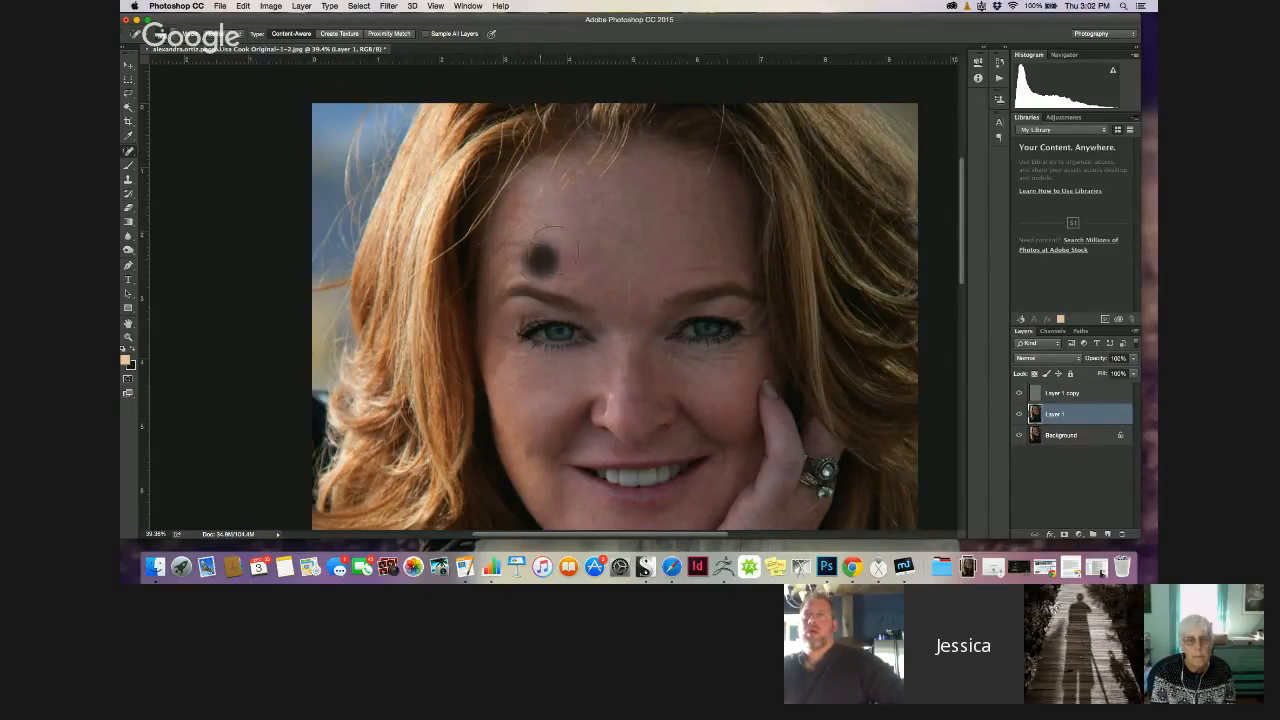
# Heal the skin above the right eyebrow, the fine lines beneath the right eye and the bridge of the nose
pyautogui.click(679, 270)
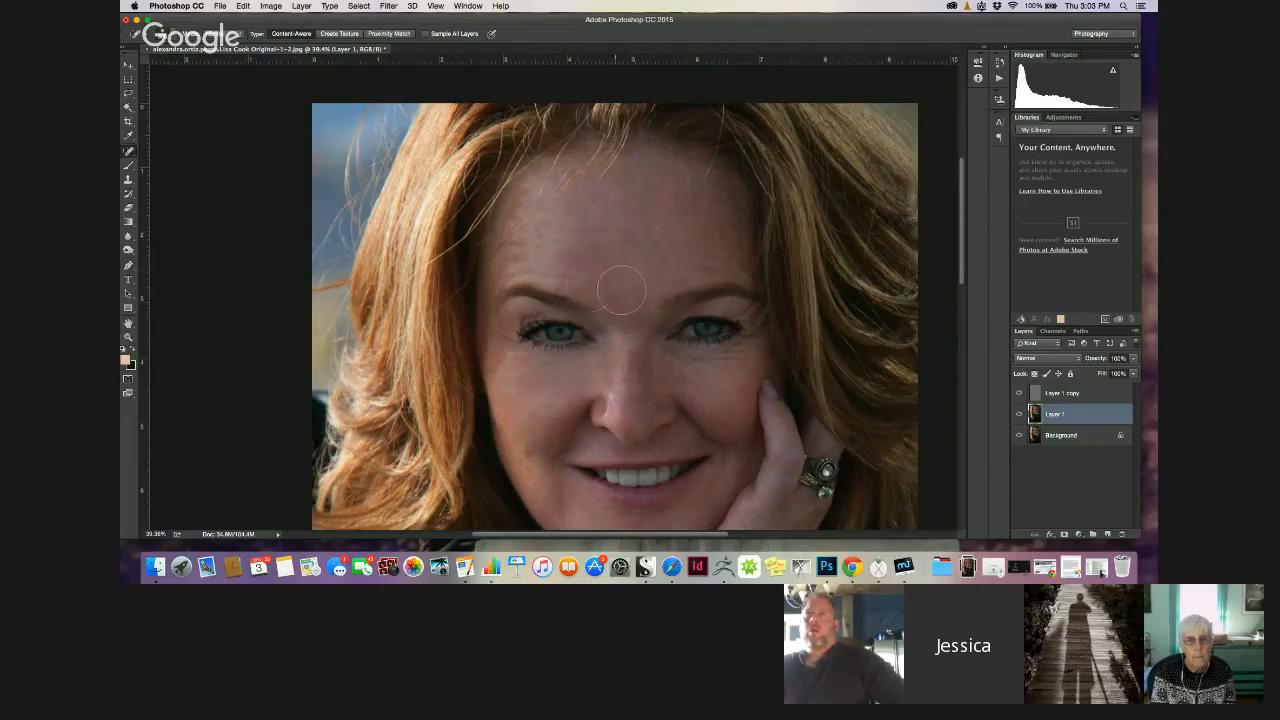
pyautogui.click(710, 242)
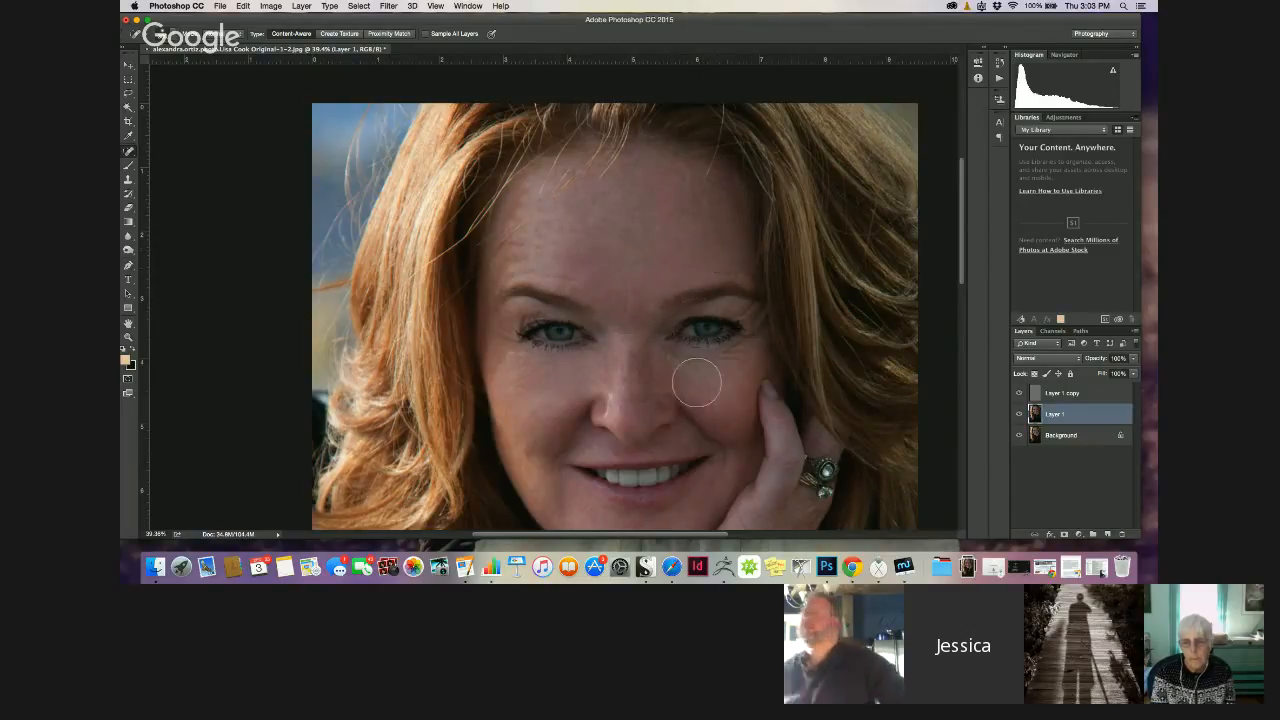
pyautogui.click(726, 356)
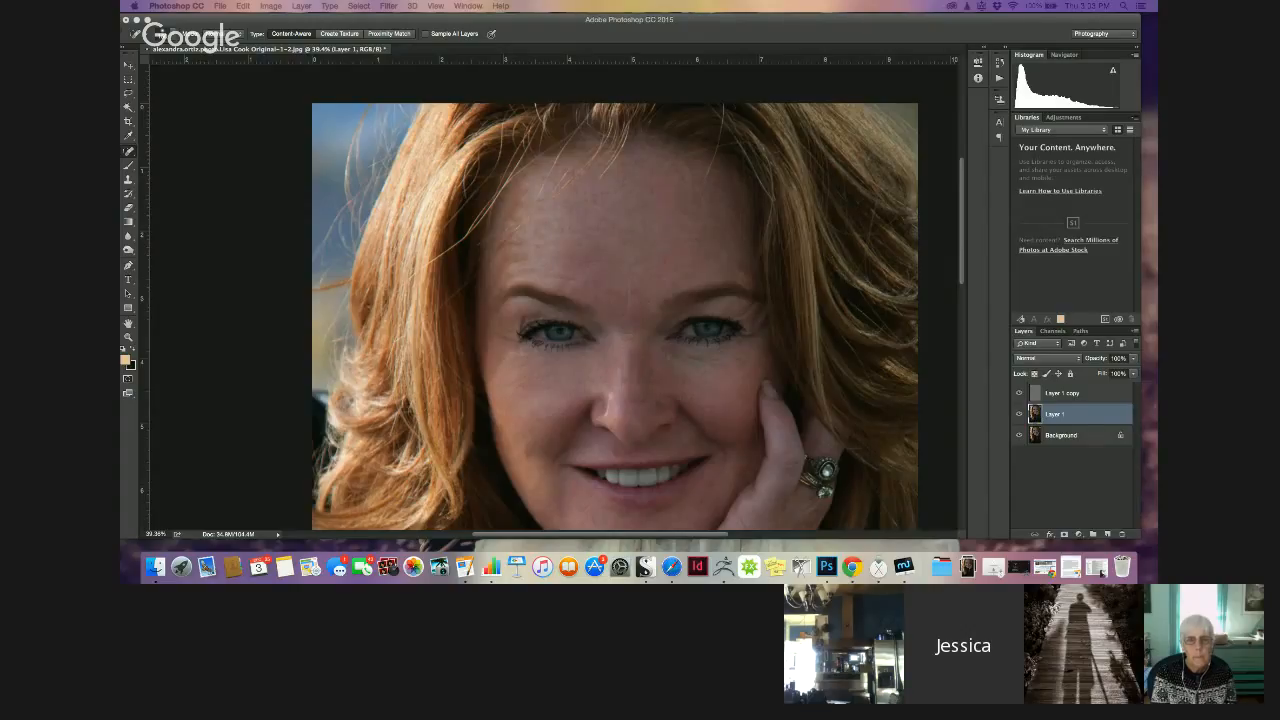
pyautogui.click(640, 316)
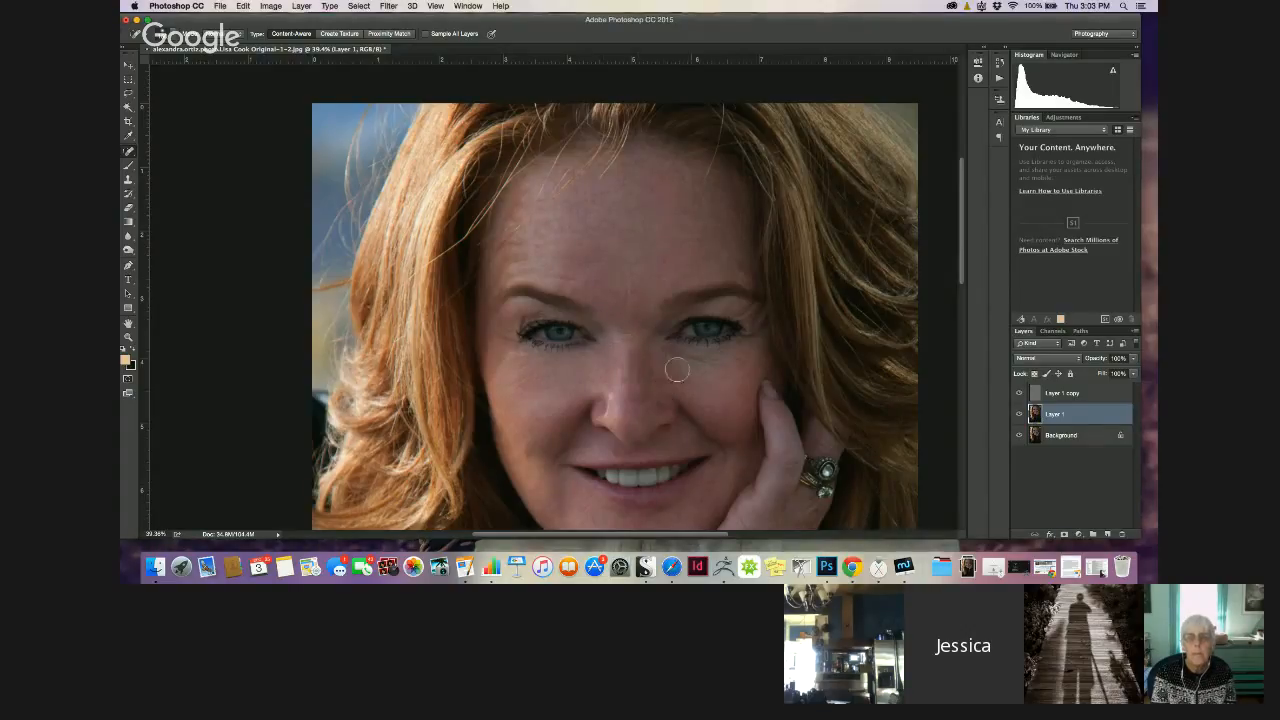
pyautogui.press('[')
pyautogui.press('[')
pyautogui.press('[')
pyautogui.press('[')
pyautogui.press('[')
pyautogui.press('[')
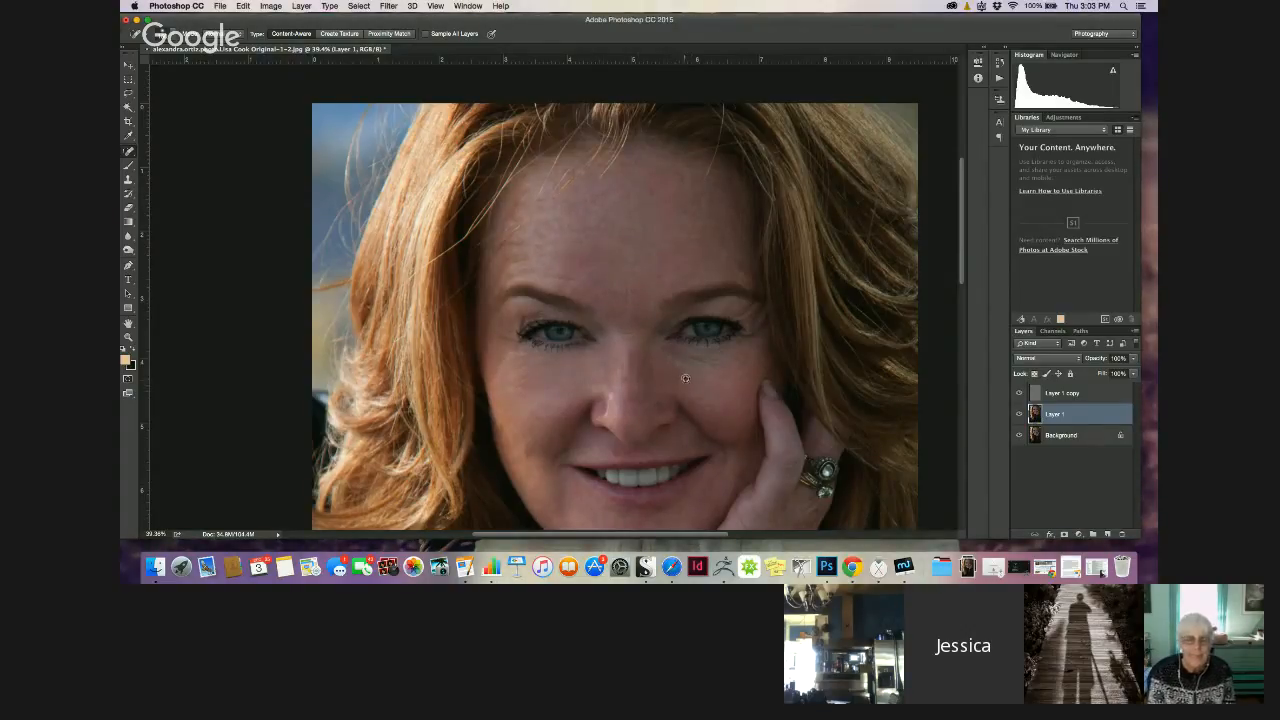
pyautogui.keyDown('alt'); pyautogui.click(692, 375); pyautogui.keyUp('alt')
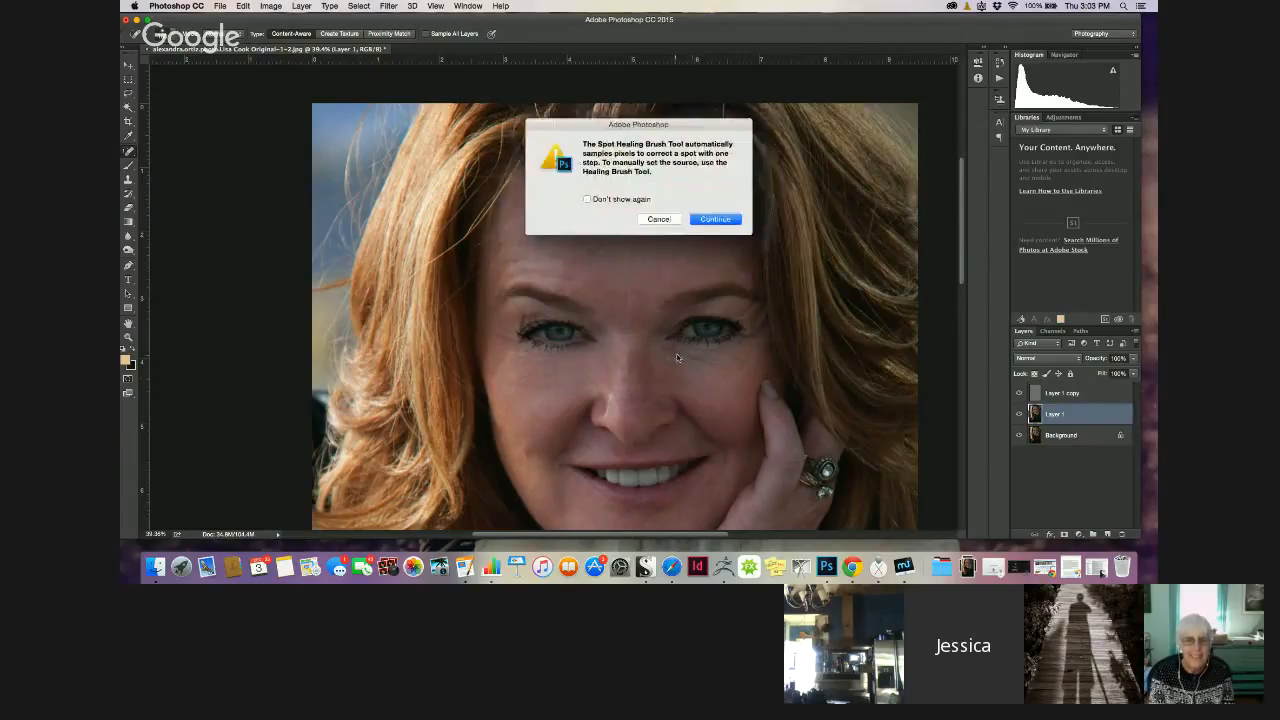
pyautogui.click(692, 219)
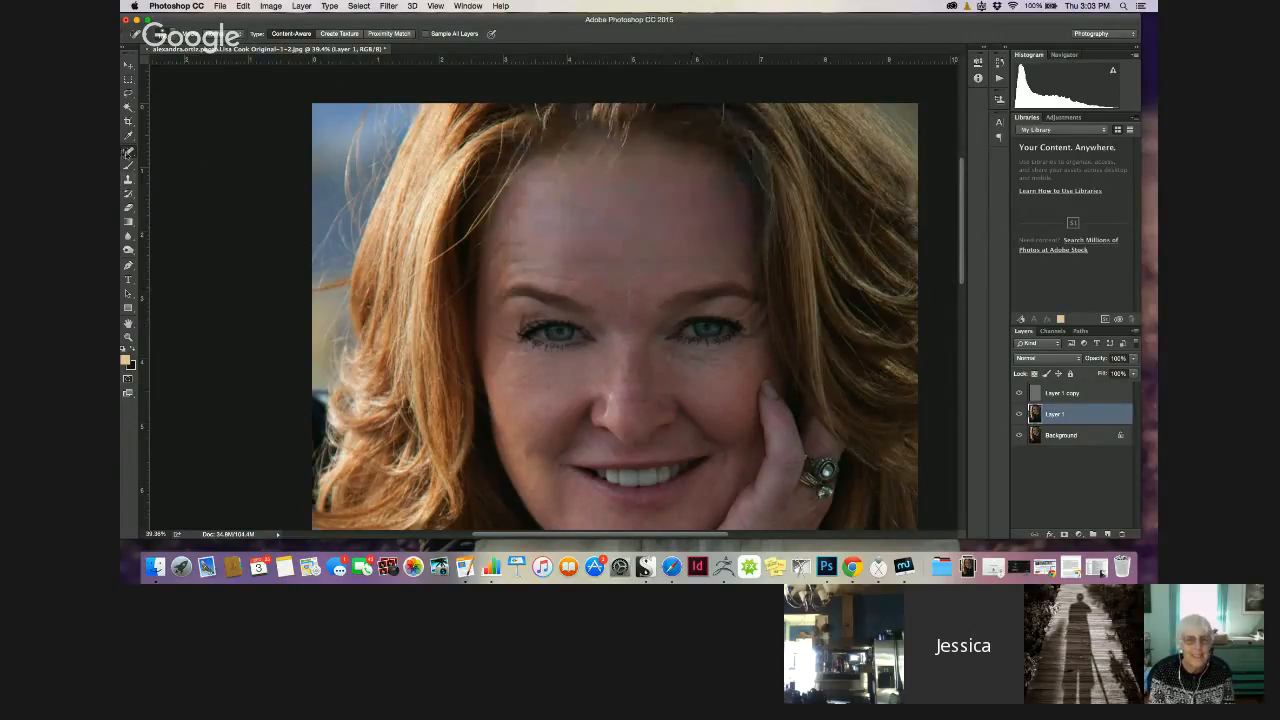
pyautogui.rightClick(128, 152)
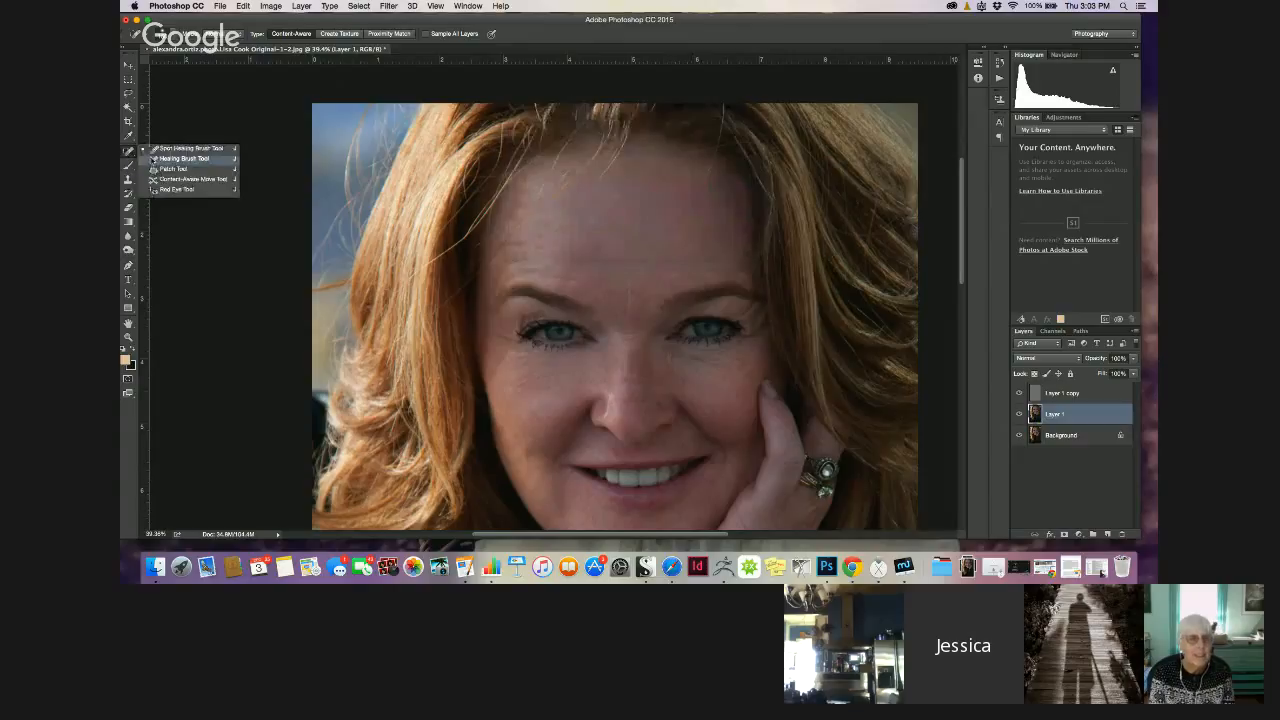
pyautogui.click(153, 160)
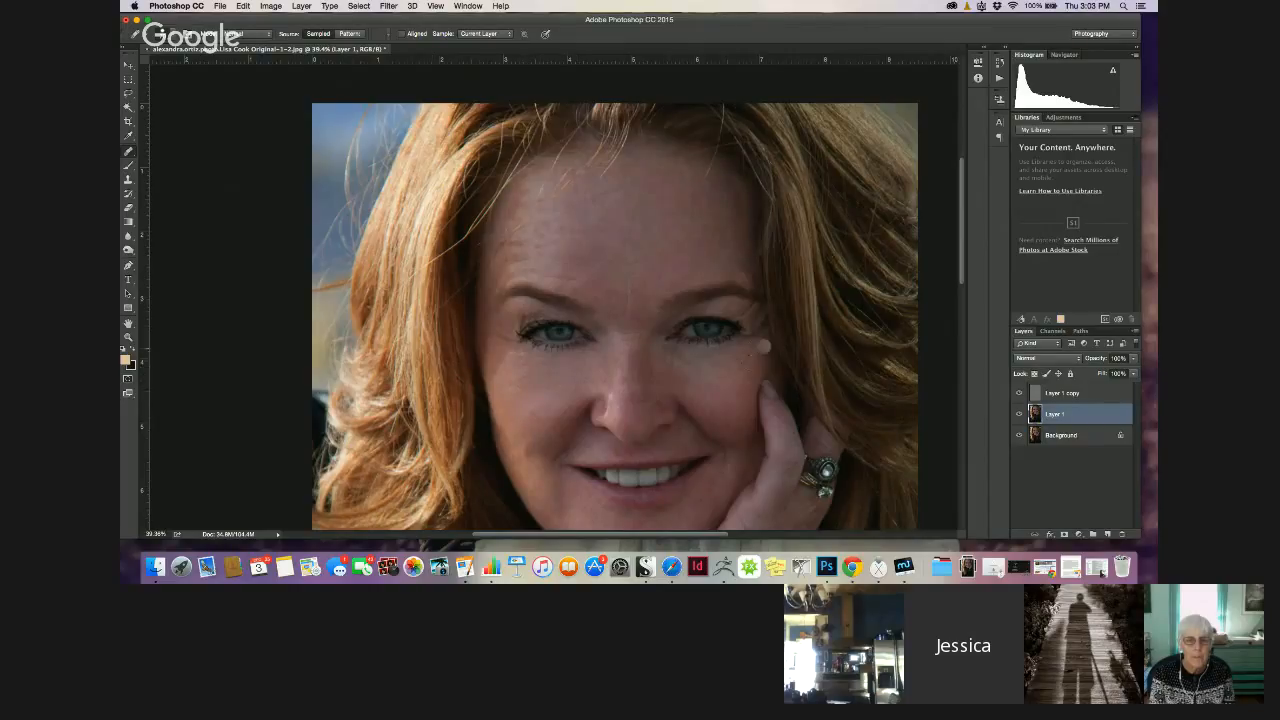
pyautogui.rightClick(128, 151)
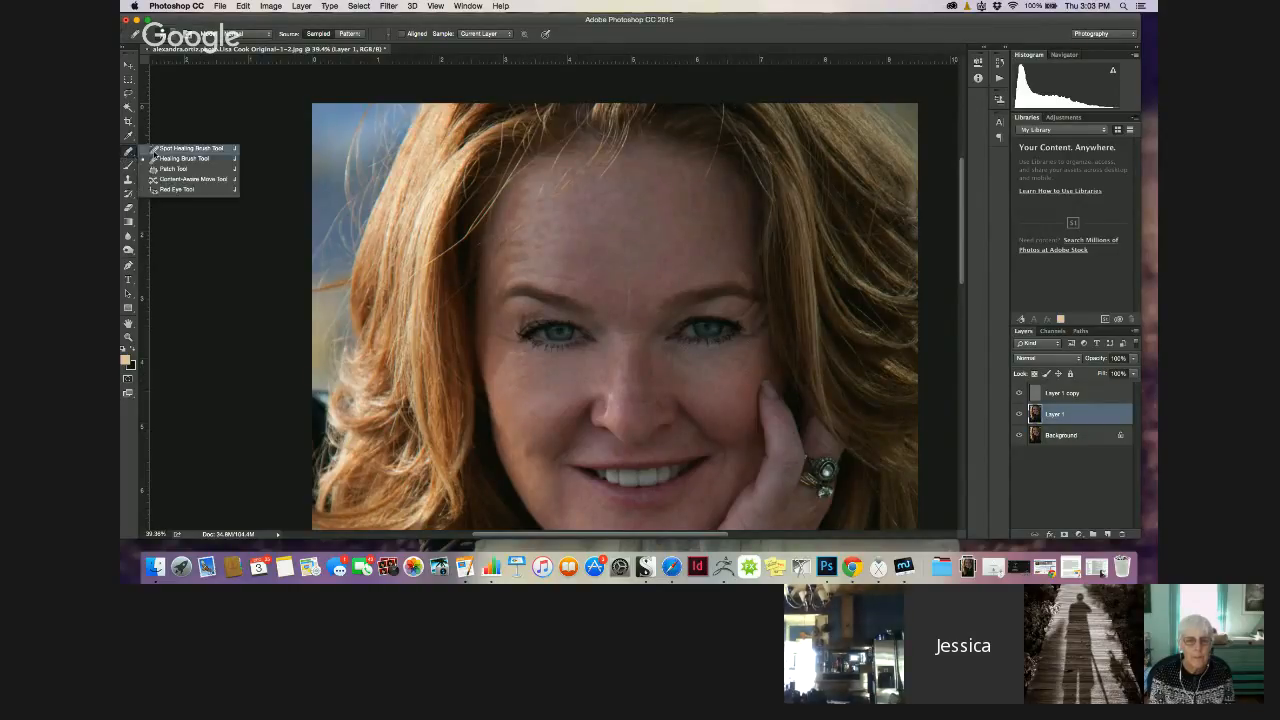
pyautogui.click(185, 151)
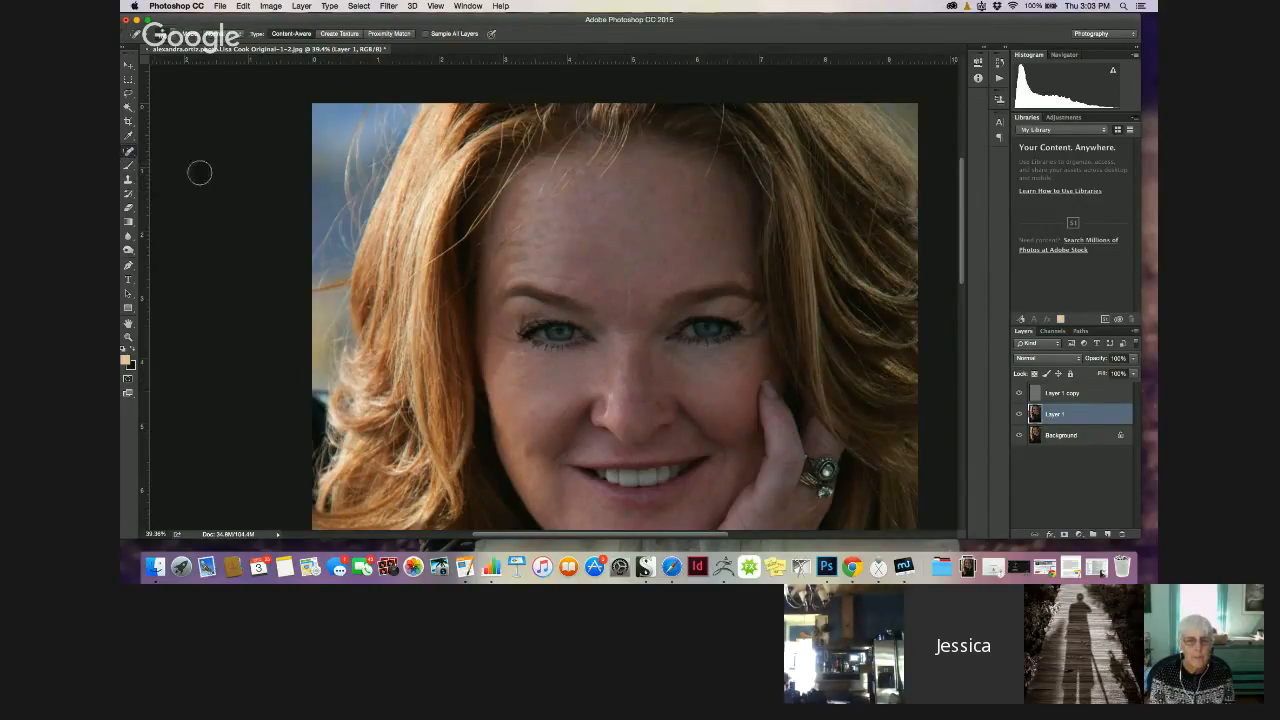
# Heal the creases at the outer corner and upper lid of the right eye and the skin above that eyebrow's outer end
pyautogui.moveTo(754, 341); pyautogui.dragTo(752, 307)
pyautogui.click(757, 318)
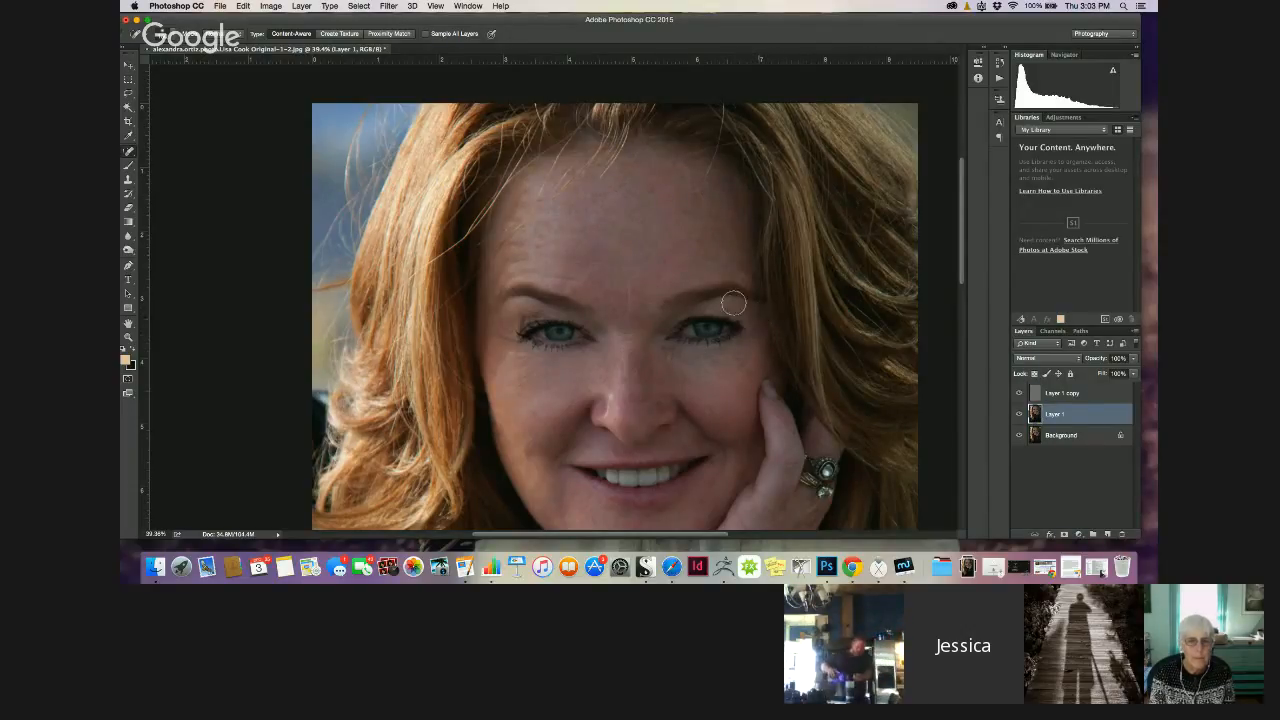
pyautogui.click(729, 308)
pyautogui.click(742, 276)
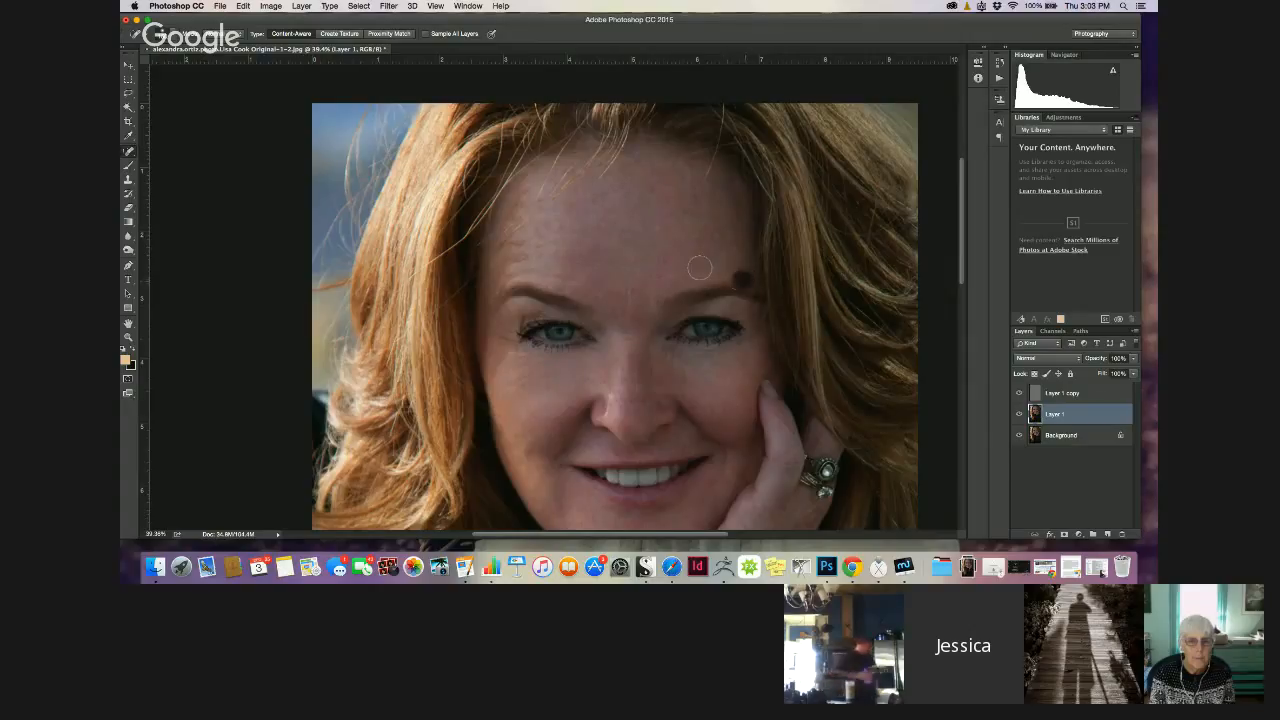
# Heal the remaining marks above the left eyebrow, between the eyebrows and across the bridge of the nose
pyautogui.click(566, 277)
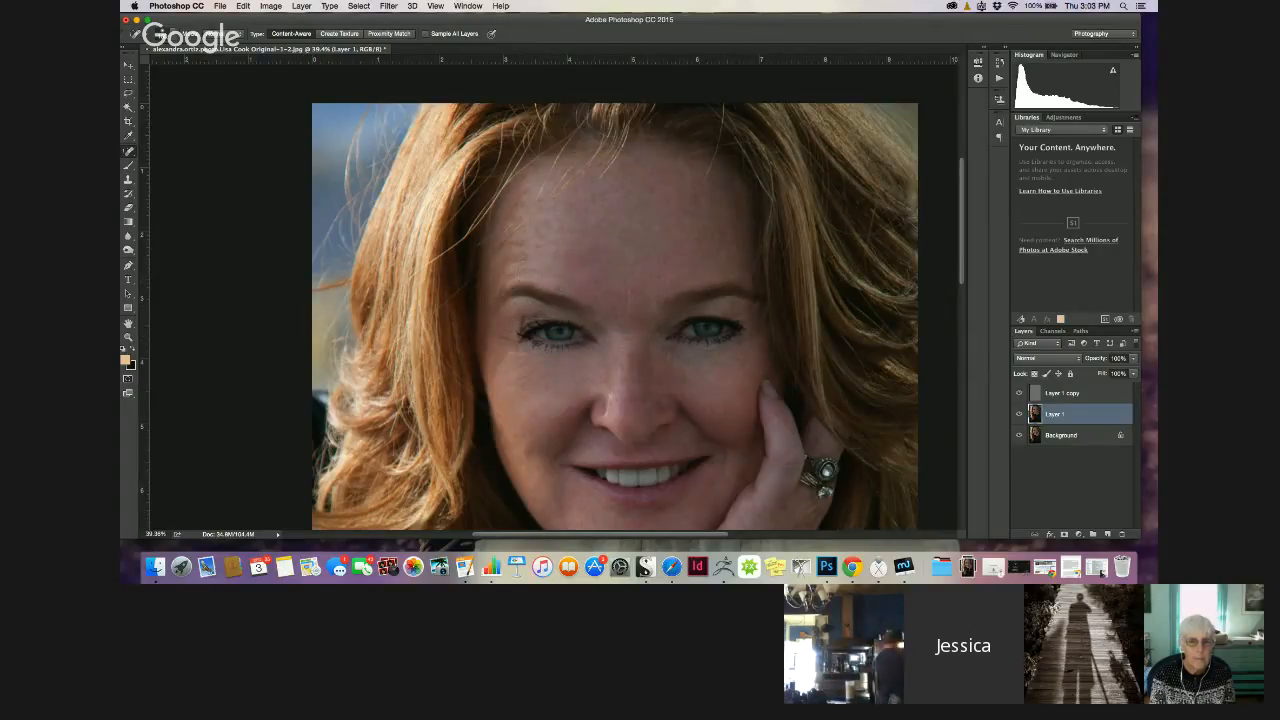
pyautogui.click(645, 318)
pyautogui.click(624, 316)
pyautogui.click(626, 340)
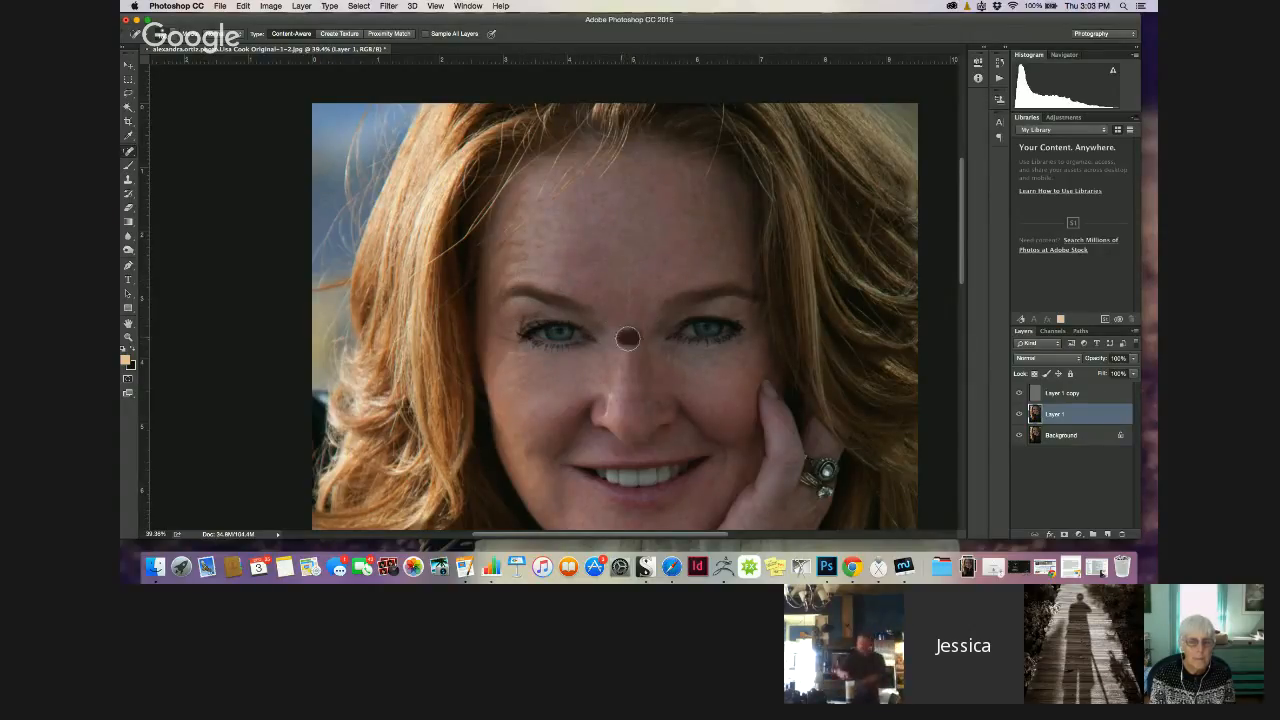
pyautogui.click(606, 294)
pyautogui.click(630, 286)
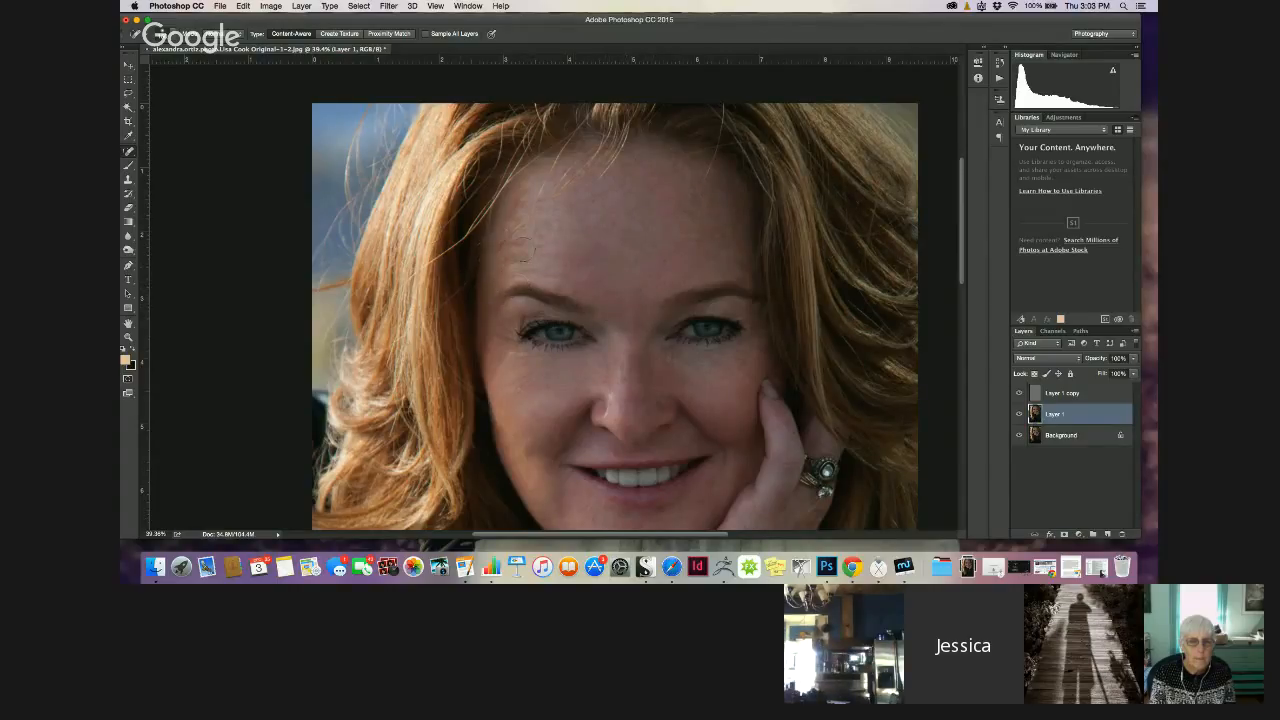
# Heal the left edge of the forehead, the lines at the left eye's outer corner and the marks on the lower left cheek
pyautogui.click(513, 258)
pyautogui.click(516, 204)
pyautogui.moveTo(511, 352); pyautogui.dragTo(500, 366)
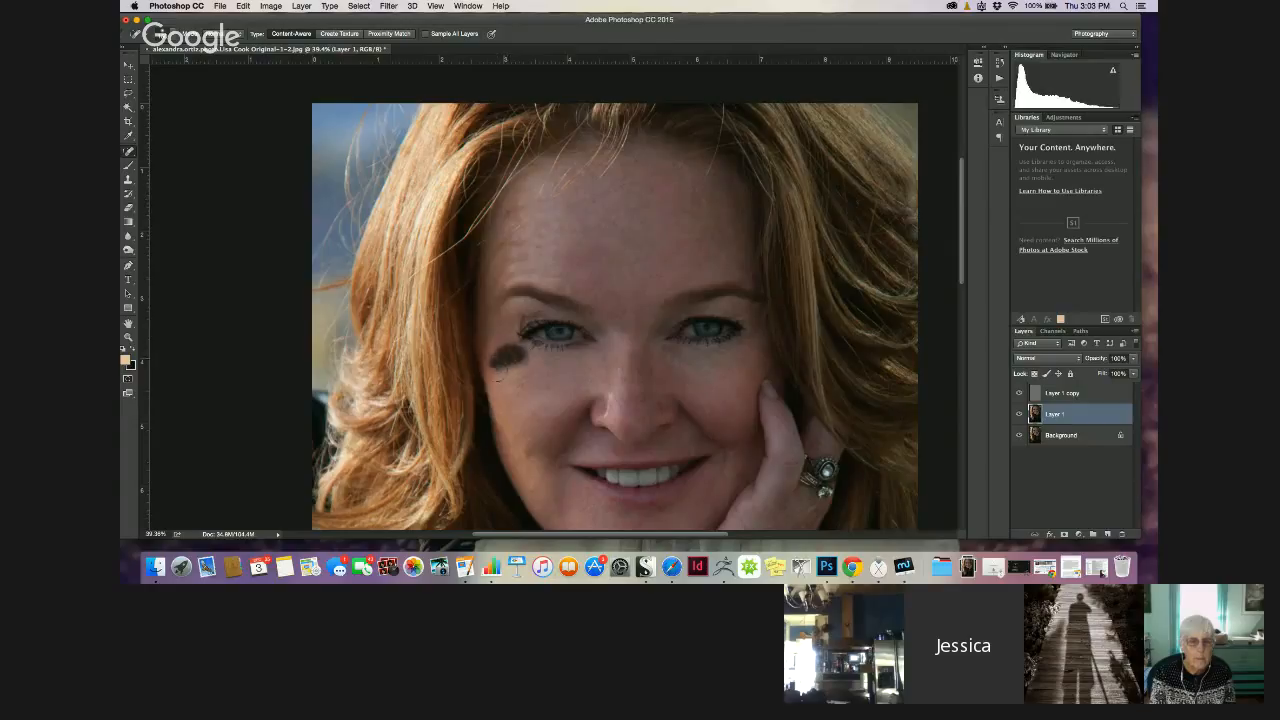
pyautogui.click(527, 456)
pyautogui.click(512, 452)
pyautogui.click(527, 477)
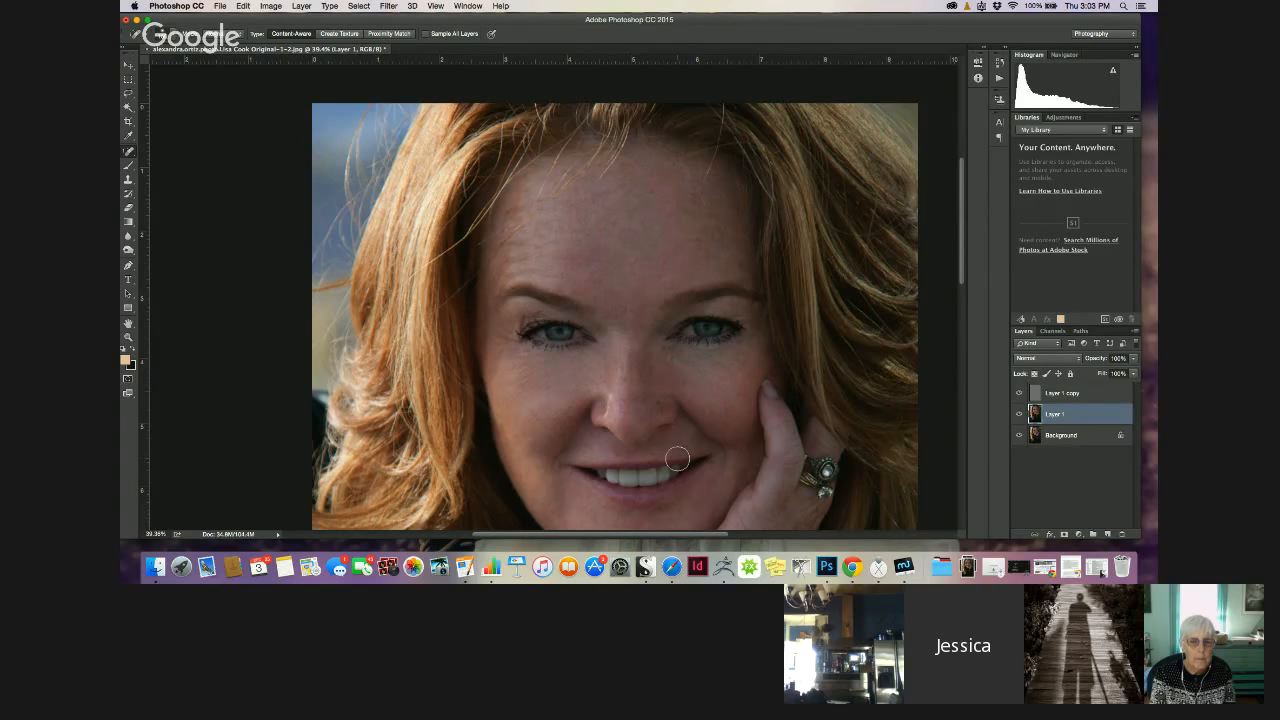
# Toggle Layer 1's visibility to compare the skin before and after retouching, on the whole face and close up around the eyes
pyautogui.scroll(-5, 677, 459)
pyautogui.scroll(3, 677, 459)
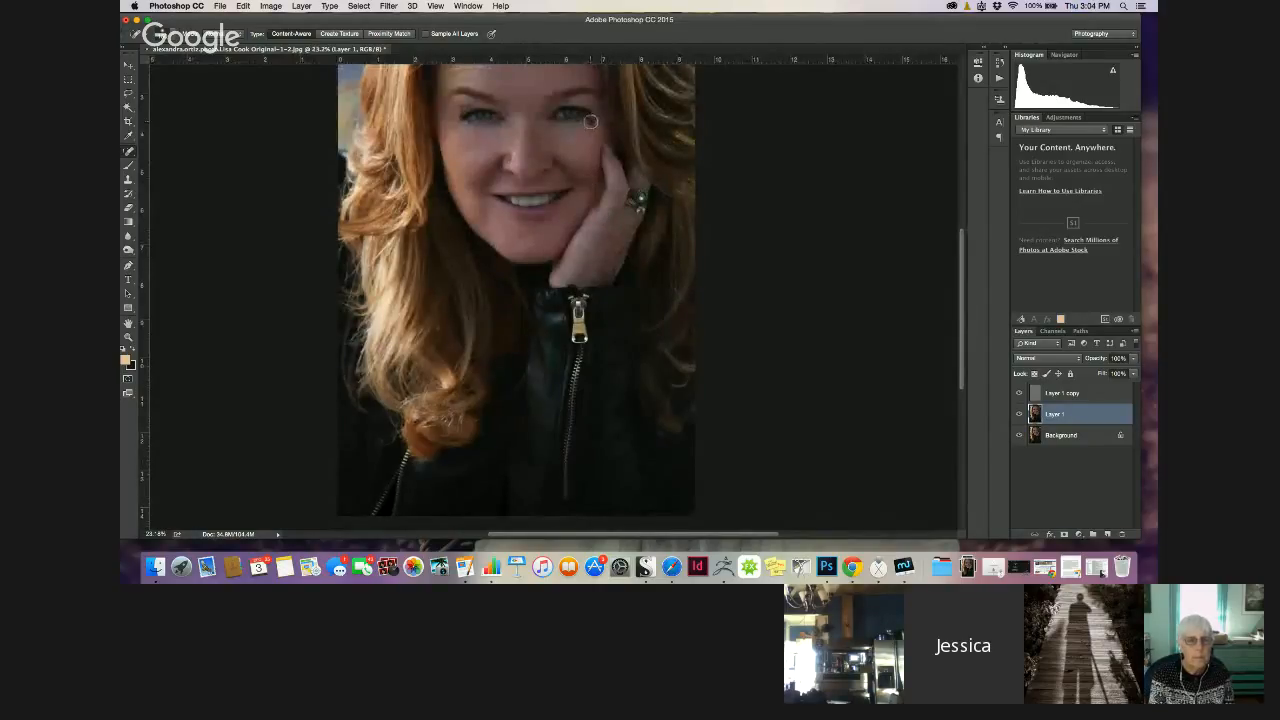
pyautogui.moveTo(961, 291); pyautogui.dragTo(940, 238)
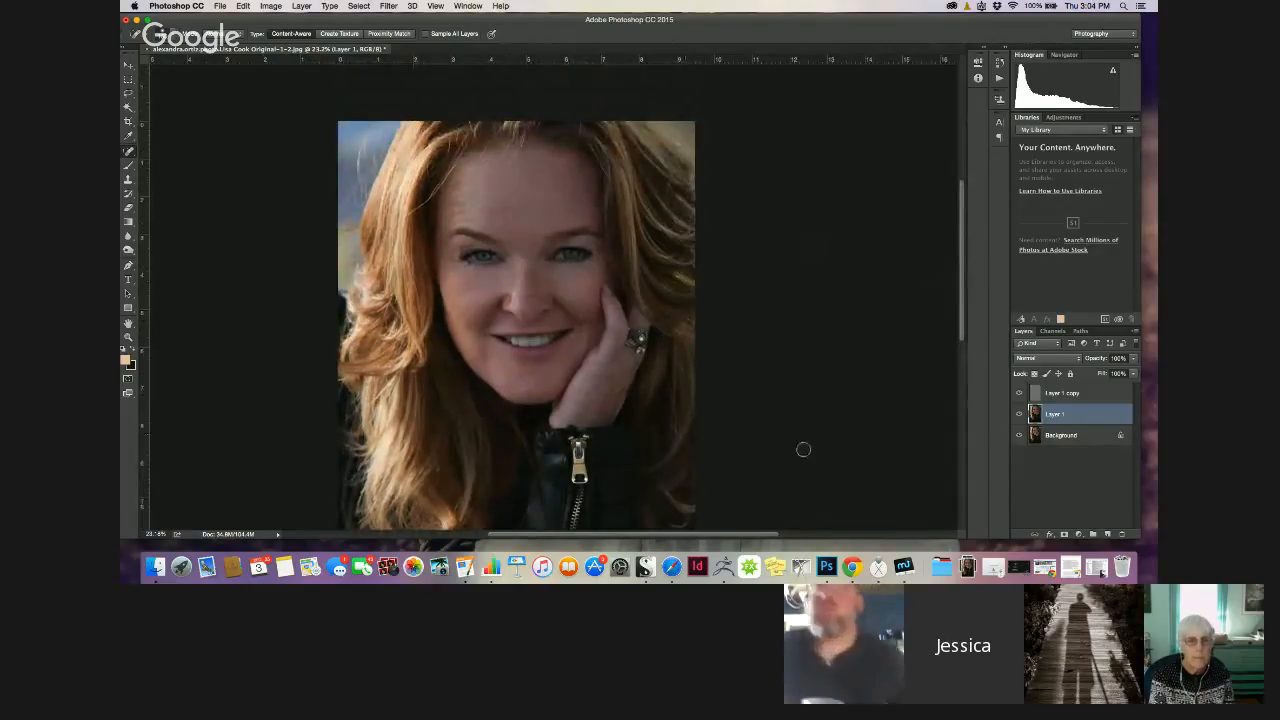
pyautogui.click(1020, 414)
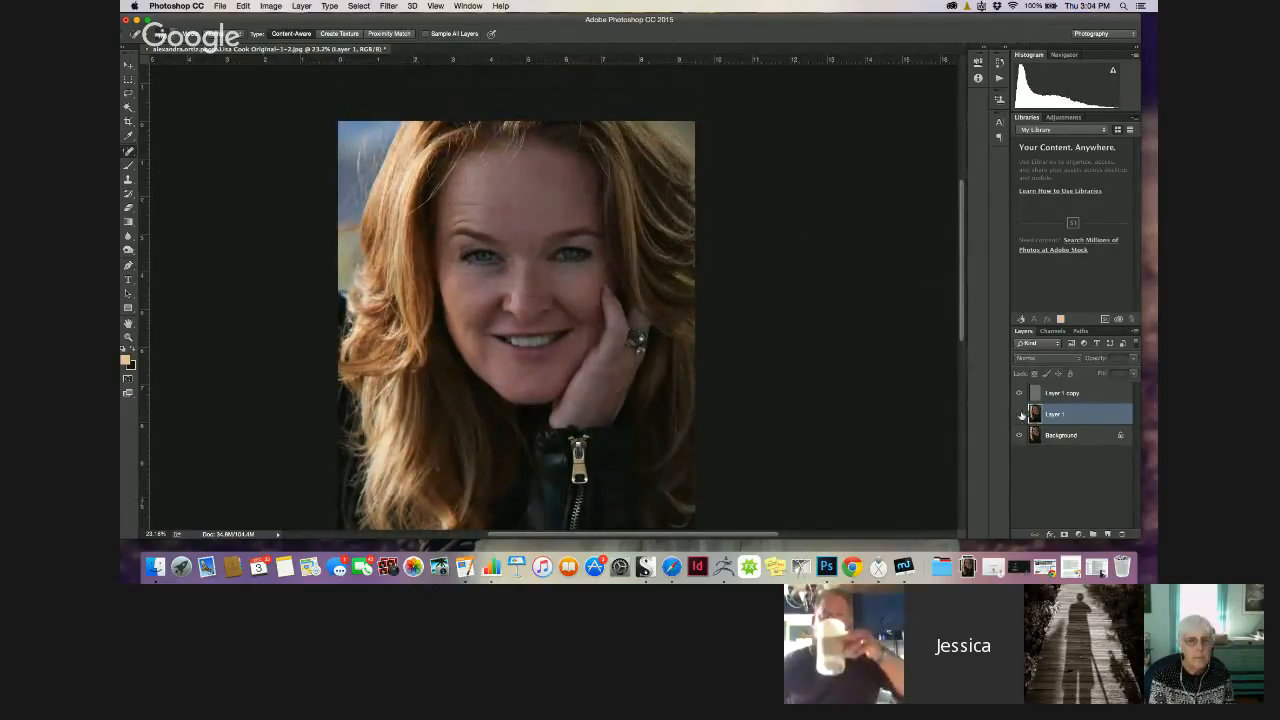
pyautogui.click(1020, 414)
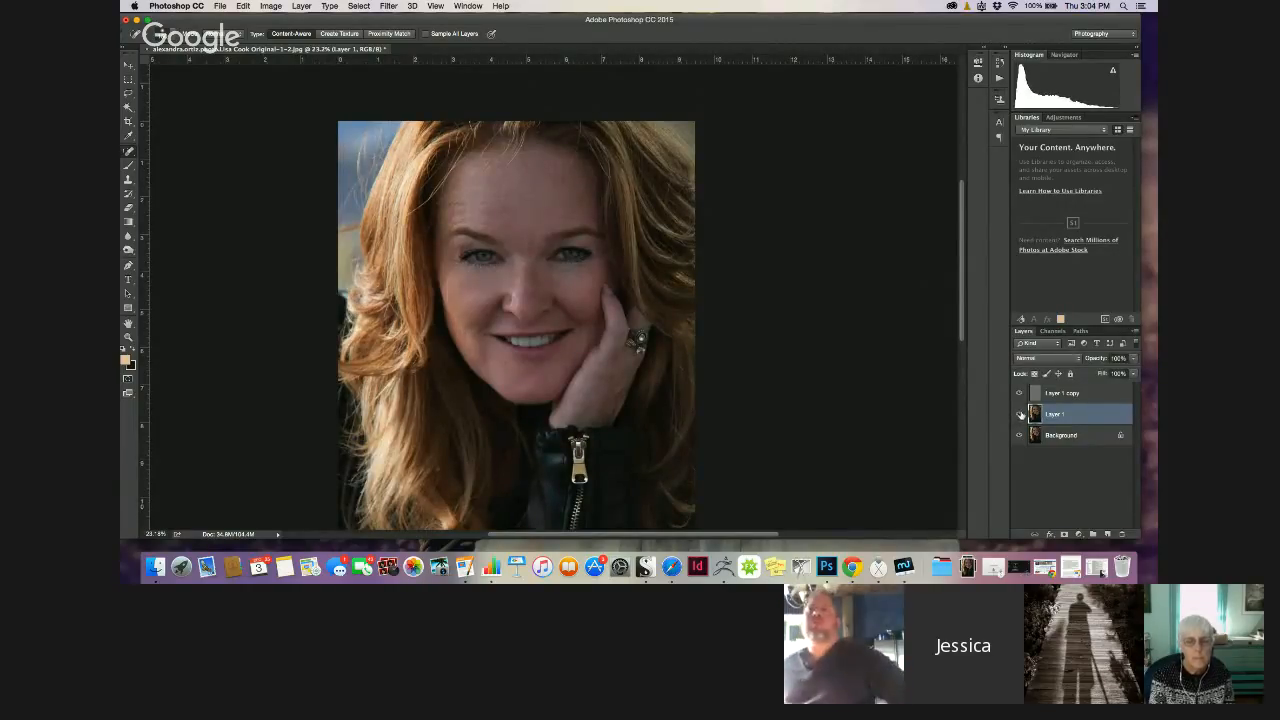
pyautogui.click(1020, 414)
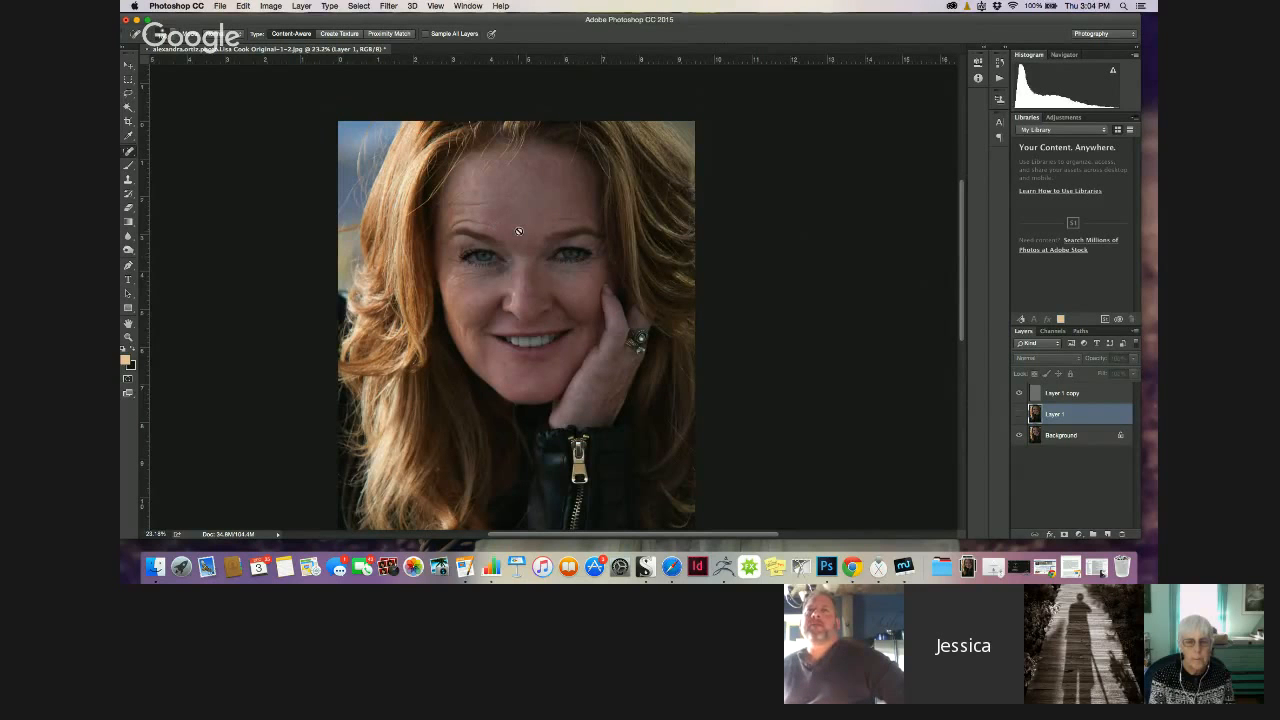
pyautogui.scroll(5, 518, 231)
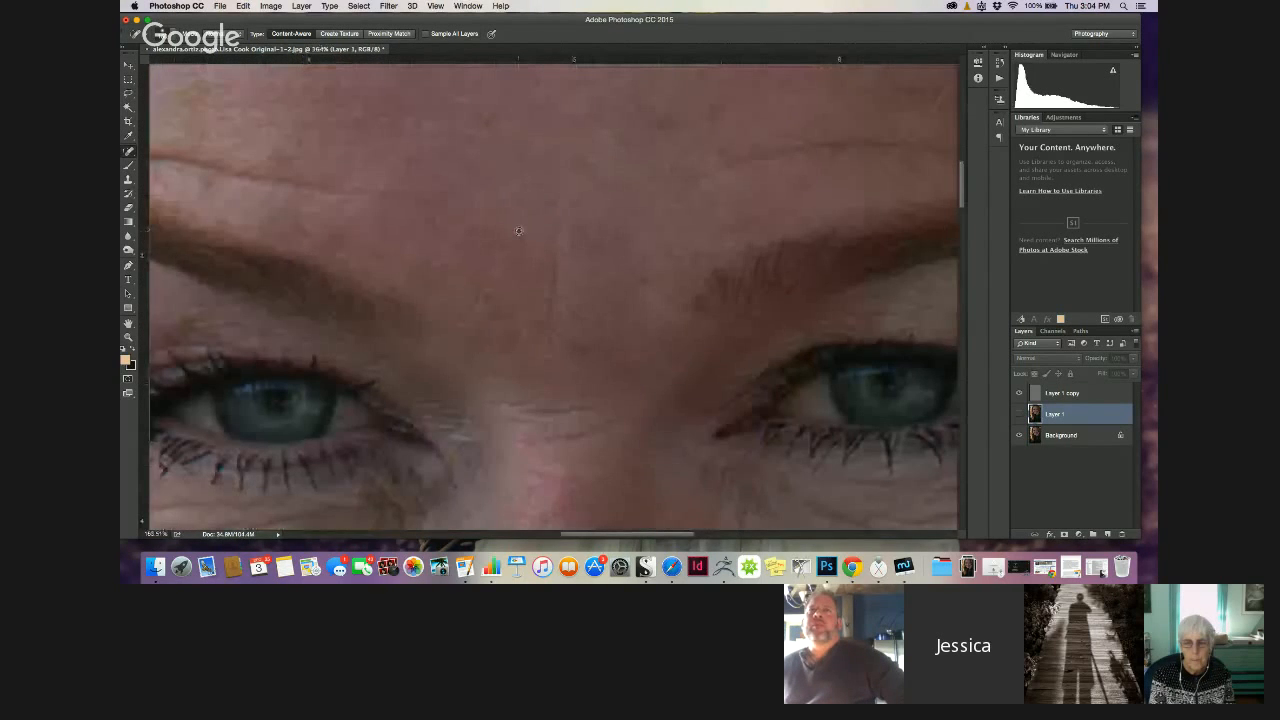
pyautogui.scroll(-1, 518, 231)
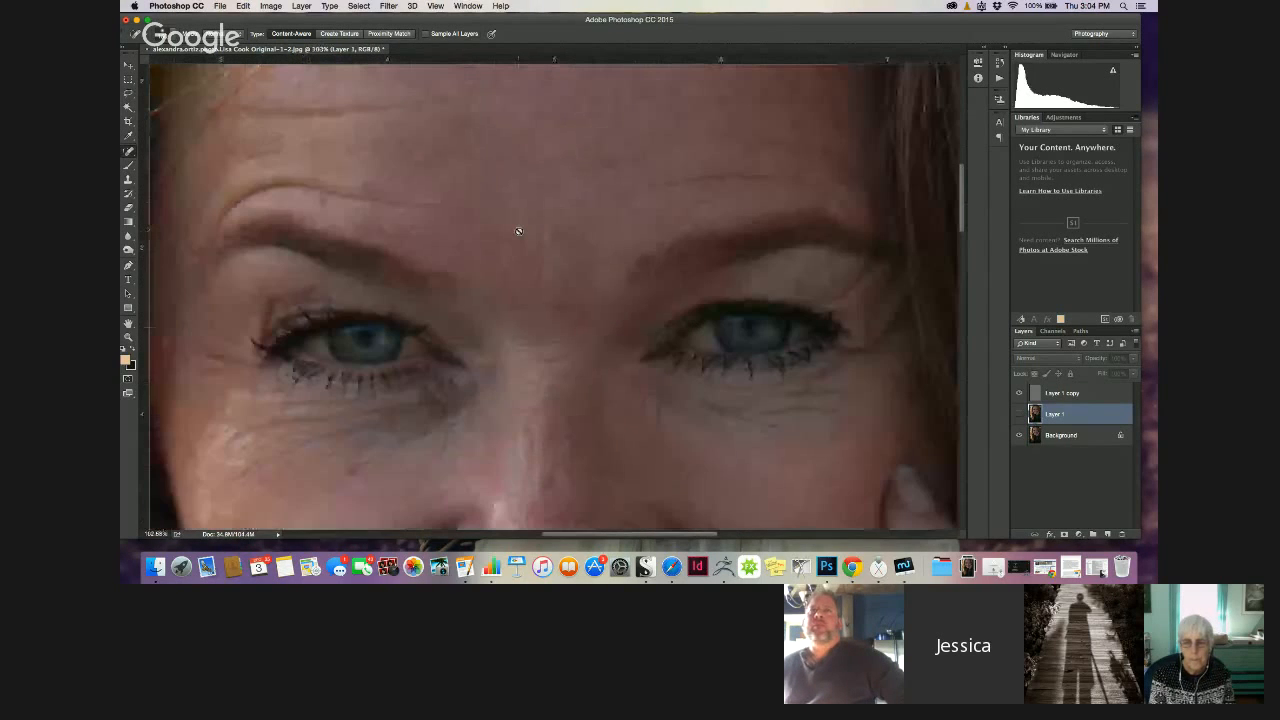
pyautogui.click(1020, 415)
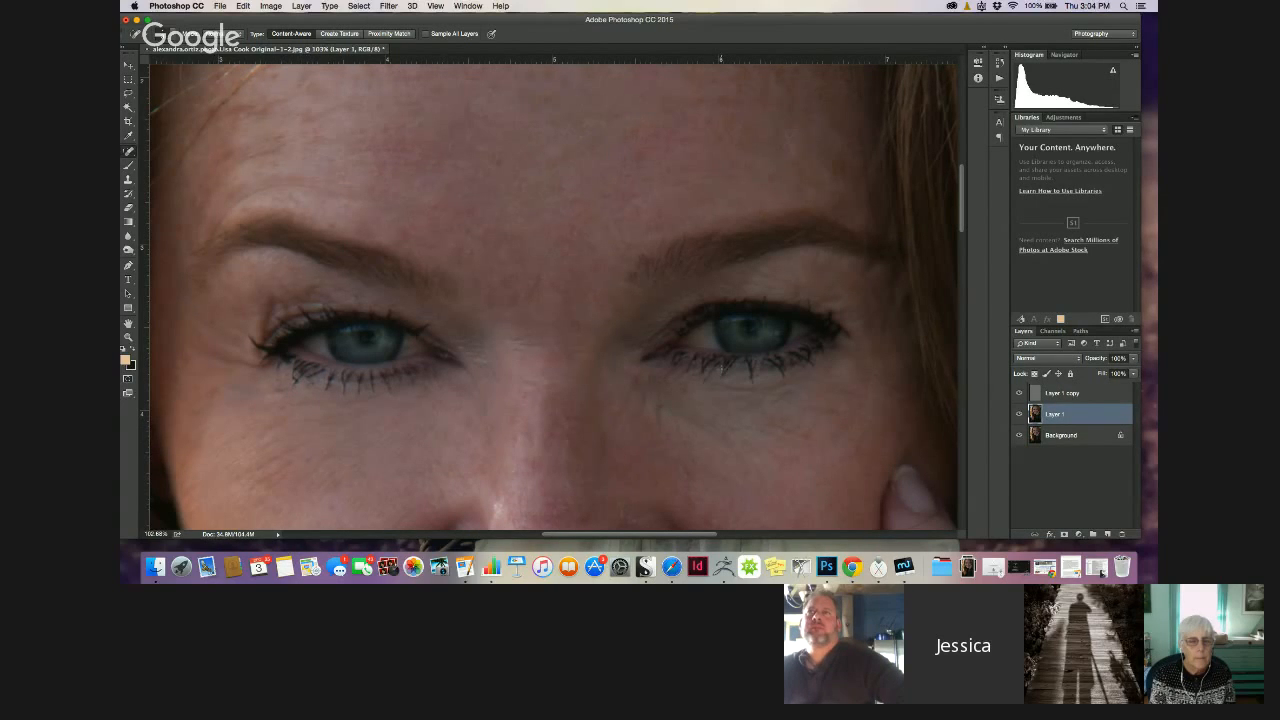
pyautogui.click(1019, 414)
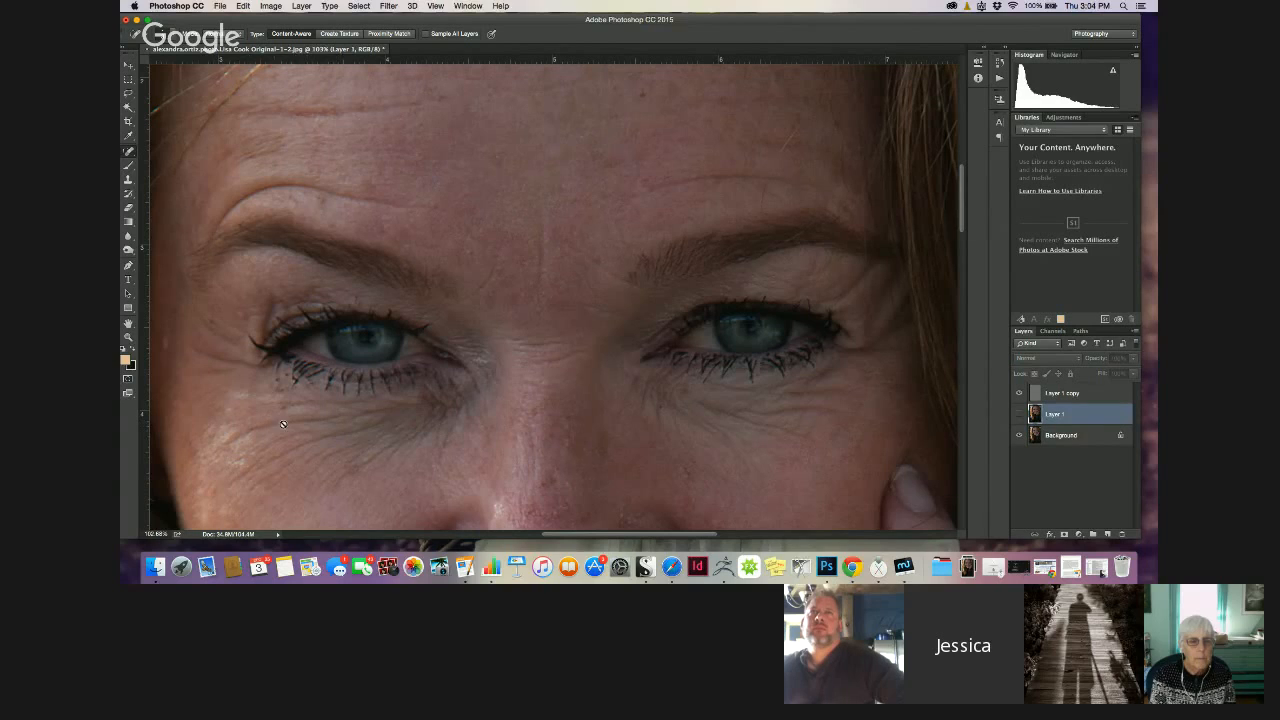
pyautogui.click(1020, 414)
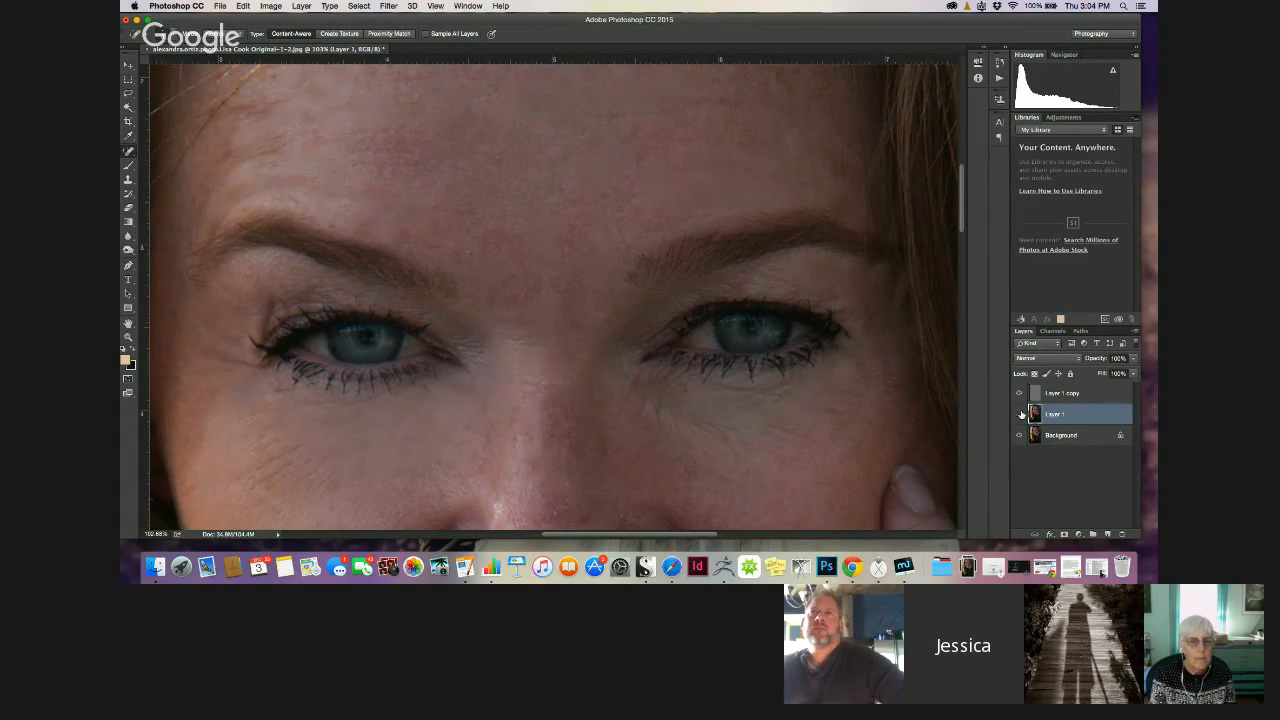
# Toggle Layer 1's visibility and compare the retouched skin close up around the eyes and on the whole face
pyautogui.click(1020, 414)
pyautogui.click(1020, 414)
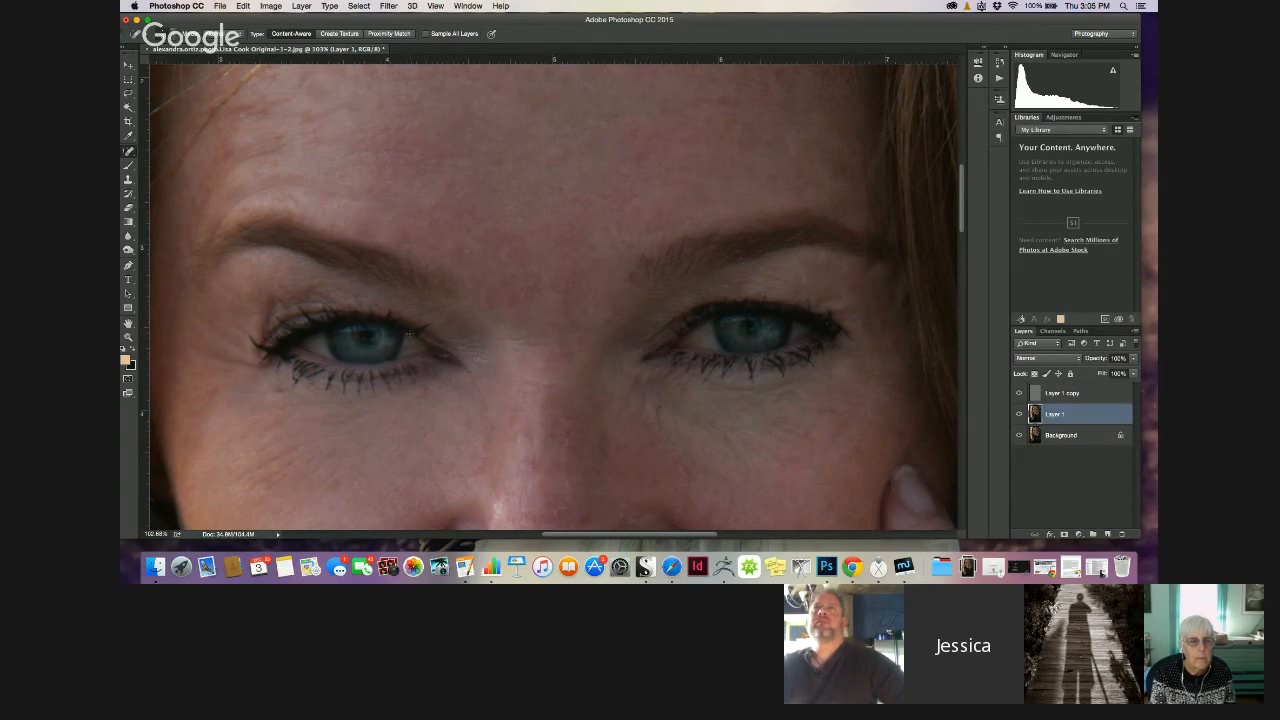
pyautogui.scroll(3, 410, 333)
pyautogui.scroll(-5, 410, 333)
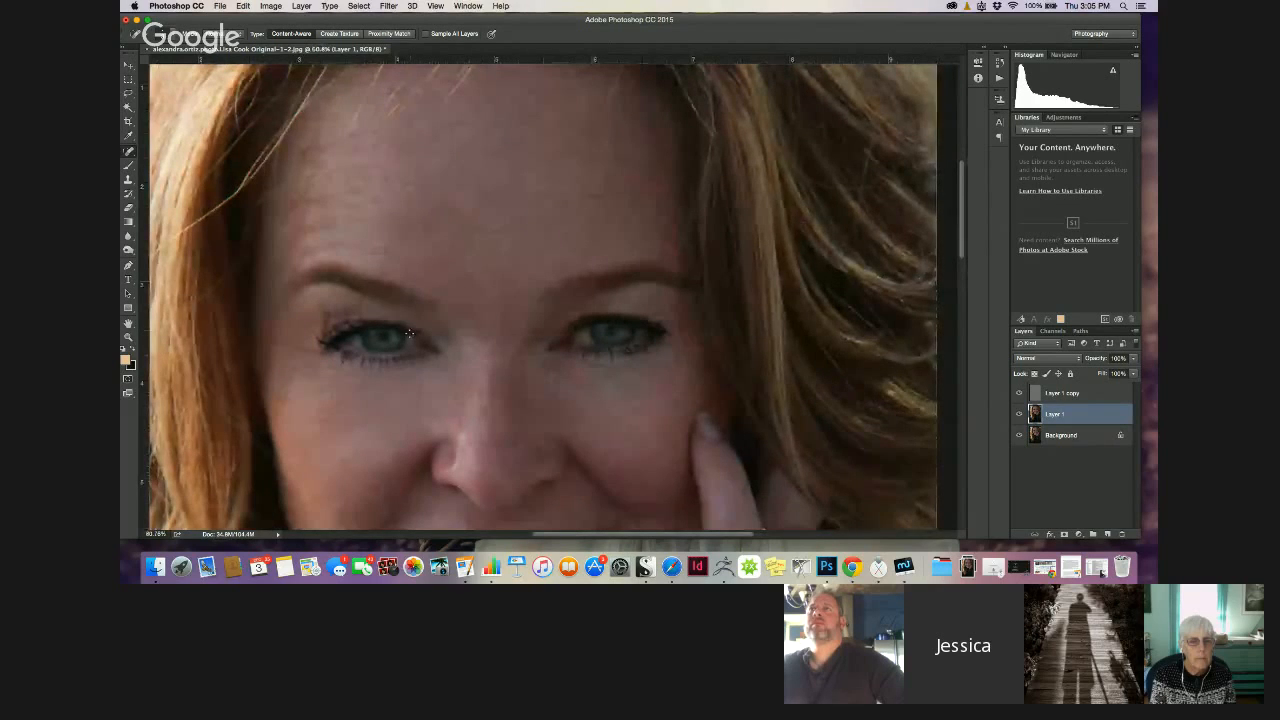
pyautogui.scroll(-1, 409, 333)
pyautogui.scroll(3, 409, 333)
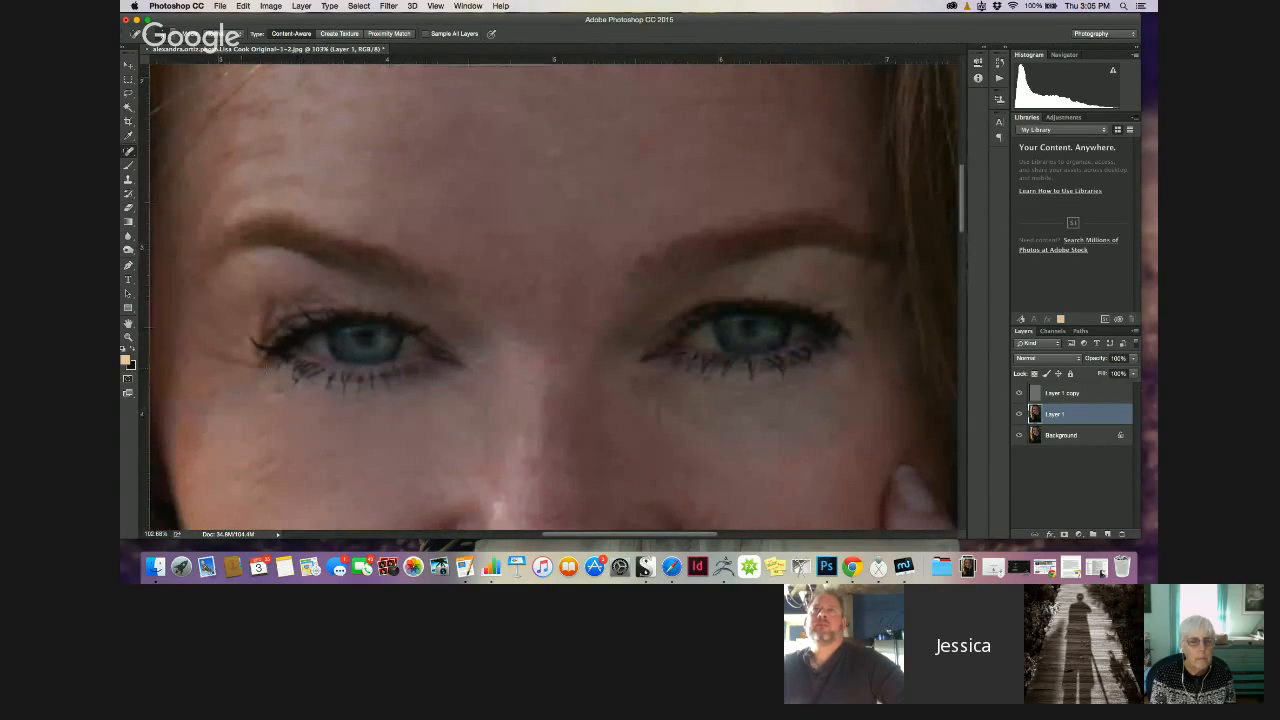
# Heal the creases at the outer end of the left eye's upper lid on Layer 1 copy and Layer 1, comparing before and after
pyautogui.click(1053, 394)
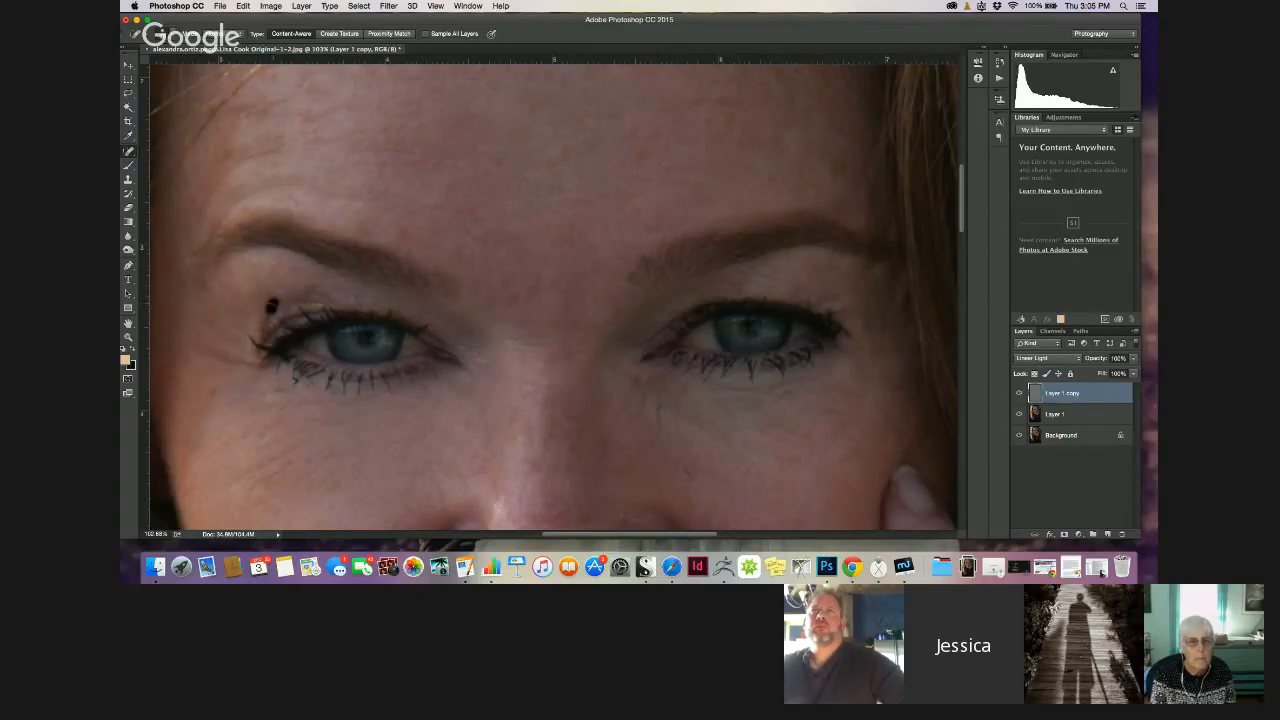
pyautogui.click(266, 322)
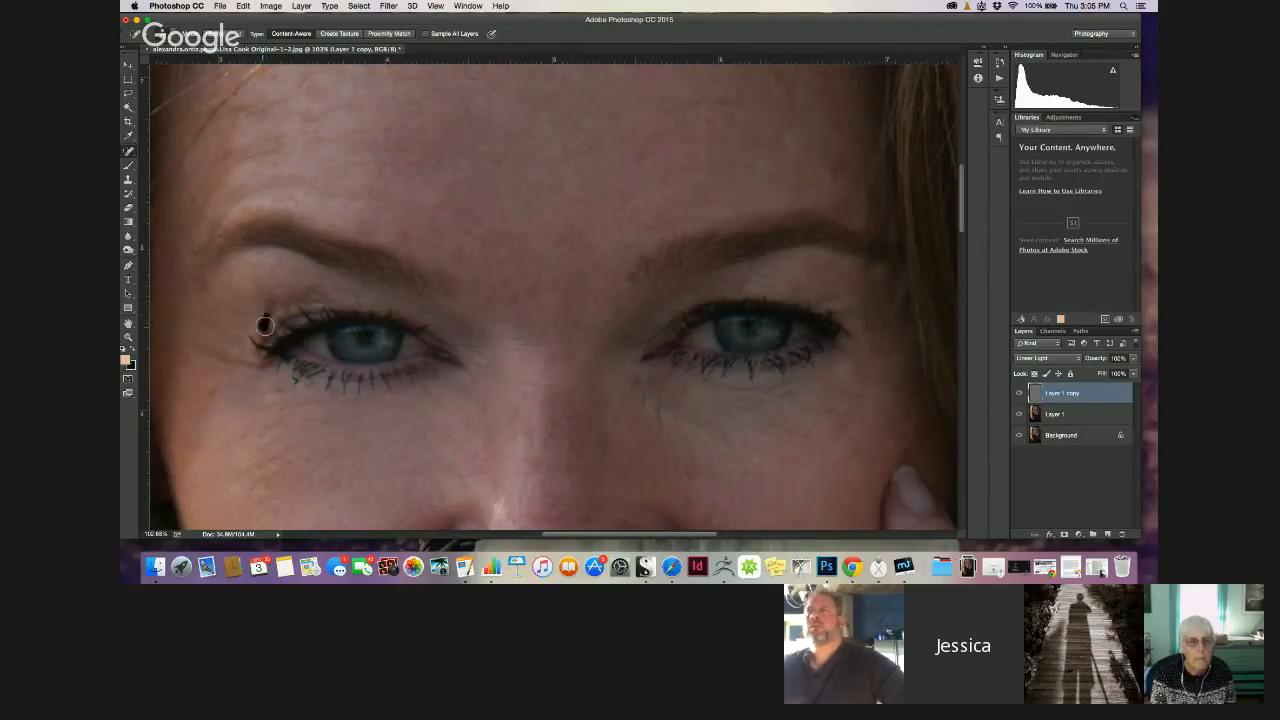
pyautogui.click(1051, 415)
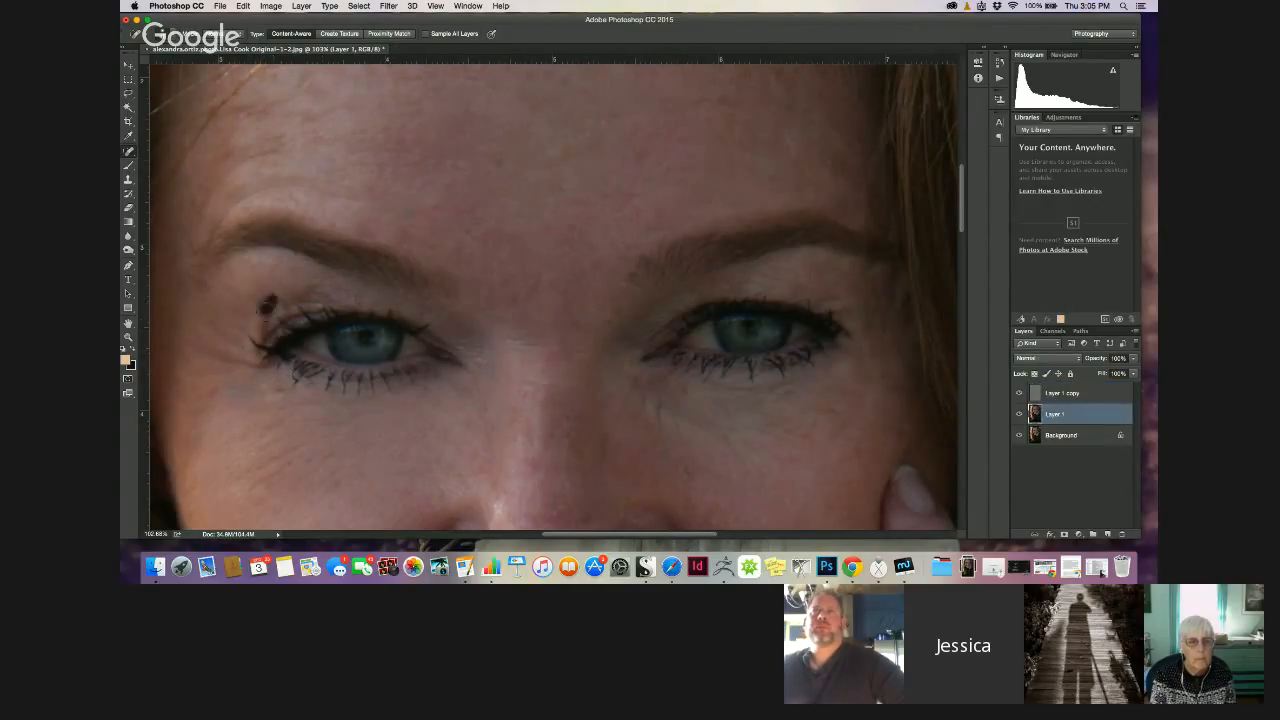
pyautogui.click(268, 304)
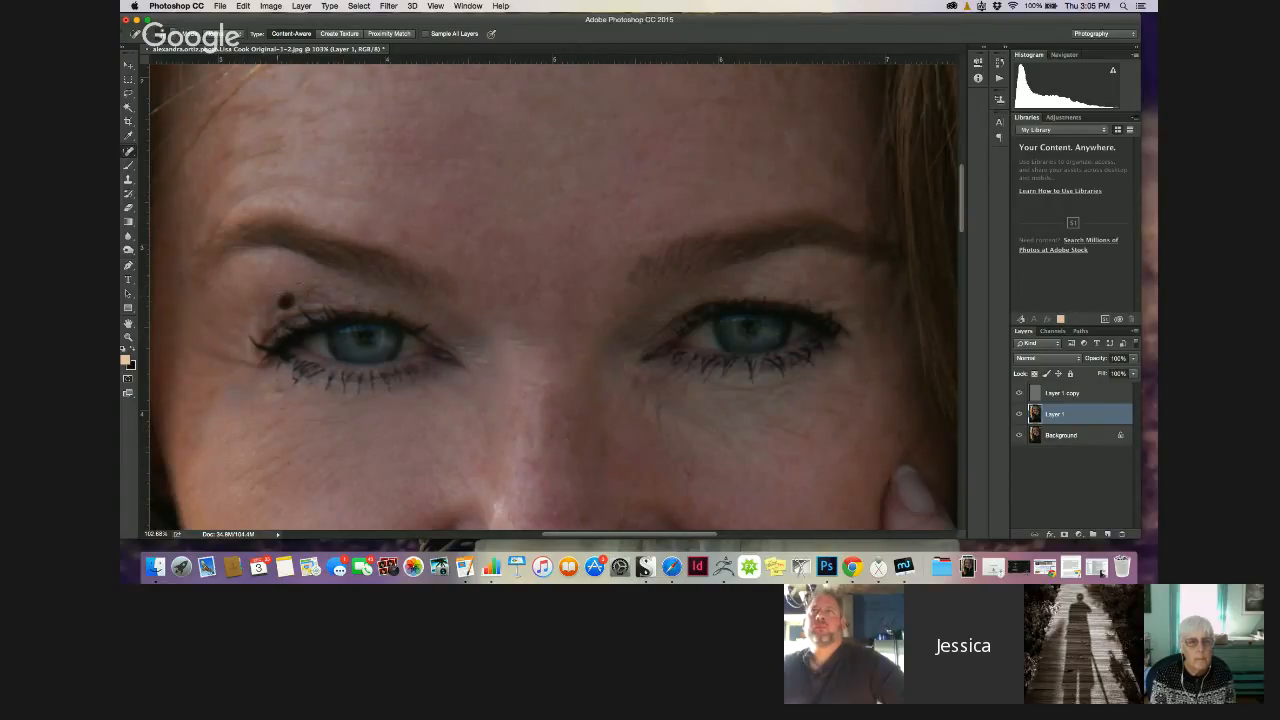
pyautogui.click(290, 299)
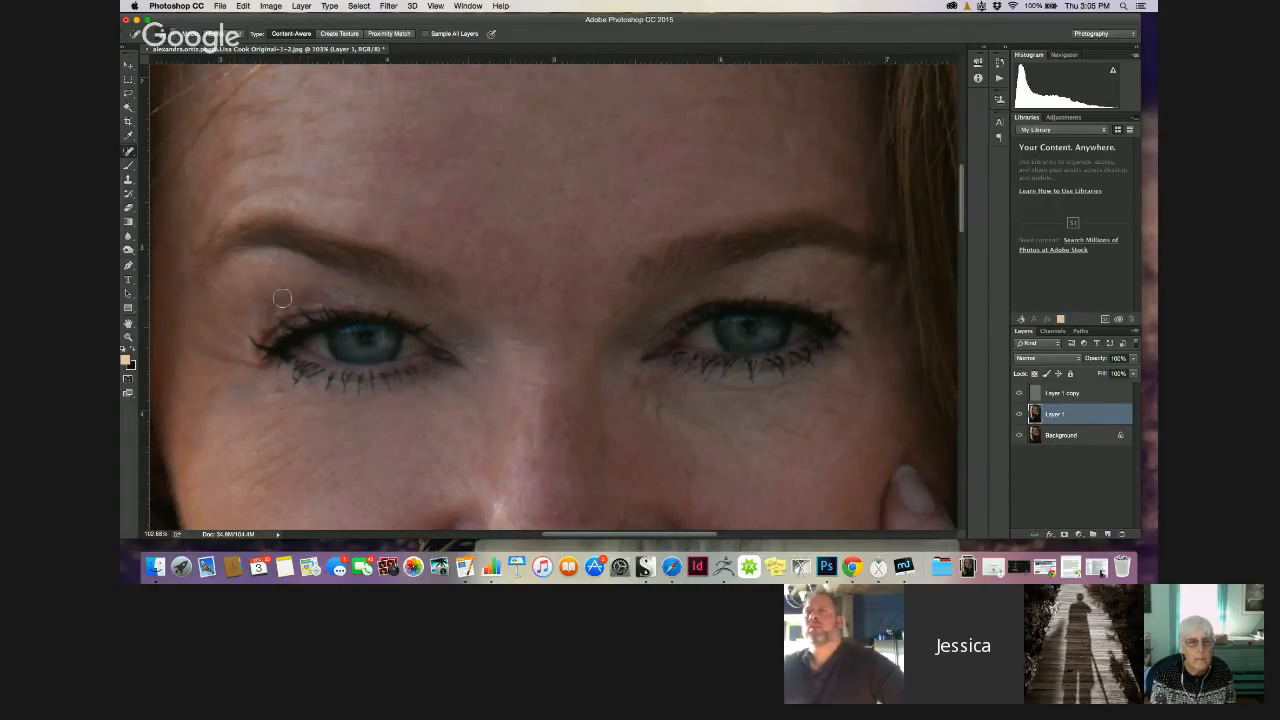
pyautogui.moveTo(290, 296)
pyautogui.mouseDown()
pyautogui.moveTo(300, 301)
pyautogui.moveTo(267, 322)
pyautogui.mouseUp()
pyautogui.click(1020, 415)
pyautogui.click(1020, 415)
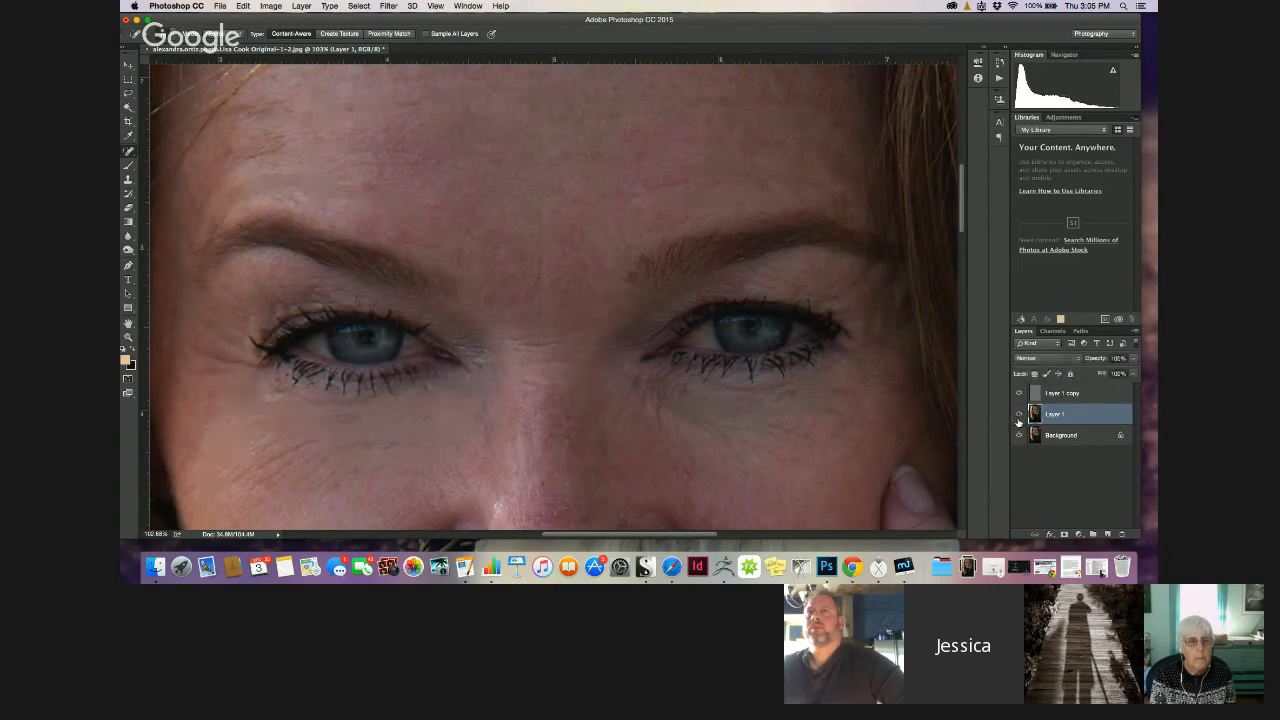
pyautogui.click(240, 328)
# Try the Clone Stamp at a lower opacity on Layer 1 copy, and return to Layer 1 with its opacity set to 100%
pyautogui.hotkey('alt', ']')
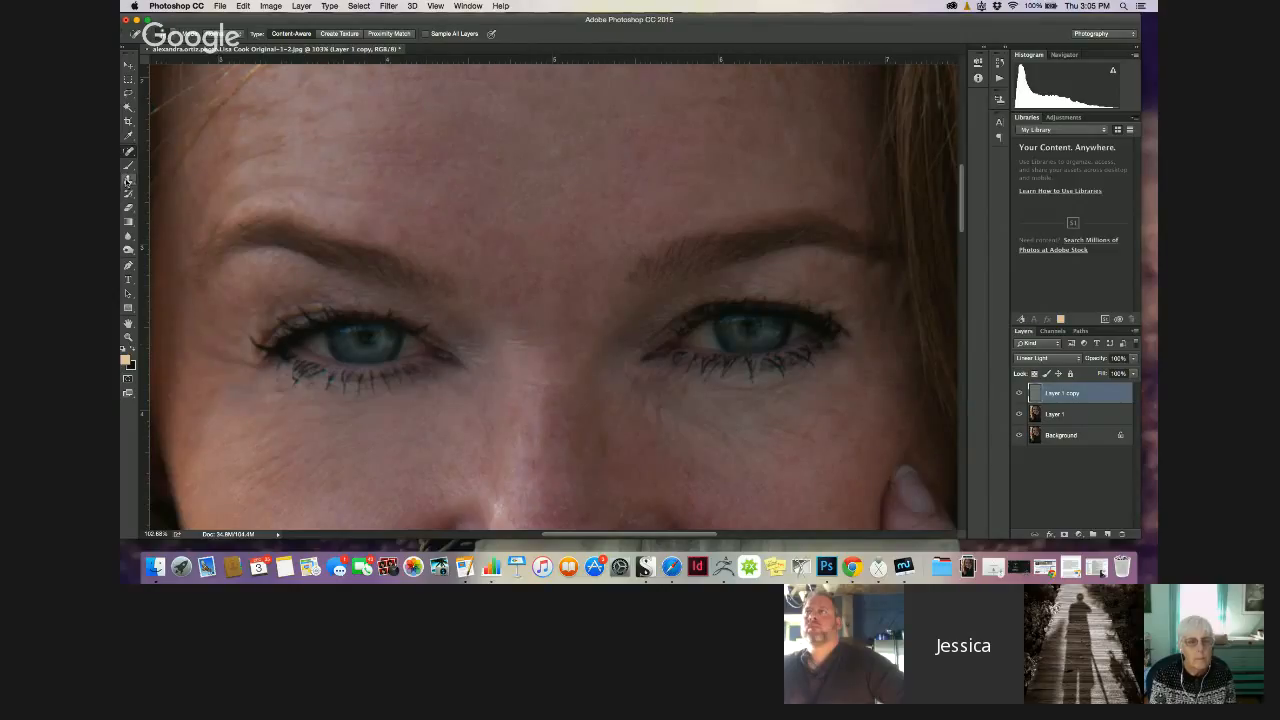
pyautogui.click(127, 180)
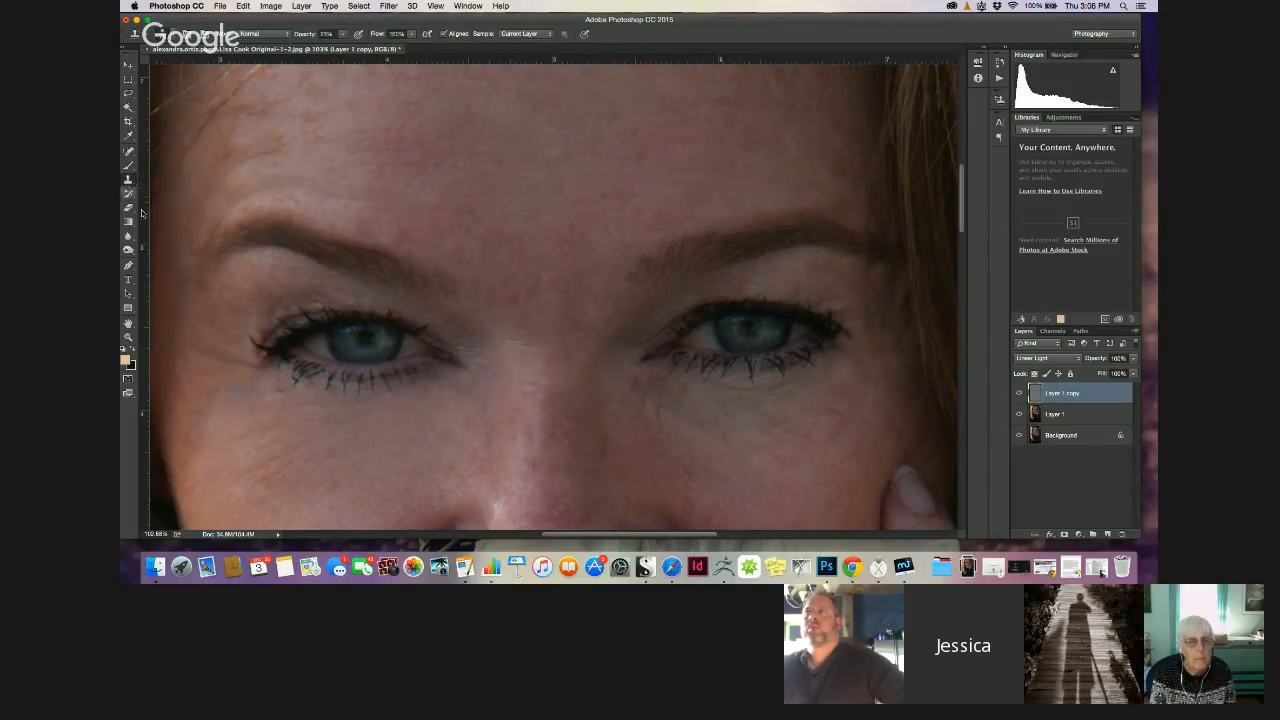
pyautogui.click(343, 35)
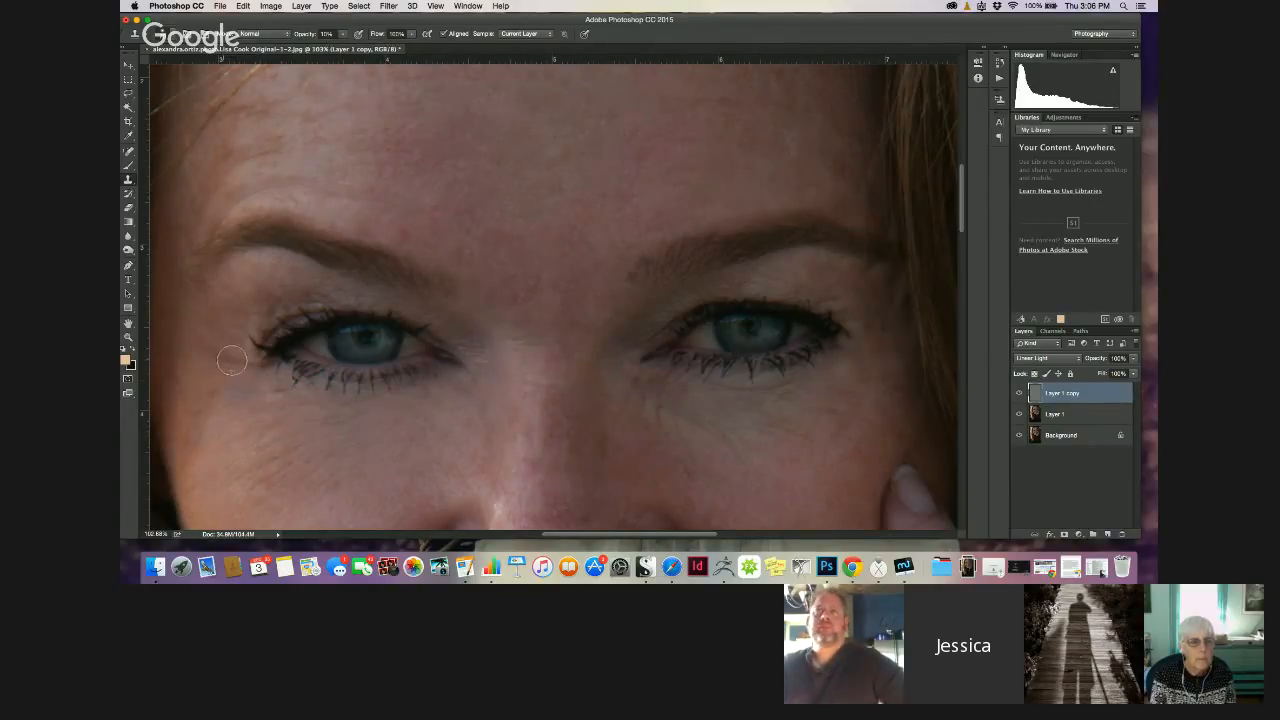
pyautogui.hotkey('alt', '[')
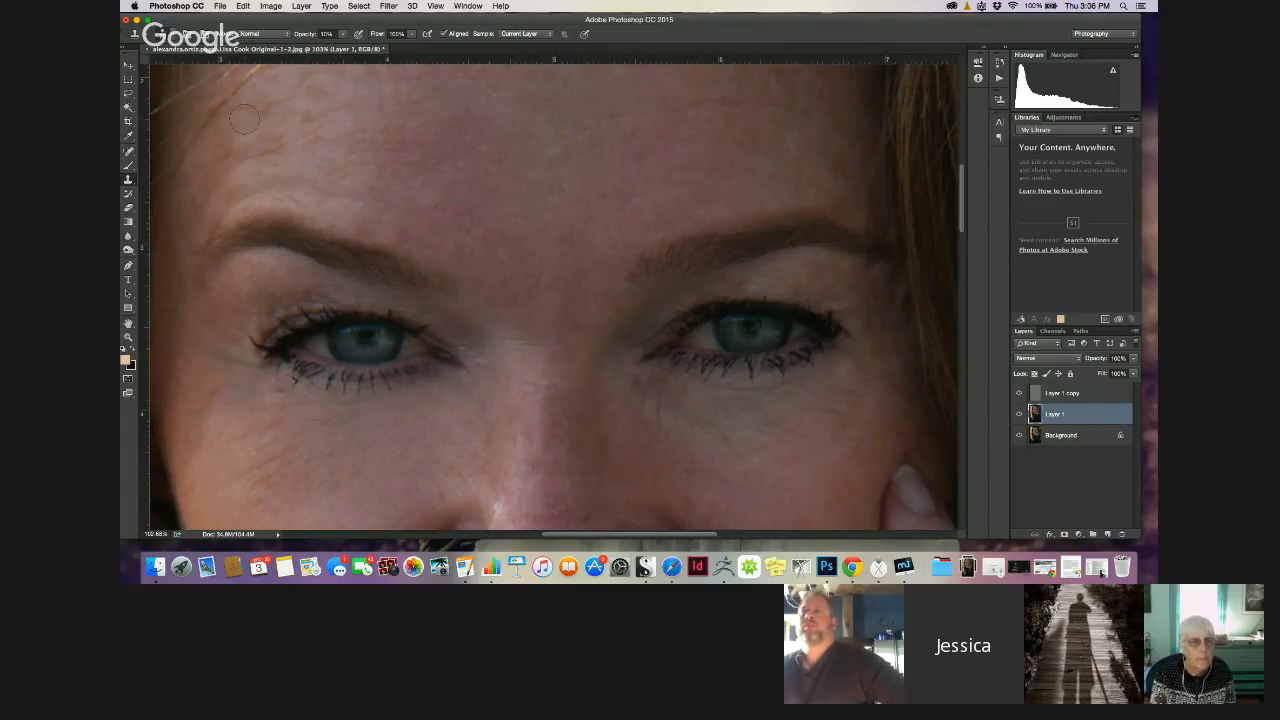
pyautogui.click(344, 36)
pyautogui.moveTo(346, 47); pyautogui.dragTo(402, 52)
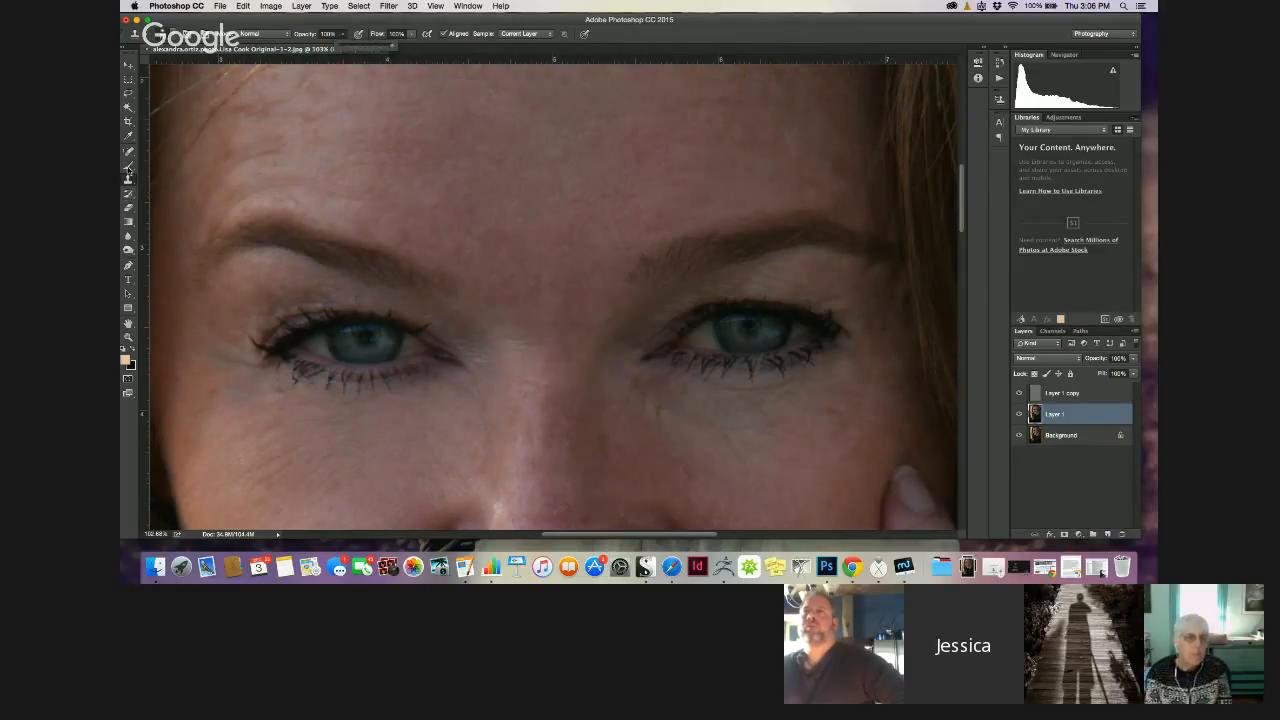
# Heal the lines and shadows under the right eye on Layer 1 with the Spot Healing Brush
pyautogui.click(128, 151)
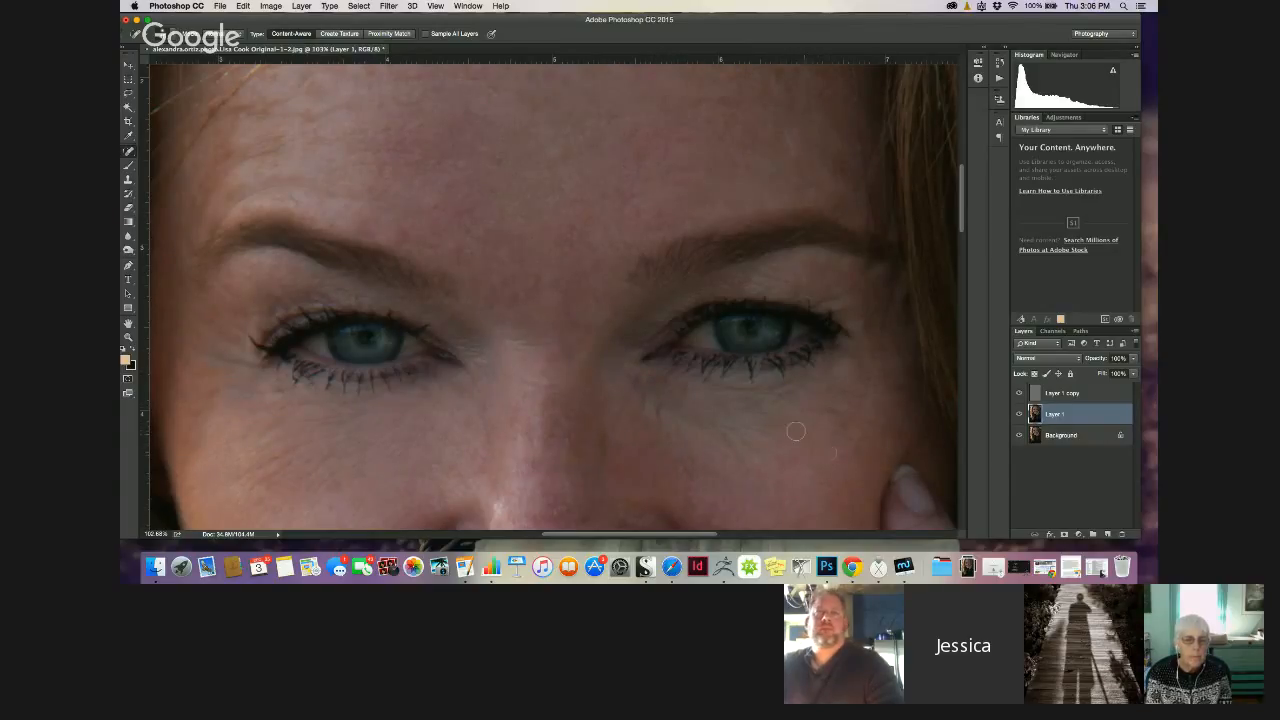
pyautogui.moveTo(820, 448)
pyautogui.mouseDown()
pyautogui.moveTo(782, 430)
pyautogui.moveTo(795, 430)
pyautogui.moveTo(683, 420)
pyautogui.moveTo(662, 402)
pyautogui.mouseUp()
pyautogui.moveTo(662, 446)
pyautogui.mouseDown()
pyautogui.moveTo(655, 397)
pyautogui.moveTo(627, 387)
pyautogui.mouseUp()
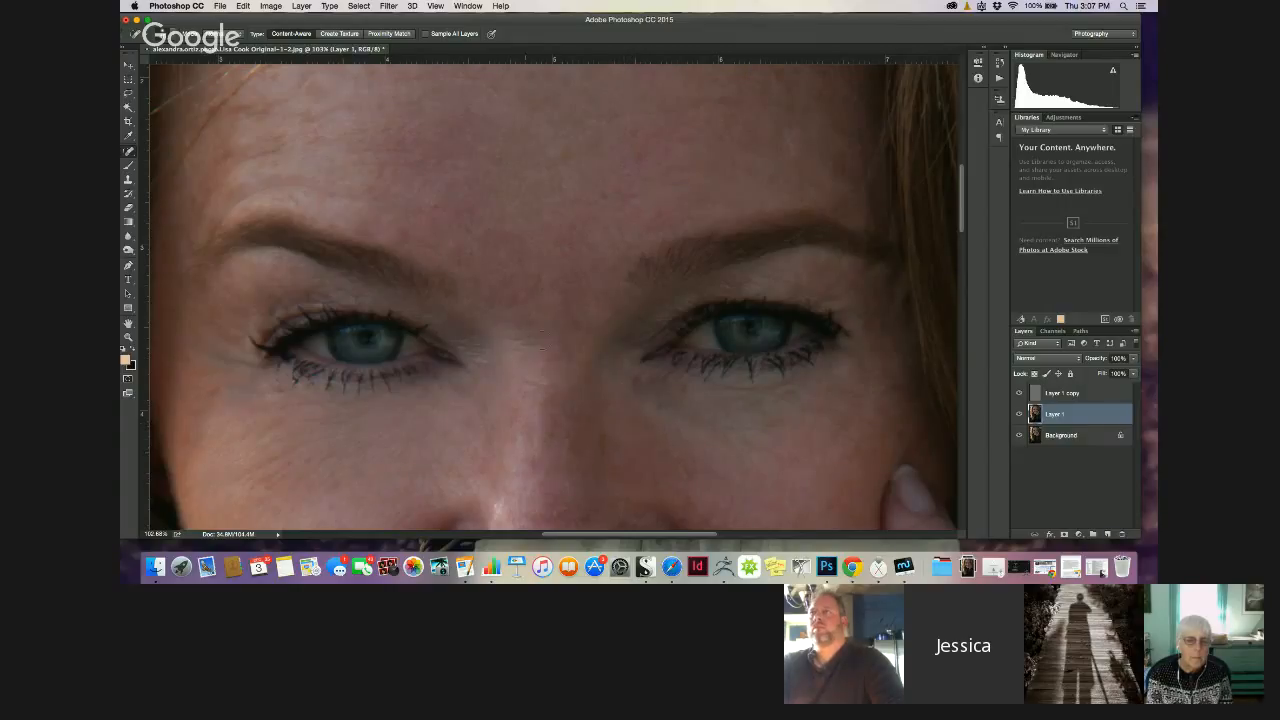
# Heal the fine lines across the bridge of the nose between the eyes, on both Layer 1 and Layer 1 copy
pyautogui.click(514, 340)
pyautogui.moveTo(507, 348)
pyautogui.mouseDown()
pyautogui.moveTo(560, 346)
pyautogui.moveTo(543, 352)
pyautogui.mouseUp()
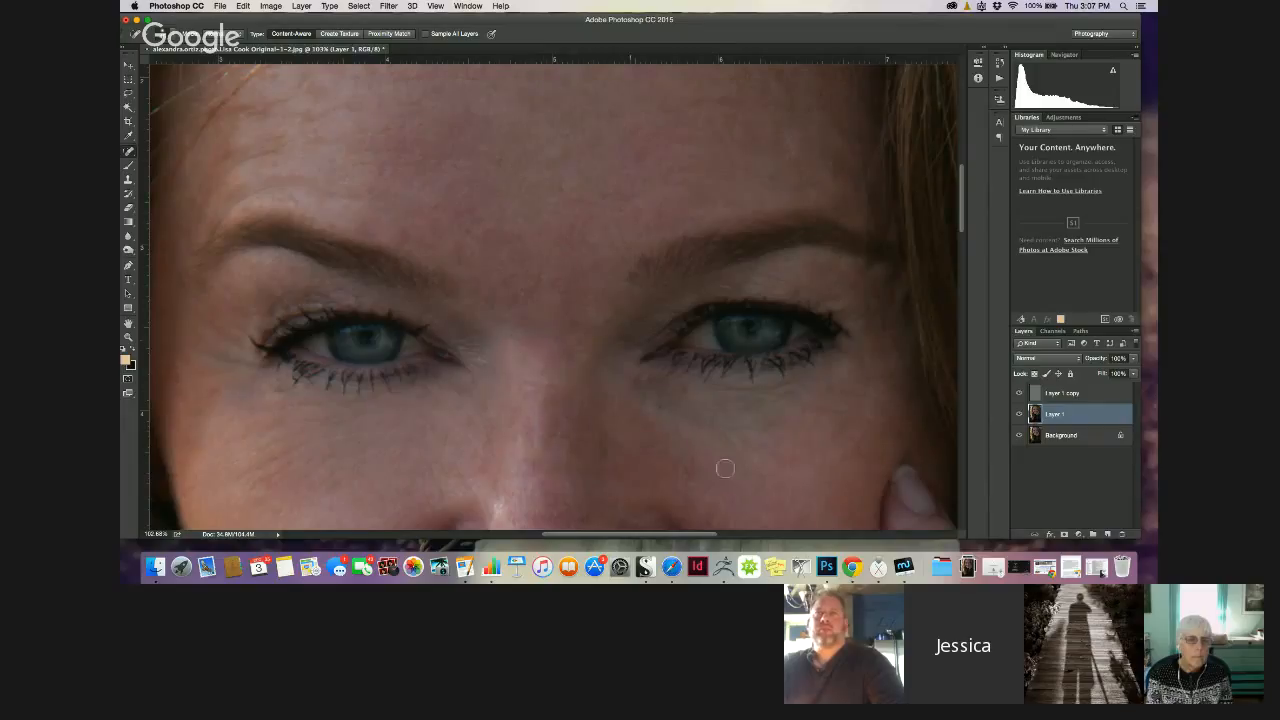
pyautogui.click(1055, 394)
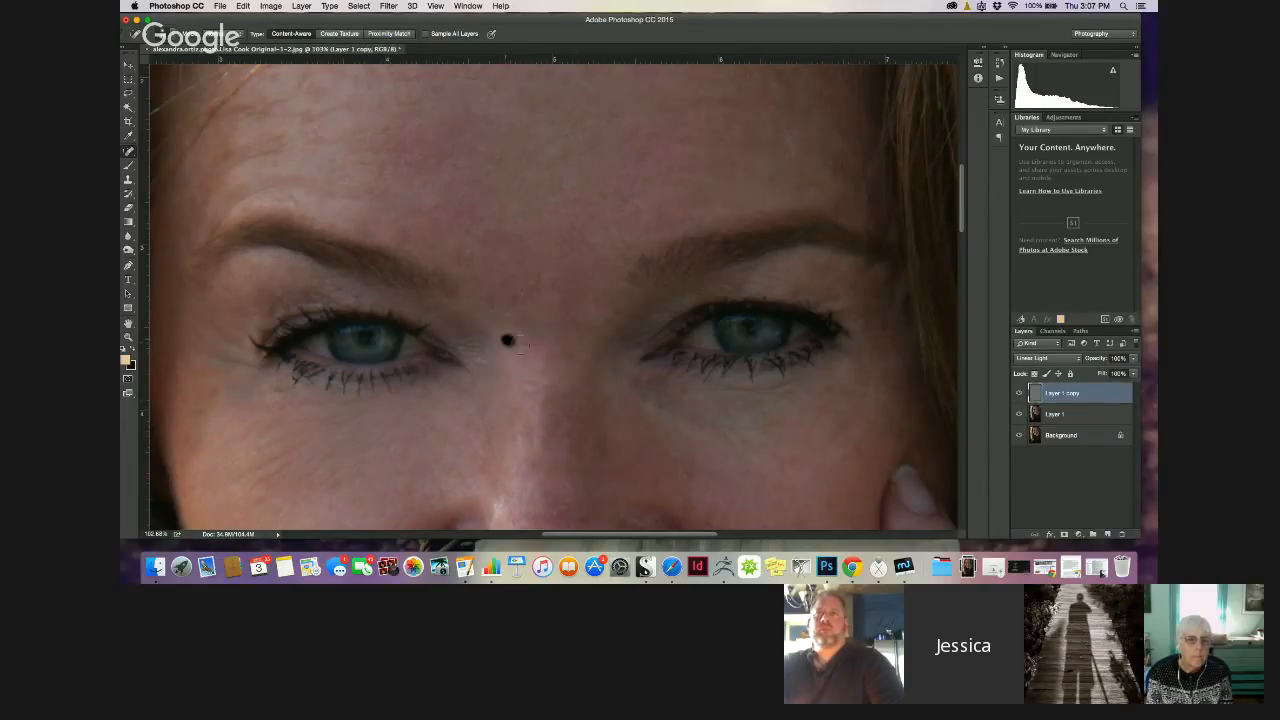
pyautogui.moveTo(507, 340)
pyautogui.mouseDown()
pyautogui.moveTo(569, 345)
pyautogui.moveTo(528, 339)
pyautogui.moveTo(580, 356)
pyautogui.mouseUp()
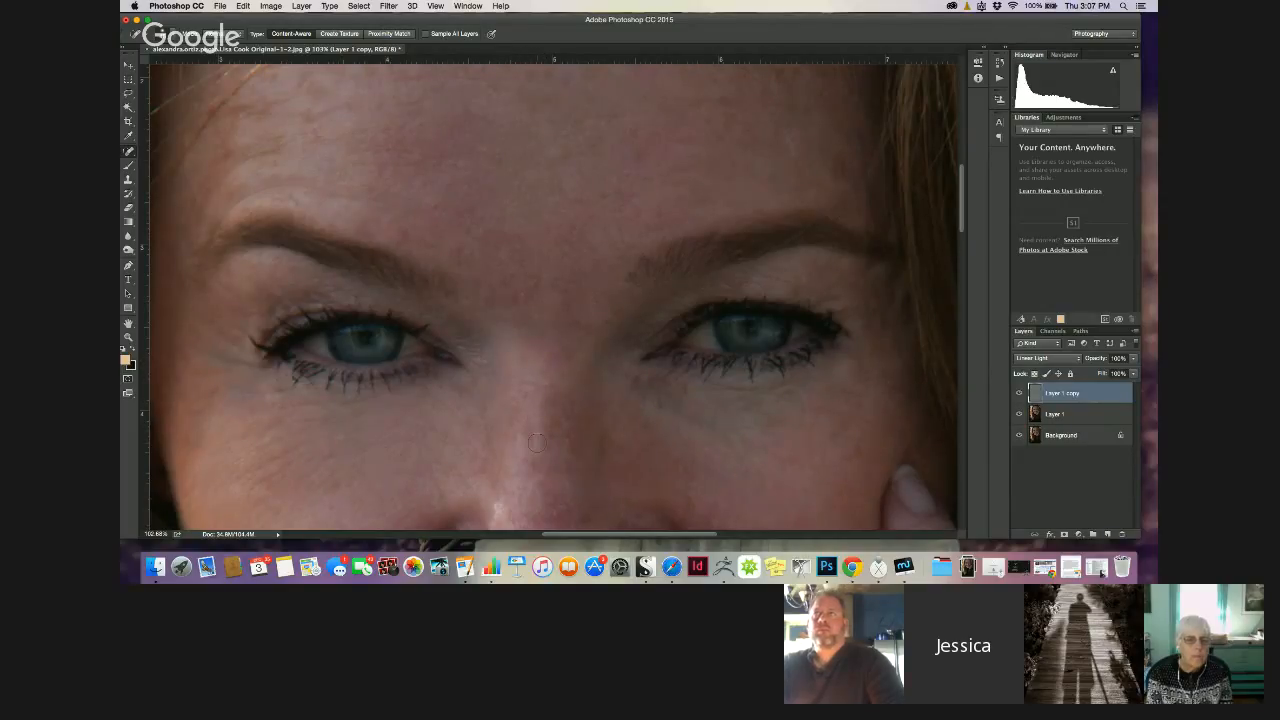
# Heal the marks along the nose from the bridge to the tip, first on Layer 1 copy and again on Layer 1
pyautogui.moveTo(961, 204); pyautogui.dragTo(962, 228)
pyautogui.moveTo(517, 188)
pyautogui.mouseDown()
pyautogui.moveTo(552, 190)
pyautogui.moveTo(548, 213)
pyautogui.mouseUp()
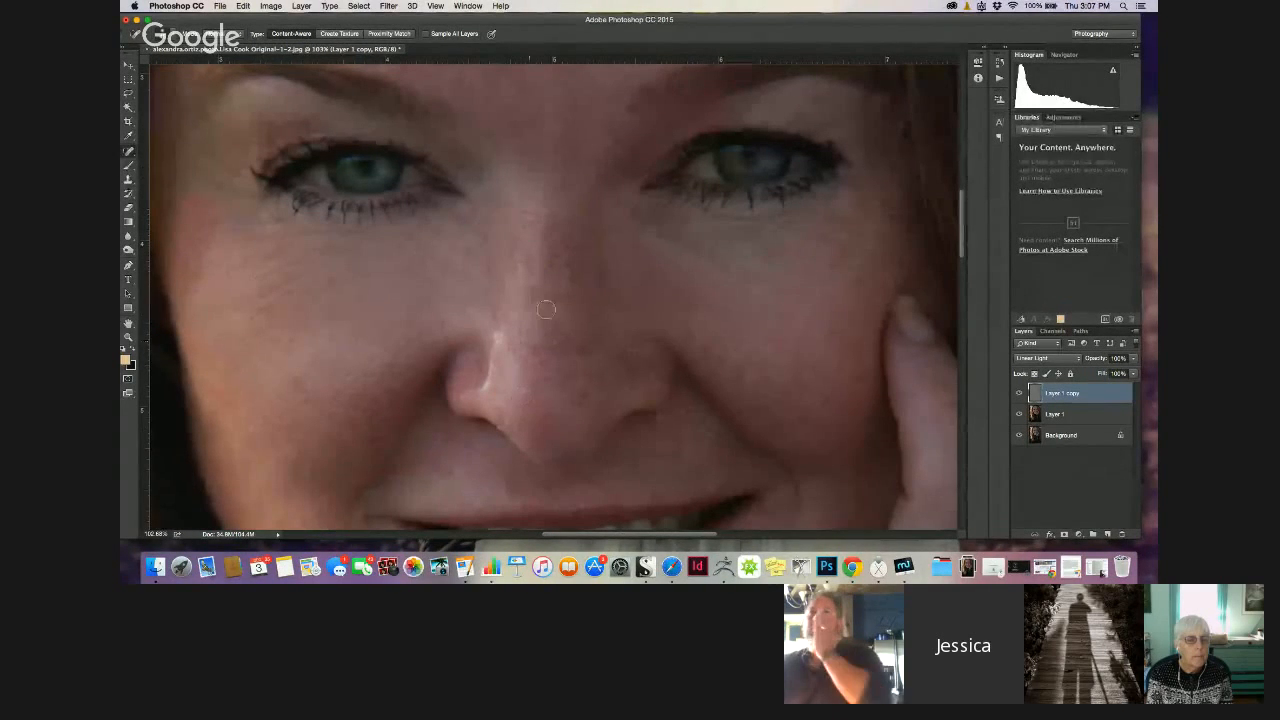
pyautogui.click(585, 350)
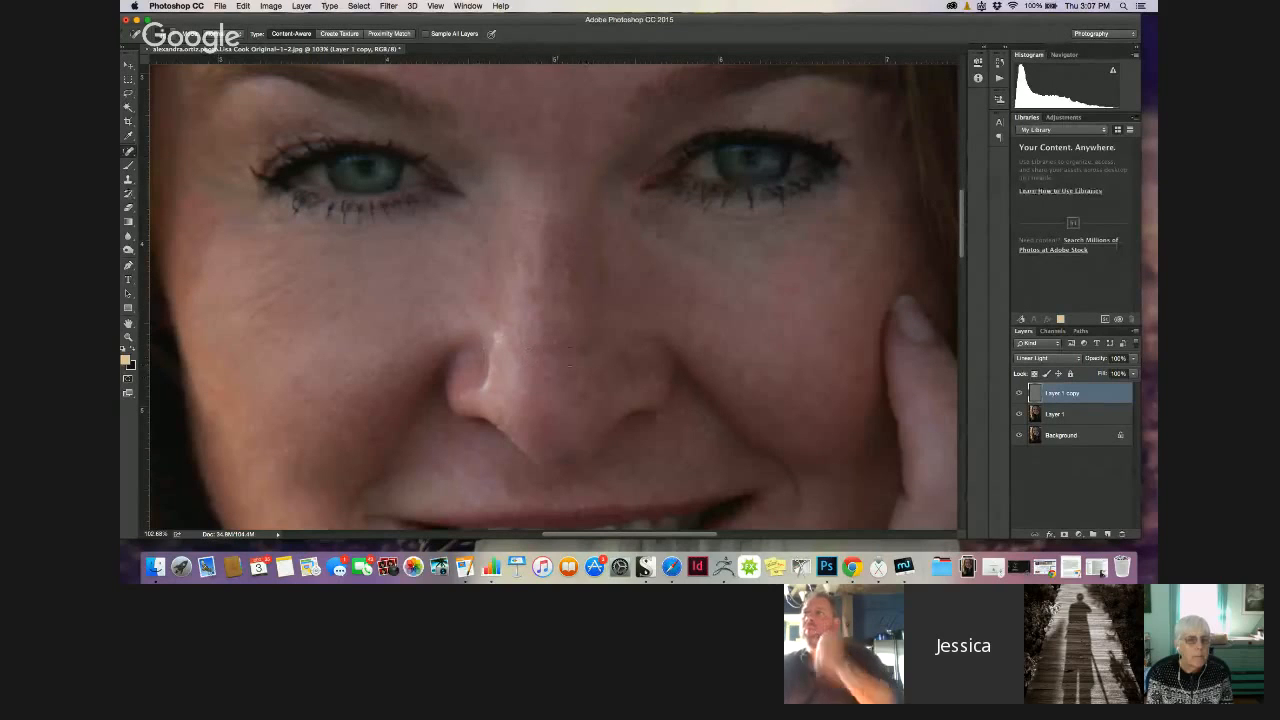
pyautogui.click(1055, 414)
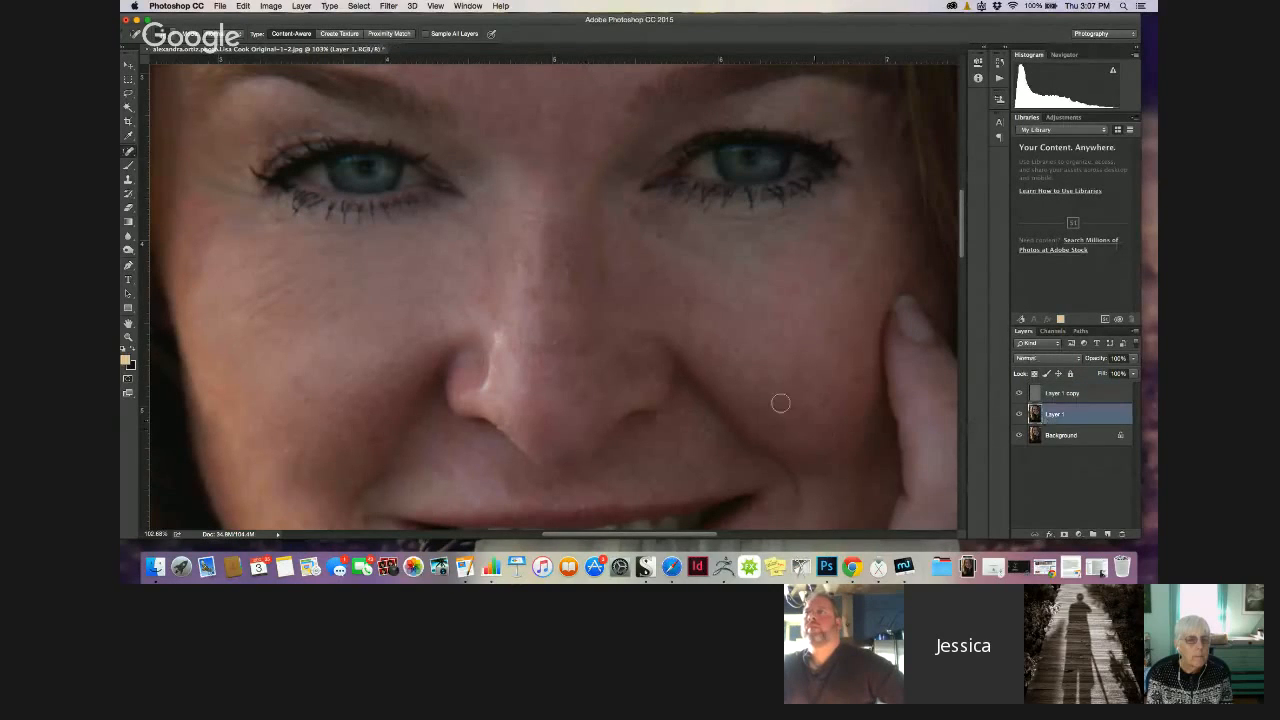
pyautogui.click(580, 349)
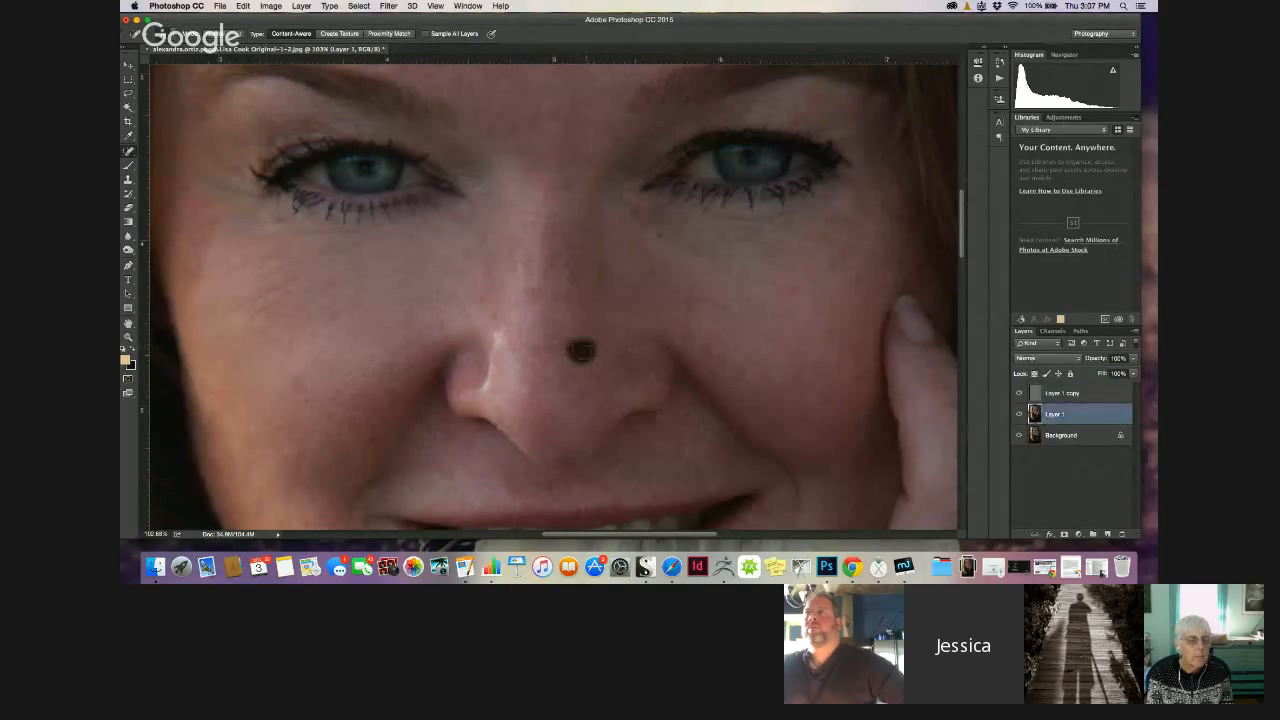
pyautogui.click(571, 271)
pyautogui.click(564, 246)
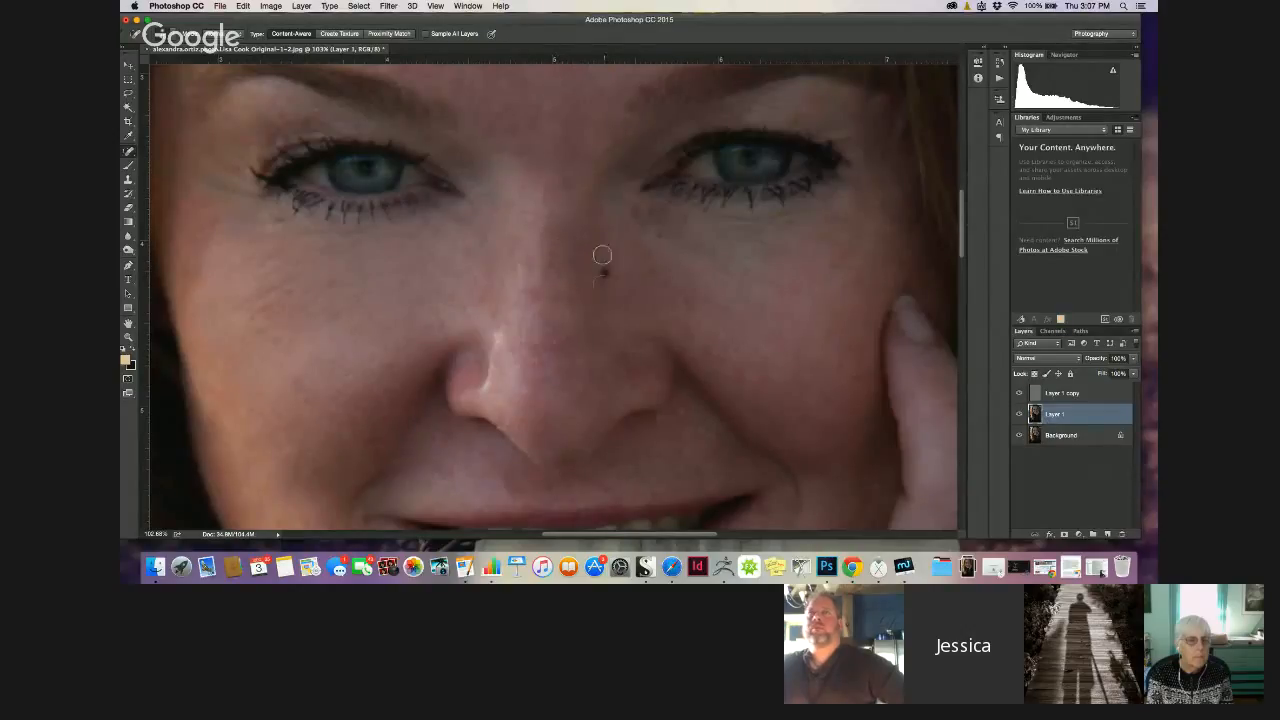
pyautogui.click(602, 280)
# Heal the spots on the right side of the nose, the adjoining cheek and below the right eye's inner corner
pyautogui.click(688, 301)
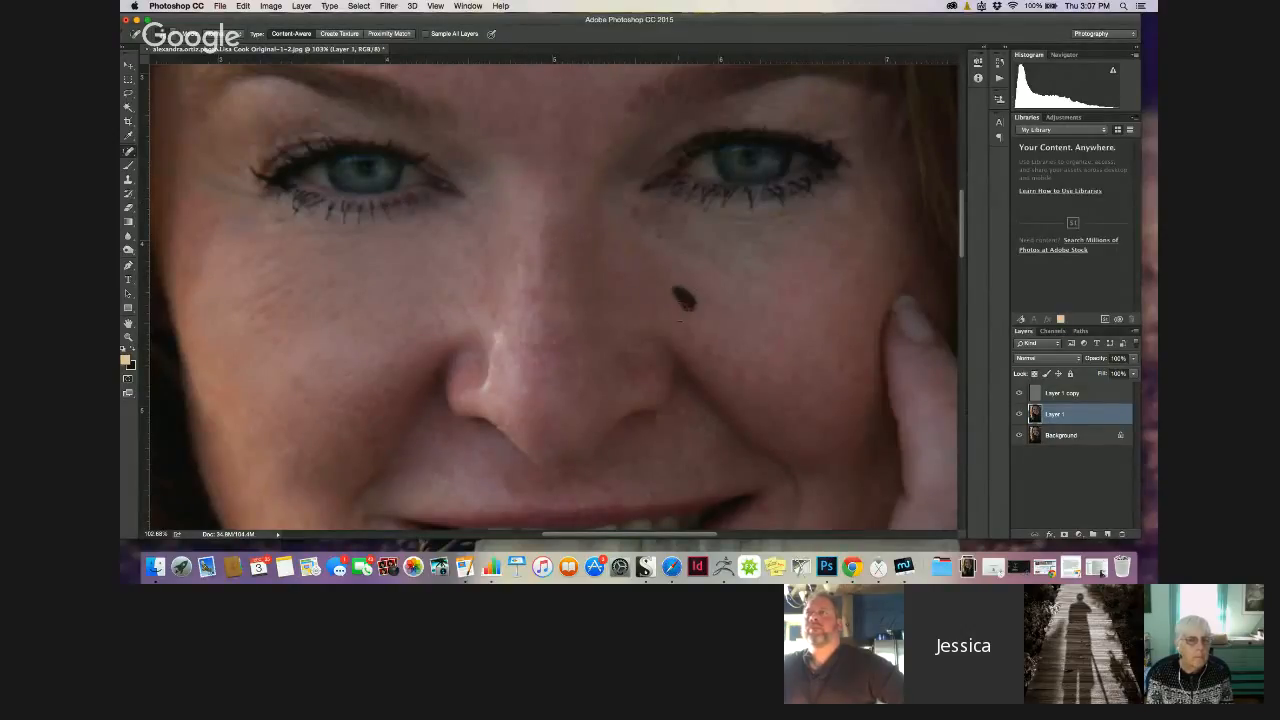
pyautogui.click(632, 340)
pyautogui.click(658, 238)
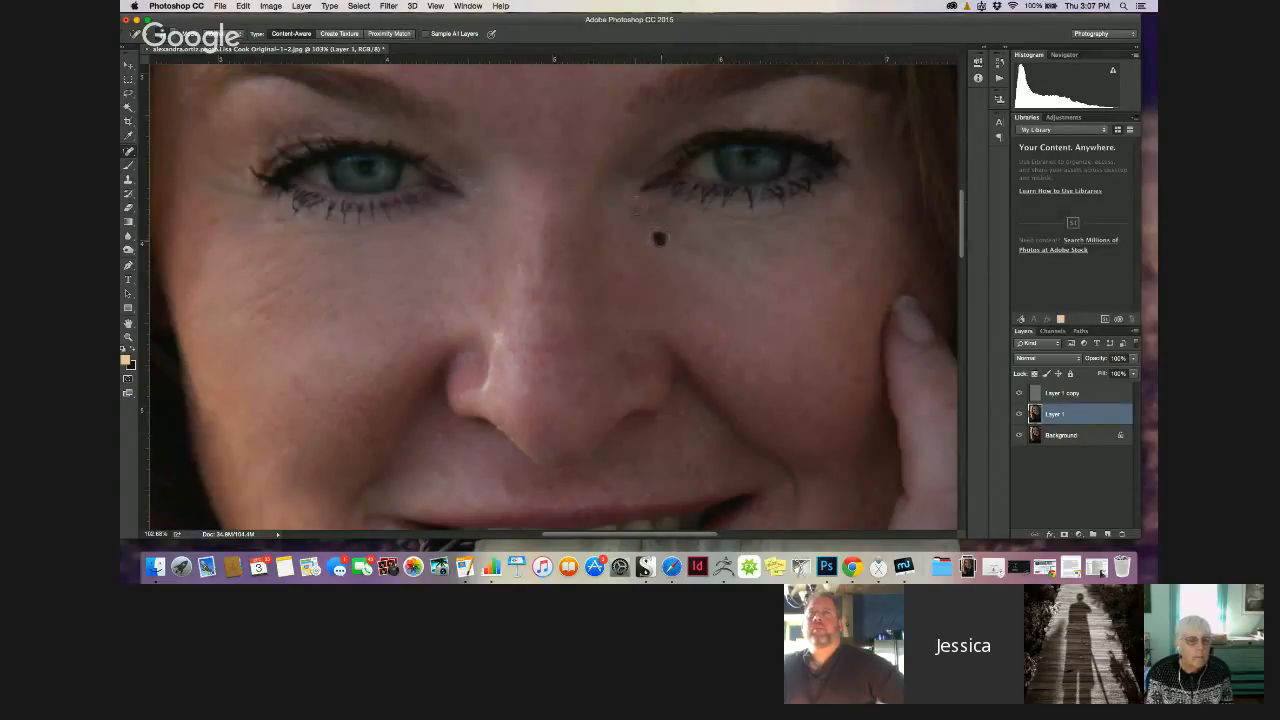
pyautogui.click(662, 211)
pyautogui.click(655, 211)
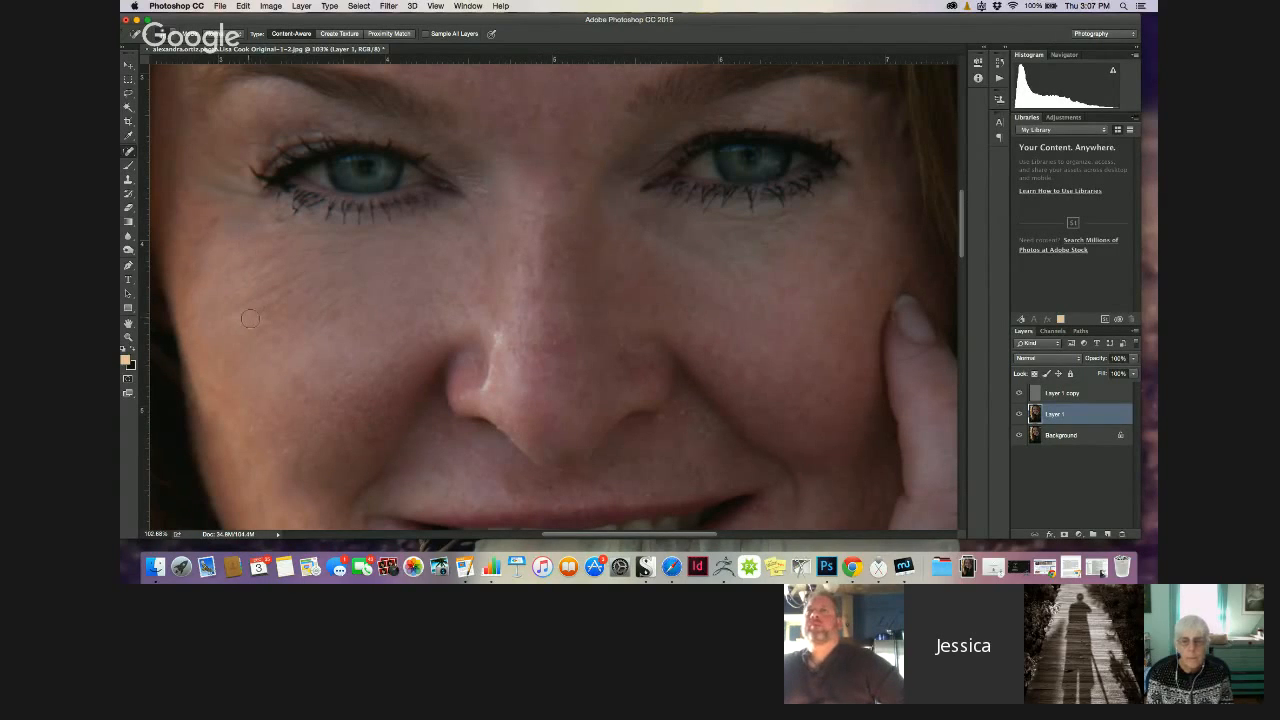
# Heal the fine lines across the upper left cheek and below the left eye's outer corner
pyautogui.moveTo(285, 300)
pyautogui.mouseDown()
pyautogui.moveTo(252, 318)
pyautogui.moveTo(250, 300)
pyautogui.moveTo(312, 289)
pyautogui.moveTo(316, 303)
pyautogui.moveTo(336, 301)
pyautogui.moveTo(342, 336)
pyautogui.mouseUp()
pyautogui.moveTo(295, 282)
pyautogui.mouseDown()
pyautogui.moveTo(318, 270)
pyautogui.moveTo(325, 288)
pyautogui.mouseUp()
pyautogui.moveTo(196, 234); pyautogui.dragTo(280, 224)
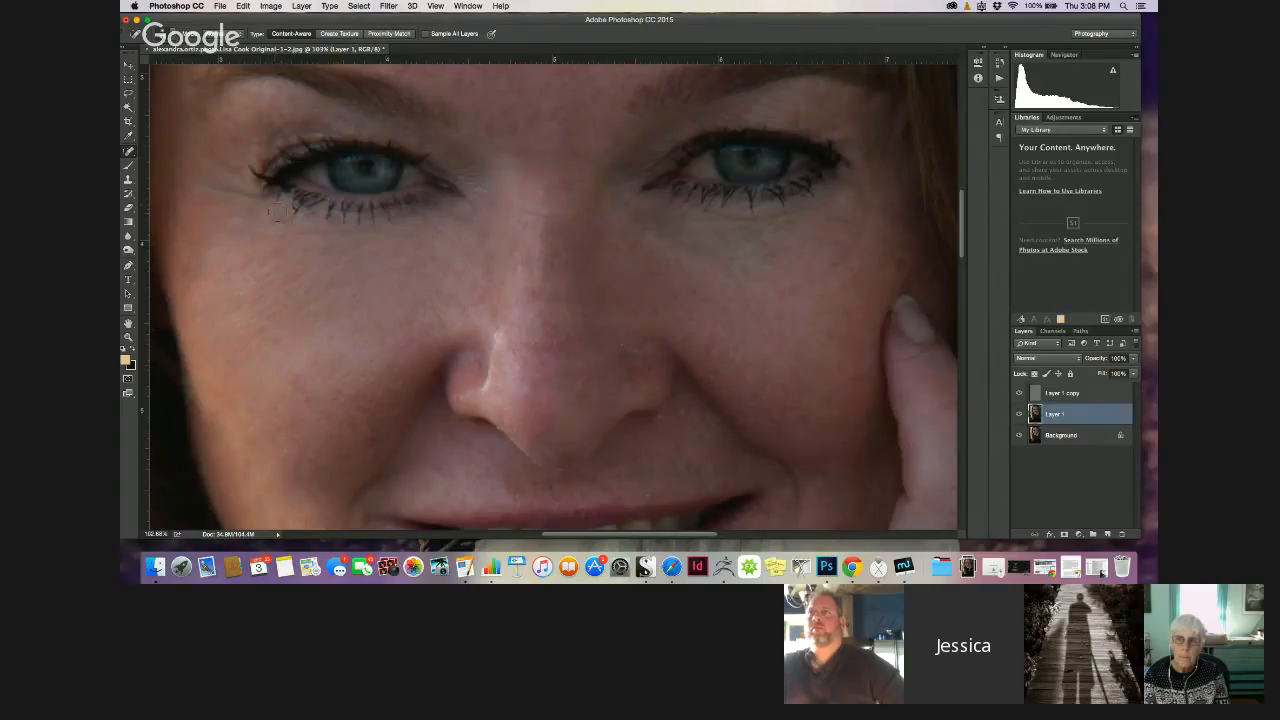
# Heal the small marks just below the outer lower lashes of the left eye
pyautogui.click(277, 212)
pyautogui.click(288, 205)
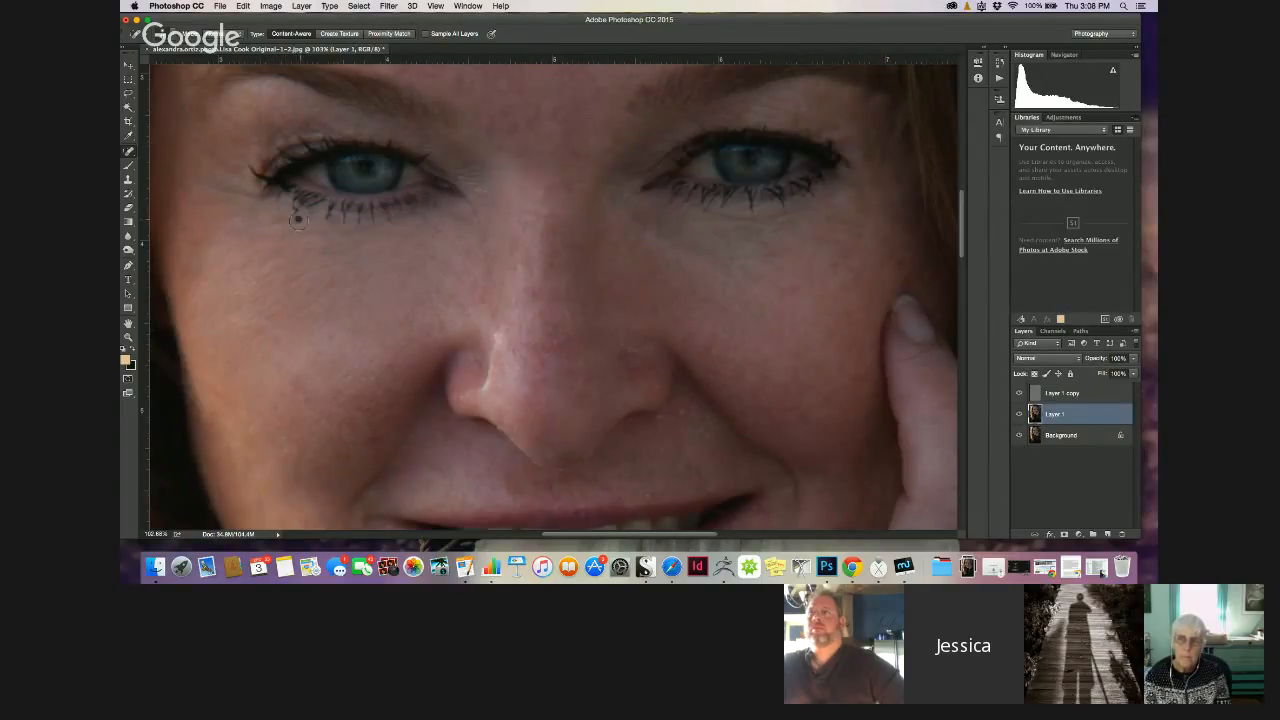
pyautogui.click(279, 209)
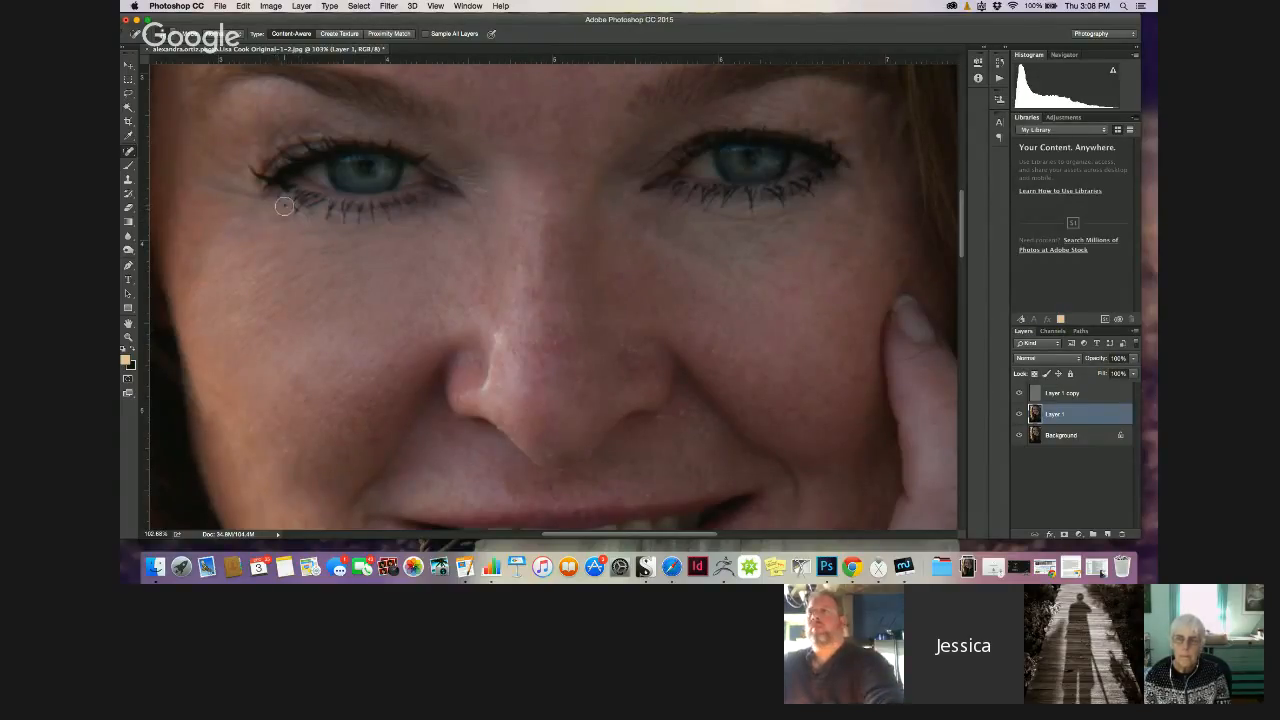
pyautogui.click(285, 206)
pyautogui.click(280, 210)
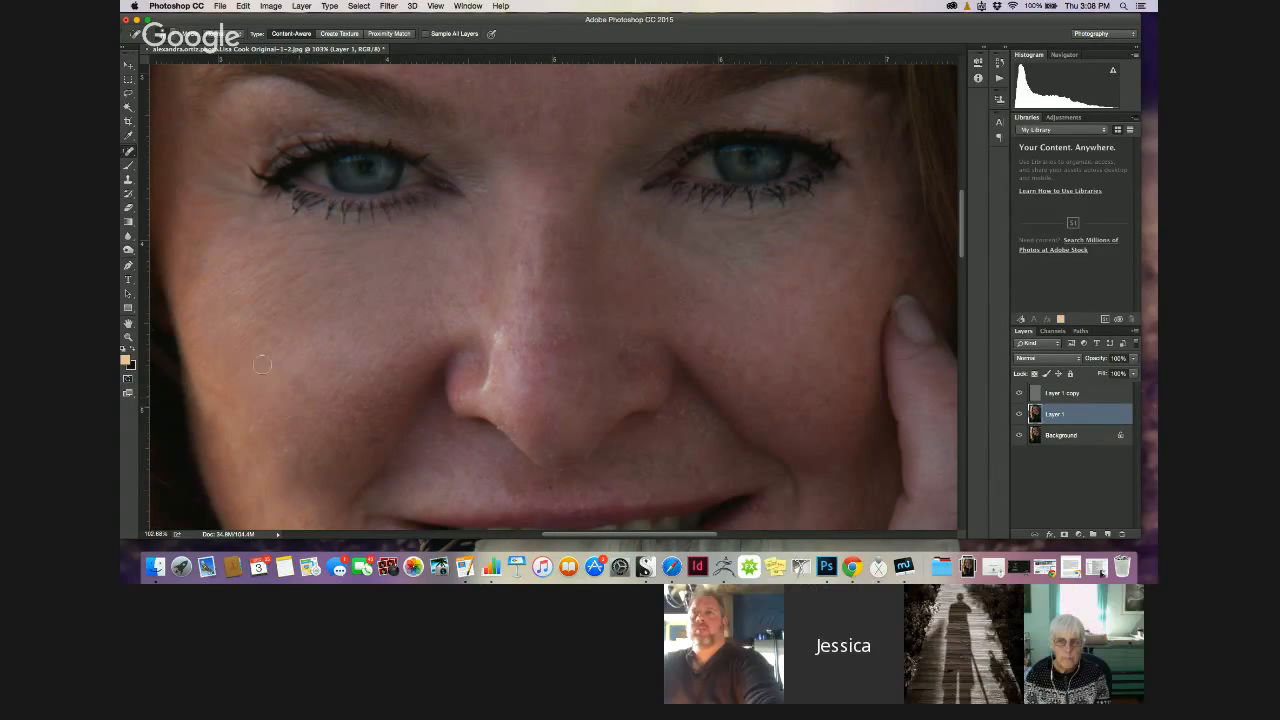
# Heal the marks on the lower left cheek and along the skin above the upper lip
pyautogui.click(376, 440)
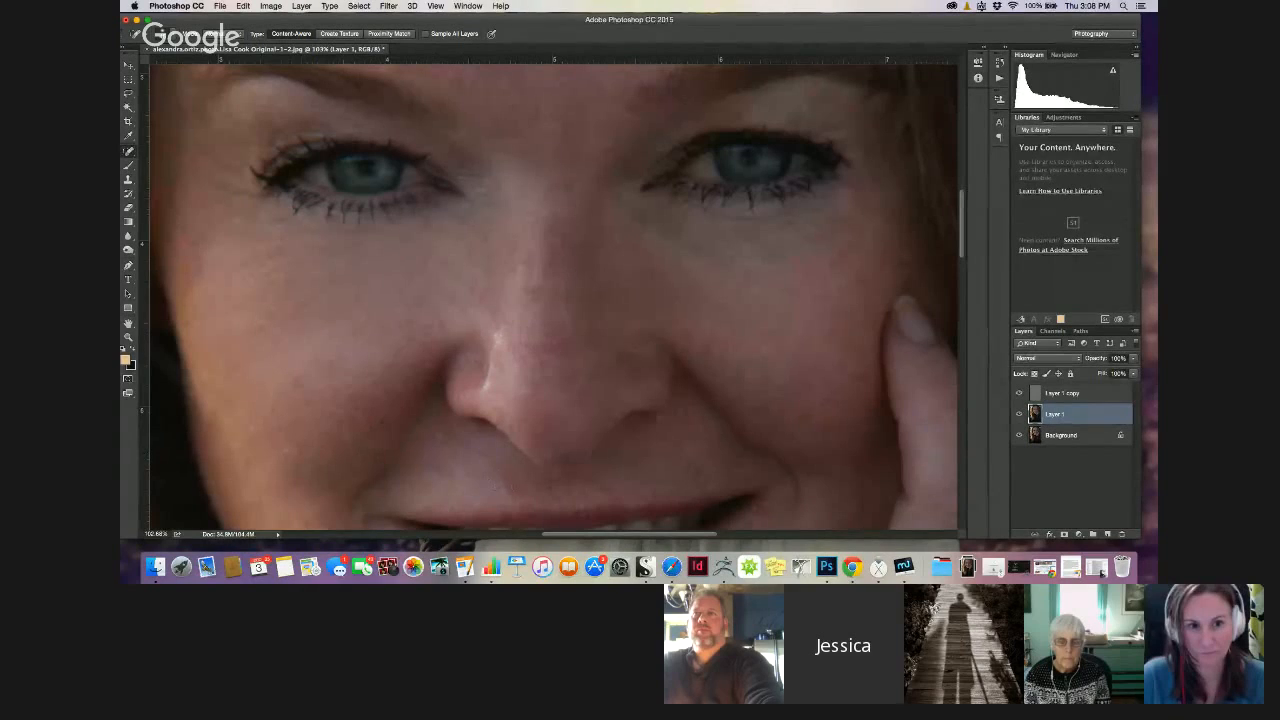
pyautogui.click(509, 478)
pyautogui.click(549, 487)
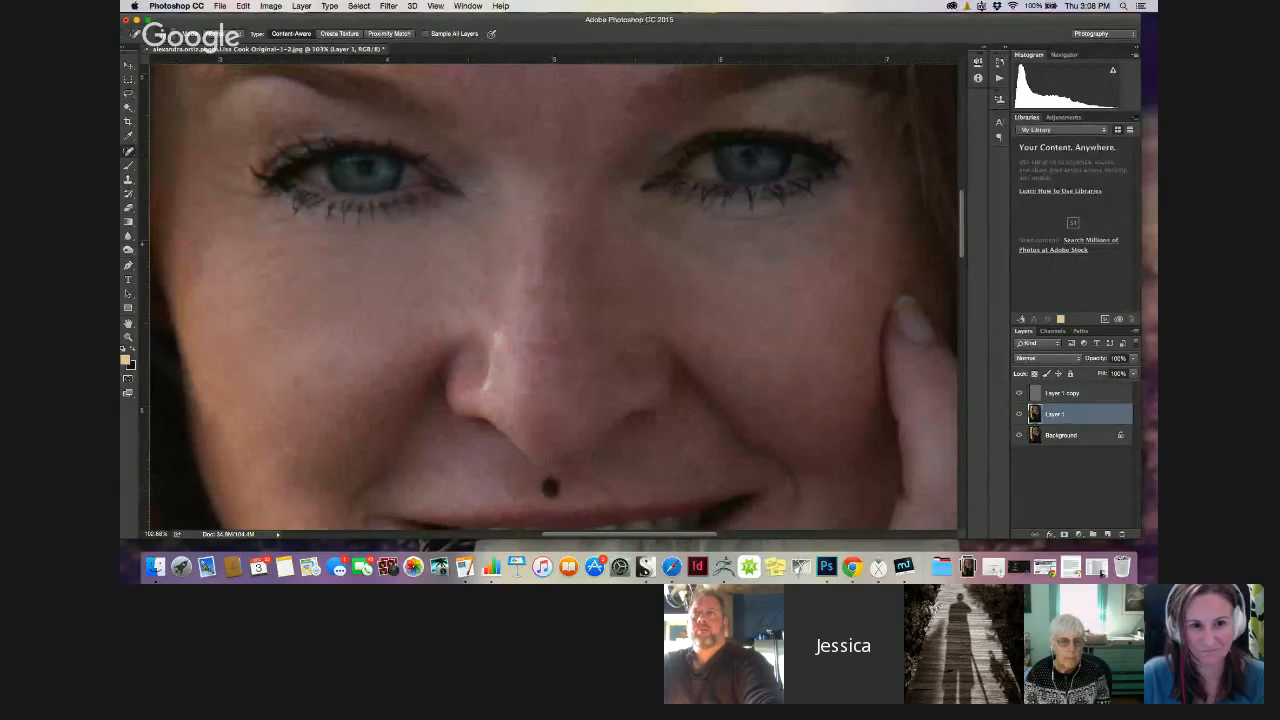
pyautogui.click(605, 490)
# Heal the marks on the right side of the chin below the lower lip and beside the right corner of the mouth
pyautogui.moveTo(963, 240); pyautogui.dragTo(958, 271)
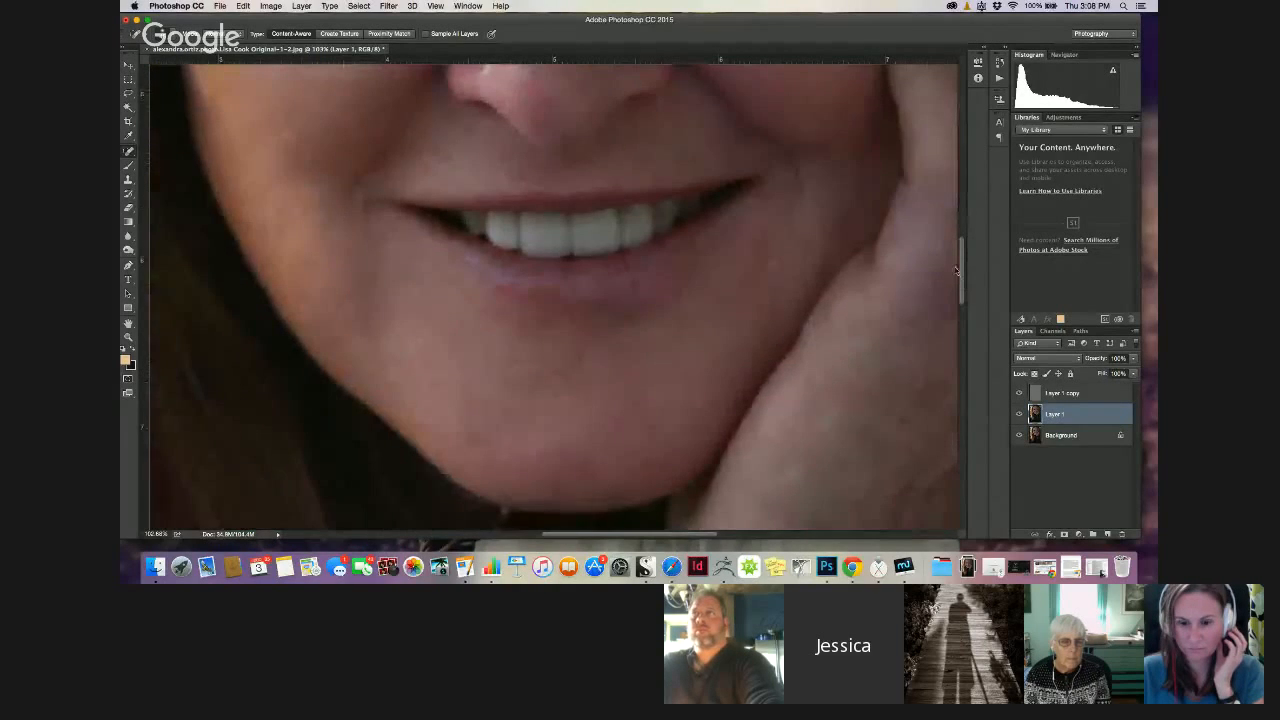
pyautogui.click(680, 329)
pyautogui.click(694, 336)
pyautogui.moveTo(753, 251)
pyautogui.mouseDown()
pyautogui.moveTo(765, 249)
pyautogui.moveTo(760, 261)
pyautogui.mouseUp()
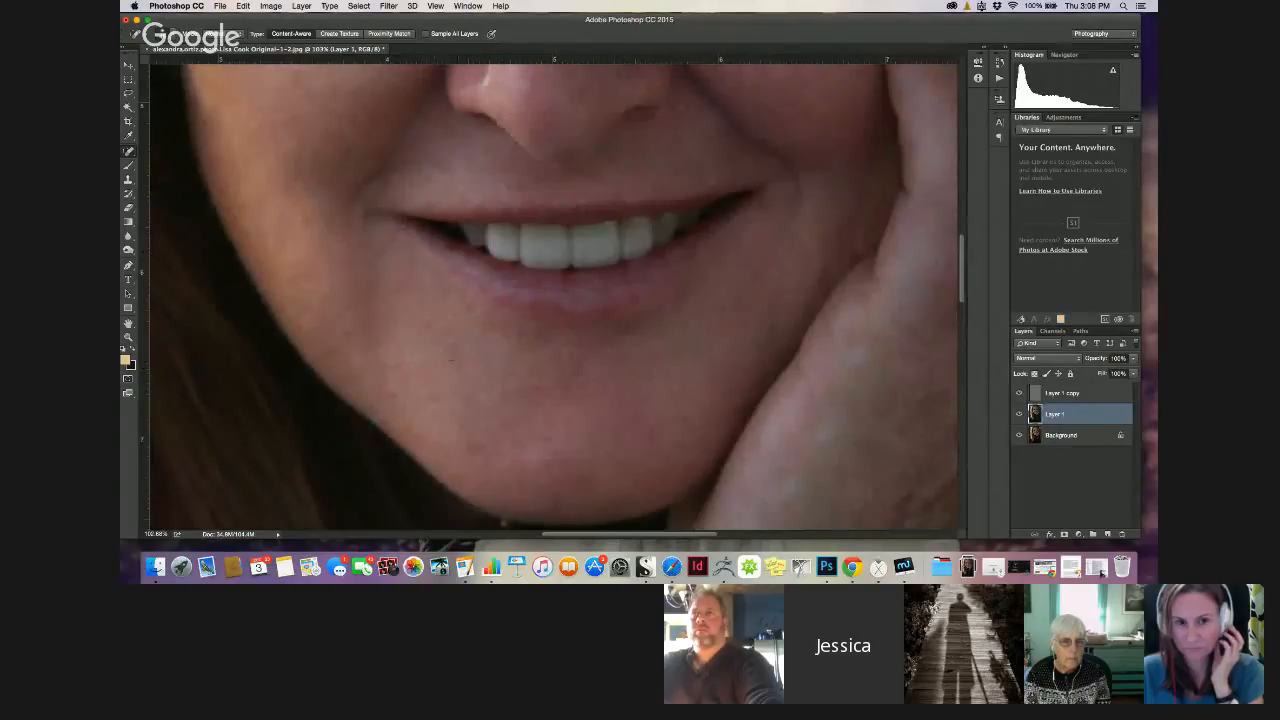
# Heal the marks on the left side of the chin, along the lower left jaw and in the middle of the chin
pyautogui.moveTo(462, 363); pyautogui.dragTo(423, 324)
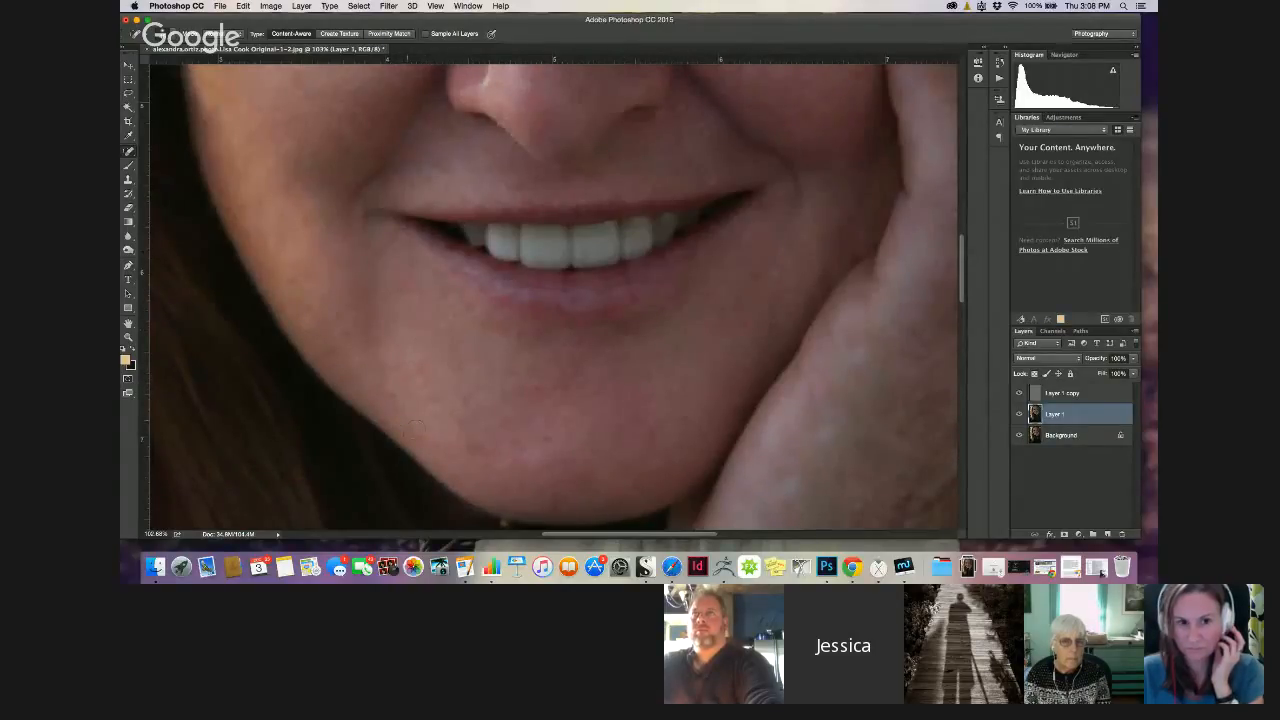
pyautogui.click(407, 429)
pyautogui.click(391, 394)
pyautogui.moveTo(396, 366); pyautogui.dragTo(418, 365)
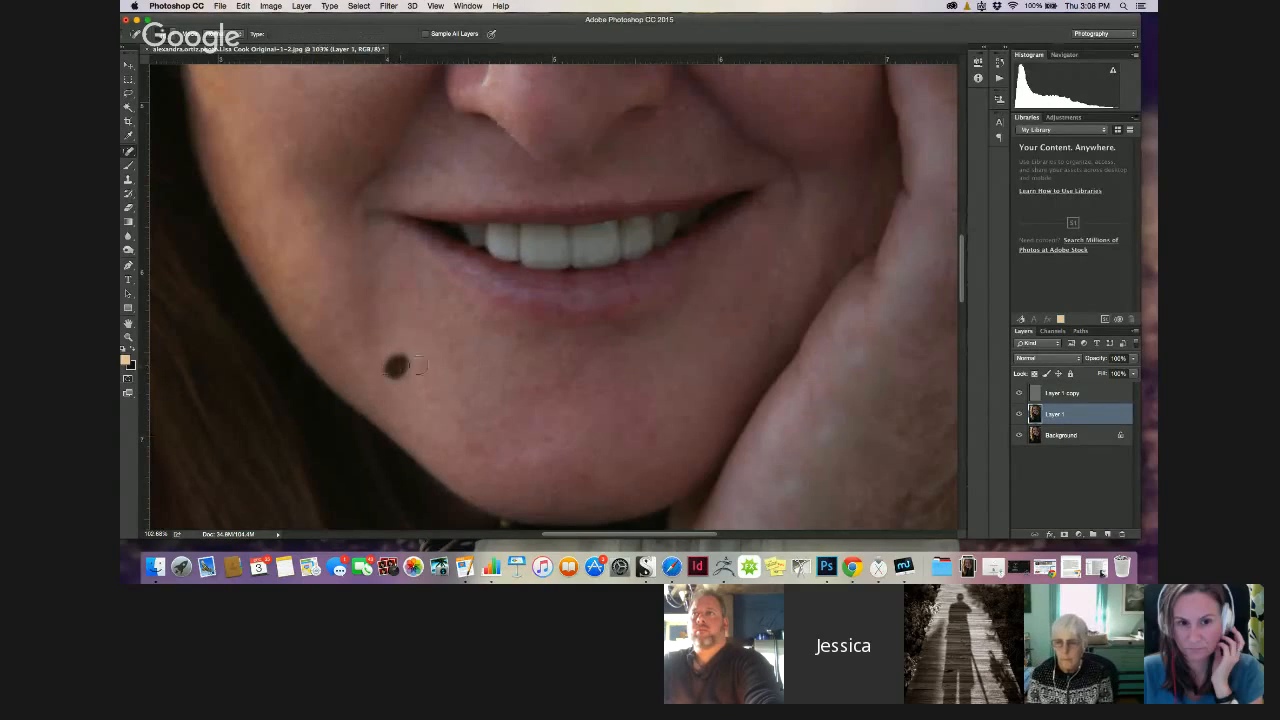
pyautogui.click(466, 437)
pyautogui.click(547, 441)
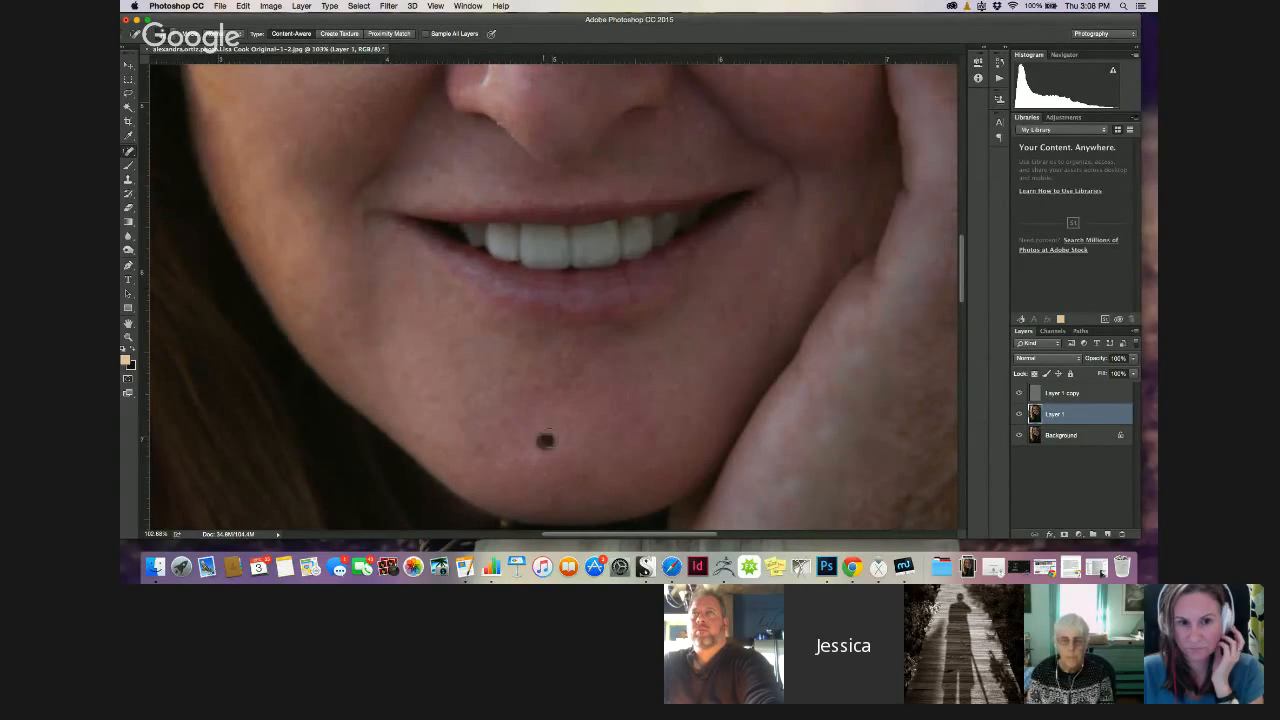
# Heal the remaining marks below the lower lip, on the lower and right chin, and on the lower left cheek near the jaw edge
pyautogui.moveTo(449, 345); pyautogui.dragTo(461, 366)
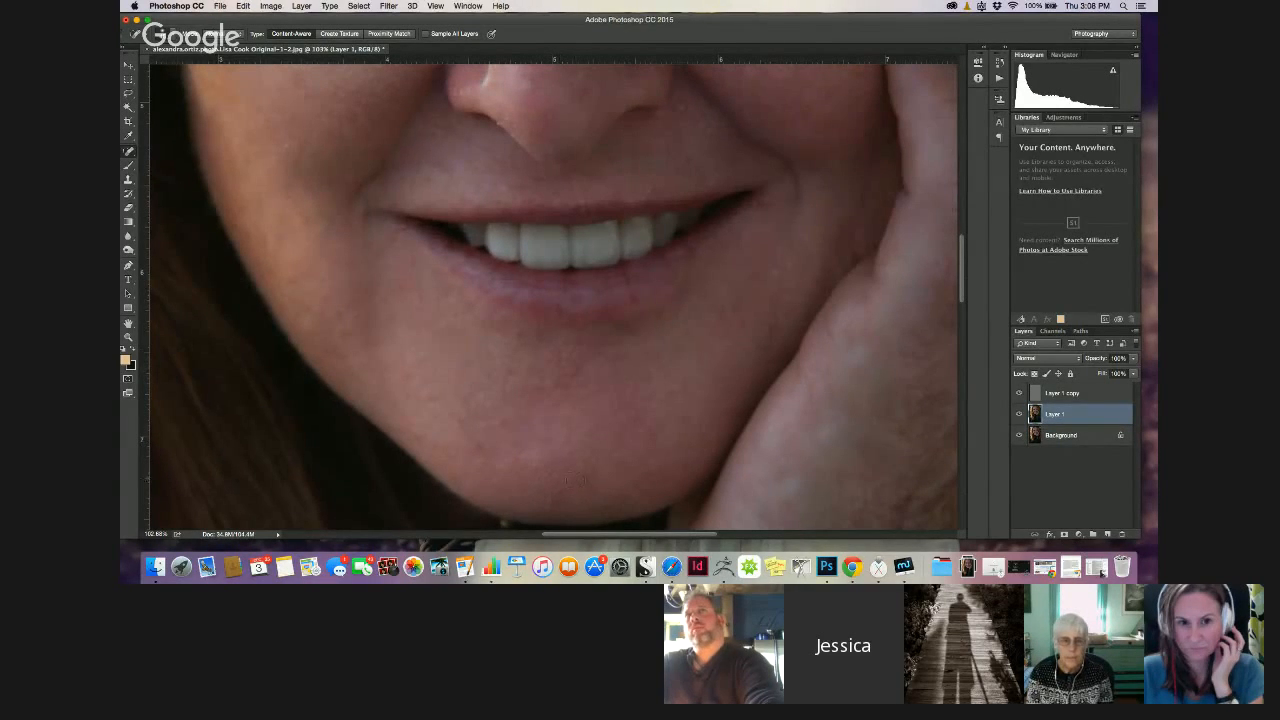
pyautogui.click(577, 481)
pyautogui.click(639, 421)
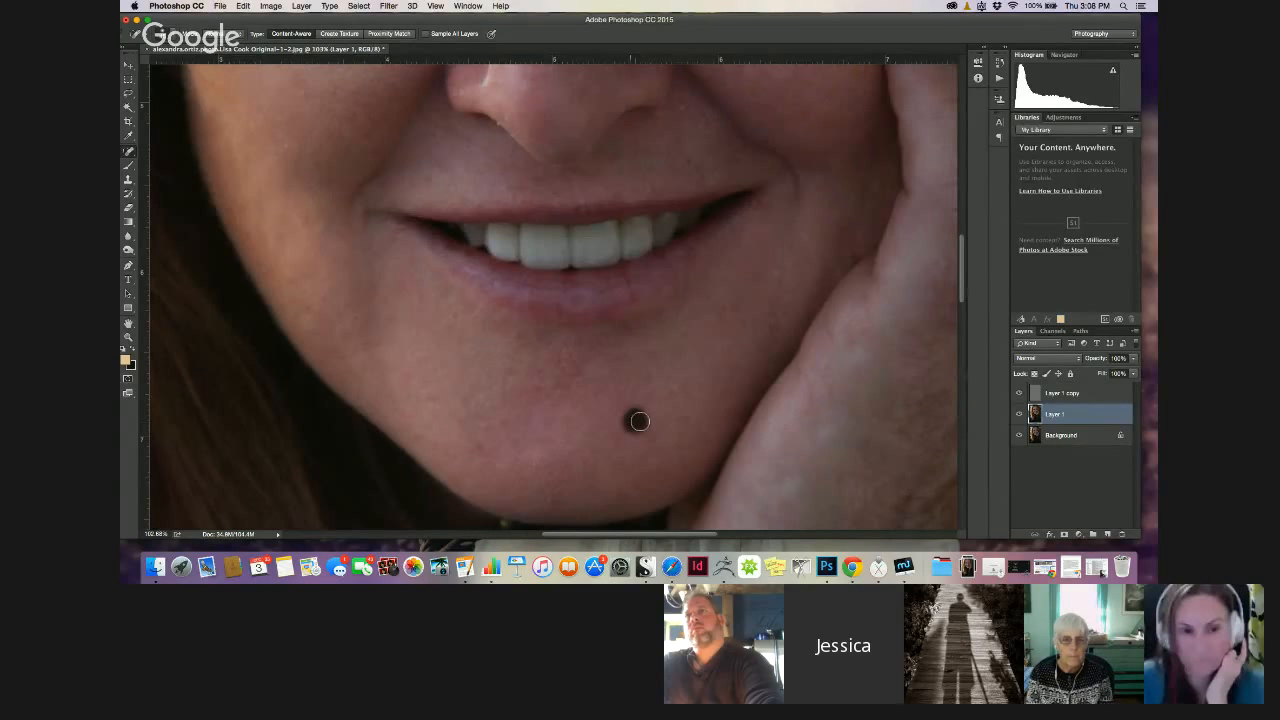
pyautogui.click(309, 220)
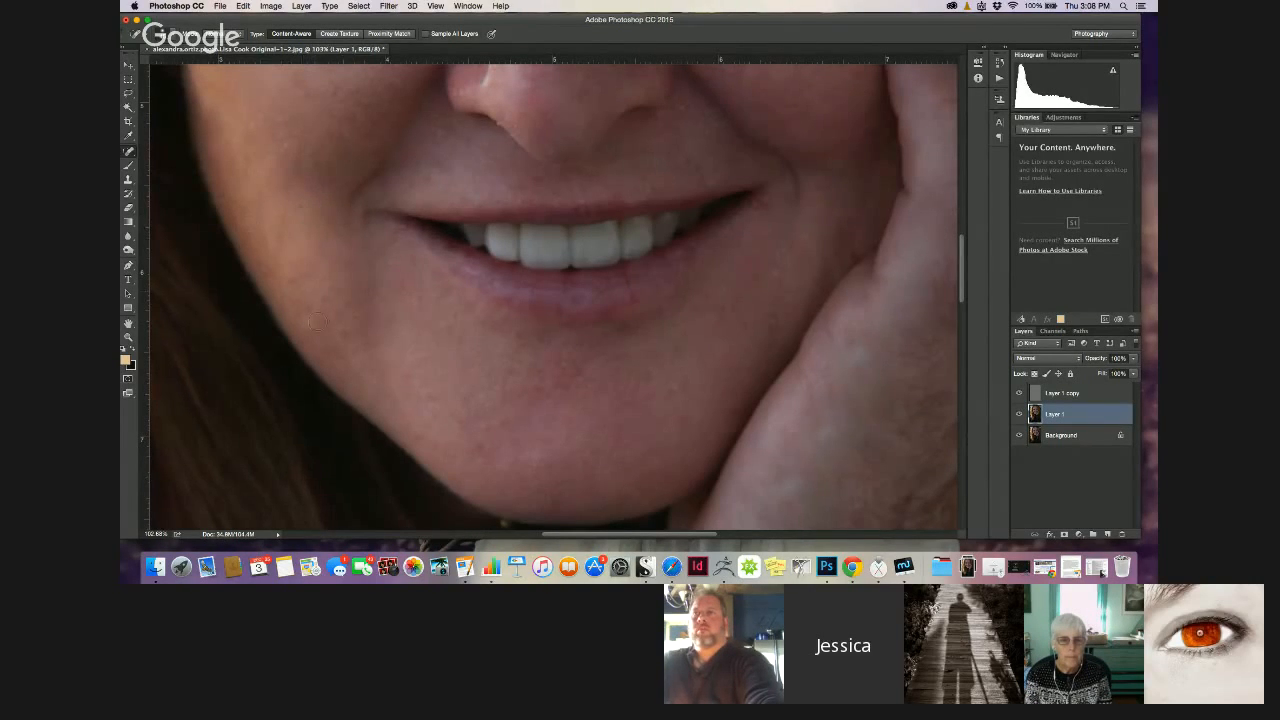
pyautogui.moveTo(320, 345); pyautogui.dragTo(332, 351)
pyautogui.click(395, 320)
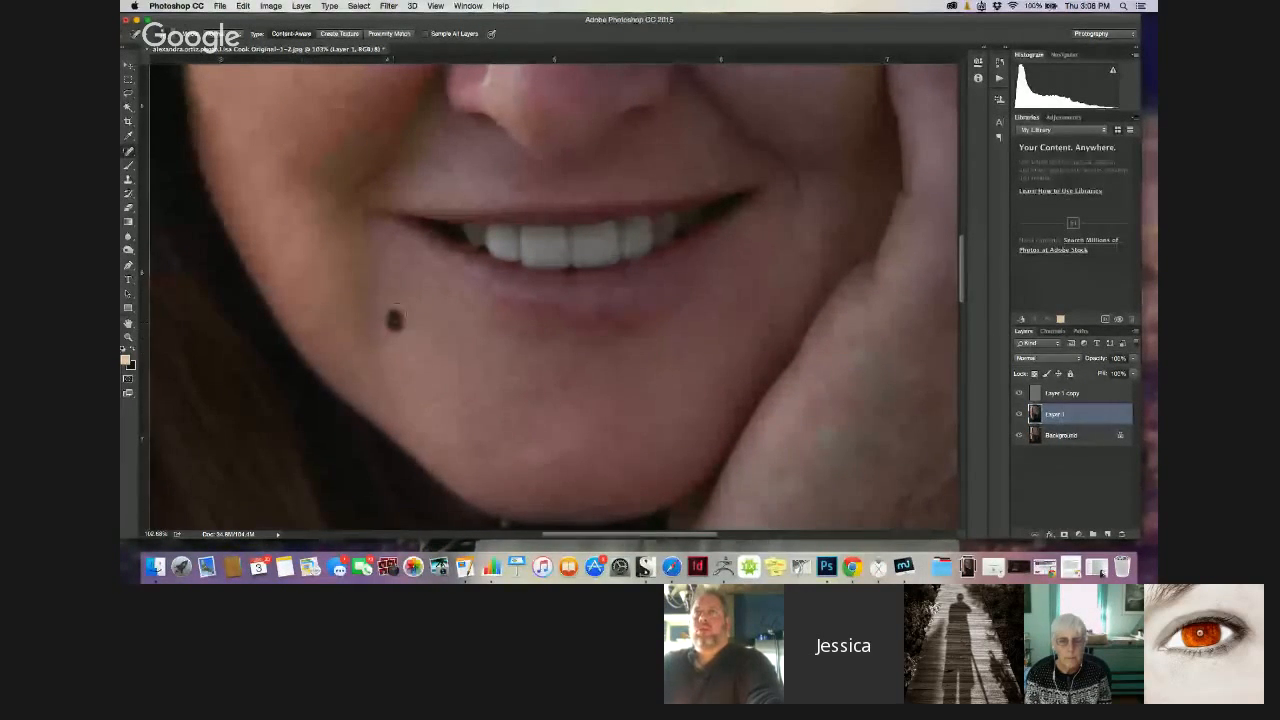
# Heal the fine lines on the left side of the forehead above the left eyebrow
pyautogui.scroll(-3, 542, 151)
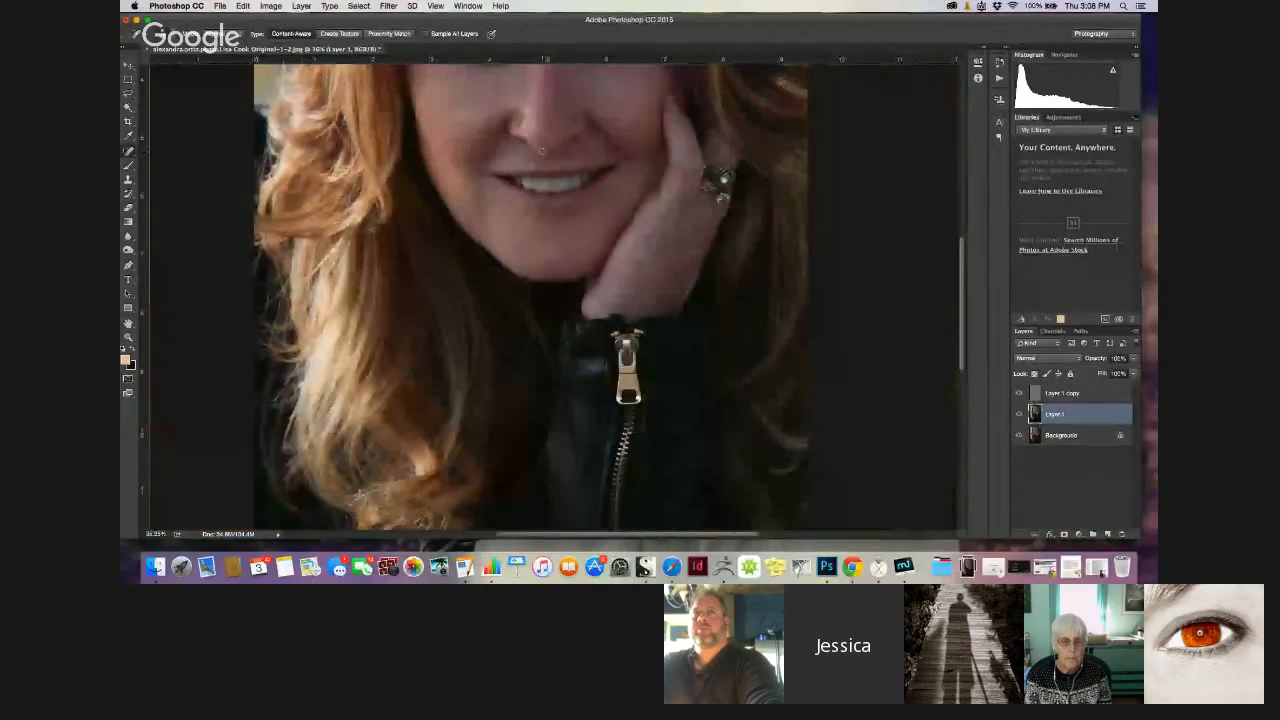
pyautogui.moveTo(965, 296); pyautogui.dragTo(962, 222)
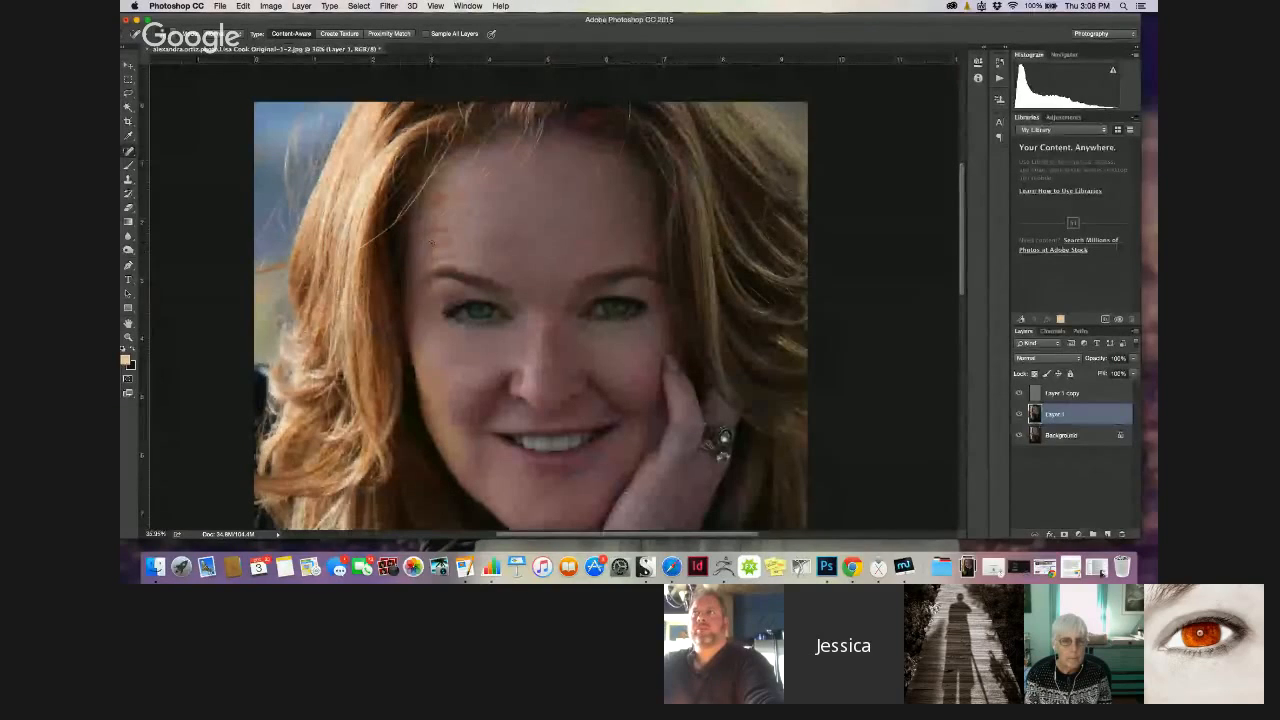
pyautogui.click(430, 245)
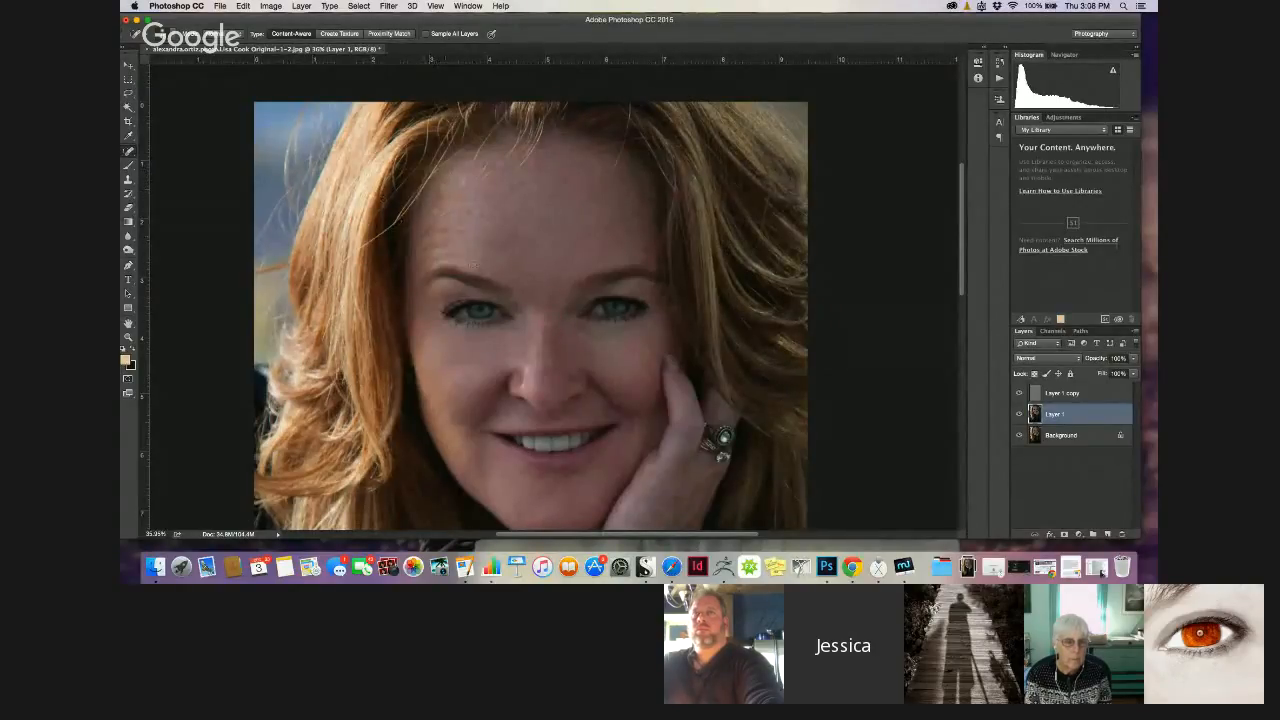
# Heal the uneven spots above the right eyebrow and up the middle of the forehead to the hairline
pyautogui.click(577, 247)
pyautogui.click(585, 242)
pyautogui.click(583, 220)
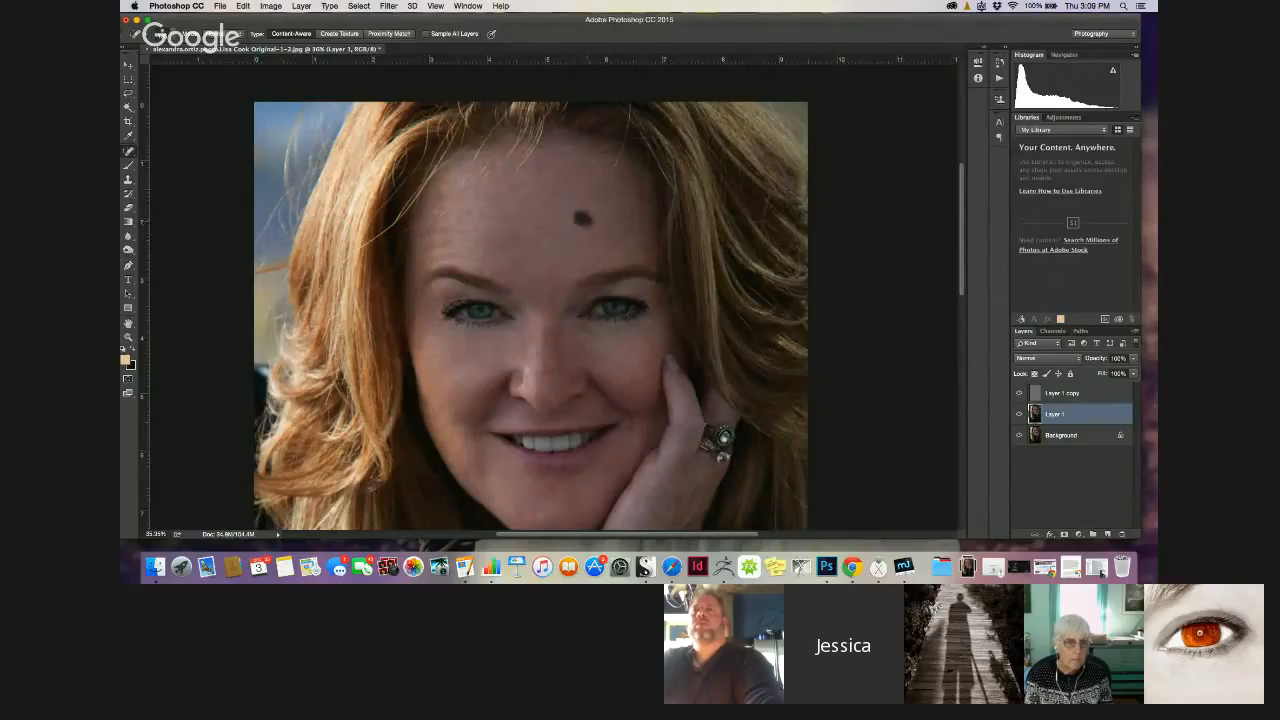
pyautogui.click(575, 188)
pyautogui.click(564, 168)
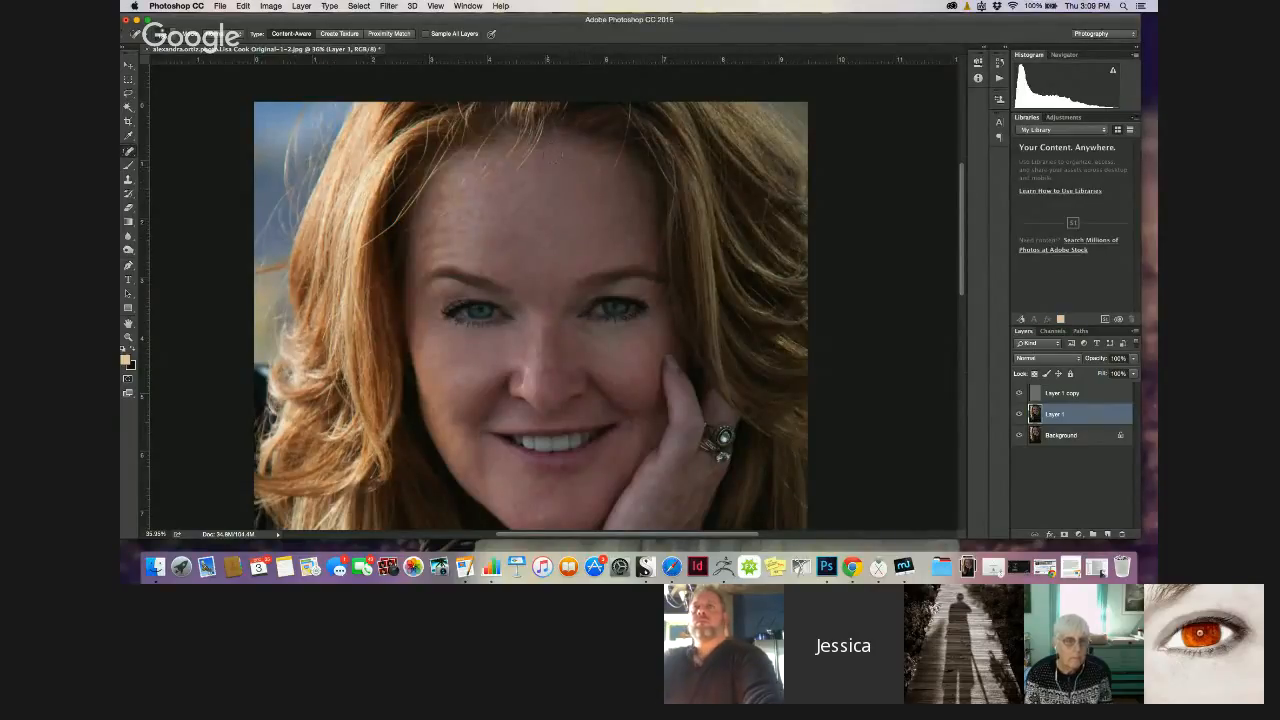
pyautogui.click(552, 156)
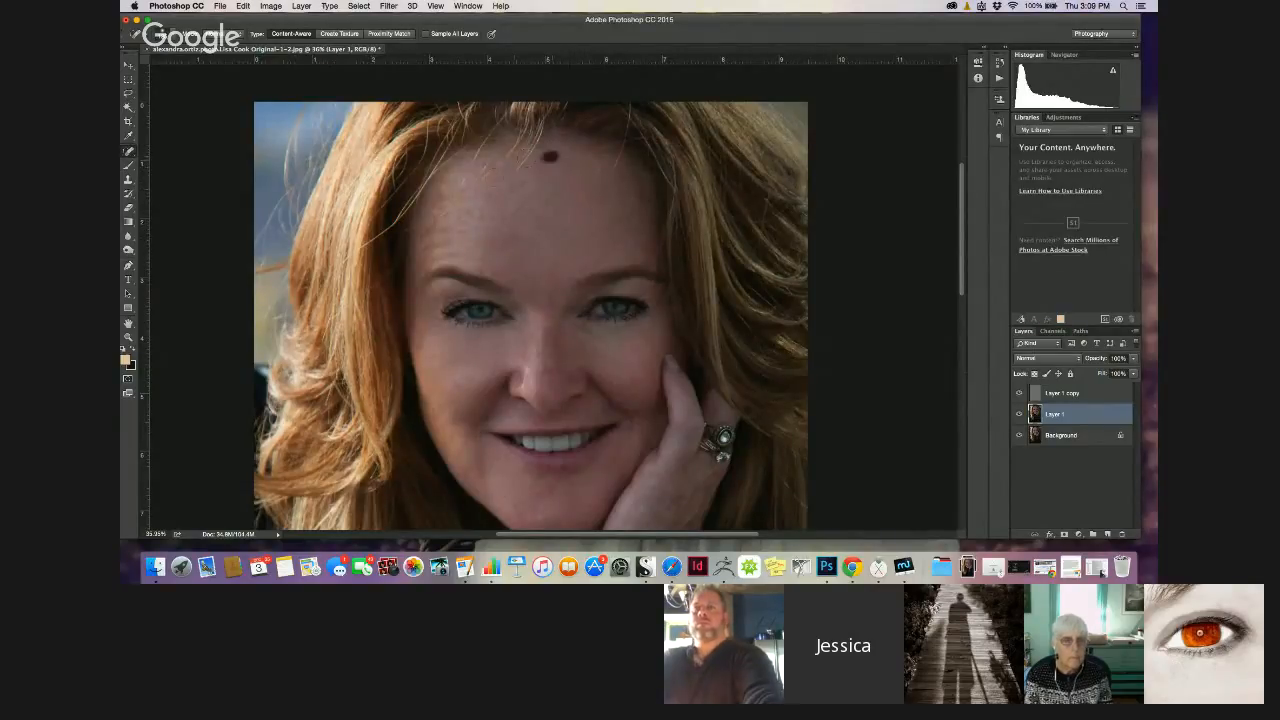
pyautogui.click(586, 268)
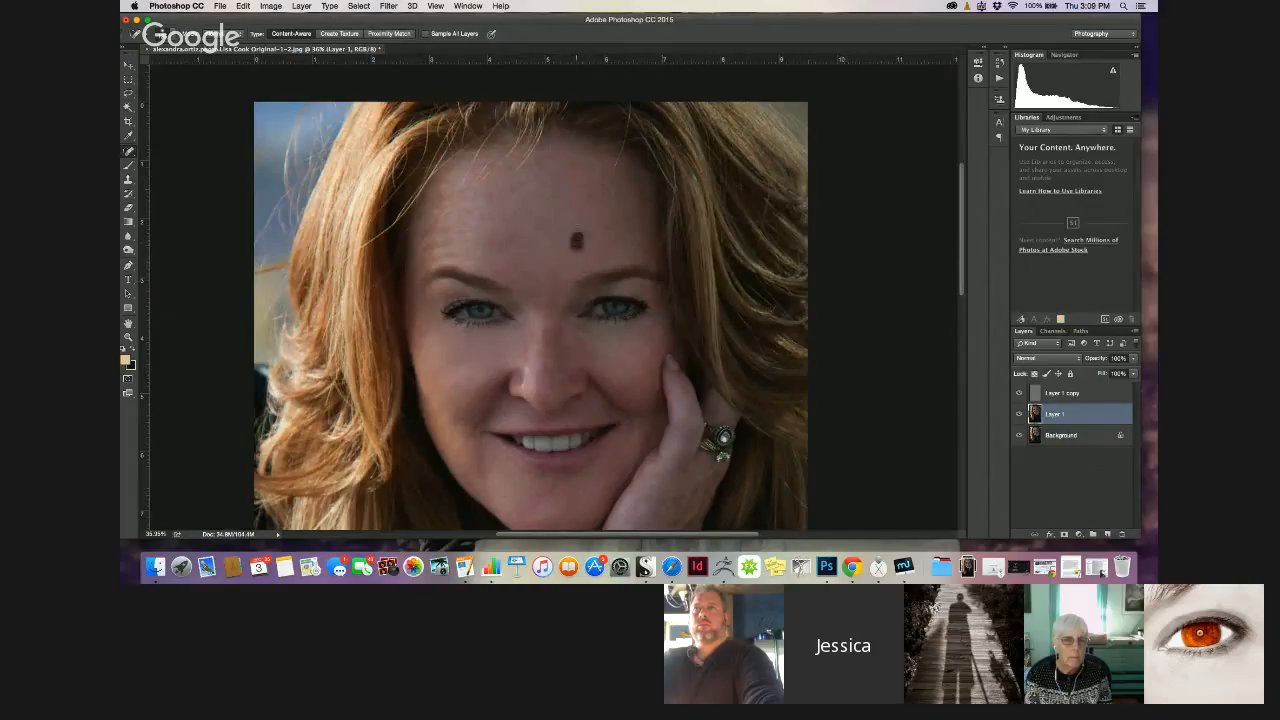
pyautogui.click(594, 241)
# Fit the whole portrait in view and toggle the visibility of Layer 1 to check the blurred-layer retouching
pyautogui.press('super+0')
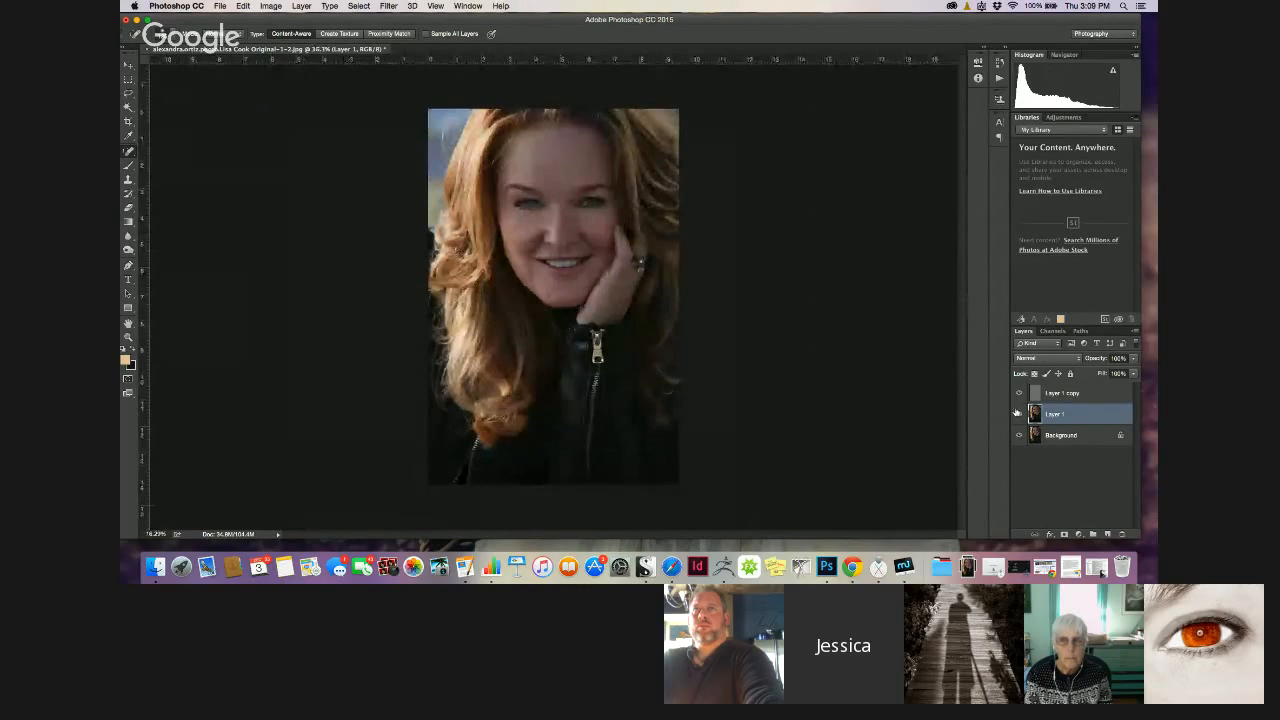
pyautogui.click(1020, 416)
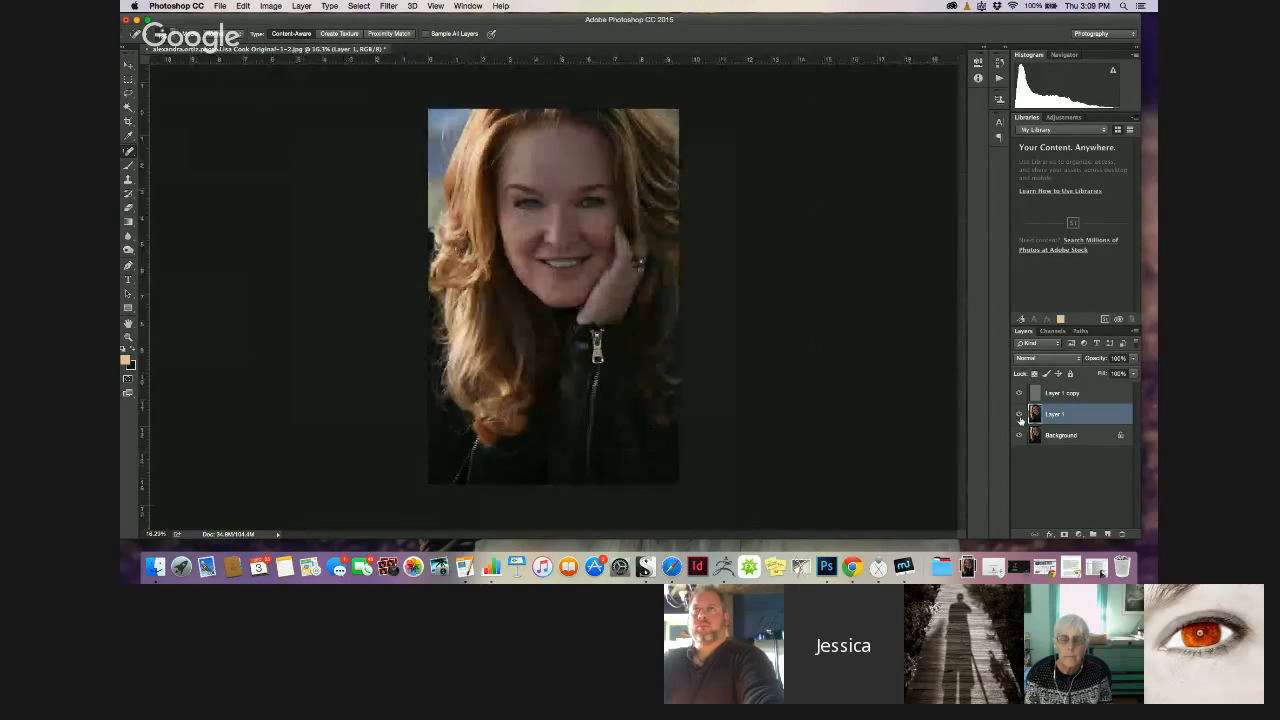
pyautogui.click(1020, 416)
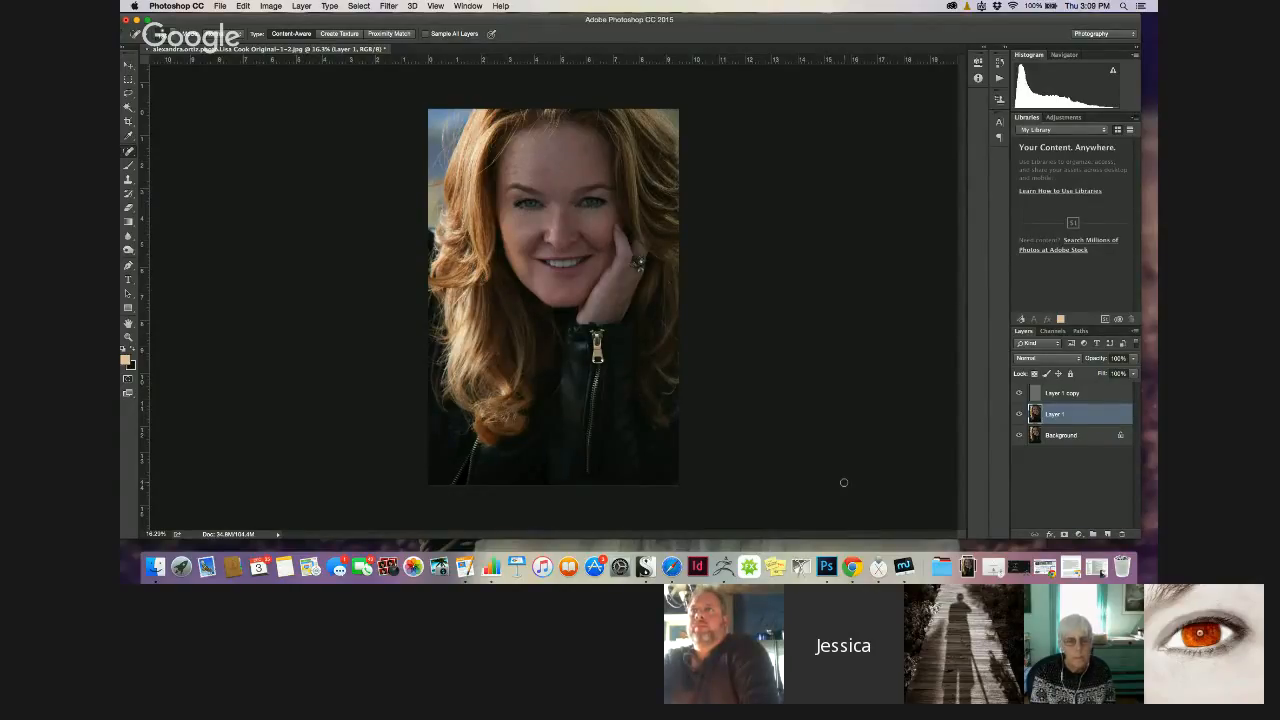
# Merge Layer 1 and Layer 1 copy into one layer and toggle its visibility to compare before and after
pyautogui.keyDown('shift'); pyautogui.click(1051, 397); pyautogui.keyUp('shift')
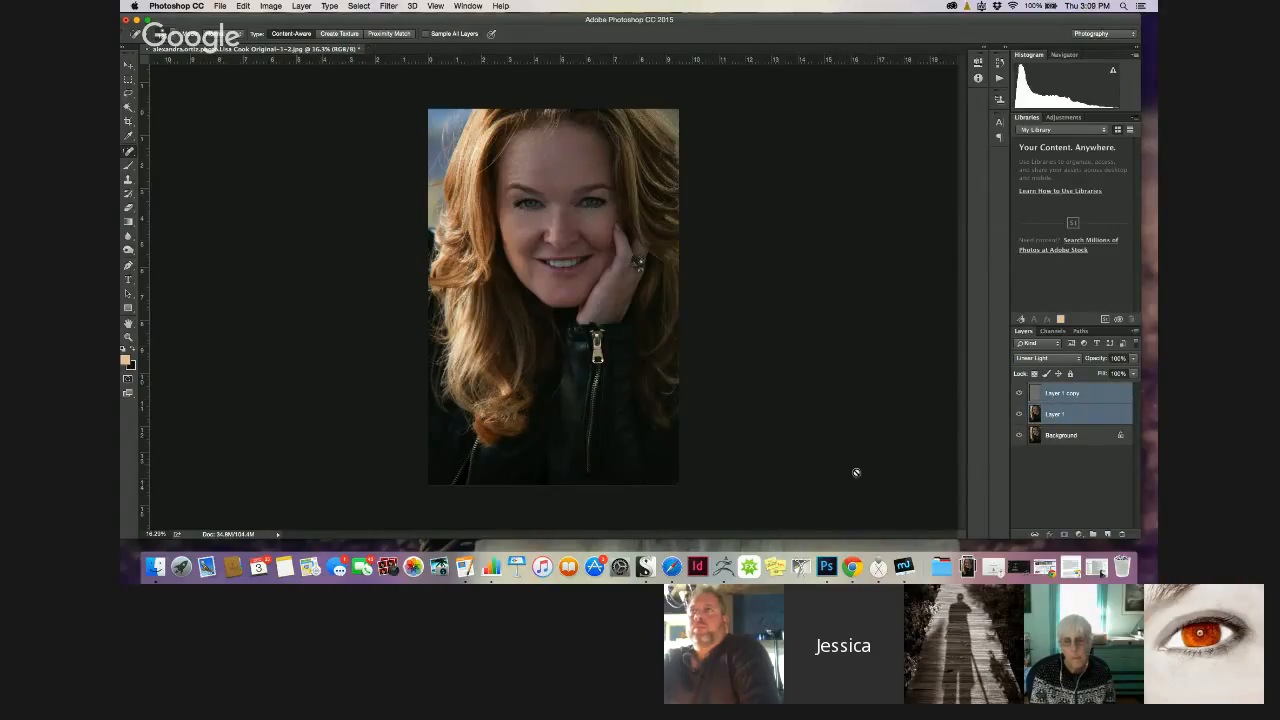
pyautogui.press('super+e')
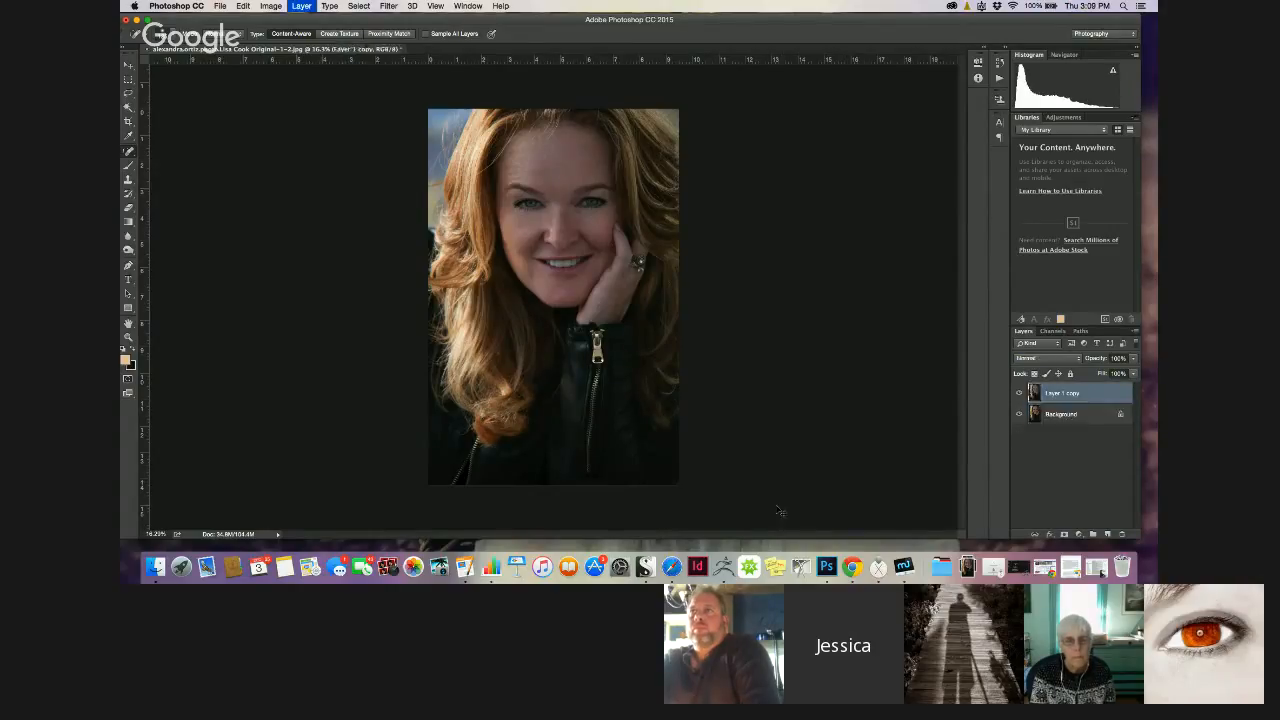
pyautogui.click(1020, 393)
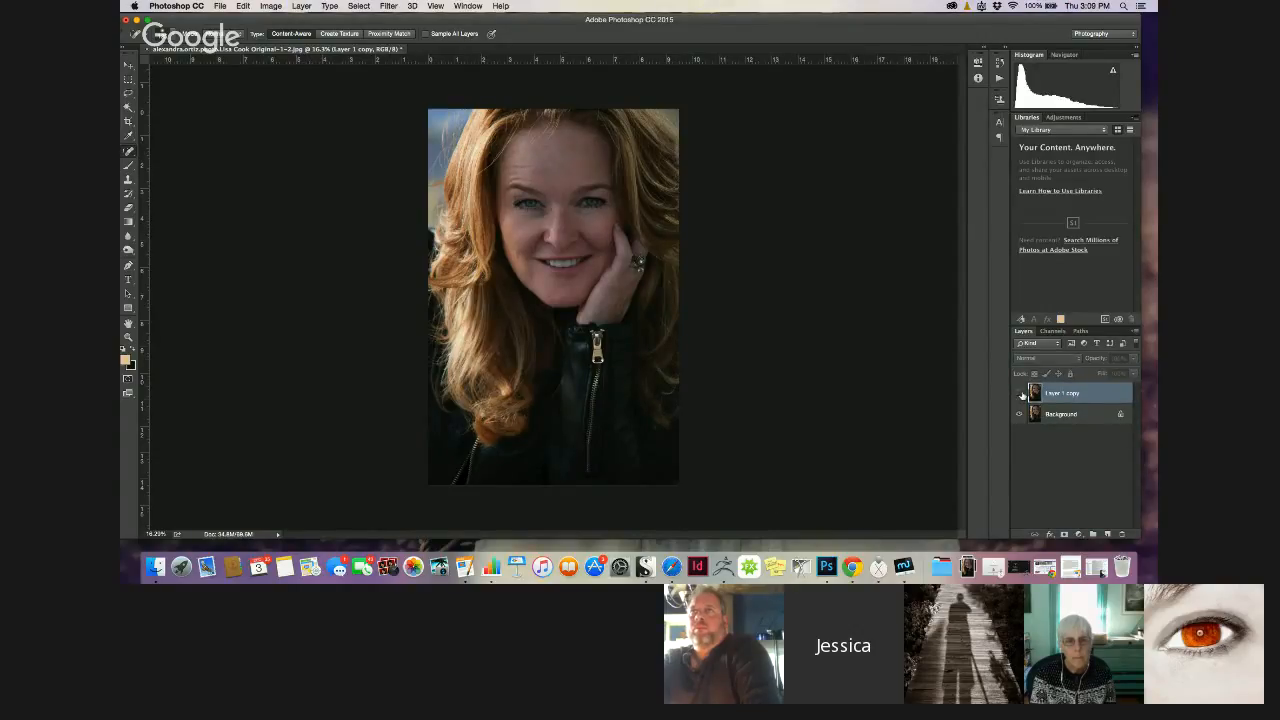
pyautogui.click(1020, 393)
pyautogui.click(1020, 393)
pyautogui.click(1020, 393)
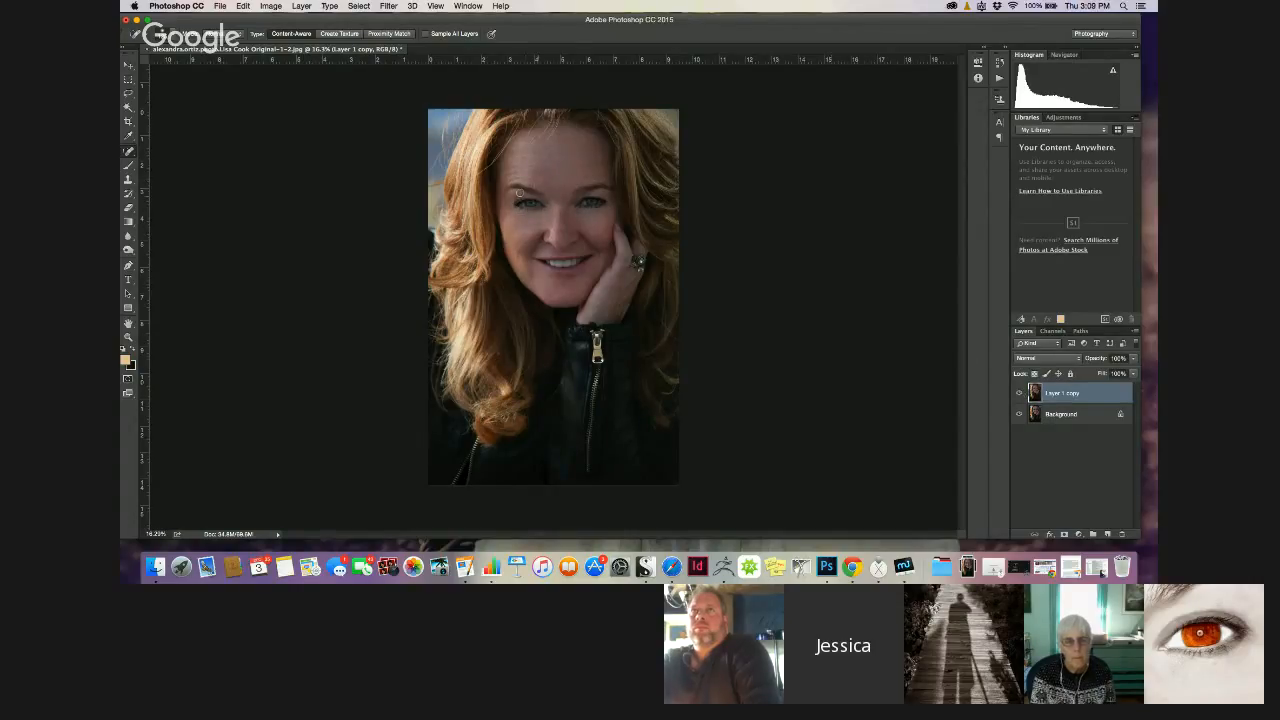
# Duplicate the merged retouch layer and isolate the Red channel on the duplicate
pyautogui.scroll(3, 519, 193)
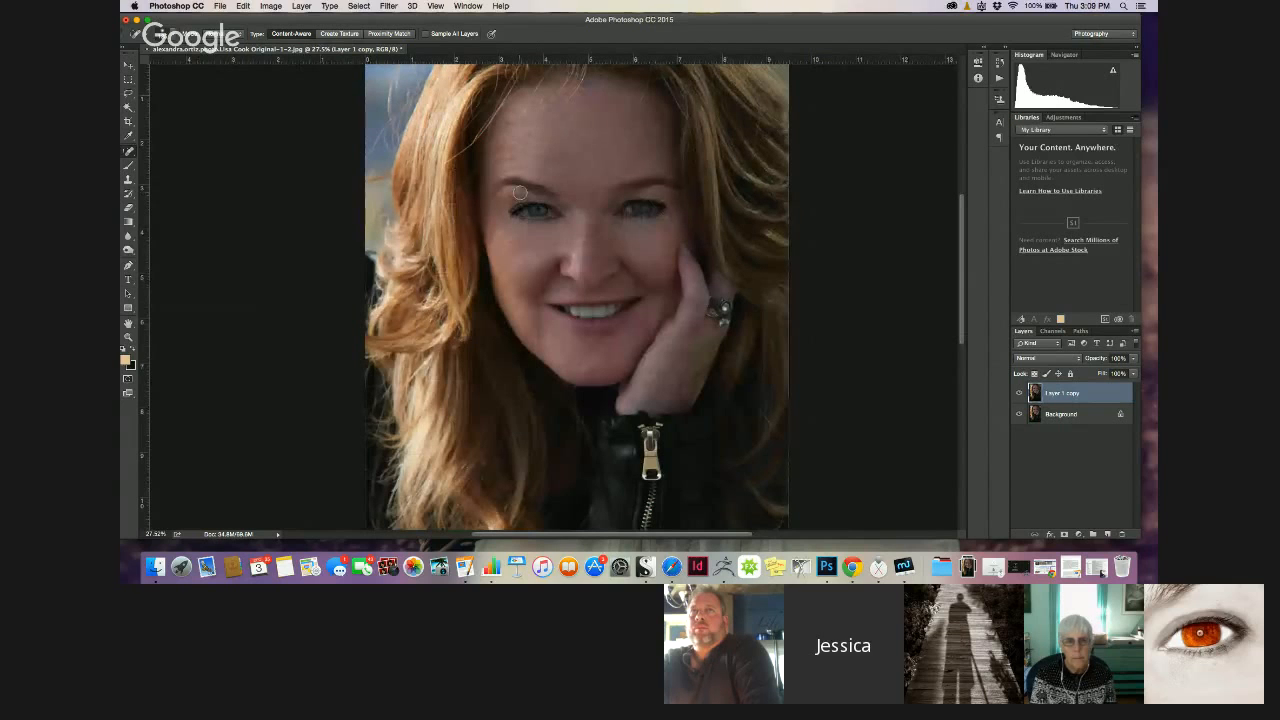
pyautogui.scroll(3, 960, 271)
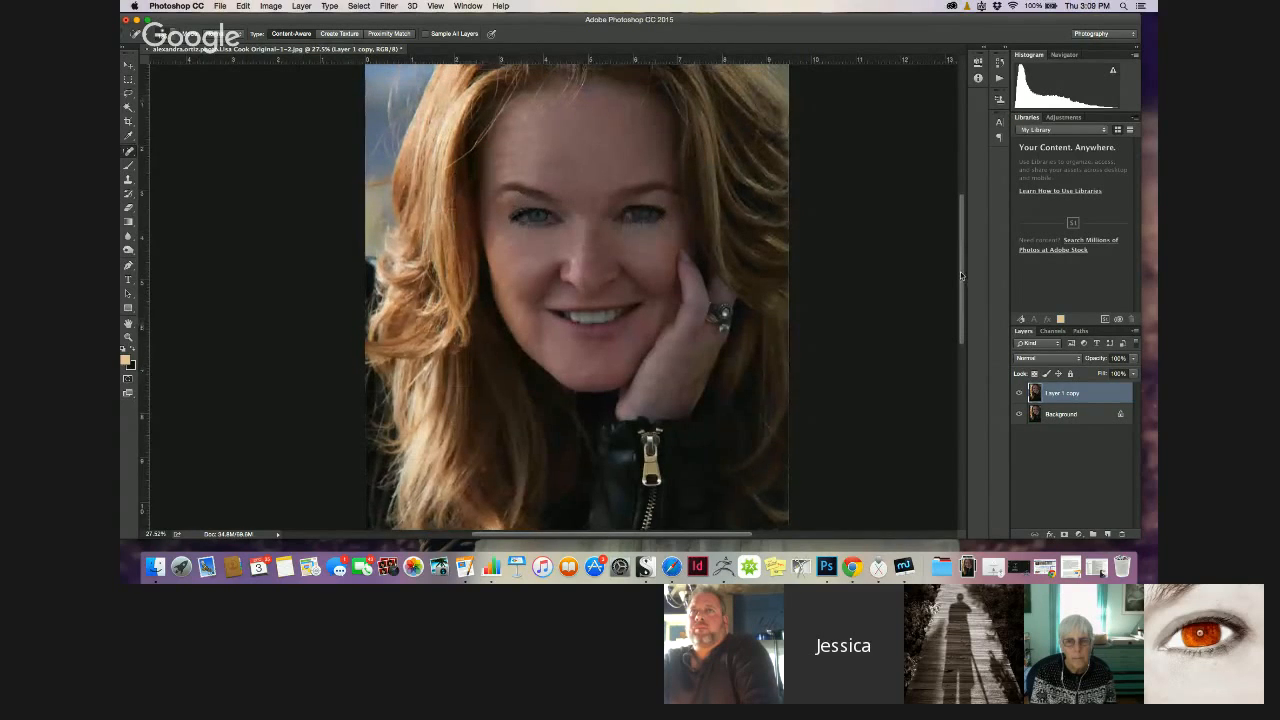
pyautogui.scroll(1, 965, 263)
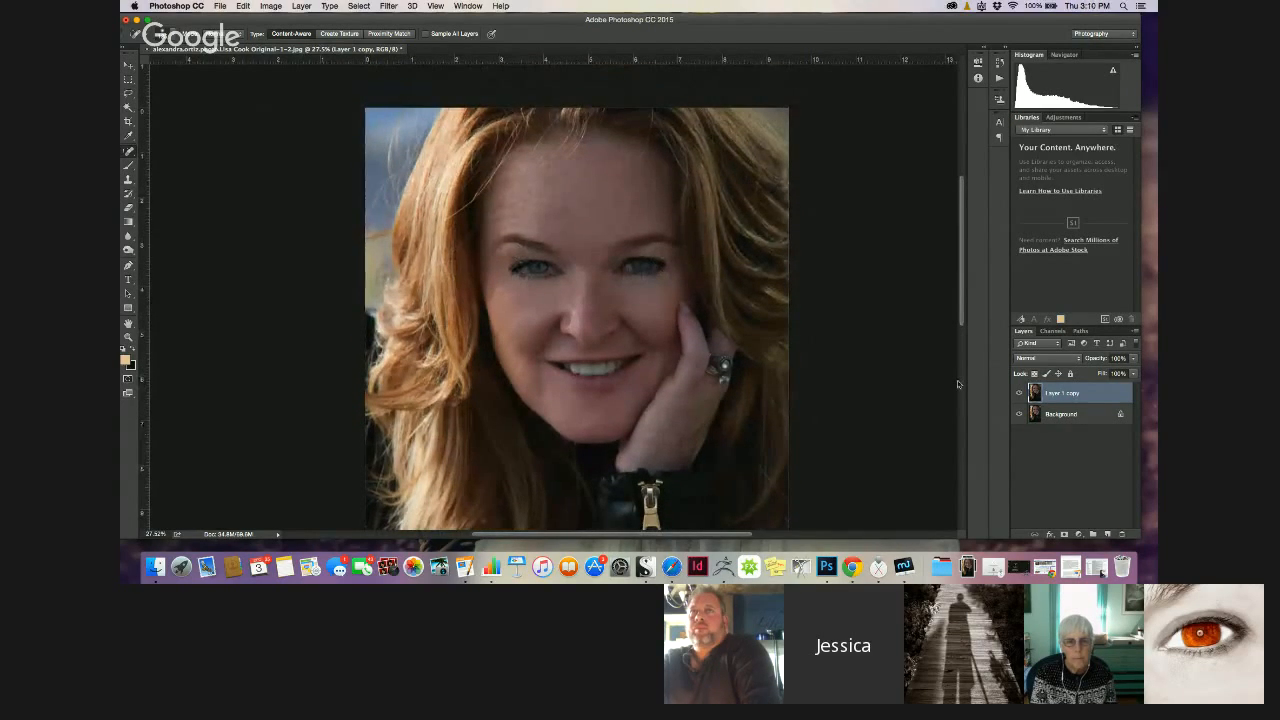
pyautogui.press('super+j')
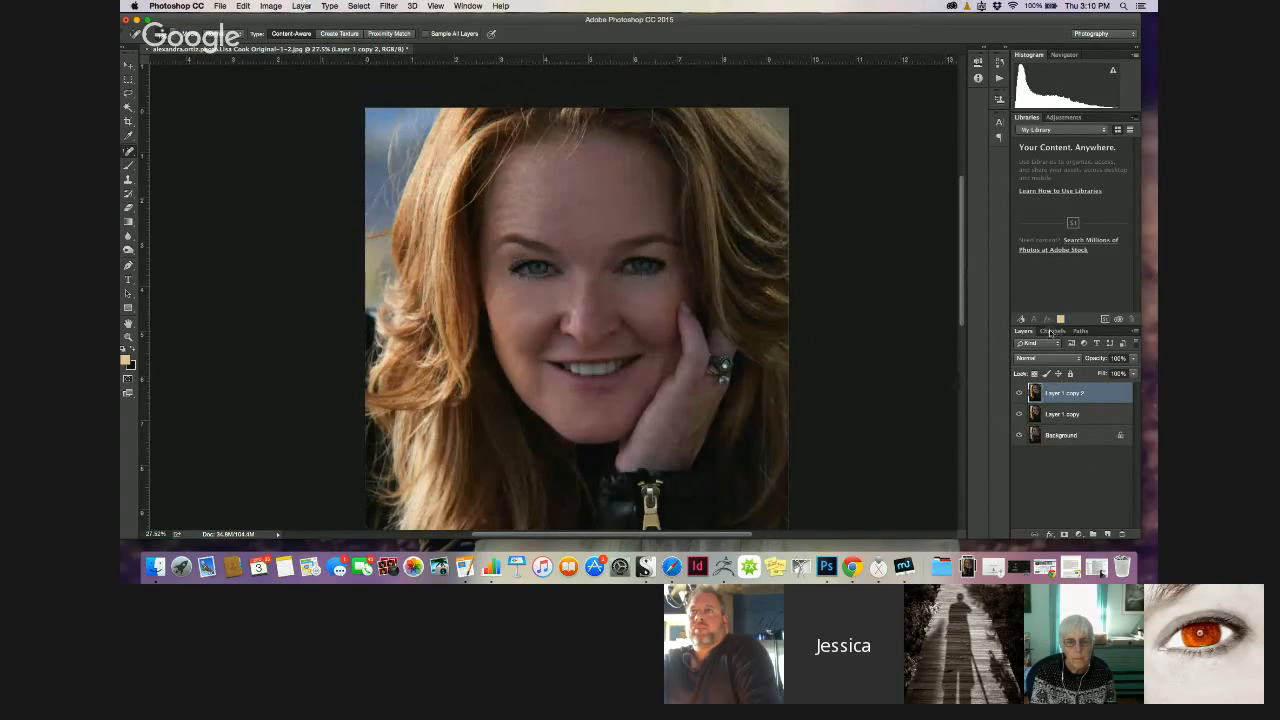
pyautogui.click(1051, 331)
pyautogui.click(1017, 365)
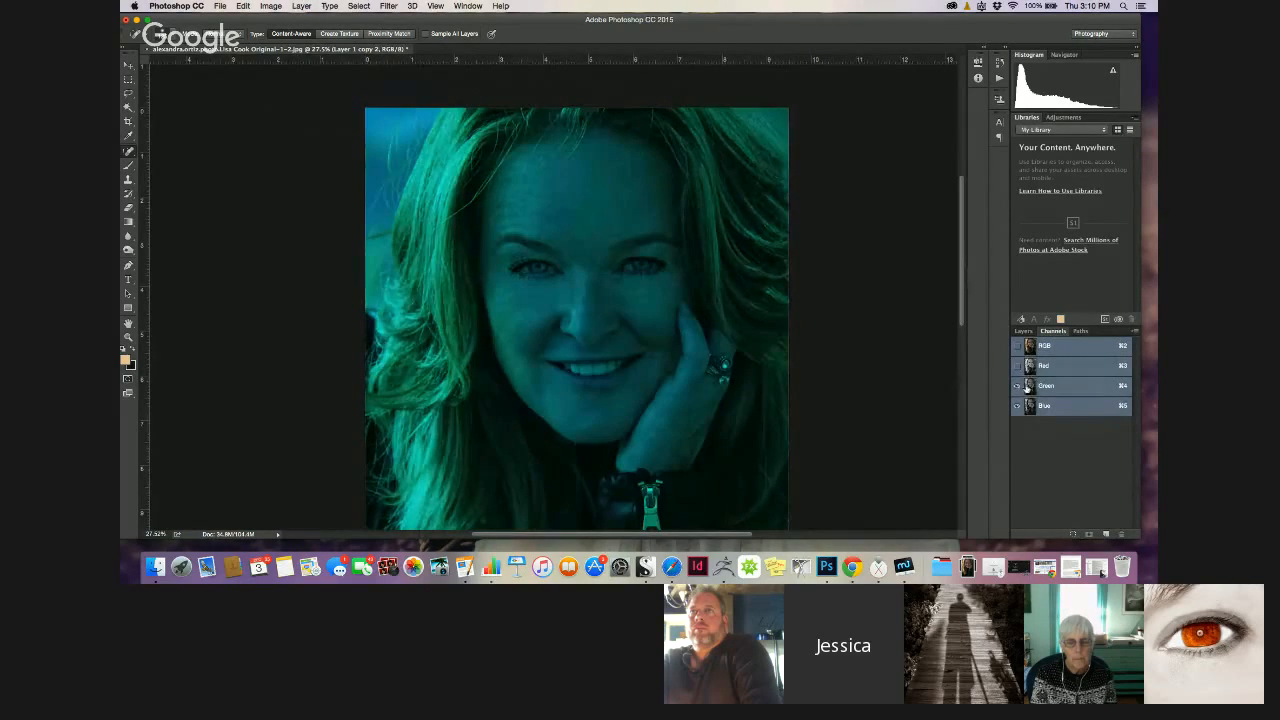
pyautogui.click(1040, 367)
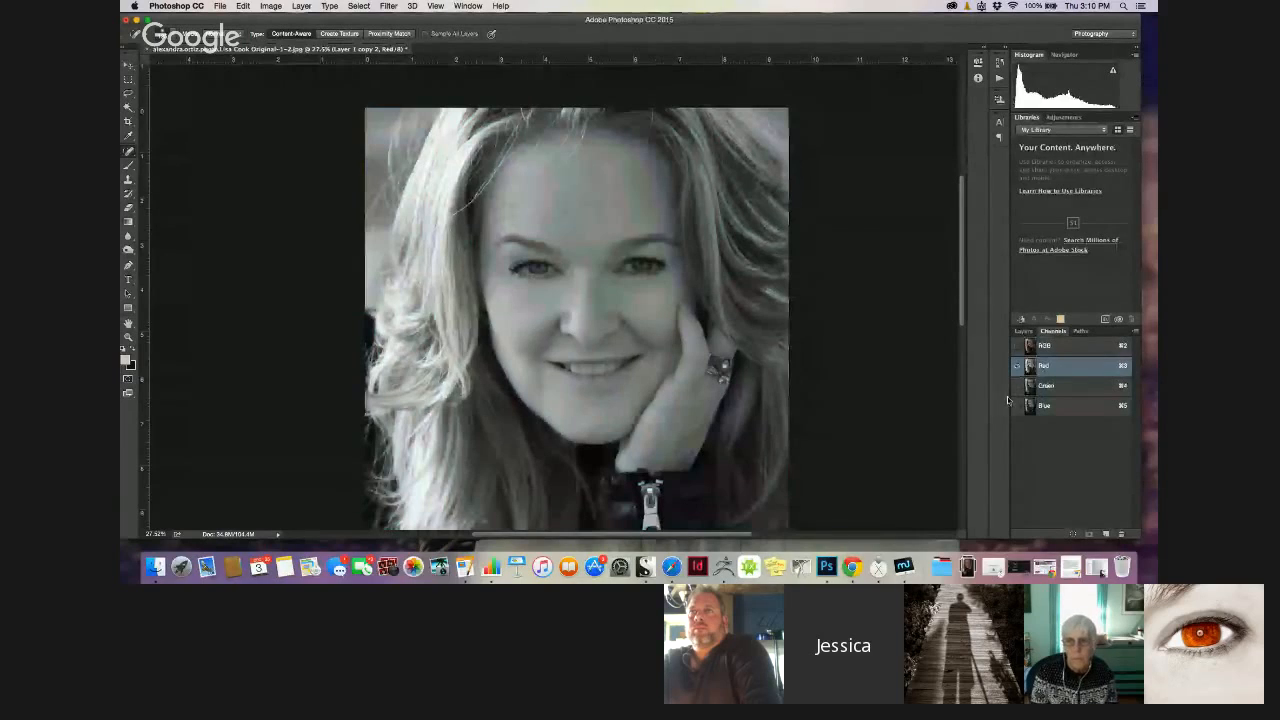
pyautogui.click(271, 7)
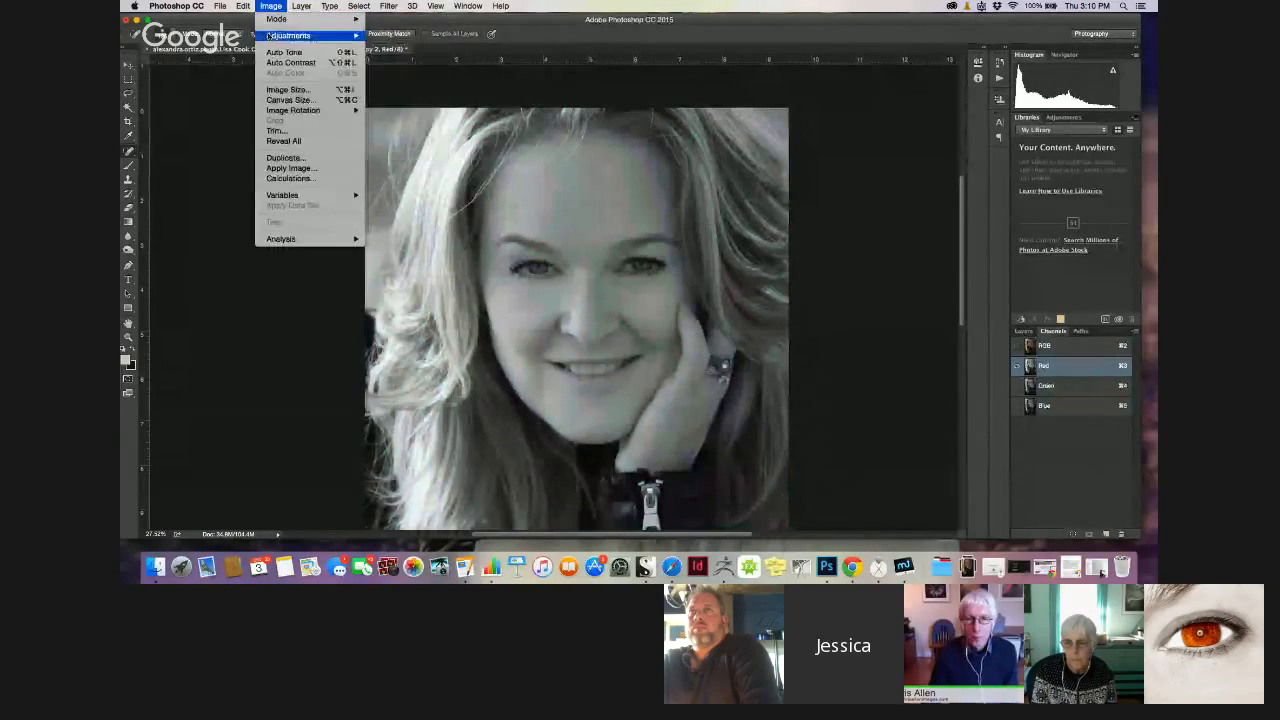
pyautogui.moveTo(320, 37)
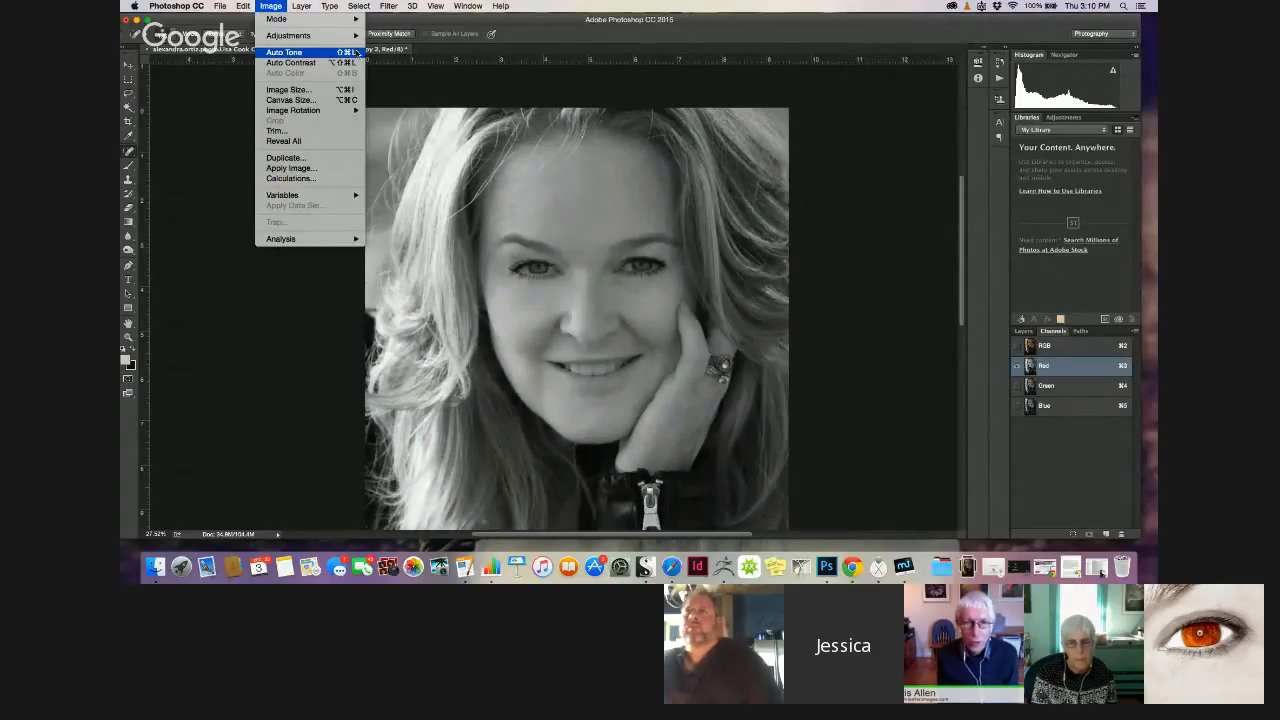
pyautogui.click(265, 306)
pyautogui.click(130, 66)
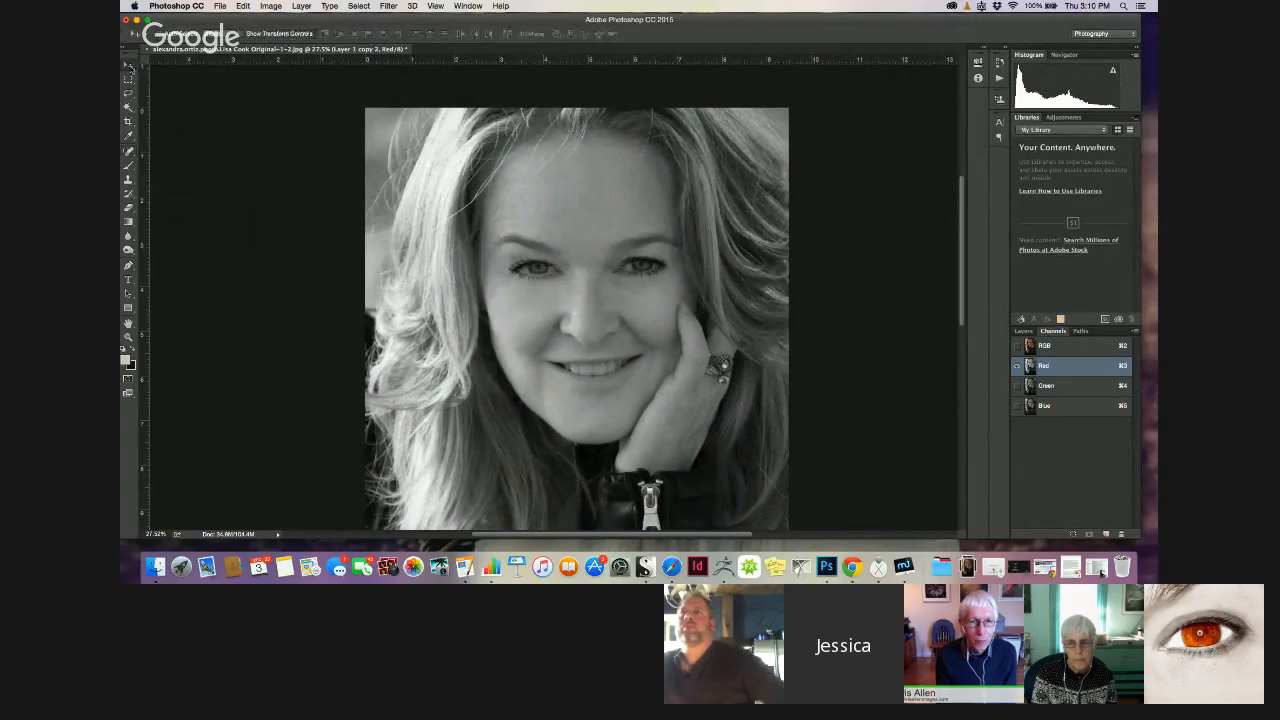
# Select the whole canvas with the Rectangular Marquee, delete the Red channel's content on the duplicate layer, deselect, and show the channels again
pyautogui.click(1023, 331)
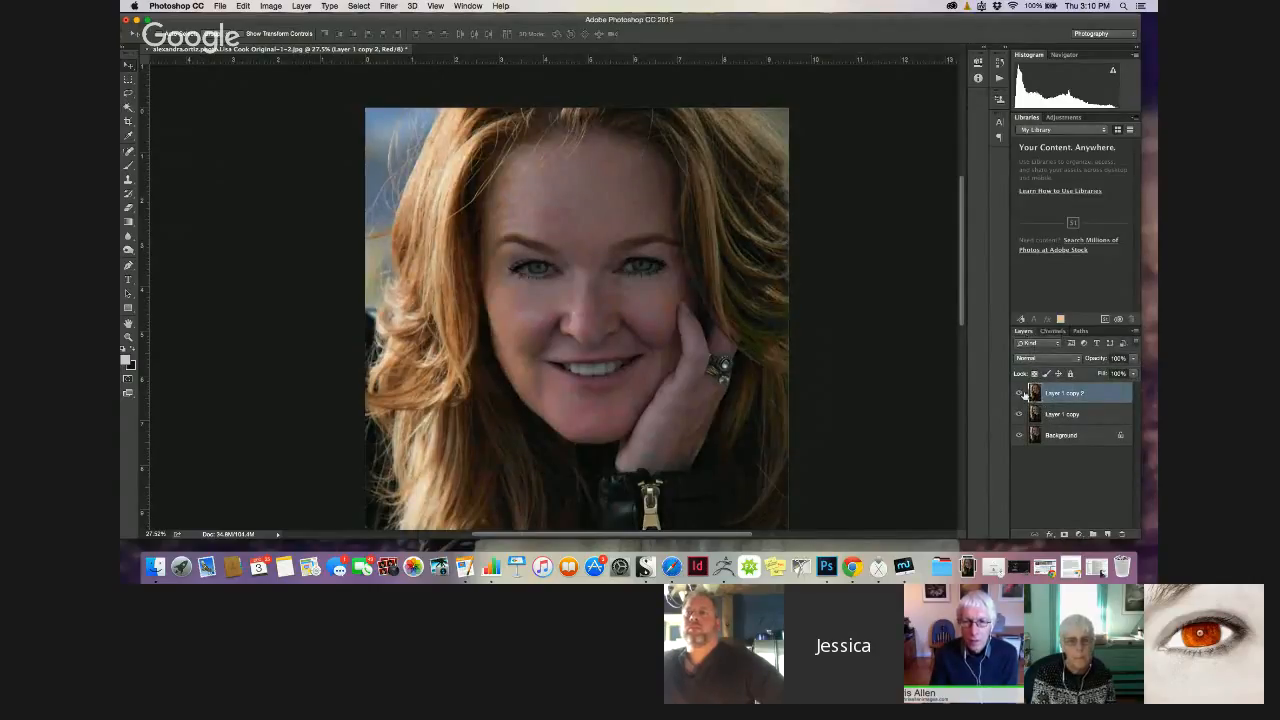
pyautogui.click(128, 78)
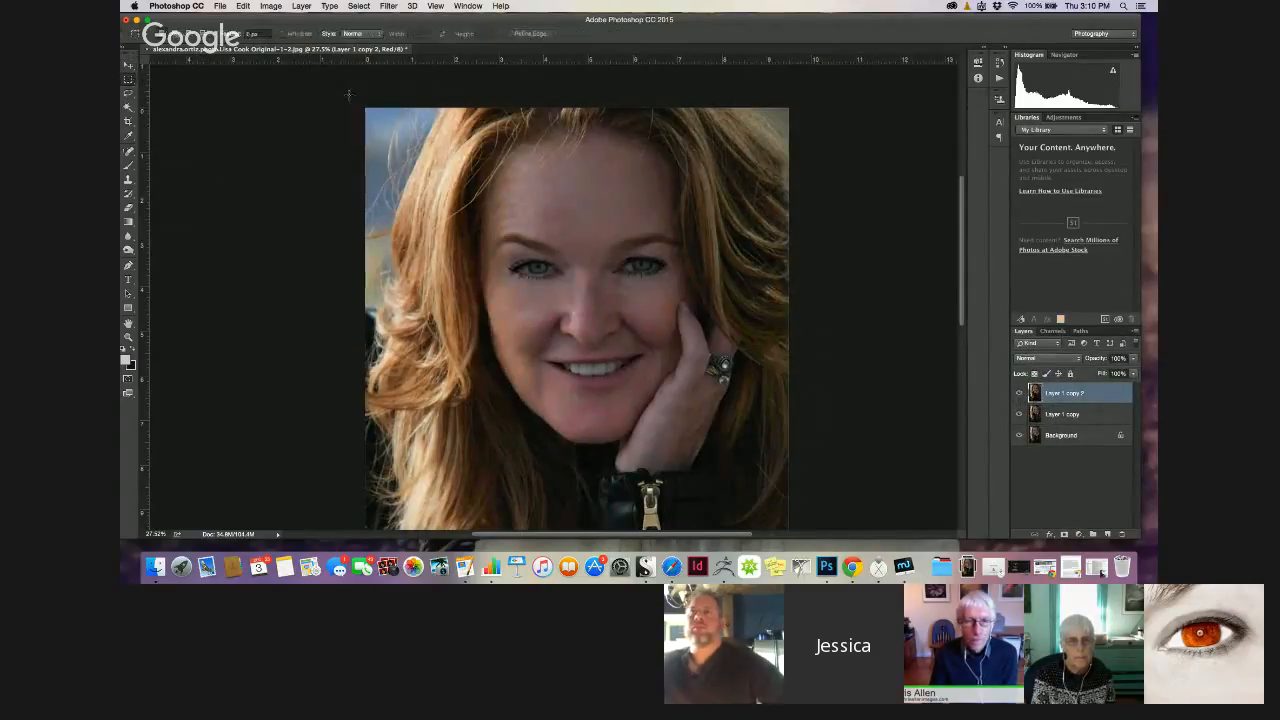
pyautogui.moveTo(349, 95); pyautogui.dragTo(860, 543)
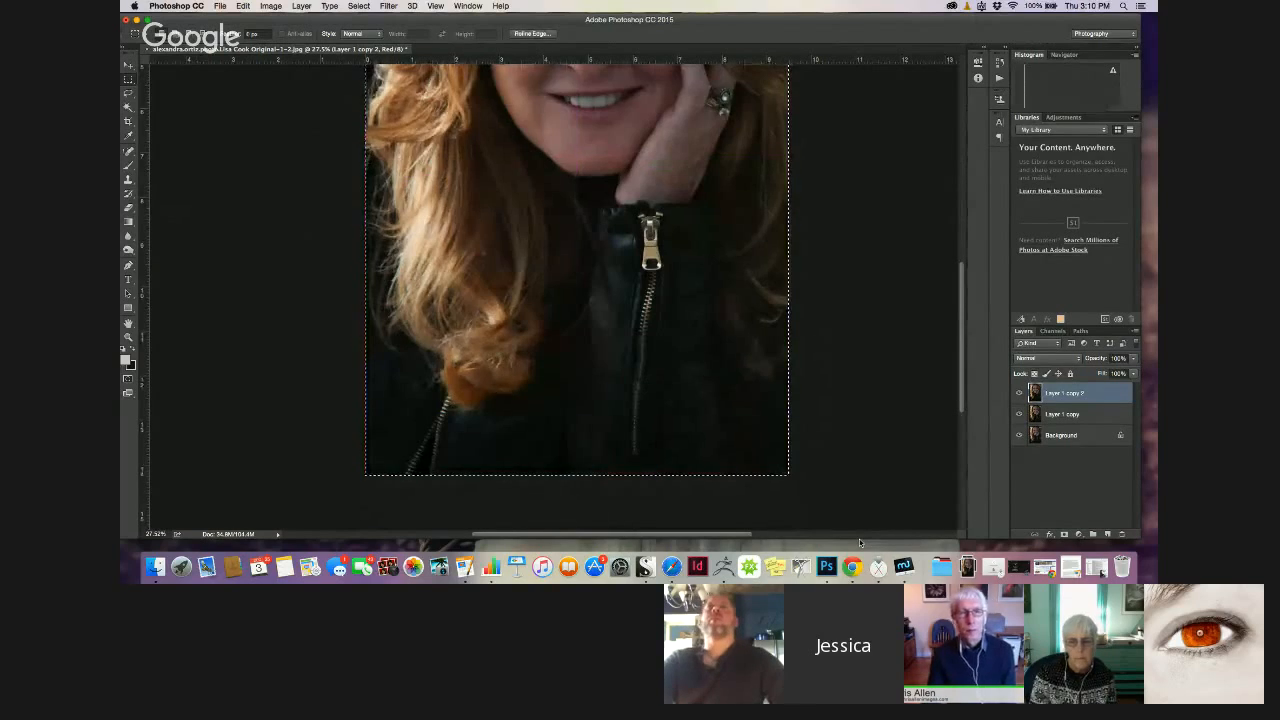
pyautogui.press('Delete')
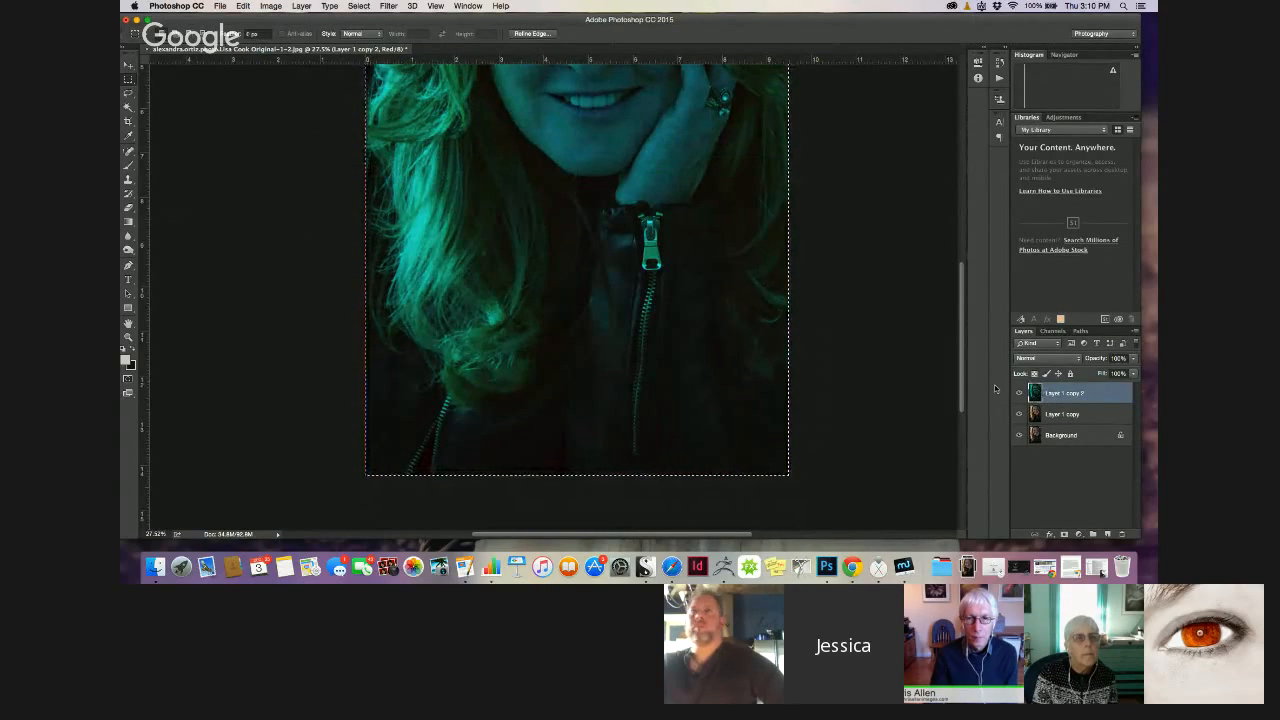
pyautogui.press('super+d')
pyautogui.click(1052, 331)
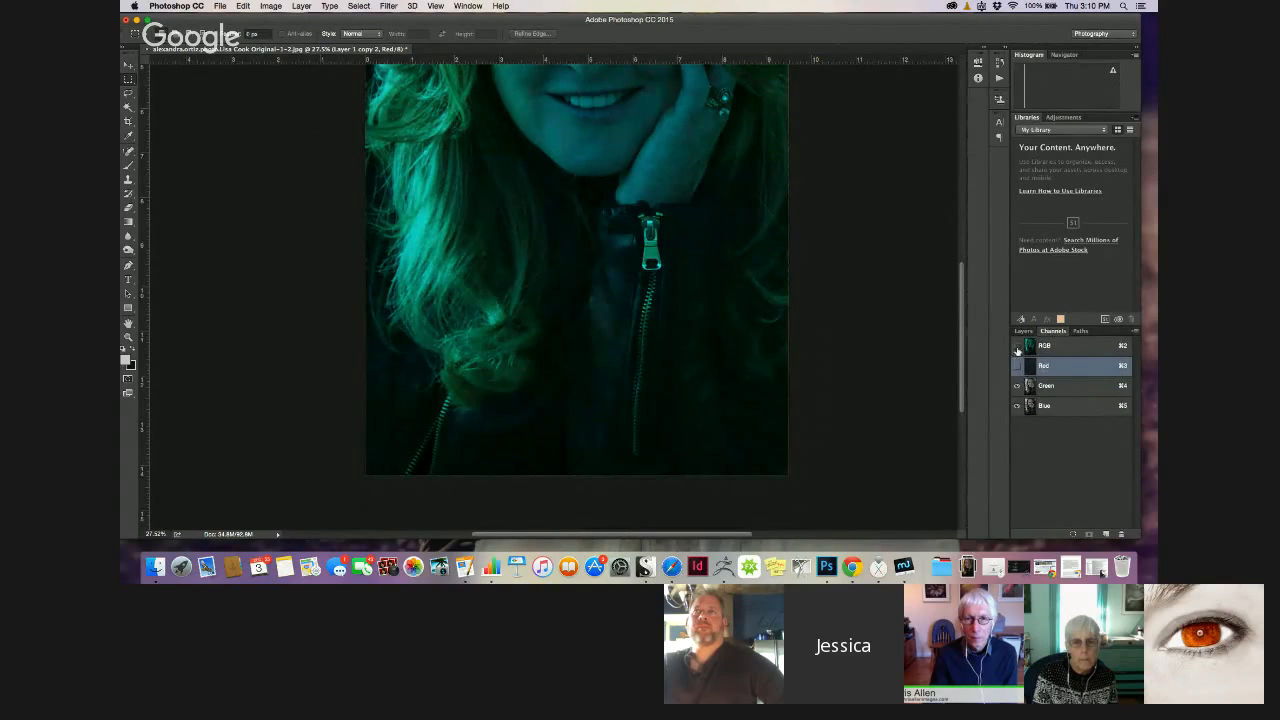
# Delete the two retouch layers, Layer 1 copy 2 and Layer 1 copy, leaving only the Background
pyautogui.click(1024, 331)
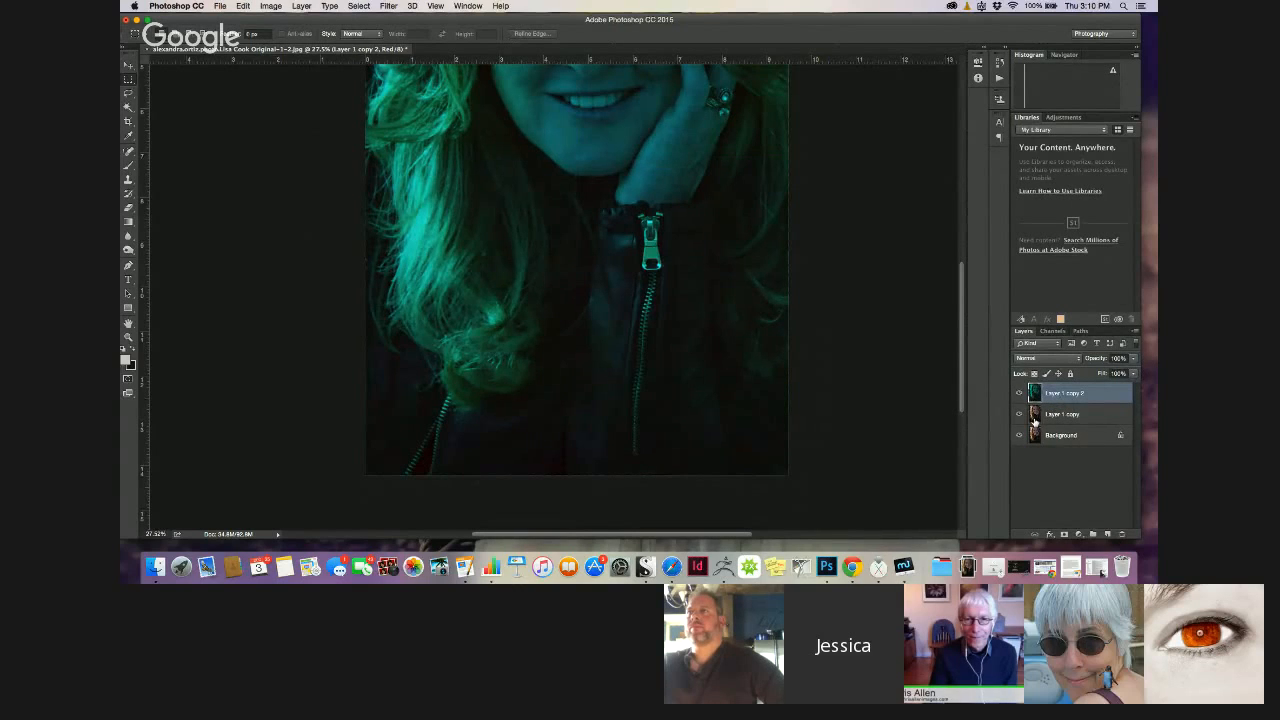
pyautogui.press('Delete')
pyautogui.press('Delete')
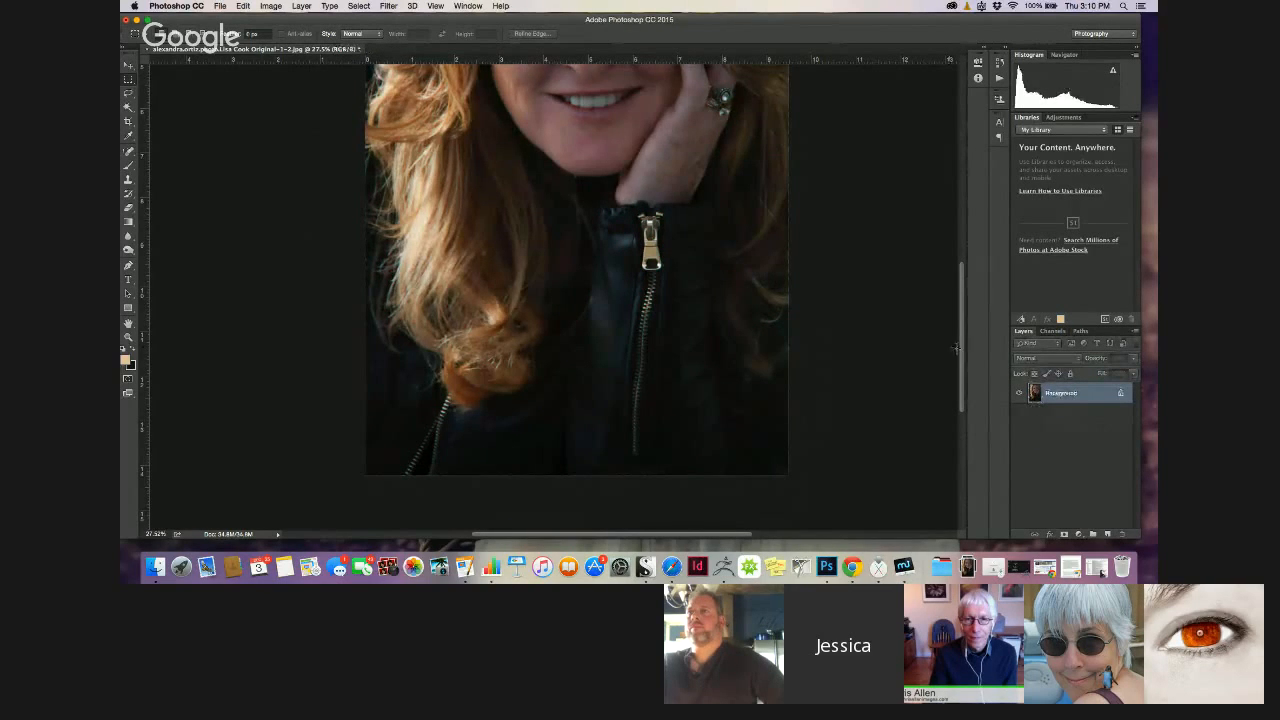
# Duplicate the Background layer twice to start a new frequency separation
pyautogui.moveTo(955, 348); pyautogui.dragTo(962, 270)
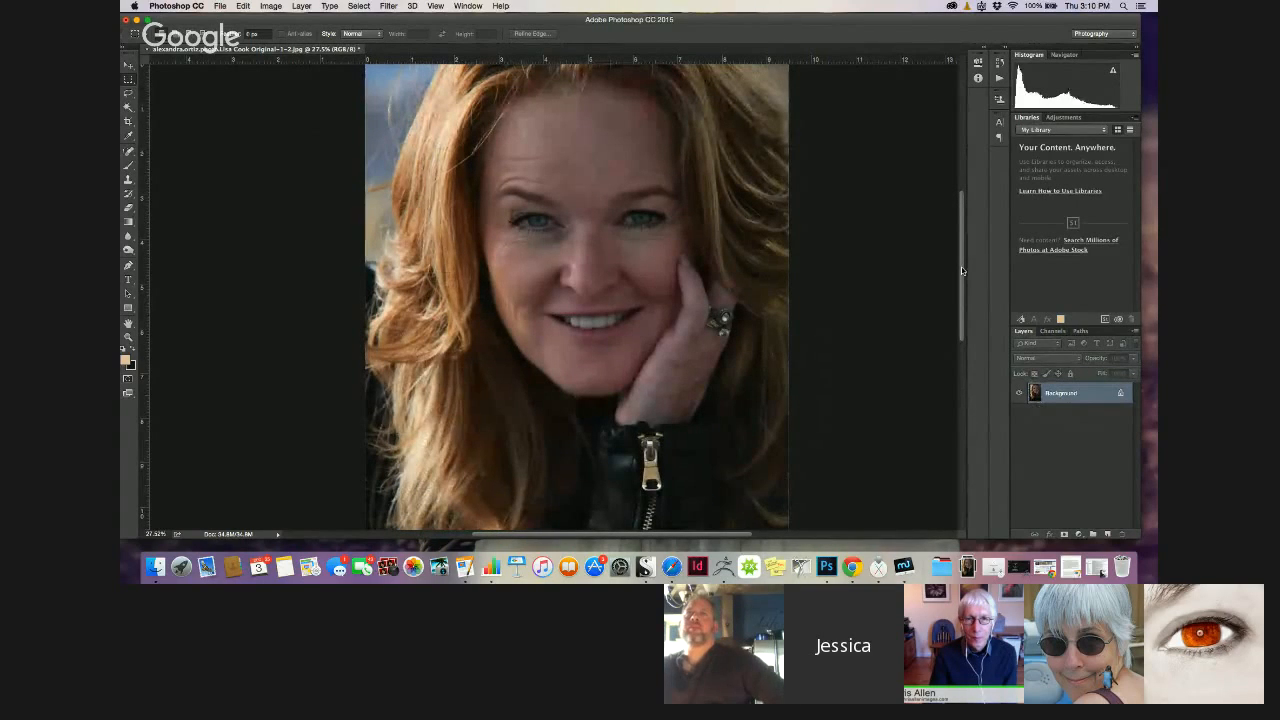
pyautogui.press('super+j')
pyautogui.press('super+j')
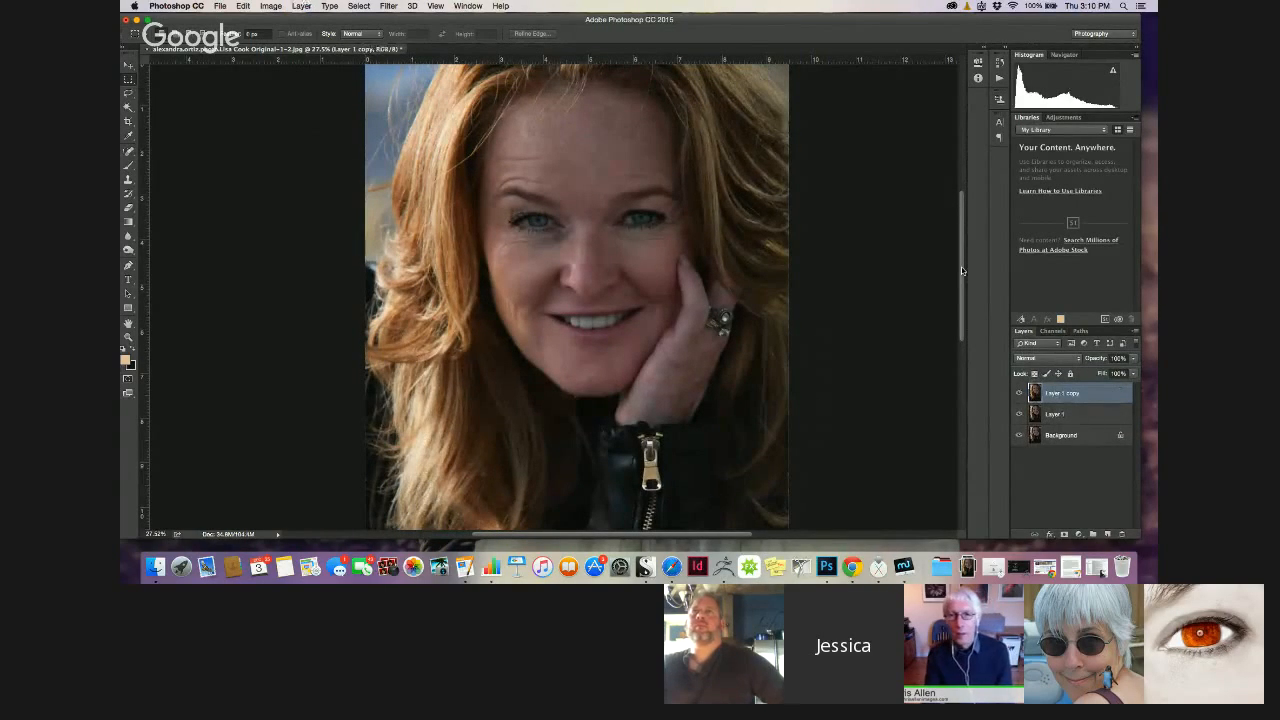
# Rename the lower duplicate layer "color" and the upper one "texture"
pyautogui.click(1030, 413)
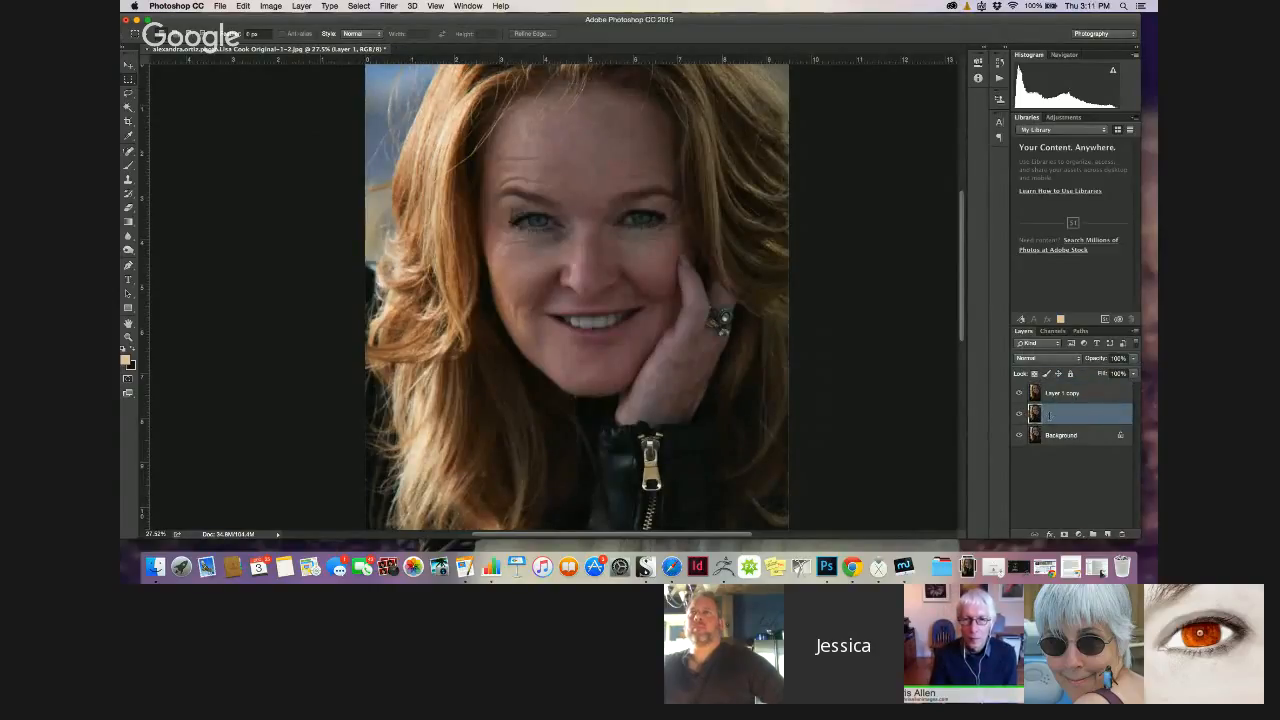
pyautogui.doubleClick(1049, 415)
pyautogui.write('2')
pyautogui.press('Return')
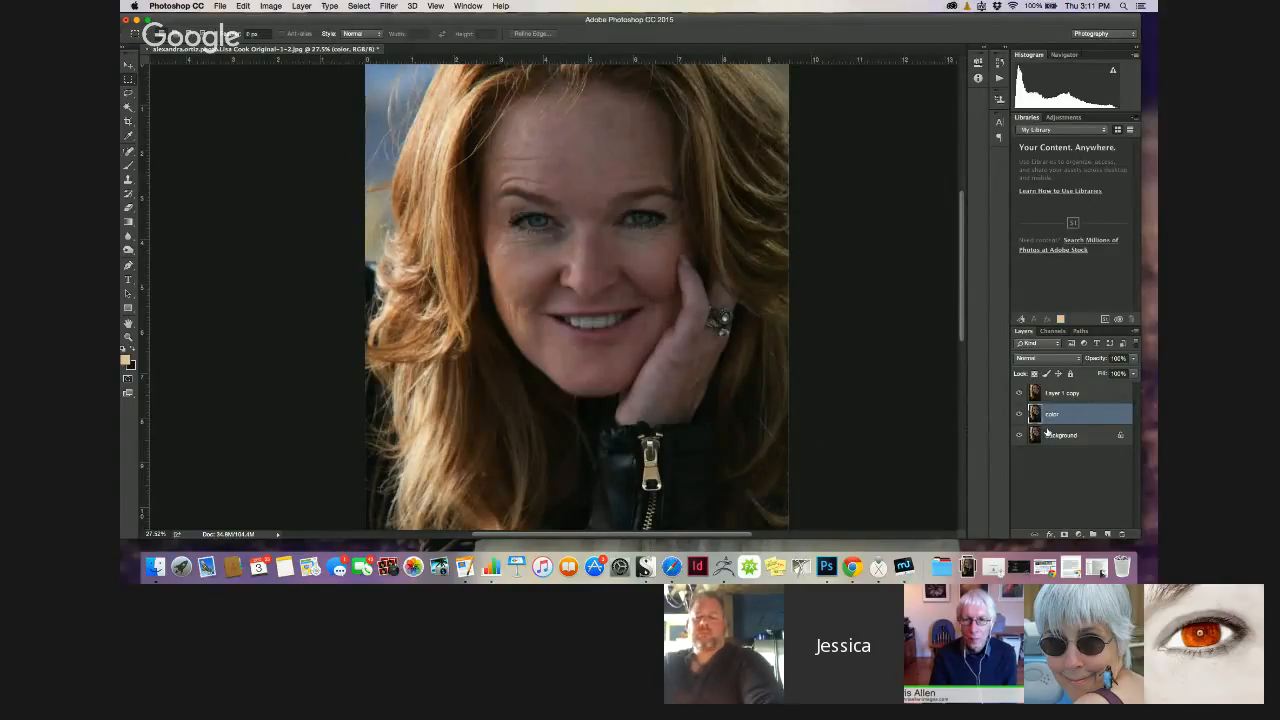
pyautogui.click(1048, 396)
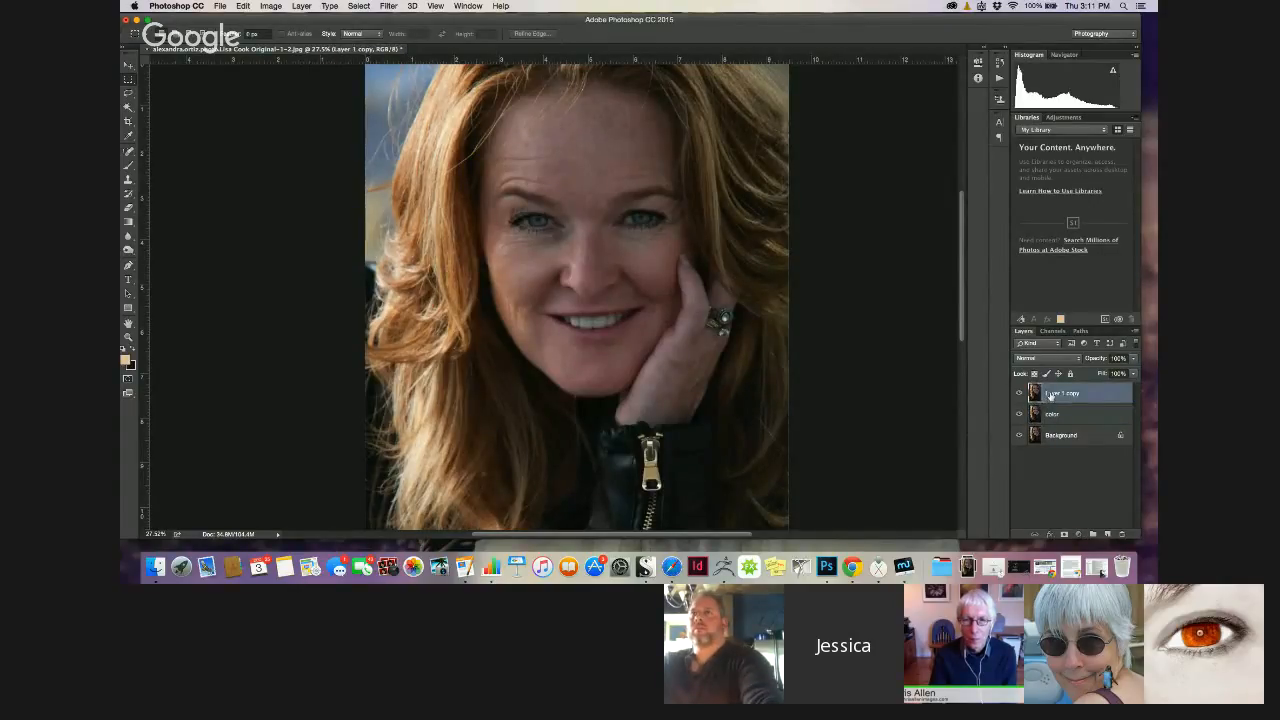
pyautogui.doubleClick(1050, 394)
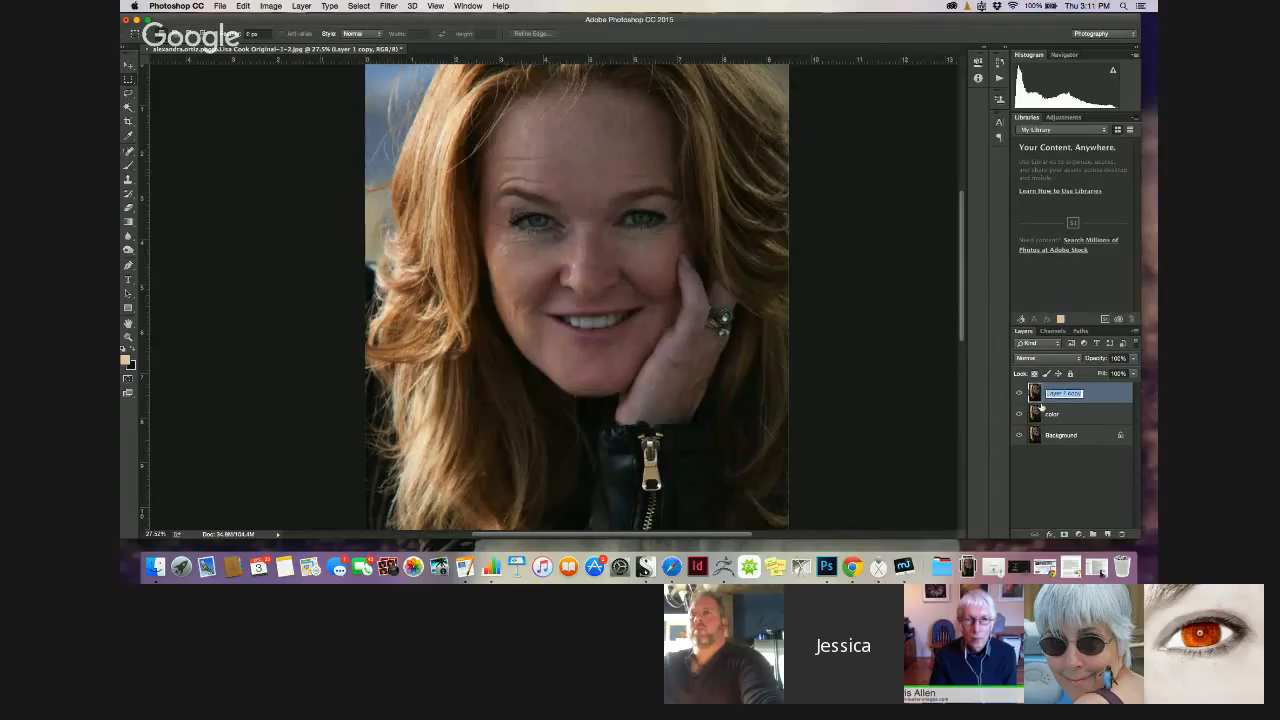
pyautogui.write('wrinkle')
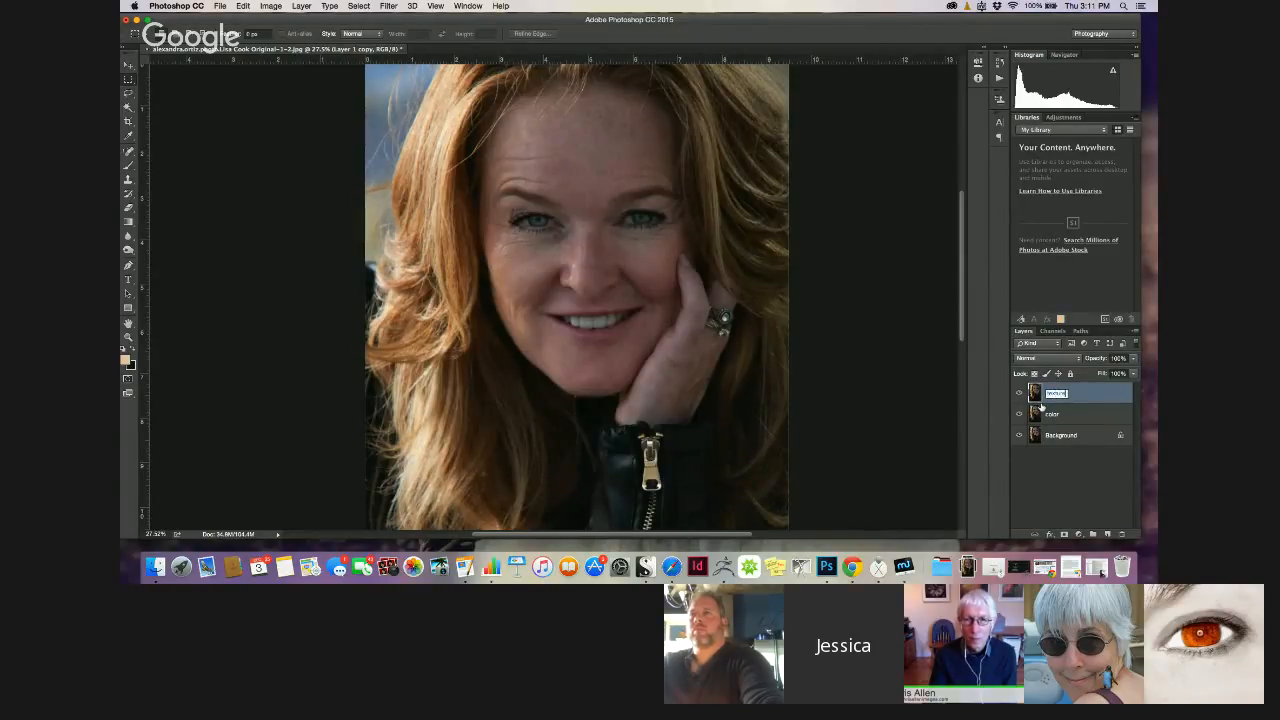
pyautogui.press('Return')
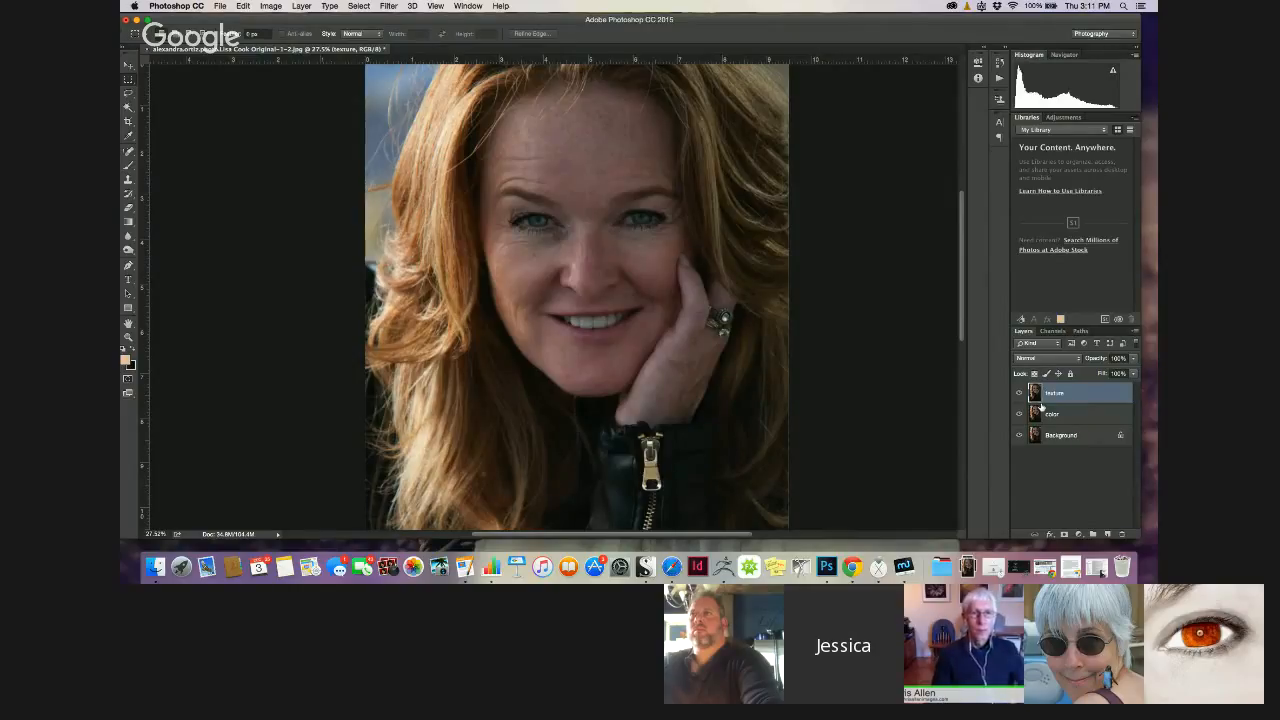
# Hide the texture layer, apply a 2.8-pixel Gaussian Blur to the color layer, and toggle its visibility to compare
pyautogui.click(1060, 416)
pyautogui.click(1020, 394)
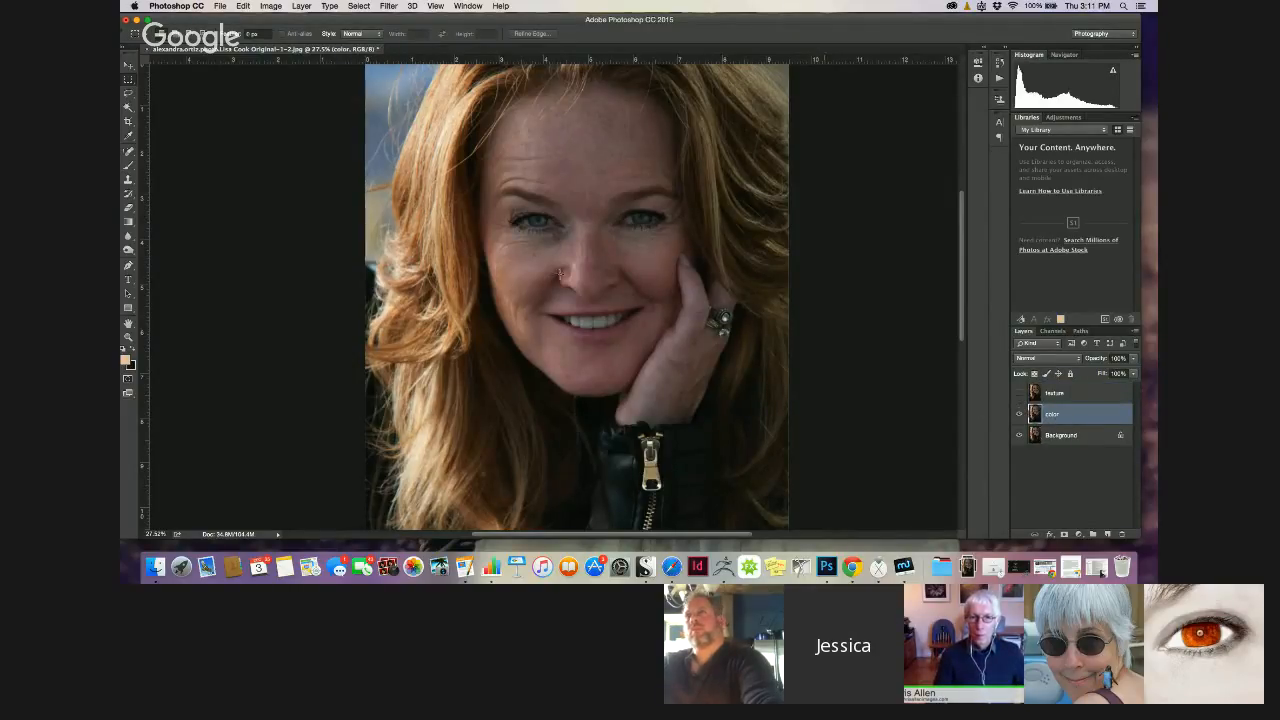
pyautogui.click(389, 6)
pyautogui.moveTo(390, 144)
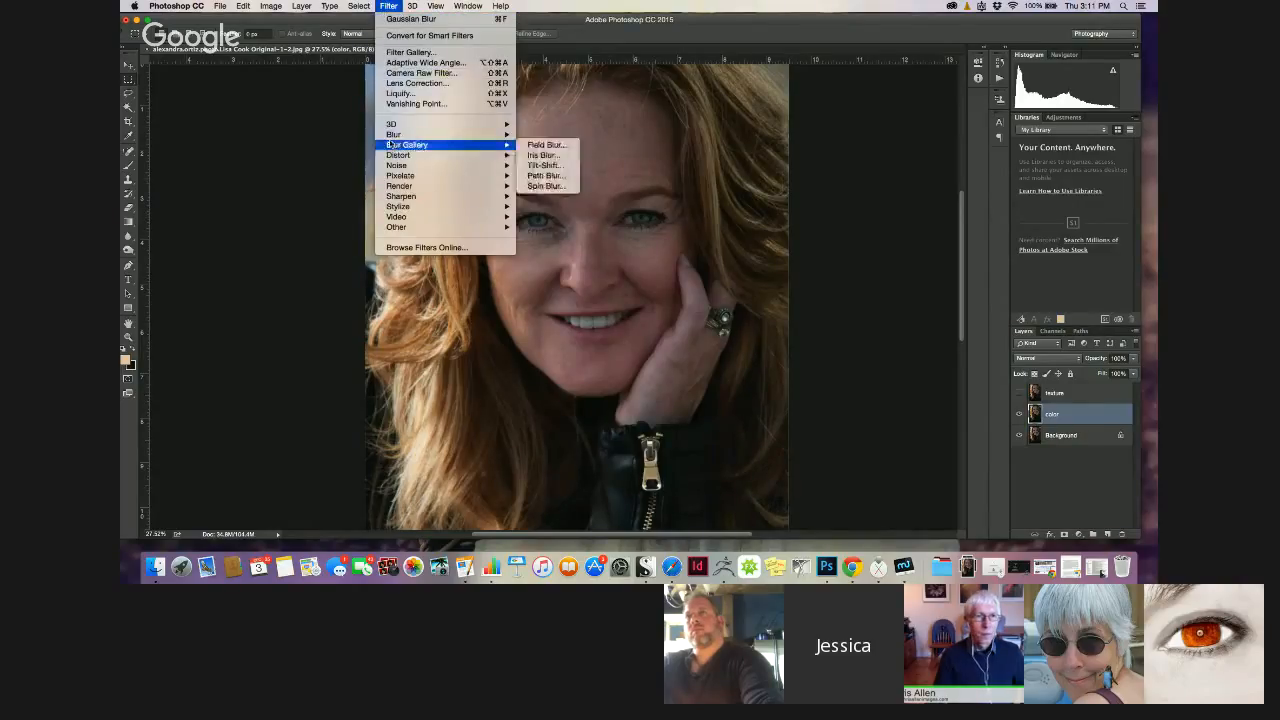
pyautogui.click(534, 178)
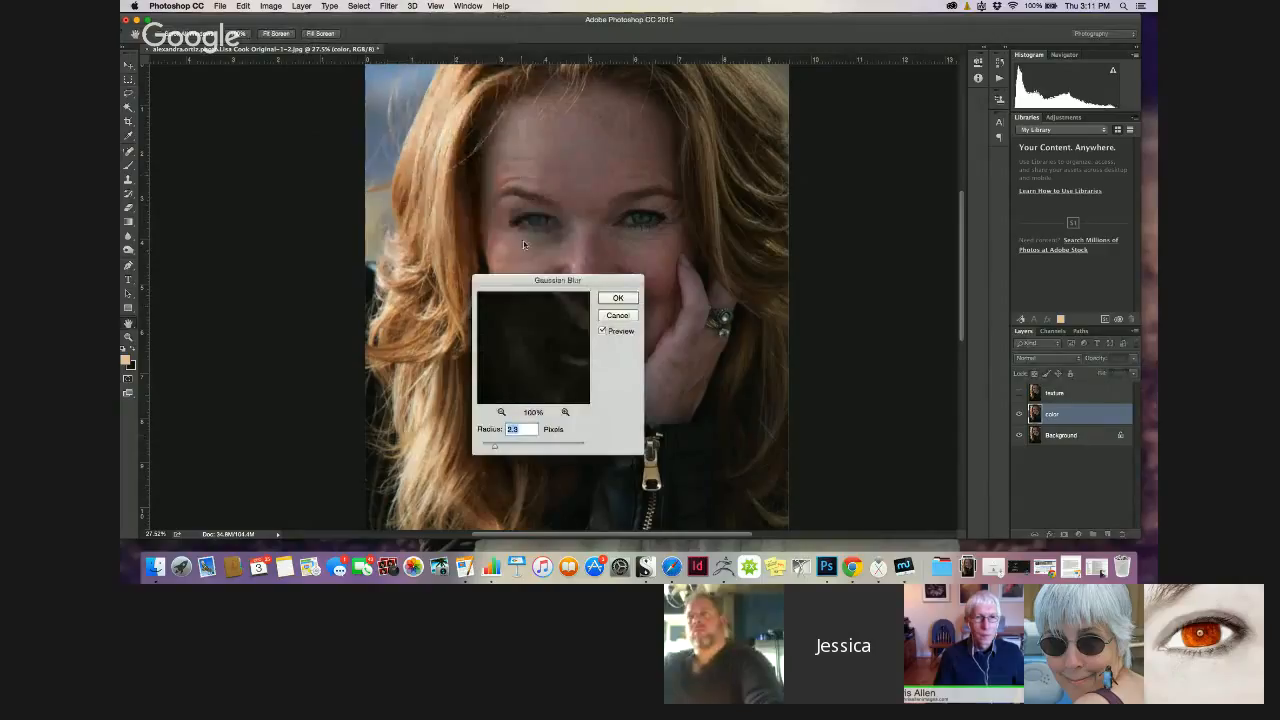
pyautogui.click(515, 173)
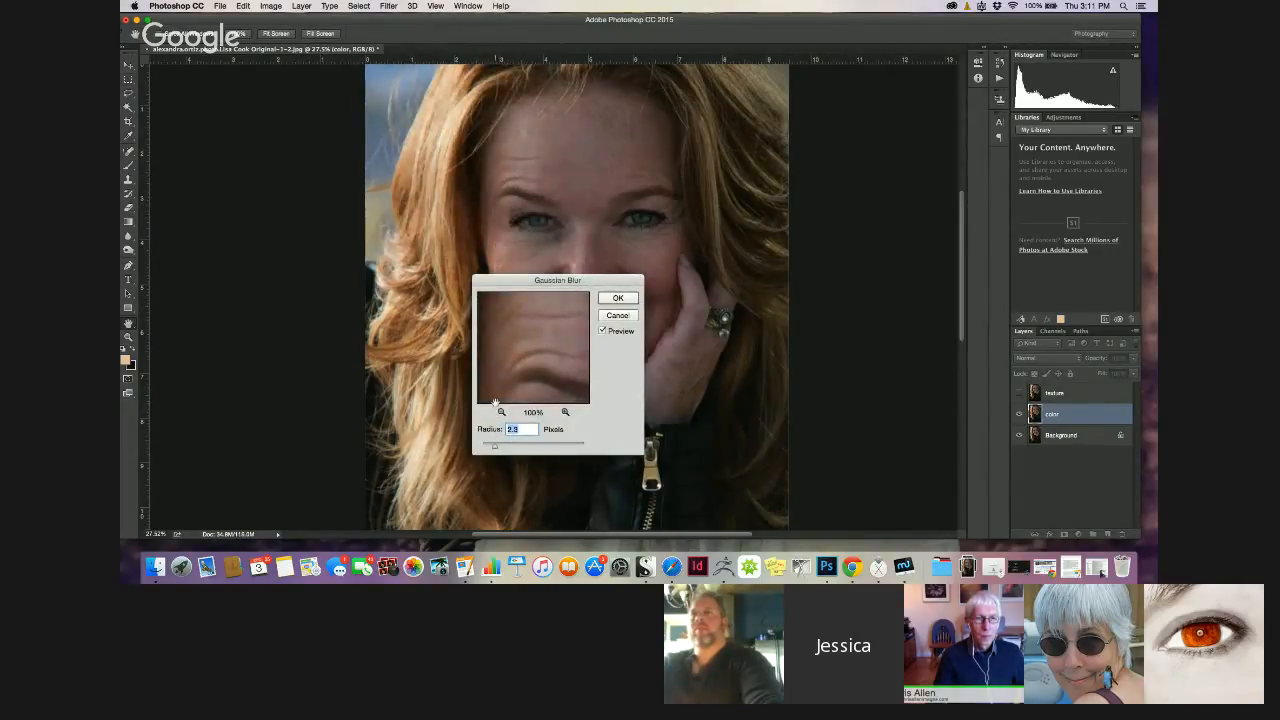
pyautogui.moveTo(529, 372); pyautogui.dragTo(504, 290)
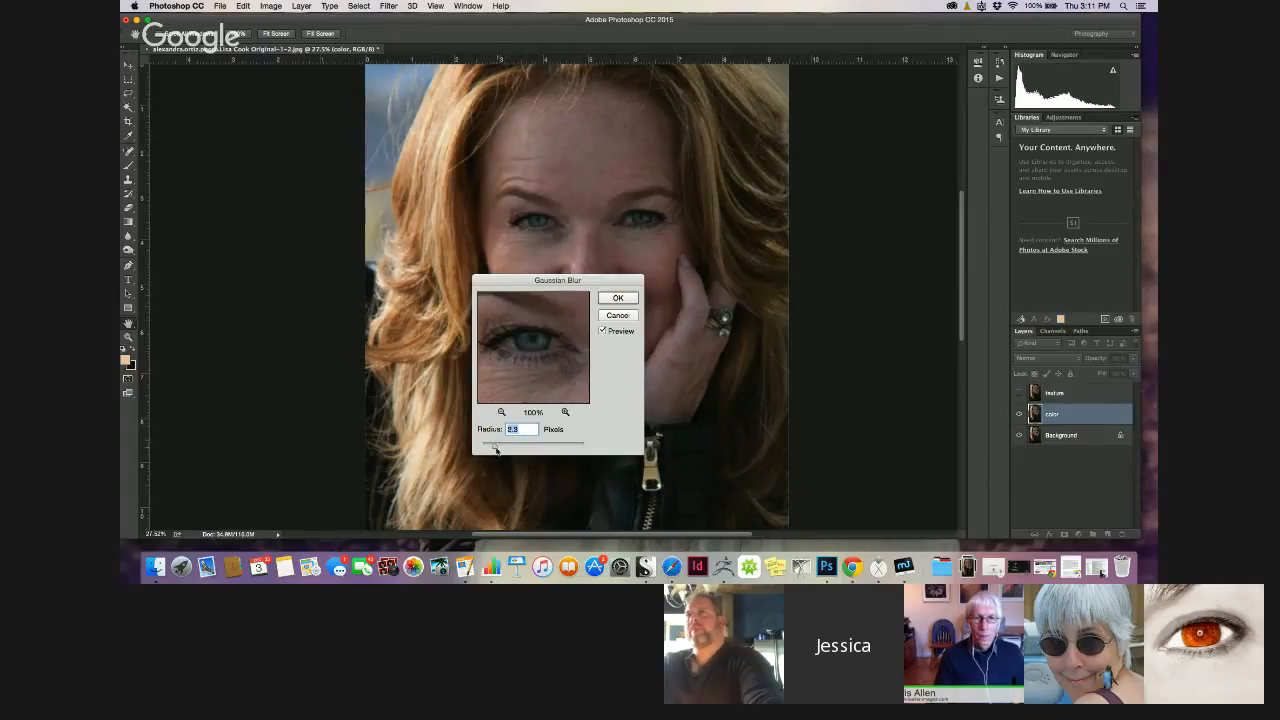
pyautogui.moveTo(494, 446); pyautogui.dragTo(500, 449)
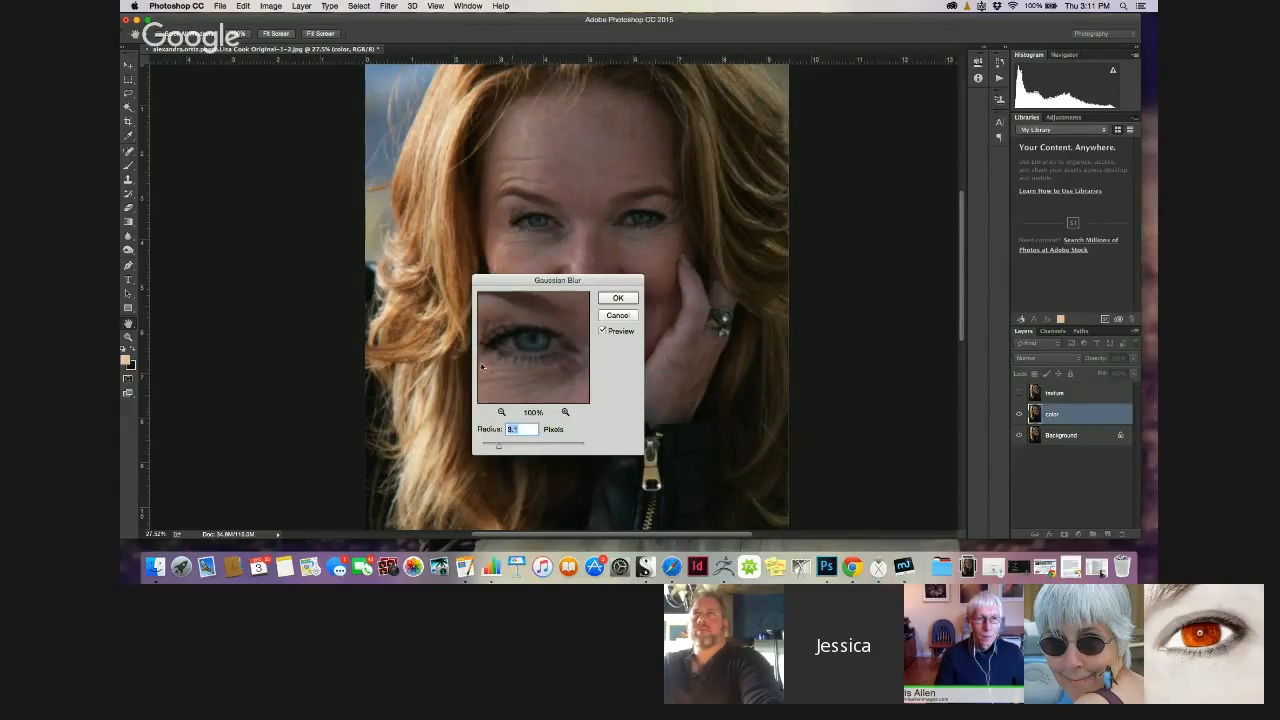
pyautogui.moveTo(497, 450); pyautogui.dragTo(499, 450)
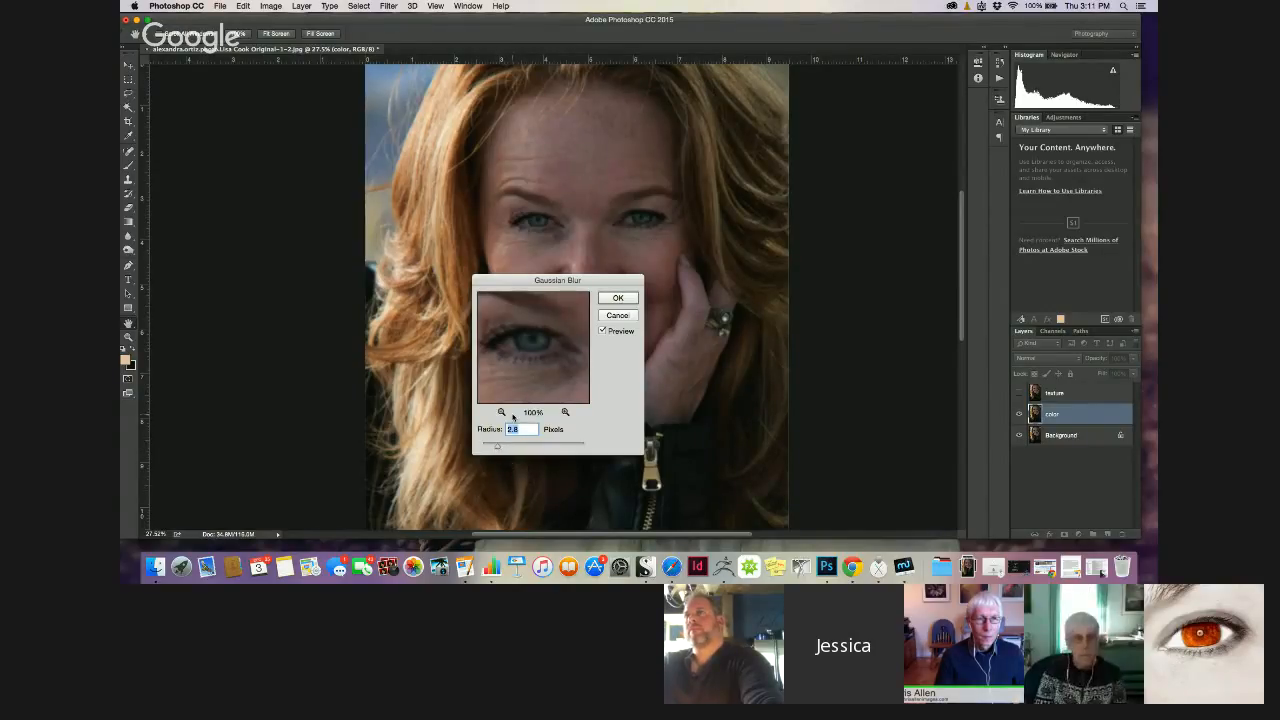
pyautogui.click(618, 298)
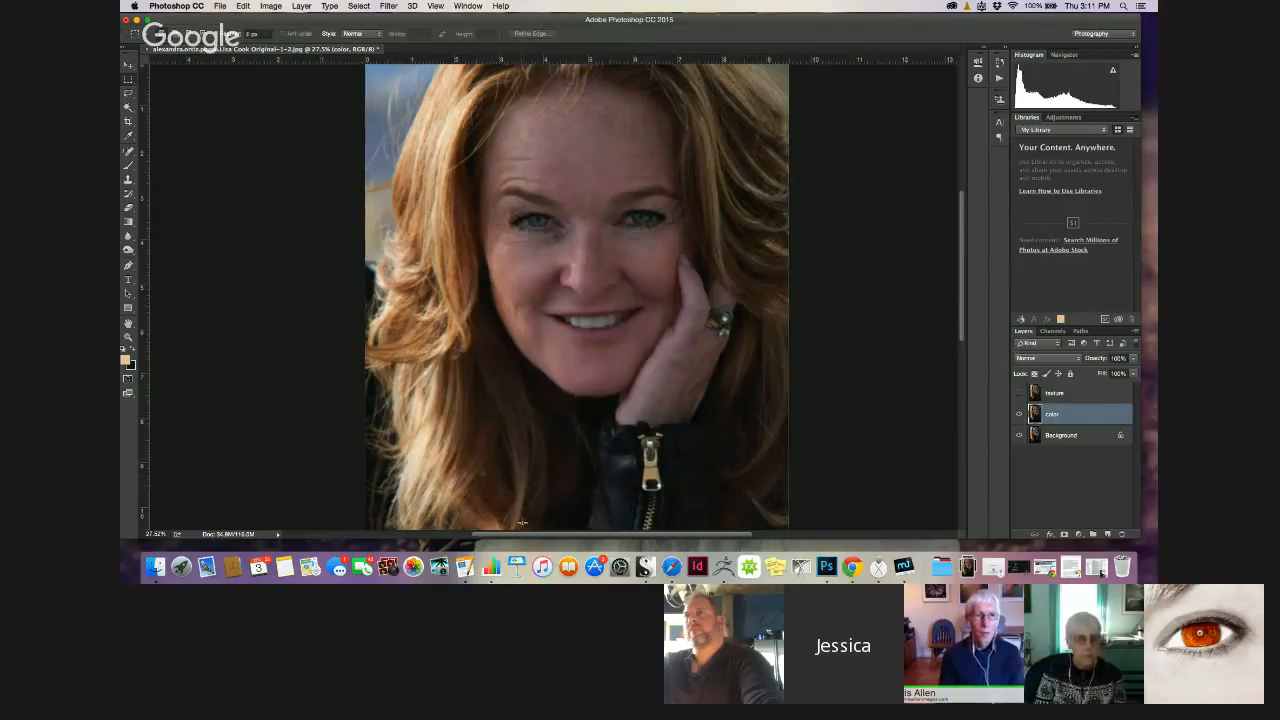
pyautogui.click(1020, 415)
pyautogui.click(1020, 415)
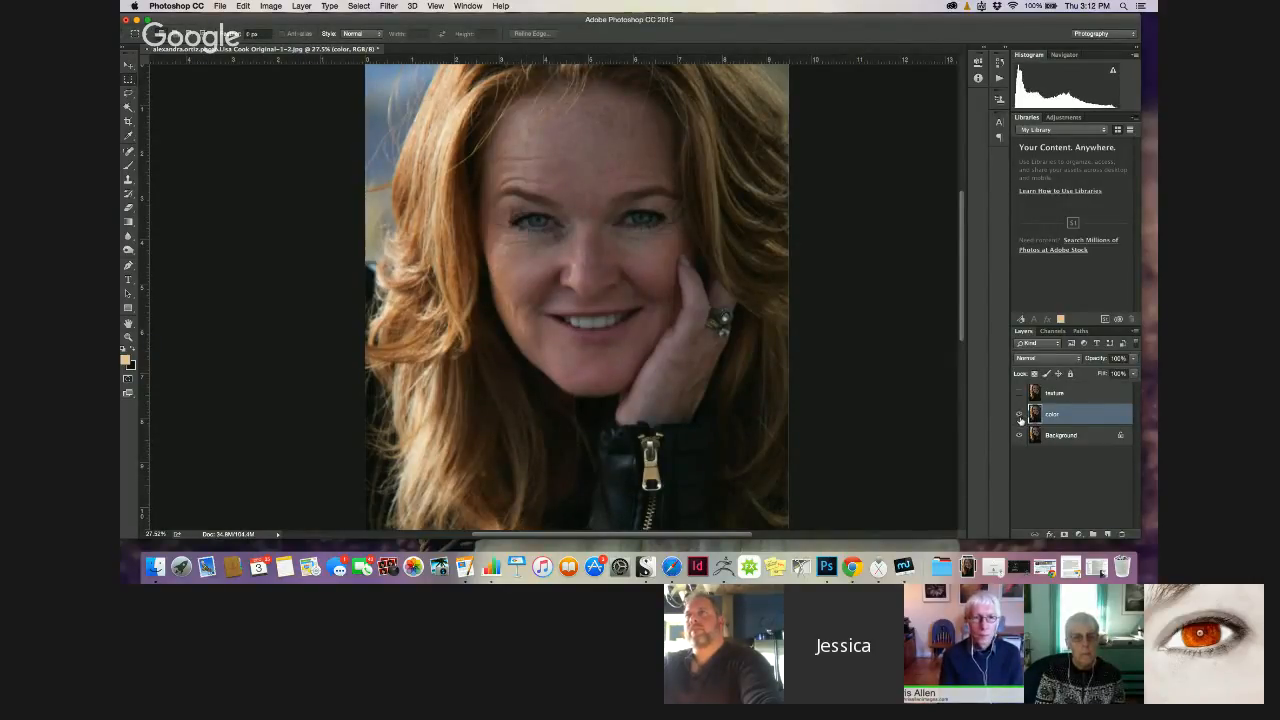
# Show the texture layer and use Apply Image on it with the color layer, RGB channel, Subtract blending, scale 2 and offset 128
pyautogui.click(1054, 394)
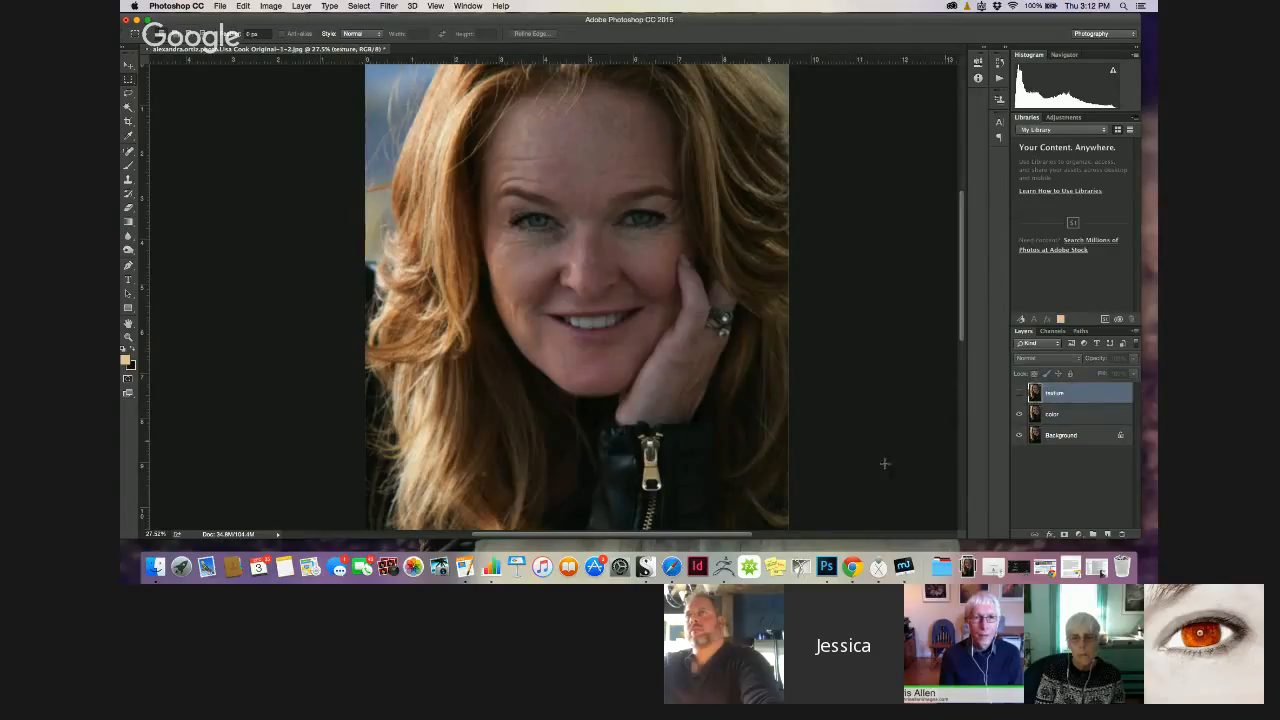
pyautogui.click(1019, 393)
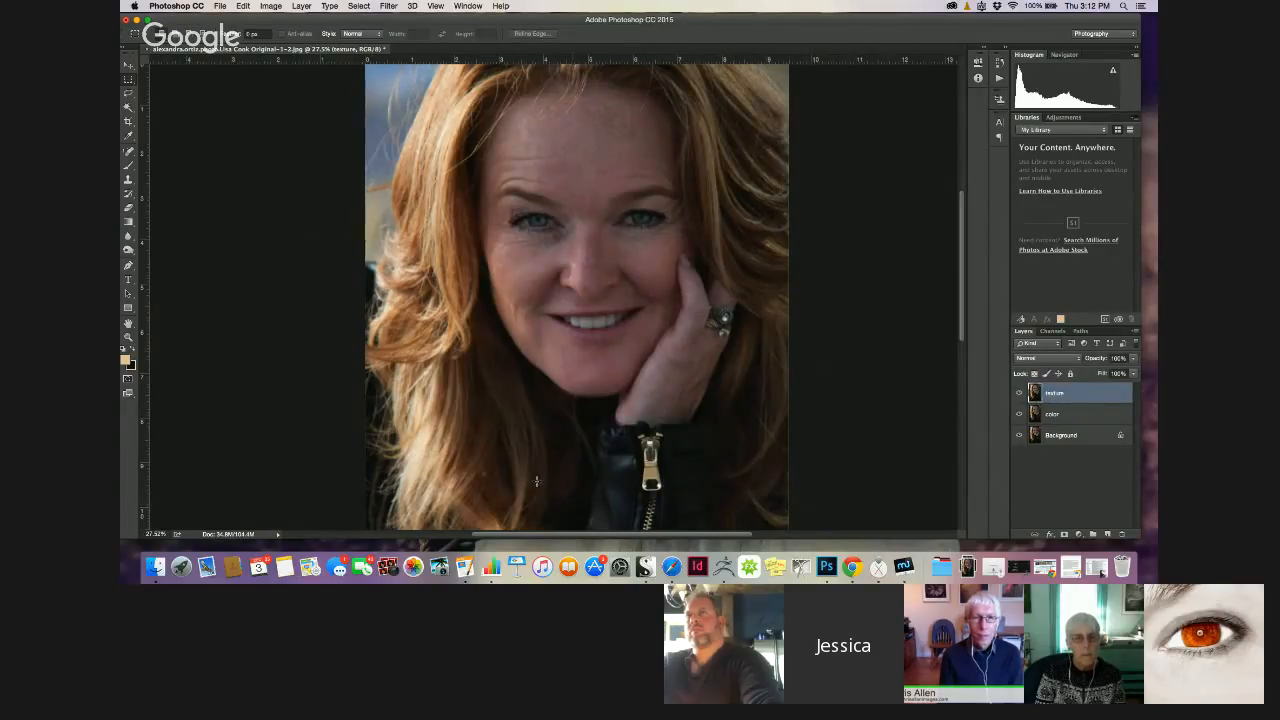
pyautogui.click(270, 6)
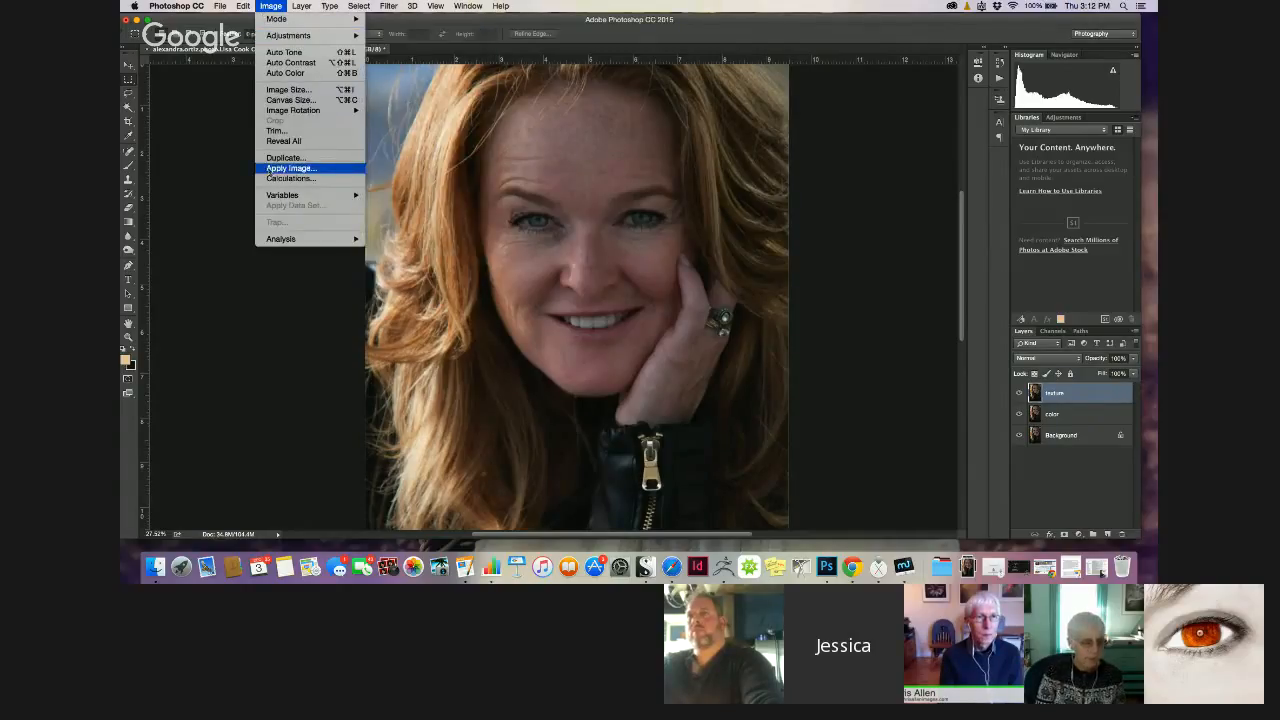
pyautogui.click(270, 170)
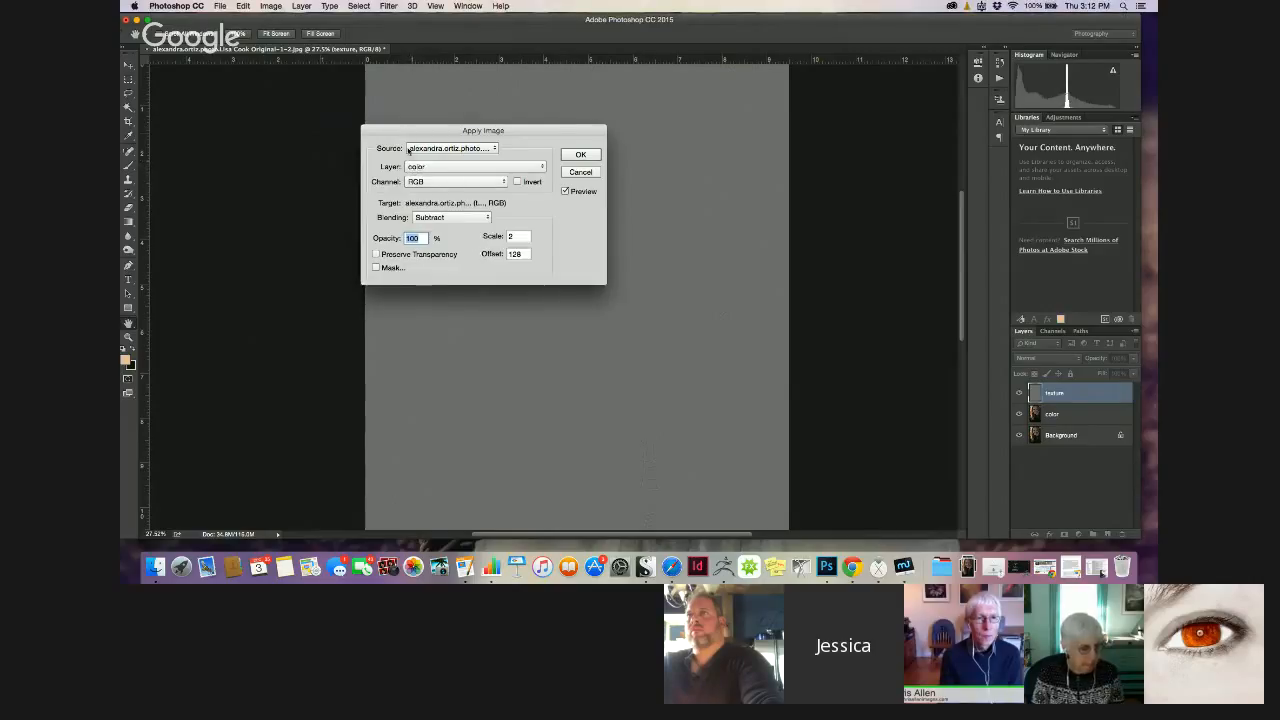
pyautogui.moveTo(406, 131); pyautogui.dragTo(200, 132)
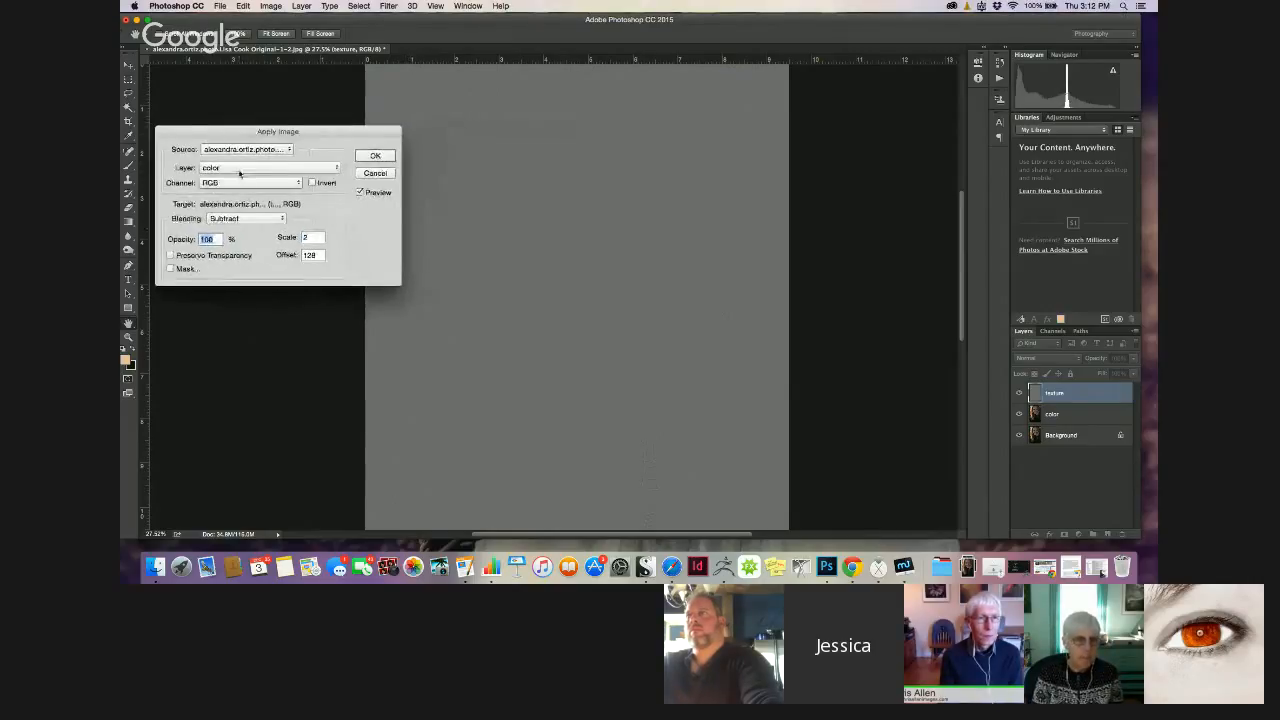
pyautogui.click(214, 168)
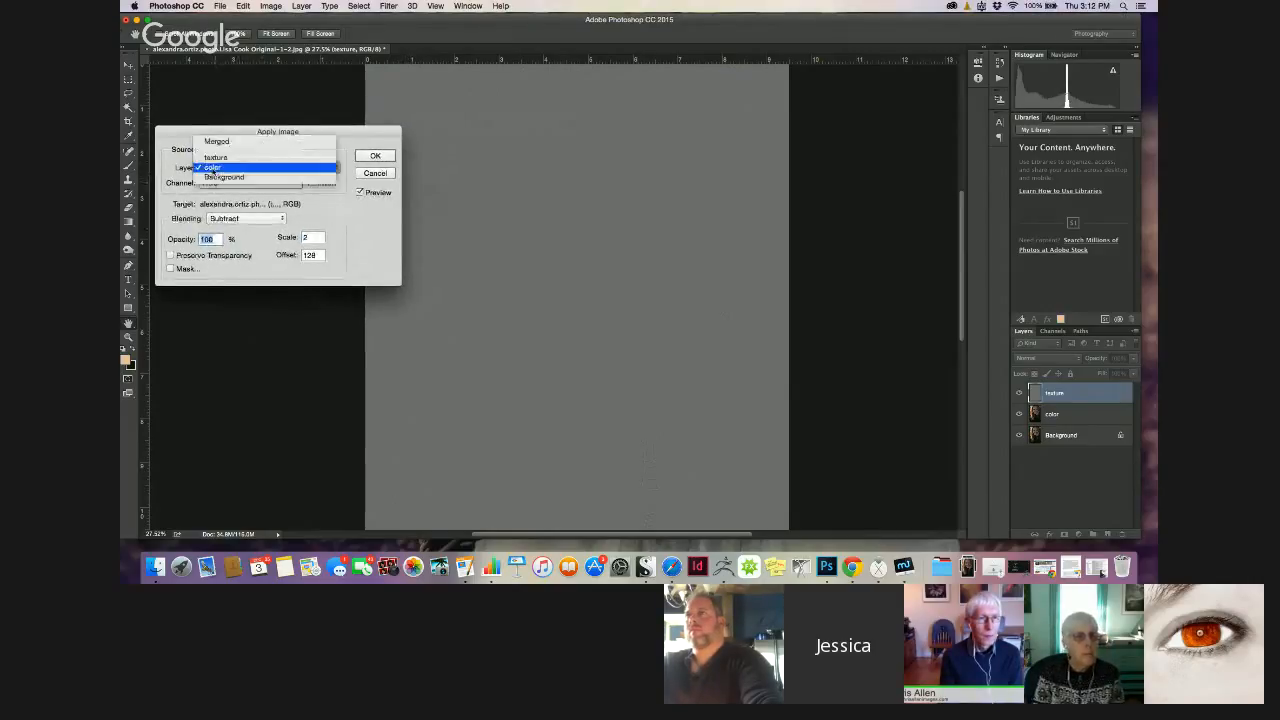
pyautogui.click(210, 167)
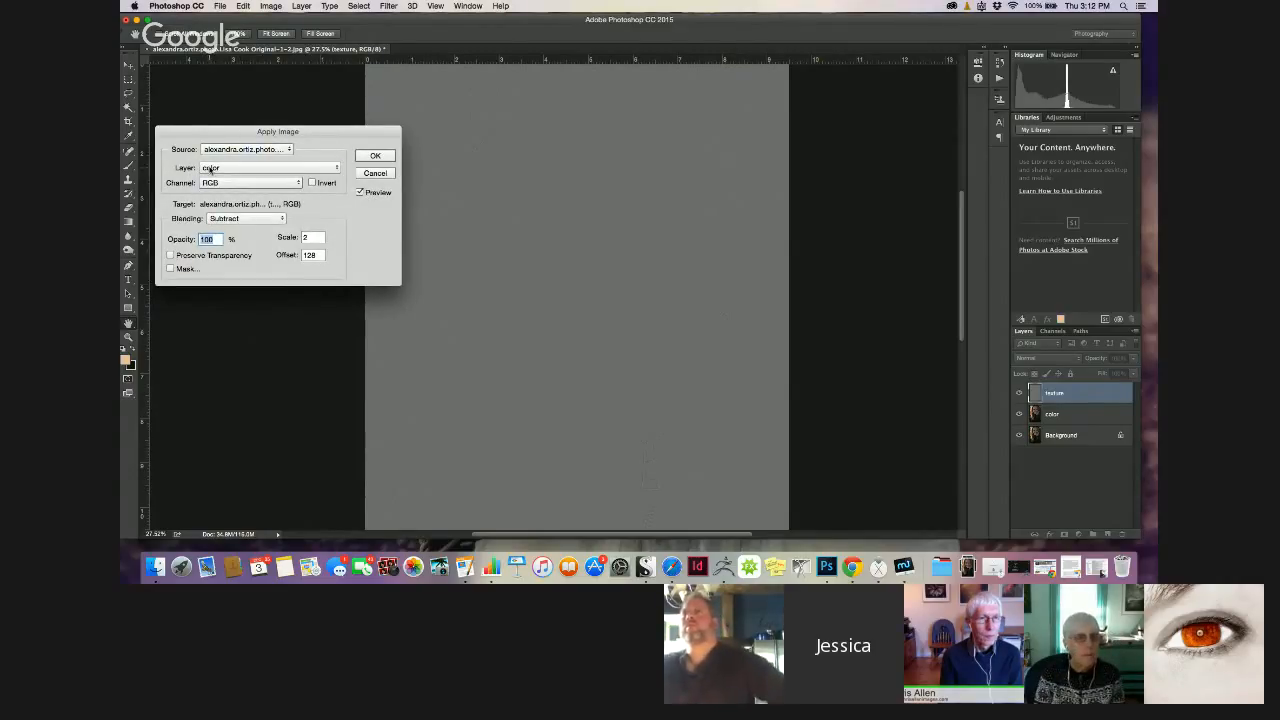
pyautogui.click(216, 218)
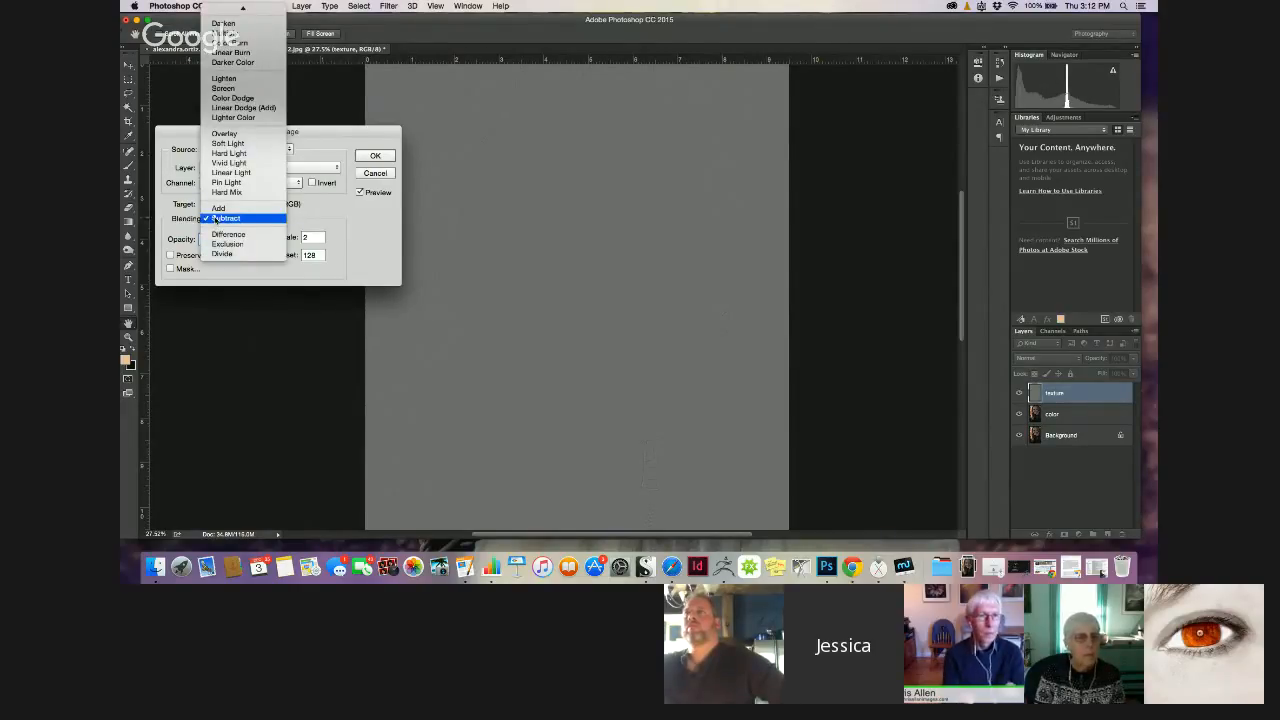
pyautogui.click(216, 218)
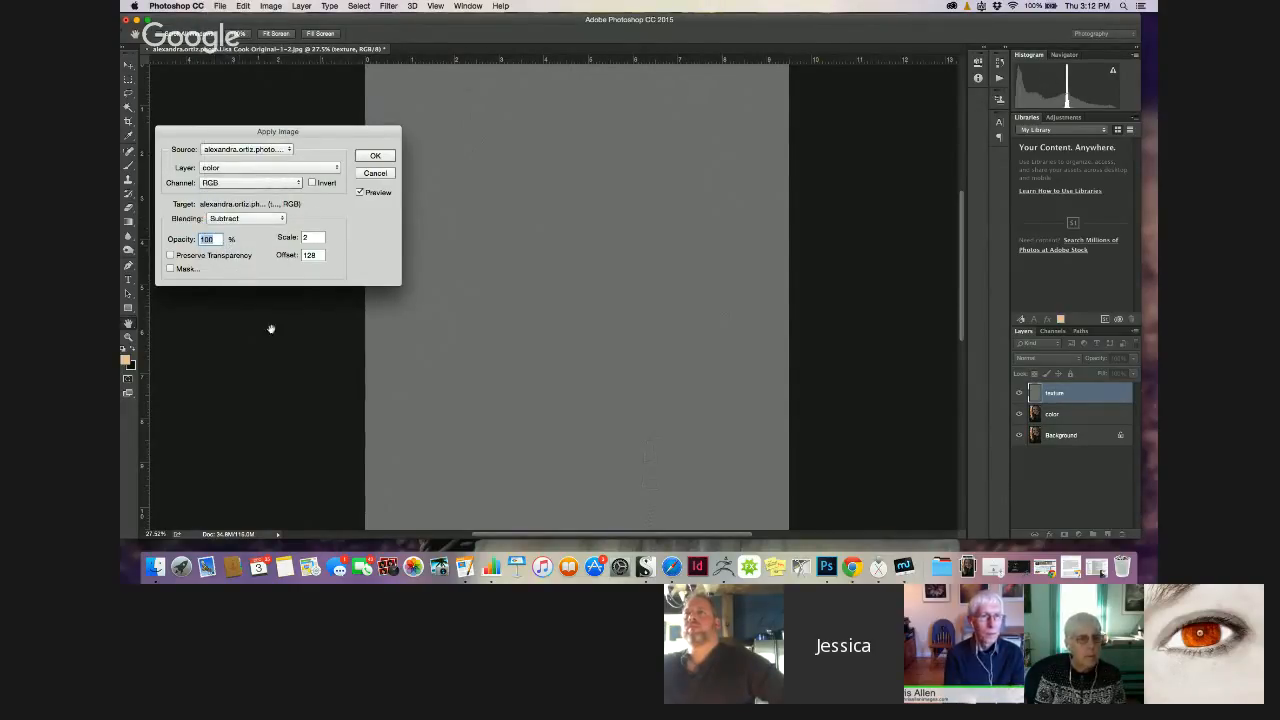
pyautogui.click(375, 156)
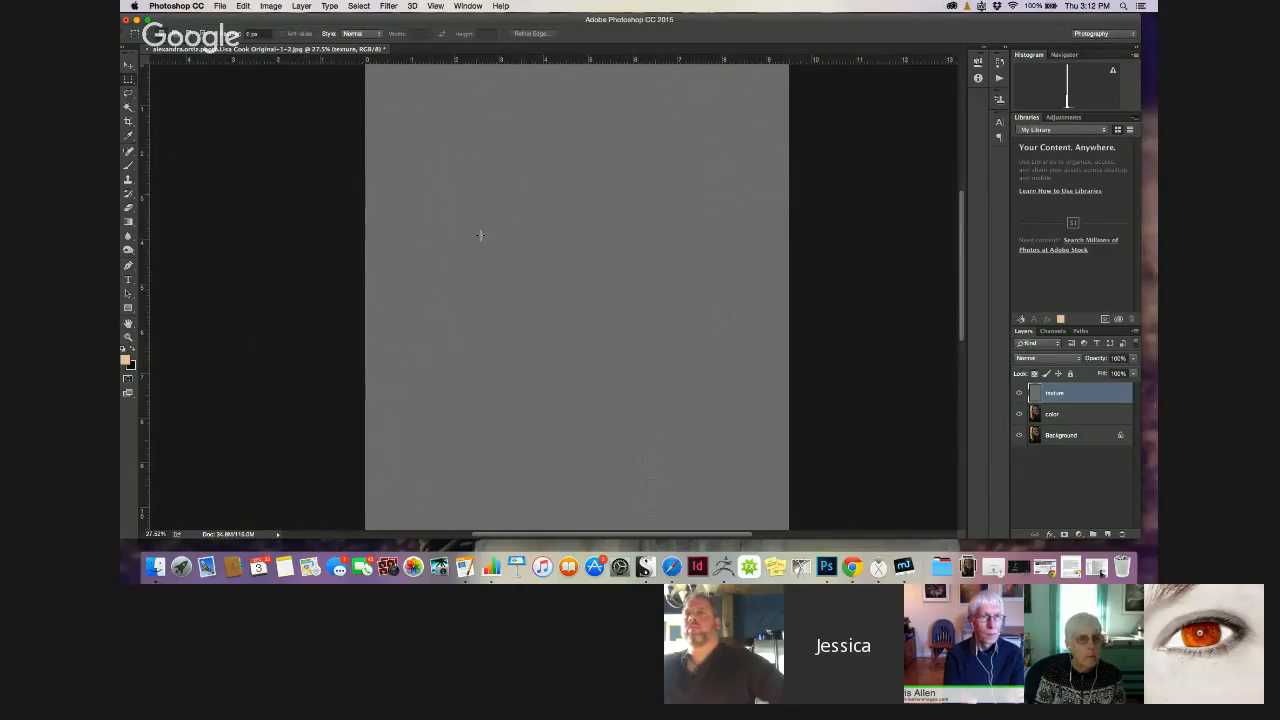
# Inspect the gray texture detail around the eye and set the texture layer's blend mode to Linear Light
pyautogui.scroll(5, 480, 235)
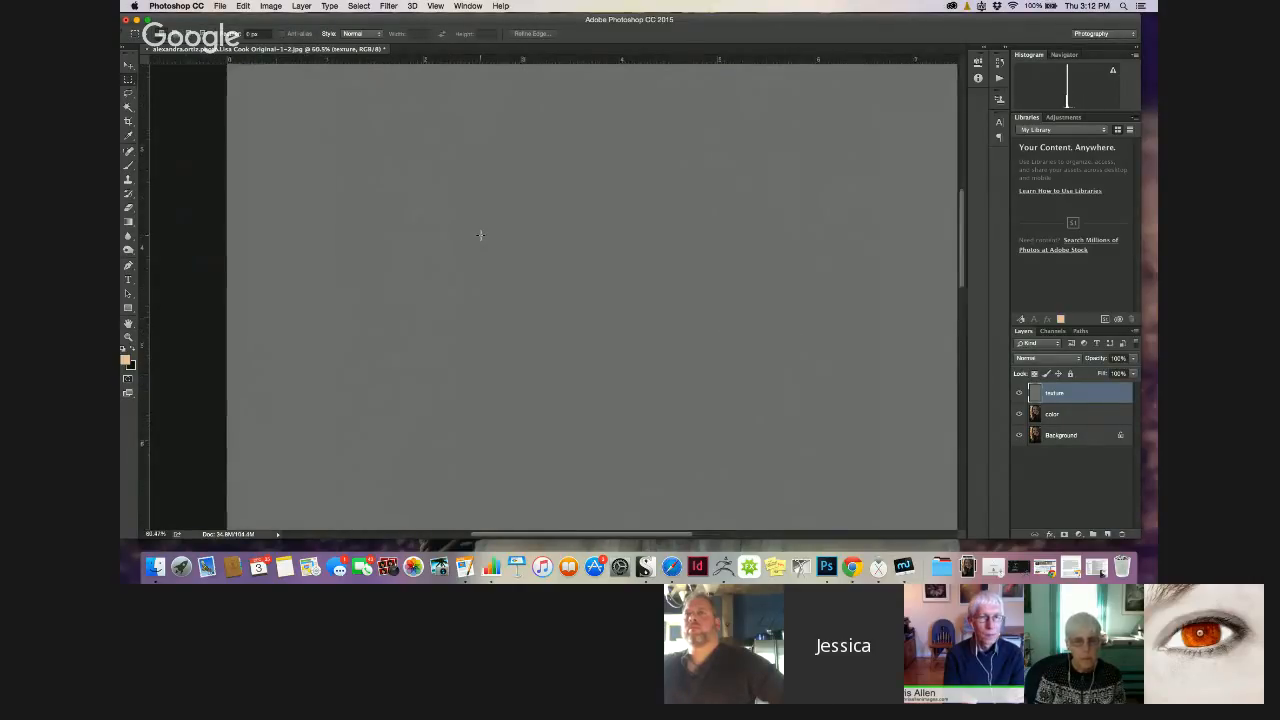
pyautogui.scroll(2, 480, 235)
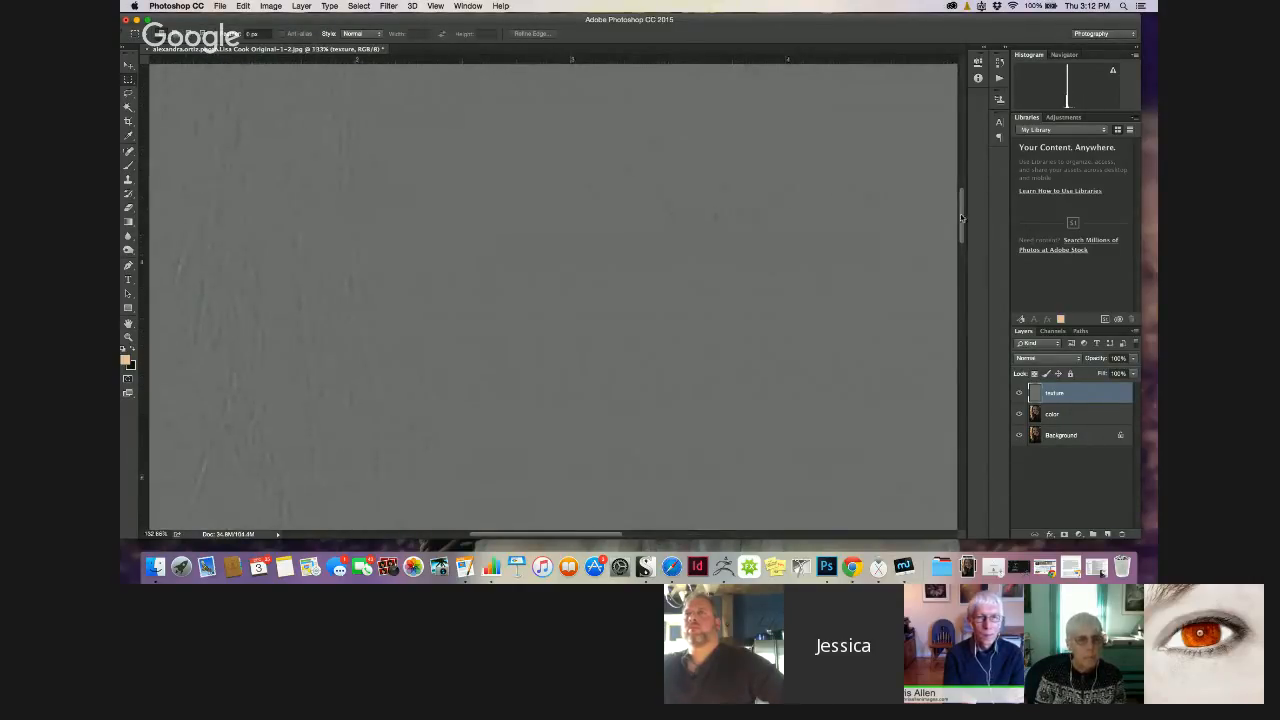
pyautogui.moveTo(962, 213); pyautogui.dragTo(962, 188)
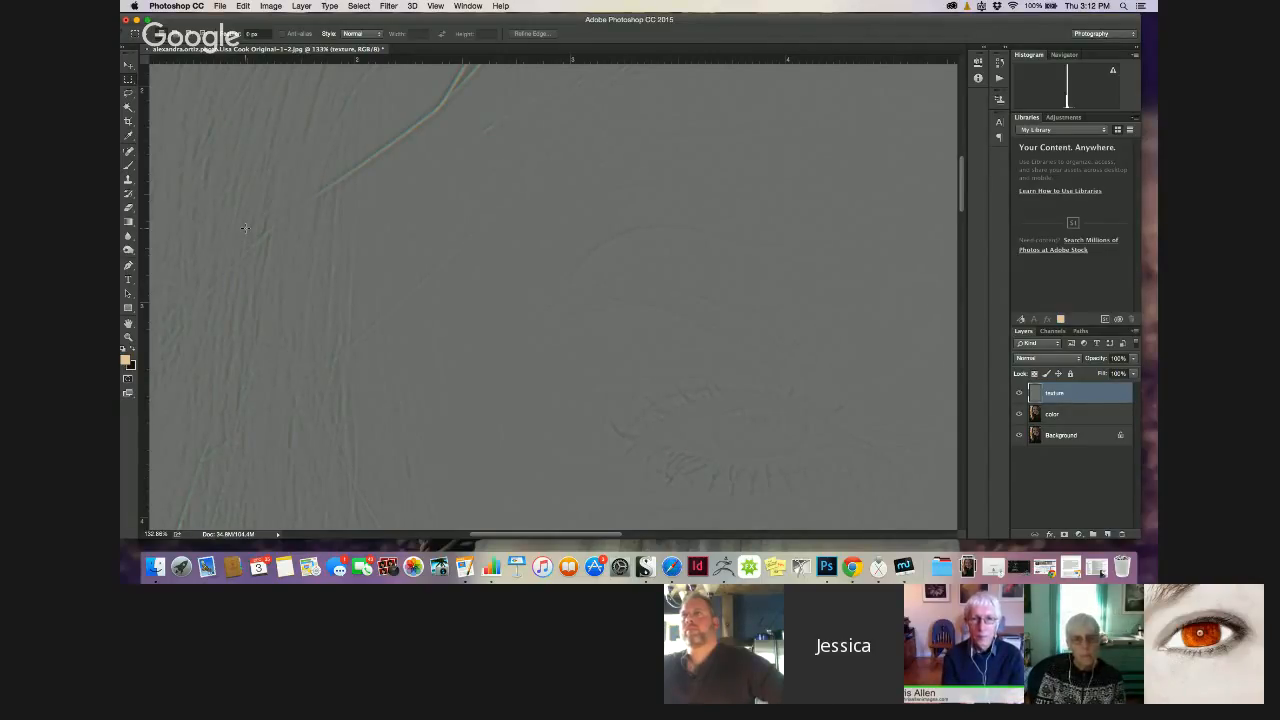
pyautogui.click(1022, 358)
pyautogui.click(1022, 359)
pyautogui.click(1022, 360)
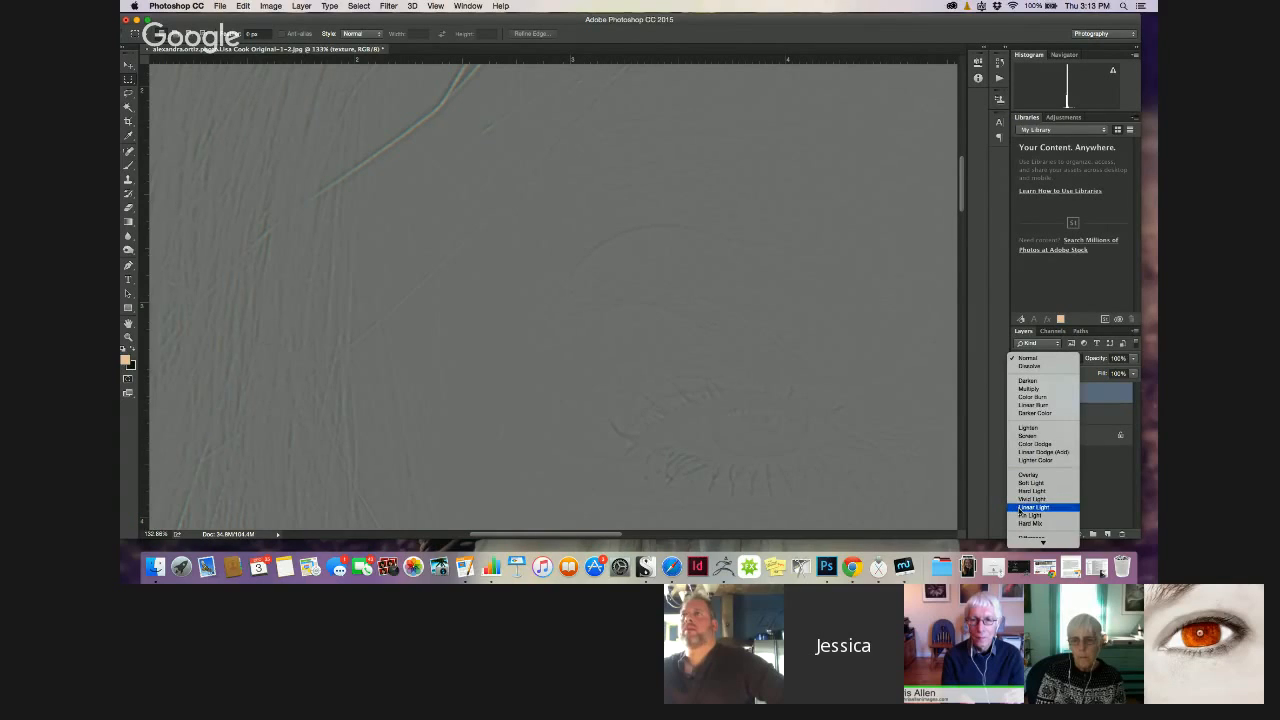
pyautogui.click(1030, 508)
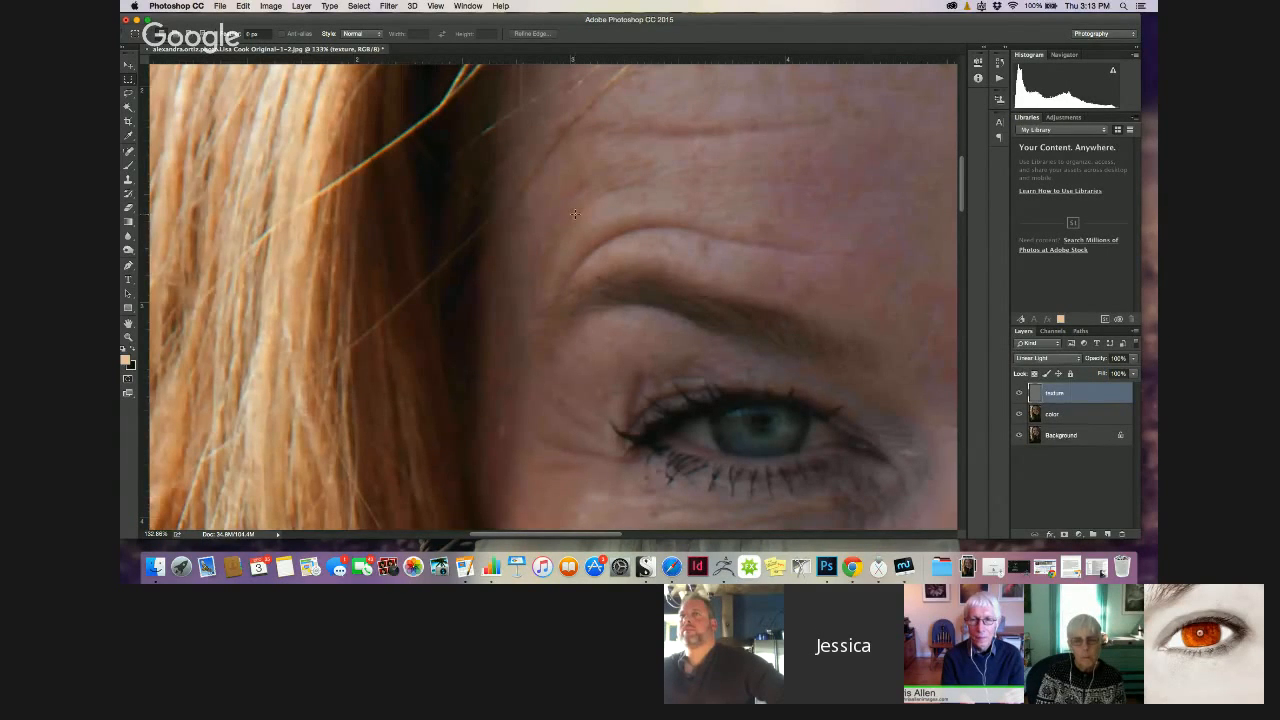
pyautogui.scroll(-10, 575, 214)
pyautogui.scroll(4, 575, 214)
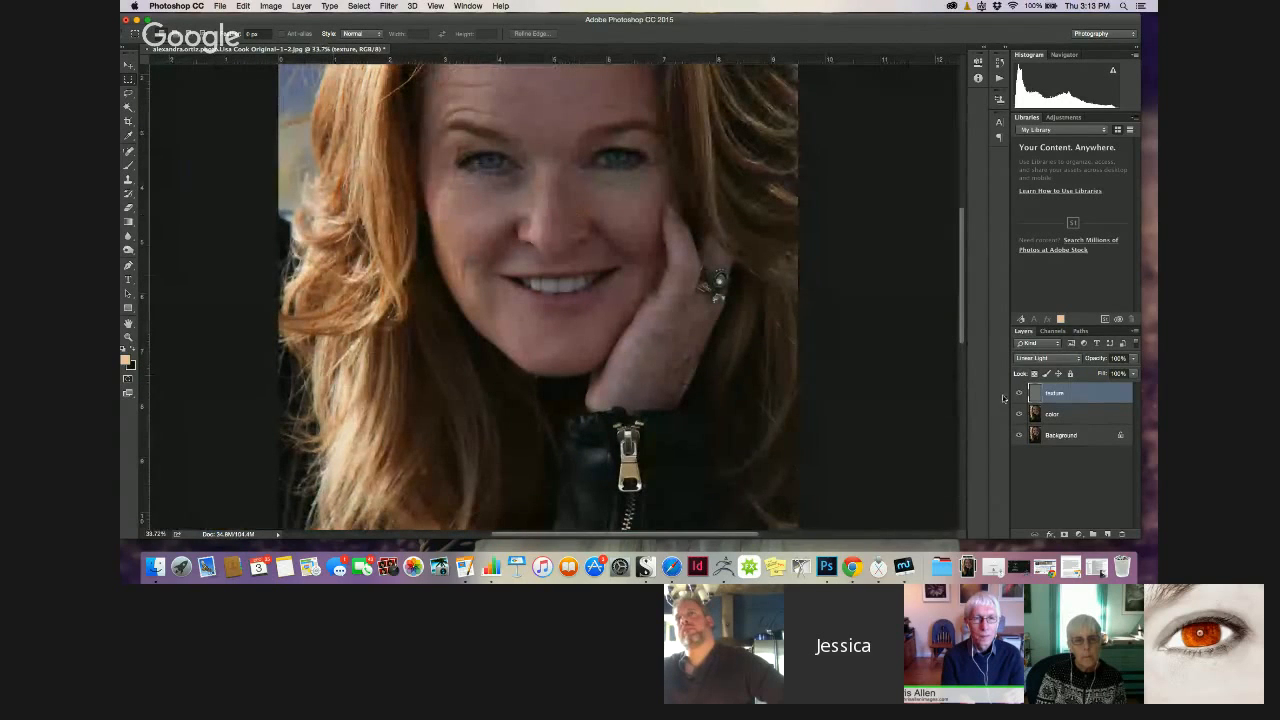
# Toggle the texture and color layers' visibility to compare the separated result with the original portrait
pyautogui.moveTo(1021, 393); pyautogui.dragTo(1019, 414)
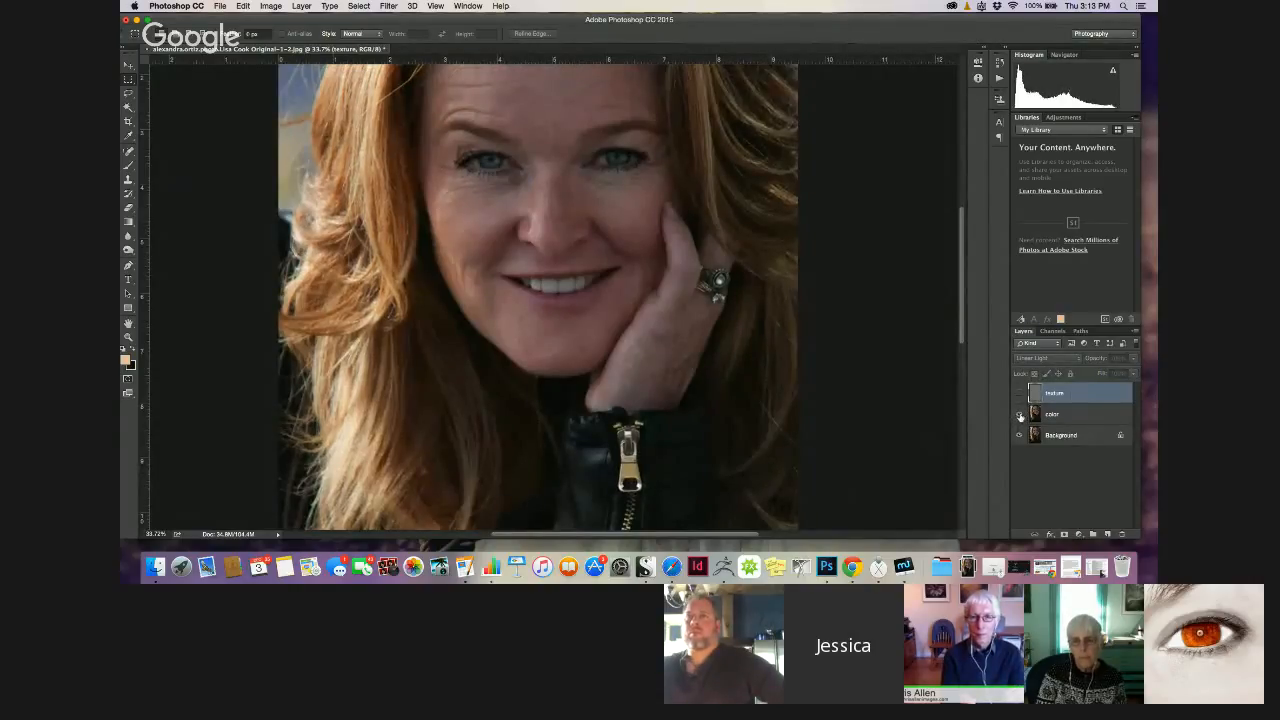
pyautogui.click(1020, 415)
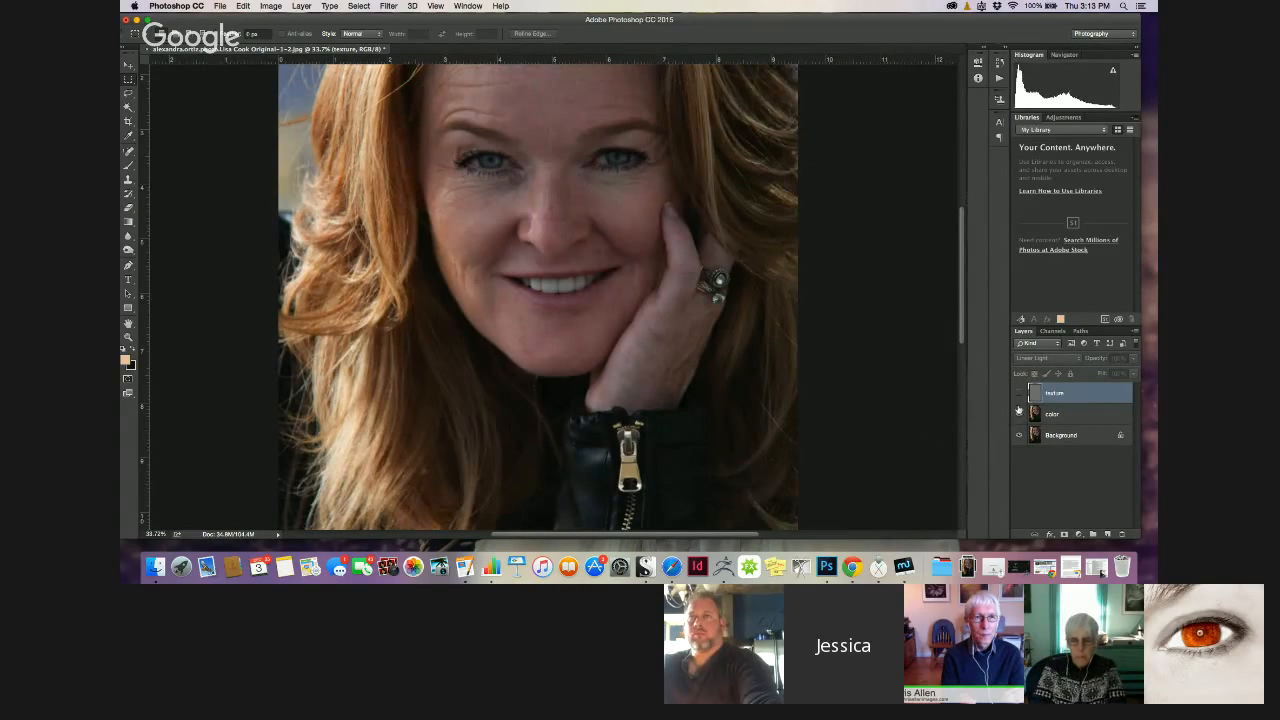
pyautogui.click(1019, 393)
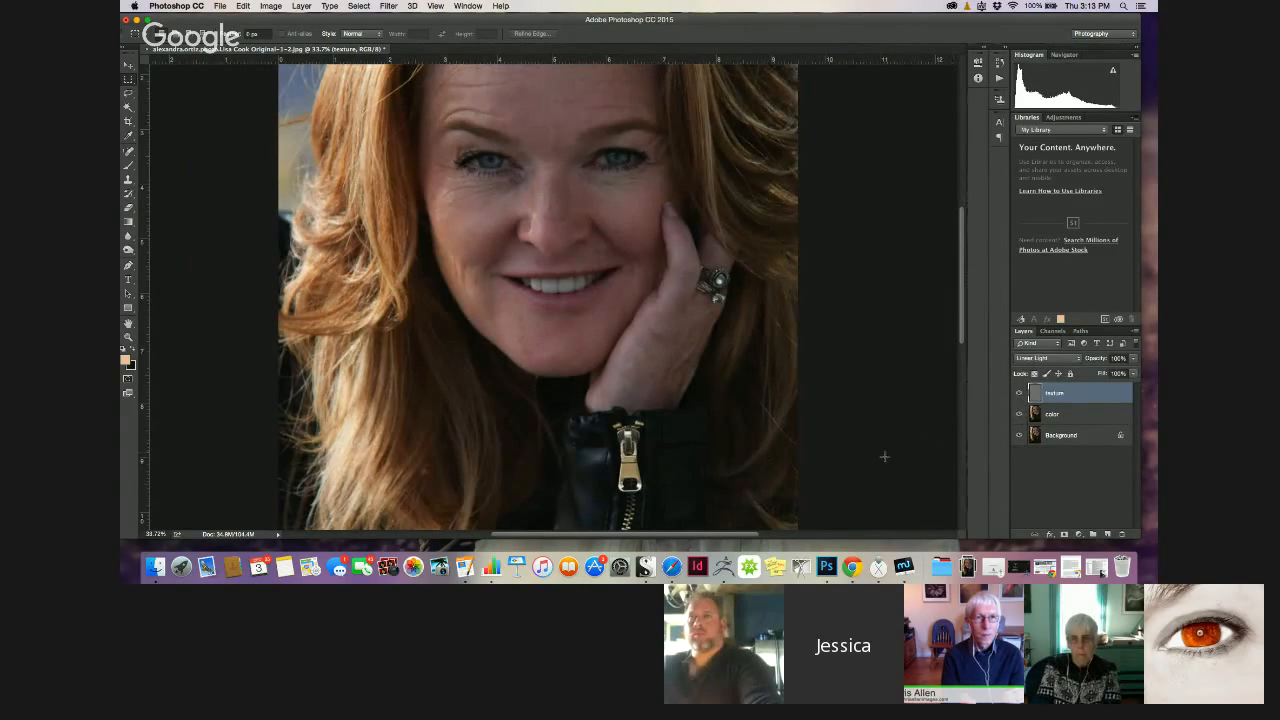
# On the color layer, lasso the outer cheek opposite the hand, from beside the eye to the jaw, and reapply the Gaussian Blur repeatedly
pyautogui.click(1052, 415)
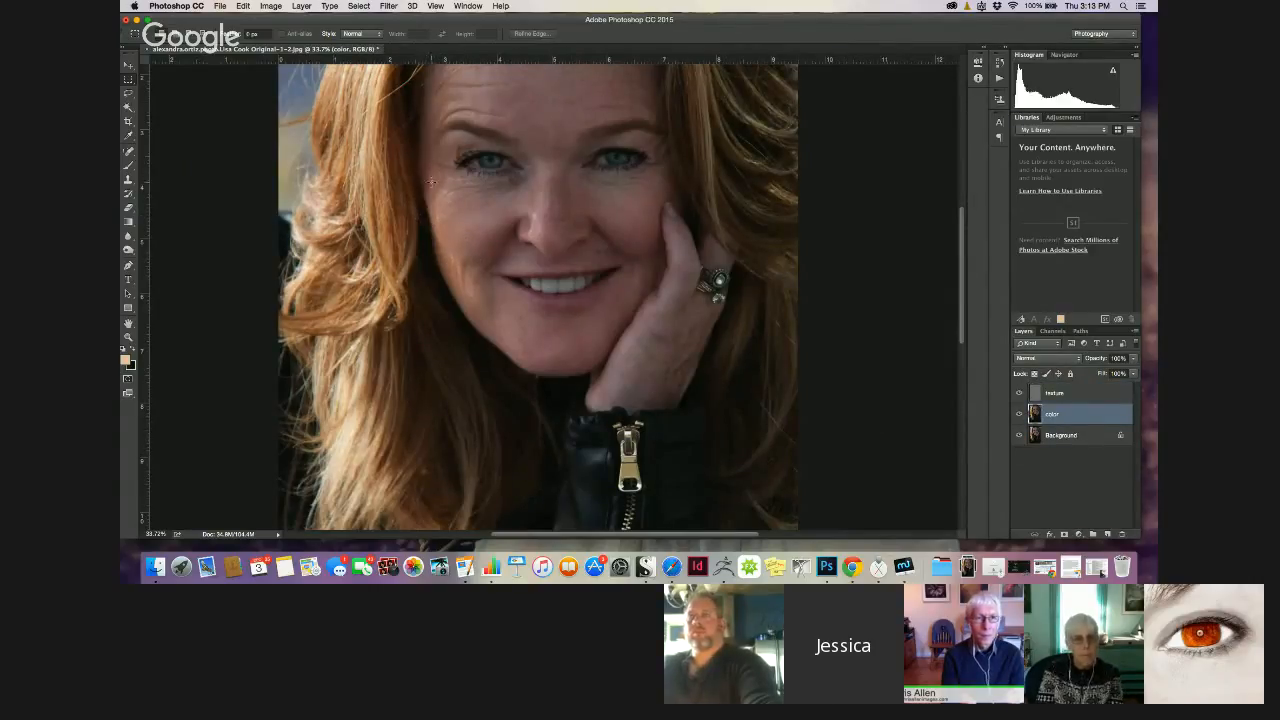
pyautogui.moveTo(434, 176); pyautogui.dragTo(464, 278)
pyautogui.click(127, 95)
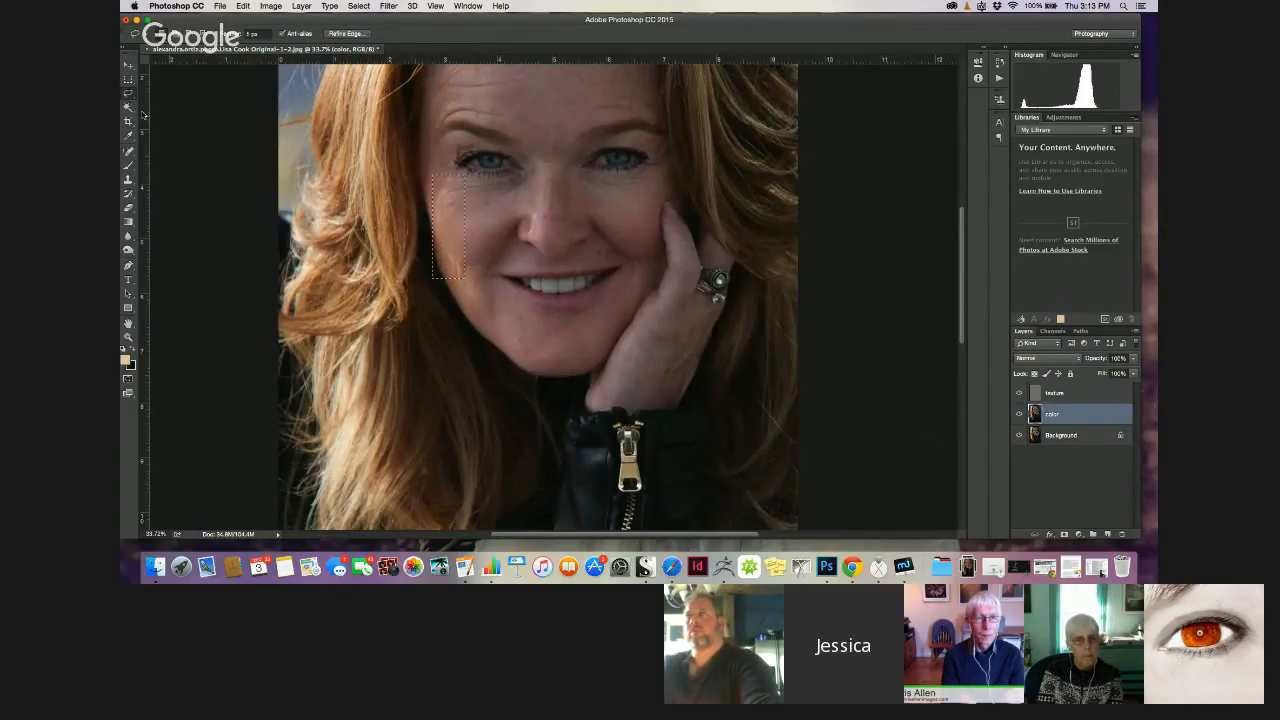
pyautogui.click(430, 193)
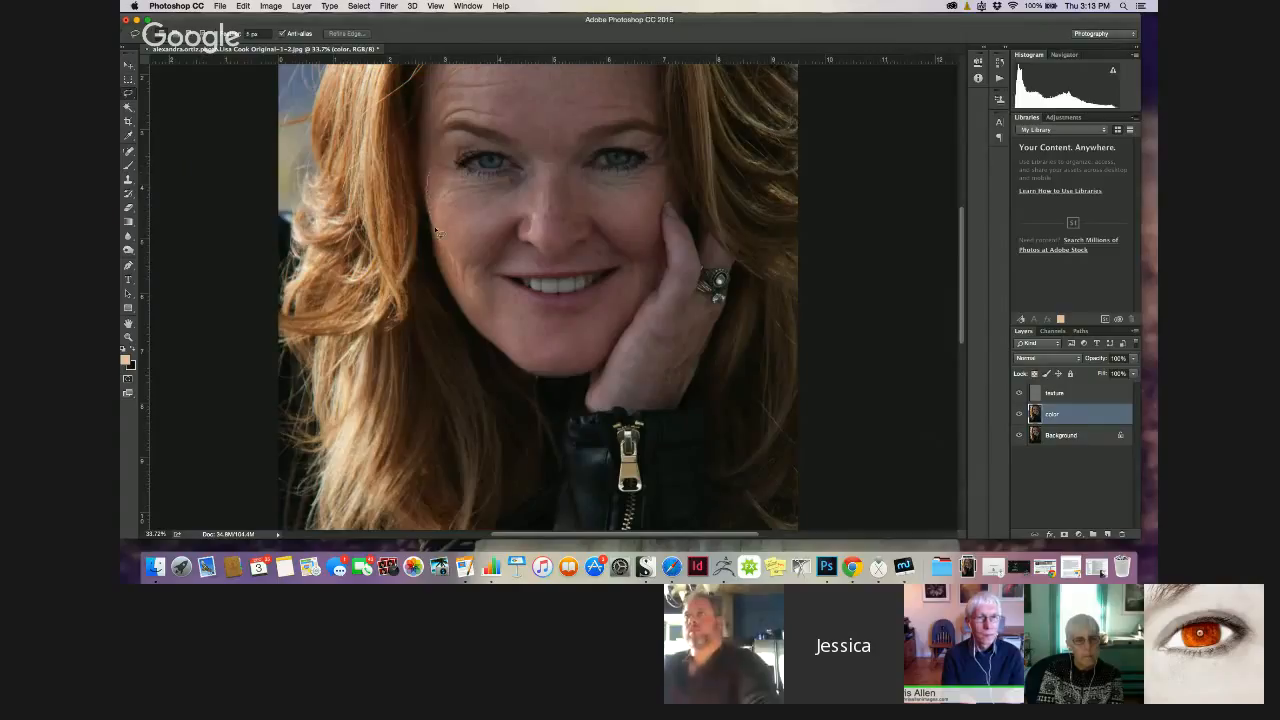
pyautogui.moveTo(490, 326); pyautogui.dragTo(475, 224)
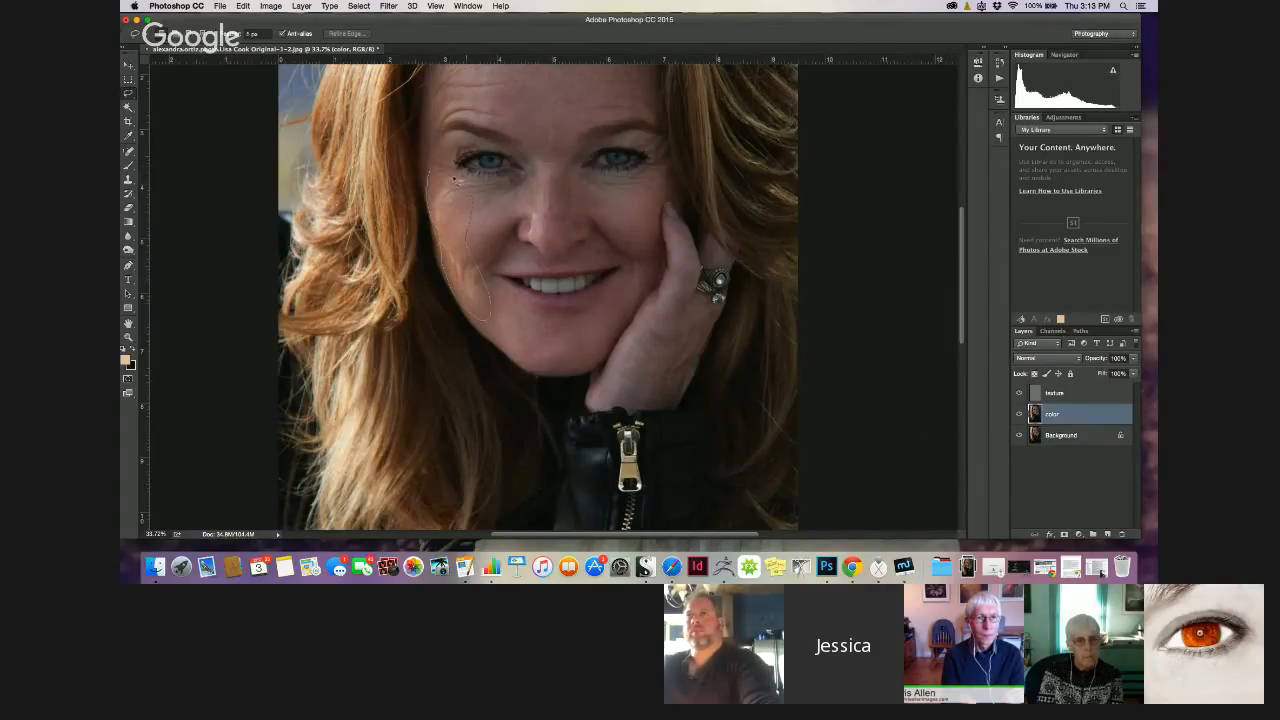
pyautogui.moveTo(453, 180); pyautogui.dragTo(448, 175)
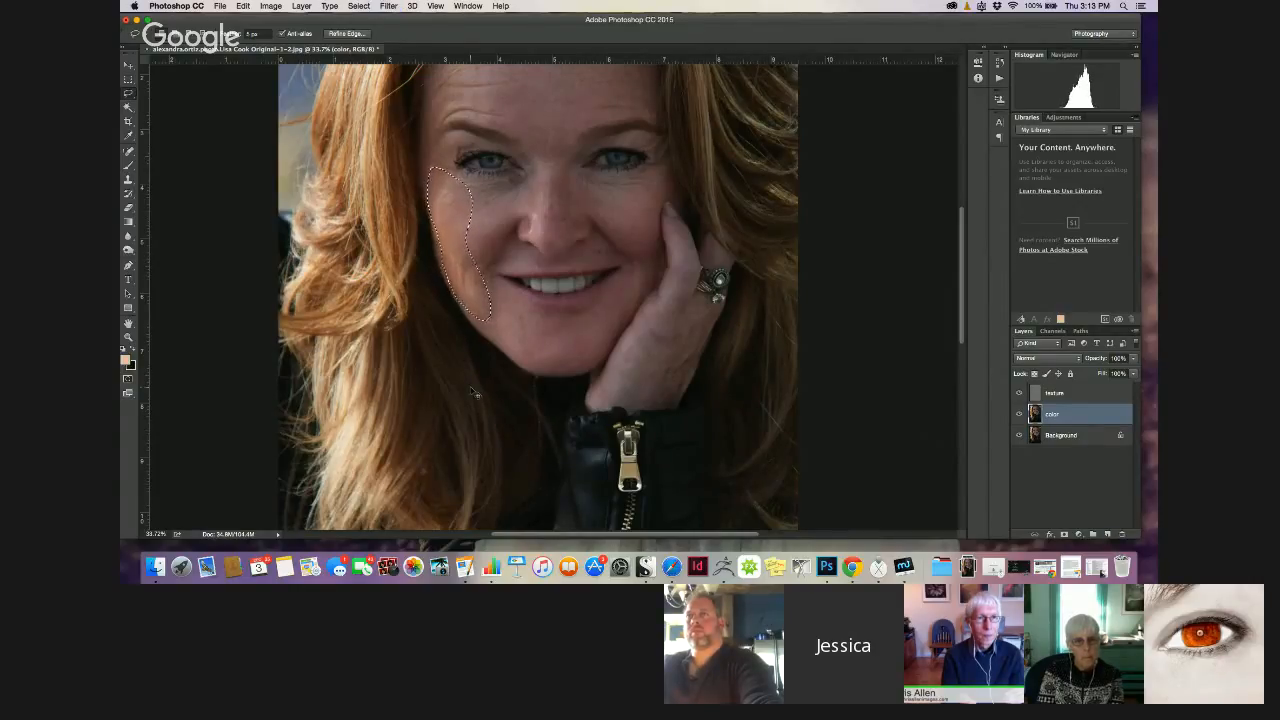
pyautogui.press('super+f')
pyautogui.press('super+f')
pyautogui.press('super+f')
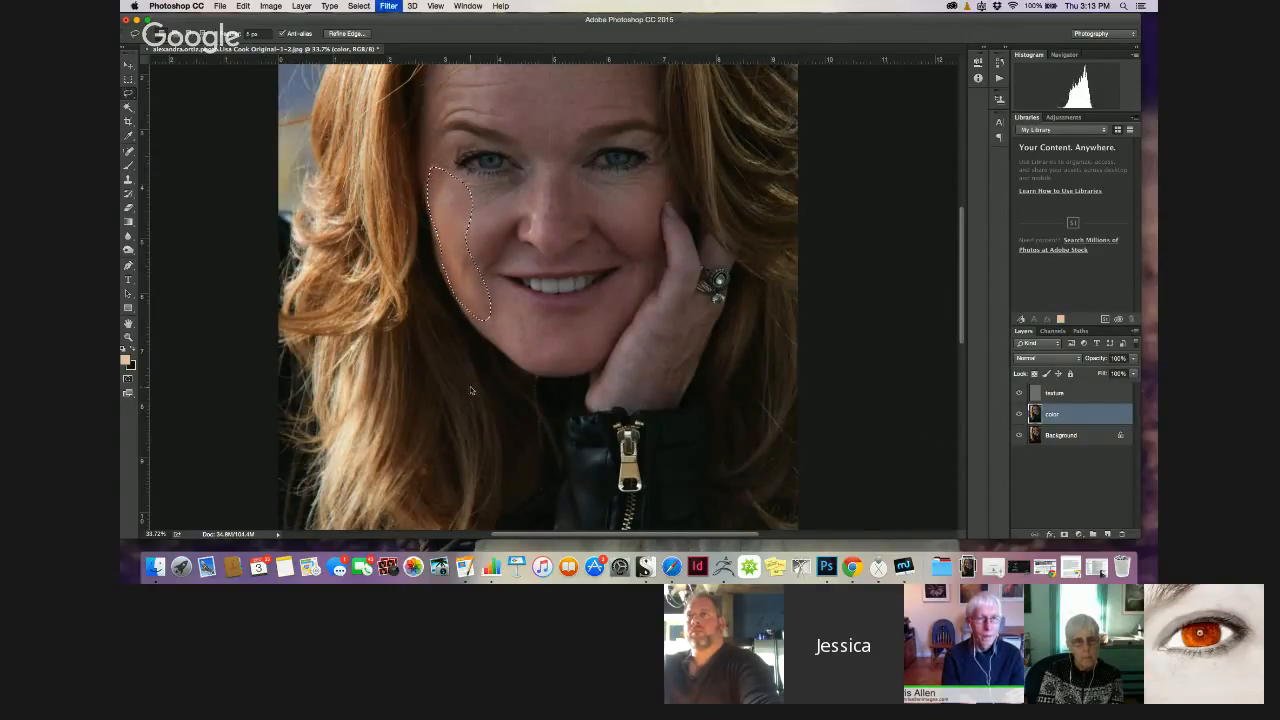
# Examine the blurred outer cheek up close for skin texture and smooth color transitions, and clear the selection
pyautogui.scroll(5, 476, 393)
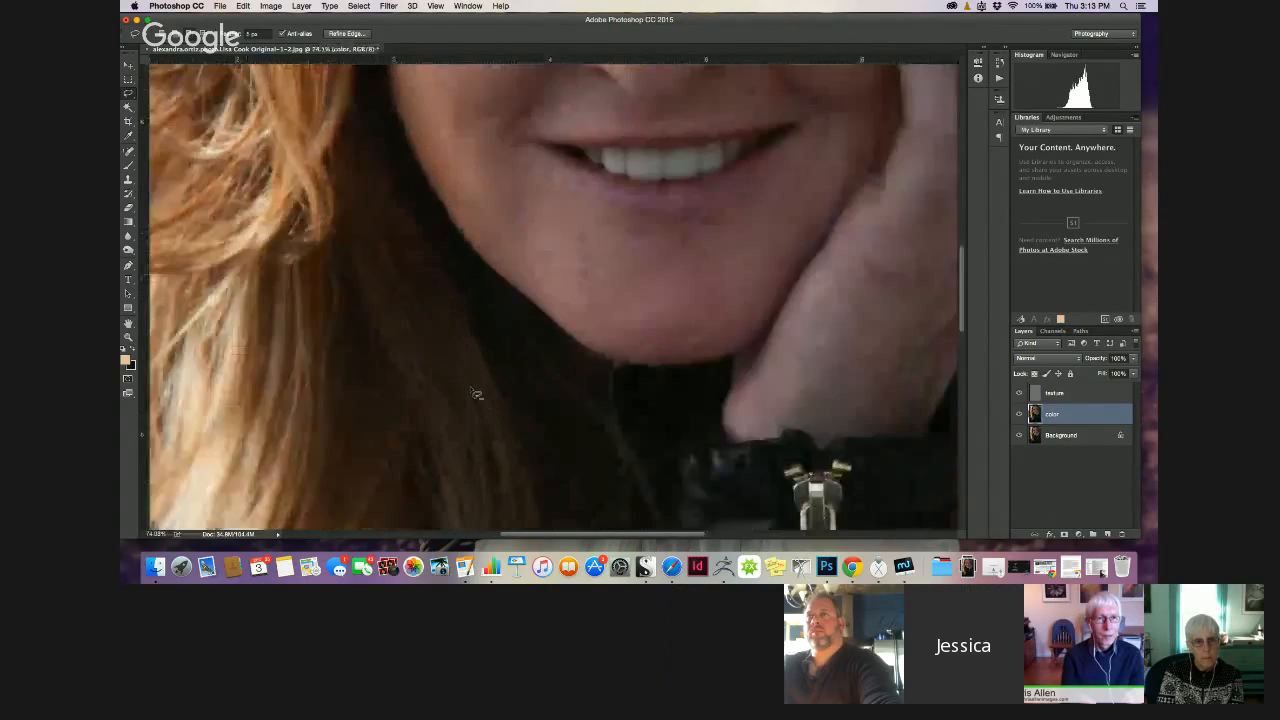
pyautogui.moveTo(961, 279); pyautogui.dragTo(955, 207)
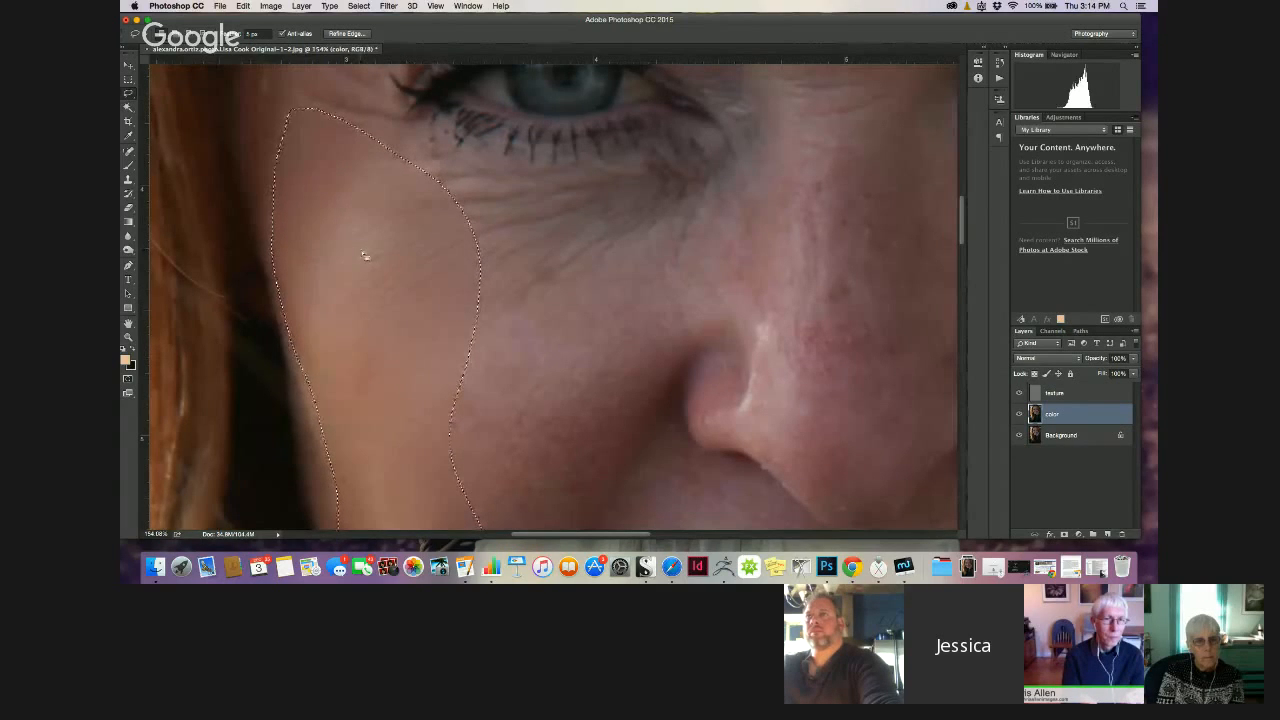
pyautogui.scroll(5, 363, 254)
pyautogui.scroll(-2, 363, 254)
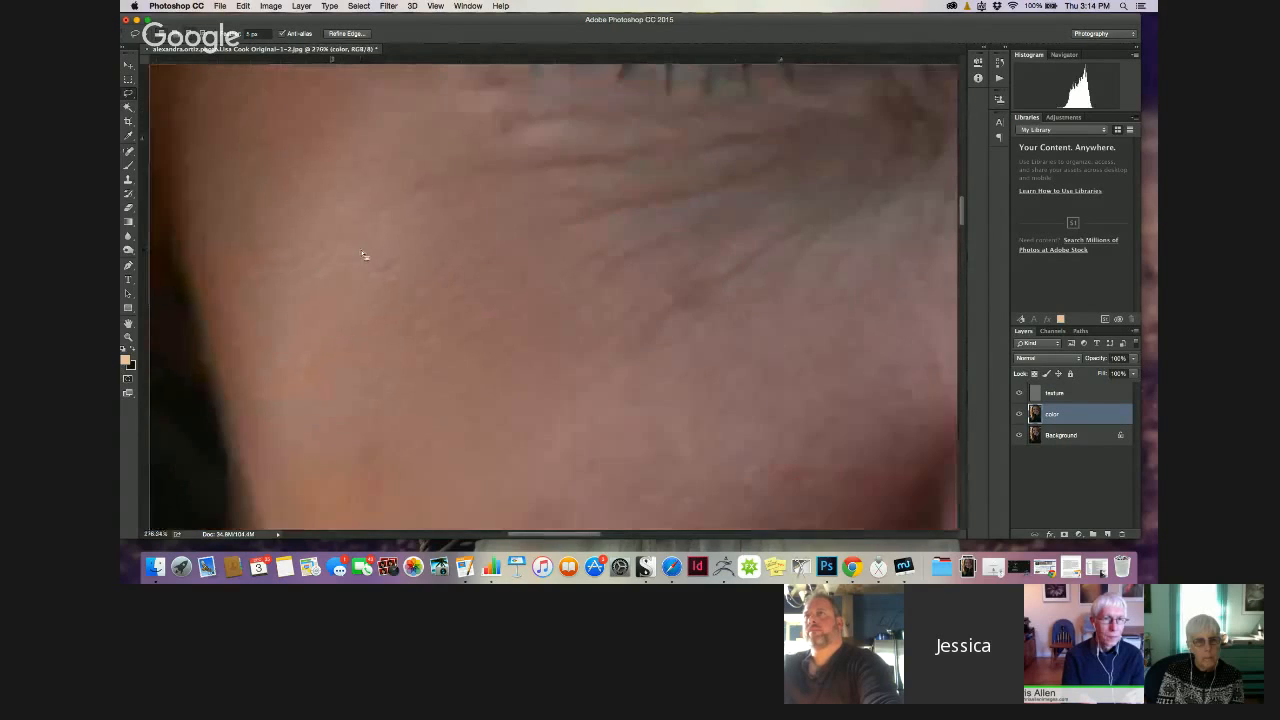
pyautogui.scroll(-2, 363, 254)
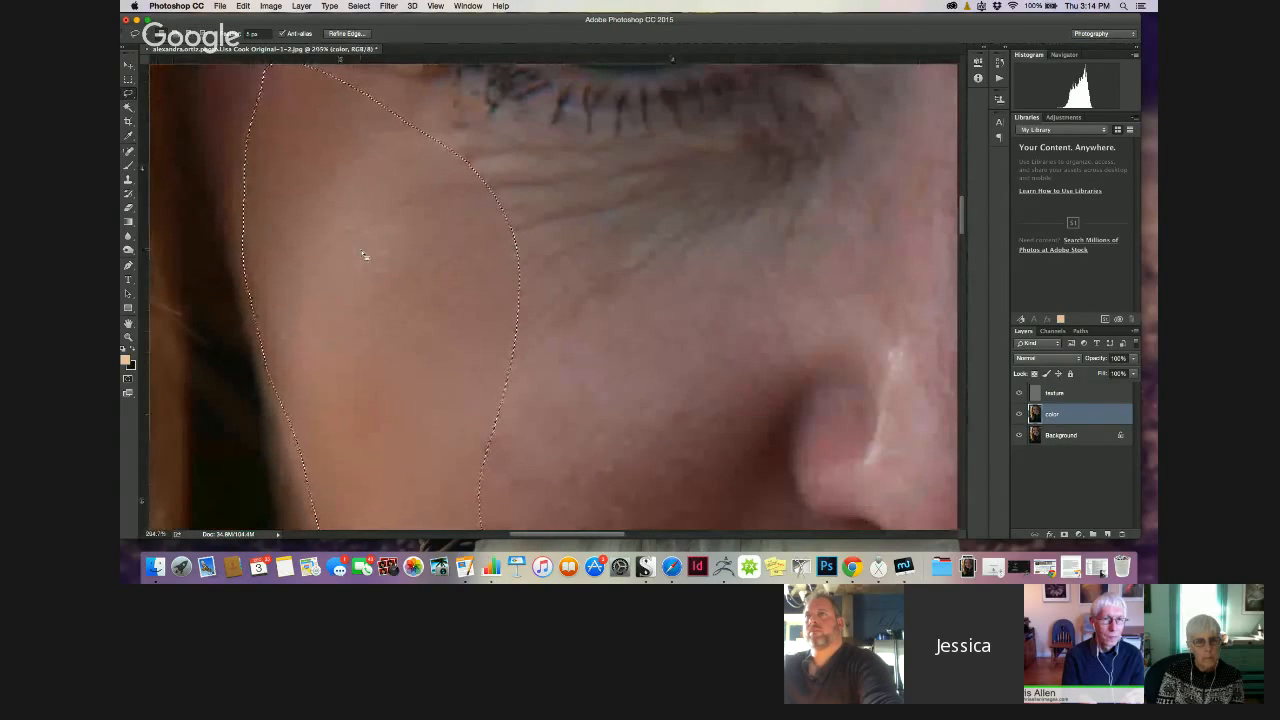
pyautogui.scroll(-4, 363, 254)
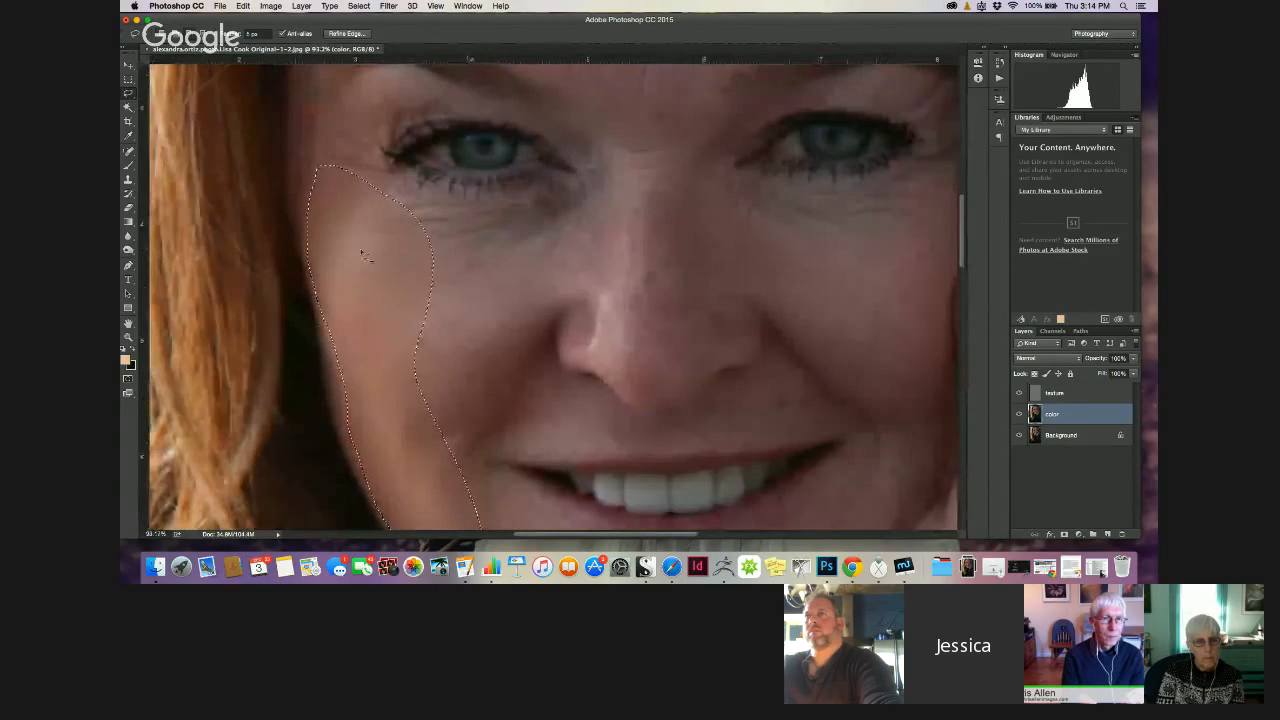
pyautogui.scroll(-1, 363, 254)
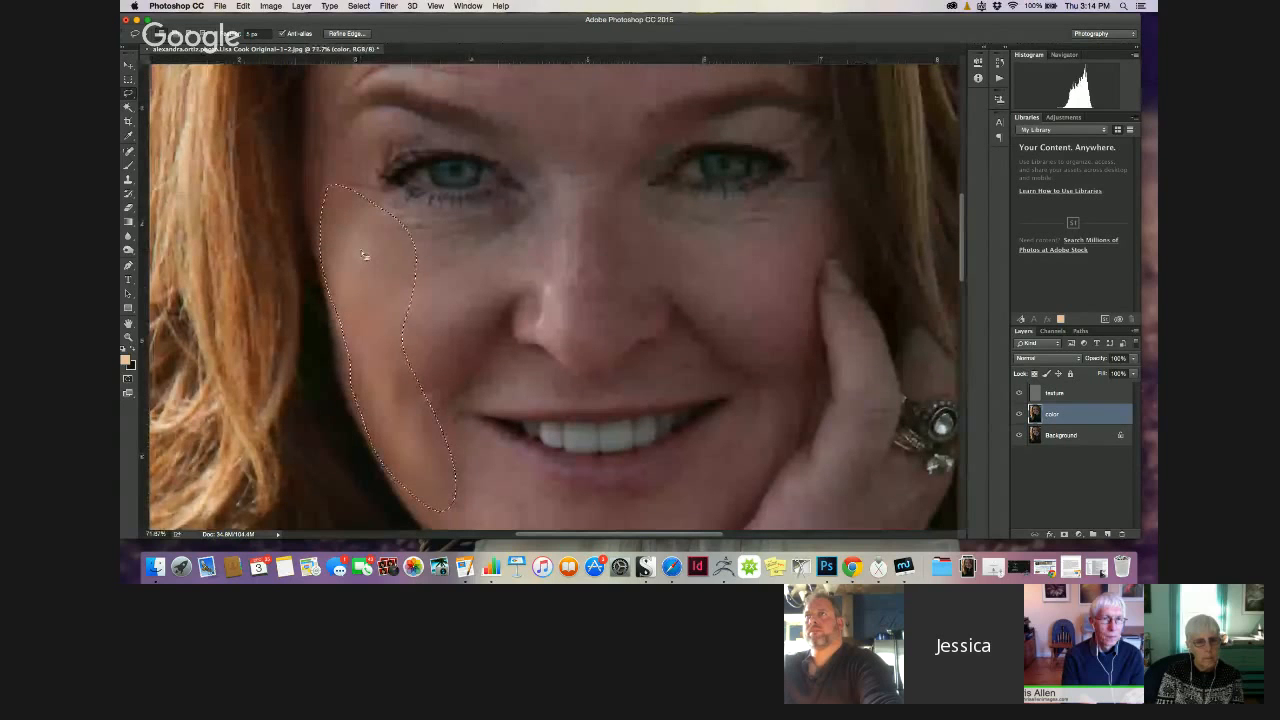
pyautogui.press('super+d')
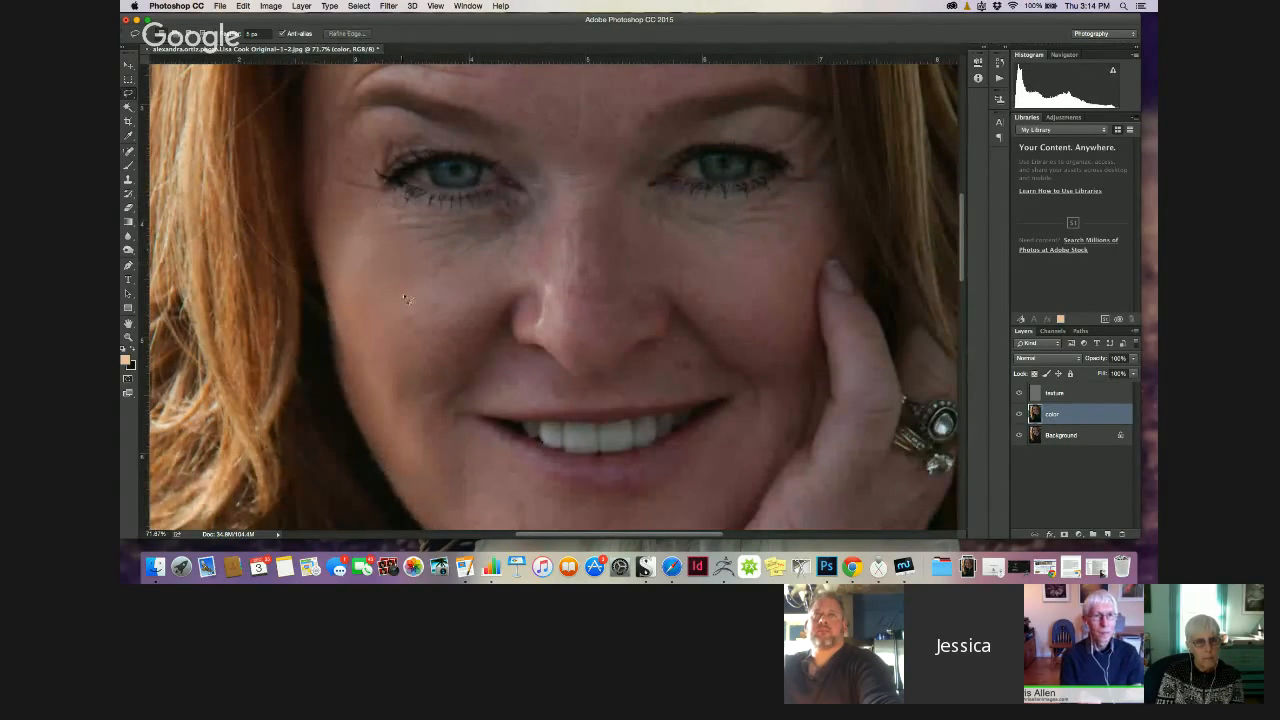
# Lasso the under-eye area on the same side of the face, reapply the Gaussian Blur repeatedly, and deselect
pyautogui.moveTo(380, 197)
pyautogui.mouseDown()
pyautogui.moveTo(515, 250)
pyautogui.moveTo(379, 198)
pyautogui.mouseUp()
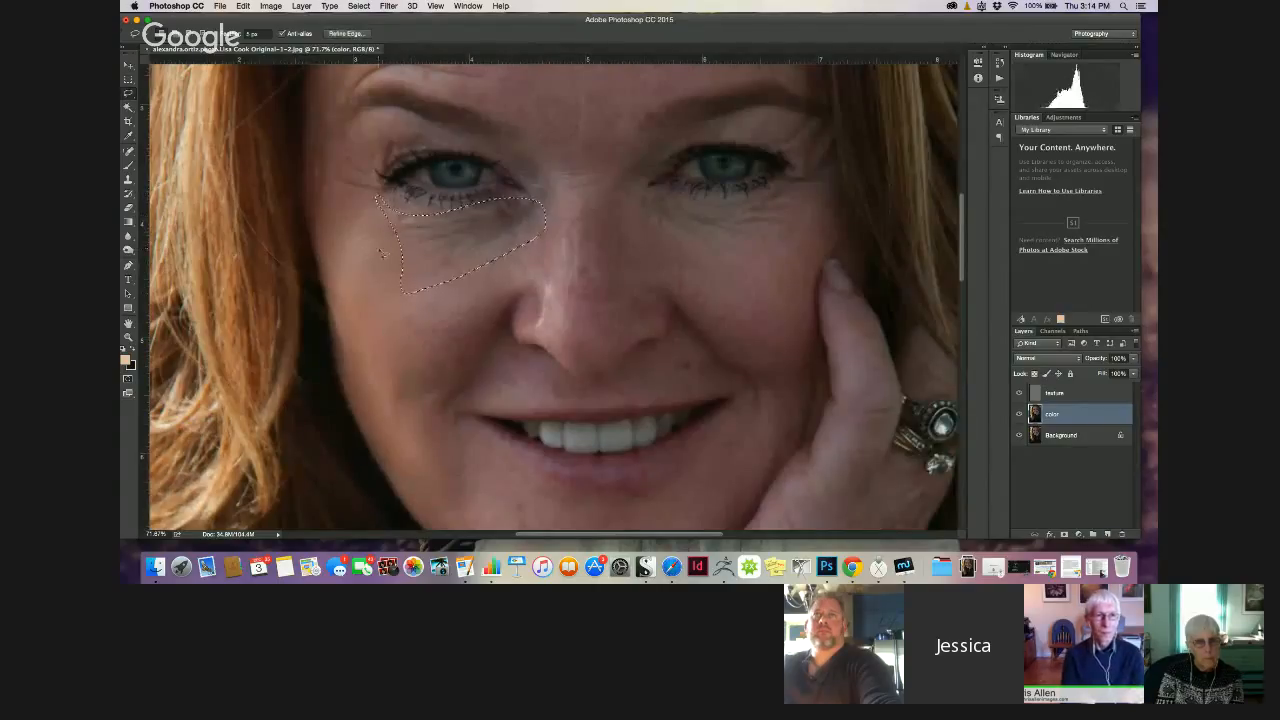
pyautogui.press('super+f')
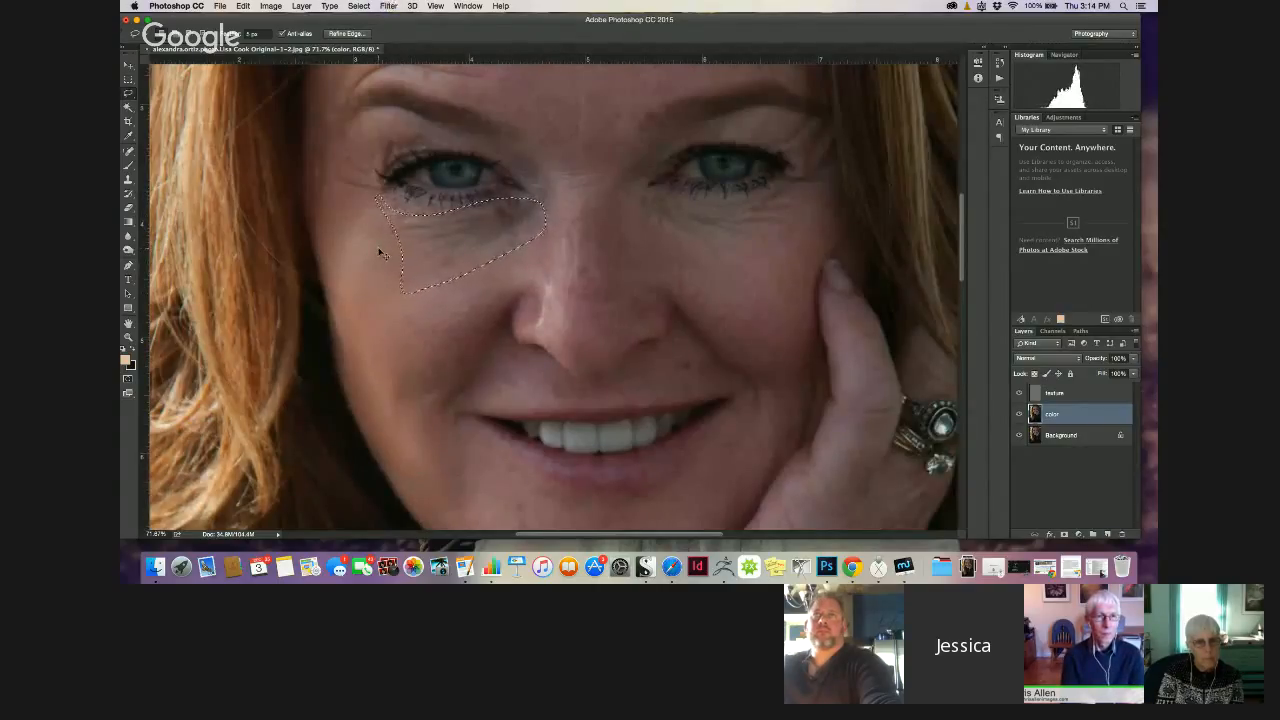
pyautogui.press('super+f')
pyautogui.press('super+f')
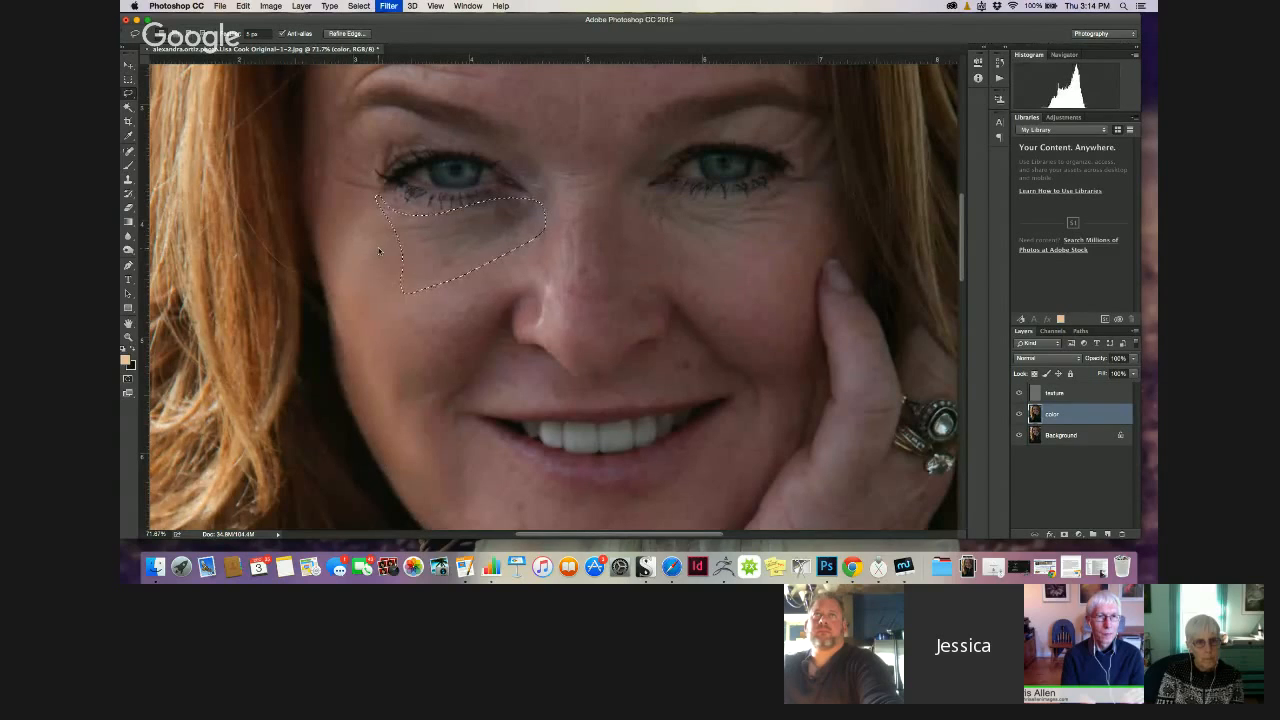
pyautogui.press('super+f')
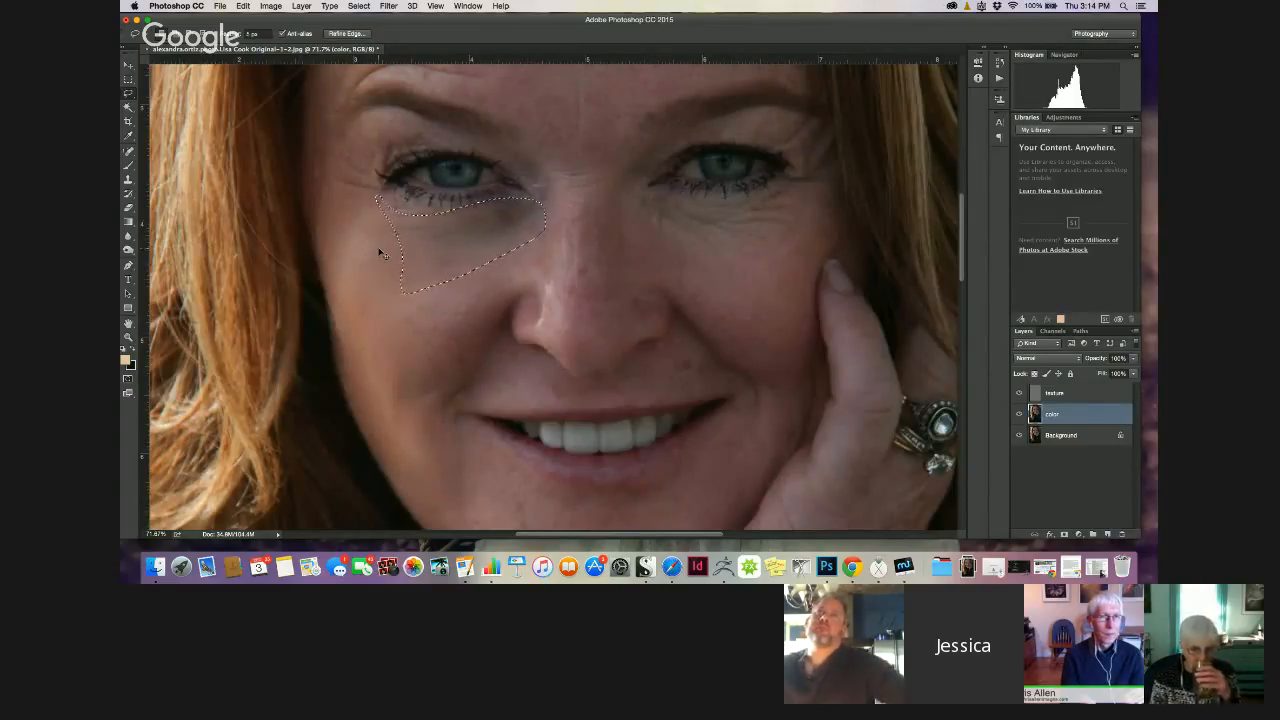
pyautogui.press('super+f')
pyautogui.press('super+f')
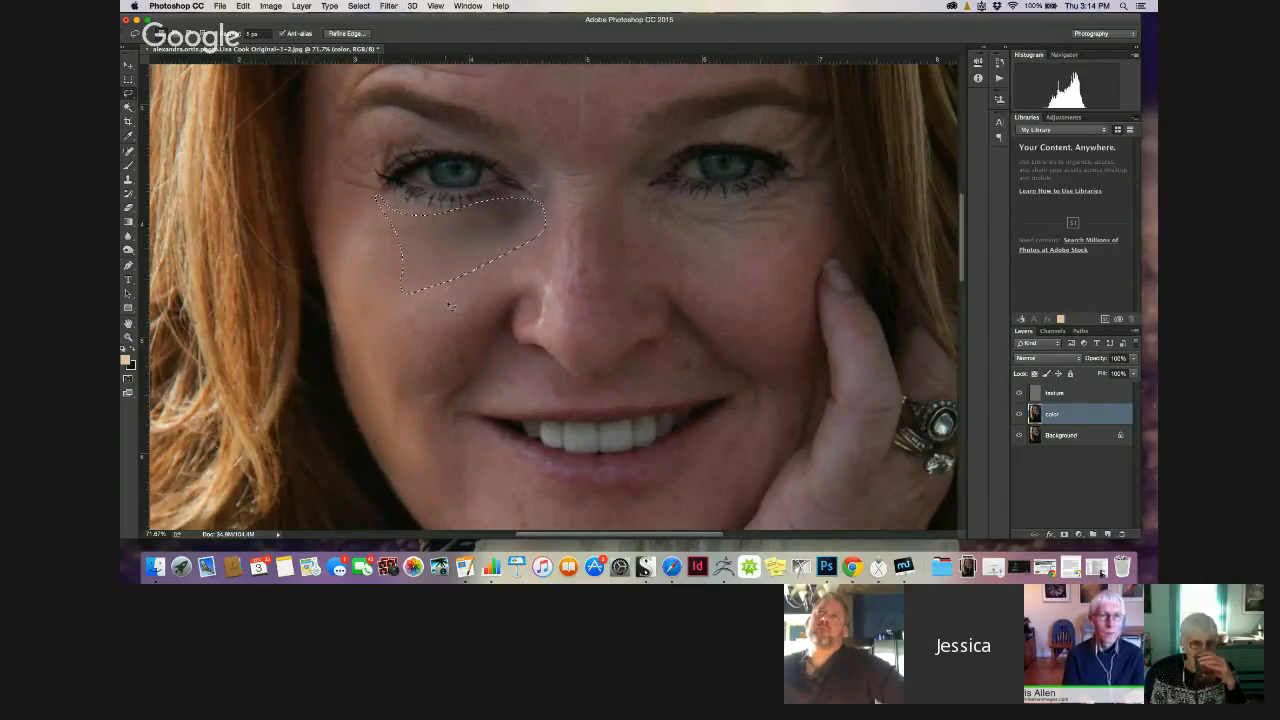
pyautogui.press('super+d')
# Lasso the inner cheek between the under-eye area, nose and smile line, and reapply the Gaussian Blur
pyautogui.moveTo(427, 288)
pyautogui.mouseDown()
pyautogui.moveTo(406, 428)
pyautogui.moveTo(512, 314)
pyautogui.mouseUp()
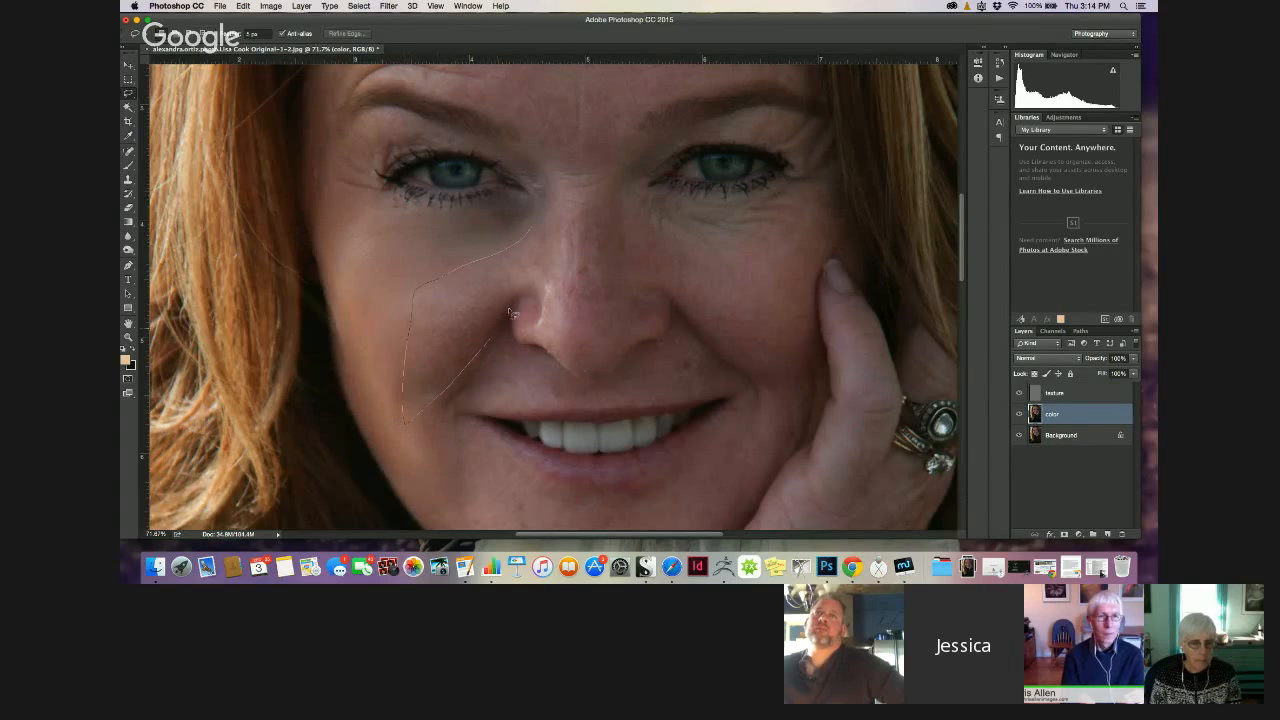
pyautogui.moveTo(523, 234); pyautogui.dragTo(553, 248)
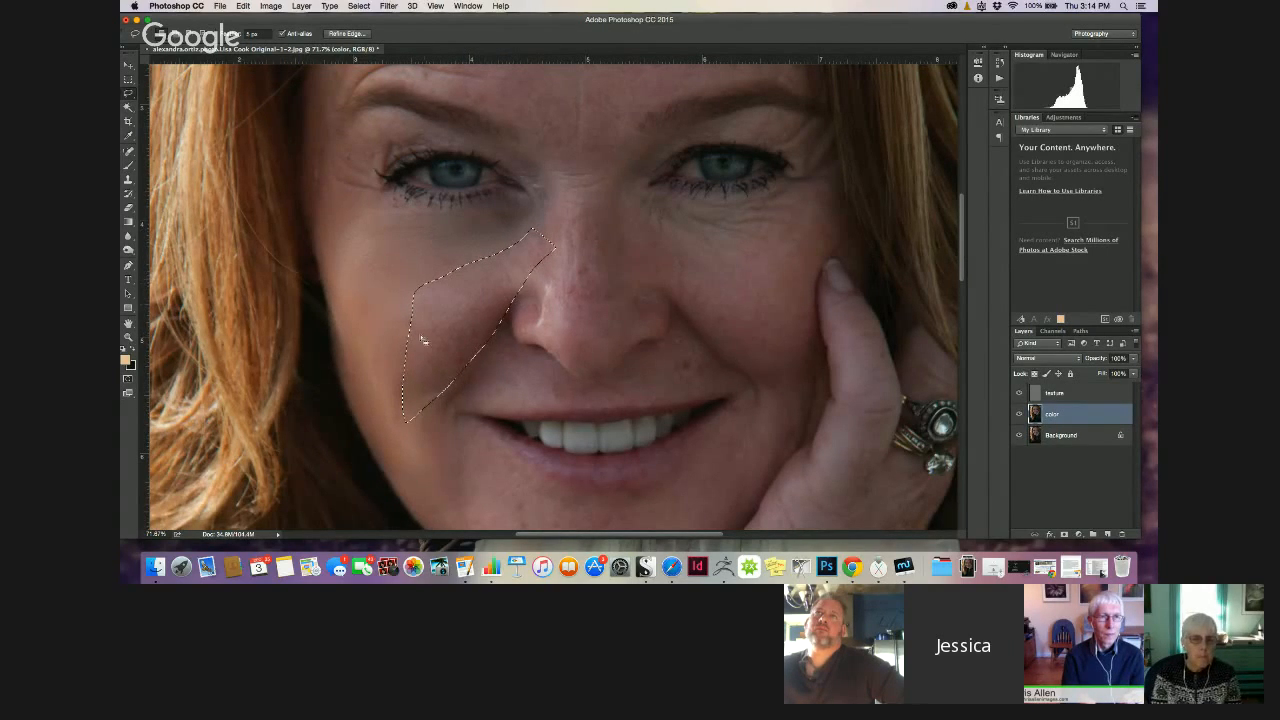
pyautogui.press('super+f')
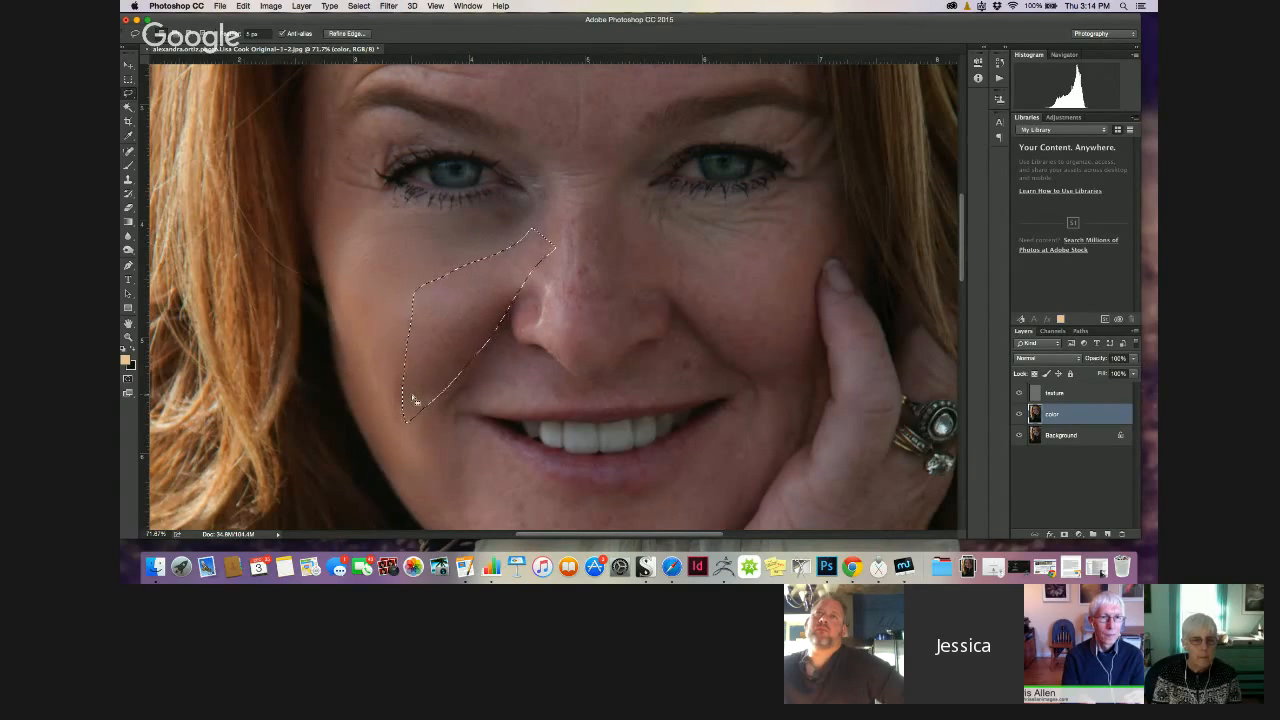
# Lasso the narrow highlight along the nostril beside the blurred cheek and reapply the Gaussian Blur to it twice
pyautogui.moveTo(550, 204); pyautogui.dragTo(541, 250)
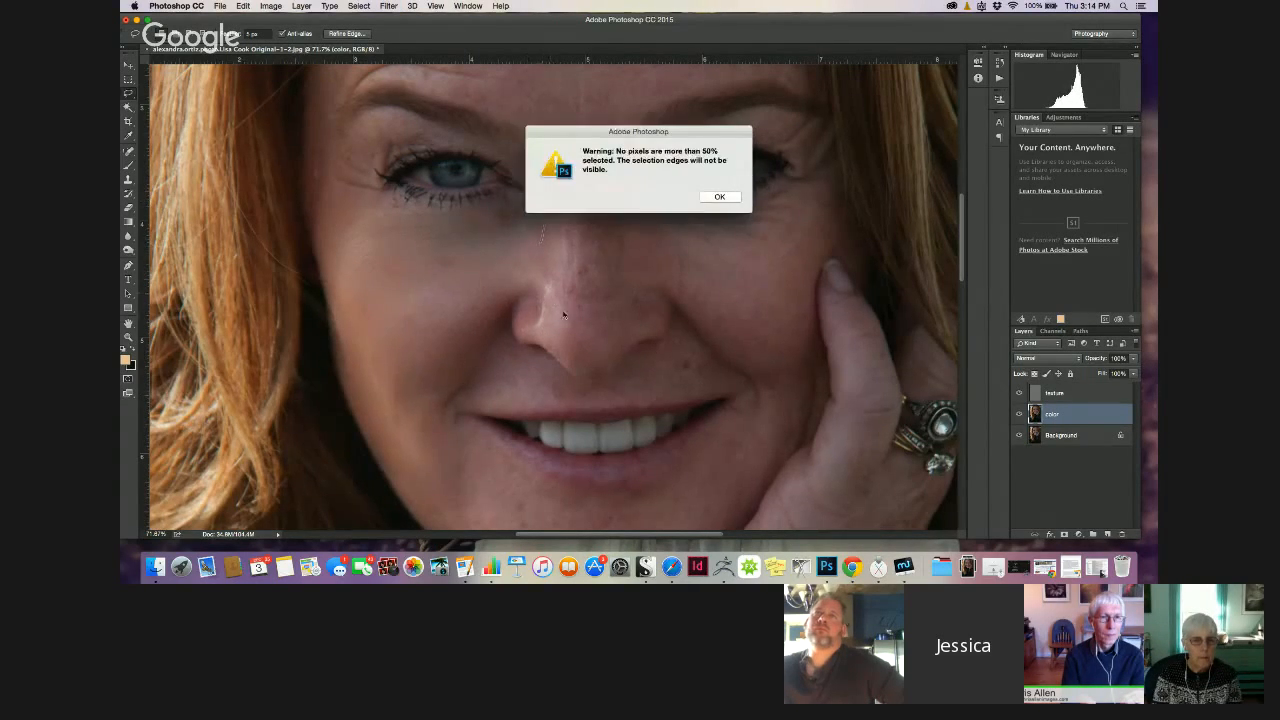
pyautogui.click(718, 197)
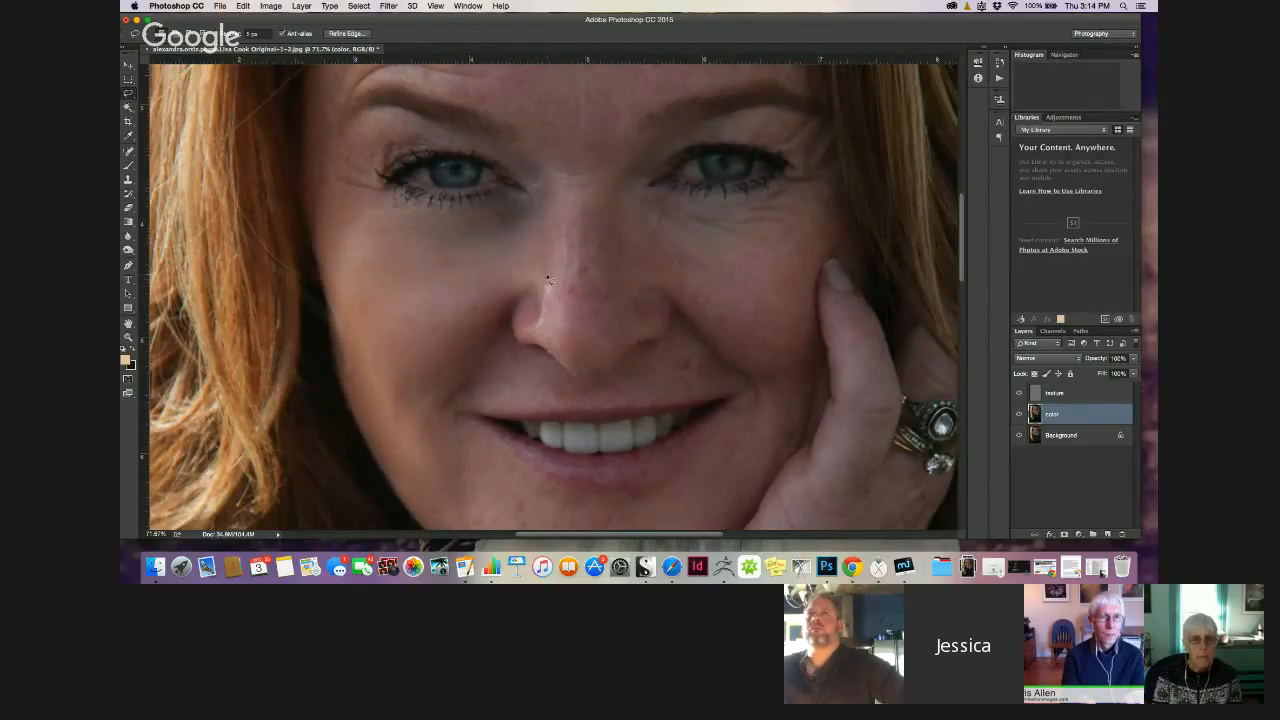
pyautogui.moveTo(555, 310); pyautogui.dragTo(528, 300)
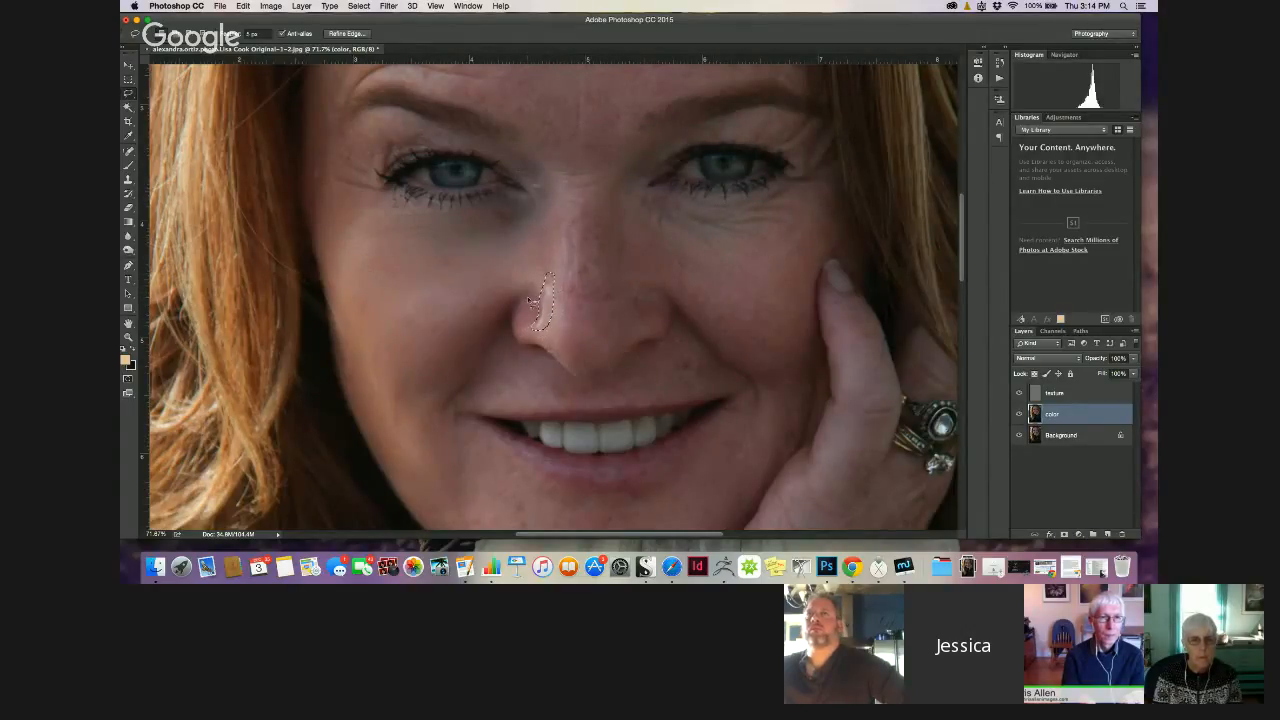
pyautogui.press('super+f')
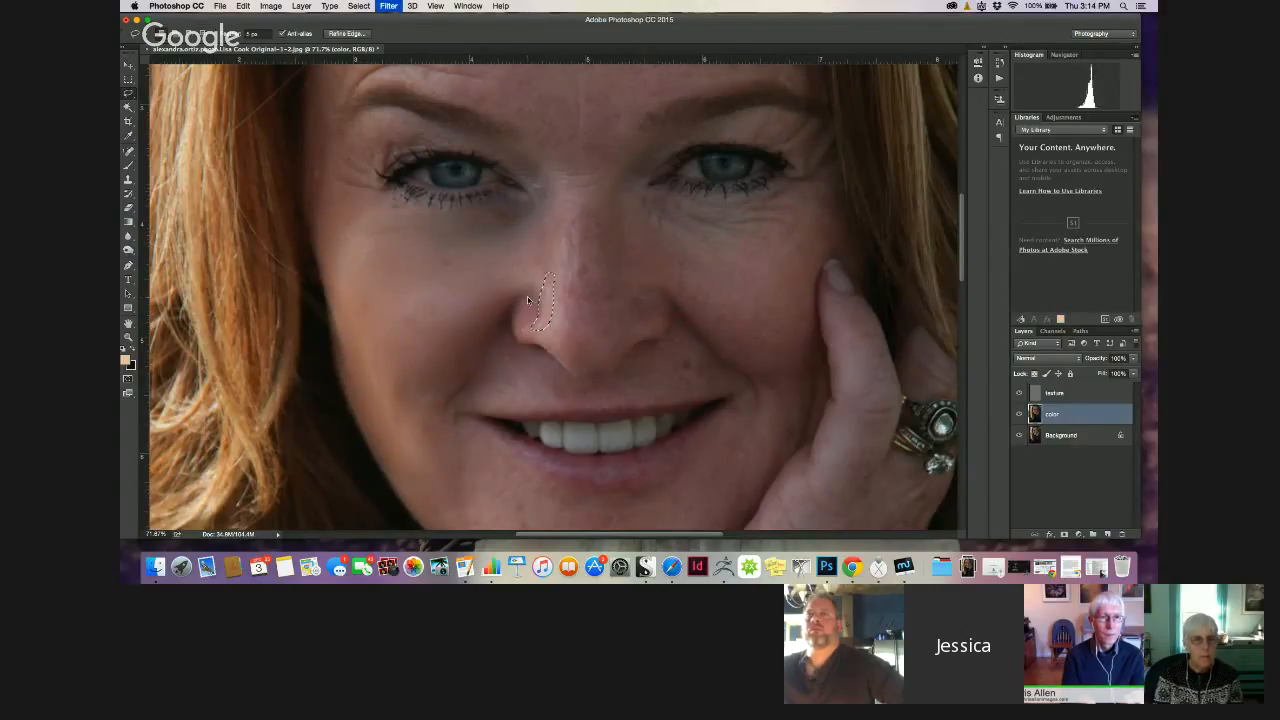
pyautogui.press('super+f')
# Lasso the bridge of the nose down to its tip, reapply the Gaussian Blur repeatedly, and deselect
pyautogui.moveTo(620, 305); pyautogui.dragTo(560, 205)
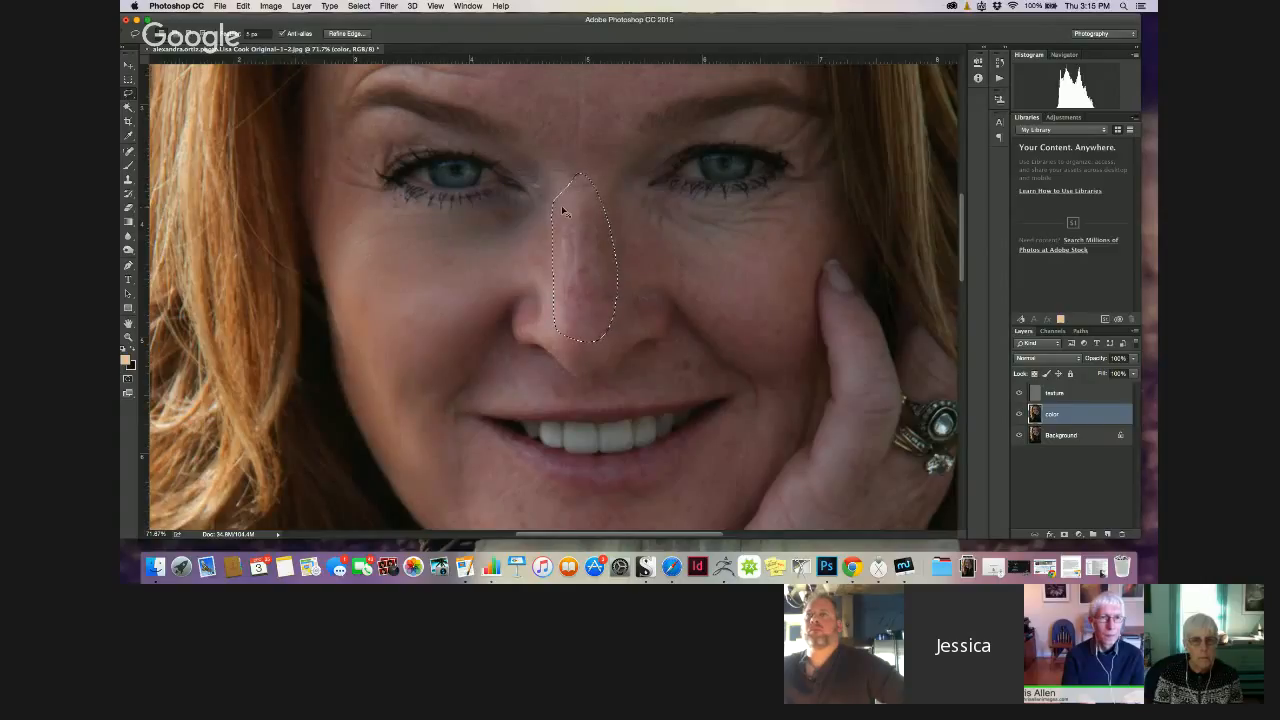
pyautogui.press('super+f')
pyautogui.press('super+f')
pyautogui.press('super+f')
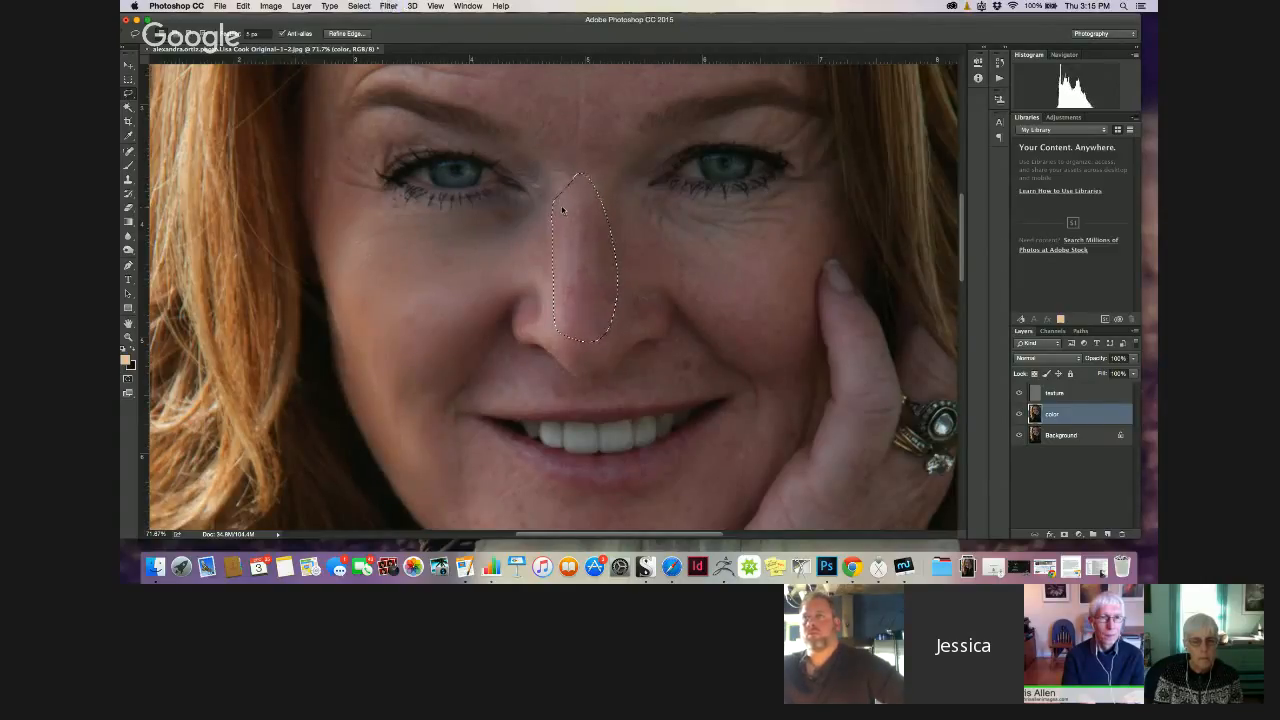
pyautogui.press('super+f')
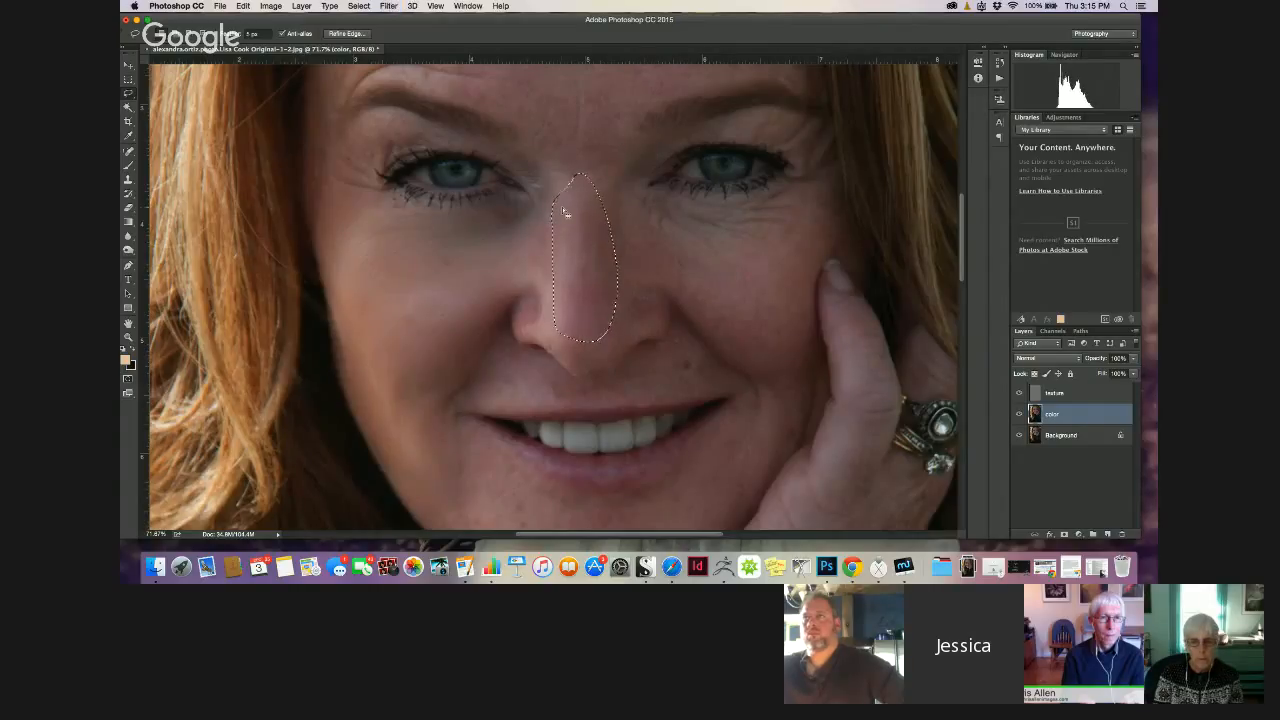
pyautogui.press('super+d')
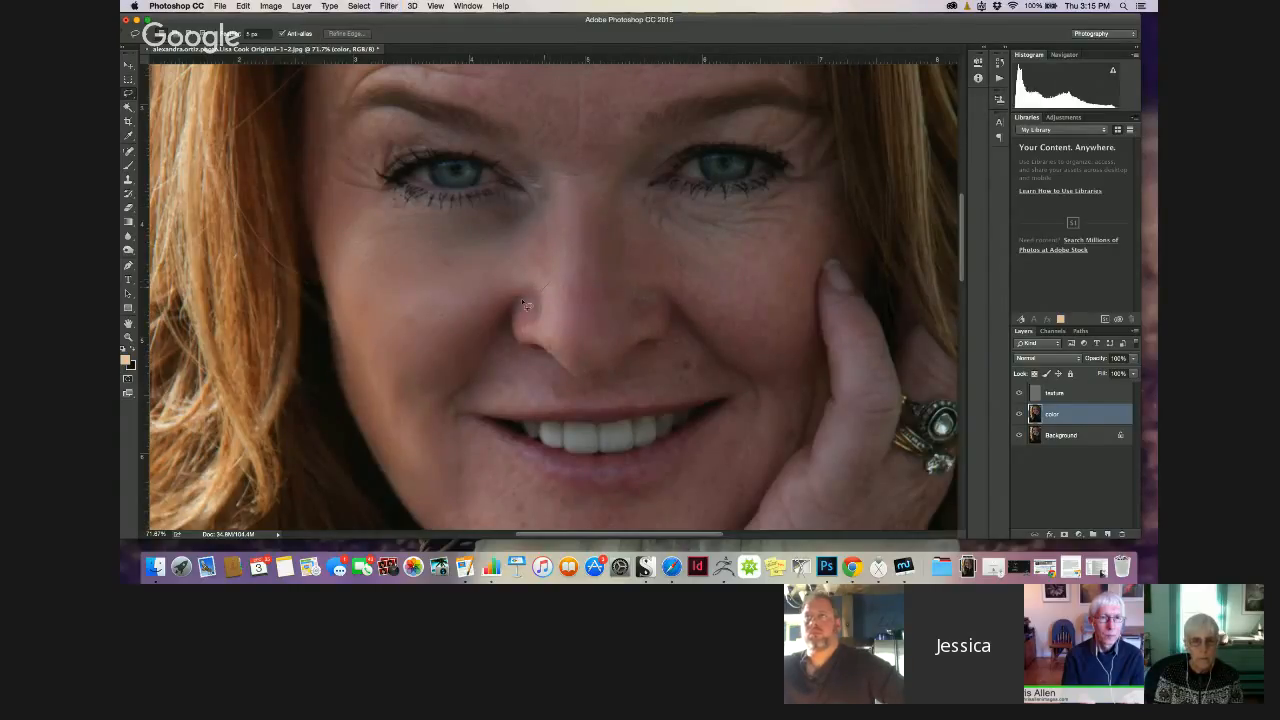
# Lasso the lower nose, including both nostrils and the tip, and reapply the Gaussian Blur
pyautogui.moveTo(522, 304)
pyautogui.mouseDown()
pyautogui.moveTo(587, 384)
pyautogui.moveTo(614, 370)
pyautogui.mouseUp()
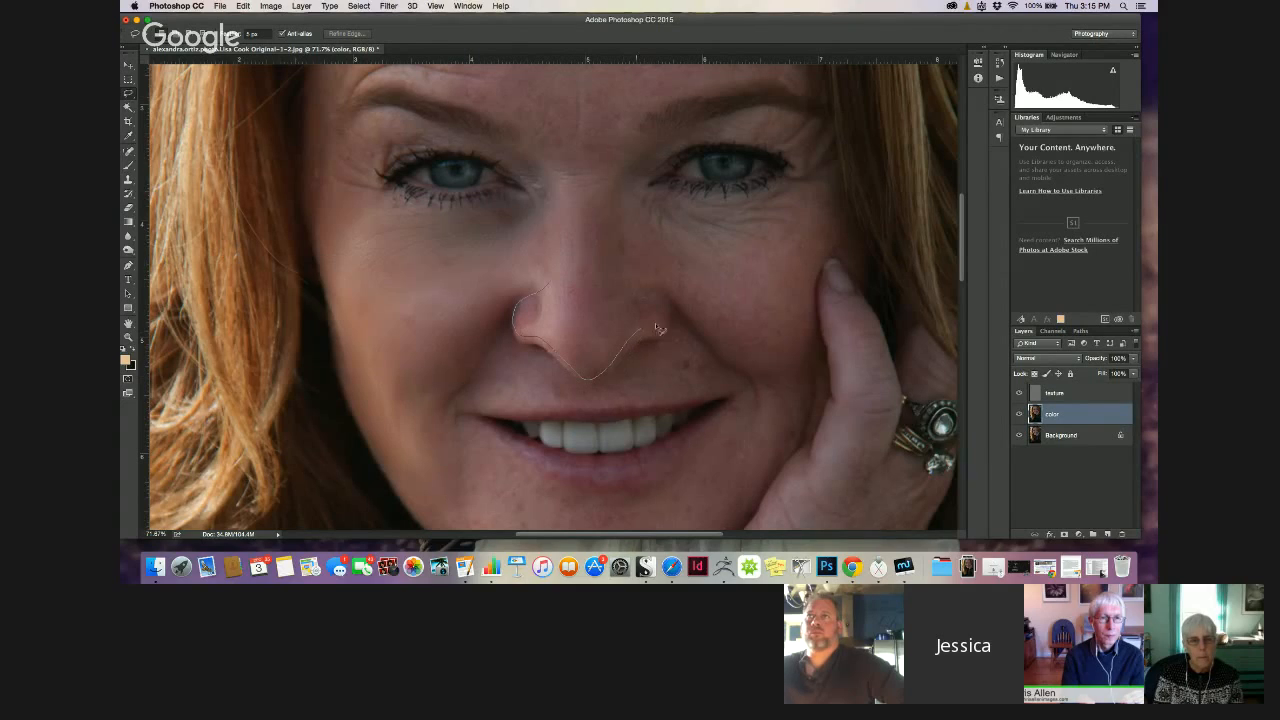
pyautogui.moveTo(645, 293); pyautogui.dragTo(522, 303)
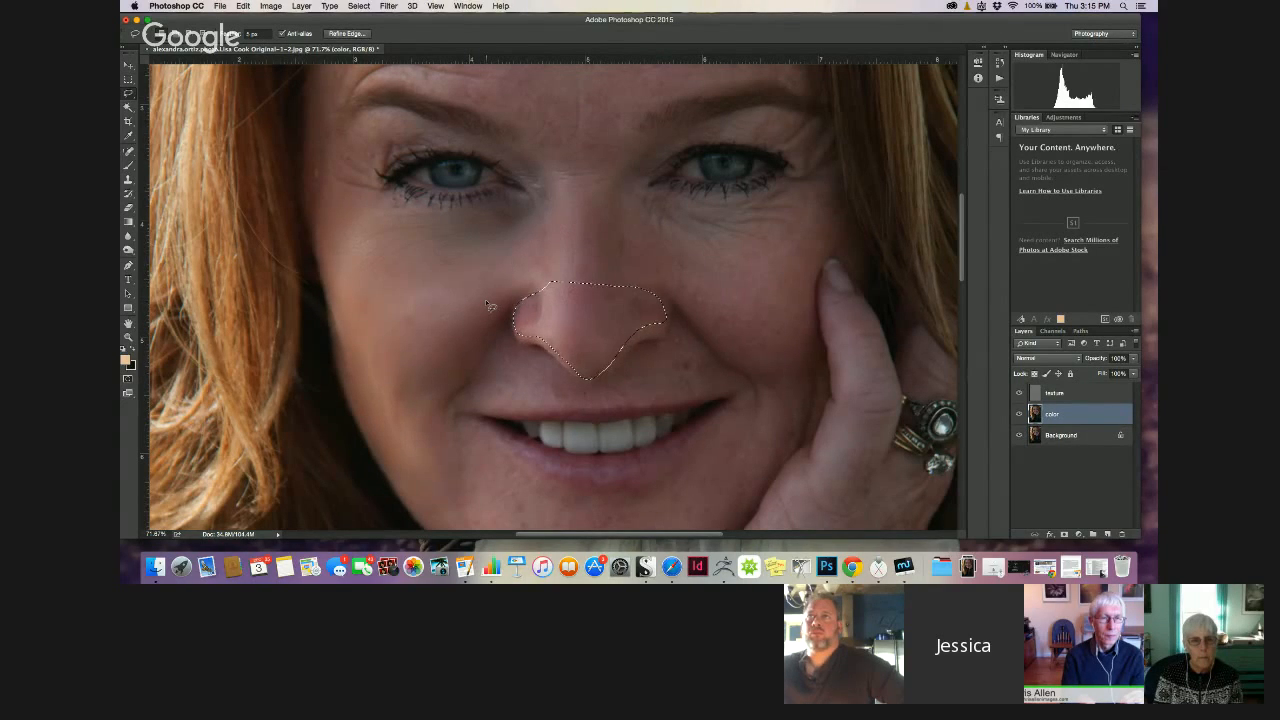
pyautogui.press('super+f')
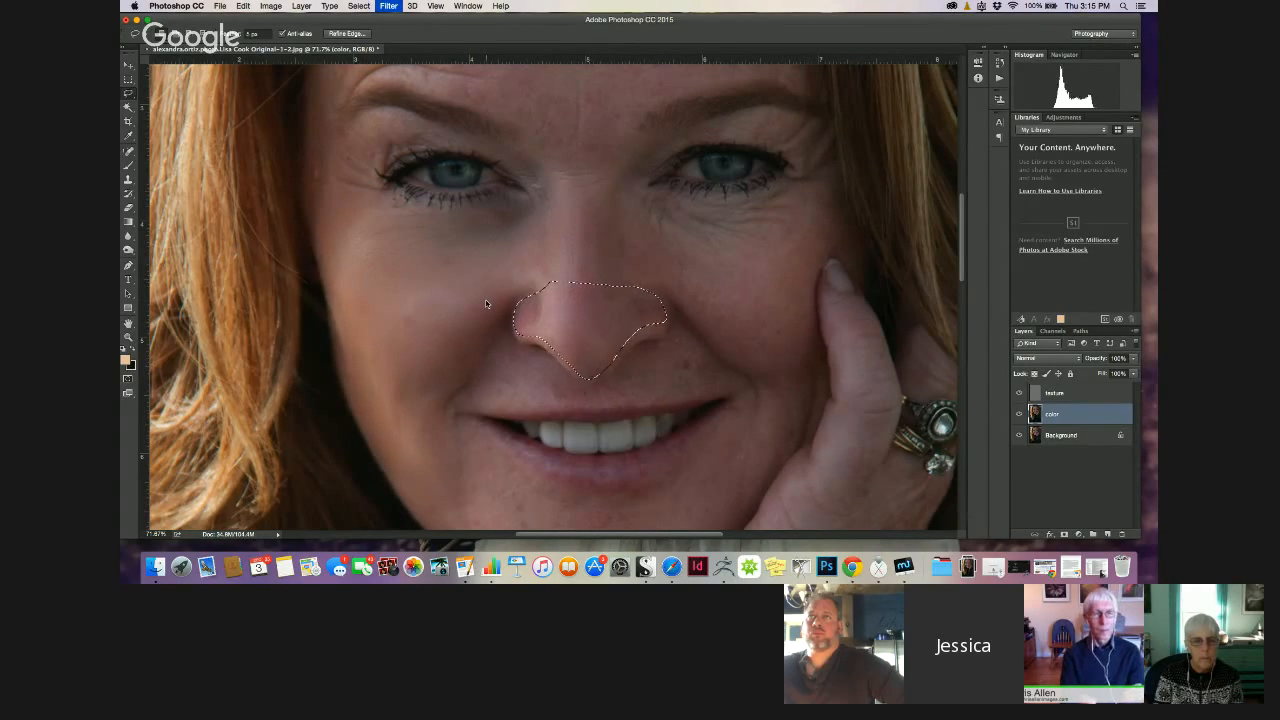
# Lasso the skin between the nostril and upper lip on the already blurred cheek's side, reapply the Gaussian Blur, and deselect
pyautogui.press('super+d')
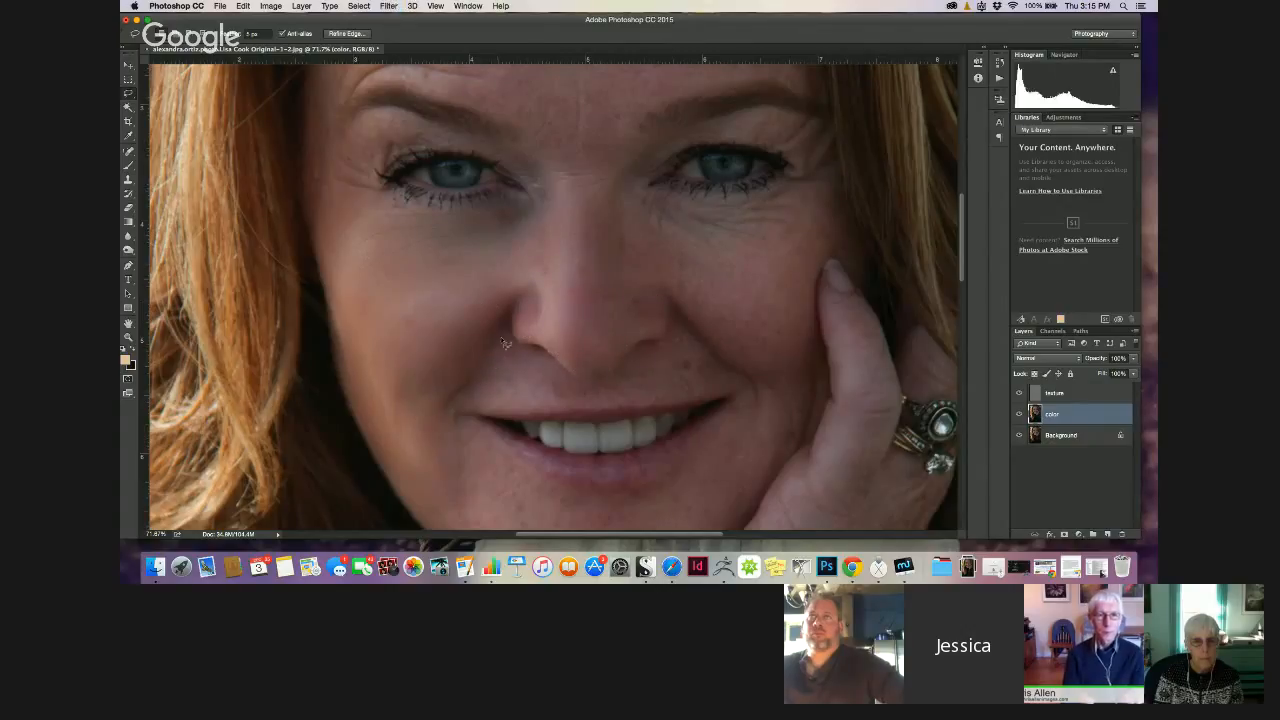
pyautogui.moveTo(487, 369)
pyautogui.mouseDown()
pyautogui.moveTo(457, 402)
pyautogui.moveTo(582, 404)
pyautogui.moveTo(504, 335)
pyautogui.mouseUp()
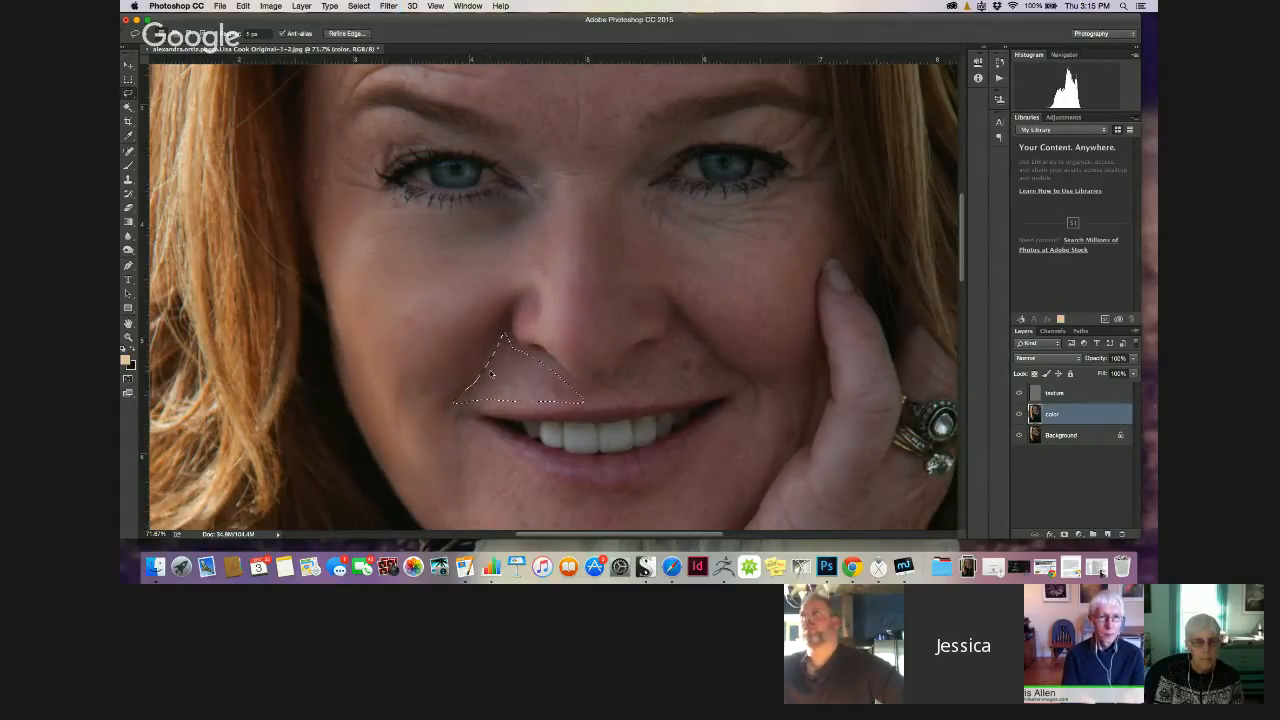
pyautogui.press('super+f')
pyautogui.press('super+d')
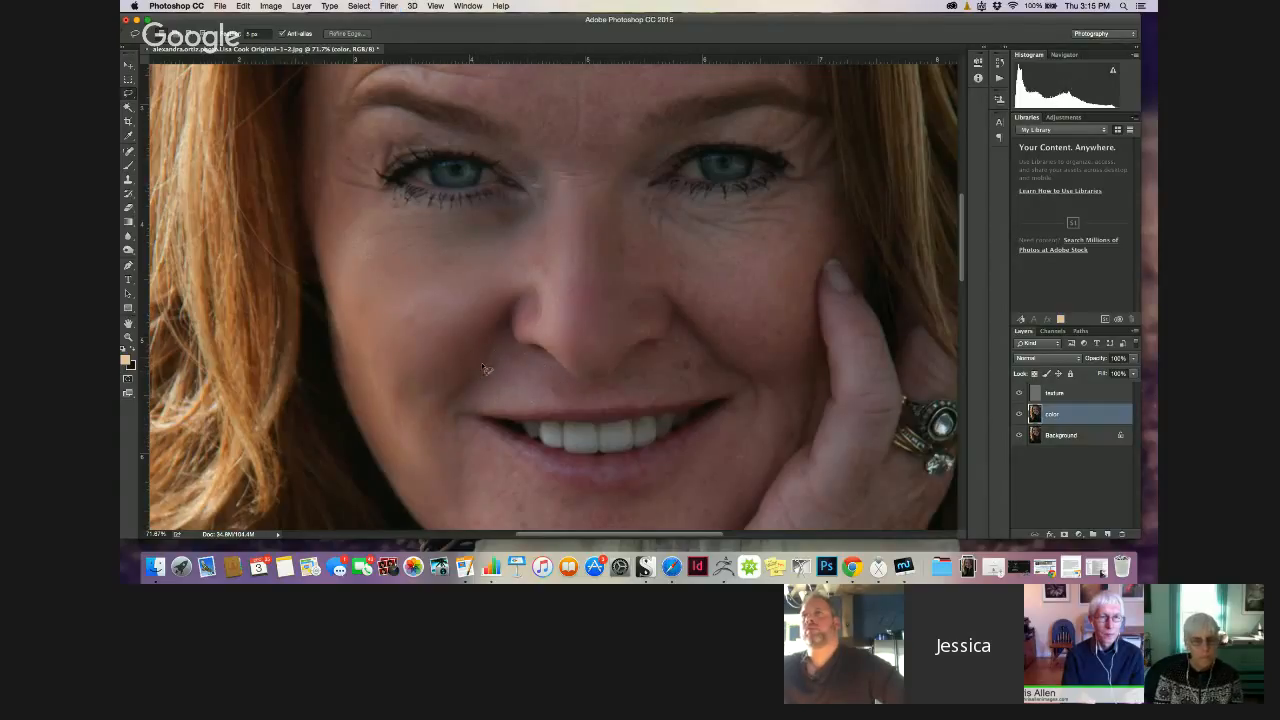
# Lasso the smile fold from the nostril past the corner of the mouth and reapply the Gaussian Blur repeatedly
pyautogui.moveTo(503, 320); pyautogui.dragTo(439, 372)
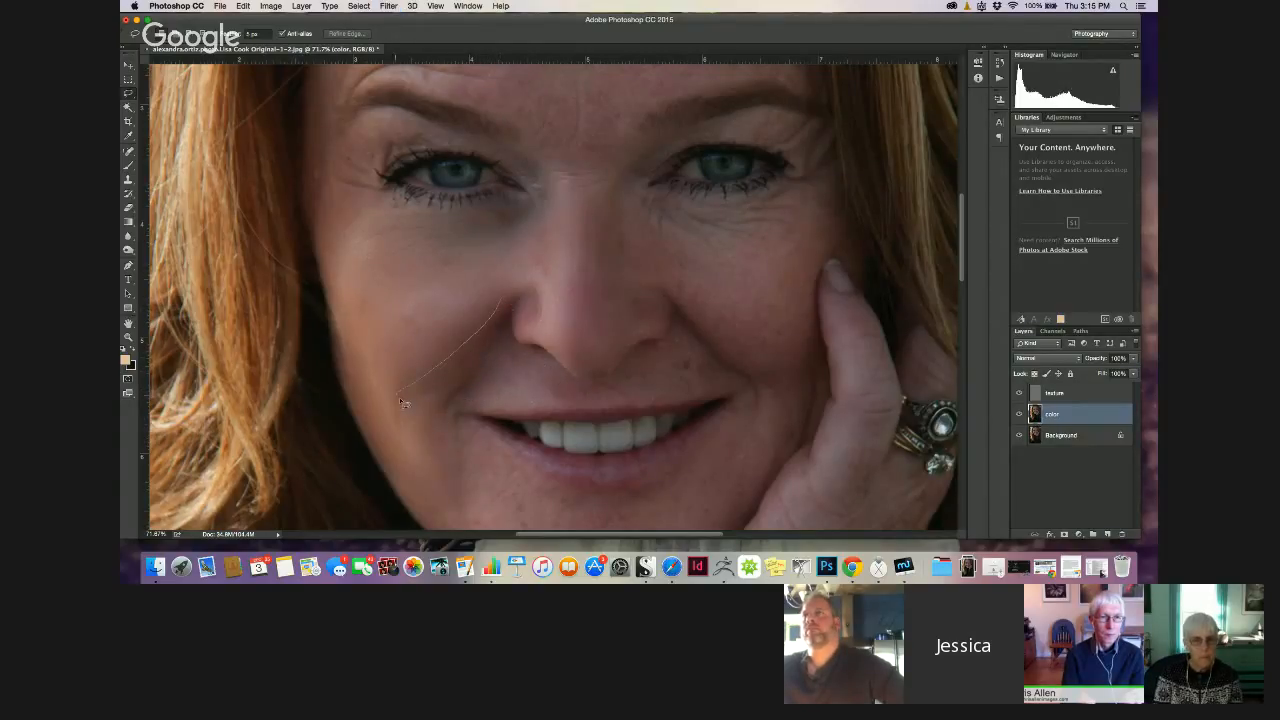
pyautogui.moveTo(563, 391); pyautogui.dragTo(498, 308)
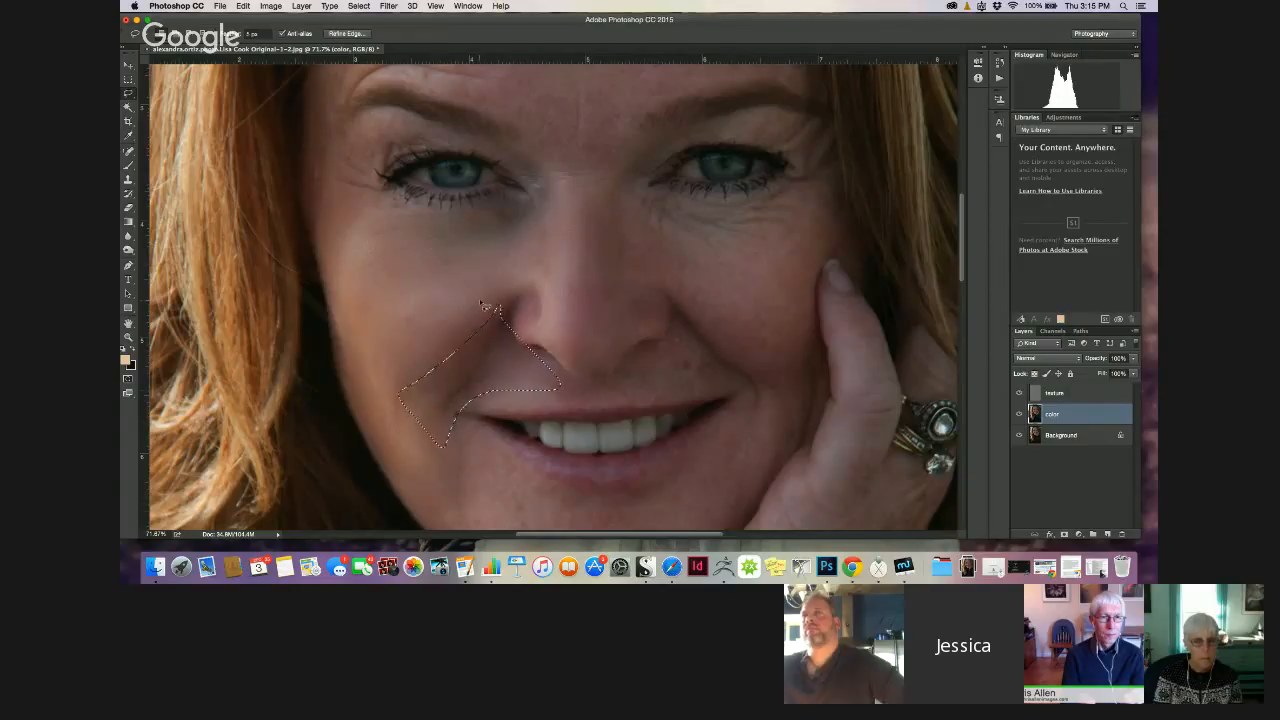
pyautogui.press('super+f')
pyautogui.press('super+f')
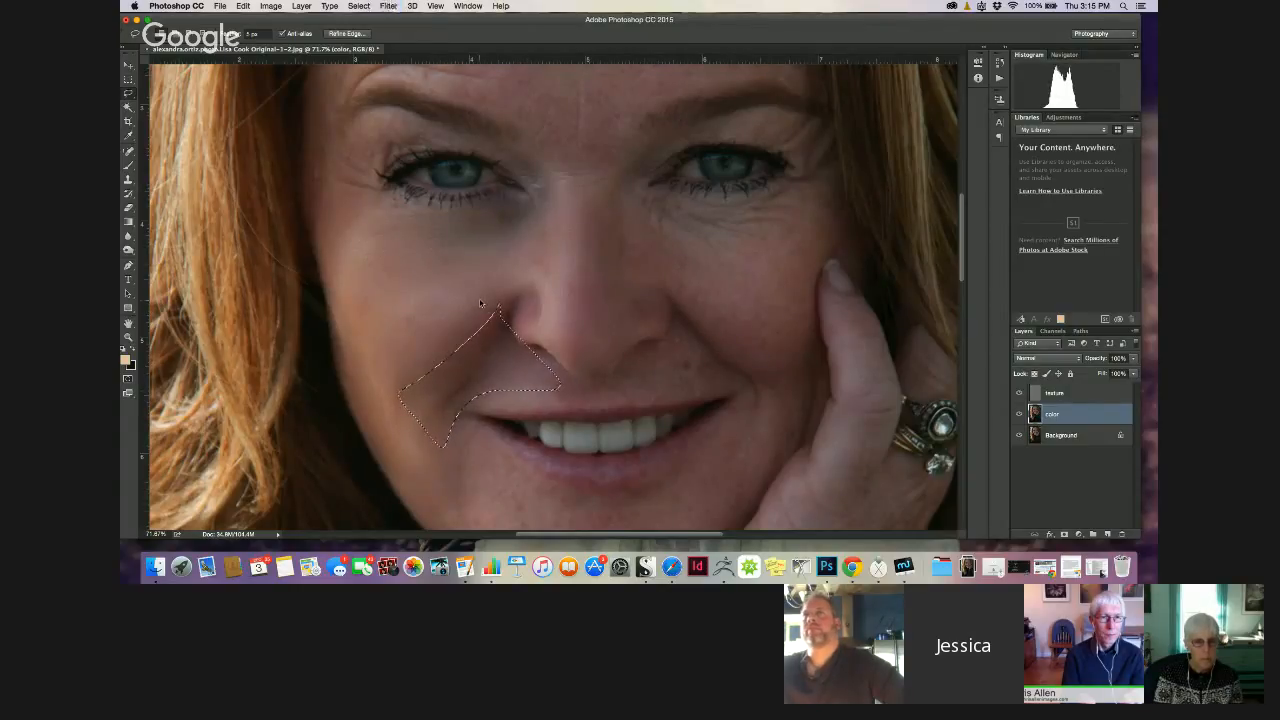
pyautogui.press('super+f')
# Toggle the last blur off and on repeatedly to compare the smile fold with and without it
pyautogui.press('super+z')
pyautogui.press('super+z')
pyautogui.press('super+z')
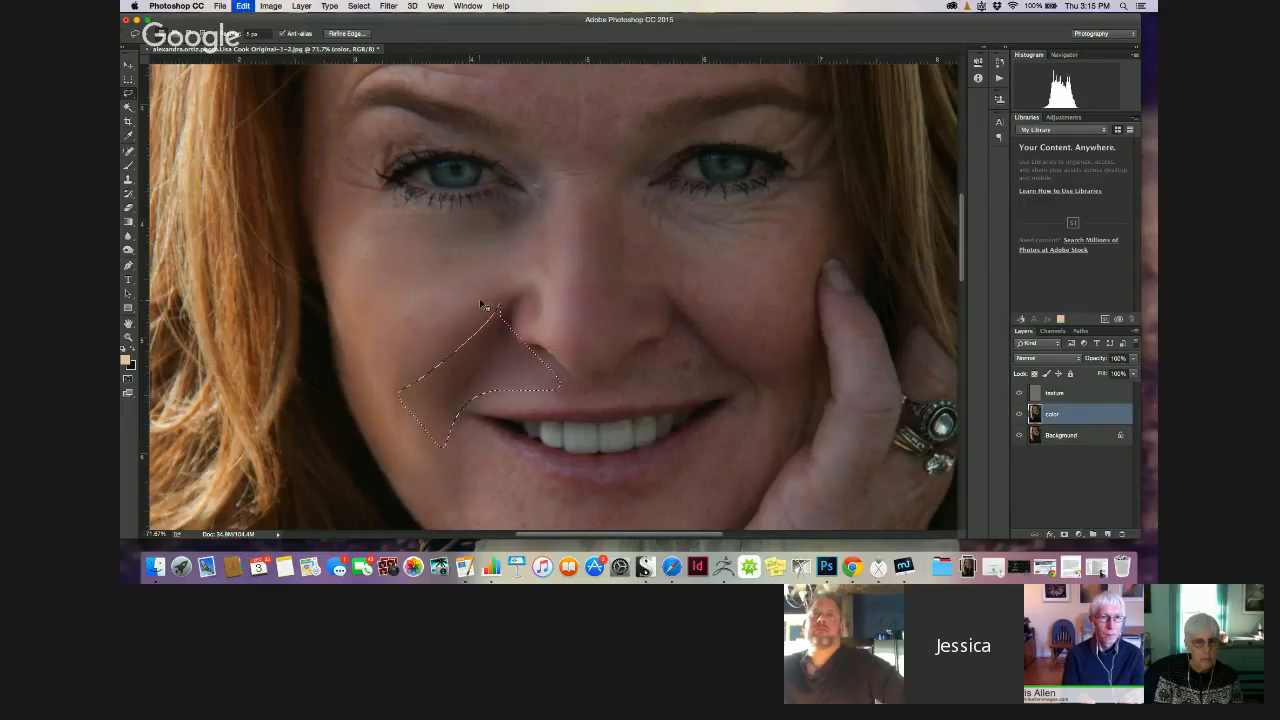
pyautogui.press('super+z')
pyautogui.press('super+z')
pyautogui.press('super+z')
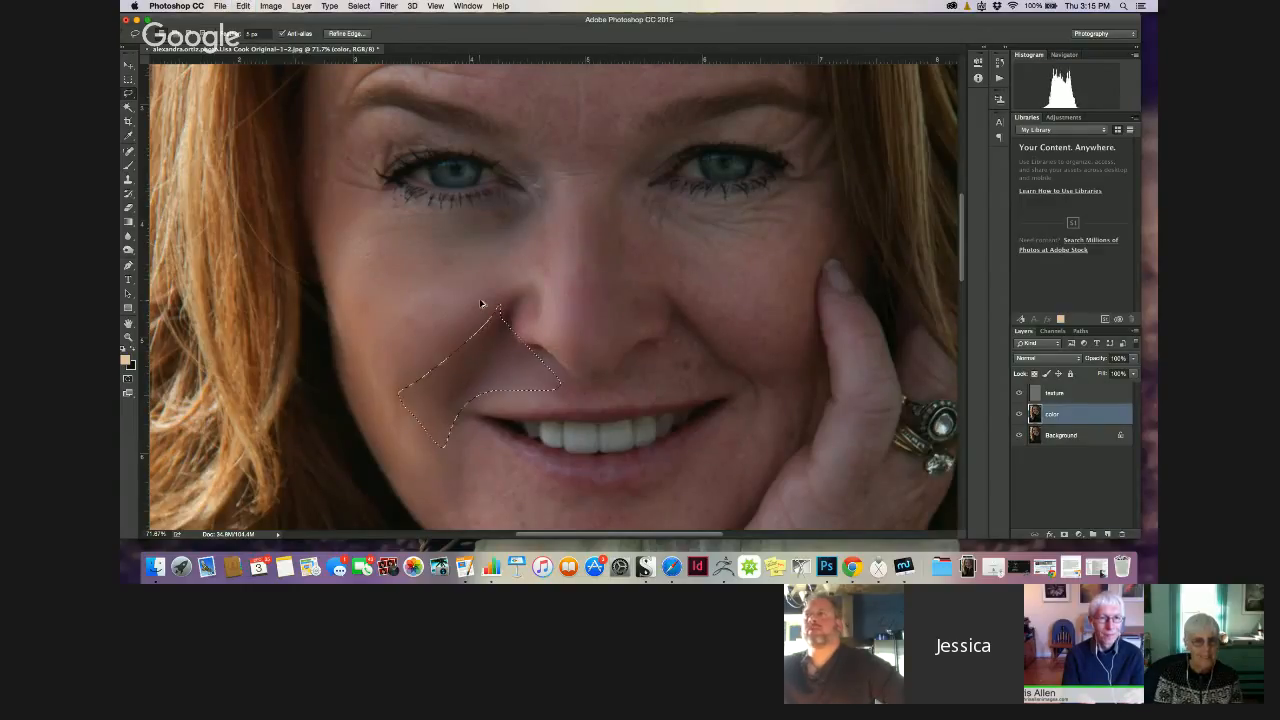
pyautogui.press('super+z')
pyautogui.press('super+z')
pyautogui.press('super+z')
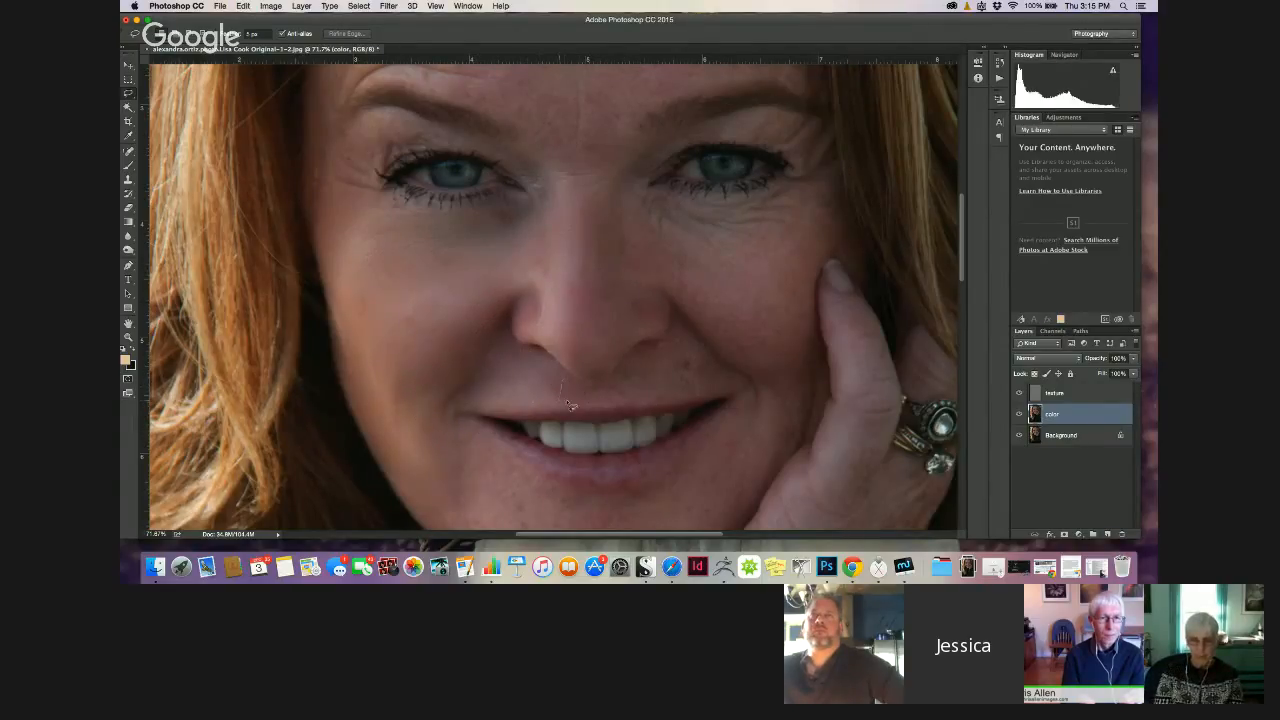
# Lasso and blur the strip above the center of the upper lip and the area between the other nostril and mouth corner
pyautogui.moveTo(570, 405)
pyautogui.mouseDown()
pyautogui.moveTo(632, 402)
pyautogui.moveTo(626, 387)
pyautogui.moveTo(568, 393)
pyautogui.mouseUp()
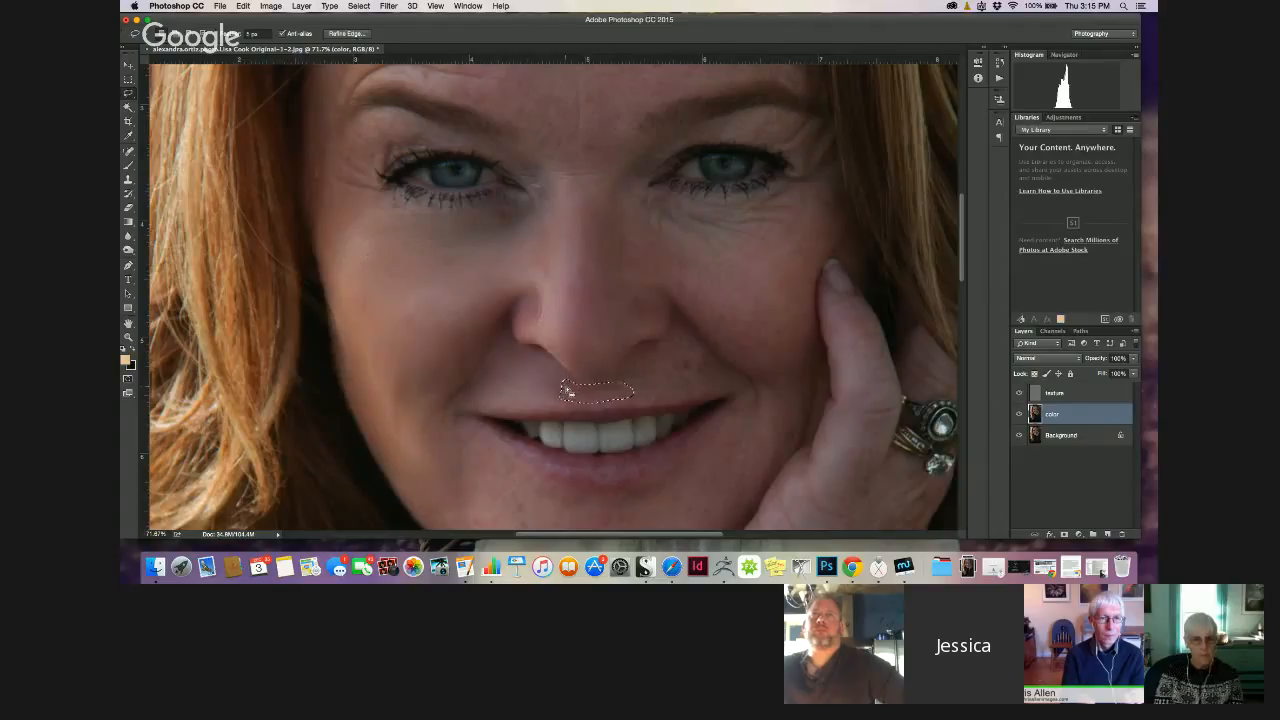
pyautogui.moveTo(652, 343)
pyautogui.mouseDown()
pyautogui.moveTo(607, 385)
pyautogui.moveTo(613, 400)
pyautogui.moveTo(741, 390)
pyautogui.moveTo(685, 328)
pyautogui.moveTo(648, 352)
pyautogui.mouseUp()
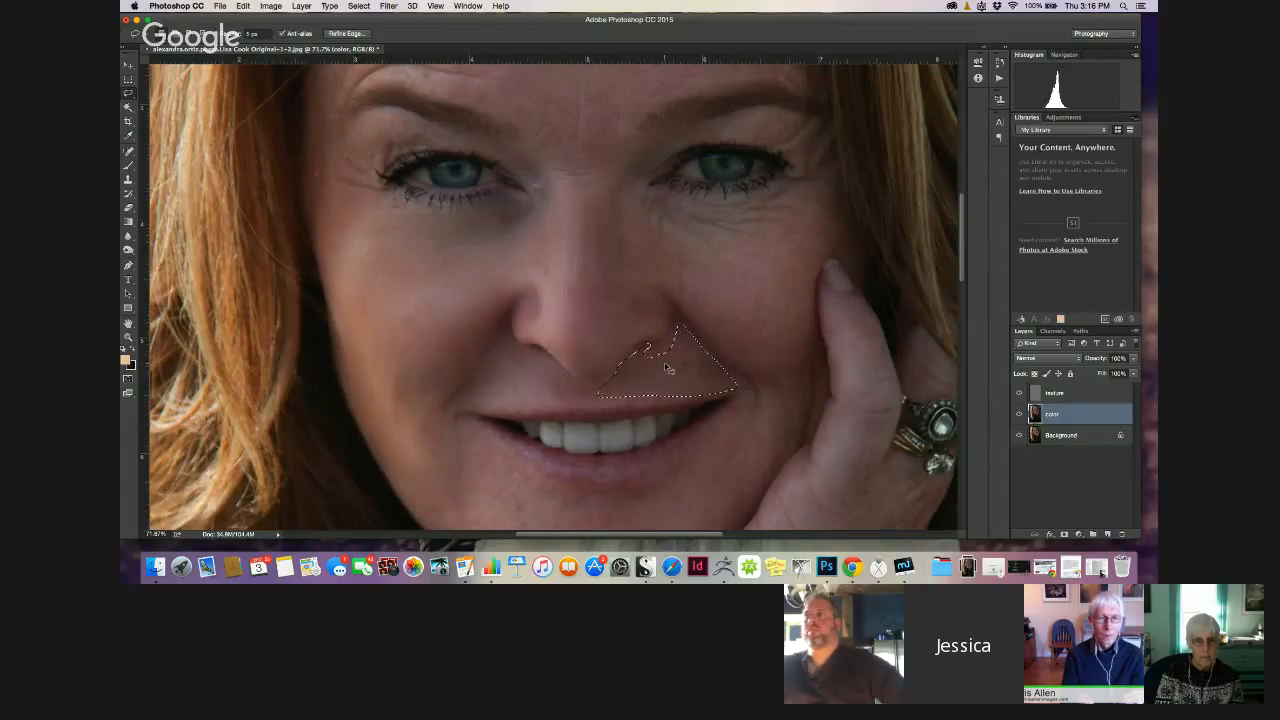
pyautogui.press('super+f')
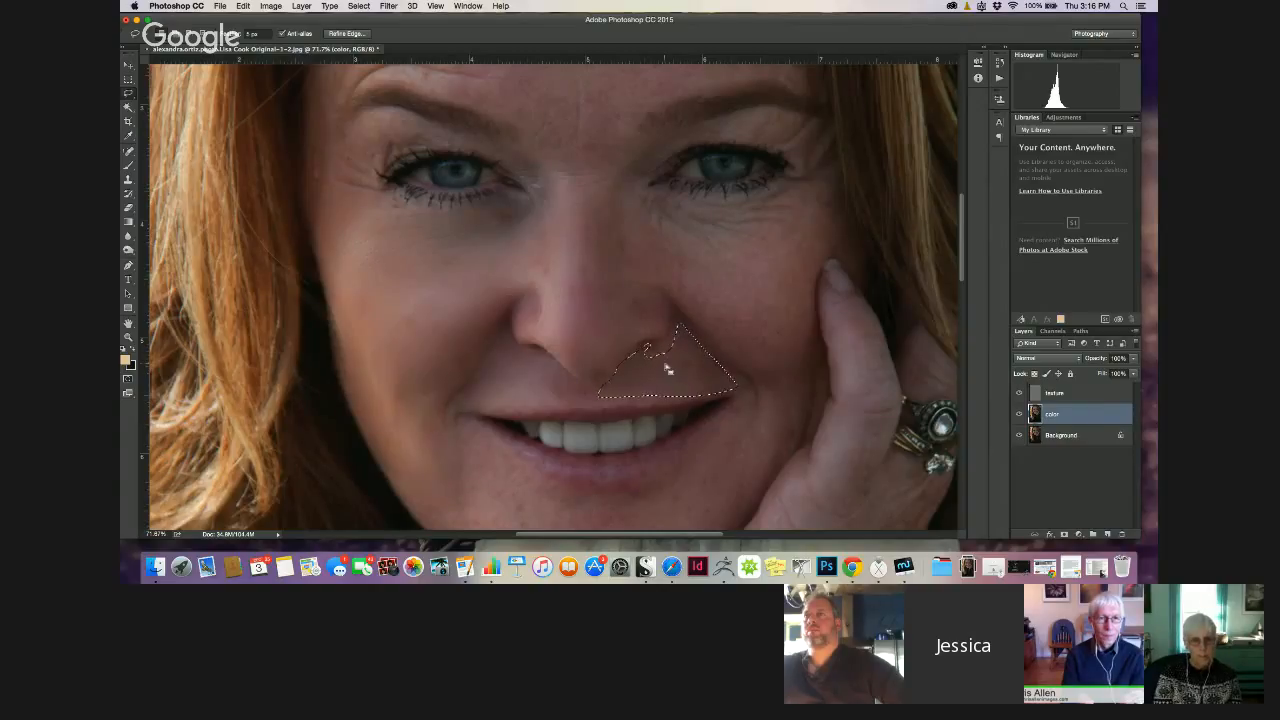
# Lasso the shaded side of the nose and blur it, applying a stronger Gaussian Blur with a radius of 25.1 pixels
pyautogui.moveTo(609, 189)
pyautogui.mouseDown()
pyautogui.moveTo(602, 240)
pyautogui.moveTo(617, 313)
pyautogui.moveTo(667, 314)
pyautogui.moveTo(624, 180)
pyautogui.mouseUp()
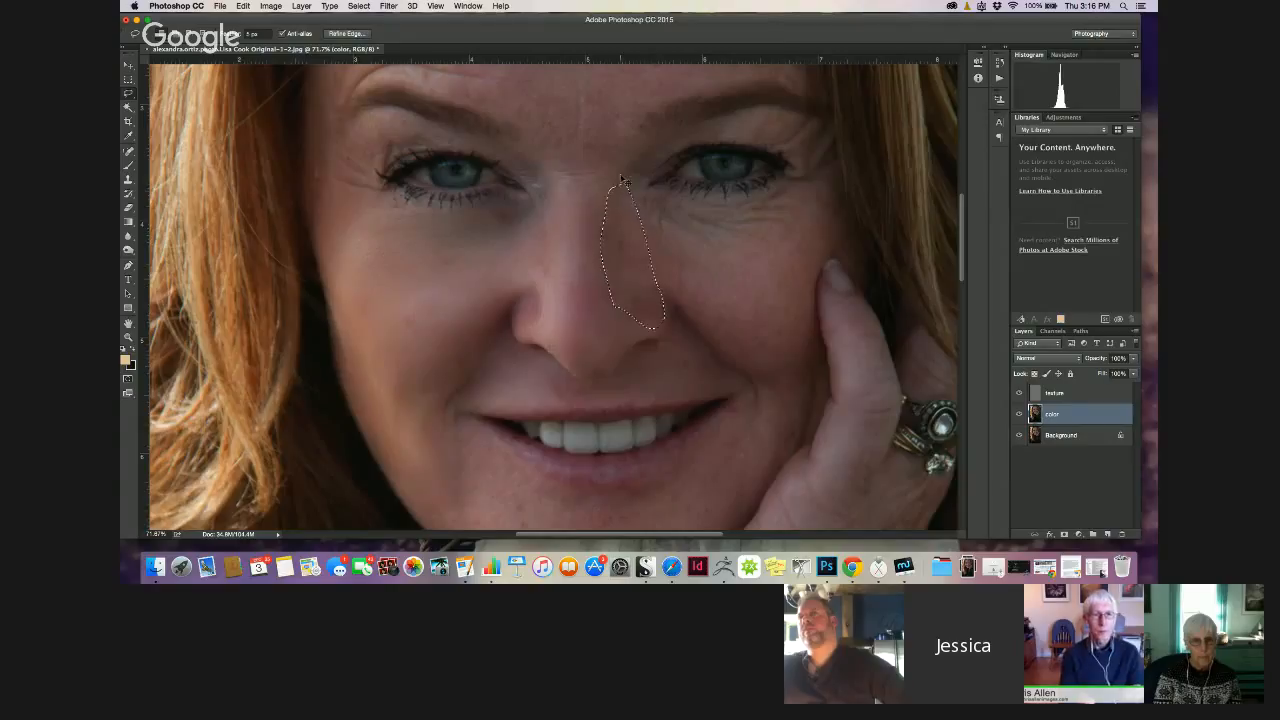
pyautogui.press('super+f')
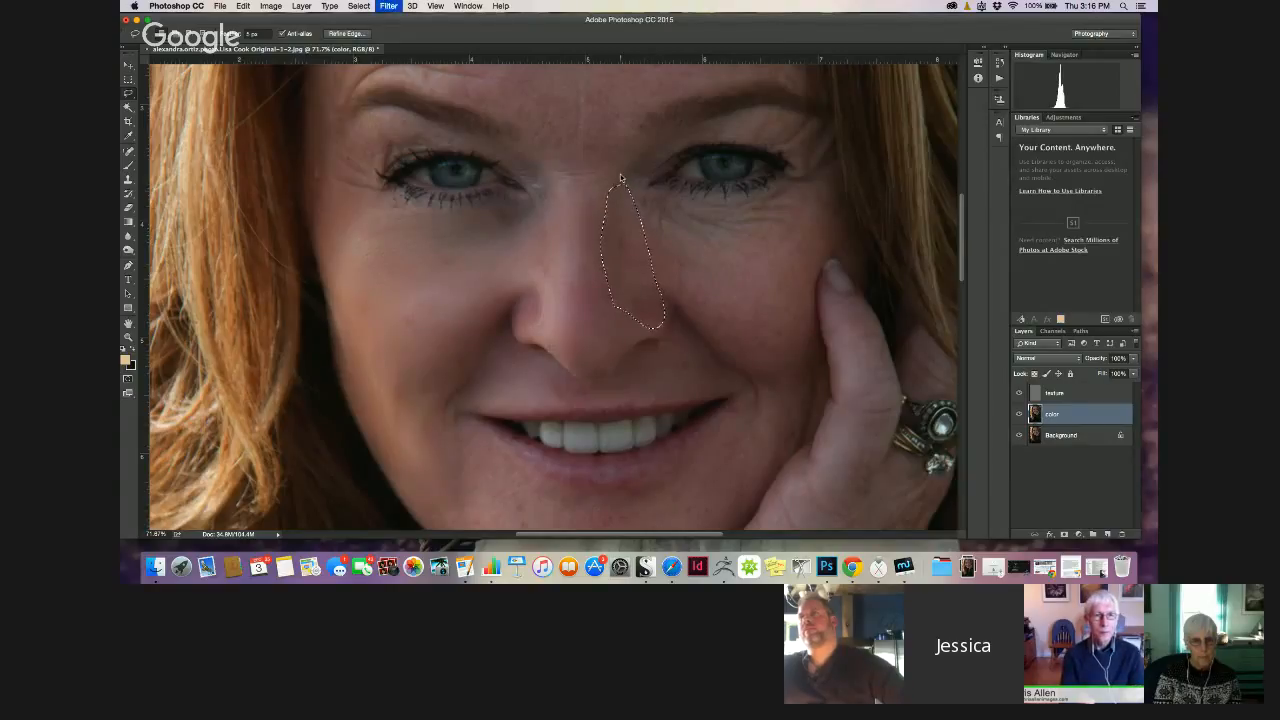
pyautogui.click(388, 8)
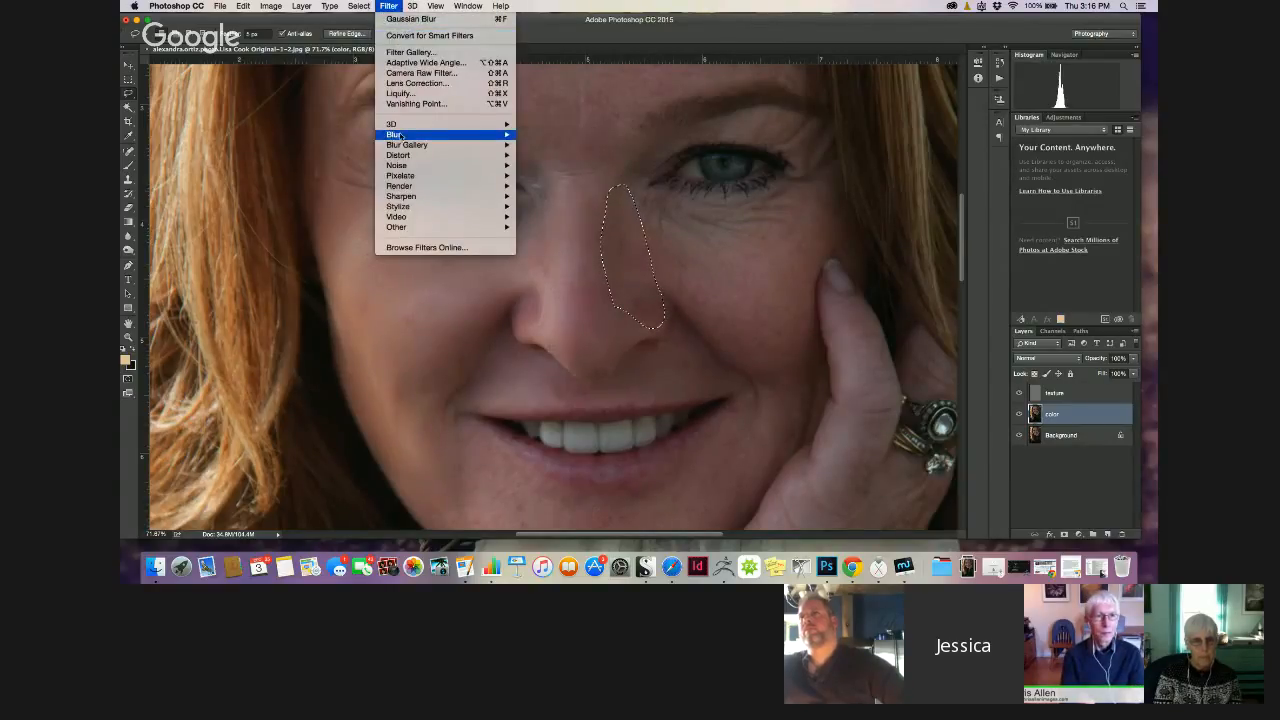
pyautogui.moveTo(400, 134)
pyautogui.click(528, 176)
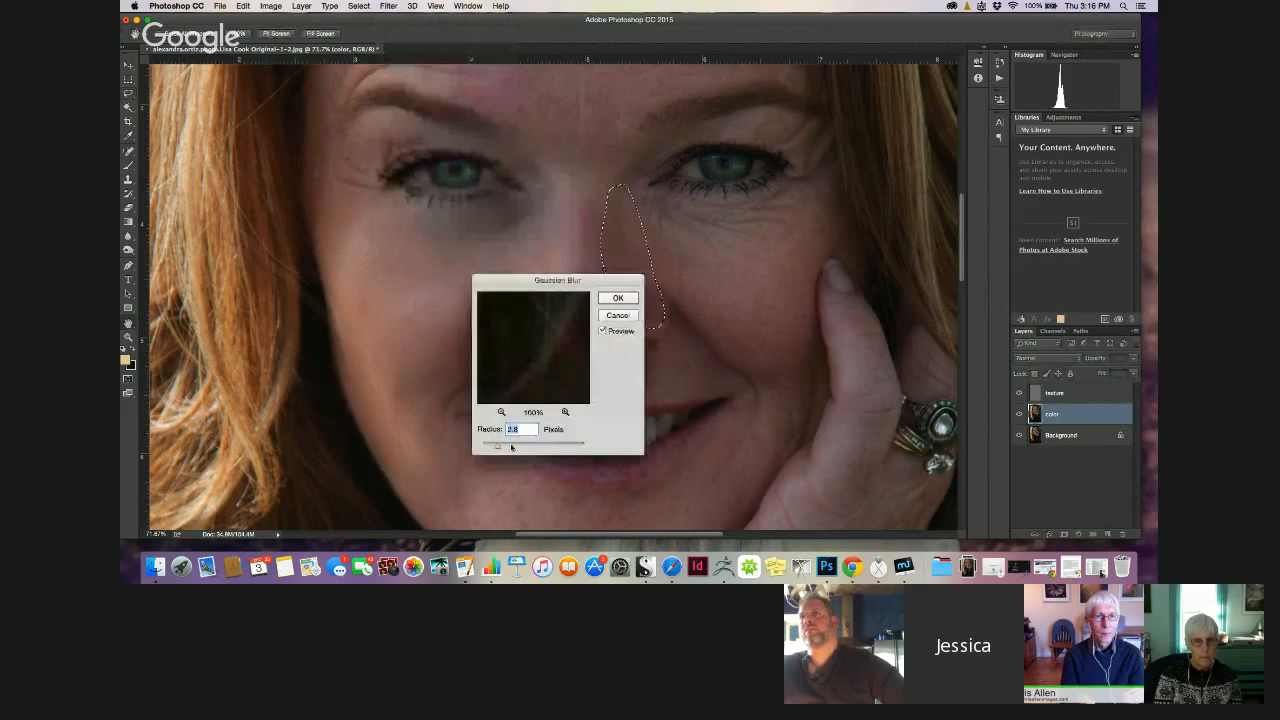
pyautogui.moveTo(499, 450); pyautogui.dragTo(520, 450)
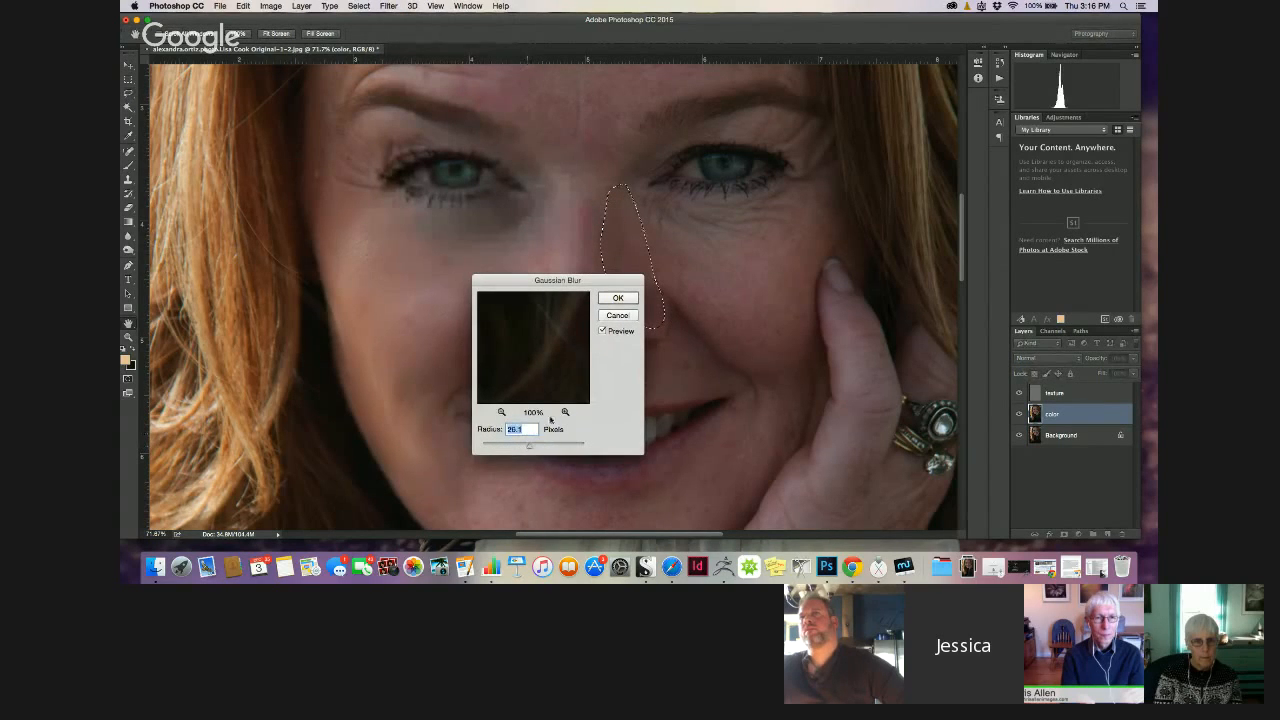
pyautogui.click(617, 297)
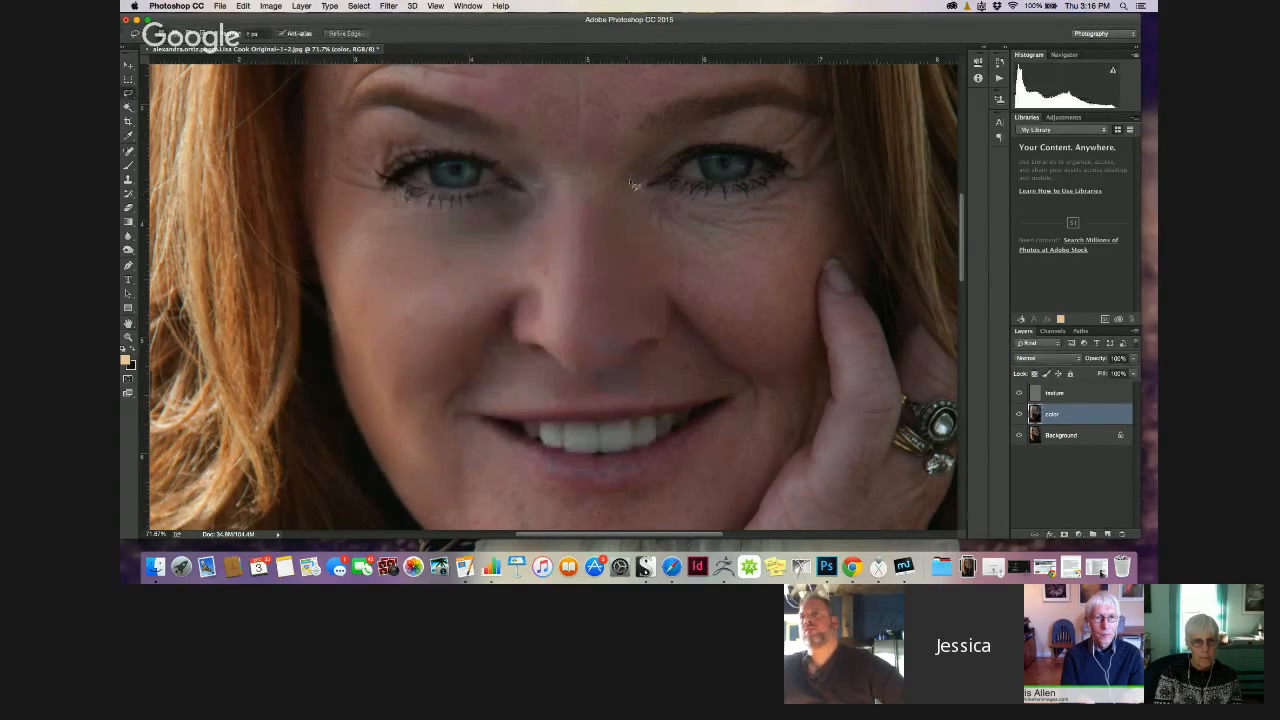
# Lasso the under-eye area and cheek beside the hand, apply the stronger Gaussian Blur, and deselect
pyautogui.moveTo(755, 366)
pyautogui.mouseDown()
pyautogui.moveTo(827, 214)
pyautogui.moveTo(672, 207)
pyautogui.mouseUp()
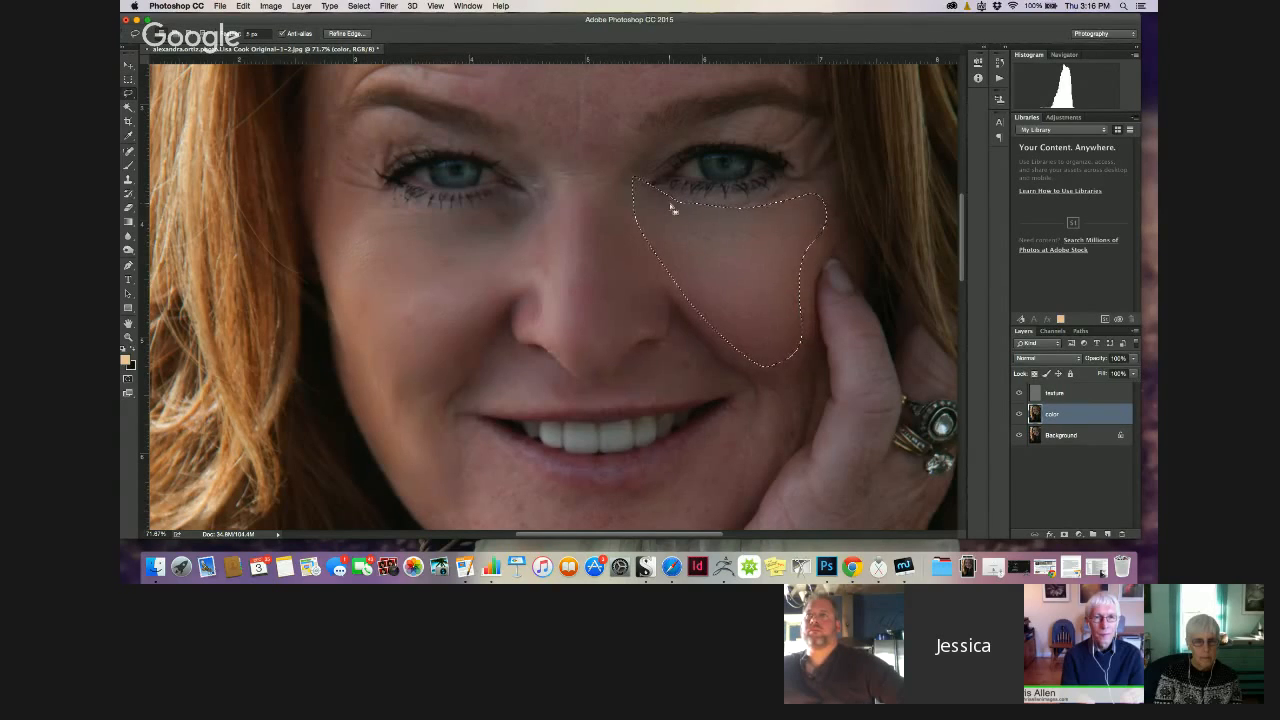
pyautogui.click(757, 436)
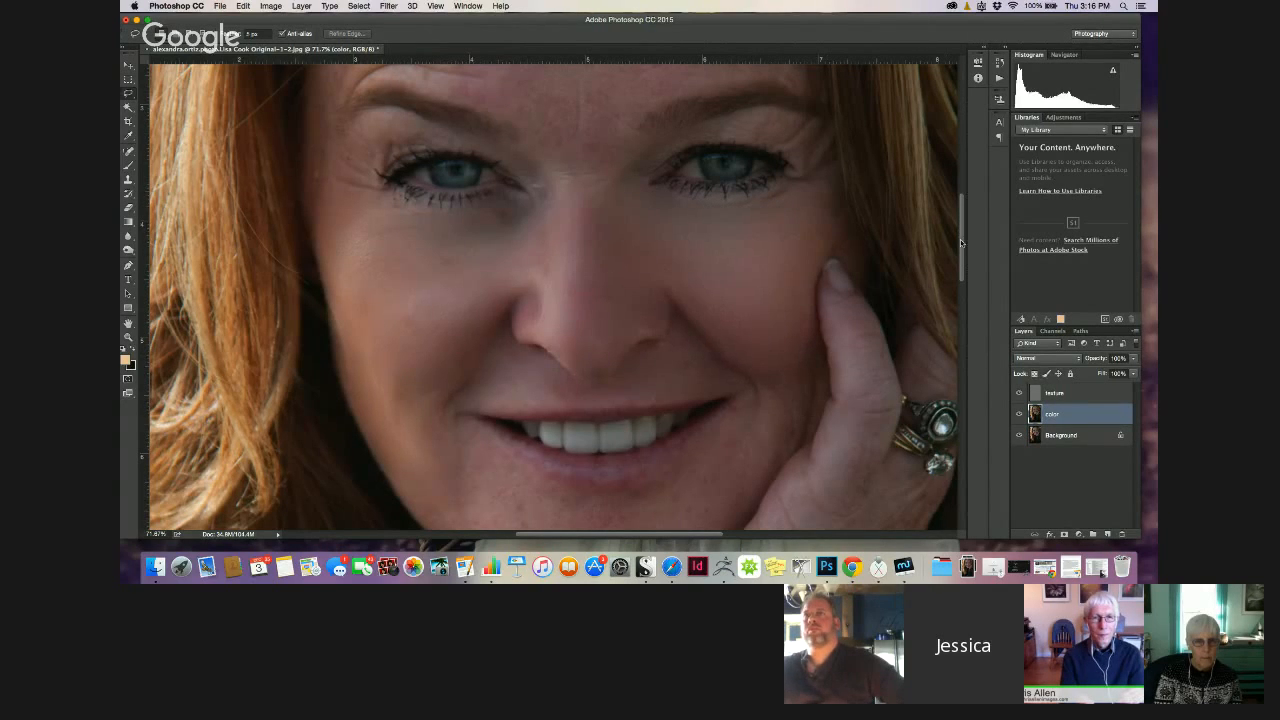
# Lasso the two halves of the forehead above the eyebrows one after the other, reapplying the Gaussian Blur to each
pyautogui.moveTo(960, 239); pyautogui.dragTo(960, 194)
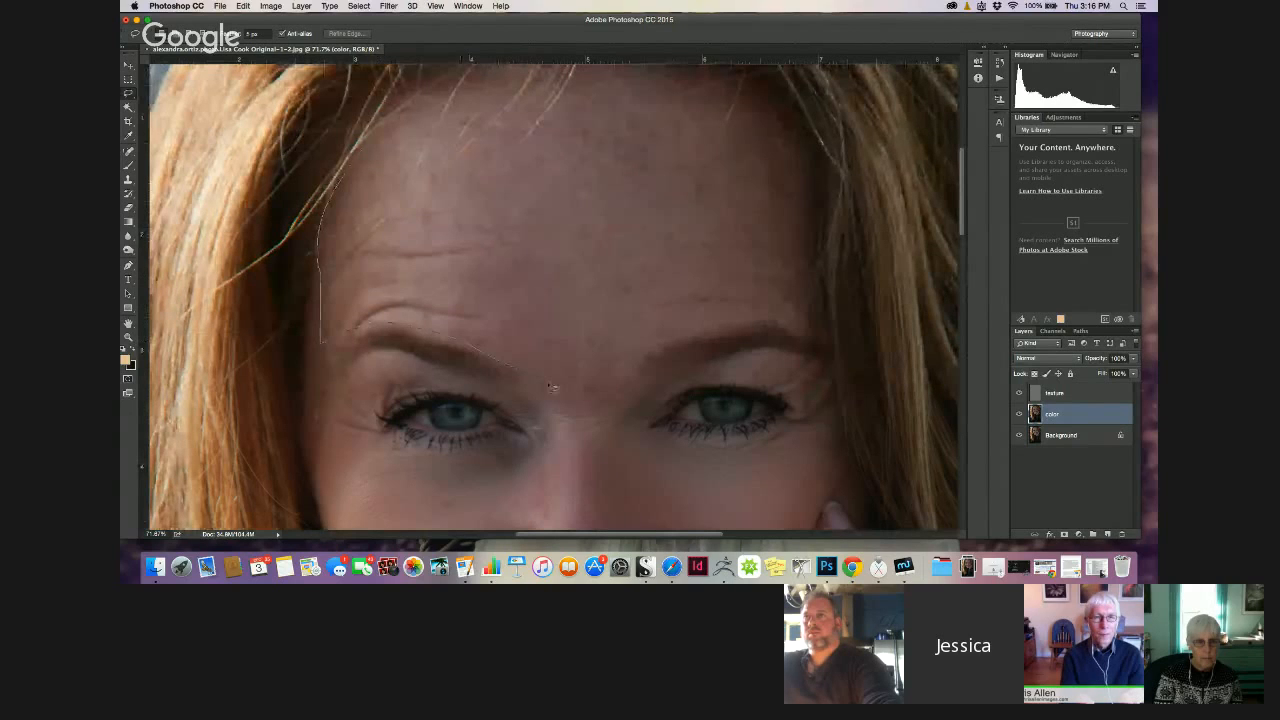
pyautogui.moveTo(617, 353); pyautogui.dragTo(497, 116)
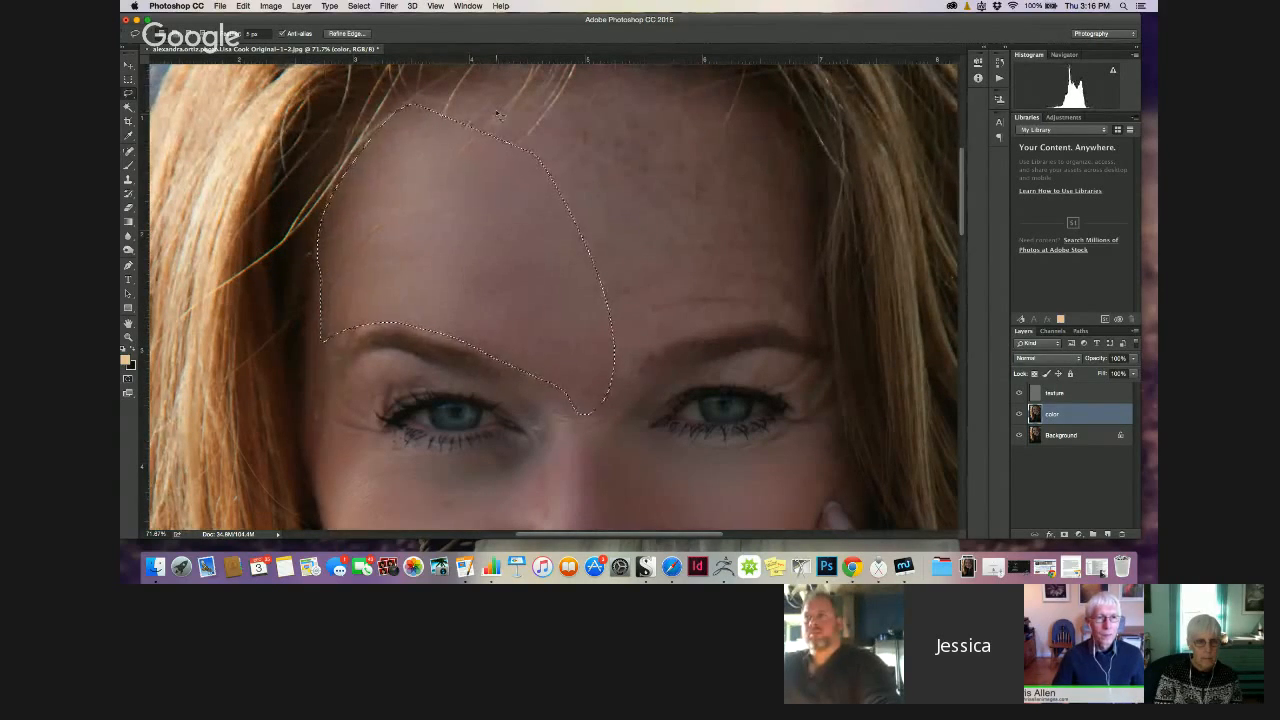
pyautogui.press('super+d')
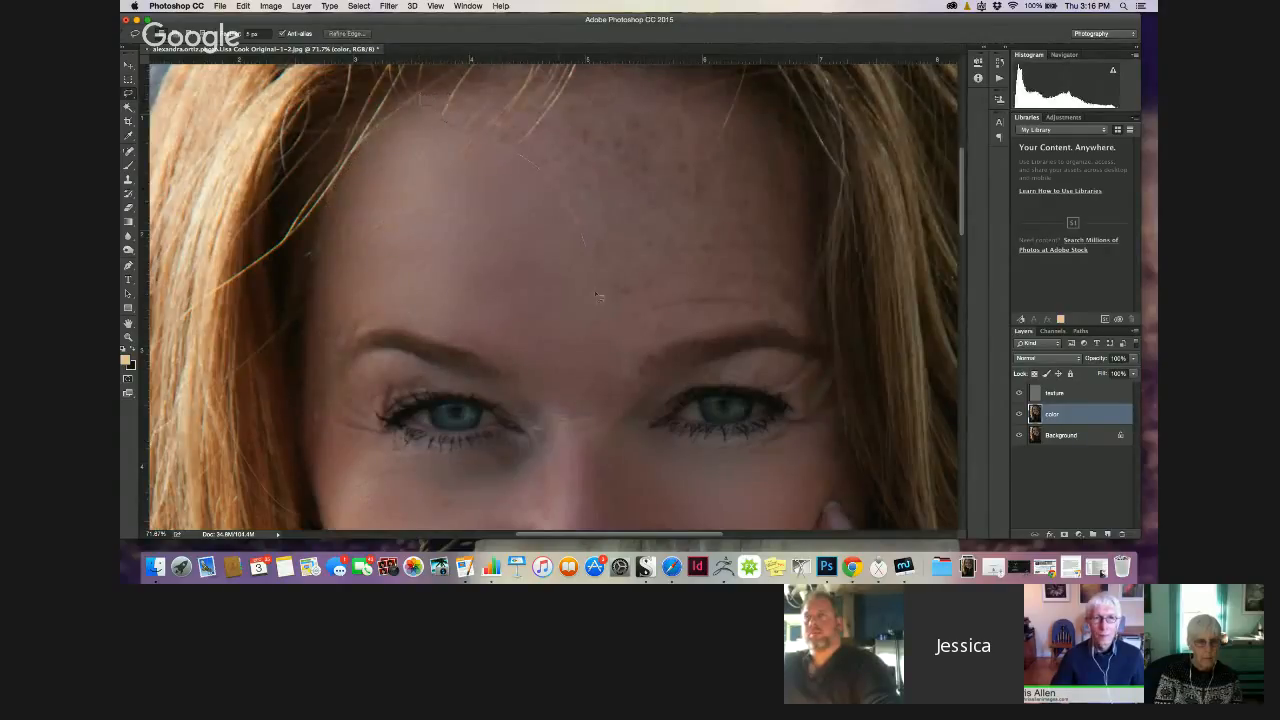
pyautogui.moveTo(764, 321)
pyautogui.mouseDown()
pyautogui.moveTo(817, 180)
pyautogui.moveTo(480, 78)
pyautogui.moveTo(420, 95)
pyautogui.mouseUp()
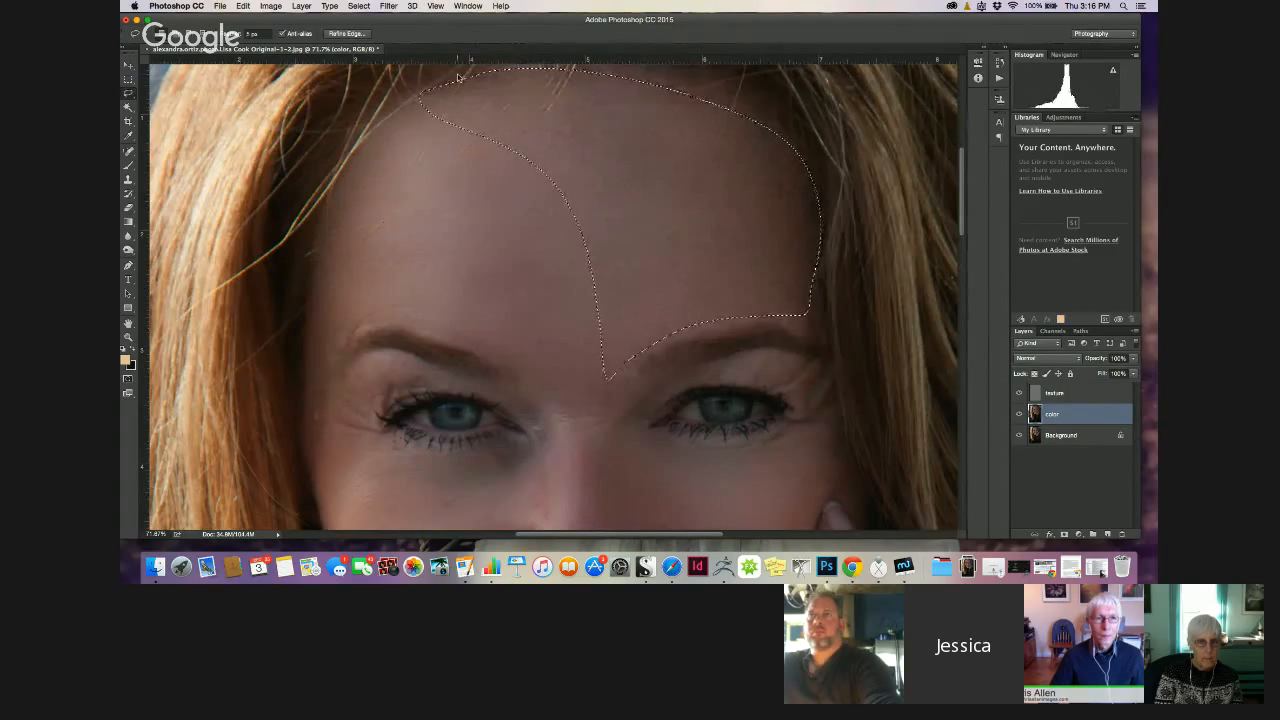
pyautogui.click(489, 284)
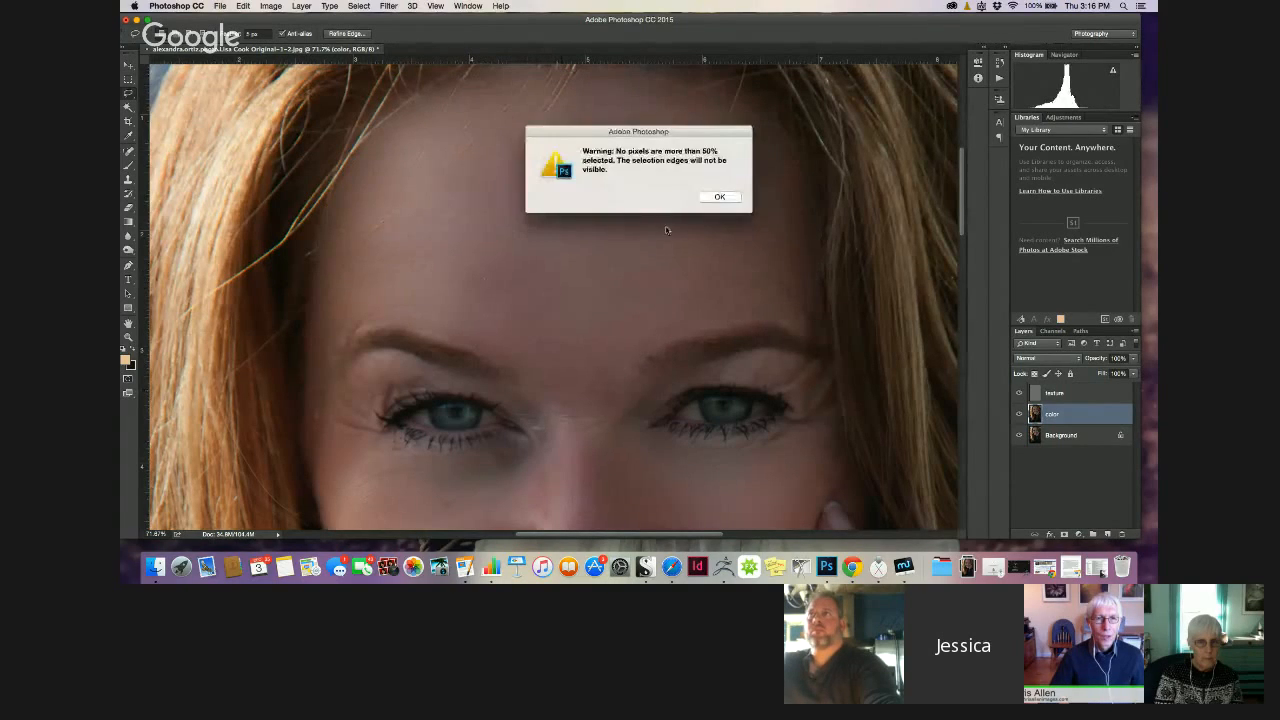
pyautogui.press('Return')
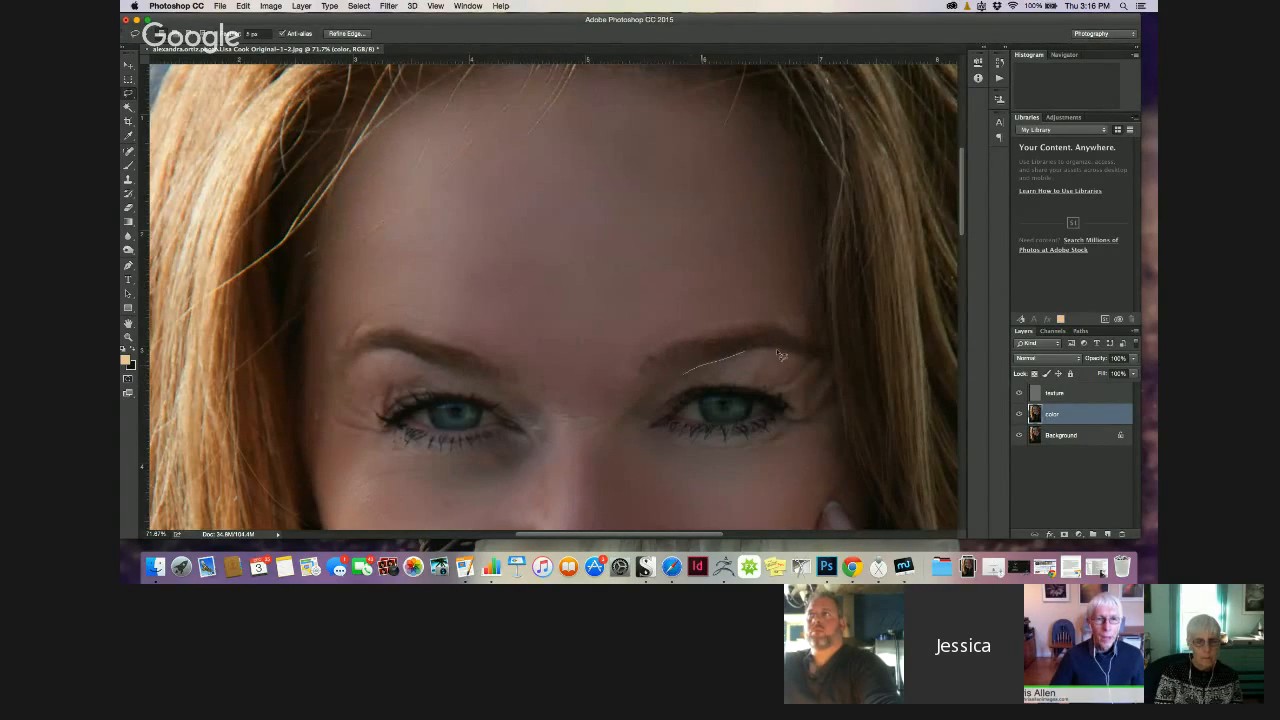
# Lasso the eyelid and outer-corner skin around both eyes, reapplying the Gaussian Blur to each area and deselecting
pyautogui.moveTo(831, 404)
pyautogui.mouseDown()
pyautogui.moveTo(763, 385)
pyautogui.moveTo(686, 380)
pyautogui.mouseUp()
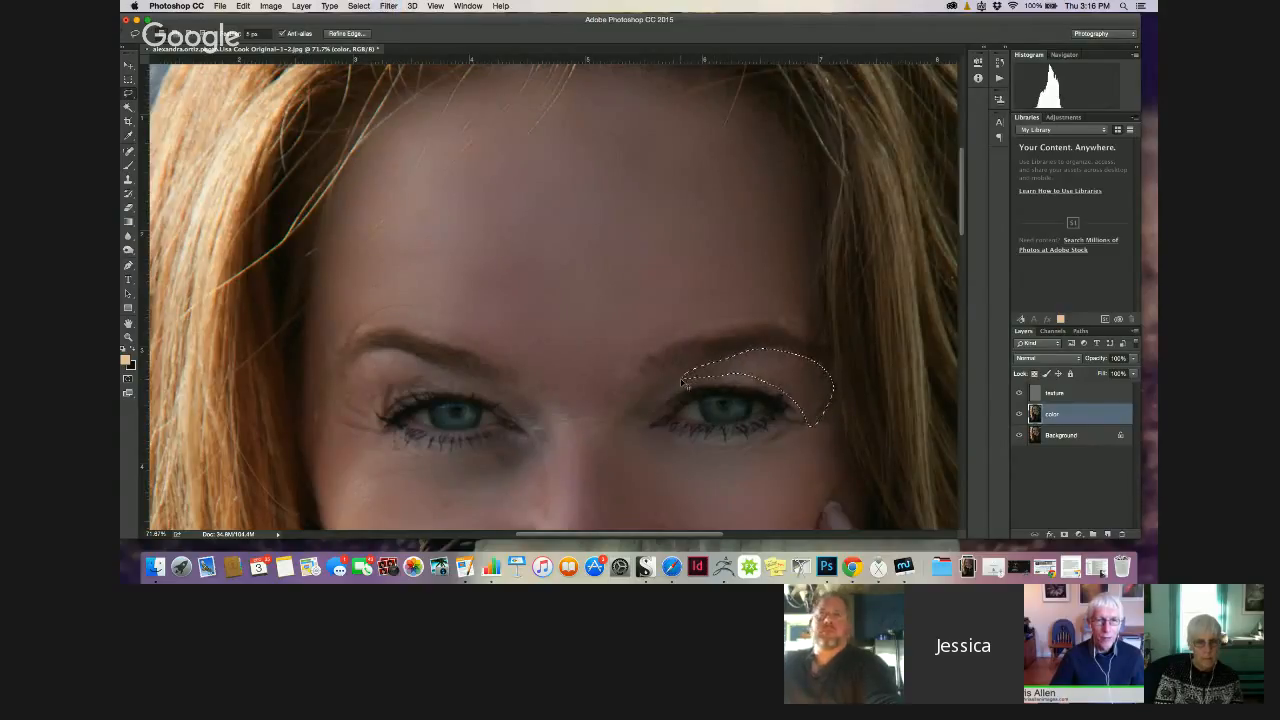
pyautogui.press('super+d')
pyautogui.moveTo(799, 411)
pyautogui.mouseDown()
pyautogui.moveTo(749, 445)
pyautogui.moveTo(808, 445)
pyautogui.moveTo(784, 408)
pyautogui.mouseUp()
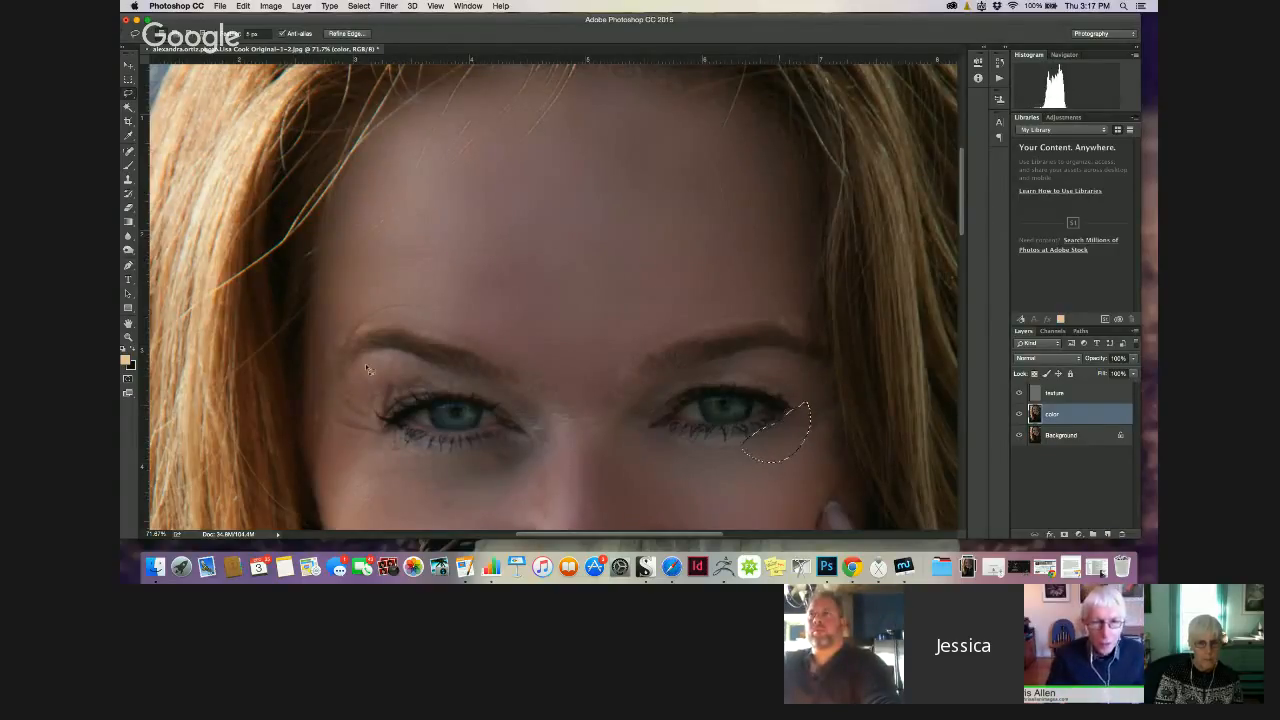
pyautogui.press('super+d')
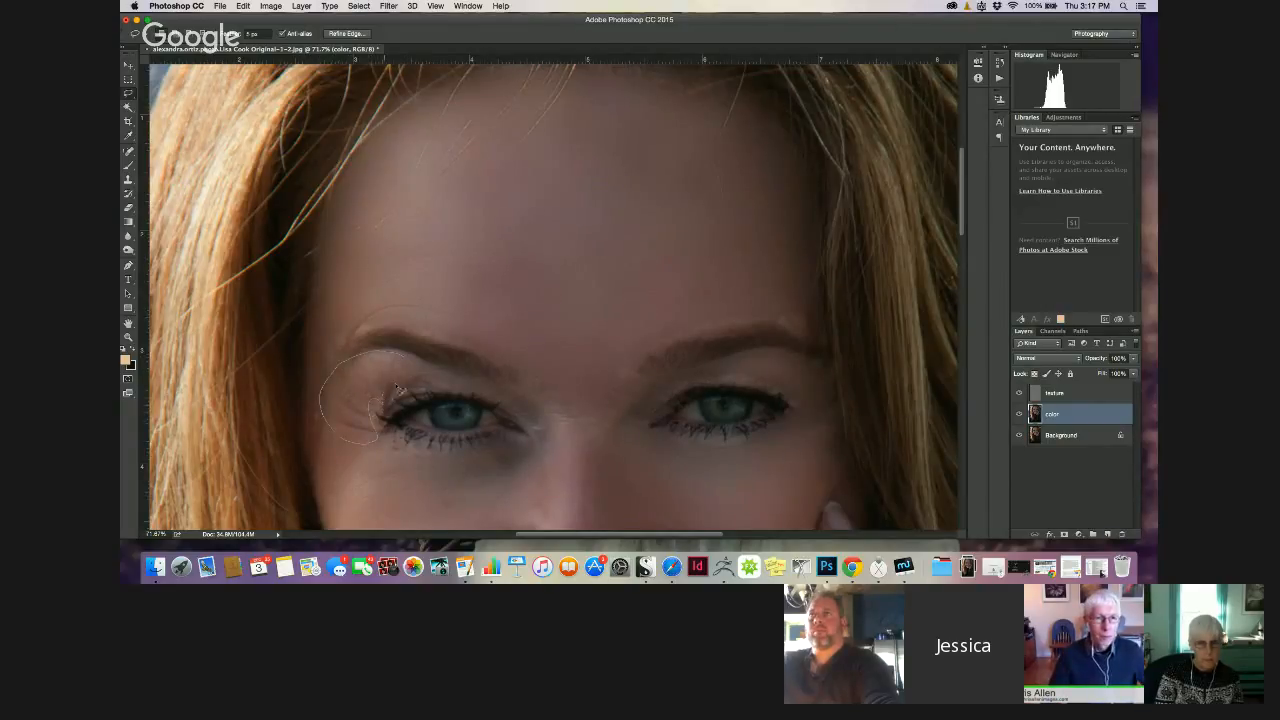
pyautogui.moveTo(391, 355); pyautogui.dragTo(386, 363)
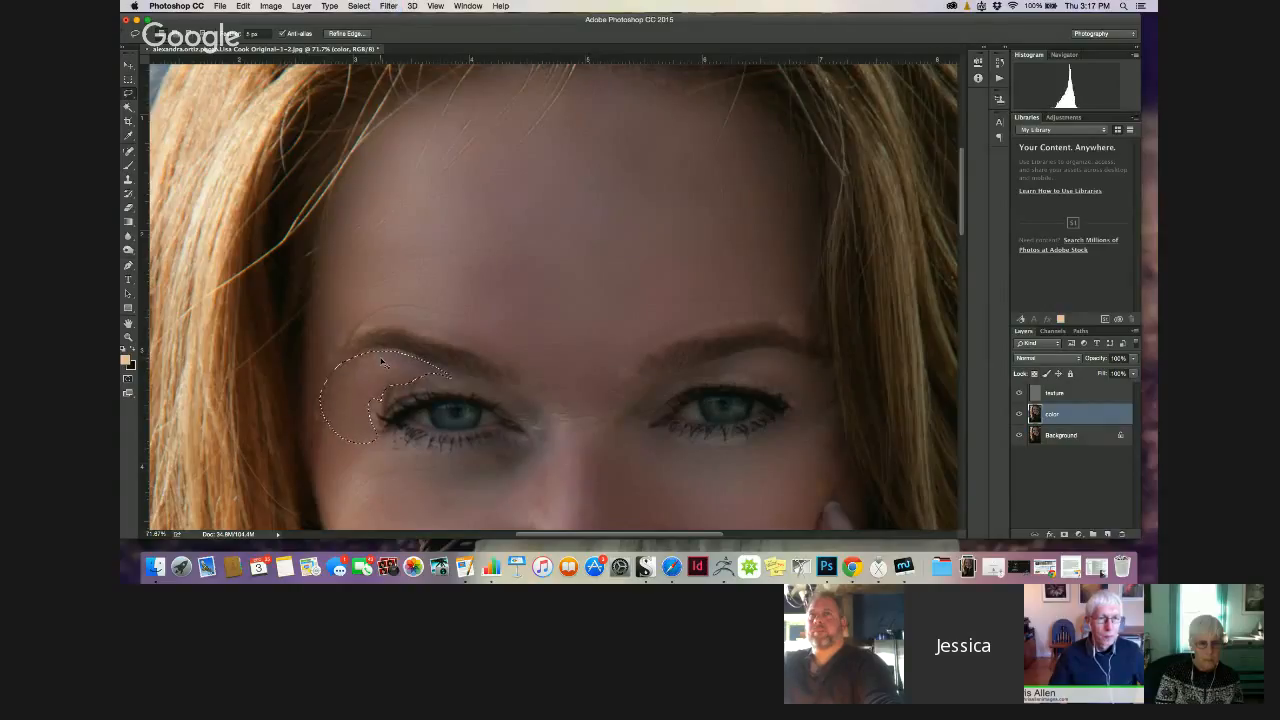
pyautogui.click(452, 355)
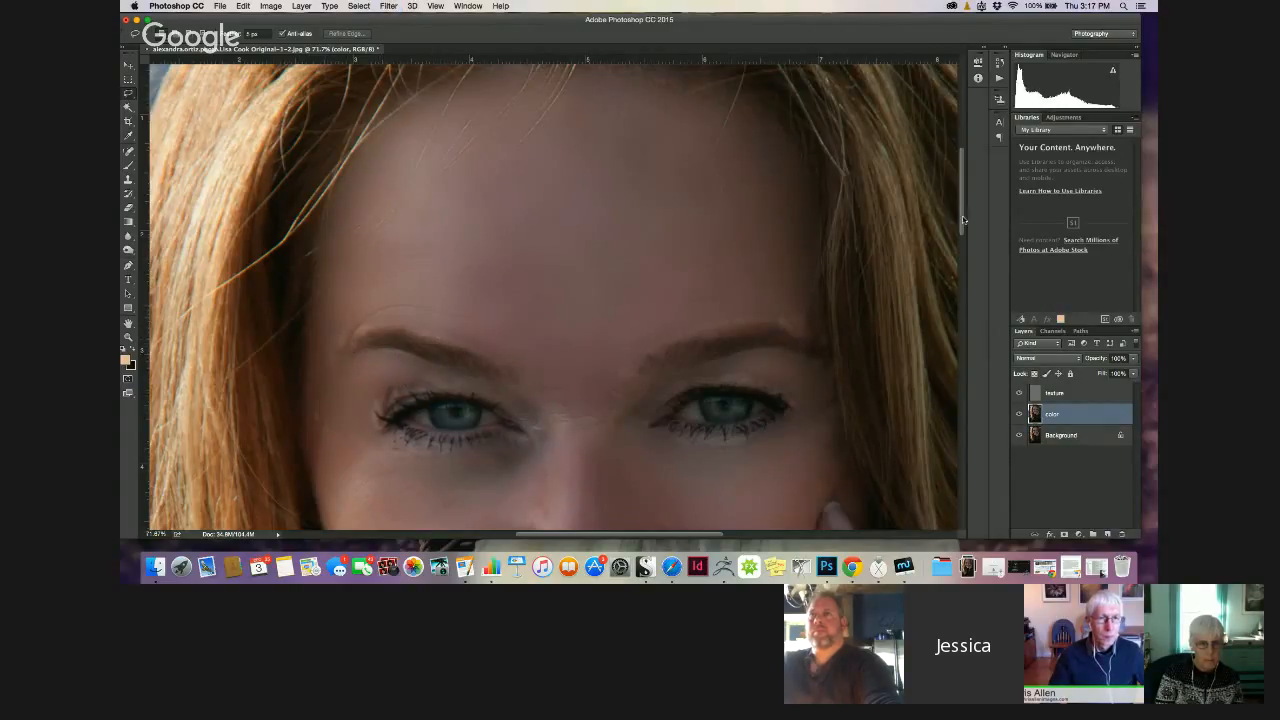
# Lasso the whole eye including the lashes above the first blurred cheek, reapply the Gaussian Blur, and undo it
pyautogui.moveTo(963, 219); pyautogui.dragTo(966, 246)
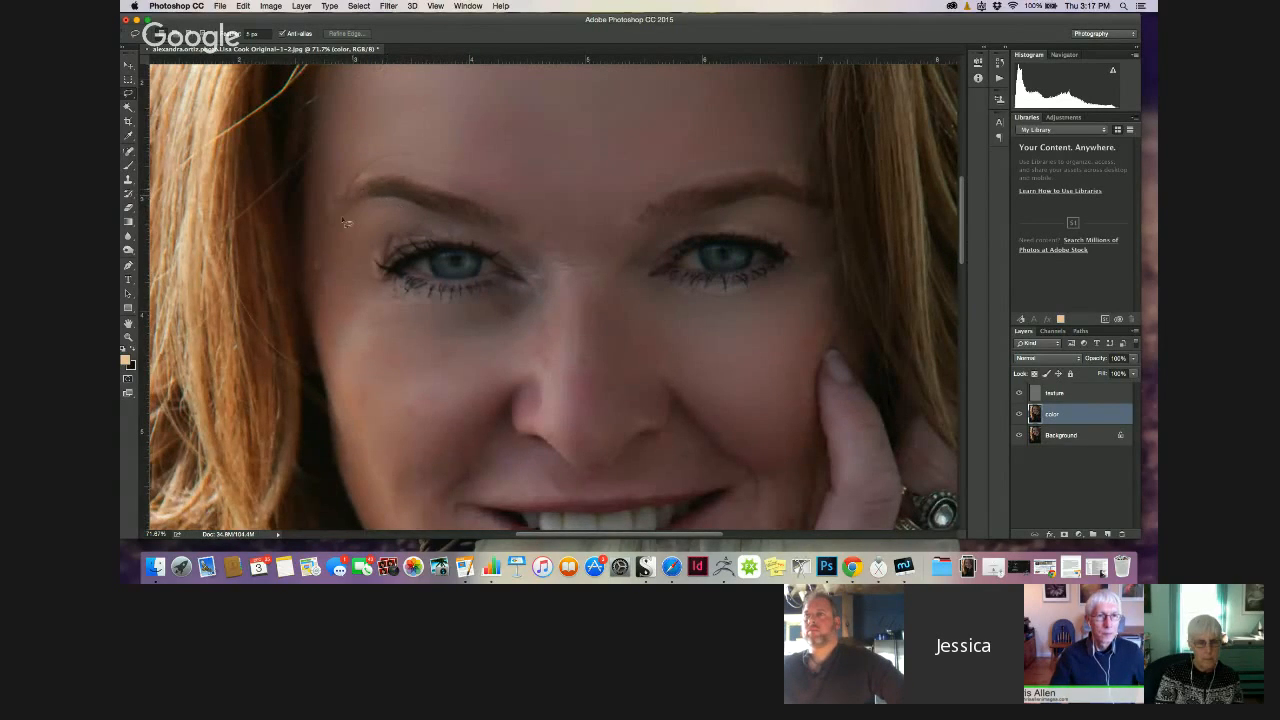
pyautogui.moveTo(538, 278); pyautogui.dragTo(540, 280)
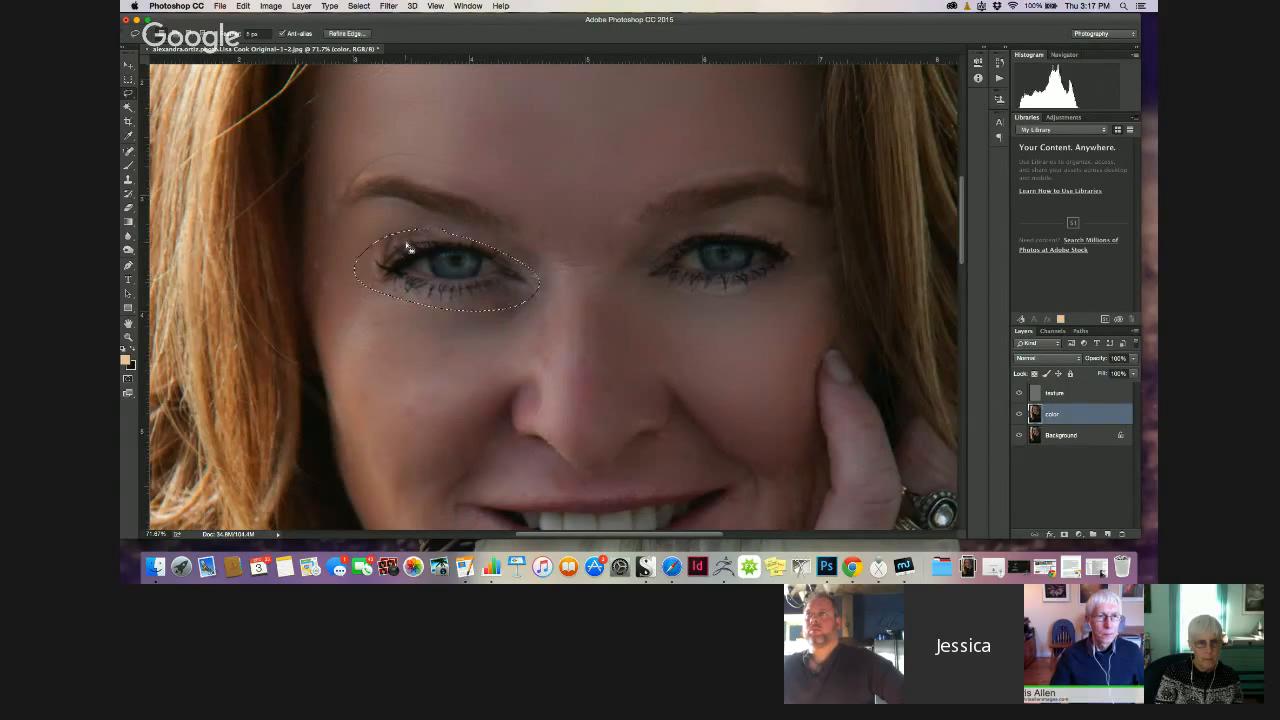
pyautogui.press('super+f')
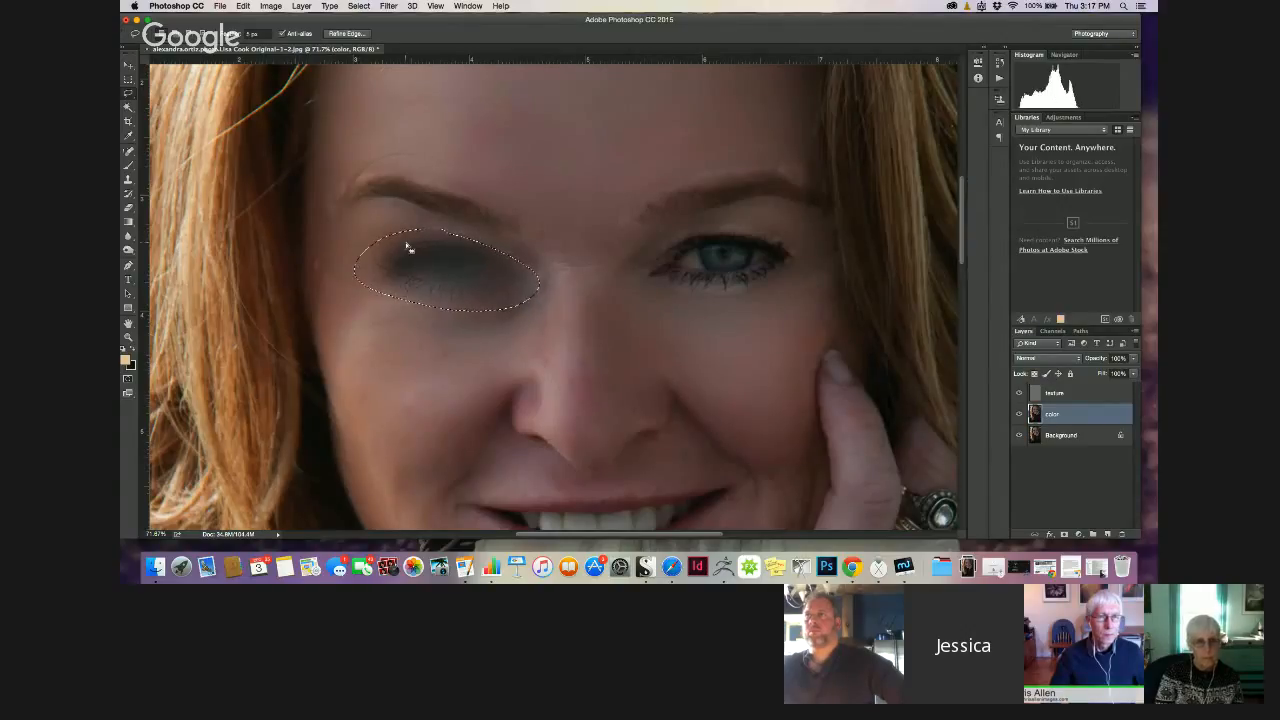
pyautogui.press('super+z')
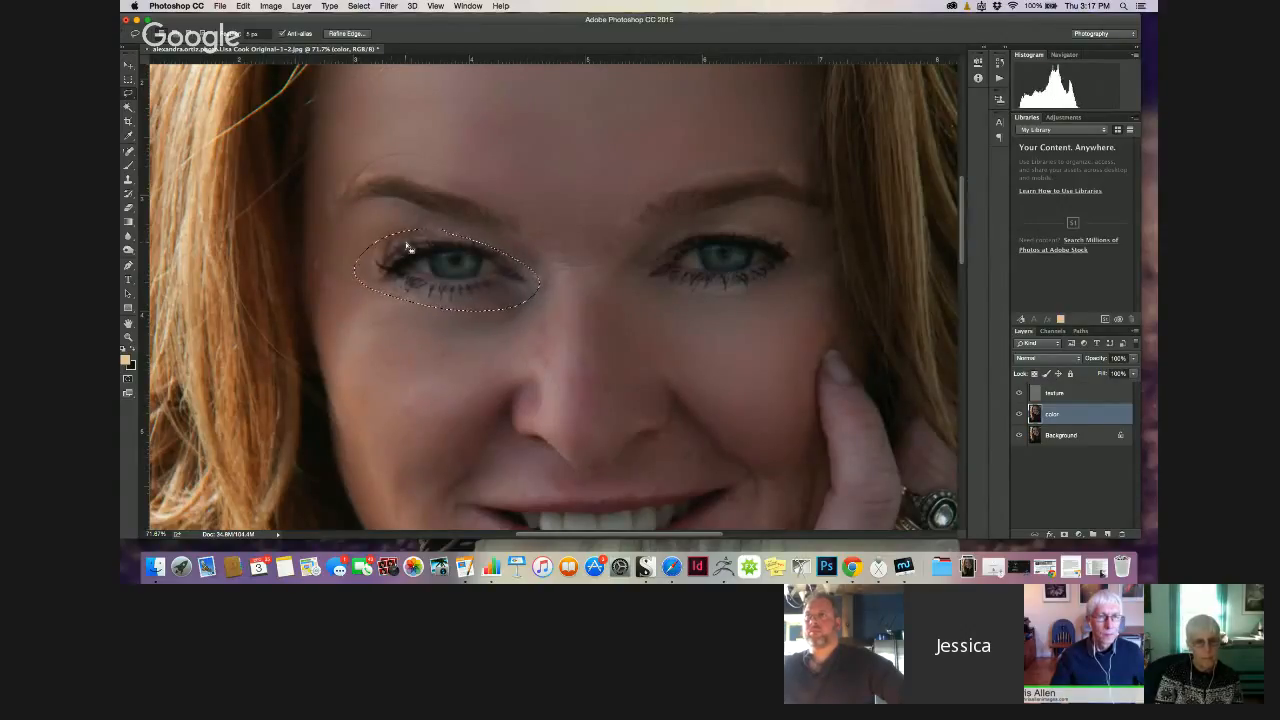
# Deselect the eye, lasso the skin around the outer end of the eyebrow above it, reapply the Gaussian Blur, and deselect
pyautogui.click(370, 255)
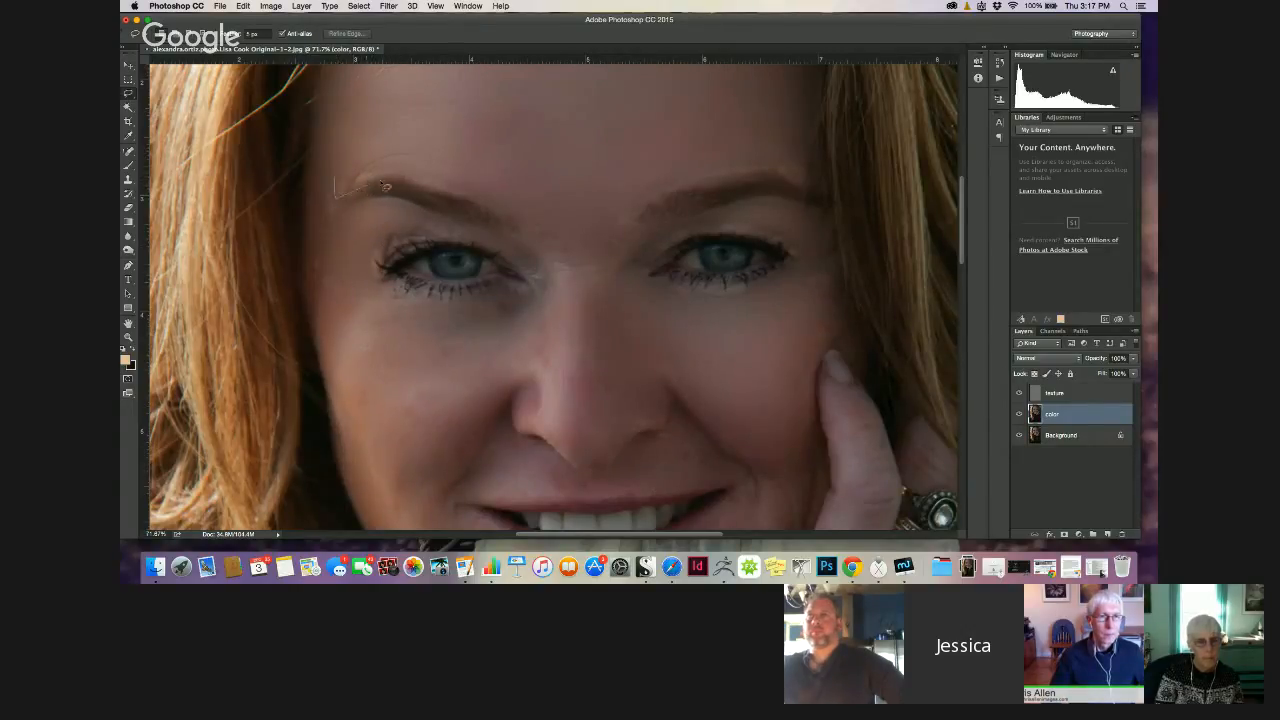
pyautogui.moveTo(405, 180); pyautogui.dragTo(340, 172)
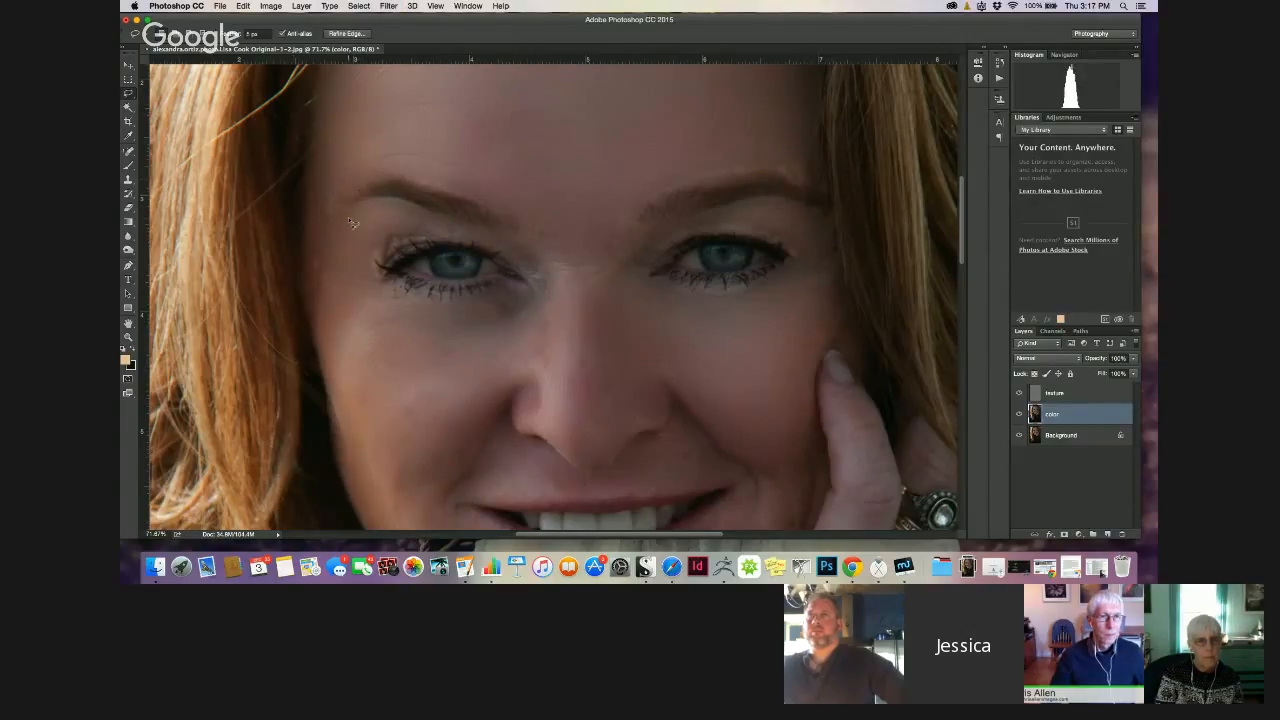
pyautogui.click(341, 213)
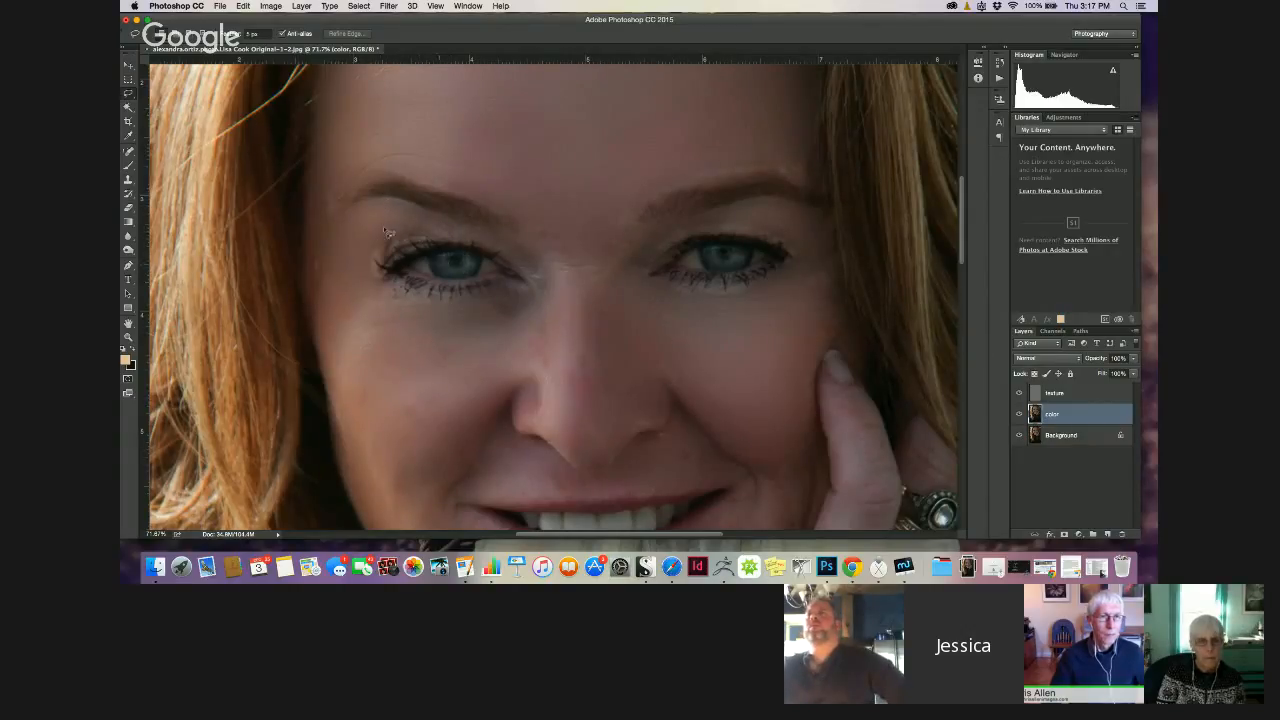
# Lasso the nose bridge beside the inner eye corner and the length of the nose, reapplying the Gaussian Blur to each and deselecting
pyautogui.moveTo(526, 250); pyautogui.dragTo(590, 300)
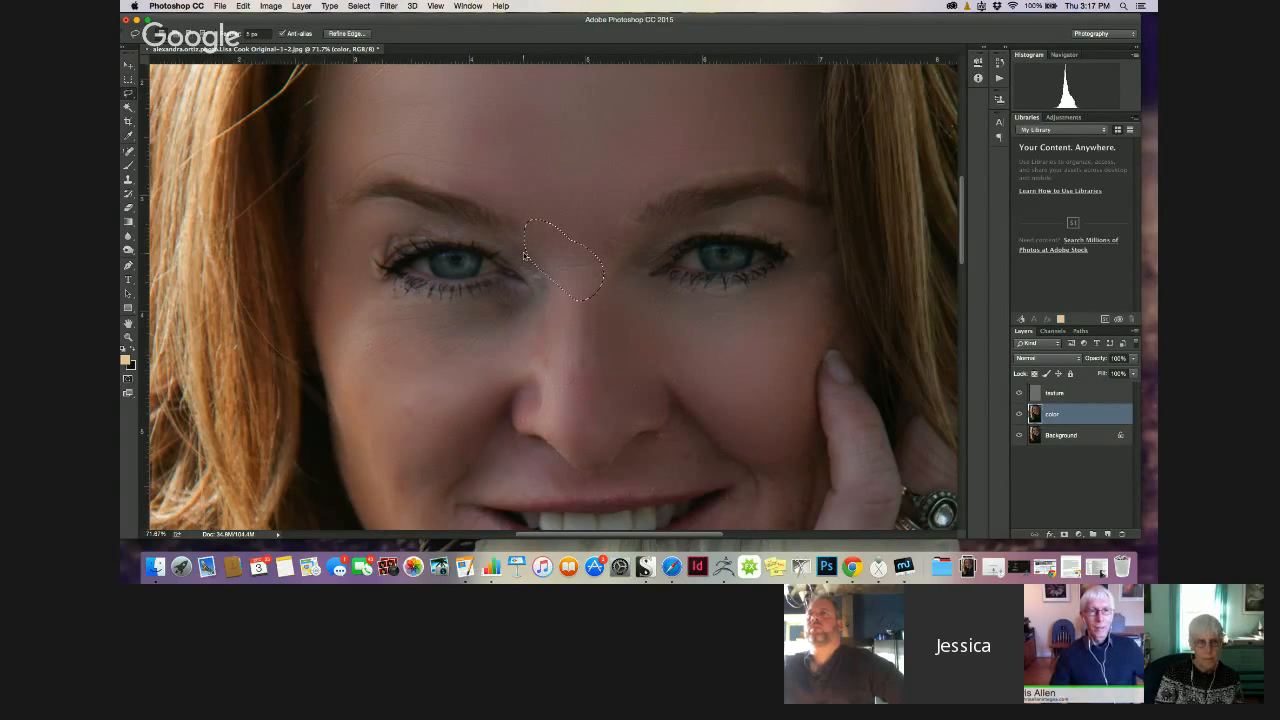
pyautogui.scroll(-5, 528, 258)
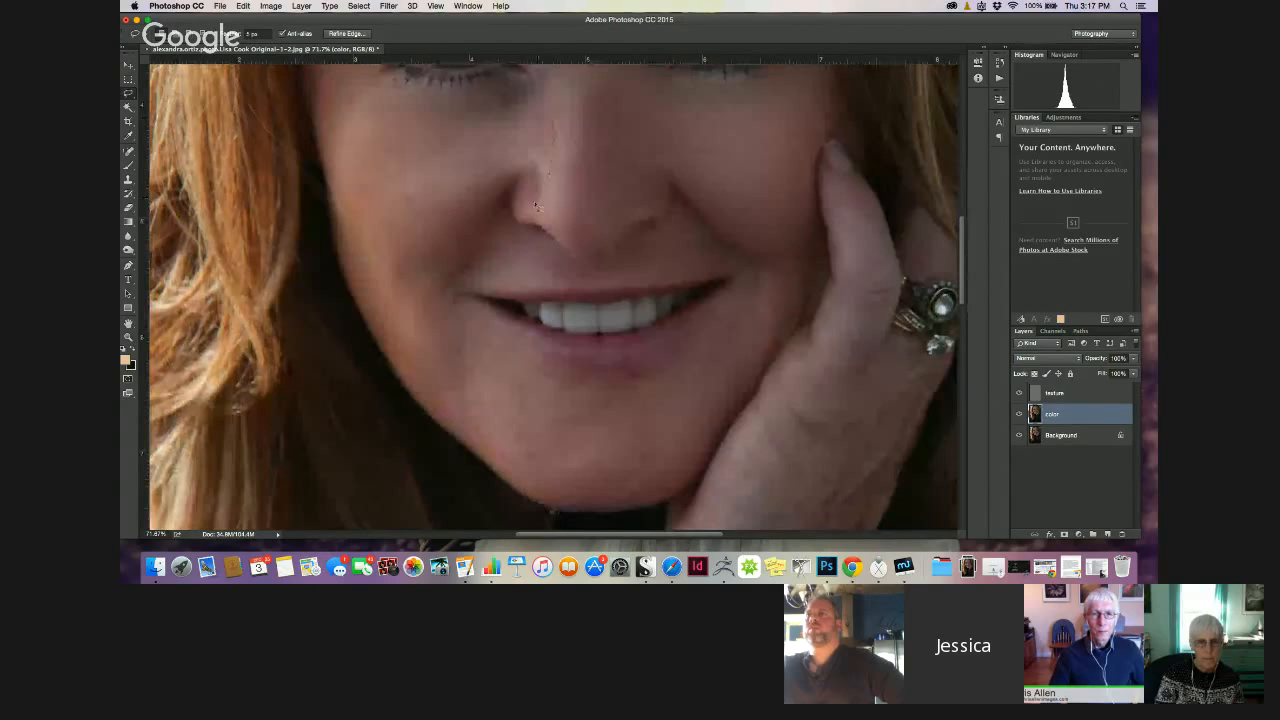
pyautogui.moveTo(620, 170); pyautogui.dragTo(586, 103)
pyautogui.press('super+f')
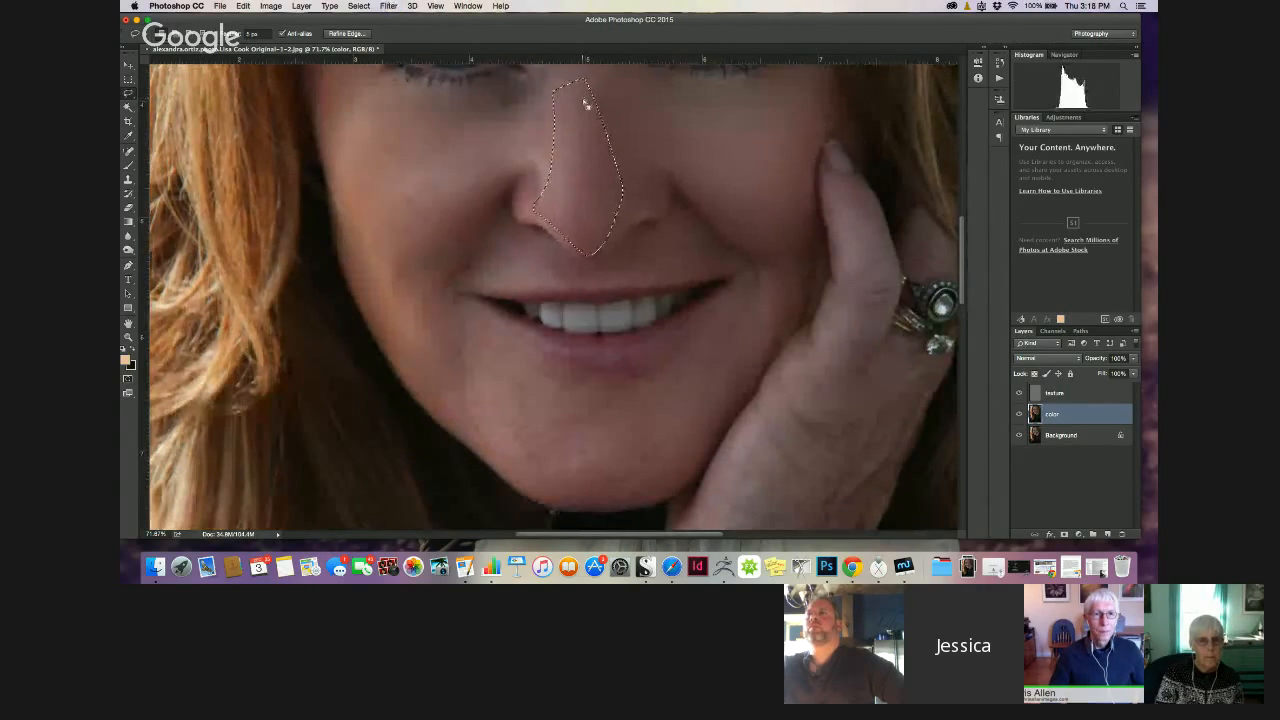
pyautogui.press('super+d')
# Lasso the two halves of the chin and jaw below the mouth one after the other, reapplying the Gaussian Blur to each
pyautogui.moveTo(451, 293)
pyautogui.mouseDown()
pyautogui.moveTo(431, 420)
pyautogui.moveTo(501, 467)
pyautogui.mouseUp()
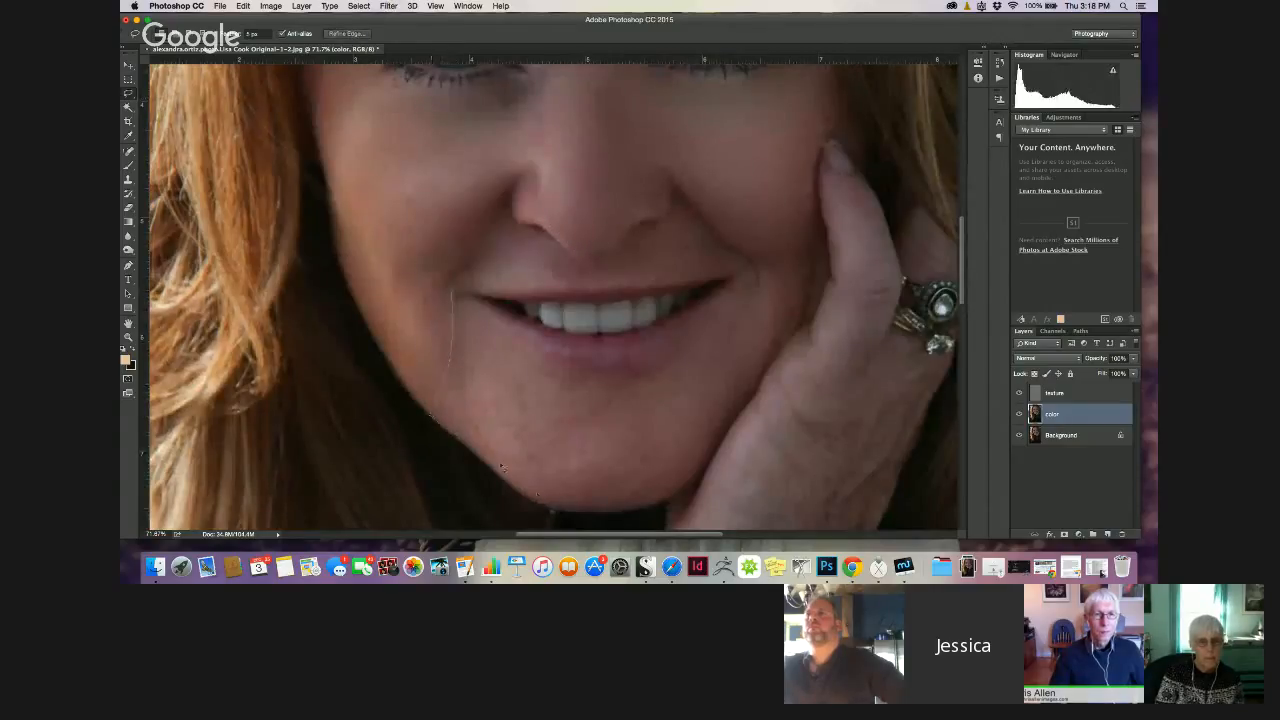
pyautogui.moveTo(455, 297); pyautogui.dragTo(455, 297)
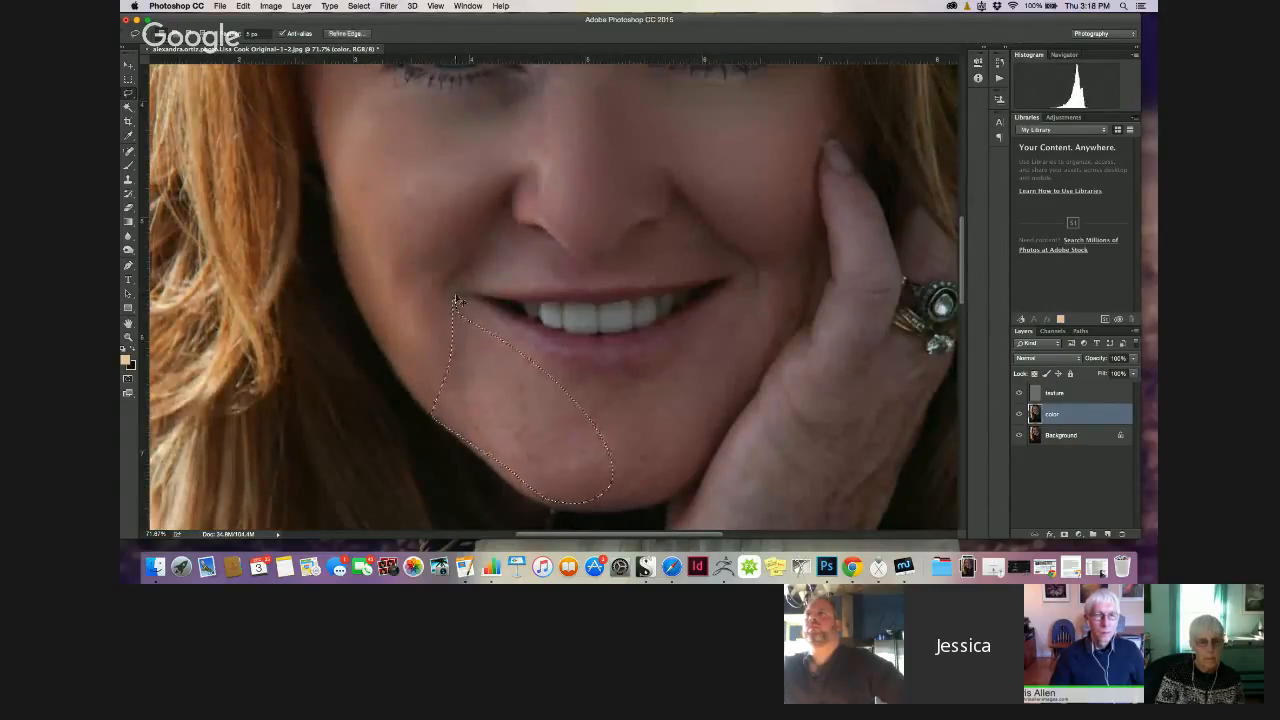
pyautogui.press('super+f')
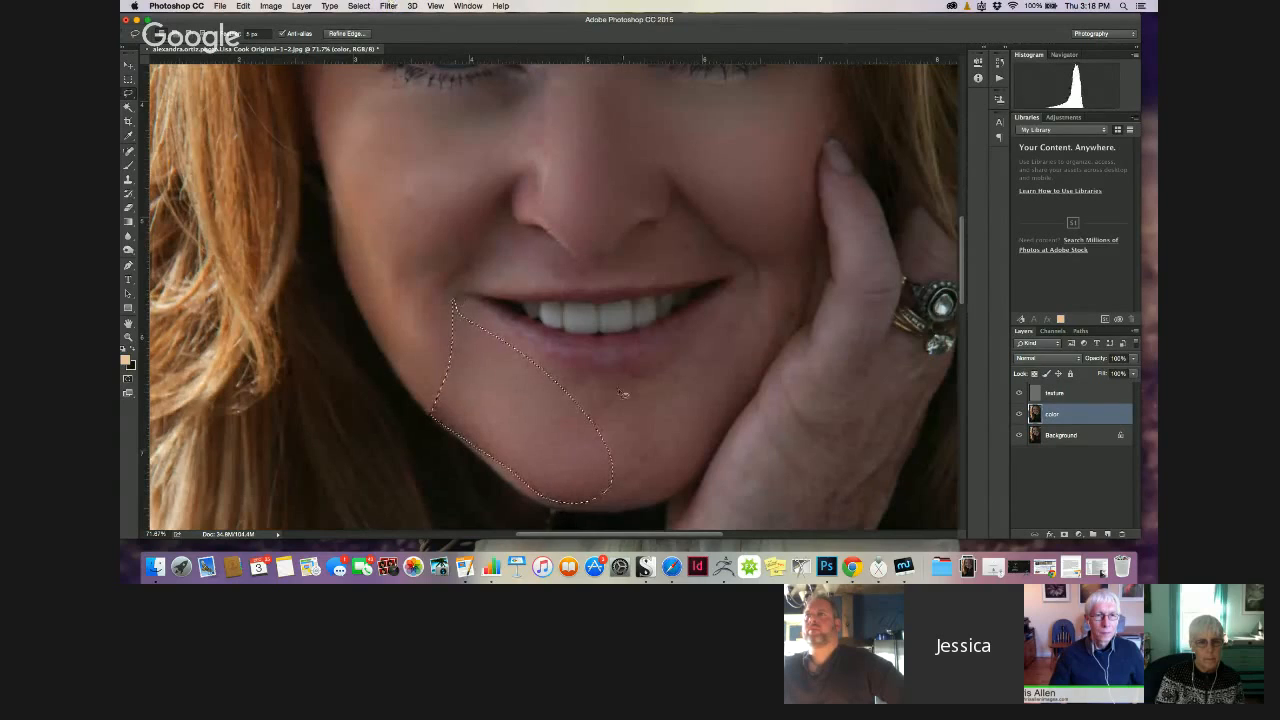
pyautogui.press('super+d')
pyautogui.moveTo(553, 370)
pyautogui.mouseDown()
pyautogui.moveTo(675, 347)
pyautogui.moveTo(771, 261)
pyautogui.moveTo(798, 266)
pyautogui.moveTo(813, 291)
pyautogui.moveTo(710, 440)
pyautogui.moveTo(597, 495)
pyautogui.moveTo(552, 490)
pyautogui.mouseUp()
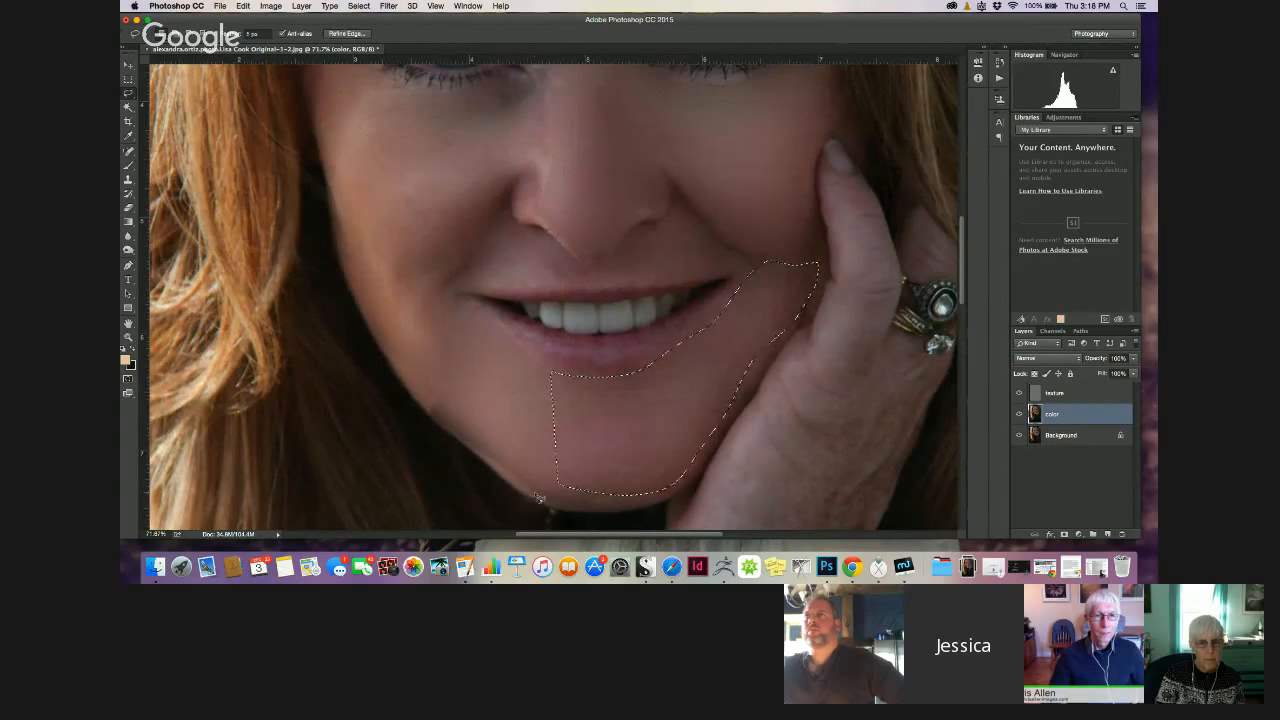
pyautogui.click(495, 354)
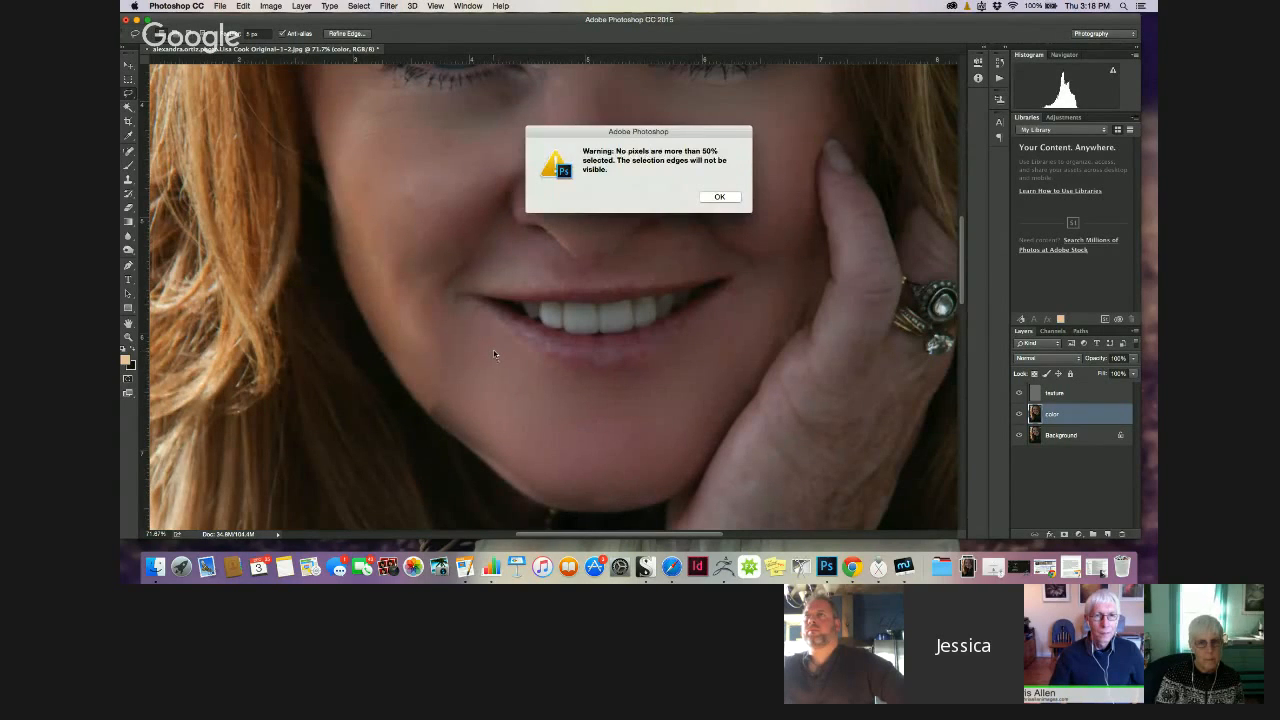
pyautogui.click(719, 197)
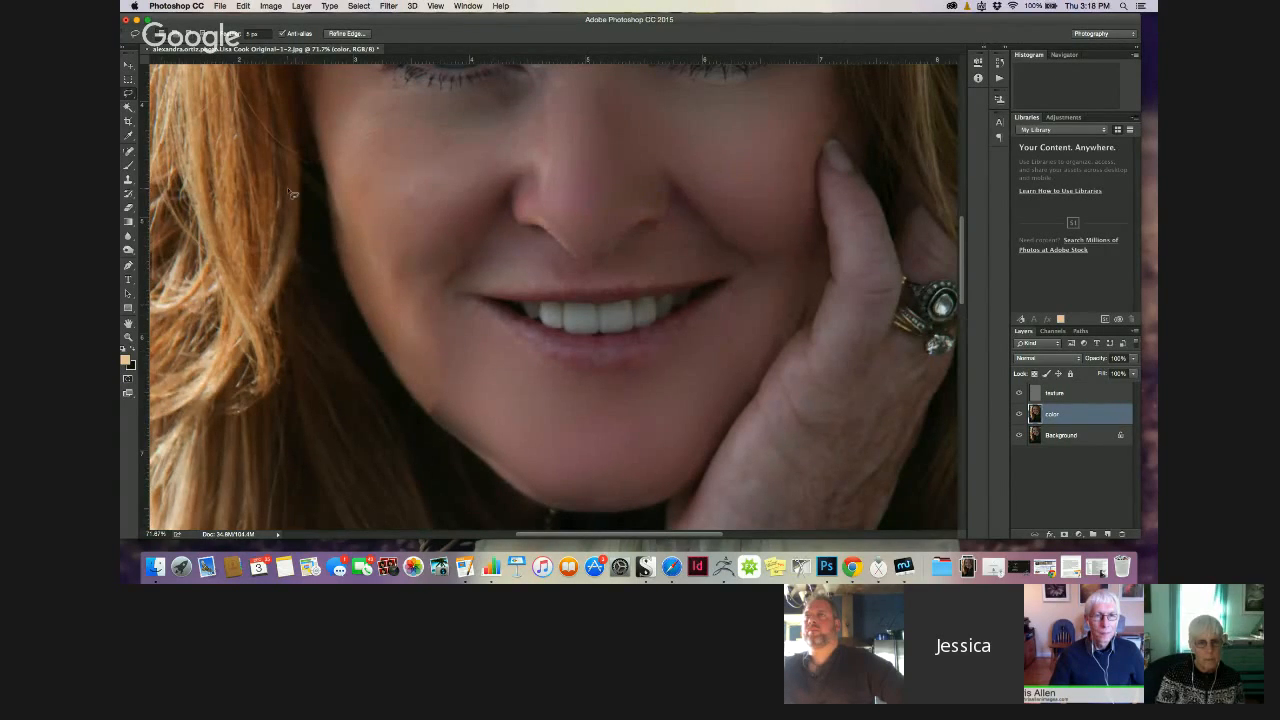
# Fit the whole portrait in view, then lasso and blur the skin between under-eye and nose and the outer edge of the same cheek
pyautogui.scroll(-5, 291, 193)
pyautogui.press('super+0')
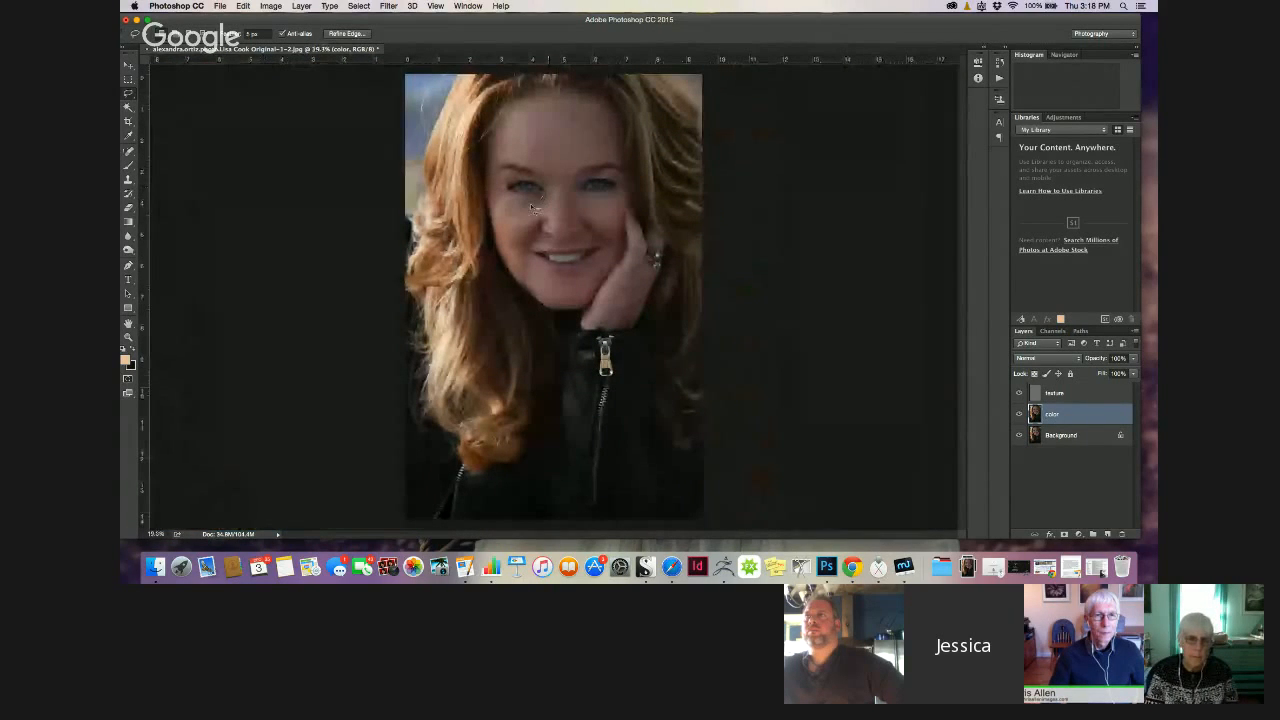
pyautogui.moveTo(533, 207)
pyautogui.mouseDown()
pyautogui.moveTo(538, 242)
pyautogui.moveTo(548, 190)
pyautogui.mouseUp()
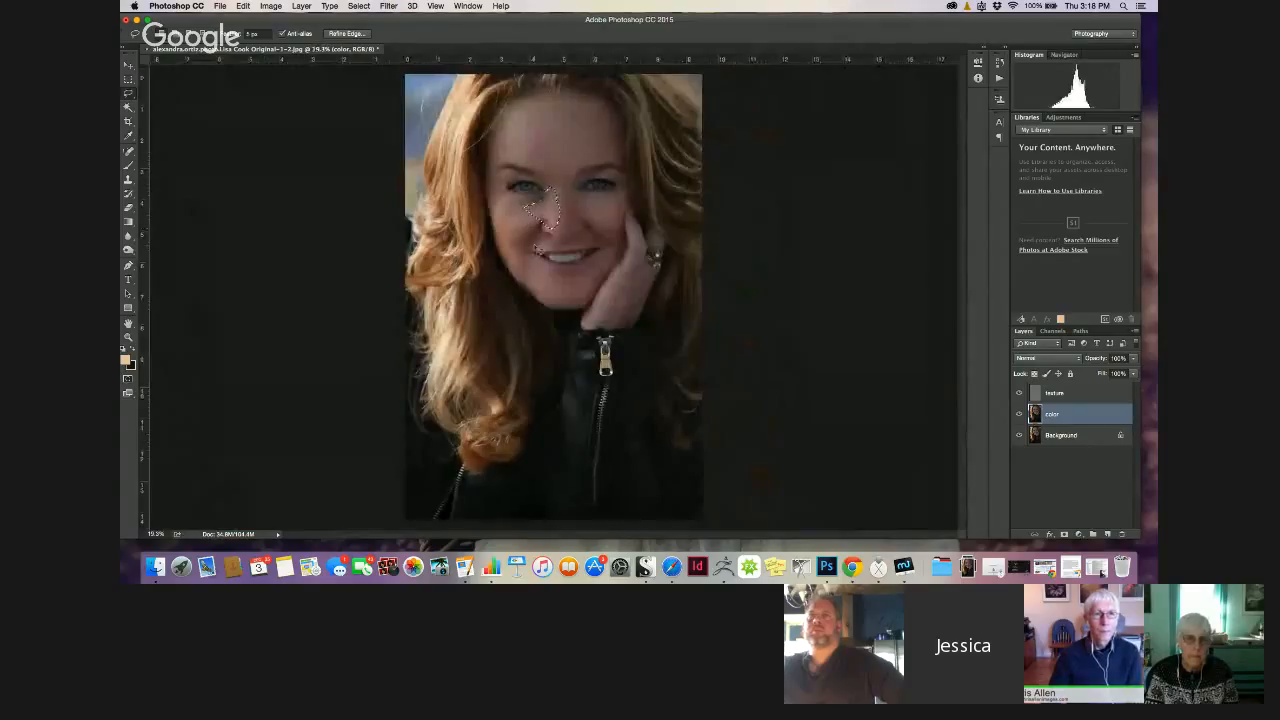
pyautogui.moveTo(537, 250); pyautogui.dragTo(536, 247)
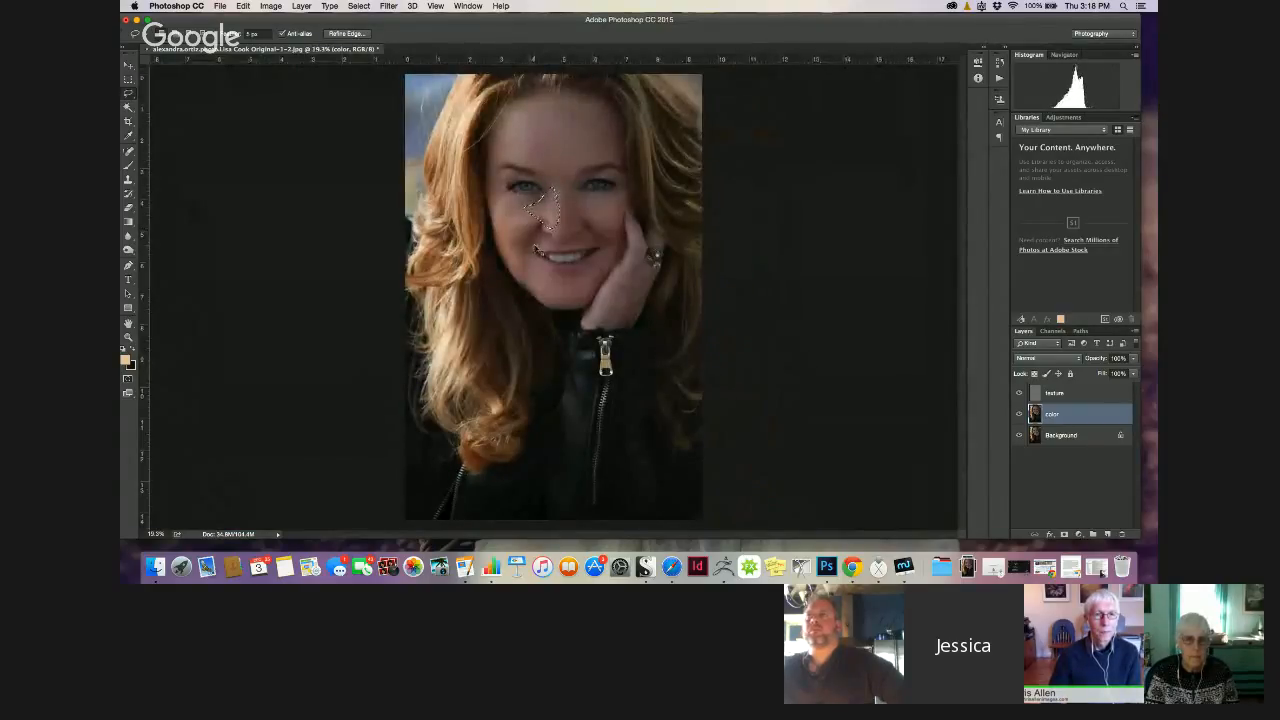
pyautogui.press('super+d')
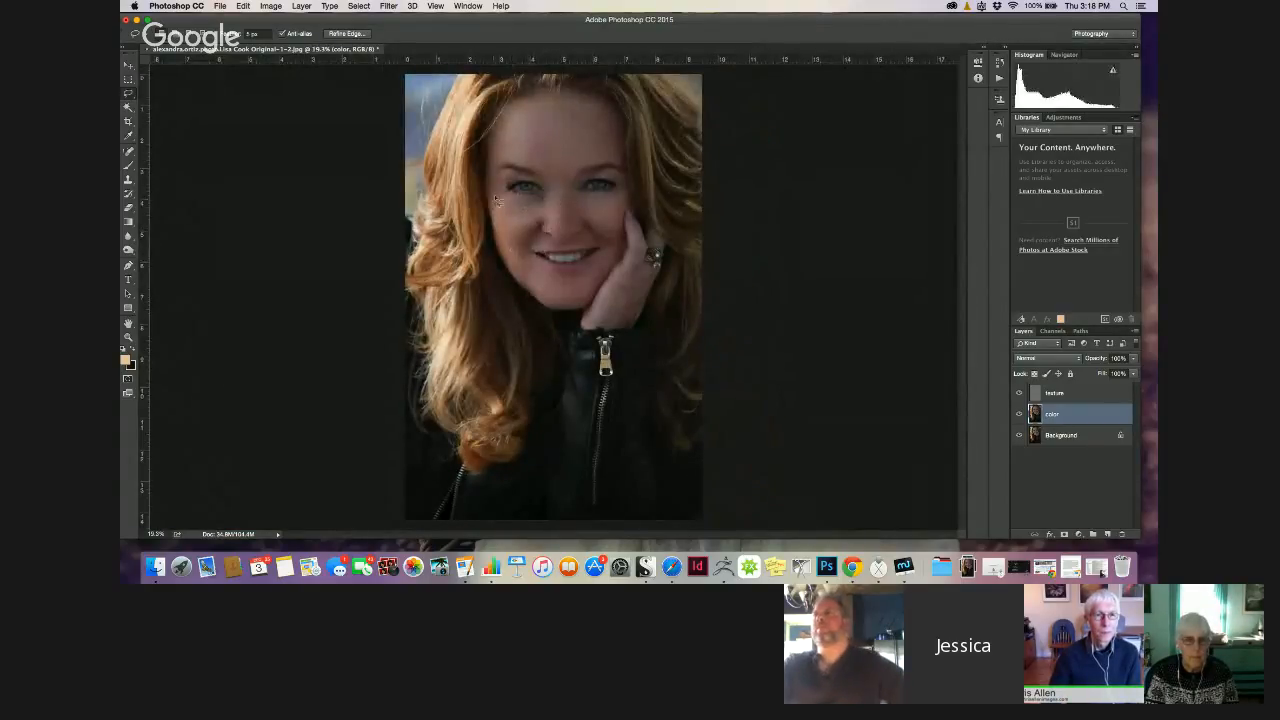
pyautogui.moveTo(522, 279); pyautogui.dragTo(498, 196)
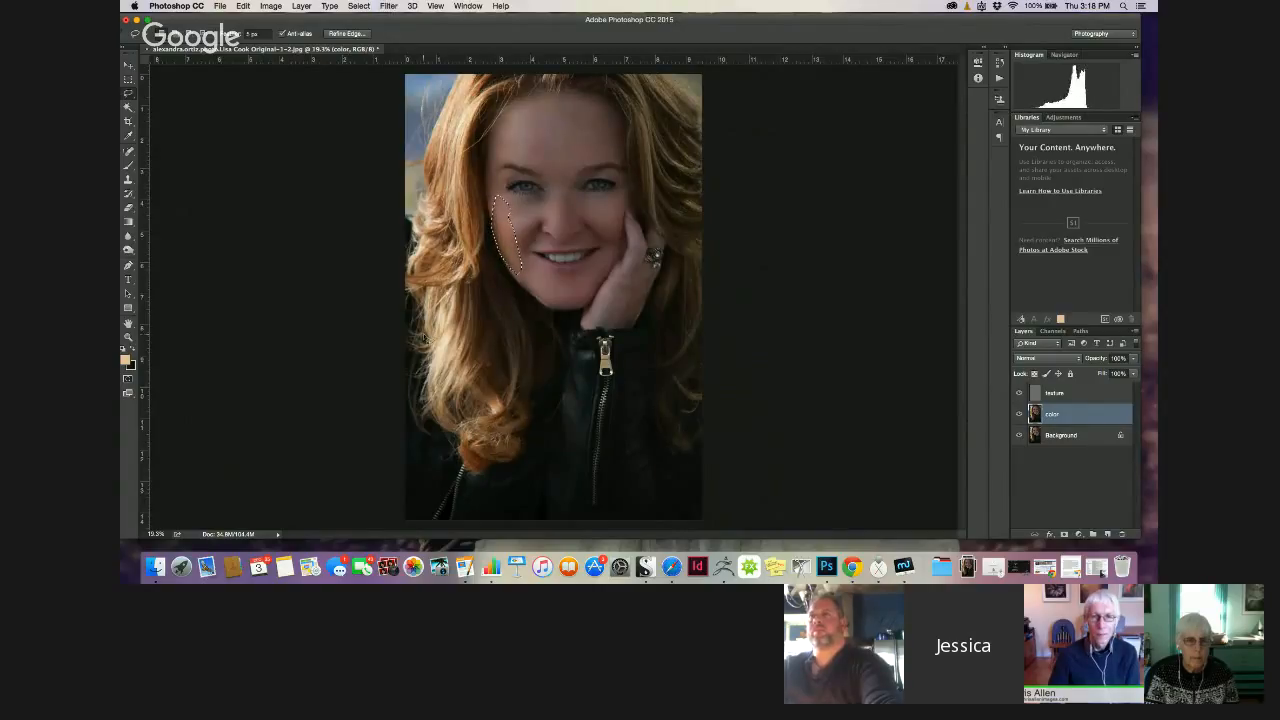
pyautogui.click(457, 335)
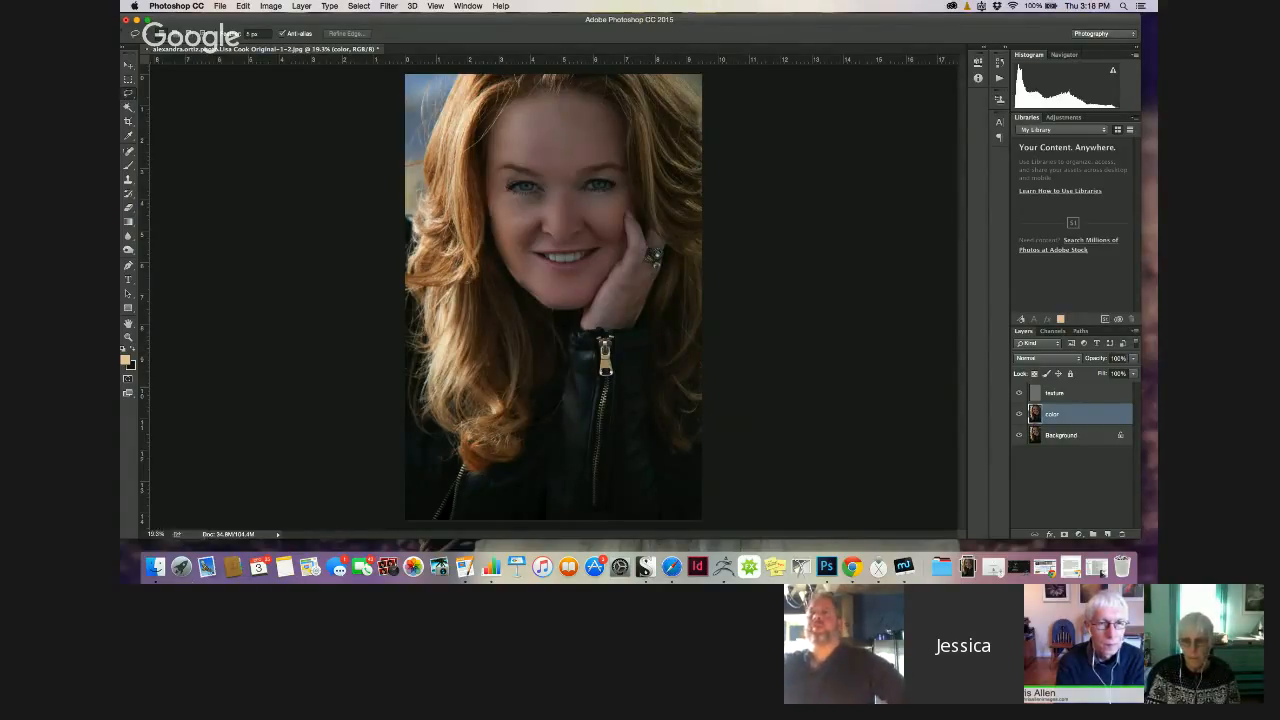
# Lower the color layer's opacity to about 50%
pyautogui.click(1133, 358)
pyautogui.moveTo(1135, 372); pyautogui.dragTo(1107, 373)
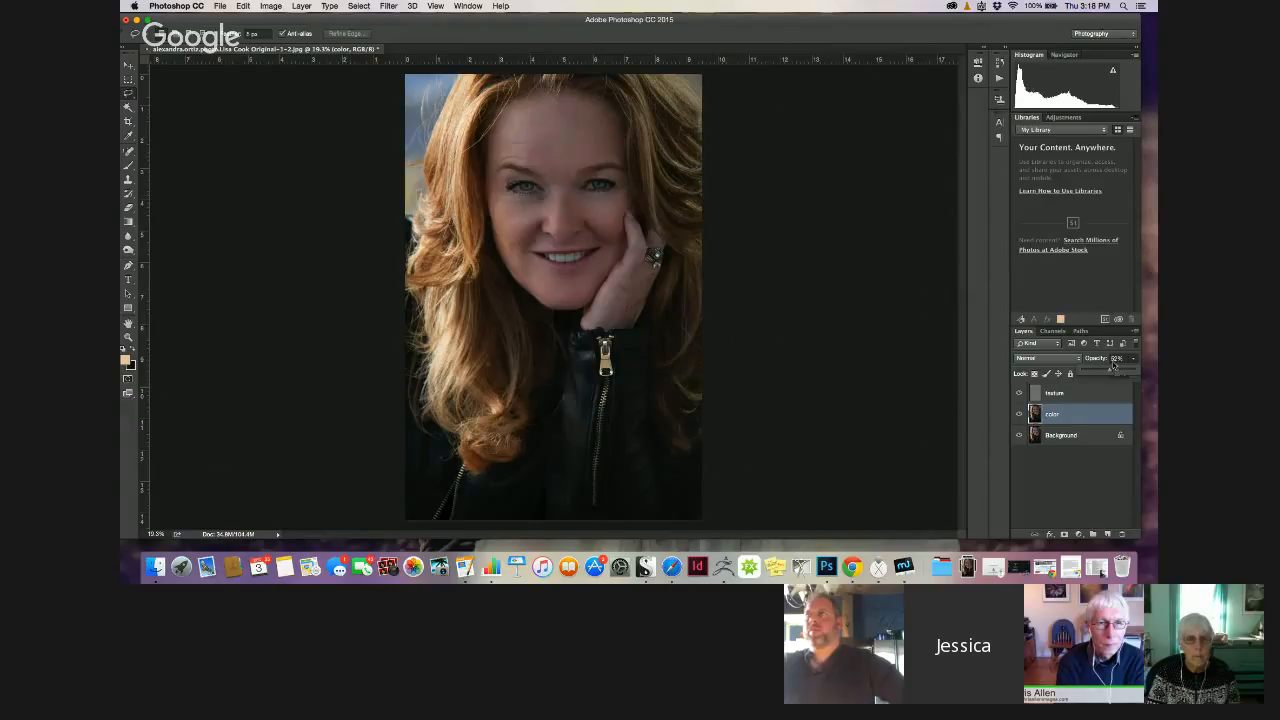
# Try to merge the texture and color layers, and undo the merge
pyautogui.click(1048, 394)
pyautogui.click(1044, 420)
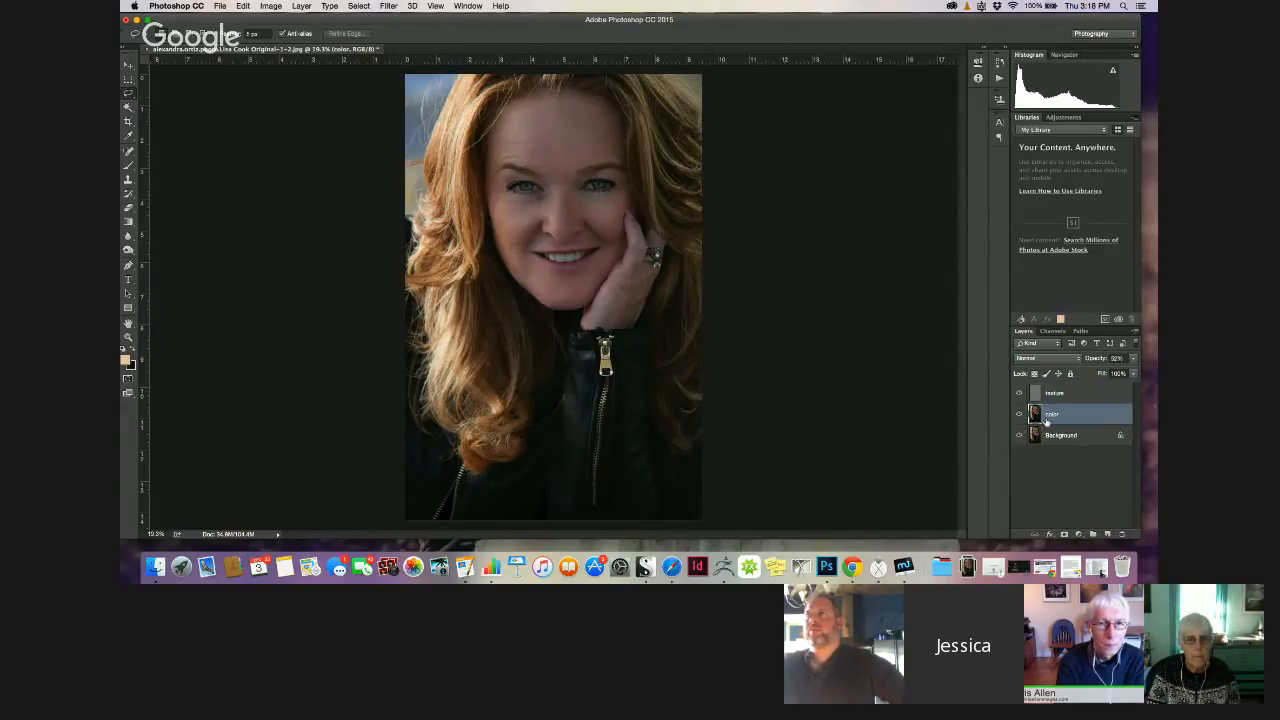
pyautogui.click(1050, 396)
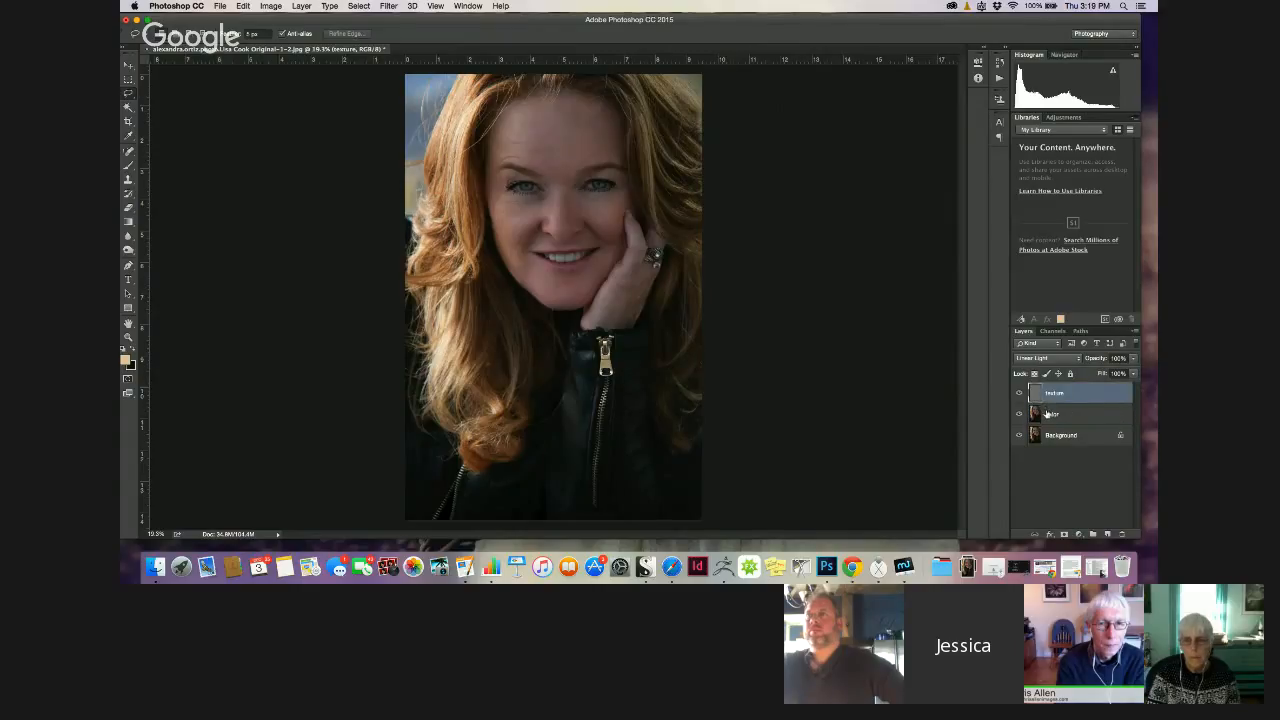
pyautogui.keyDown('shift'); pyautogui.click(1050, 412); pyautogui.keyUp('shift')
pyautogui.press('super+e')
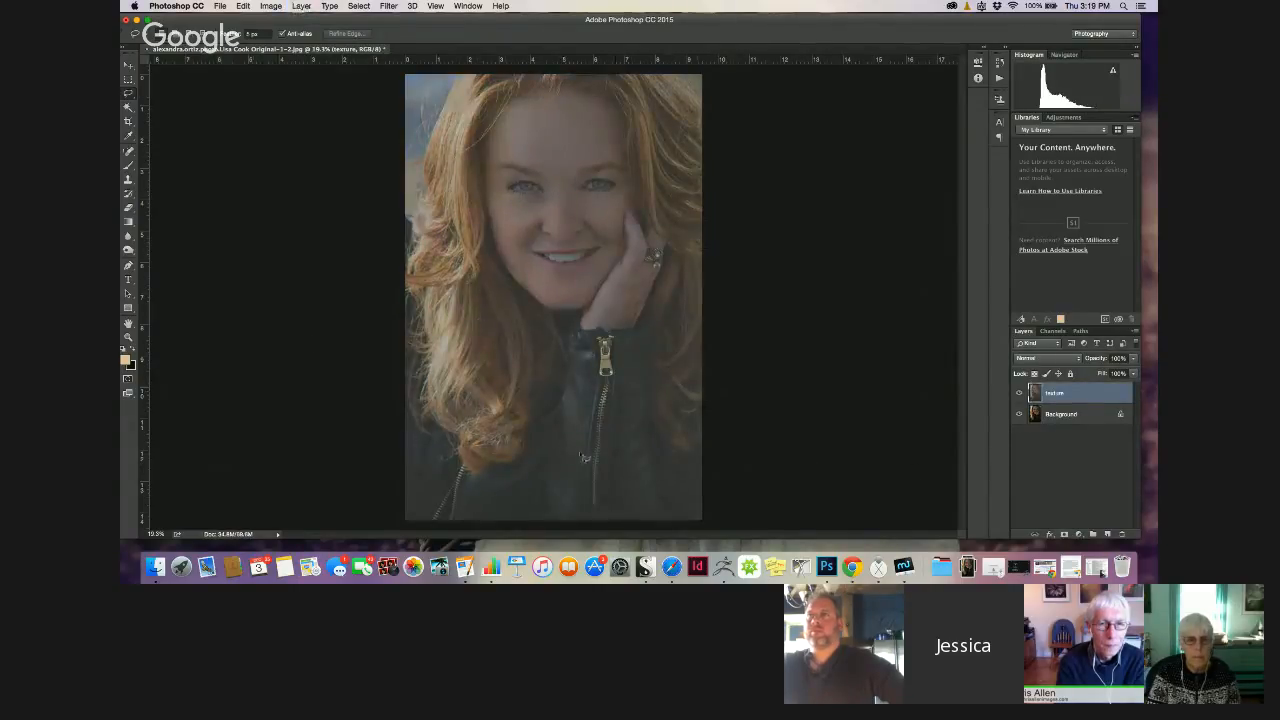
pyautogui.press('super+z')
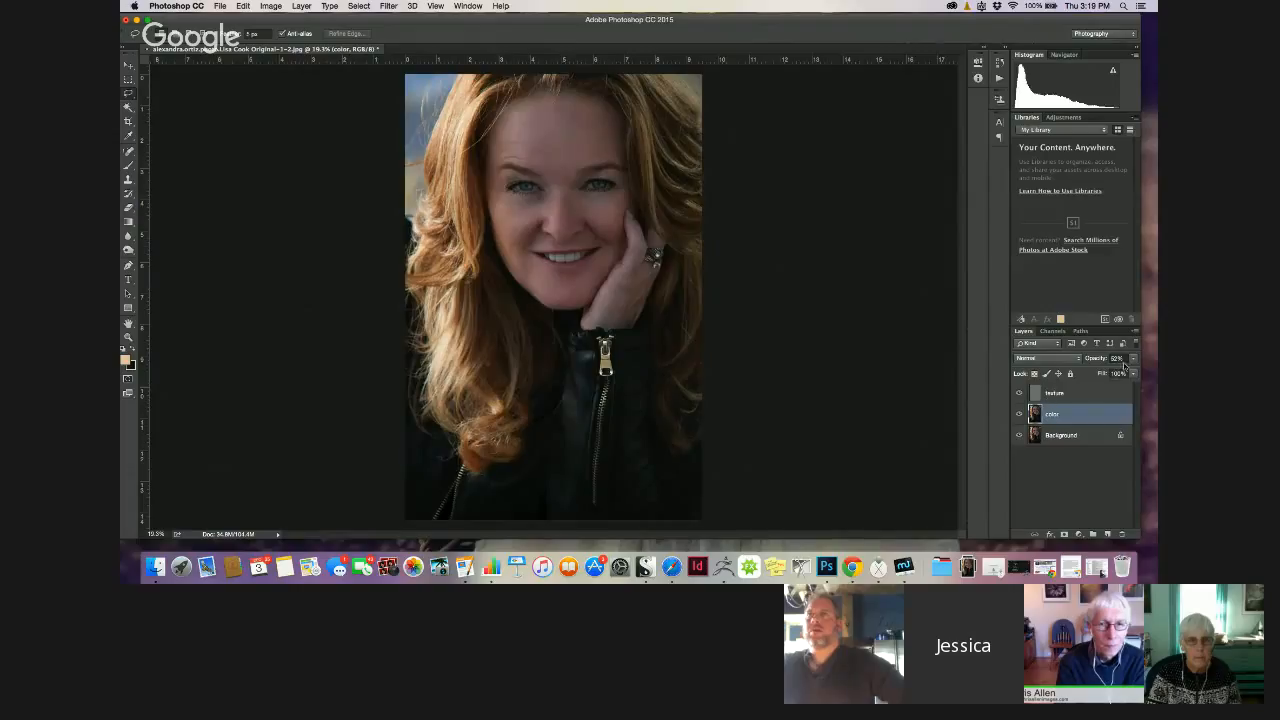
# Merge the texture and color layers and set the merged layer's opacity to 57%
pyautogui.click(1124, 365)
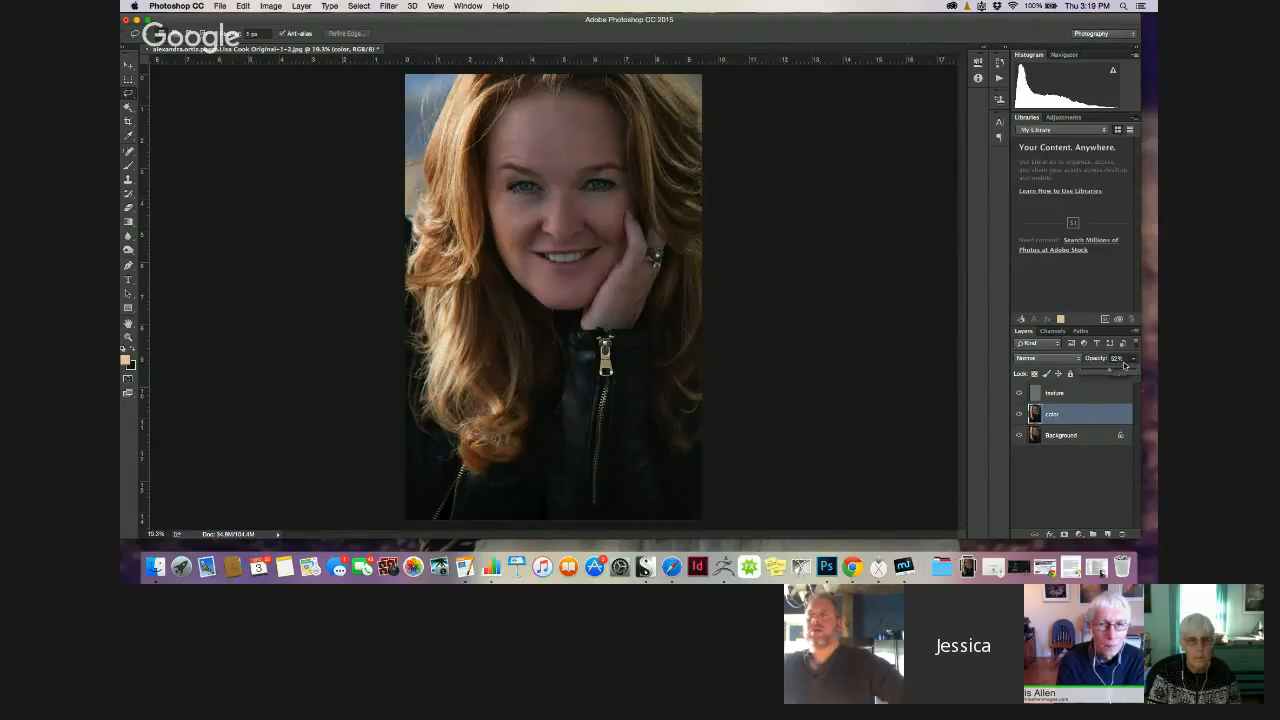
pyautogui.keyDown('shift'); pyautogui.click(1058, 395); pyautogui.keyUp('shift')
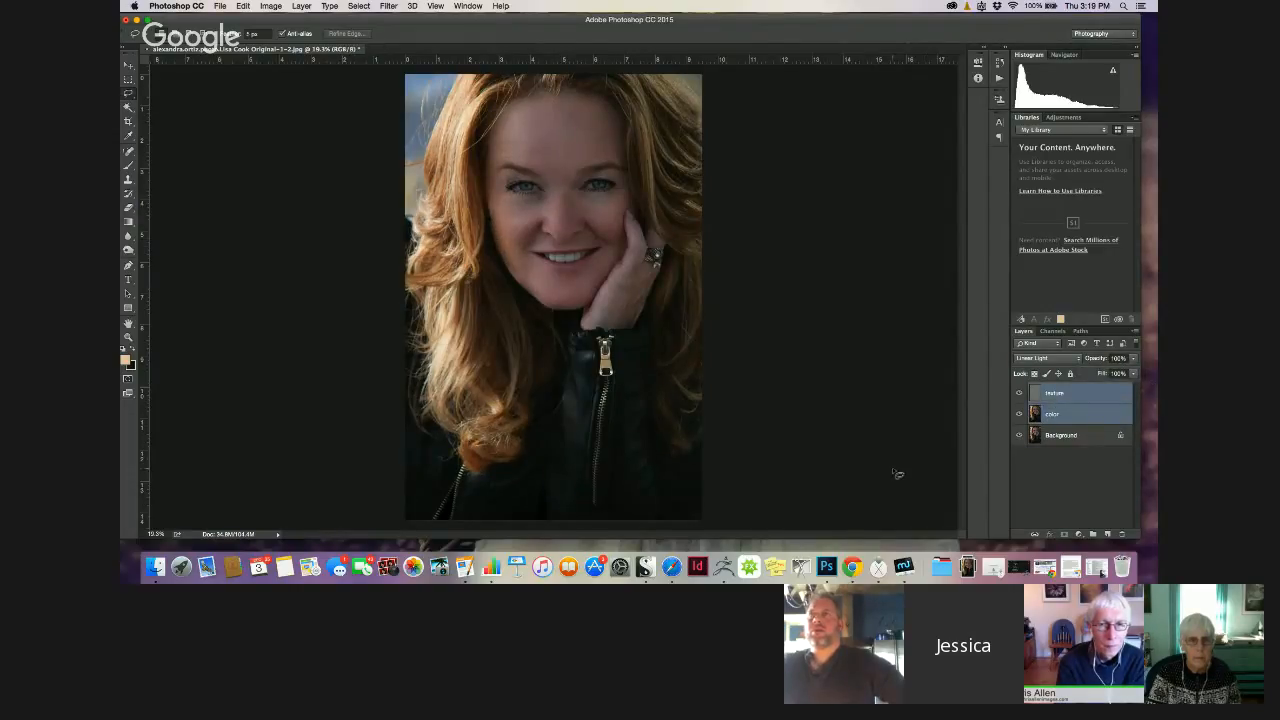
pyautogui.press('super+e')
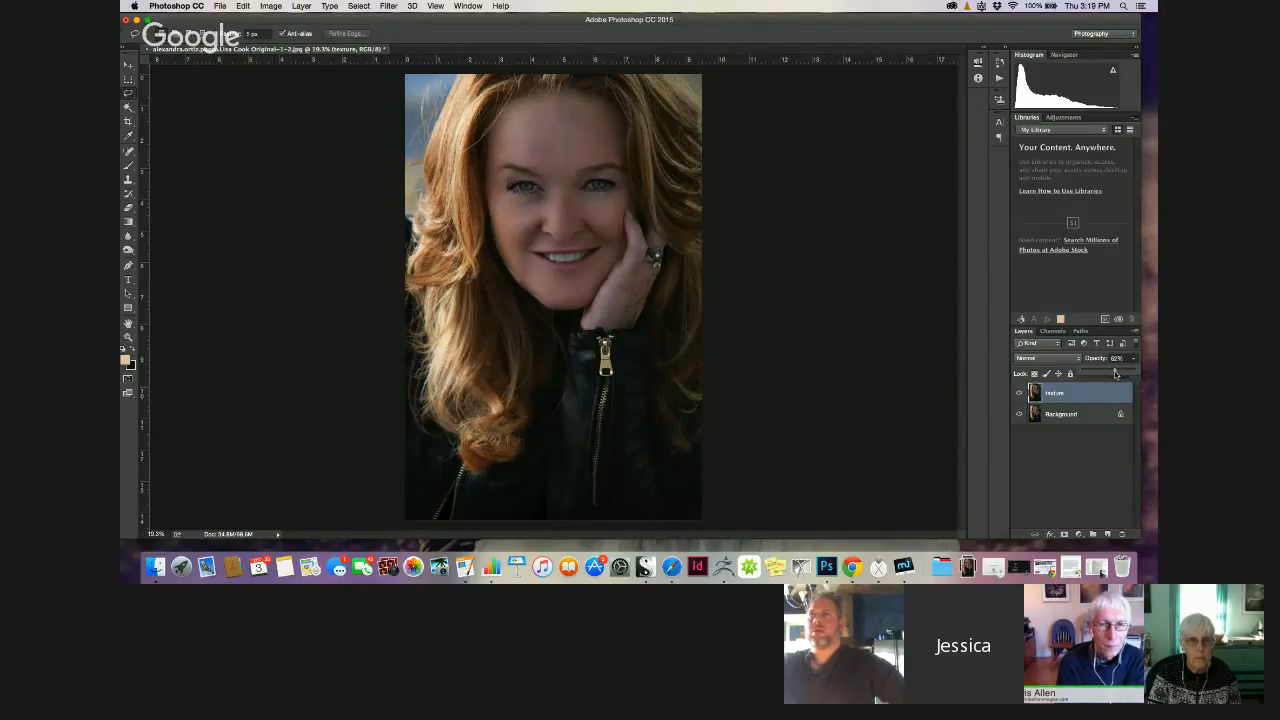
pyautogui.moveTo(1112, 374); pyautogui.dragTo(1113, 374)
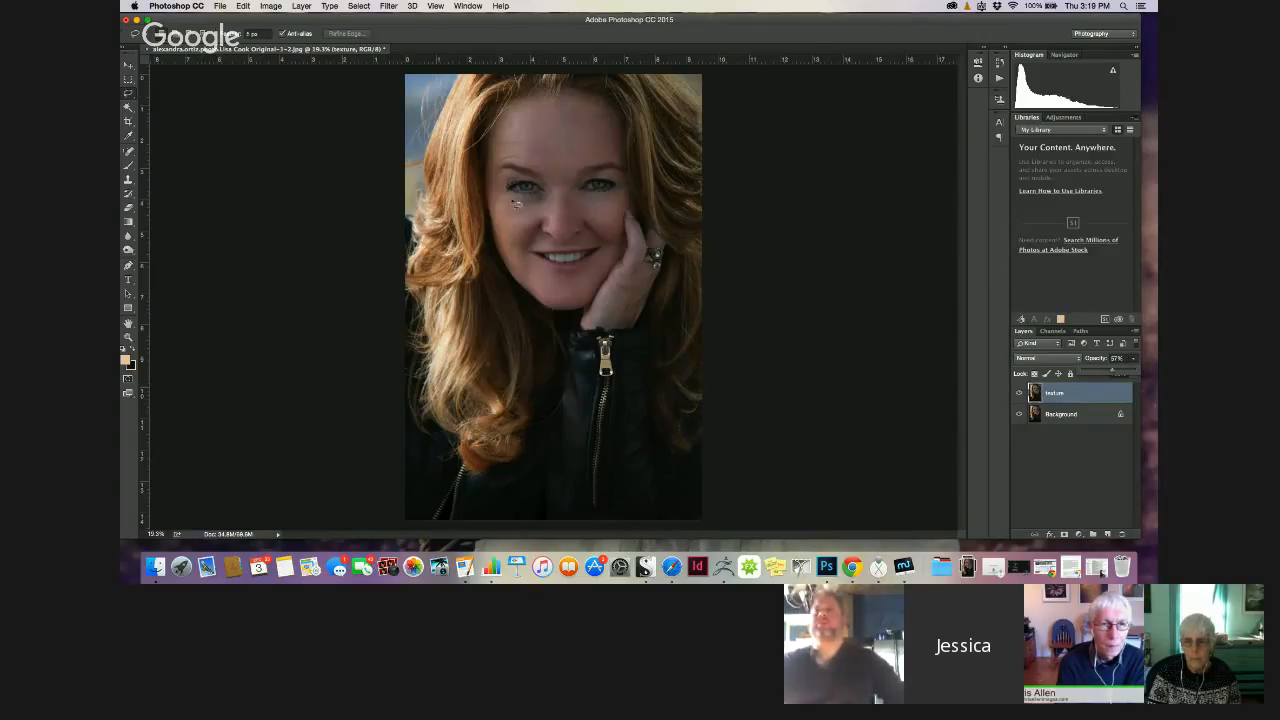
# Compare the portrait with the merged texture layer hidden and shown
pyautogui.click(1019, 396)
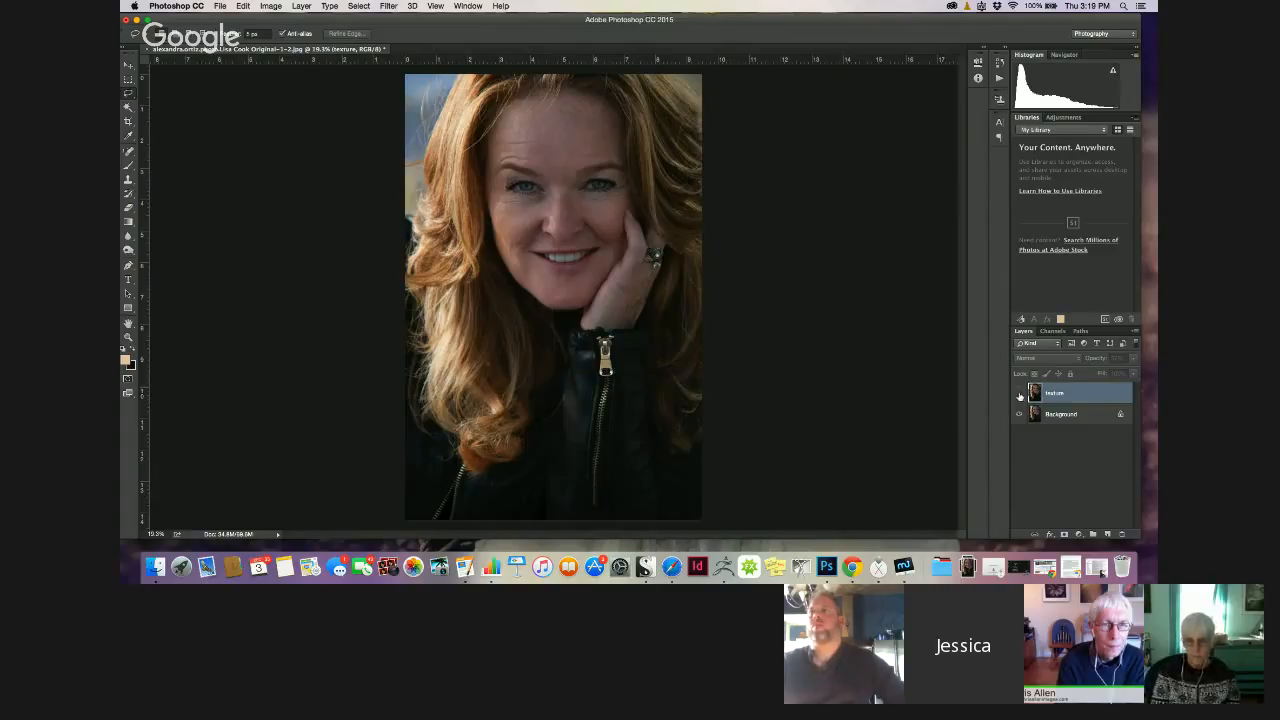
pyautogui.click(1019, 396)
pyautogui.click(1020, 396)
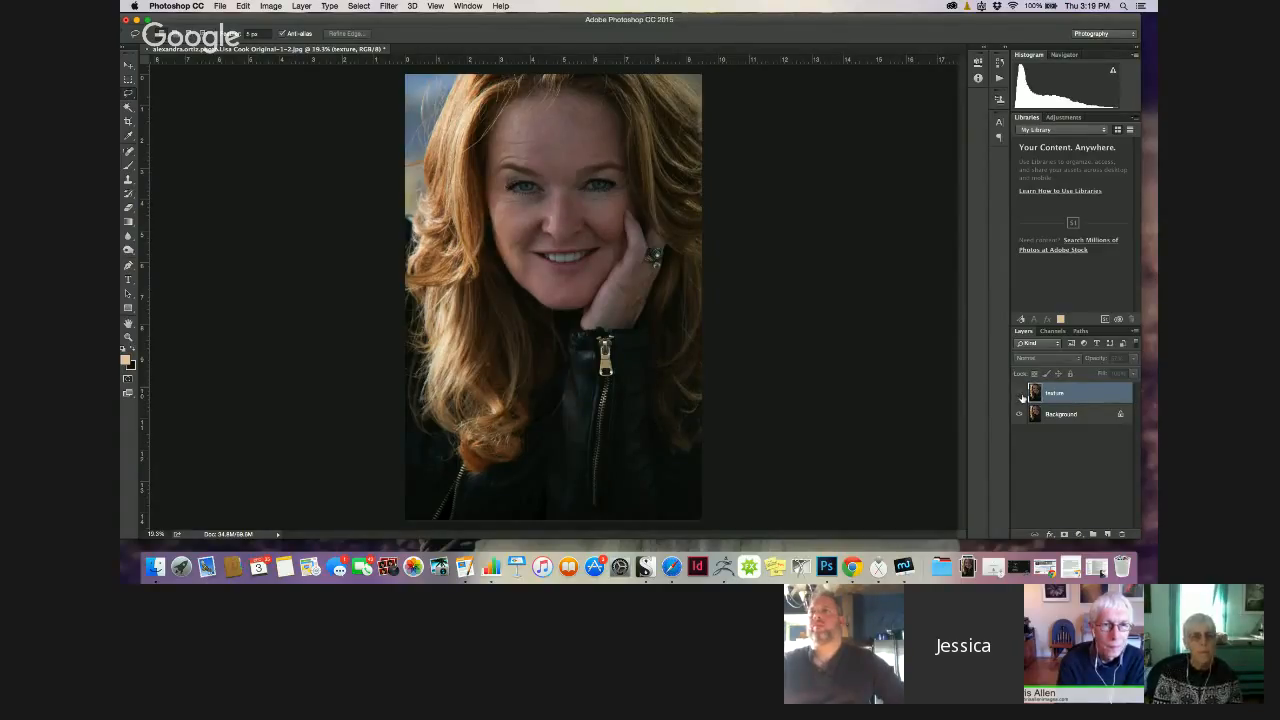
pyautogui.click(1020, 396)
pyautogui.click(1020, 396)
pyautogui.click(1020, 397)
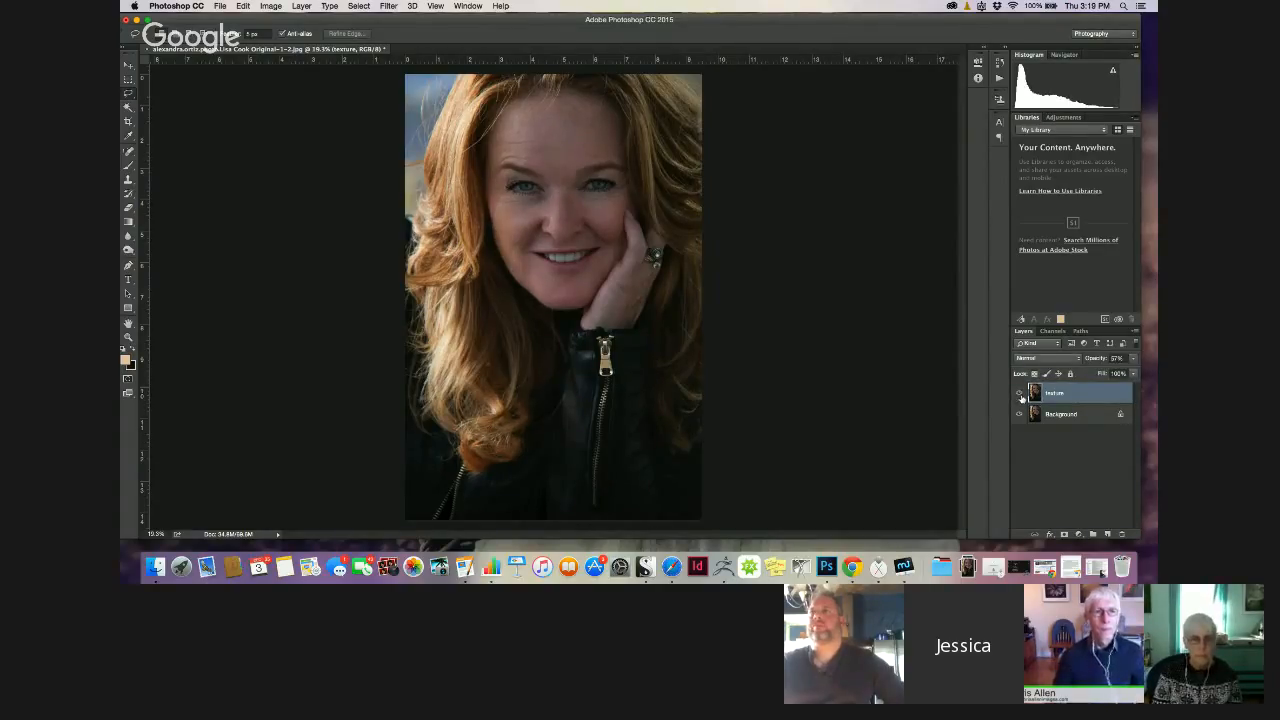
pyautogui.click(1020, 397)
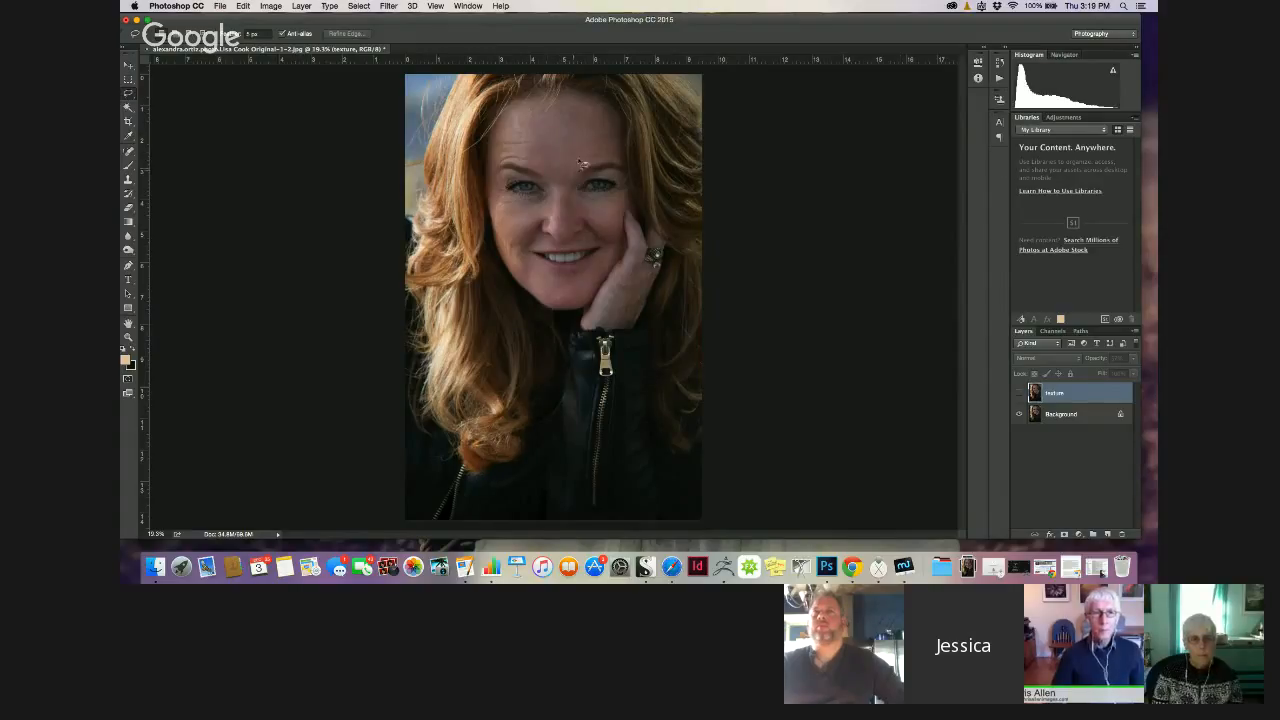
pyautogui.click(1019, 393)
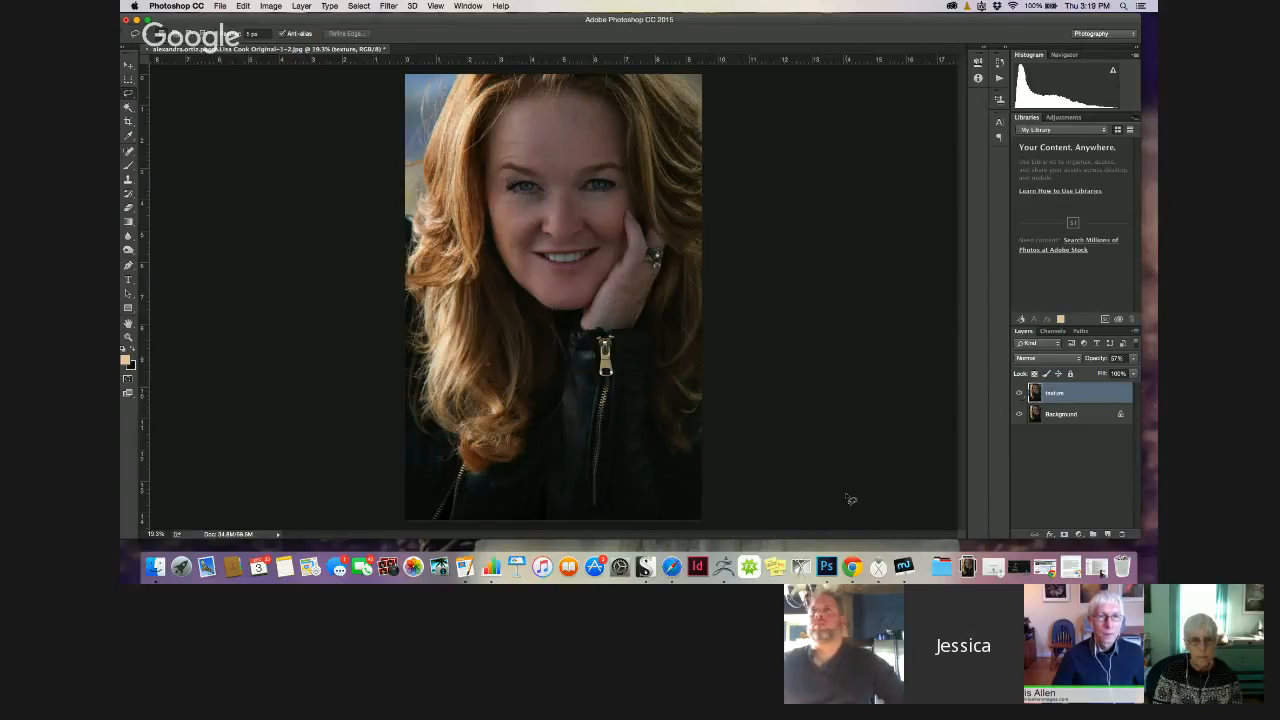
pyautogui.click(1019, 392)
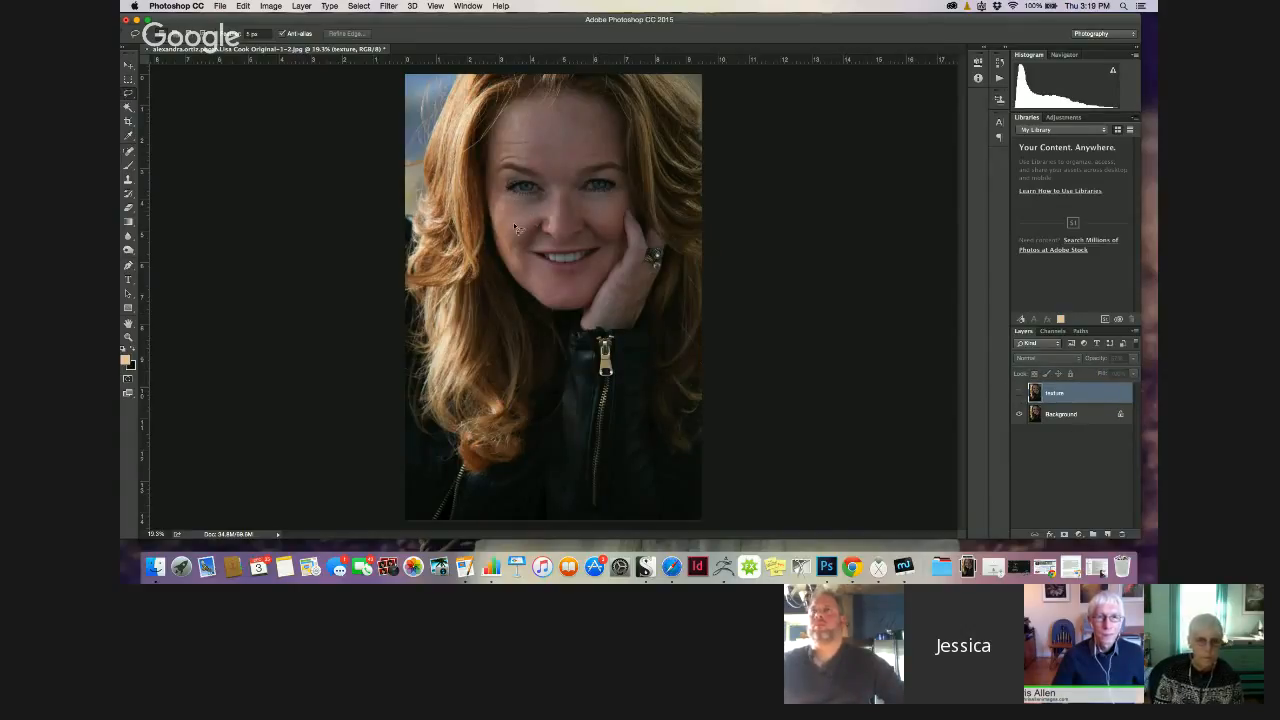
# Undo the opacity change and the merge to restore the separate texture and color layers
pyautogui.scroll(5, 507, 170)
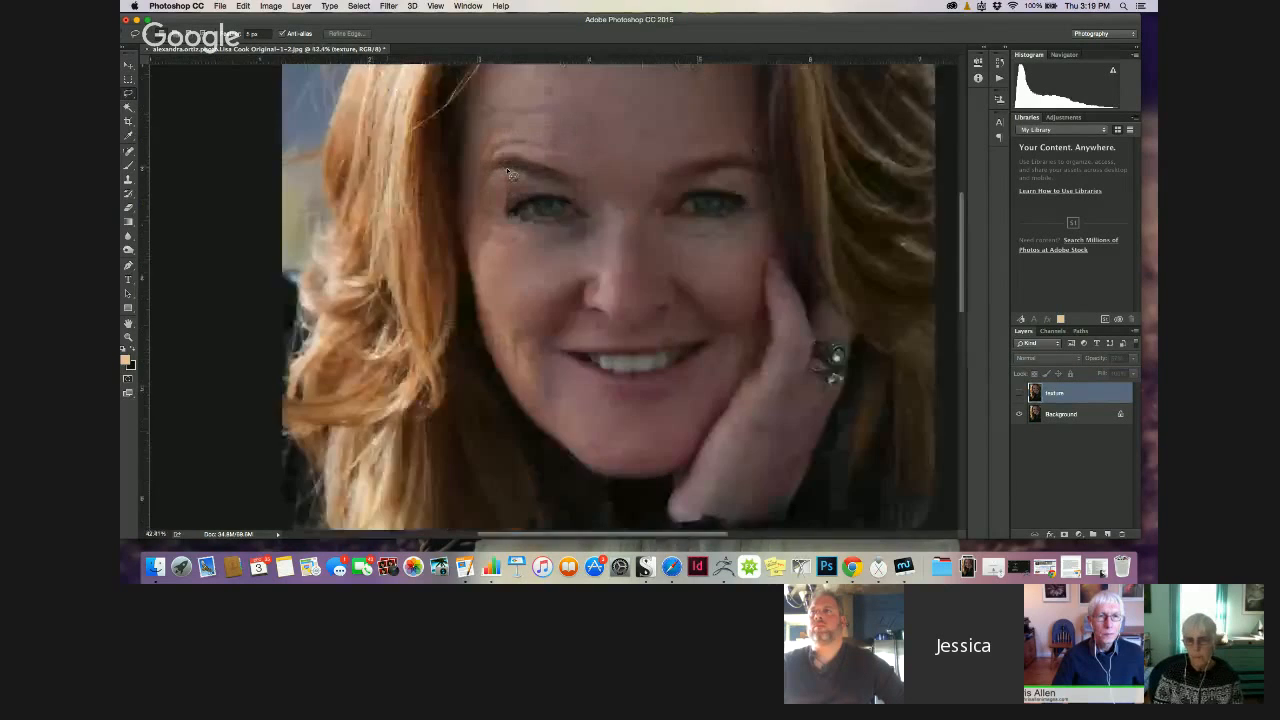
pyautogui.scroll(3, 507, 170)
pyautogui.press('alt+super+z')
pyautogui.press('alt+super+z')
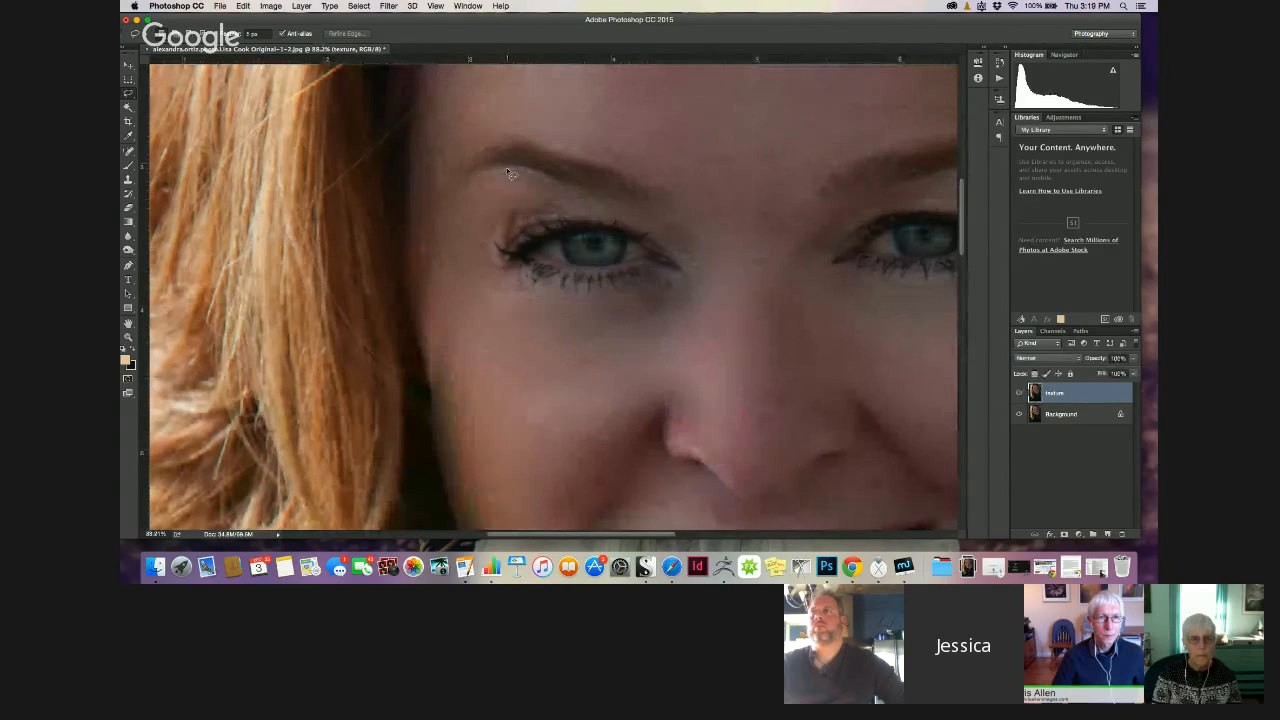
pyautogui.click(1058, 392)
pyautogui.click(1056, 414)
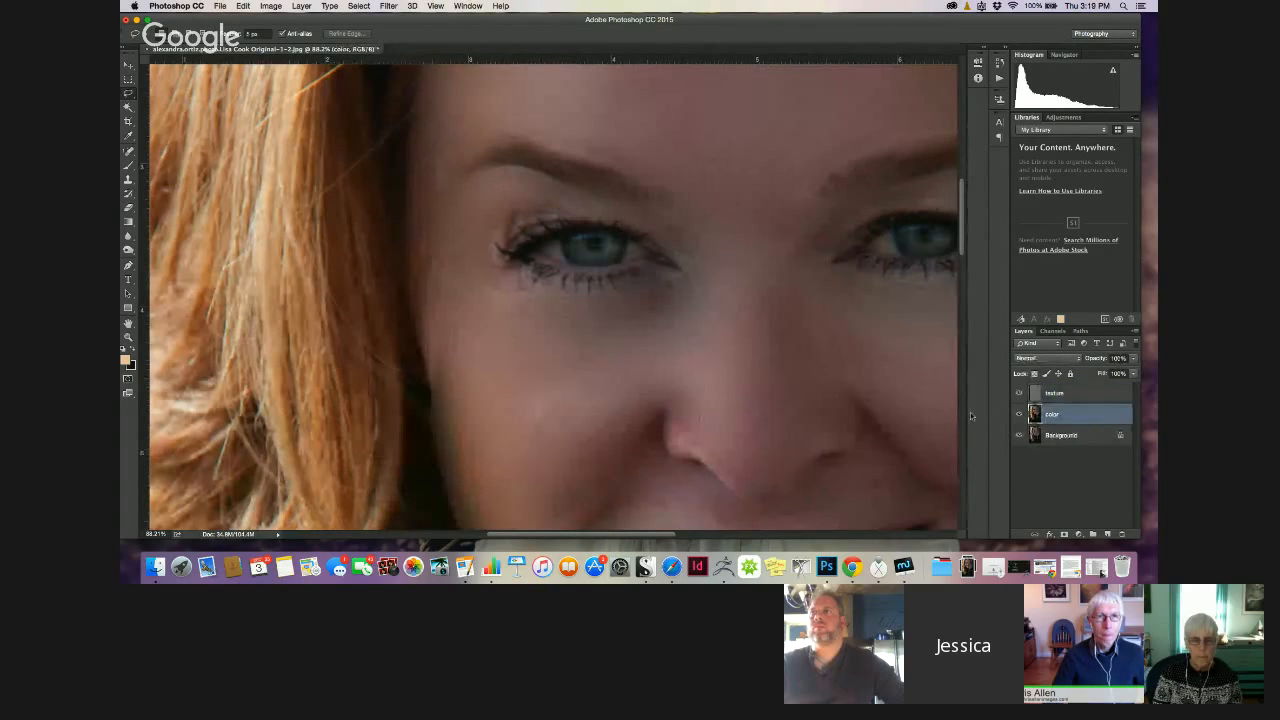
# Undo the successive smoothing edits on the cheek, nose, eye area and forehead in the color layer
pyautogui.press('alt+super+z')
pyautogui.press('alt+super+z')
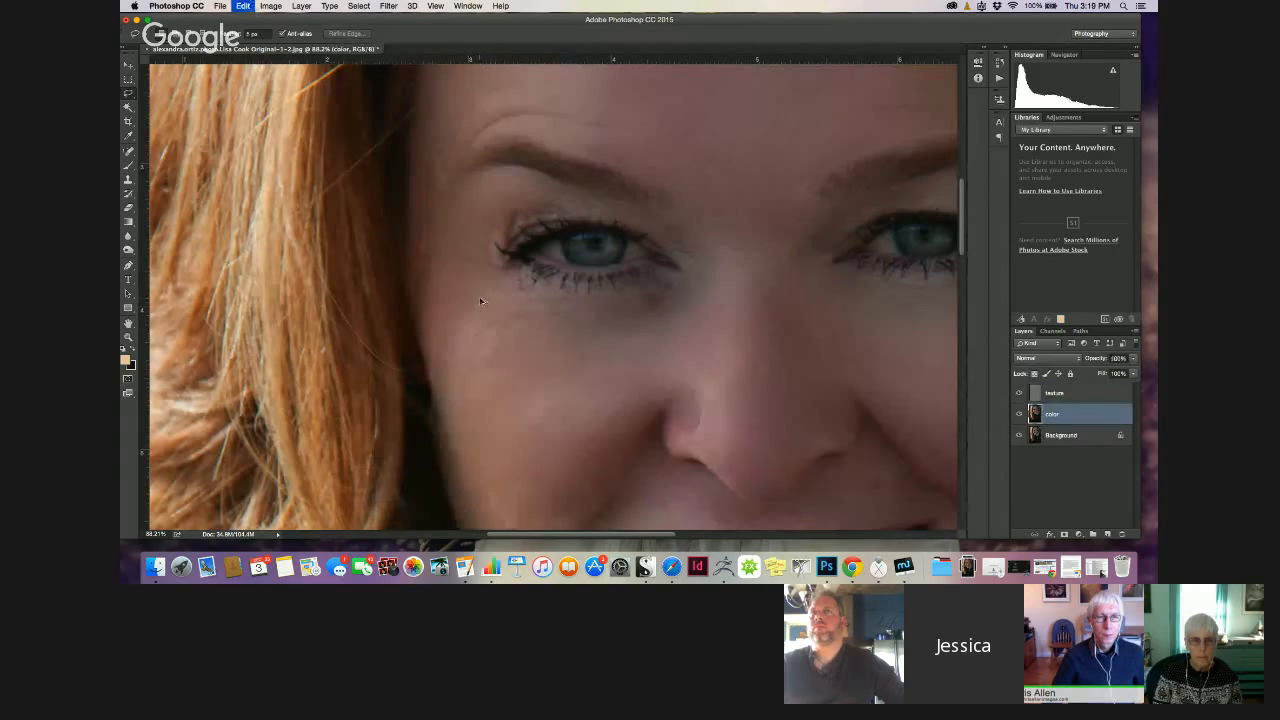
pyautogui.press('alt+super+z')
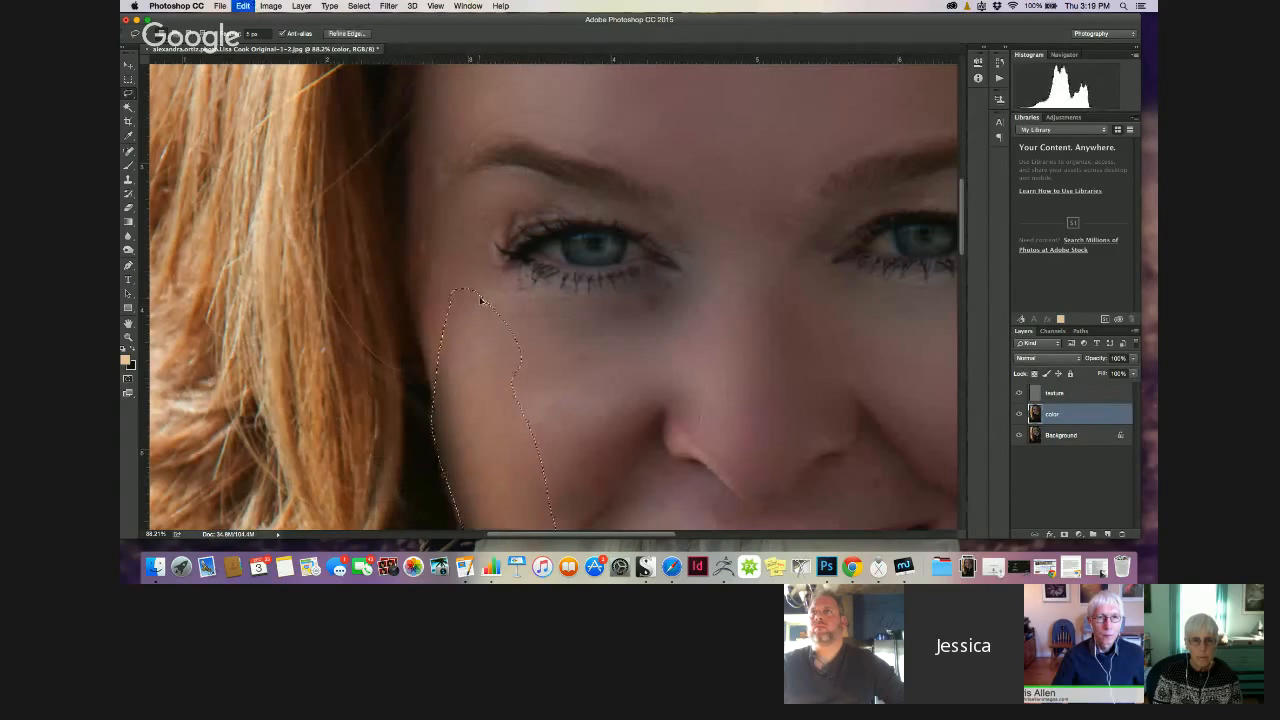
pyautogui.press('alt+super+z')
pyautogui.press('alt+super+z')
pyautogui.press('alt+super+z')
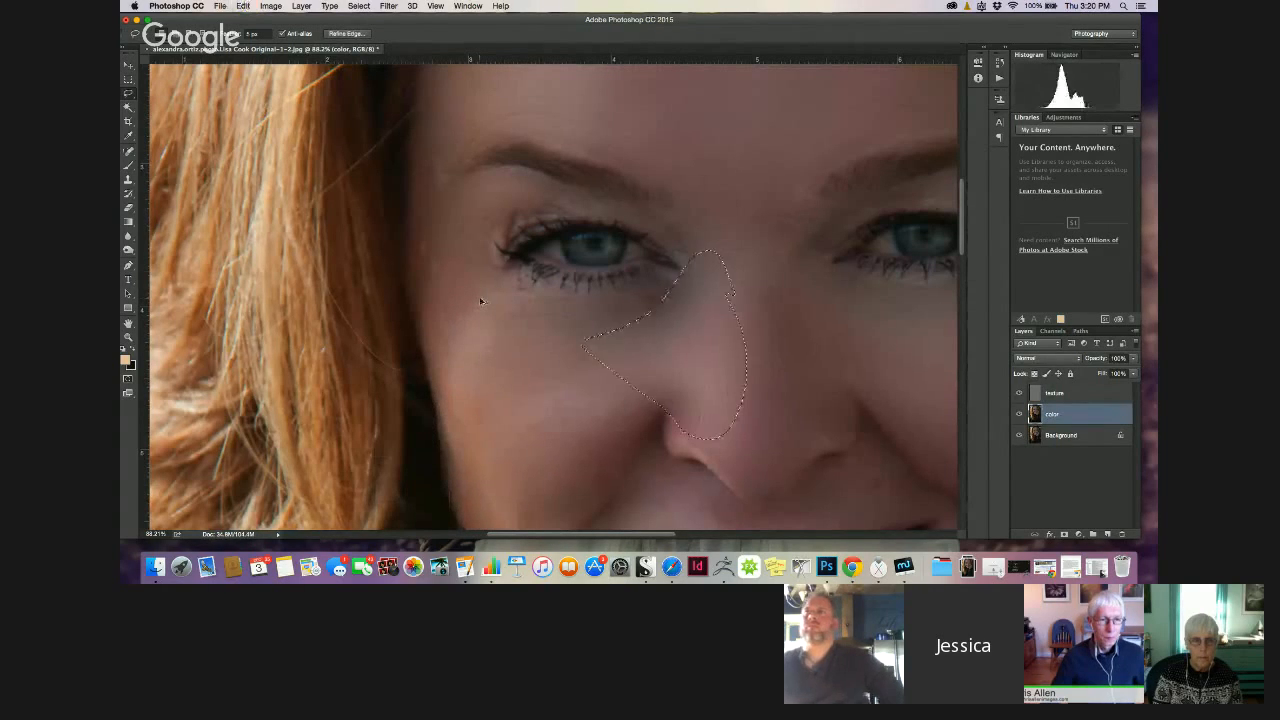
pyautogui.press('alt+super+z')
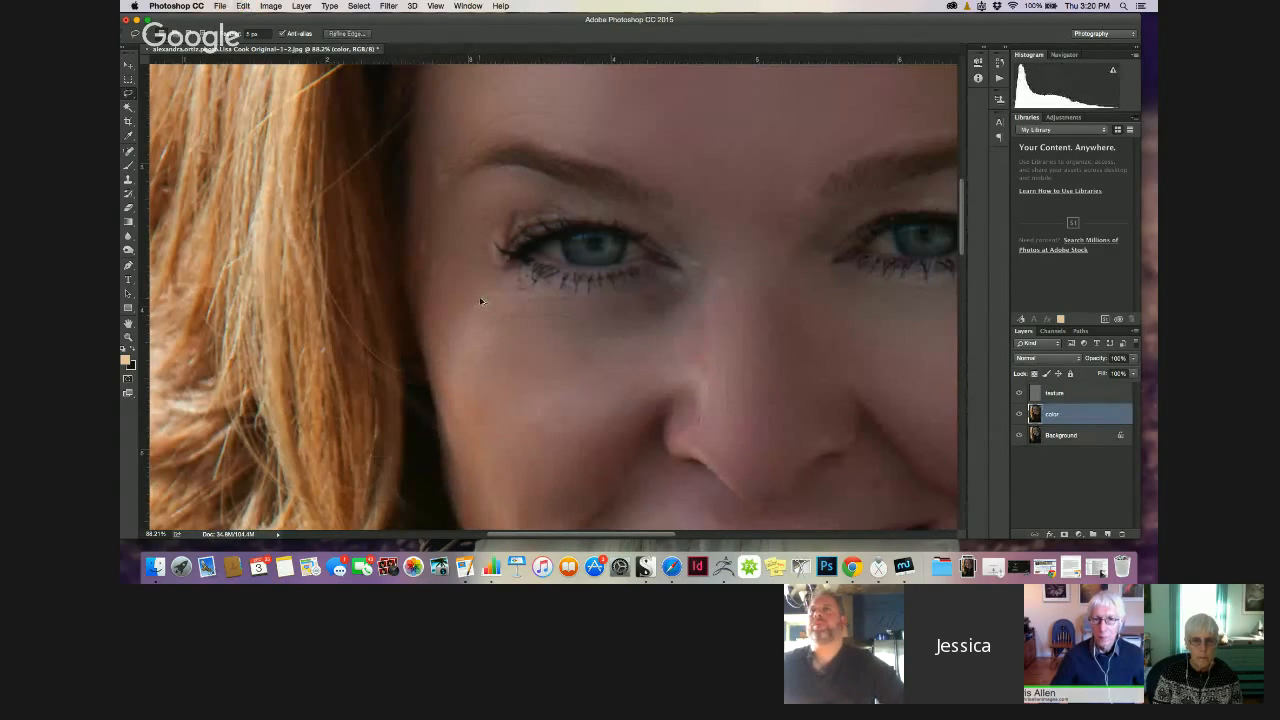
pyautogui.press('alt+super+z')
pyautogui.press('alt+super+z')
pyautogui.press('alt+super+z')
pyautogui.press('alt+super+z')
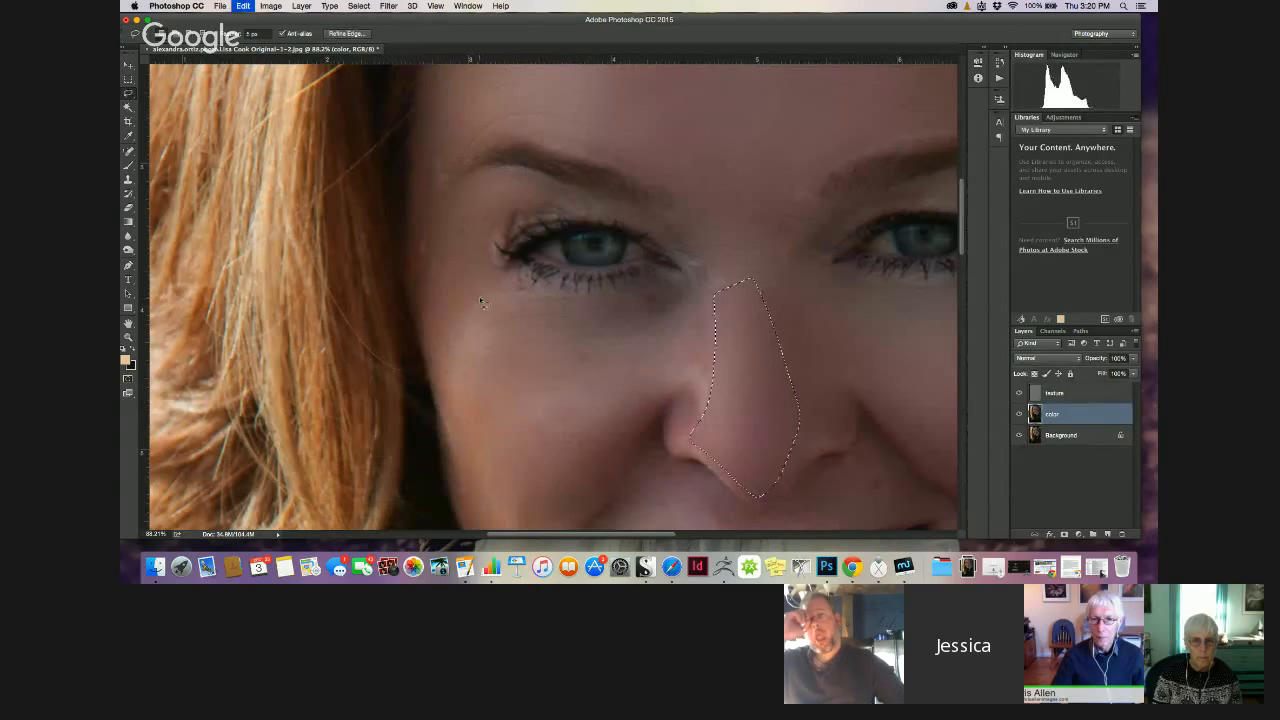
pyautogui.press('alt+super+z')
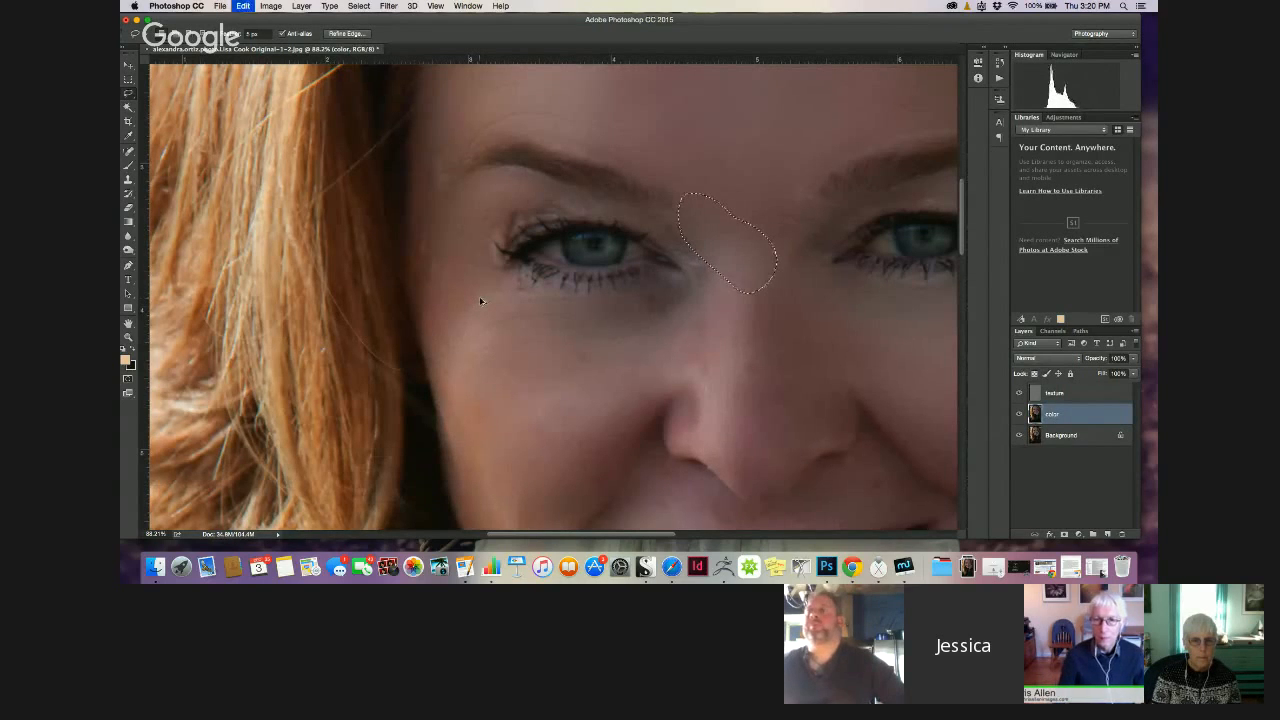
pyautogui.press('alt+super+z')
pyautogui.press('alt+super+z')
pyautogui.press('alt+super+z')
pyautogui.press('alt+super+z')
pyautogui.press('alt+super+z')
pyautogui.press('alt+super+z')
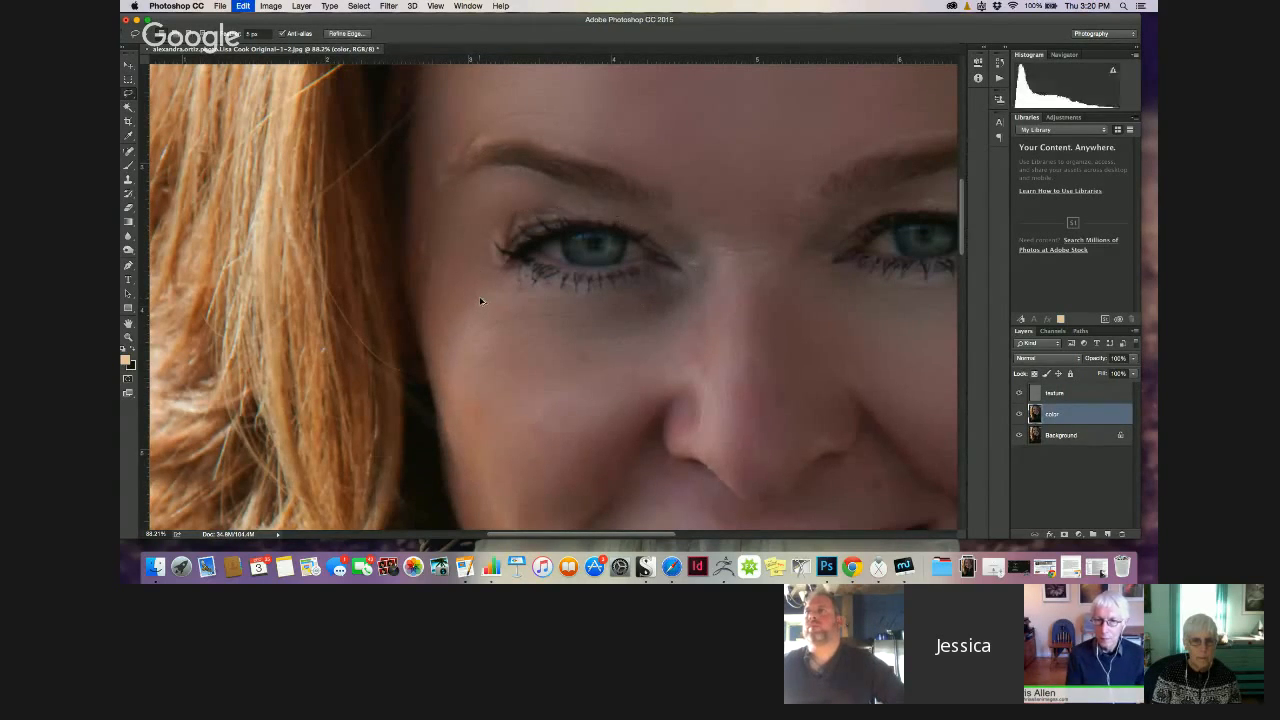
pyautogui.press('alt+super+z')
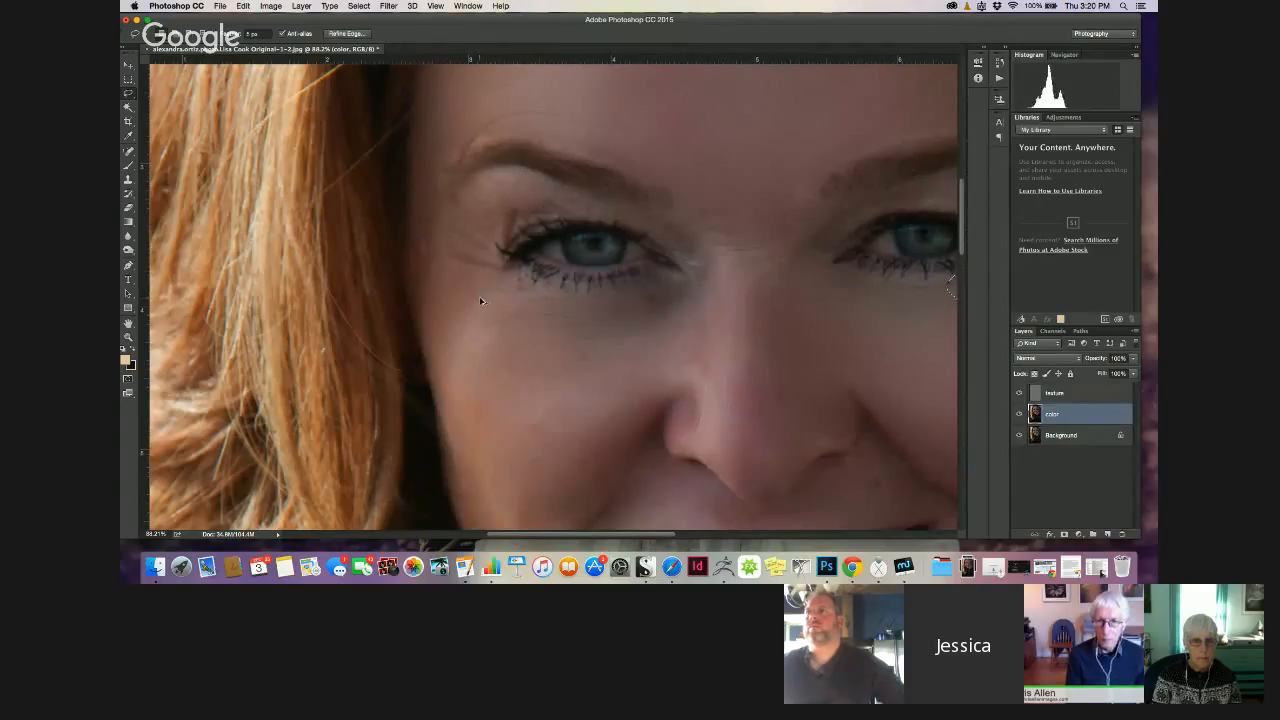
pyautogui.press('alt+super+z')
pyautogui.press('alt+super+z')
pyautogui.press('alt+super+z')
pyautogui.press('alt+super+z')
pyautogui.press('alt+super+z')
pyautogui.press('alt+super+z')
pyautogui.press('alt+super+z')
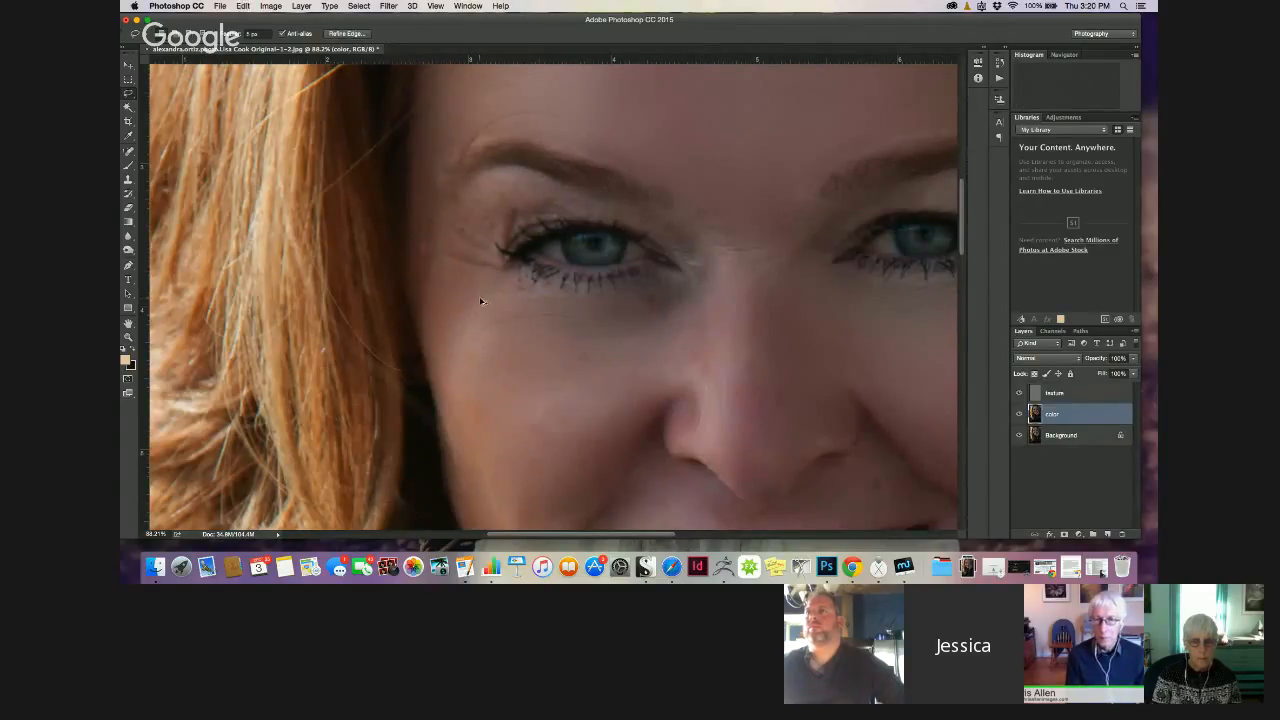
pyautogui.press('alt+super+z')
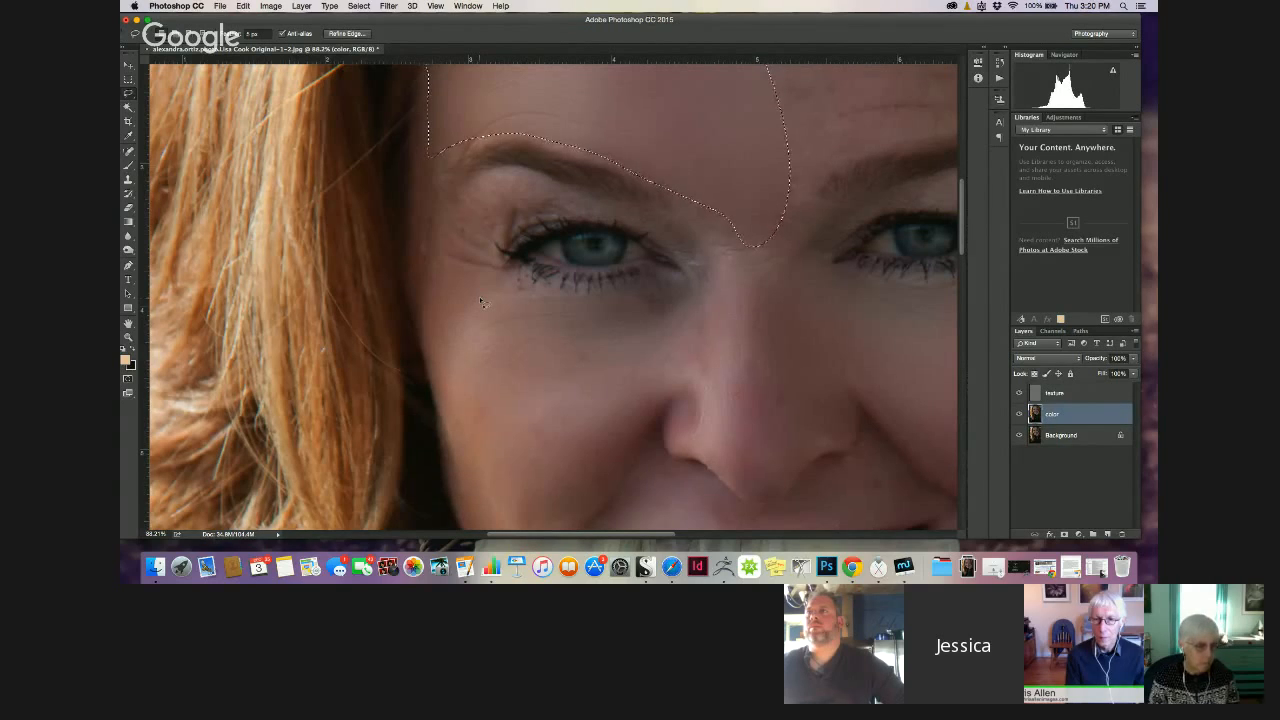
pyautogui.press('alt+super+z')
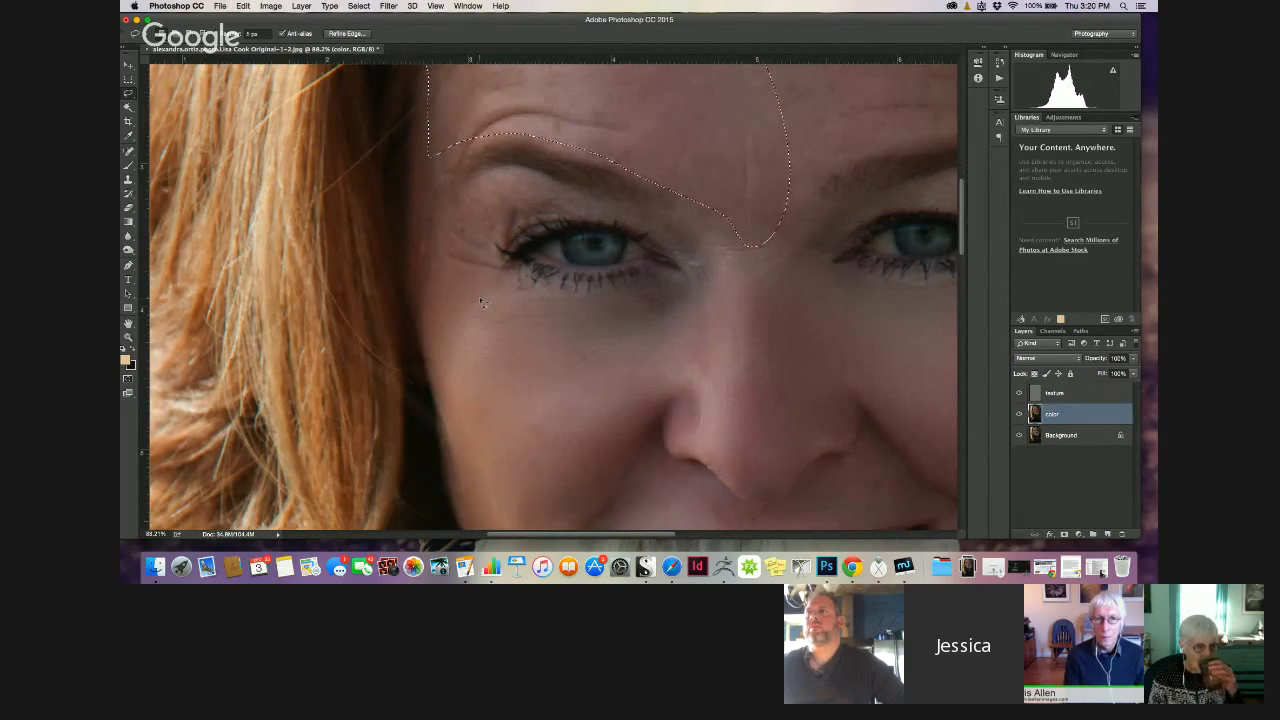
pyautogui.press('alt+super+z')
pyautogui.press('alt+super+z')
pyautogui.press('alt+super+z')
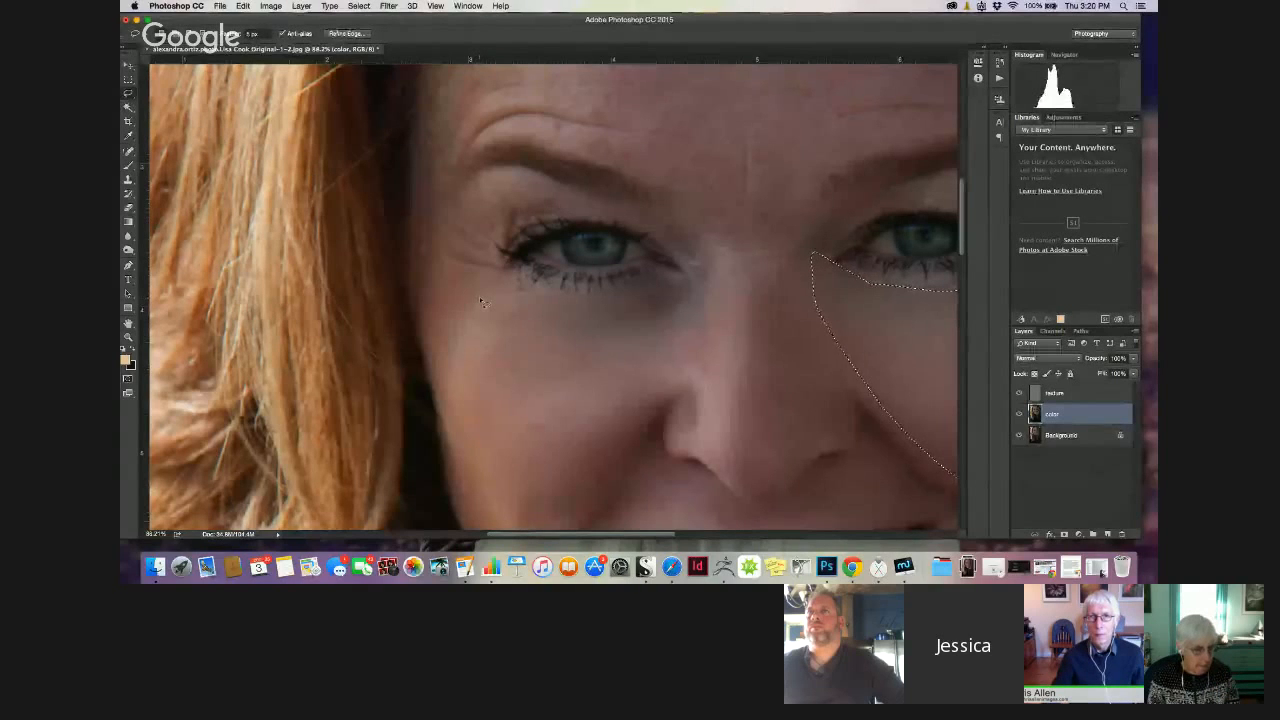
# Switch to the Spot Healing Brush and clear the selection on the cheek
pyautogui.rightClick(485, 312)
pyautogui.click(490, 327)
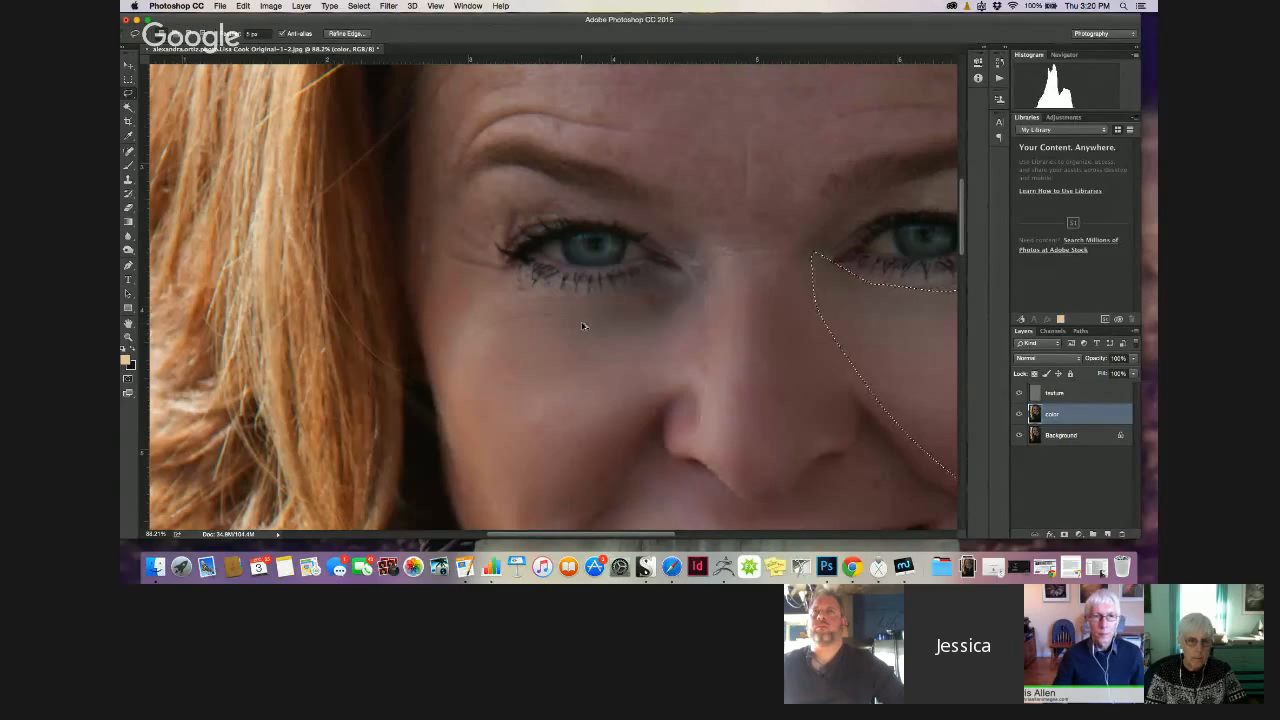
pyautogui.press('j')
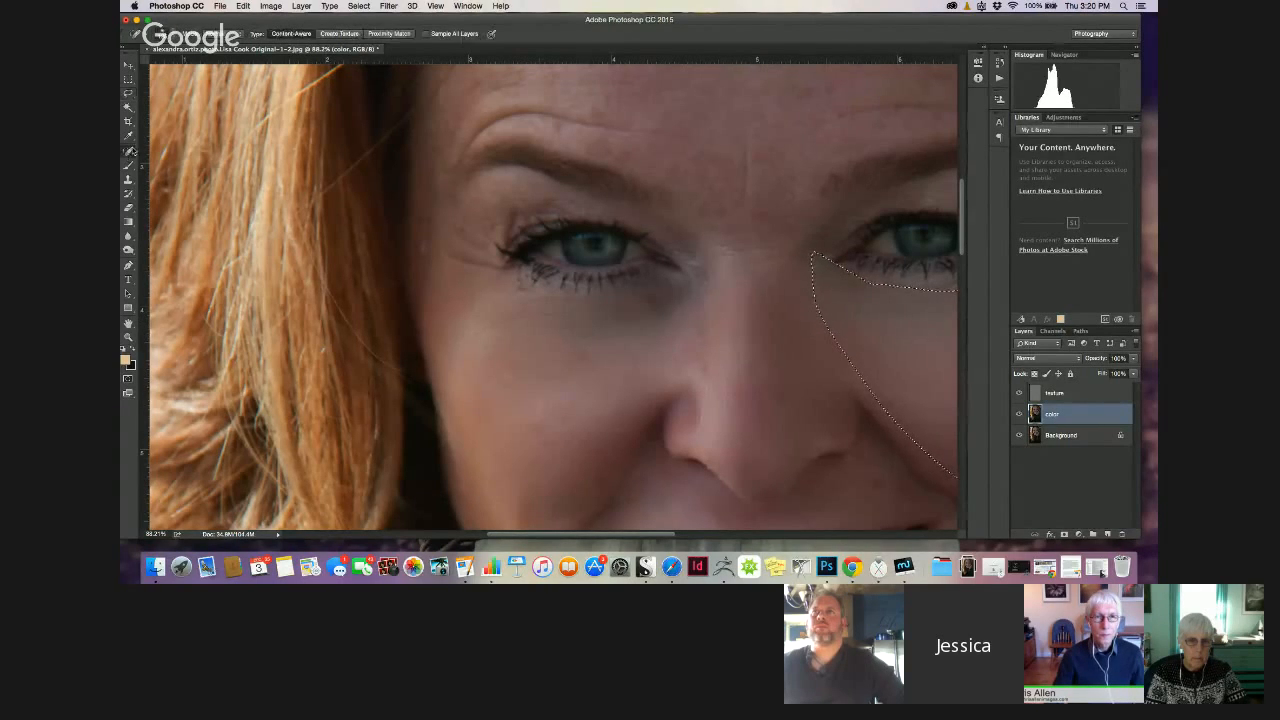
pyautogui.press('super+d')
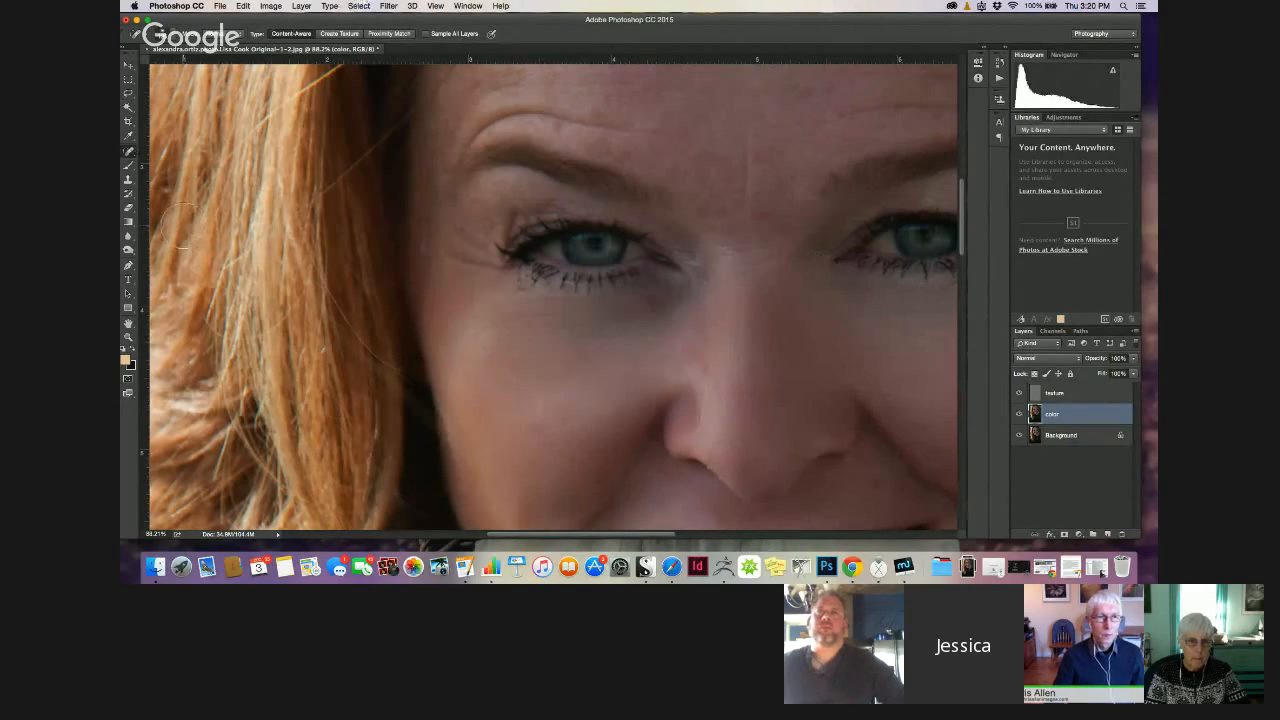
# Hide the color layer and spot-heal the bridge of the nose on the Background layer
pyautogui.click(1019, 414)
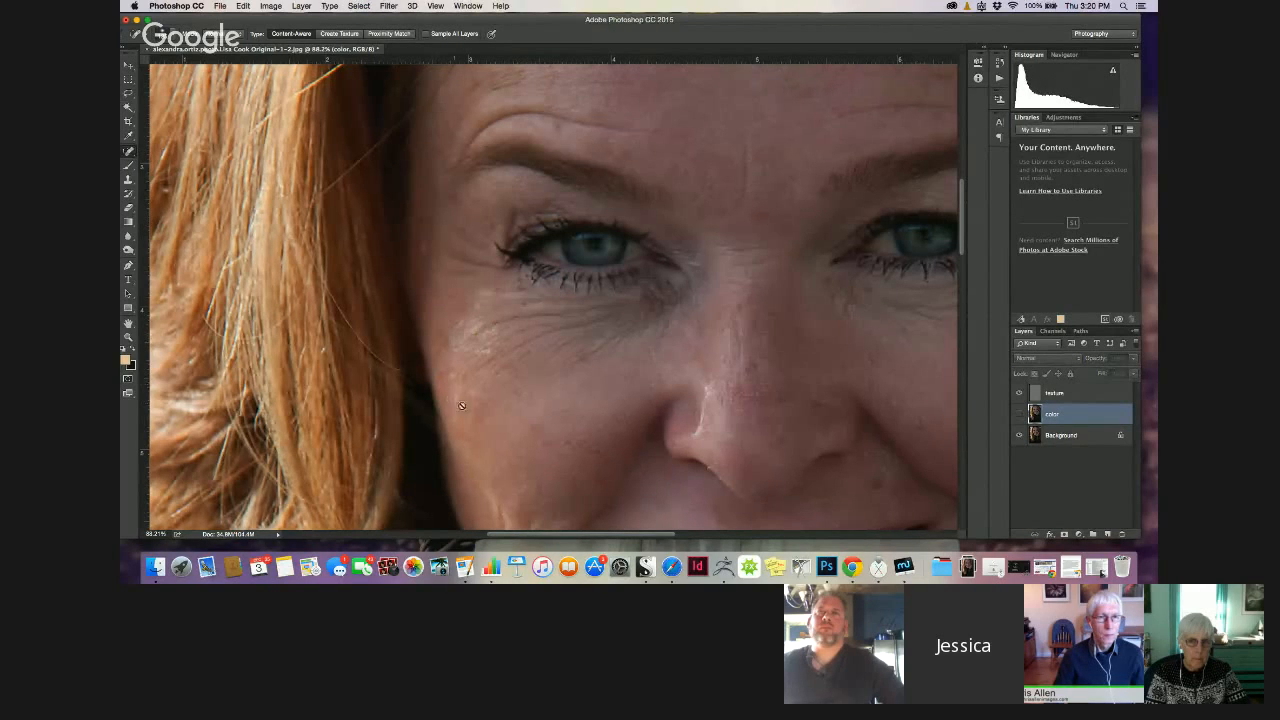
pyautogui.click(1057, 437)
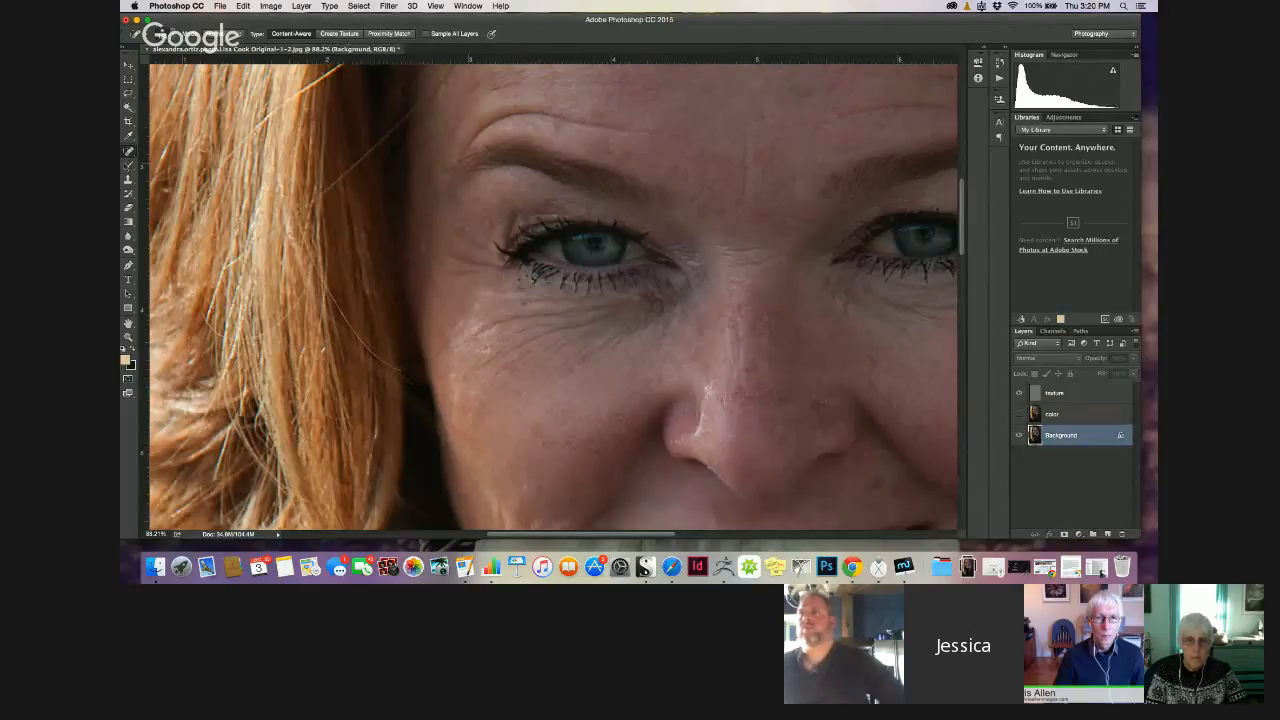
pyautogui.click(748, 370)
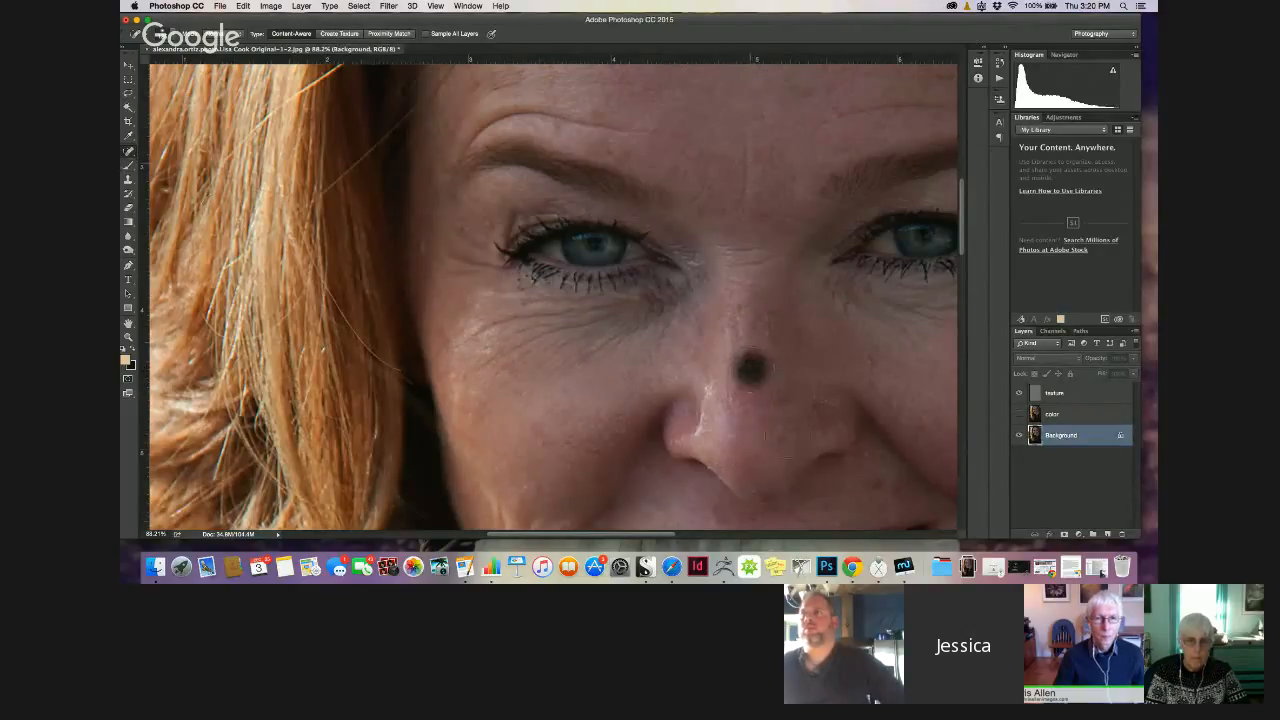
# Spot-heal the blemish between the nose and mouth corner and the small spots on the cheek below the eye
pyautogui.click(880, 486)
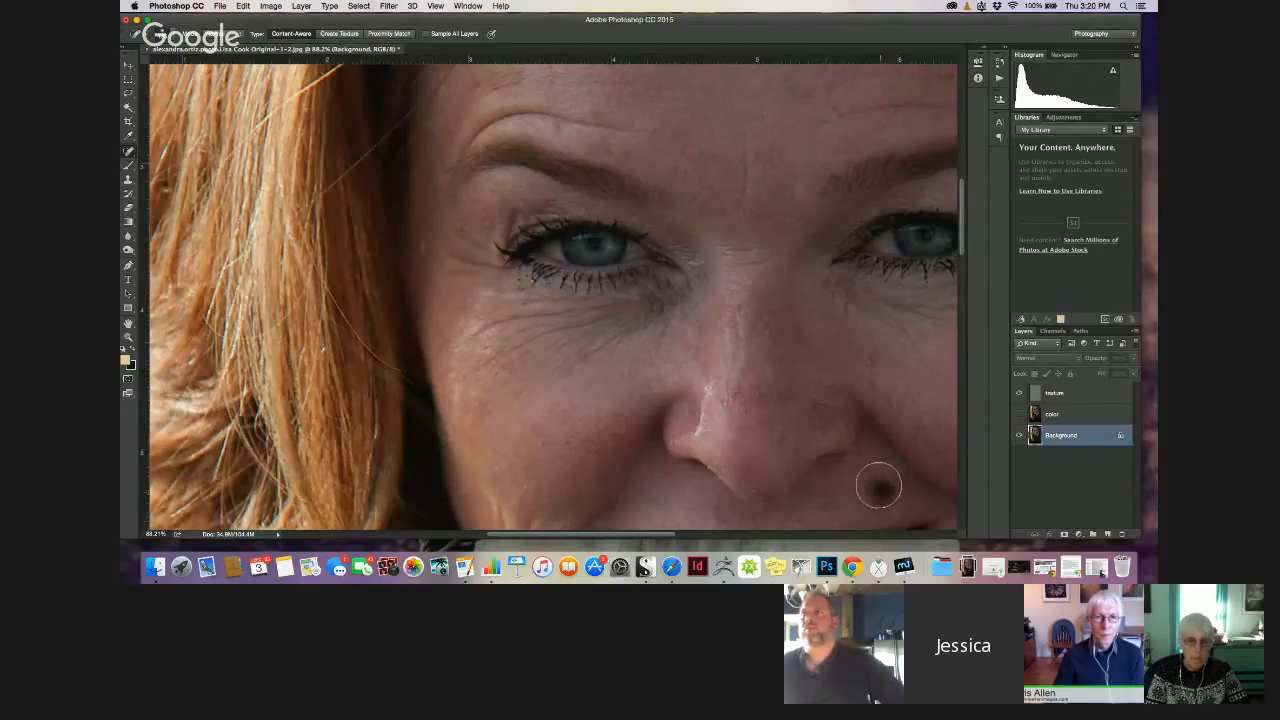
pyautogui.click(482, 350)
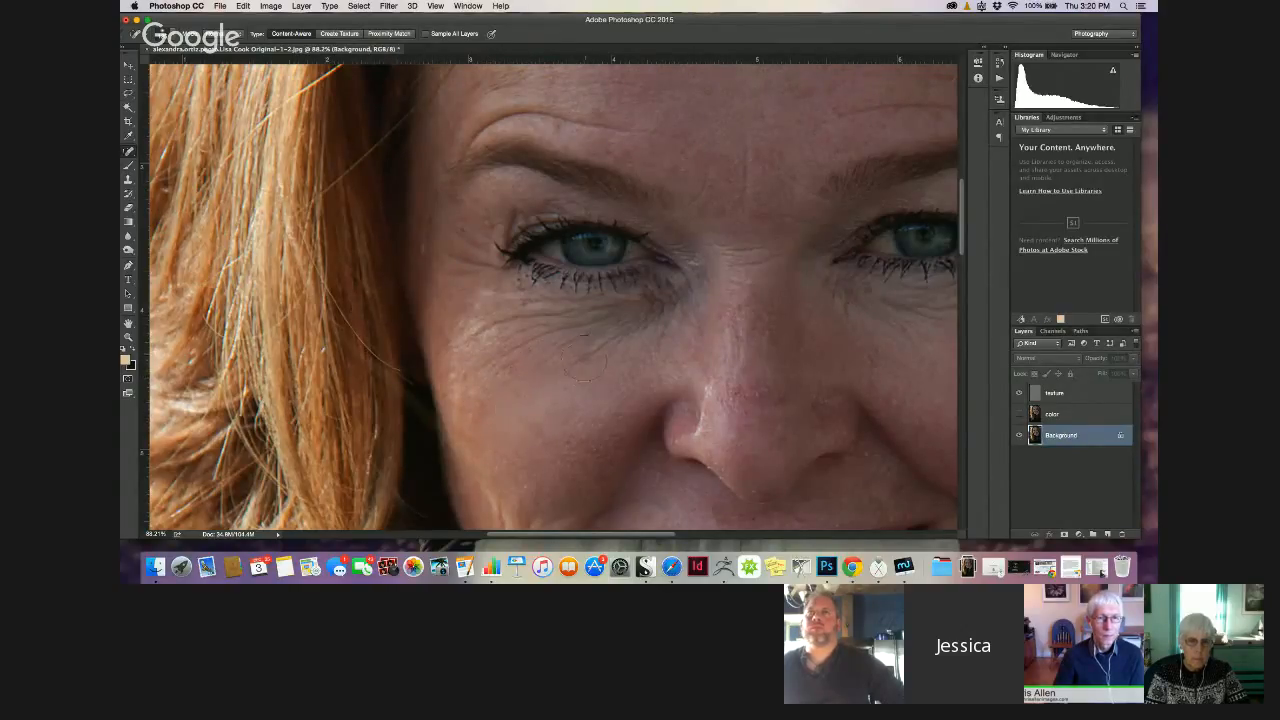
pyautogui.moveTo(585, 356); pyautogui.dragTo(578, 375)
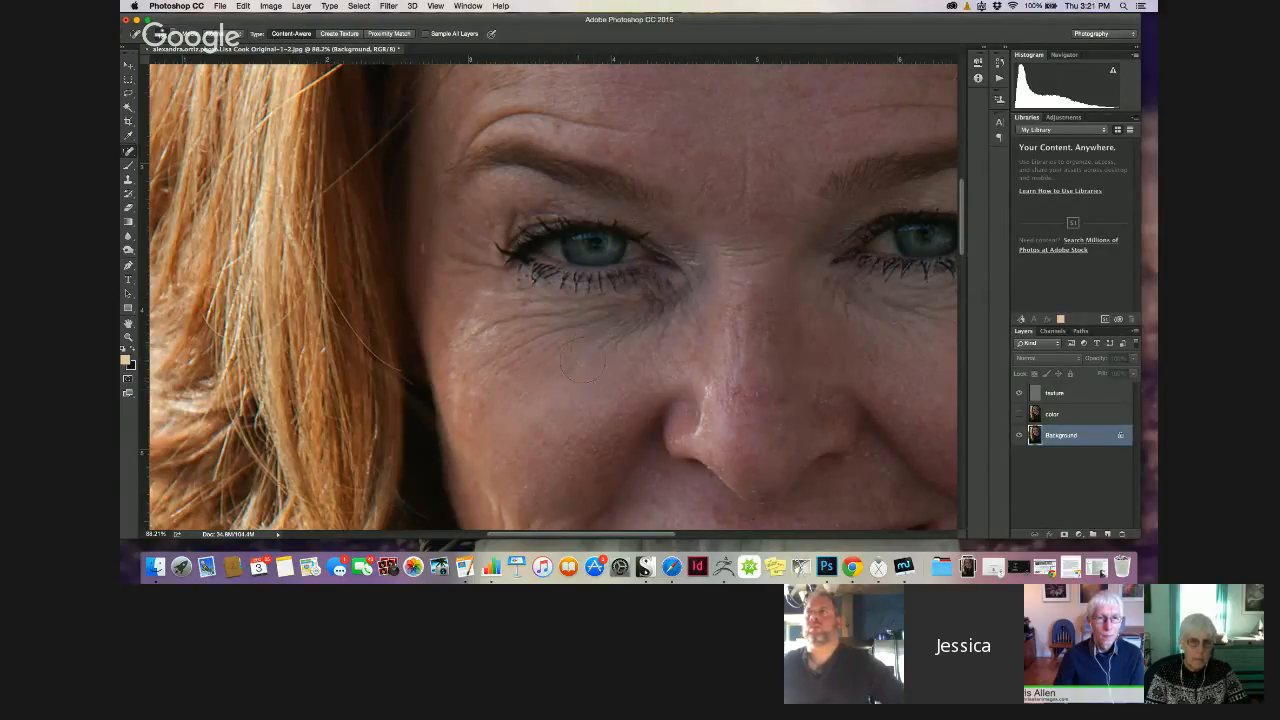
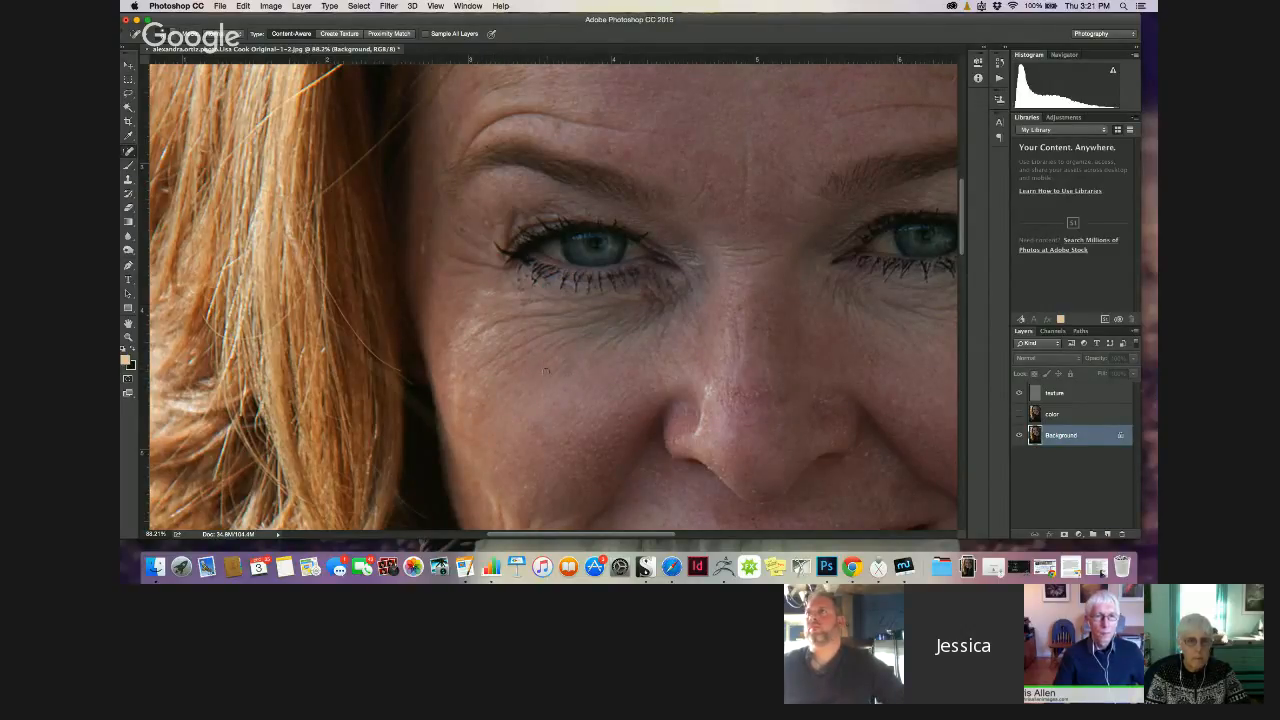
# Try spot-healing the outer cheek with a large brush and the under-eye wrinkles with a smaller one, and undo the healing
pyautogui.moveTo(500, 378)
pyautogui.mouseDown()
pyautogui.moveTo(514, 371)
pyautogui.moveTo(479, 344)
pyautogui.moveTo(472, 420)
pyautogui.mouseUp()
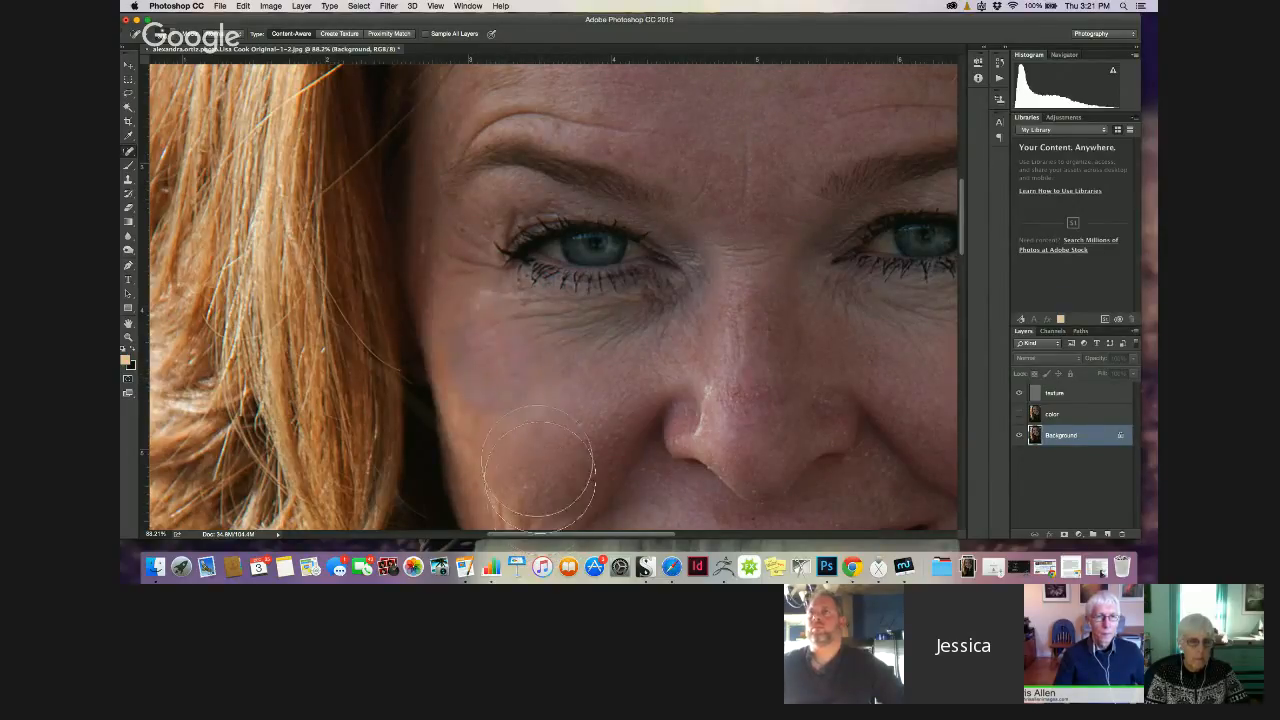
pyautogui.press('[')
pyautogui.press('[')
pyautogui.press('[')
pyautogui.press('[')
pyautogui.press('[')
pyautogui.press('[')
pyautogui.press('[')
pyautogui.moveTo(481, 333); pyautogui.dragTo(540, 388)
pyautogui.moveTo(500, 328); pyautogui.dragTo(568, 378)
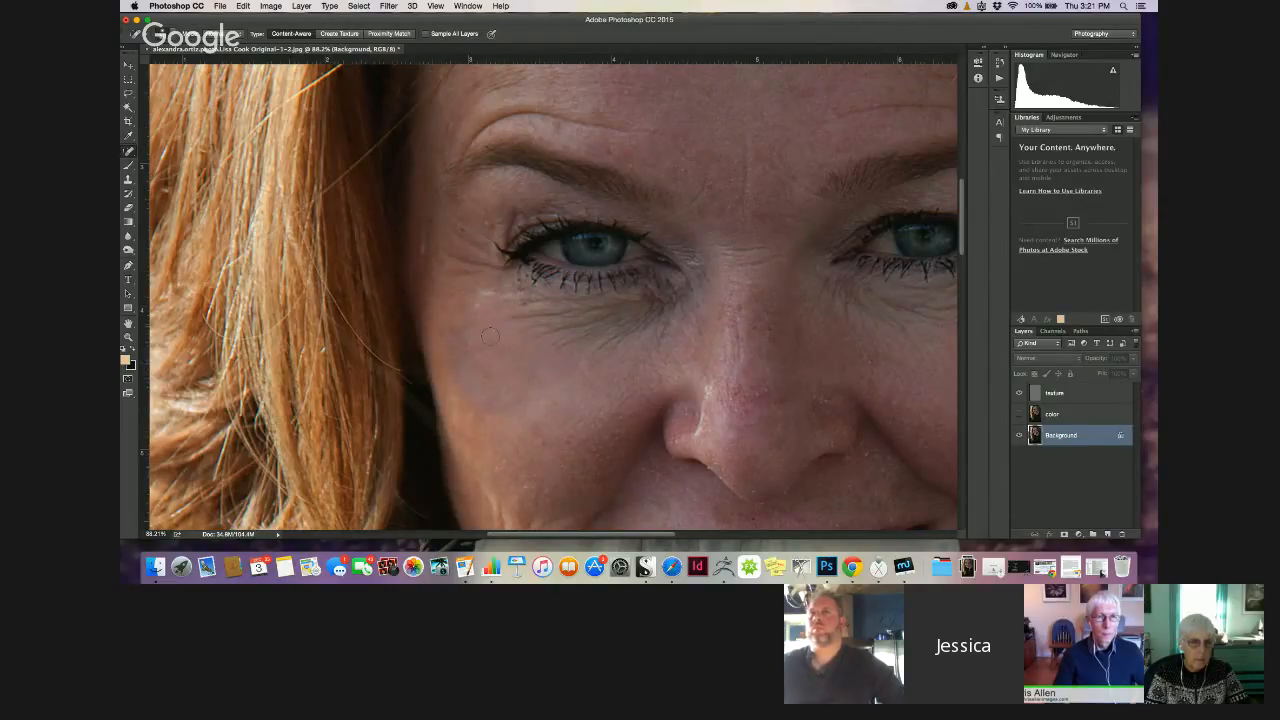
pyautogui.moveTo(500, 312)
pyautogui.mouseDown()
pyautogui.moveTo(590, 350)
pyautogui.moveTo(560, 322)
pyautogui.moveTo(606, 344)
pyautogui.moveTo(564, 311)
pyautogui.moveTo(594, 306)
pyautogui.moveTo(641, 325)
pyautogui.moveTo(610, 301)
pyautogui.mouseUp()
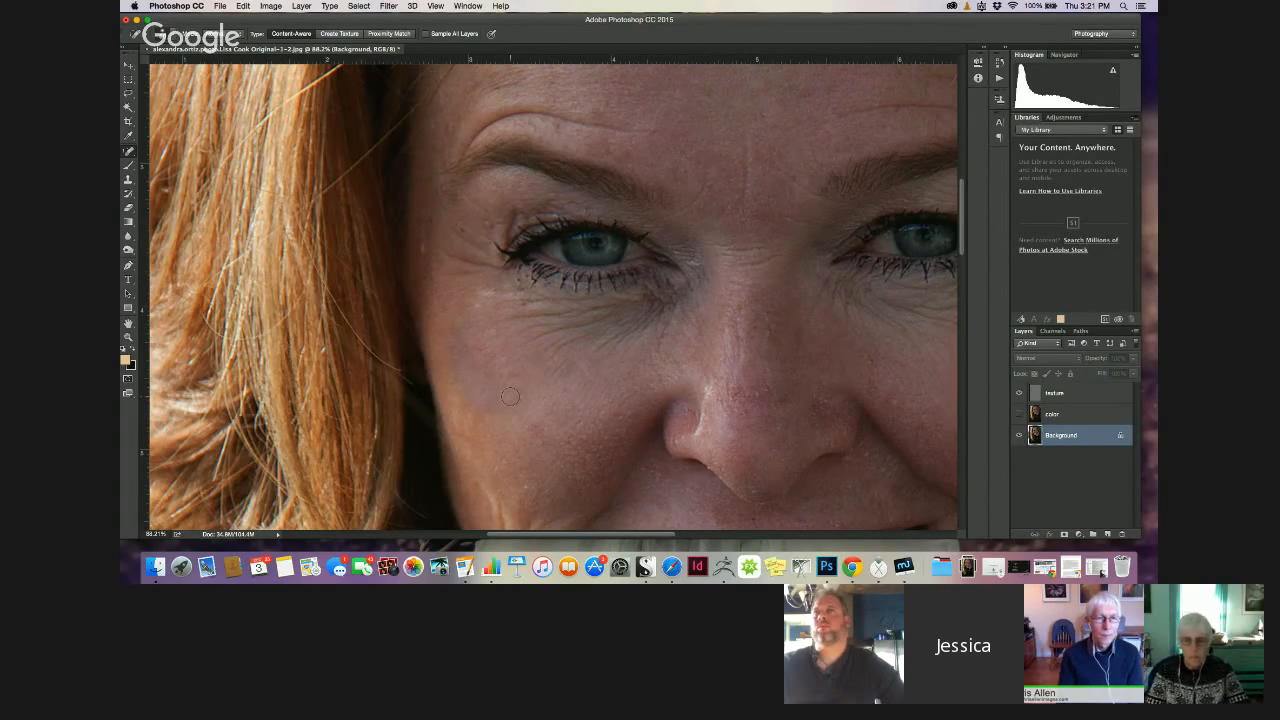
pyautogui.press('super+z')
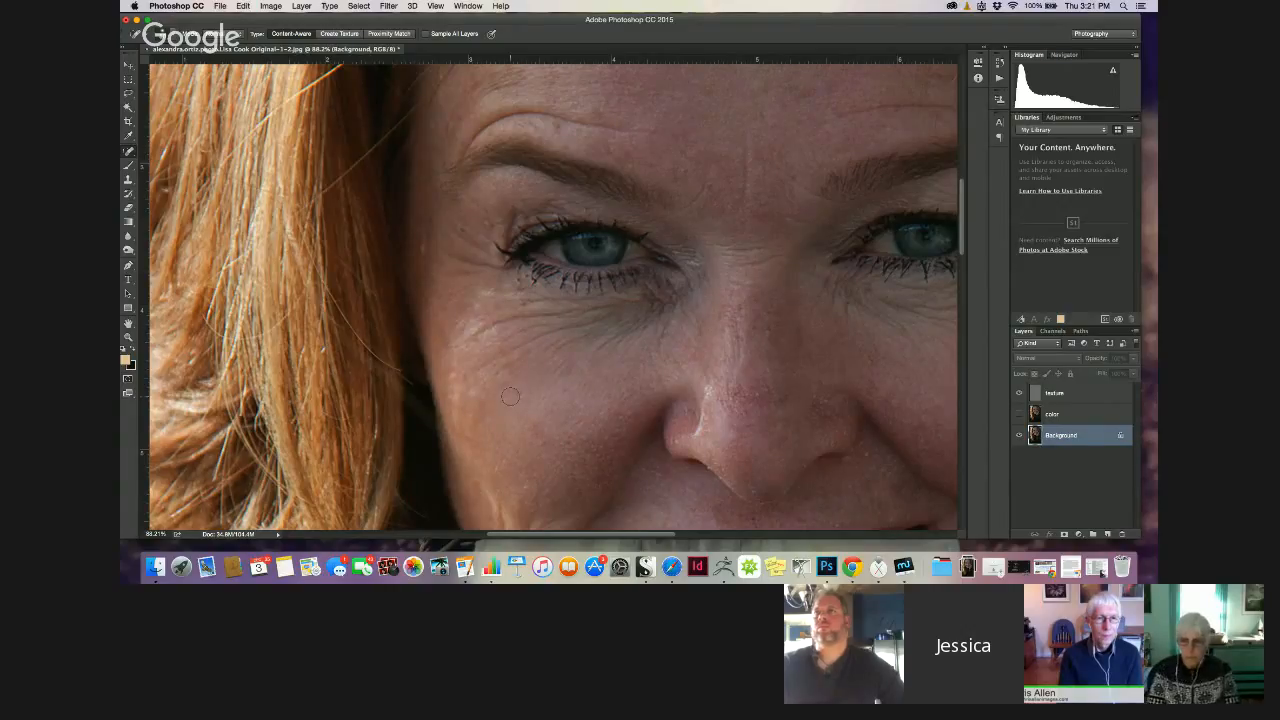
# Try cloning skin over the wrinkles on the outer cheek with the Clone Stamp, and undo the cloning
pyautogui.click(127, 180)
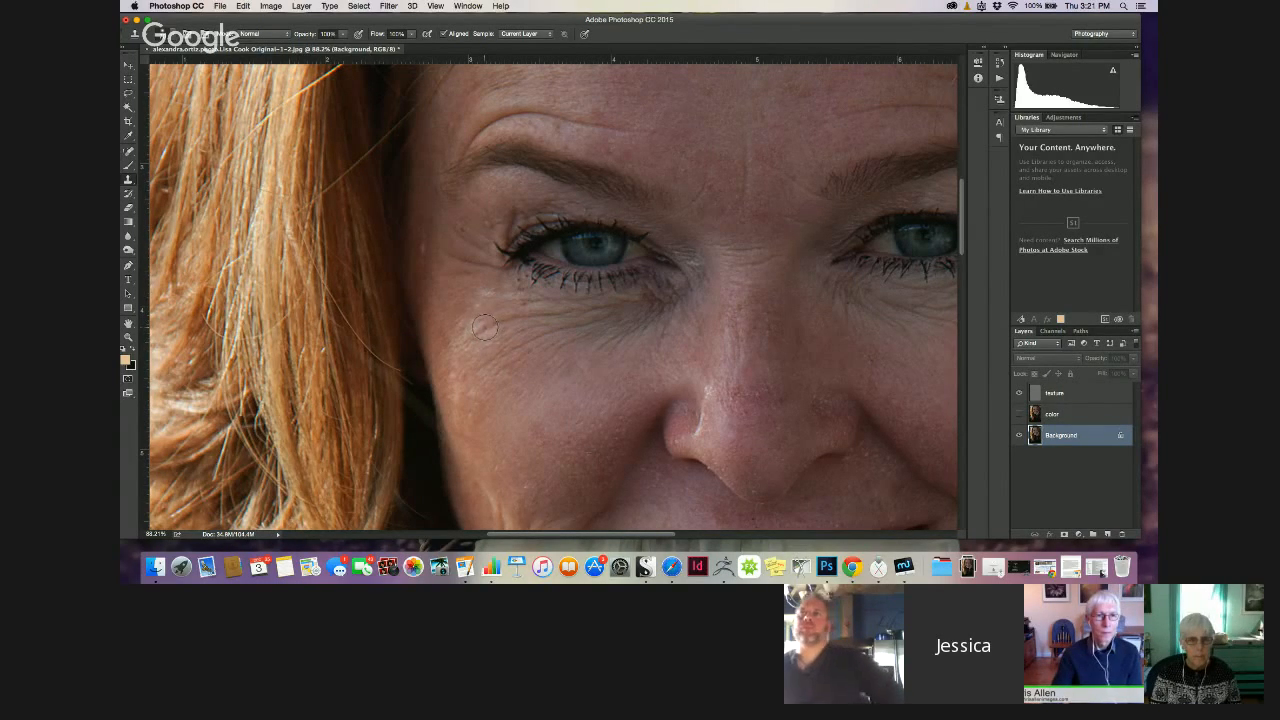
pyautogui.moveTo(484, 324)
pyautogui.mouseDown()
pyautogui.moveTo(512, 333)
pyautogui.moveTo(520, 322)
pyautogui.moveTo(496, 354)
pyautogui.moveTo(476, 316)
pyautogui.mouseUp()
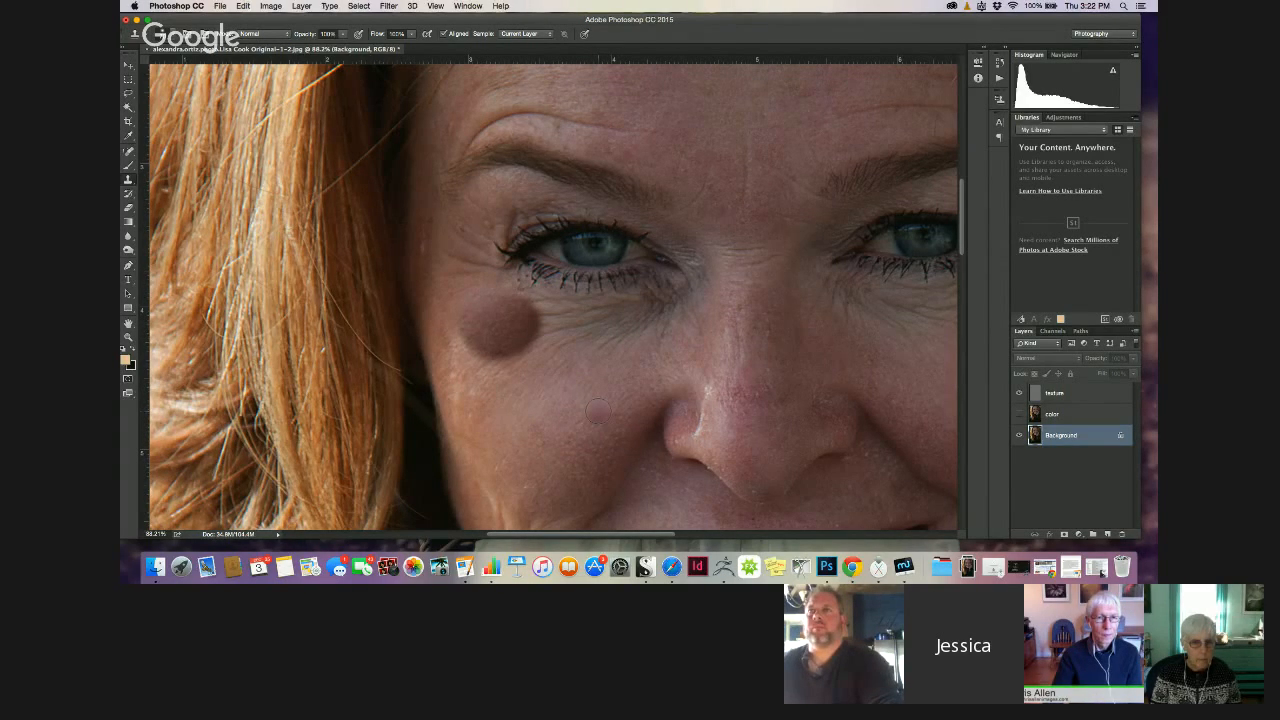
pyautogui.scroll(3, 596, 410)
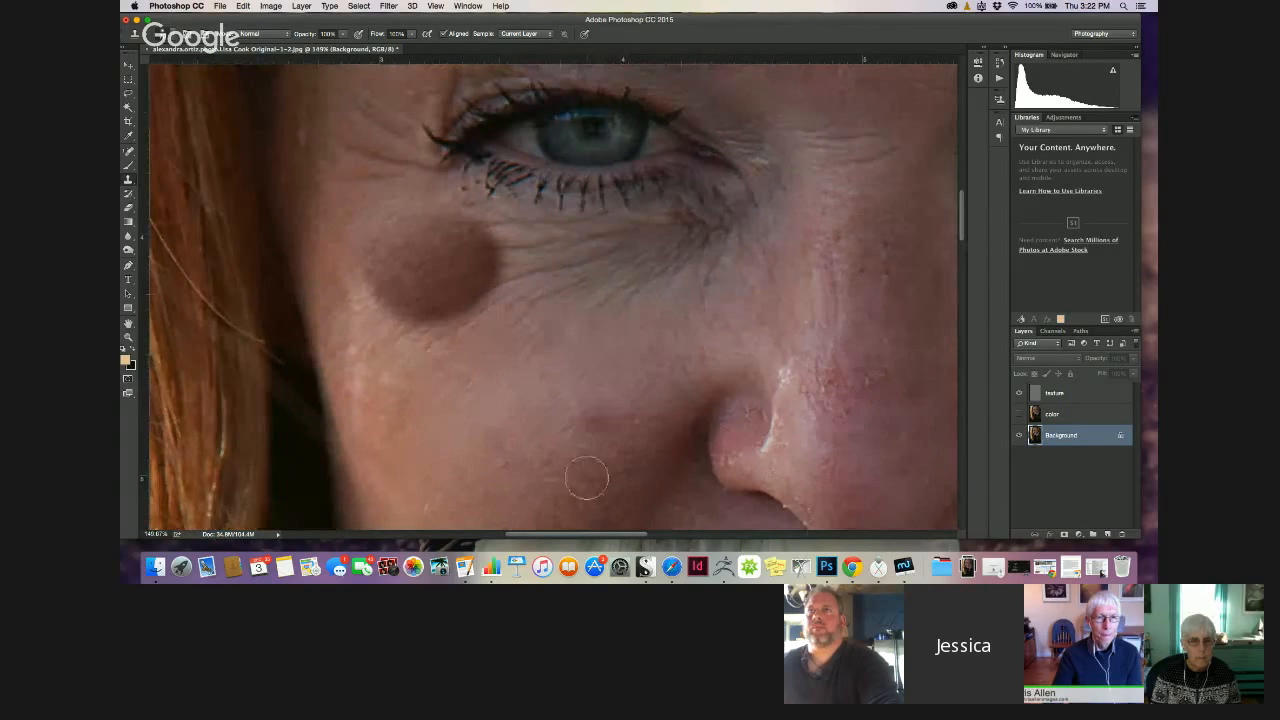
pyautogui.click(605, 442)
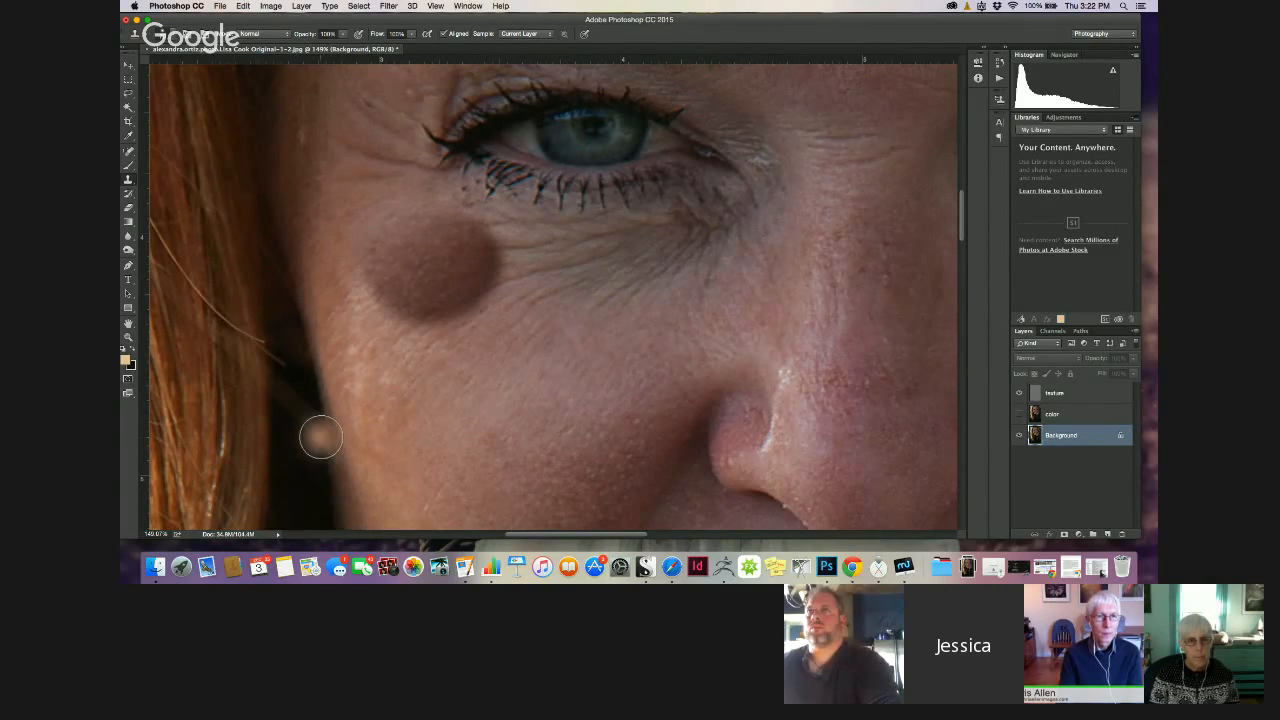
pyautogui.press('super+z')
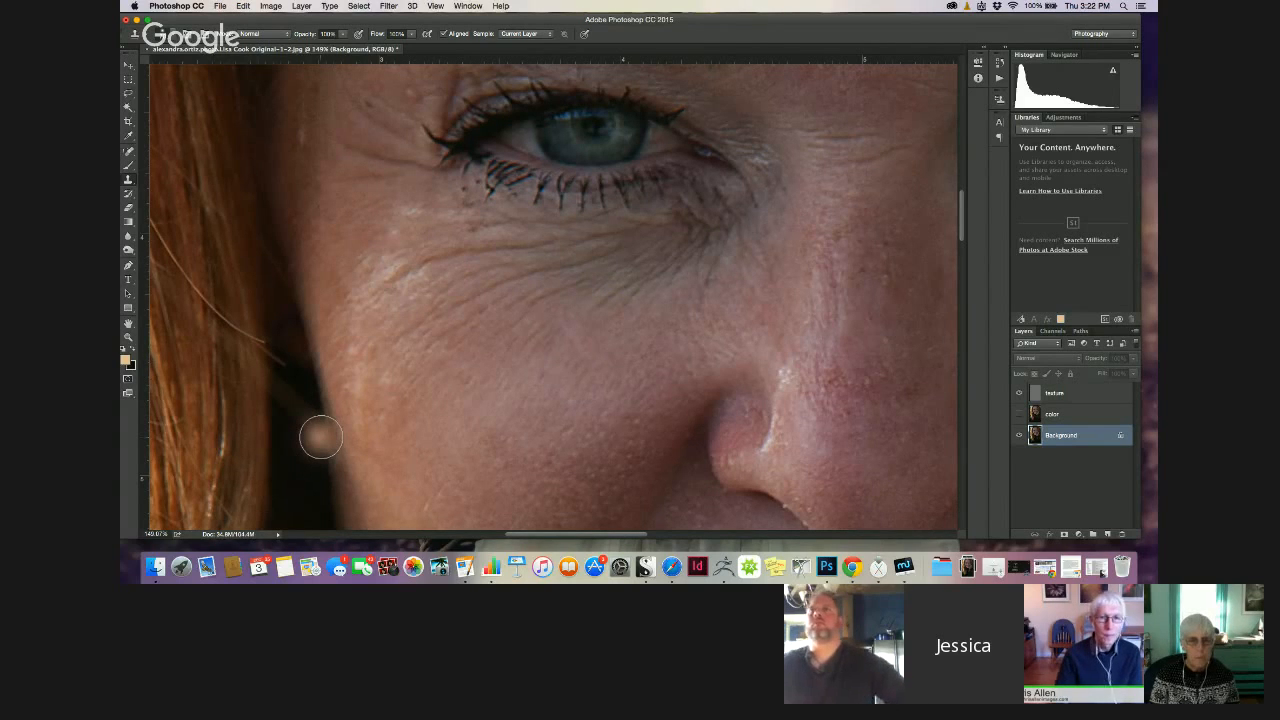
# Make the color and texture layers visible and merge the two into one layer above the Background
pyautogui.click(1055, 414)
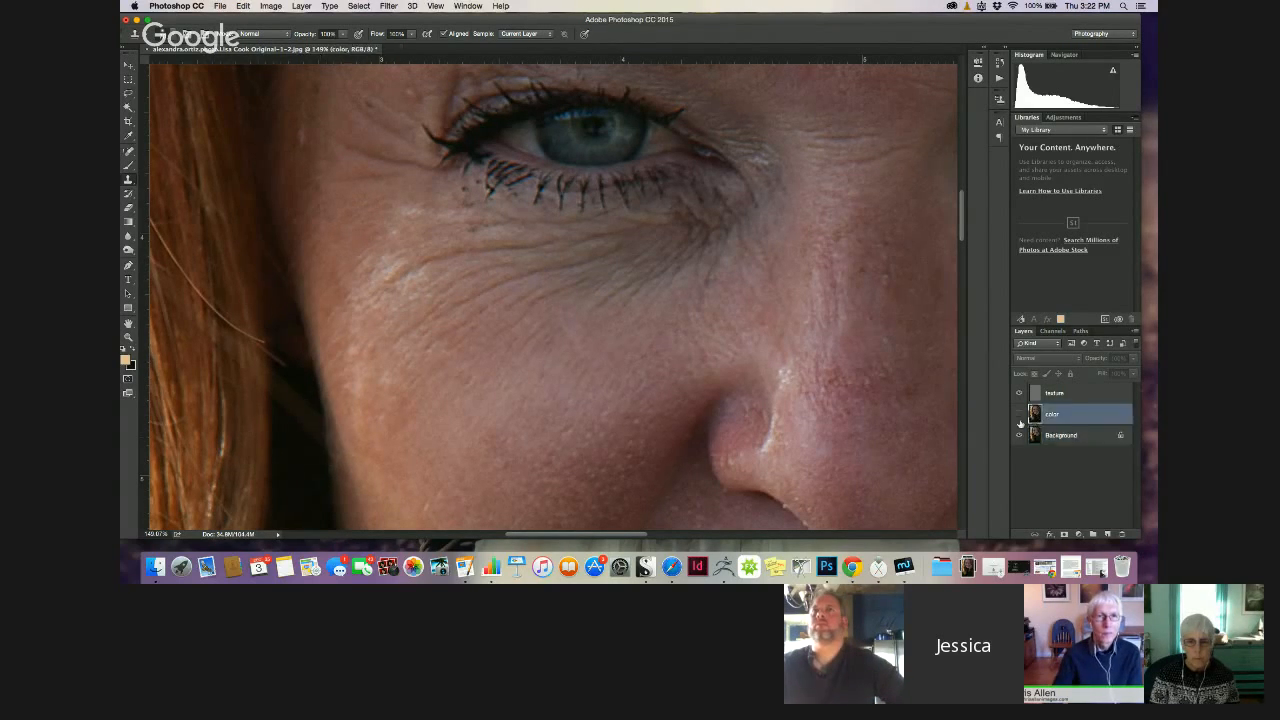
pyautogui.click(1019, 393)
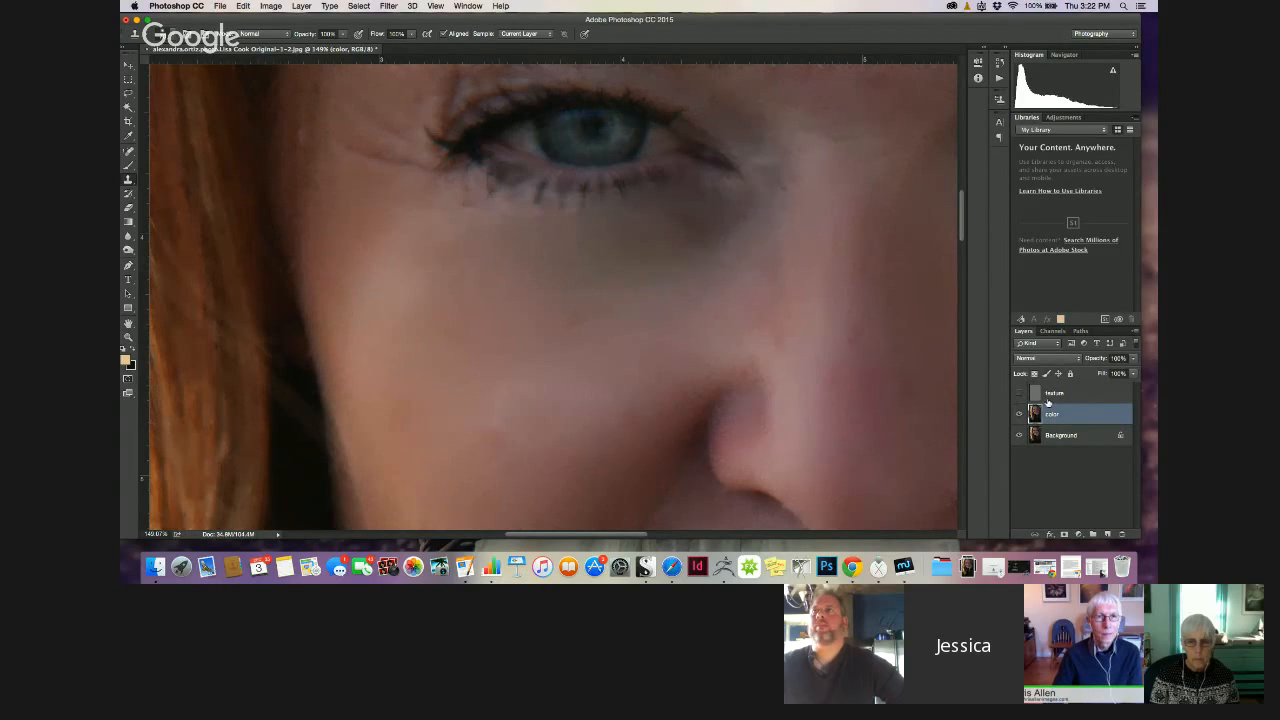
pyautogui.click(1048, 398)
pyautogui.click(1019, 395)
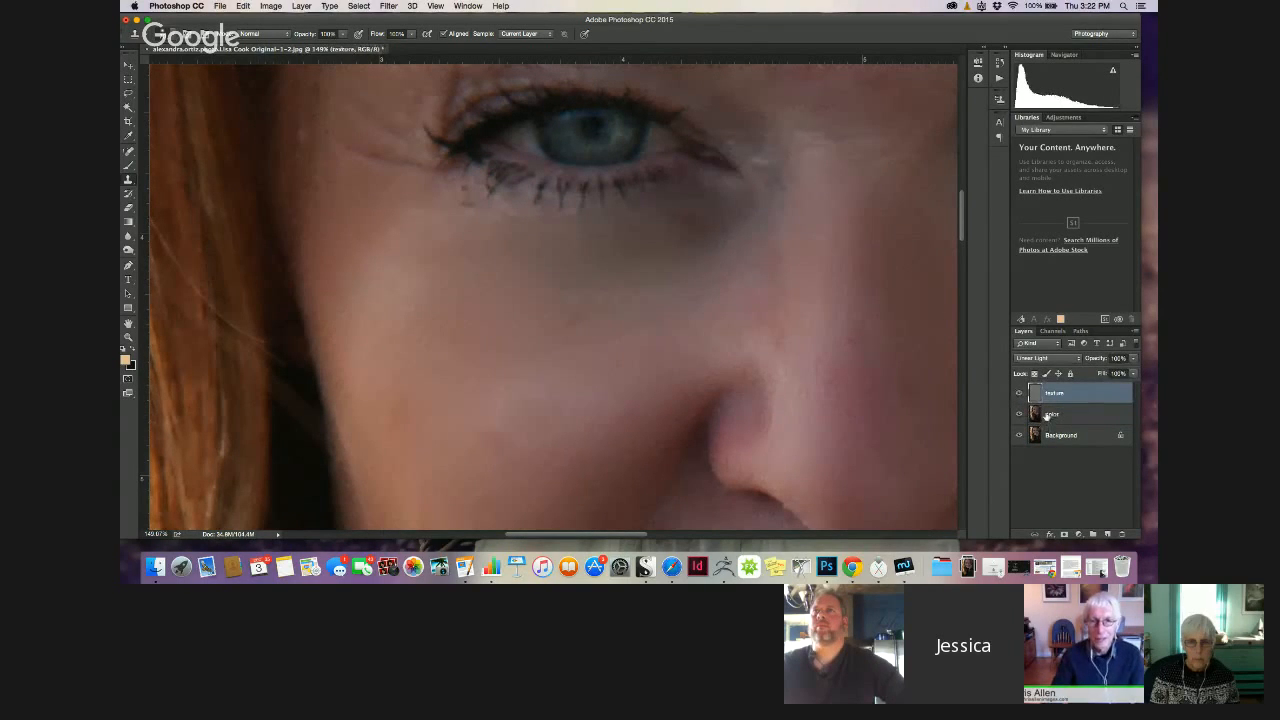
pyautogui.keyDown('shift'); pyautogui.click(1050, 414); pyautogui.keyUp('shift')
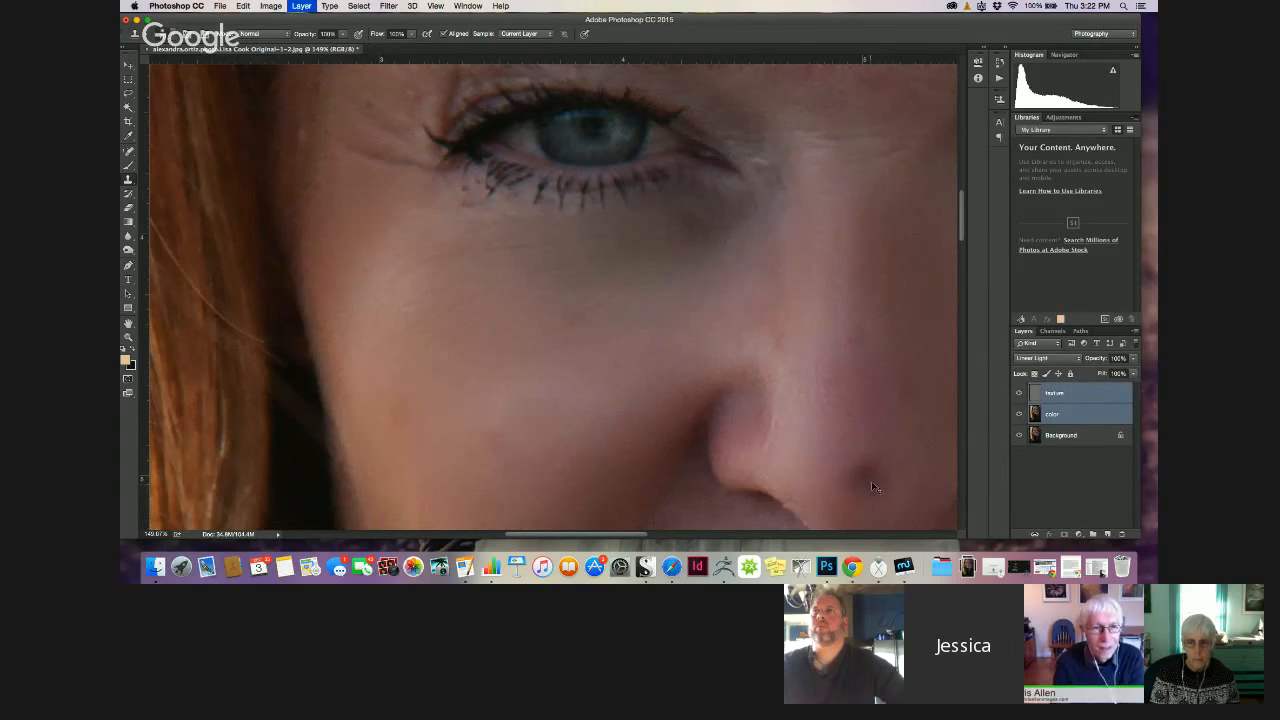
pyautogui.press('super+e')
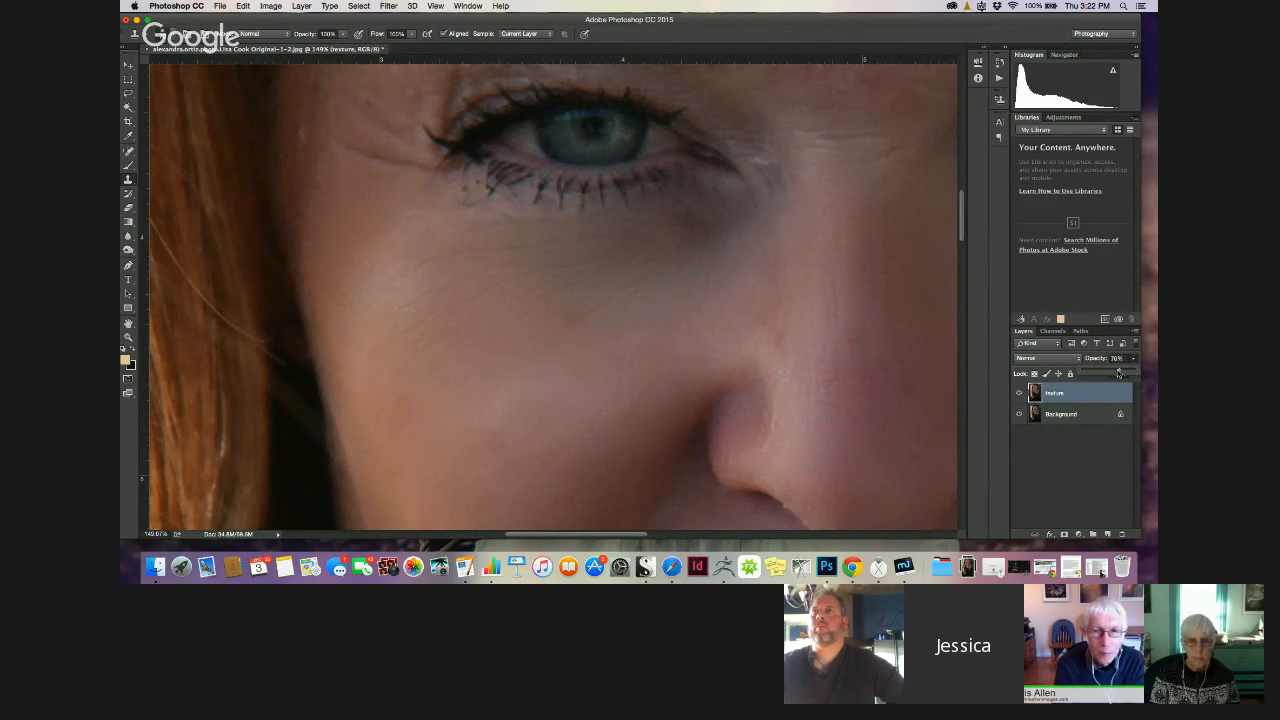
# Lower the merged texture layer's opacity to 56% so the original skin partly shows through
pyautogui.moveTo(1115, 373); pyautogui.dragTo(1110, 373)
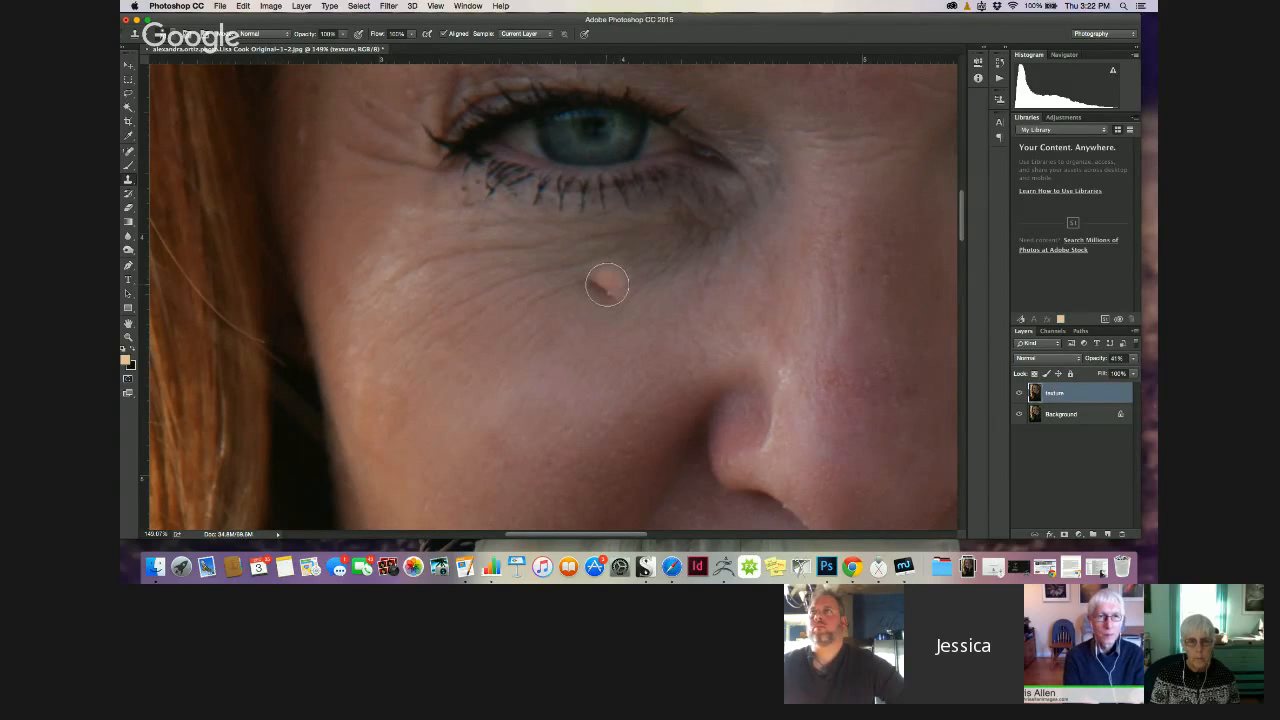
pyautogui.scroll(-5, 607, 285)
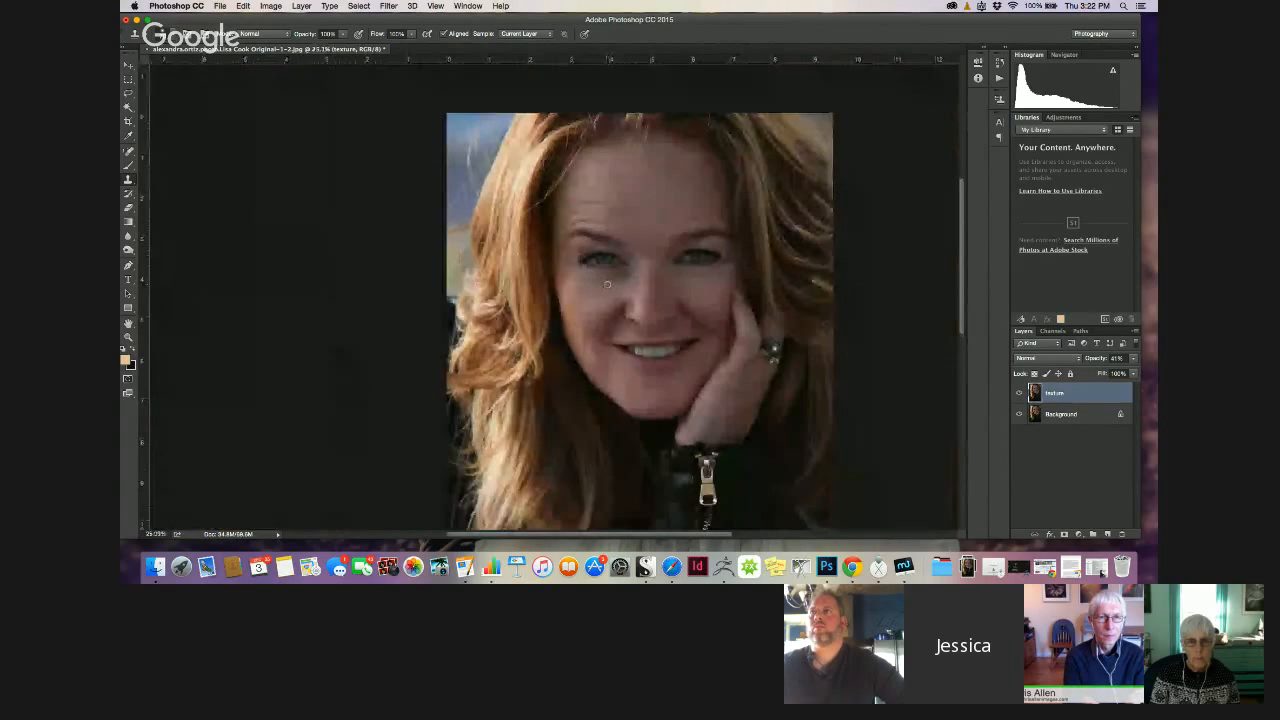
pyautogui.click(1131, 359)
pyautogui.moveTo(1109, 373); pyautogui.dragTo(1121, 373)
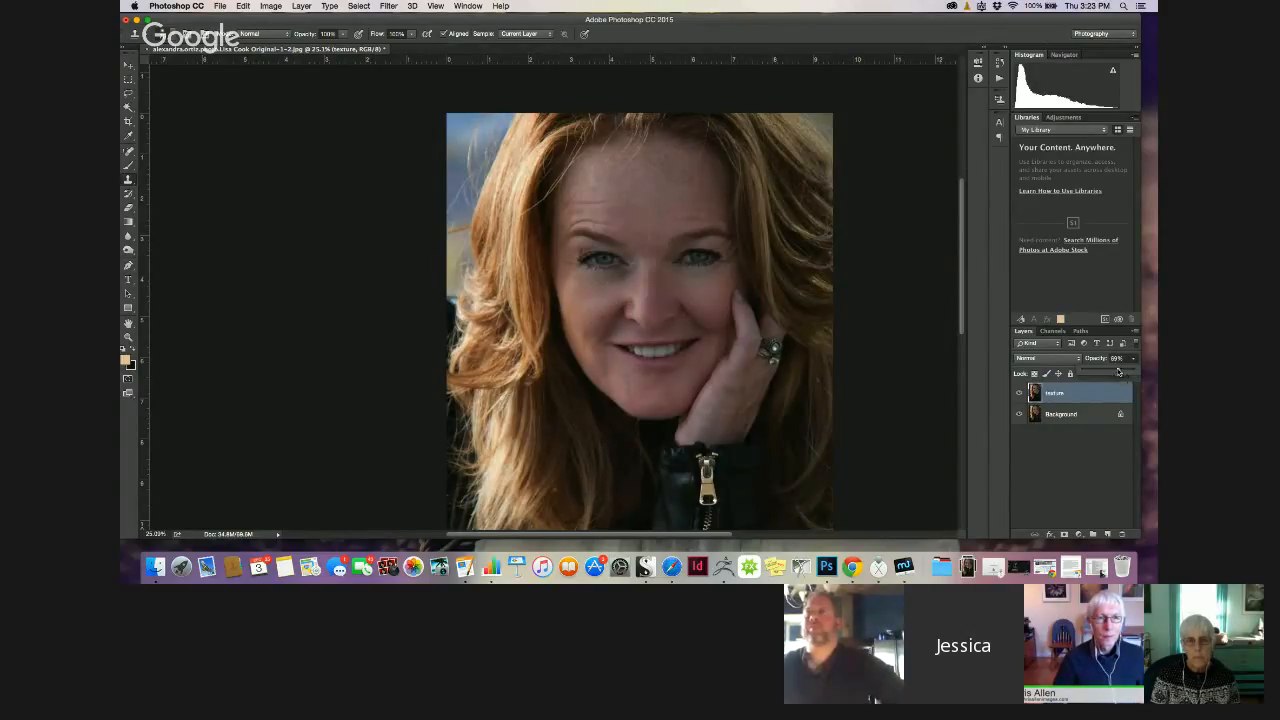
pyautogui.moveTo(1118, 372); pyautogui.dragTo(1066, 375)
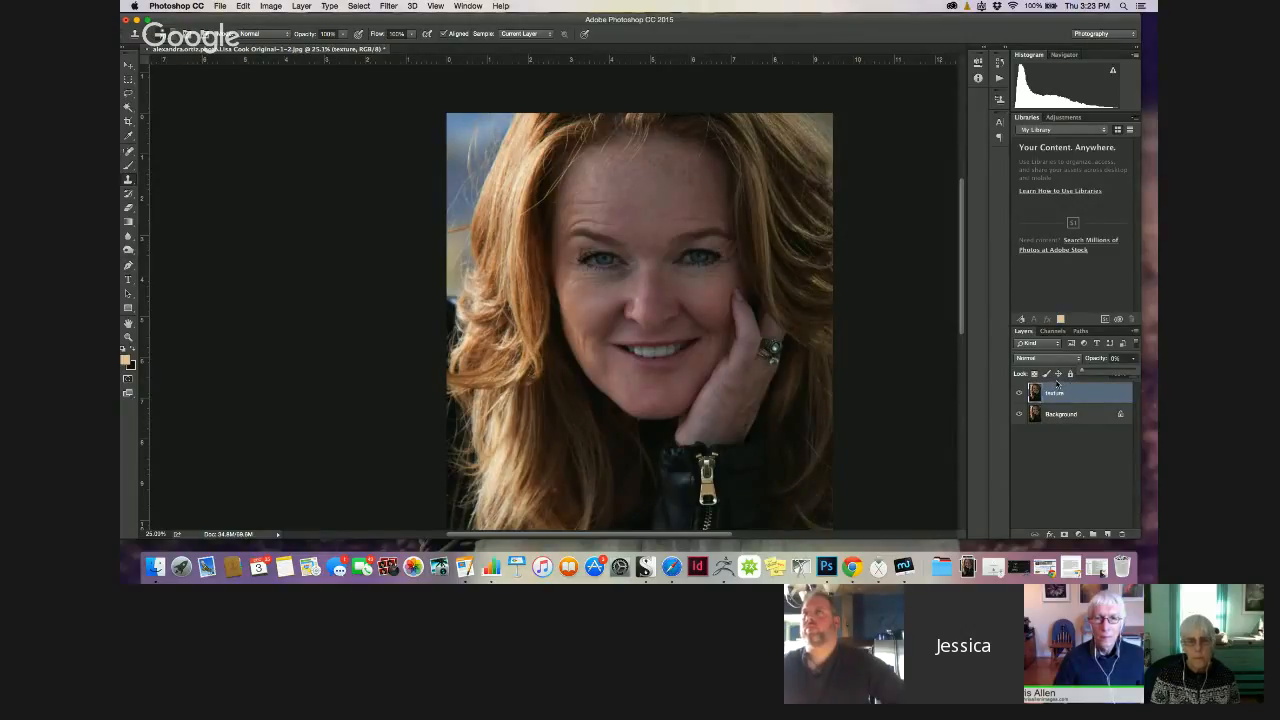
pyautogui.moveTo(1090, 376); pyautogui.dragTo(1119, 378)
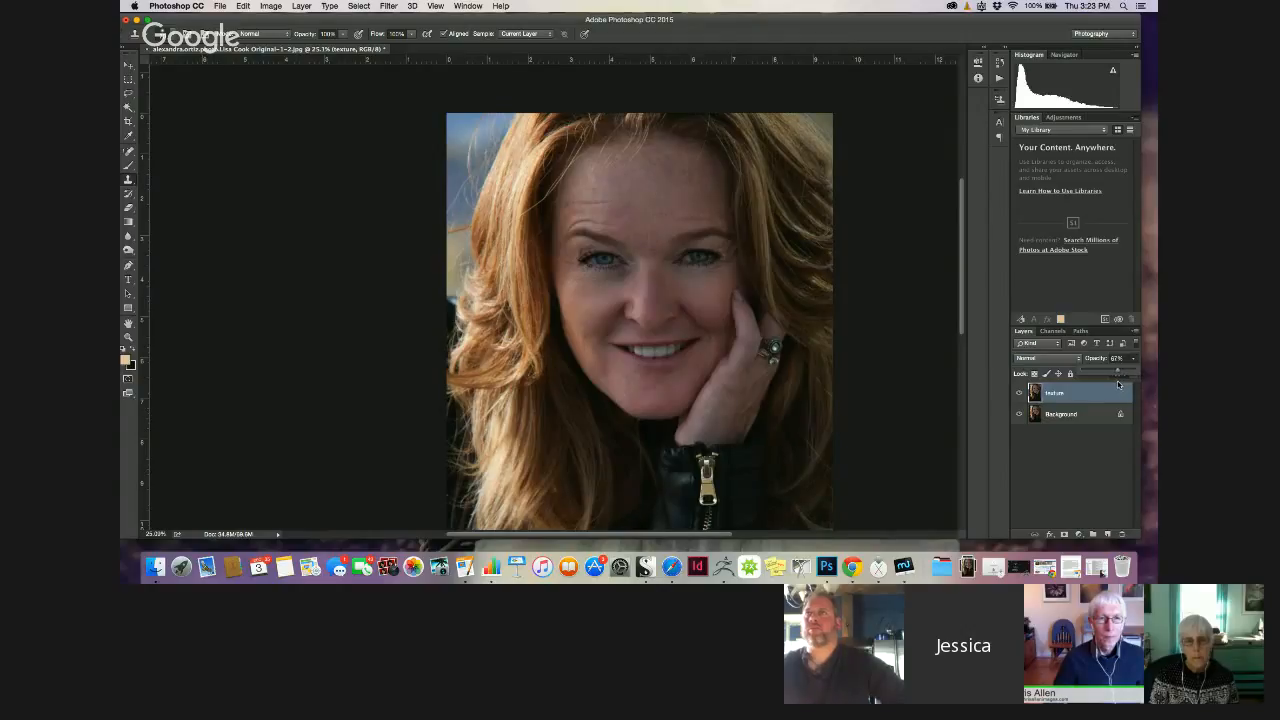
pyautogui.moveTo(1118, 384); pyautogui.dragTo(1118, 384)
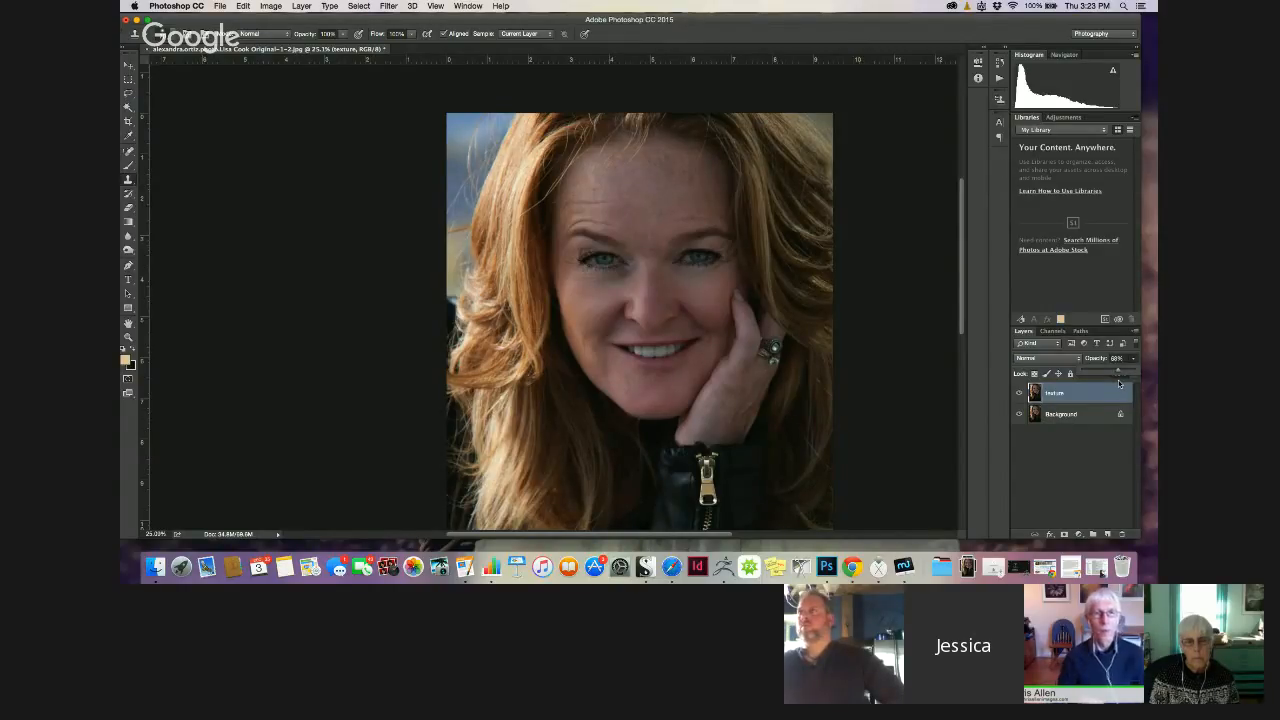
pyautogui.moveTo(1118, 383)
pyautogui.mouseDown()
pyautogui.moveTo(1101, 383)
pyautogui.moveTo(1113, 384)
pyautogui.mouseUp()
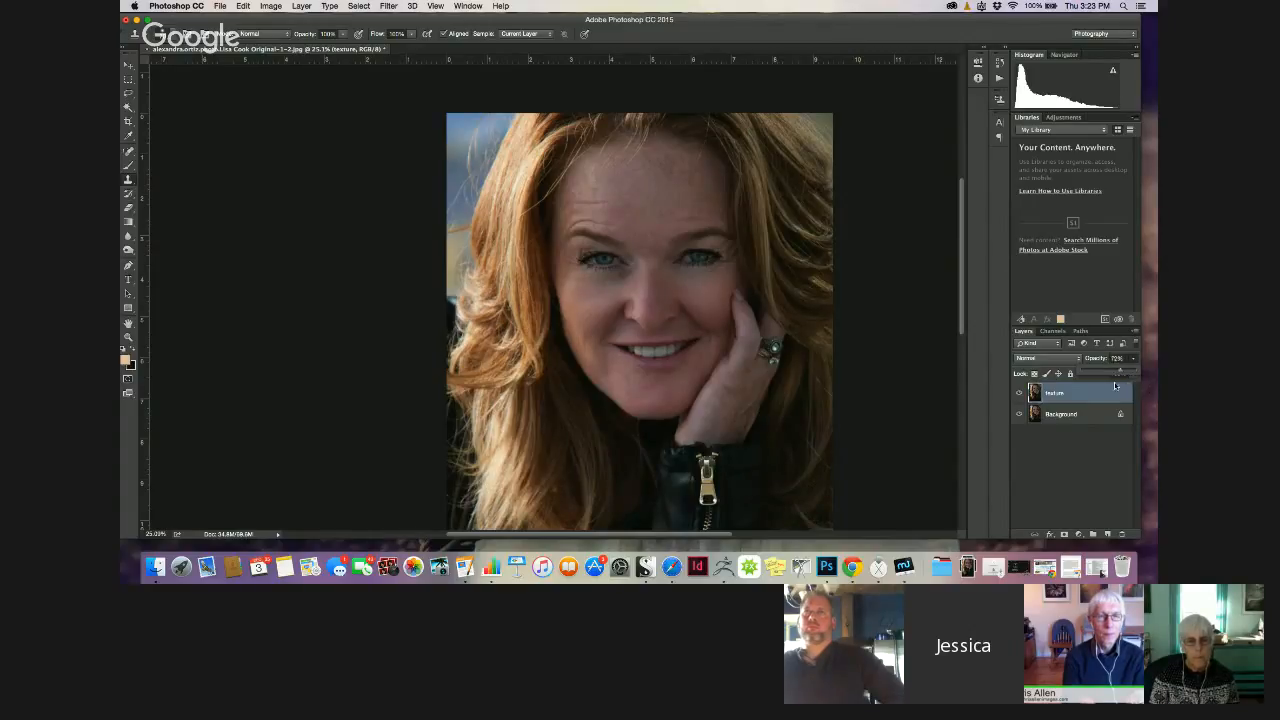
pyautogui.moveTo(1109, 391); pyautogui.dragTo(1113, 391)
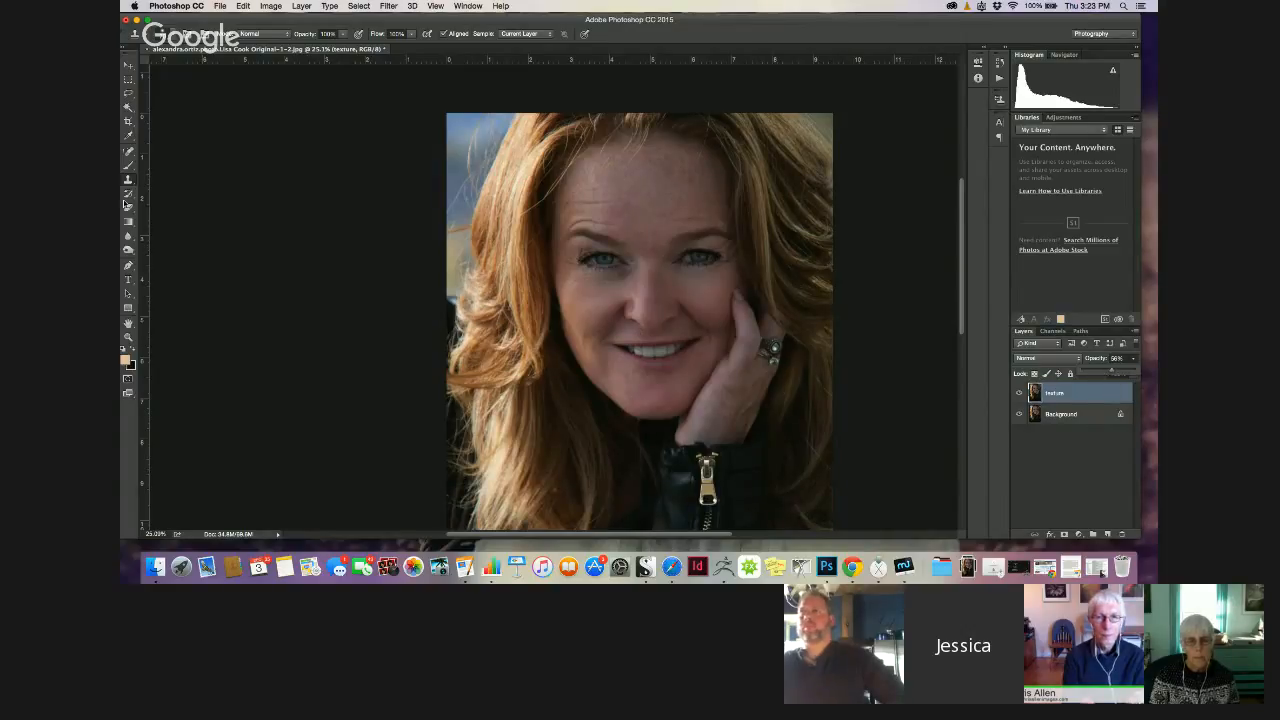
# Switch to the Spot Healing Brush, duplicate the texture and Background layers, and merge the copies into one top layer
pyautogui.click(128, 151)
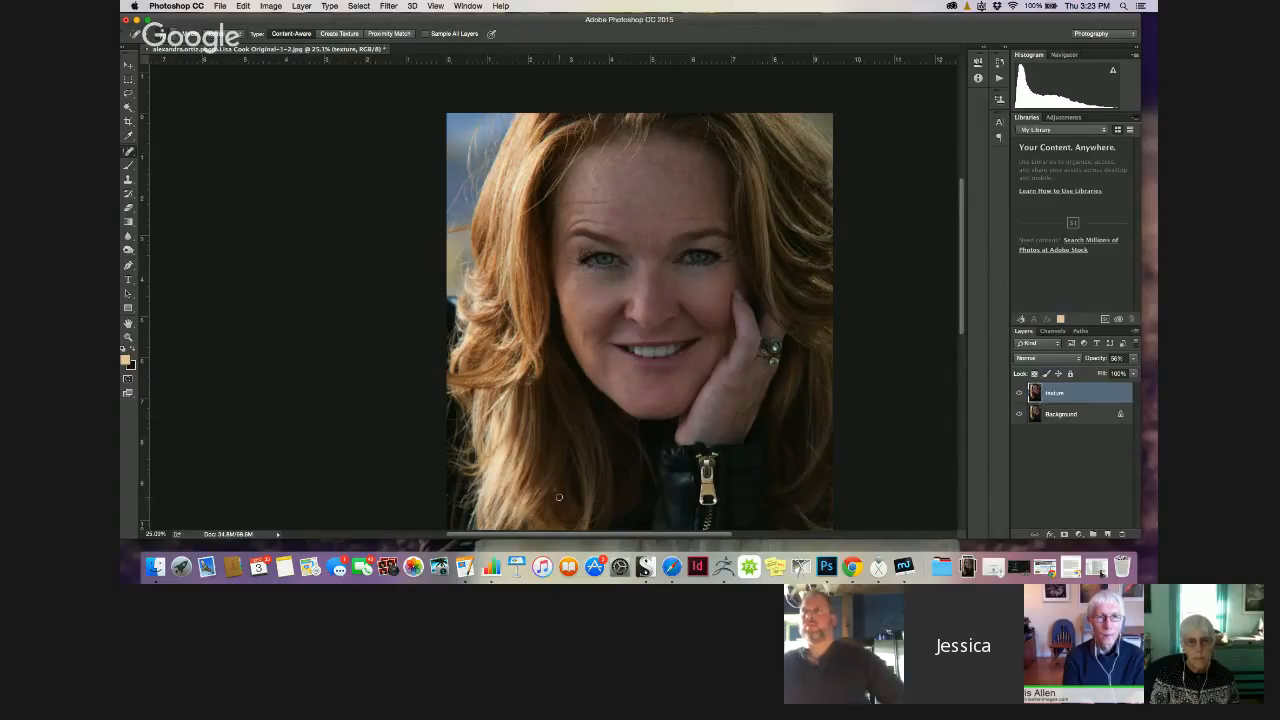
pyautogui.keyDown('shift'); pyautogui.click(1047, 414); pyautogui.keyUp('shift')
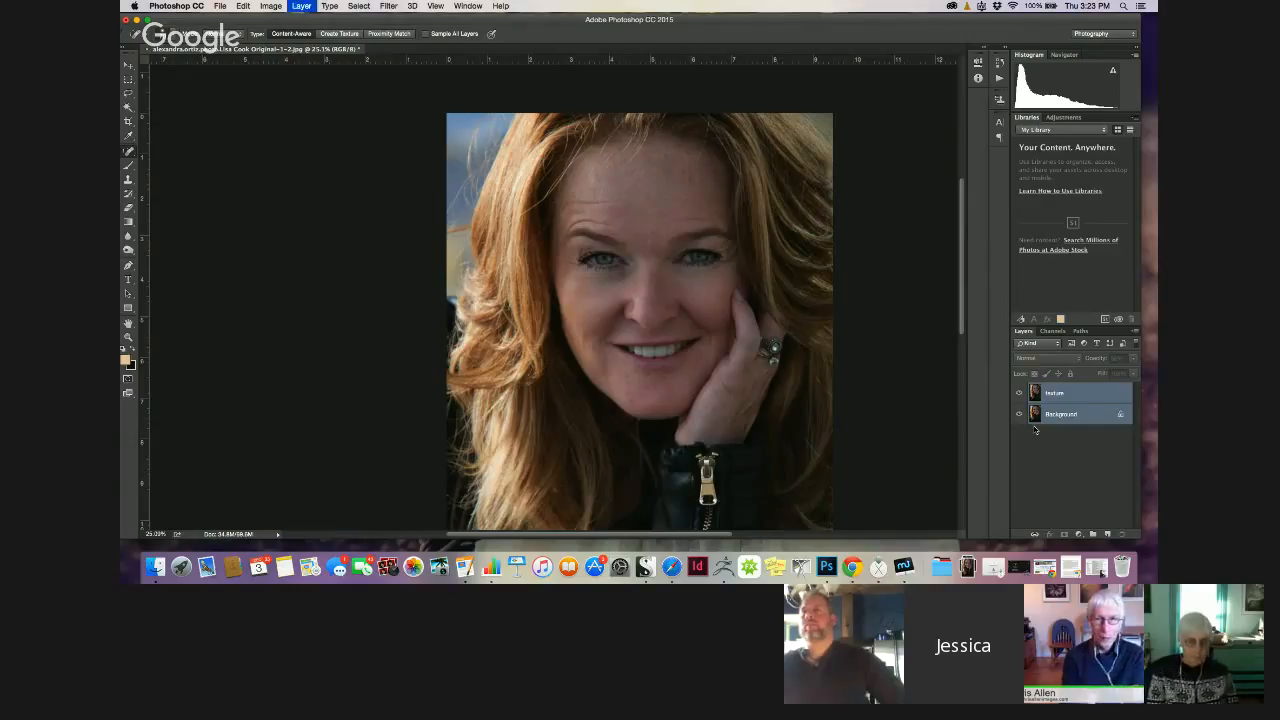
pyautogui.hotkey('ctrl', 'j')
pyautogui.hotkey('ctrl', 'e')
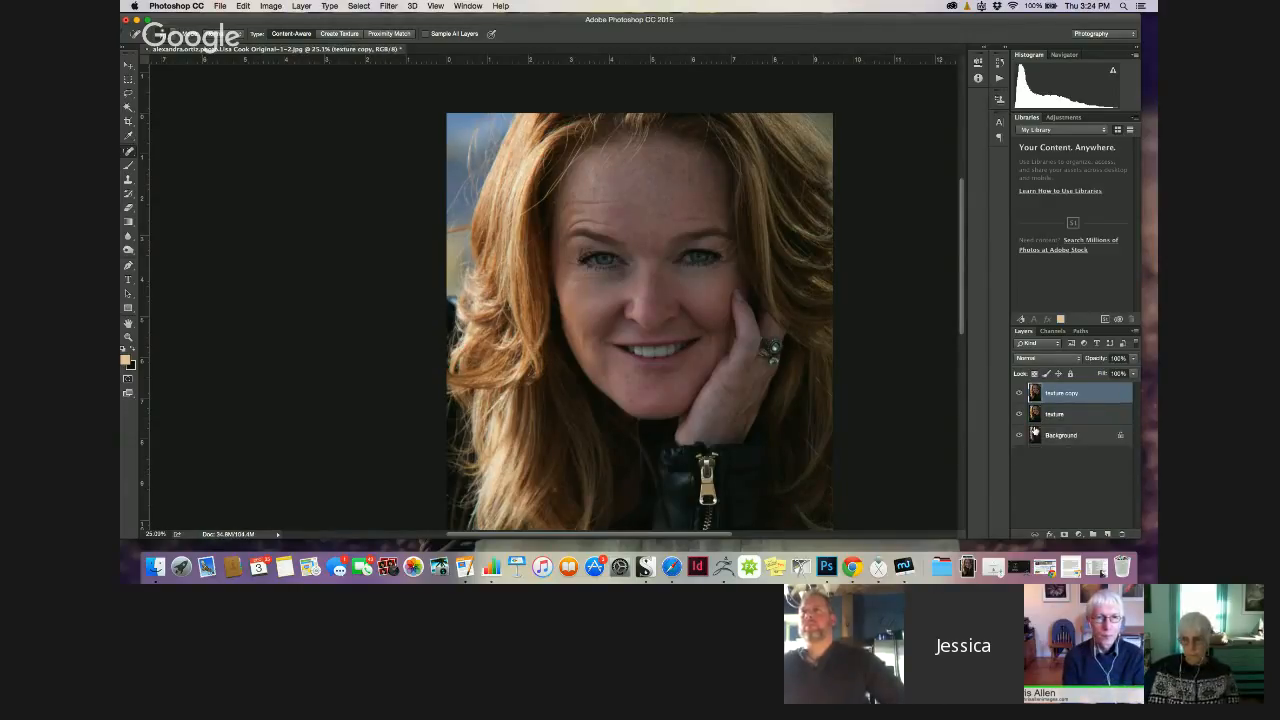
# Open a Color Balance adjustment on the texture copy layer and set the midtones' yellow-blue level to -14
pyautogui.click(271, 6)
pyautogui.moveTo(280, 36)
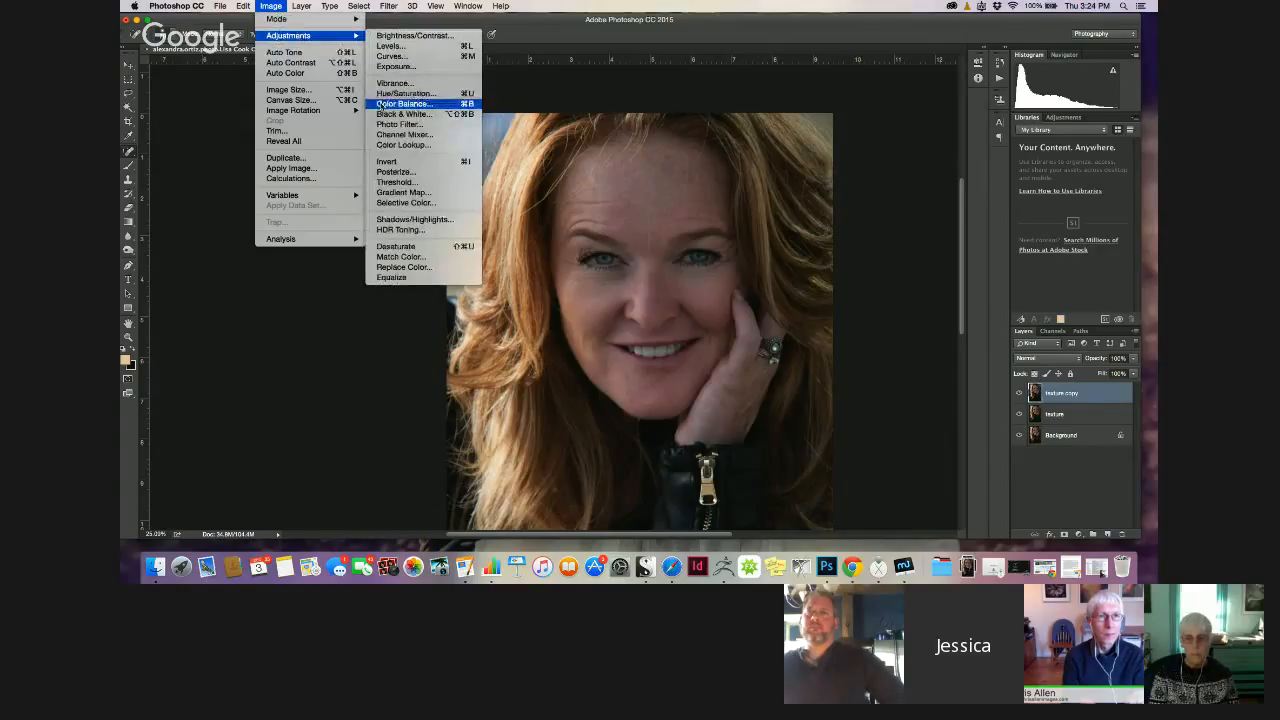
pyautogui.click(382, 105)
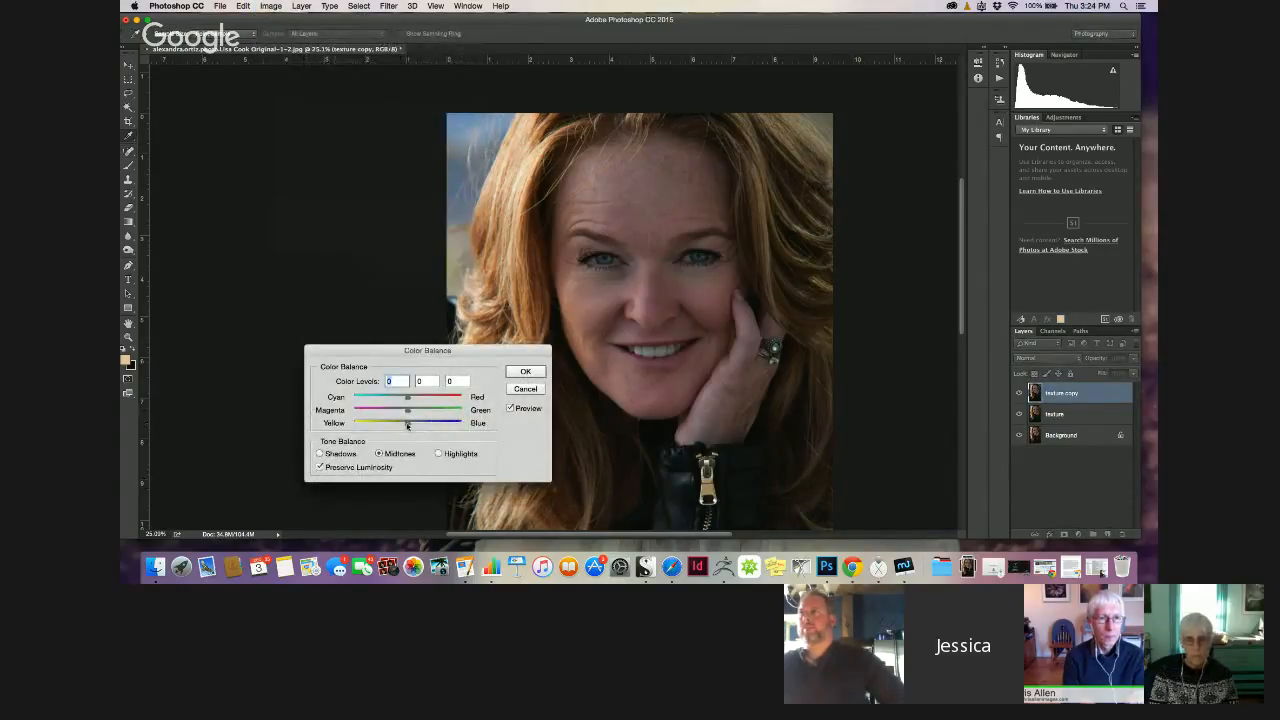
pyautogui.moveTo(407, 425); pyautogui.dragTo(405, 425)
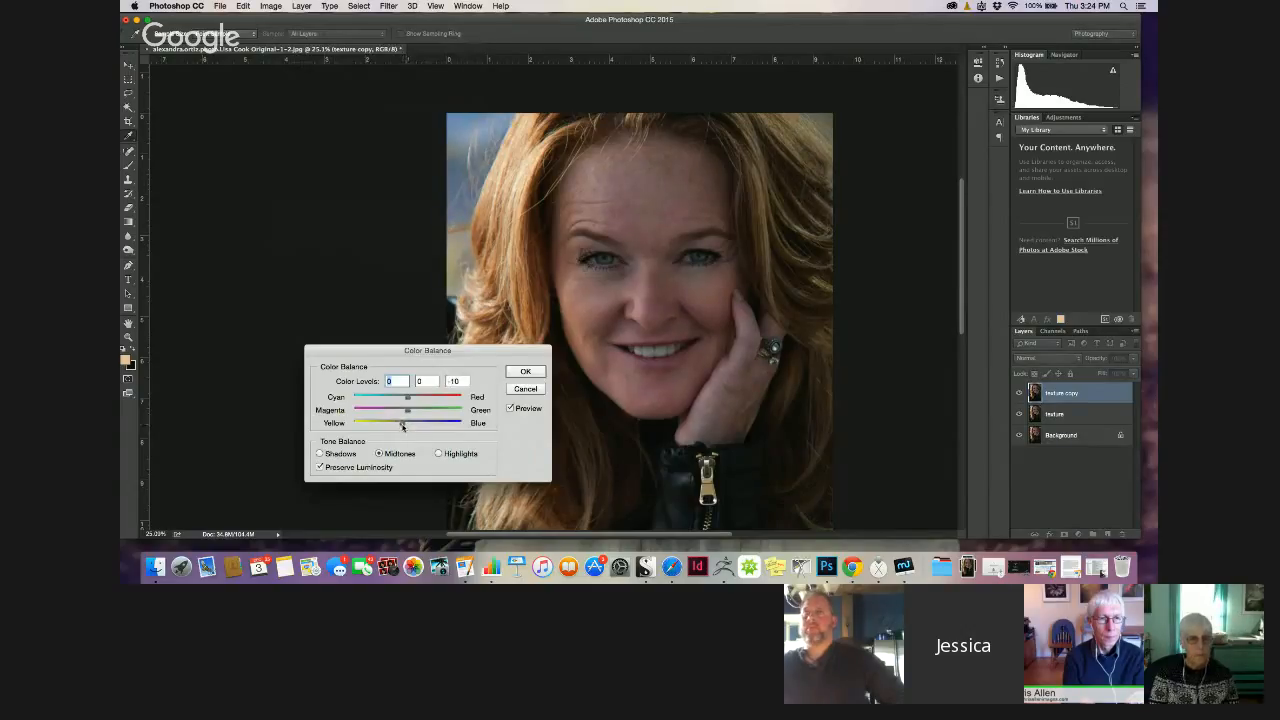
pyautogui.moveTo(401, 426); pyautogui.dragTo(399, 426)
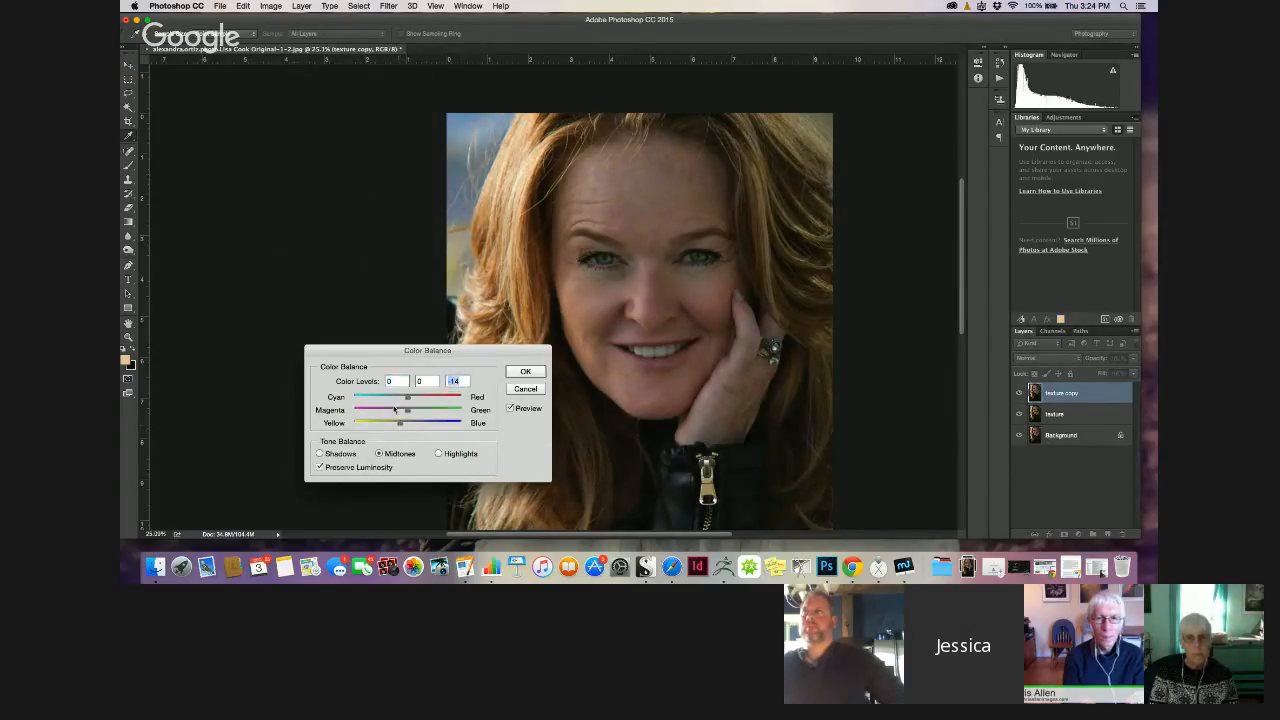
# Set the highlights' yellow-blue level to -10 and the shadows to cyan-red -8 and yellow-blue +7, and apply the color balance
pyautogui.click(438, 453)
pyautogui.moveTo(405, 426); pyautogui.dragTo(401, 426)
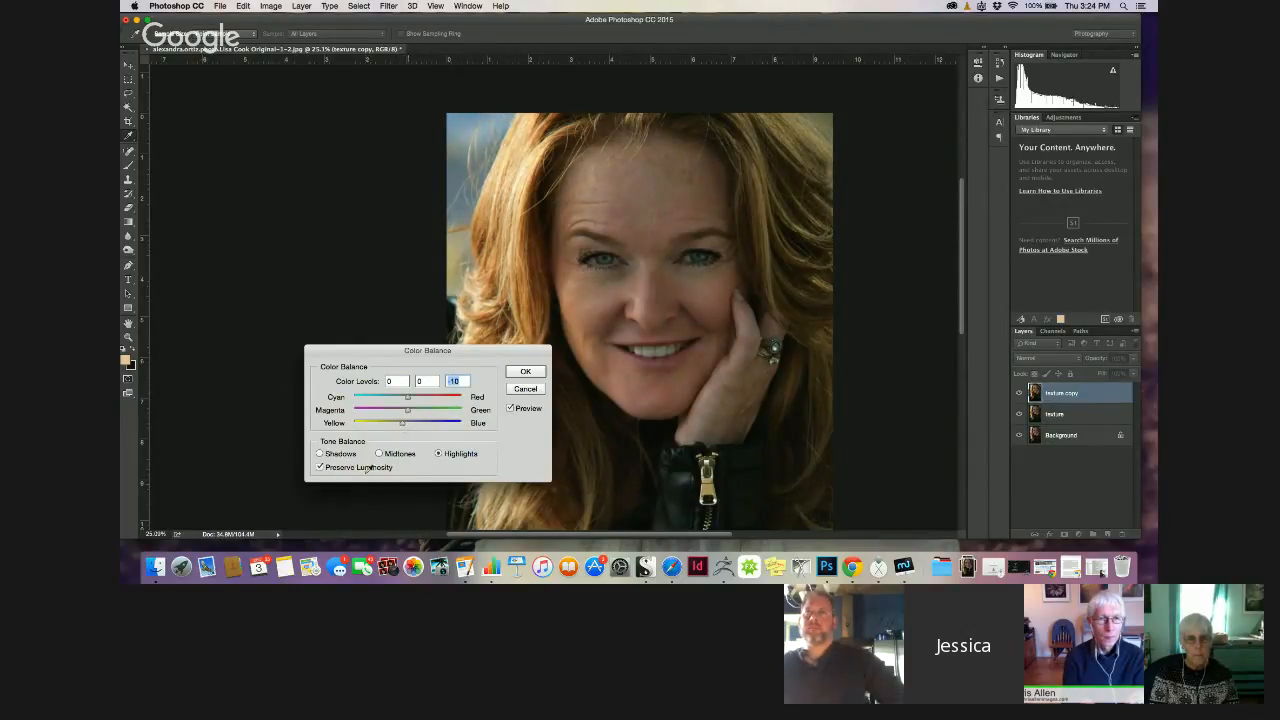
pyautogui.click(320, 454)
pyautogui.moveTo(407, 399); pyautogui.dragTo(410, 425)
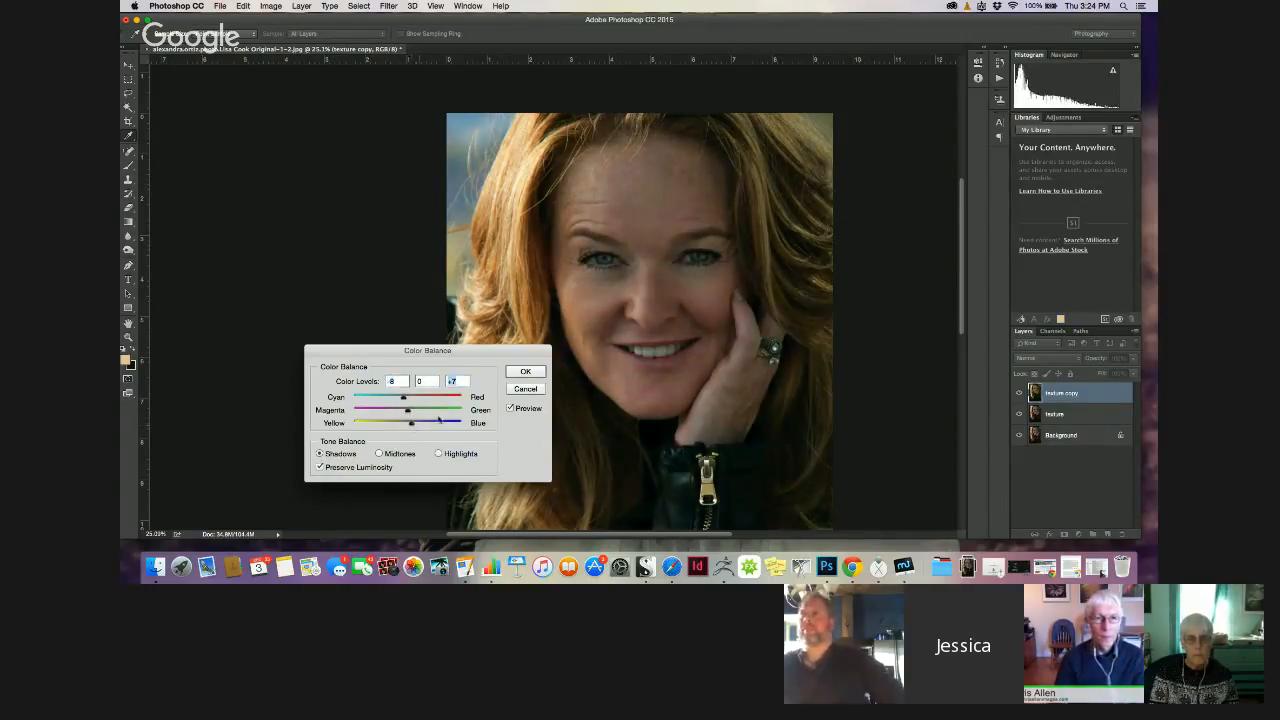
pyautogui.click(516, 373)
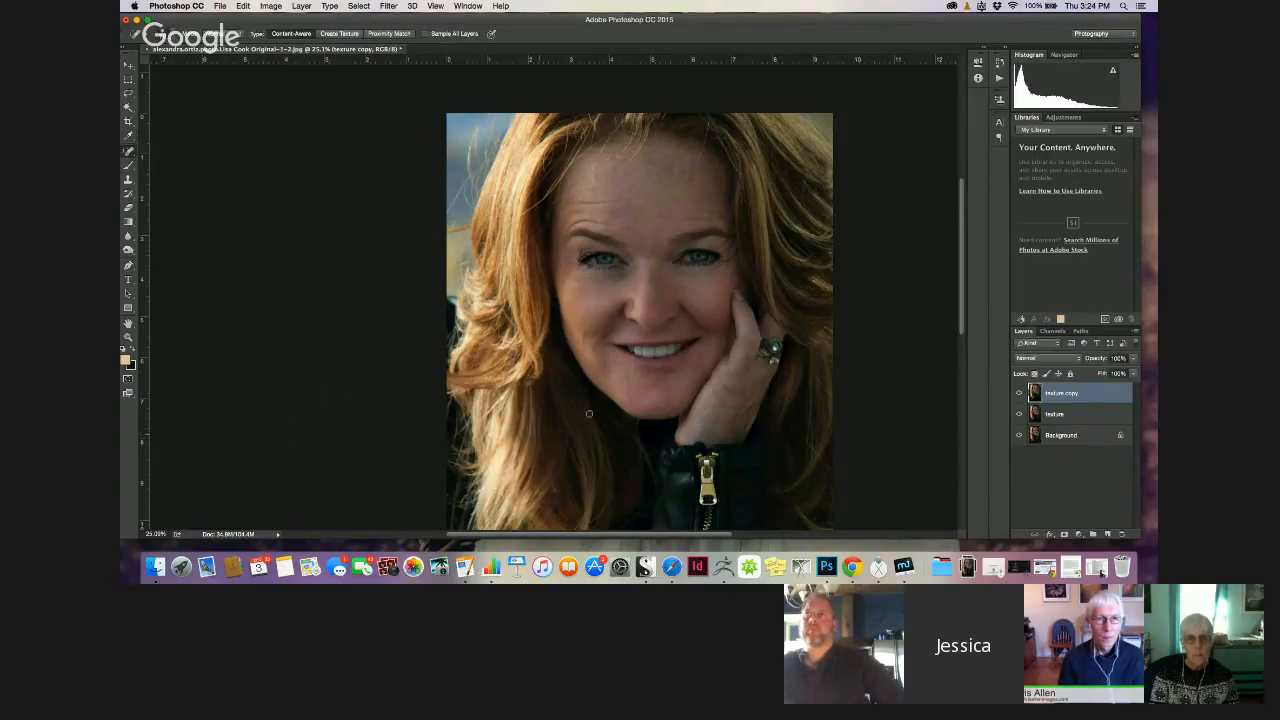
# Try Auto Tone, Auto Contrast and Auto Color on the texture copy layer, and undo these automatic corrections
pyautogui.click(271, 6)
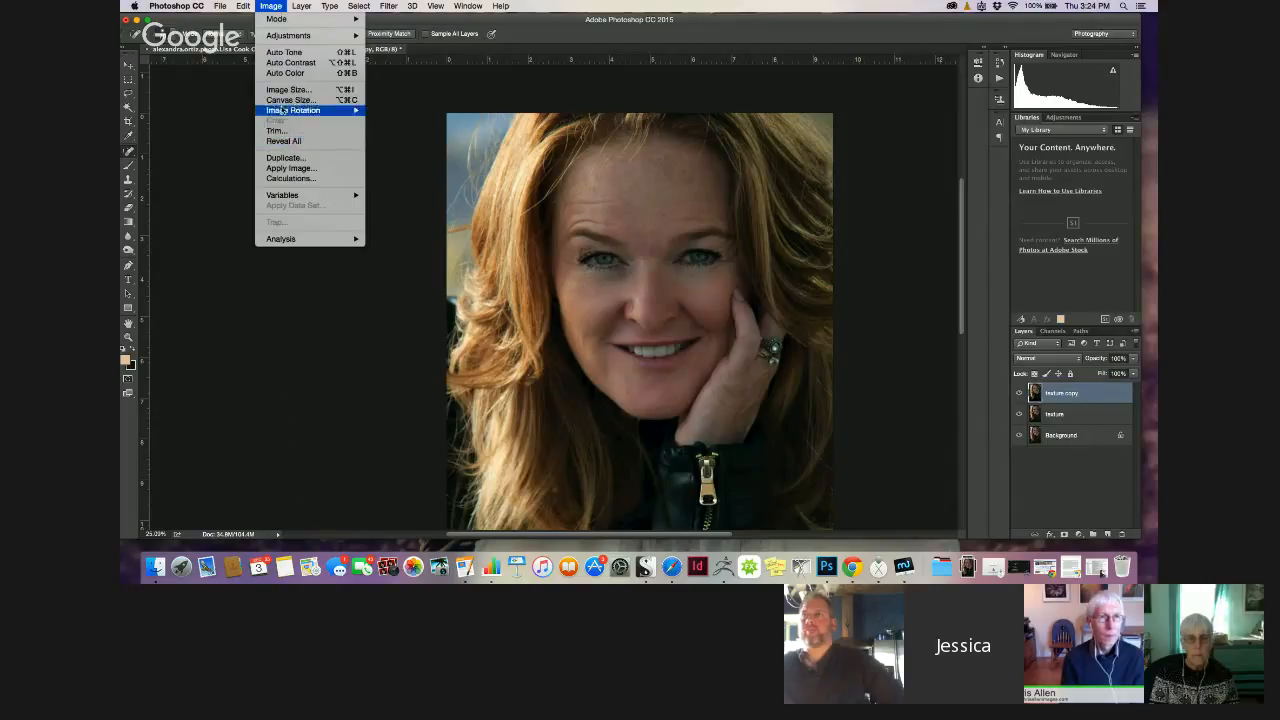
pyautogui.click(283, 51)
pyautogui.click(271, 6)
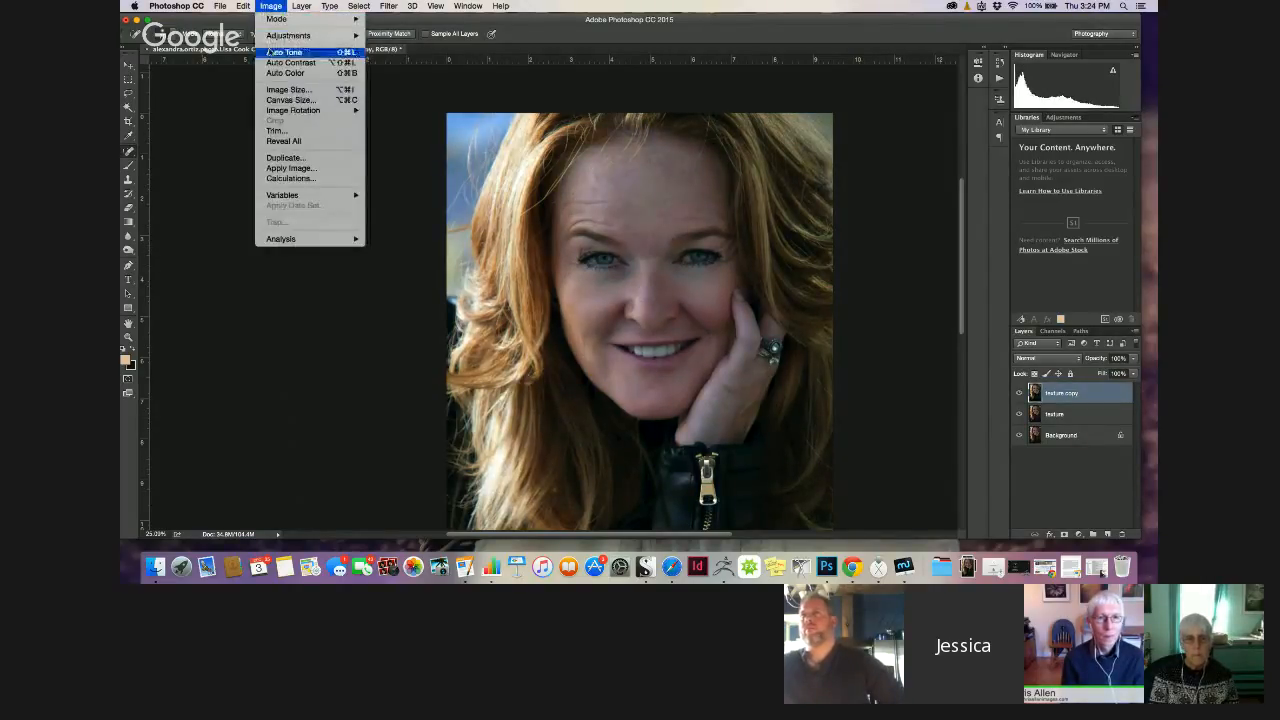
pyautogui.click(273, 62)
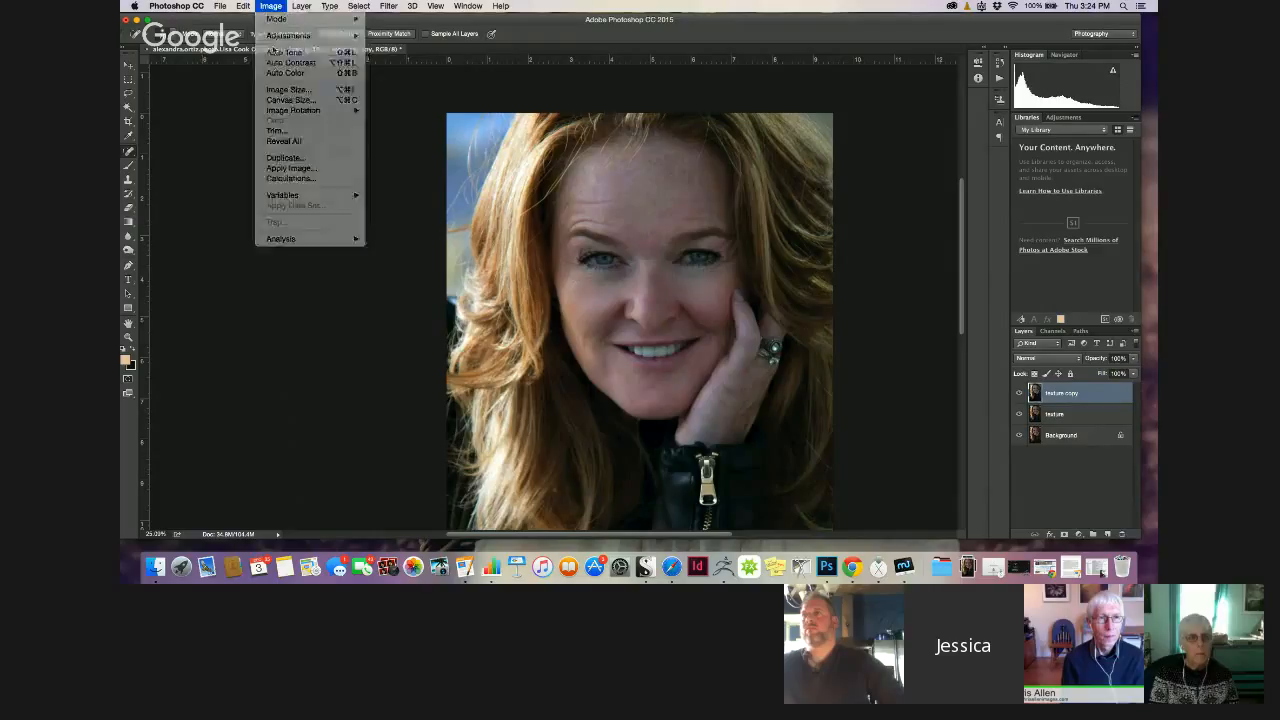
pyautogui.click(266, 7)
pyautogui.click(275, 75)
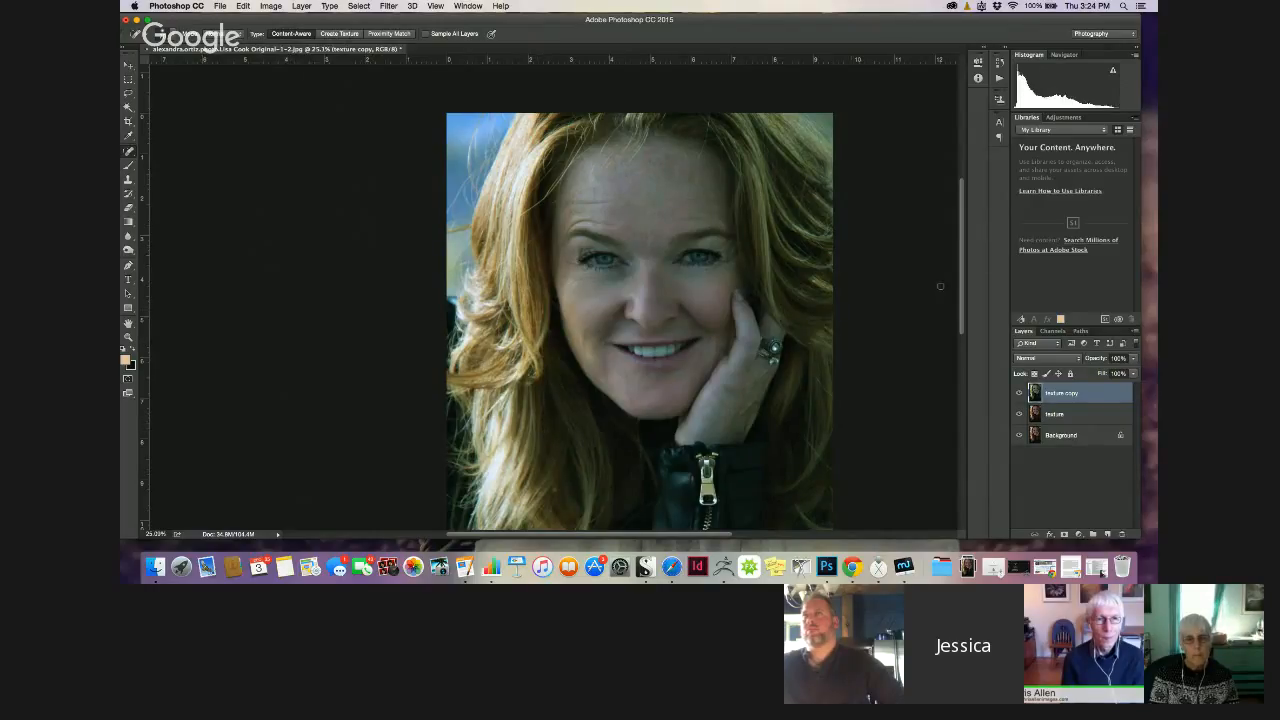
pyautogui.scroll(-3, 945, 278)
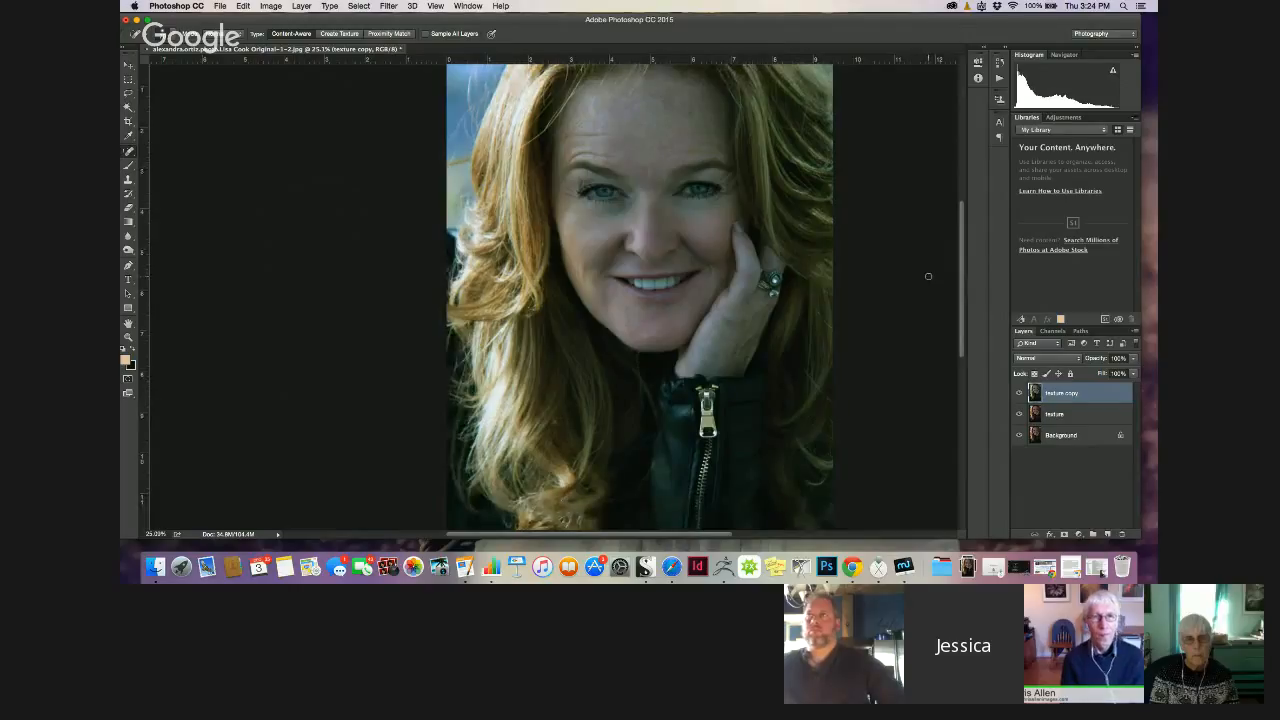
pyautogui.press('super+z')
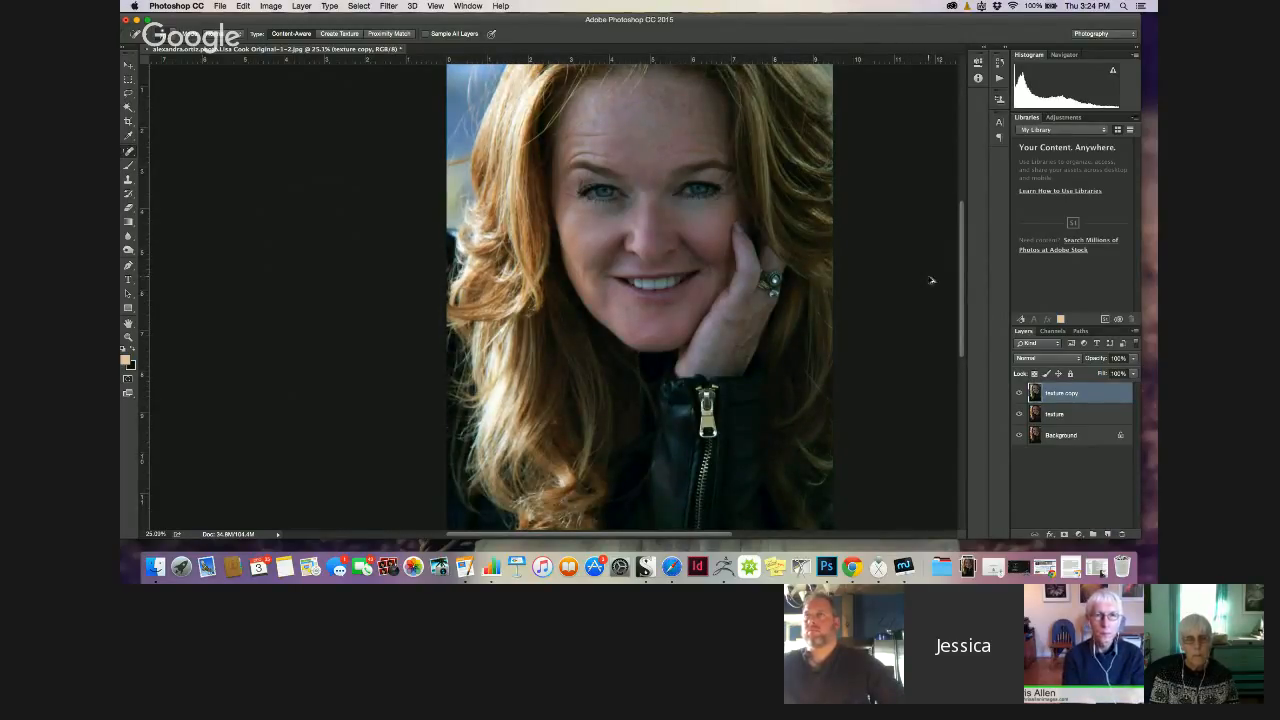
pyautogui.press('super+z')
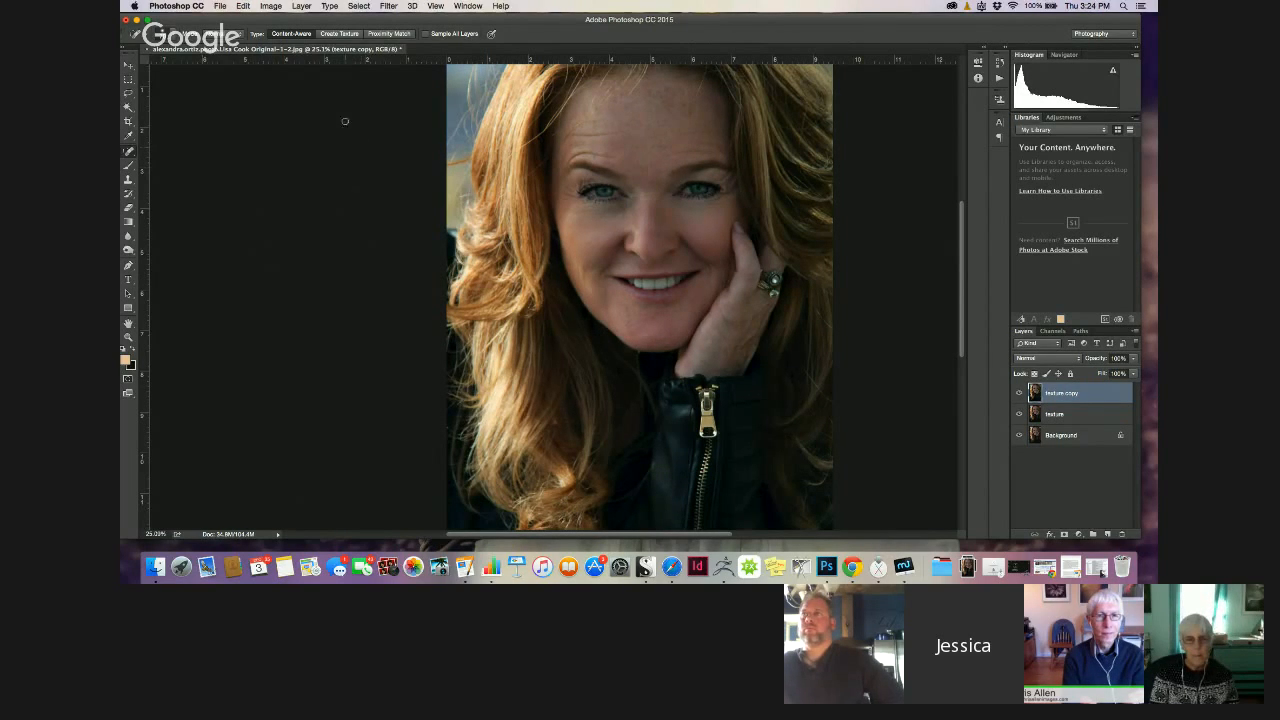
# Try a Black & White adjustment on the texture copy layer with reds at 91% and magentas at 119%
pyautogui.click(268, 8)
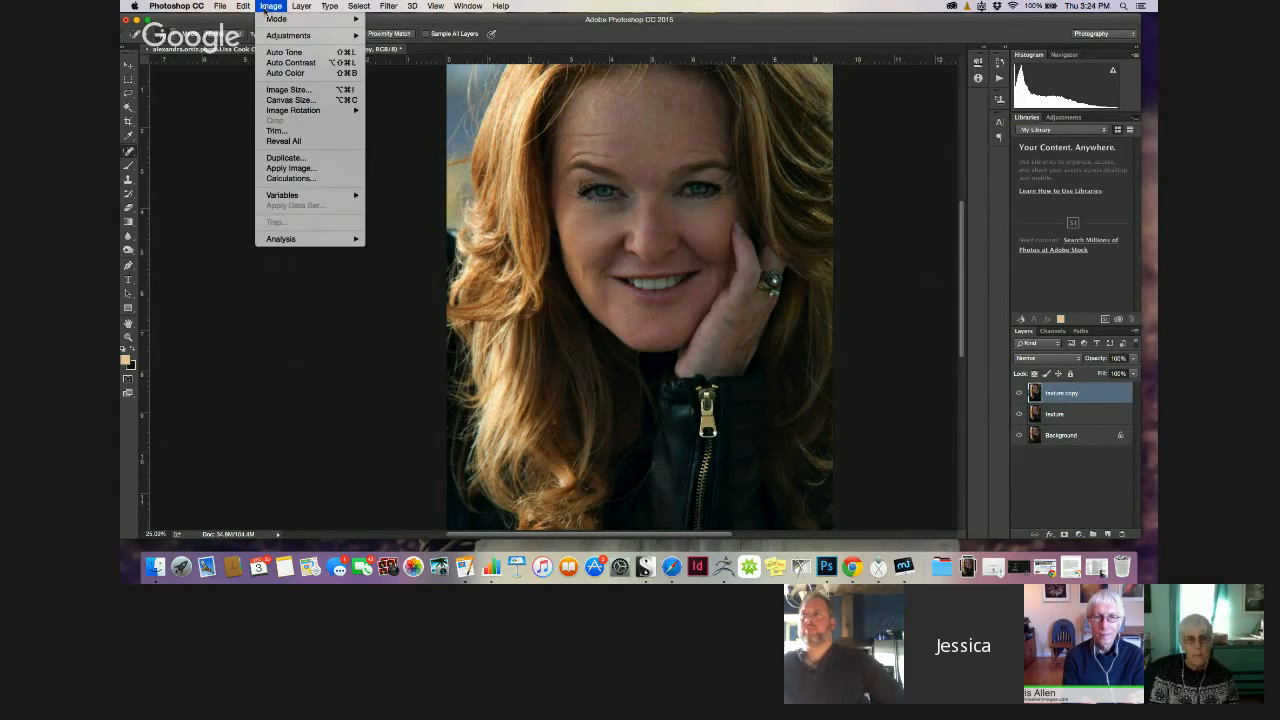
pyautogui.moveTo(300, 35)
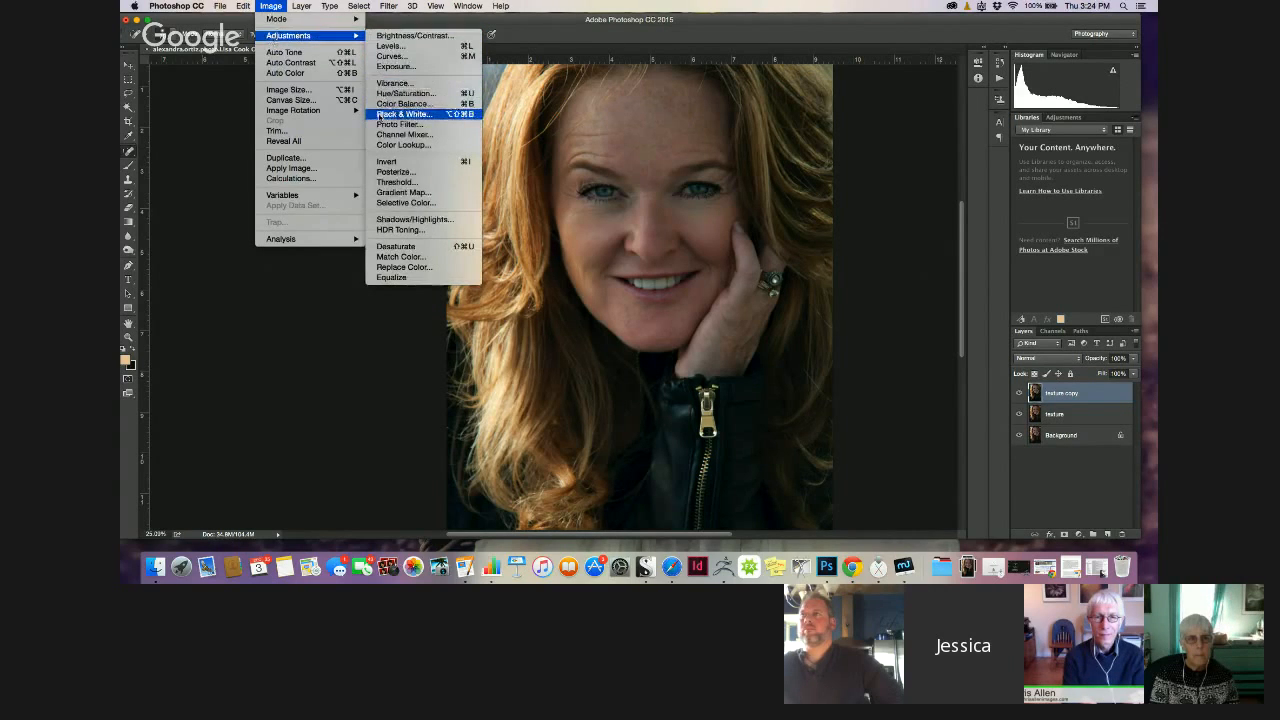
pyautogui.click(398, 114)
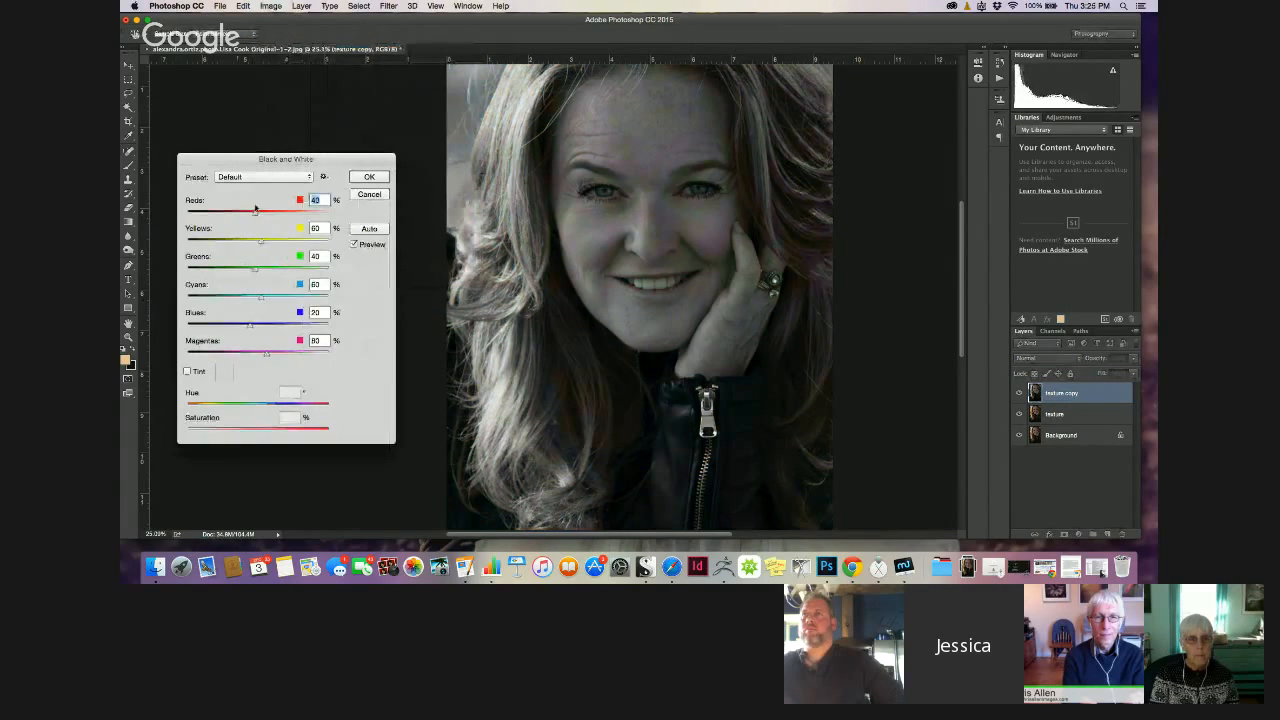
pyautogui.moveTo(255, 213); pyautogui.dragTo(267, 216)
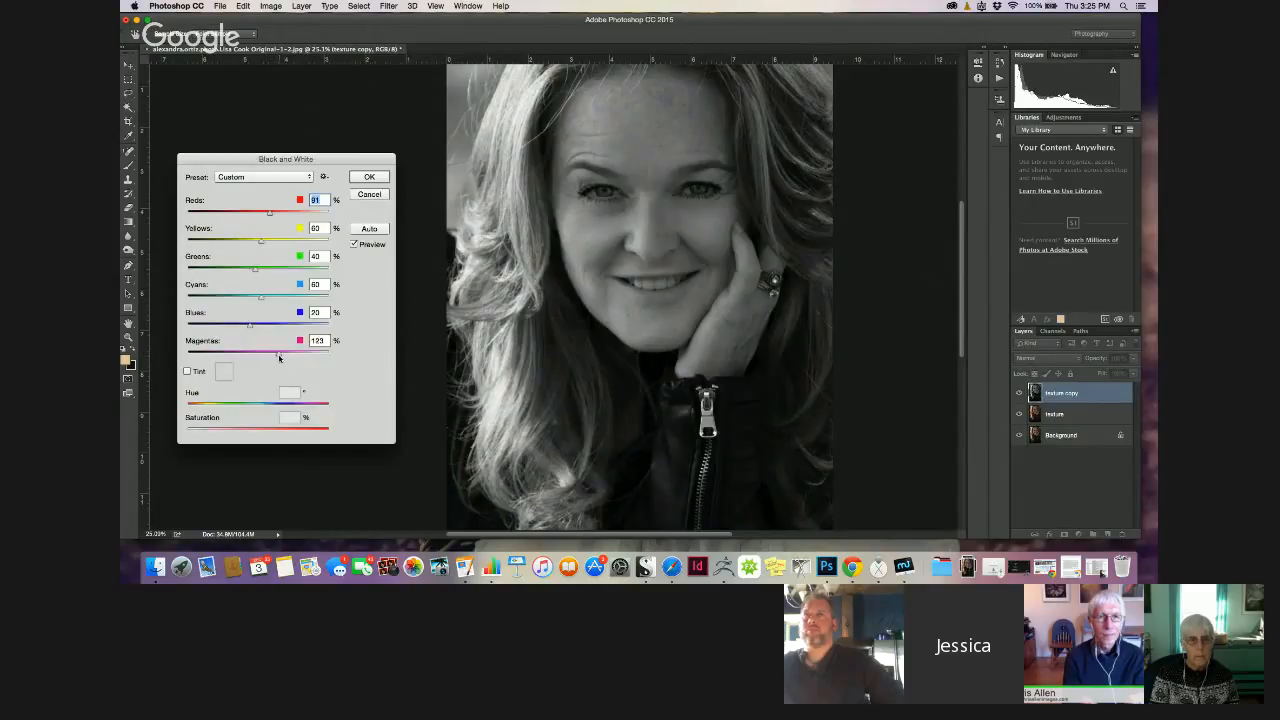
pyautogui.moveTo(279, 357); pyautogui.dragTo(277, 357)
# Try a sepia tint with hue 25 and saturation 14% in the Black & White adjustment, and discard the conversion
pyautogui.click(187, 371)
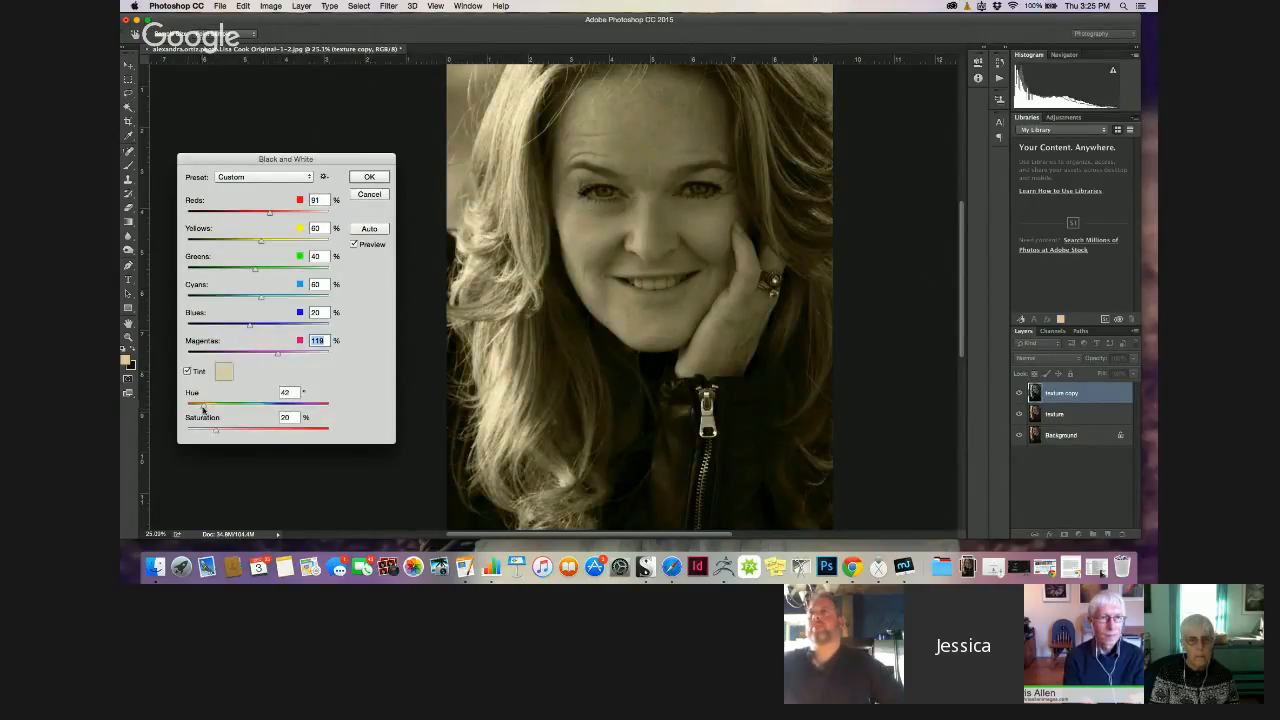
pyautogui.moveTo(205, 407); pyautogui.dragTo(199, 407)
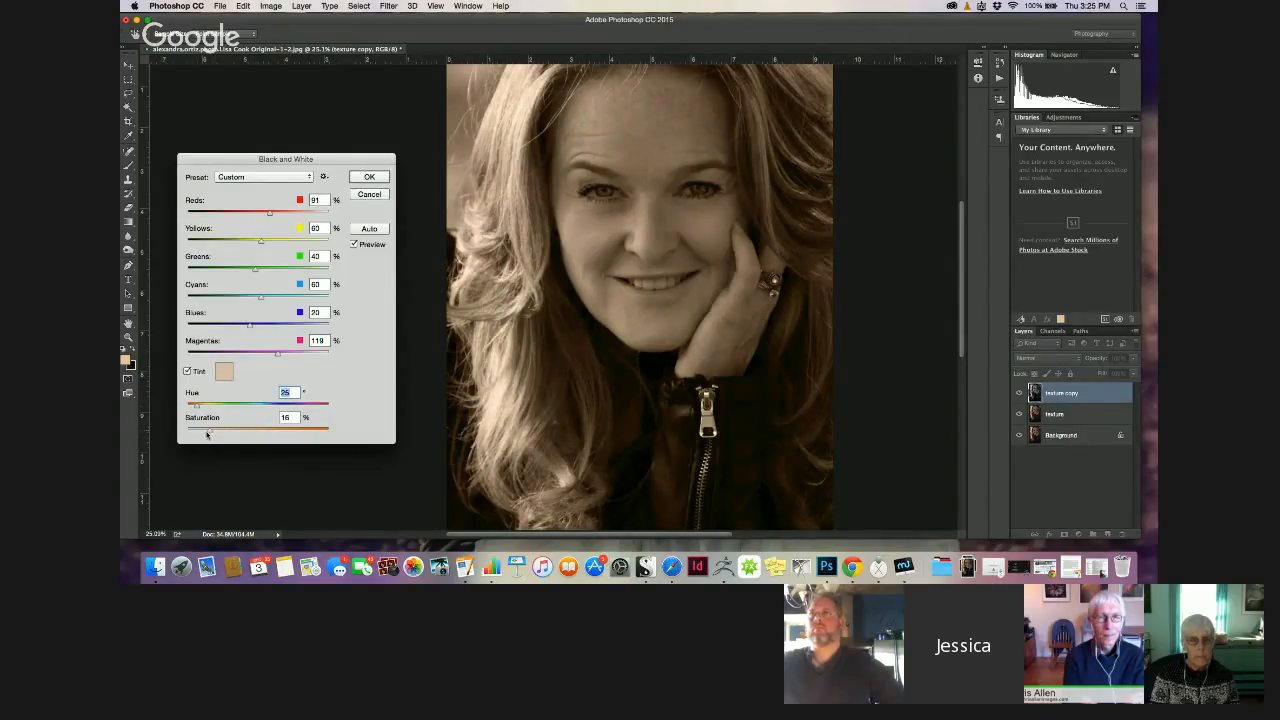
pyautogui.click(206, 434)
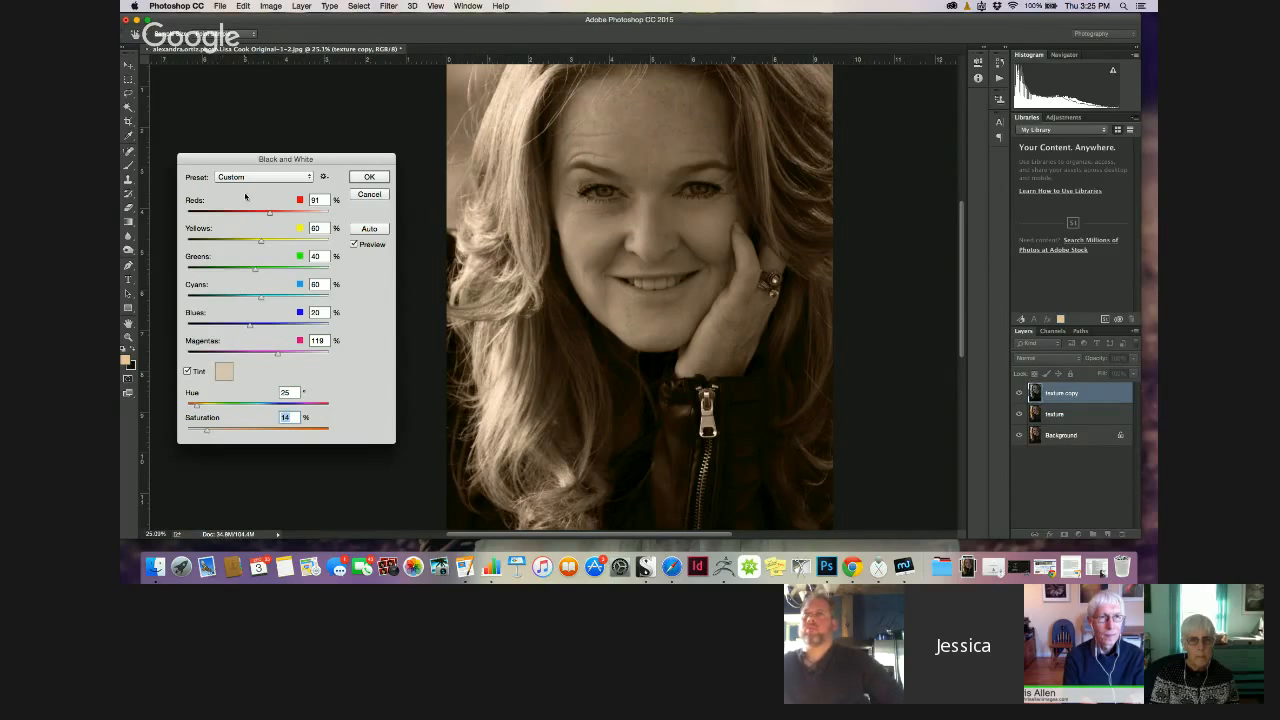
pyautogui.click(222, 177)
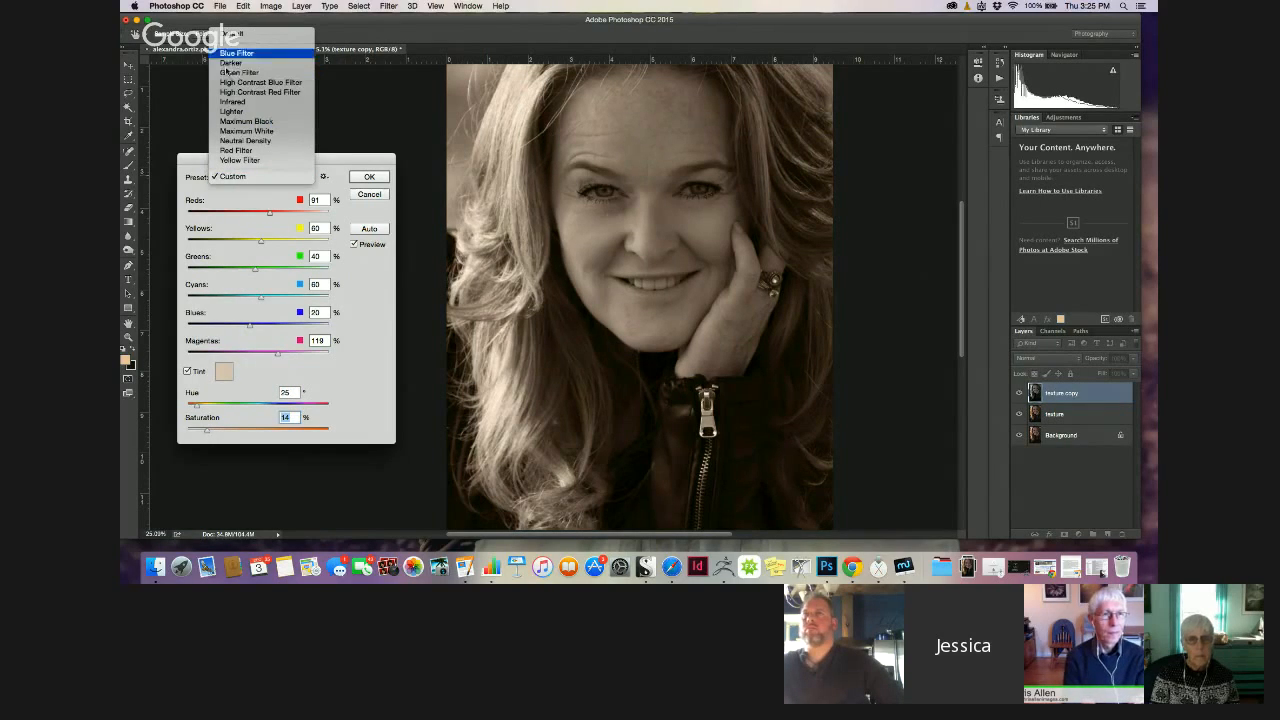
pyautogui.click(363, 196)
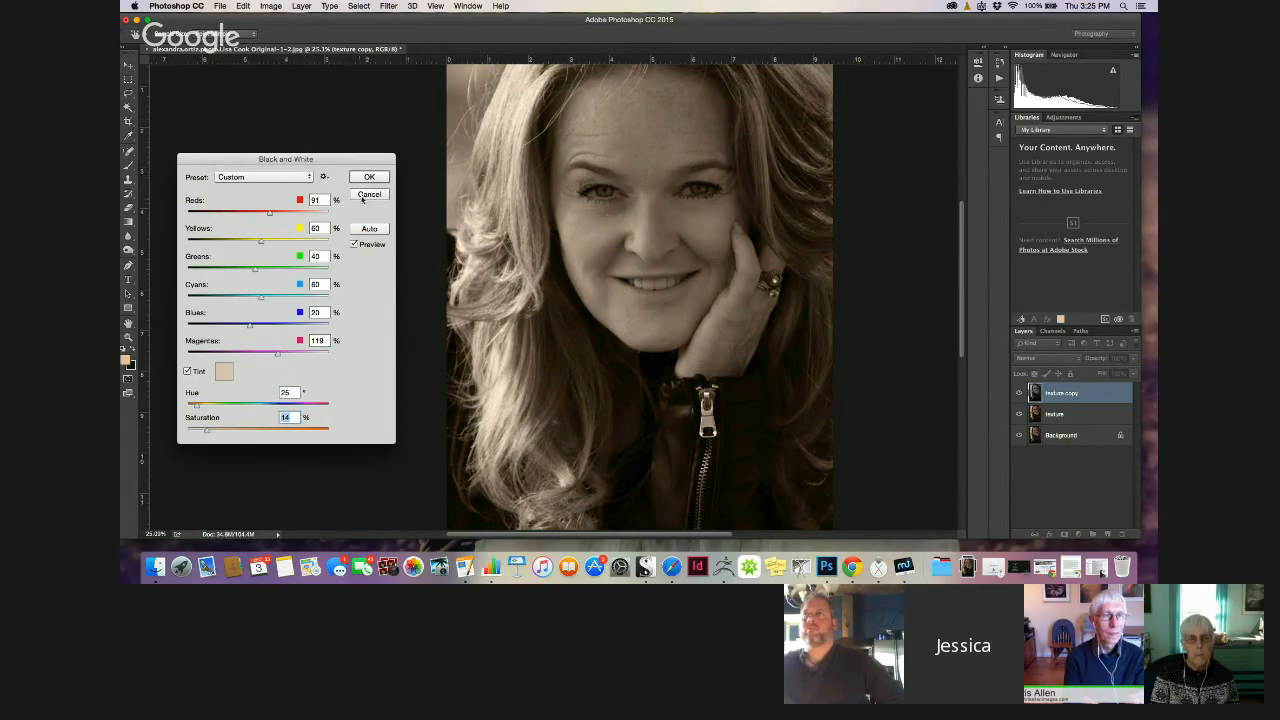
pyautogui.click(366, 195)
# Try a Black & White conversion using the Red Filter preset with reds raised to 144%, and discard it
pyautogui.click(271, 6)
pyautogui.moveTo(272, 37)
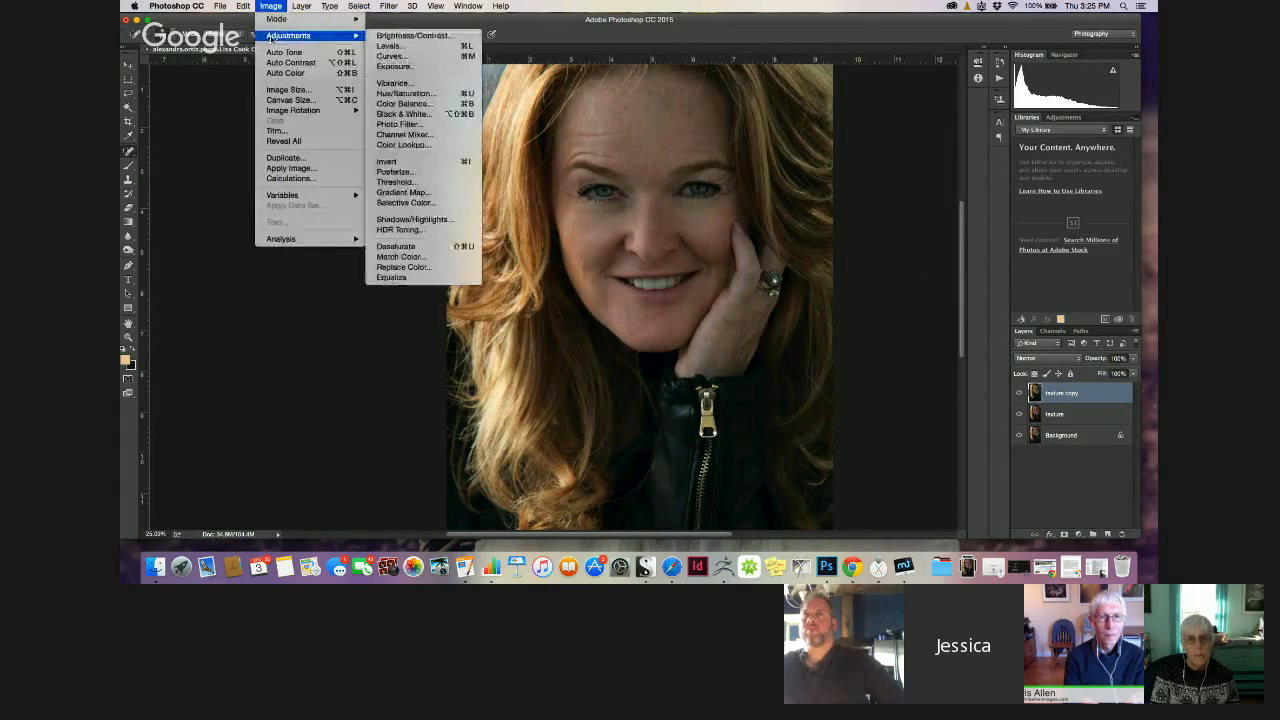
pyautogui.click(401, 114)
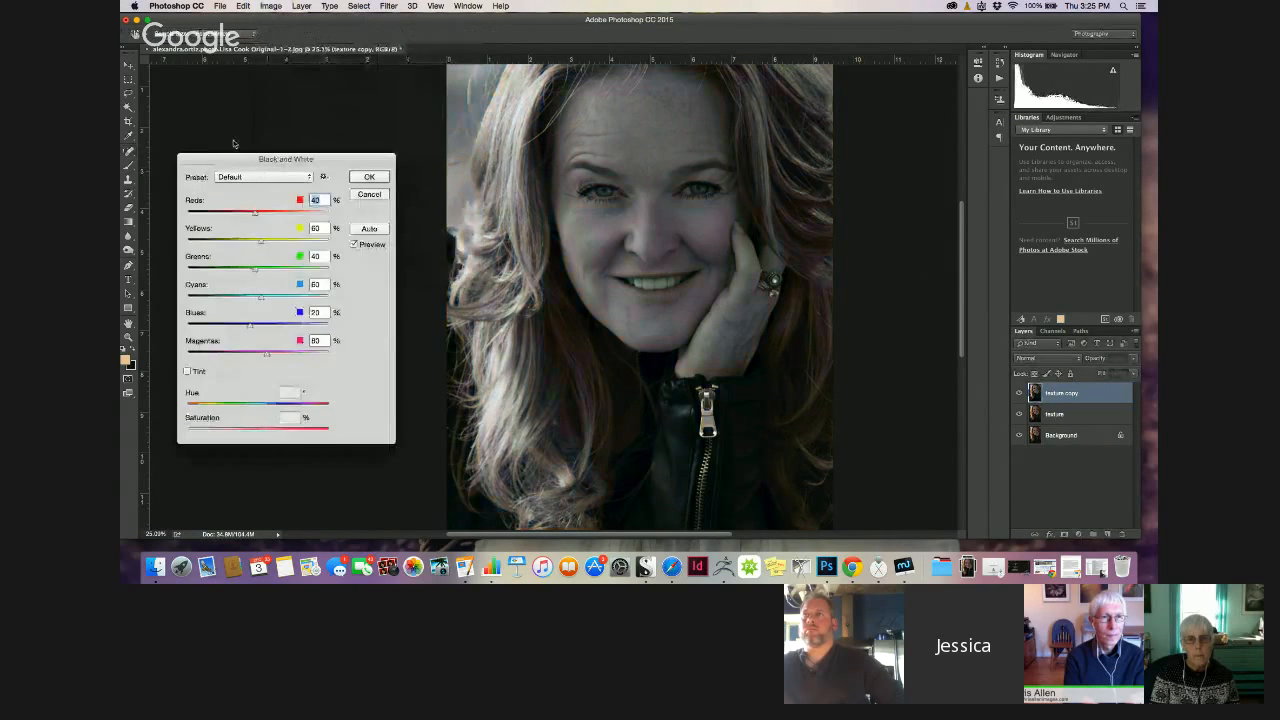
pyautogui.click(226, 178)
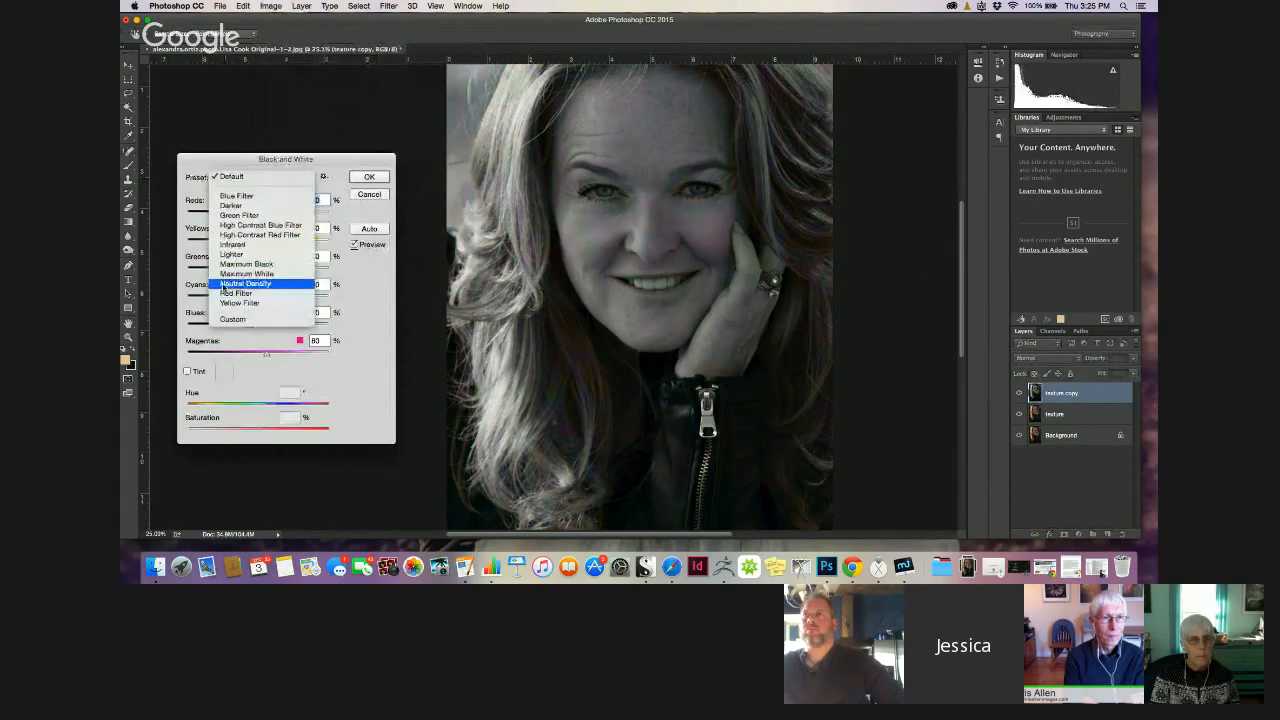
pyautogui.click(234, 293)
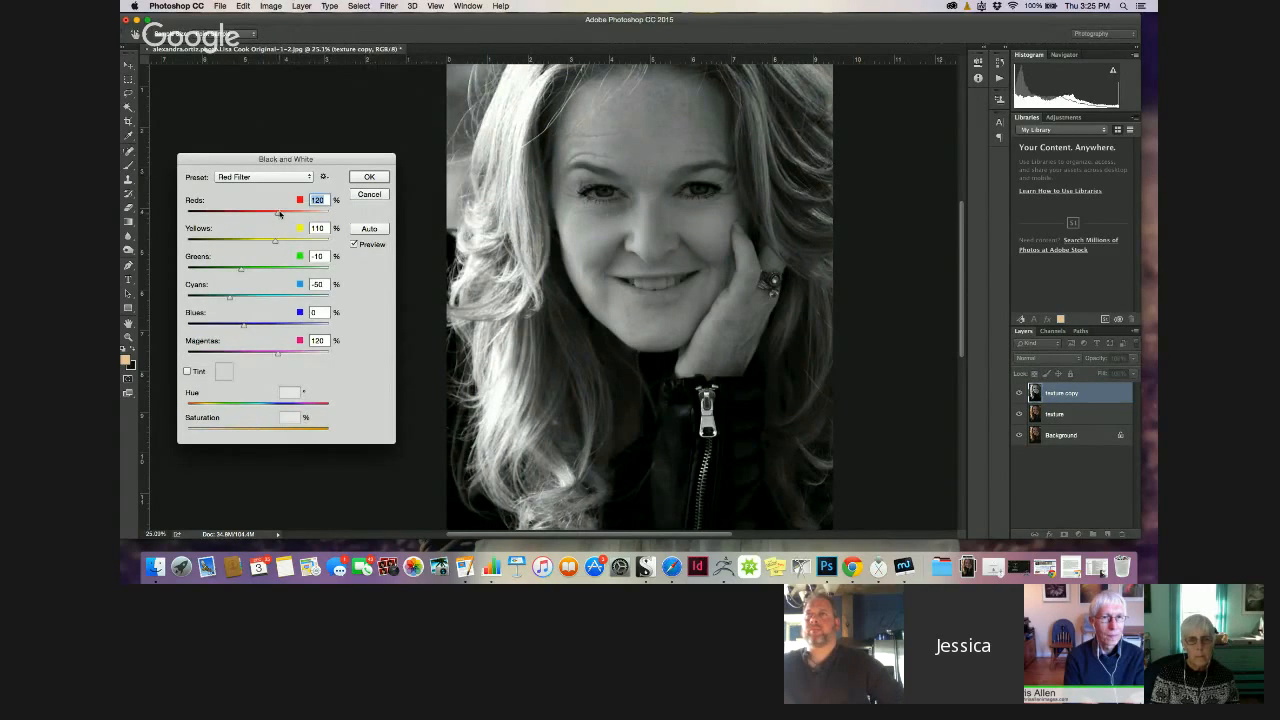
pyautogui.moveTo(280, 214); pyautogui.dragTo(303, 228)
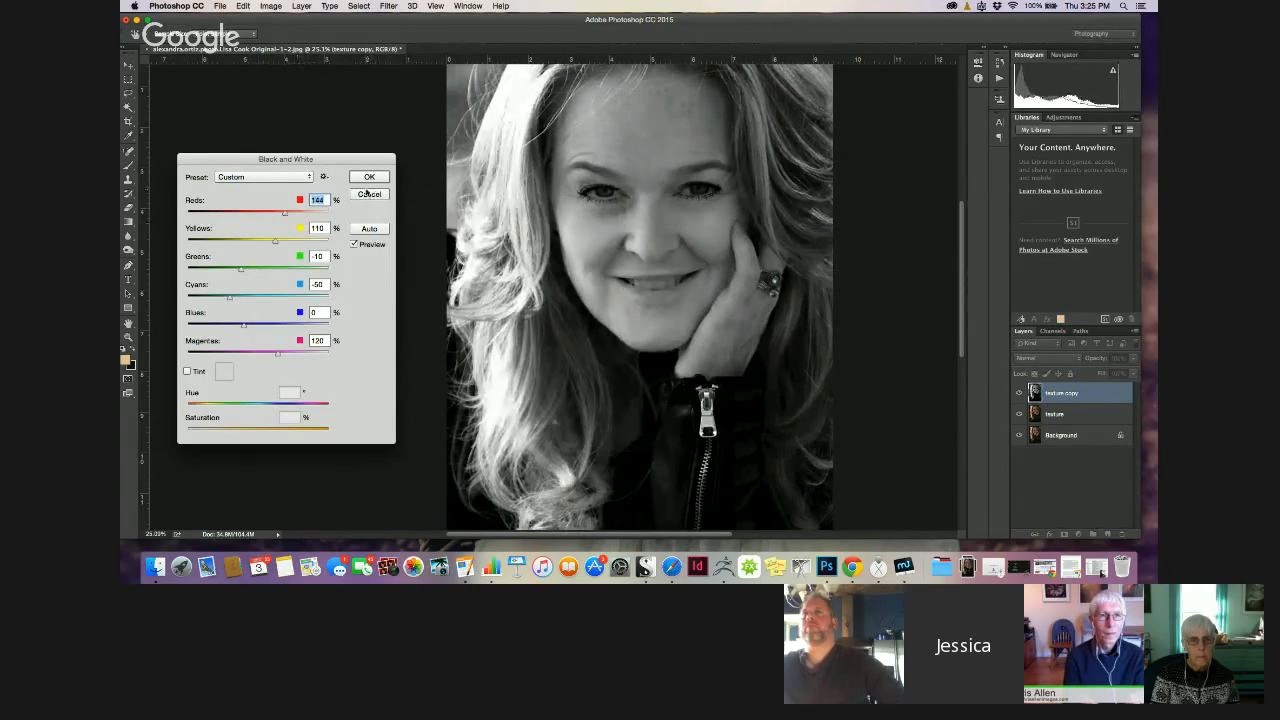
pyautogui.click(369, 194)
# Lasso a loose selection around the face and the hand, and copy it to a new layer
pyautogui.press('l')
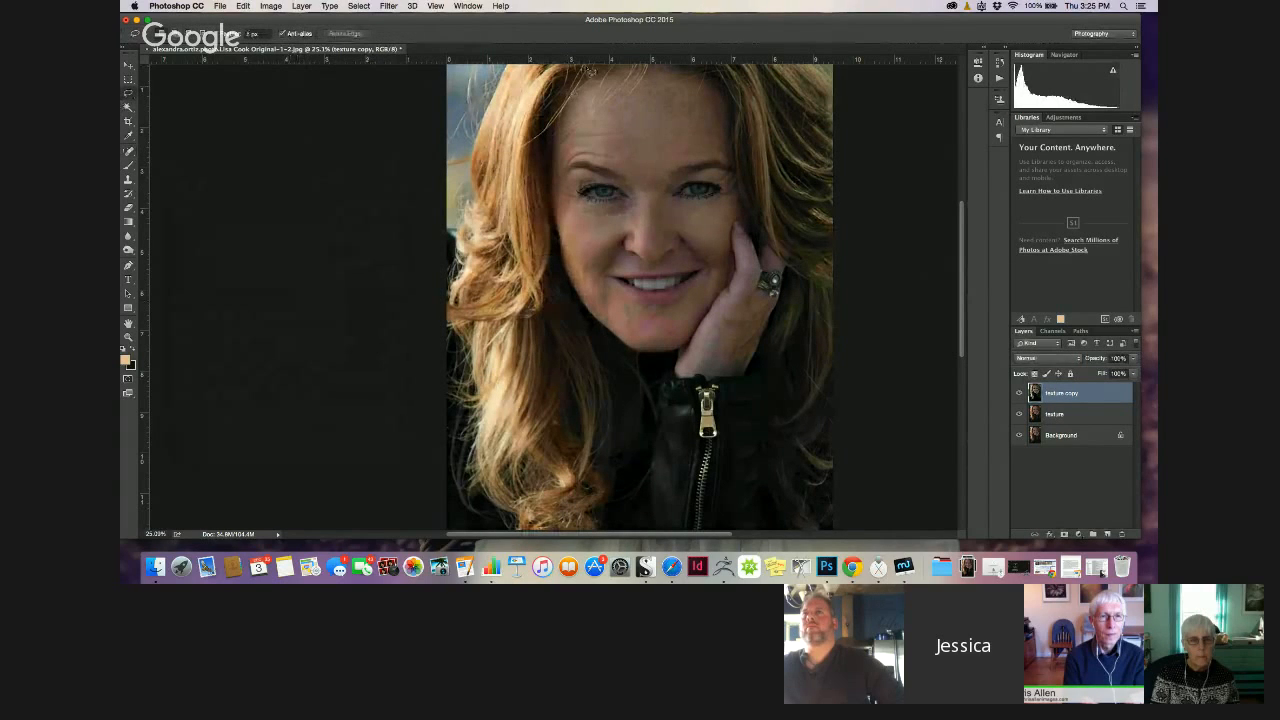
pyautogui.moveTo(962, 267); pyautogui.dragTo(962, 250)
pyautogui.moveTo(736, 142)
pyautogui.mouseDown()
pyautogui.moveTo(538, 168)
pyautogui.moveTo(527, 255)
pyautogui.moveTo(546, 352)
pyautogui.moveTo(624, 413)
pyautogui.moveTo(674, 420)
pyautogui.moveTo(668, 437)
pyautogui.moveTo(776, 437)
pyautogui.moveTo(806, 330)
pyautogui.moveTo(797, 279)
pyautogui.moveTo(762, 288)
pyautogui.moveTo(728, 130)
pyautogui.mouseUp()
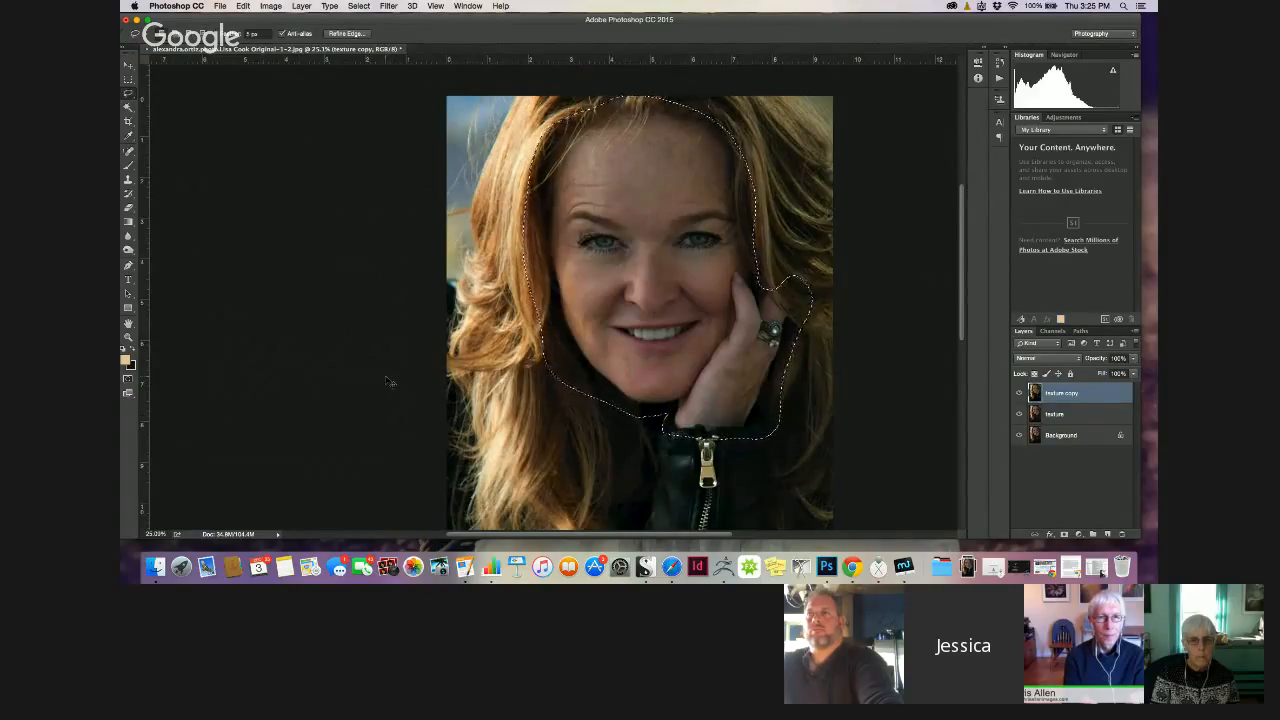
pyautogui.press('super+j')
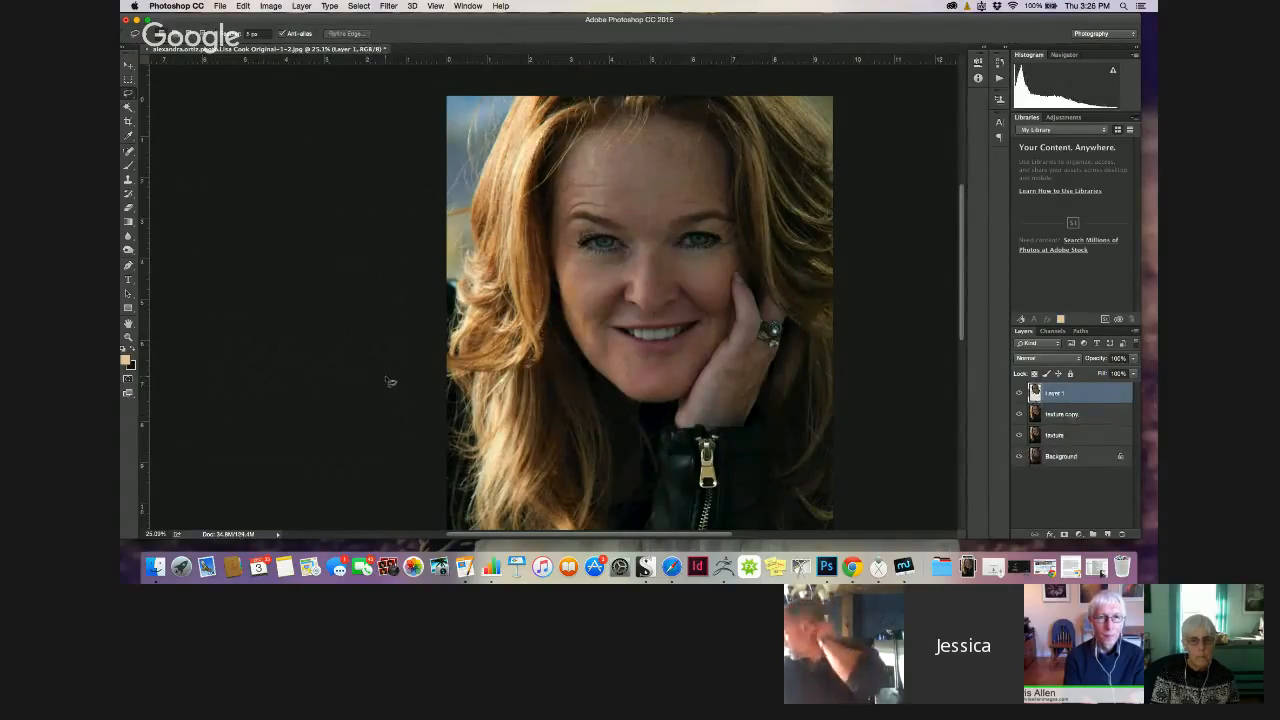
pyautogui.click(270, 6)
pyautogui.moveTo(300, 35)
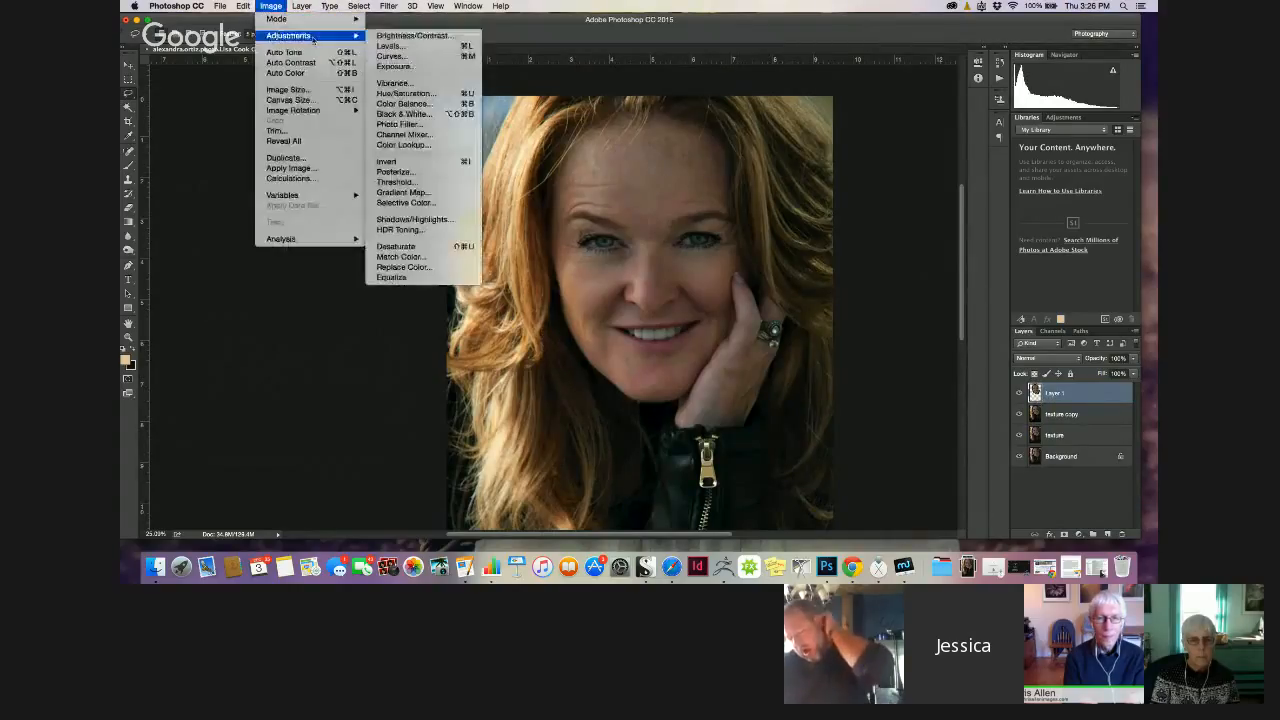
pyautogui.click(400, 103)
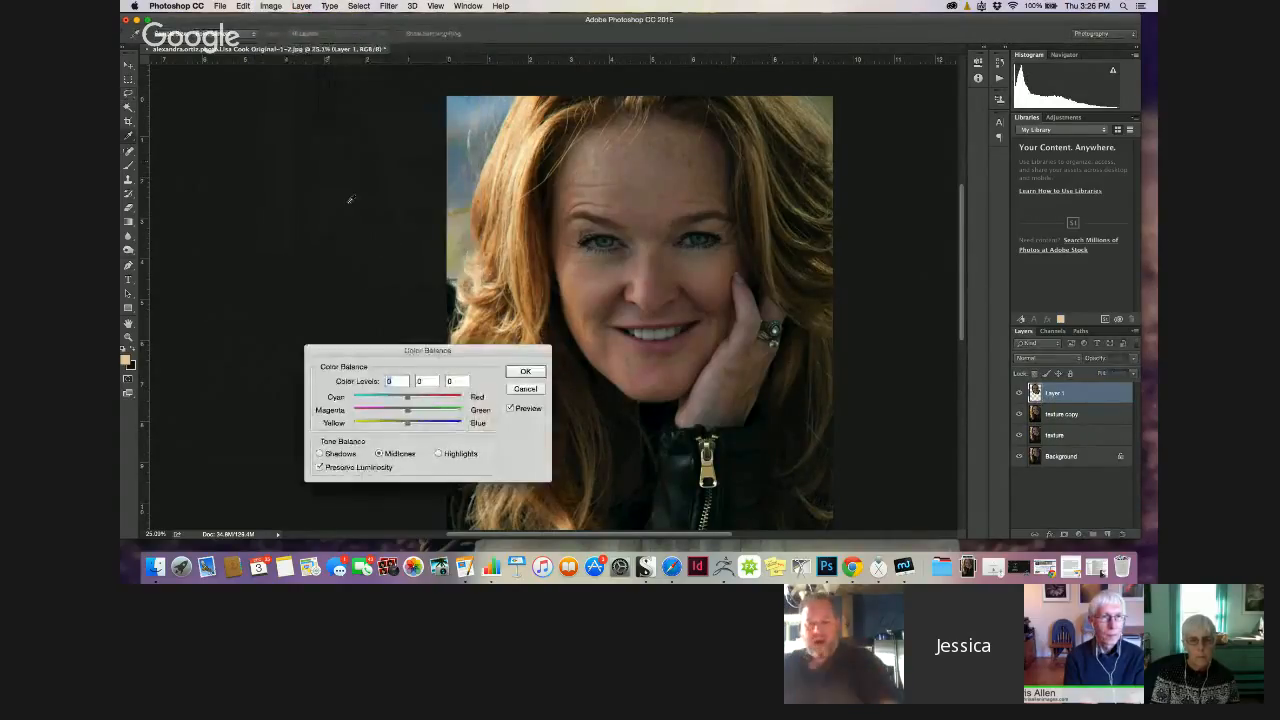
pyautogui.click(521, 389)
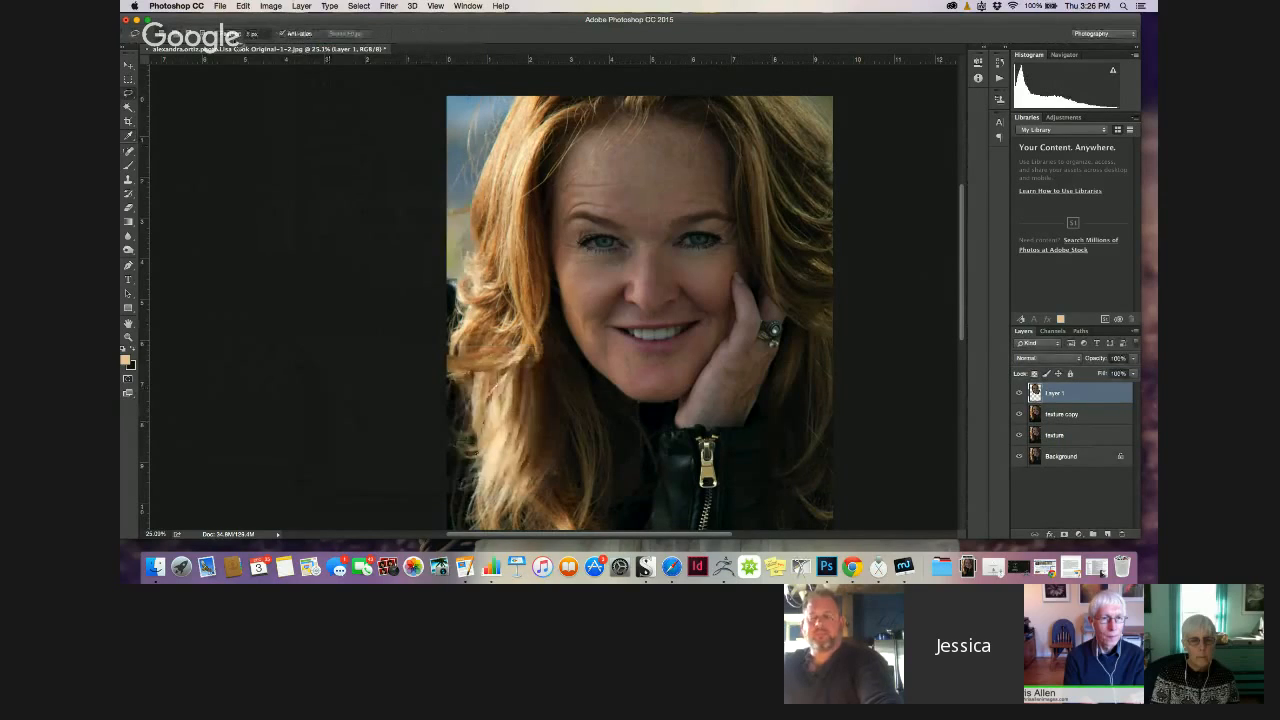
# Convert the face layer to black and white from the Red Filter preset, with reds 138%, yellows 121%, greens 13%, blues -14% and magentas 150%
pyautogui.click(270, 6)
pyautogui.moveTo(318, 36)
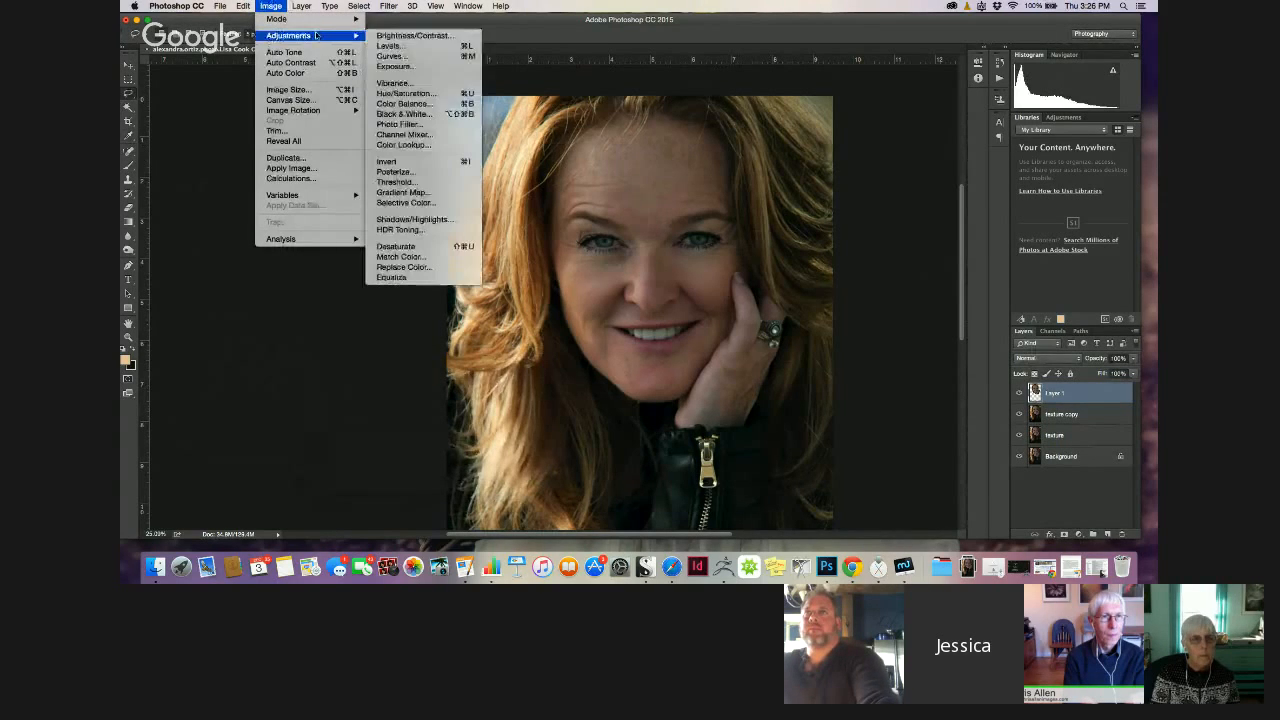
pyautogui.click(379, 116)
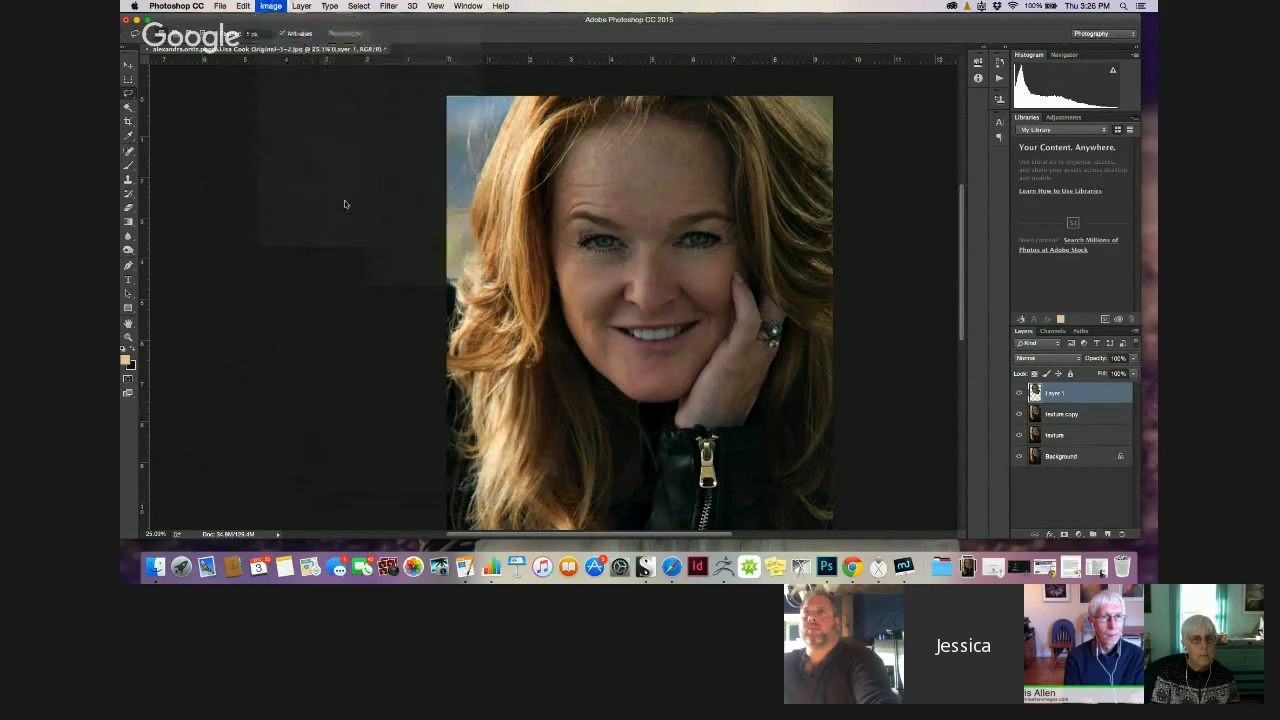
pyautogui.click(250, 176)
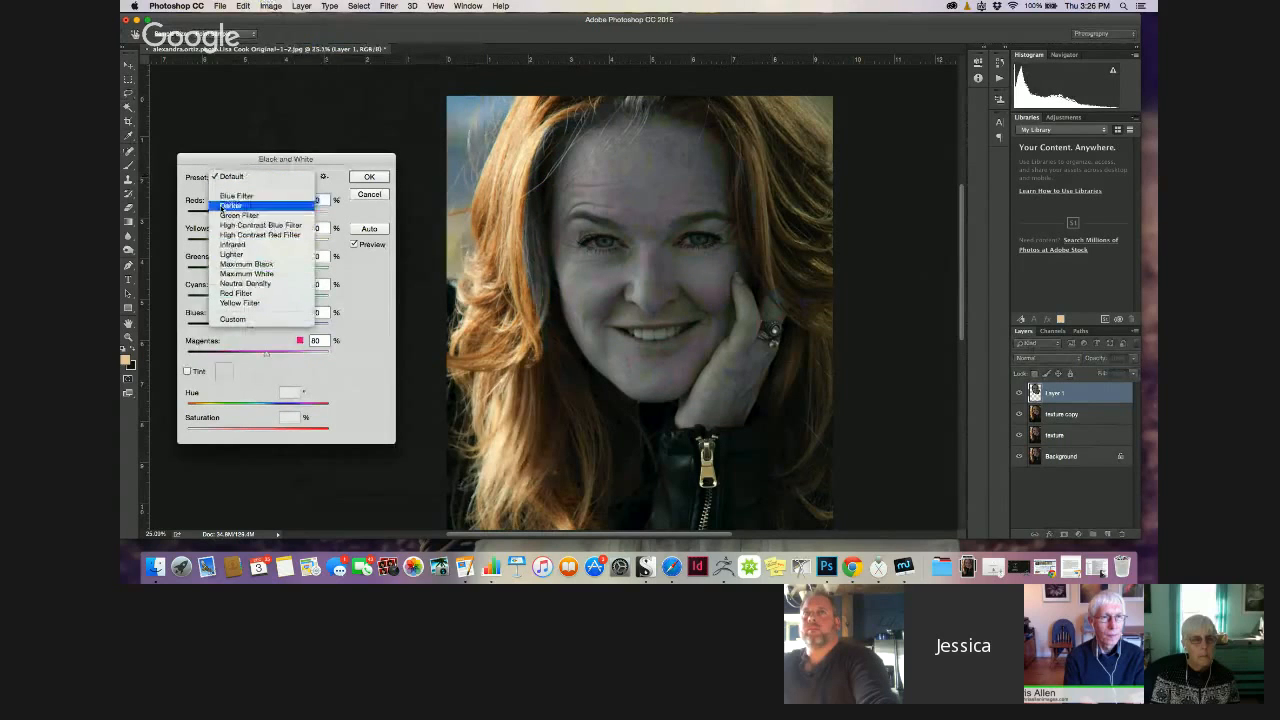
pyautogui.click(236, 293)
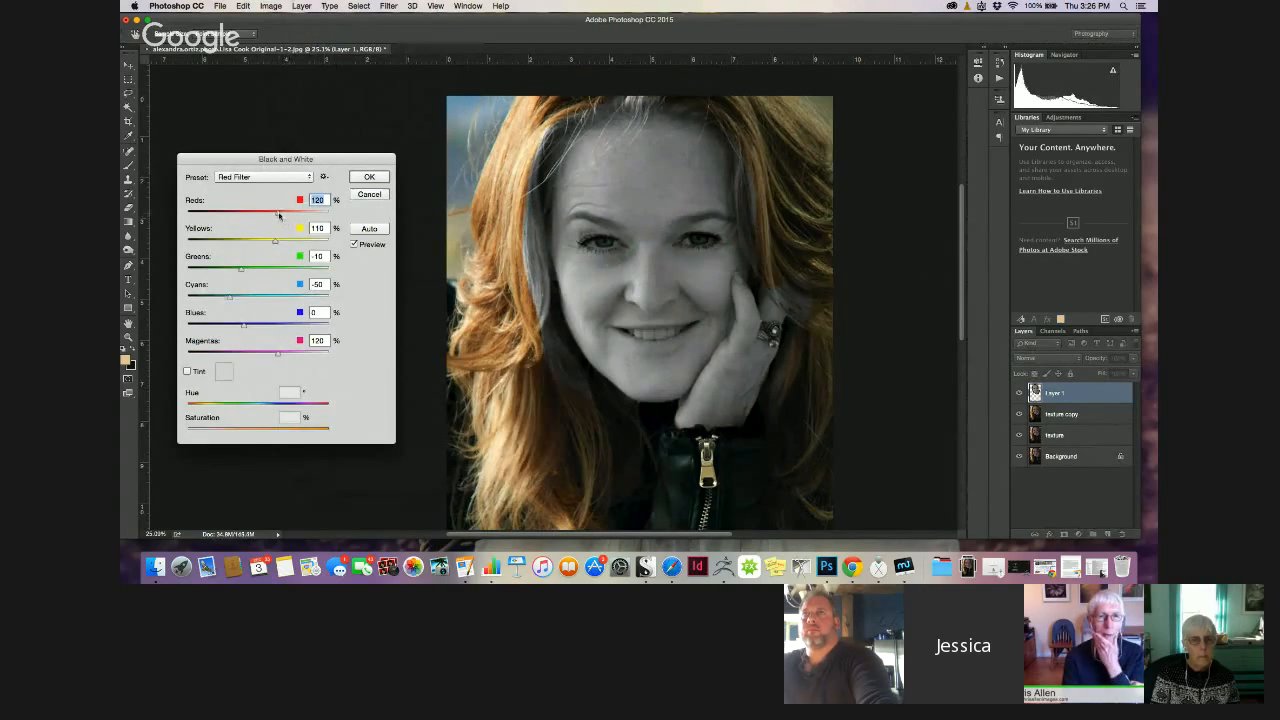
pyautogui.moveTo(279, 214); pyautogui.dragTo(278, 242)
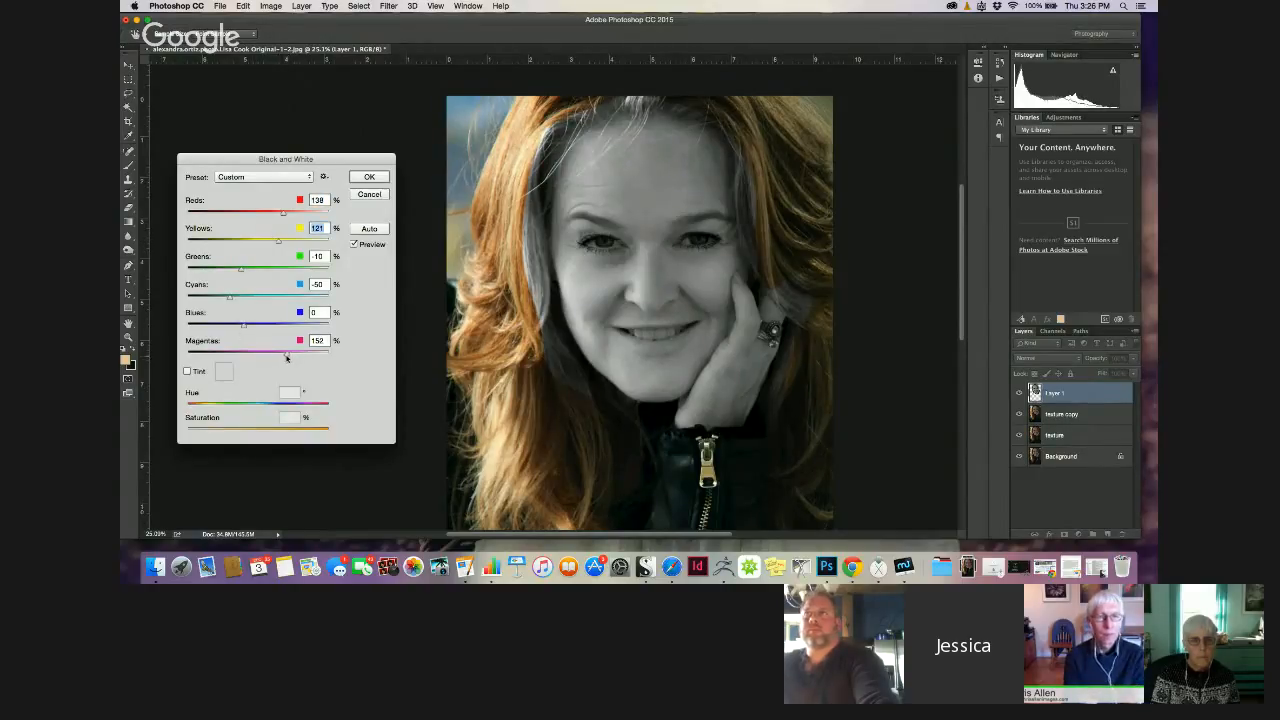
pyautogui.moveTo(287, 356); pyautogui.dragTo(240, 328)
pyautogui.moveTo(241, 271); pyautogui.dragTo(249, 271)
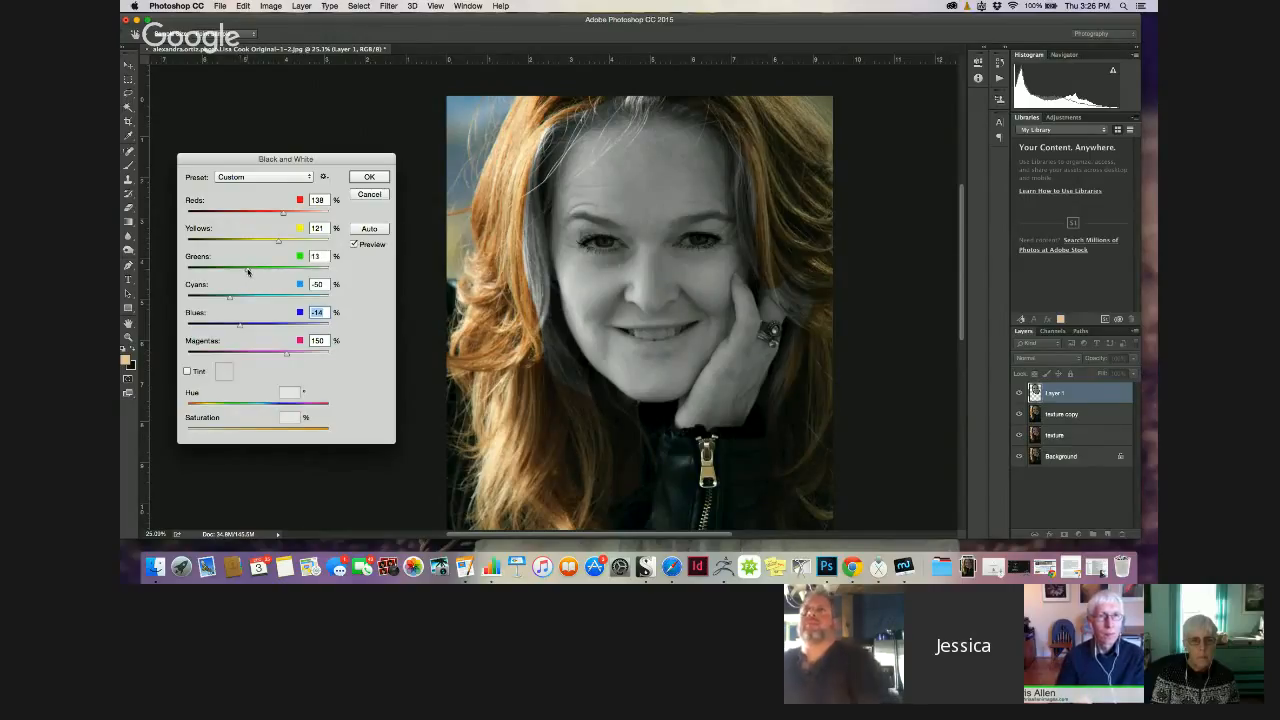
pyautogui.click(369, 177)
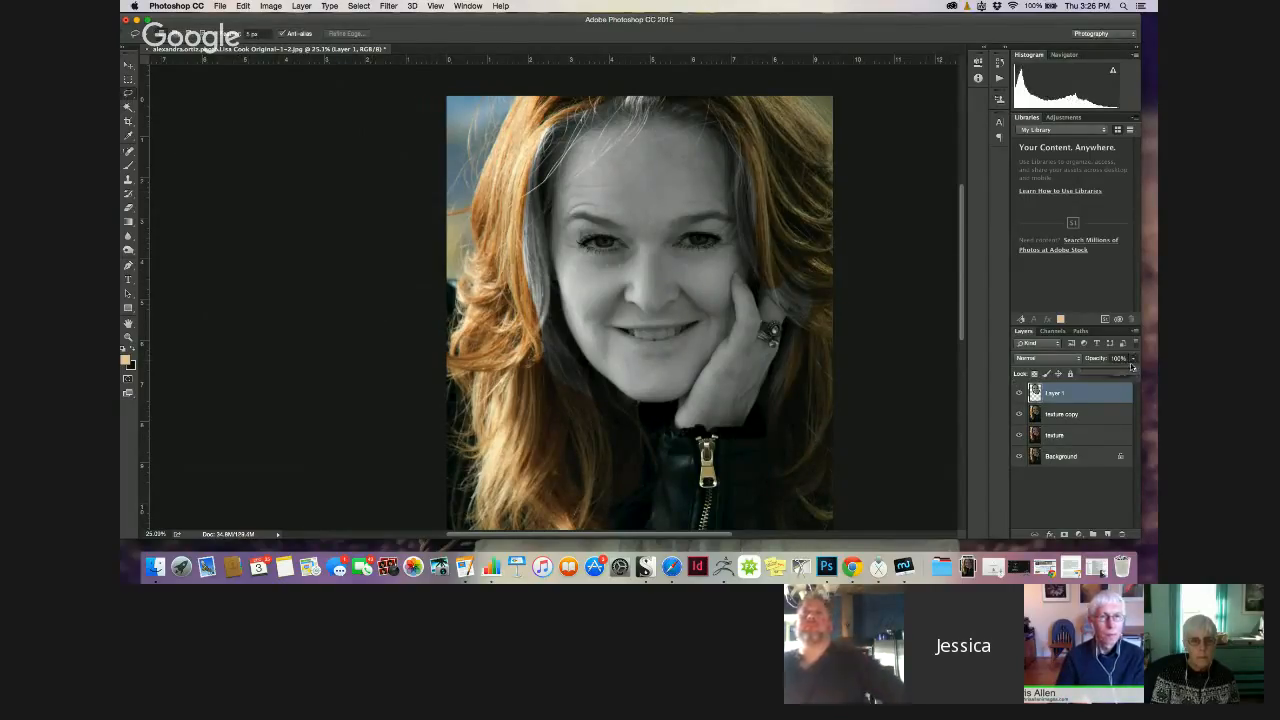
# Lower the black-and-white face layer's opacity to 44% and erase its spill over the surrounding hair with the Eraser at 100% opacity
pyautogui.moveTo(1131, 366); pyautogui.dragTo(1104, 371)
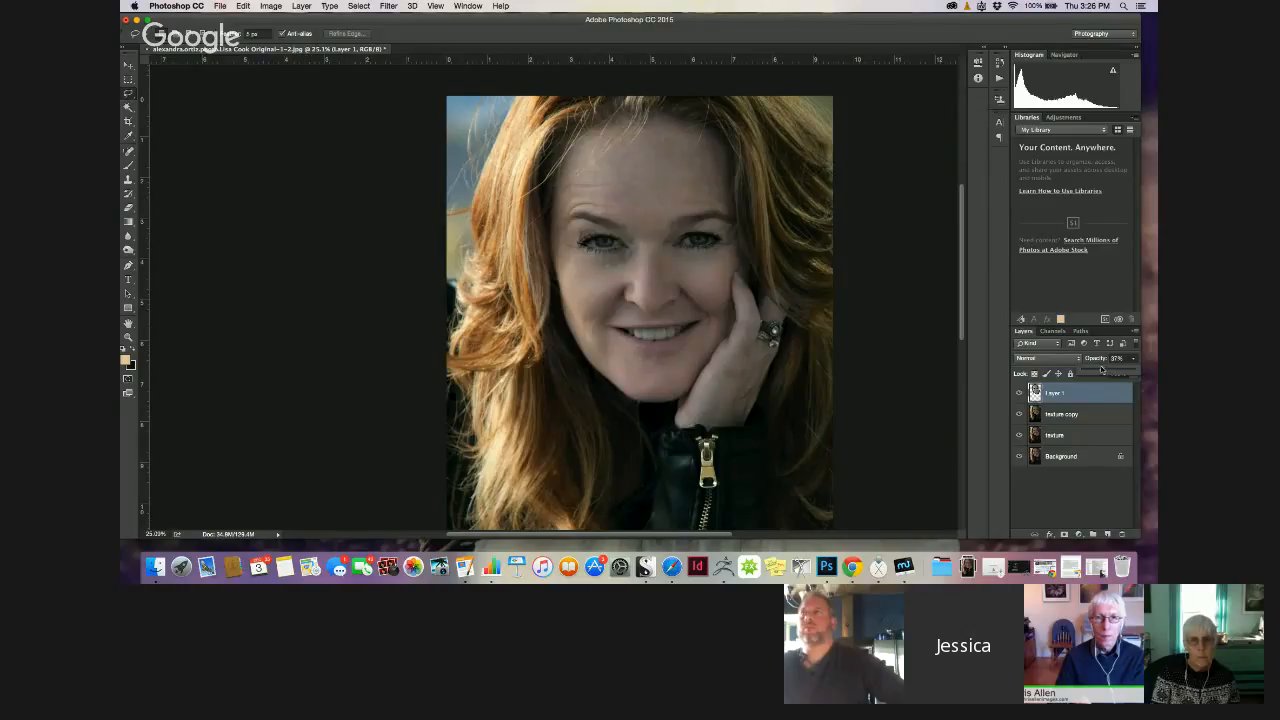
pyautogui.moveTo(1104, 369); pyautogui.dragTo(1106, 369)
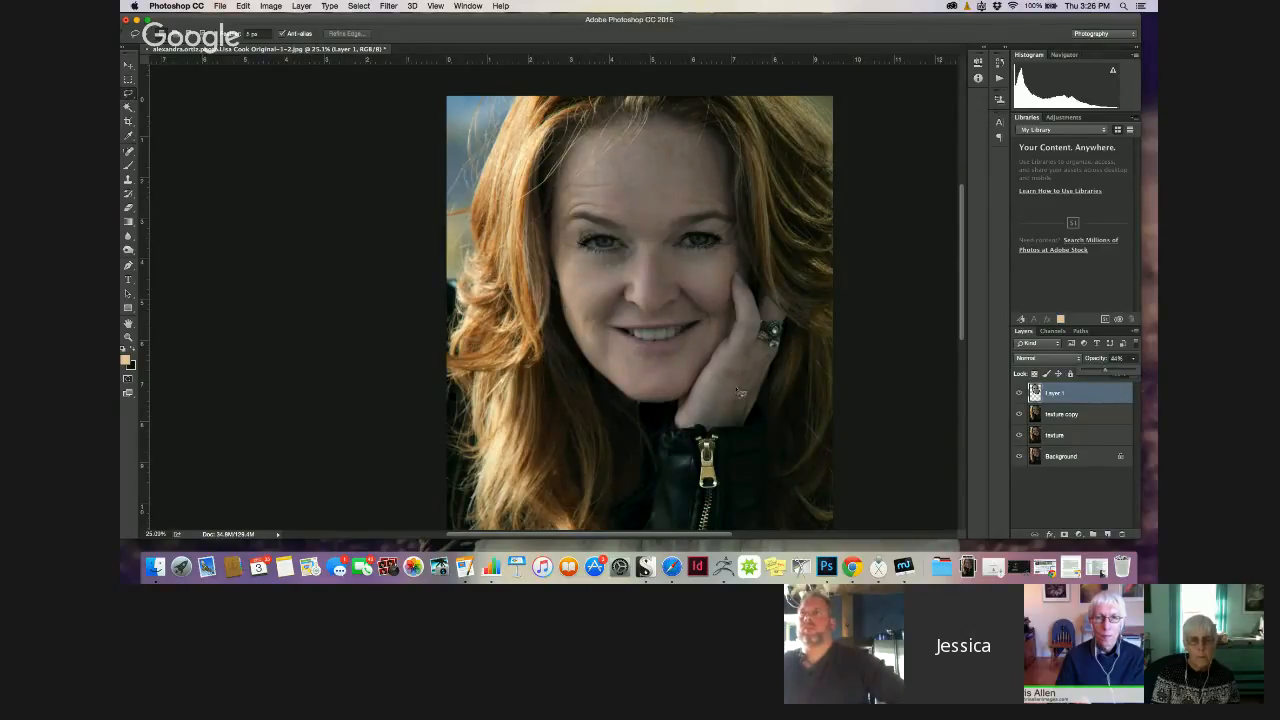
pyautogui.click(128, 209)
pyautogui.click(302, 34)
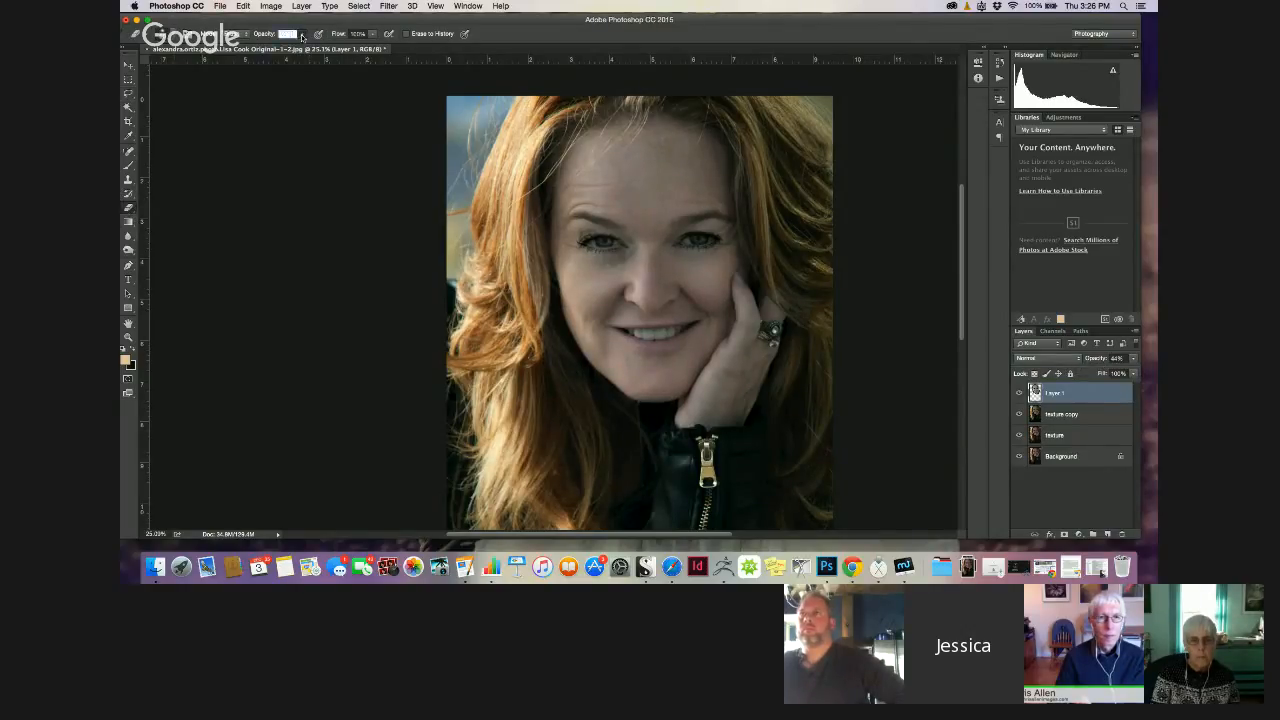
pyautogui.moveTo(304, 47); pyautogui.dragTo(342, 47)
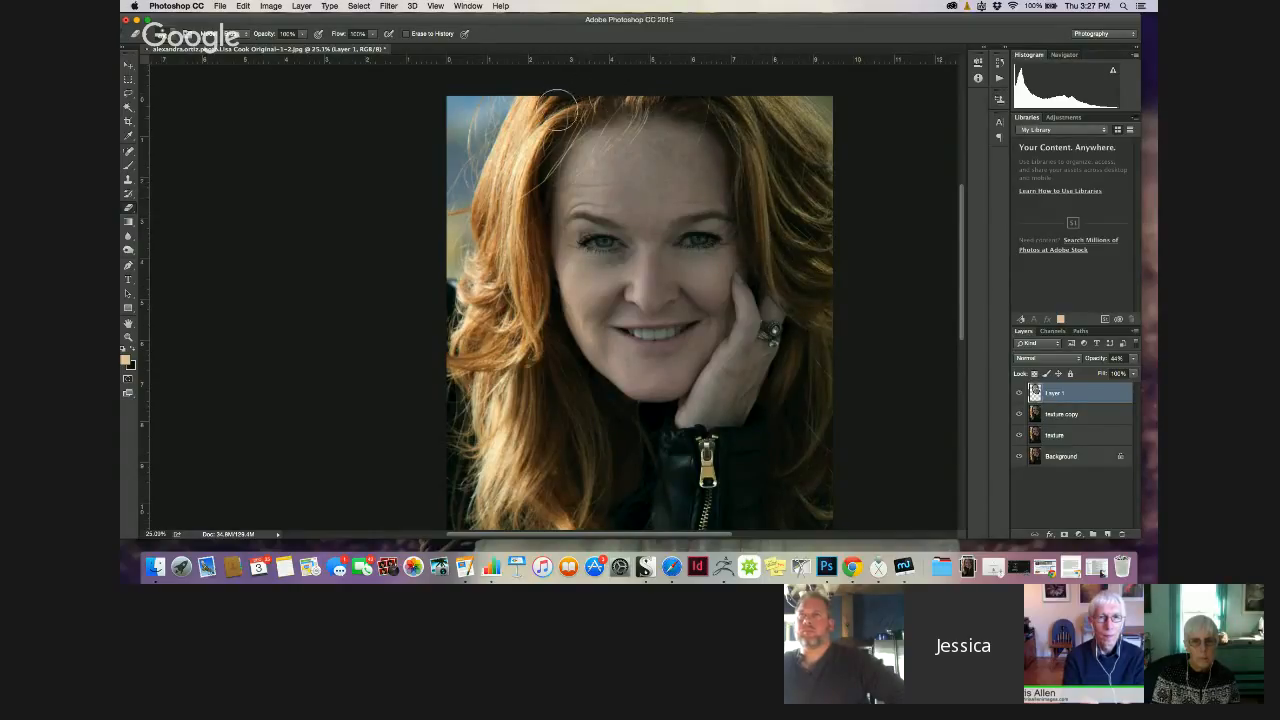
pyautogui.moveTo(544, 384)
pyautogui.mouseDown()
pyautogui.moveTo(577, 437)
pyautogui.moveTo(590, 430)
pyautogui.mouseUp()
# Reduce the face layer's opacity to 24%, compare it on and off, and merge it with the texture copy layer
pyautogui.click(1133, 359)
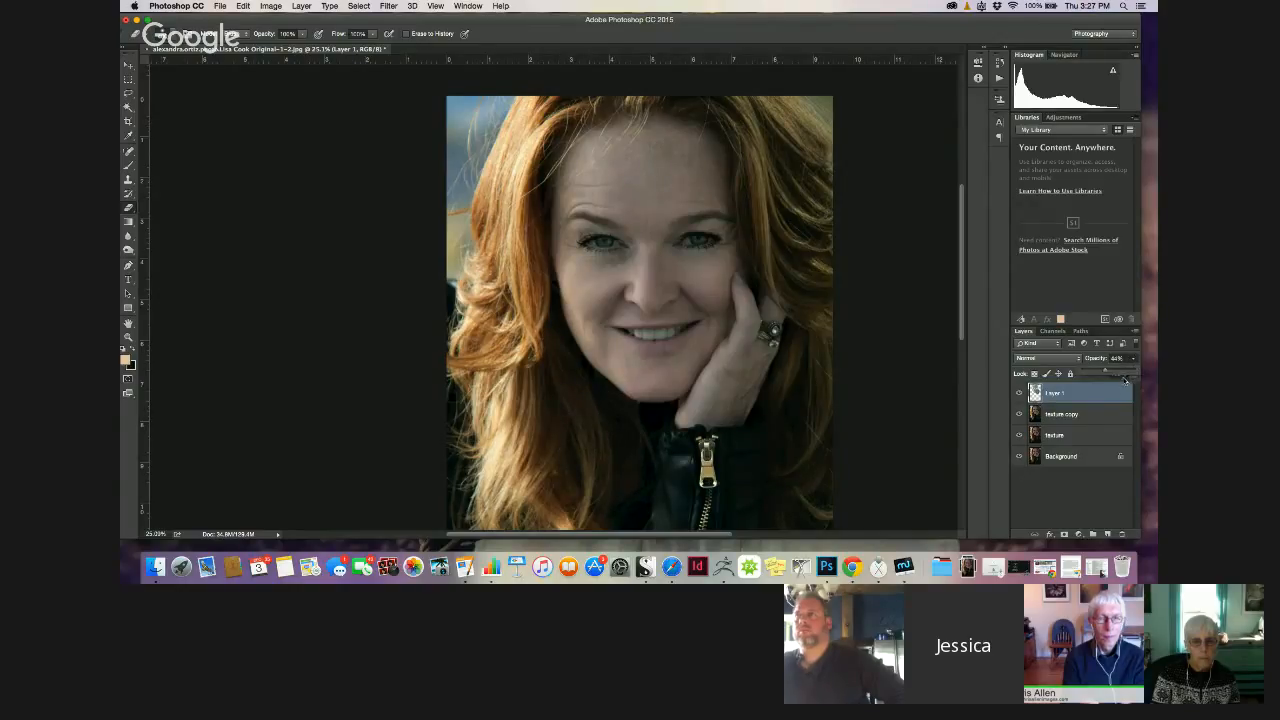
pyautogui.moveTo(1102, 374); pyautogui.dragTo(1096, 376)
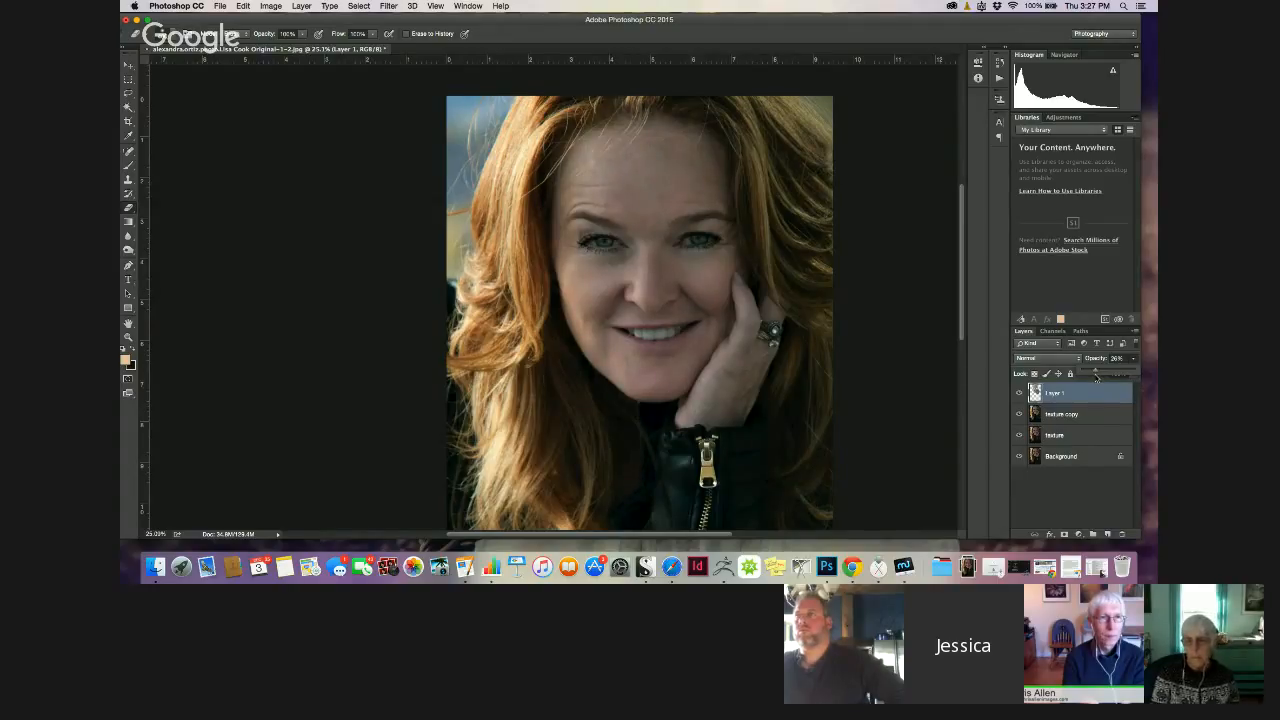
pyautogui.click(1019, 394)
pyautogui.click(1019, 394)
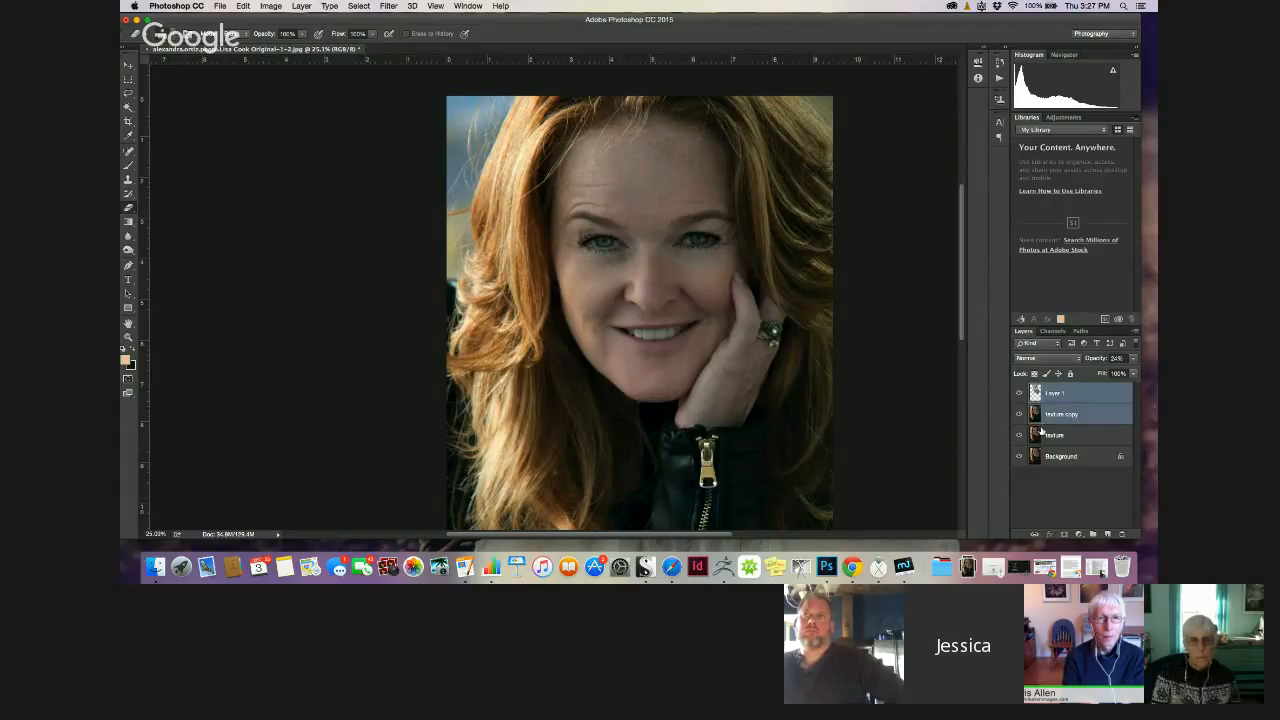
pyautogui.keyDown('shift'); pyautogui.click(1054, 418); pyautogui.keyUp('shift')
pyautogui.press('super+e')
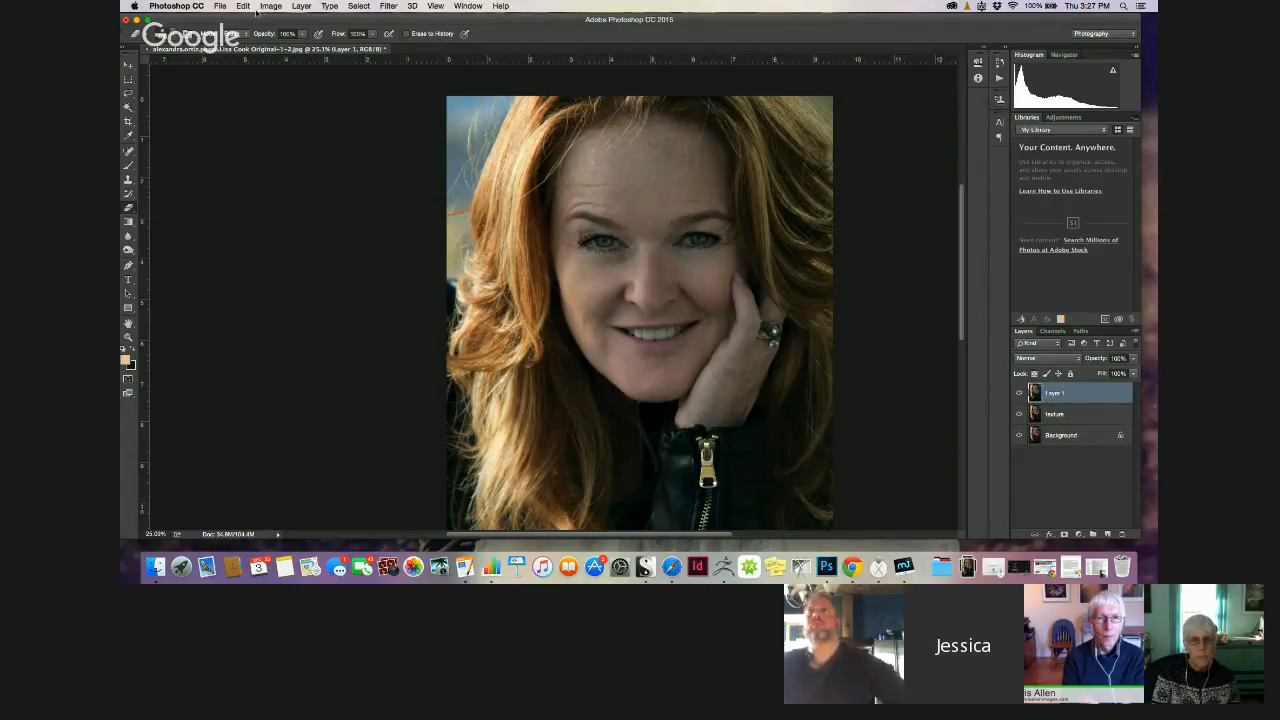
# Color-balance the merged layer with midtones at -7 toward cyan and -15 toward yellow, highlights -8 toward yellow, and shadows slightly toward blue
pyautogui.click(270, 8)
pyautogui.moveTo(286, 40)
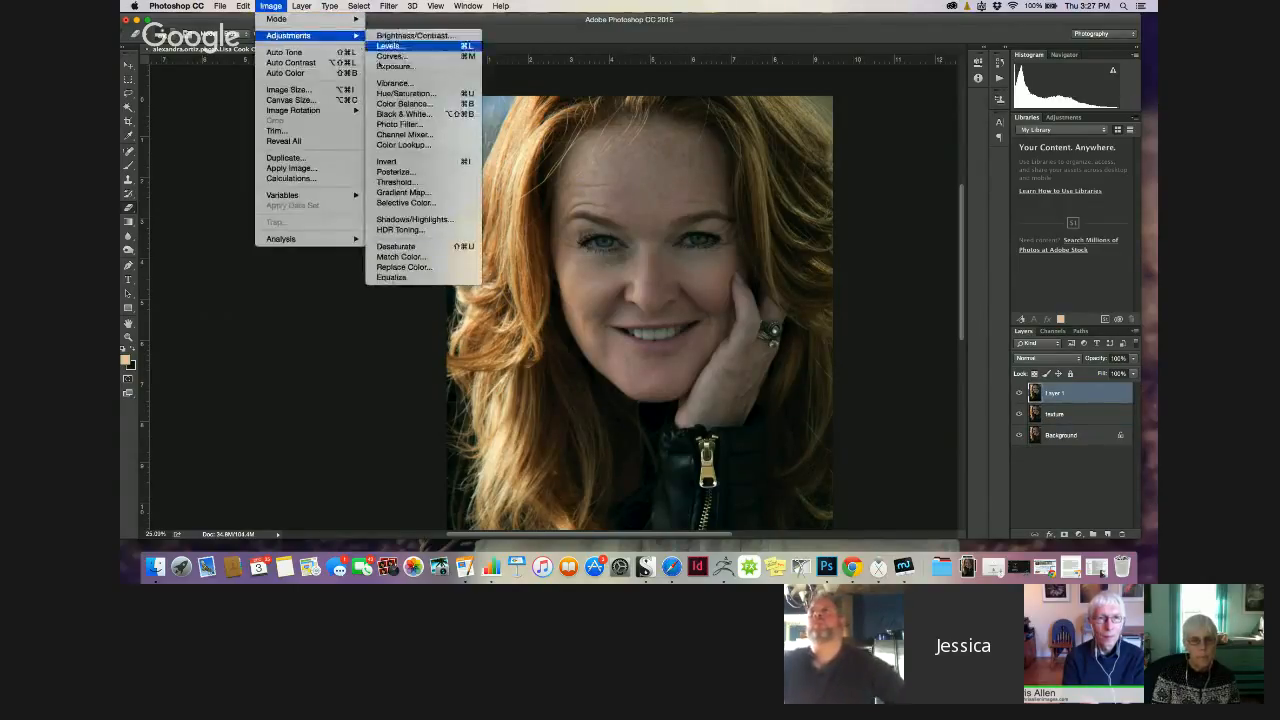
pyautogui.click(403, 103)
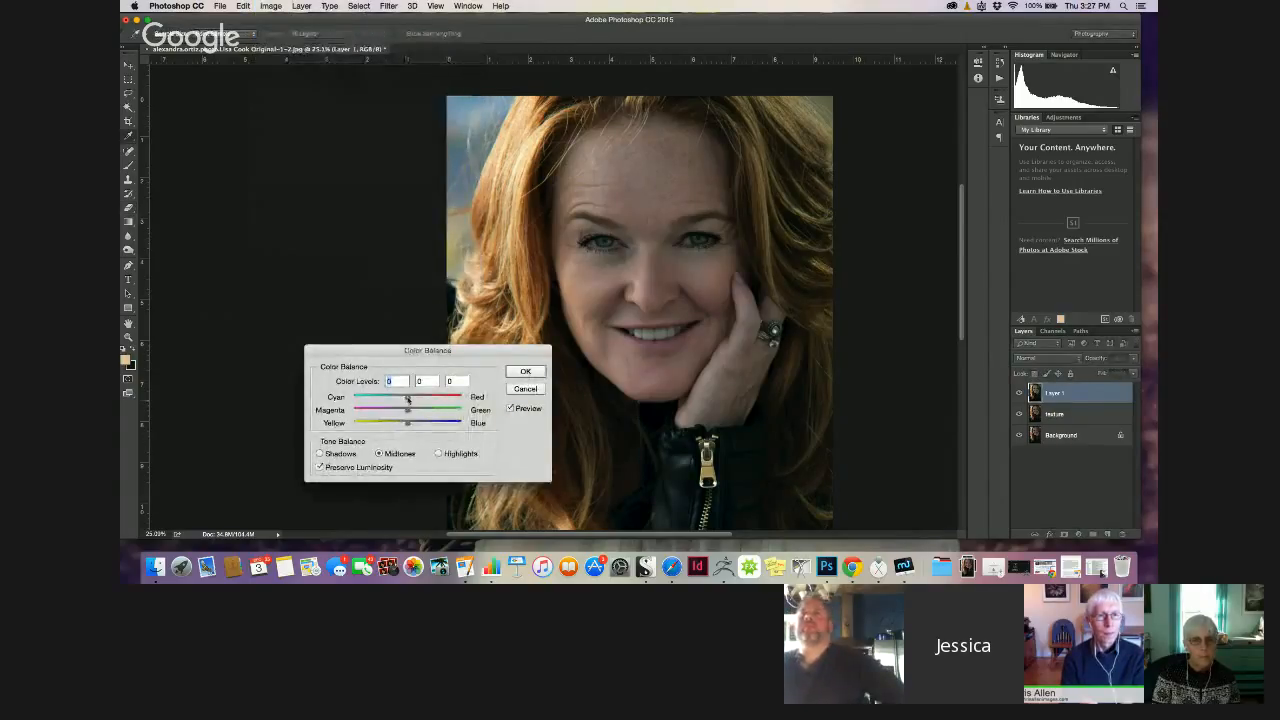
pyautogui.moveTo(407, 397); pyautogui.dragTo(399, 425)
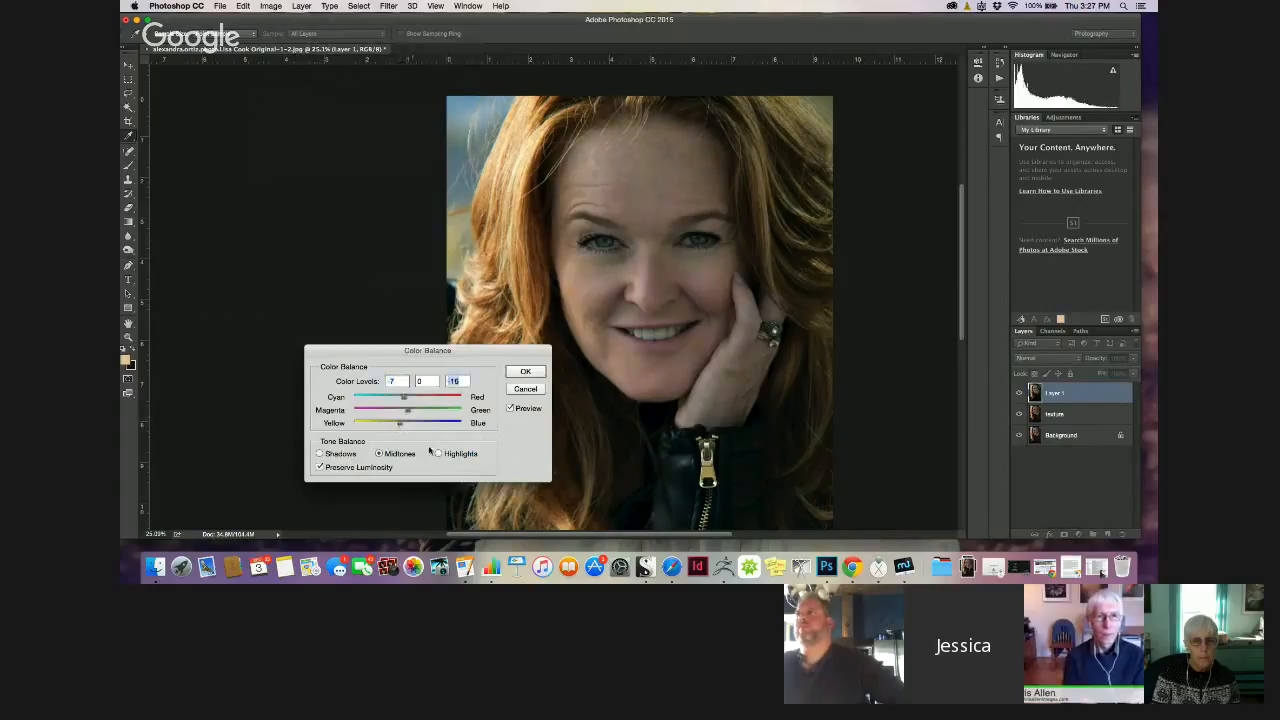
pyautogui.click(437, 453)
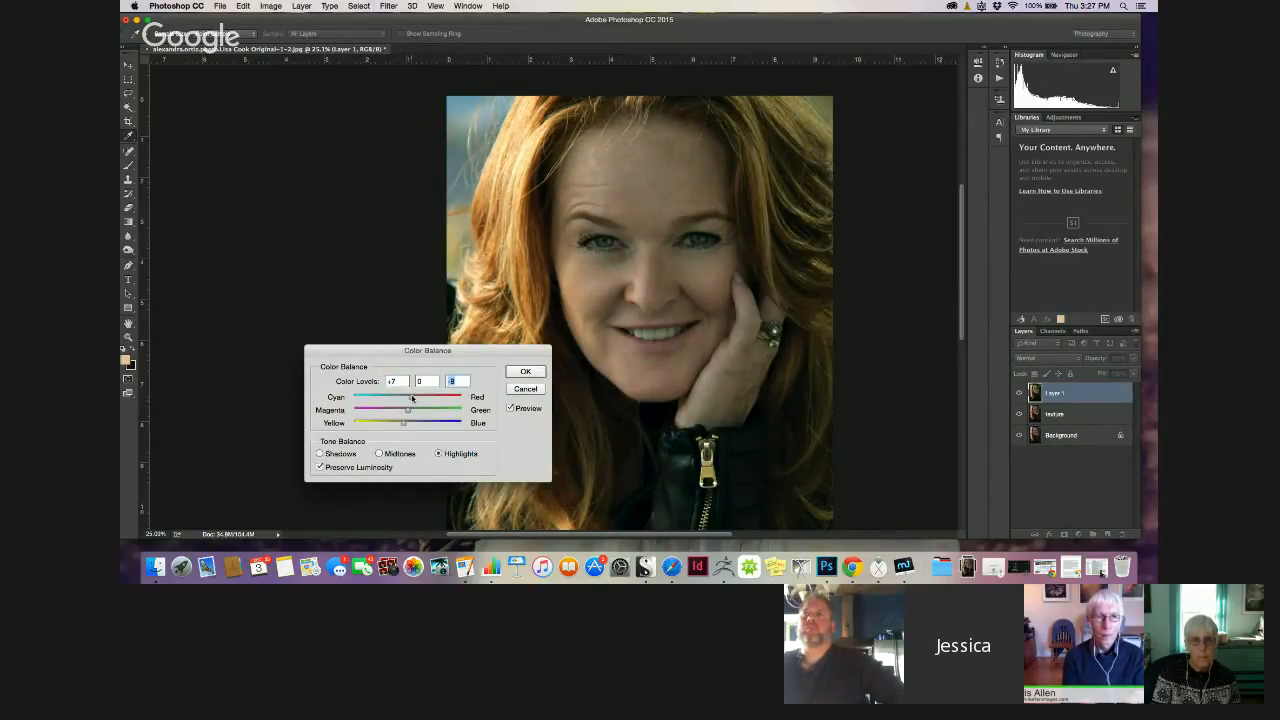
pyautogui.moveTo(411, 398); pyautogui.dragTo(408, 398)
pyautogui.click(320, 454)
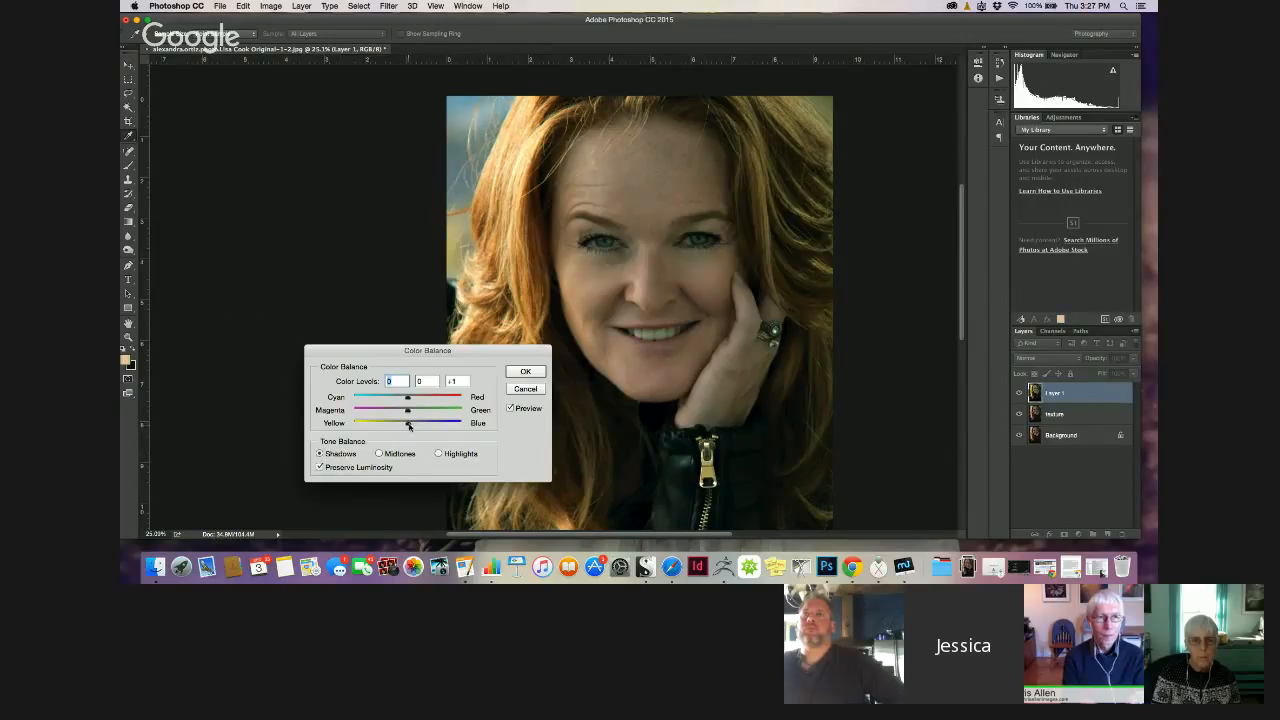
pyautogui.click(410, 424)
pyautogui.click(524, 373)
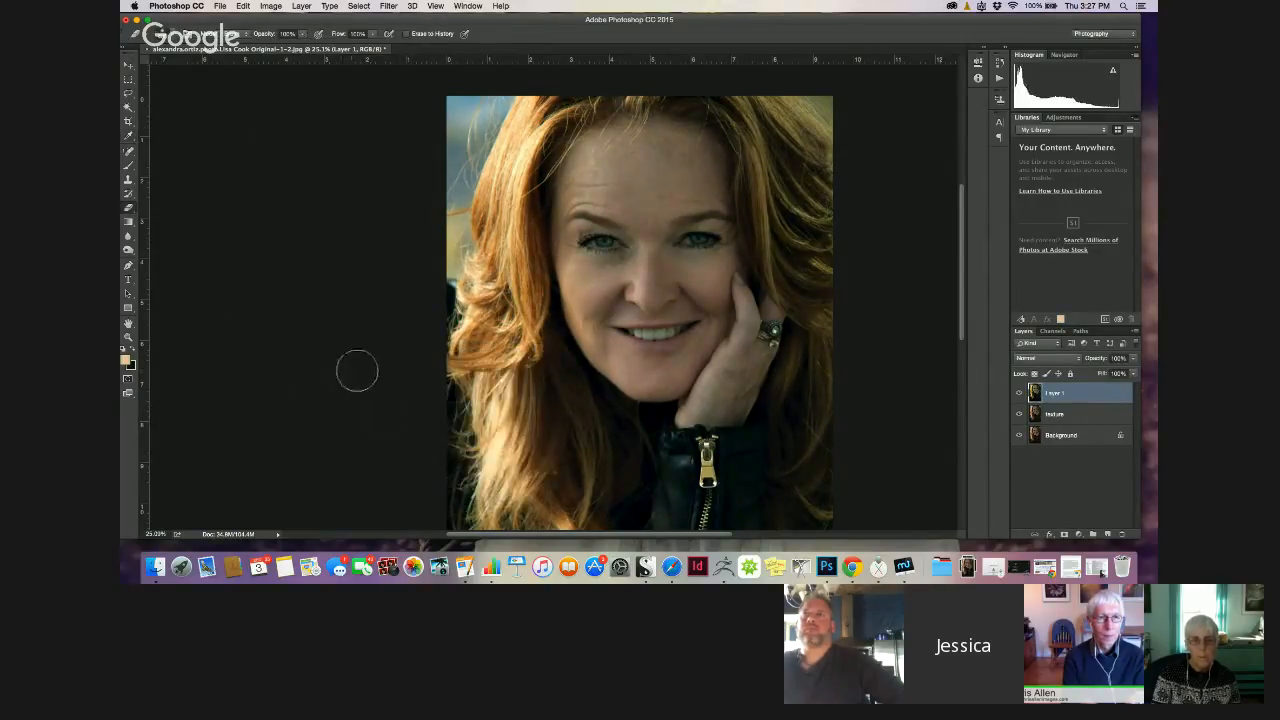
# Duplicate the color-balanced portrait layer
pyautogui.moveTo(963, 277); pyautogui.dragTo(962, 300)
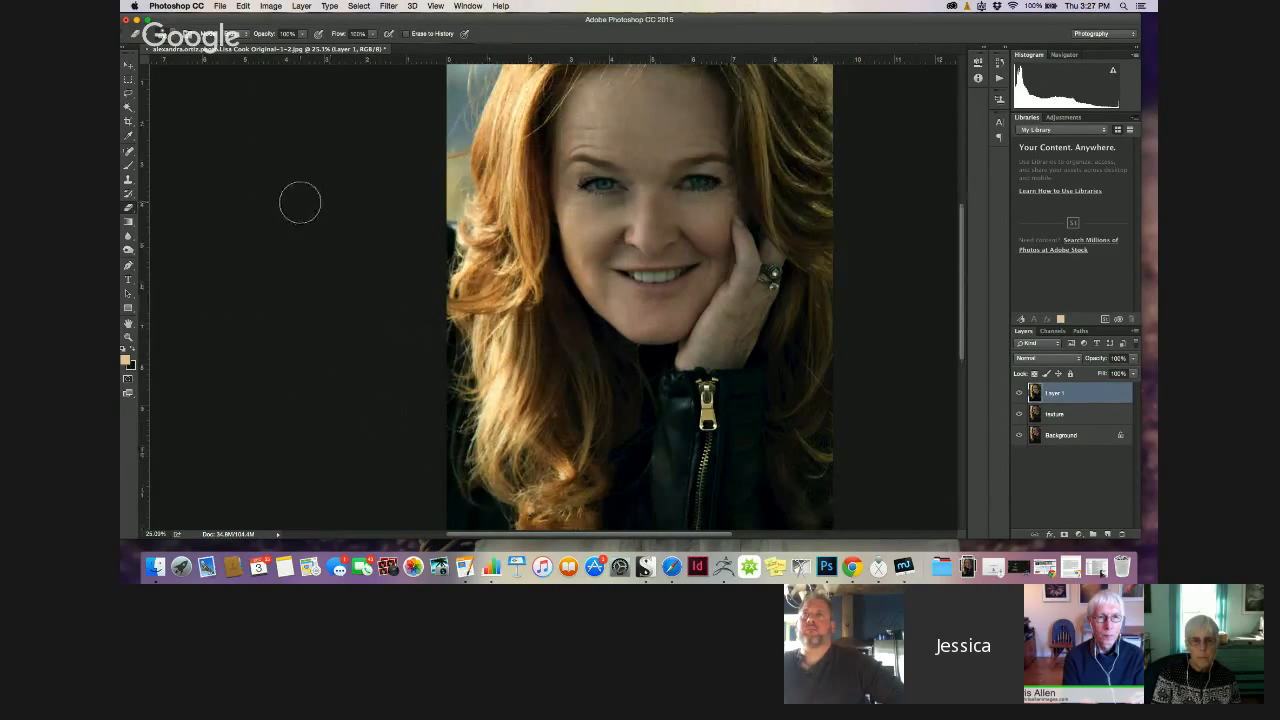
pyautogui.scroll(-2, 300, 203)
pyautogui.scroll(1, 300, 203)
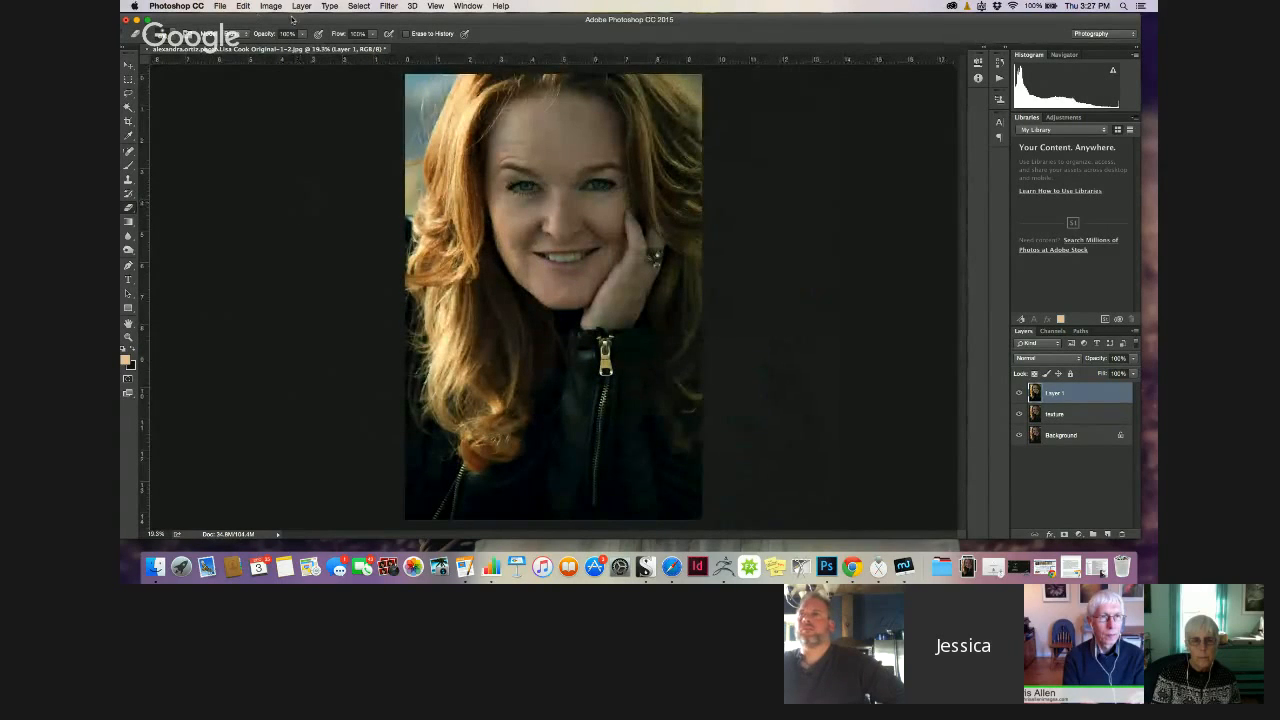
pyautogui.press('super+j')
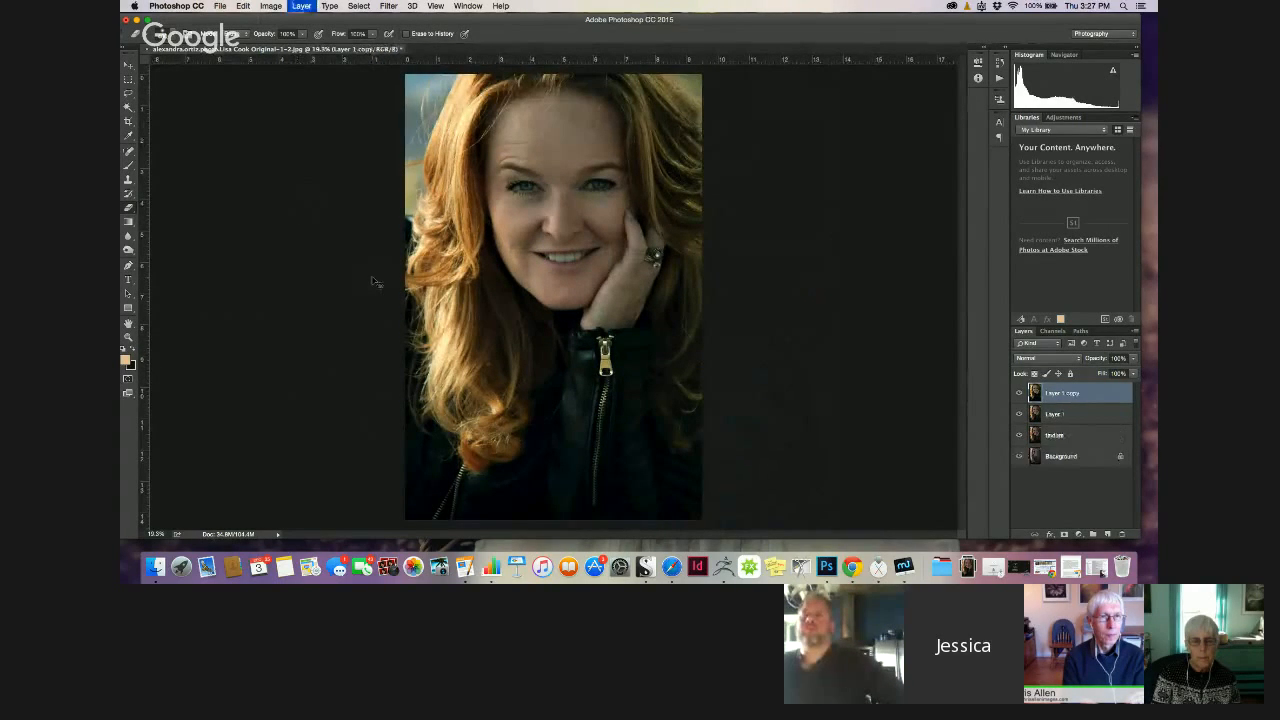
# Convert the duplicate layer to black and white with yellows 24%, magentas 62% and a sepia tint of hue 22, saturation 12%
pyautogui.click(270, 6)
pyautogui.moveTo(285, 36)
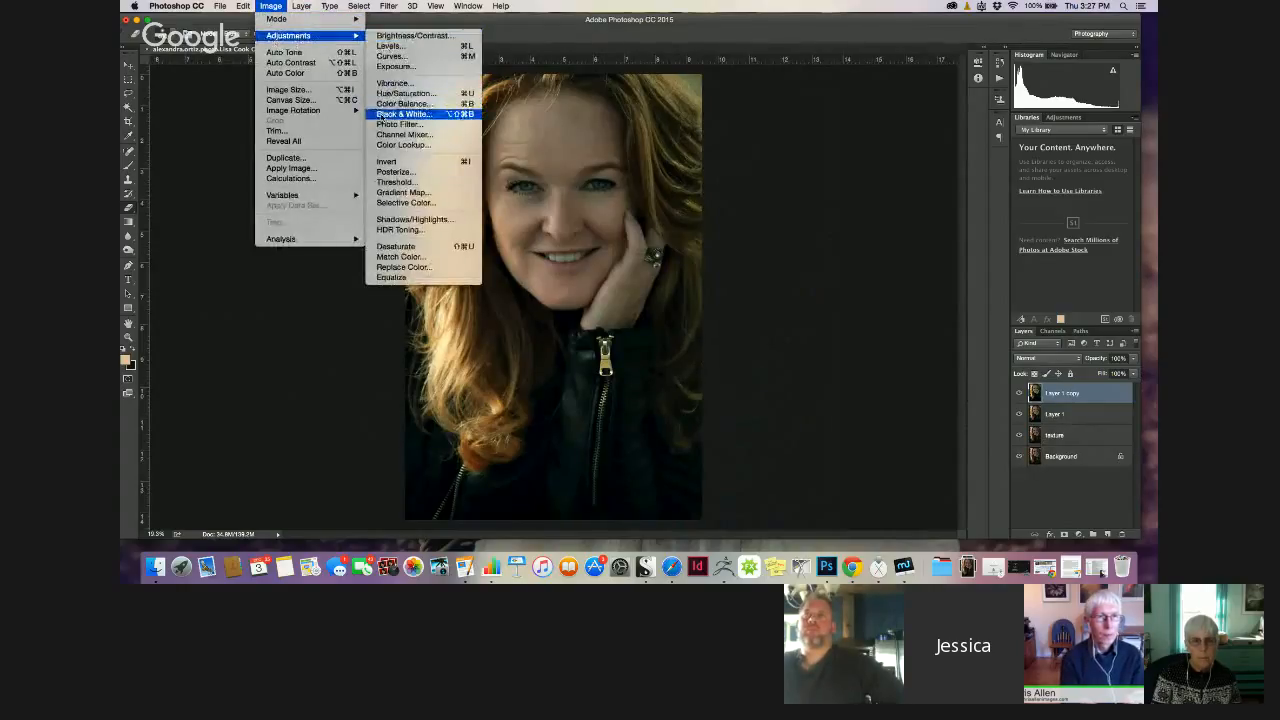
pyautogui.click(400, 114)
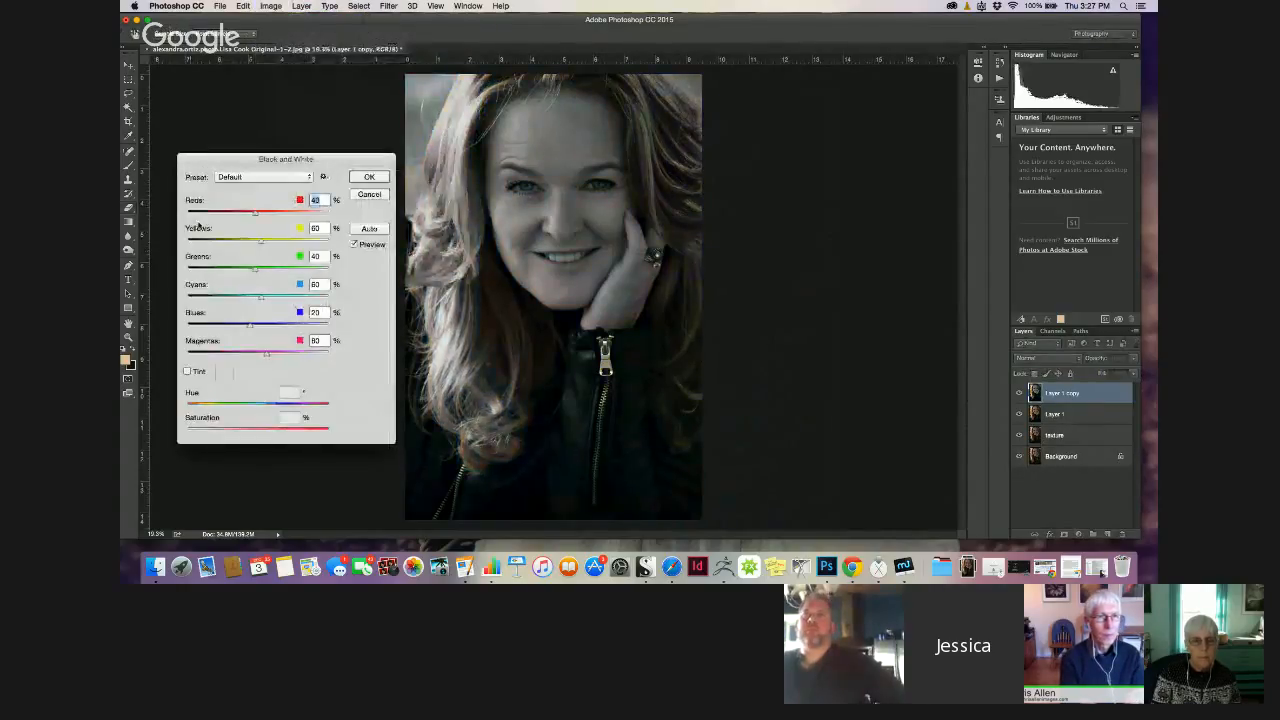
pyautogui.moveTo(254, 215); pyautogui.dragTo(254, 244)
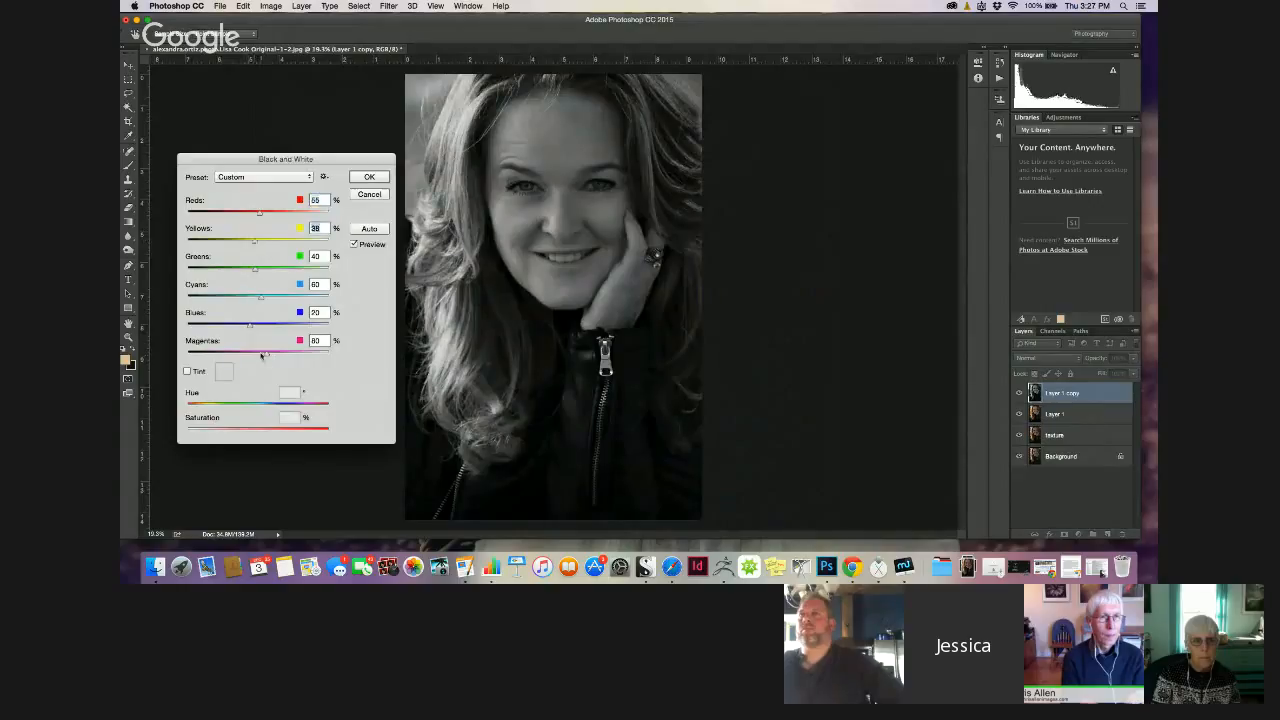
pyautogui.moveTo(267, 355); pyautogui.dragTo(259, 355)
pyautogui.click(187, 371)
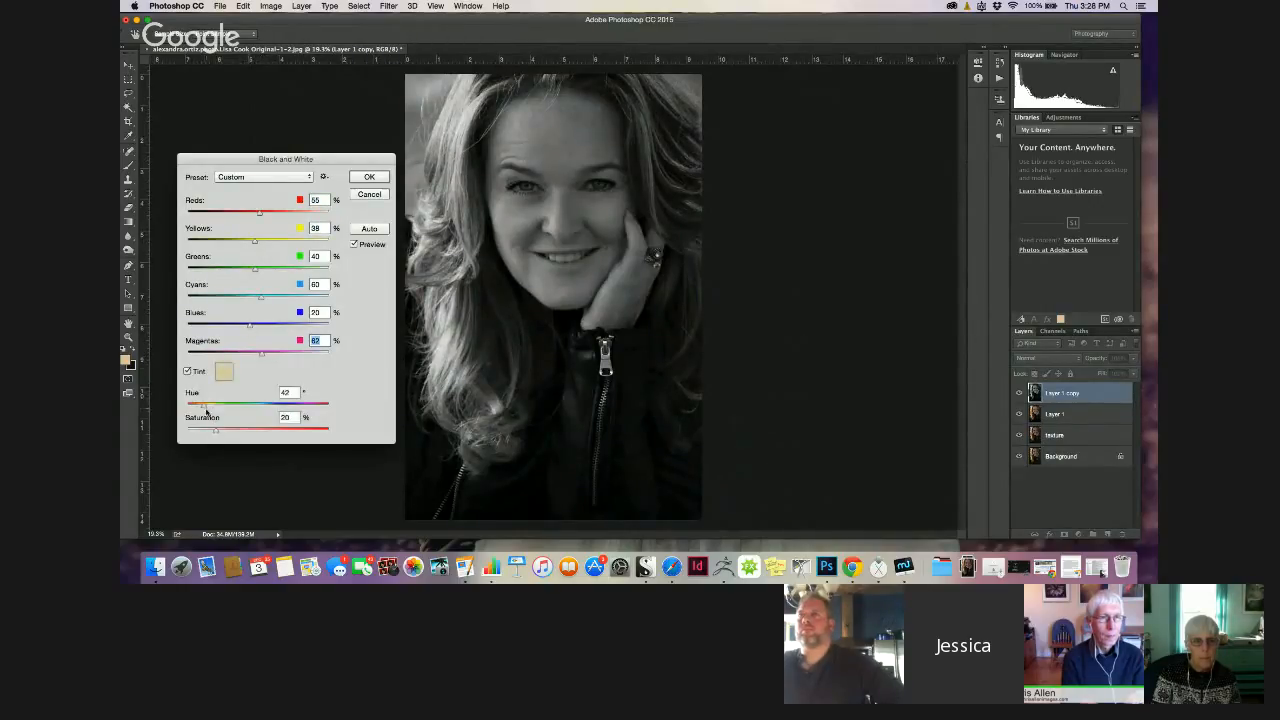
pyautogui.moveTo(200, 406); pyautogui.dragTo(204, 433)
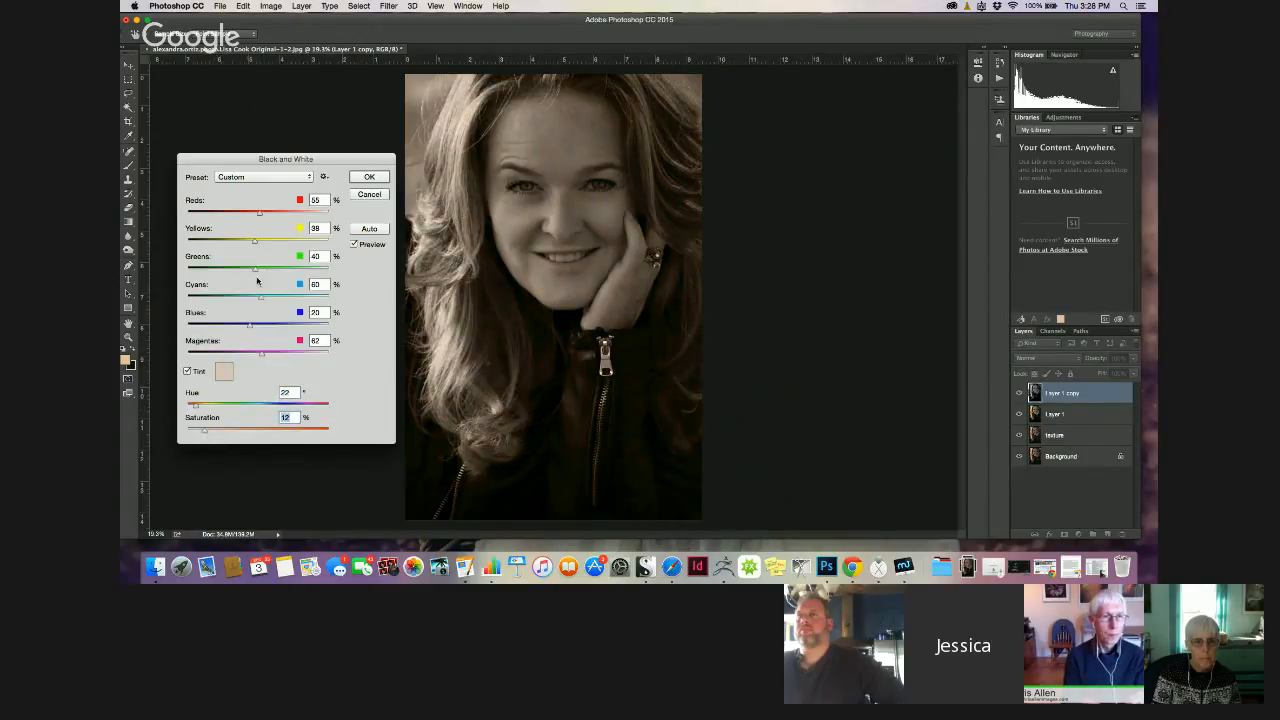
pyautogui.moveTo(250, 242); pyautogui.dragTo(268, 214)
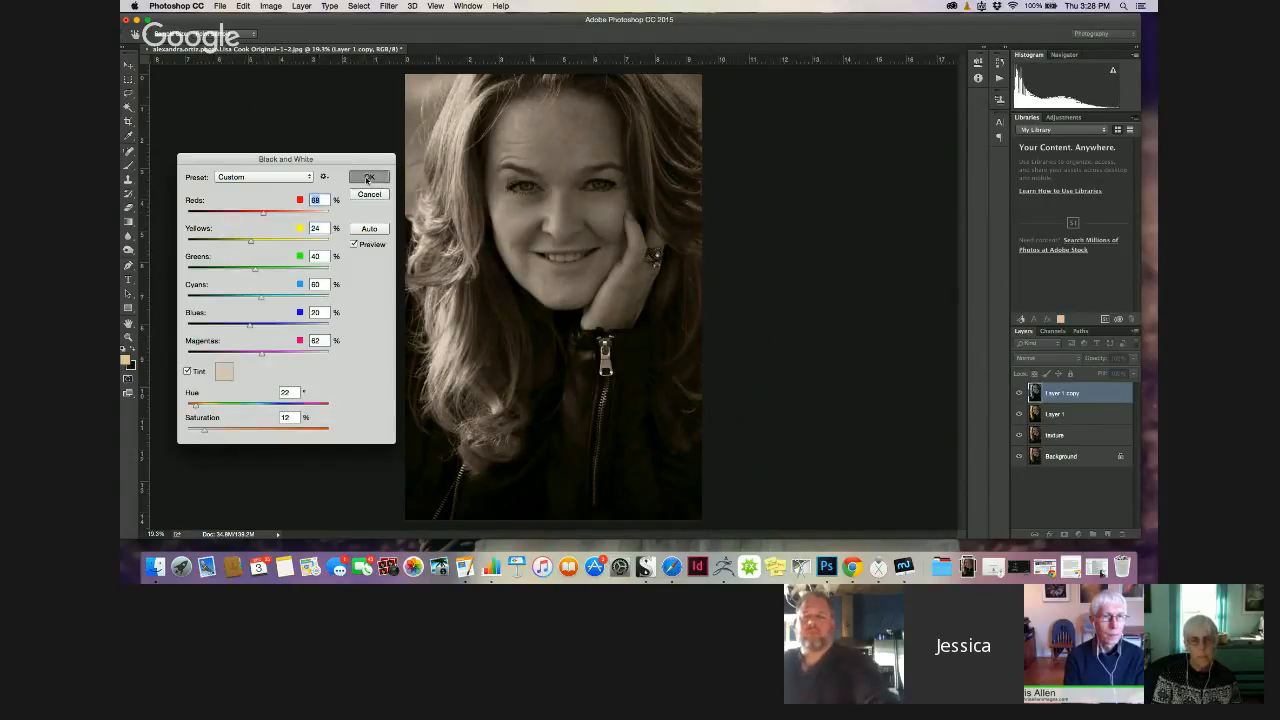
pyautogui.click(369, 176)
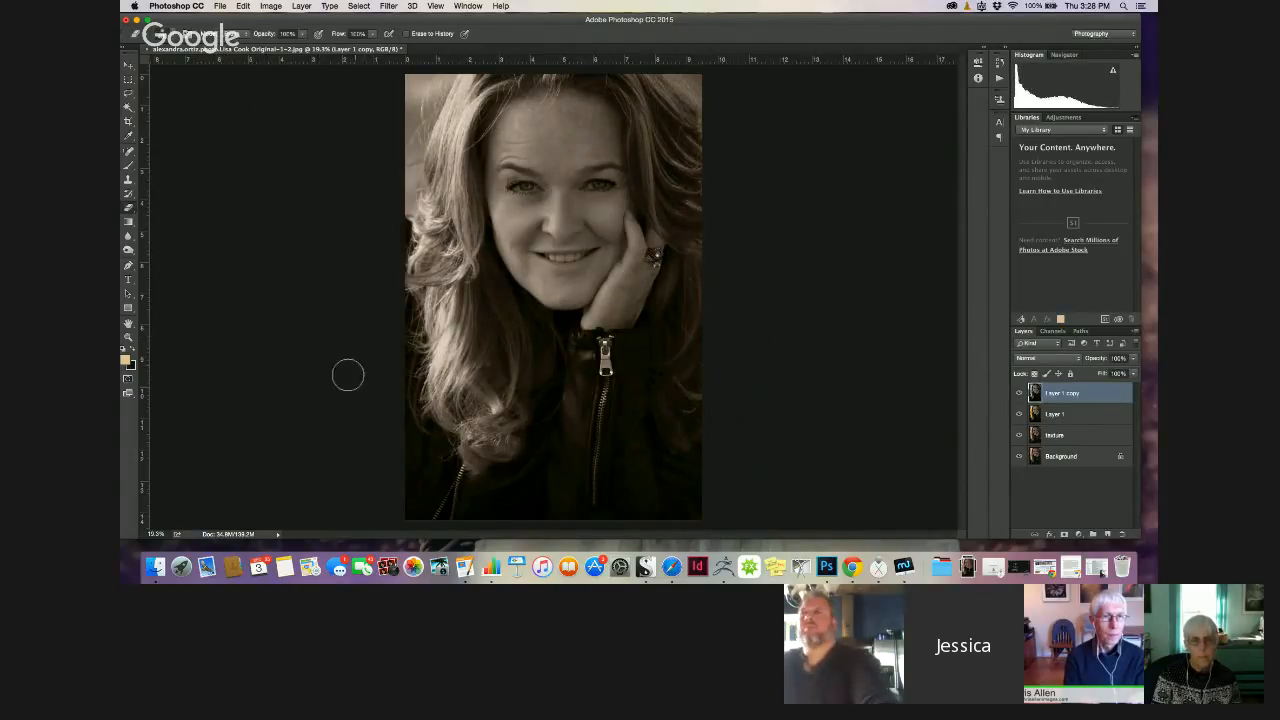
# Set the sepia layer's opacity to 59% and lightly erase it over both irises with a small 18% opacity eraser
pyautogui.click(1133, 362)
pyautogui.moveTo(1133, 373); pyautogui.dragTo(1114, 372)
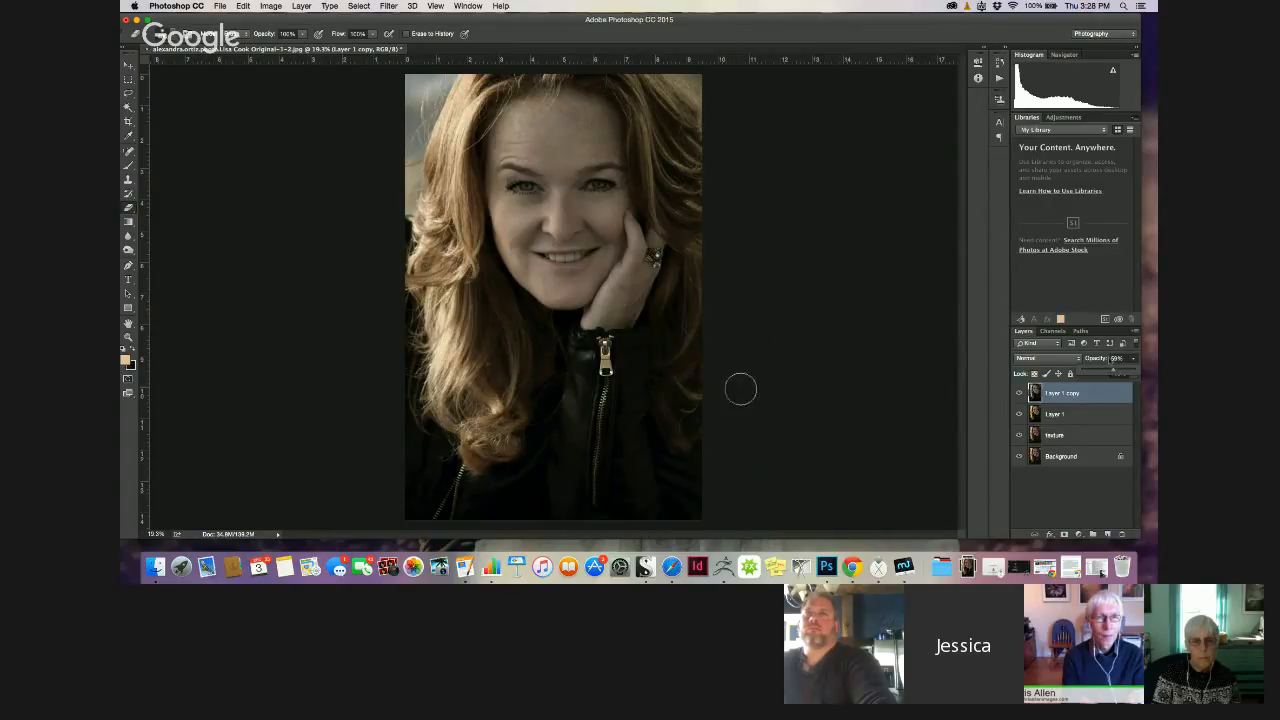
pyautogui.click(303, 34)
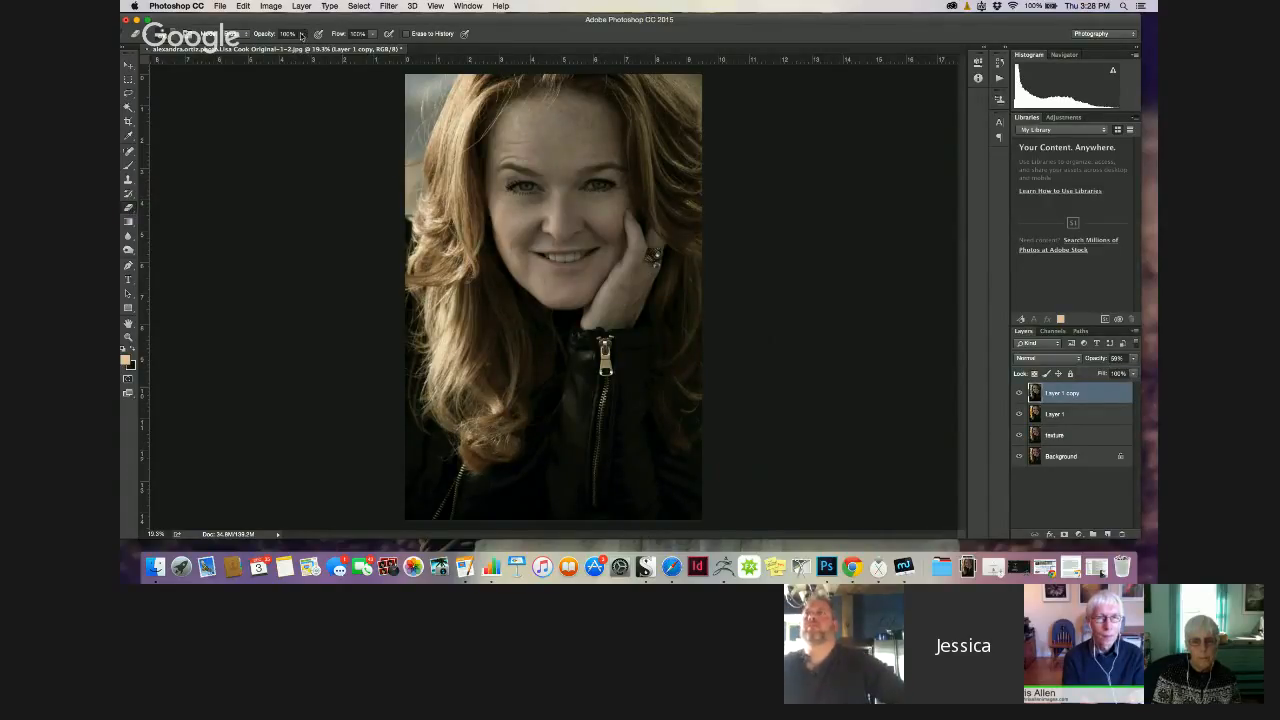
pyautogui.moveTo(305, 46); pyautogui.dragTo(261, 48)
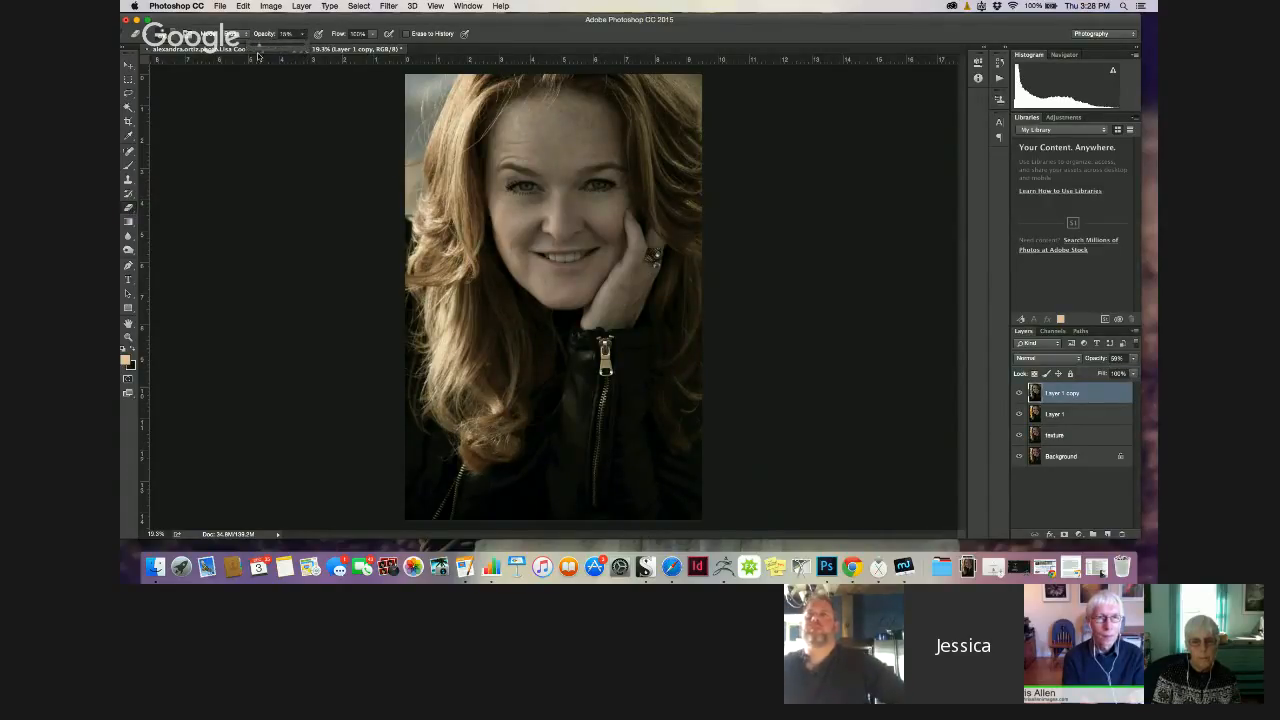
pyautogui.click(530, 190)
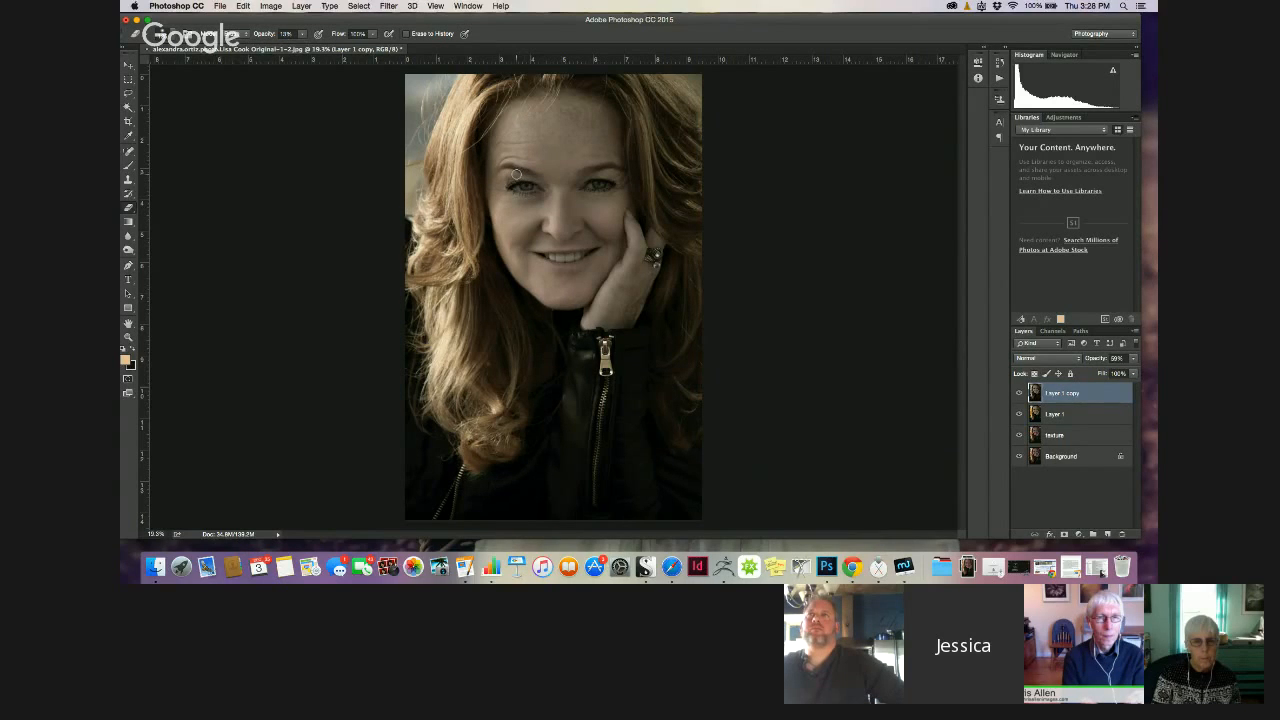
pyautogui.scroll(6, 516, 175)
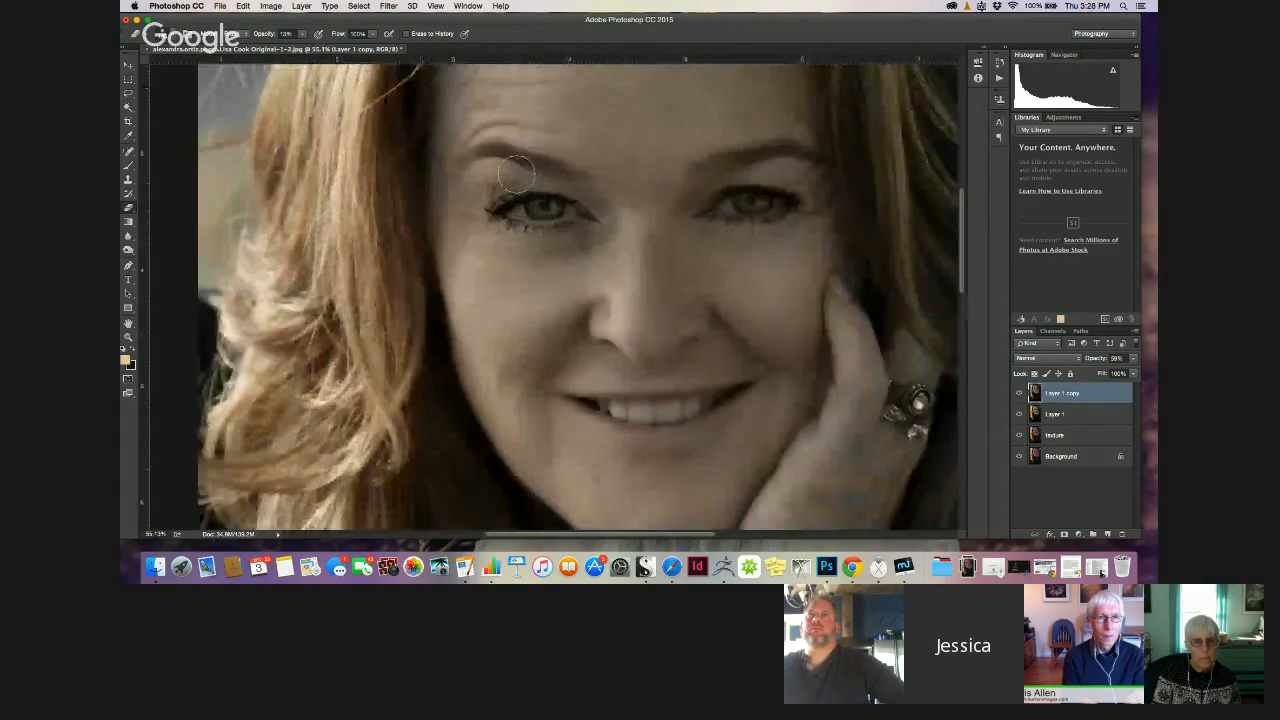
pyautogui.press('[')
pyautogui.press('[')
pyautogui.press('[')
pyautogui.press('[')
pyautogui.press('[')
pyautogui.press('[')
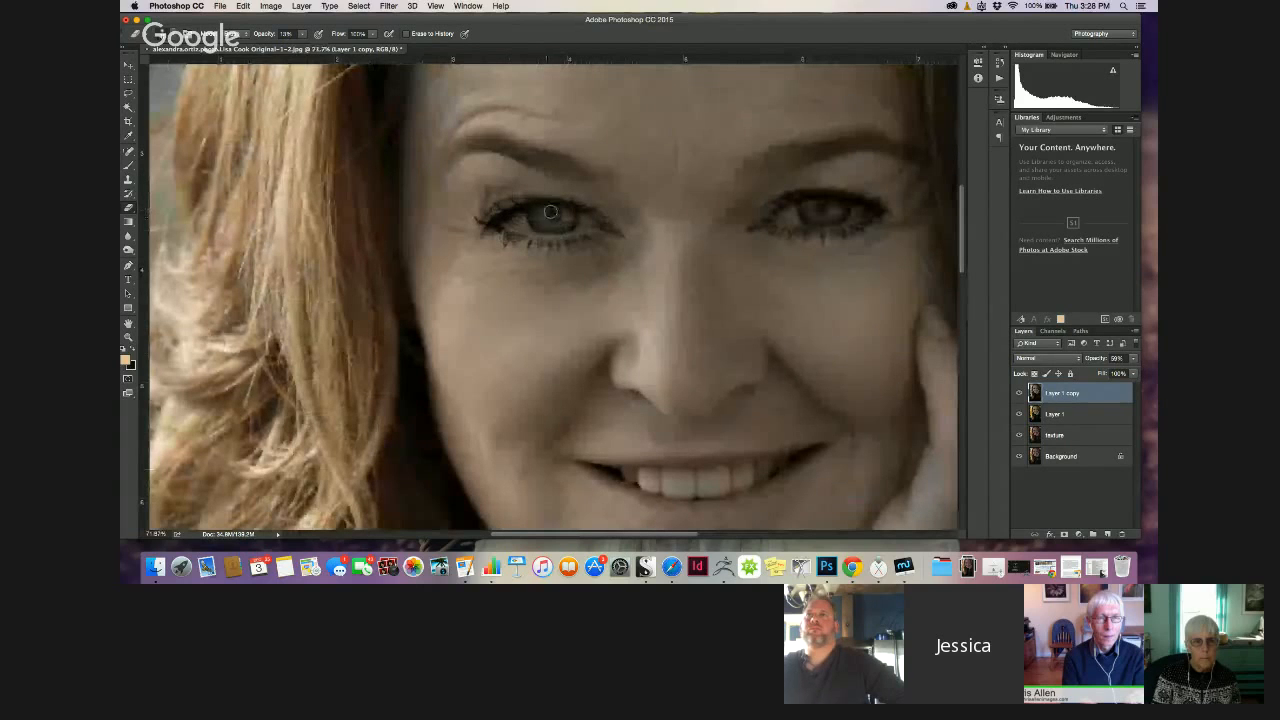
pyautogui.moveTo(554, 215)
pyautogui.mouseDown()
pyautogui.moveTo(541, 222)
pyautogui.moveTo(567, 218)
pyautogui.moveTo(545, 221)
pyautogui.mouseUp()
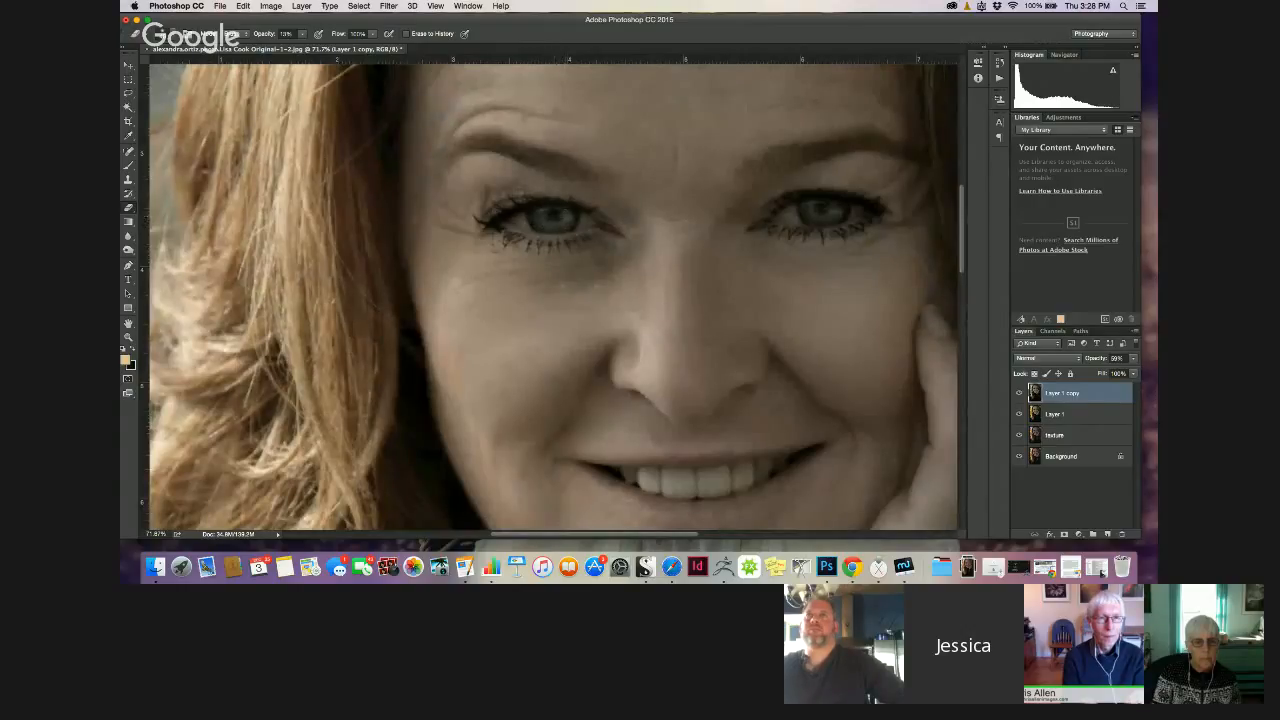
pyautogui.moveTo(827, 217)
pyautogui.mouseDown()
pyautogui.moveTo(810, 213)
pyautogui.moveTo(824, 212)
pyautogui.mouseUp()
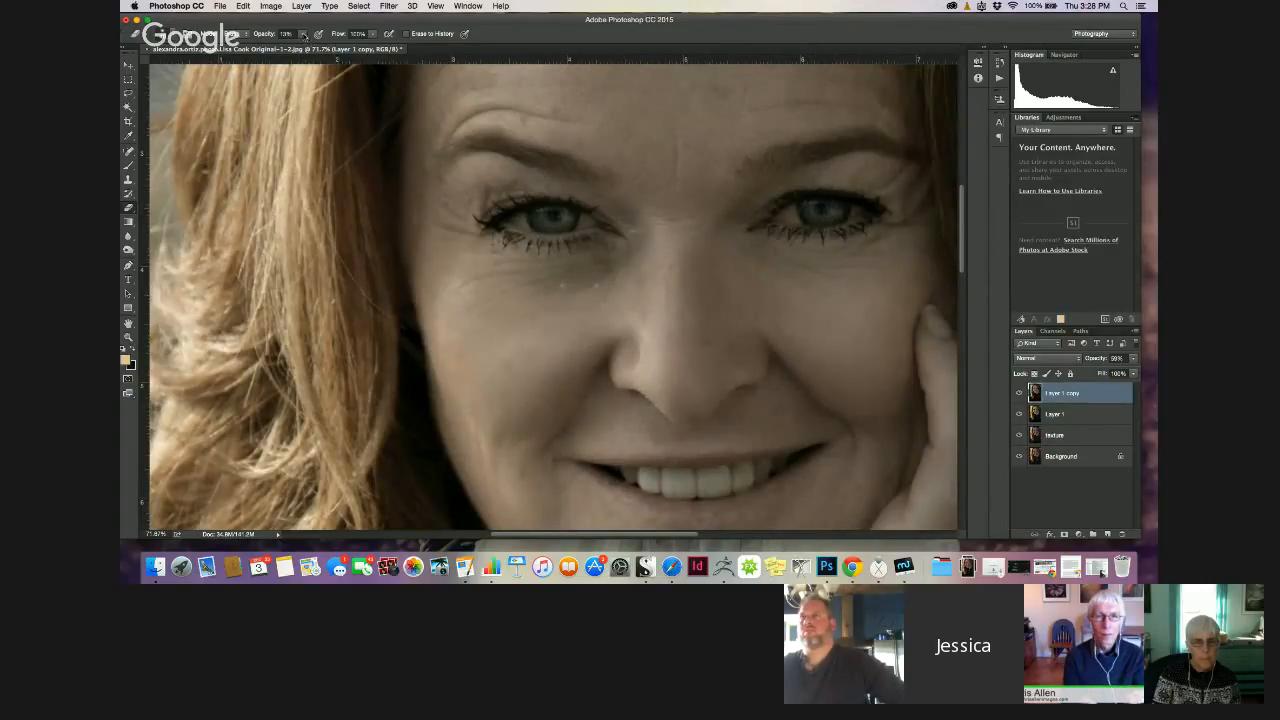
# Bring back stronger iris color by erasing the sepia layer over the eyes at 100% and 82% eraser opacity
pyautogui.moveTo(303, 35); pyautogui.dragTo(322, 49)
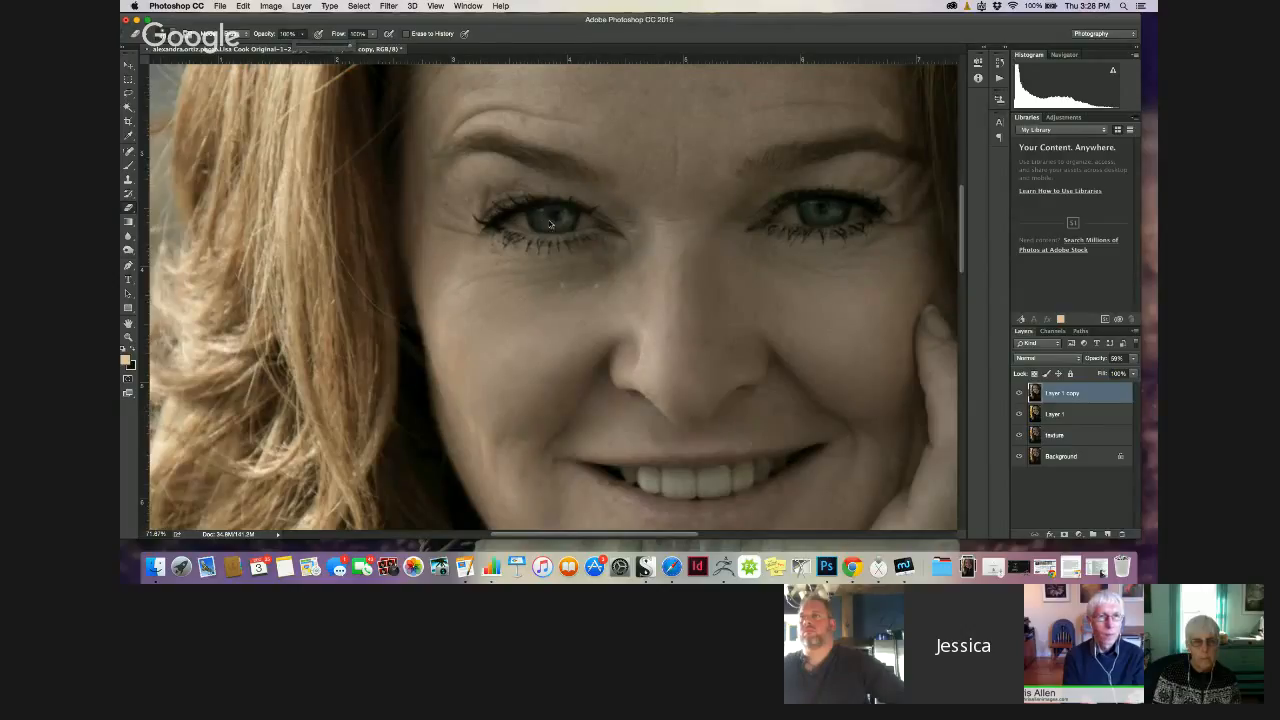
pyautogui.moveTo(549, 221); pyautogui.dragTo(544, 213)
pyautogui.moveTo(351, 48); pyautogui.dragTo(329, 48)
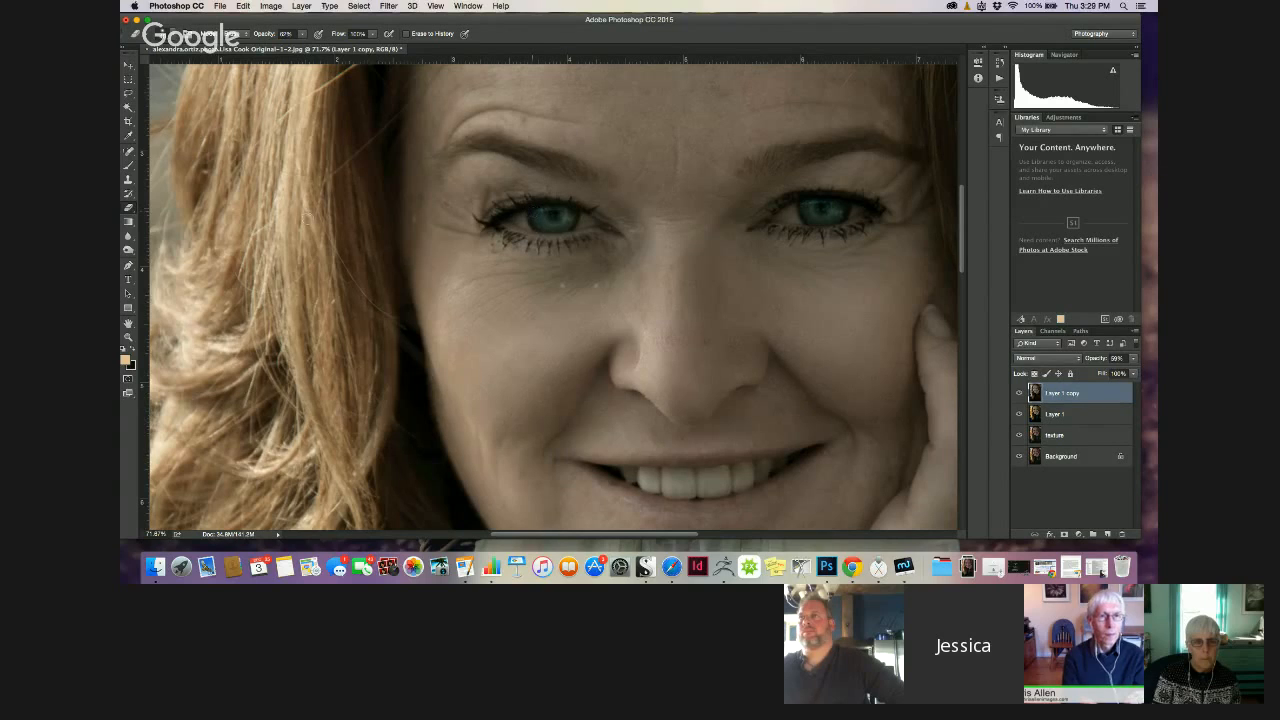
pyautogui.press('super+0')
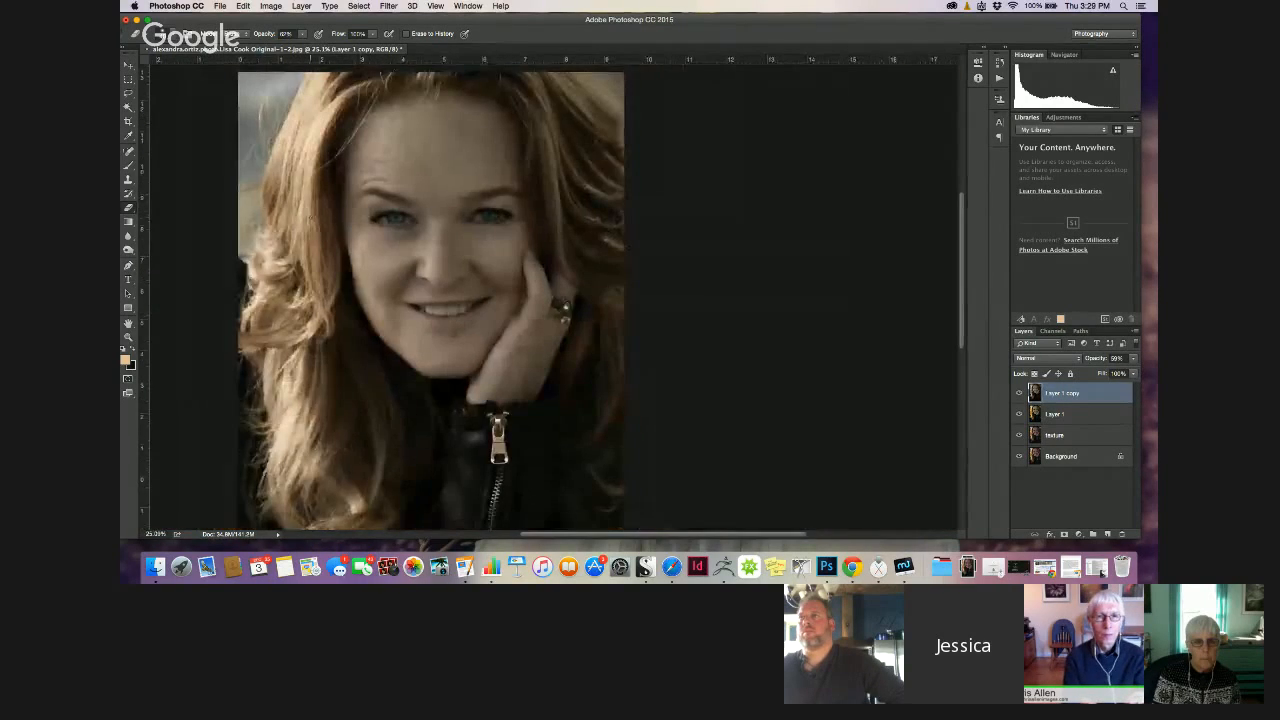
# Try erasing the sepia layer over the hair with a larger eraser at 100% opacity
pyautogui.click(300, 36)
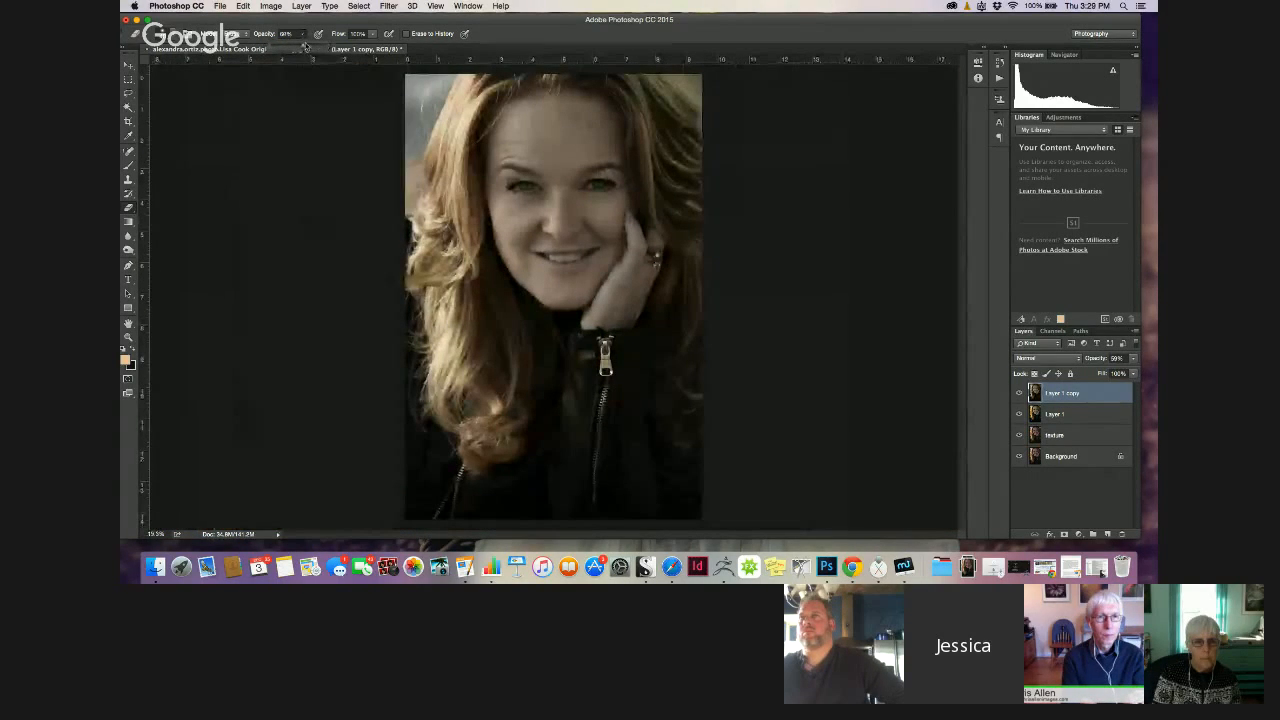
pyautogui.moveTo(306, 46); pyautogui.dragTo(353, 53)
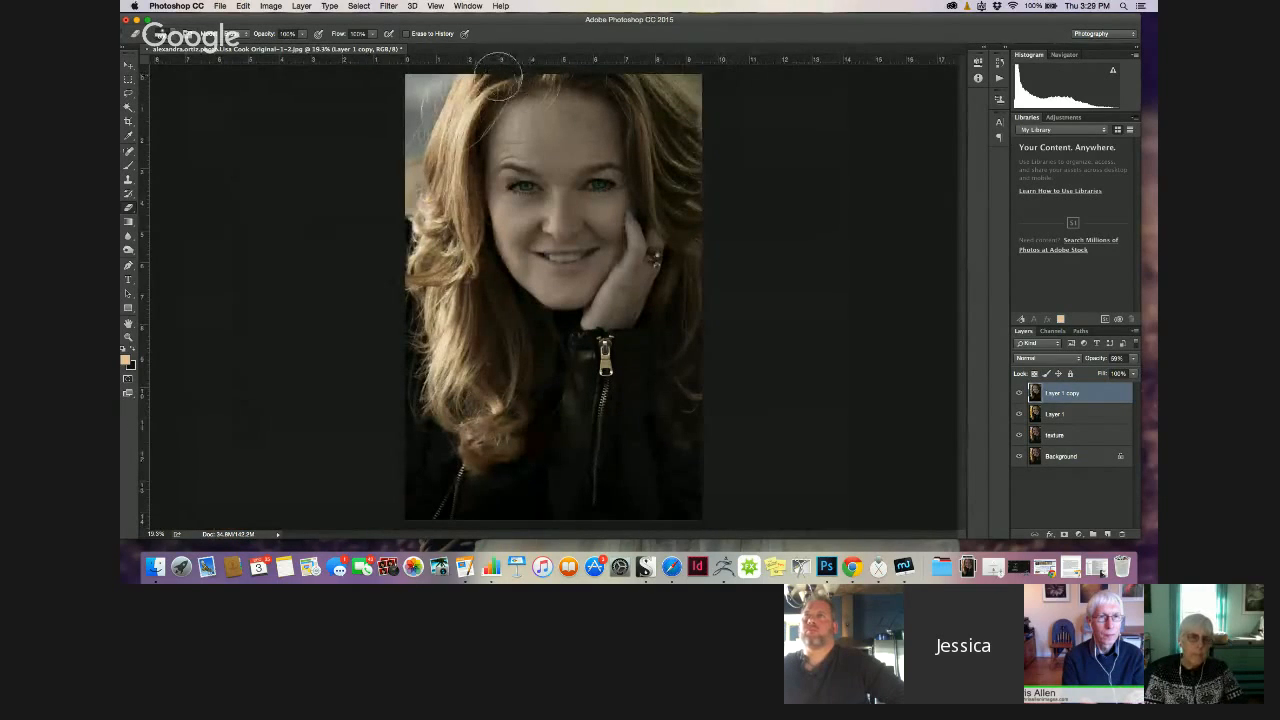
pyautogui.moveTo(500, 72)
pyautogui.mouseDown()
pyautogui.moveTo(452, 150)
pyautogui.moveTo(470, 420)
pyautogui.moveTo(495, 365)
pyautogui.moveTo(482, 260)
pyautogui.moveTo(495, 395)
pyautogui.moveTo(482, 405)
pyautogui.mouseUp()
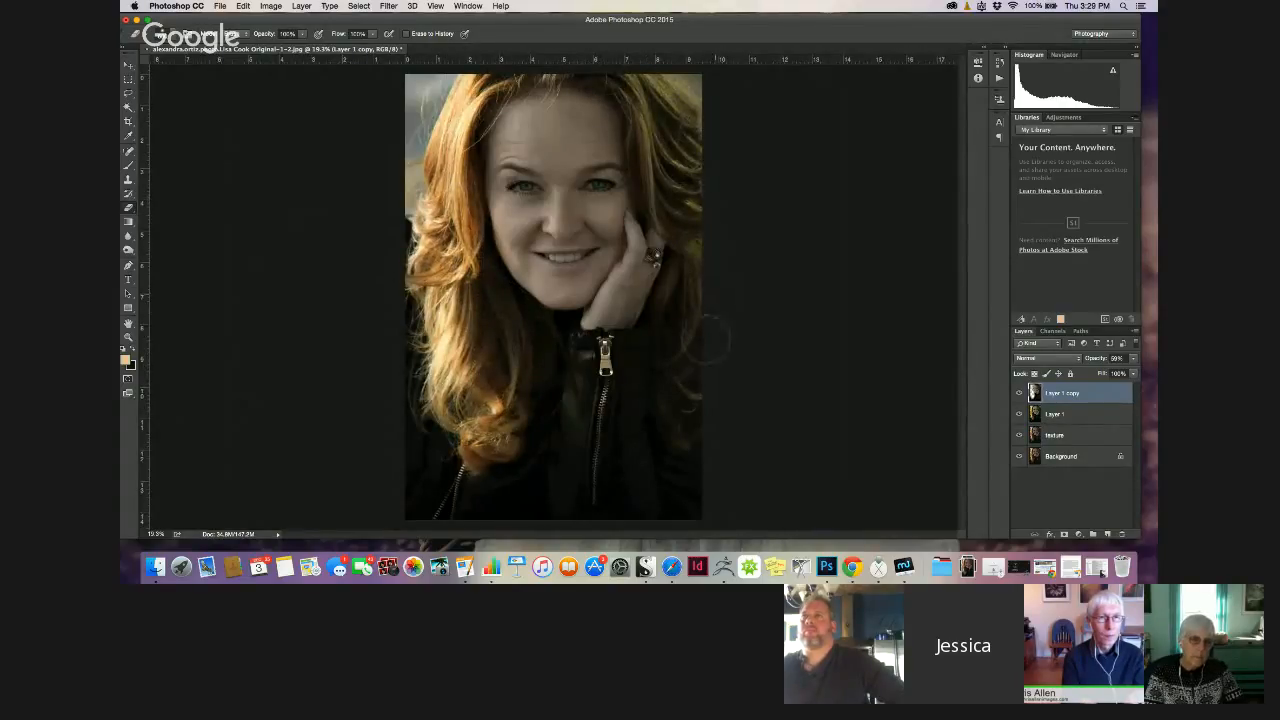
pyautogui.moveTo(692, 356); pyautogui.dragTo(697, 454)
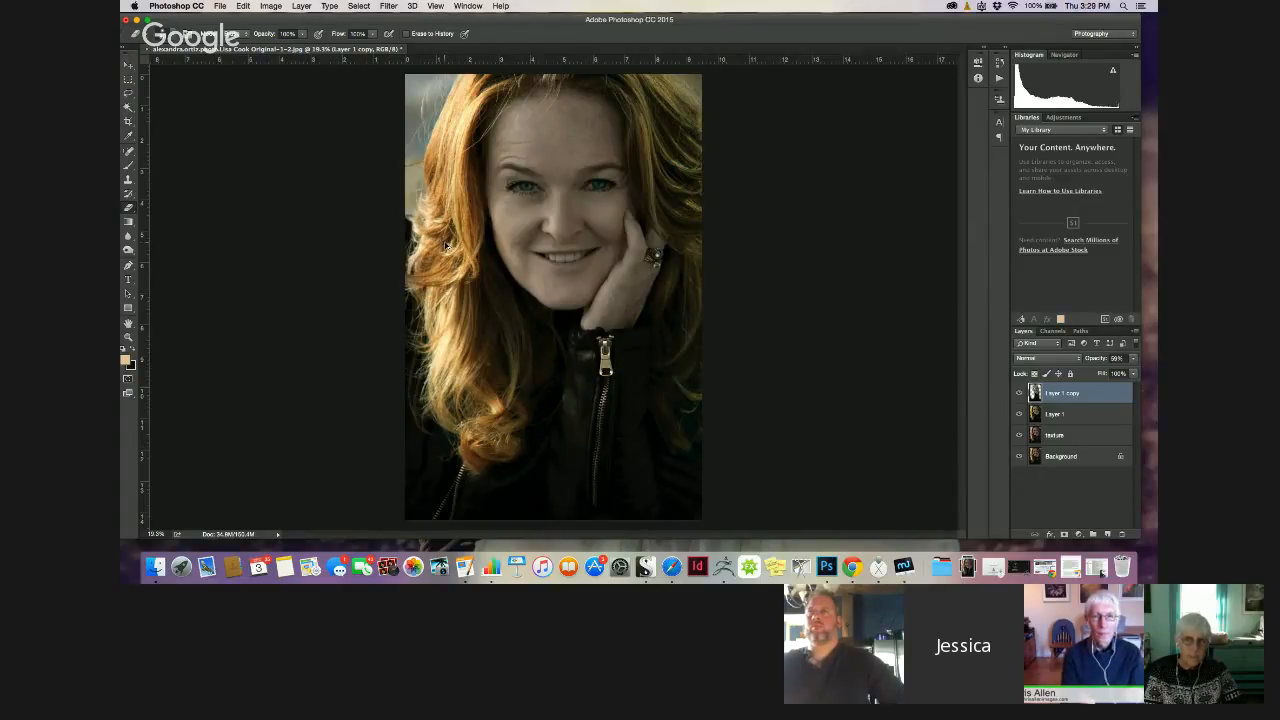
# Undo the full-strength erasing over the hair
pyautogui.press('alt+super+z')
pyautogui.press('alt+super+z')
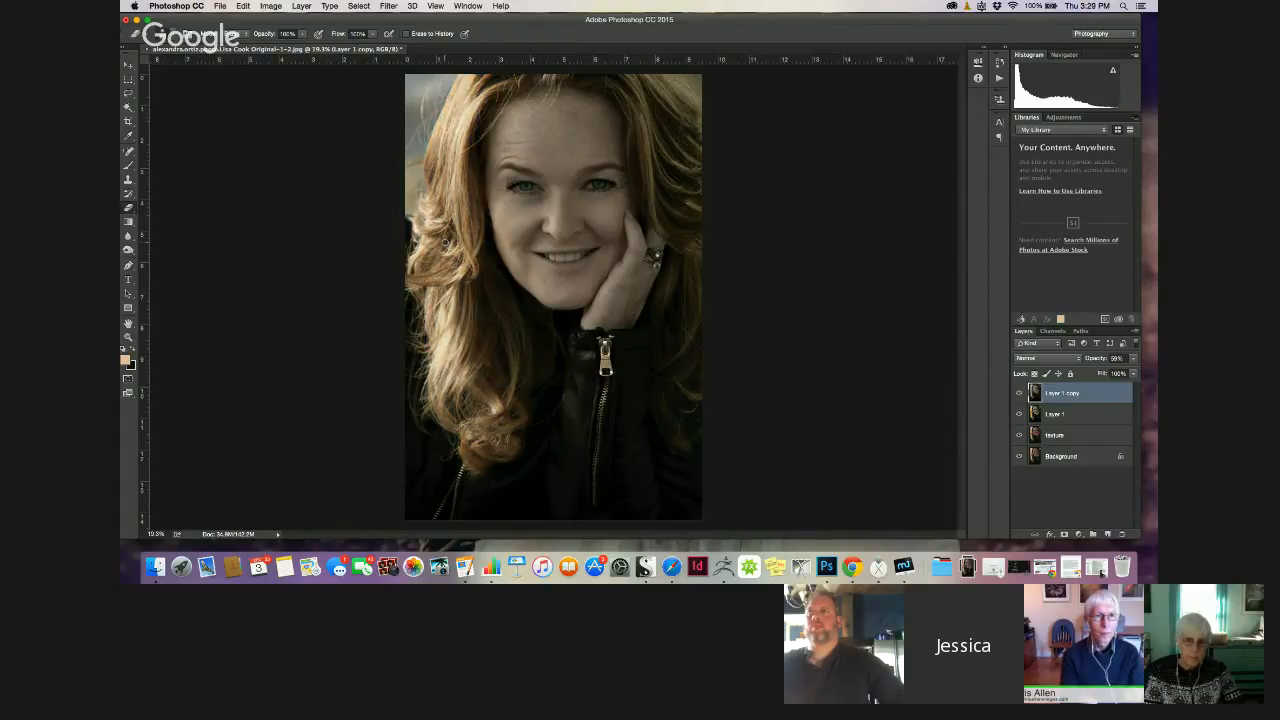
pyautogui.press('shift+super+z')
pyautogui.press('shift+super+z')
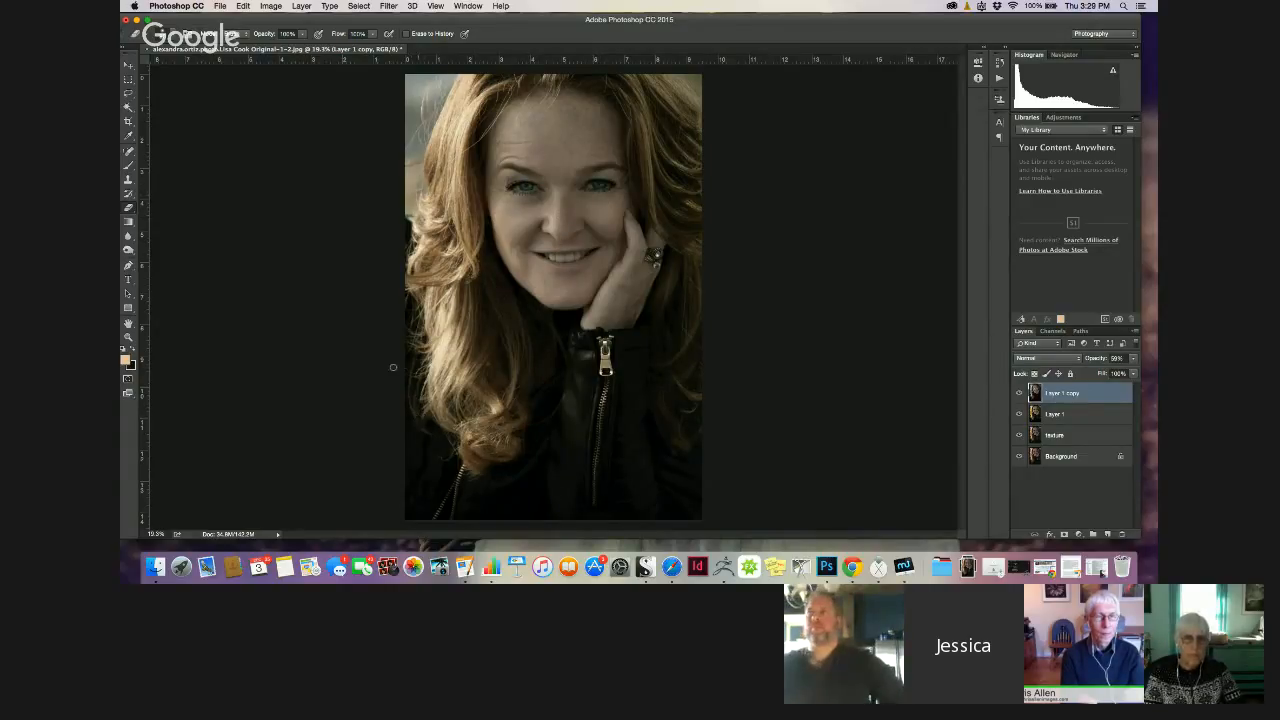
# Partially erase the sepia layer over the hair with the eraser at 38% opacity, adjusting the brush size to the area
pyautogui.click(301, 33)
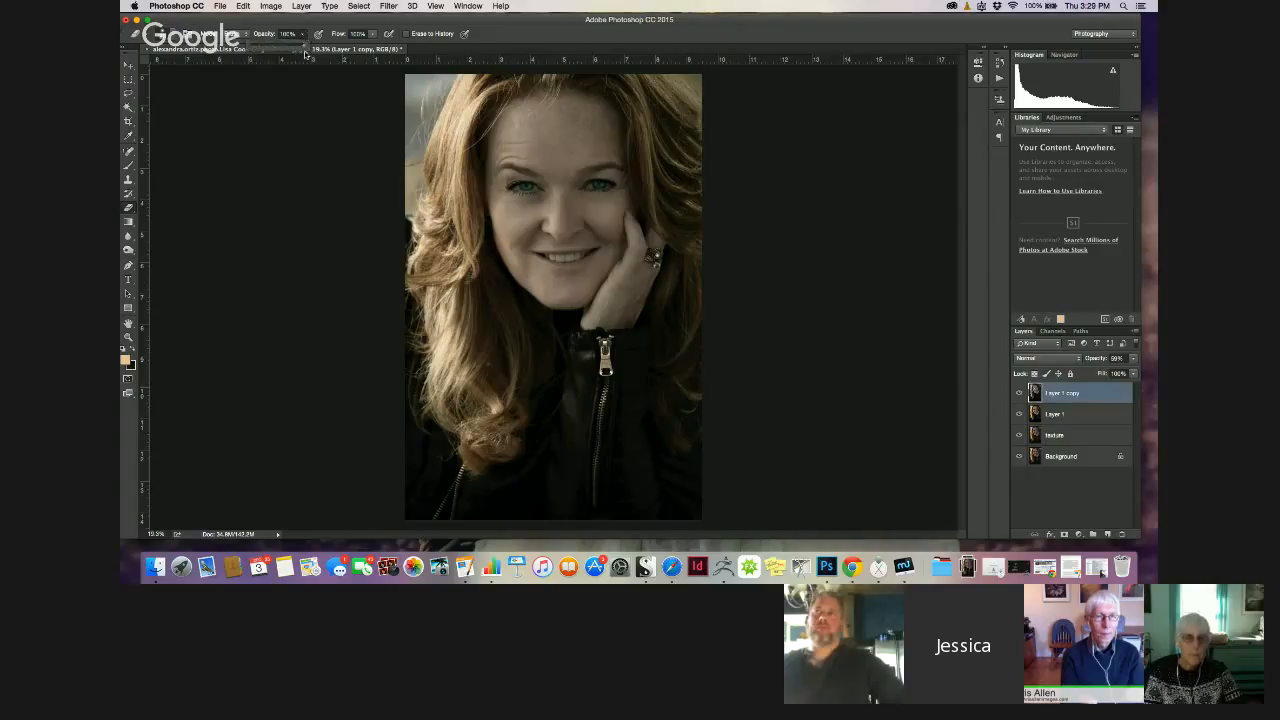
pyautogui.moveTo(305, 47); pyautogui.dragTo(271, 54)
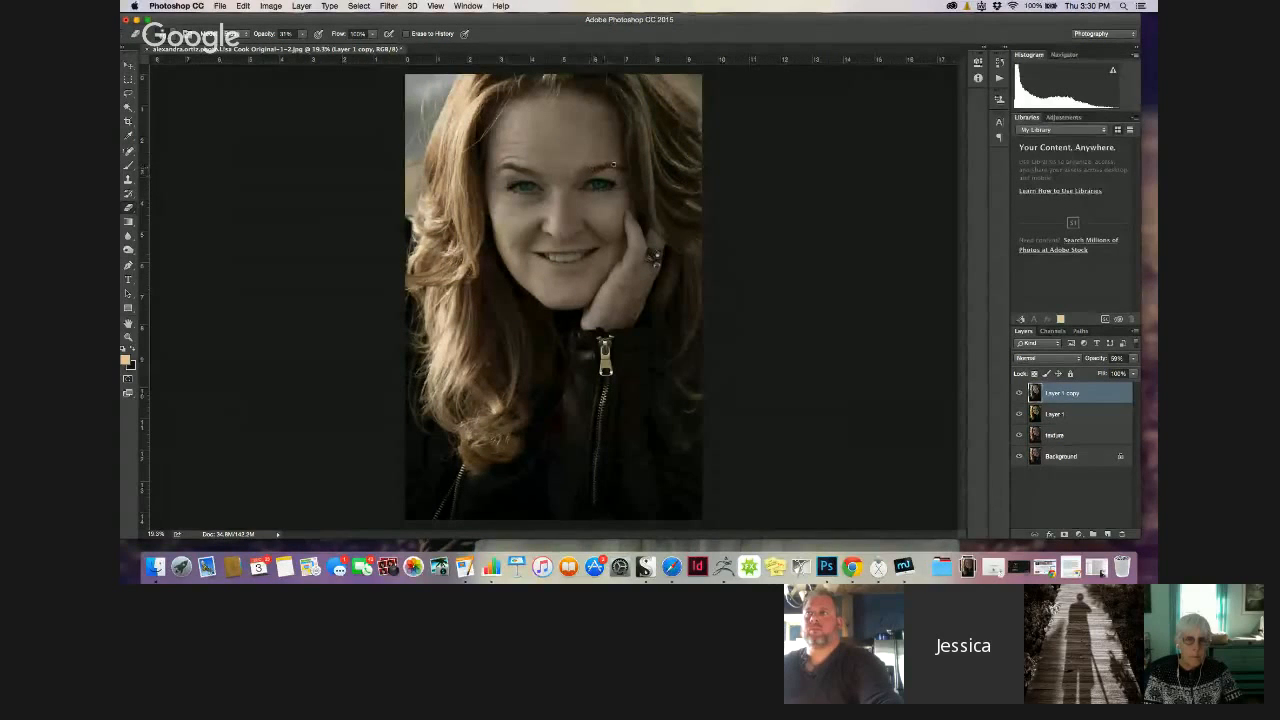
pyautogui.press(']')
pyautogui.press(']')
pyautogui.press(']')
pyautogui.click(508, 184)
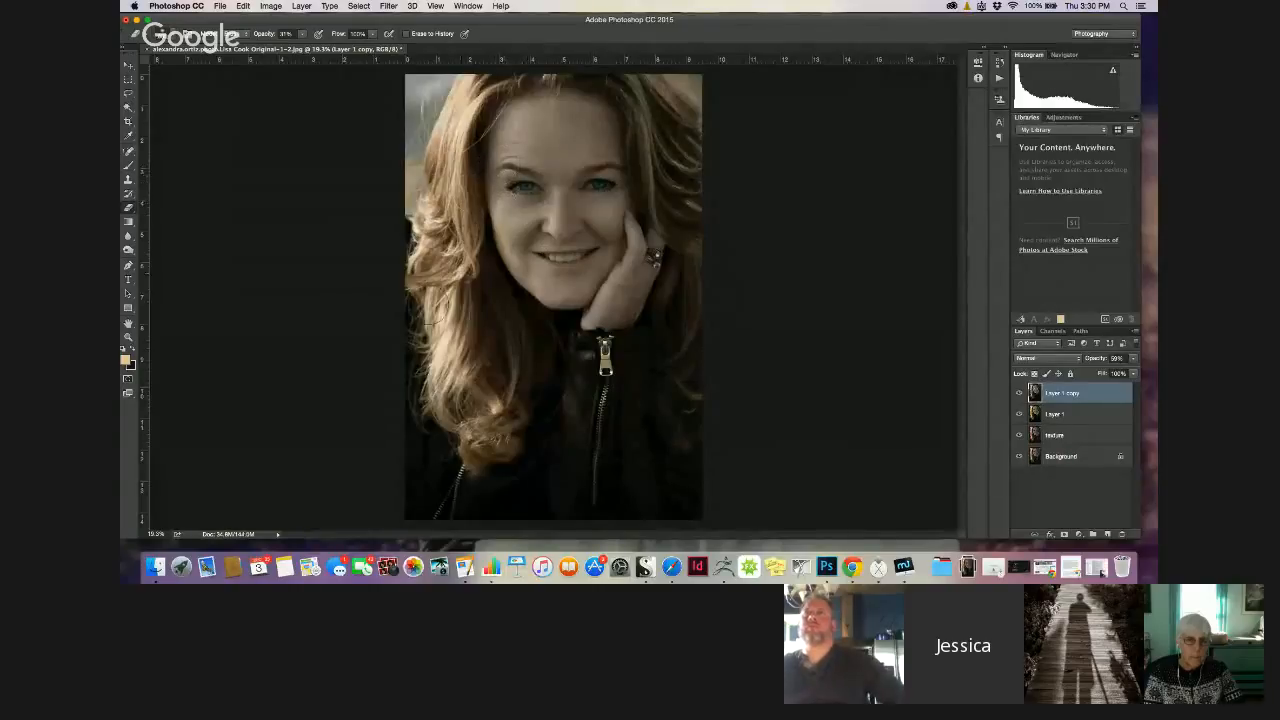
pyautogui.press('[')
pyautogui.press('[')
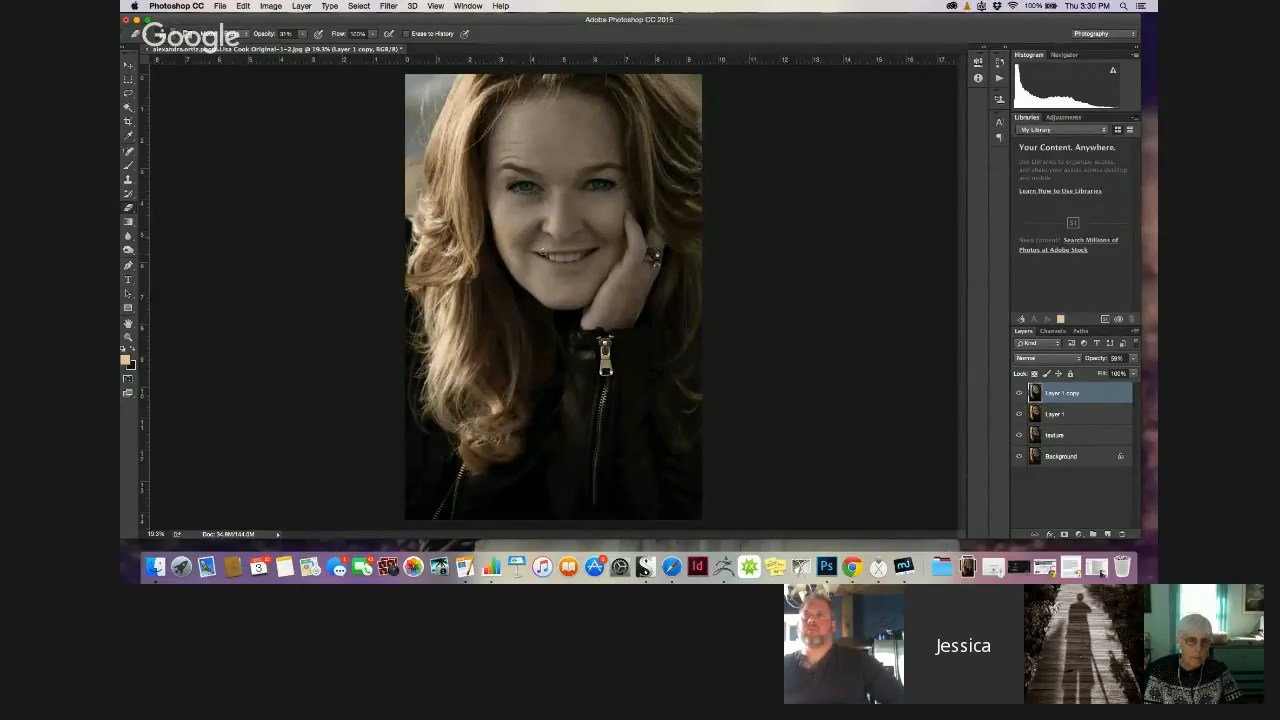
# Examine the face, eyes and hair of the blended portrait up close and as a whole
pyautogui.moveTo(302, 34); pyautogui.dragTo(342, 47)
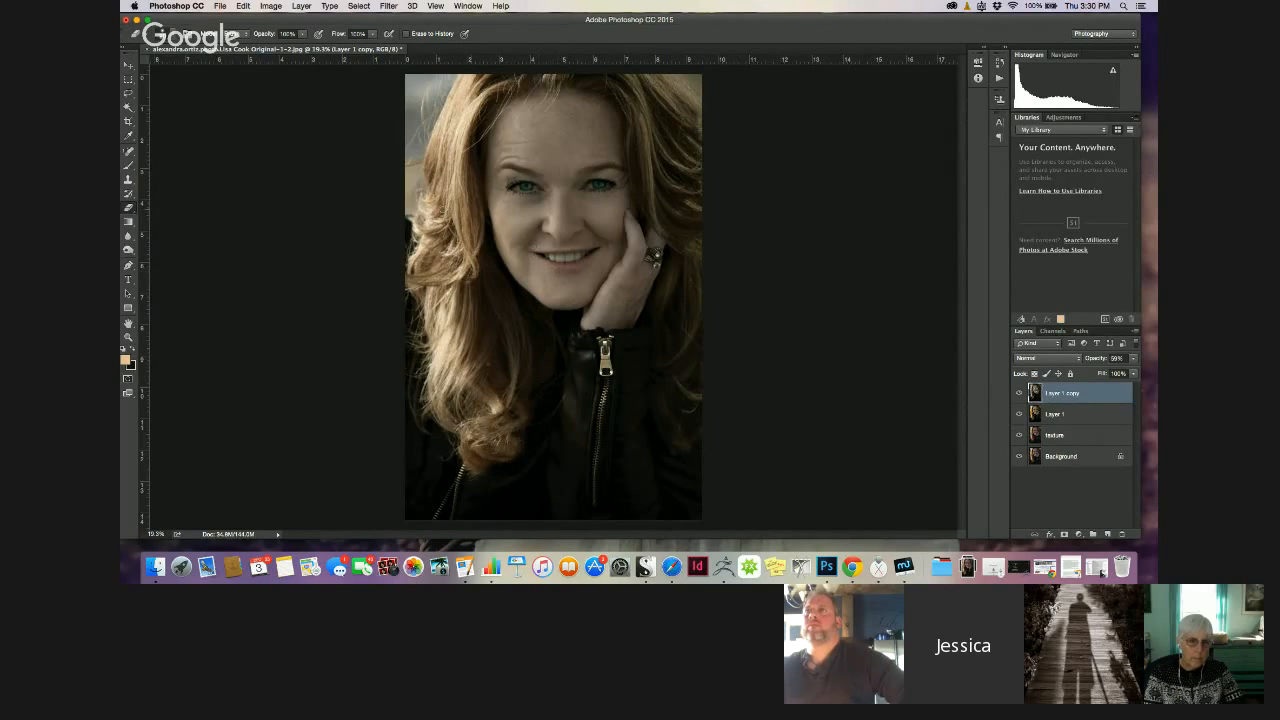
pyautogui.scroll(4, 445, 205)
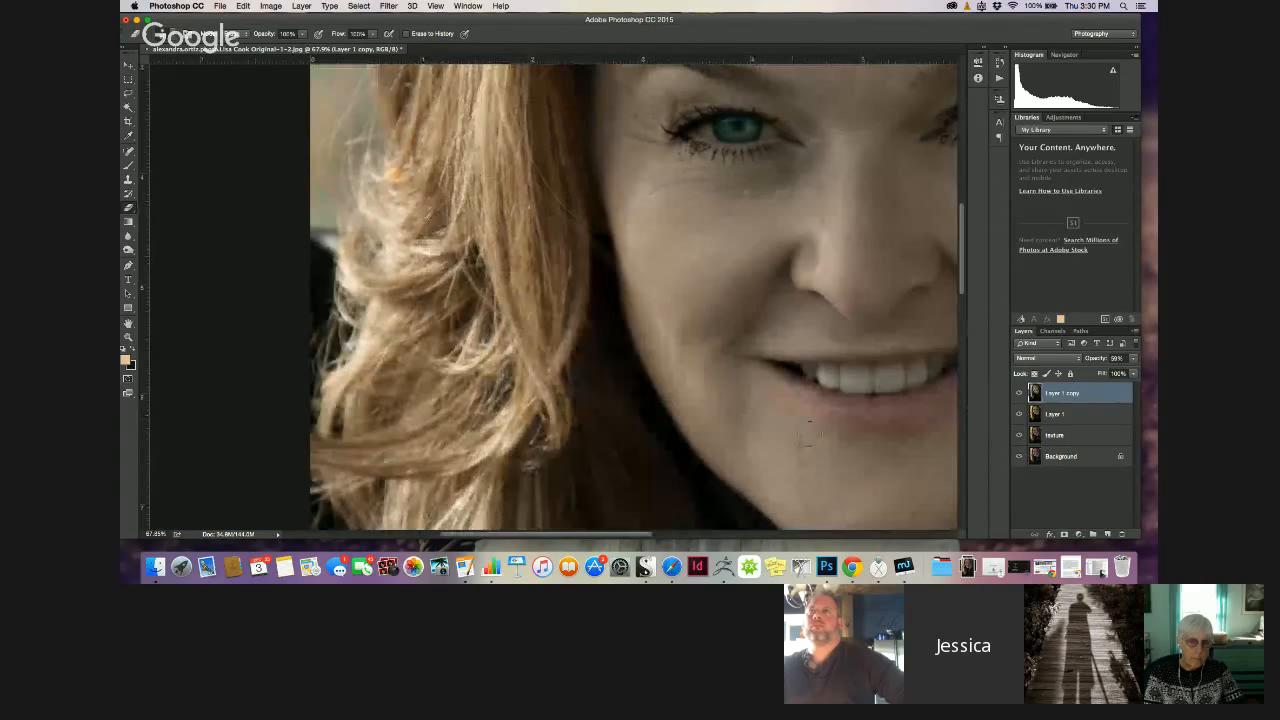
pyautogui.scroll(-3, 646, 293)
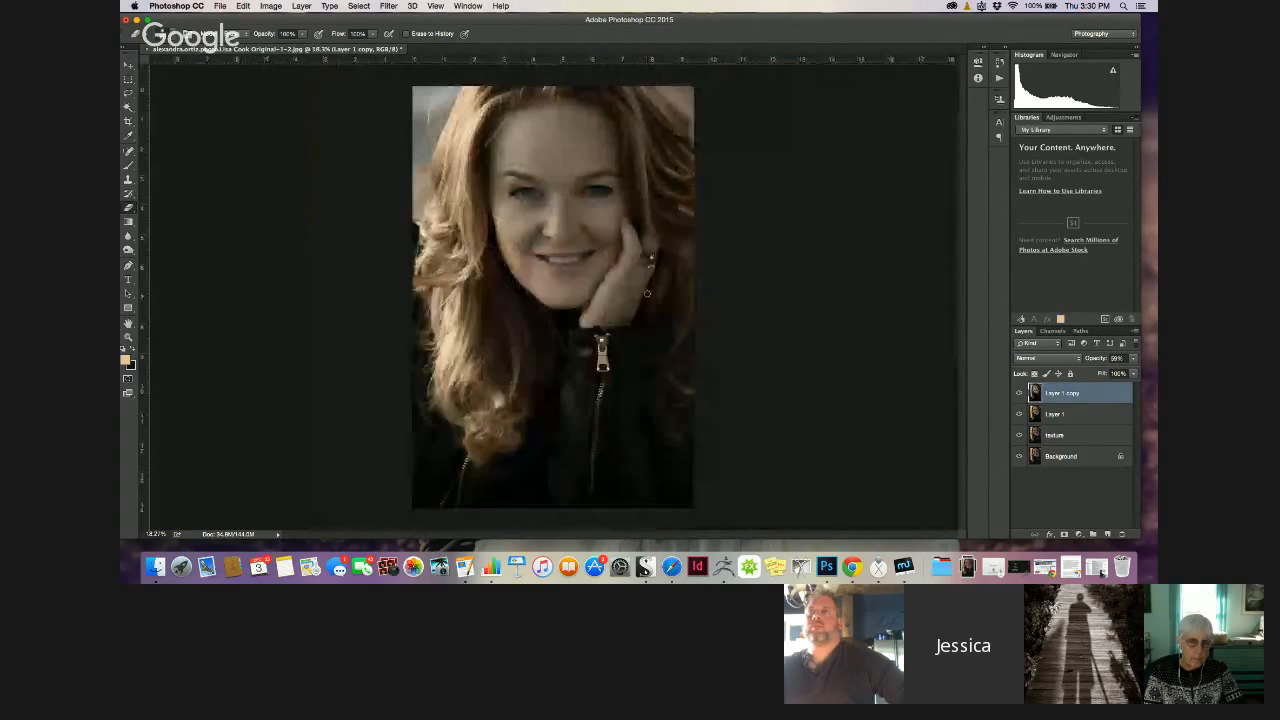
pyautogui.scroll(1, 646, 293)
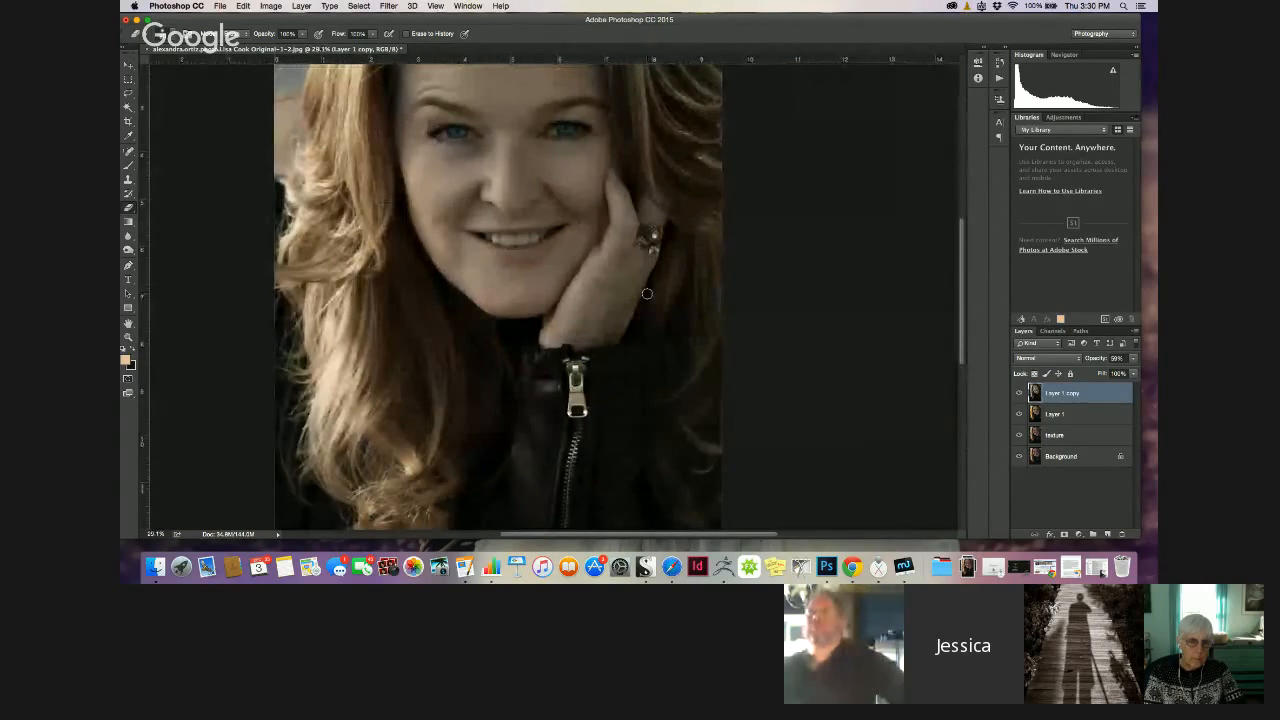
pyautogui.scroll(-1, 646, 293)
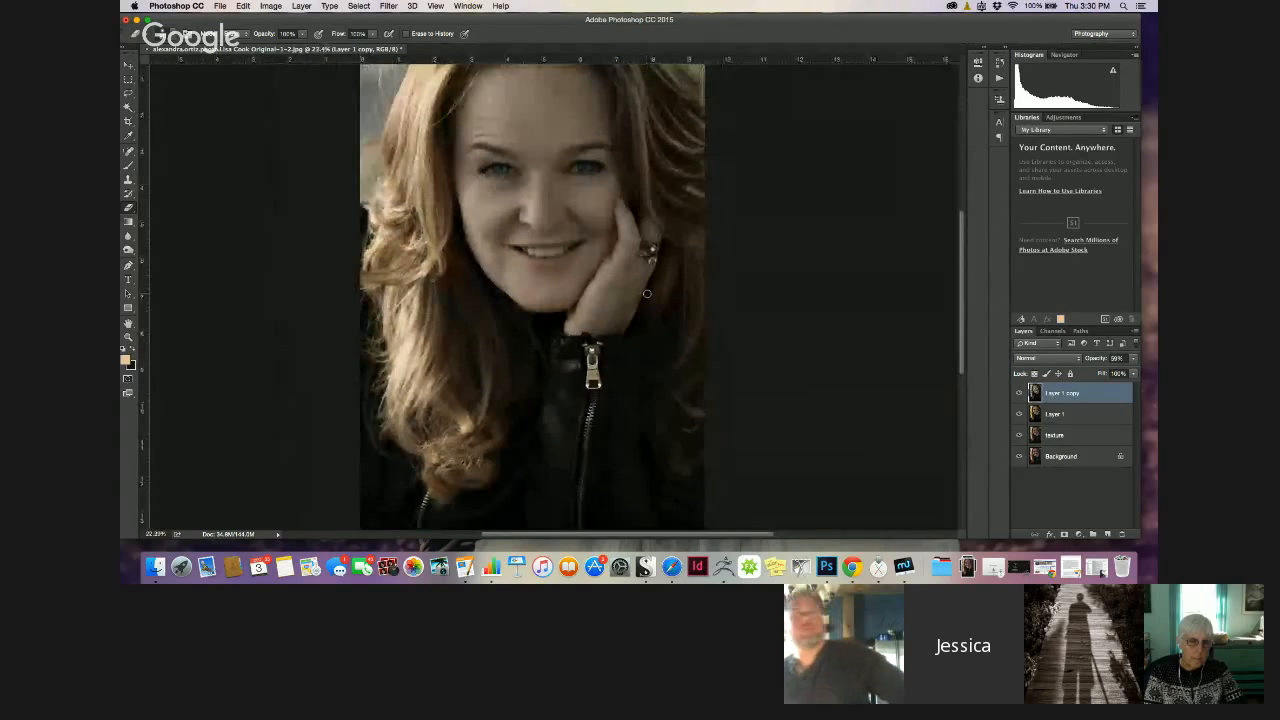
pyautogui.scroll(-1, 646, 293)
pyautogui.scroll(1, 646, 293)
pyautogui.scroll(-1, 646, 293)
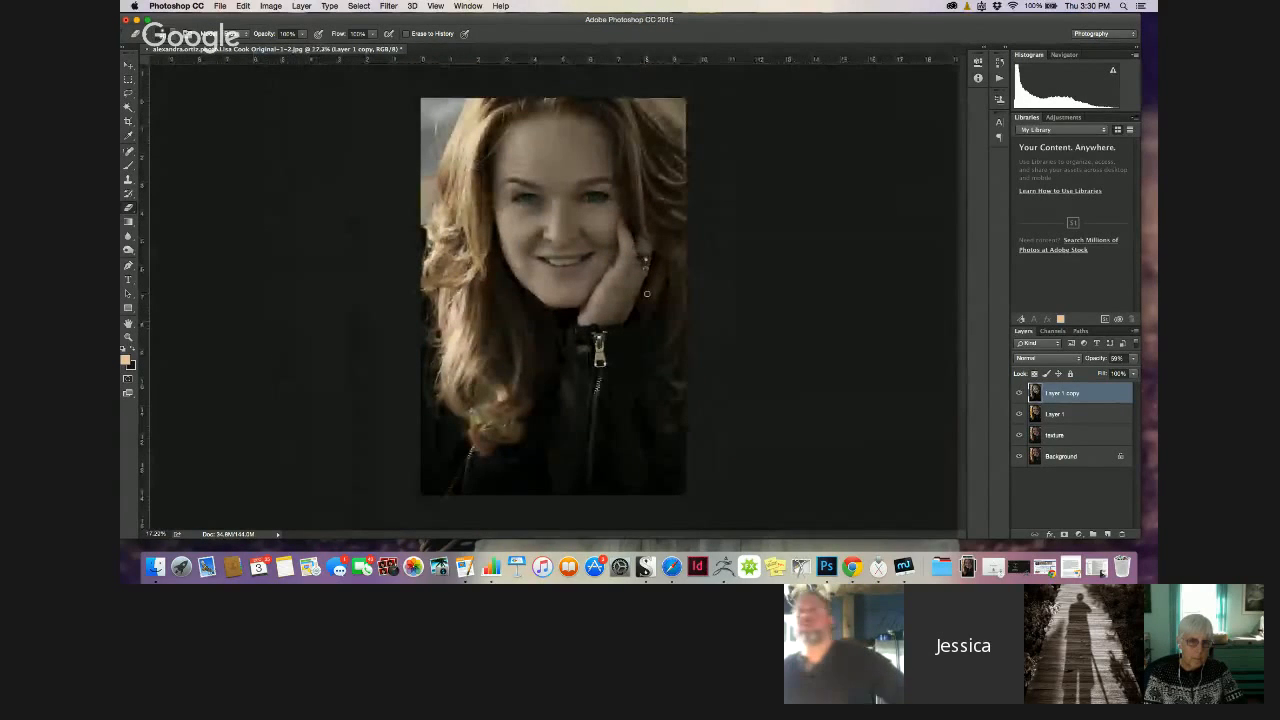
# Erase the sepia layer over the hair and skin at 57% eraser opacity, continuing more softly at 30%
pyautogui.click(303, 34)
pyautogui.moveTo(304, 48); pyautogui.dragTo(282, 50)
pyautogui.click(499, 129)
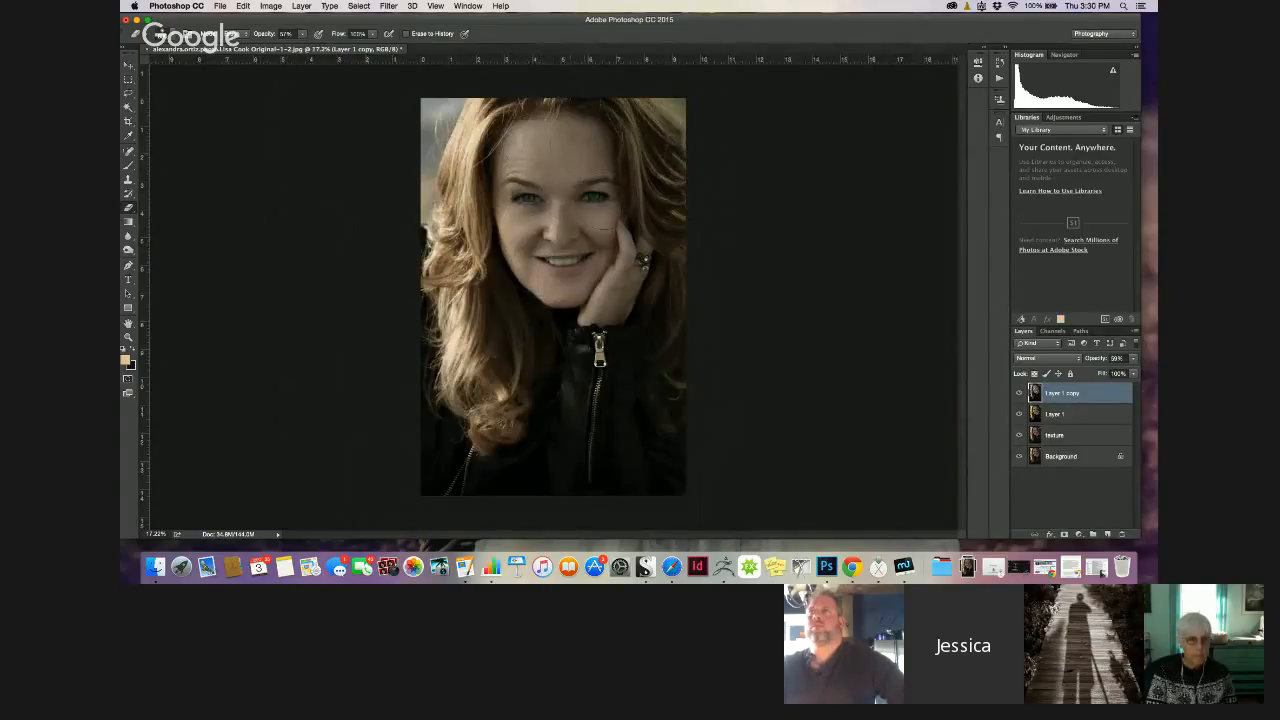
pyautogui.moveTo(598, 265)
pyautogui.mouseDown()
pyautogui.moveTo(617, 304)
pyautogui.moveTo(612, 285)
pyautogui.mouseUp()
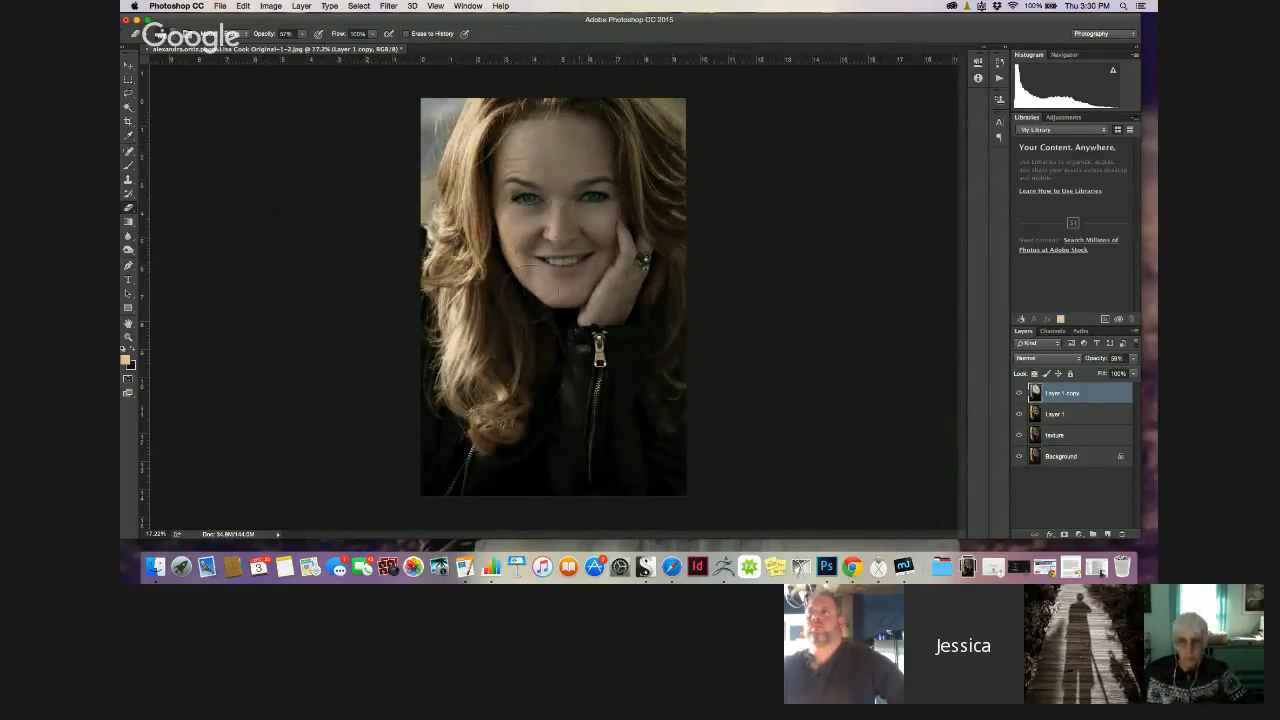
pyautogui.moveTo(302, 42); pyautogui.dragTo(290, 50)
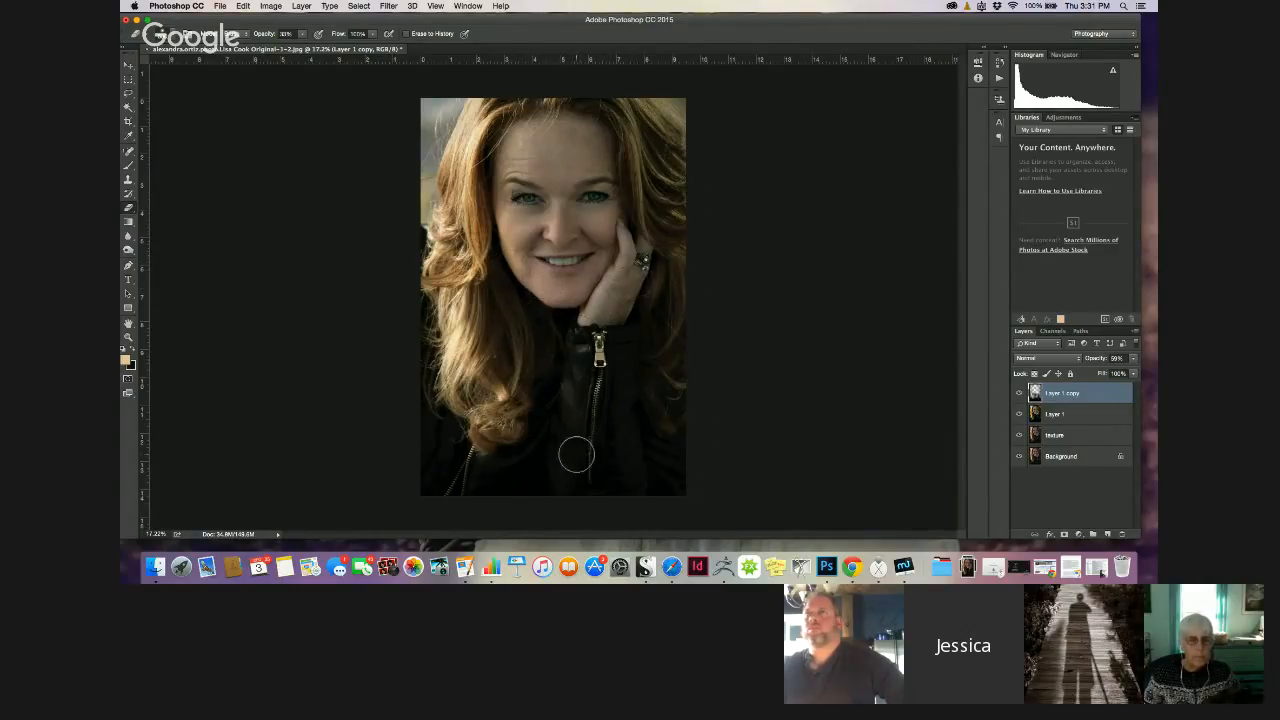
# Compare the portrait with and without the sepia layer and reduce that layer's opacity to 41%
pyautogui.click(1019, 396)
pyautogui.click(1019, 396)
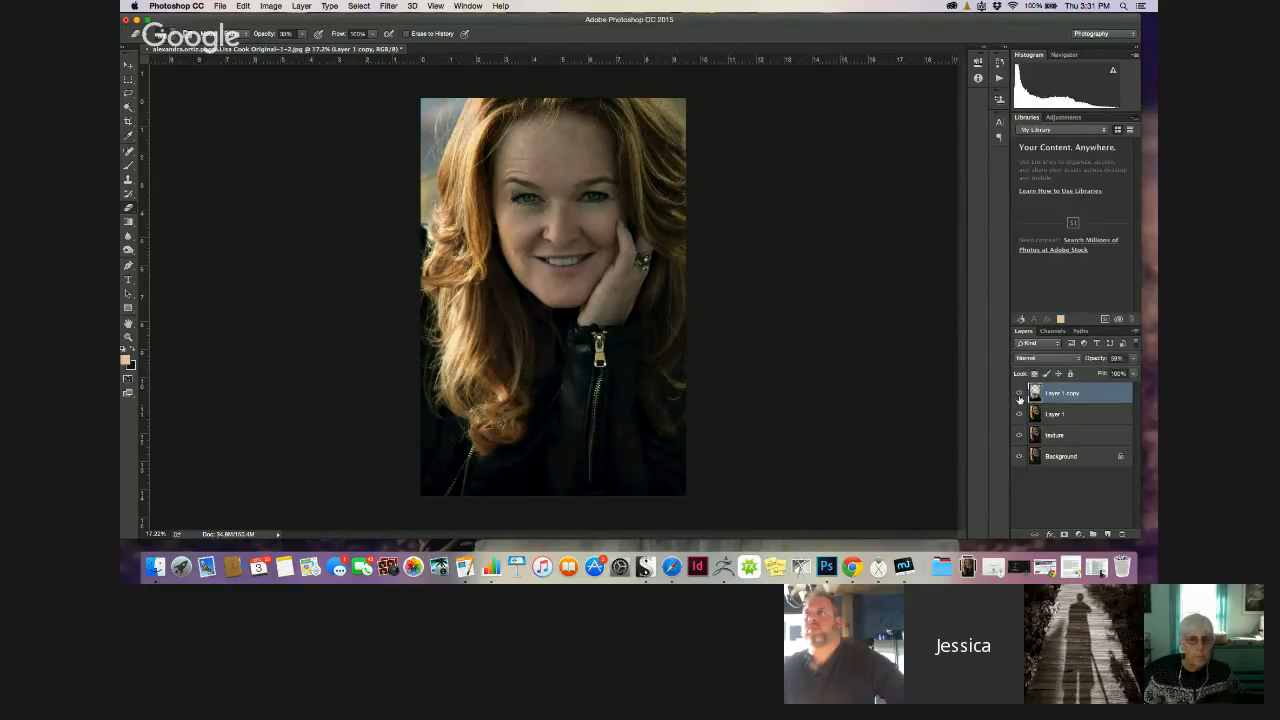
pyautogui.click(1019, 396)
pyautogui.click(1019, 396)
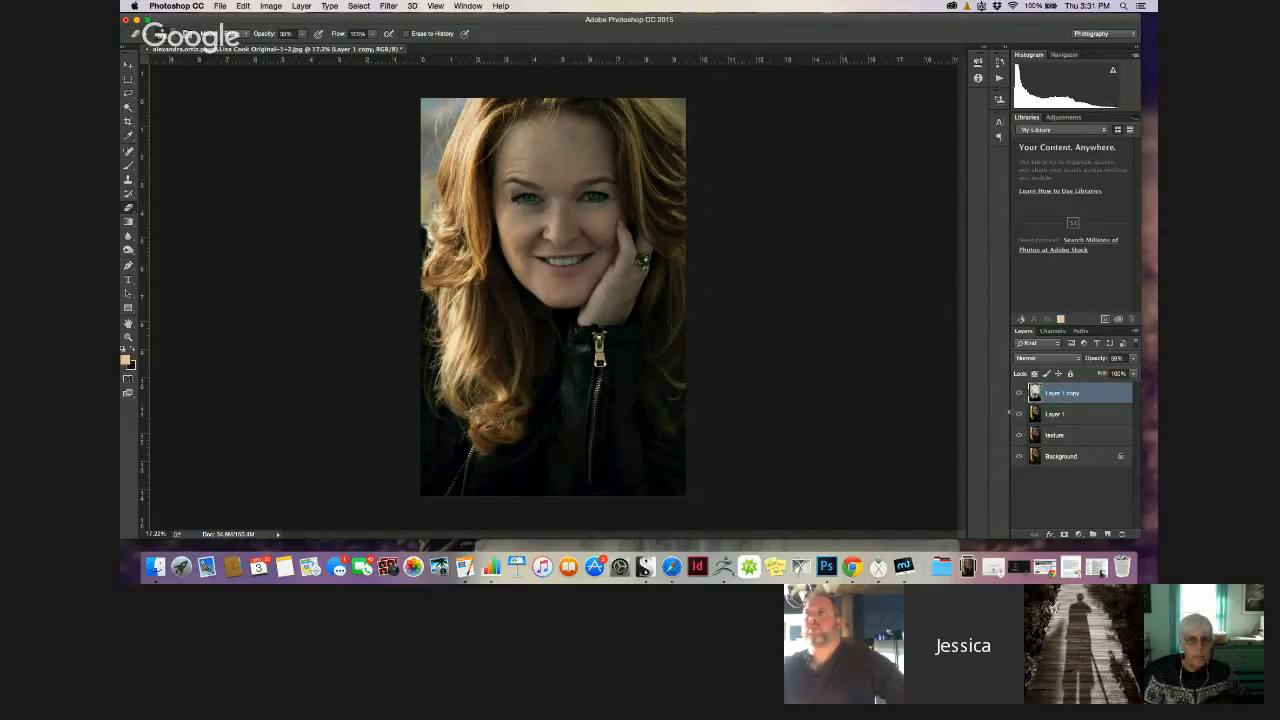
pyautogui.moveTo(1133, 359); pyautogui.dragTo(1104, 374)
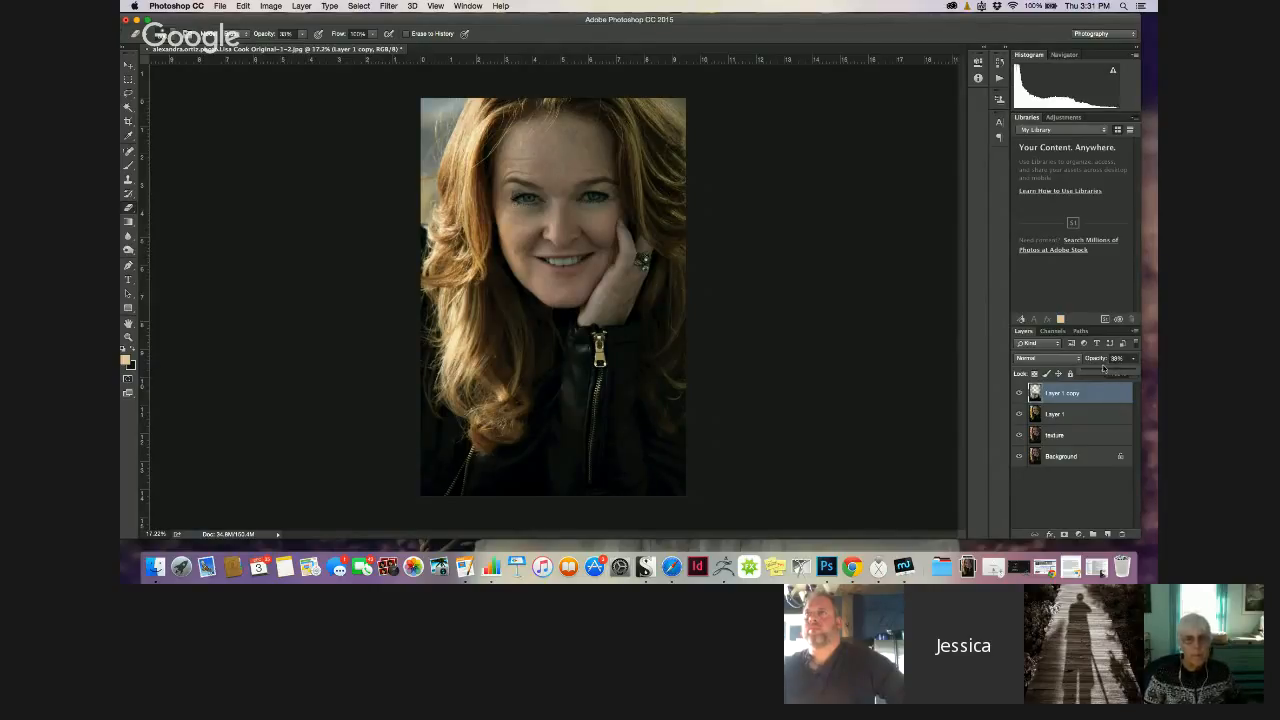
pyautogui.click(1019, 395)
pyautogui.click(1019, 394)
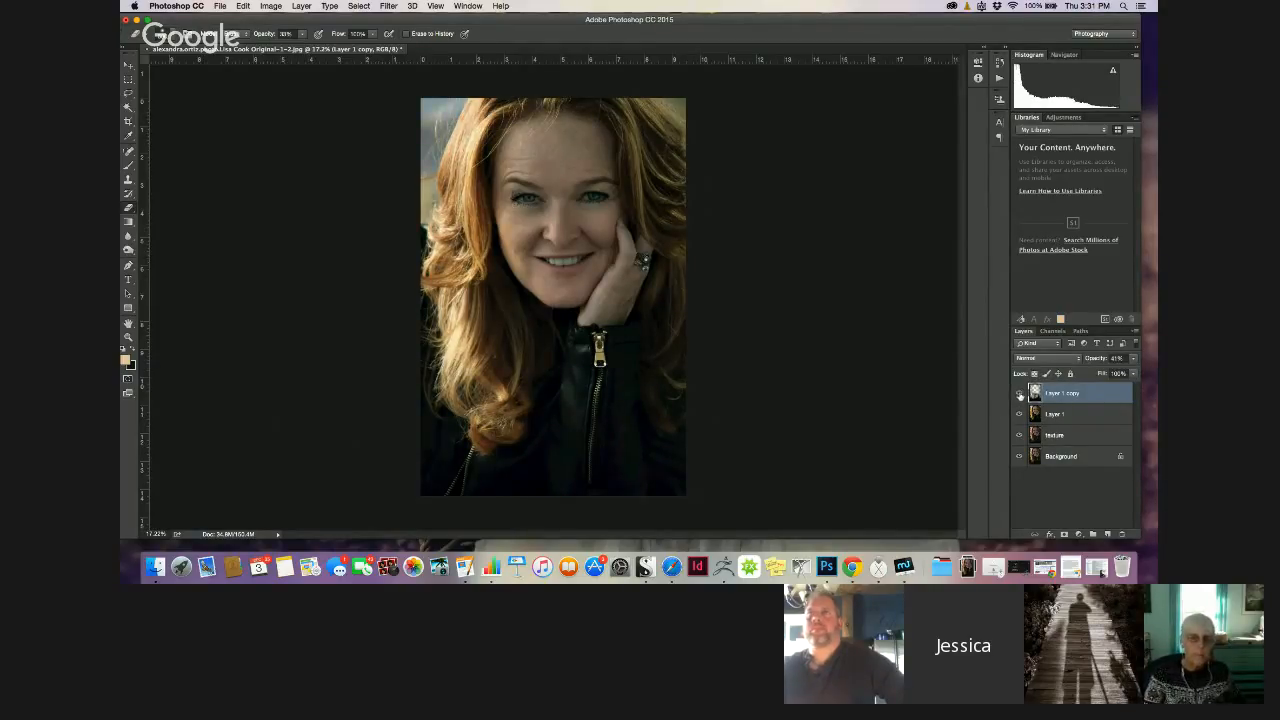
# Merge the partly erased sepia layer with the layer below it and compare the portrait with and without the merged layer
pyautogui.keyDown('shift'); pyautogui.click(1050, 416); pyautogui.keyUp('shift')
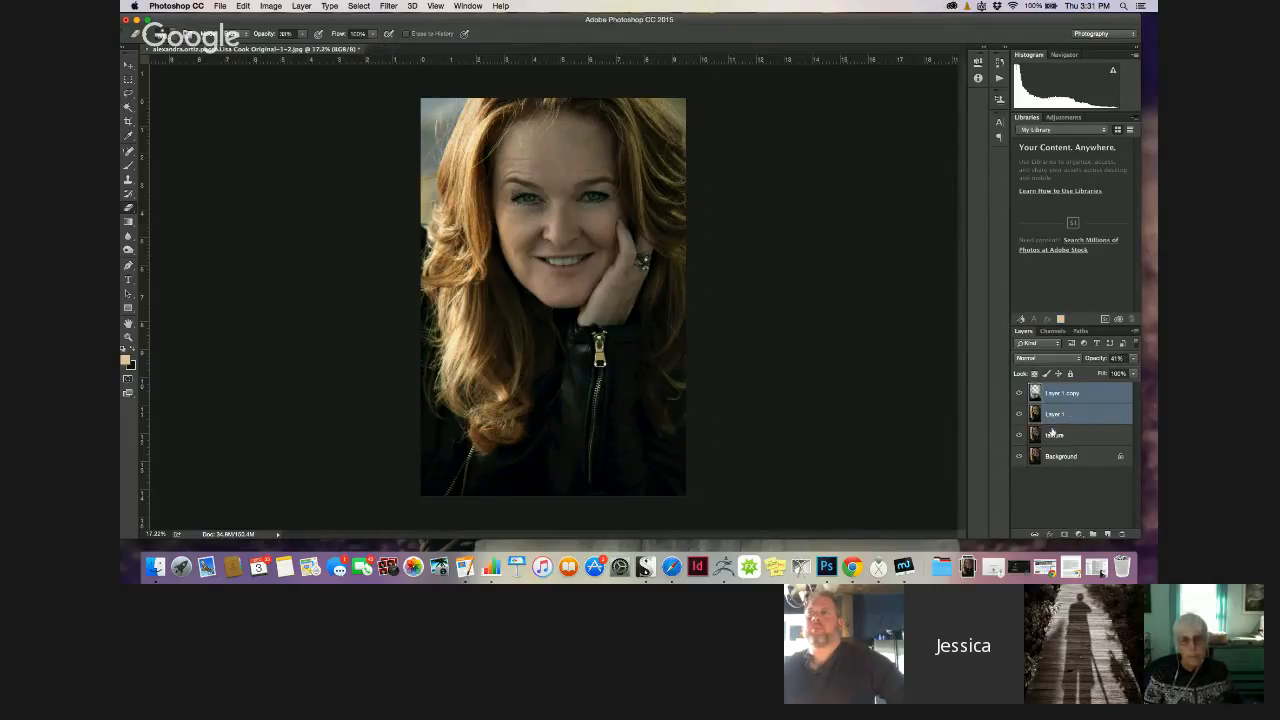
pyautogui.press('super+e')
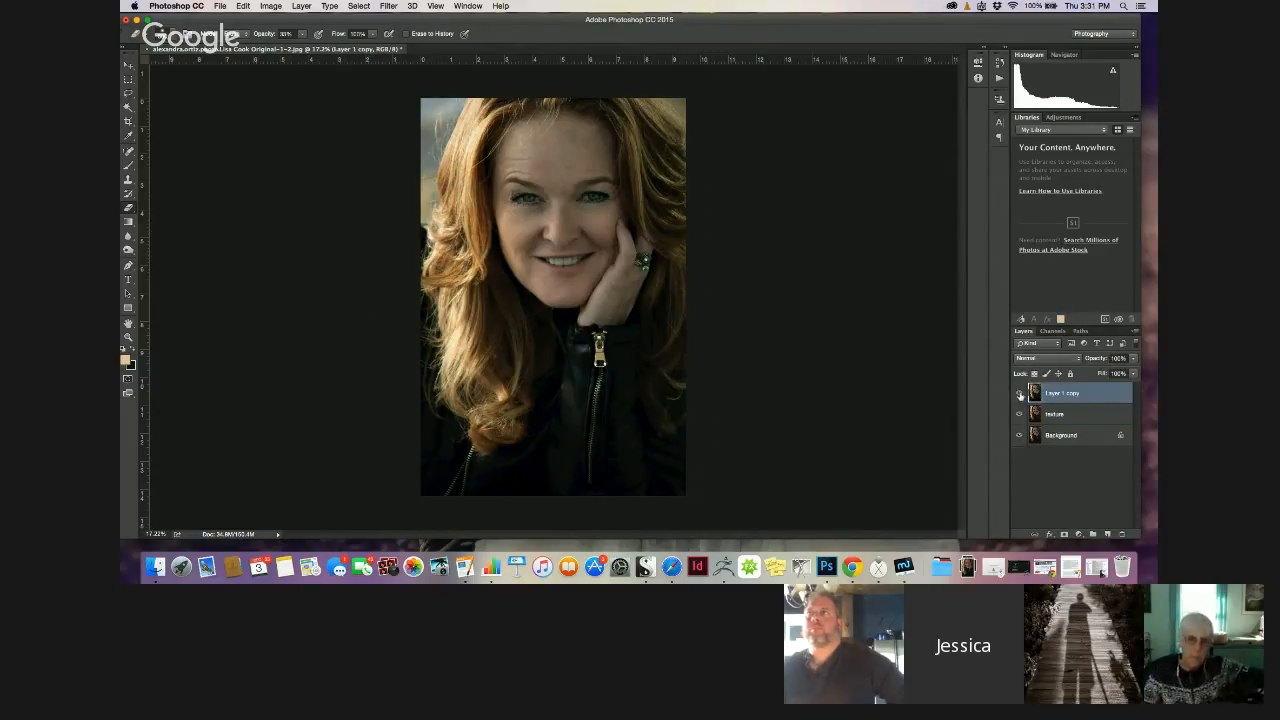
pyautogui.click(1019, 394)
pyautogui.click(1019, 393)
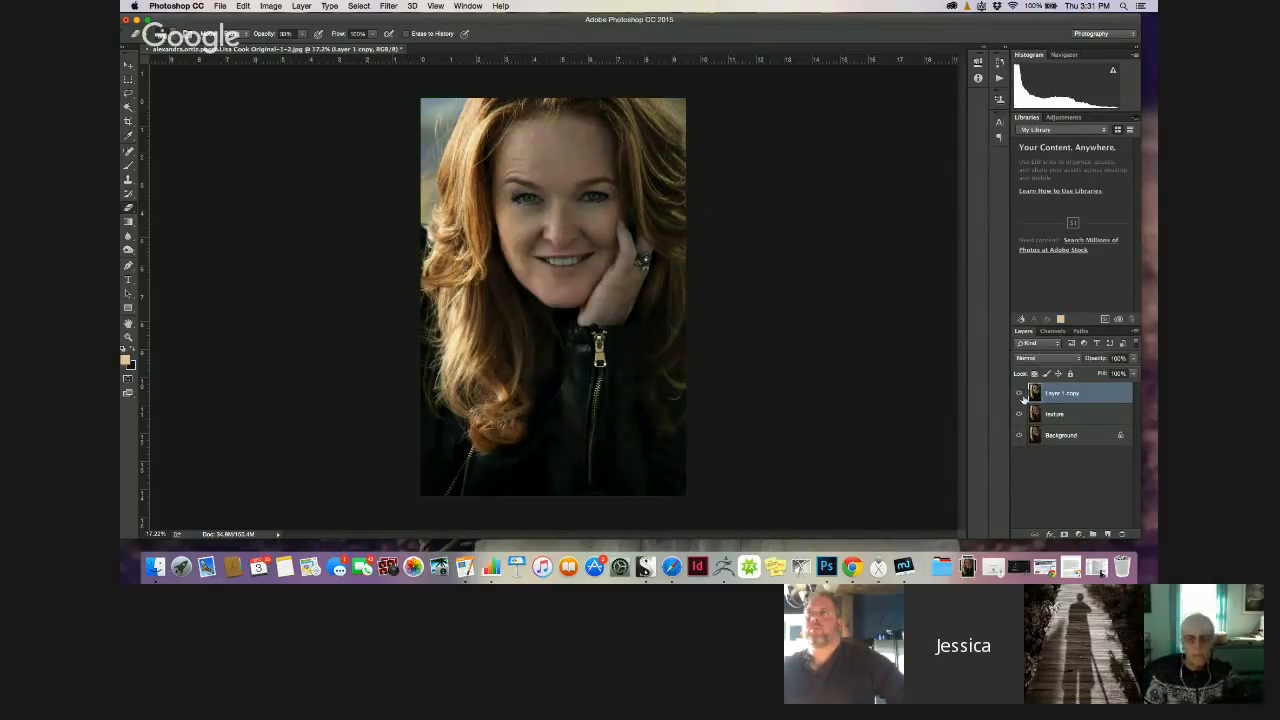
pyautogui.click(1019, 394)
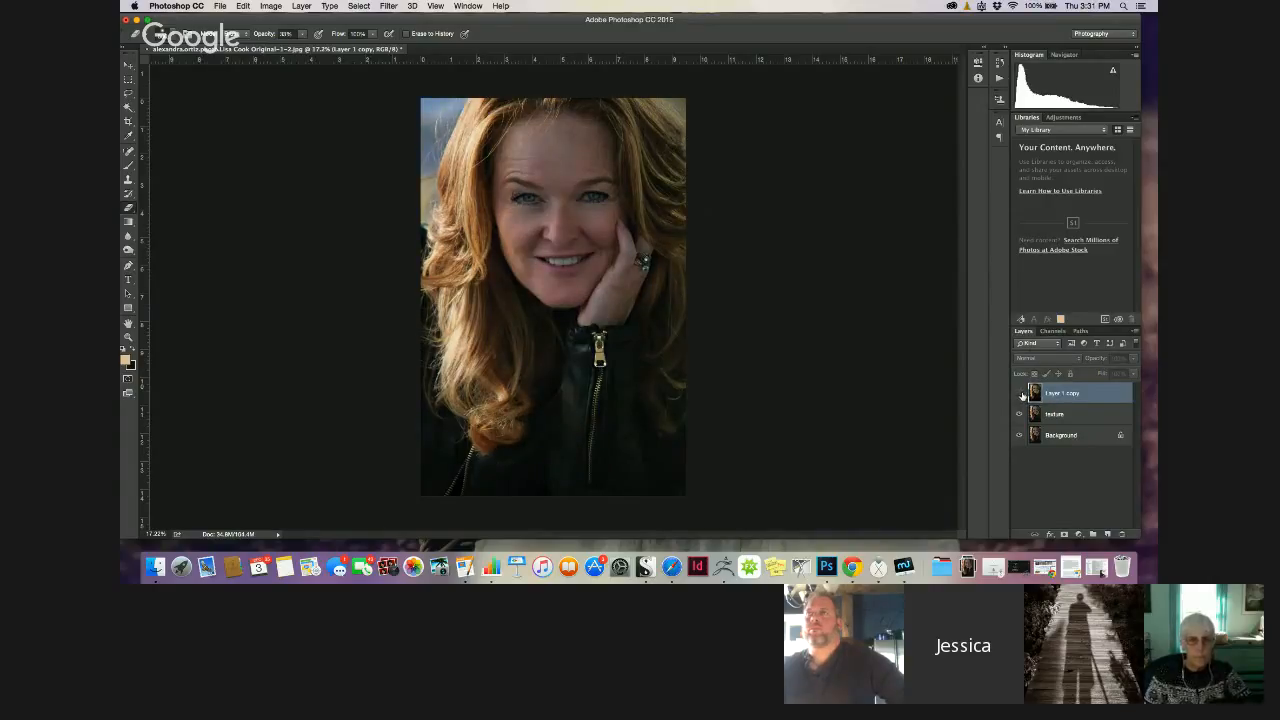
pyautogui.click(1019, 393)
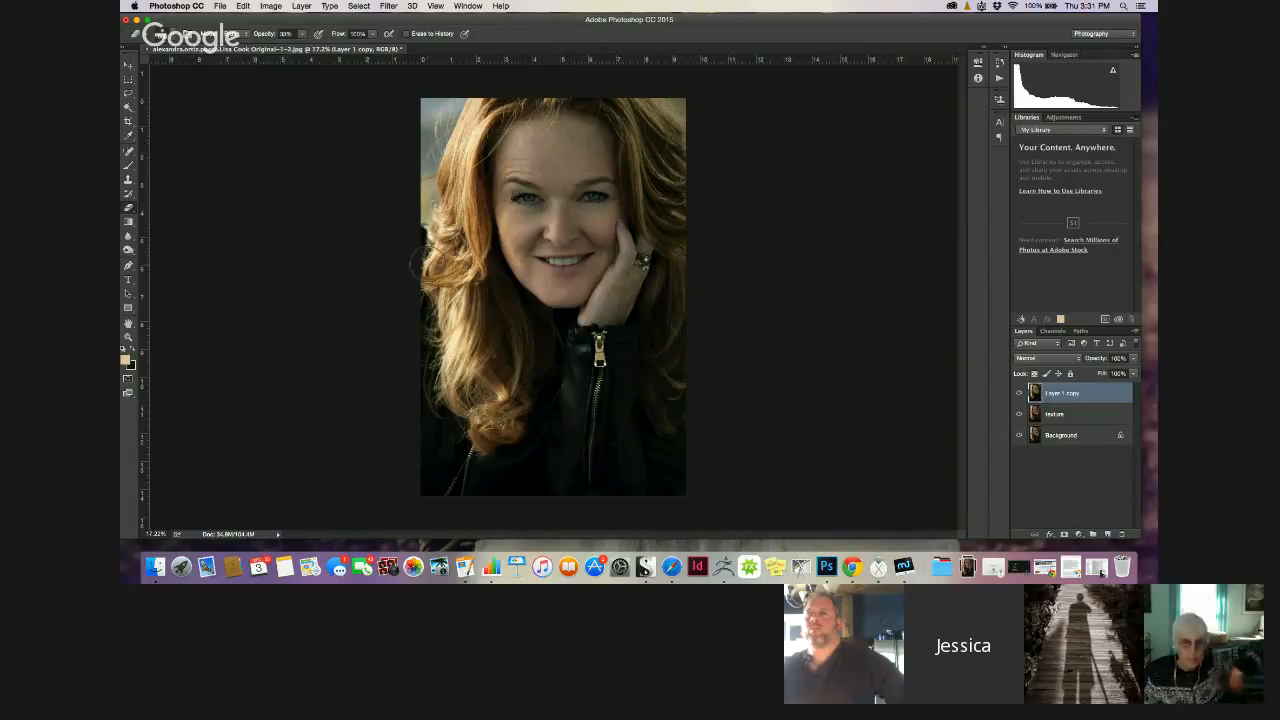
# Duplicate the merged layer, try Auto Tone on the copy and undo that tone change
pyautogui.press('super+j')
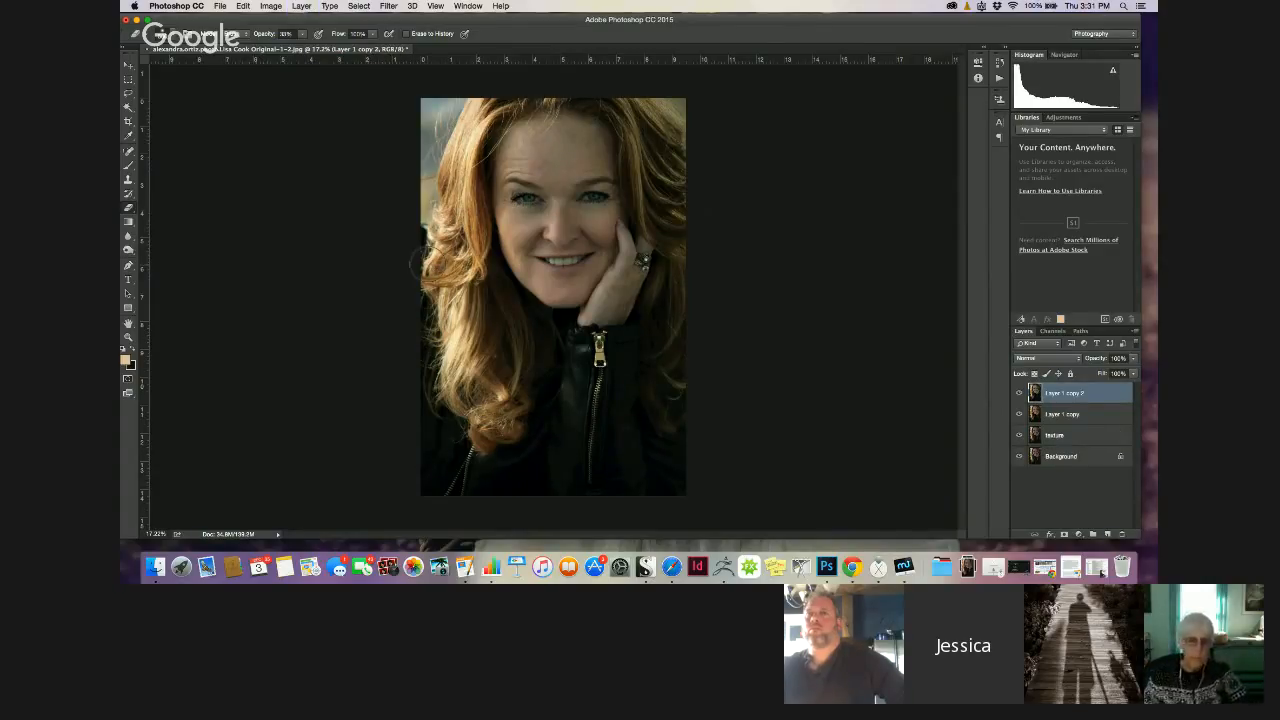
pyautogui.click(265, 6)
pyautogui.click(254, 80)
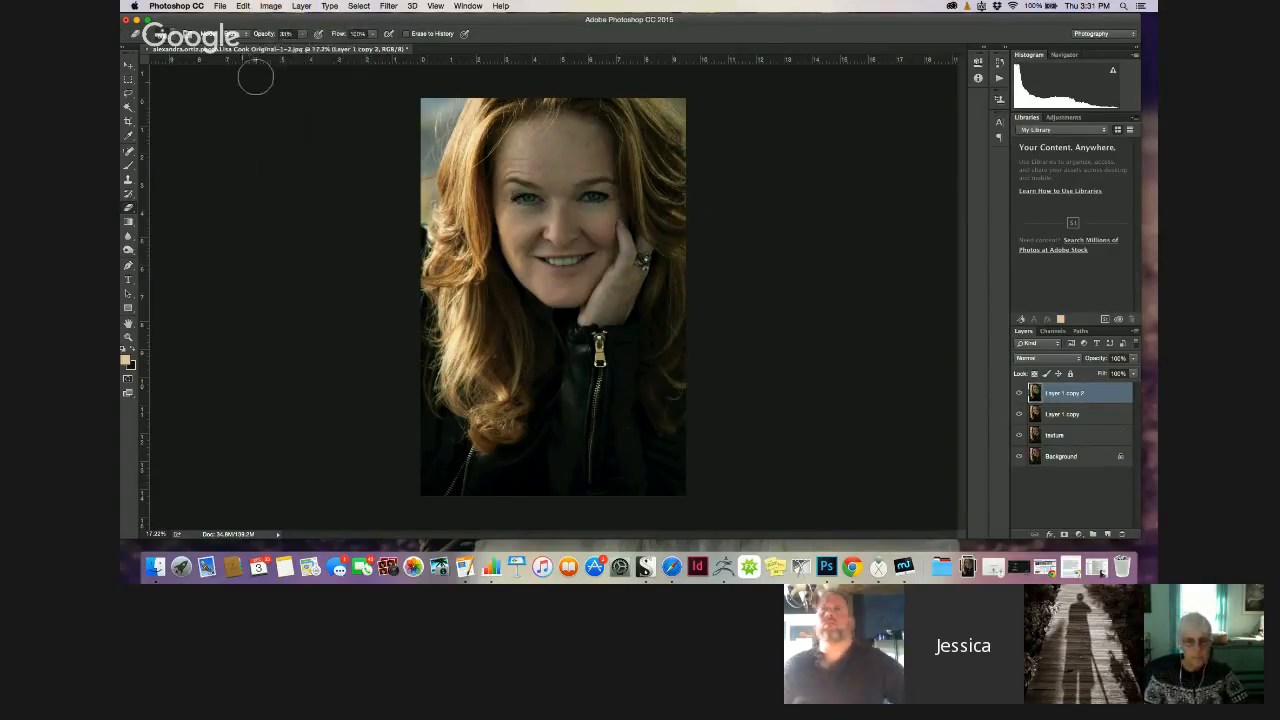
pyautogui.click(265, 6)
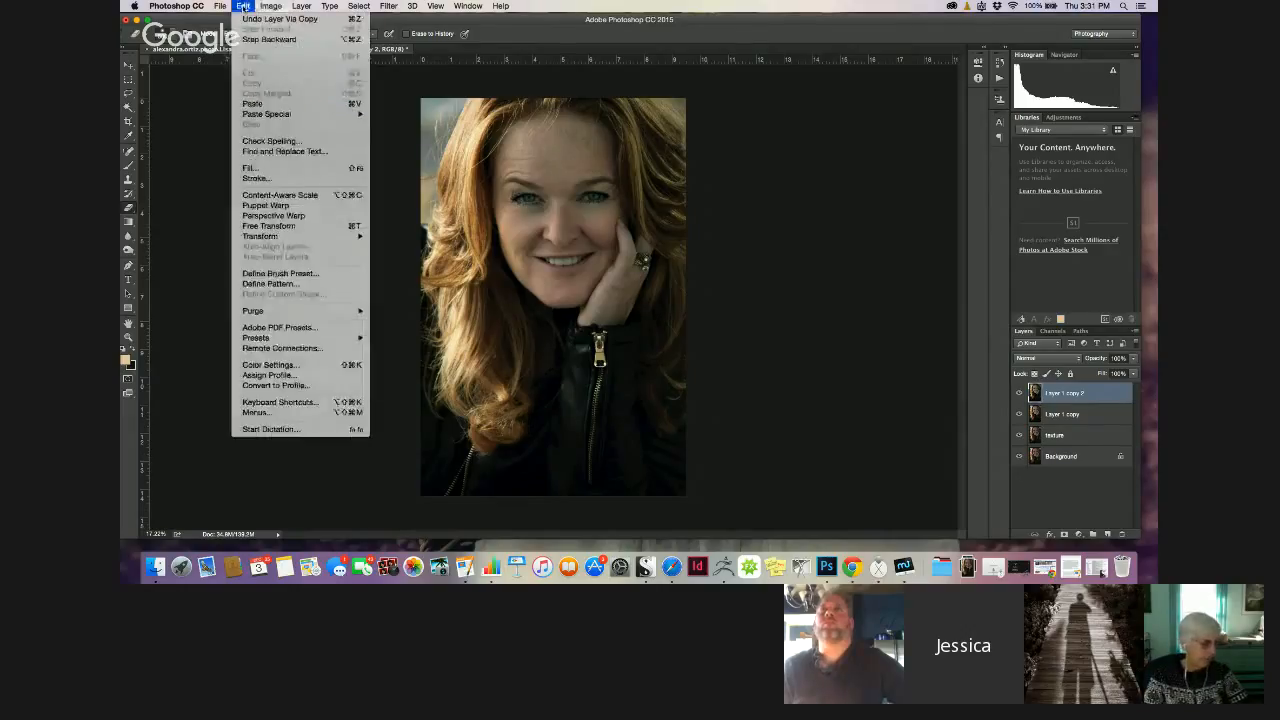
pyautogui.click(282, 53)
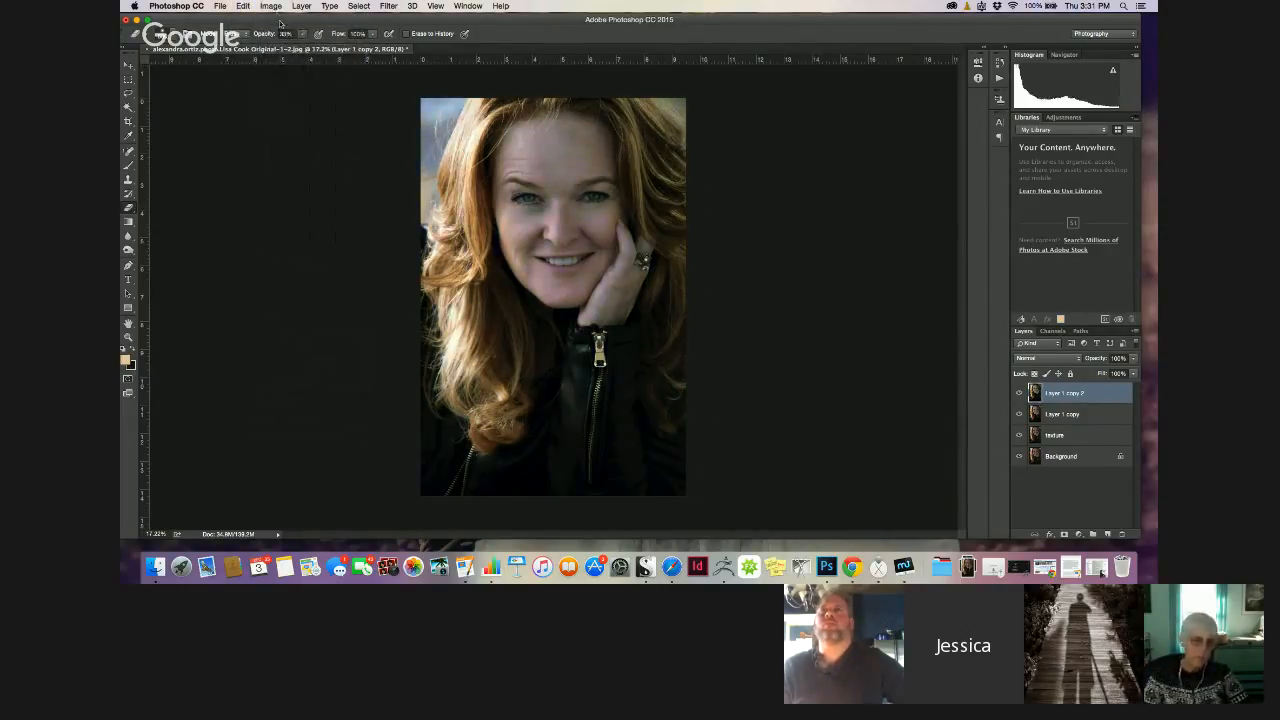
pyautogui.press('super+z')
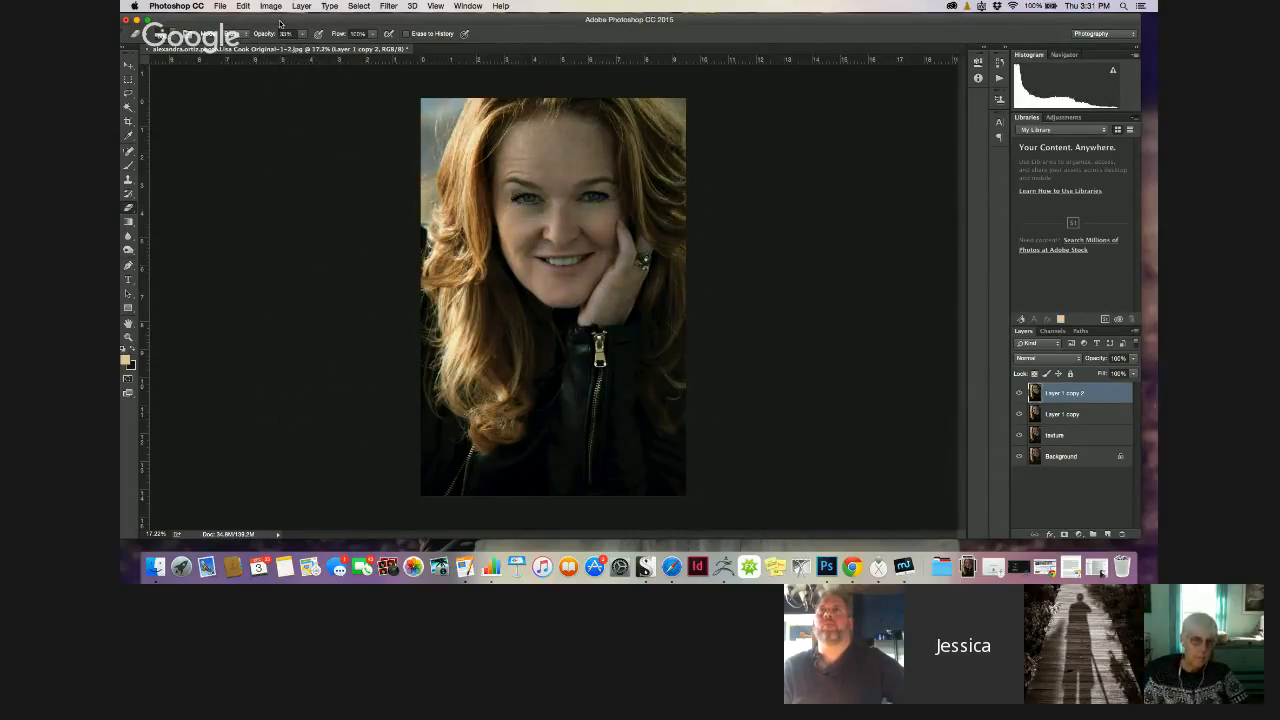
# Apply Auto Color to the duplicated layer, and hide both it and the merged layer below
pyautogui.click(270, 6)
pyautogui.click(282, 73)
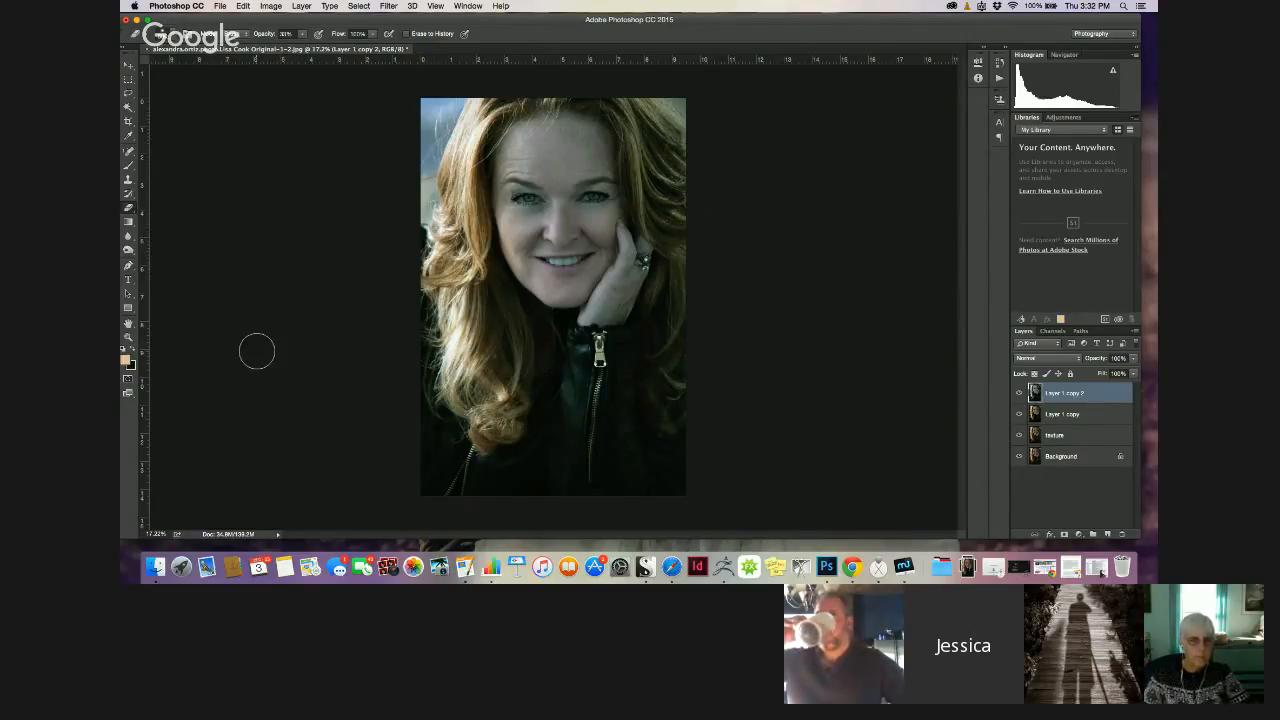
pyautogui.click(1019, 392)
pyautogui.click(1019, 413)
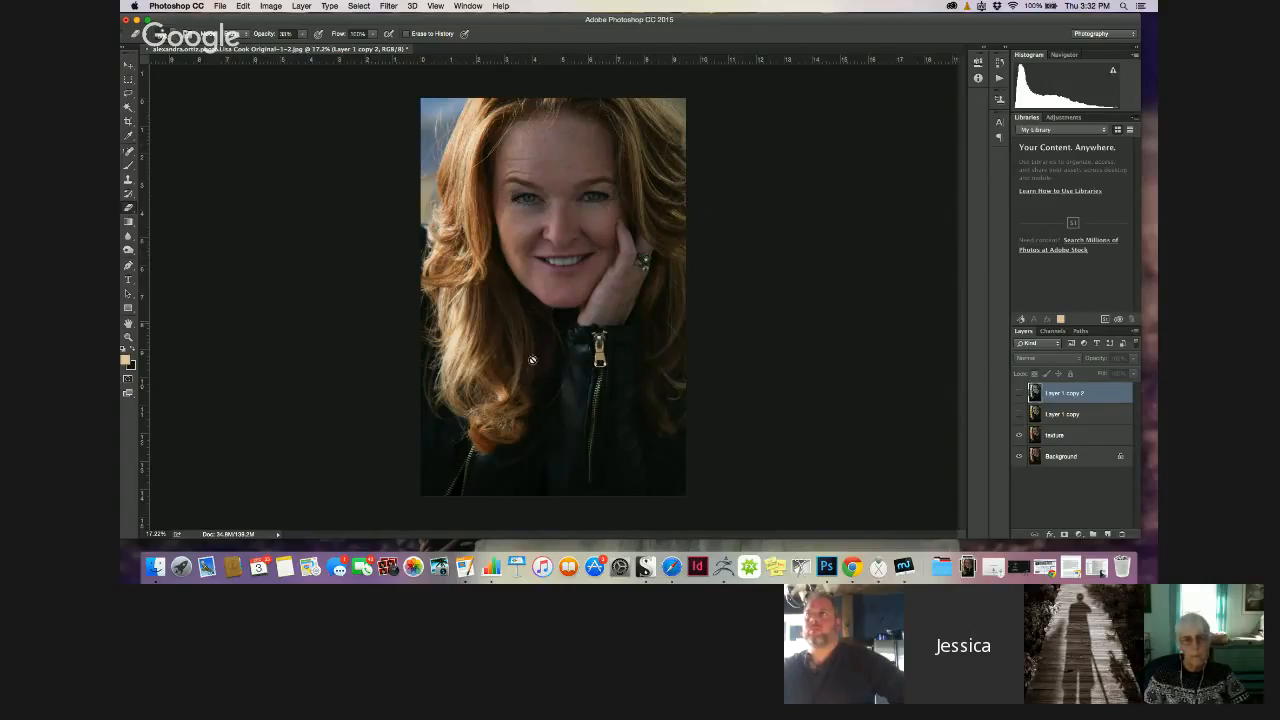
# Lasso around the face and hand, invert the selection, and copy the hair and surroundings from the color-corrected layer to a new layer
pyautogui.click(127, 92)
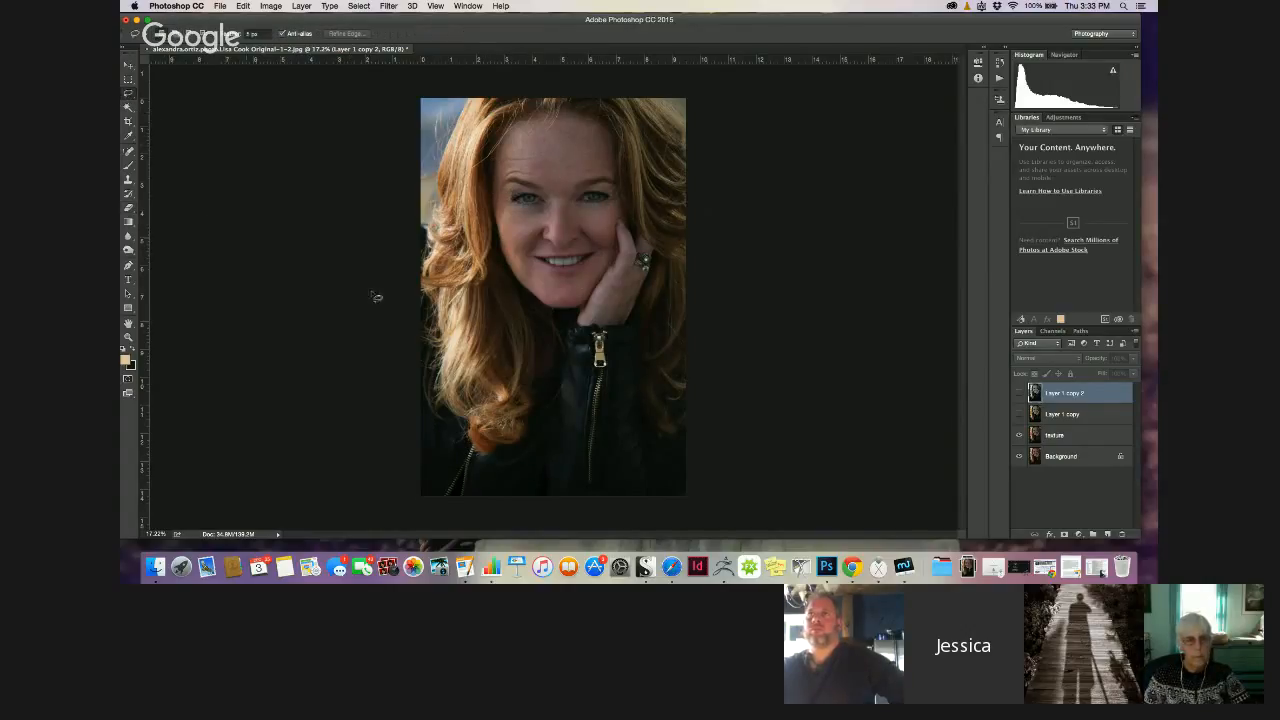
pyautogui.moveTo(504, 118)
pyautogui.mouseDown()
pyautogui.moveTo(490, 222)
pyautogui.moveTo(575, 335)
pyautogui.moveTo(659, 288)
pyautogui.moveTo(650, 212)
pyautogui.moveTo(603, 120)
pyautogui.moveTo(530, 104)
pyautogui.mouseUp()
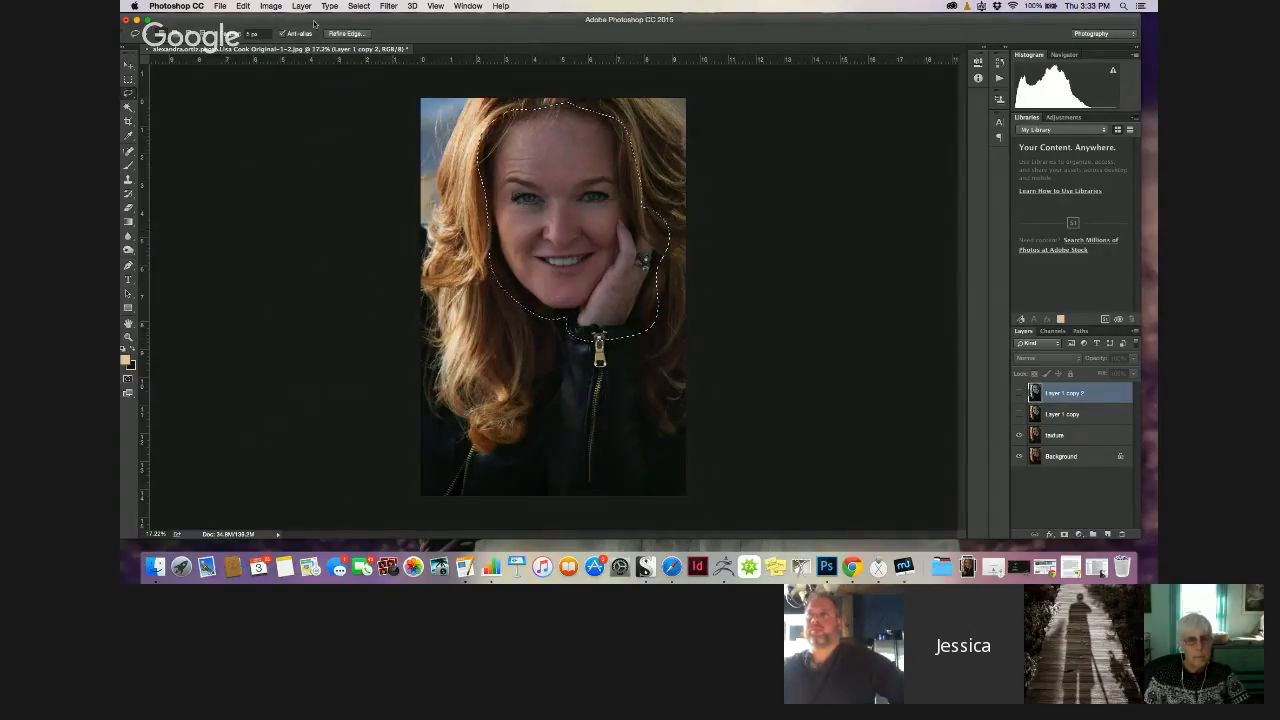
pyautogui.click(358, 6)
pyautogui.click(355, 8)
pyautogui.click(356, 7)
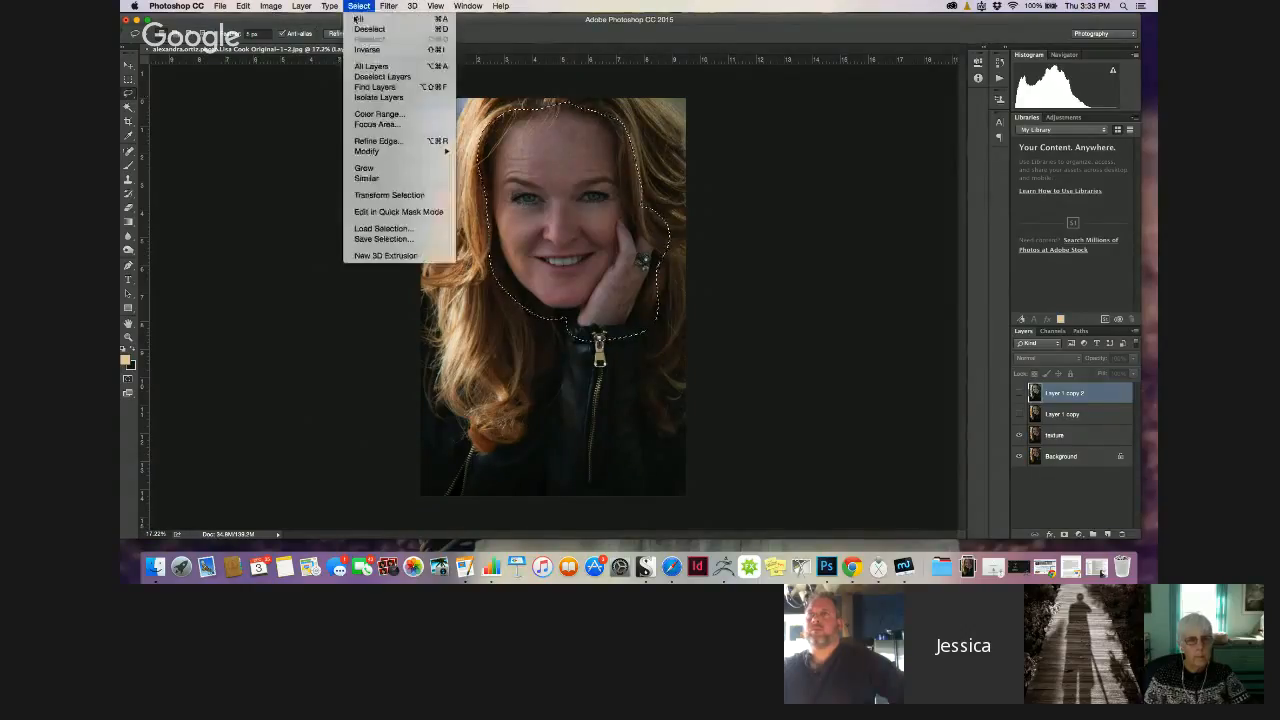
pyautogui.click(366, 49)
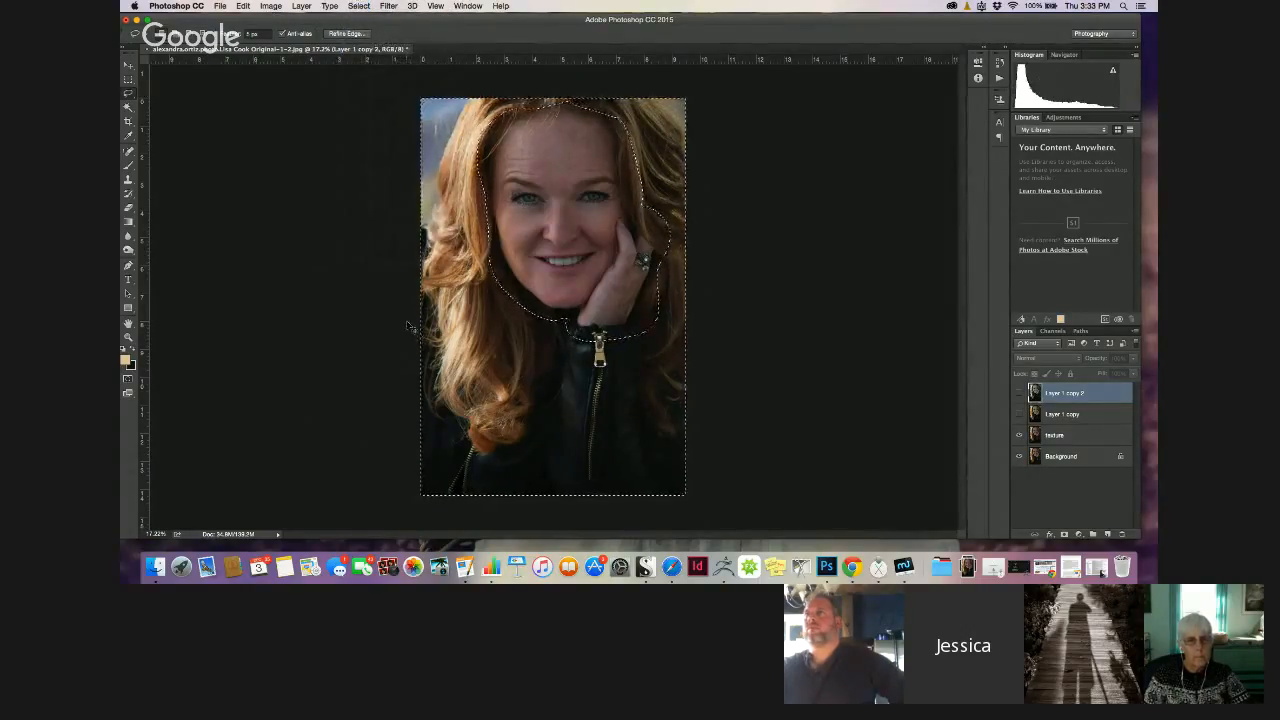
pyautogui.press('super+j')
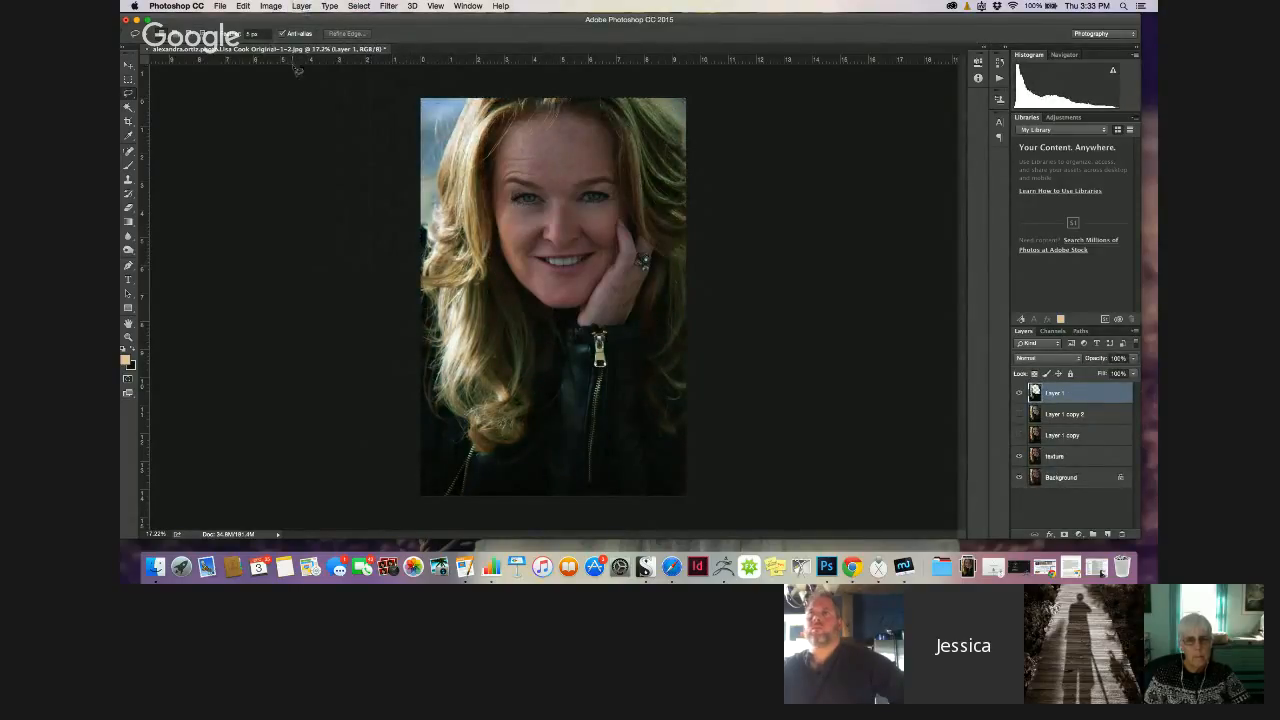
# Adjust the new hair layer with Hue/Saturation to hue -19, saturation +28 and lightness -12
pyautogui.click(270, 6)
pyautogui.moveTo(290, 36)
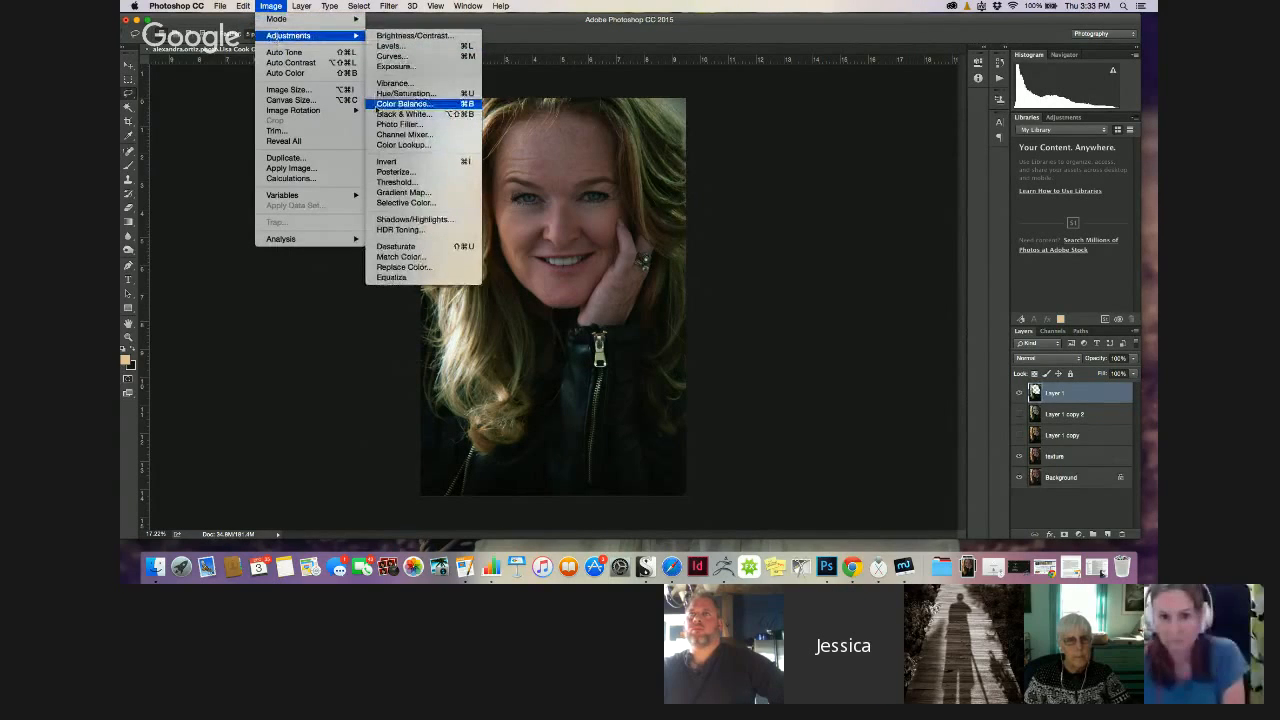
pyautogui.click(385, 93)
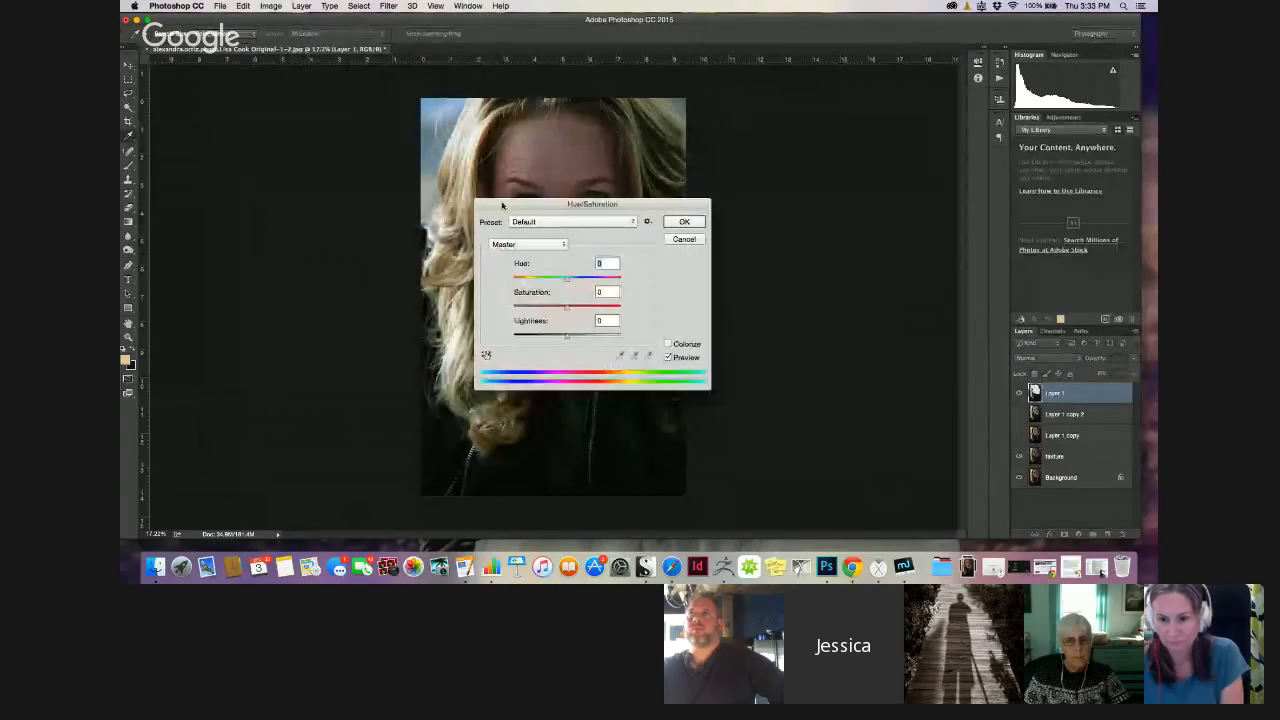
pyautogui.moveTo(592, 204); pyautogui.dragTo(255, 200)
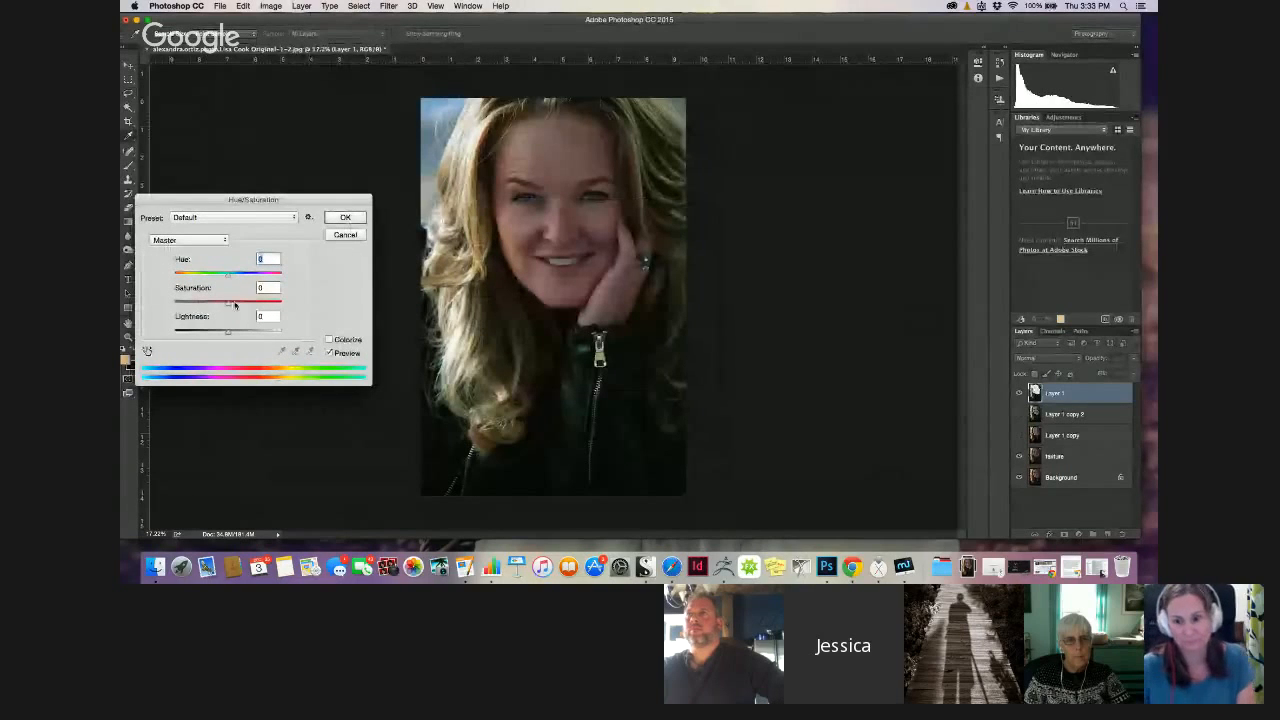
pyautogui.moveTo(228, 303); pyautogui.dragTo(216, 278)
pyautogui.moveTo(229, 331); pyautogui.dragTo(226, 334)
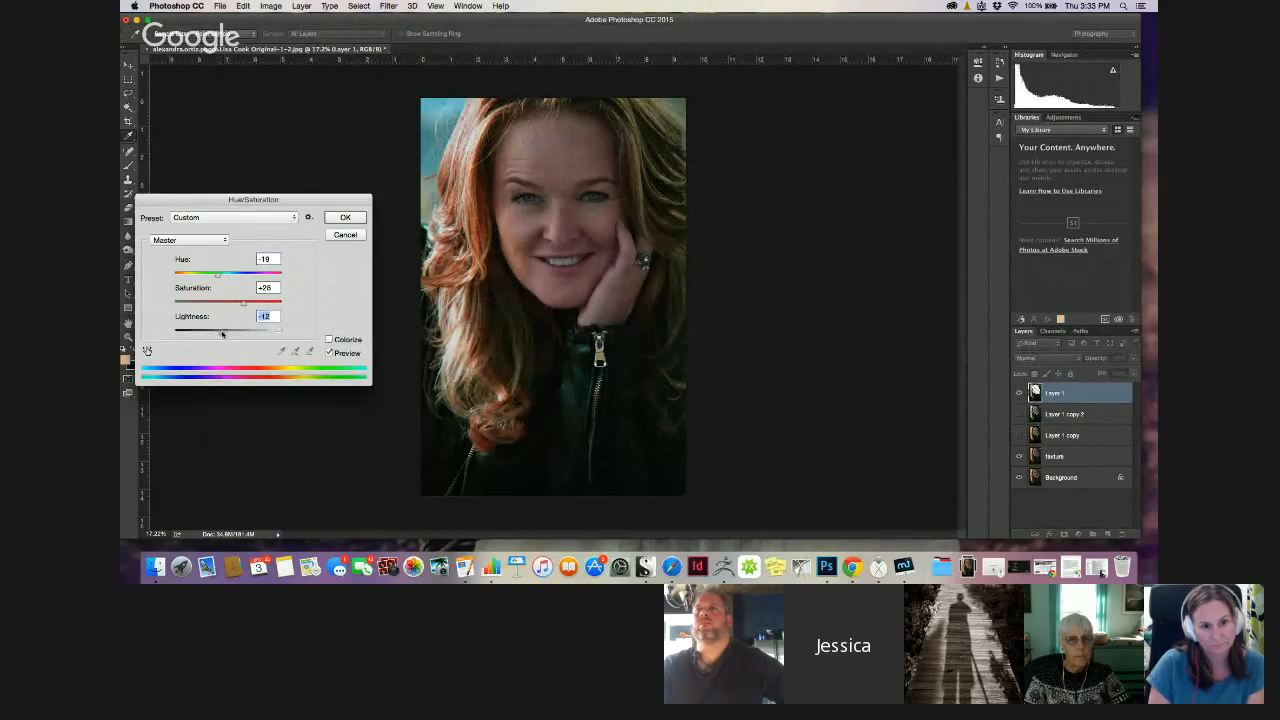
pyautogui.click(345, 217)
# Shift the hair layer to red with Color Balance across the tonal ranges, setting the shadows to +19, -17 and -22
pyautogui.click(272, 7)
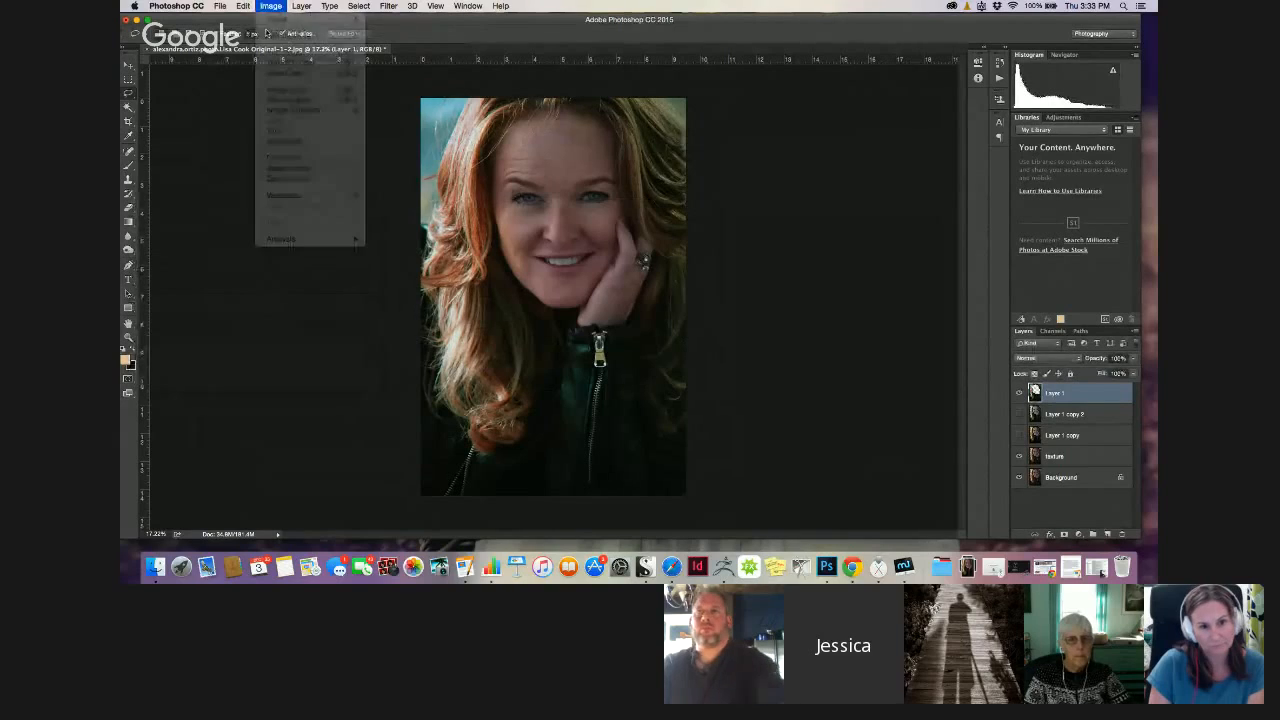
pyautogui.click(272, 7)
pyautogui.click(272, 7)
pyautogui.moveTo(300, 35)
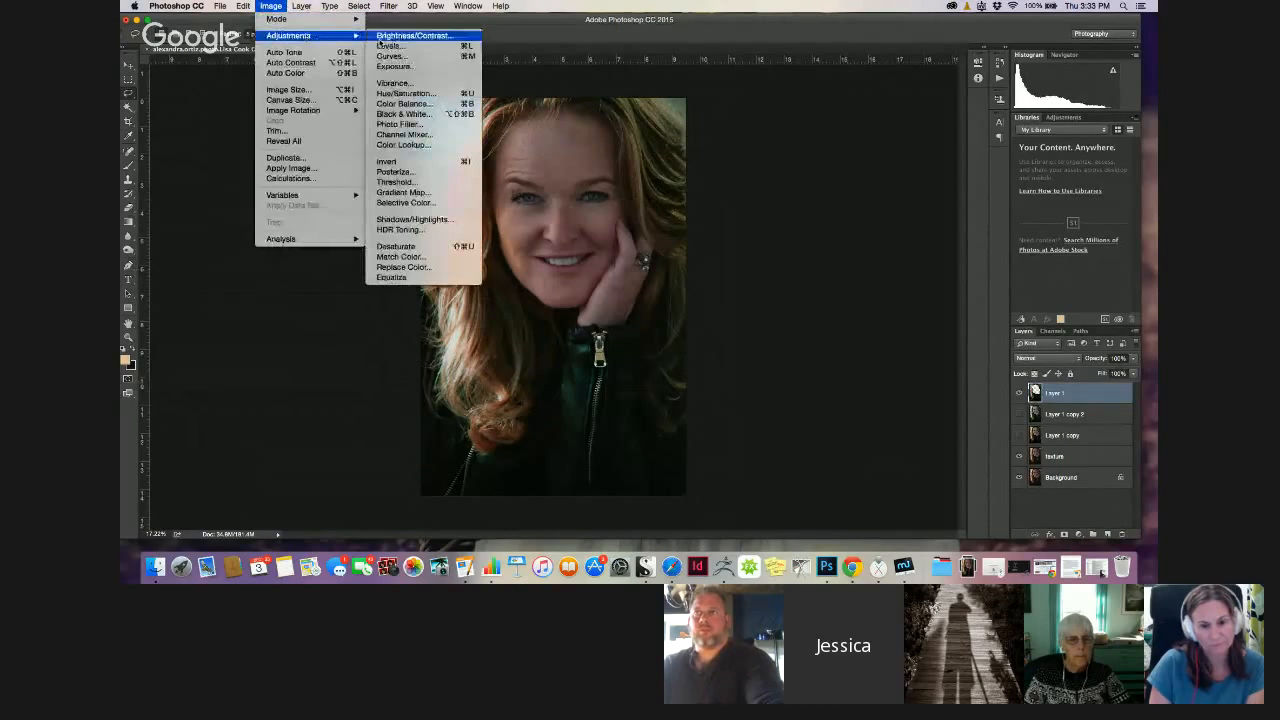
pyautogui.click(380, 106)
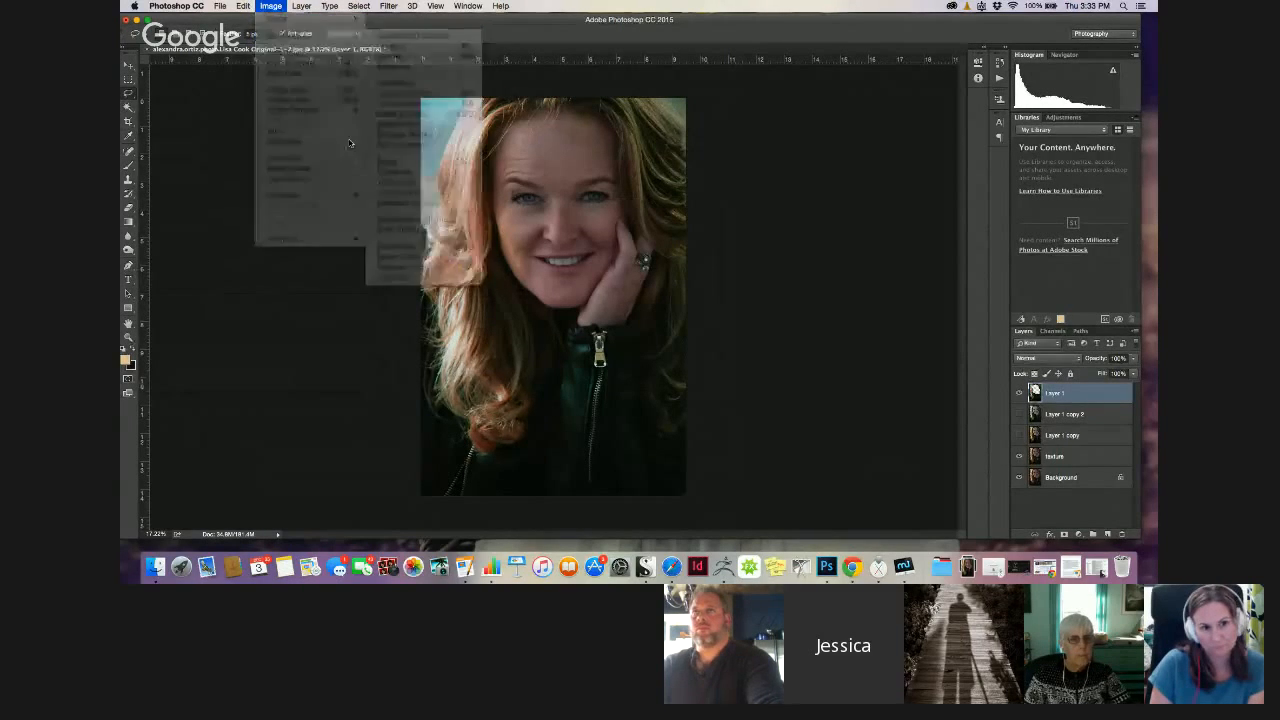
pyautogui.moveTo(407, 423)
pyautogui.mouseDown()
pyautogui.moveTo(392, 424)
pyautogui.moveTo(422, 399)
pyautogui.moveTo(395, 410)
pyautogui.mouseUp()
pyautogui.click(438, 454)
pyautogui.click(320, 454)
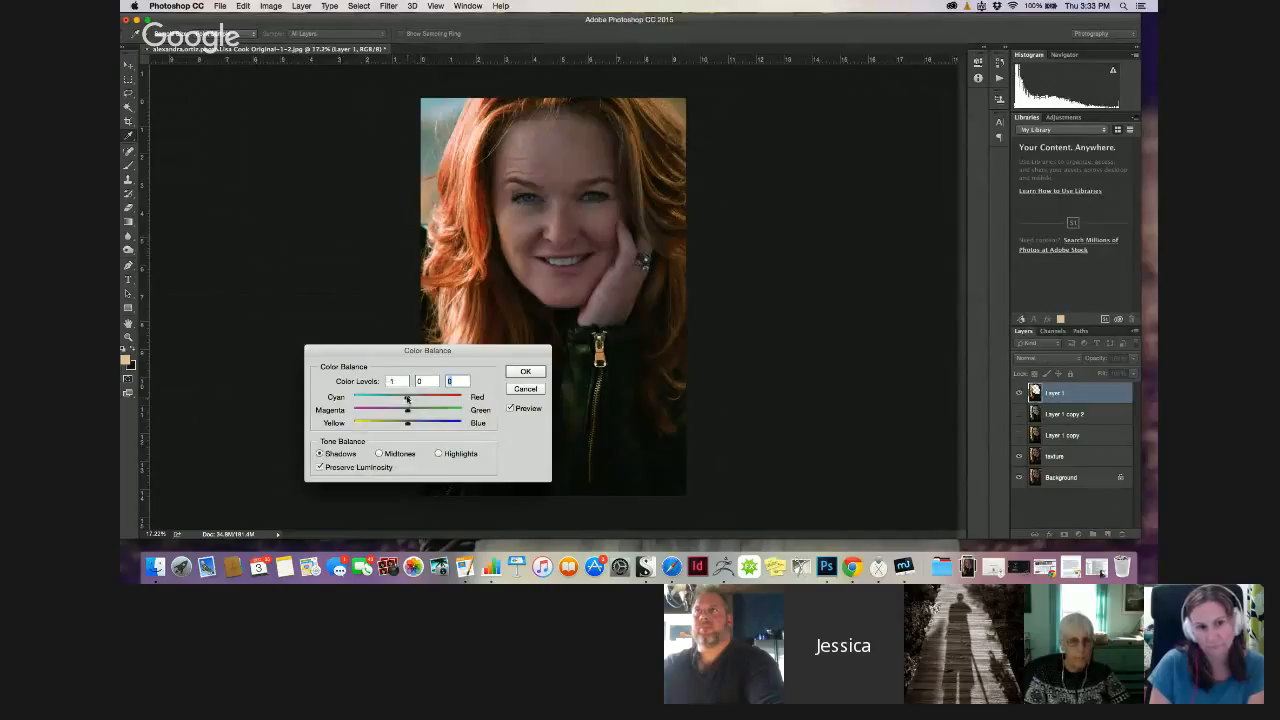
pyautogui.moveTo(405, 398)
pyautogui.mouseDown()
pyautogui.moveTo(417, 398)
pyautogui.moveTo(394, 424)
pyautogui.moveTo(398, 412)
pyautogui.mouseUp()
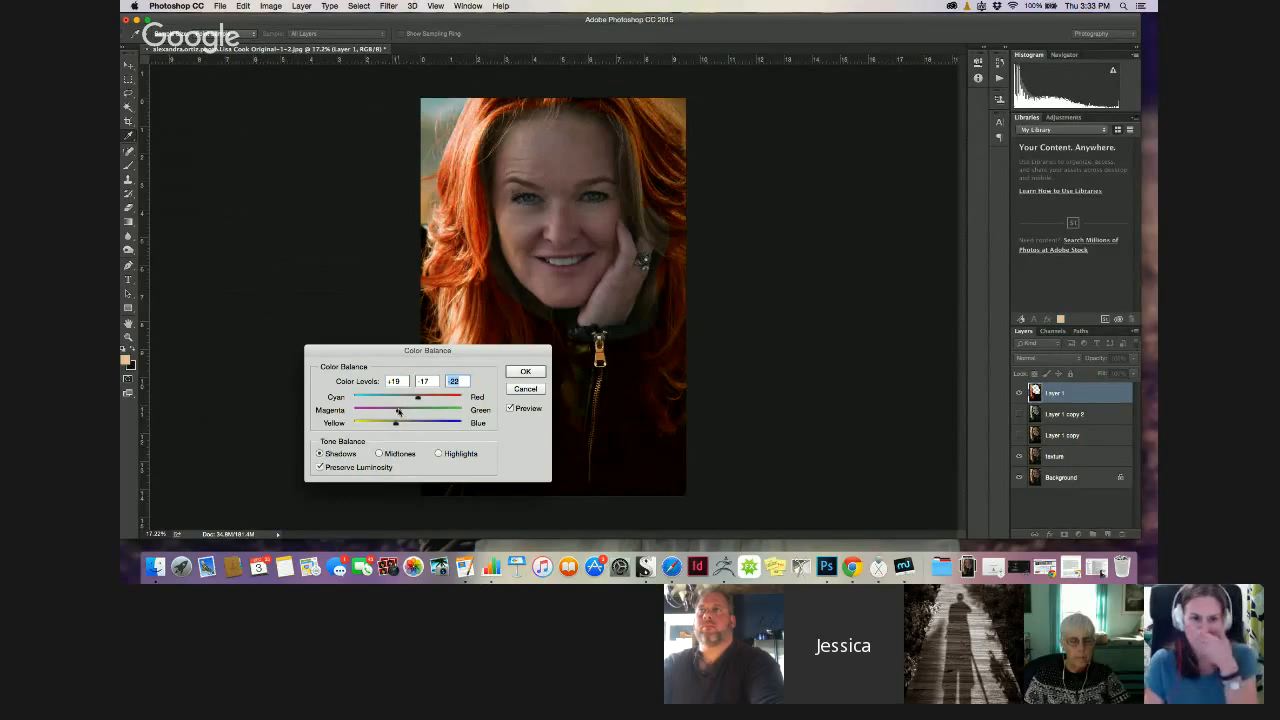
pyautogui.click(525, 371)
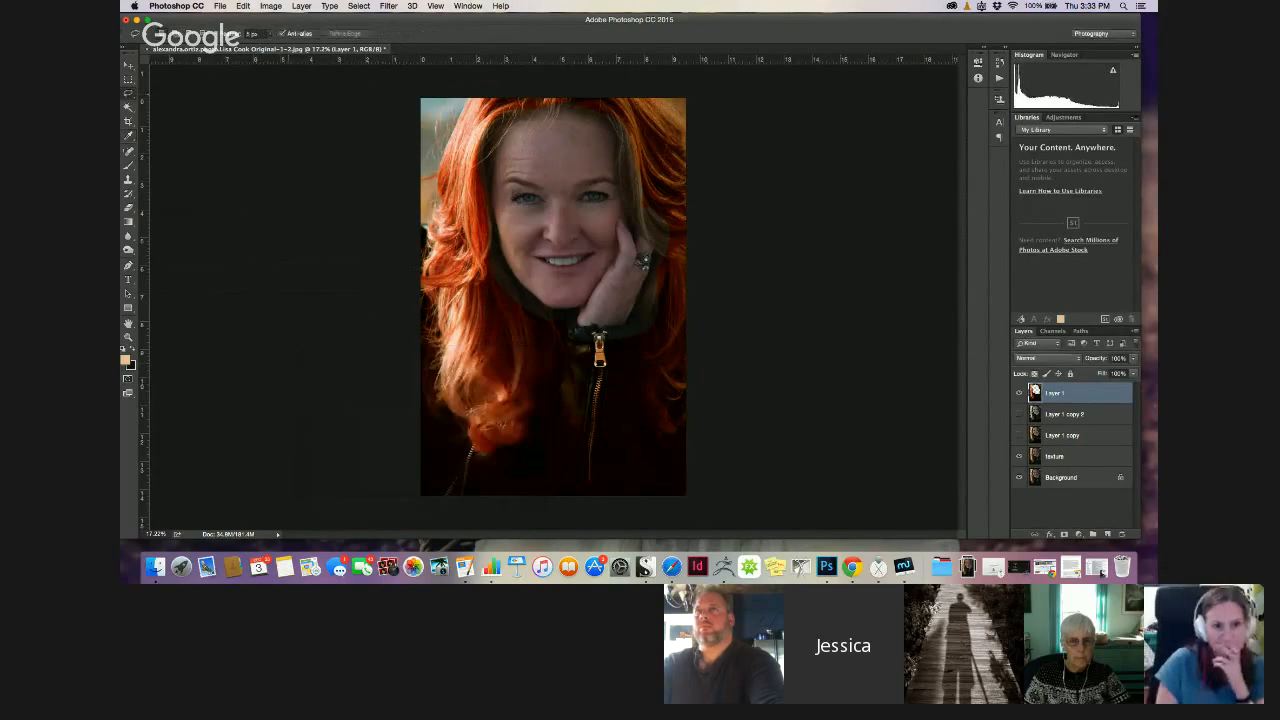
# Mute the red hair layer with Hue/Saturation, using saturation -38, lightness -17 and a slight hue shift
pyautogui.click(270, 6)
pyautogui.moveTo(300, 35)
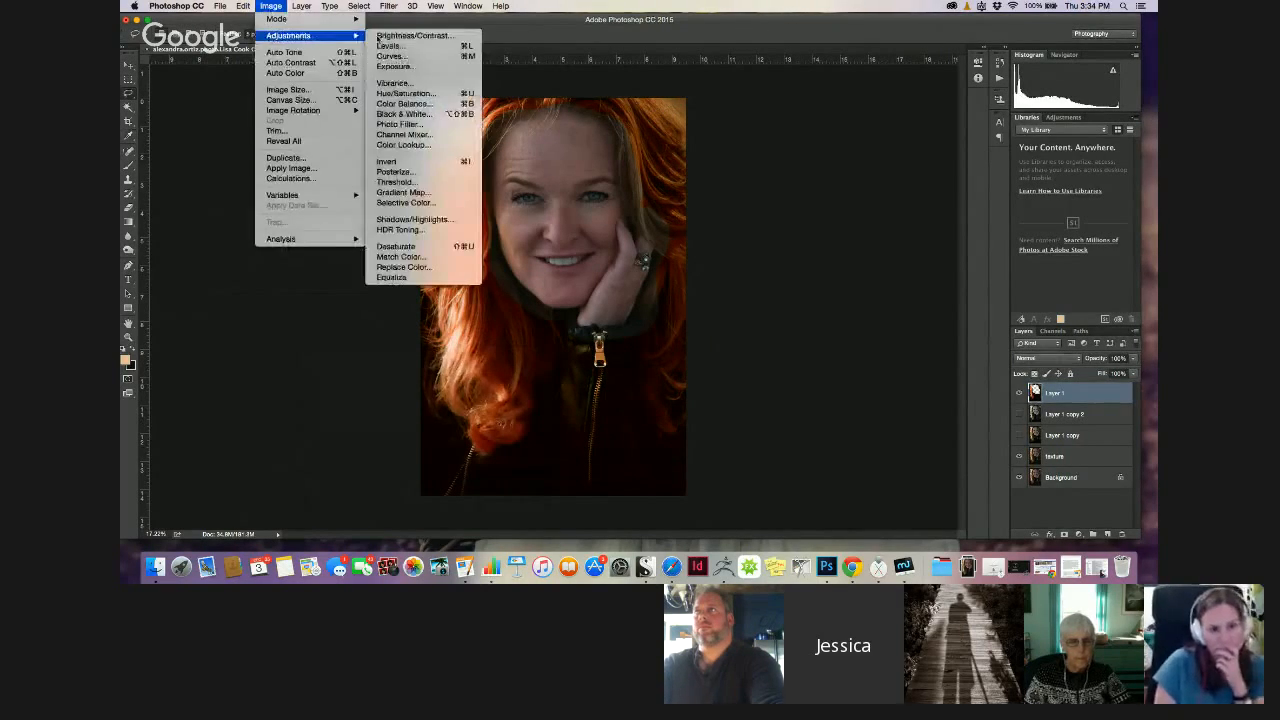
pyautogui.click(404, 93)
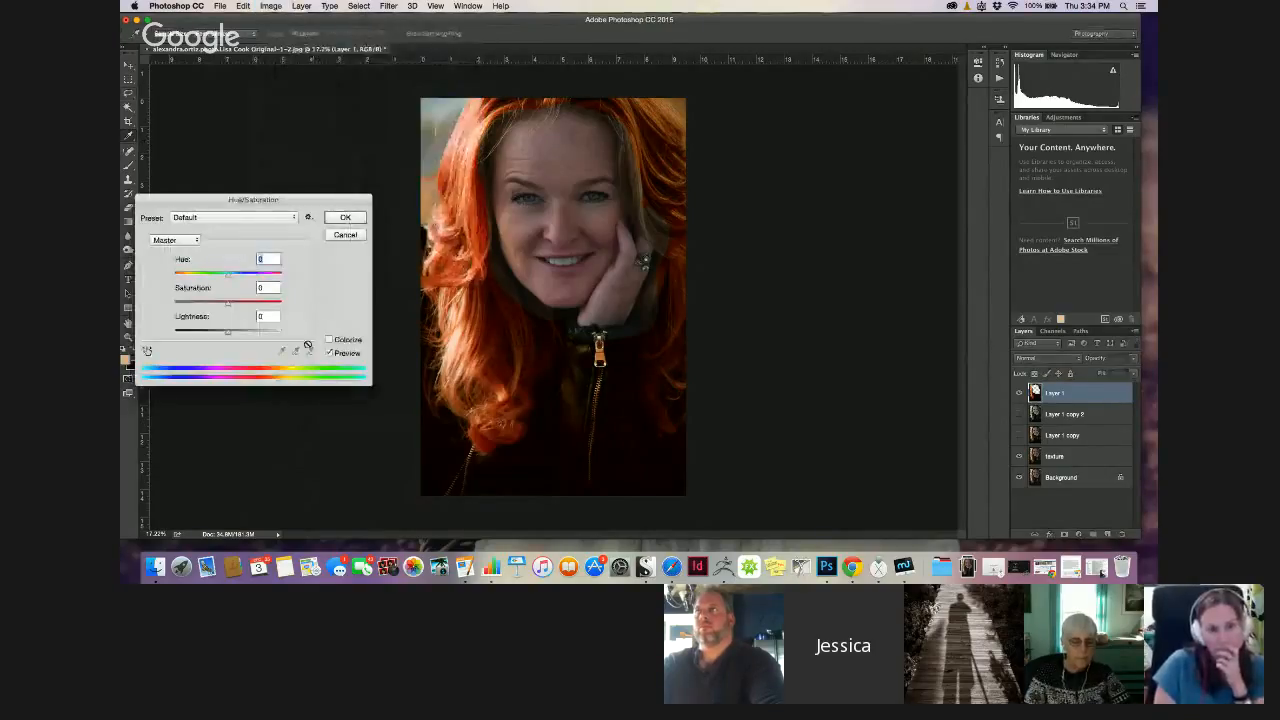
pyautogui.moveTo(228, 304); pyautogui.dragTo(221, 278)
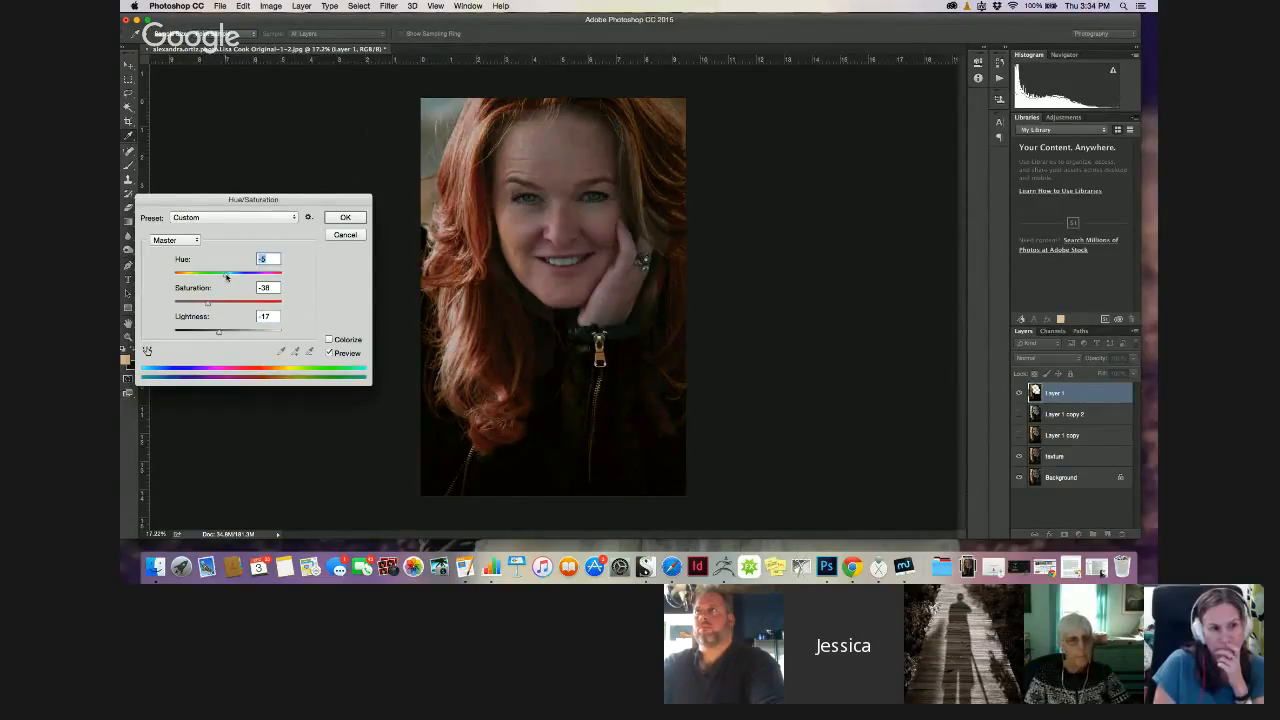
pyautogui.click(343, 217)
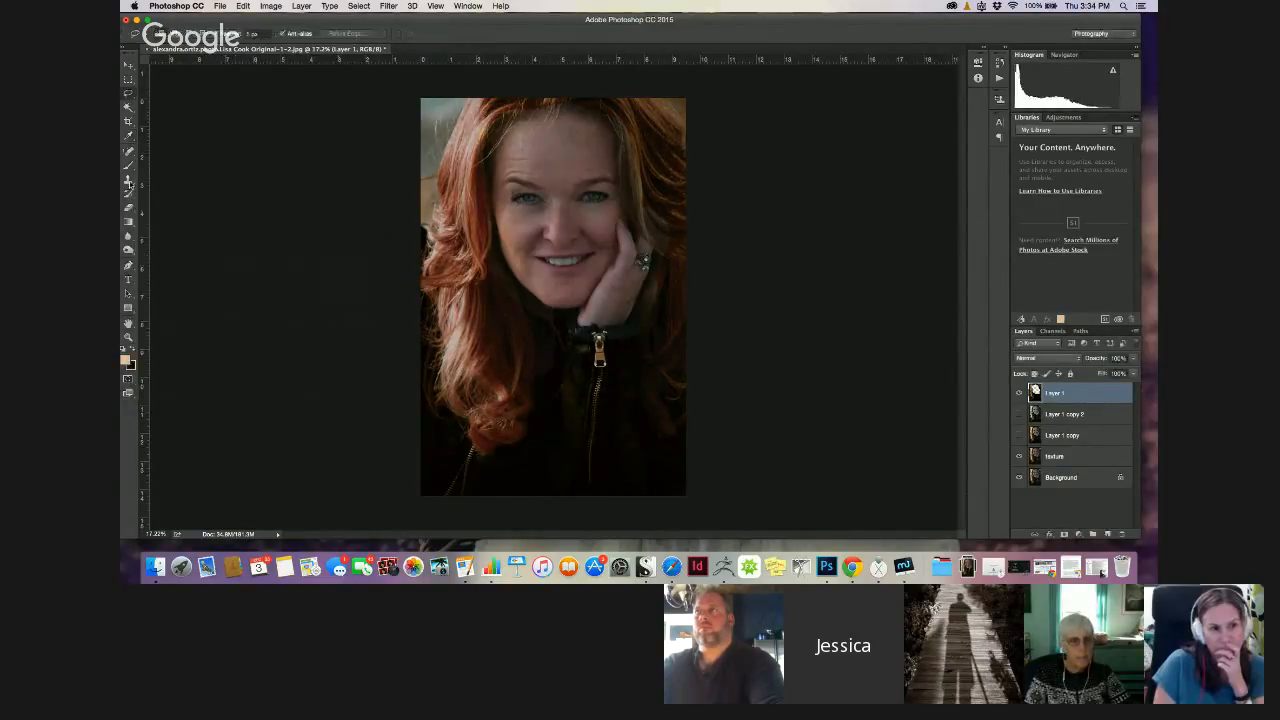
# Erase the red hair layer around the face, hand and jacket, lightly at the hairline and elsewhere at 100% eraser opacity with a larger brush
pyautogui.click(128, 207)
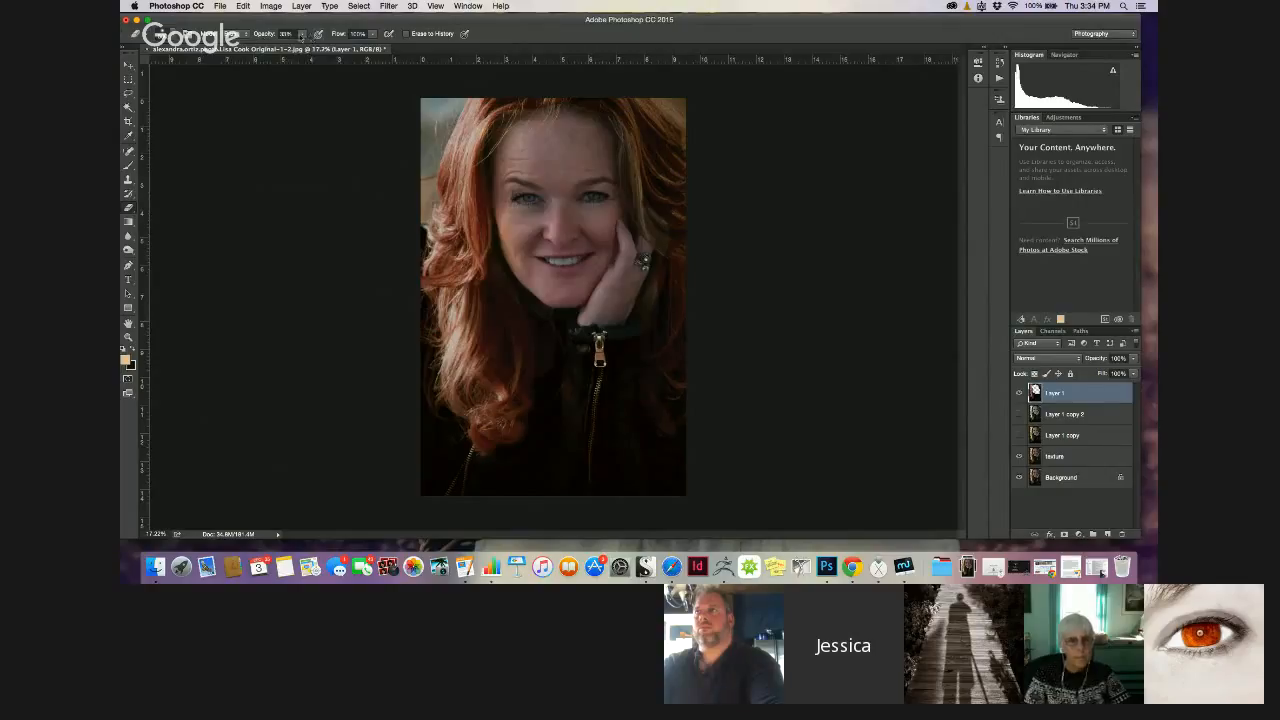
pyautogui.click(302, 34)
pyautogui.moveTo(302, 48); pyautogui.dragTo(304, 48)
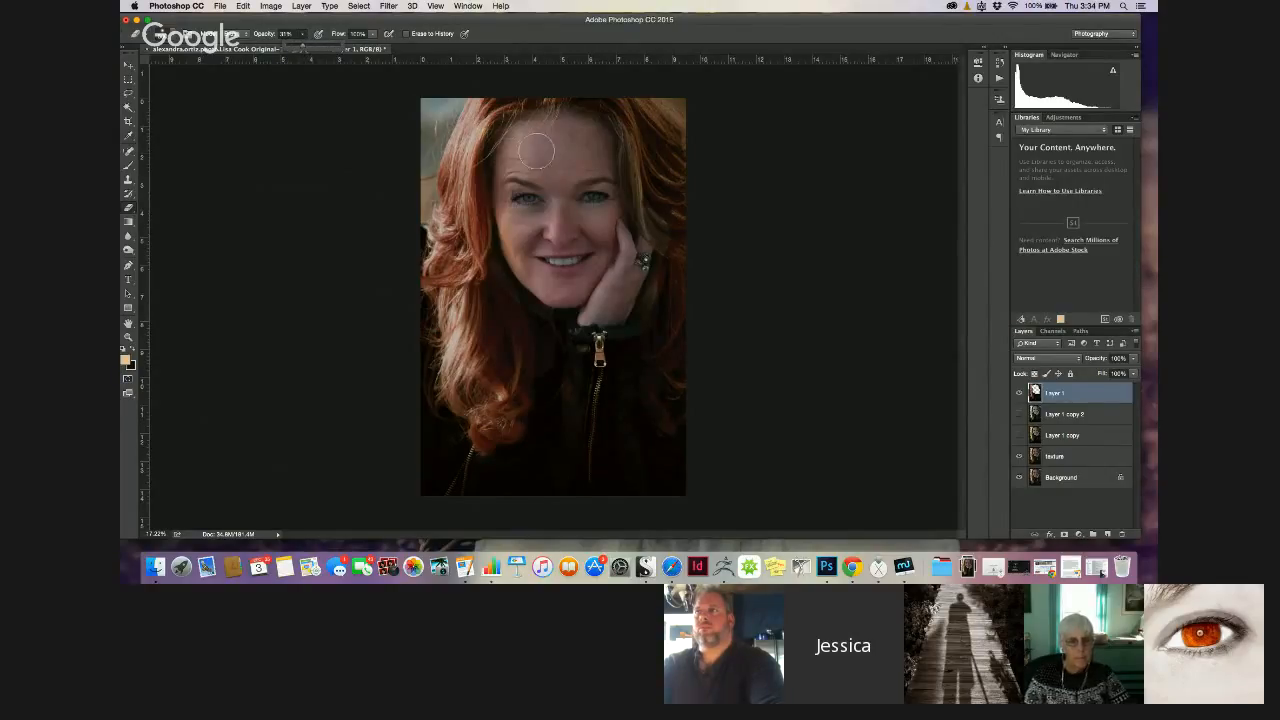
pyautogui.moveTo(541, 131)
pyautogui.mouseDown()
pyautogui.moveTo(584, 130)
pyautogui.moveTo(568, 120)
pyautogui.mouseUp()
pyautogui.click(302, 34)
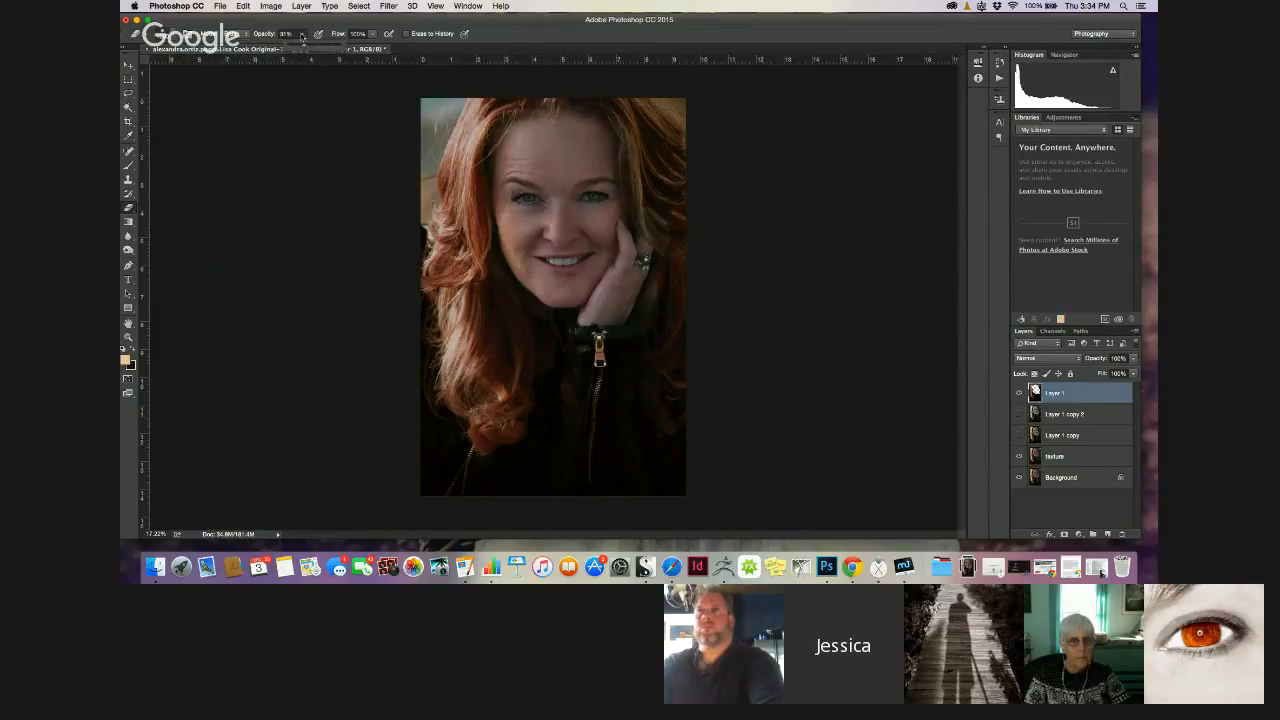
pyautogui.moveTo(302, 47); pyautogui.dragTo(347, 48)
pyautogui.moveTo(598, 170)
pyautogui.mouseDown()
pyautogui.moveTo(582, 130)
pyautogui.moveTo(638, 280)
pyautogui.moveTo(588, 336)
pyautogui.moveTo(545, 292)
pyautogui.moveTo(516, 220)
pyautogui.moveTo(517, 130)
pyautogui.moveTo(484, 292)
pyautogui.moveTo(540, 424)
pyautogui.moveTo(504, 364)
pyautogui.mouseUp()
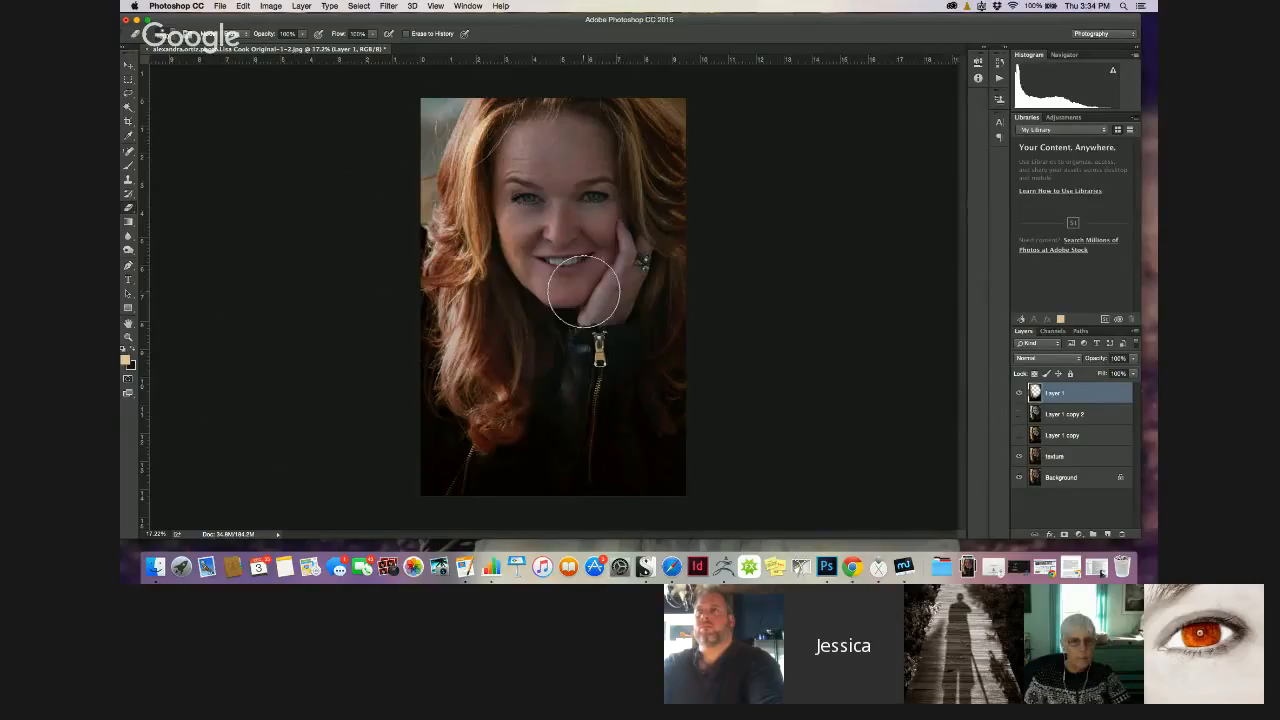
# Erase the red hair layer beside the chin and hand, and merge Layer 1 with Layer 1 copy 2
pyautogui.moveTo(584, 290); pyautogui.dragTo(657, 323)
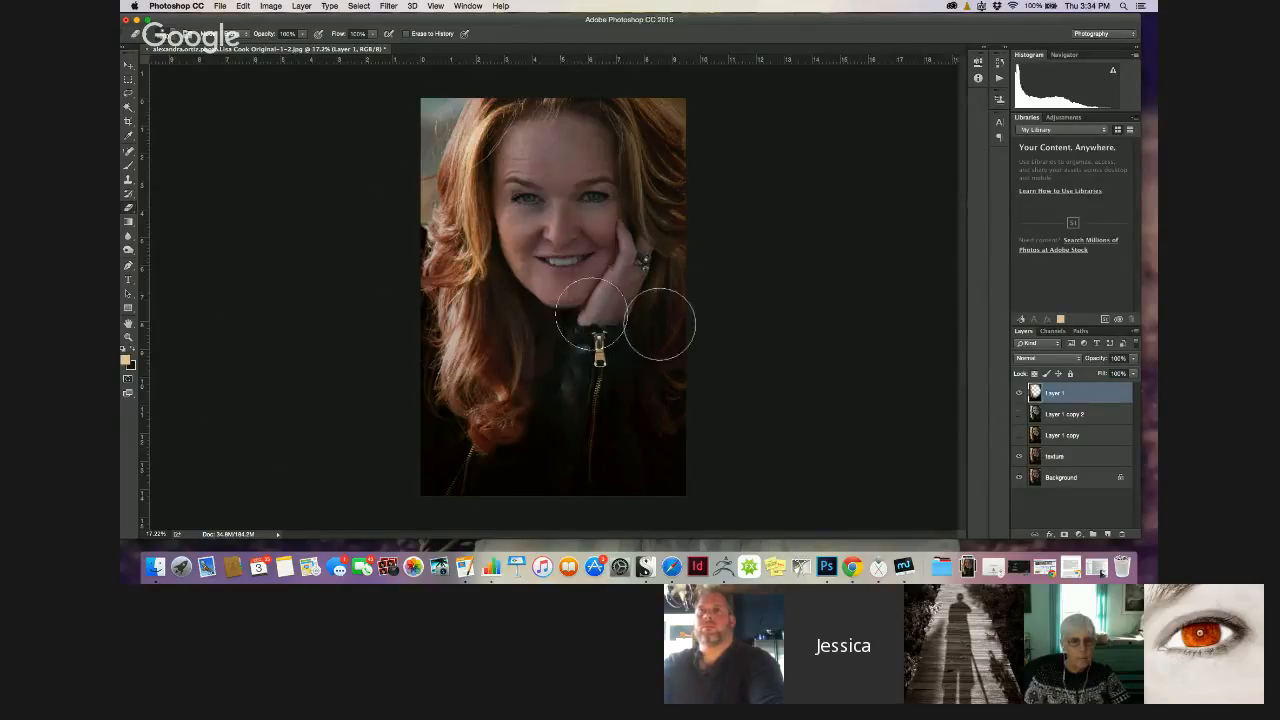
pyautogui.keyDown('shift'); pyautogui.click(1031, 417); pyautogui.keyUp('shift')
pyautogui.press('super+e')
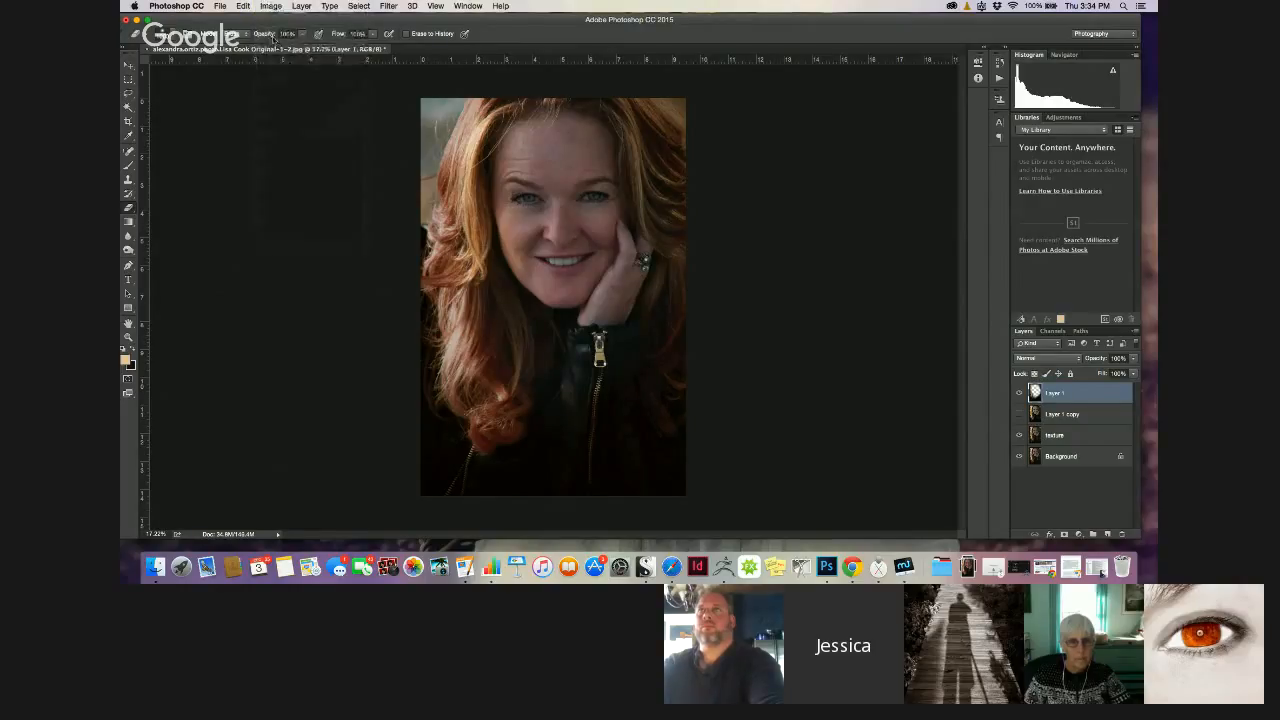
# Warm the hair layer with Color Balance, setting the highlights to +11, 0 and -20
pyautogui.click(270, 6)
pyautogui.moveTo(300, 36)
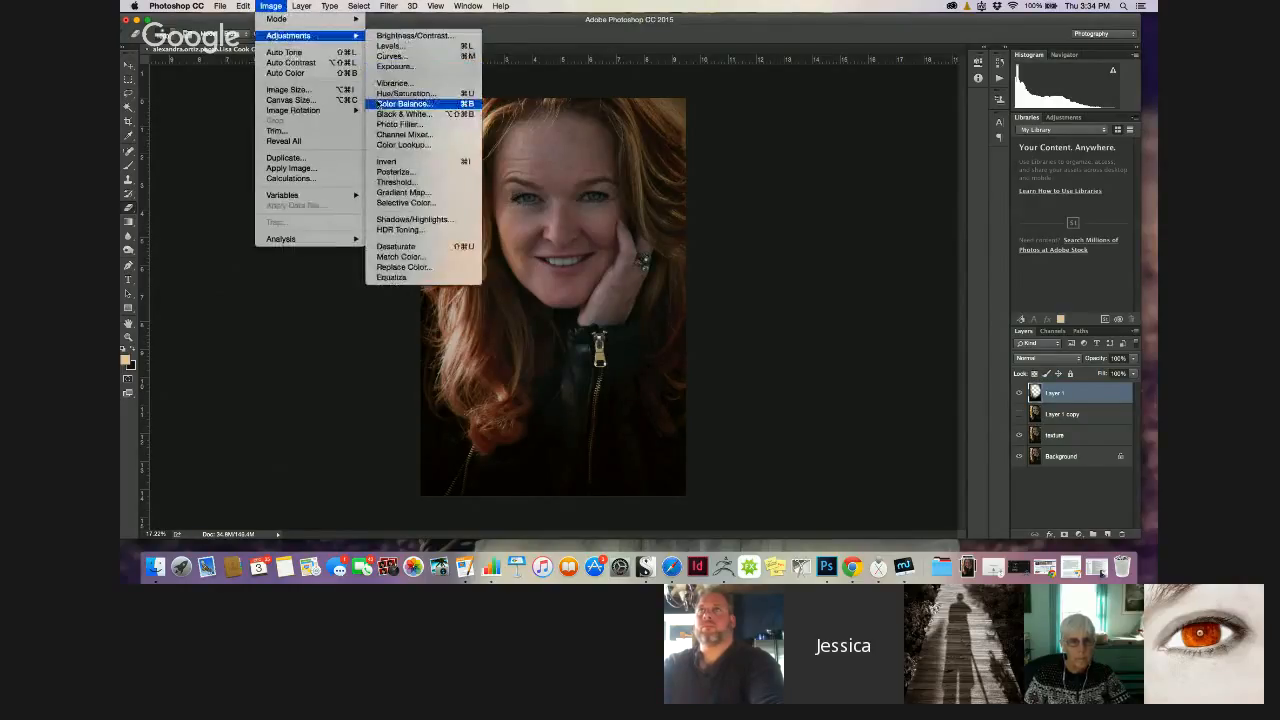
pyautogui.click(378, 104)
pyautogui.moveTo(407, 423); pyautogui.dragTo(413, 397)
pyautogui.click(438, 454)
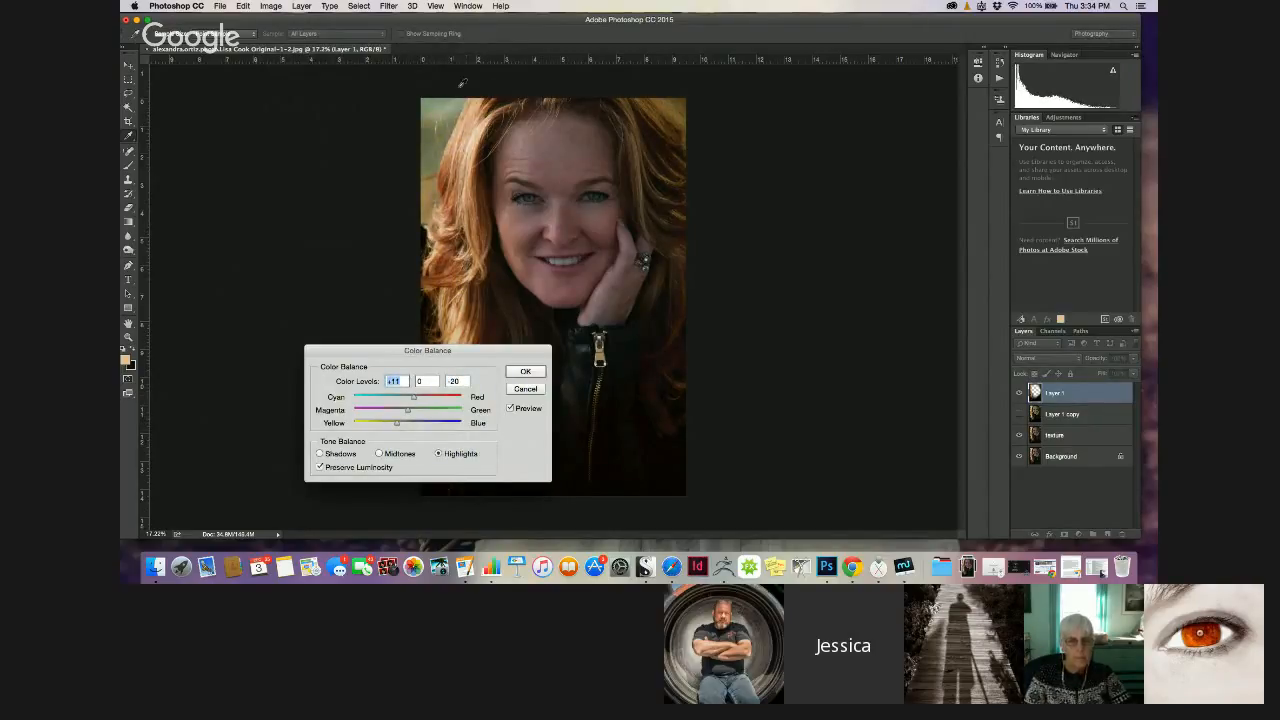
pyautogui.click(527, 371)
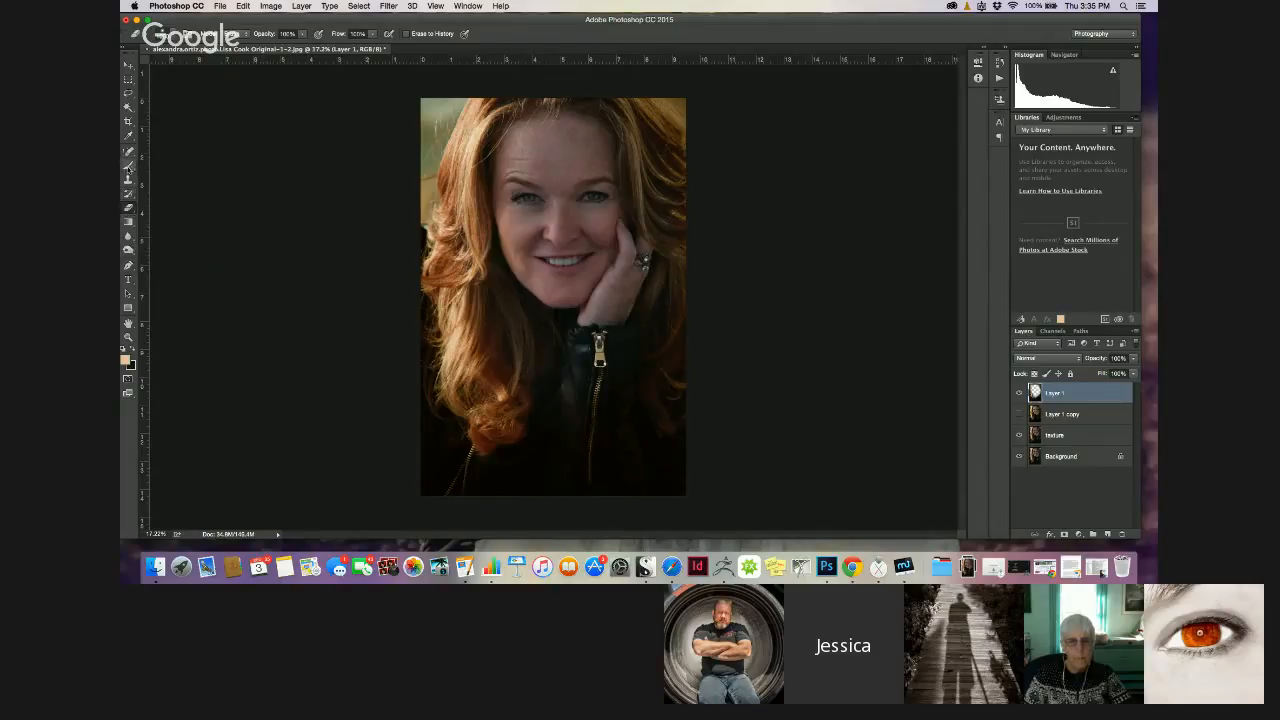
# Switch to the Brush tool with a pure white foreground color
pyautogui.click(128, 166)
pyautogui.click(133, 348)
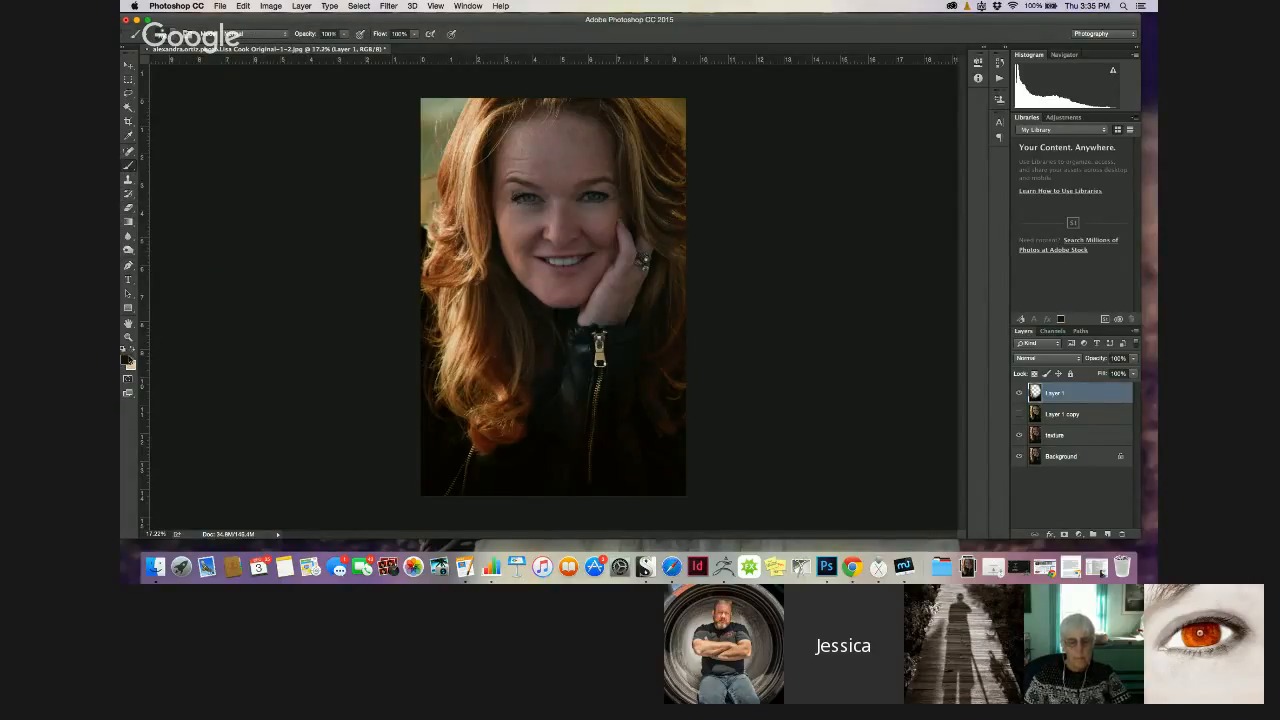
pyautogui.press('i')
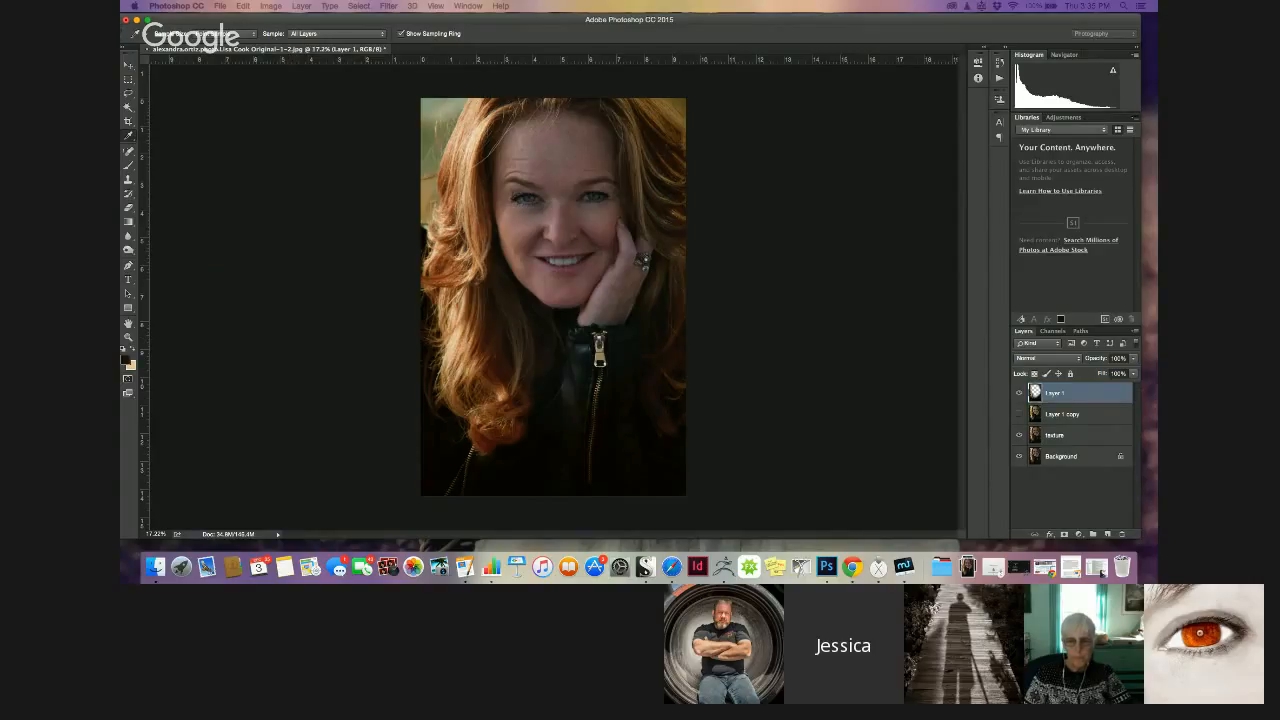
pyautogui.click(127, 361)
pyautogui.moveTo(511, 180); pyautogui.dragTo(265, 194)
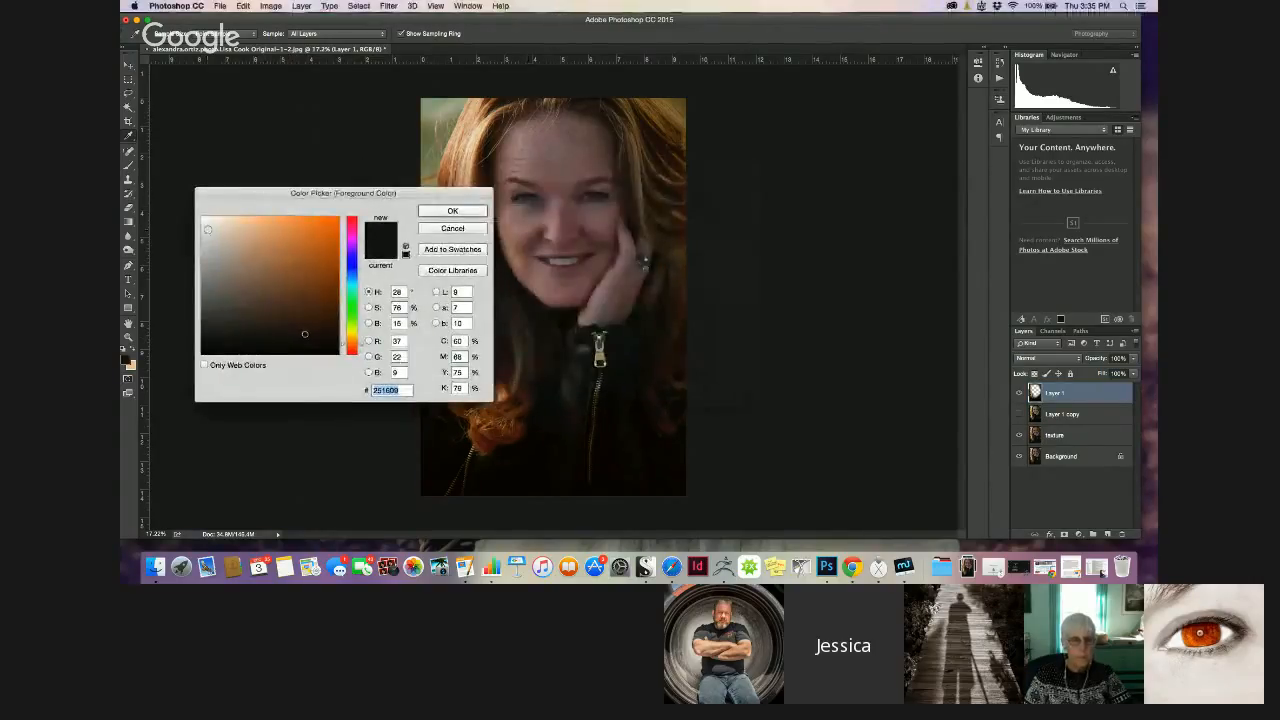
pyautogui.click(202, 217)
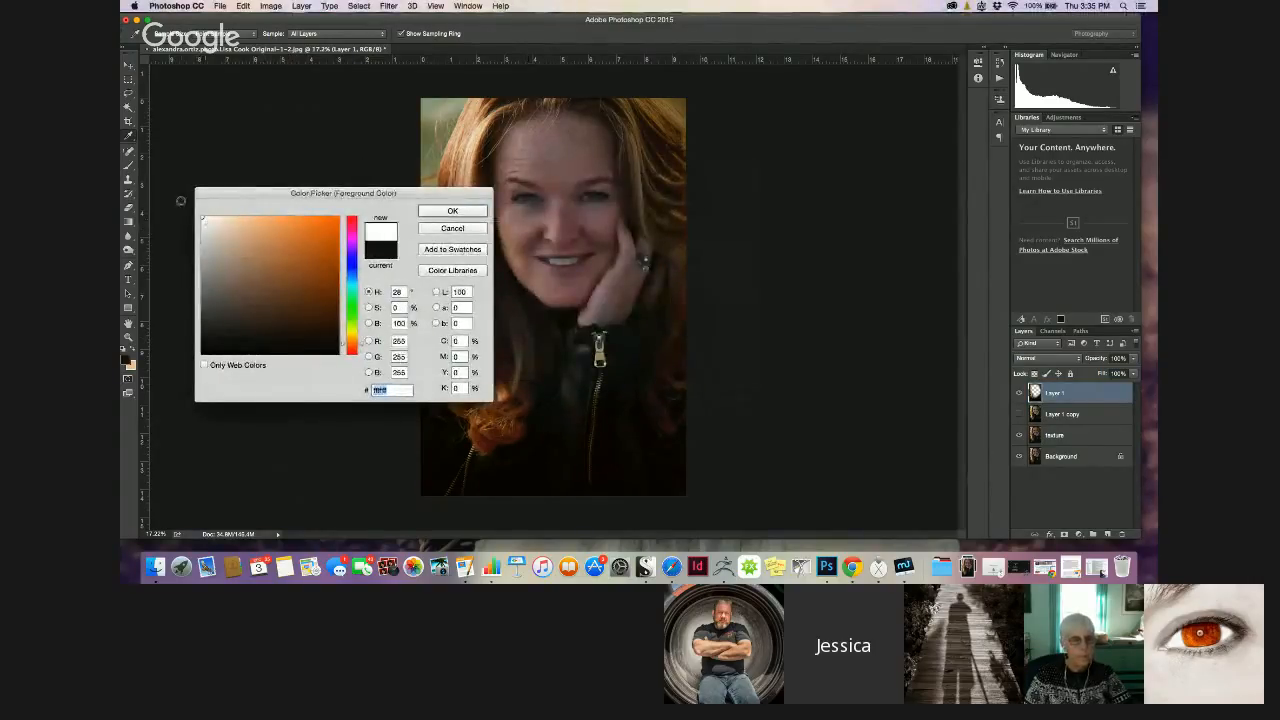
pyautogui.click(464, 213)
pyautogui.press('b')
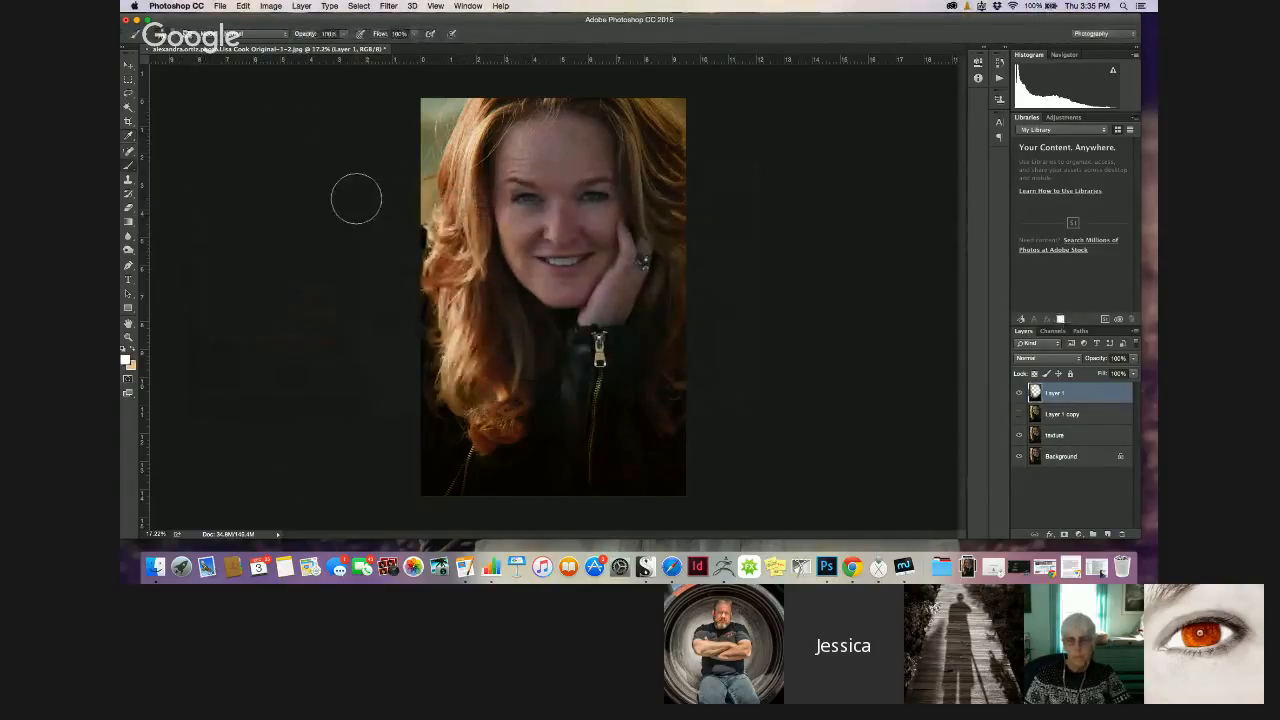
# Enlarge the brush to about 3100 px and paint all of Layer 1 white
pyautogui.press(']')
pyautogui.press(']')
pyautogui.press(']')
pyautogui.press(']')
pyautogui.press(']')
pyautogui.press(']')
pyautogui.press(']')
pyautogui.press(']')
pyautogui.press(']')
pyautogui.press(']')
pyautogui.press(']')
pyautogui.press(']')
pyautogui.press(']')
pyautogui.press(']')
pyautogui.press(']')
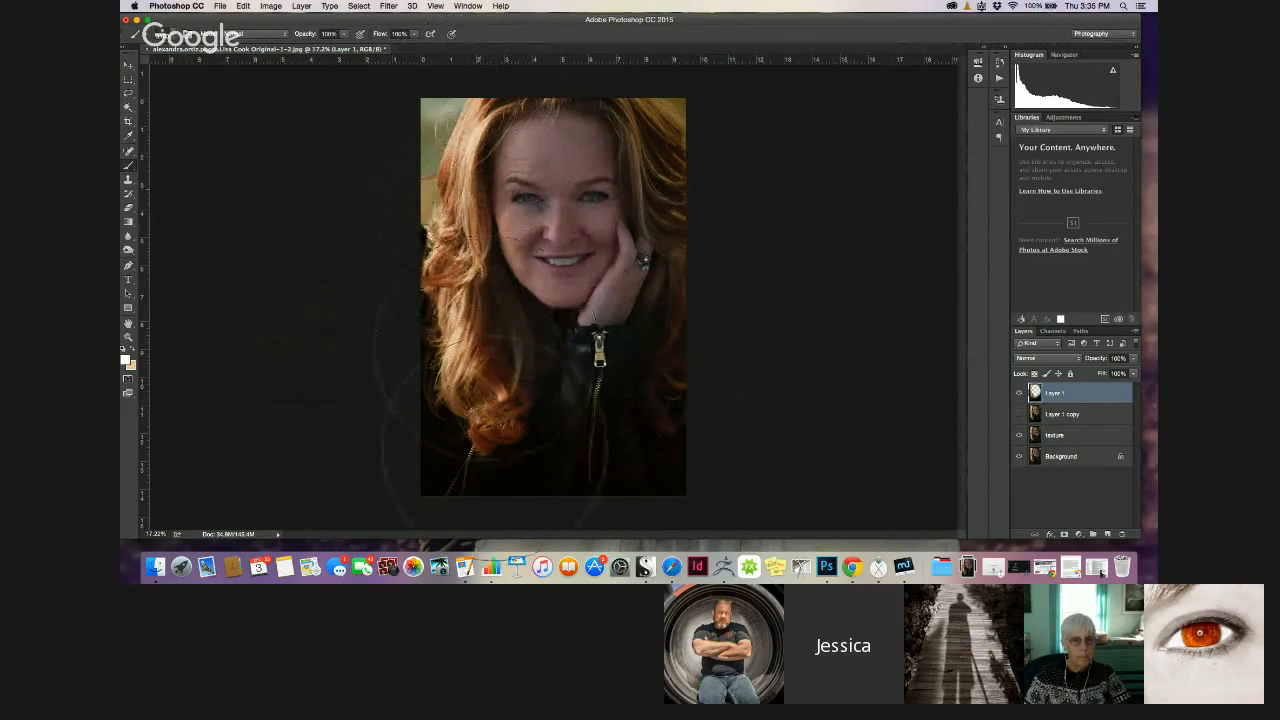
pyautogui.moveTo(487, 236)
pyautogui.mouseDown()
pyautogui.moveTo(543, 400)
pyautogui.moveTo(614, 406)
pyautogui.moveTo(474, 484)
pyautogui.moveTo(686, 423)
pyautogui.moveTo(522, 363)
pyautogui.mouseUp()
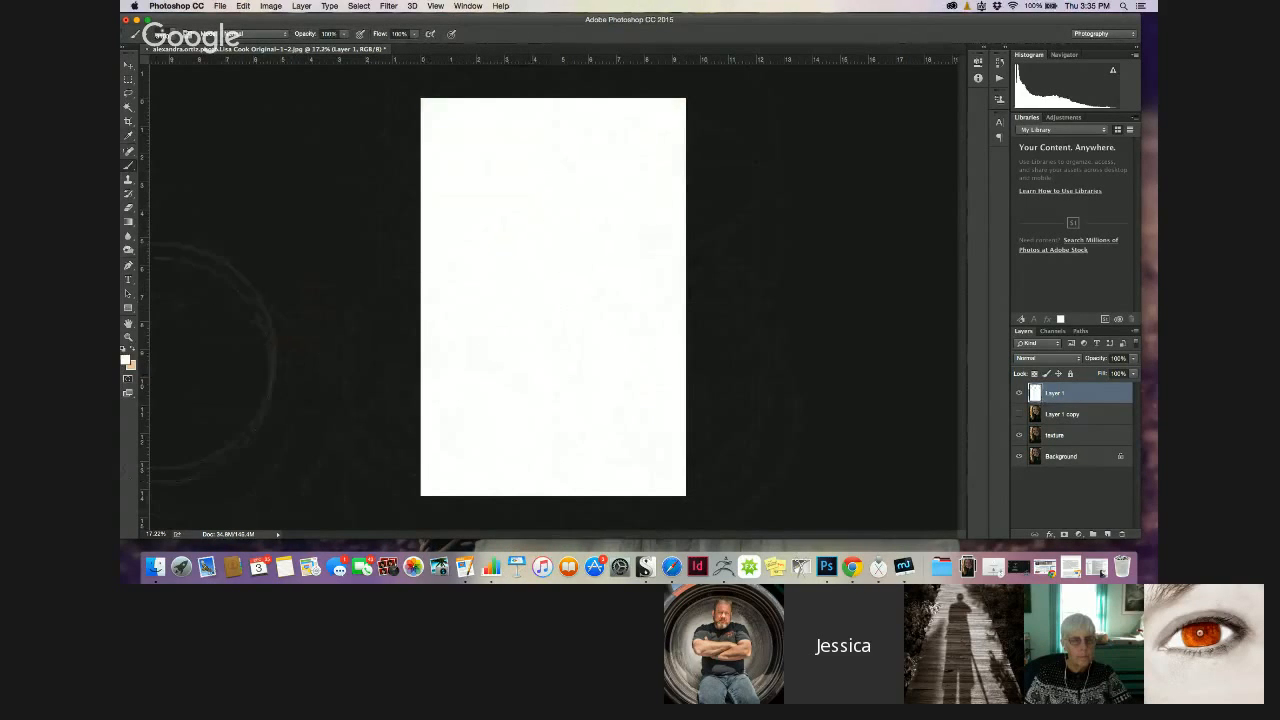
# Set the foreground color to a near-black and dab one soft-edged spot in the center of the white canvas
pyautogui.click(124, 360)
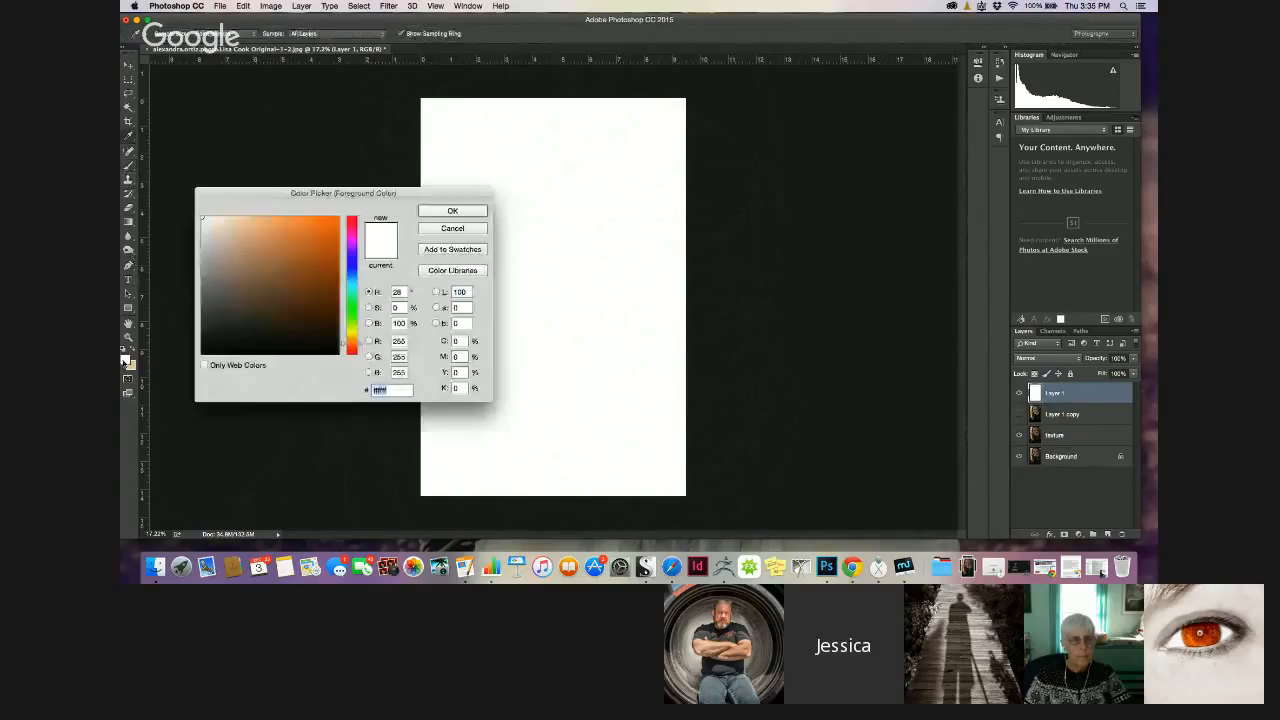
pyautogui.moveTo(267, 194); pyautogui.dragTo(122, 209)
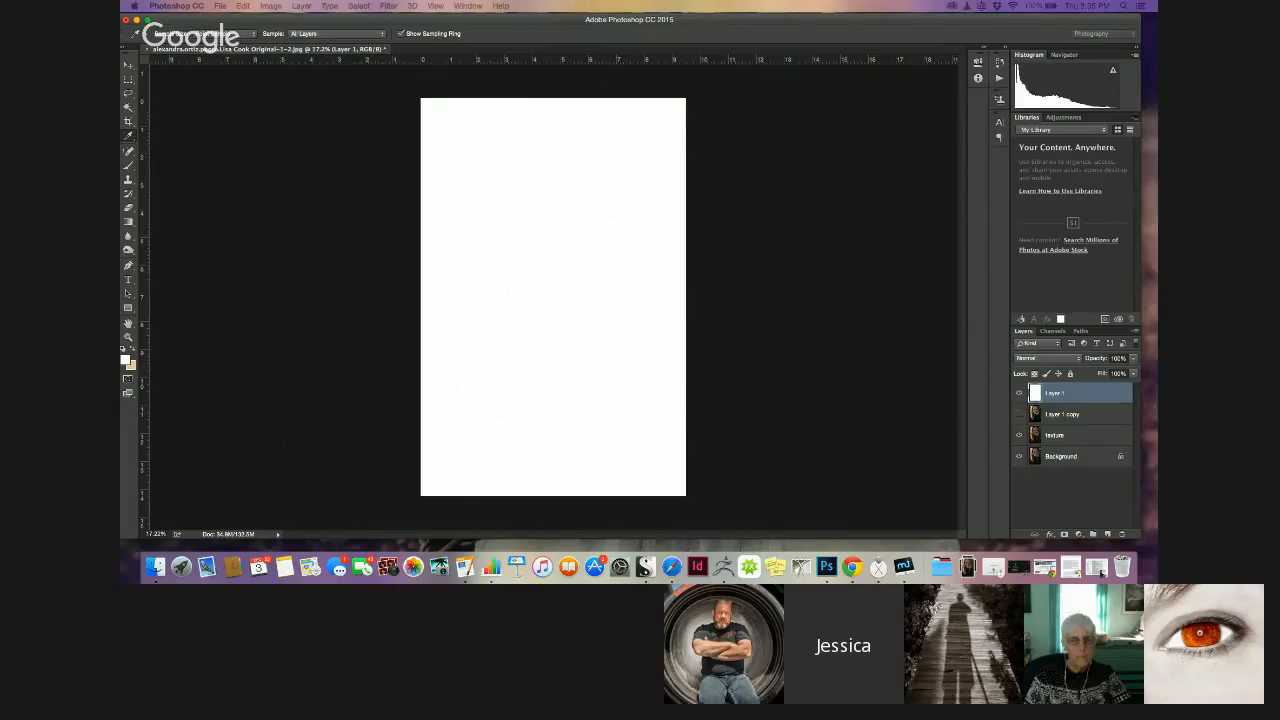
pyautogui.press('Return')
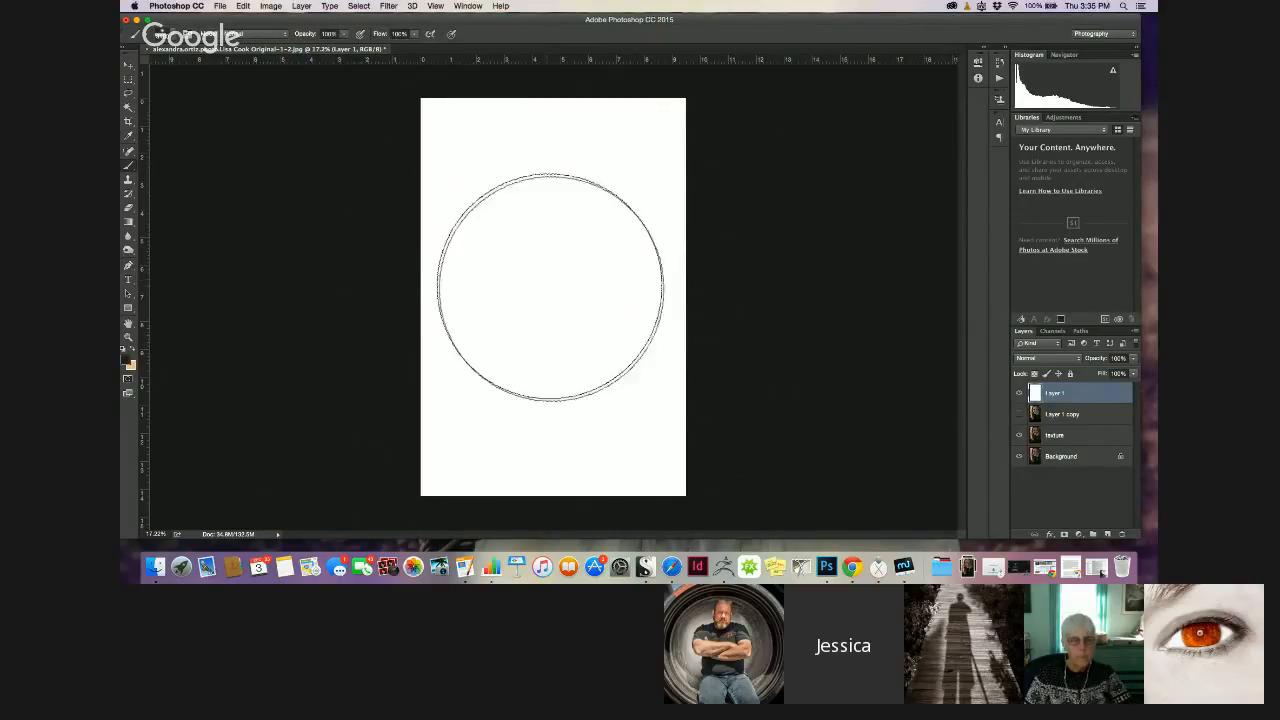
pyautogui.click(552, 295)
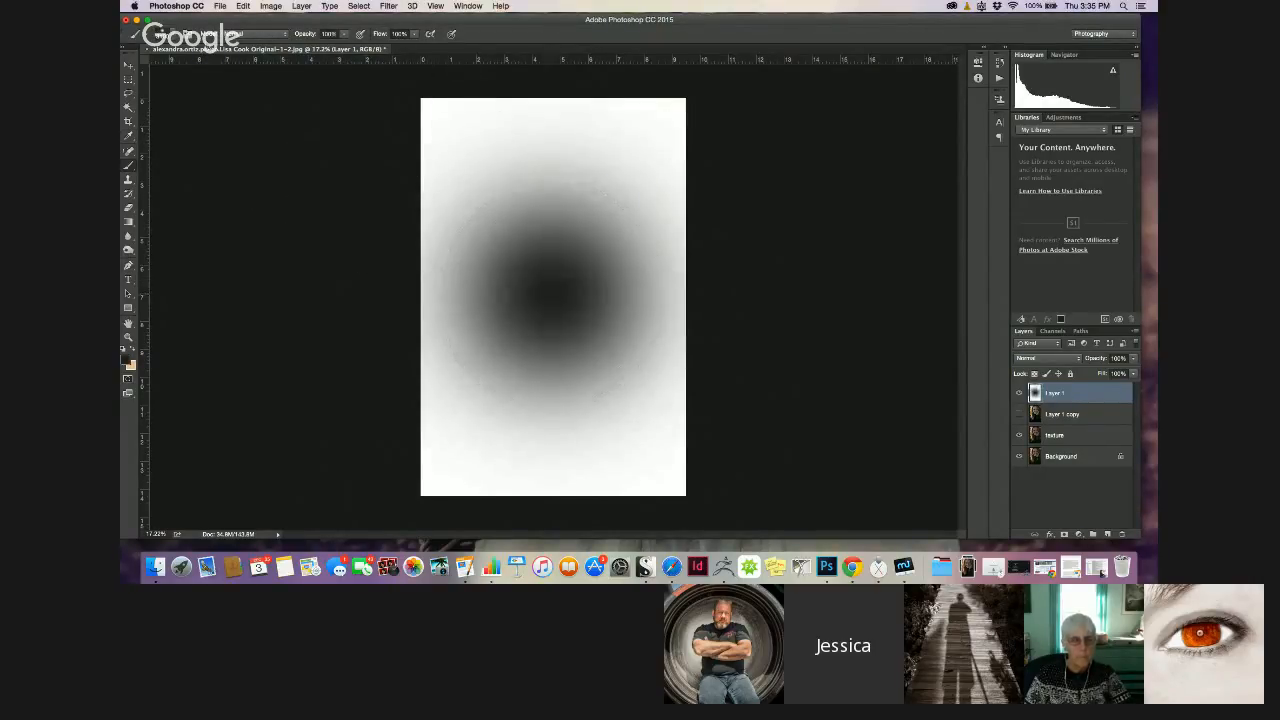
# Set the brush hardness to 100% and cover the whole canvas with the near-black color
pyautogui.click(174, 36)
pyautogui.moveTo(183, 96); pyautogui.dragTo(307, 114)
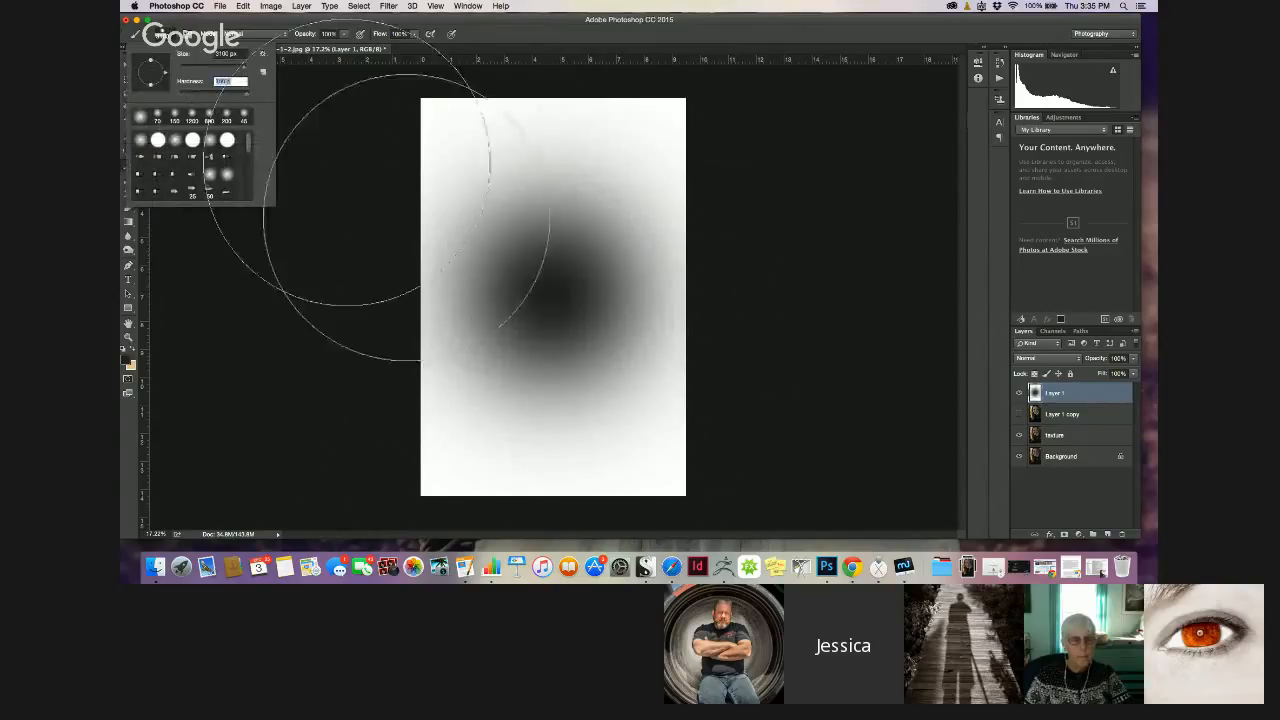
pyautogui.press('Return')
pyautogui.click(556, 295)
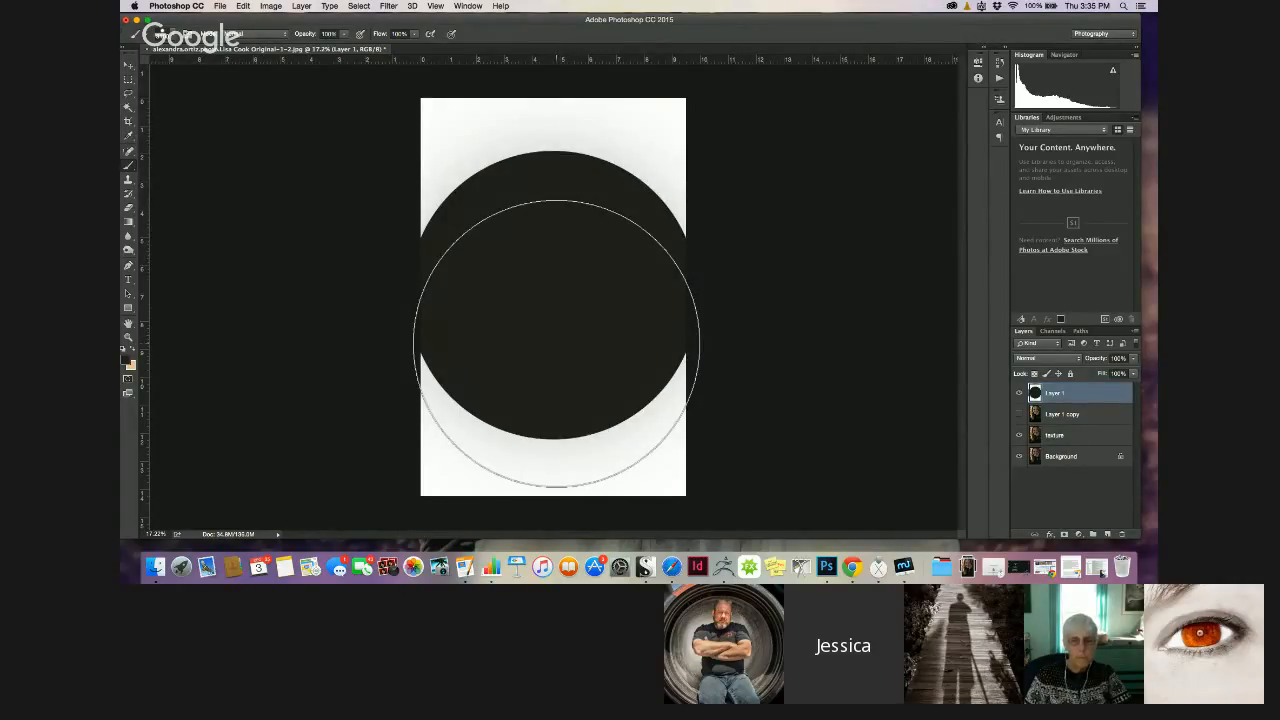
pyautogui.moveTo(428, 158)
pyautogui.mouseDown()
pyautogui.moveTo(455, 466)
pyautogui.moveTo(506, 147)
pyautogui.moveTo(538, 332)
pyautogui.moveTo(609, 145)
pyautogui.moveTo(629, 290)
pyautogui.moveTo(618, 484)
pyautogui.mouseUp()
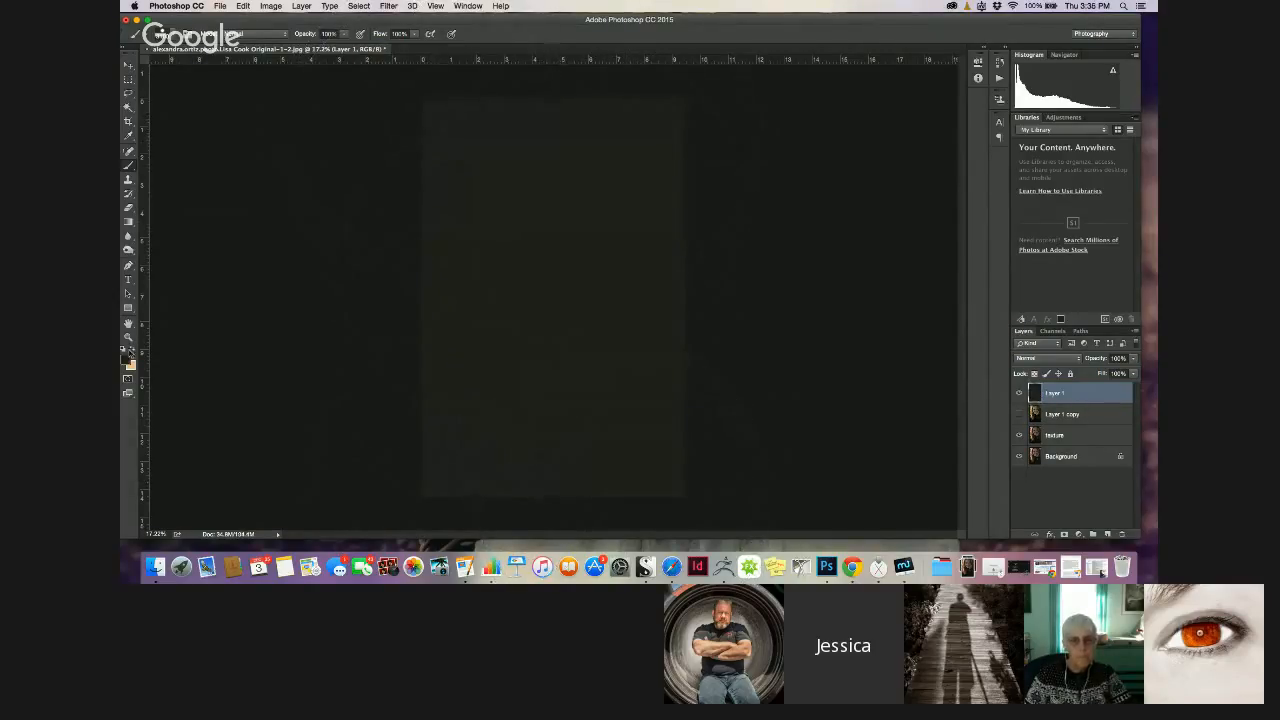
# Set the foreground color to pure black and stamp a hard-edged circle in the center of the near-black canvas
pyautogui.click(129, 364)
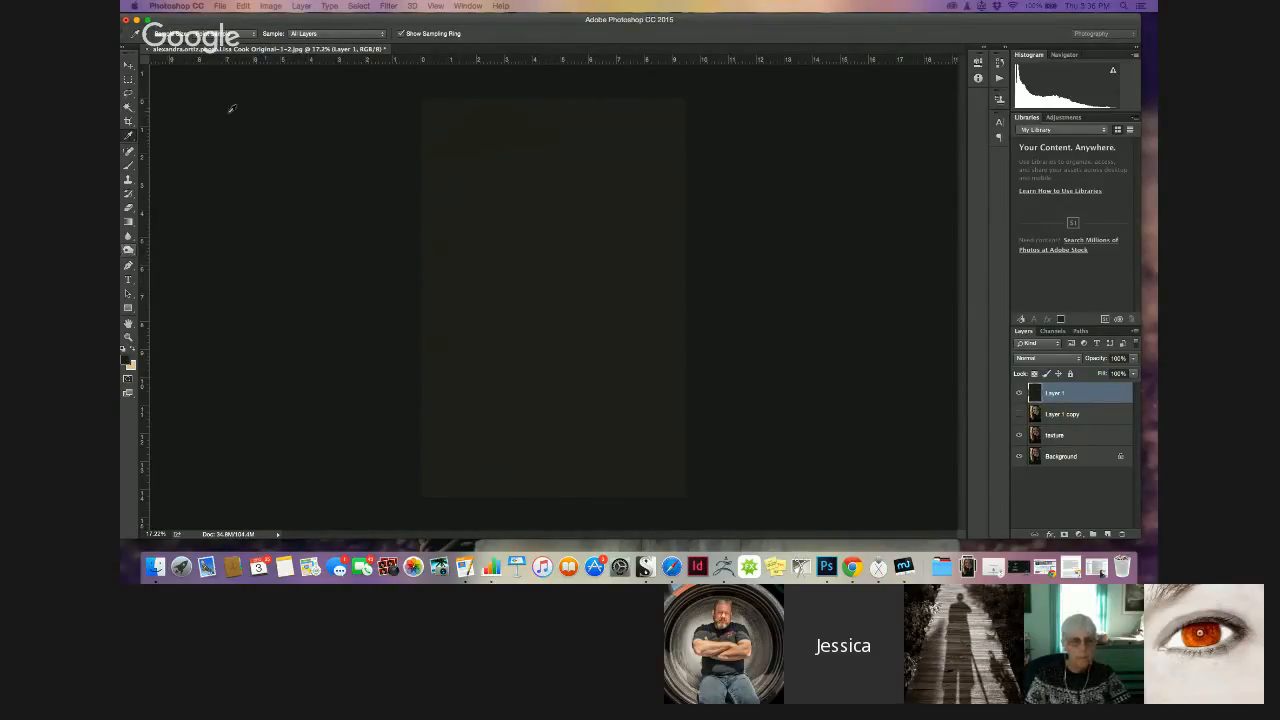
pyautogui.click(455, 88)
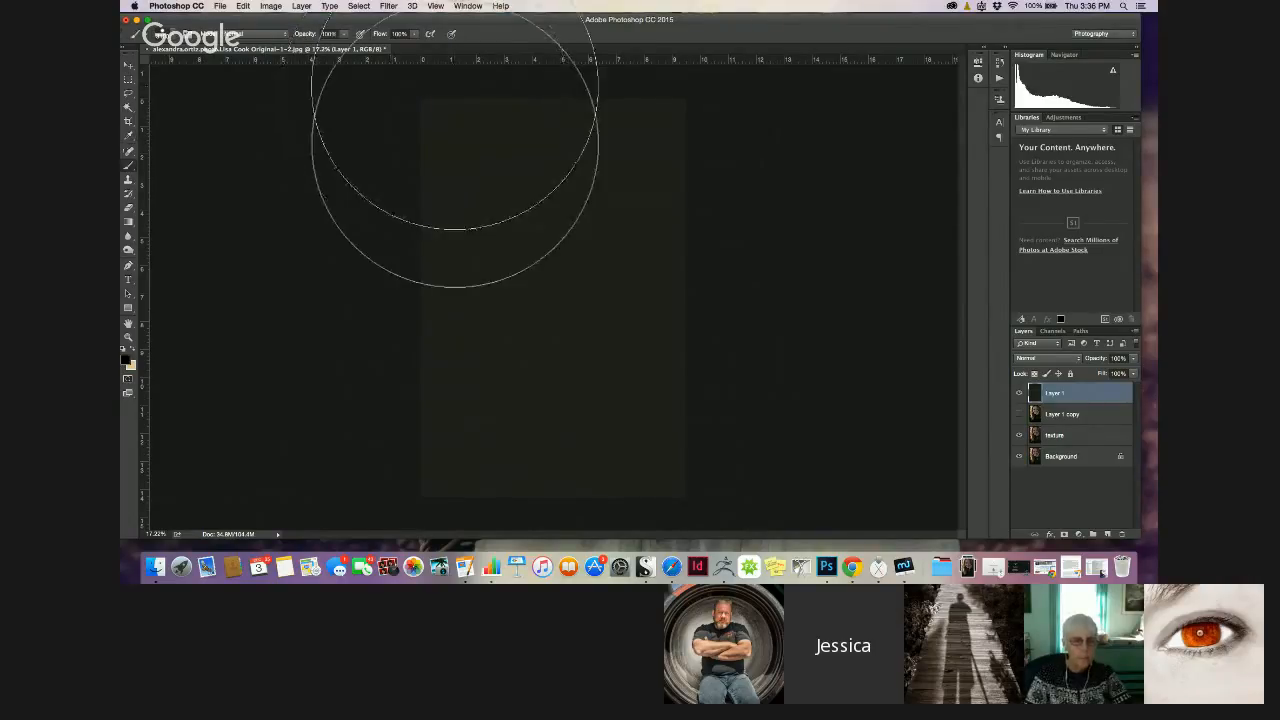
pyautogui.click(551, 295)
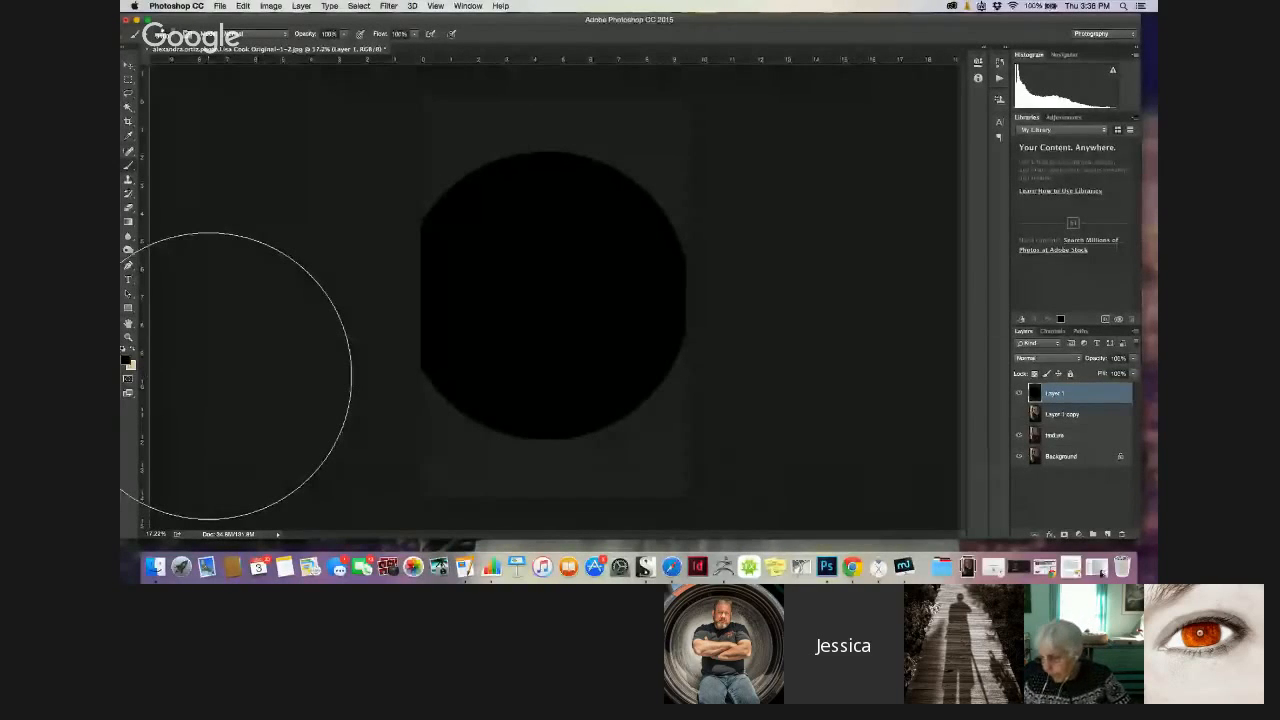
# Change the brush color to white and stamp a hard-edged circle over the canvas's upper-left area
pyautogui.press('i')
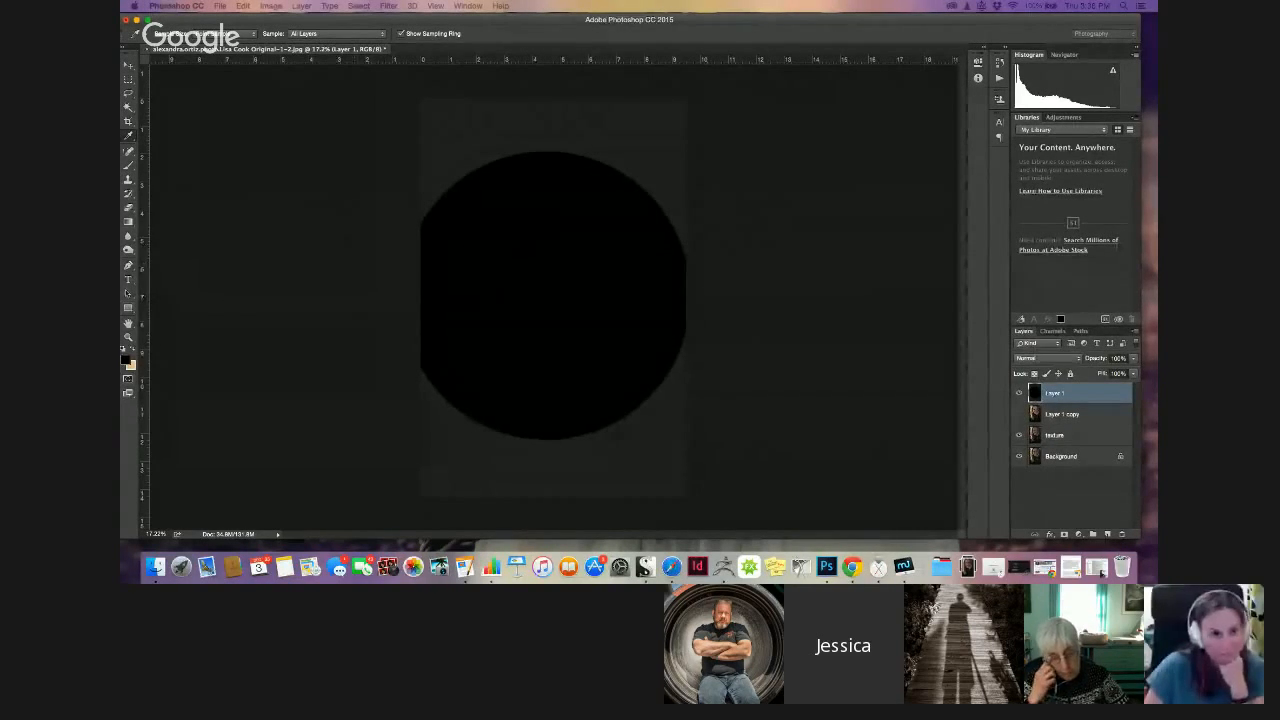
pyautogui.press('b')
pyautogui.press('x')
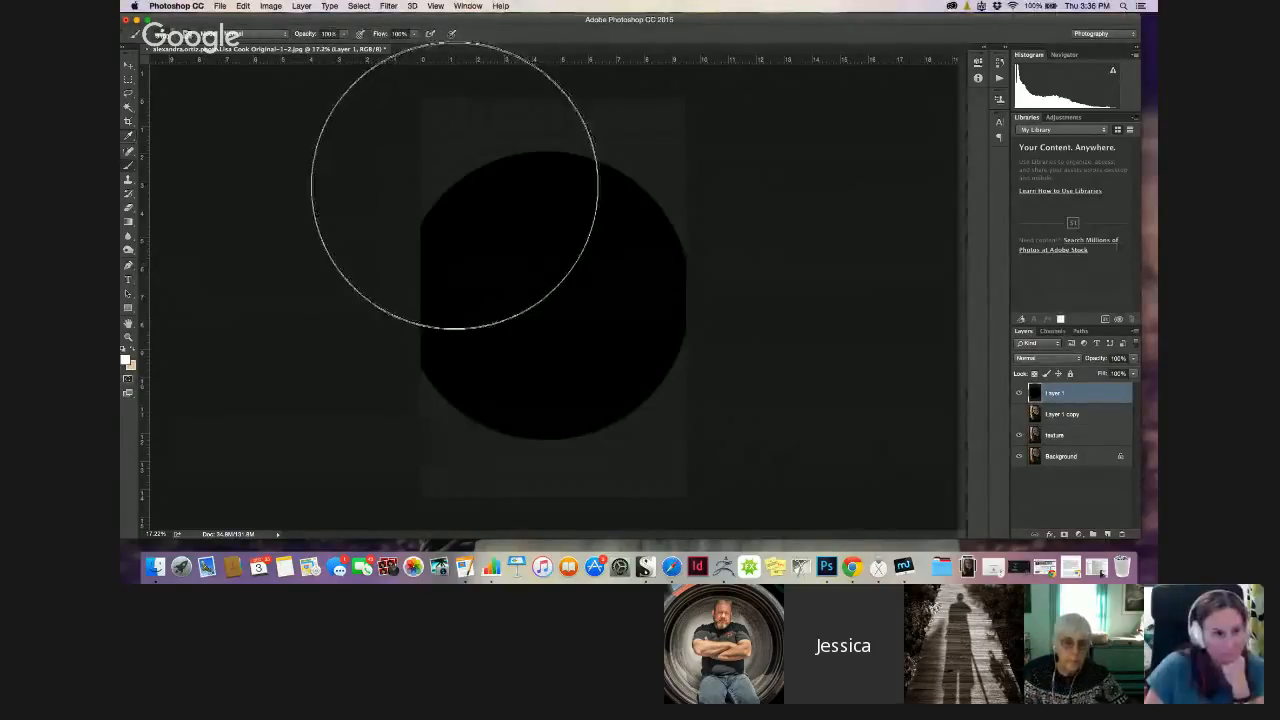
pyautogui.click(453, 190)
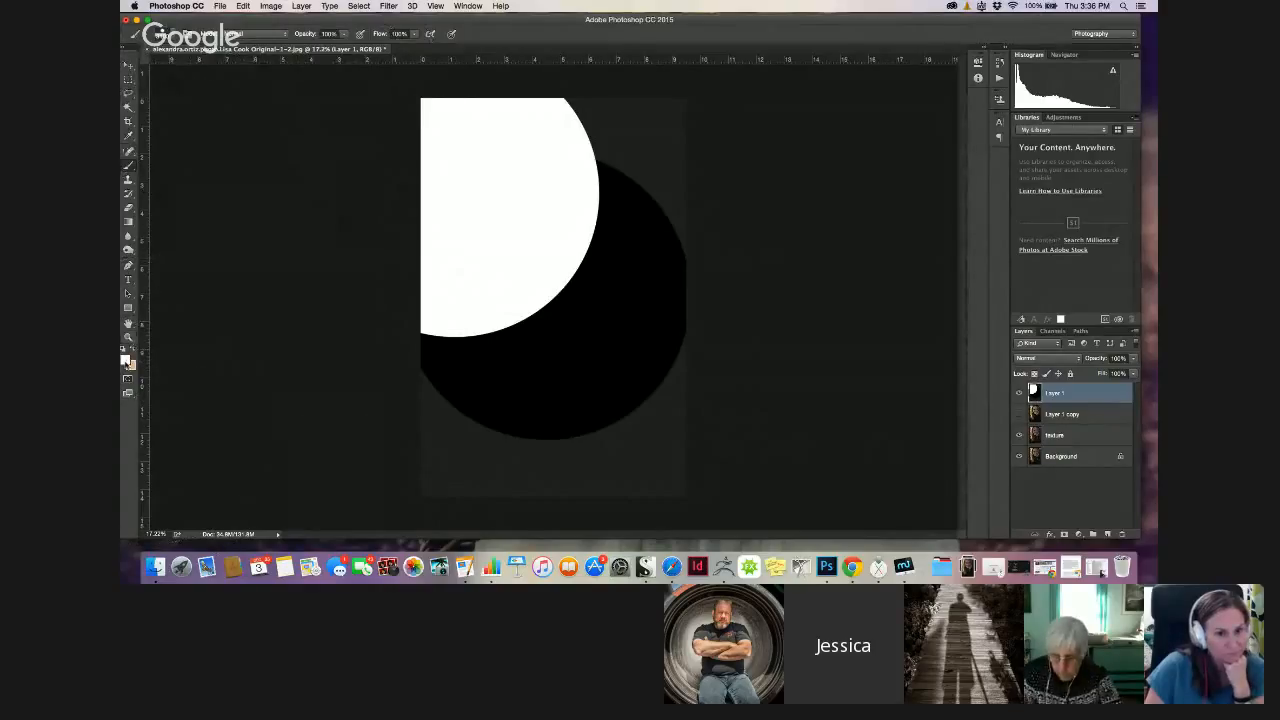
# Set the foreground color to orange (#df893e) and paint over all of Layer 1
pyautogui.click(126, 362)
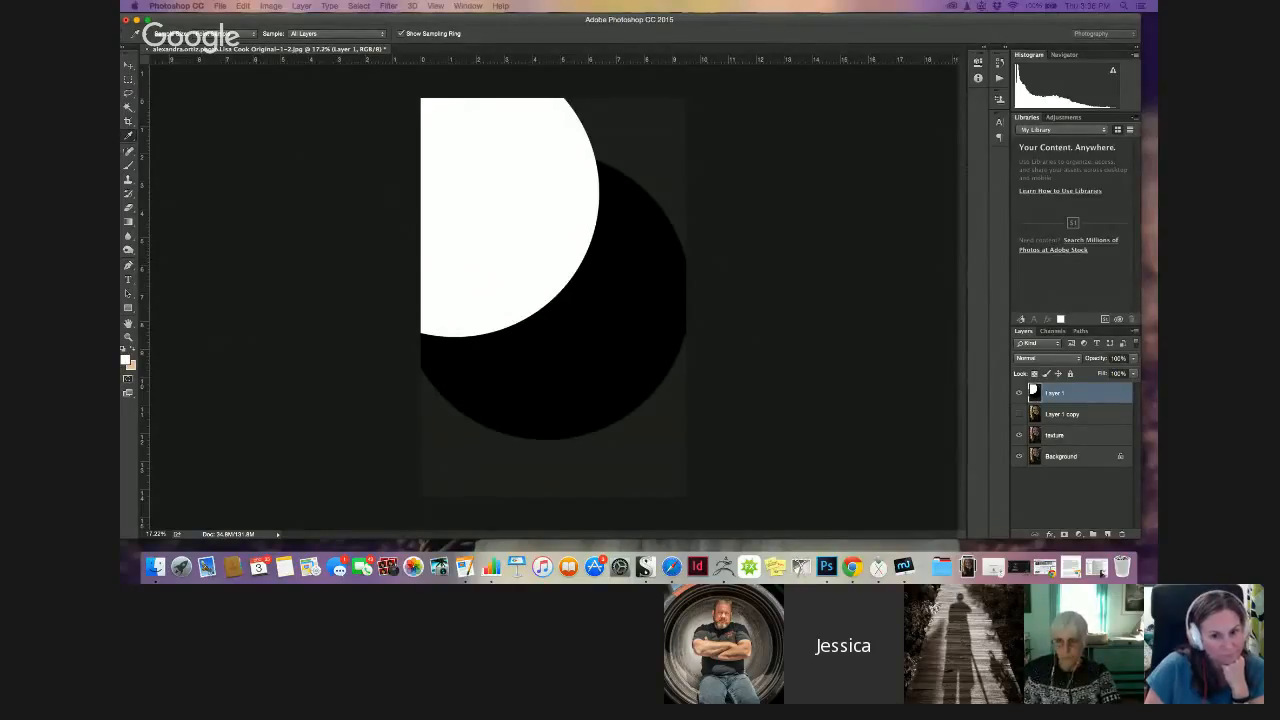
pyautogui.press('Return')
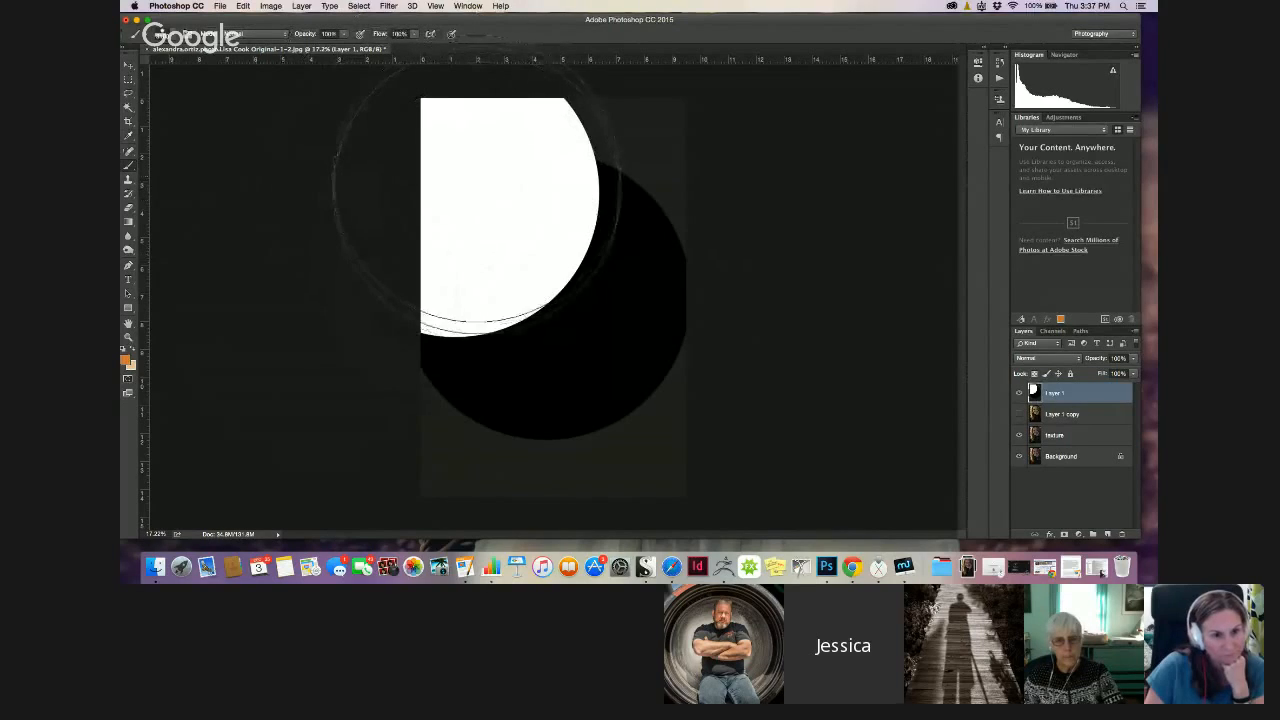
pyautogui.moveTo(469, 234)
pyautogui.mouseDown()
pyautogui.moveTo(486, 377)
pyautogui.moveTo(540, 190)
pyautogui.moveTo(600, 286)
pyautogui.moveTo(586, 129)
pyautogui.moveTo(571, 343)
pyautogui.moveTo(398, 200)
pyautogui.moveTo(411, 234)
pyautogui.moveTo(650, 358)
pyautogui.moveTo(655, 337)
pyautogui.moveTo(599, 403)
pyautogui.mouseUp()
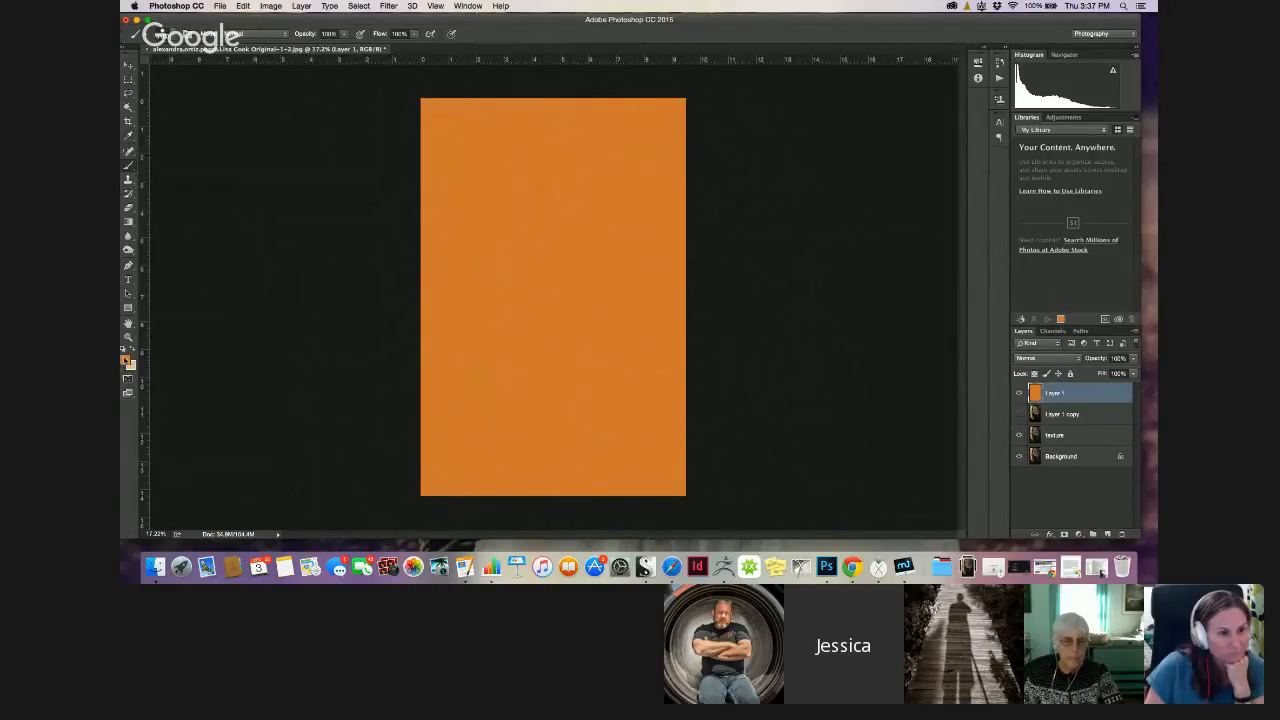
# Set the foreground color to pure red (#ff0000) and paint the left half of the orange canvas
pyautogui.click(125, 359)
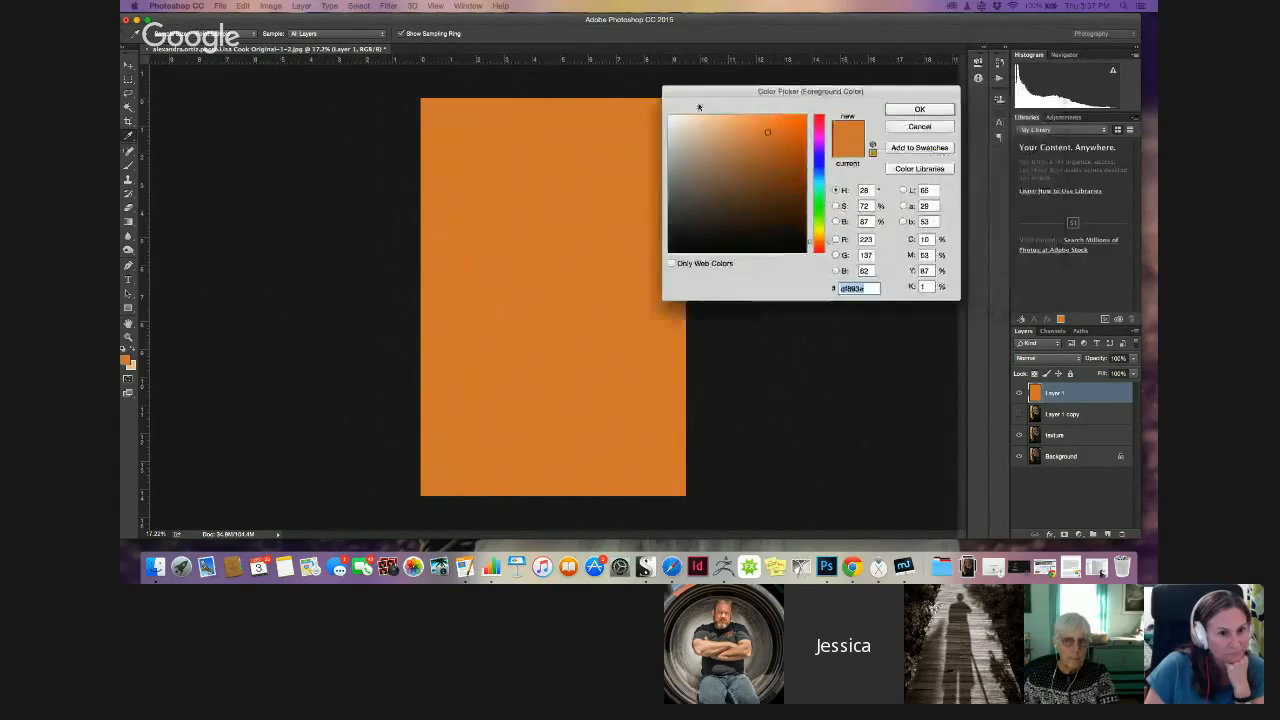
pyautogui.moveTo(736, 96); pyautogui.dragTo(266, 285)
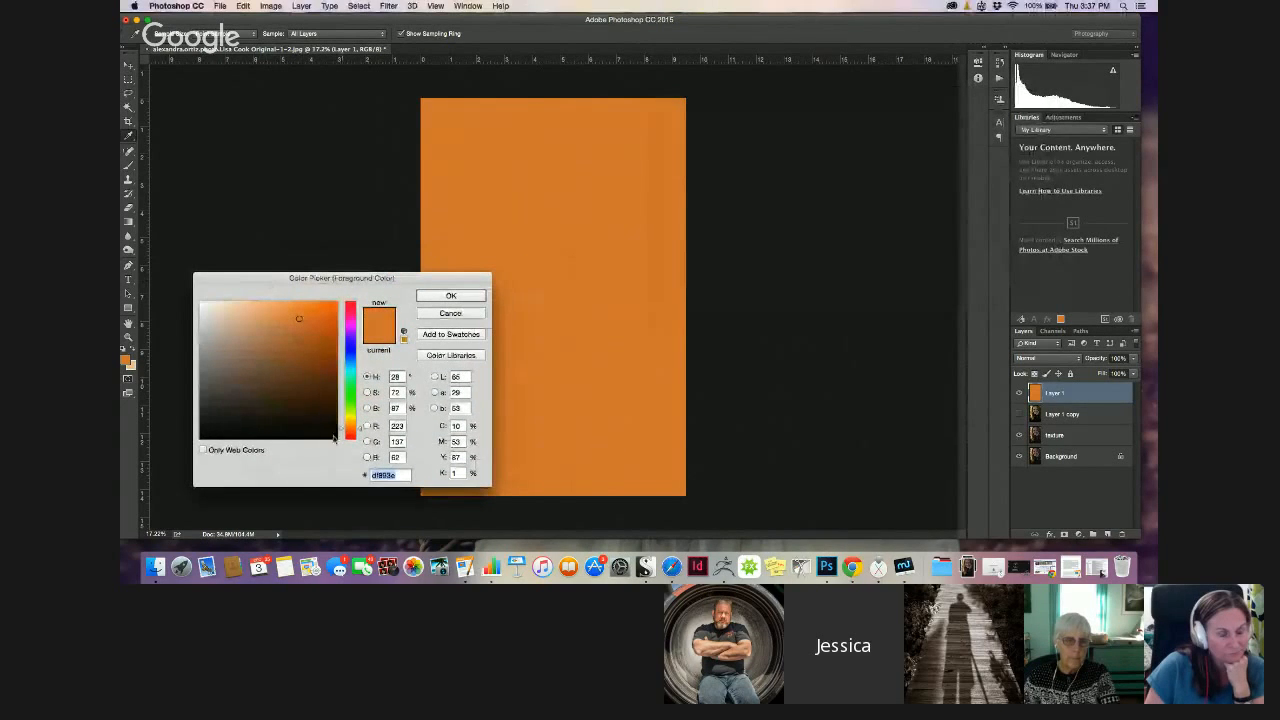
pyautogui.moveTo(342, 428); pyautogui.dragTo(347, 305)
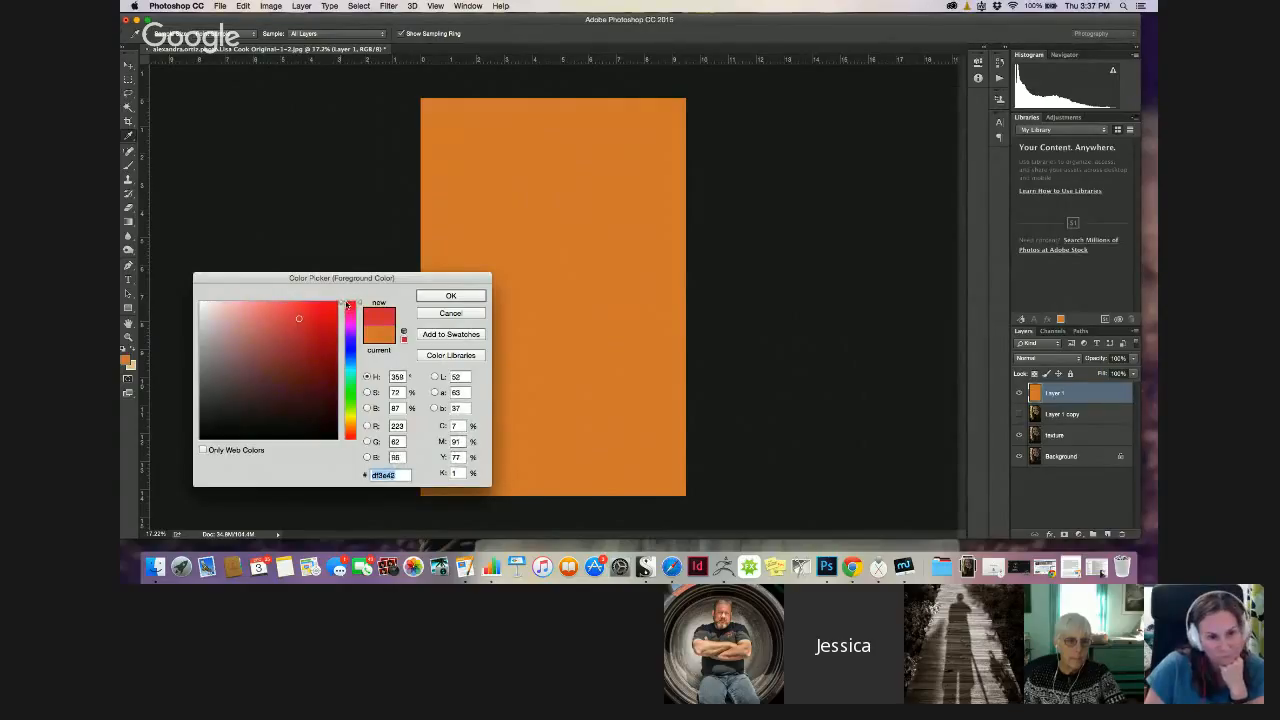
pyautogui.moveTo(346, 308)
pyautogui.mouseDown()
pyautogui.moveTo(346, 330)
pyautogui.moveTo(339, 304)
pyautogui.mouseUp()
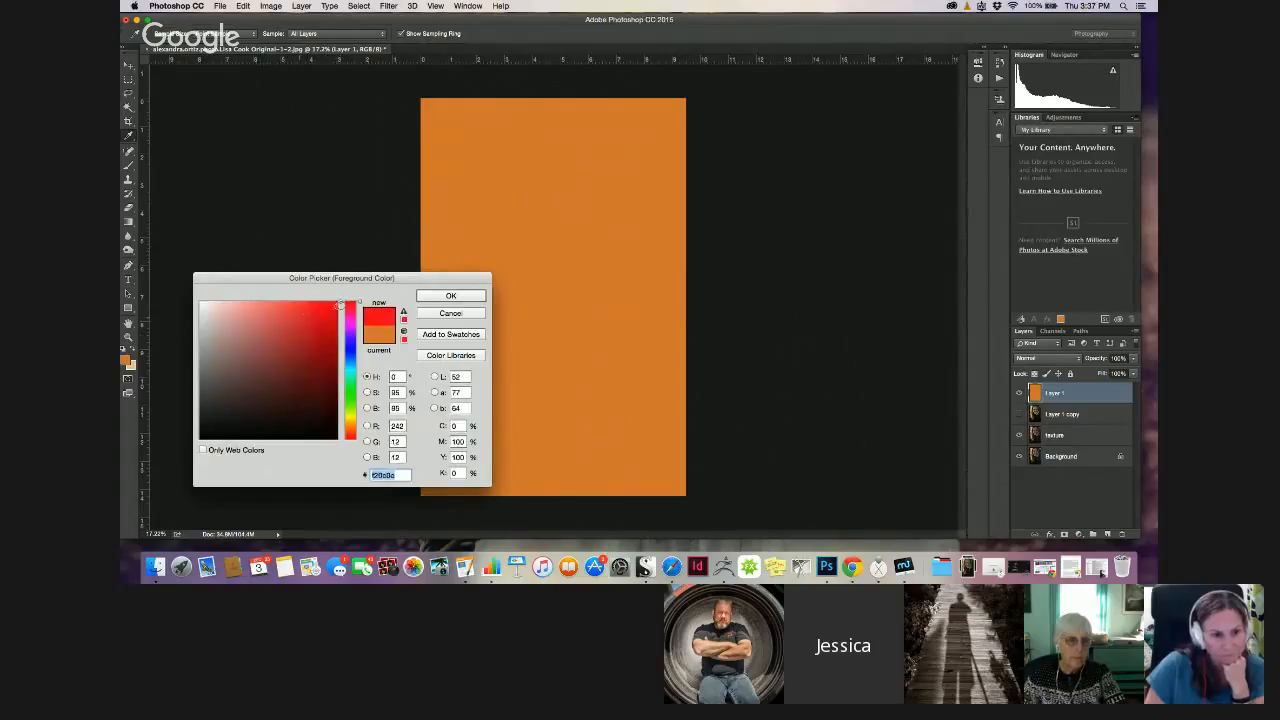
pyautogui.click(440, 295)
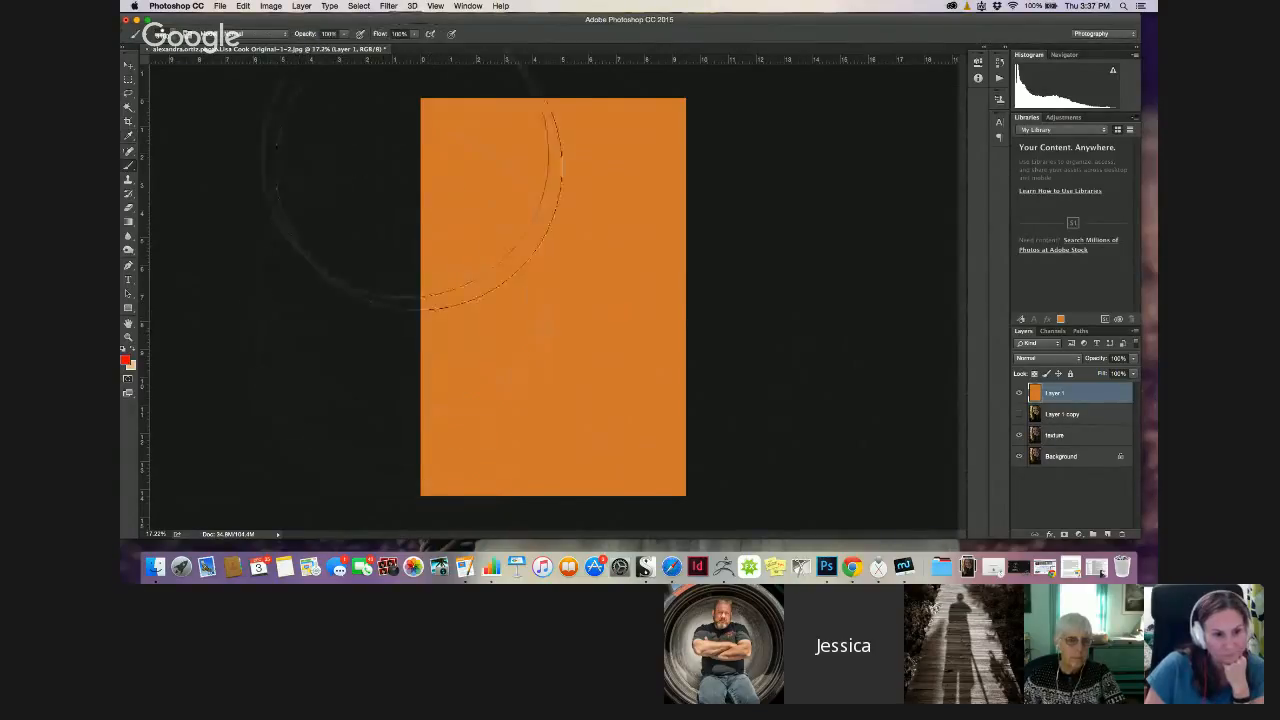
pyautogui.moveTo(396, 200)
pyautogui.mouseDown()
pyautogui.moveTo(391, 445)
pyautogui.moveTo(403, 410)
pyautogui.moveTo(401, 158)
pyautogui.moveTo(418, 430)
pyautogui.mouseUp()
pyautogui.moveTo(410, 250)
pyautogui.mouseDown()
pyautogui.moveTo(413, 350)
pyautogui.moveTo(413, 170)
pyautogui.moveTo(415, 440)
pyautogui.mouseUp()
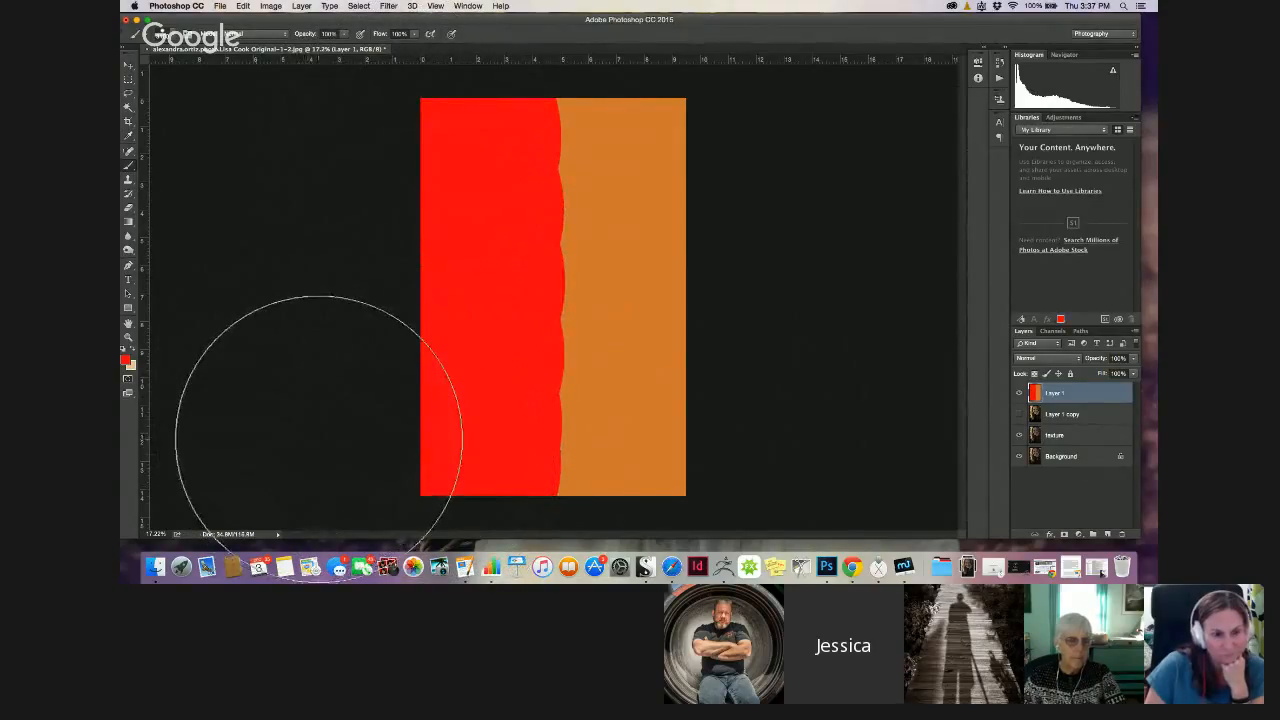
# Set the foreground color to mint green (#00ffb4) and paint over the red left part of Layer 1
pyautogui.click(125, 360)
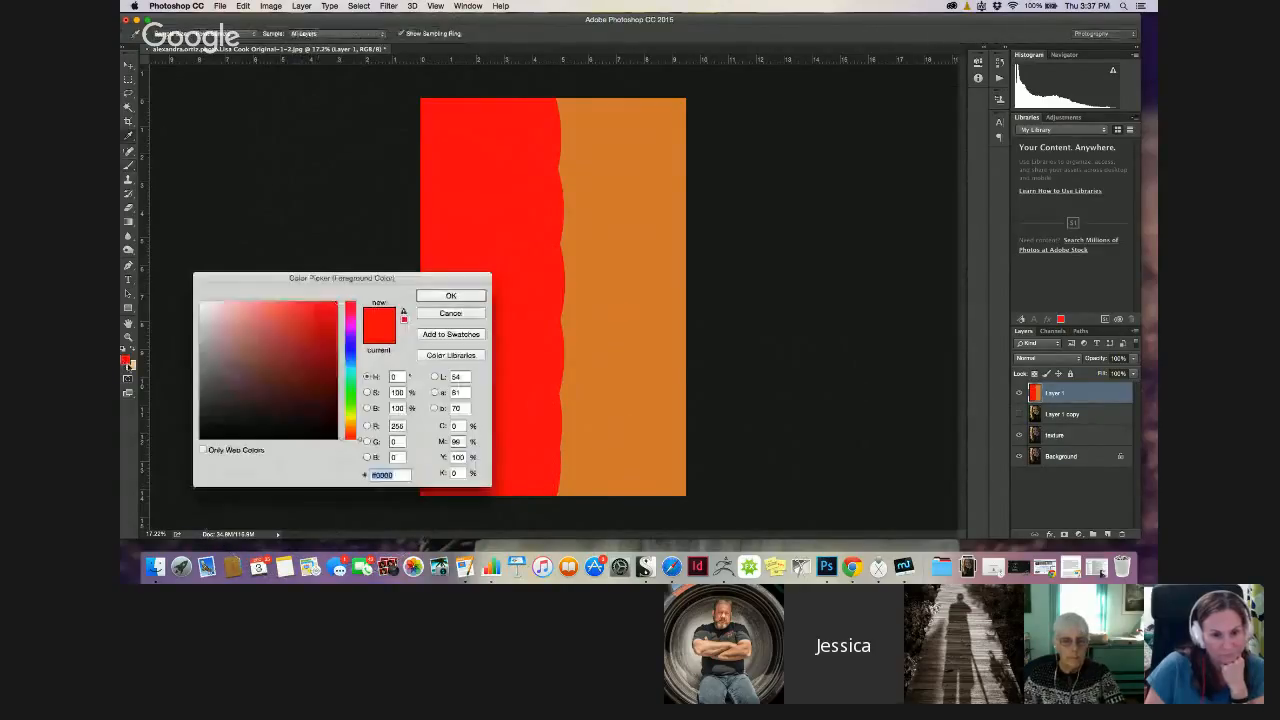
pyautogui.moveTo(355, 362)
pyautogui.mouseDown()
pyautogui.moveTo(348, 418)
pyautogui.moveTo(347, 375)
pyautogui.mouseUp()
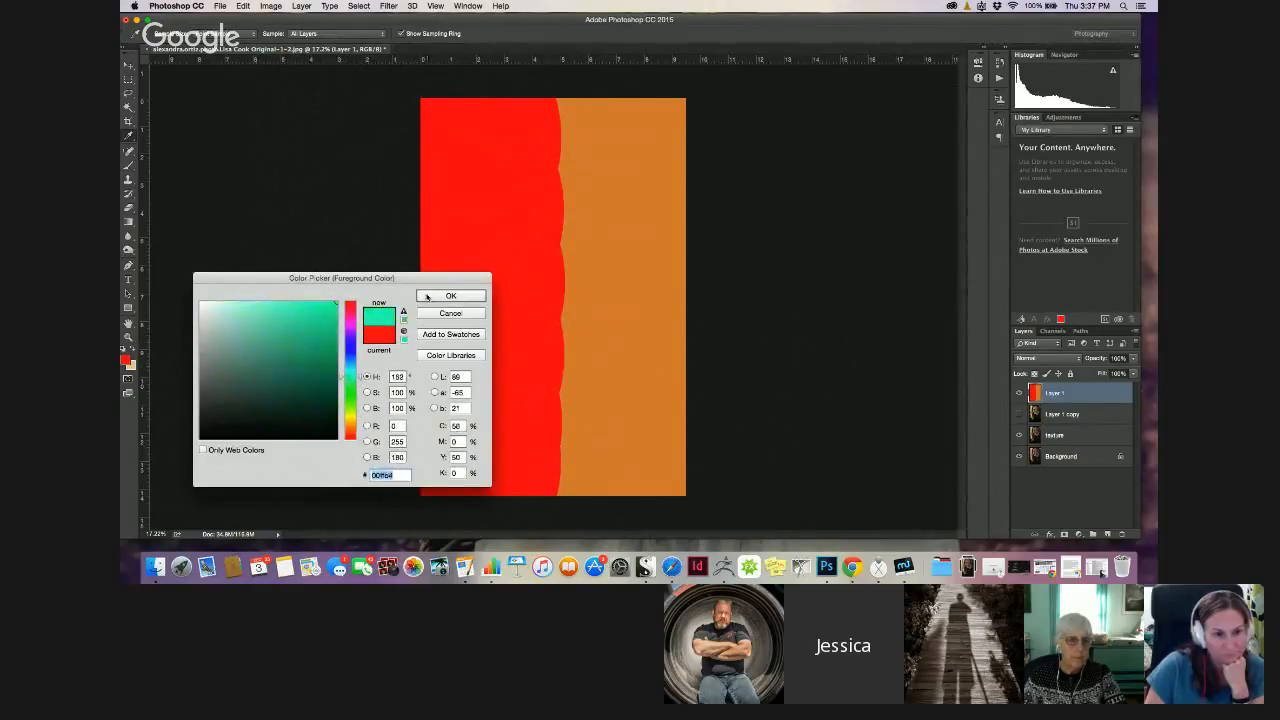
pyautogui.click(427, 297)
pyautogui.moveTo(430, 140)
pyautogui.mouseDown()
pyautogui.moveTo(439, 480)
pyautogui.moveTo(419, 143)
pyautogui.moveTo(427, 410)
pyautogui.mouseUp()
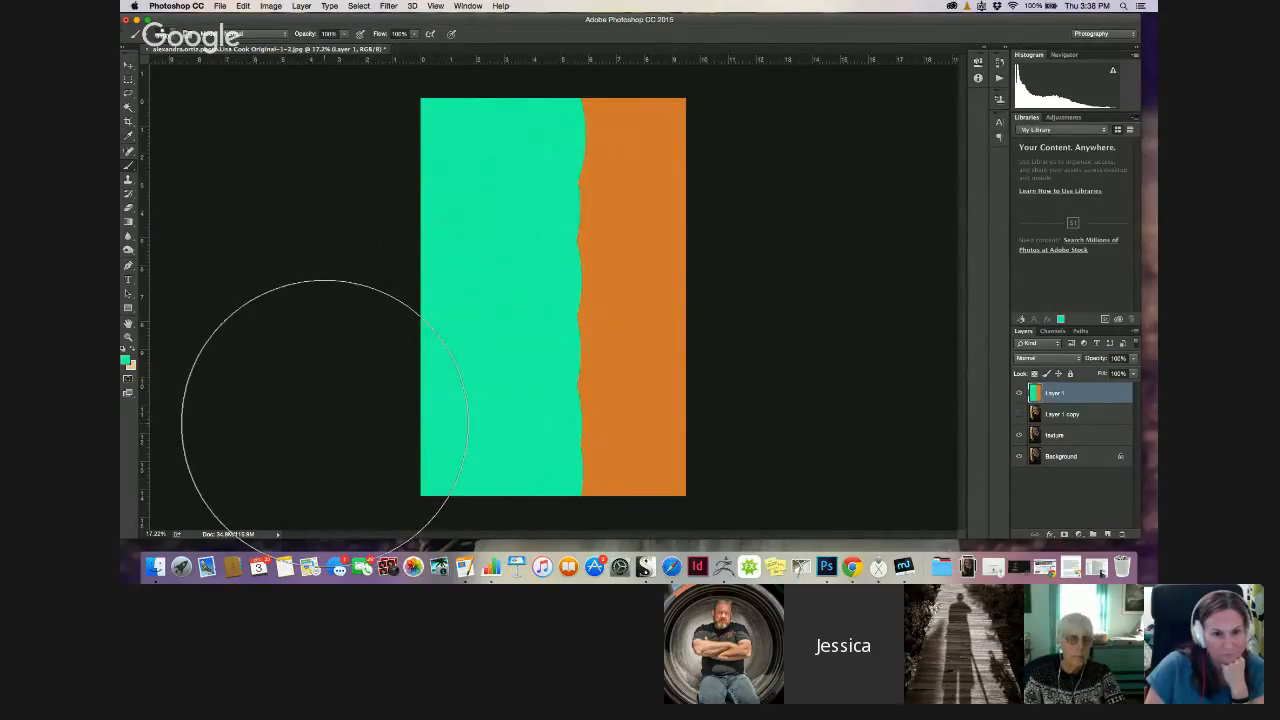
# Change the foreground color to bright magenta-pink and paint over the mint green left part of the canvas
pyautogui.click(126, 361)
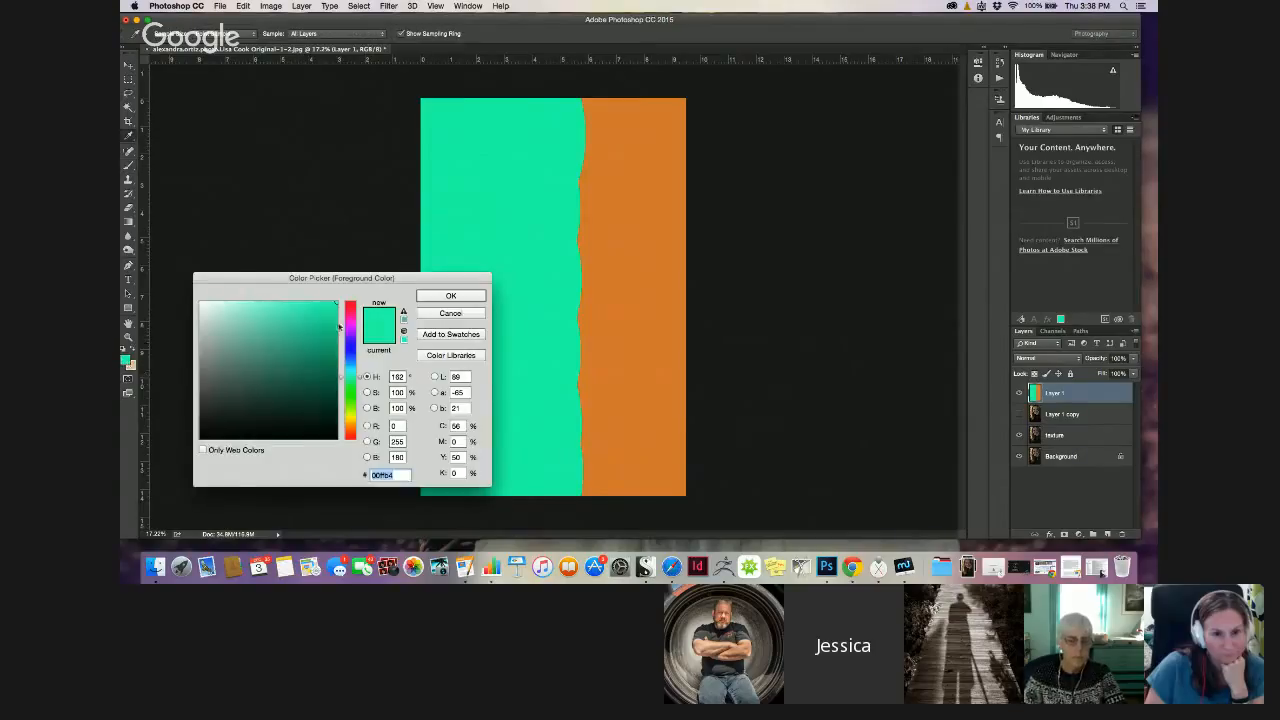
pyautogui.moveTo(342, 378); pyautogui.dragTo(346, 319)
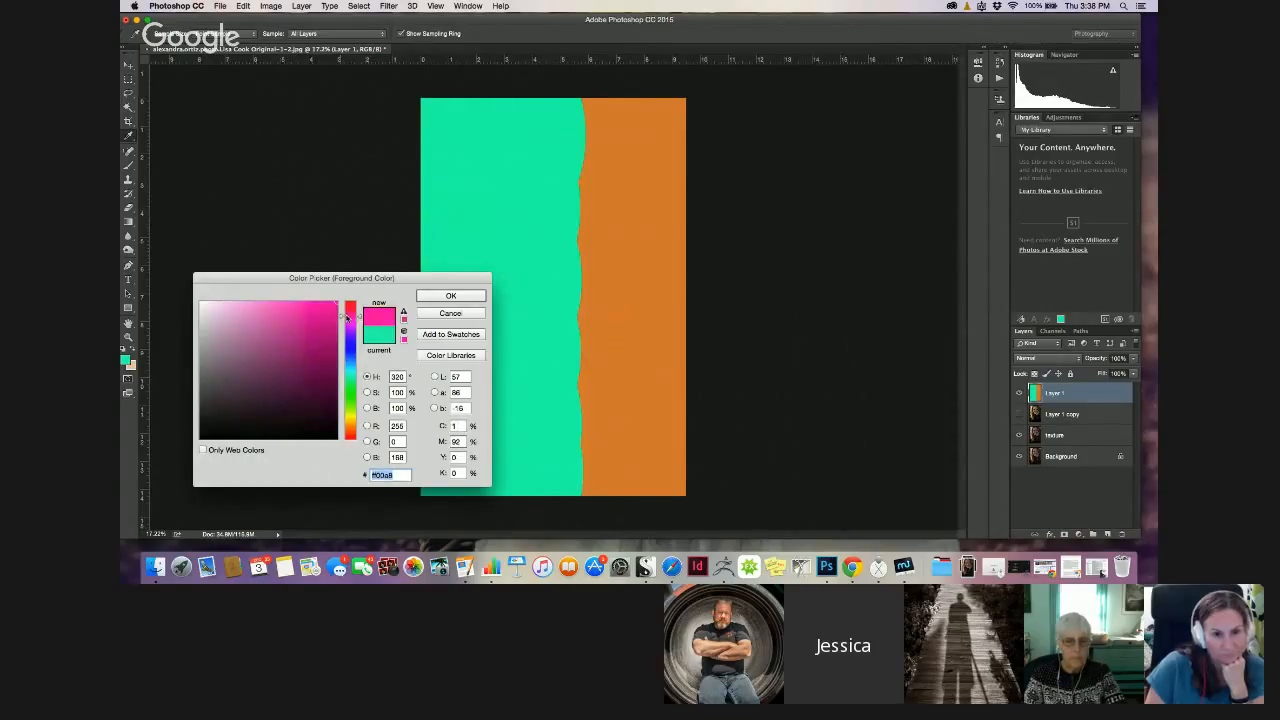
pyautogui.click(426, 298)
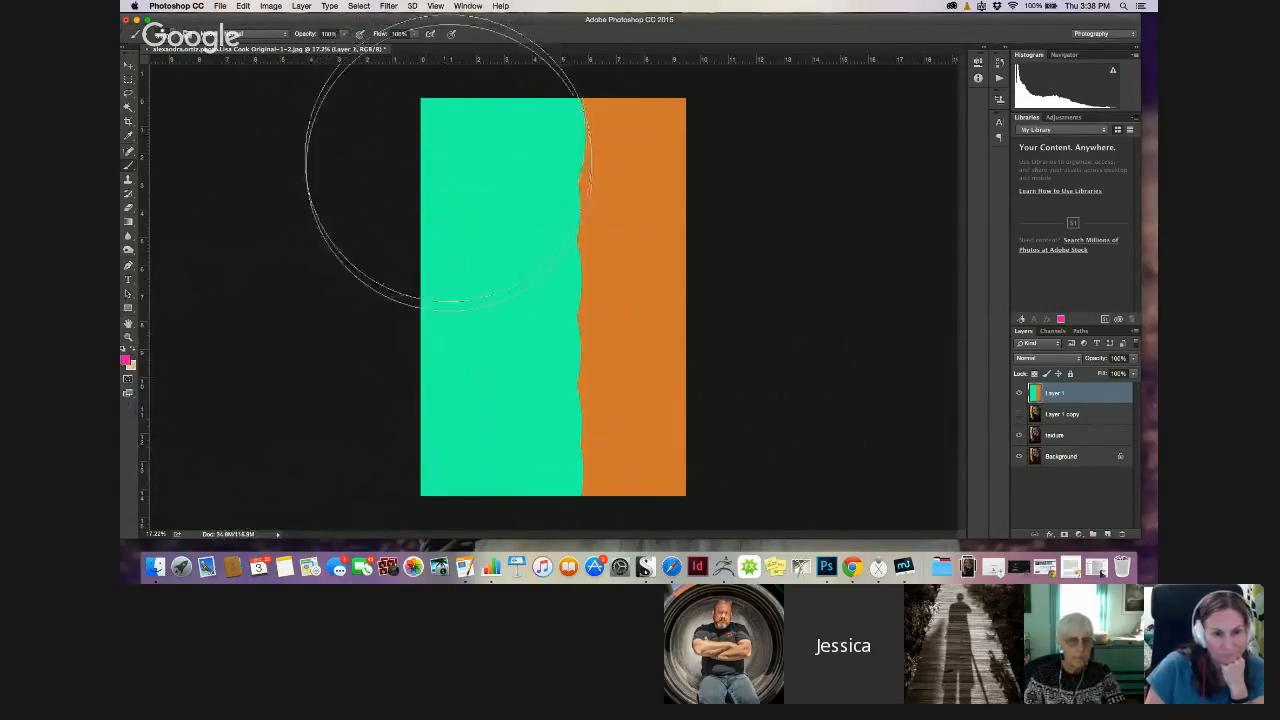
pyautogui.moveTo(428, 171); pyautogui.dragTo(463, 490)
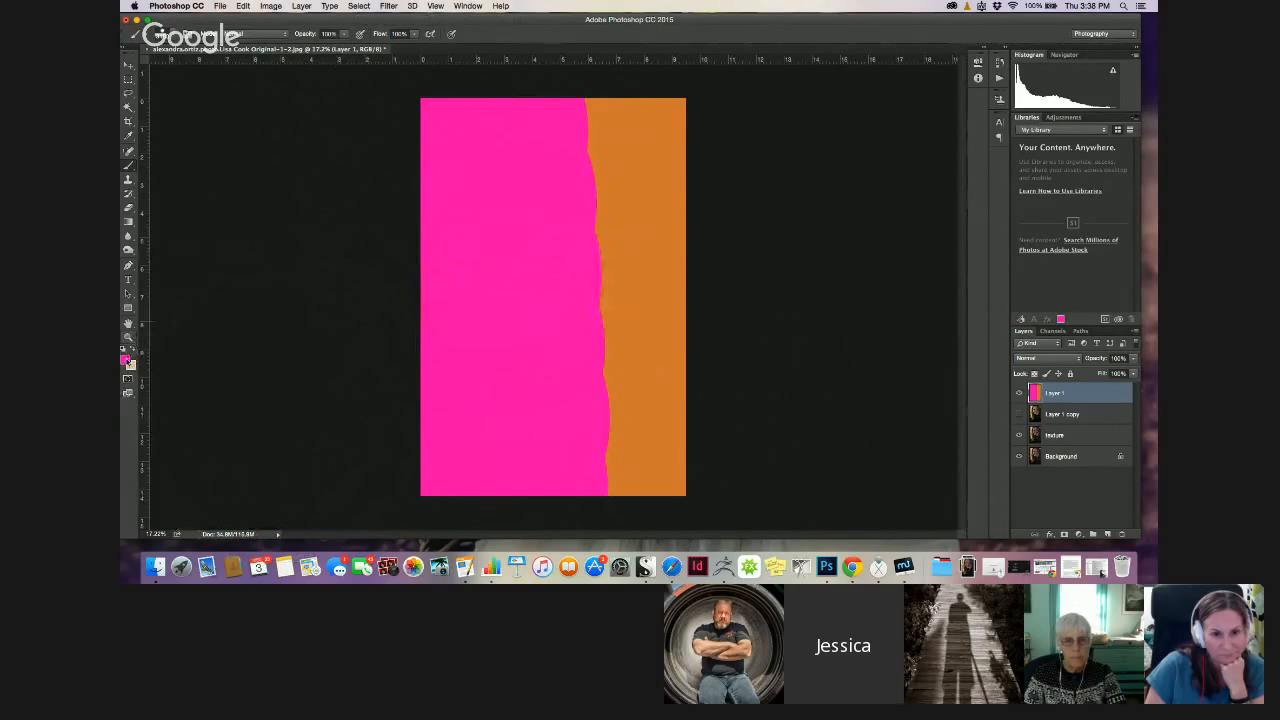
# Set the foreground color to black (#000000) and paint over the pink left part of the canvas
pyautogui.click(126, 358)
pyautogui.click(336, 436)
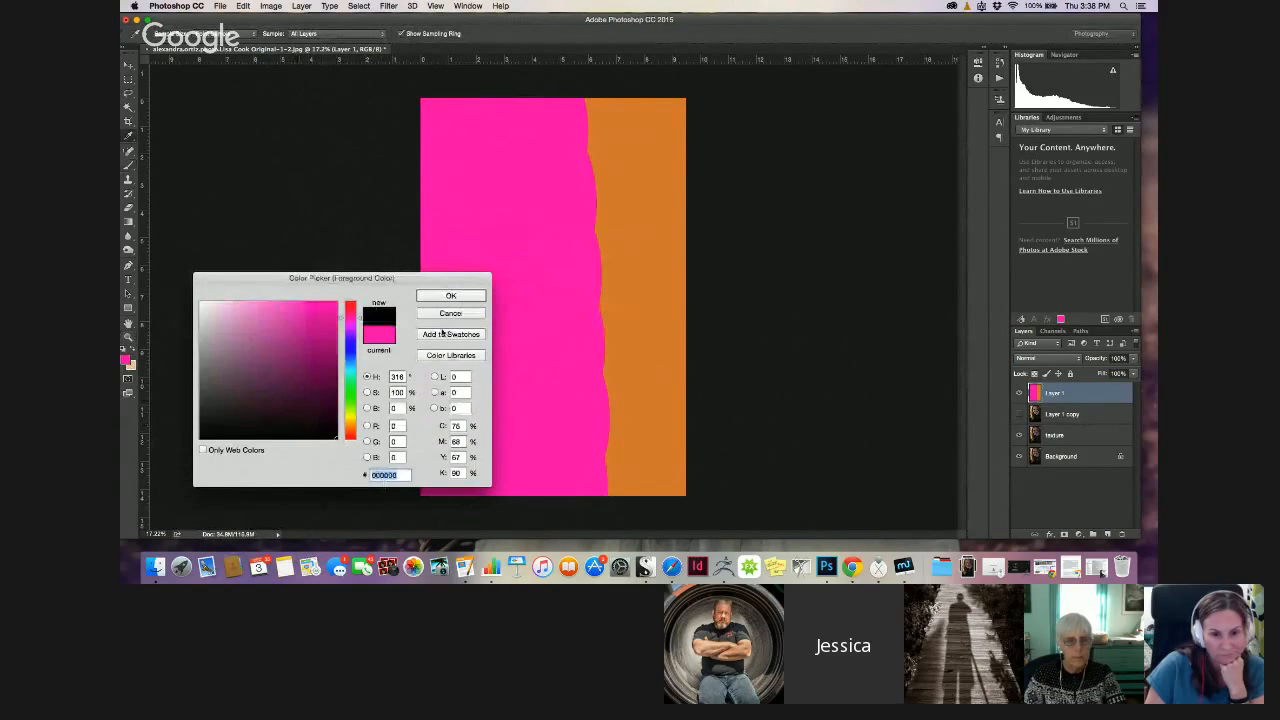
pyautogui.click(451, 295)
pyautogui.moveTo(457, 157)
pyautogui.mouseDown()
pyautogui.moveTo(451, 445)
pyautogui.moveTo(460, 272)
pyautogui.moveTo(475, 450)
pyautogui.moveTo(461, 370)
pyautogui.moveTo(365, 387)
pyautogui.mouseUp()
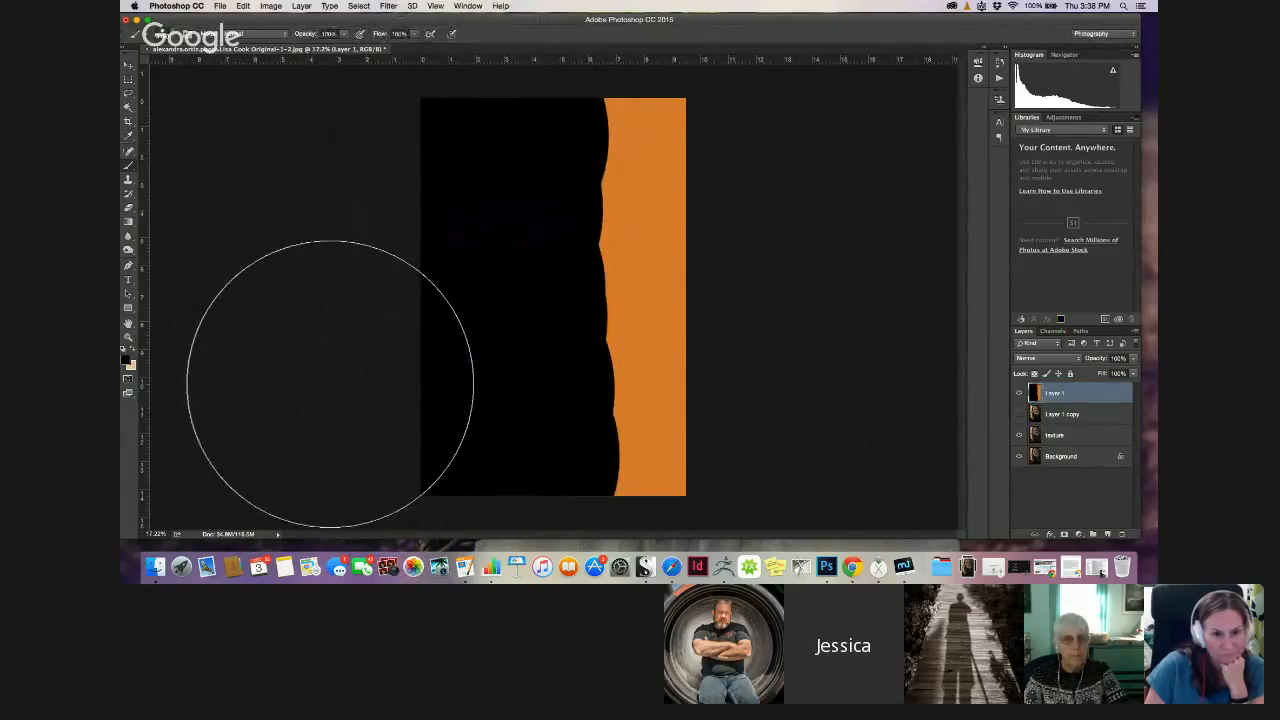
# Set the foreground color to light peach (#f5caa4) and paint the canvas's right side, covering the orange
pyautogui.click(127, 361)
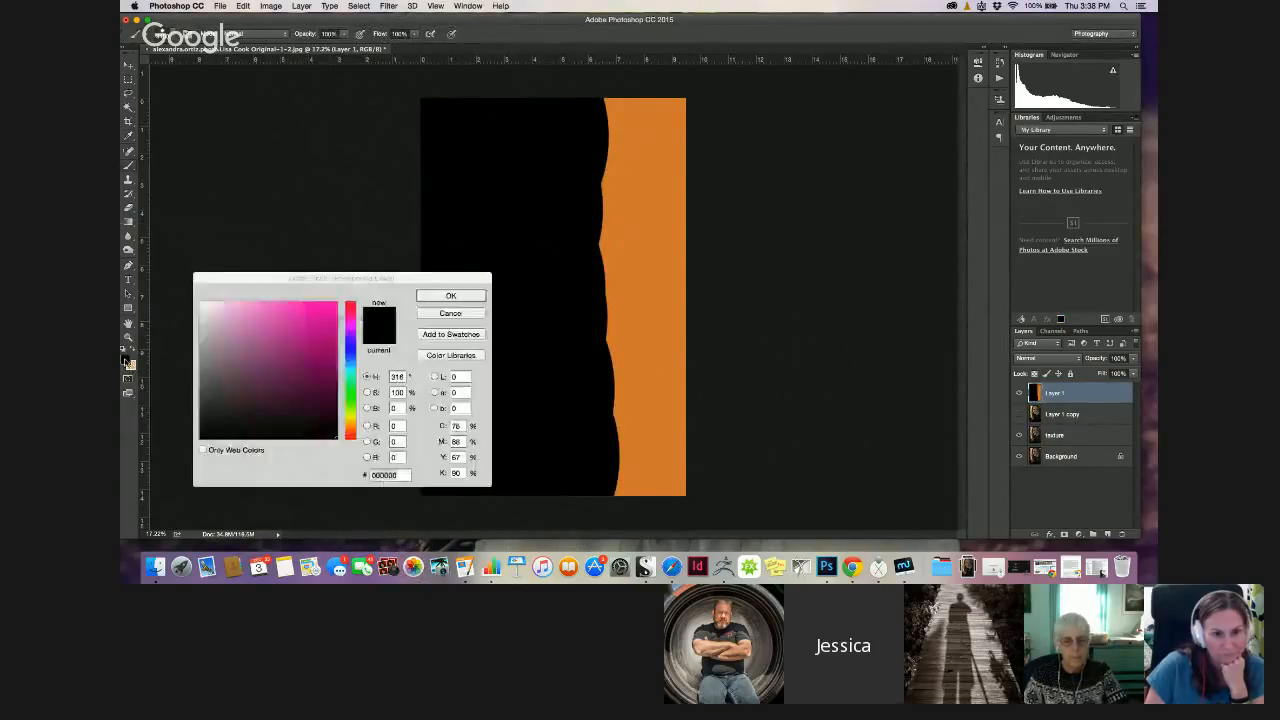
pyautogui.click(350, 425)
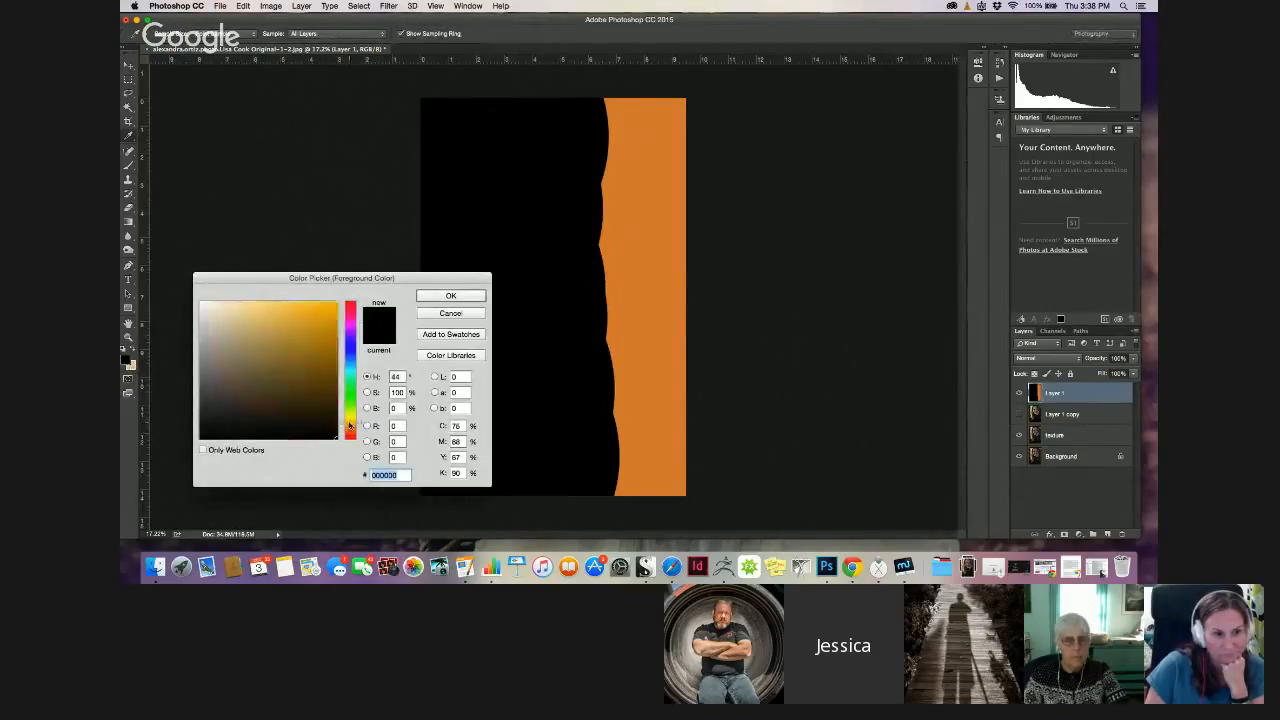
pyautogui.moveTo(350, 424); pyautogui.dragTo(350, 427)
pyautogui.moveTo(229, 317)
pyautogui.mouseDown()
pyautogui.moveTo(270, 328)
pyautogui.moveTo(241, 327)
pyautogui.moveTo(247, 307)
pyautogui.mouseUp()
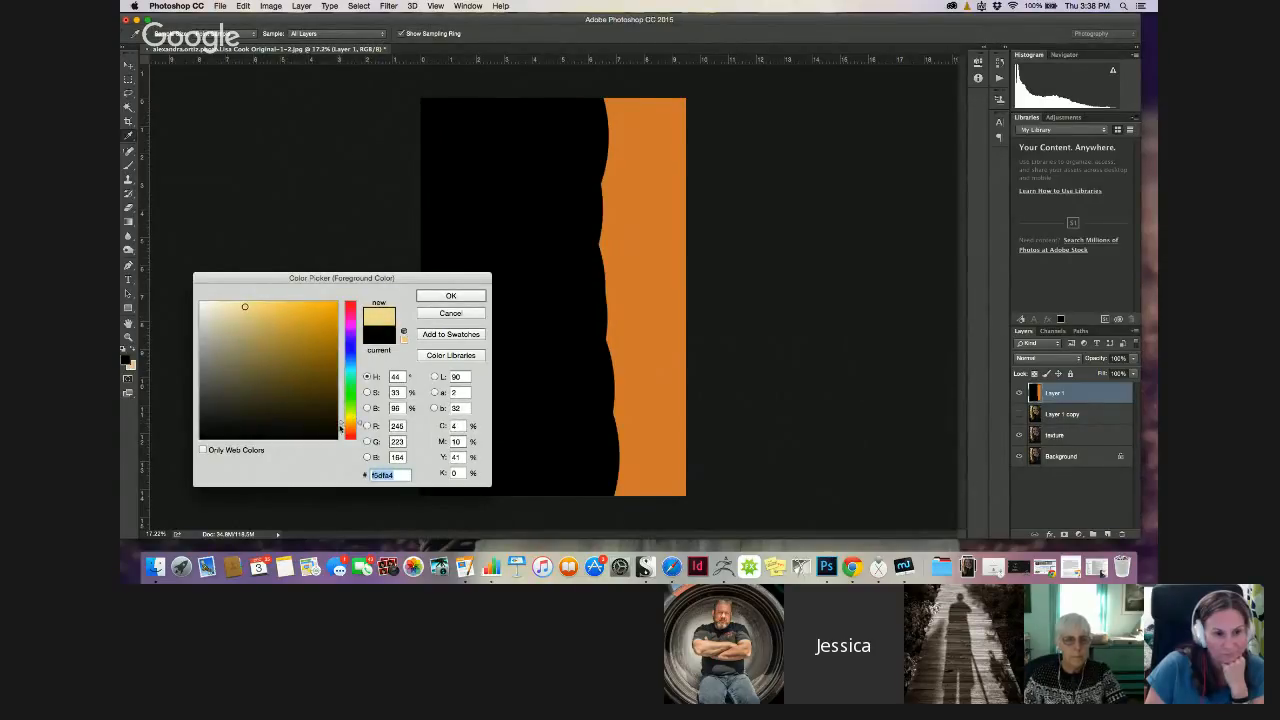
pyautogui.moveTo(340, 428); pyautogui.dragTo(340, 430)
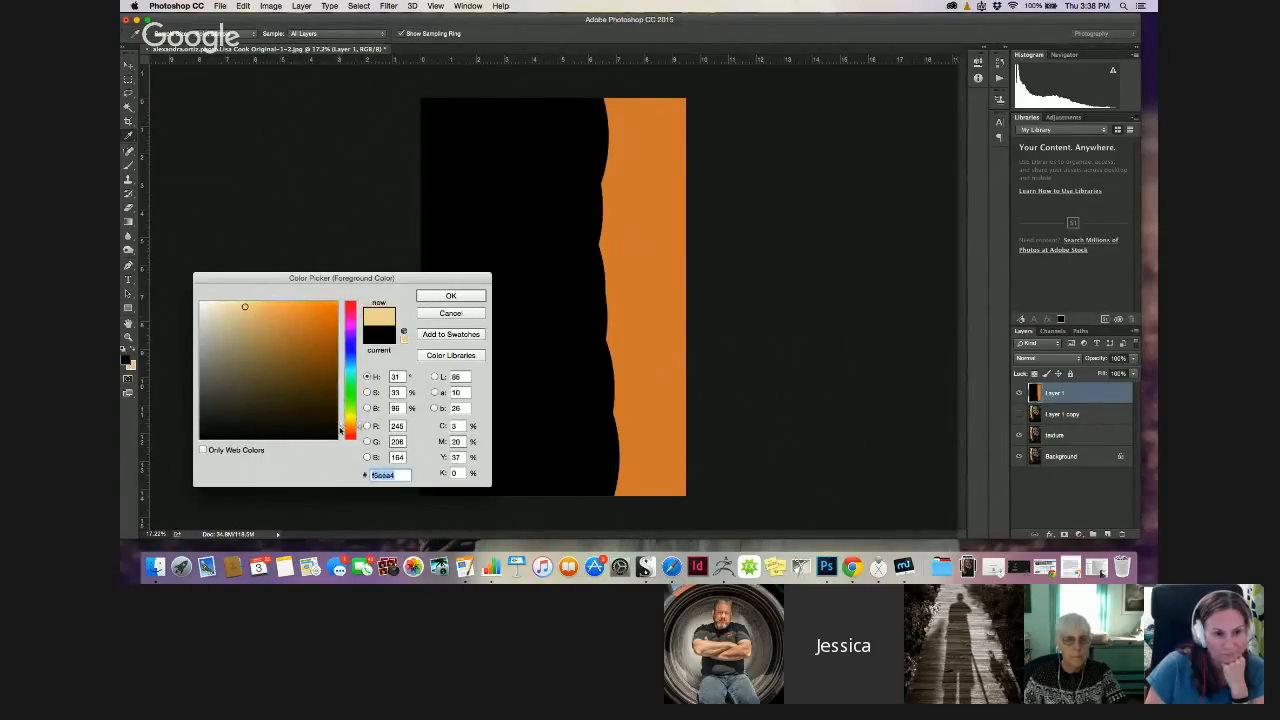
pyautogui.click(431, 298)
pyautogui.moveTo(650, 190); pyautogui.dragTo(660, 372)
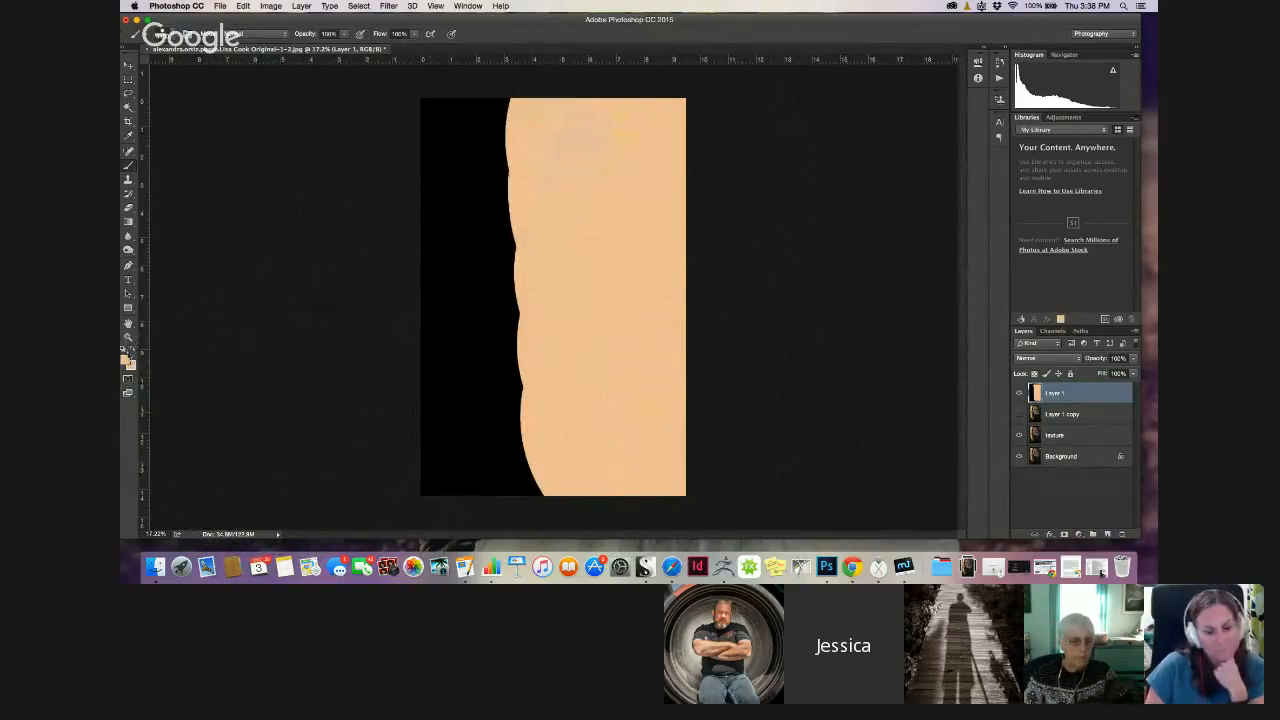
# Set the foreground color to dark green (#197a35) and paint over the black left side of the canvas
pyautogui.click(127, 356)
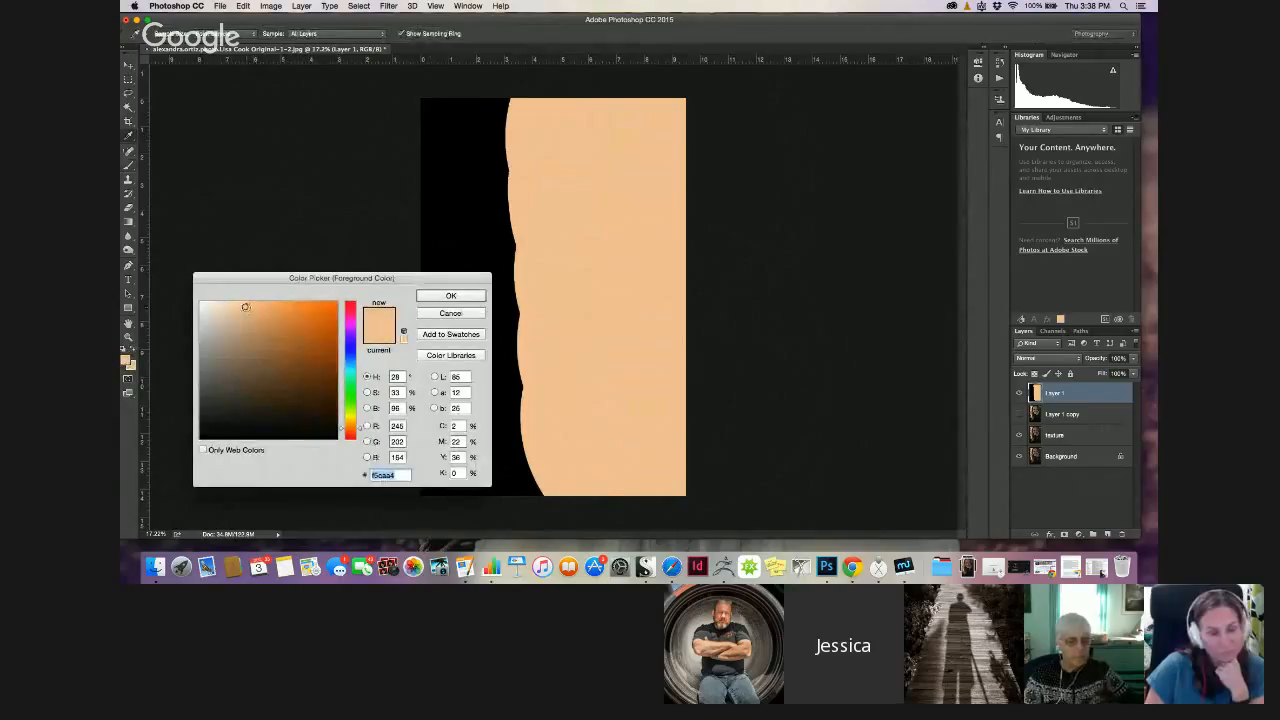
pyautogui.moveTo(246, 307); pyautogui.dragTo(343, 390)
pyautogui.click(450, 296)
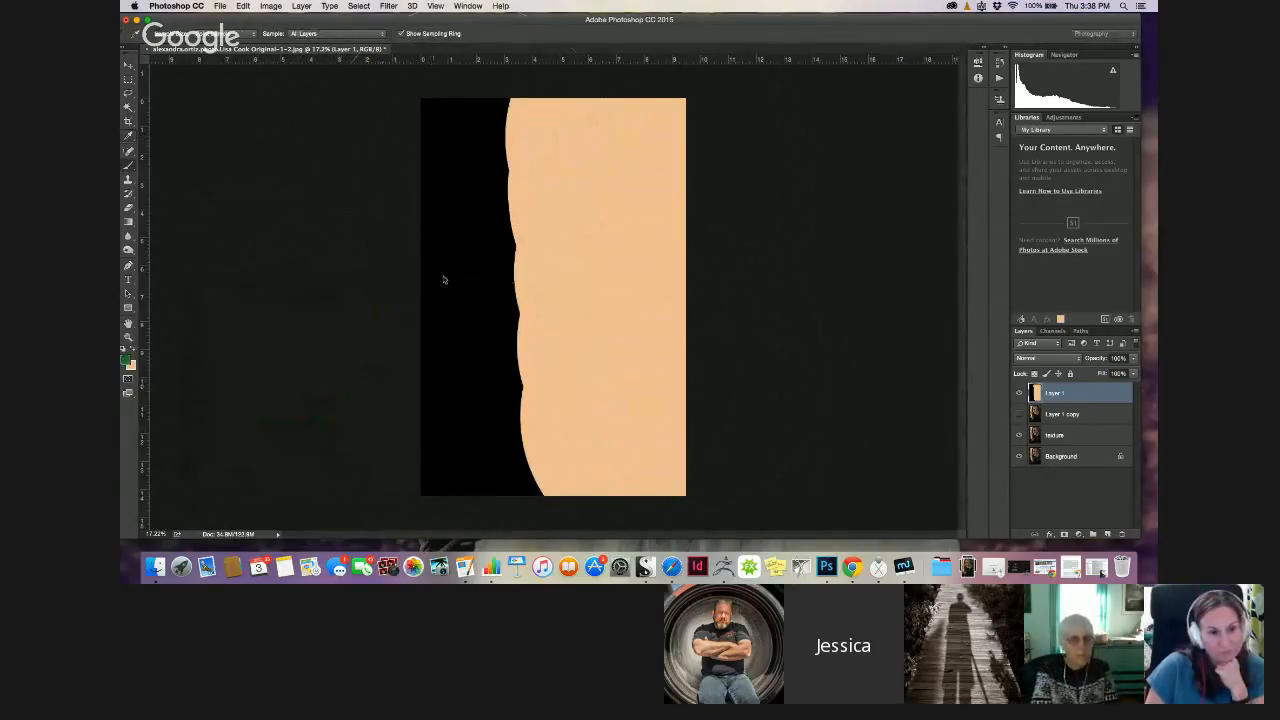
pyautogui.moveTo(414, 157); pyautogui.dragTo(443, 472)
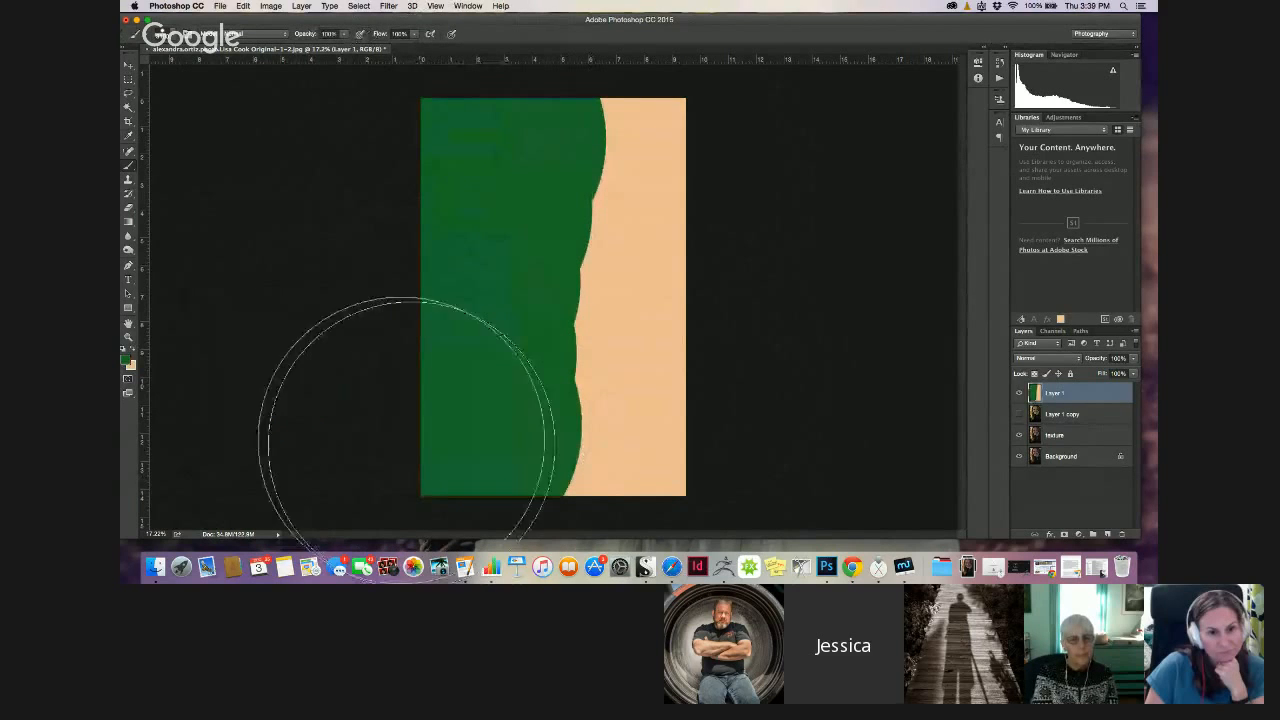
# Shift the foreground color's hue to 0 for dark red (#7a1919) and paint over the green left side
pyautogui.click(126, 360)
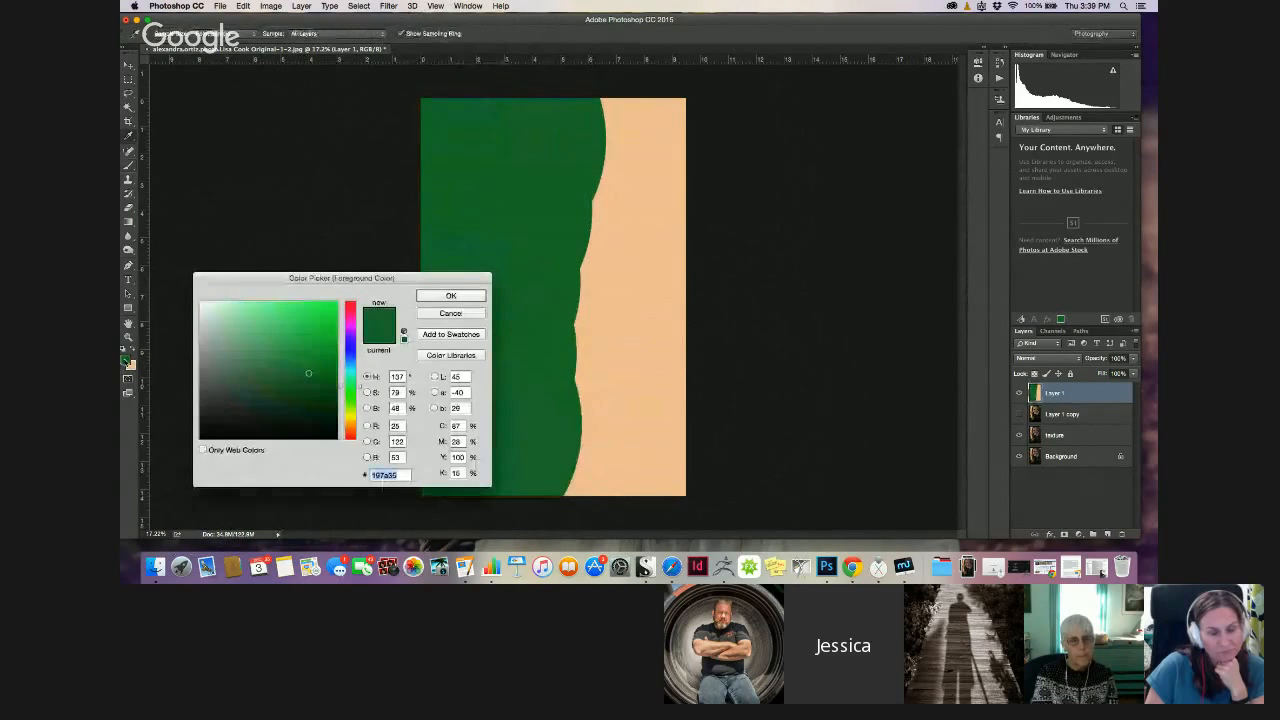
pyautogui.moveTo(340, 388); pyautogui.dragTo(346, 457)
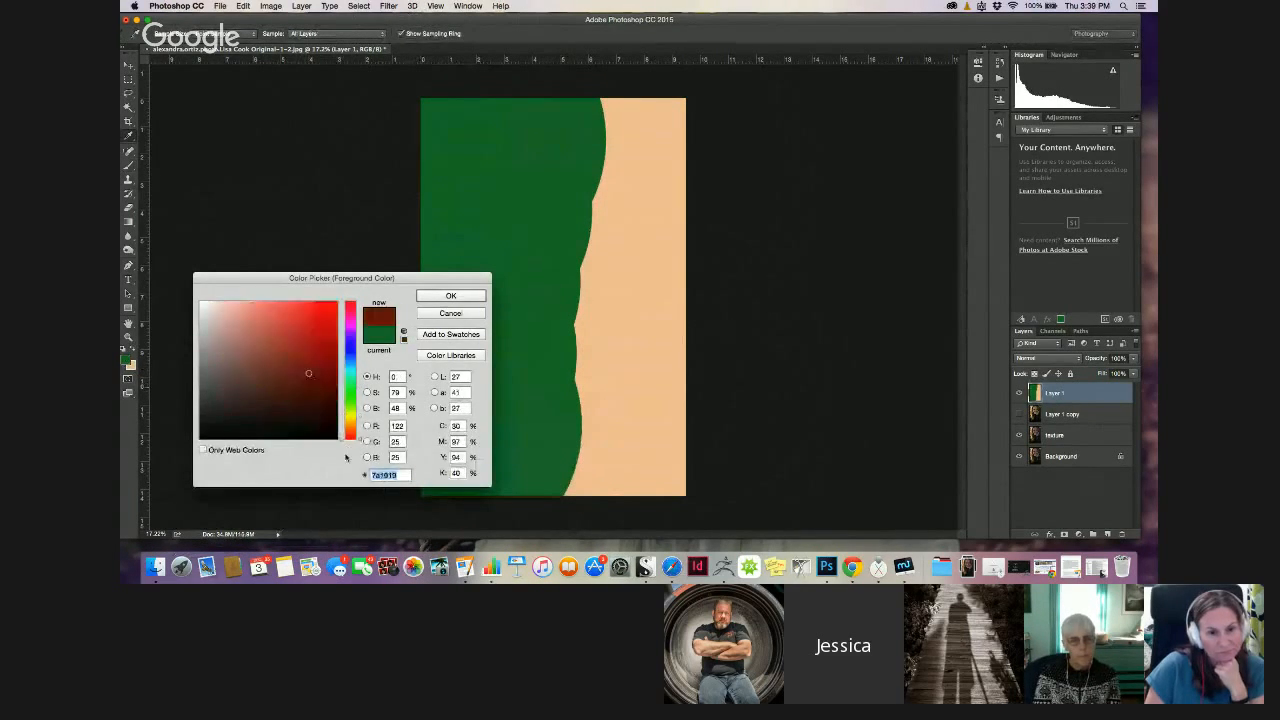
pyautogui.click(449, 295)
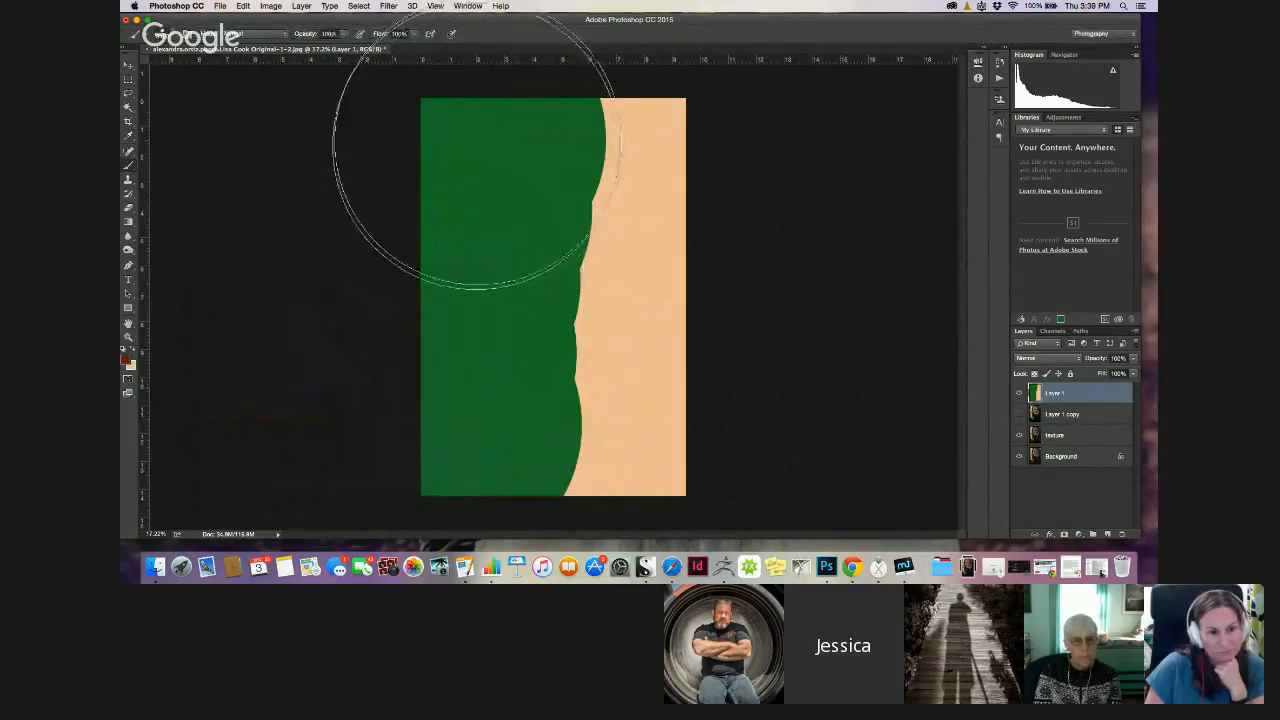
pyautogui.moveTo(457, 157)
pyautogui.mouseDown()
pyautogui.moveTo(555, 300)
pyautogui.moveTo(452, 500)
pyautogui.mouseUp()
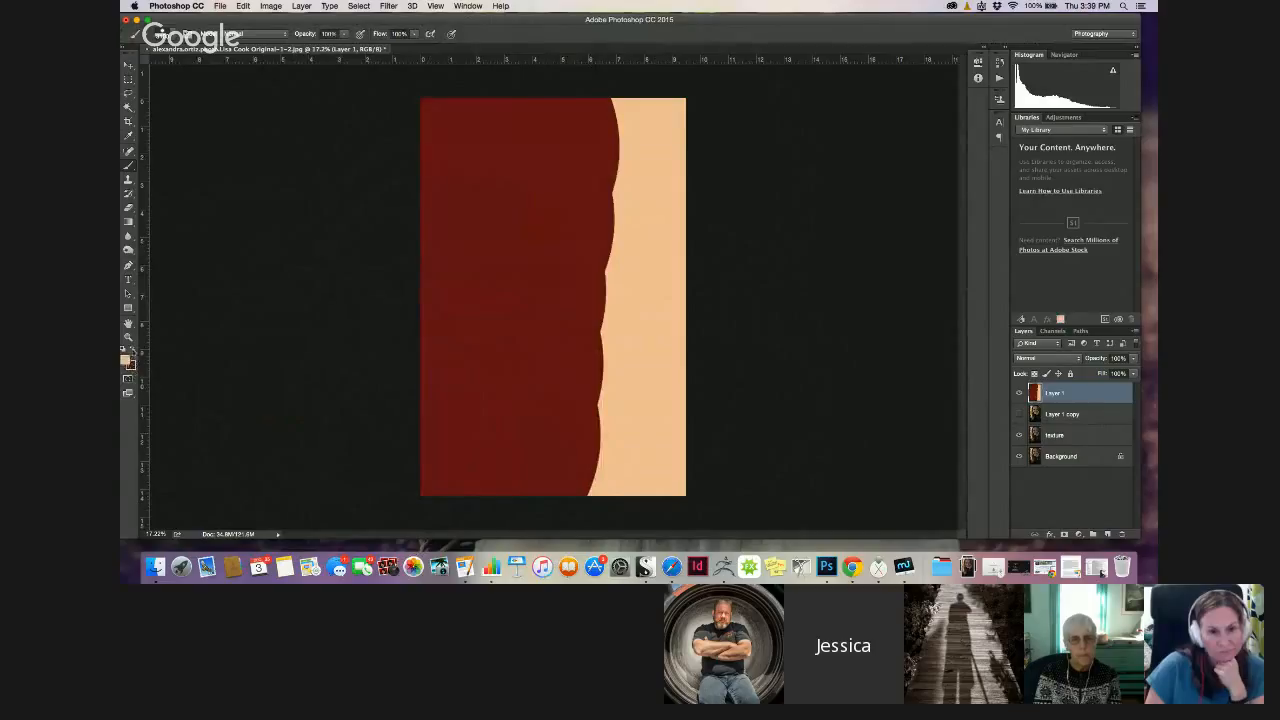
# Keep the dark red foreground color, switch to a soft-edged brush and paint across most of the canvas
pyautogui.click(127, 361)
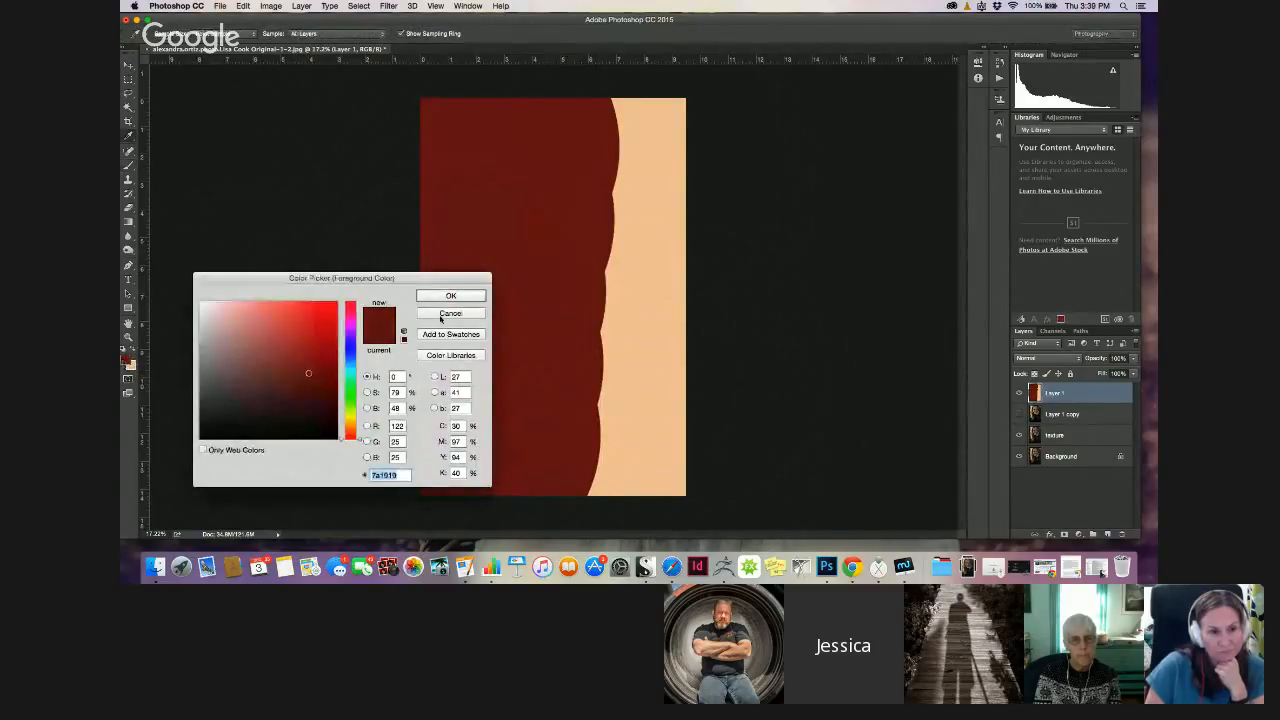
pyautogui.click(427, 295)
pyautogui.click(158, 33)
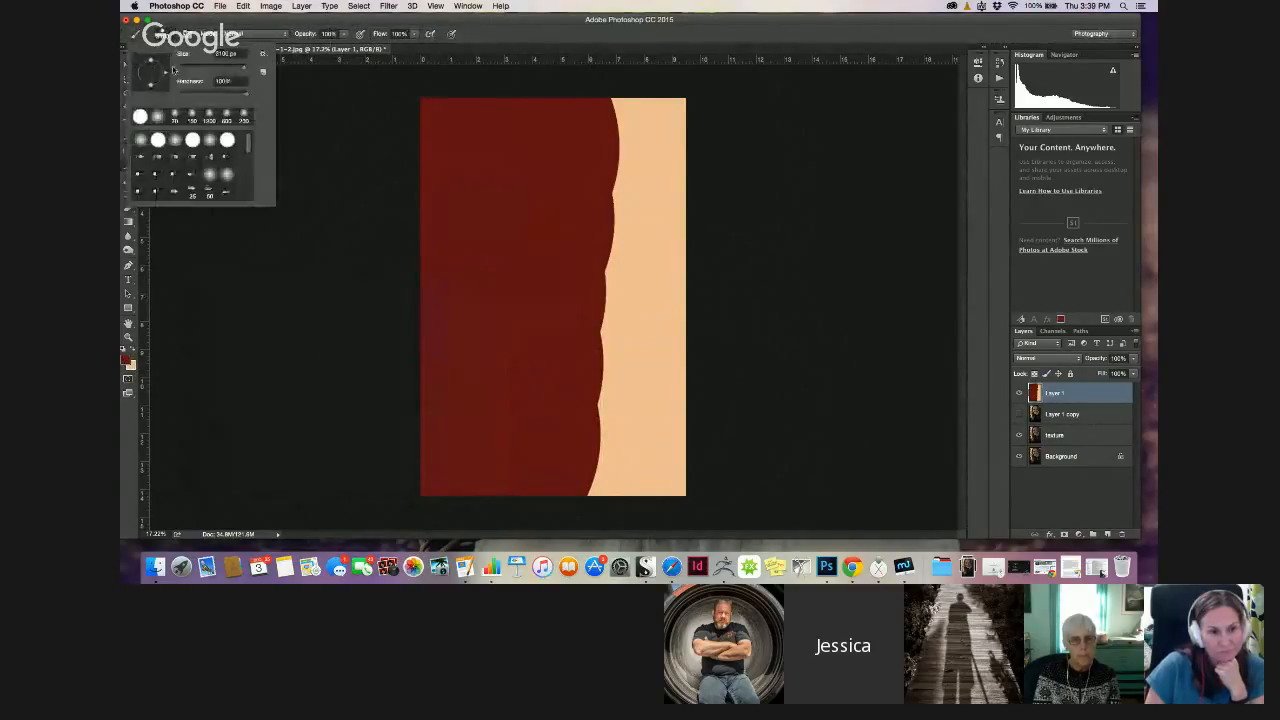
pyautogui.click(246, 95)
pyautogui.click(288, 298)
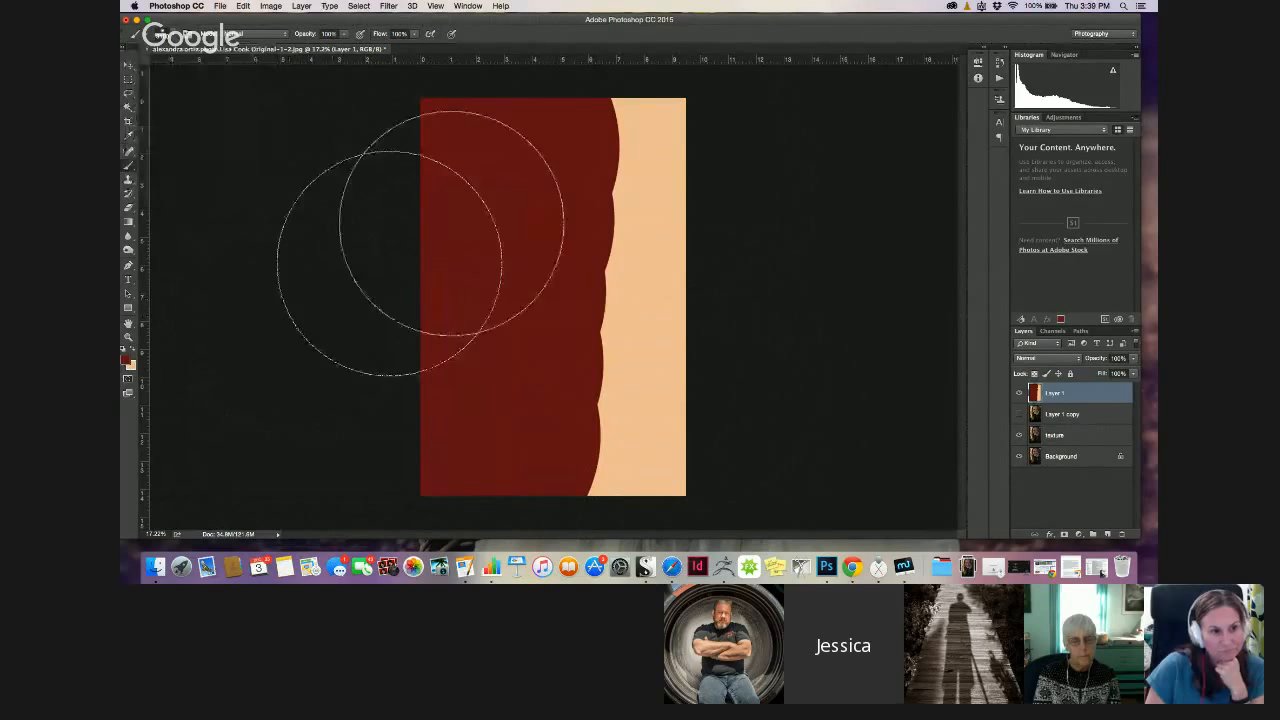
pyautogui.moveTo(536, 140)
pyautogui.mouseDown()
pyautogui.moveTo(500, 320)
pyautogui.moveTo(500, 200)
pyautogui.moveTo(486, 420)
pyautogui.moveTo(467, 168)
pyautogui.moveTo(478, 158)
pyautogui.moveTo(536, 463)
pyautogui.moveTo(555, 160)
pyautogui.mouseUp()
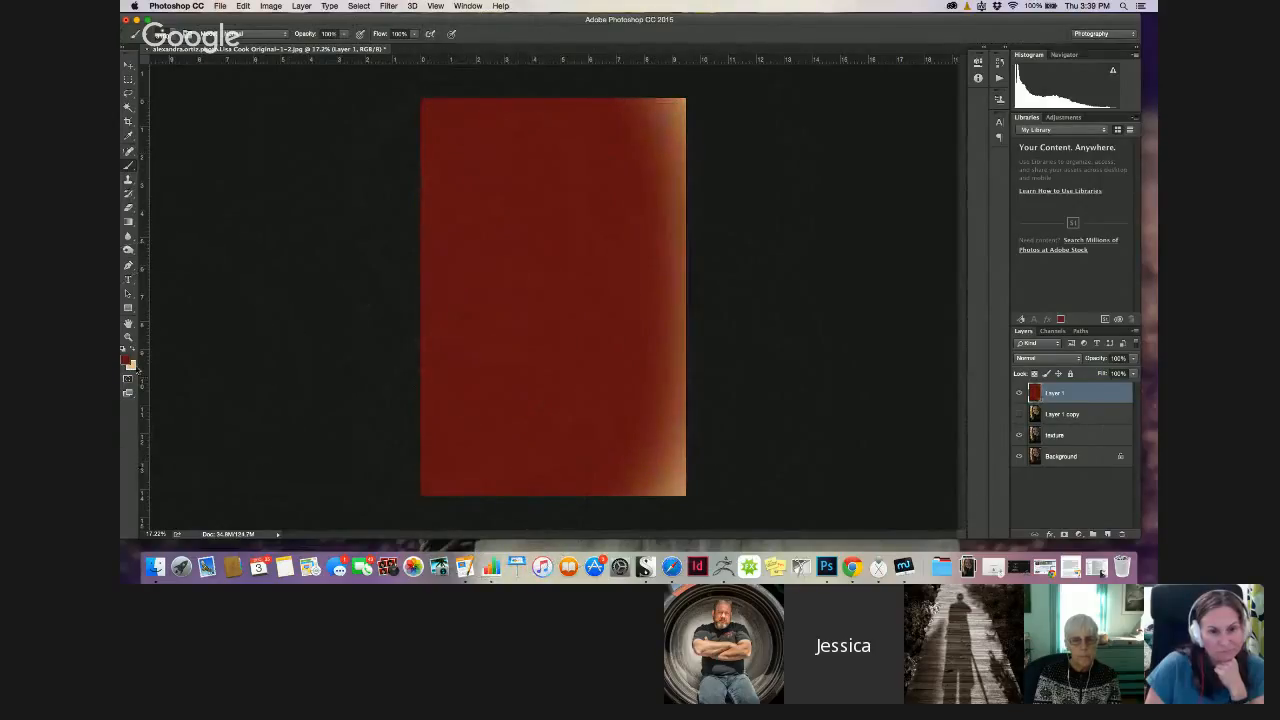
# Check the background color in the Color Picker, swap it with the foreground color and softly paint the canvas's right half peach
pyautogui.click(131, 367)
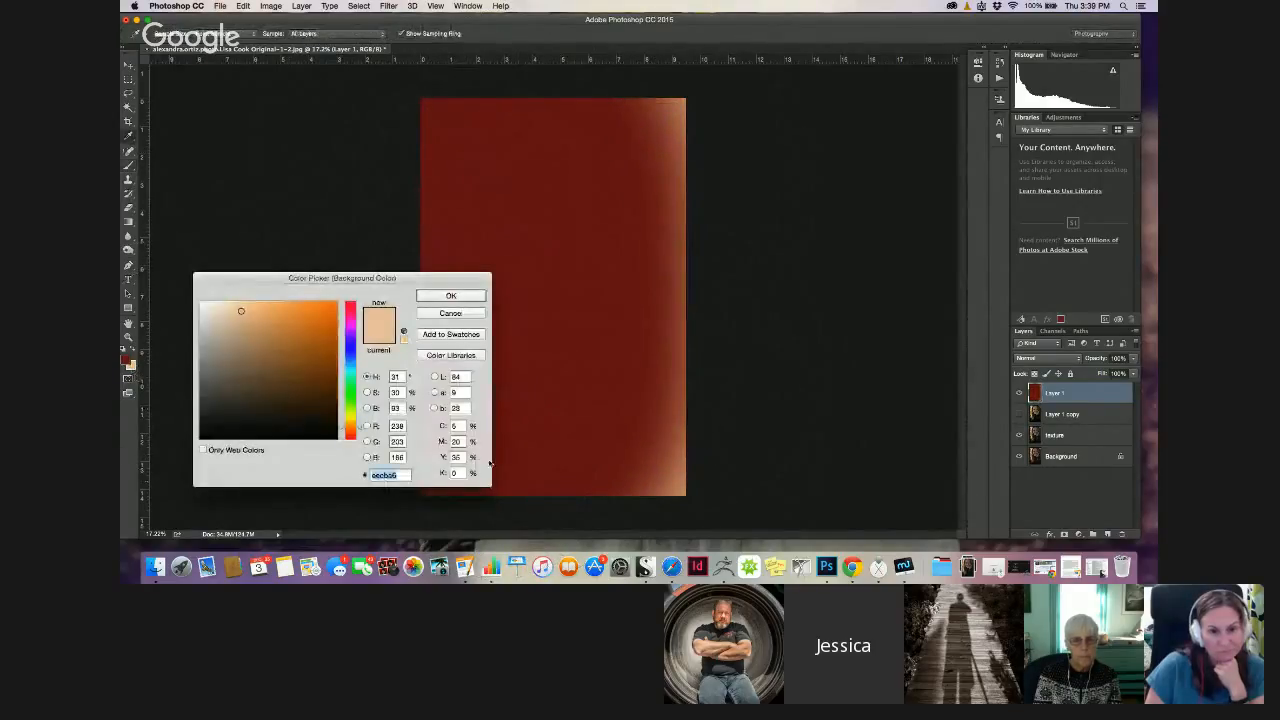
pyautogui.click(450, 296)
pyautogui.click(131, 367)
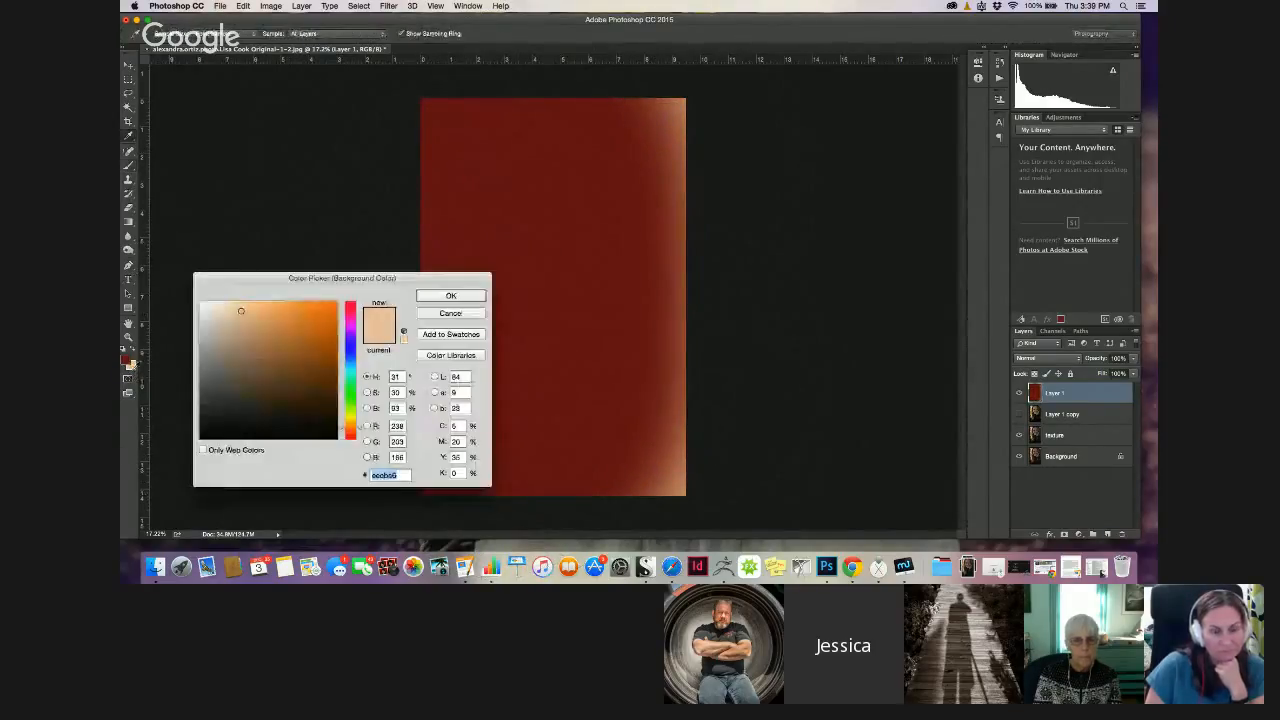
pyautogui.click(430, 296)
pyautogui.click(132, 367)
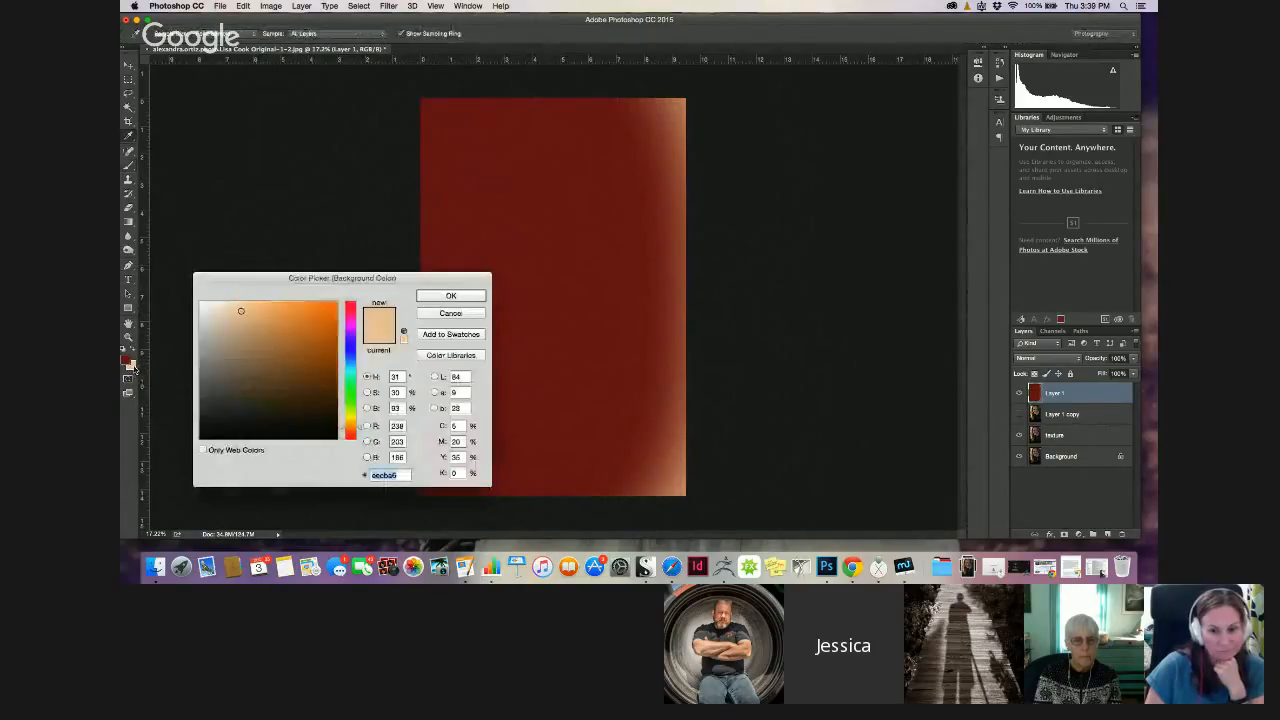
pyautogui.click(450, 296)
pyautogui.press('x')
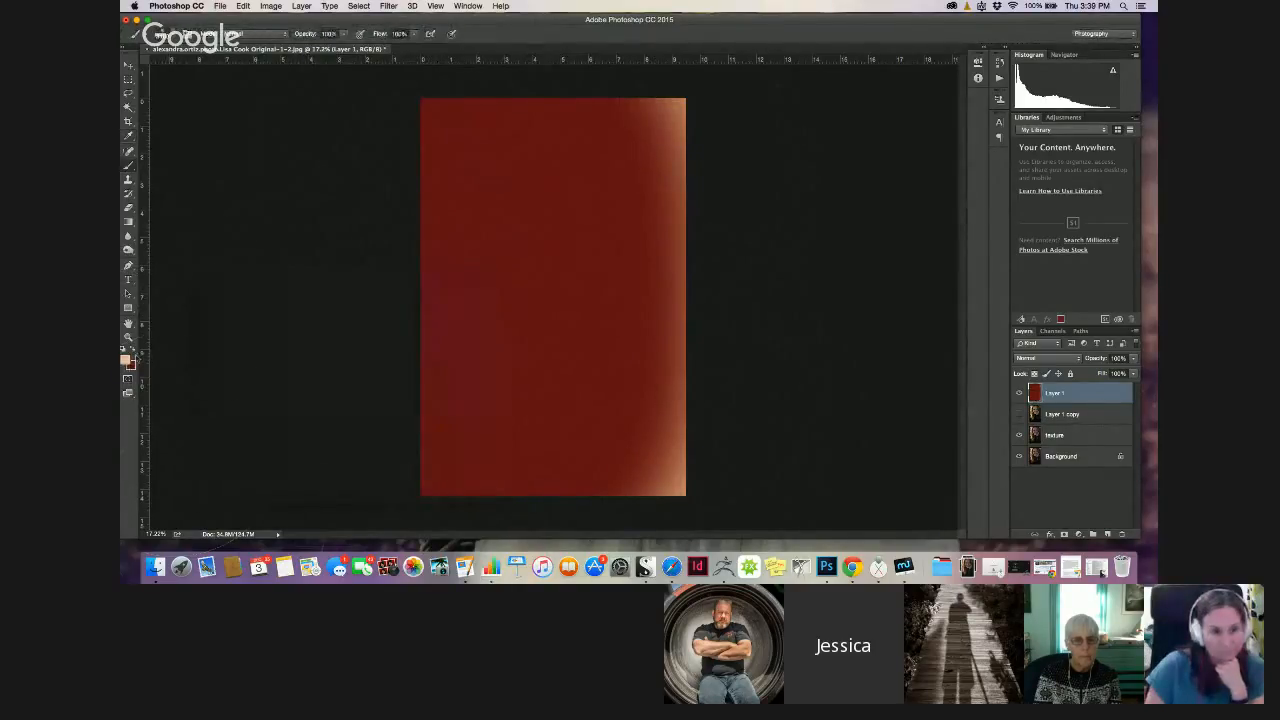
pyautogui.moveTo(640, 130); pyautogui.dragTo(692, 440)
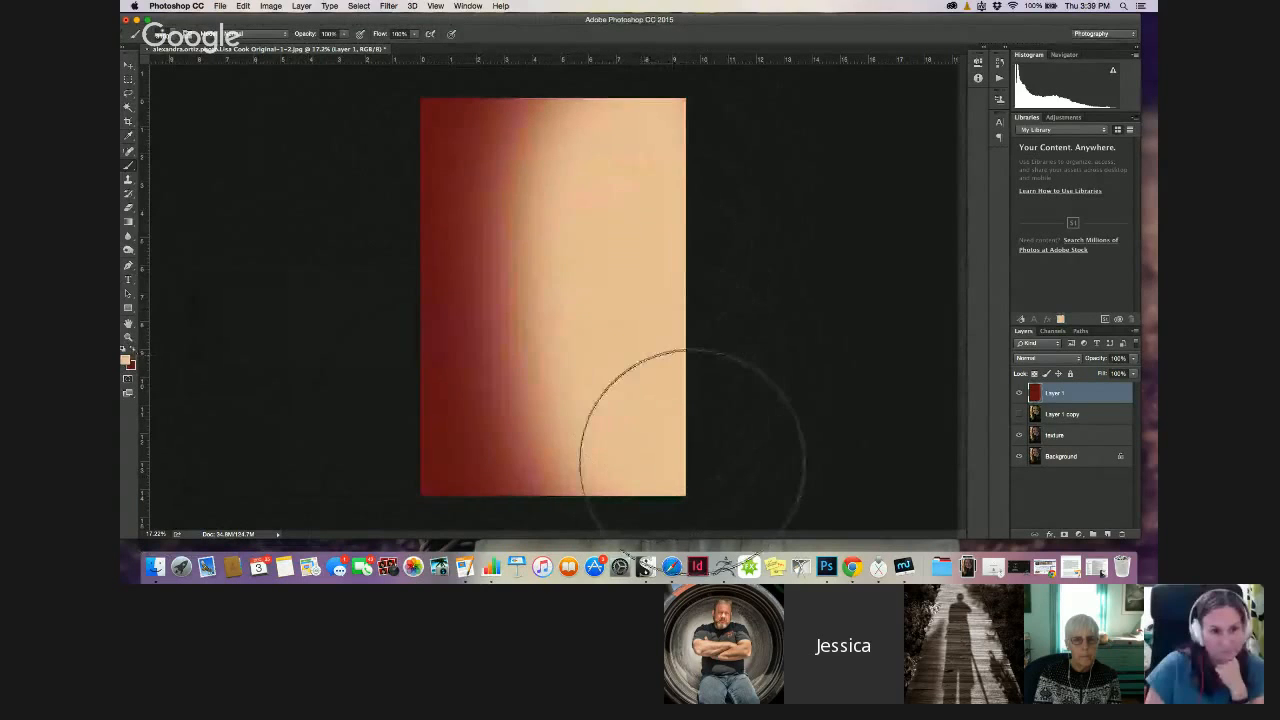
# Inspect the dark red background color in the Color Picker, then brush peach down the canvas's left edge
pyautogui.click(131, 366)
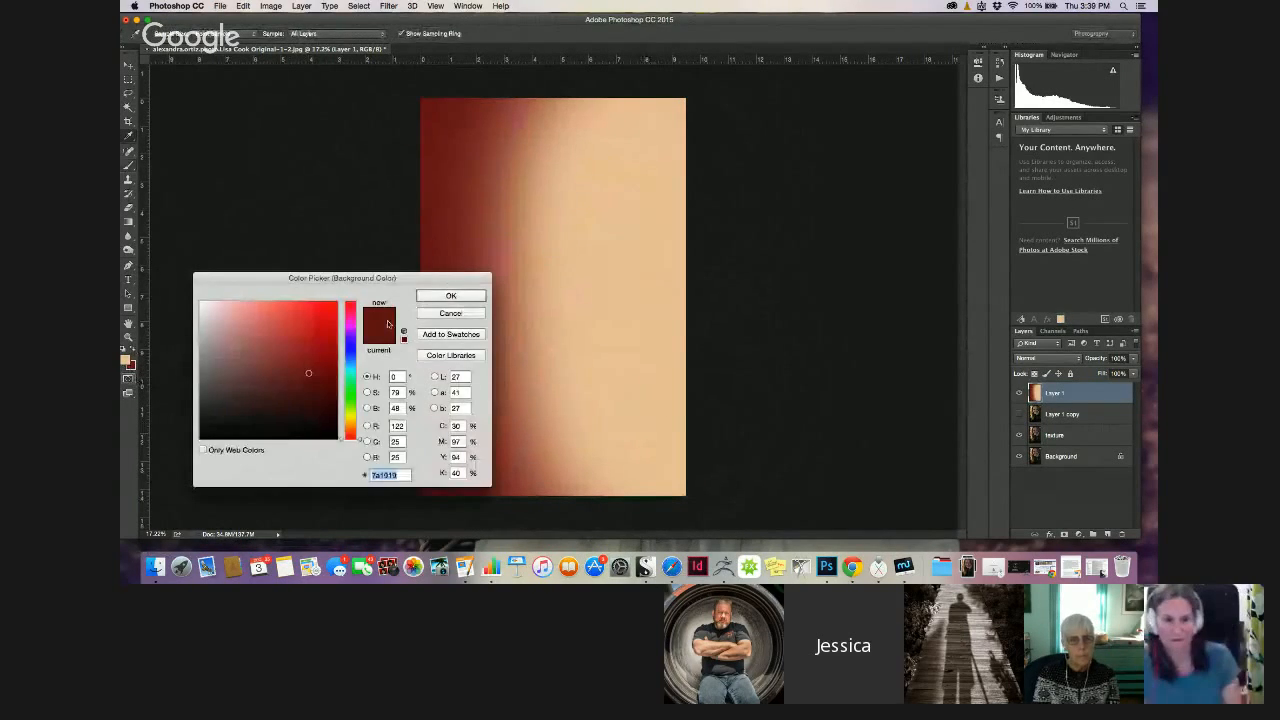
pyautogui.press('Return')
pyautogui.press('b')
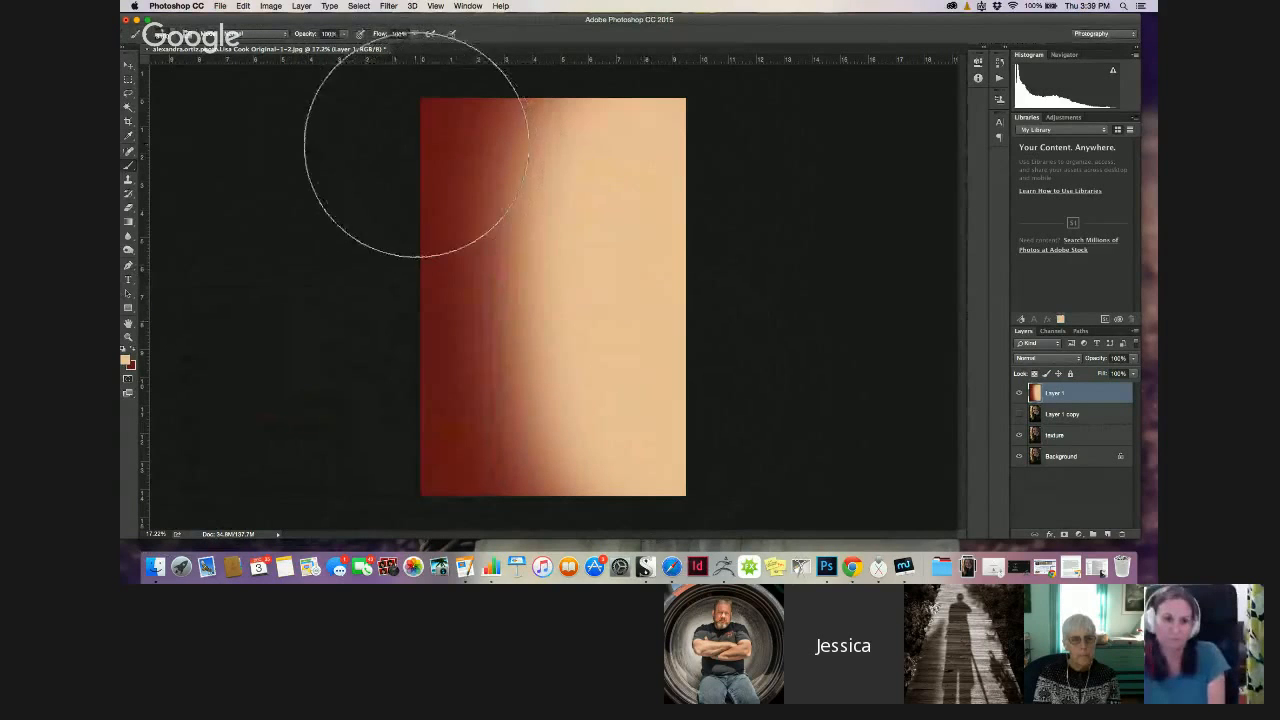
pyautogui.moveTo(414, 143); pyautogui.dragTo(400, 450)
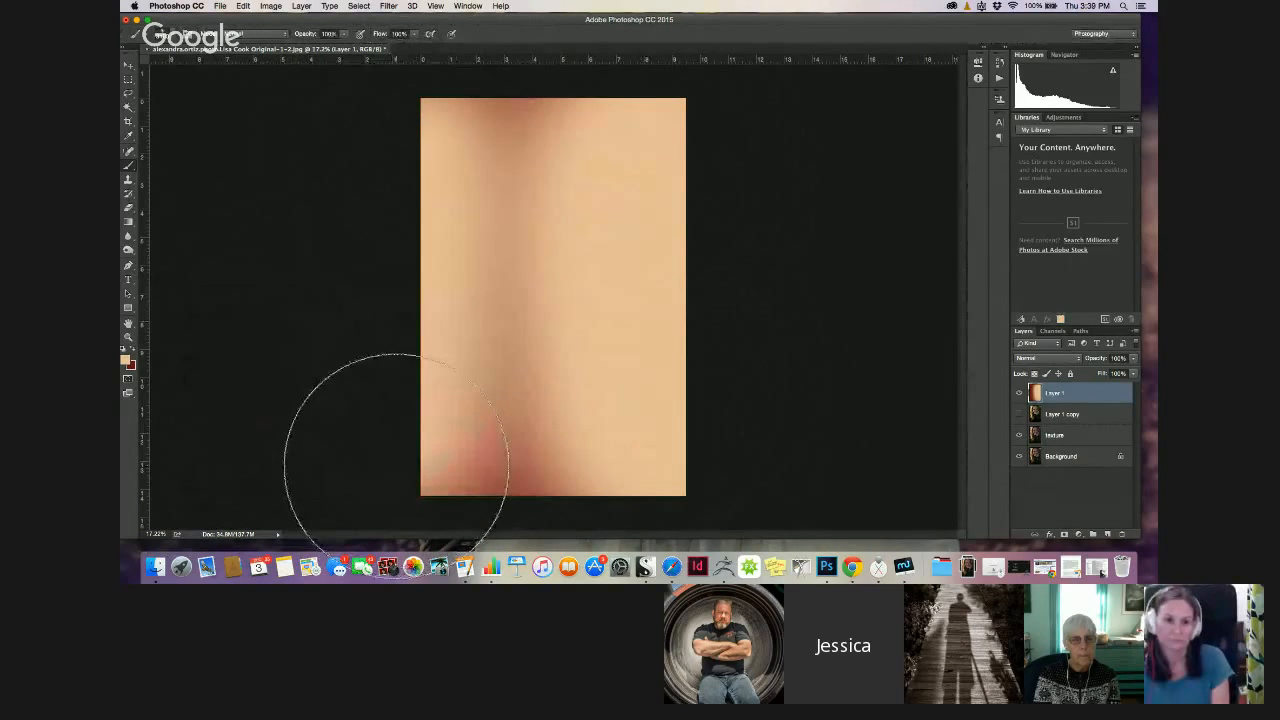
# Swap the foreground and background colors and softly paint the left half of the canvas dark red
pyautogui.click(130, 348)
pyautogui.moveTo(420, 160); pyautogui.dragTo(414, 455)
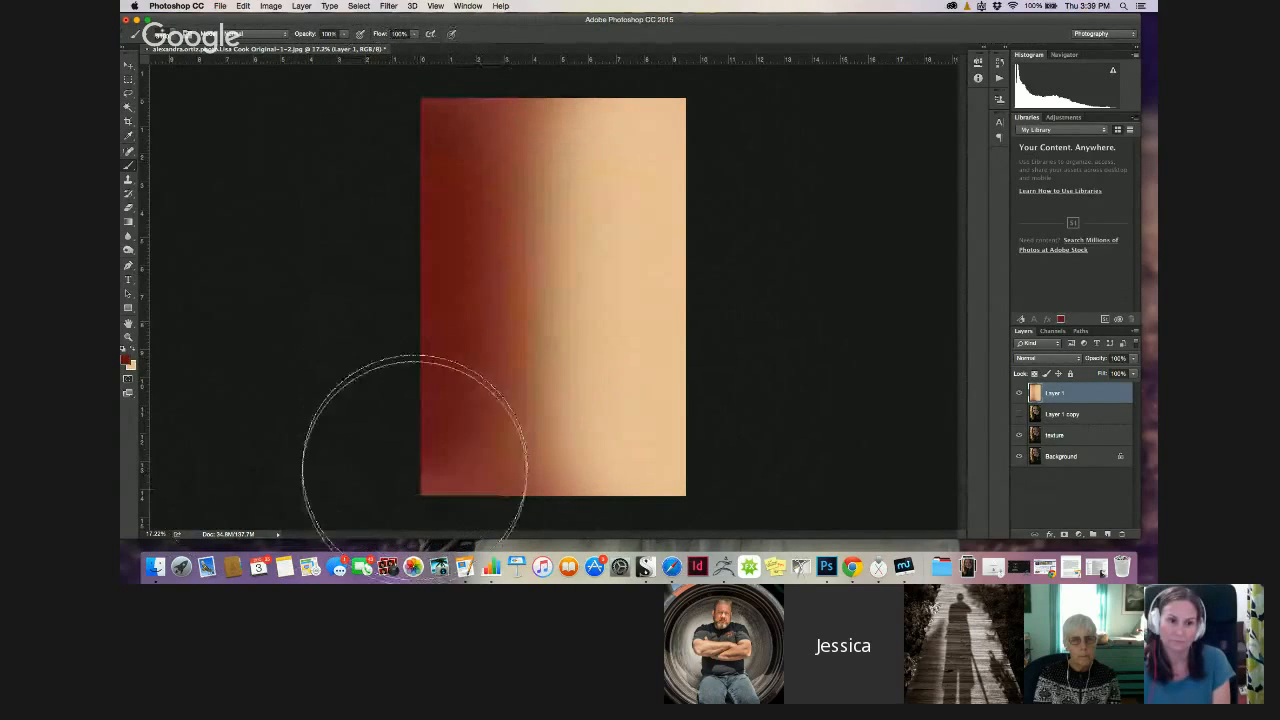
pyautogui.moveTo(498, 188)
pyautogui.mouseDown()
pyautogui.moveTo(484, 458)
pyautogui.moveTo(156, 400)
pyautogui.mouseUp()
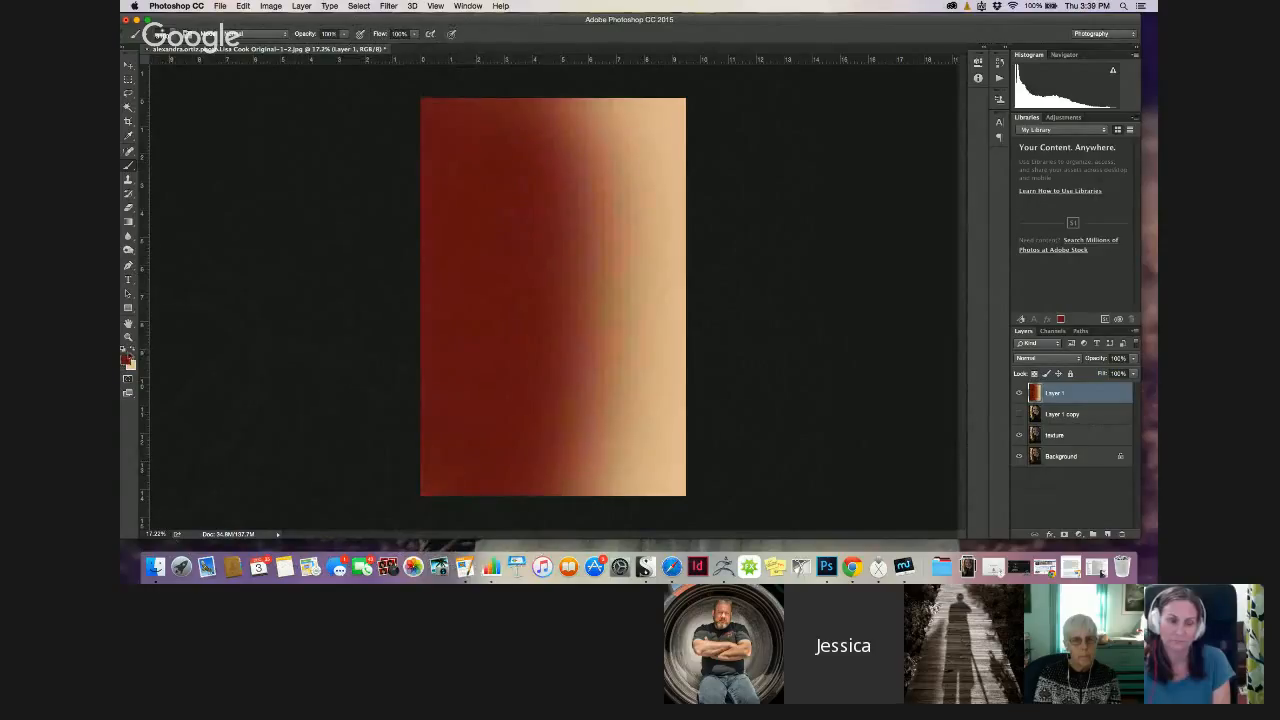
# Pick a green foreground color, brush it over the canvas's left part, and softly paint the right edge in the swapped peach
pyautogui.click(127, 359)
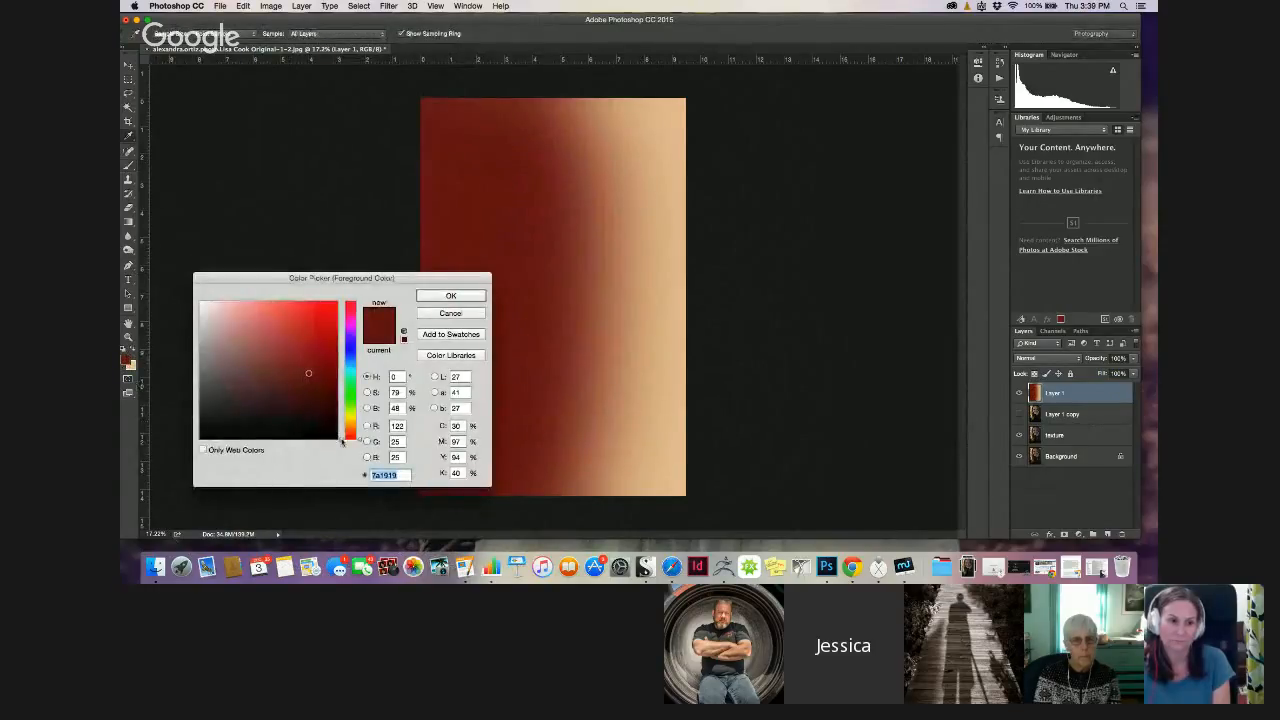
pyautogui.moveTo(341, 441); pyautogui.dragTo(341, 385)
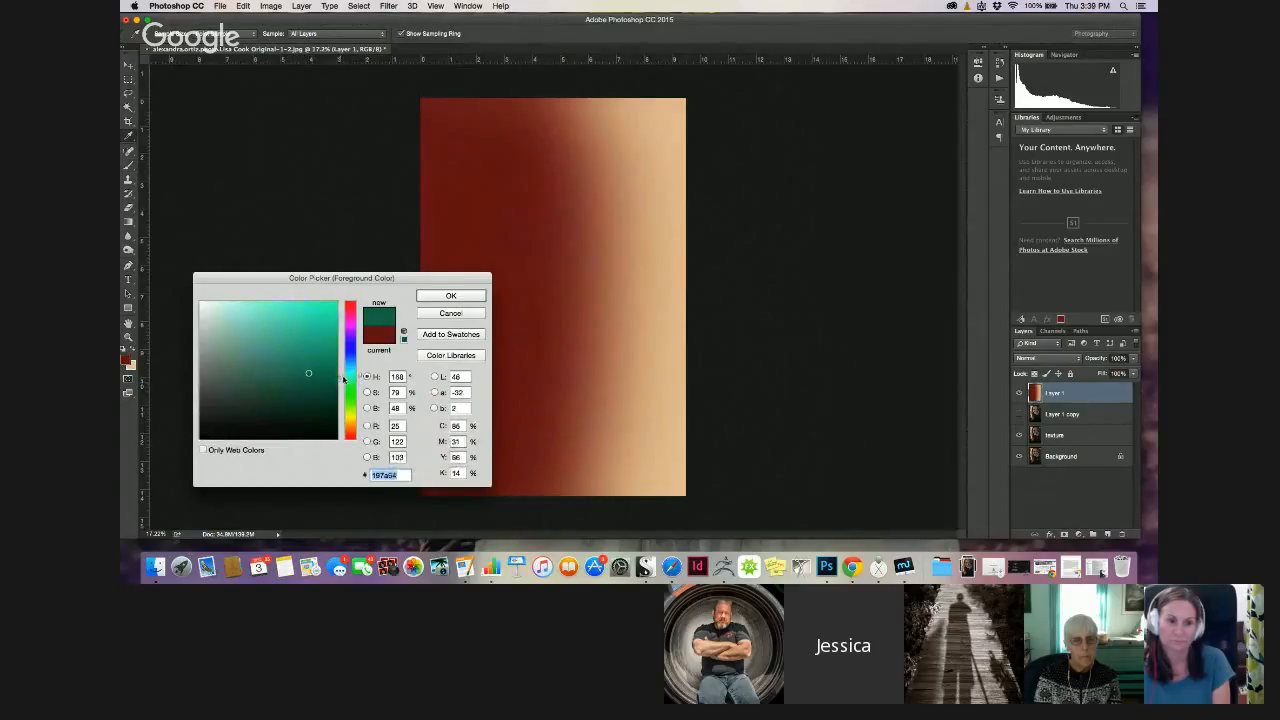
pyautogui.click(449, 295)
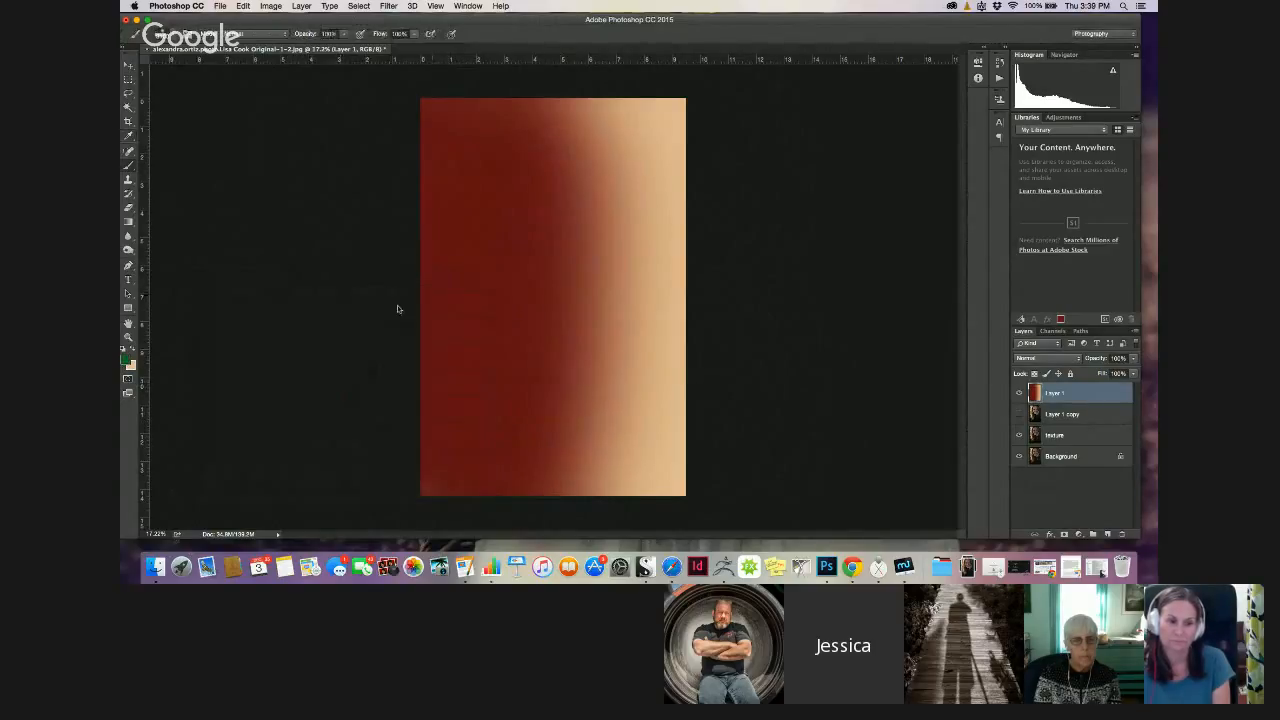
pyautogui.click(478, 135)
pyautogui.moveTo(472, 406)
pyautogui.mouseDown()
pyautogui.moveTo(478, 485)
pyautogui.moveTo(504, 162)
pyautogui.moveTo(457, 178)
pyautogui.mouseUp()
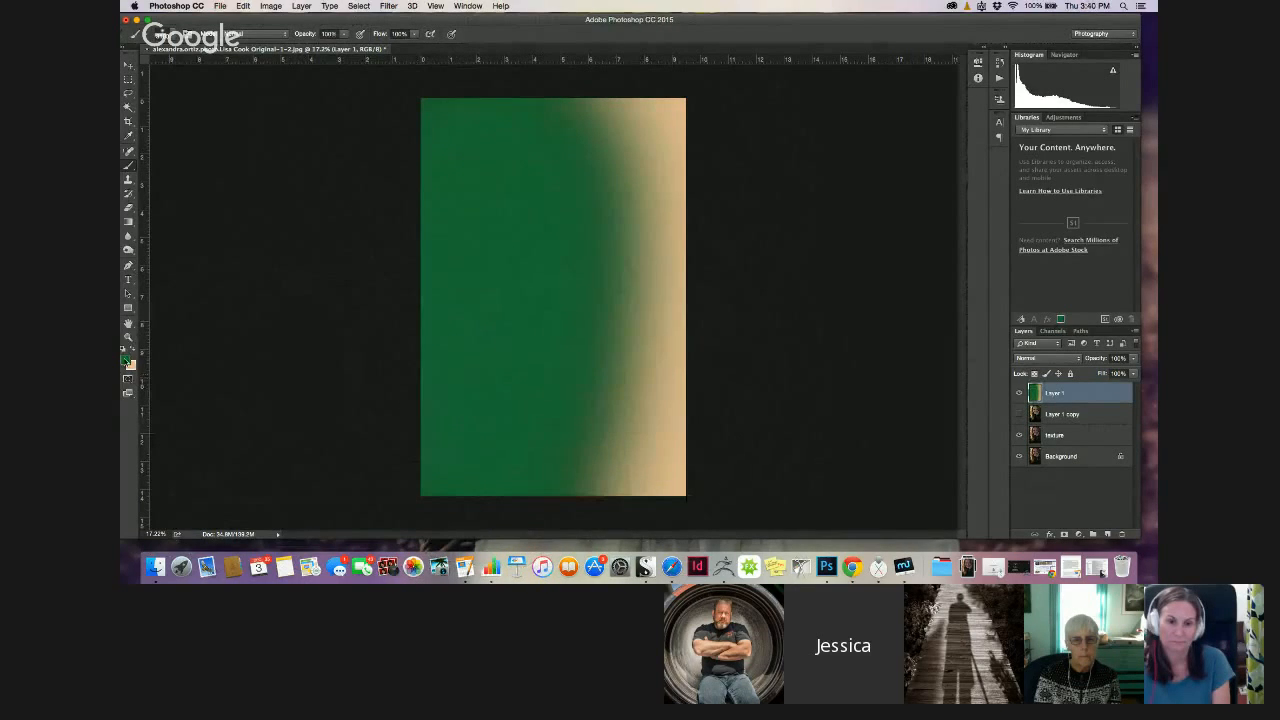
pyautogui.moveTo(668, 128); pyautogui.dragTo(665, 475)
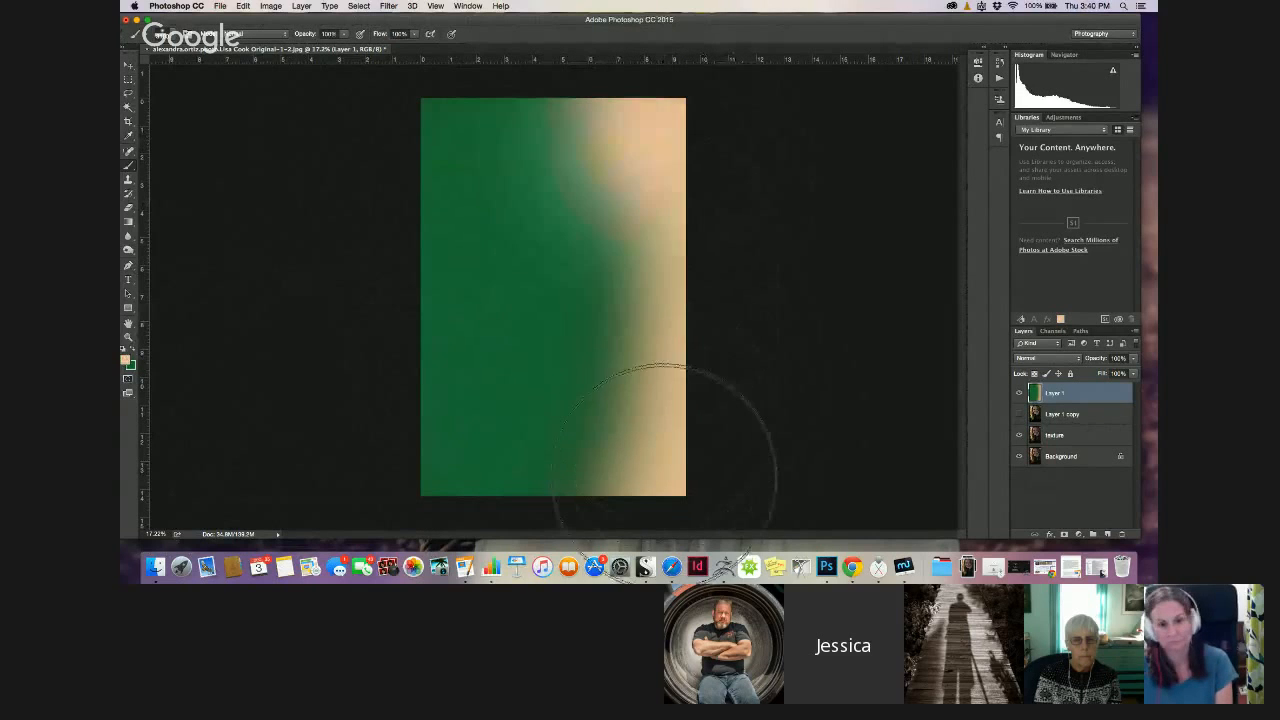
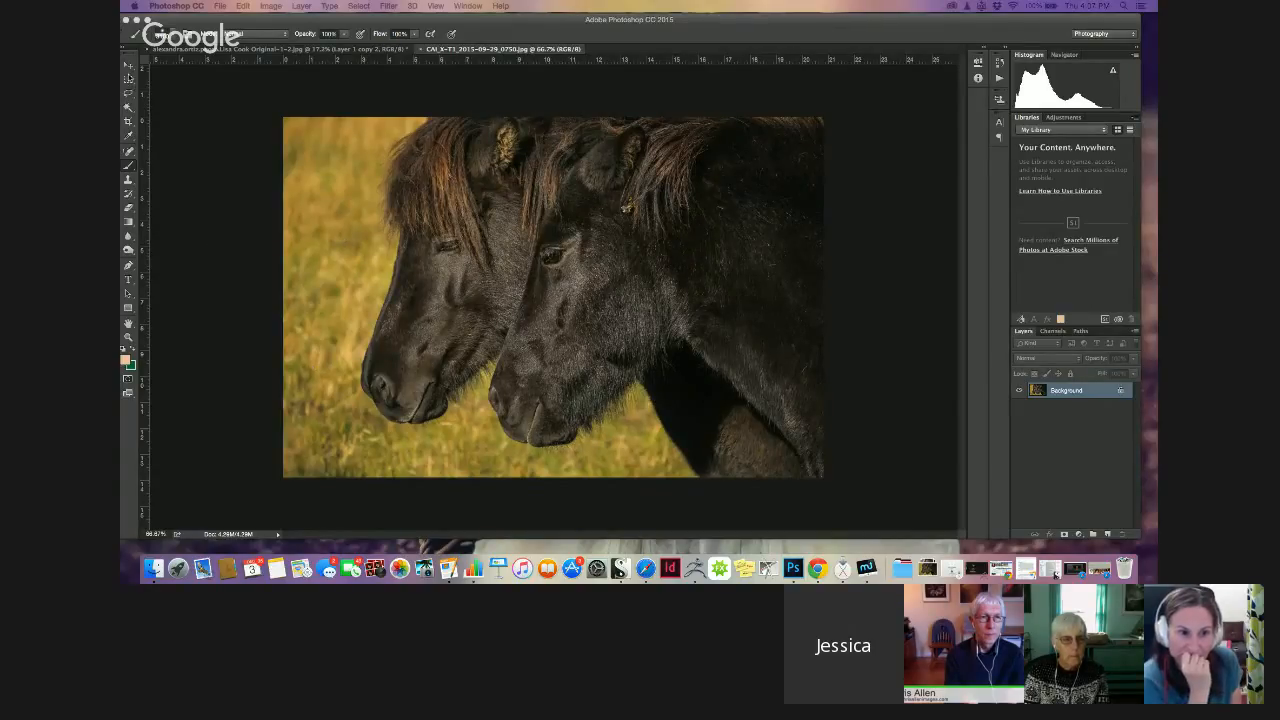
# Duplicate the horse photo's background layer, lasso the grass around the horses' heads, and copy that selection to a new layer
pyautogui.click(178, 175)
pyautogui.press('l')
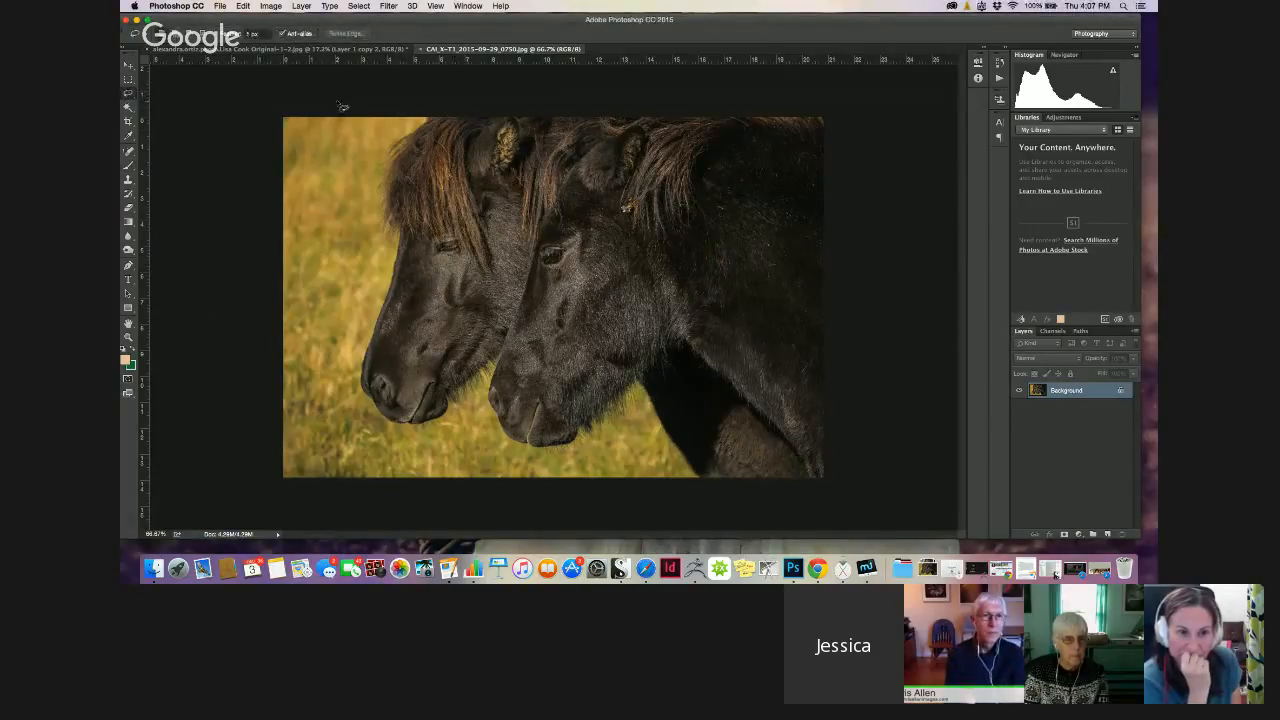
pyautogui.press('super+j')
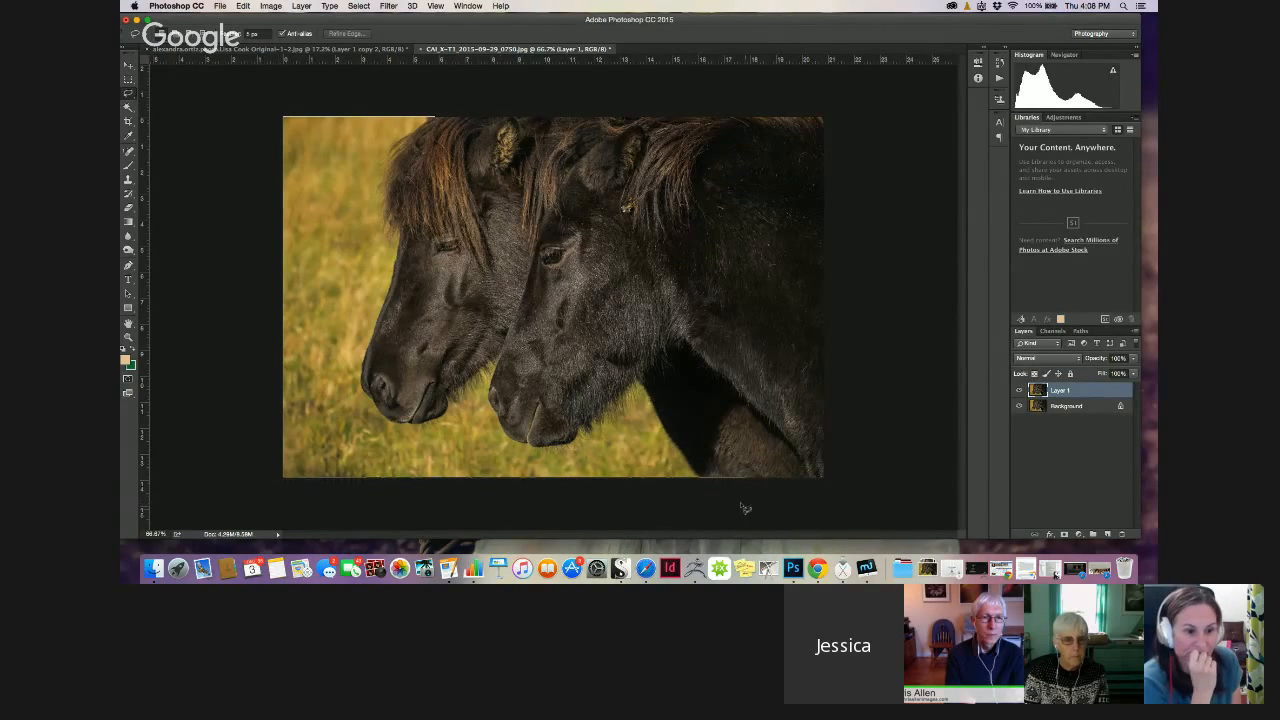
pyautogui.moveTo(697, 462)
pyautogui.mouseDown()
pyautogui.moveTo(635, 360)
pyautogui.moveTo(572, 420)
pyautogui.moveTo(532, 438)
pyautogui.moveTo(512, 428)
pyautogui.moveTo(519, 335)
pyautogui.moveTo(437, 400)
pyautogui.moveTo(384, 403)
pyautogui.moveTo(384, 350)
pyautogui.moveTo(413, 258)
pyautogui.moveTo(403, 185)
pyautogui.moveTo(447, 127)
pyautogui.moveTo(414, 112)
pyautogui.mouseUp()
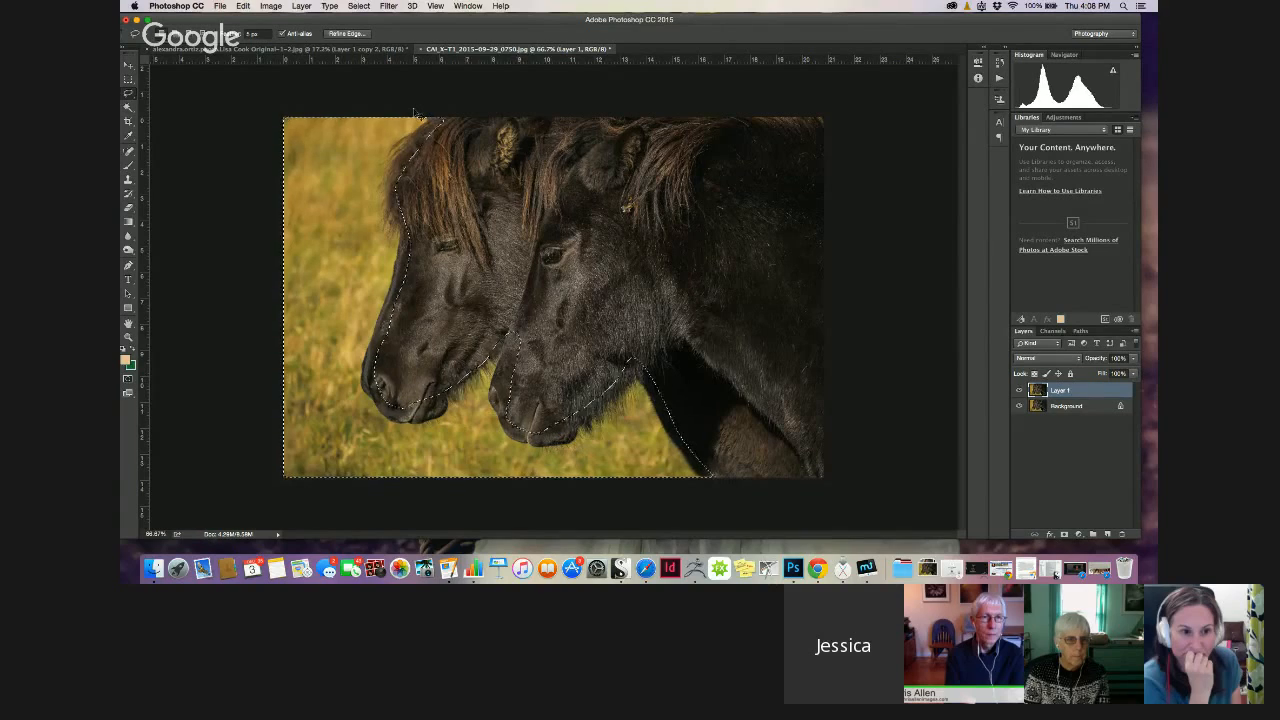
pyautogui.hotkey('ctrl', 'j')
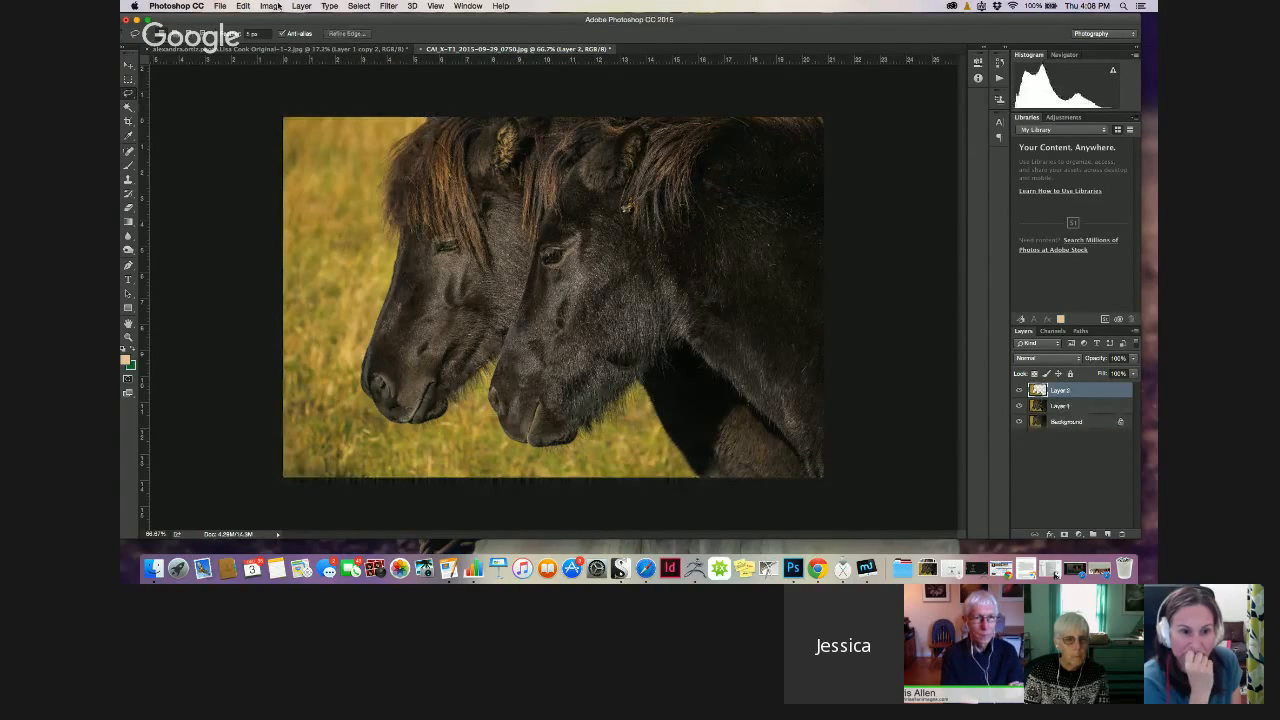
# Start a Black & White adjustment on the copied grass layer, keeping its settings clear of the photo
pyautogui.click(270, 6)
pyautogui.moveTo(280, 36)
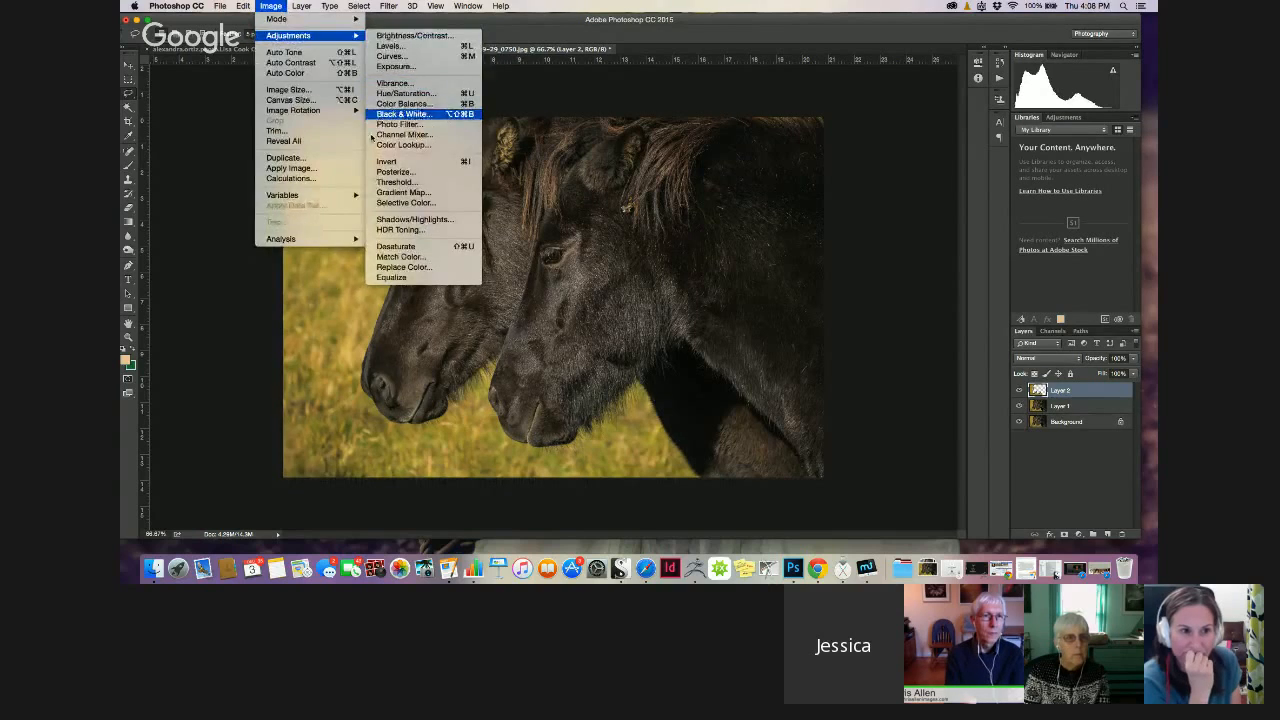
pyautogui.click(390, 114)
pyautogui.moveTo(230, 160); pyautogui.dragTo(124, 318)
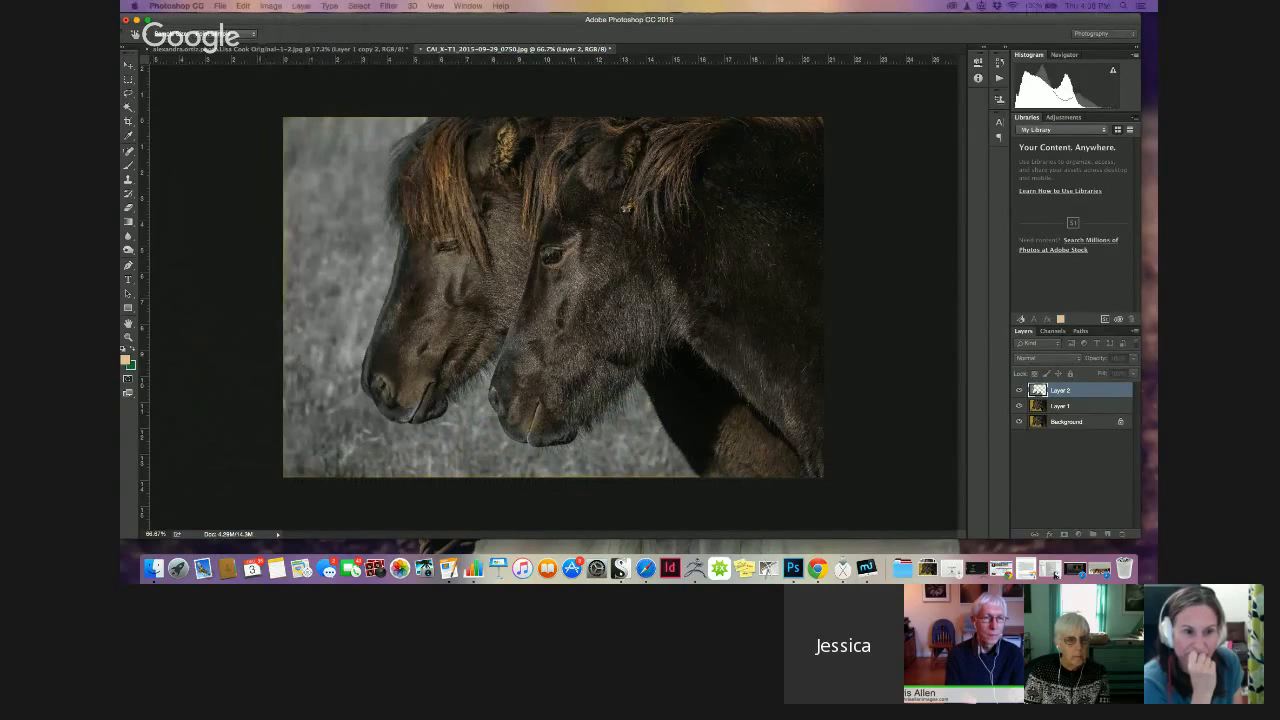
pyautogui.moveTo(124, 318); pyautogui.dragTo(921, 196)
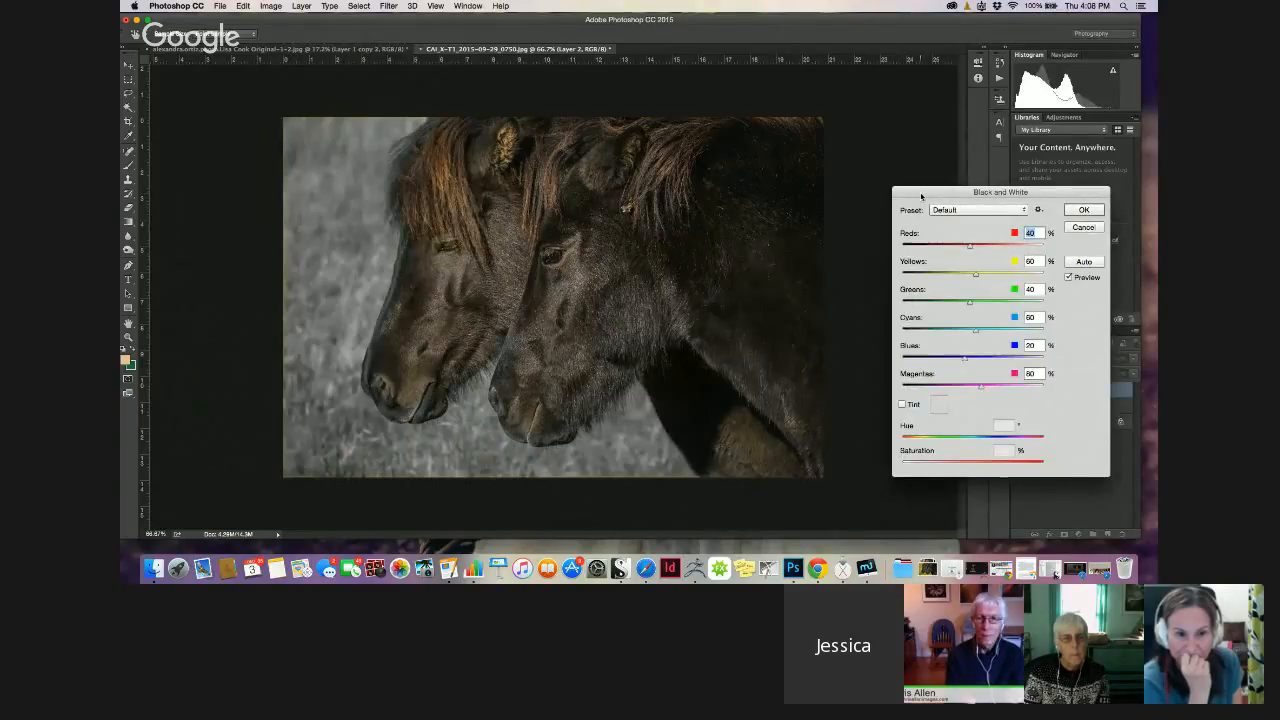
# Tint the black-and-white grass with a hue of 27° and a saturation of 8%
pyautogui.click(902, 404)
pyautogui.moveTo(920, 440); pyautogui.dragTo(957, 441)
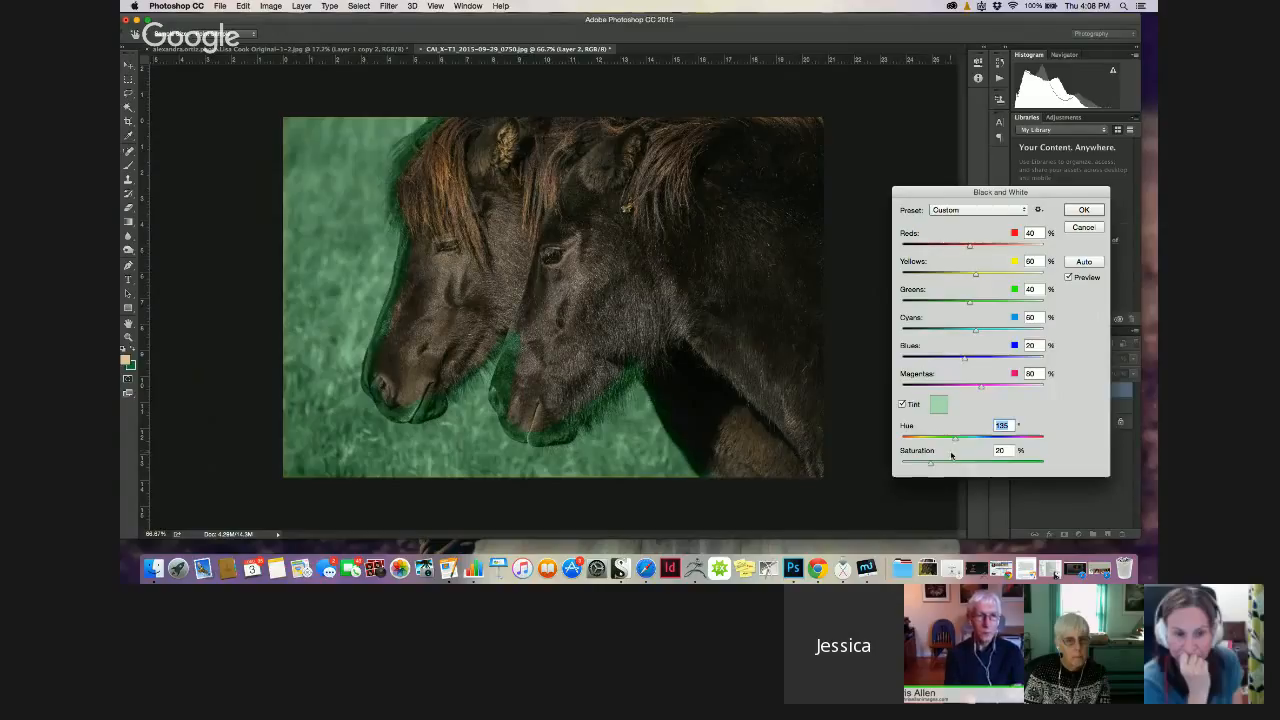
pyautogui.click(952, 440)
pyautogui.moveTo(952, 440); pyautogui.dragTo(914, 442)
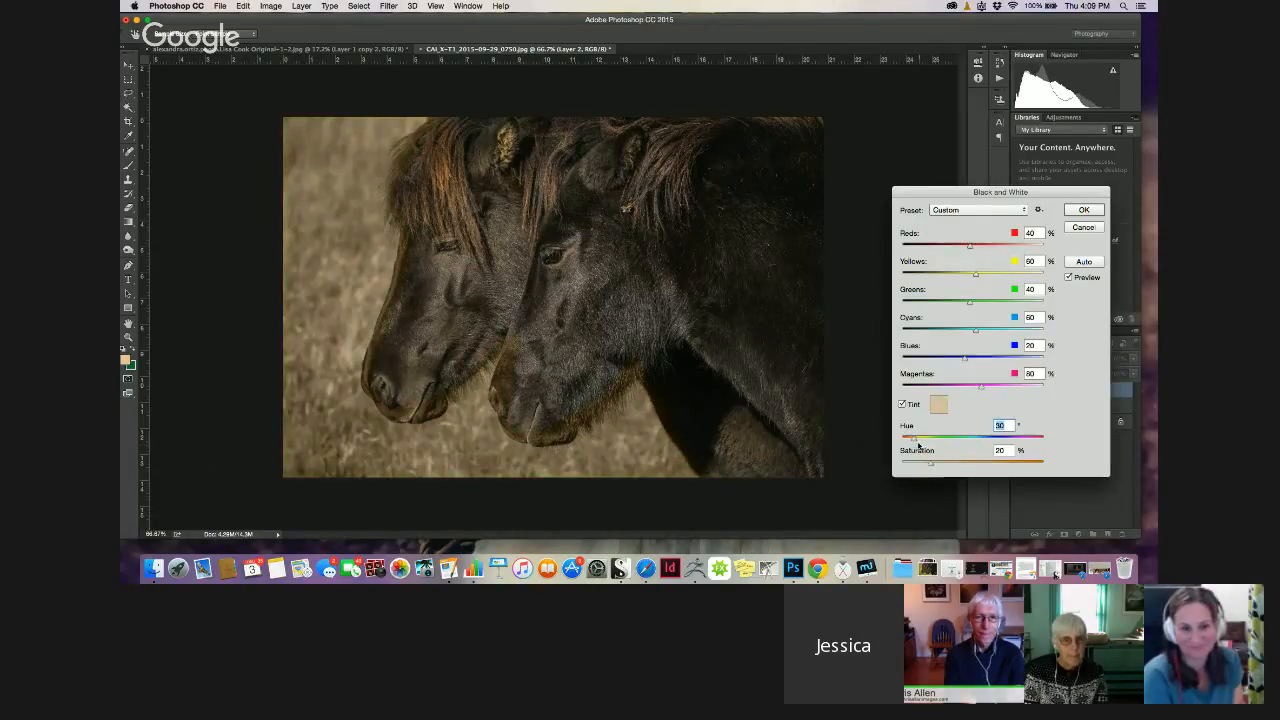
pyautogui.moveTo(914, 441); pyautogui.dragTo(911, 441)
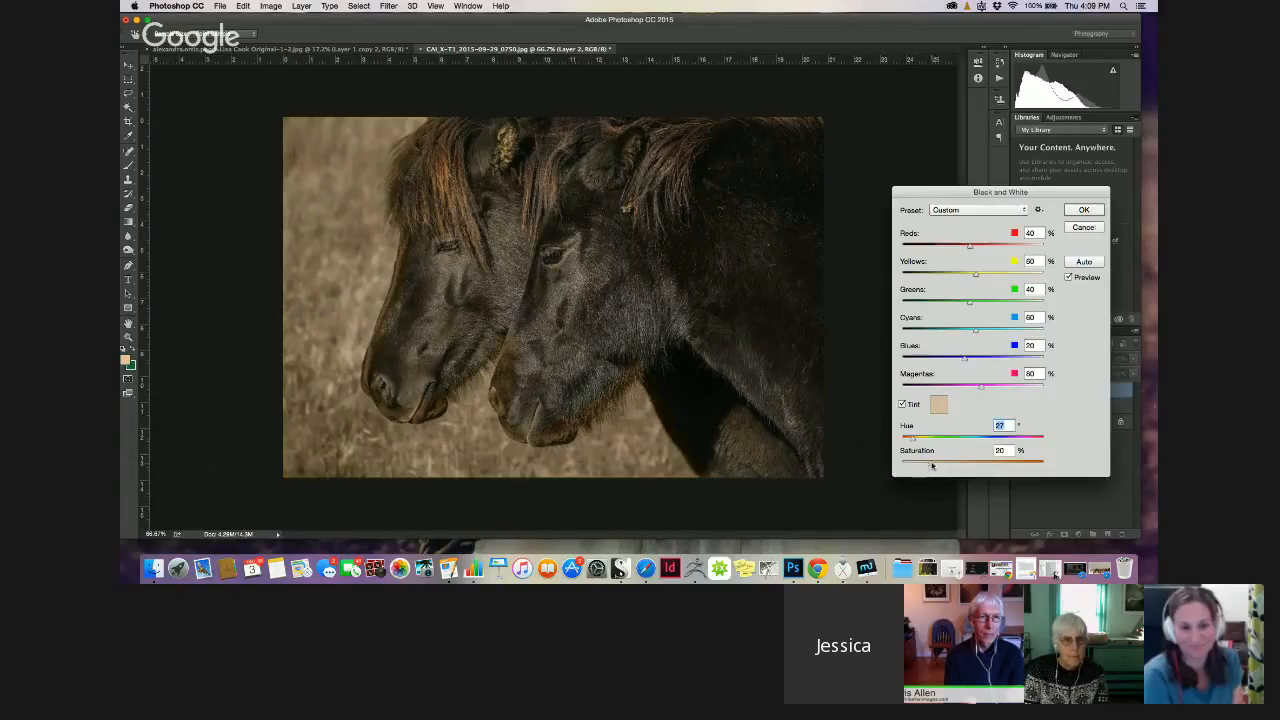
pyautogui.moveTo(928, 467); pyautogui.dragTo(915, 467)
# Try different grass tones with greens at -27% and yellows ranging from 243% down to about -80%
pyautogui.moveTo(970, 304); pyautogui.dragTo(962, 277)
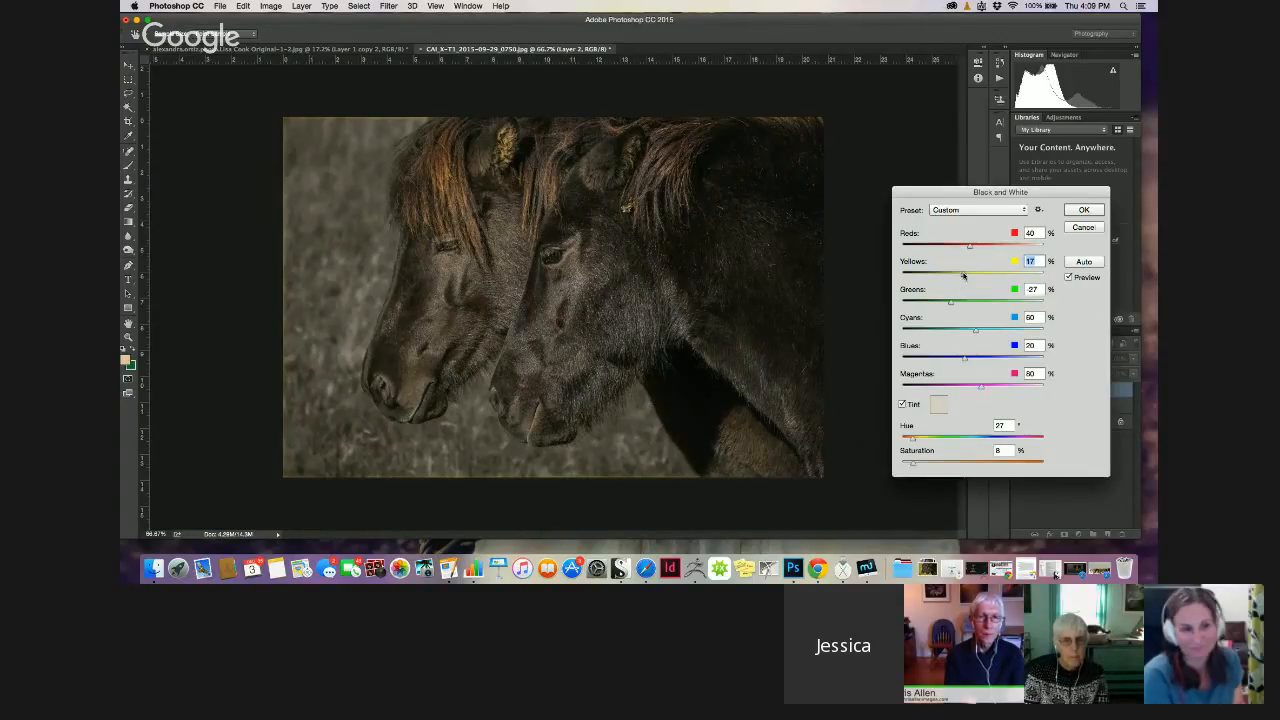
pyautogui.moveTo(963, 275); pyautogui.dragTo(956, 277)
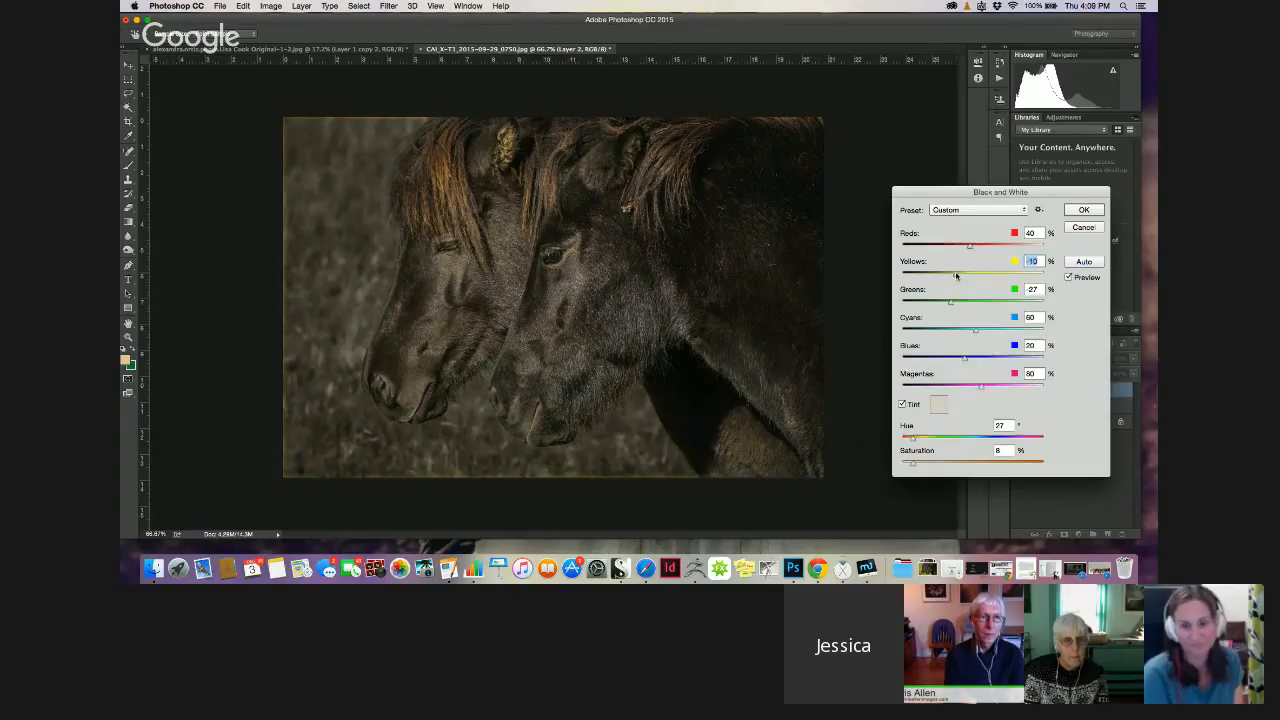
pyautogui.moveTo(955, 275); pyautogui.dragTo(930, 279)
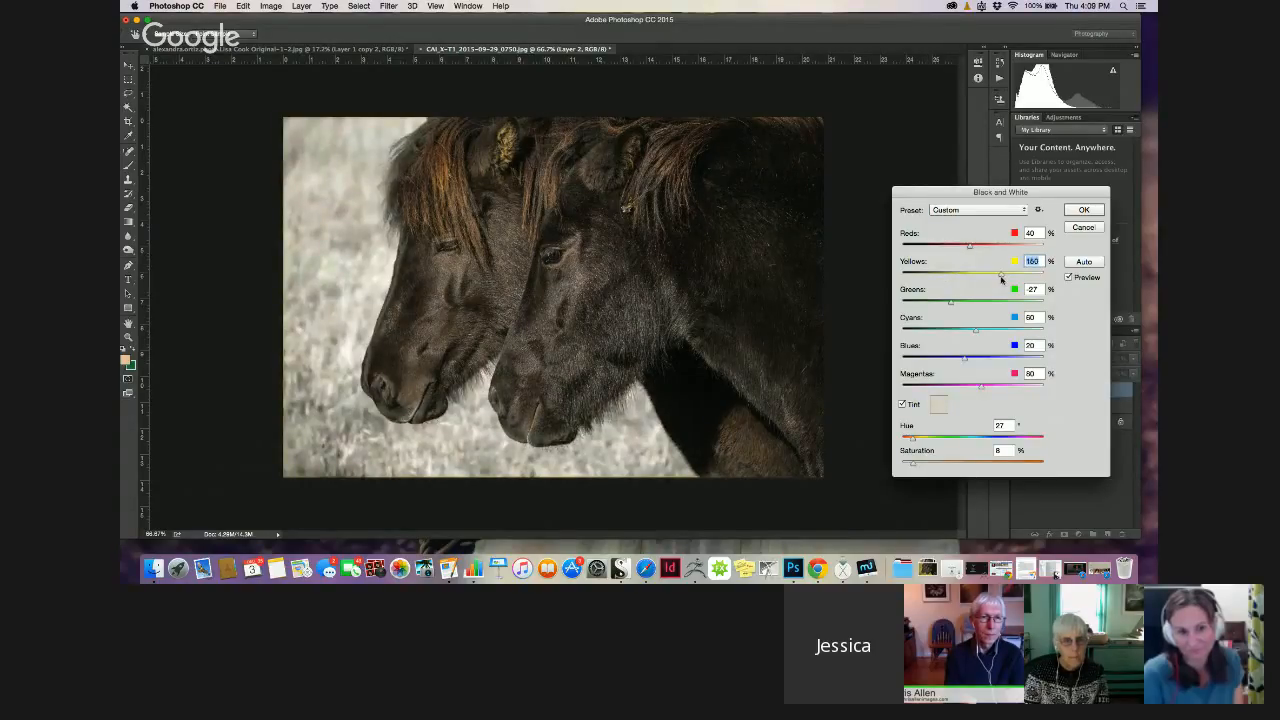
pyautogui.moveTo(1001, 281); pyautogui.dragTo(1028, 280)
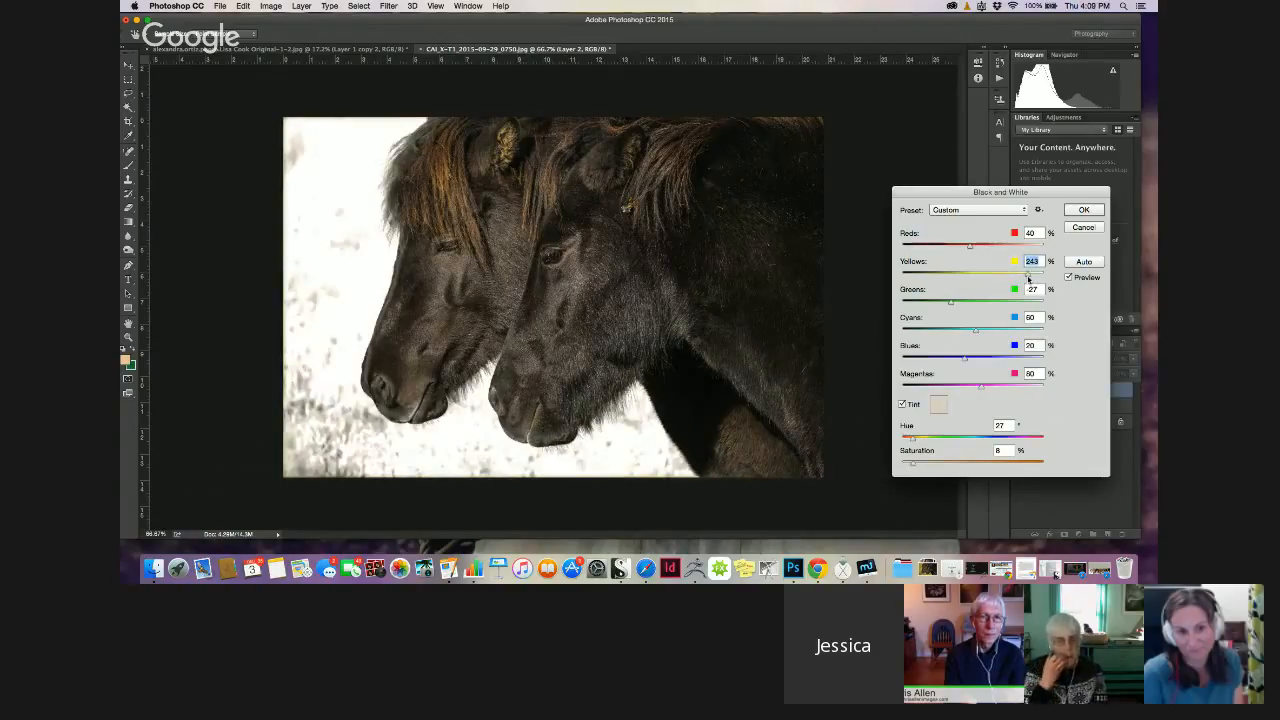
pyautogui.moveTo(1028, 280); pyautogui.dragTo(998, 283)
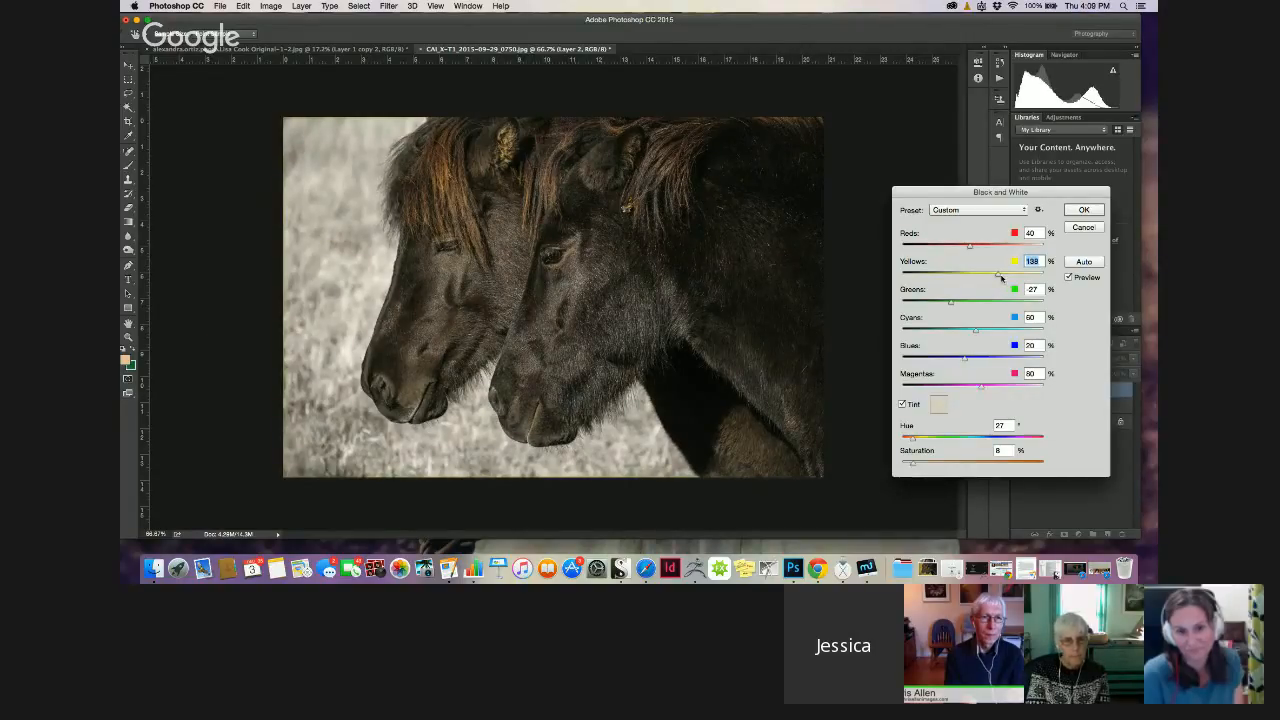
pyautogui.moveTo(1001, 278); pyautogui.dragTo(934, 280)
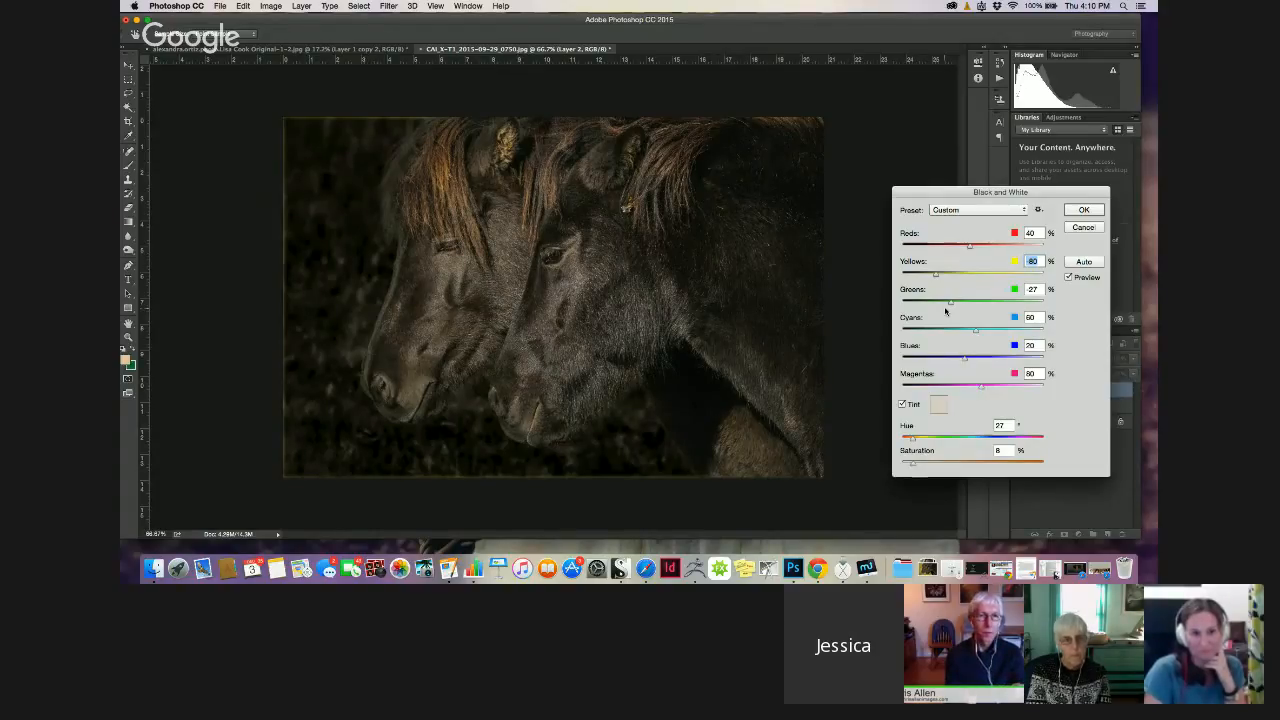
# Set reds to -8%, yellows 76%, greens 7%, blues -44%, magentas 5% and tint saturation 12%, and apply the Black & White adjustment
pyautogui.moveTo(955, 306); pyautogui.dragTo(949, 280)
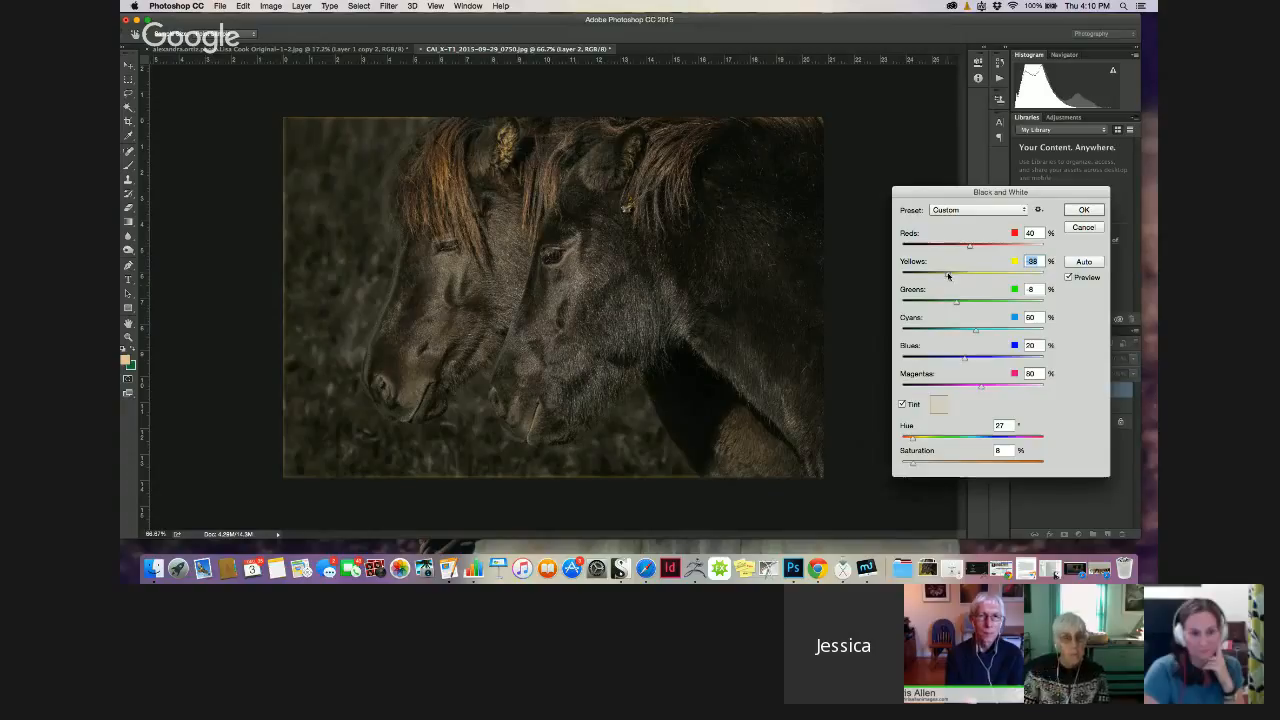
pyautogui.moveTo(948, 276); pyautogui.dragTo(957, 250)
pyautogui.moveTo(956, 362); pyautogui.dragTo(960, 388)
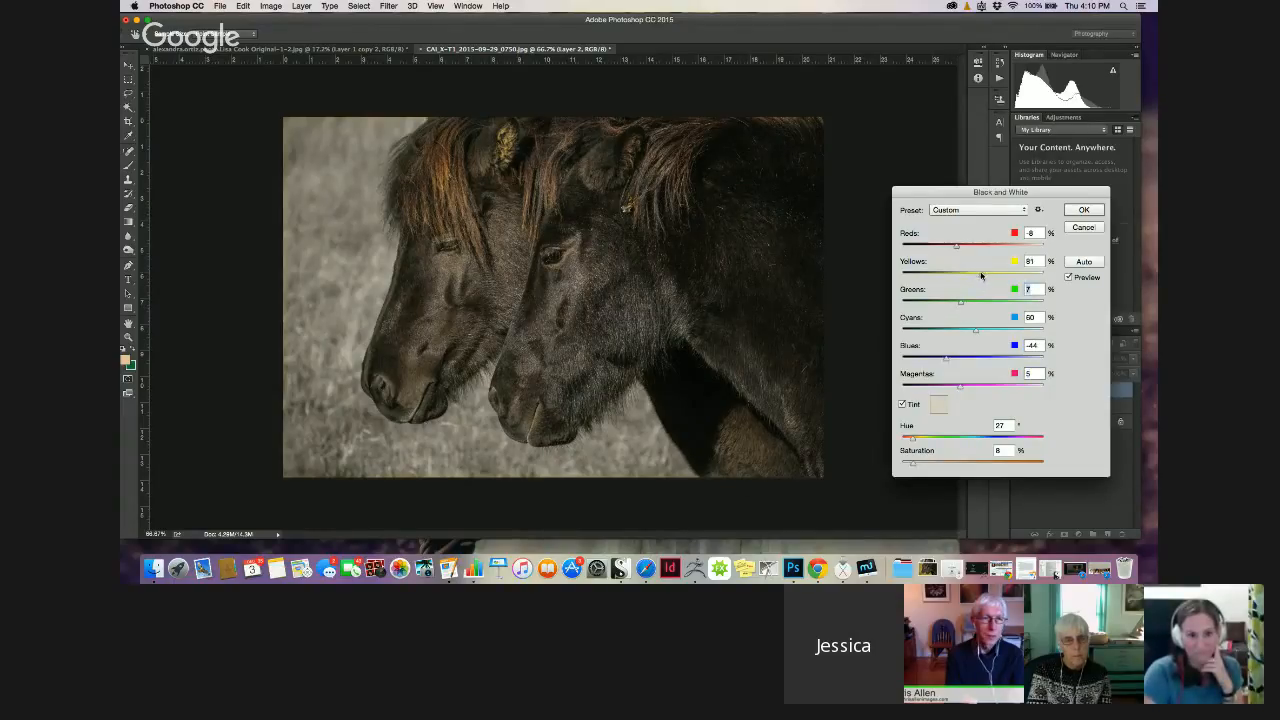
pyautogui.moveTo(985, 276); pyautogui.dragTo(981, 281)
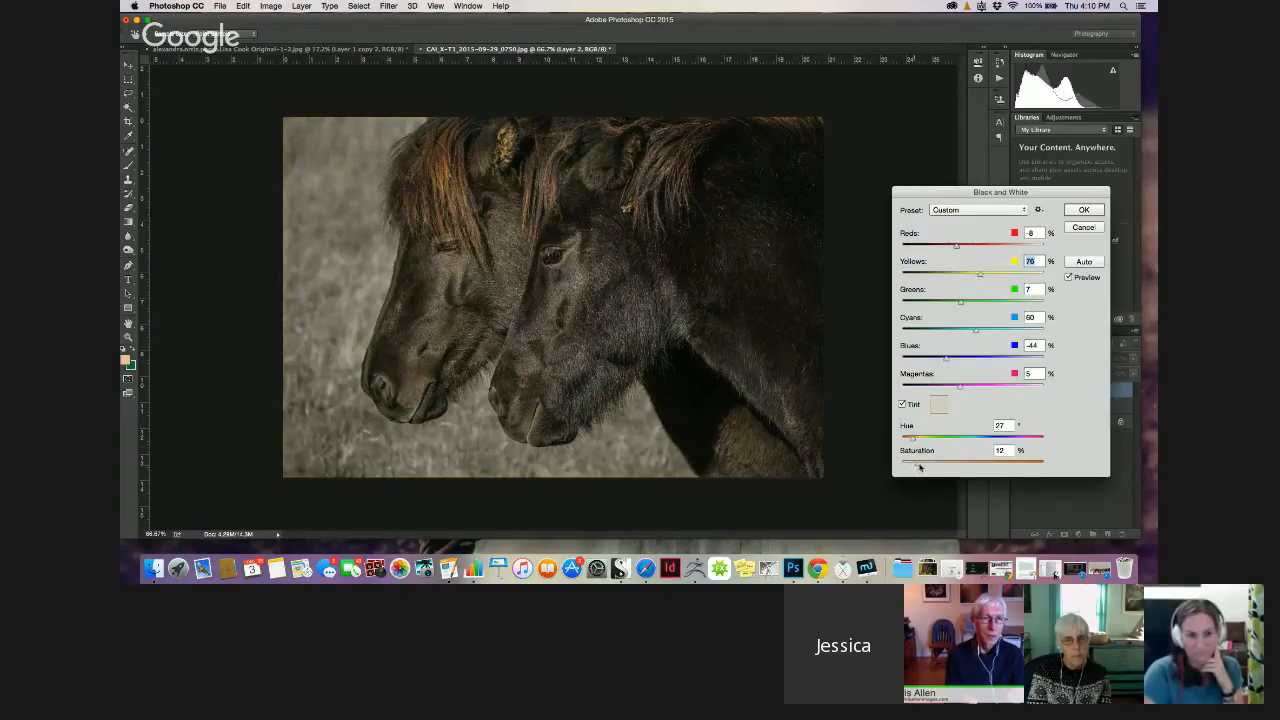
pyautogui.click(1083, 209)
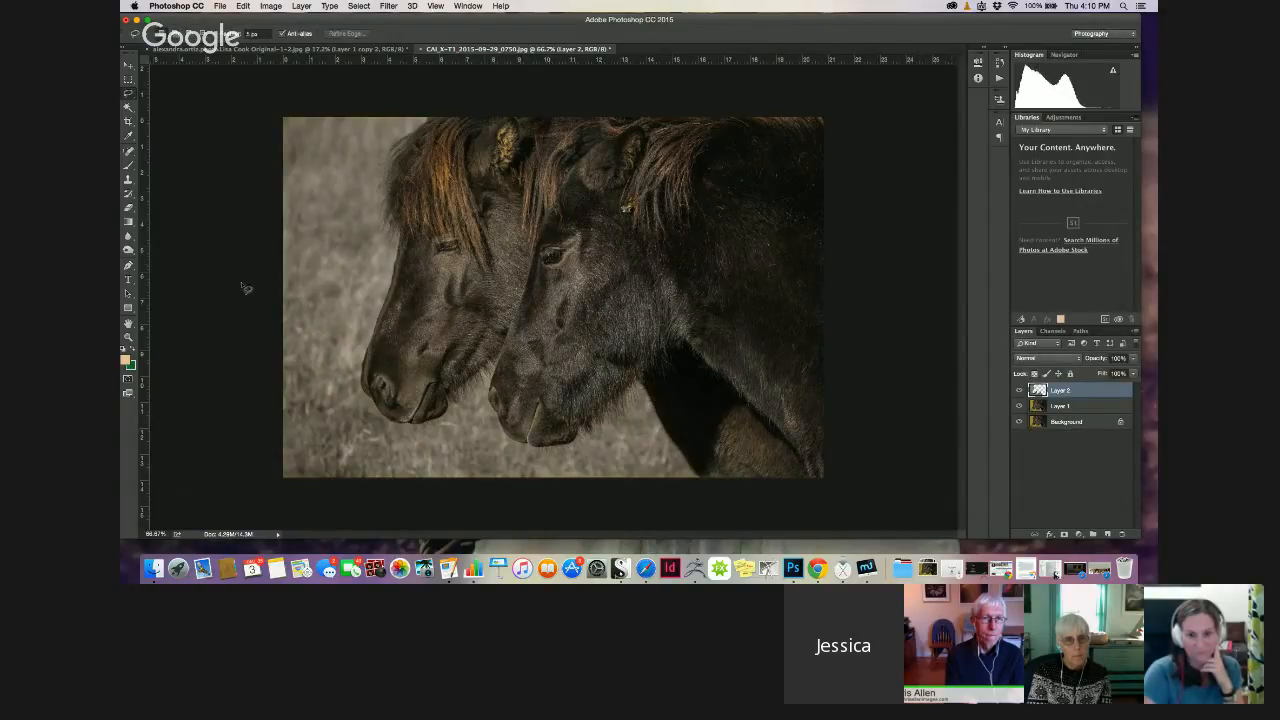
# Apply Hue/Saturation to the grass layer with hue -2, saturation +26 and lightness about +11
pyautogui.click(268, 6)
pyautogui.moveTo(298, 37)
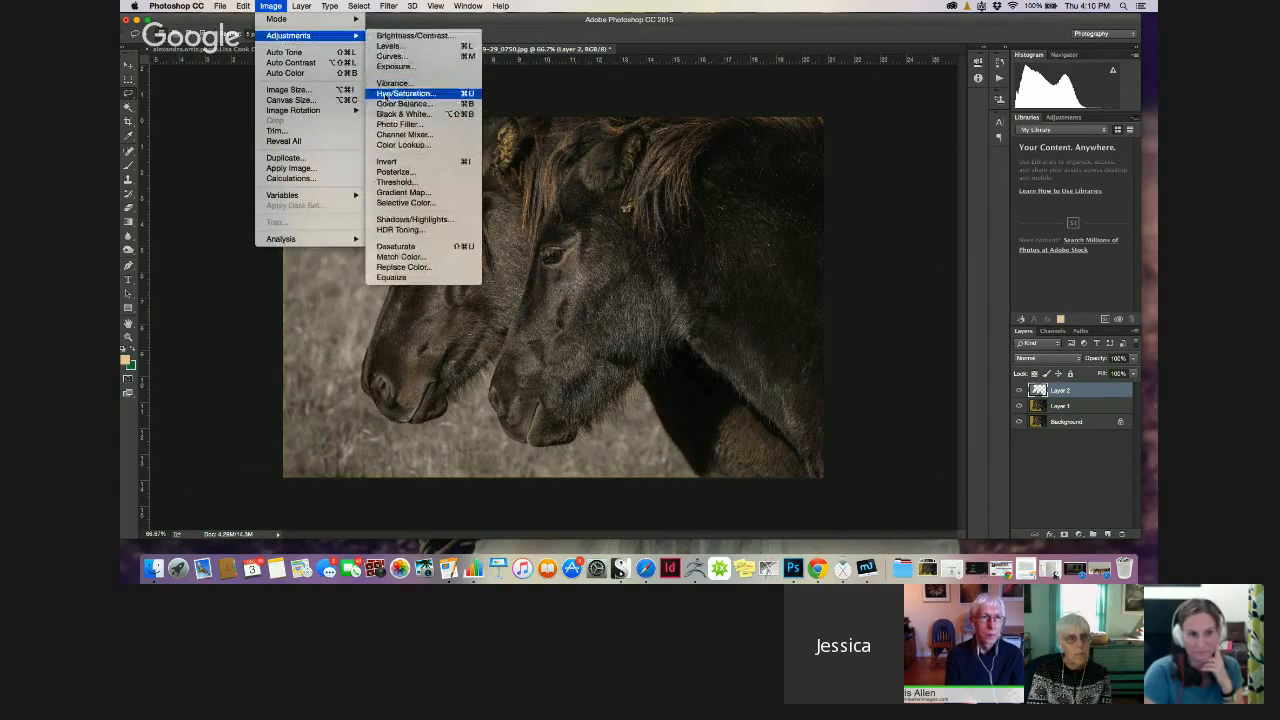
pyautogui.click(400, 93)
pyautogui.moveTo(213, 202); pyautogui.dragTo(857, 275)
pyautogui.moveTo(874, 376); pyautogui.dragTo(889, 384)
pyautogui.moveTo(875, 350)
pyautogui.mouseDown()
pyautogui.moveTo(890, 351)
pyautogui.moveTo(876, 353)
pyautogui.mouseUp()
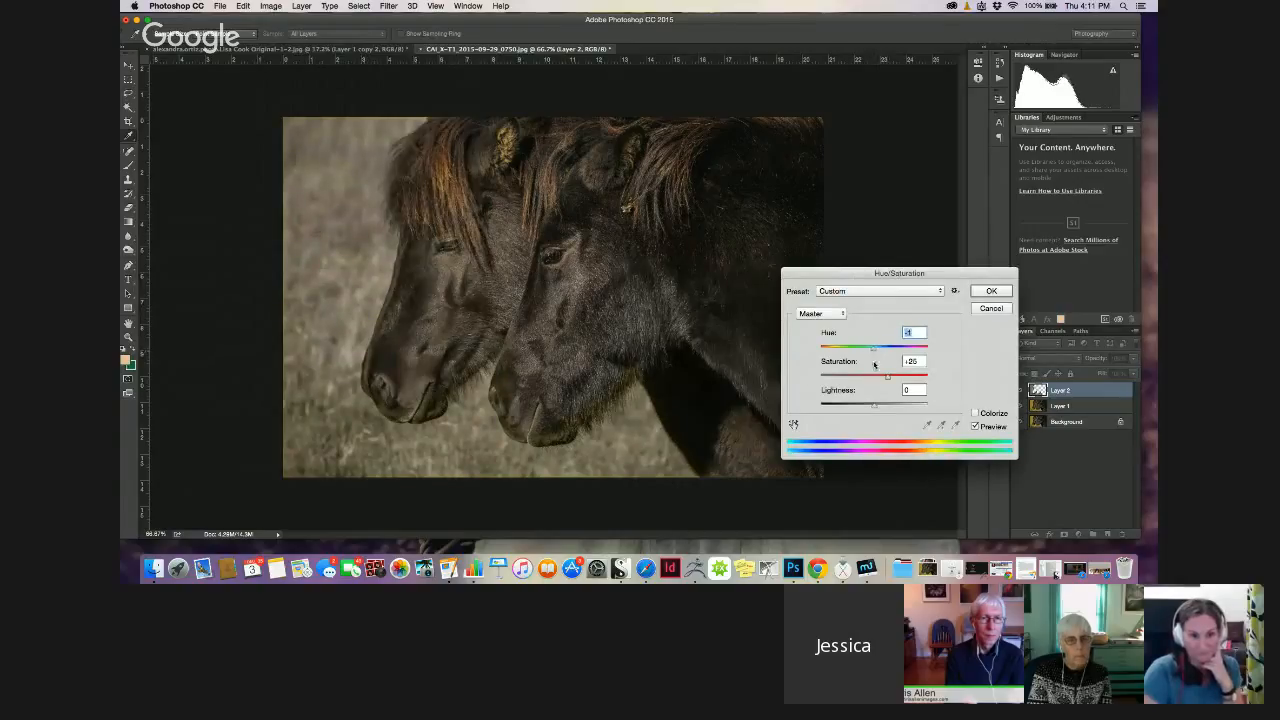
pyautogui.moveTo(875, 404); pyautogui.dragTo(879, 409)
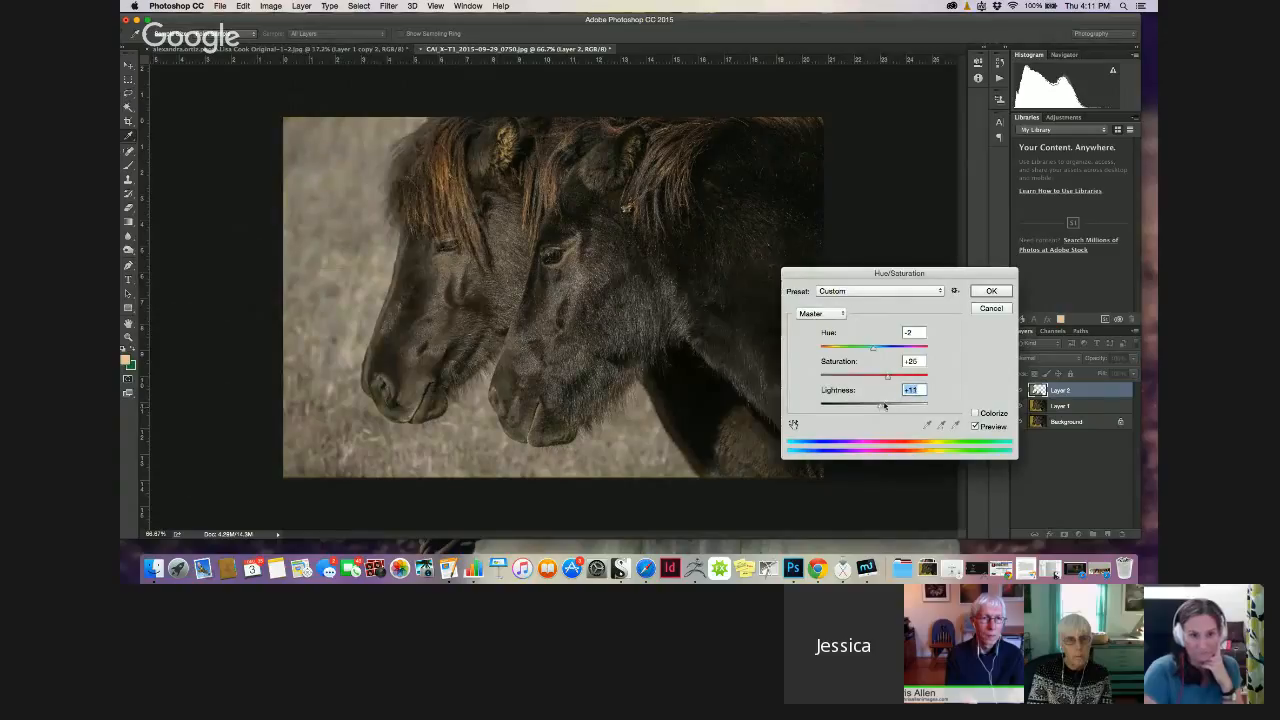
pyautogui.click(991, 291)
# Lower the grass layer's opacity to about 35% and compare the photo with that layer hidden and shown
pyautogui.click(1134, 359)
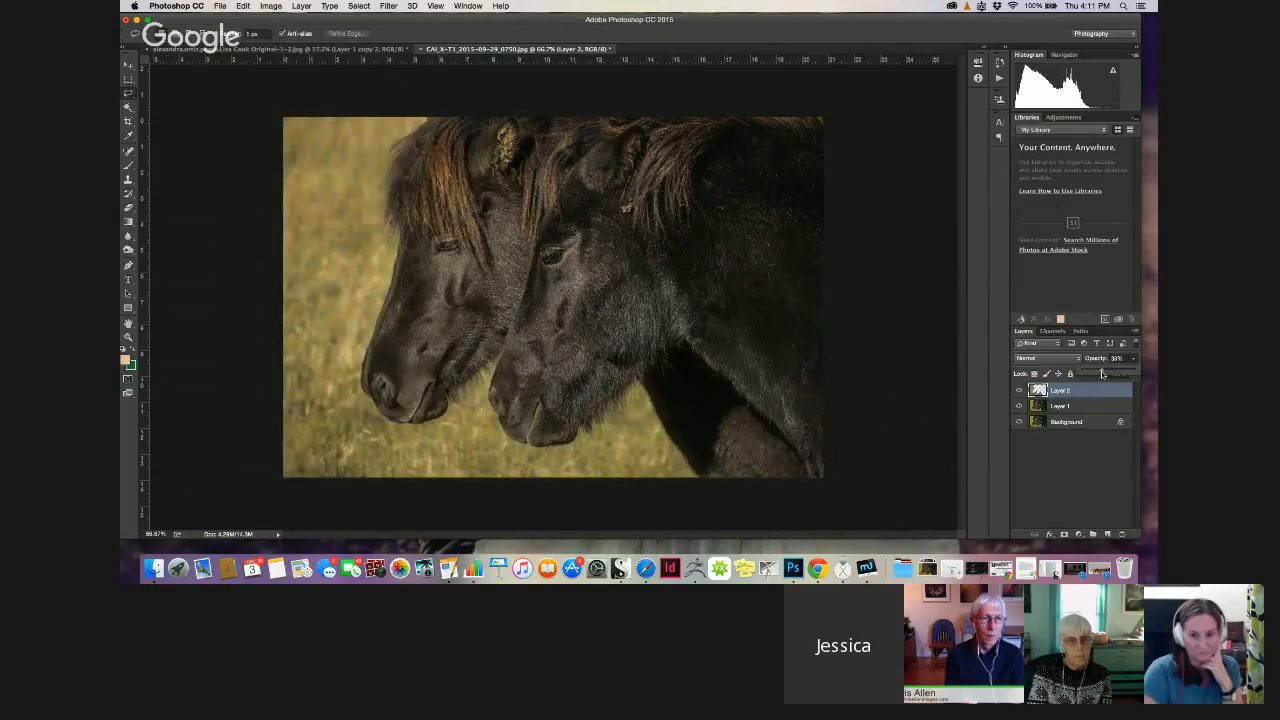
pyautogui.moveTo(1102, 375); pyautogui.dragTo(1099, 376)
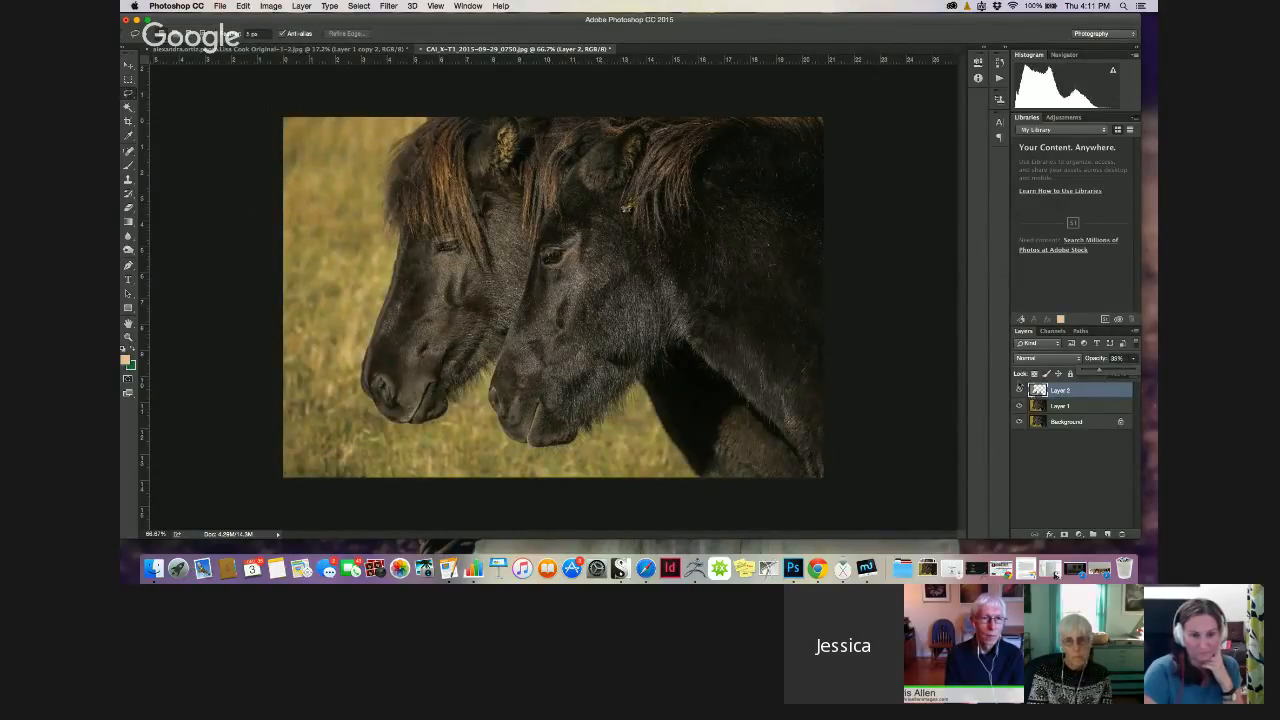
pyautogui.click(1021, 392)
pyautogui.click(1020, 392)
pyautogui.click(1019, 392)
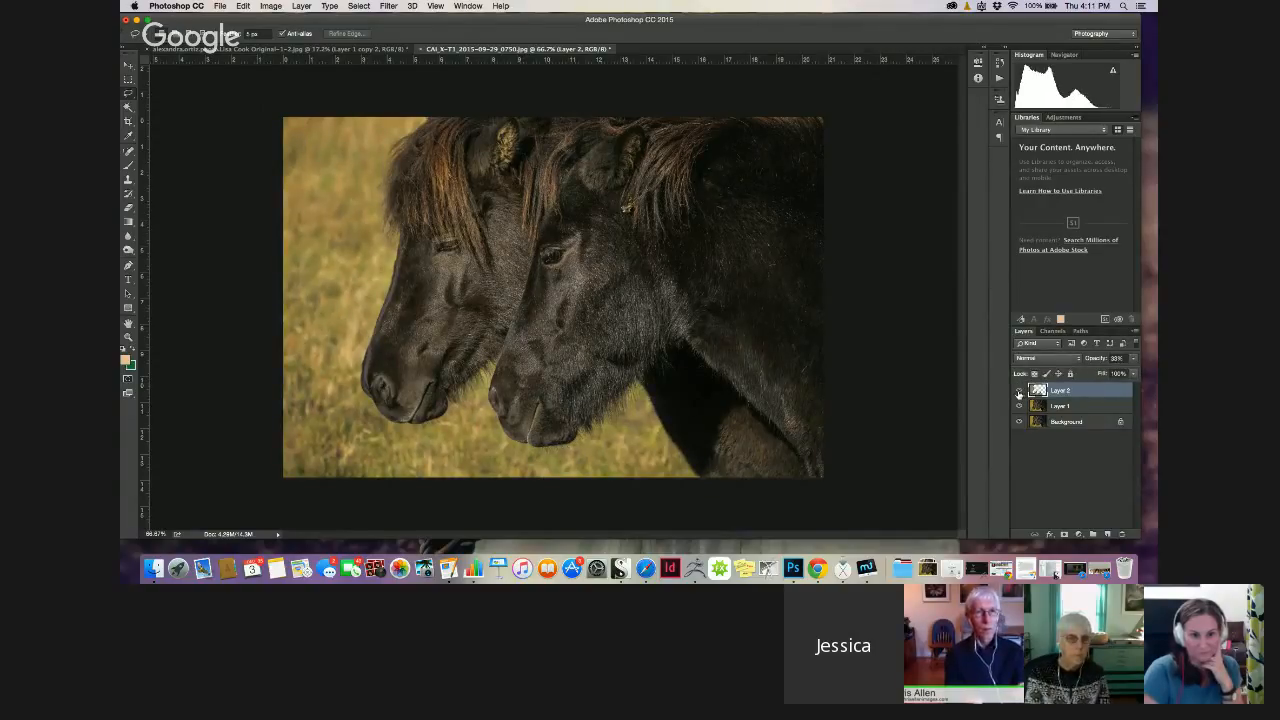
pyautogui.click(1020, 392)
pyautogui.click(1020, 393)
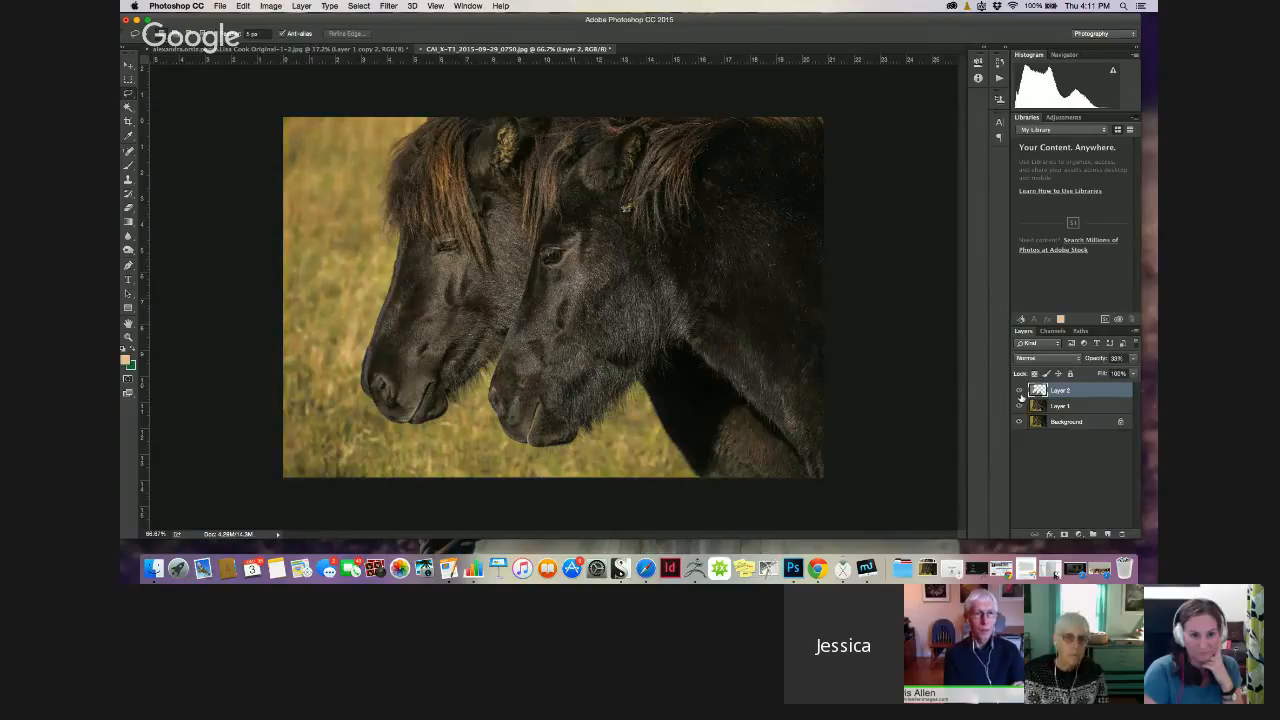
pyautogui.click(1133, 358)
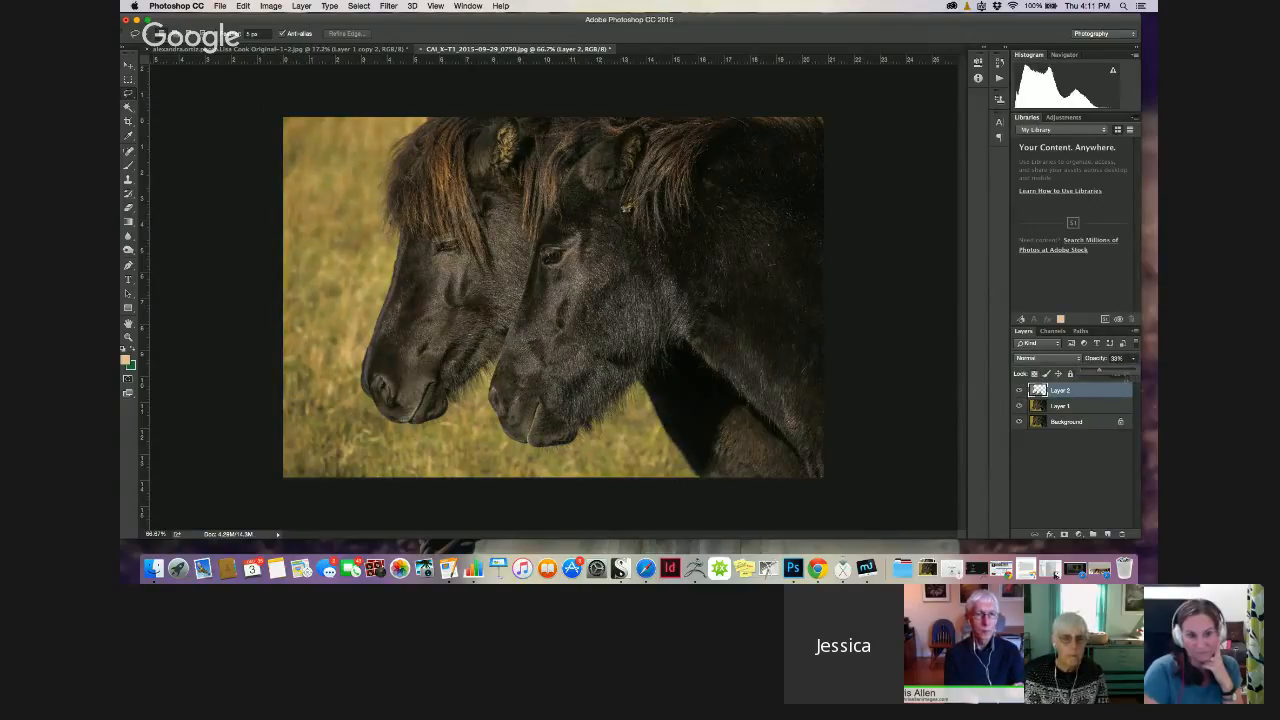
pyautogui.click(1063, 395)
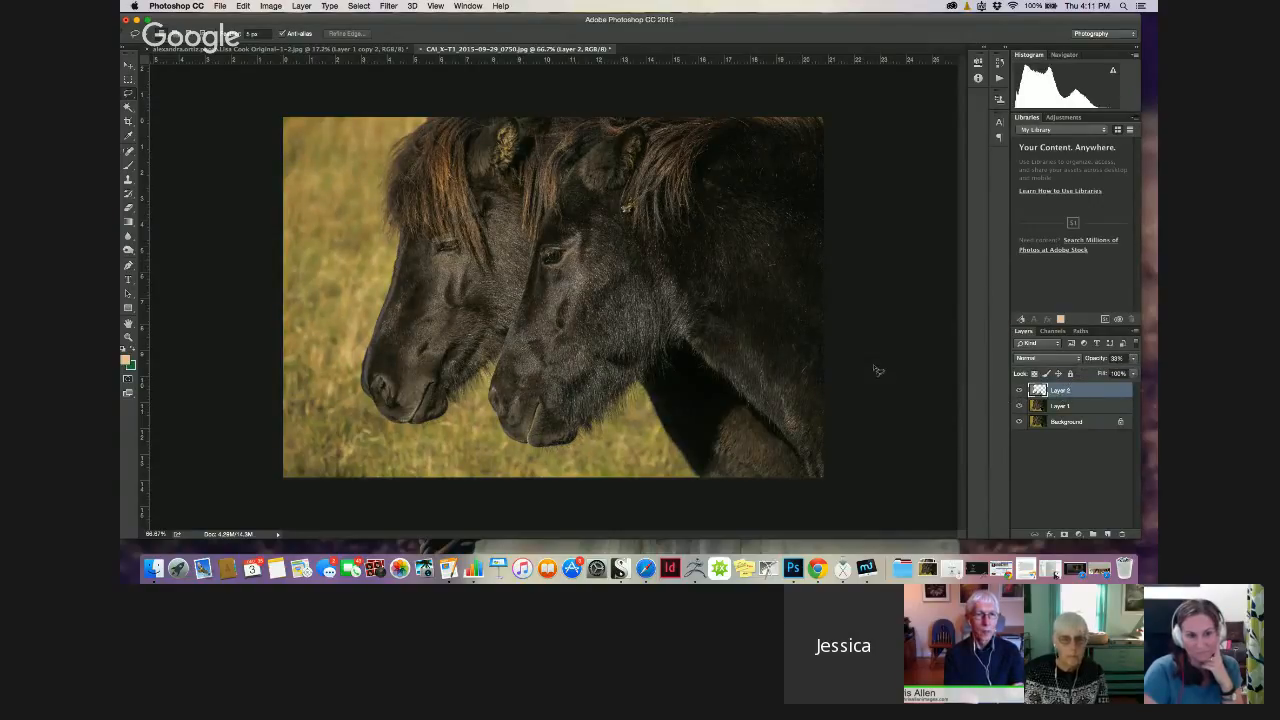
# Apply Color Balance to the grass layer with midtones red about +38, green +35 and blue +10, and compare it hidden and shown
pyautogui.click(270, 6)
pyautogui.click(267, 8)
pyautogui.click(266, 9)
pyautogui.click(267, 9)
pyautogui.click(267, 9)
pyautogui.click(268, 10)
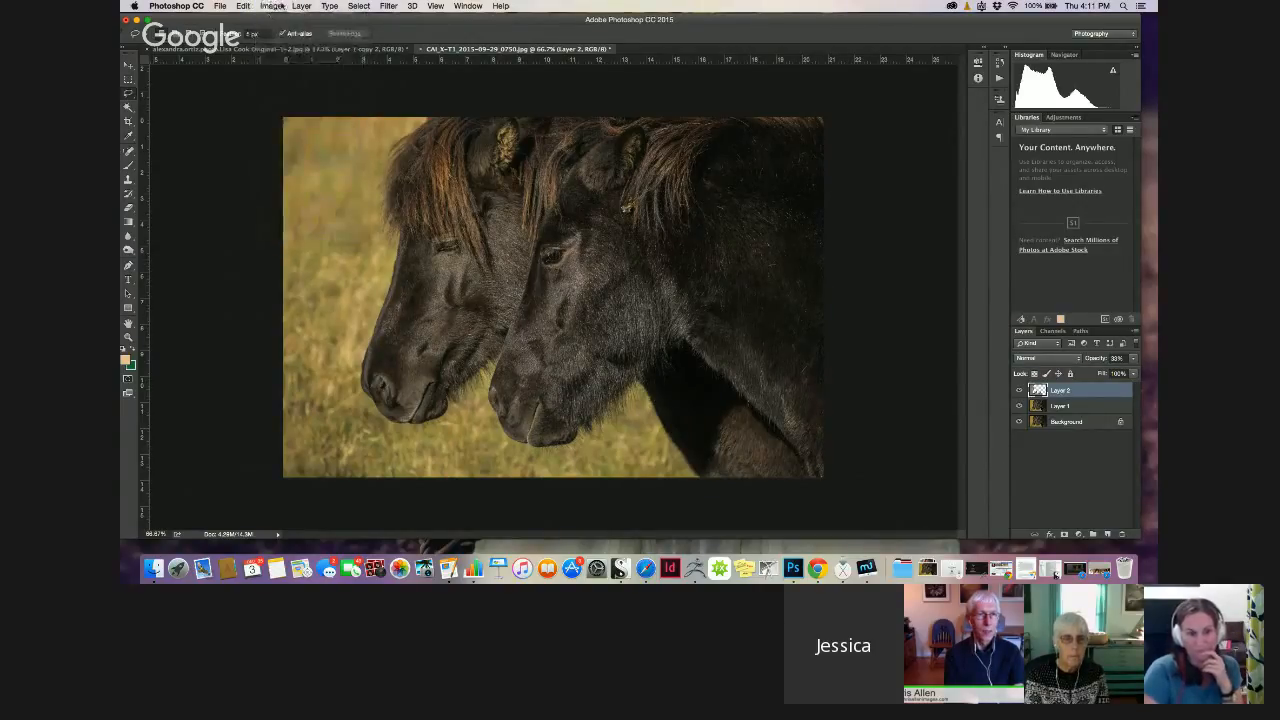
pyautogui.click(269, 8)
pyautogui.click(270, 7)
pyautogui.click(270, 7)
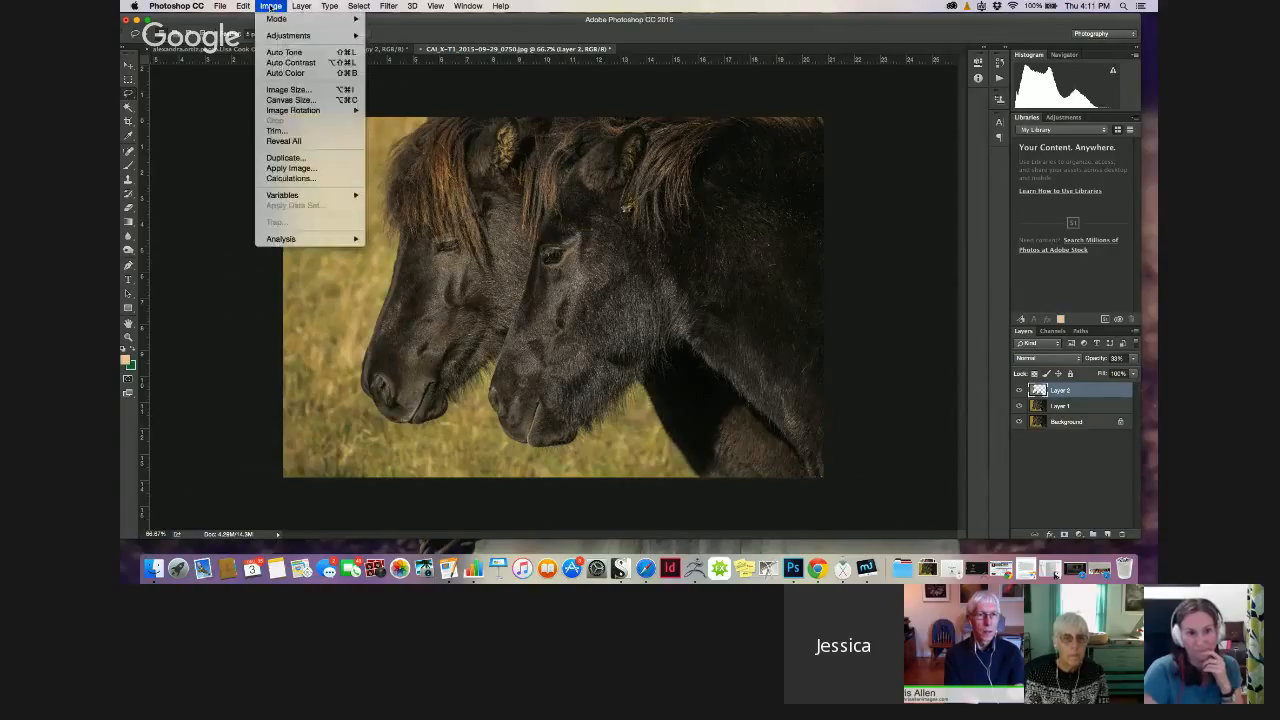
pyautogui.moveTo(300, 36)
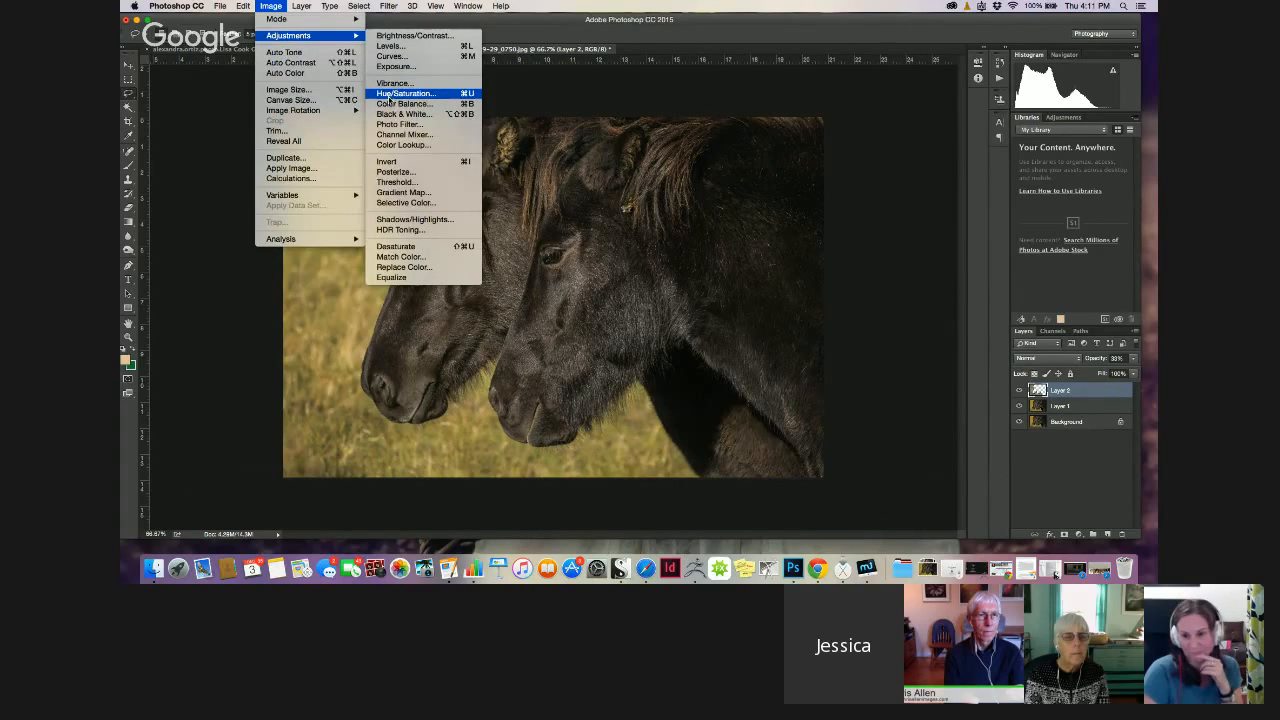
pyautogui.click(383, 147)
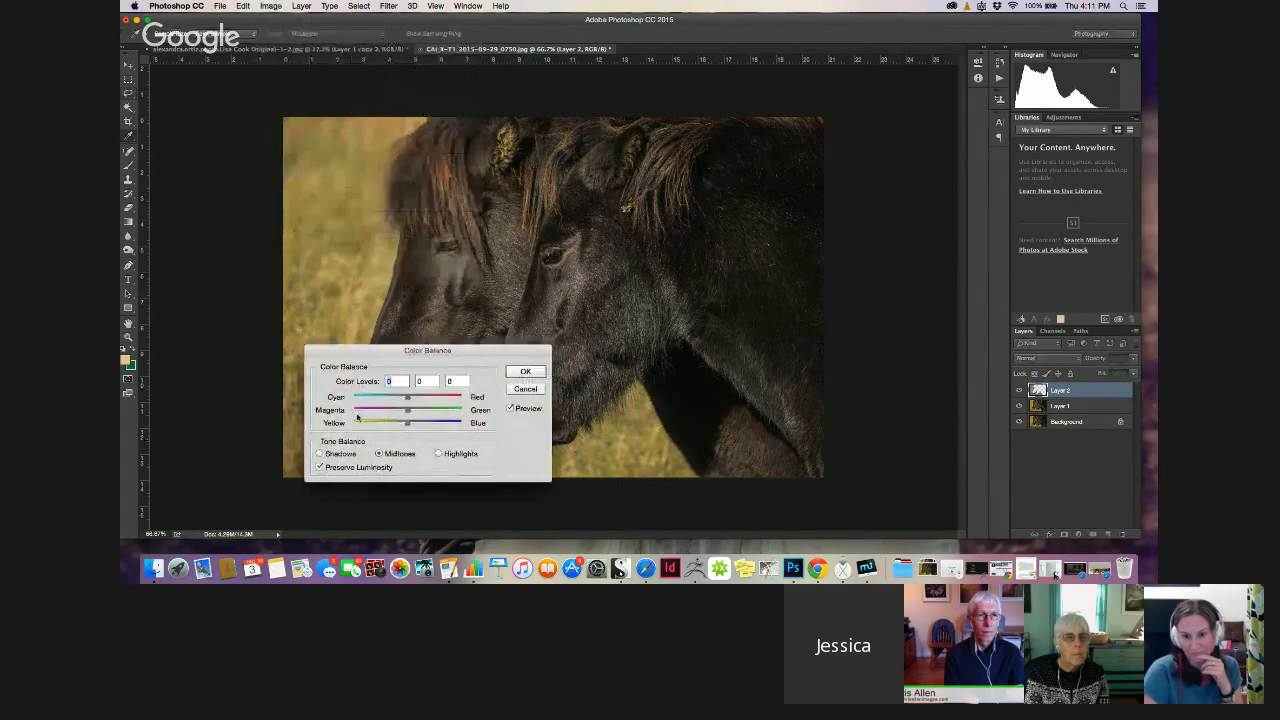
pyautogui.moveTo(355, 346); pyautogui.dragTo(207, 404)
pyautogui.moveTo(253, 481)
pyautogui.mouseDown()
pyautogui.moveTo(275, 455)
pyautogui.moveTo(248, 481)
pyautogui.mouseUp()
pyautogui.click(290, 508)
pyautogui.click(171, 509)
pyautogui.moveTo(285, 454); pyautogui.dragTo(277, 481)
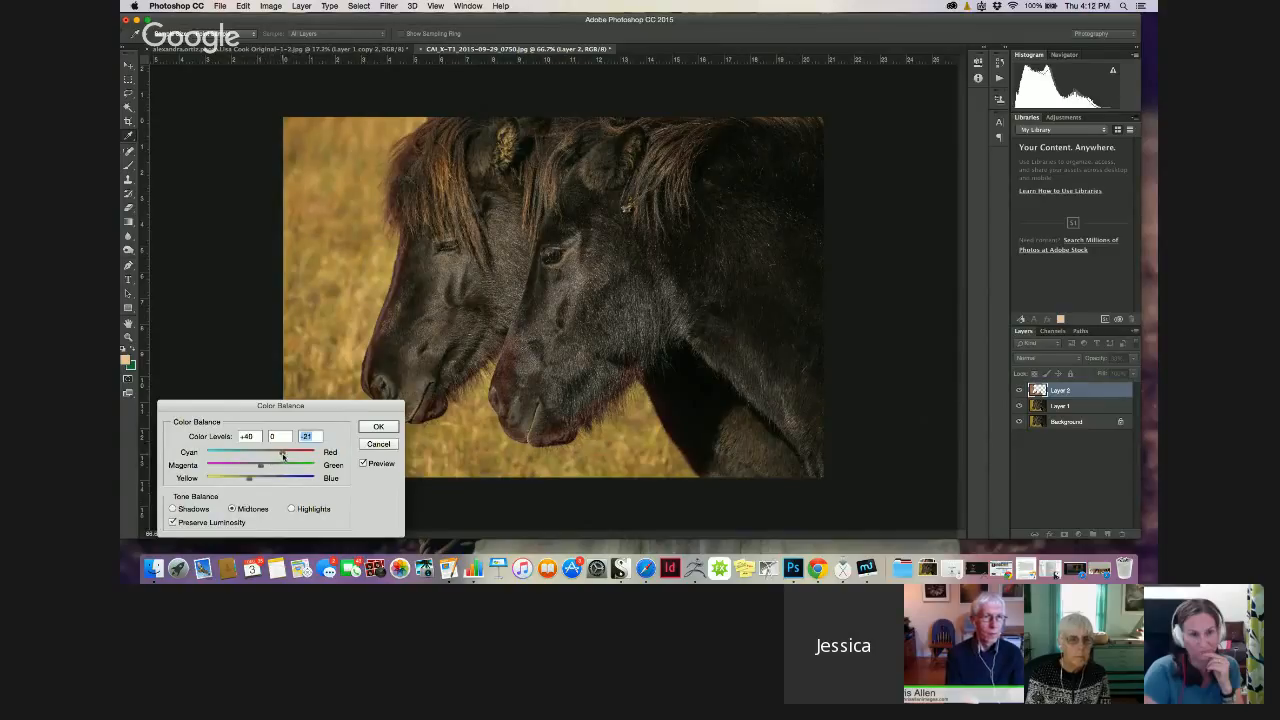
pyautogui.moveTo(284, 456)
pyautogui.mouseDown()
pyautogui.moveTo(265, 478)
pyautogui.moveTo(281, 466)
pyautogui.mouseUp()
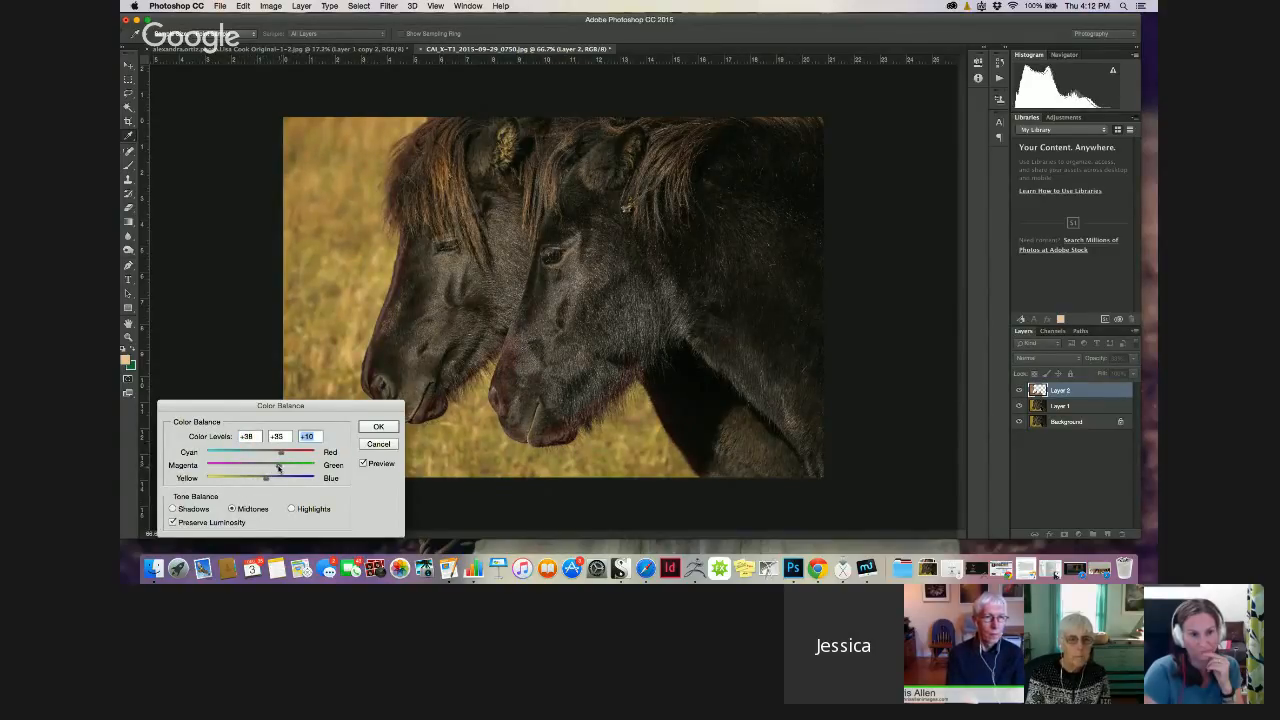
pyautogui.click(378, 426)
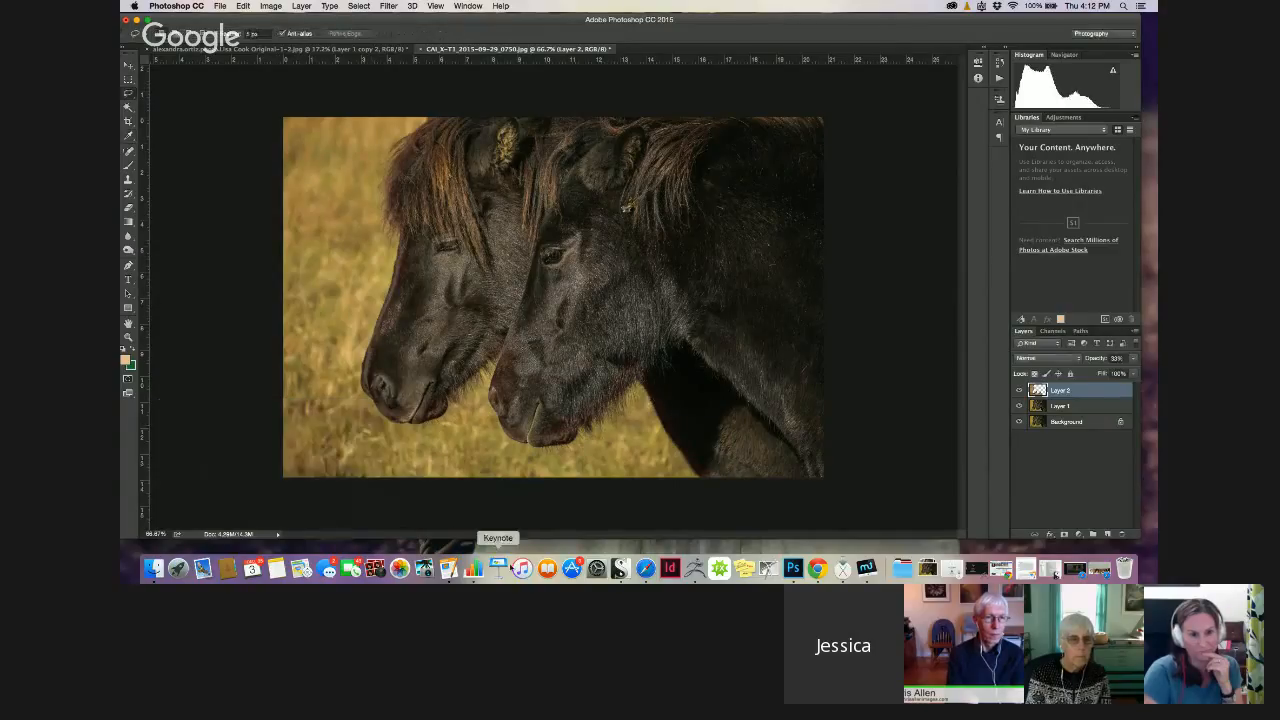
pyautogui.click(1020, 391)
pyautogui.click(1020, 391)
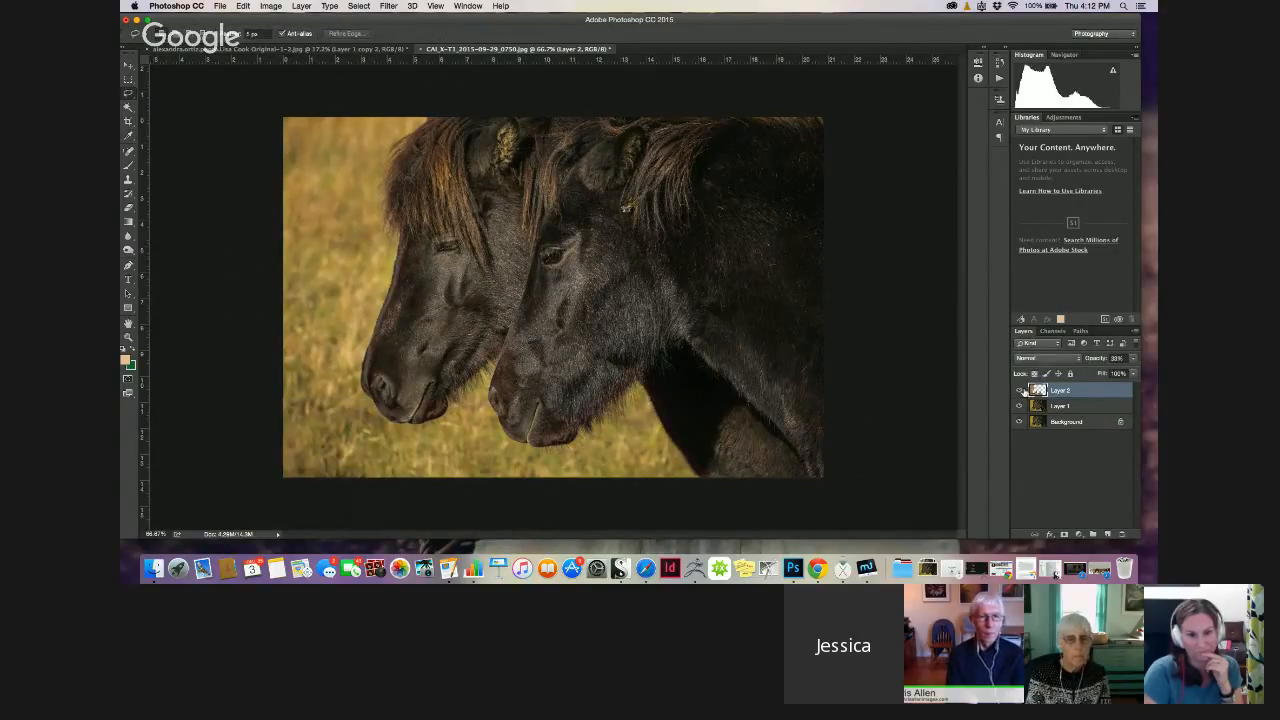
# Switch to the Eraser with a much smaller brush for cleaning the grass layer along the horses' muzzles
pyautogui.click(128, 207)
pyautogui.press('[')
pyautogui.press('[')
pyautogui.press('[')
pyautogui.press('[')
pyautogui.press('[')
pyautogui.press('[')
pyautogui.press('[')
pyautogui.press('[')
pyautogui.press('[')
pyautogui.press('[')
pyautogui.press('[')
pyautogui.press('[')
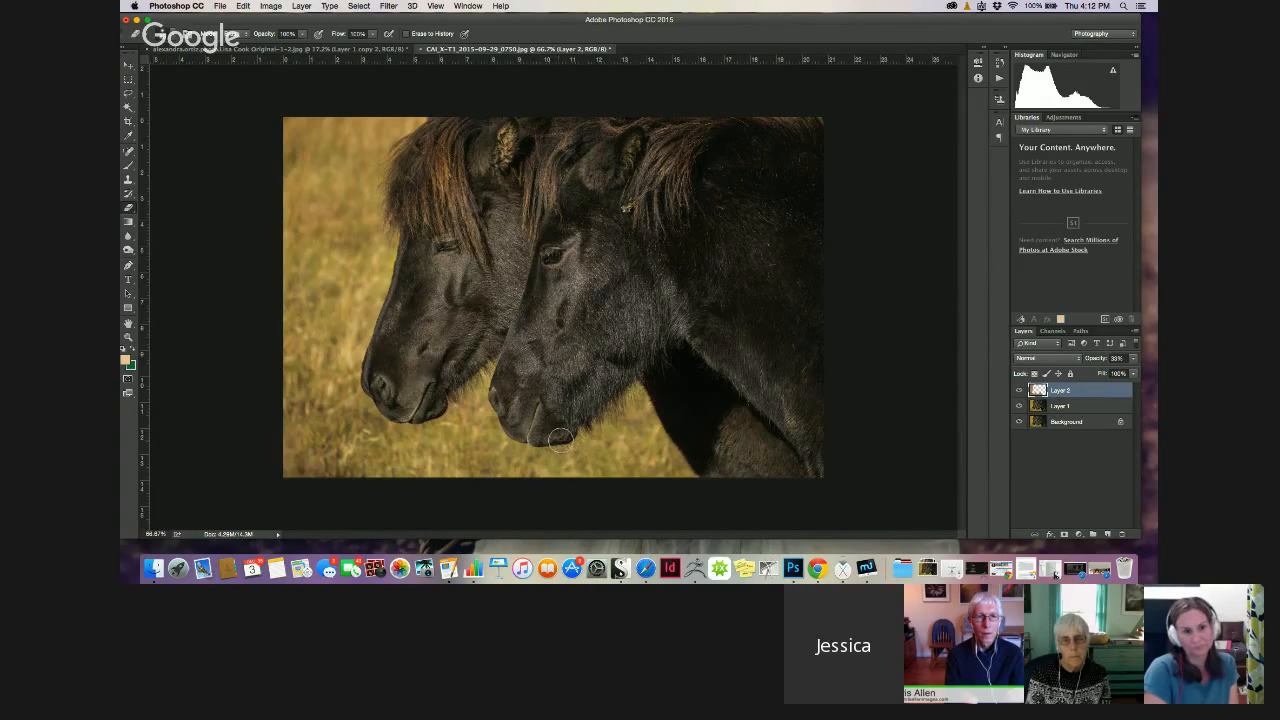
# Apply Hue/Saturation to the grass layer with hue about +165, saturation -72 and lightness -64
pyautogui.click(271, 6)
pyautogui.click(271, 6)
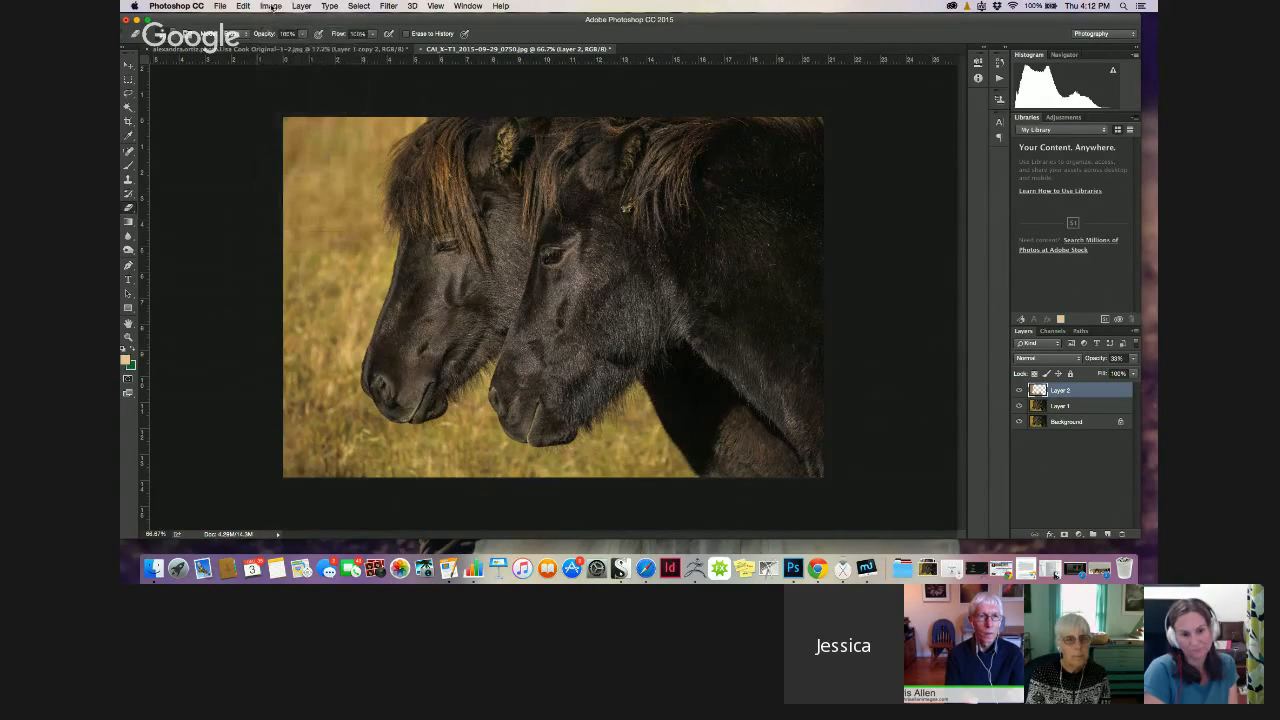
pyautogui.click(271, 6)
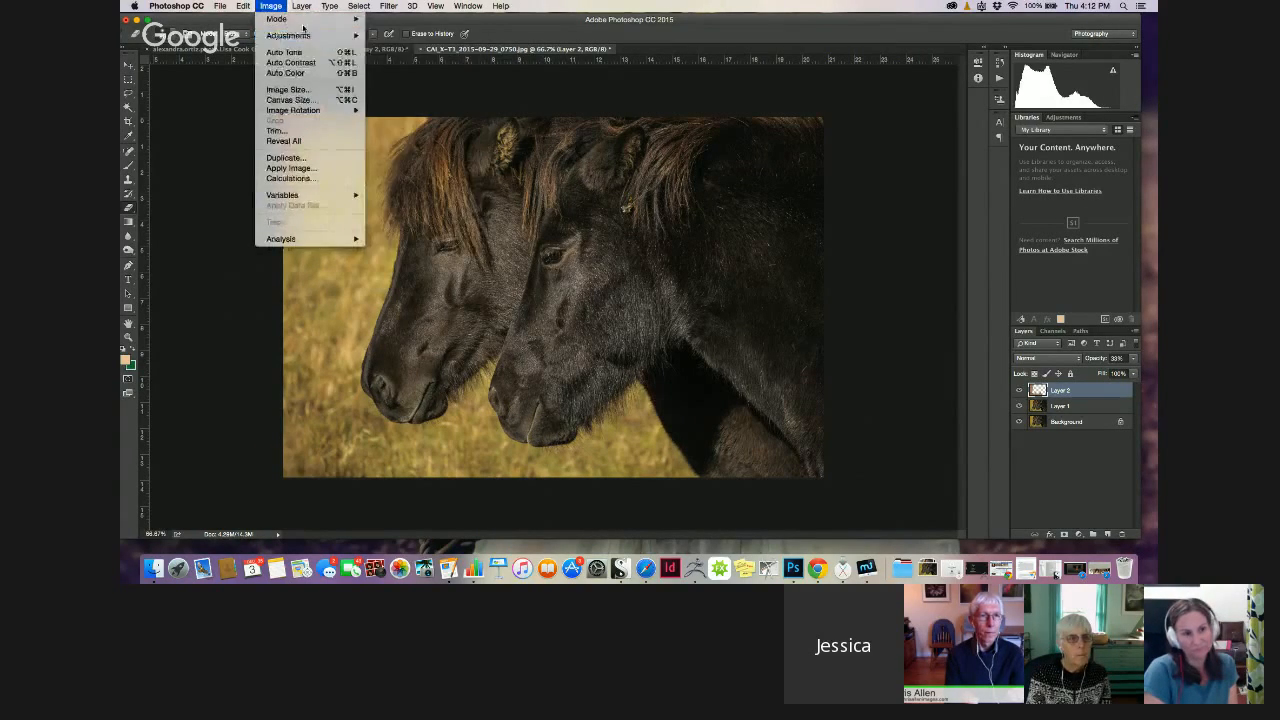
pyautogui.moveTo(305, 37)
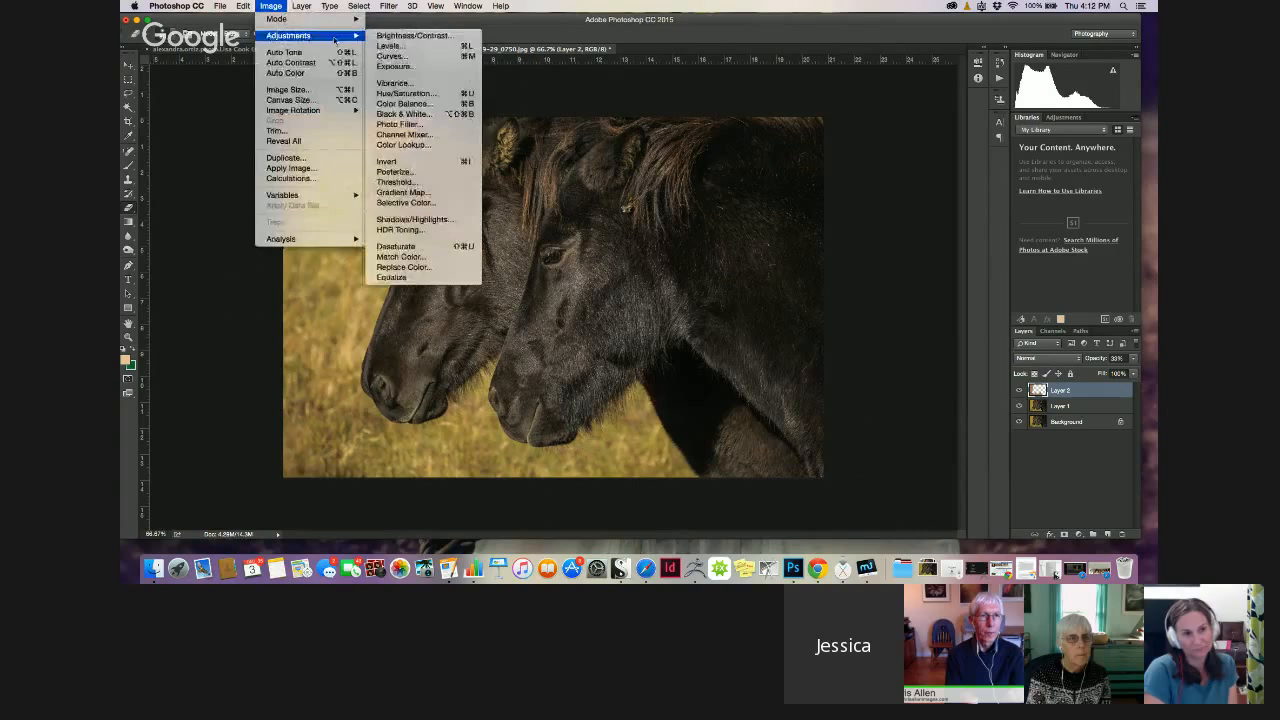
pyautogui.click(381, 93)
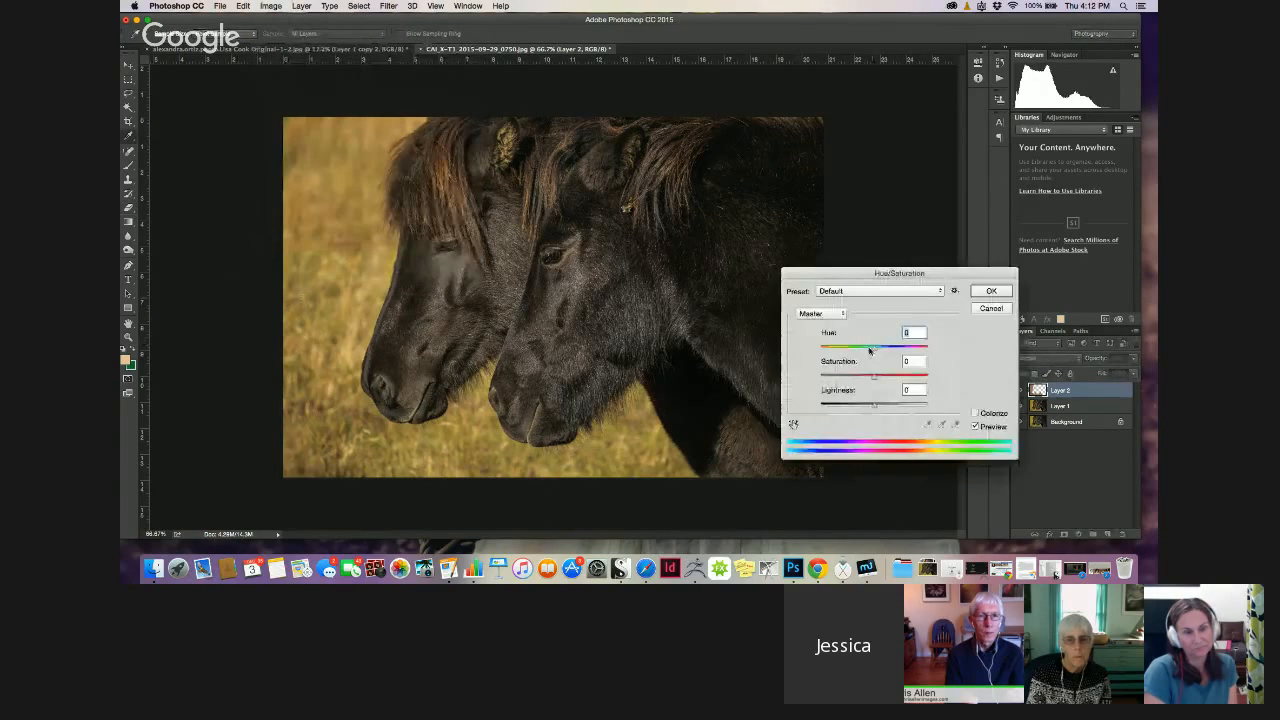
pyautogui.moveTo(876, 350); pyautogui.dragTo(851, 407)
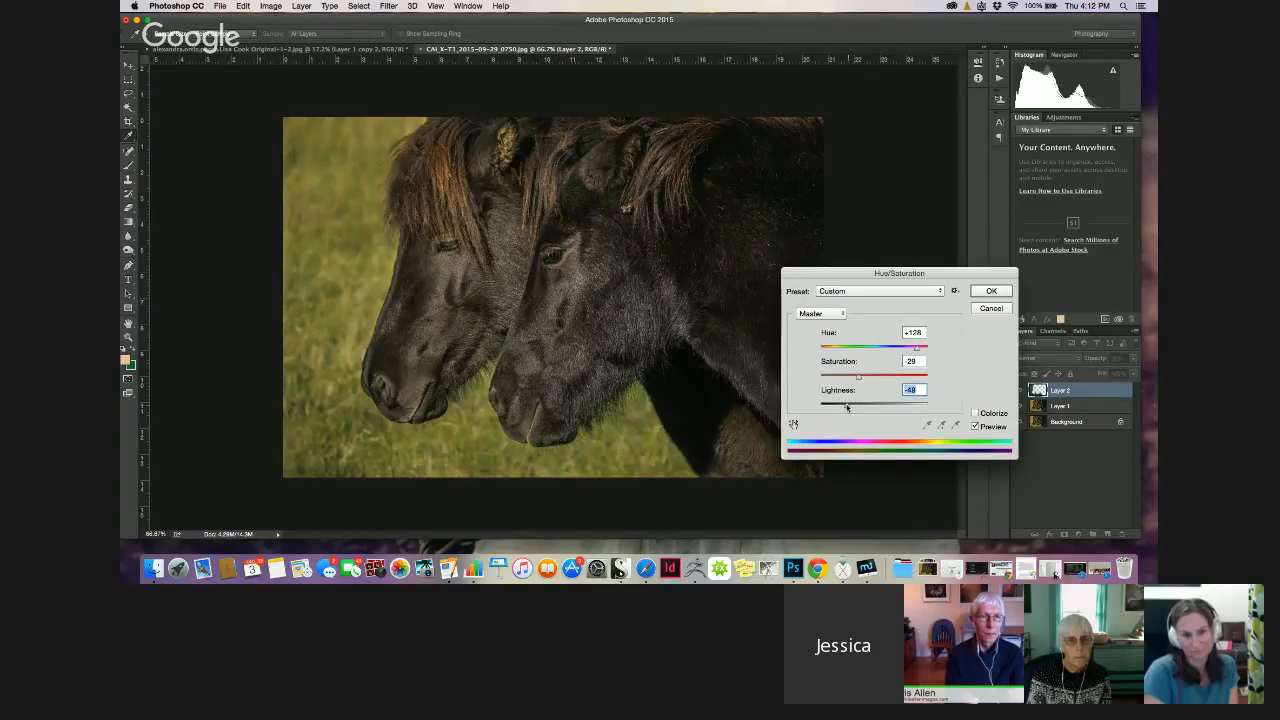
pyautogui.moveTo(858, 377); pyautogui.dragTo(840, 380)
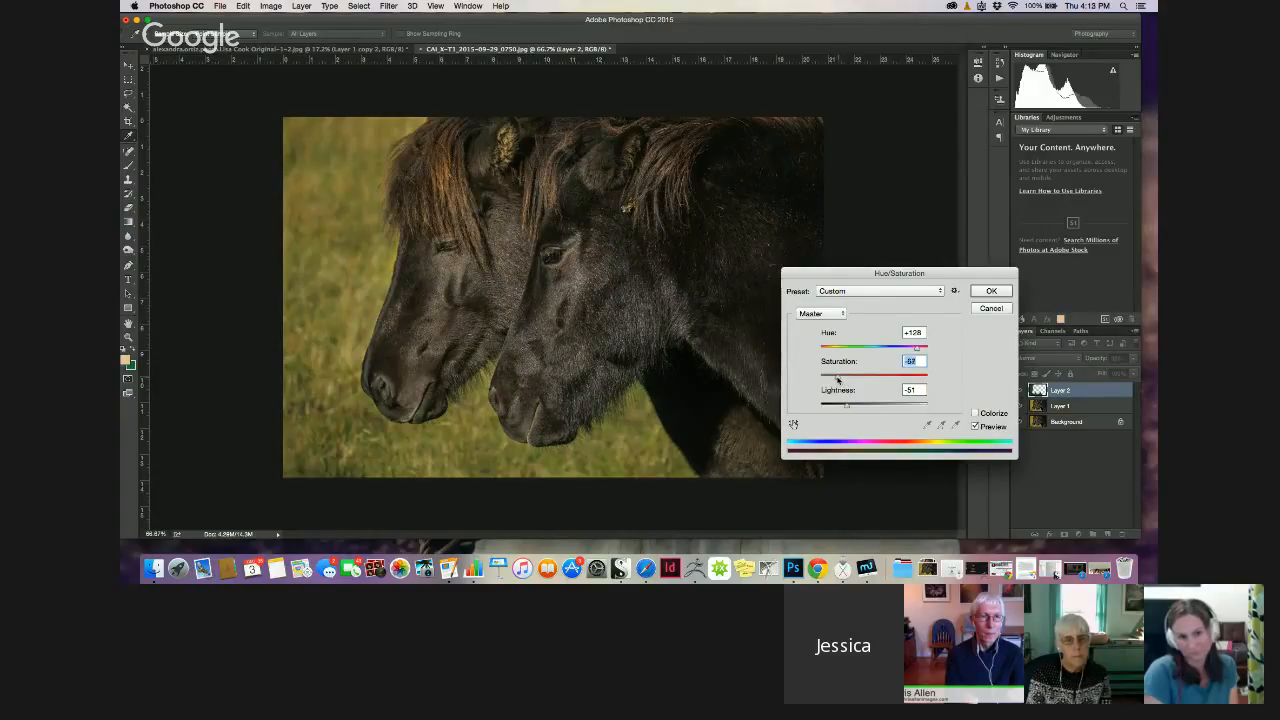
pyautogui.moveTo(836, 380)
pyautogui.mouseDown()
pyautogui.moveTo(839, 408)
pyautogui.moveTo(836, 380)
pyautogui.mouseUp()
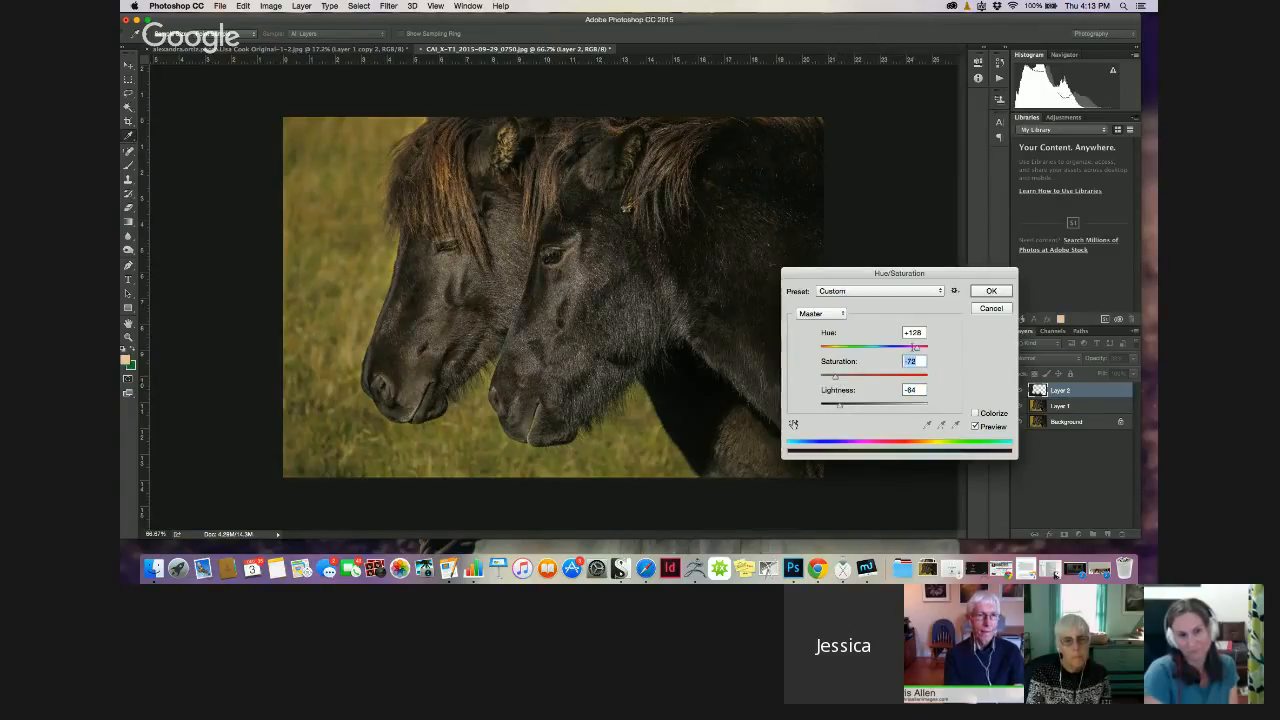
pyautogui.moveTo(918, 347); pyautogui.dragTo(925, 352)
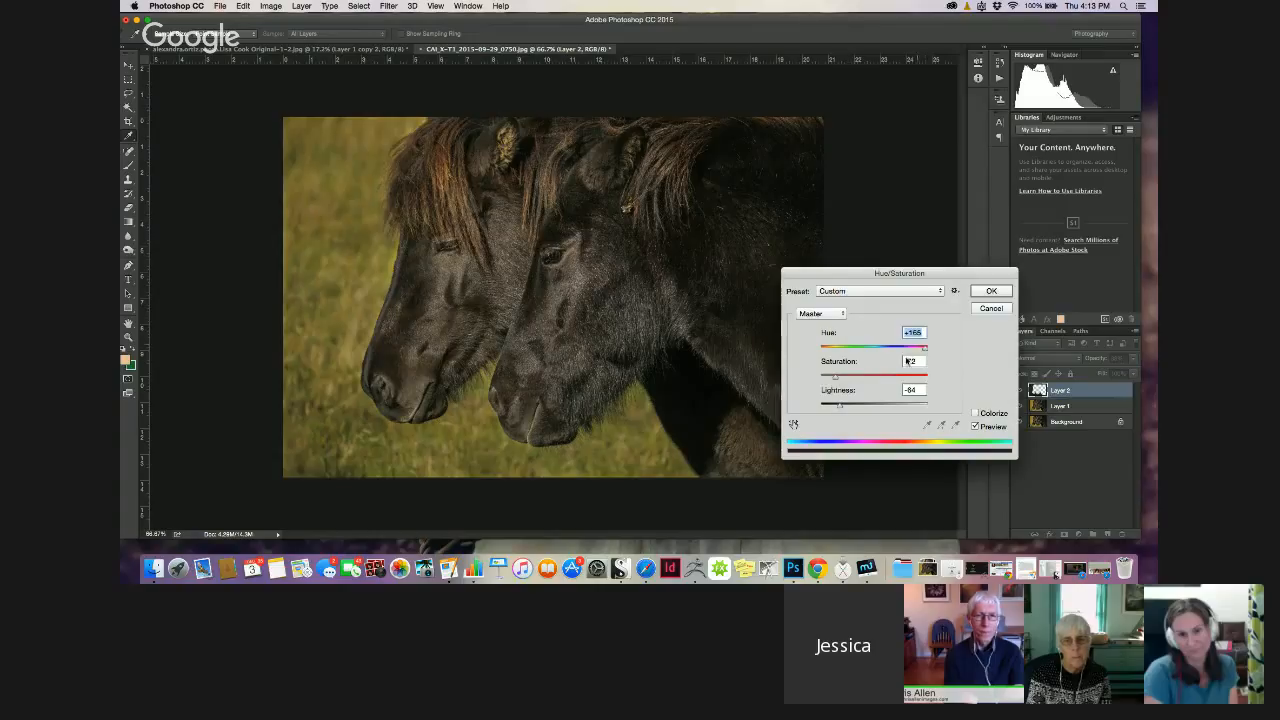
pyautogui.click(991, 291)
pyautogui.press('e')
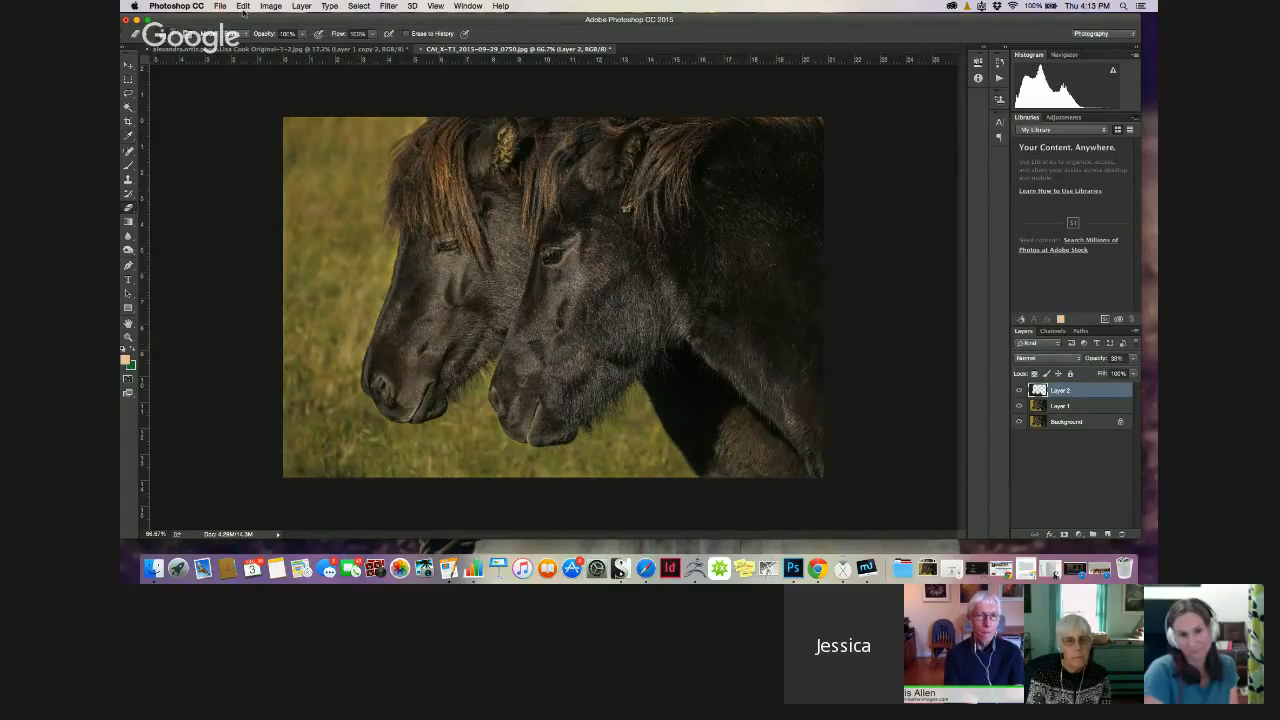
# Try a Color Balance shift on the grass layer with green +44 and blue +29, and undo it
pyautogui.click(271, 6)
pyautogui.moveTo(270, 38)
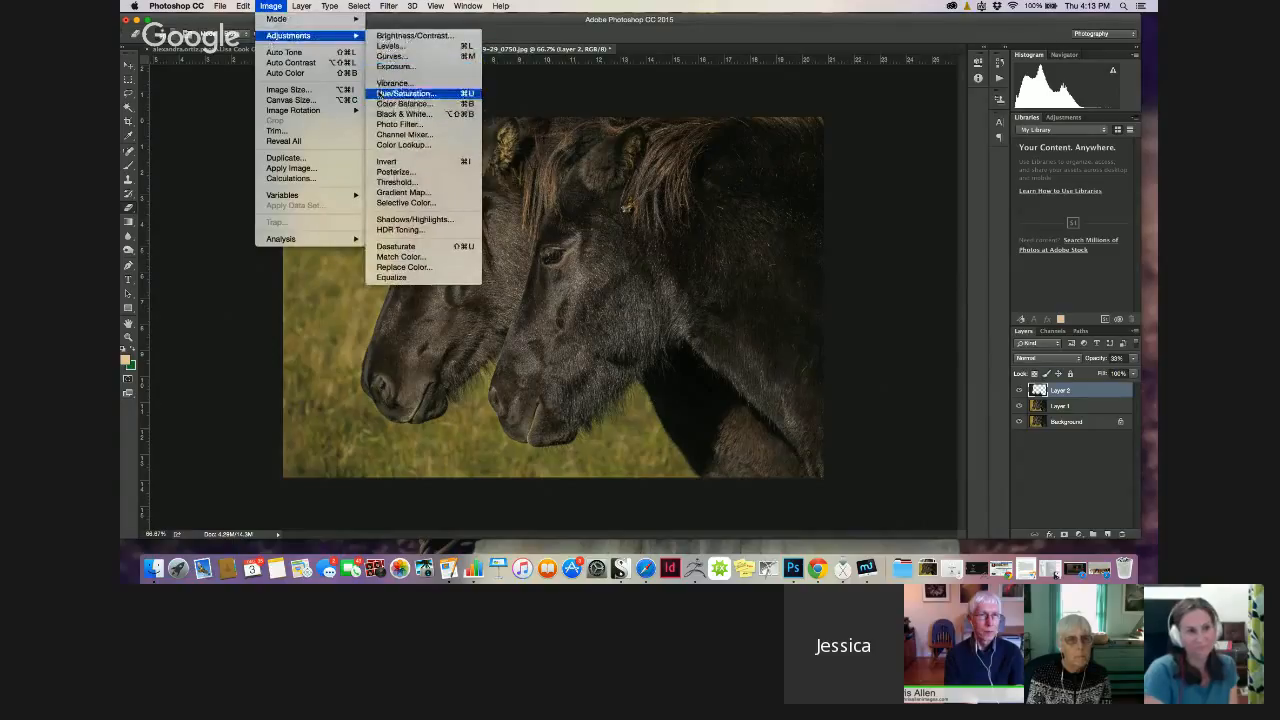
pyautogui.click(400, 103)
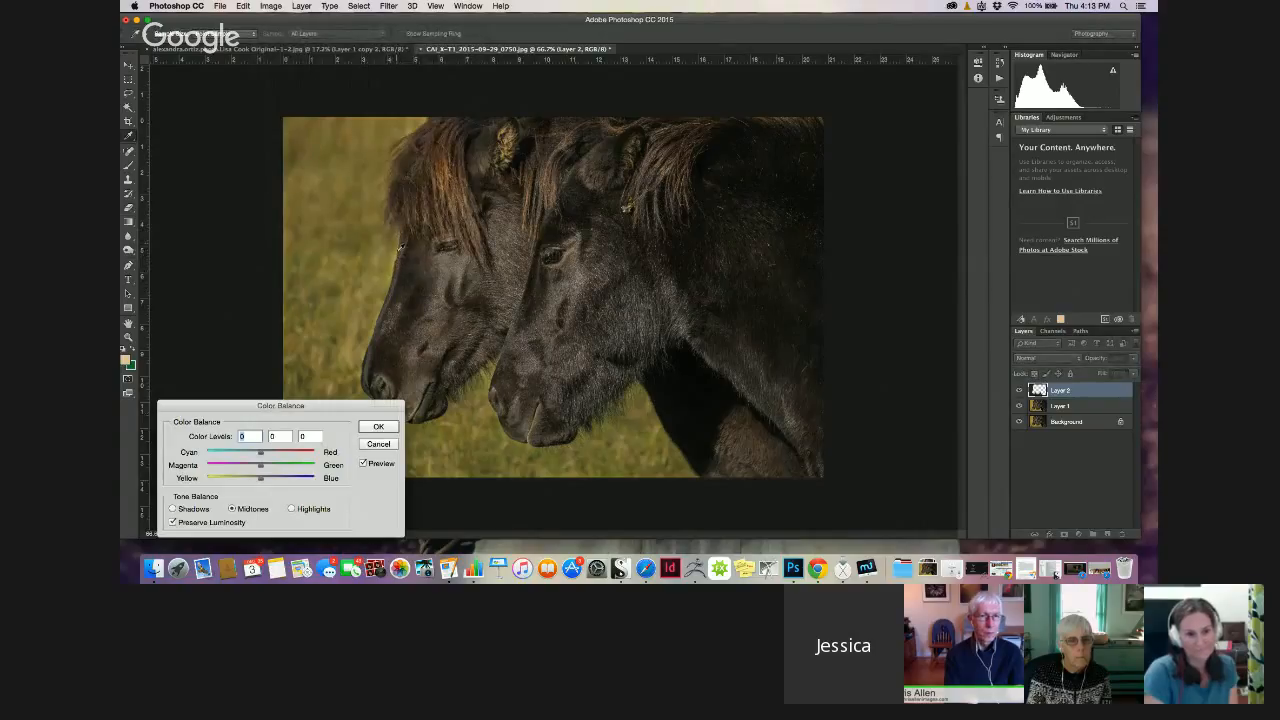
pyautogui.moveTo(262, 472)
pyautogui.mouseDown()
pyautogui.moveTo(293, 470)
pyautogui.moveTo(241, 455)
pyautogui.moveTo(289, 486)
pyautogui.moveTo(303, 468)
pyautogui.moveTo(235, 481)
pyautogui.moveTo(293, 454)
pyautogui.moveTo(289, 484)
pyautogui.moveTo(277, 484)
pyautogui.moveTo(287, 470)
pyautogui.mouseUp()
pyautogui.click(291, 508)
pyautogui.click(174, 509)
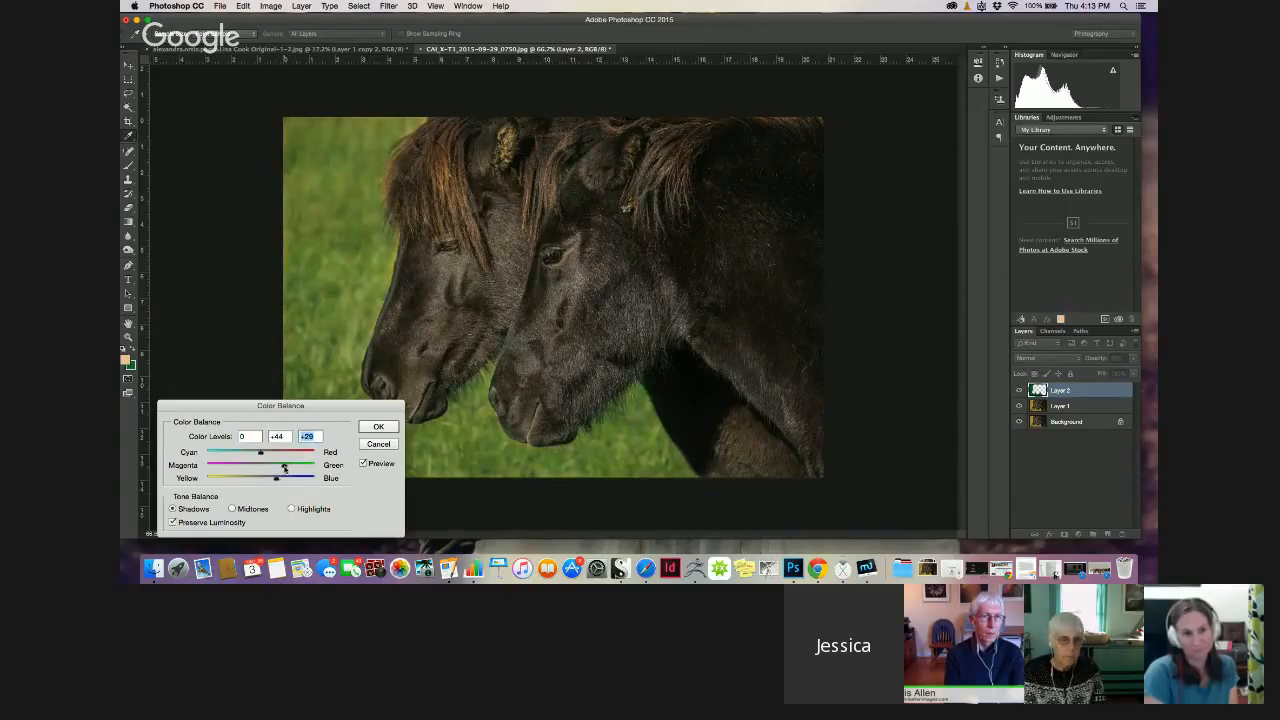
pyautogui.click(378, 426)
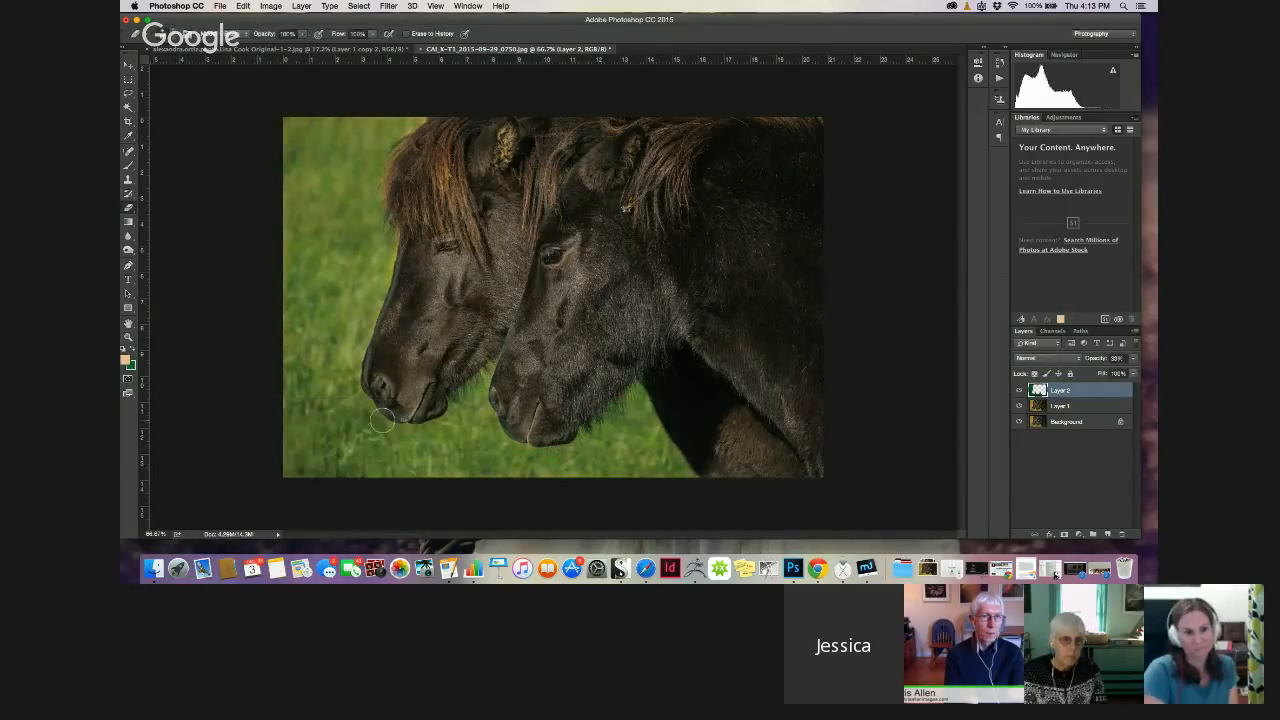
pyautogui.press('super+z')
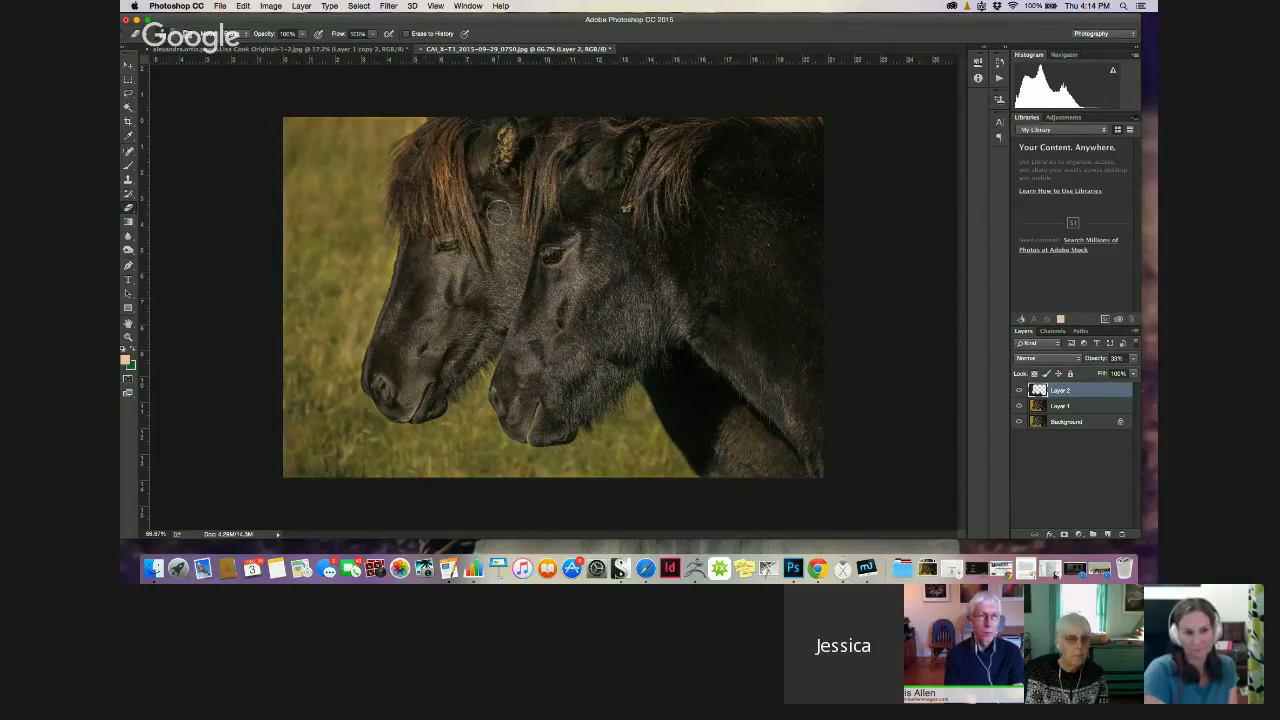
# Isolate the grass layer to examine its content alone, and show the other layers again
pyautogui.keyDown('alt'); pyautogui.click(1019, 390); pyautogui.keyUp('alt')
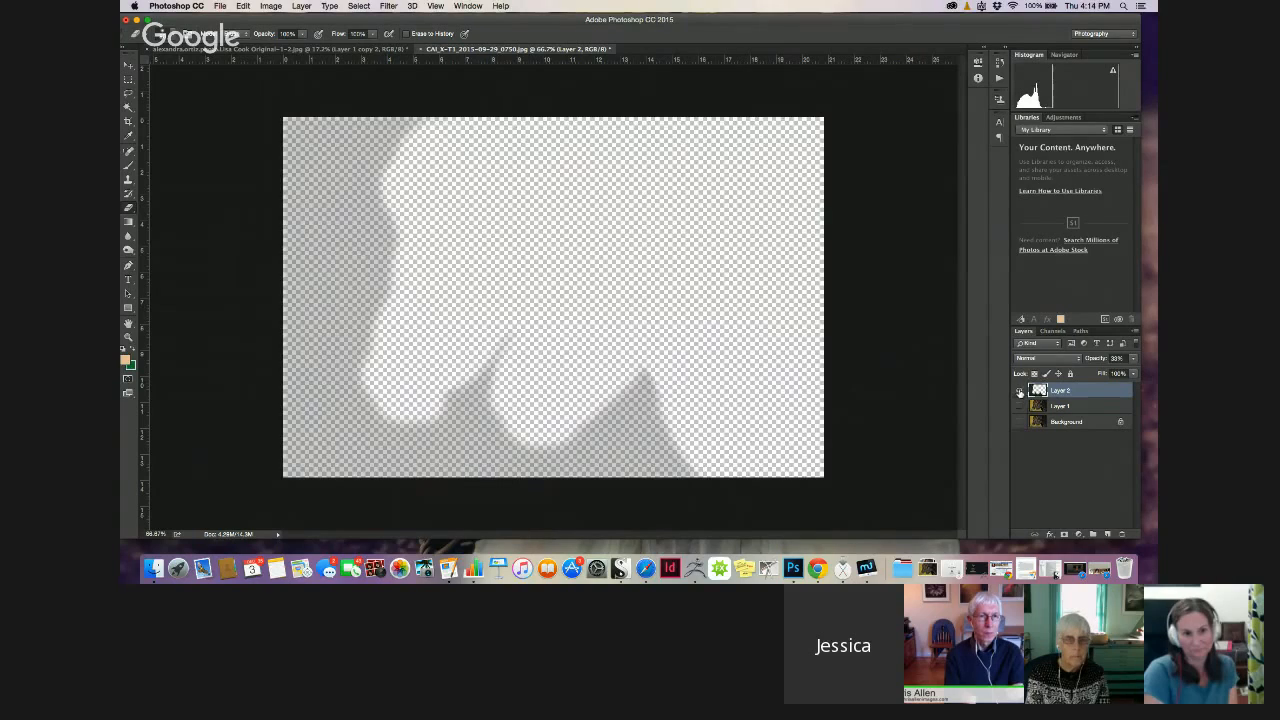
pyautogui.click(1019, 391)
pyautogui.click(1019, 391)
pyautogui.keyDown('alt'); pyautogui.click(1019, 391); pyautogui.keyUp('alt')
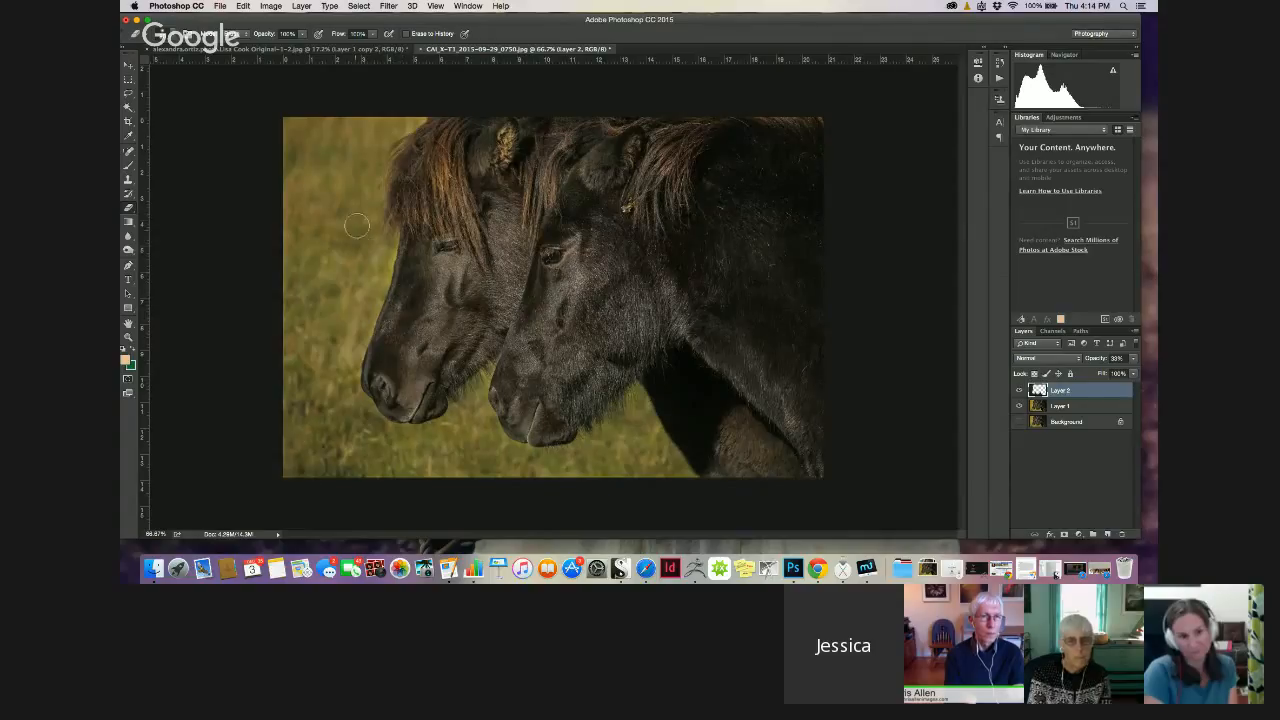
# Hide Layer 2 and Layer 1, and apply Hue/Saturation to the Background with hue -24, saturation about +56 and lightness about -15
pyautogui.click(1019, 390)
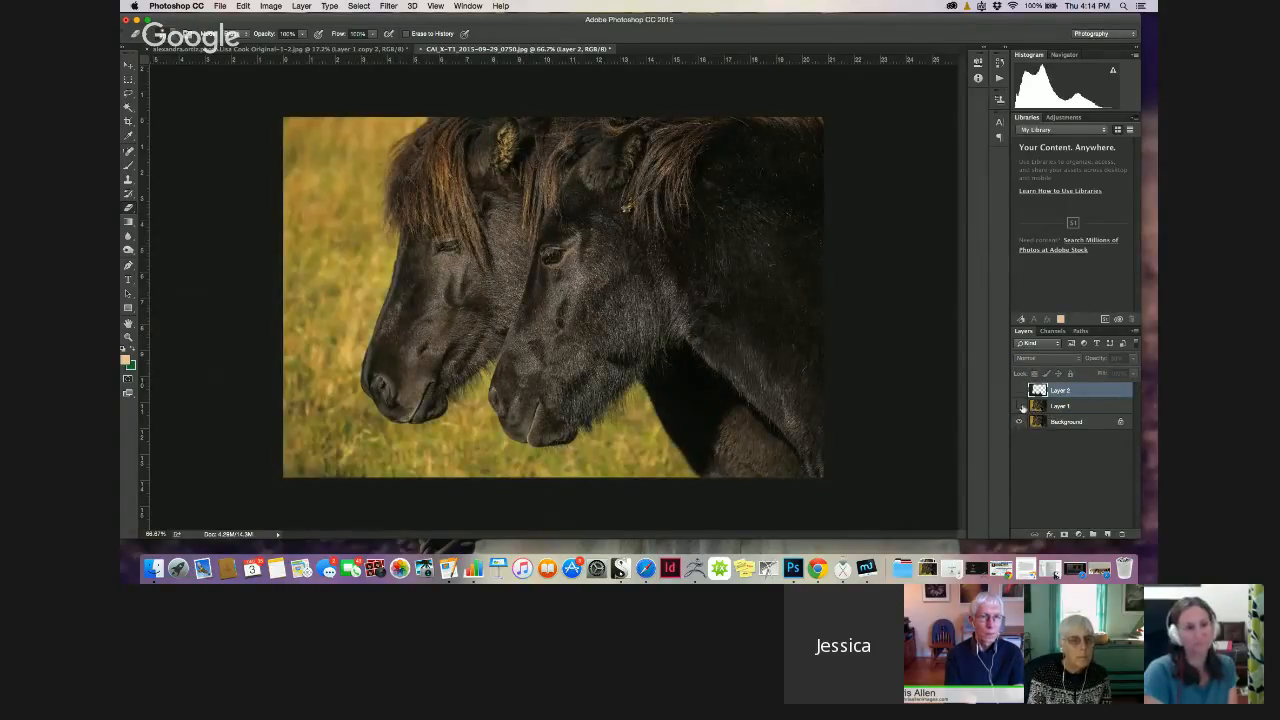
pyautogui.click(1019, 406)
pyautogui.click(1066, 421)
pyautogui.click(271, 6)
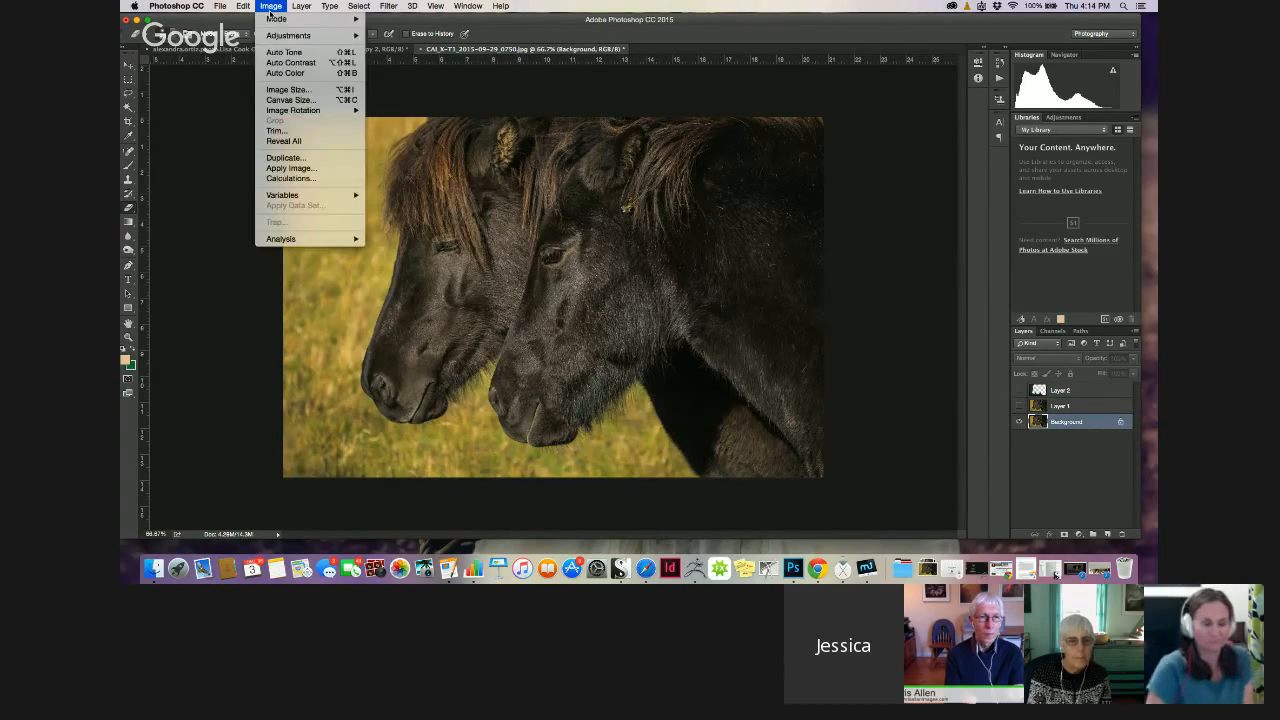
pyautogui.moveTo(300, 35)
pyautogui.click(420, 89)
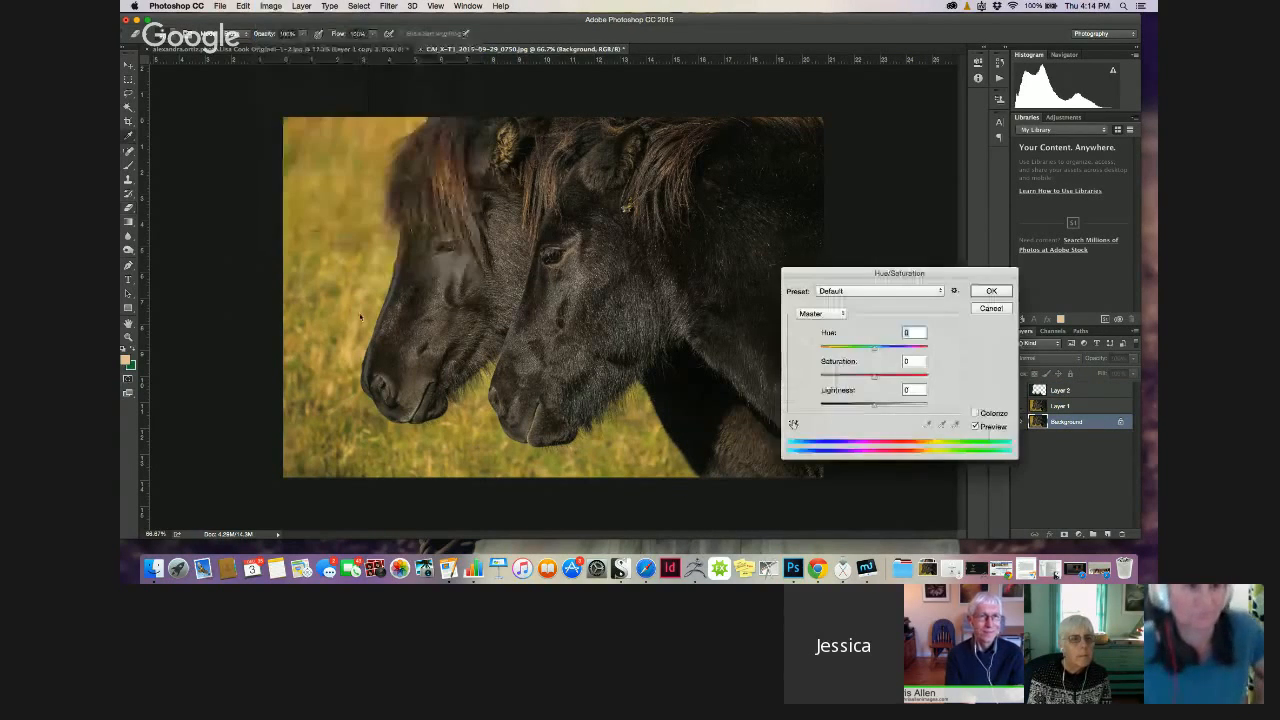
pyautogui.moveTo(874, 347)
pyautogui.mouseDown()
pyautogui.moveTo(912, 357)
pyautogui.moveTo(886, 378)
pyautogui.moveTo(906, 378)
pyautogui.moveTo(899, 352)
pyautogui.moveTo(860, 352)
pyautogui.mouseUp()
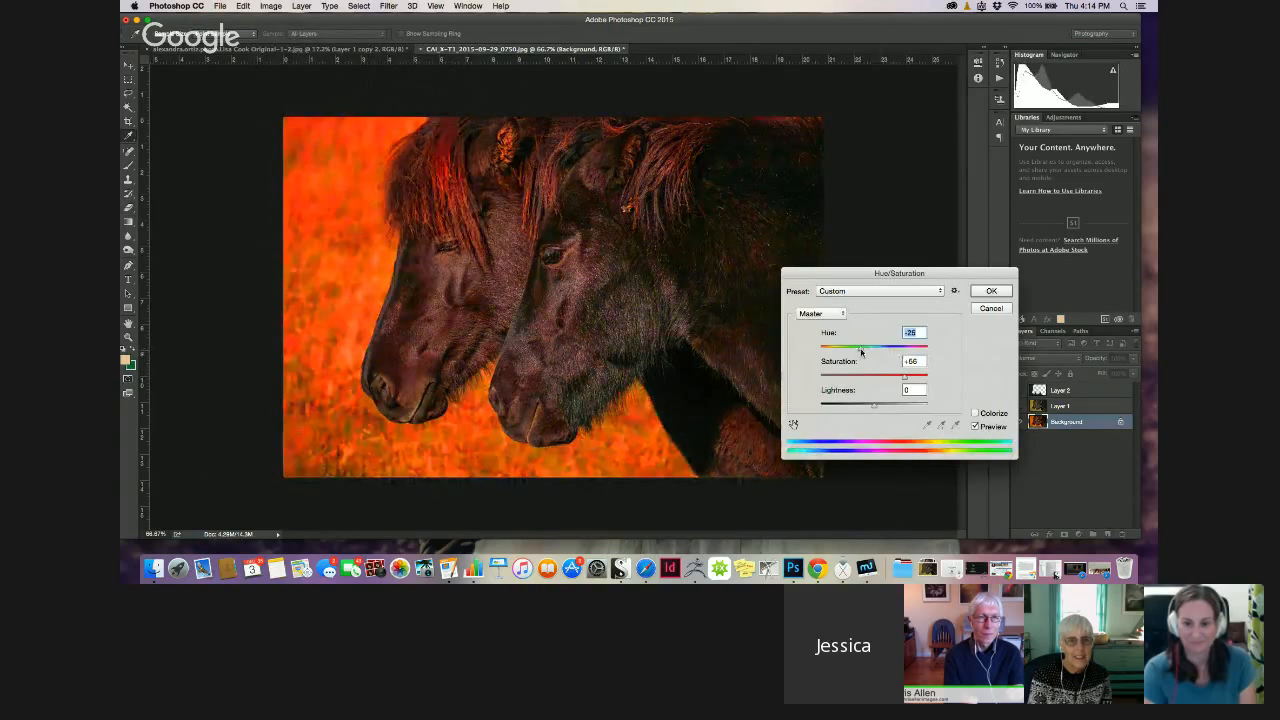
pyautogui.moveTo(876, 407); pyautogui.dragTo(866, 407)
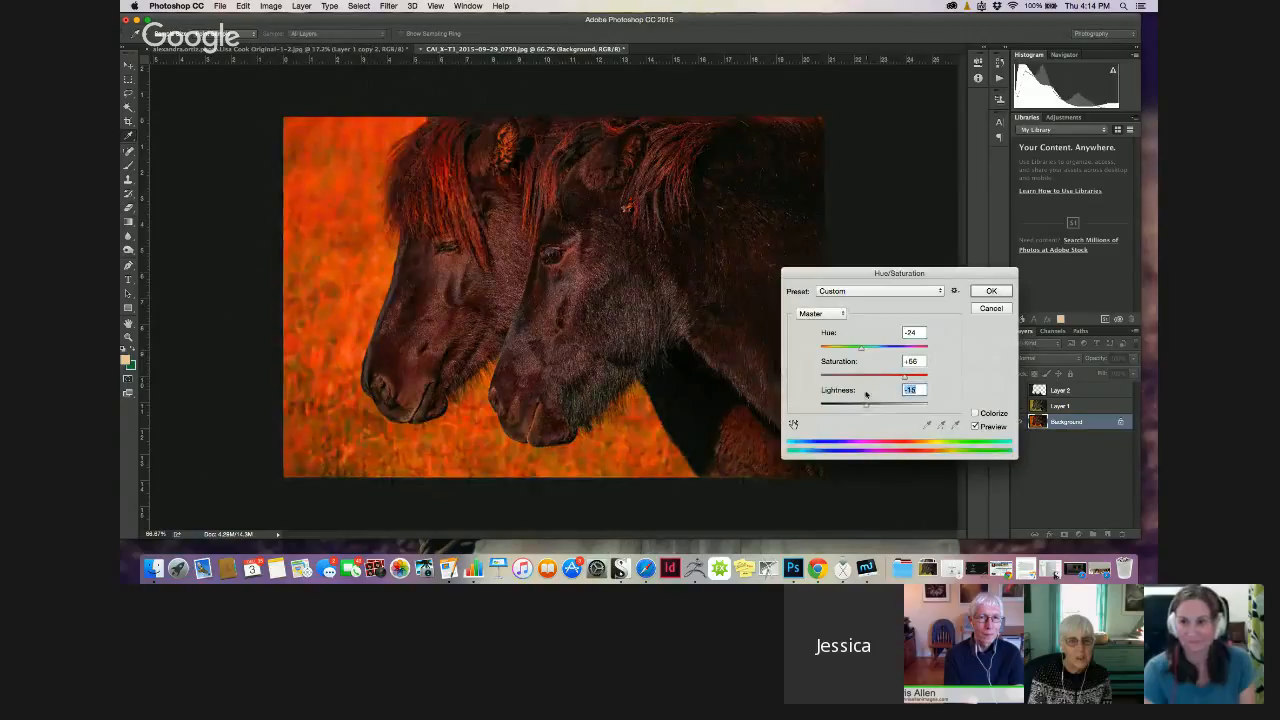
pyautogui.click(976, 292)
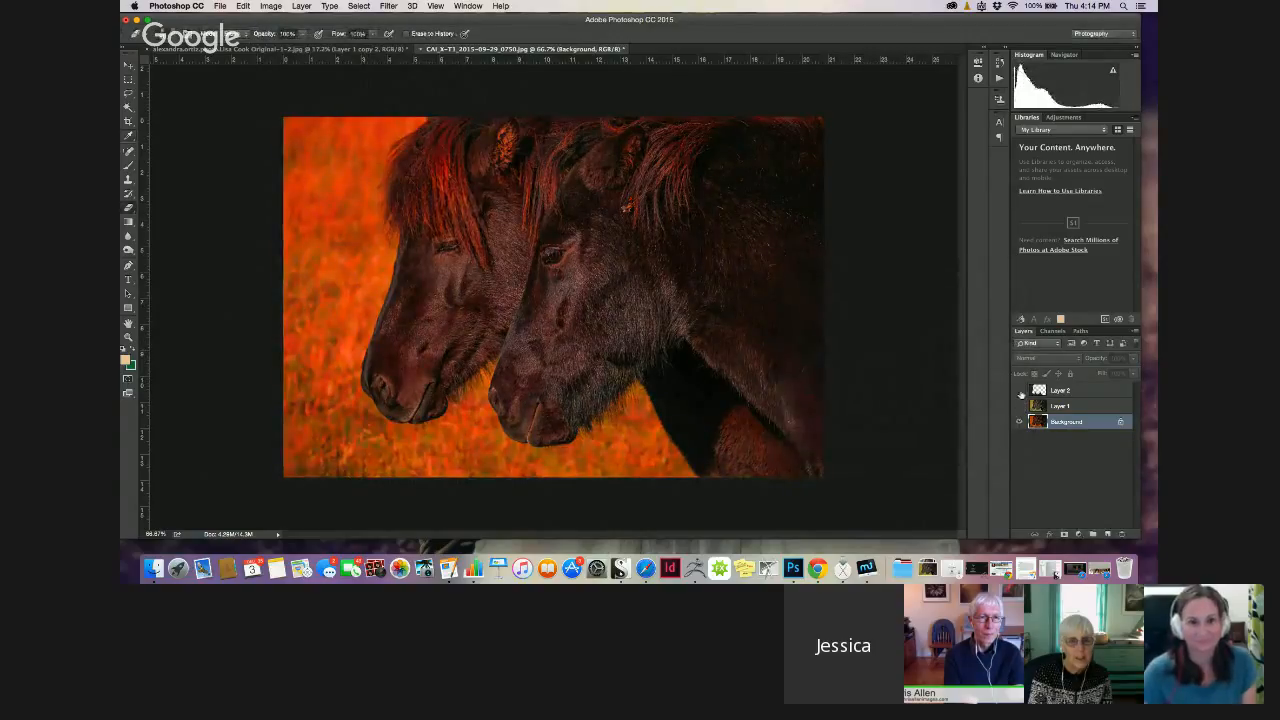
# Show Layer 2 over the recolored Background and raise its opacity to 100%
pyautogui.click(1018, 391)
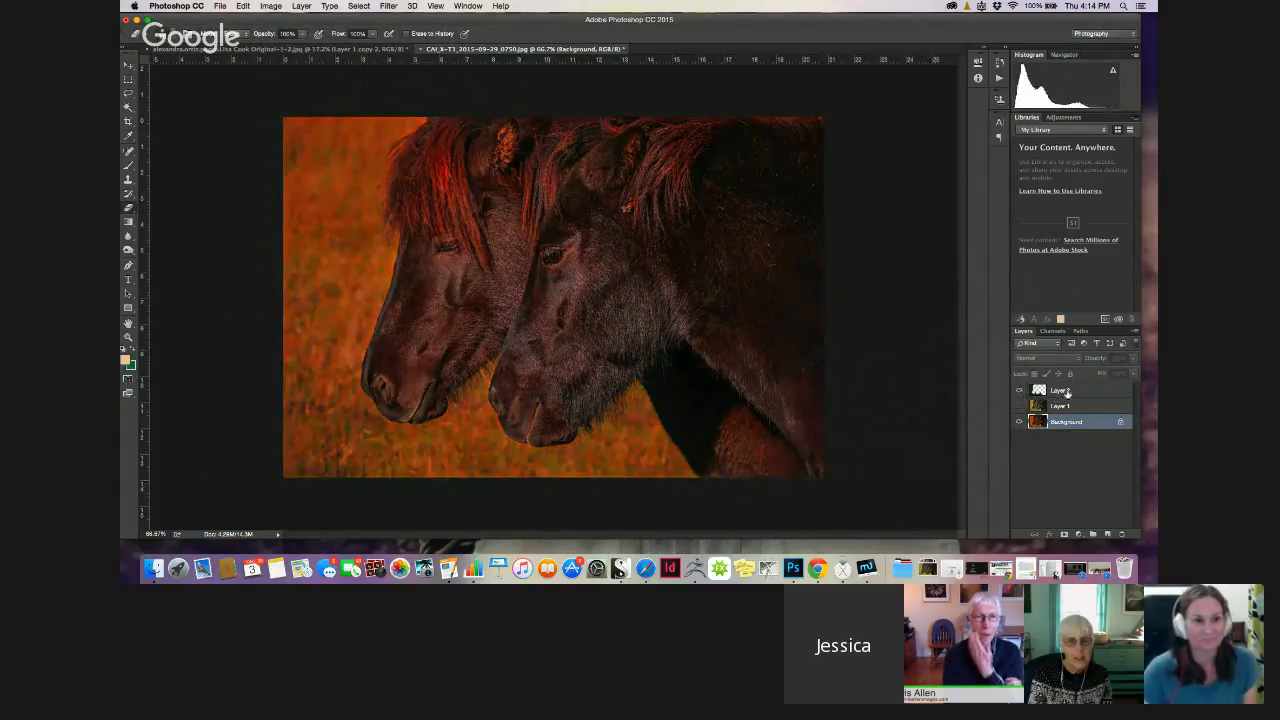
pyautogui.click(1062, 392)
pyautogui.click(1133, 359)
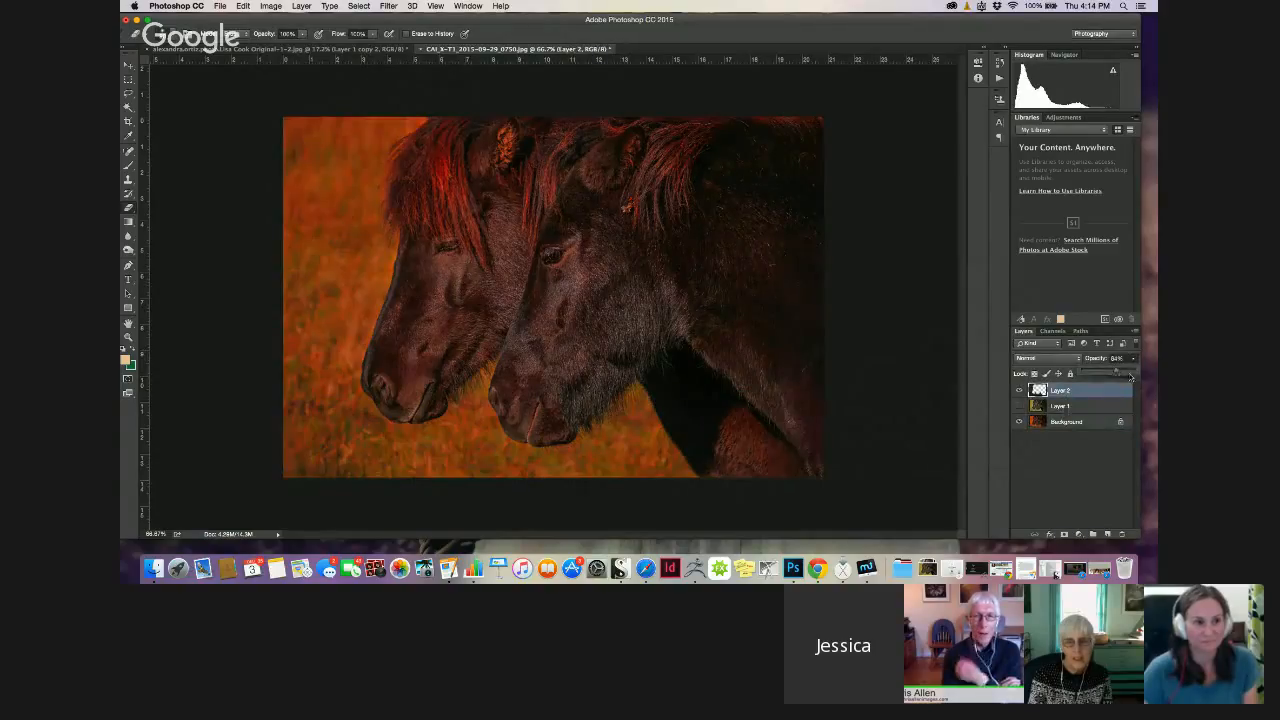
pyautogui.moveTo(1099, 372); pyautogui.dragTo(1136, 372)
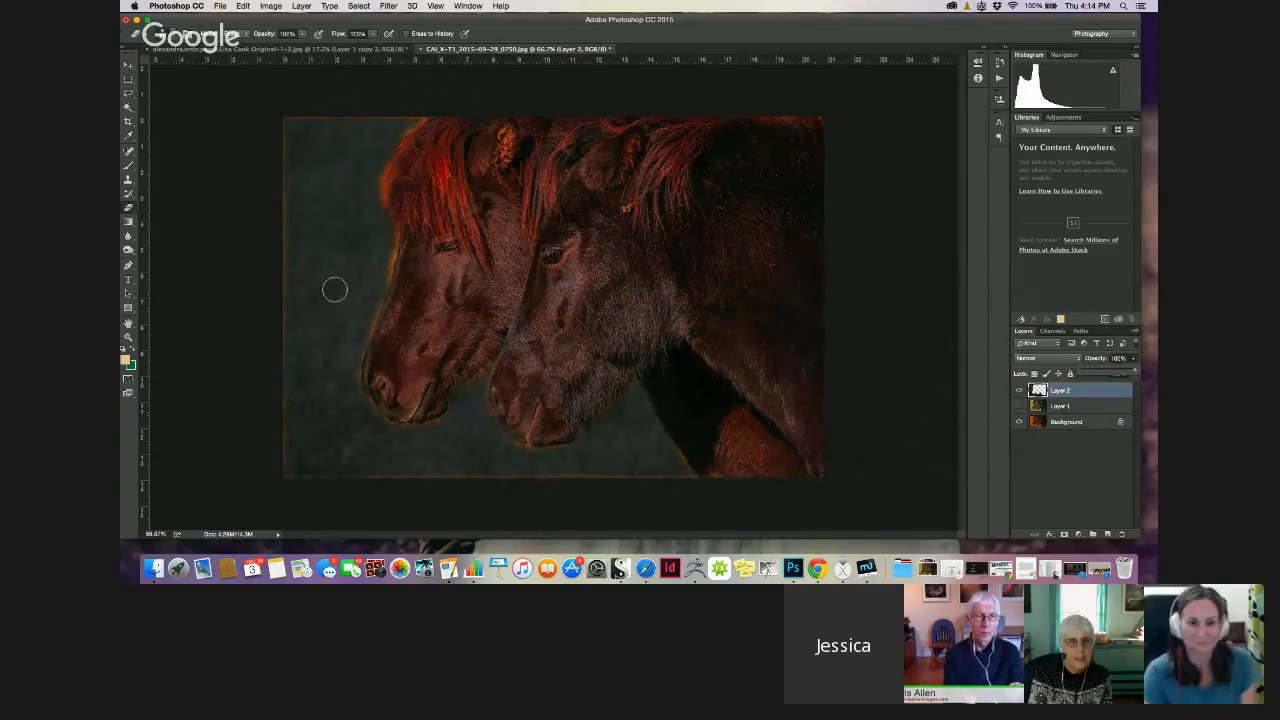
pyautogui.click(1061, 391)
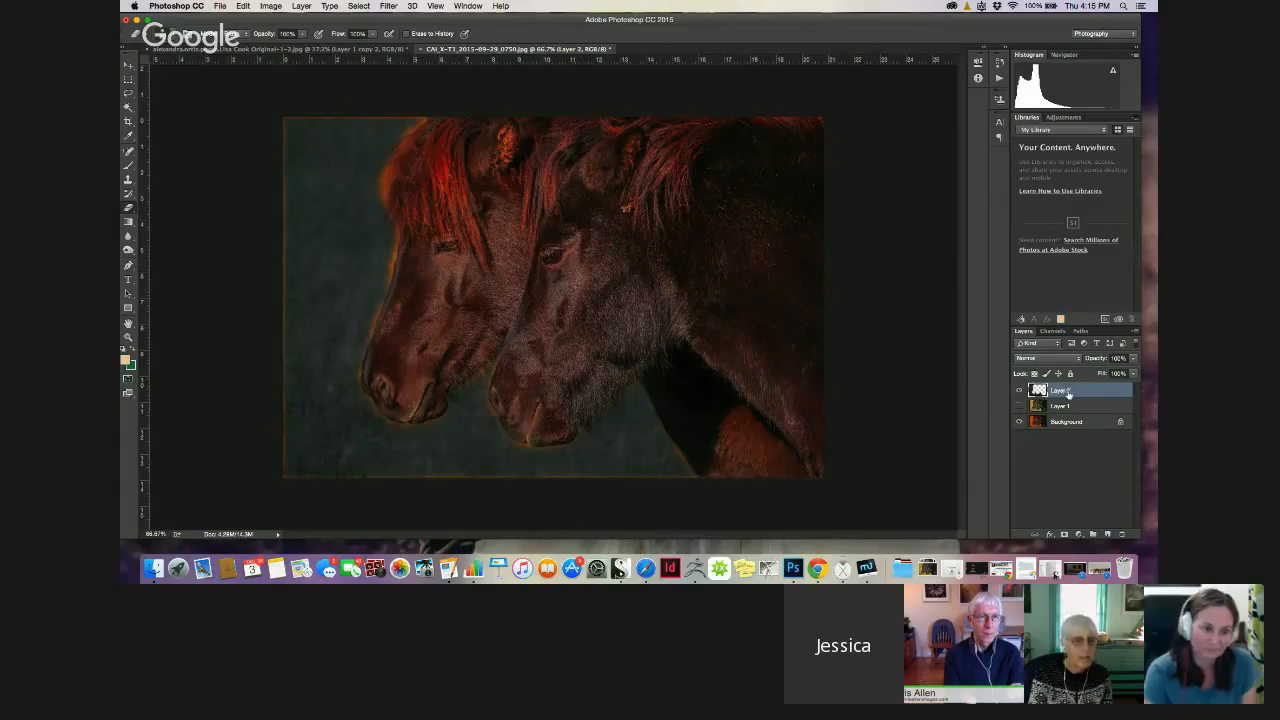
# Delete the old grass layer (Layer 2) and show Layer 1 over the recolored Background
pyautogui.press('Delete')
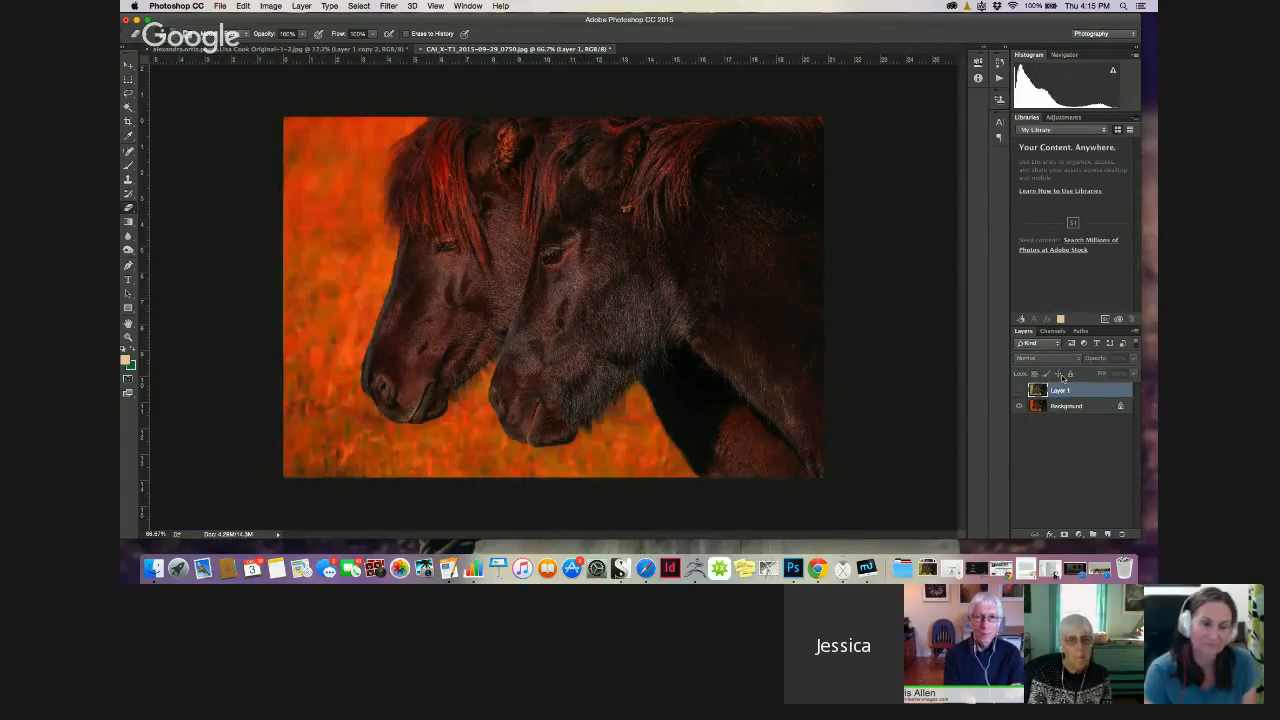
pyautogui.click(128, 79)
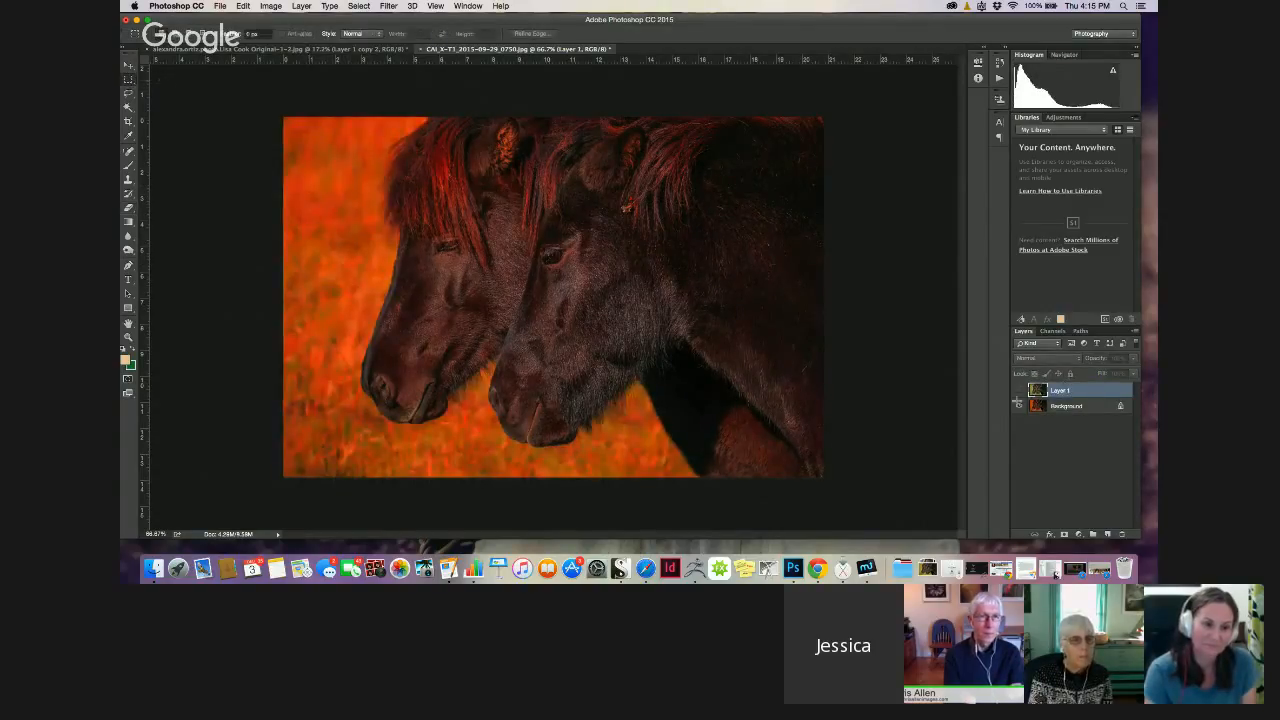
pyautogui.click(1020, 389)
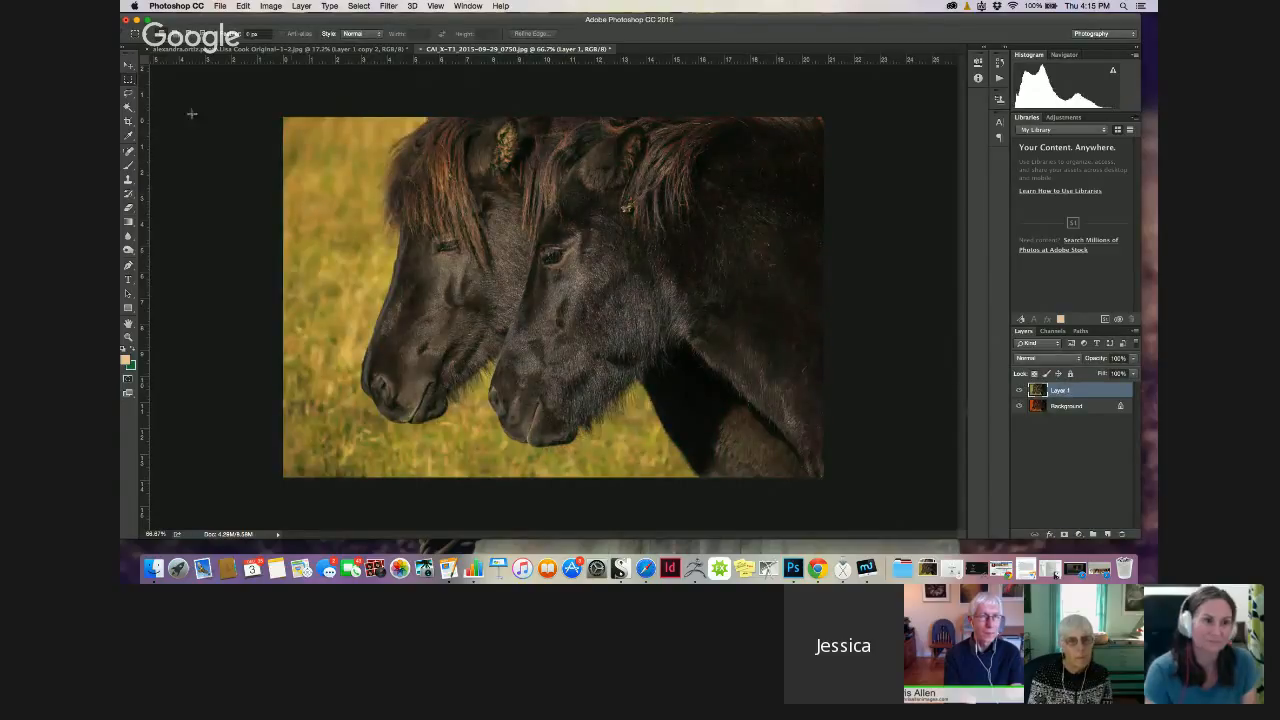
# Lasso the grass on Layer 1, following loosely inside the horses' outlines, and copy the selection to a new layer
pyautogui.click(127, 93)
pyautogui.moveTo(245, 100); pyautogui.dragTo(451, 127)
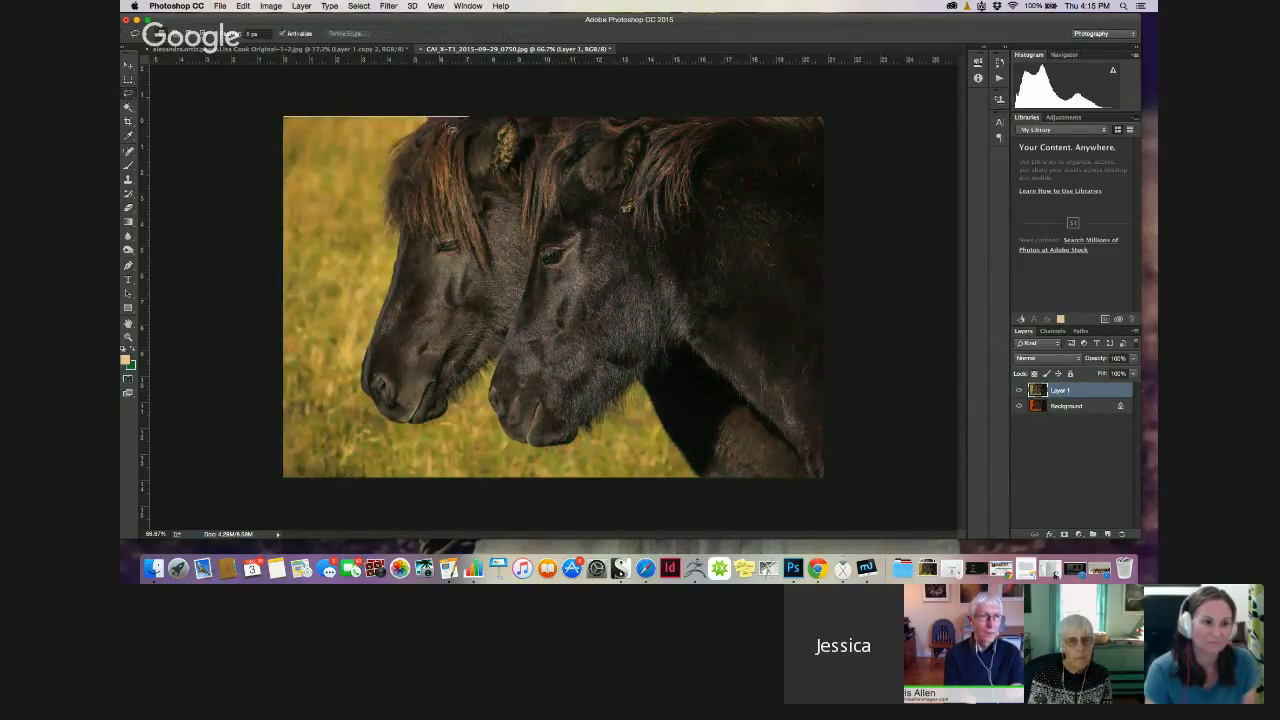
pyautogui.moveTo(418, 238); pyautogui.dragTo(400, 393)
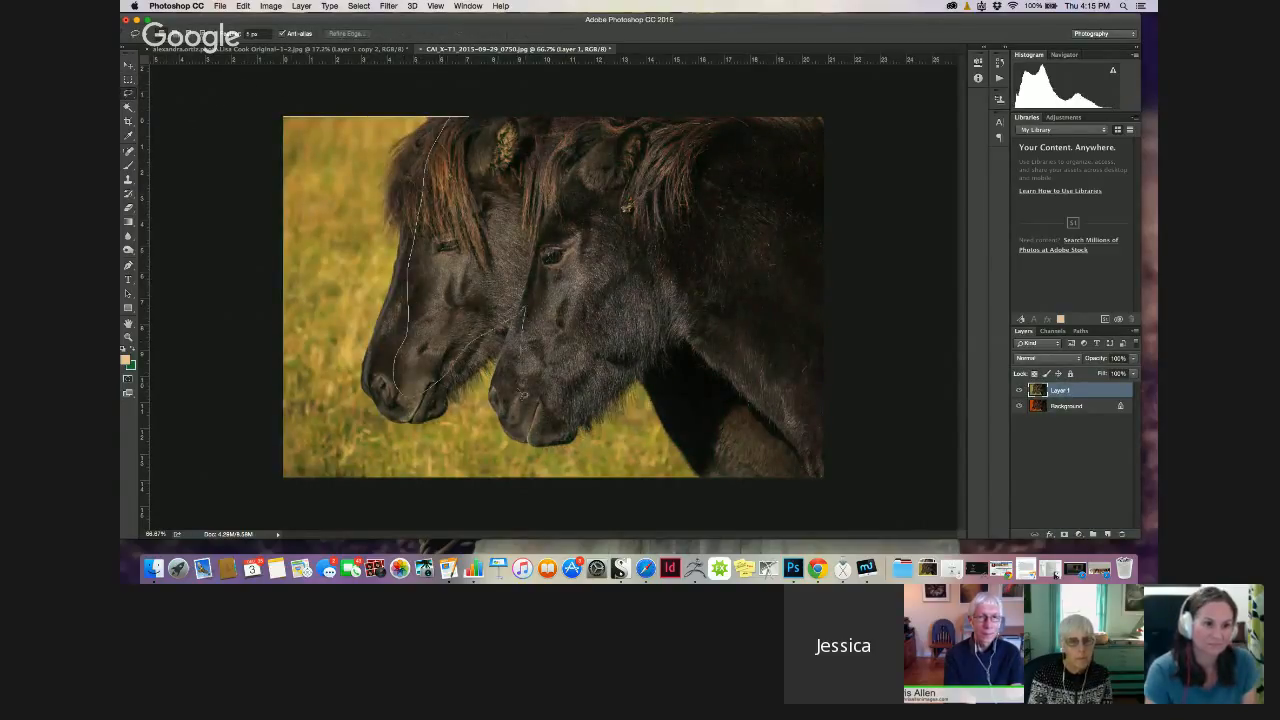
pyautogui.moveTo(636, 350)
pyautogui.mouseDown()
pyautogui.moveTo(724, 510)
pyautogui.moveTo(345, 518)
pyautogui.moveTo(241, 498)
pyautogui.moveTo(238, 112)
pyautogui.mouseUp()
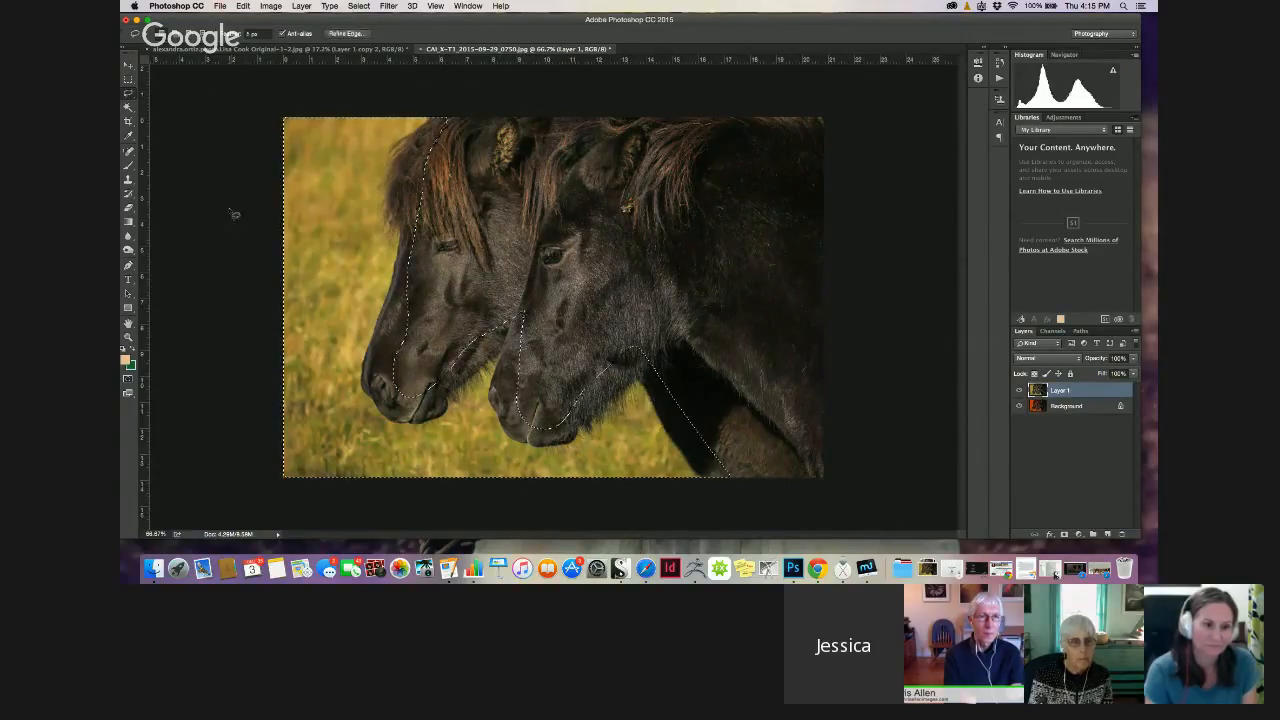
pyautogui.press('super+j')
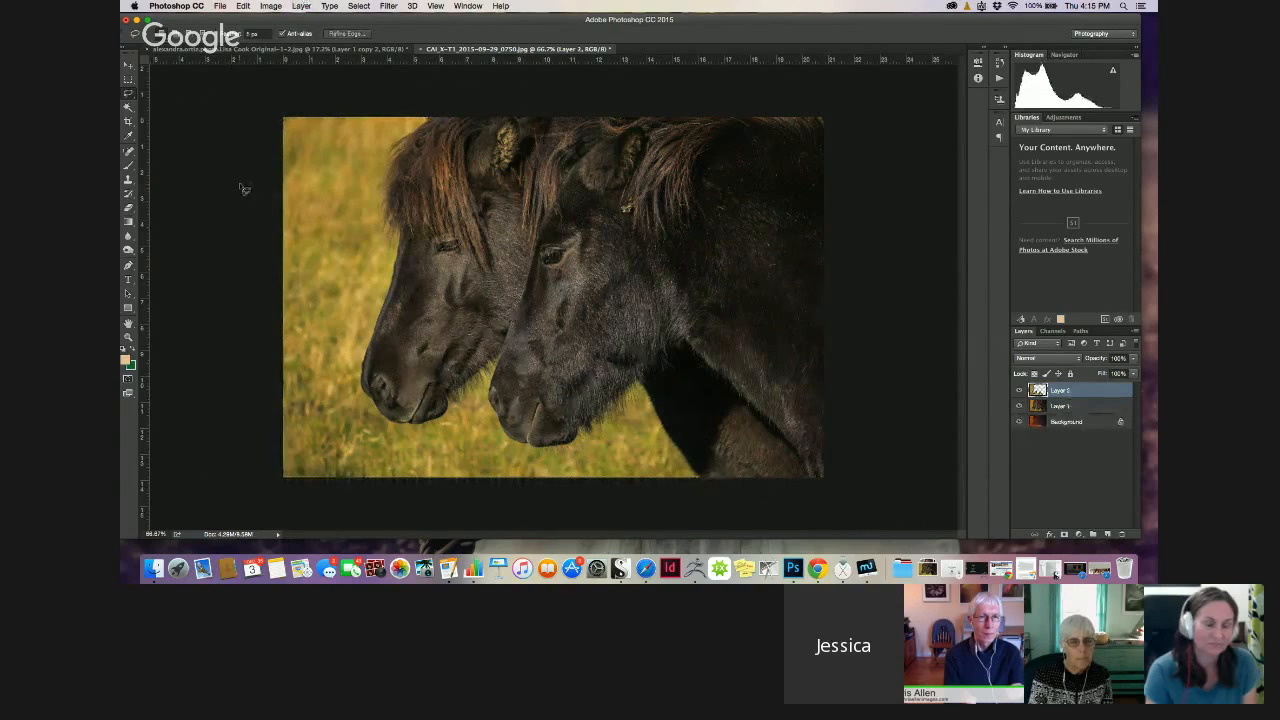
pyautogui.click(300, 7)
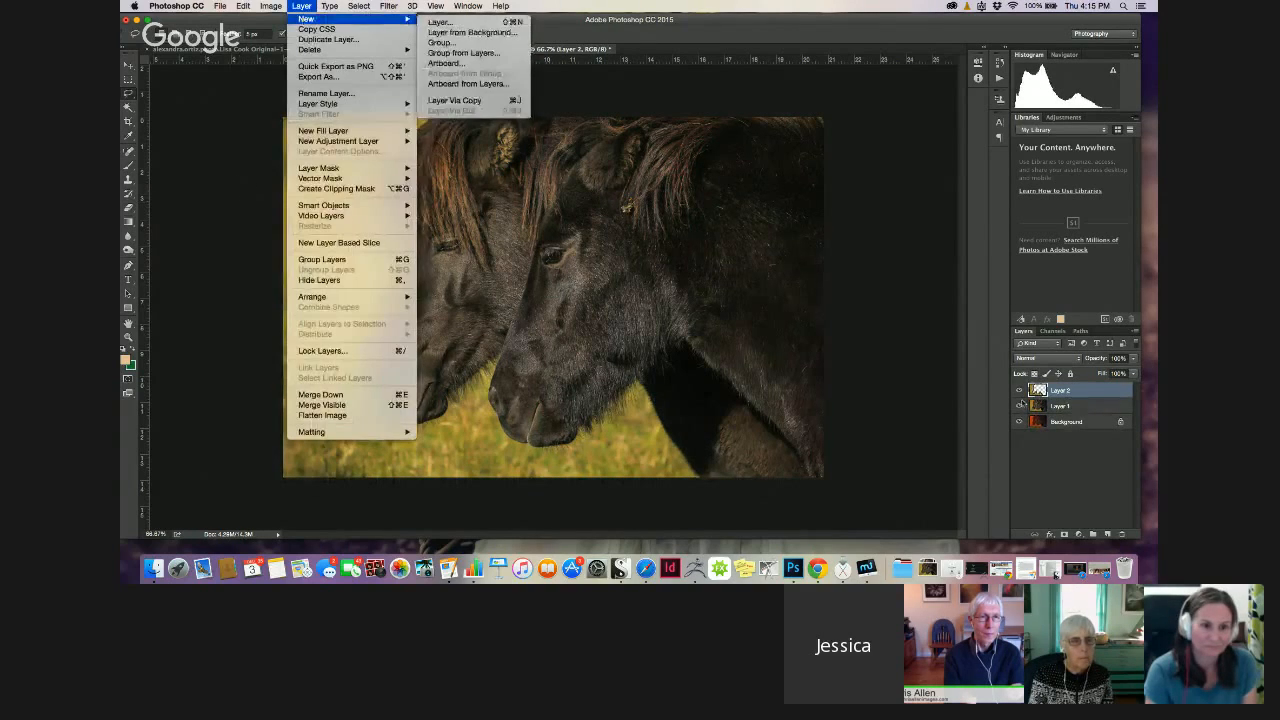
# Hide Layer 1 and compare the image with the new grass layer hidden and shown over the Background
pyautogui.click(1020, 407)
pyautogui.click(1019, 407)
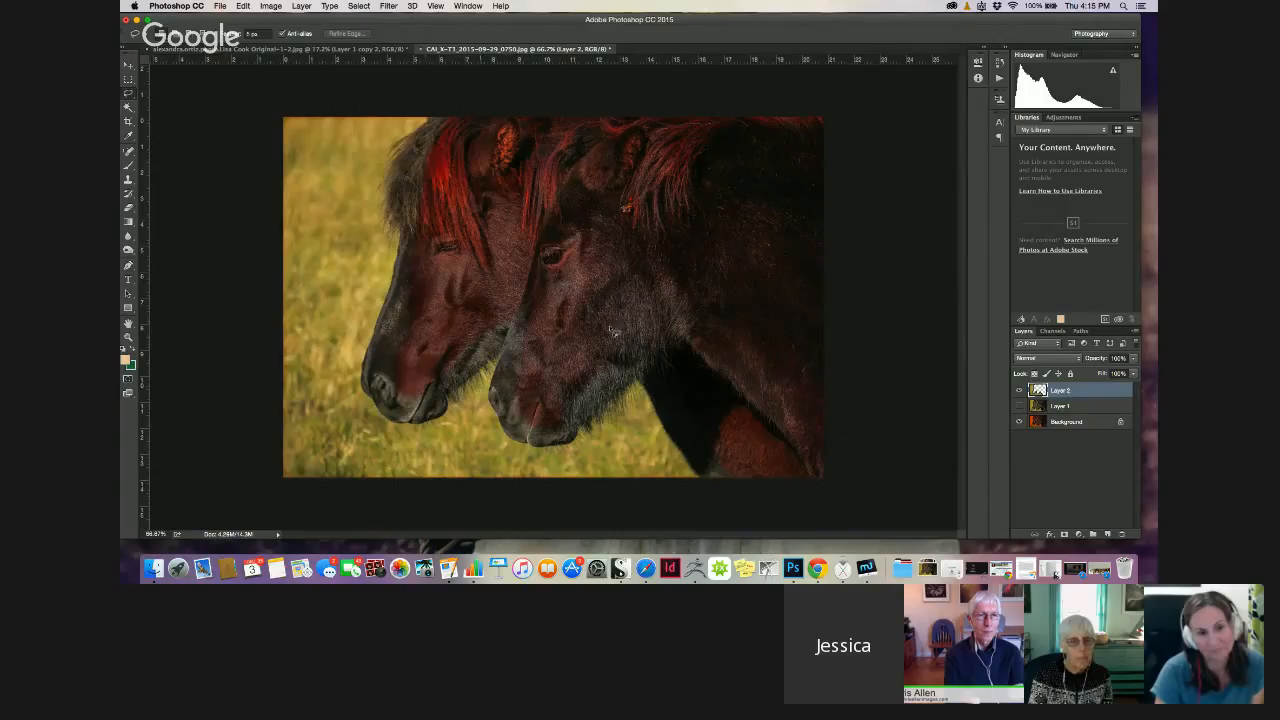
pyautogui.click(1020, 391)
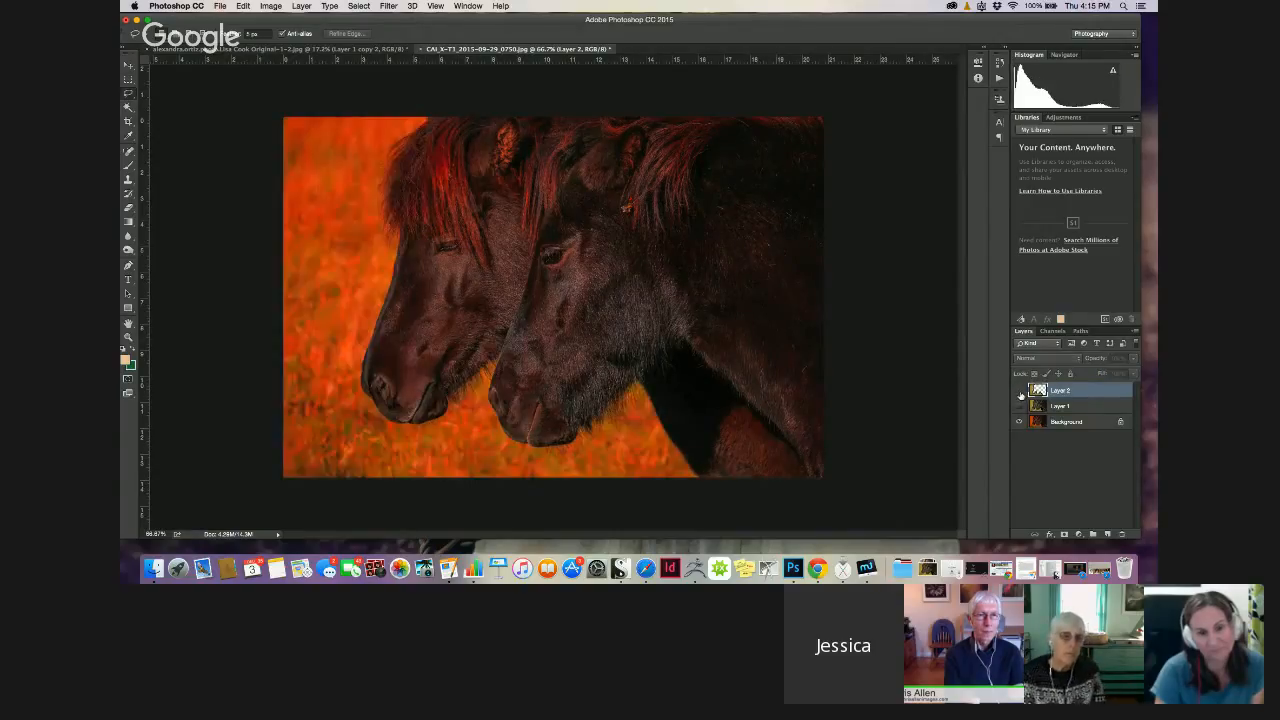
pyautogui.click(1020, 391)
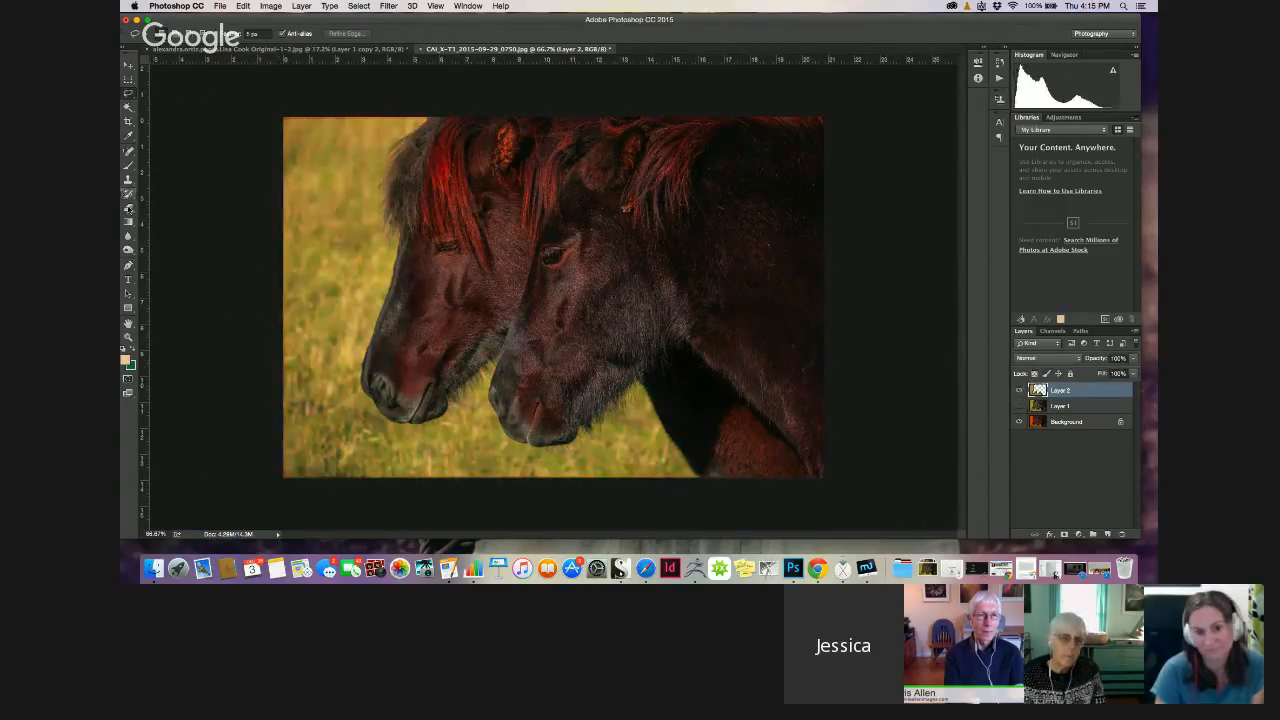
# Erase Layer 2's leftover fur over the front horse's muzzle, jaw and leg with the Eraser, trying 100% hardness
pyautogui.click(128, 207)
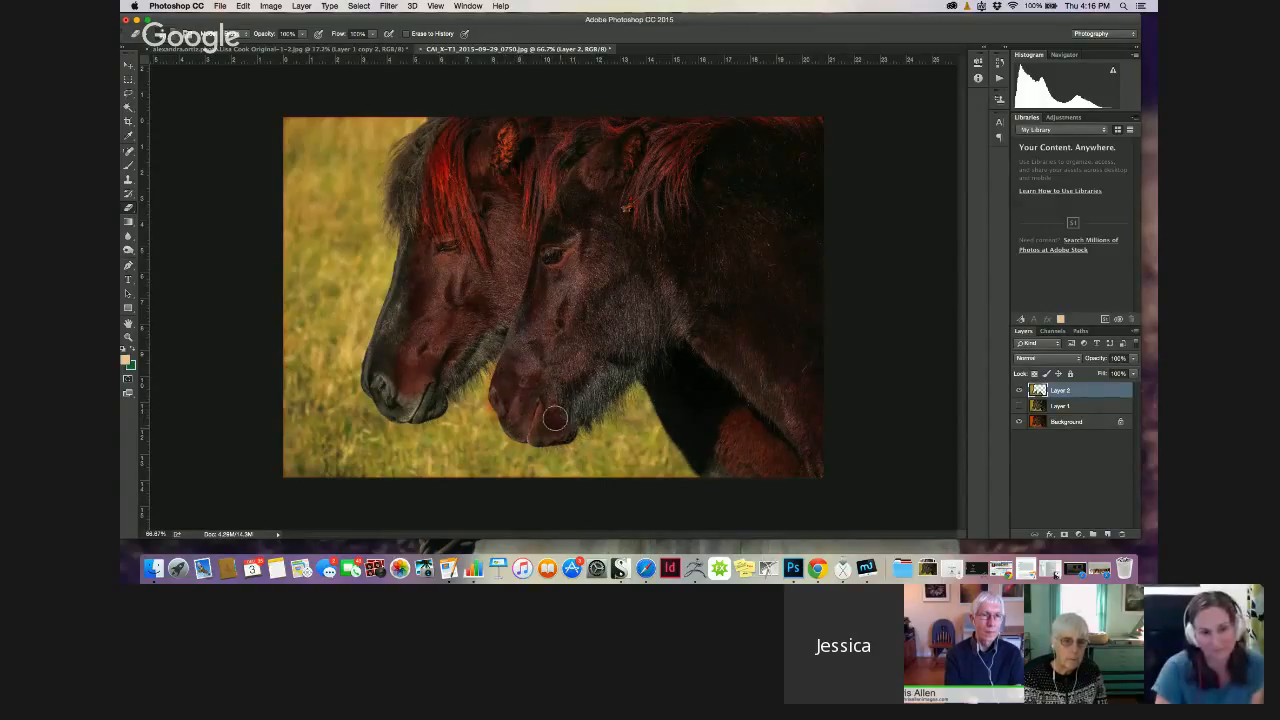
pyautogui.click(176, 36)
pyautogui.moveTo(181, 94); pyautogui.dragTo(248, 95)
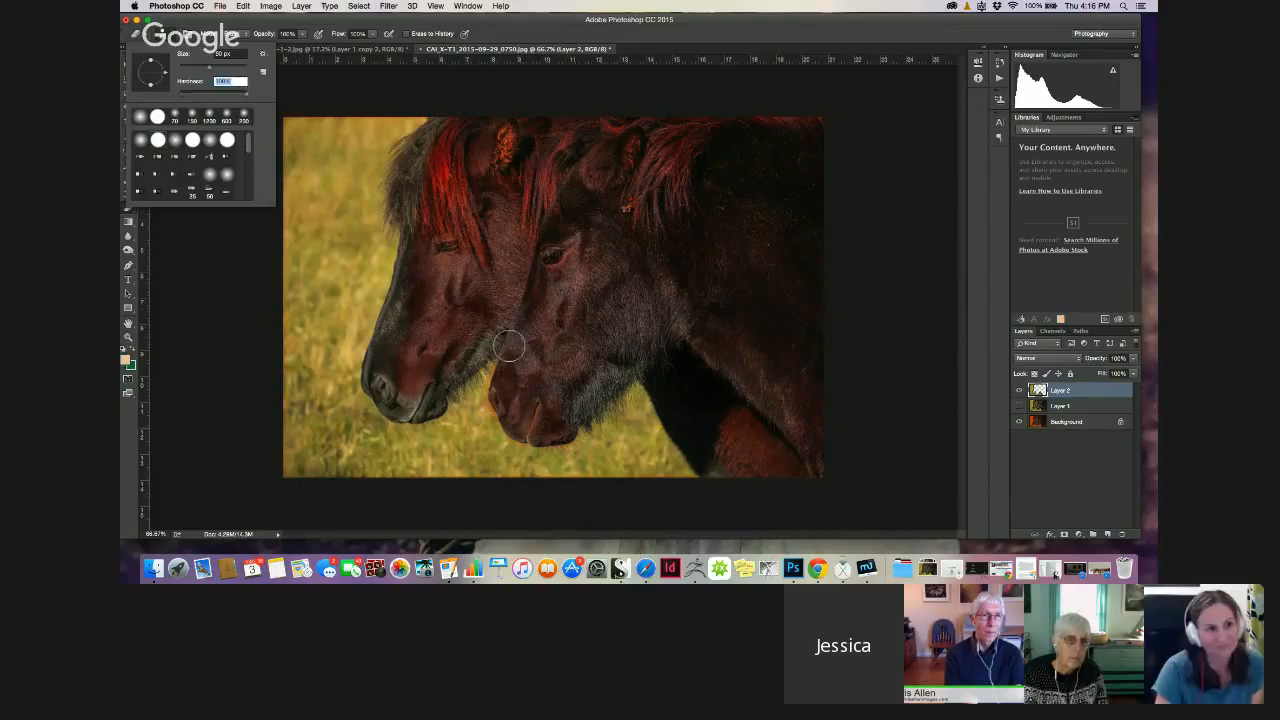
pyautogui.click(569, 418)
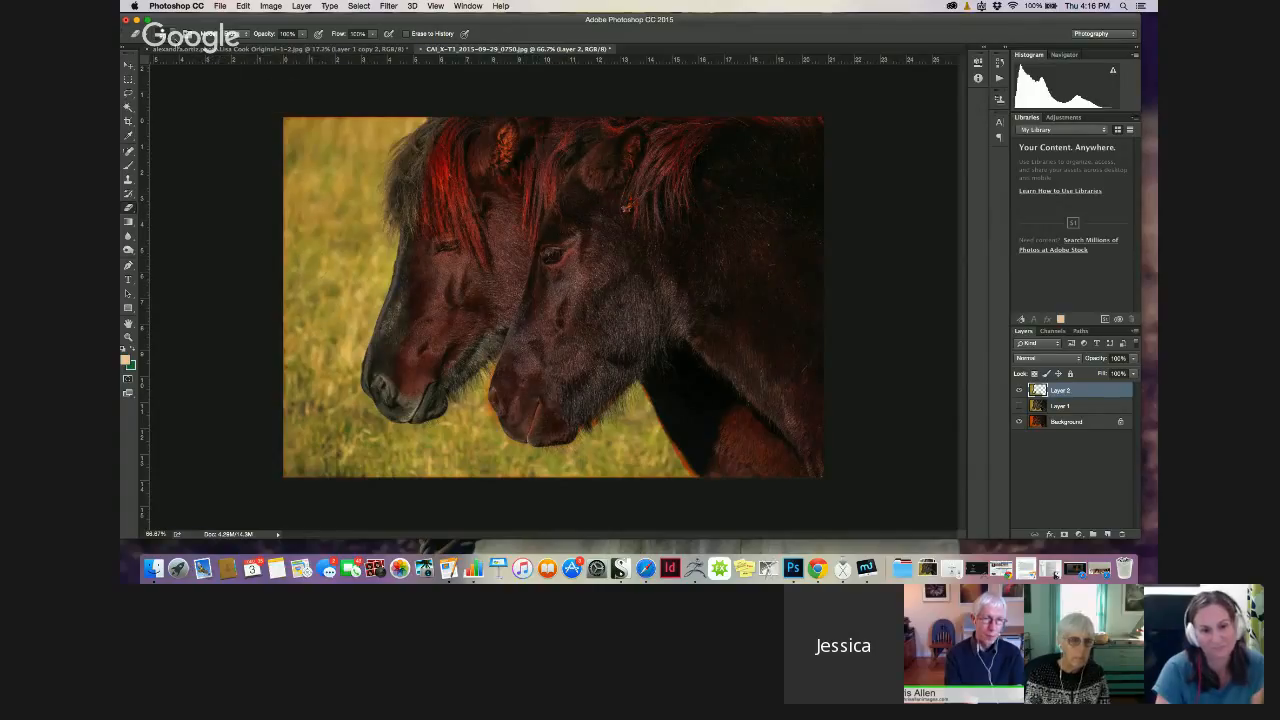
# Soften the Eraser's edge, keep its opacity at 100%, and erase Layer 2's leftover mane and face over the rear horse
pyautogui.click(175, 37)
pyautogui.click(246, 95)
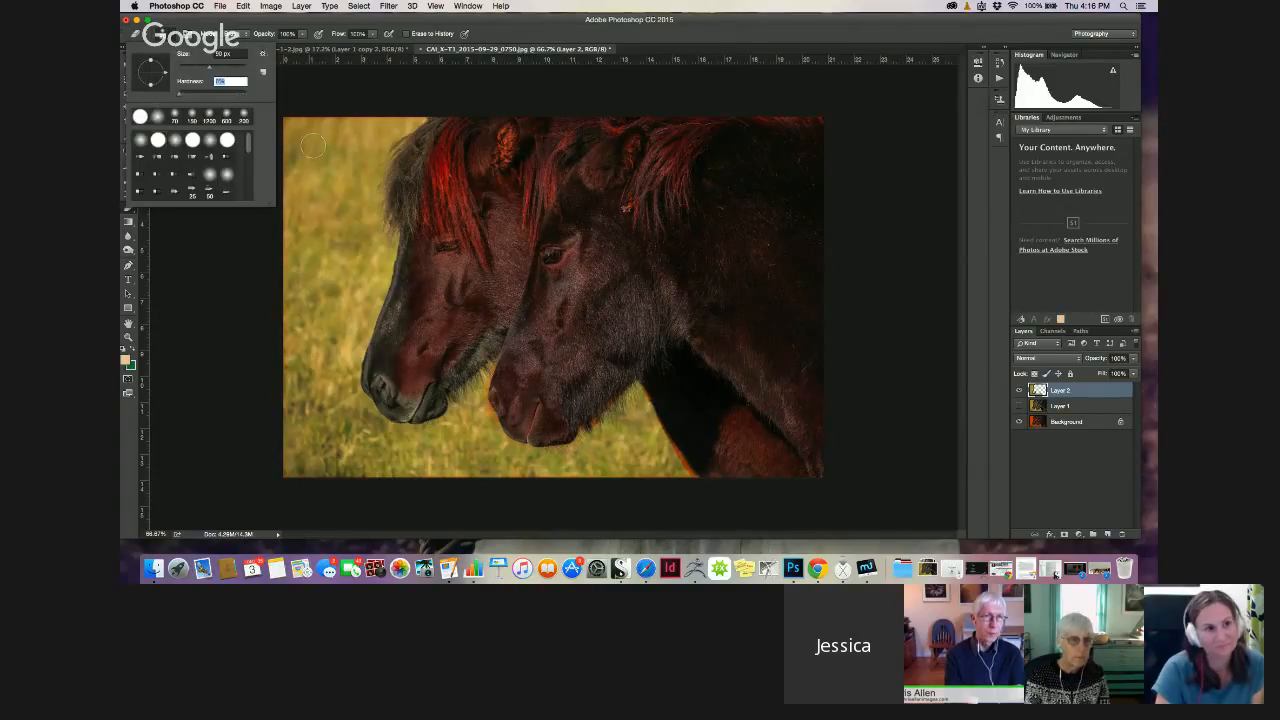
pyautogui.click(321, 76)
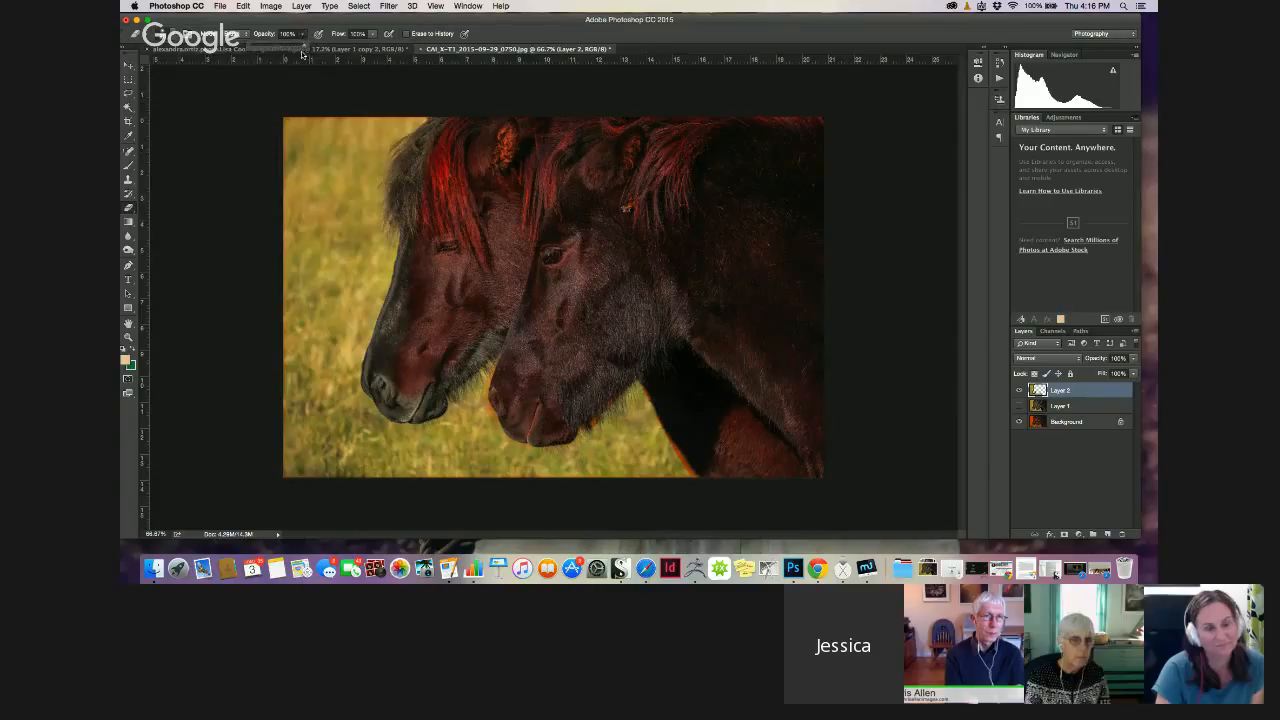
pyautogui.moveTo(301, 49); pyautogui.dragTo(306, 49)
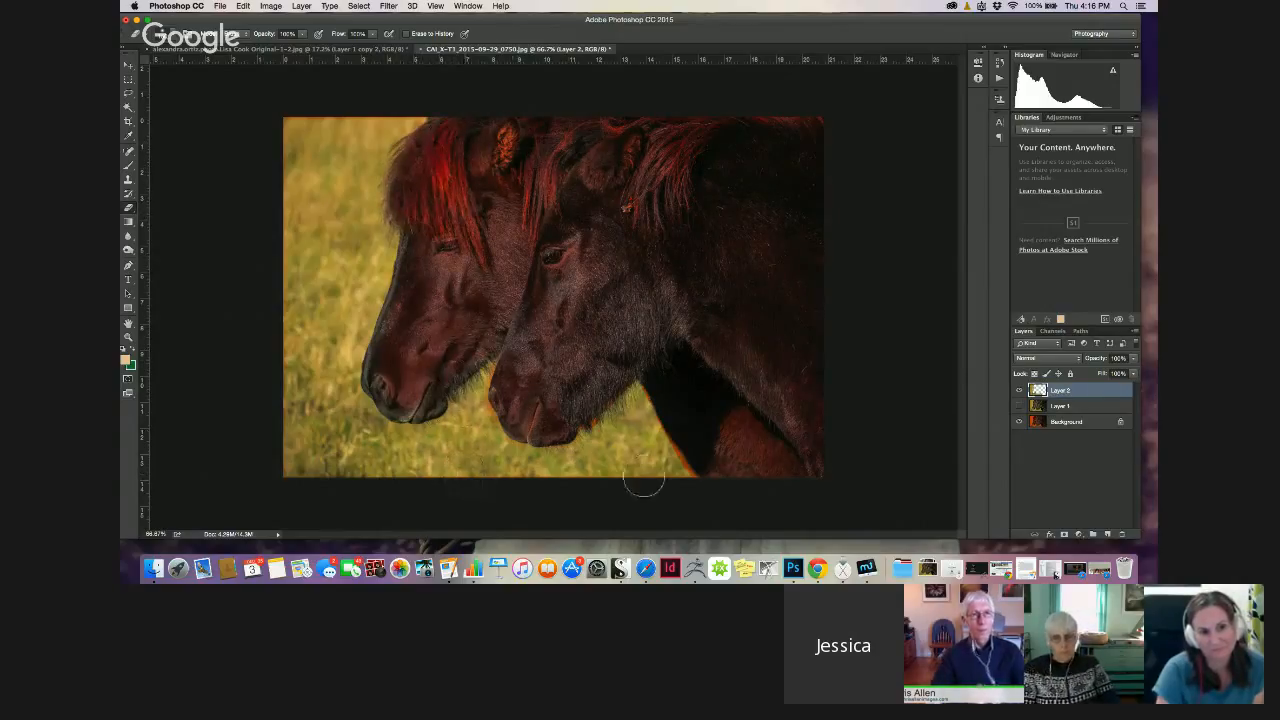
# Try adjusting Layer 2's opacity and leave it at 100%
pyautogui.click(1132, 358)
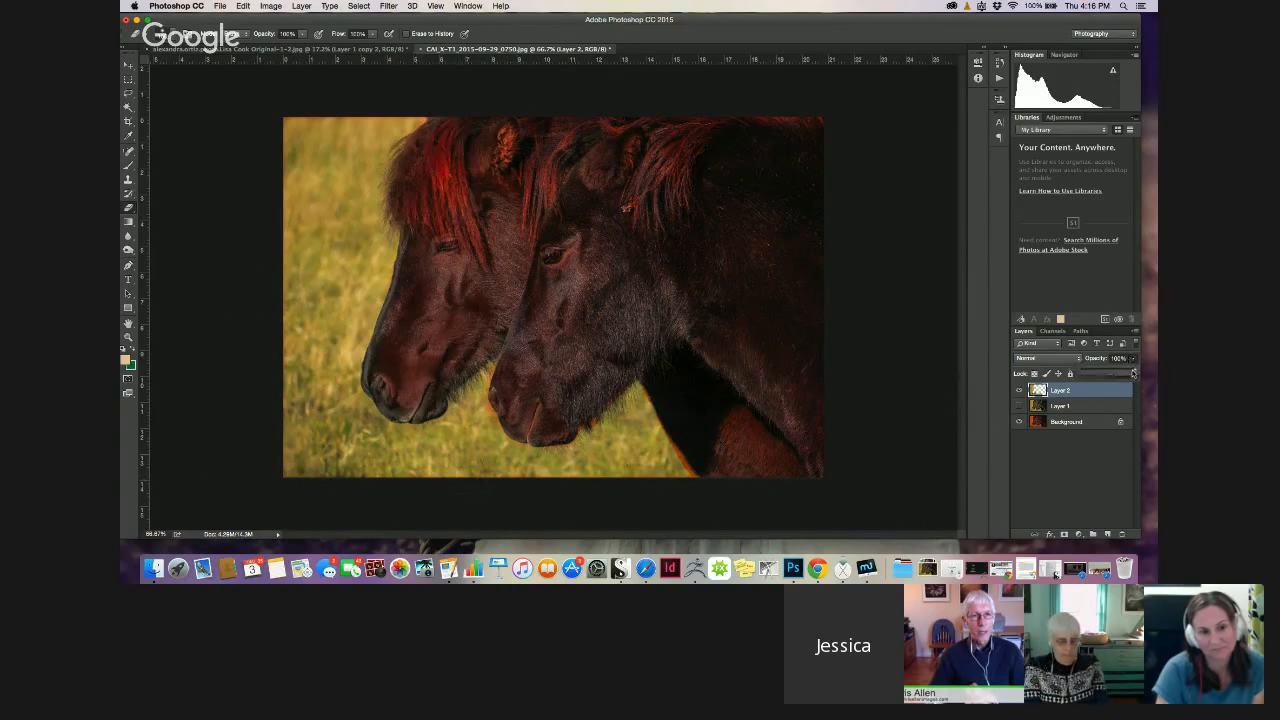
pyautogui.moveTo(1130, 373)
pyautogui.mouseDown()
pyautogui.moveTo(1119, 372)
pyautogui.moveTo(1141, 377)
pyautogui.mouseUp()
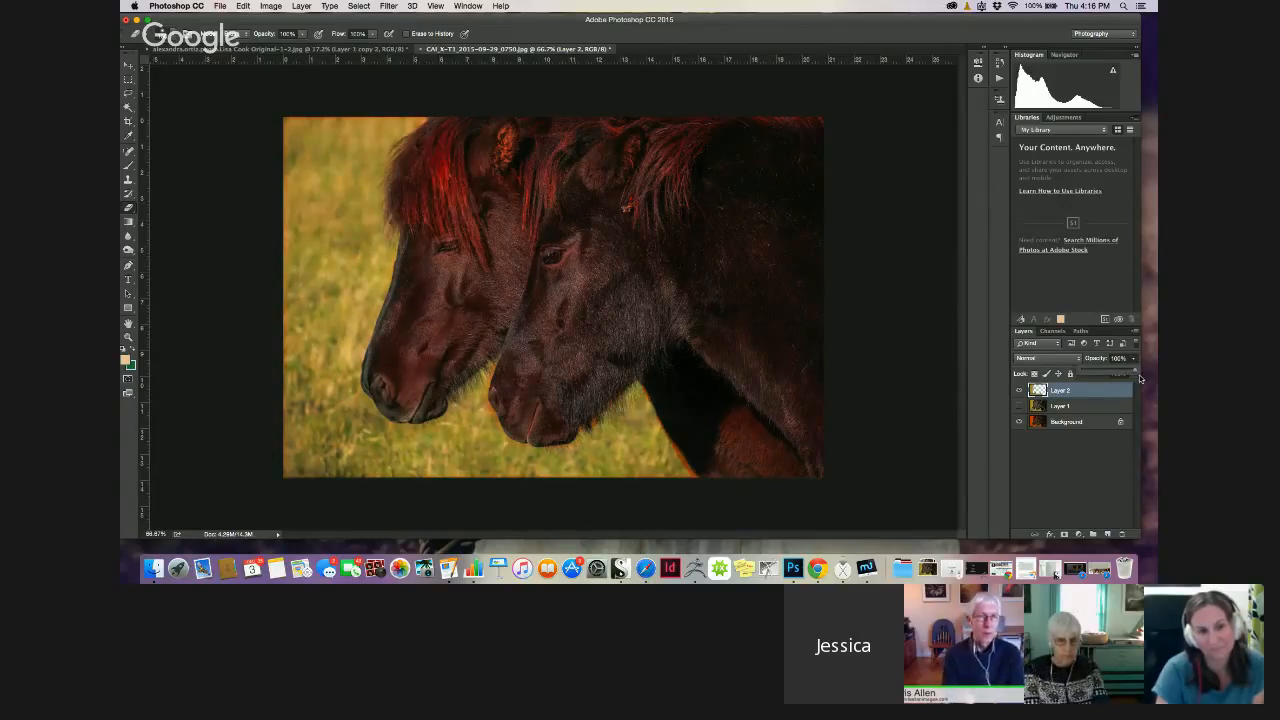
pyautogui.click(1054, 394)
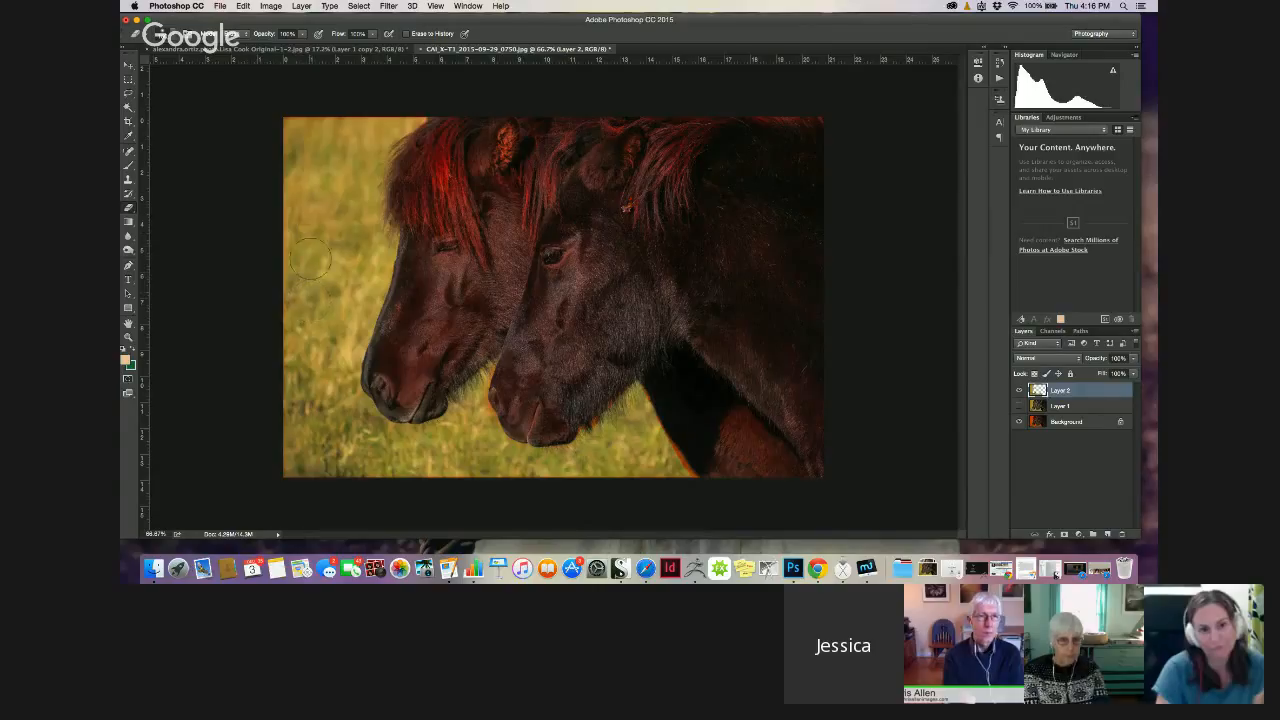
# Apply Hue/Saturation to Layer 2 with hue +128 and saturation about +49 to turn the grass turquoise
pyautogui.click(271, 7)
pyautogui.moveTo(300, 35)
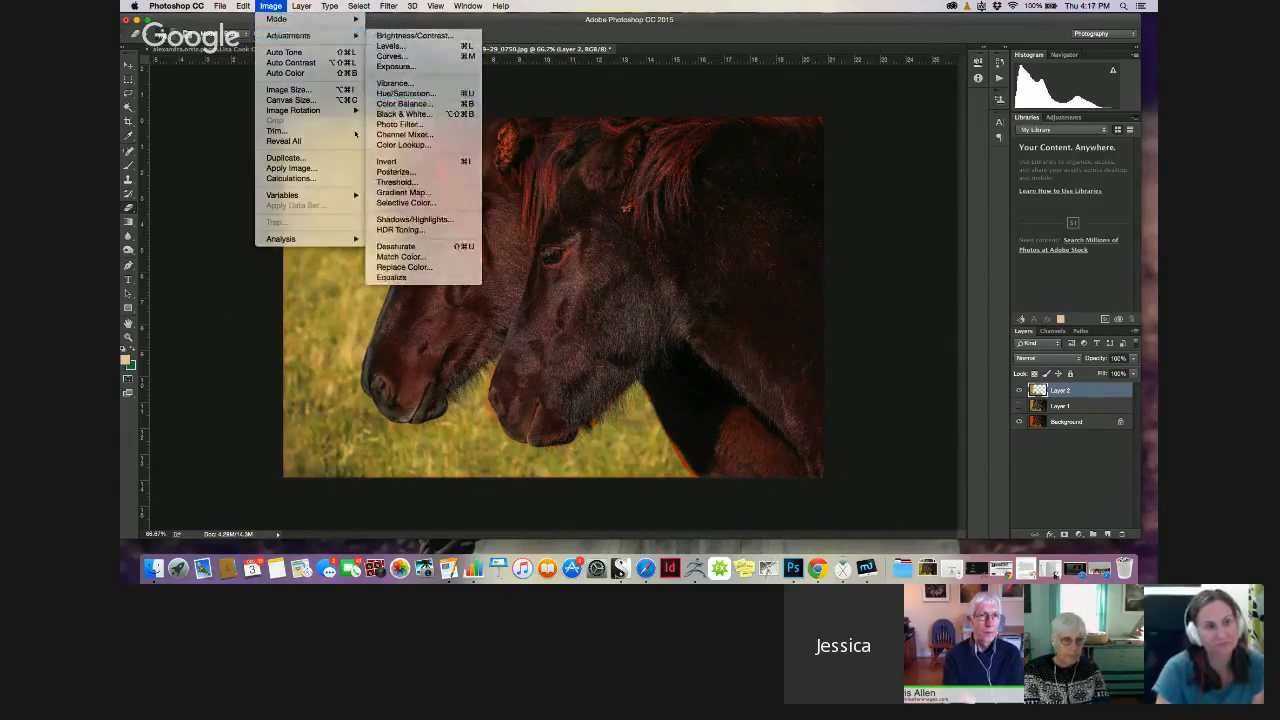
pyautogui.click(405, 93)
pyautogui.moveTo(873, 347); pyautogui.dragTo(906, 381)
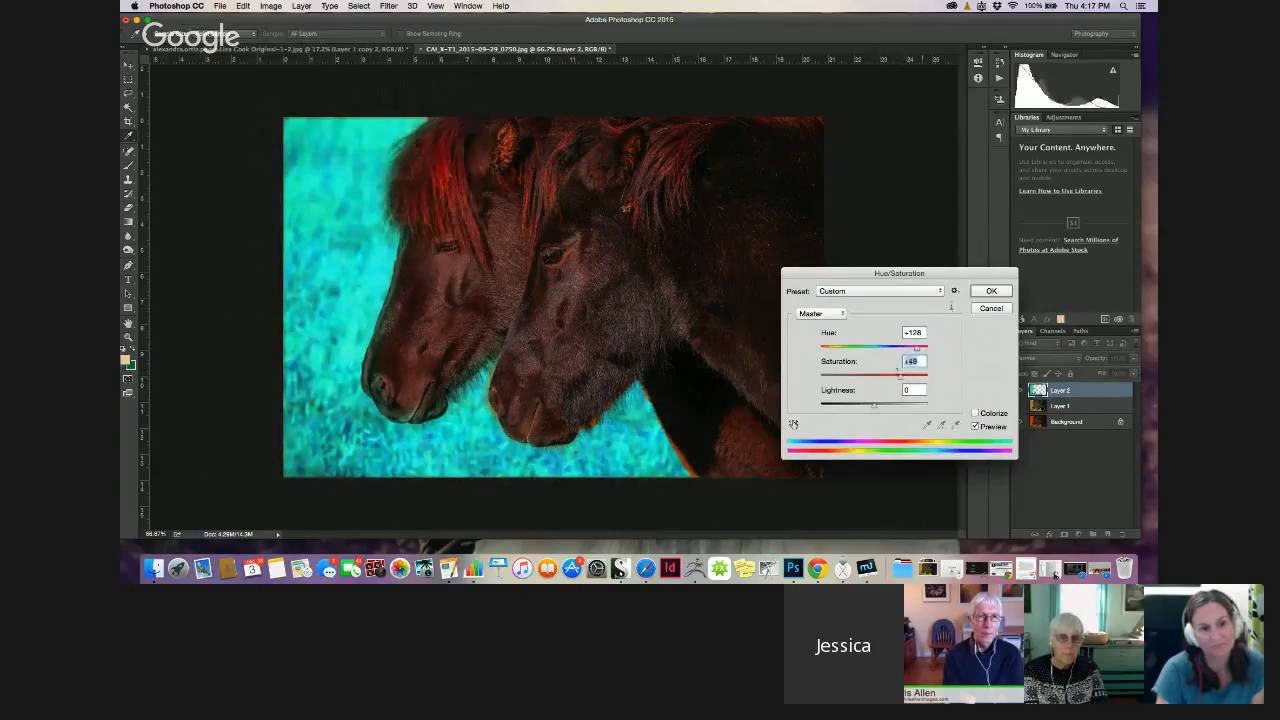
pyautogui.click(991, 291)
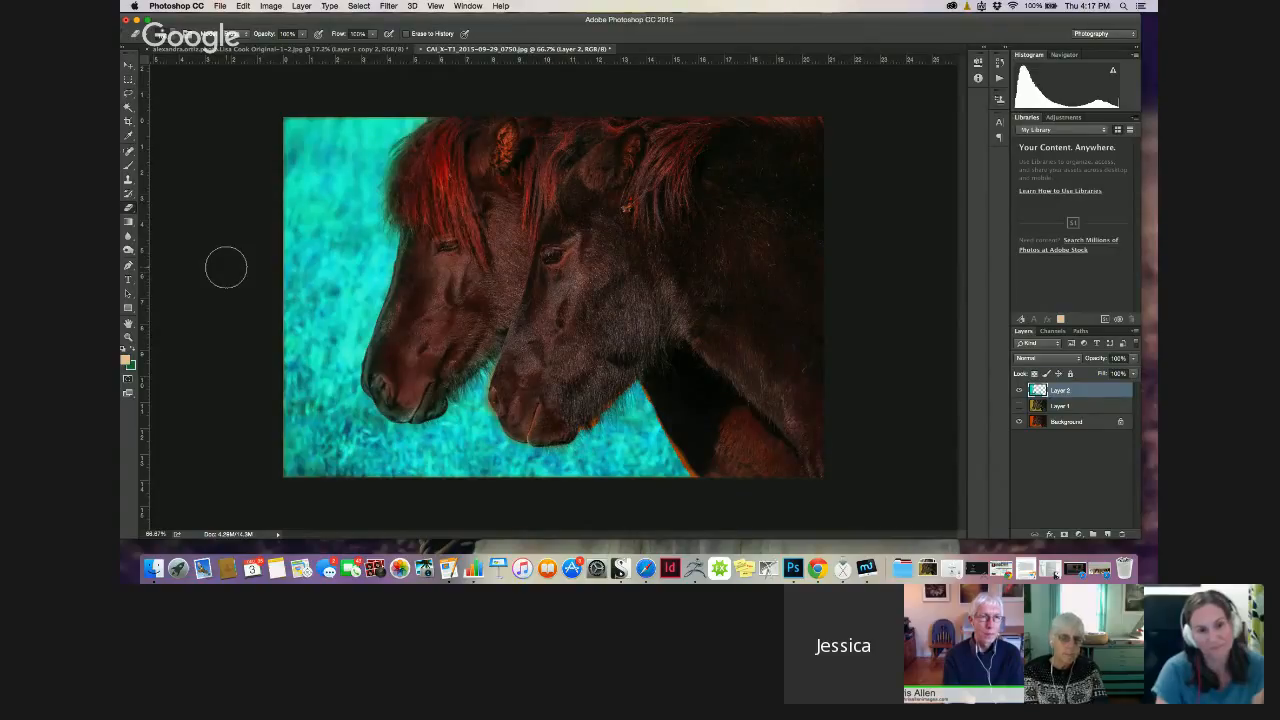
# Enlarge the soft Eraser and, at reduced opacity, partially erase Layer 2's turquoise grass around the horses' heads and muzzles
pyautogui.click(172, 34)
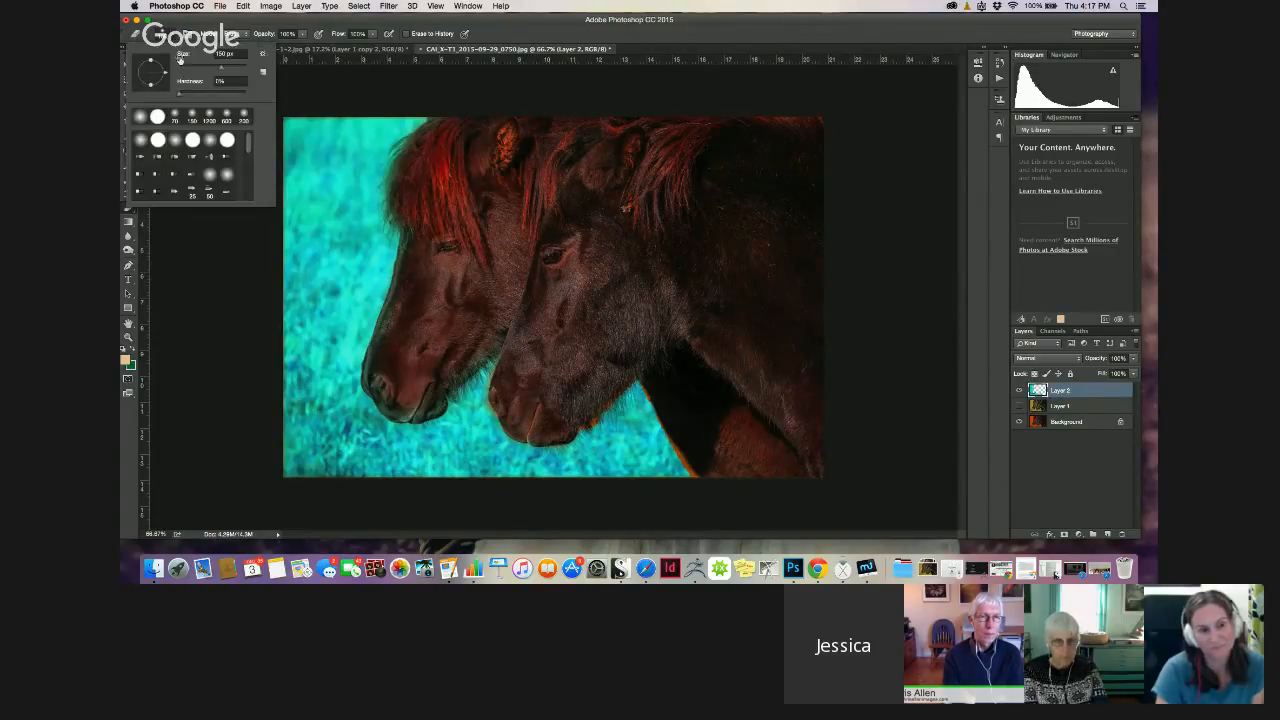
pyautogui.click(434, 172)
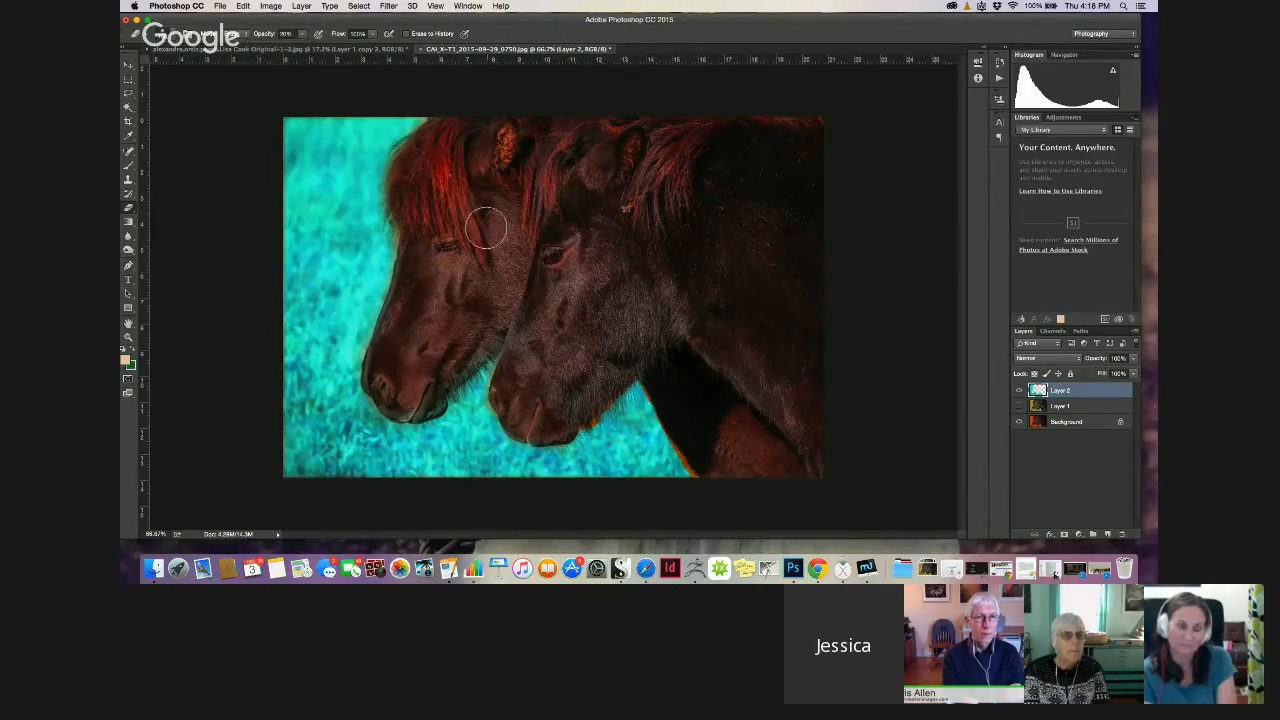
pyautogui.press(']')
pyautogui.press(']')
pyautogui.press(']')
pyautogui.press(']')
pyautogui.press(']')
pyautogui.press(']')
pyautogui.press(']')
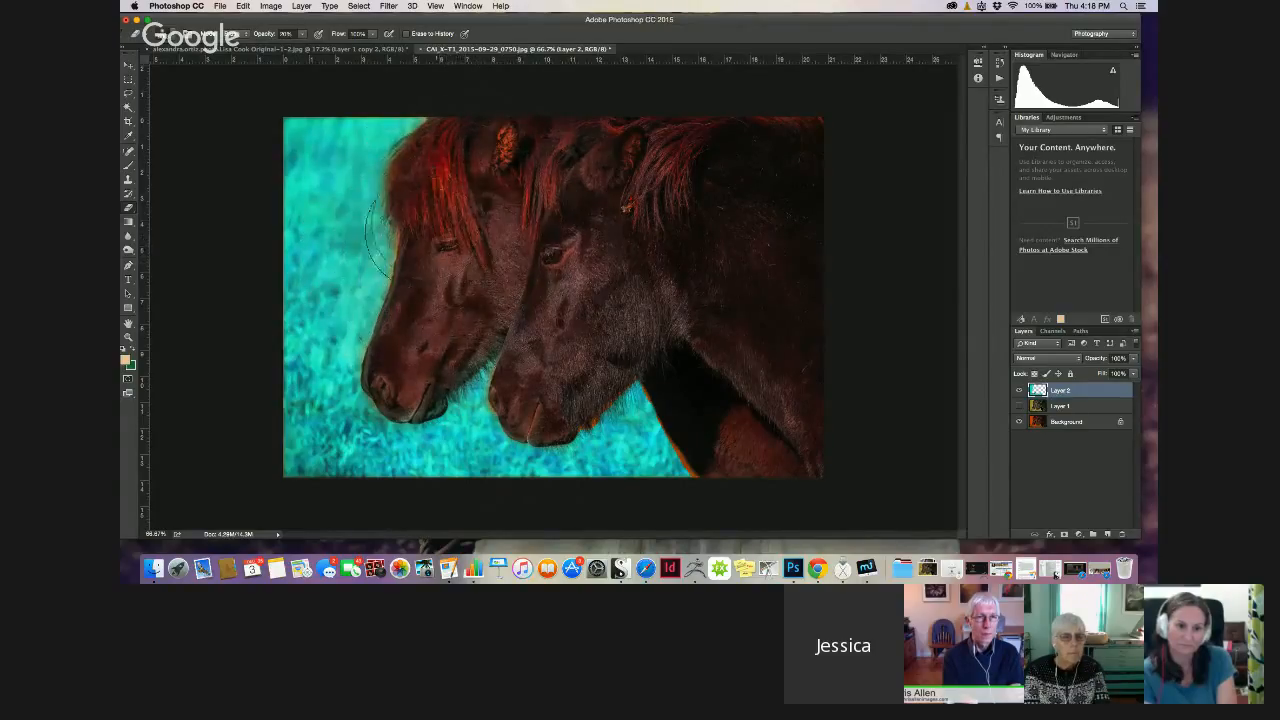
pyautogui.moveTo(402, 217)
pyautogui.mouseDown()
pyautogui.moveTo(401, 359)
pyautogui.moveTo(488, 400)
pyautogui.moveTo(472, 382)
pyautogui.mouseUp()
pyautogui.moveTo(468, 428)
pyautogui.mouseDown()
pyautogui.moveTo(520, 445)
pyautogui.moveTo(598, 442)
pyautogui.moveTo(660, 392)
pyautogui.moveTo(600, 440)
pyautogui.moveTo(565, 445)
pyautogui.moveTo(708, 438)
pyautogui.moveTo(655, 375)
pyautogui.moveTo(668, 400)
pyautogui.mouseUp()
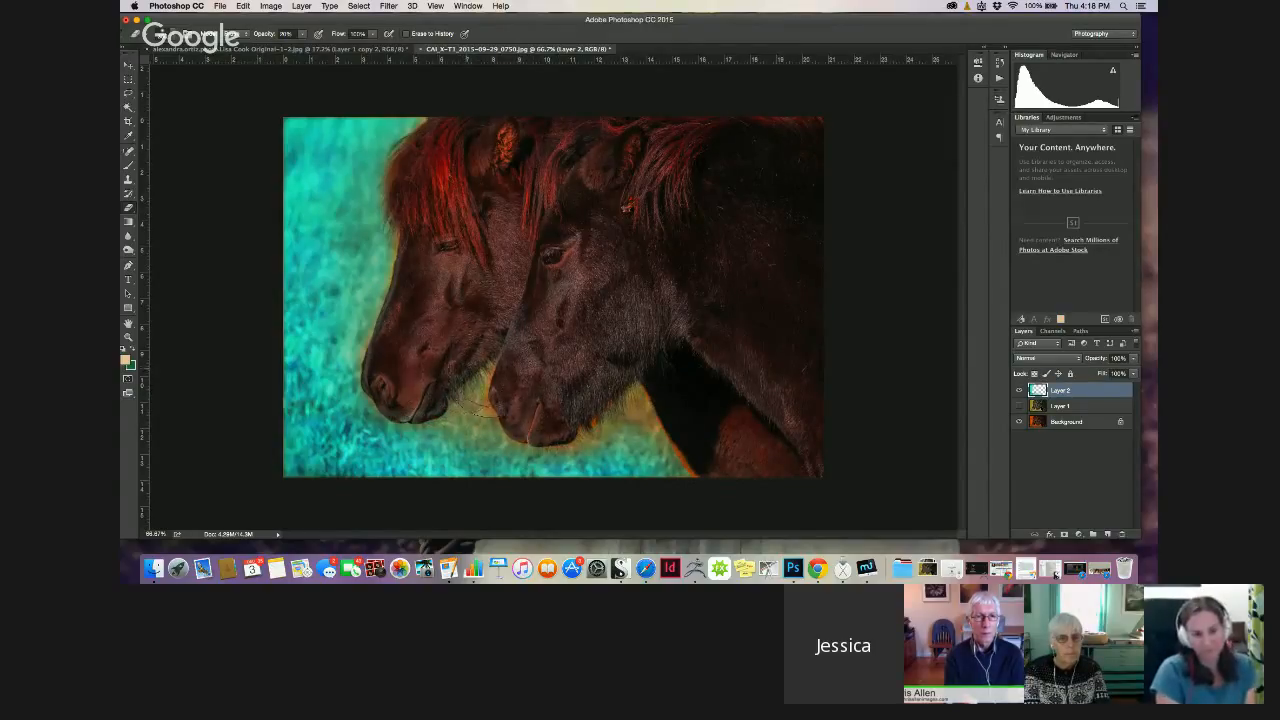
pyautogui.moveTo(392, 365)
pyautogui.mouseDown()
pyautogui.moveTo(387, 255)
pyautogui.moveTo(370, 245)
pyautogui.moveTo(372, 165)
pyautogui.moveTo(377, 230)
pyautogui.moveTo(392, 175)
pyautogui.moveTo(362, 260)
pyautogui.moveTo(362, 325)
pyautogui.moveTo(382, 315)
pyautogui.moveTo(392, 240)
pyautogui.moveTo(367, 370)
pyautogui.moveTo(442, 425)
pyautogui.moveTo(352, 295)
pyautogui.moveTo(347, 355)
pyautogui.moveTo(387, 420)
pyautogui.moveTo(347, 395)
pyautogui.moveTo(337, 365)
pyautogui.moveTo(414, 442)
pyautogui.mouseUp()
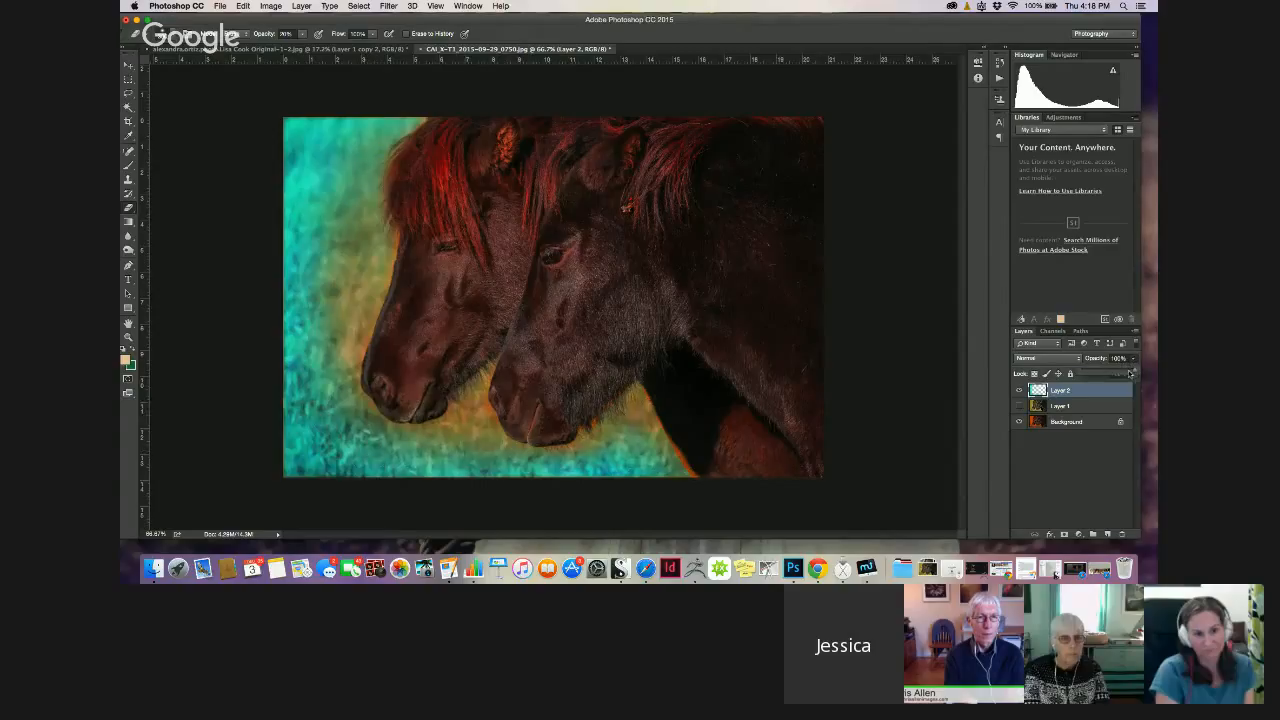
# Test Layer 2's opacity from nearly transparent upward and settle on about 56%
pyautogui.moveTo(1125, 373); pyautogui.dragTo(1116, 375)
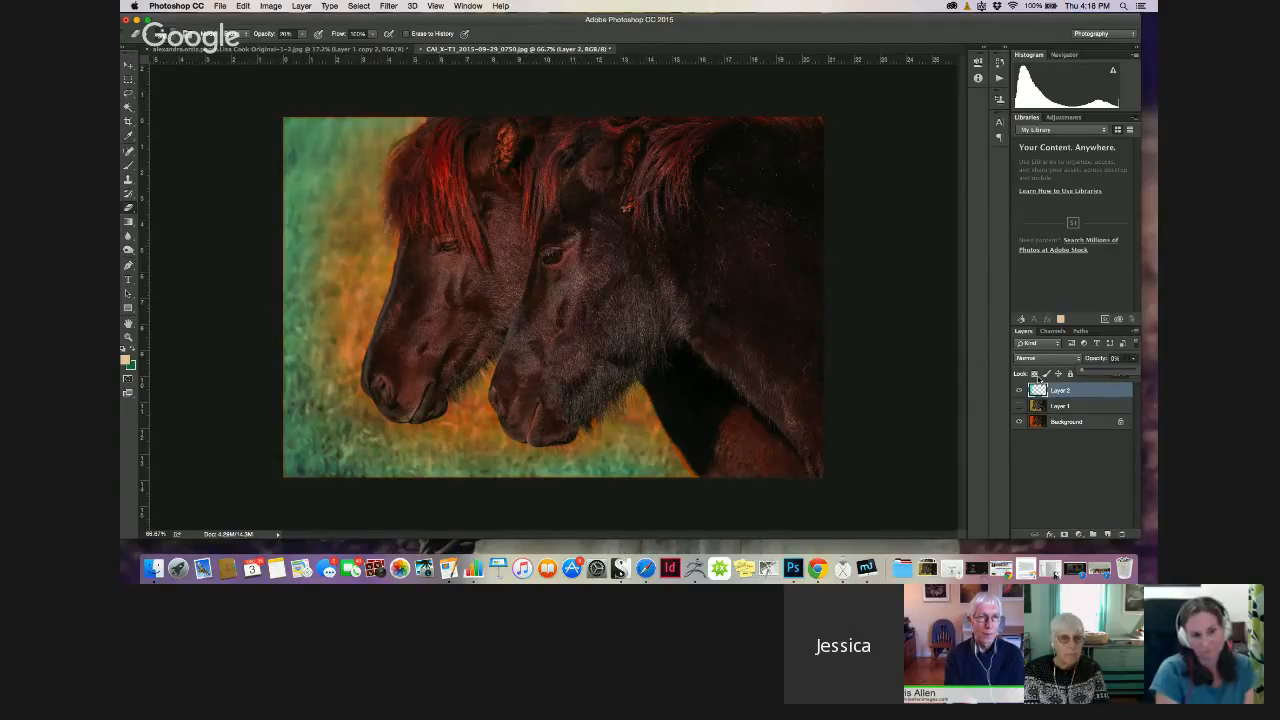
pyautogui.click(1019, 389)
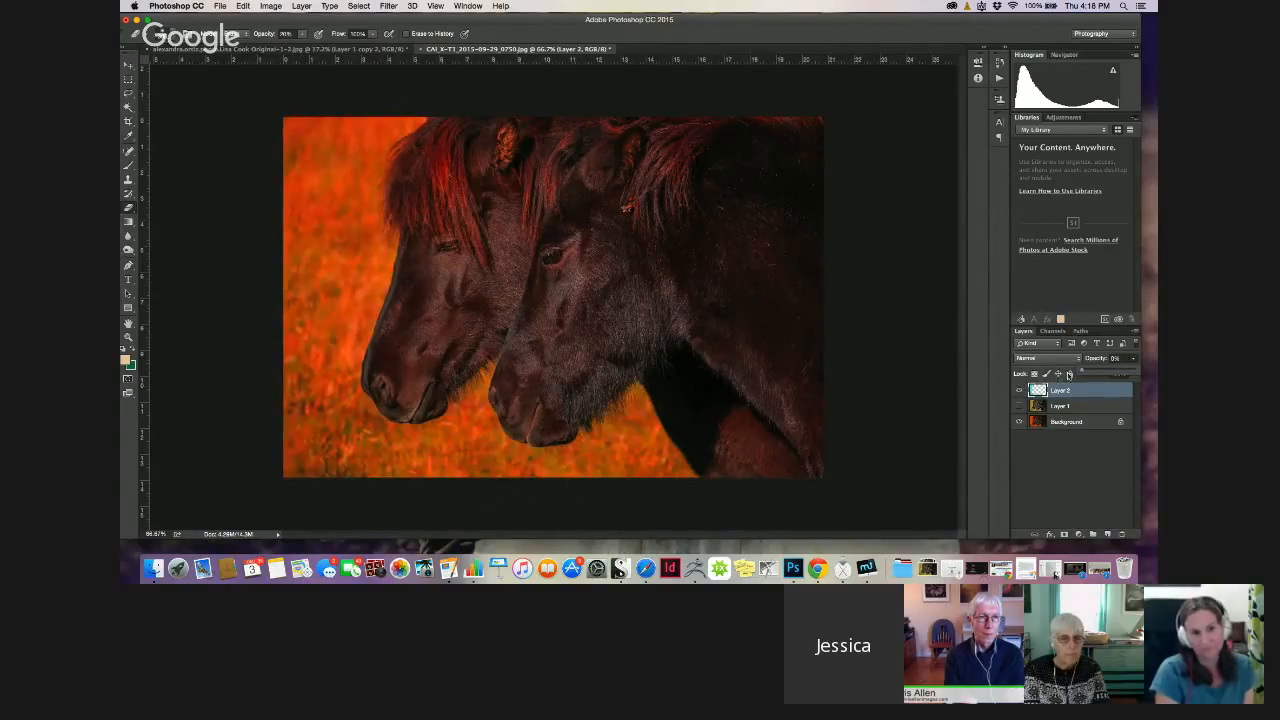
pyautogui.moveTo(1086, 371); pyautogui.dragTo(1110, 369)
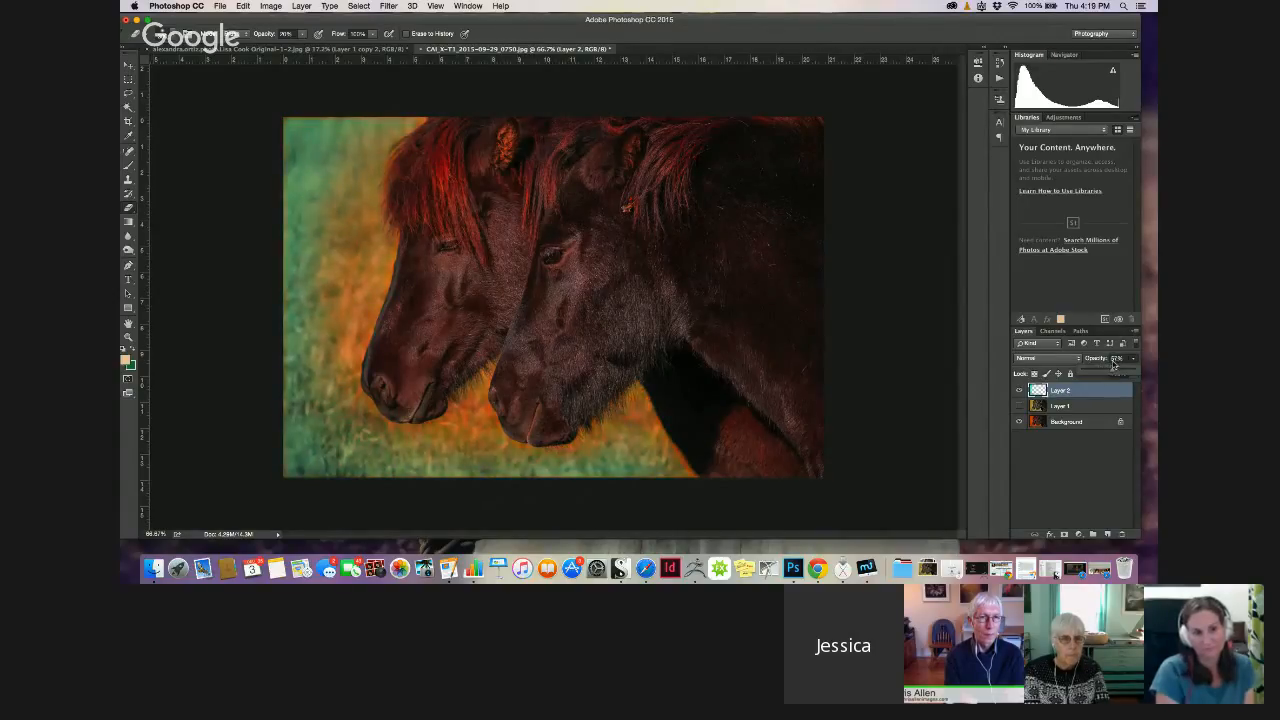
pyautogui.moveTo(1114, 365); pyautogui.dragTo(1115, 366)
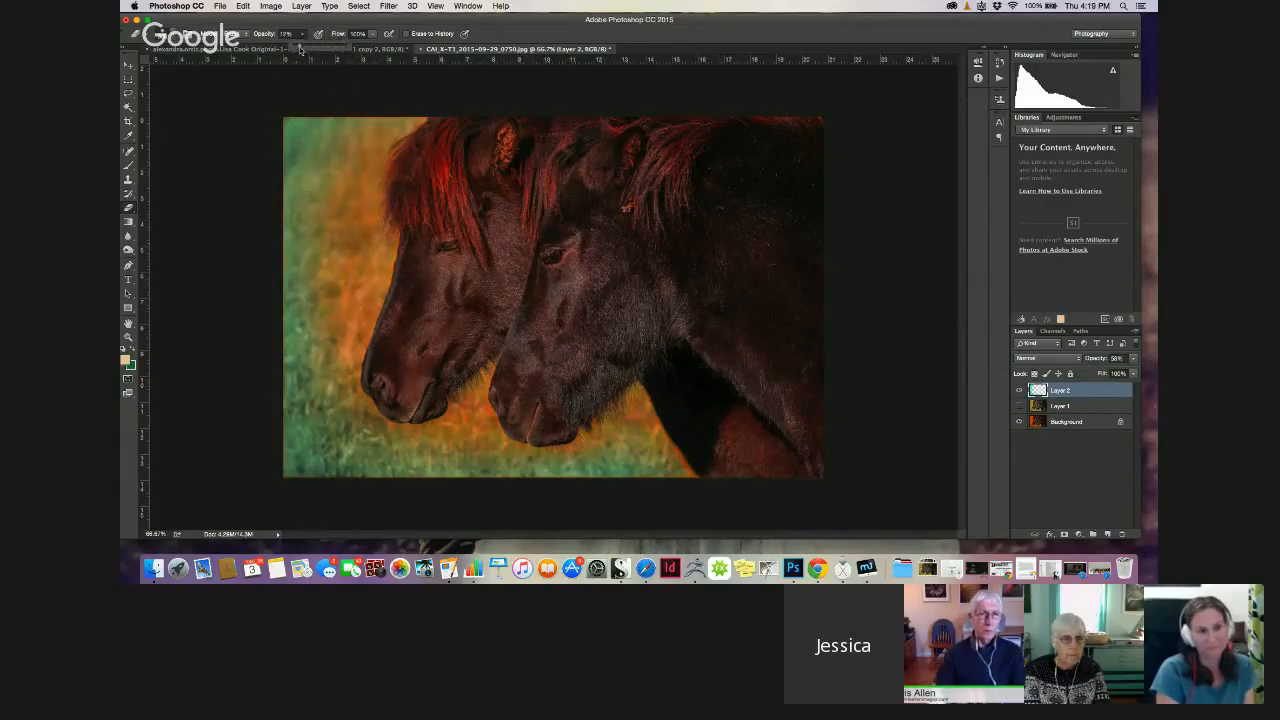
# Set the Eraser's opacity to 11% and fade more of Layer 2's green grass toward the photo's edges
pyautogui.press('1')
pyautogui.press('1')
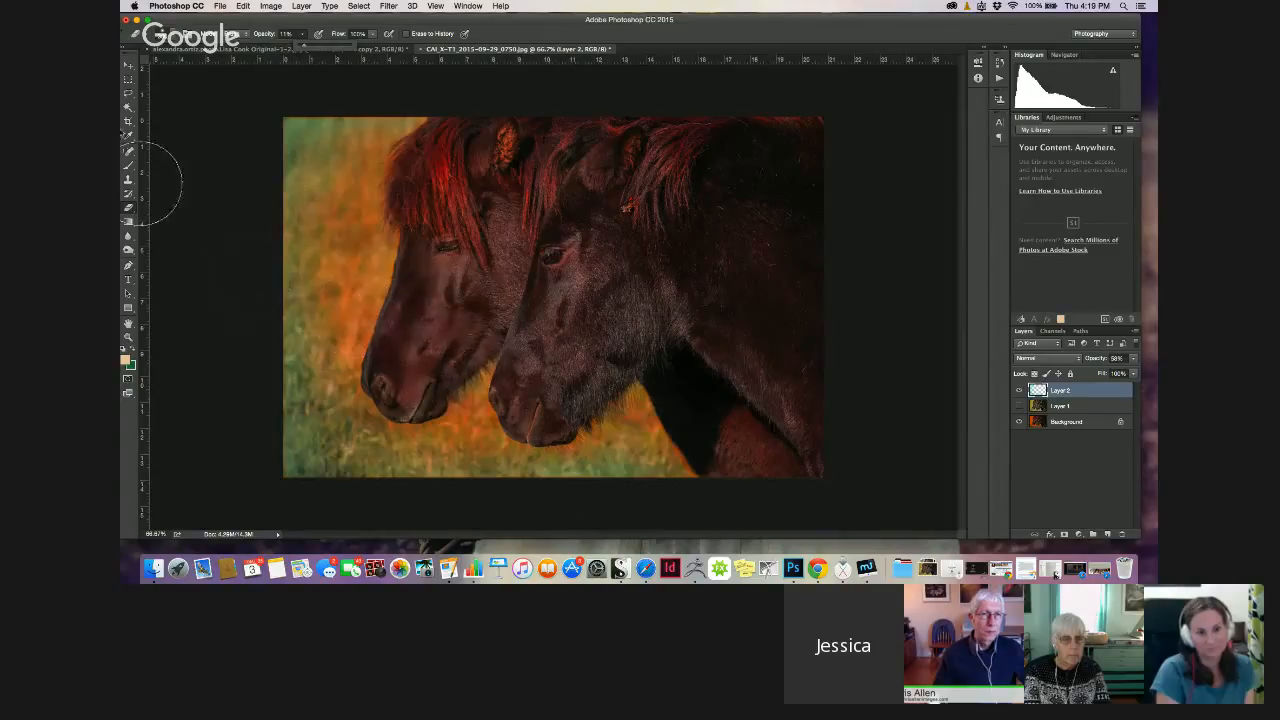
# Widen the canvas equally on both sides to about 30 ruler units, filling the added strips with the green background color
pyautogui.click(271, 6)
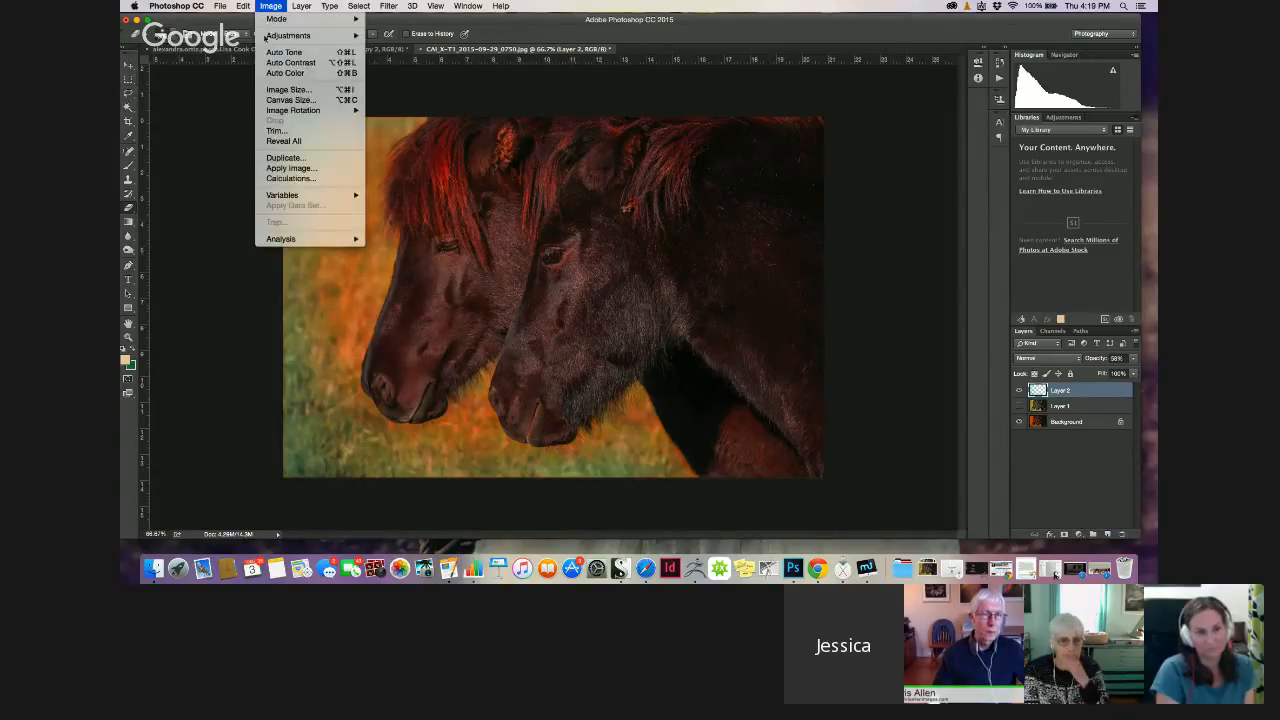
pyautogui.click(272, 101)
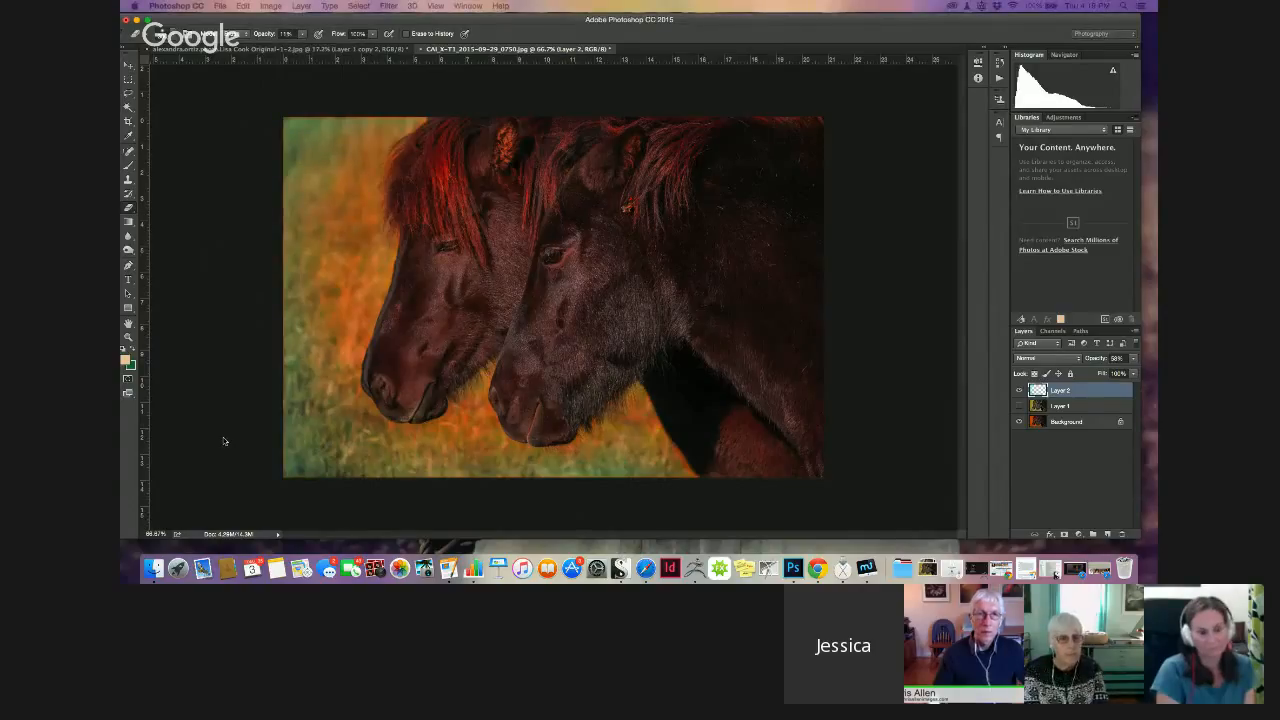
pyautogui.press('Return')
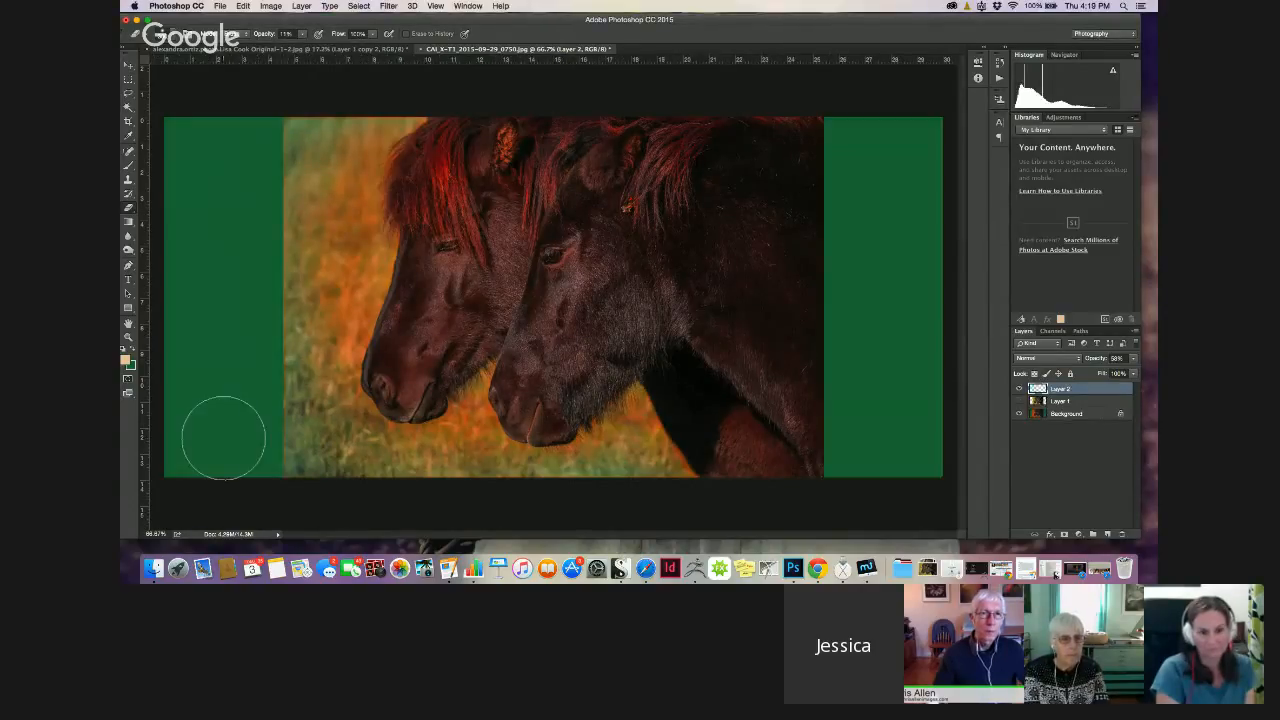
# Select Layer 1 and Layer 2 together and activate the Move tool
pyautogui.click(128, 80)
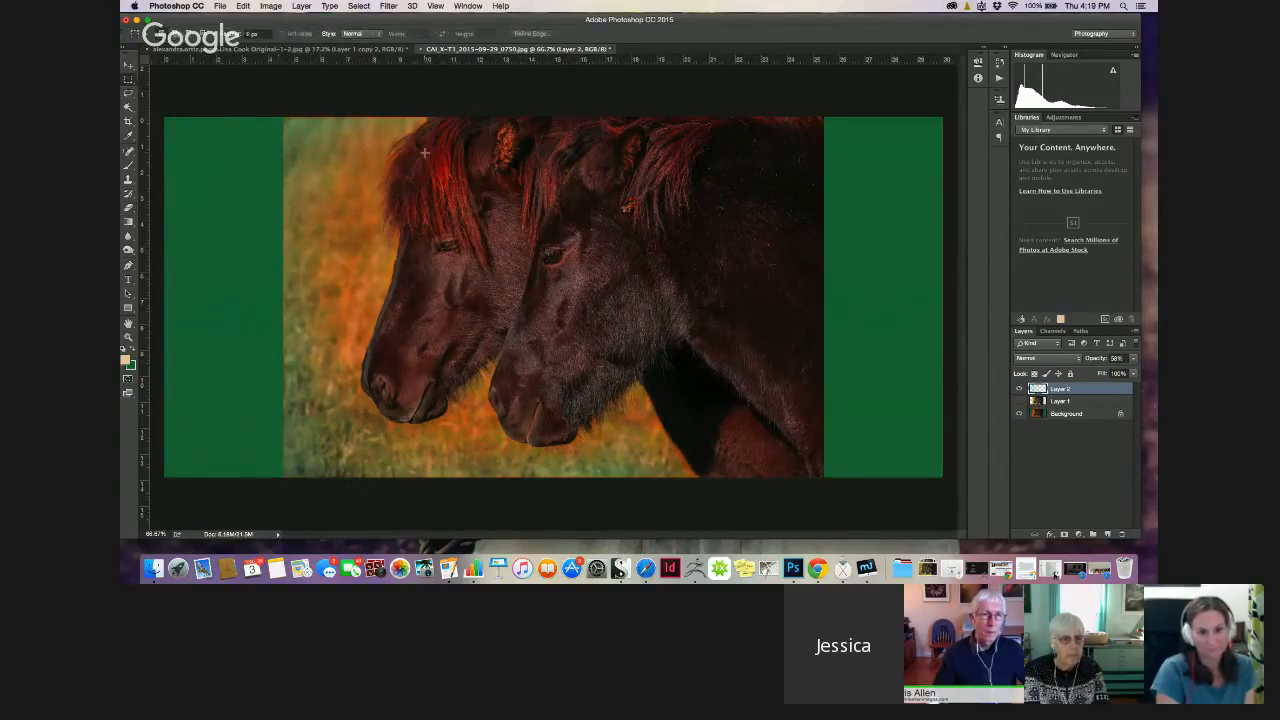
pyautogui.click(1048, 400)
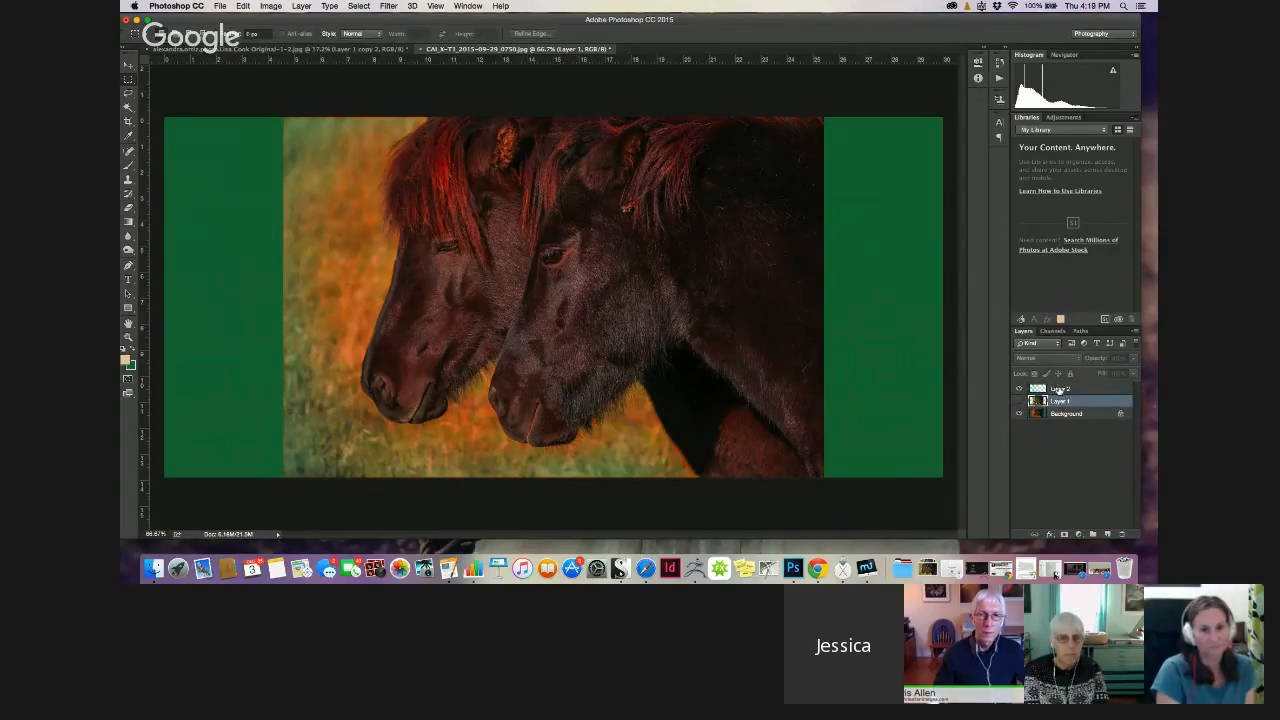
pyautogui.keyDown('shift'); pyautogui.click(1055, 388); pyautogui.keyUp('shift')
pyautogui.press('v')
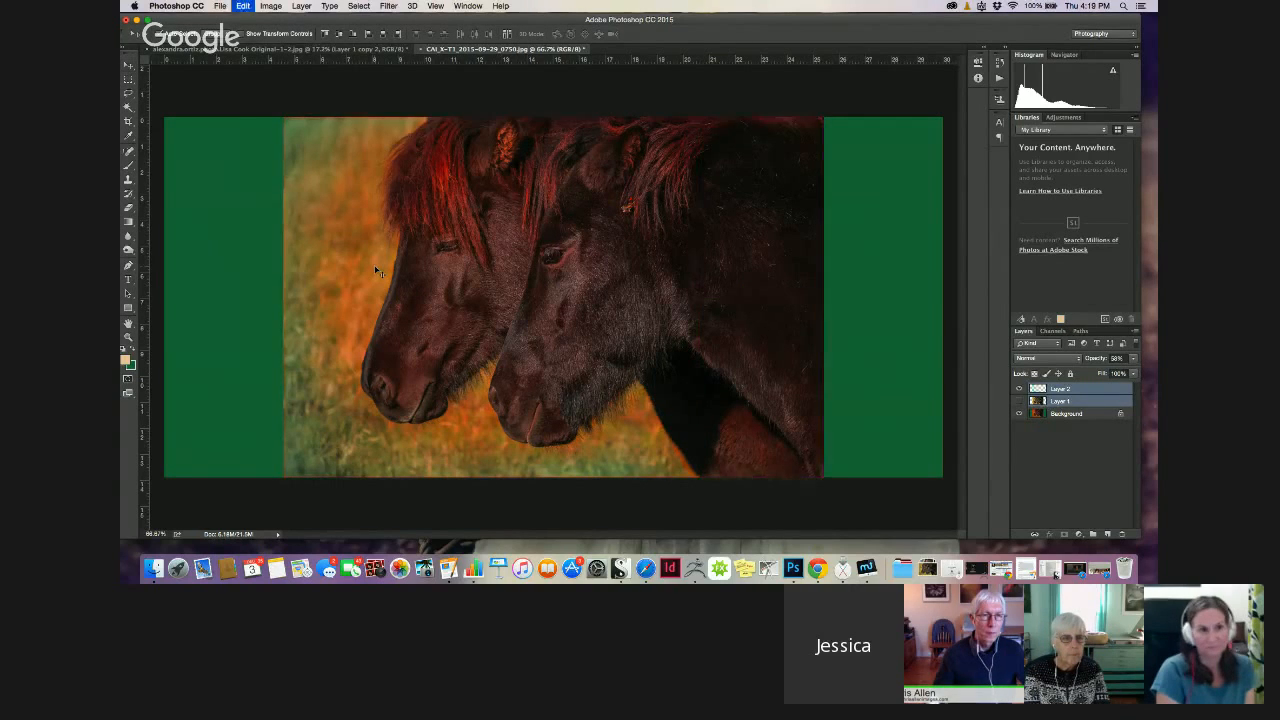
# Try to shift the two selected layers to the right across the widened canvas with Free Transform
pyautogui.press('super+t')
pyautogui.moveTo(357, 295); pyautogui.dragTo(521, 303)
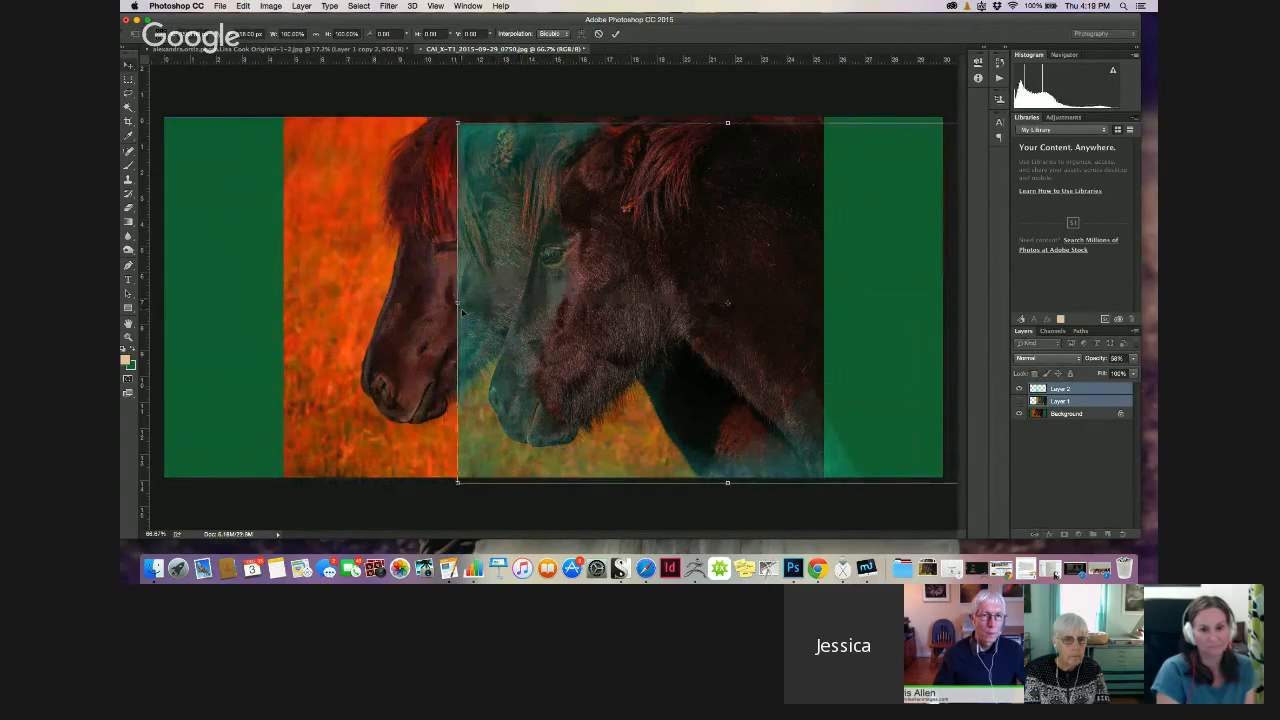
pyautogui.press('Return')
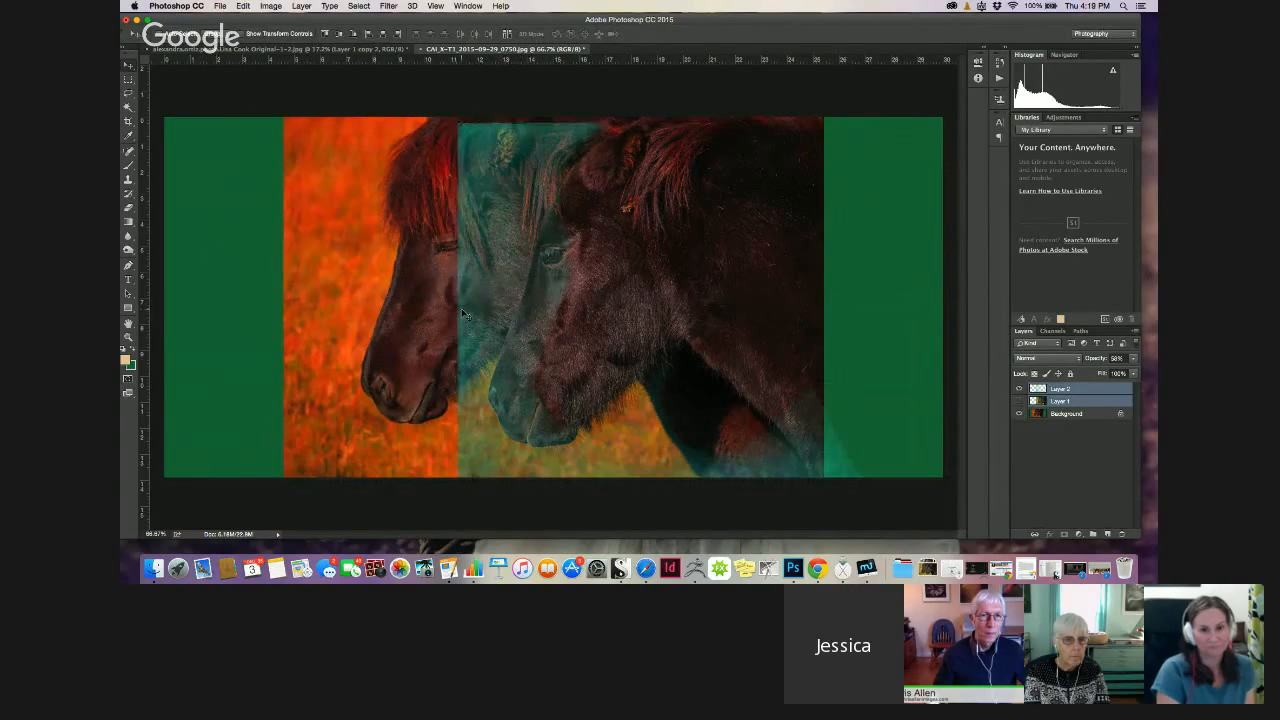
pyautogui.press('super+z')
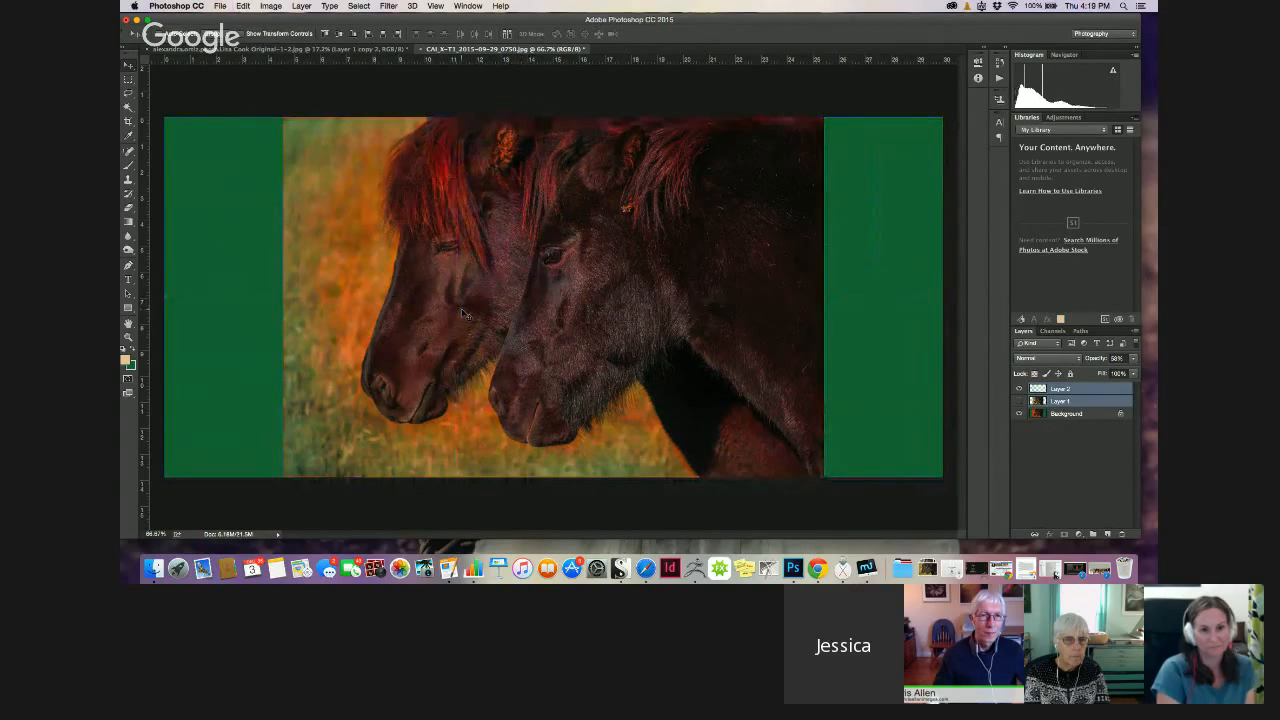
# Merge the selected Layer 1 and Layer 2 into a single layer above the Background
pyautogui.moveTo(380, 305)
pyautogui.mouseDown()
pyautogui.moveTo(425, 299)
pyautogui.moveTo(376, 299)
pyautogui.mouseUp()
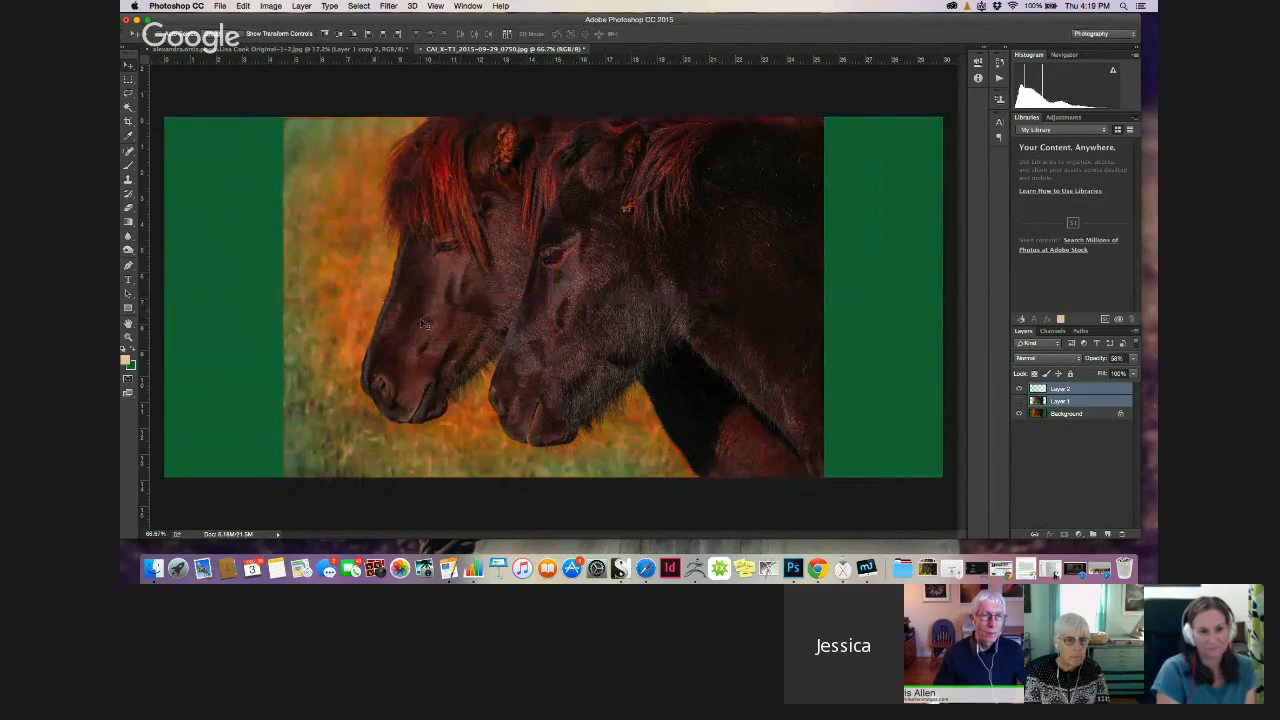
pyautogui.hotkey('ctrl', 'e')
pyautogui.moveTo(348, 298)
pyautogui.mouseDown()
pyautogui.moveTo(452, 286)
pyautogui.moveTo(343, 293)
pyautogui.mouseUp()
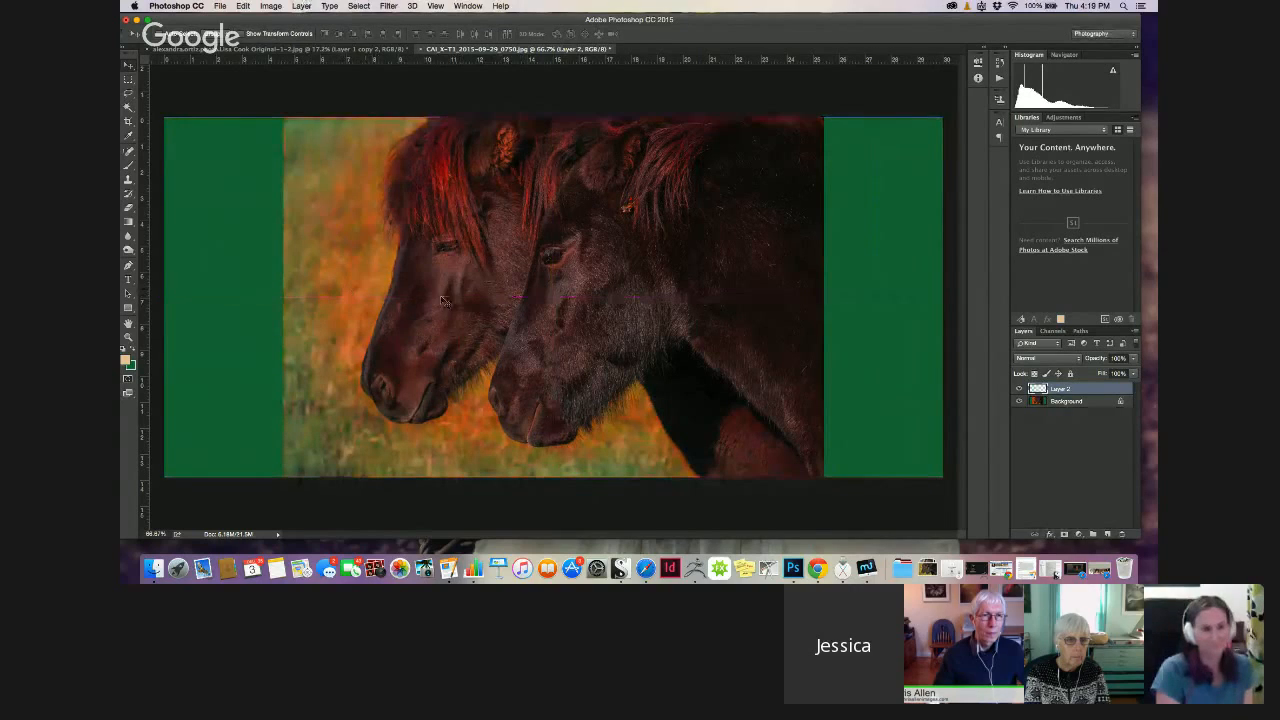
# Duplicate Layer 2 and the Background together and shift the copies right until the horses meet the canvas's right edge
pyautogui.keyDown('shift'); pyautogui.click(1058, 404); pyautogui.keyUp('shift')
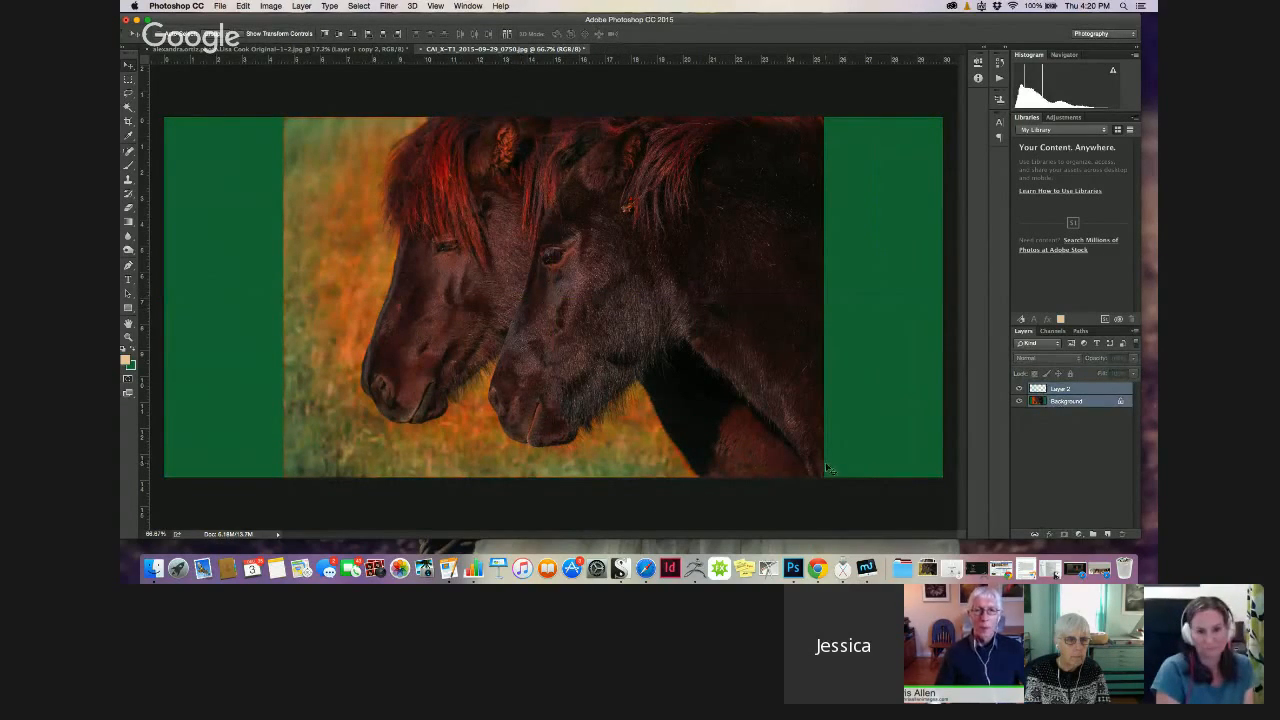
pyautogui.press('super+t')
pyautogui.click(700, 194)
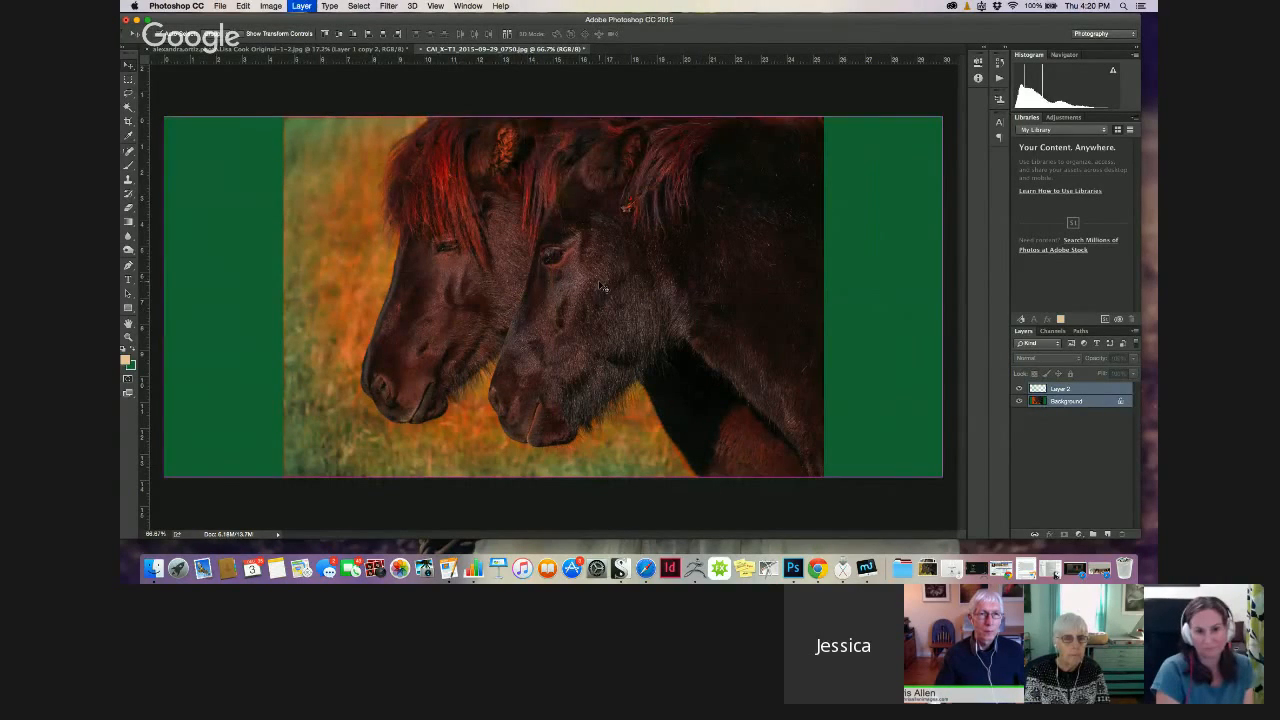
pyautogui.press('super+j')
pyautogui.press('super+t')
pyautogui.moveTo(349, 307); pyautogui.dragTo(465, 303)
pyautogui.press('Return')
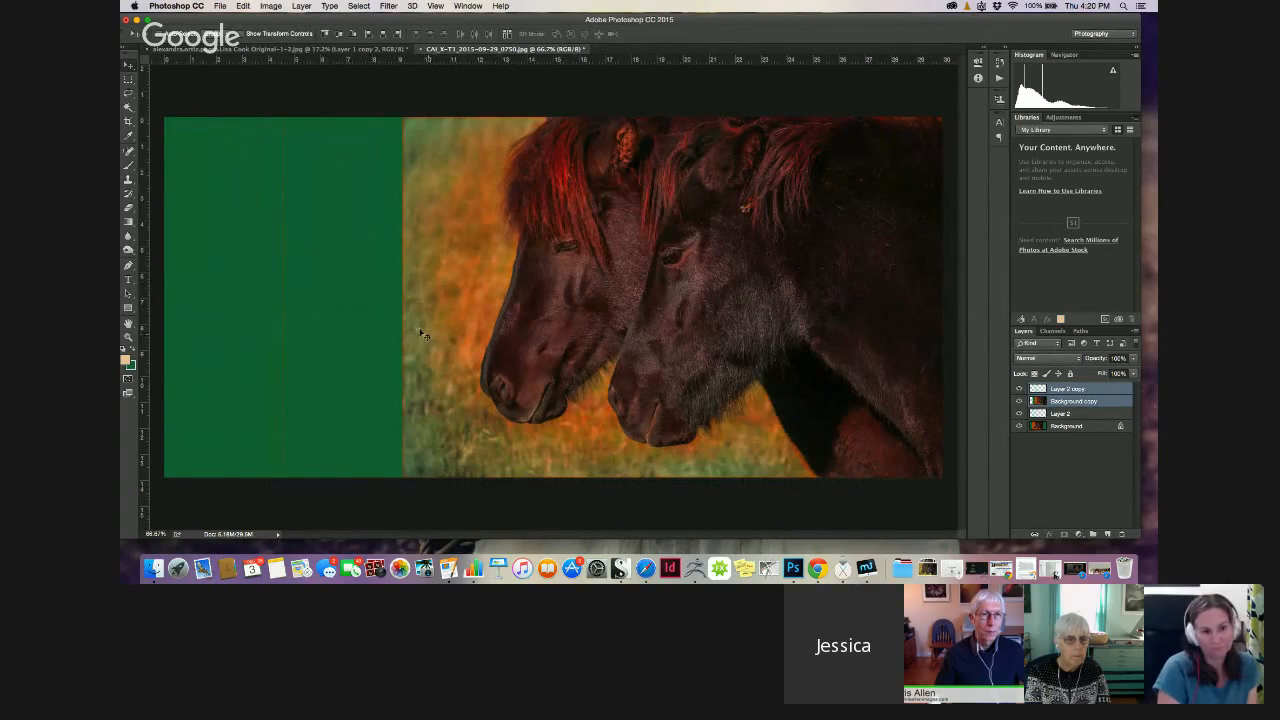
# Merge the two shifted layer copies into one layer and switch to the Brush tool
pyautogui.press('b')
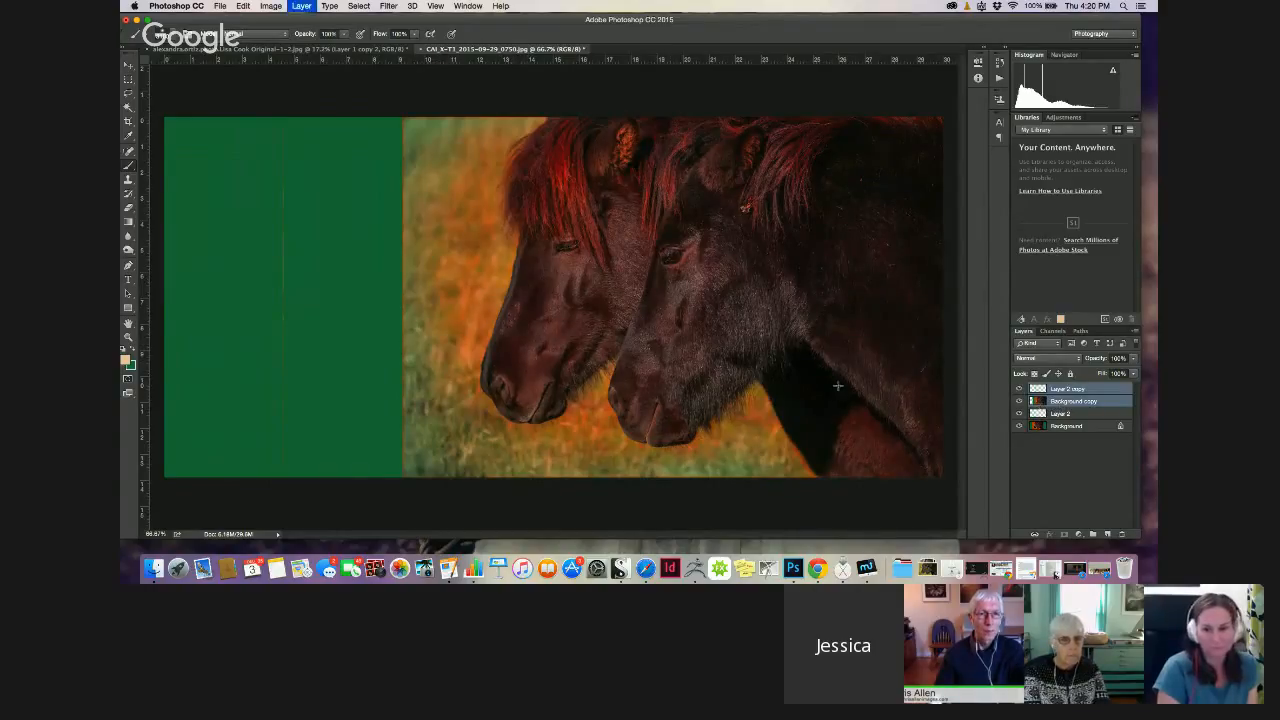
pyautogui.press('super+e')
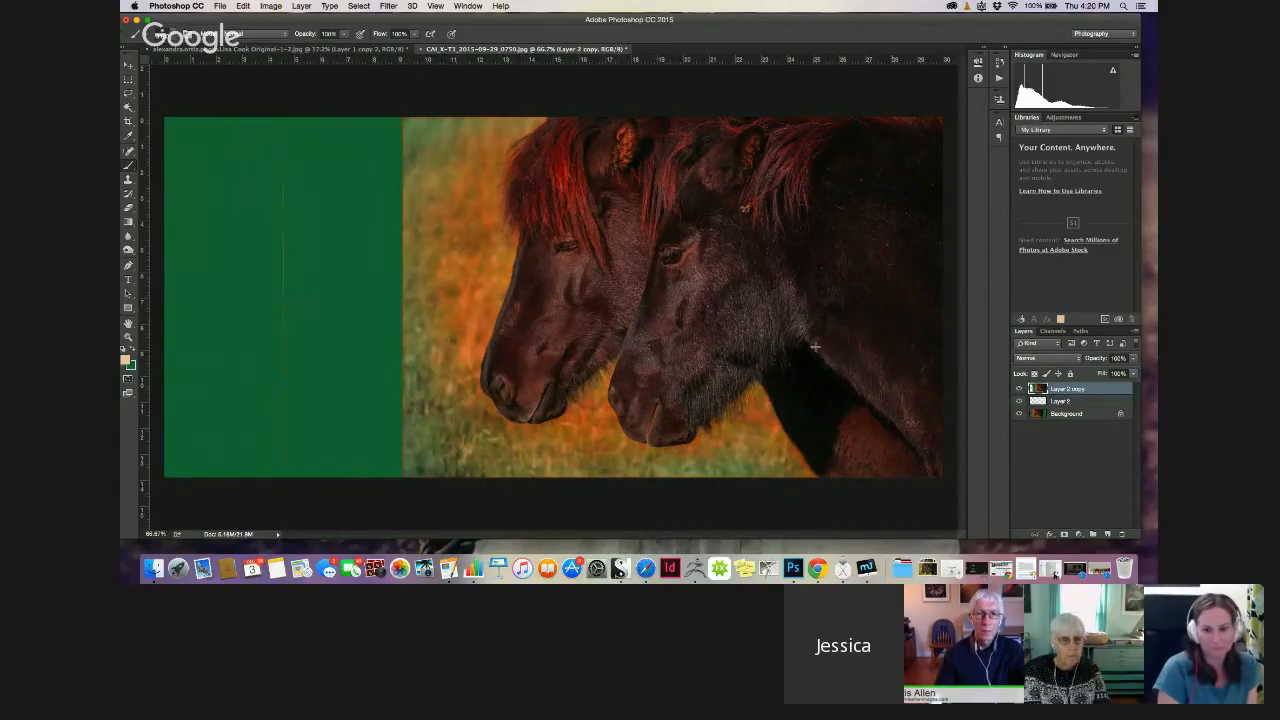
# Sample the orange-brown of the grass and paint it with a large soft brush over the green area and the left horse's face
pyautogui.keyDown('alt'); pyautogui.click(574, 274); pyautogui.keyUp('alt')
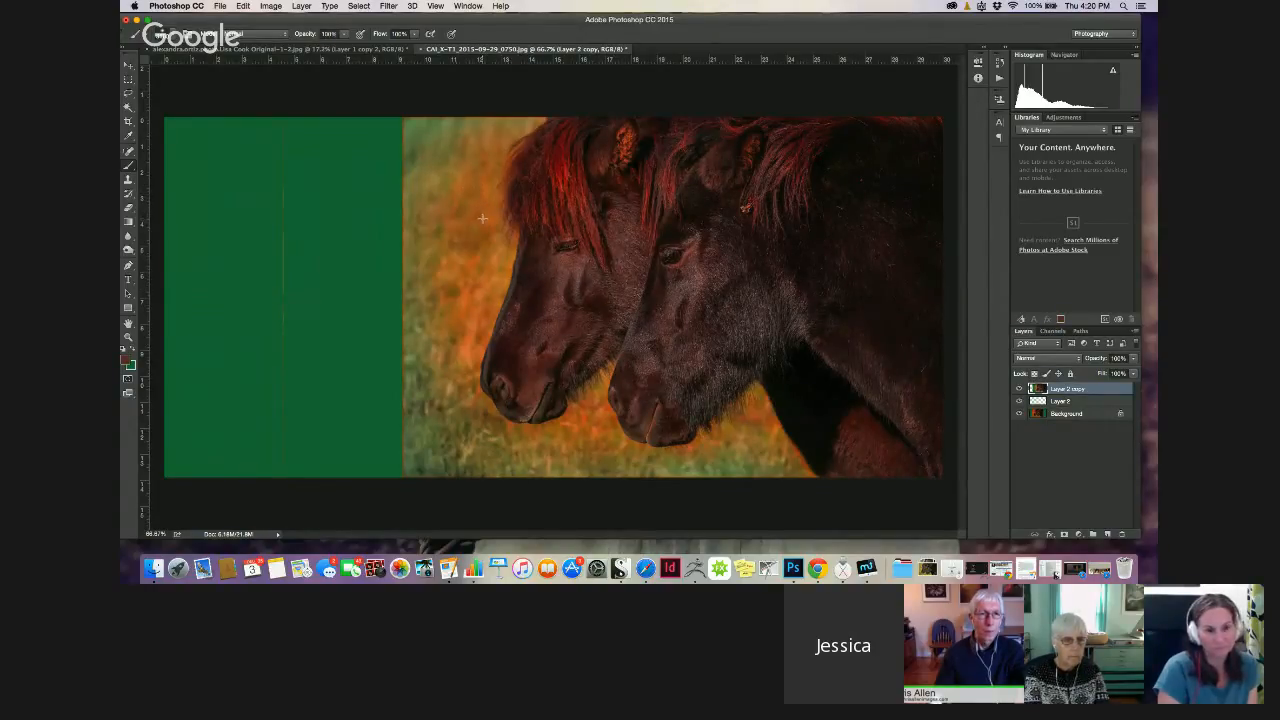
pyautogui.press('capslock')
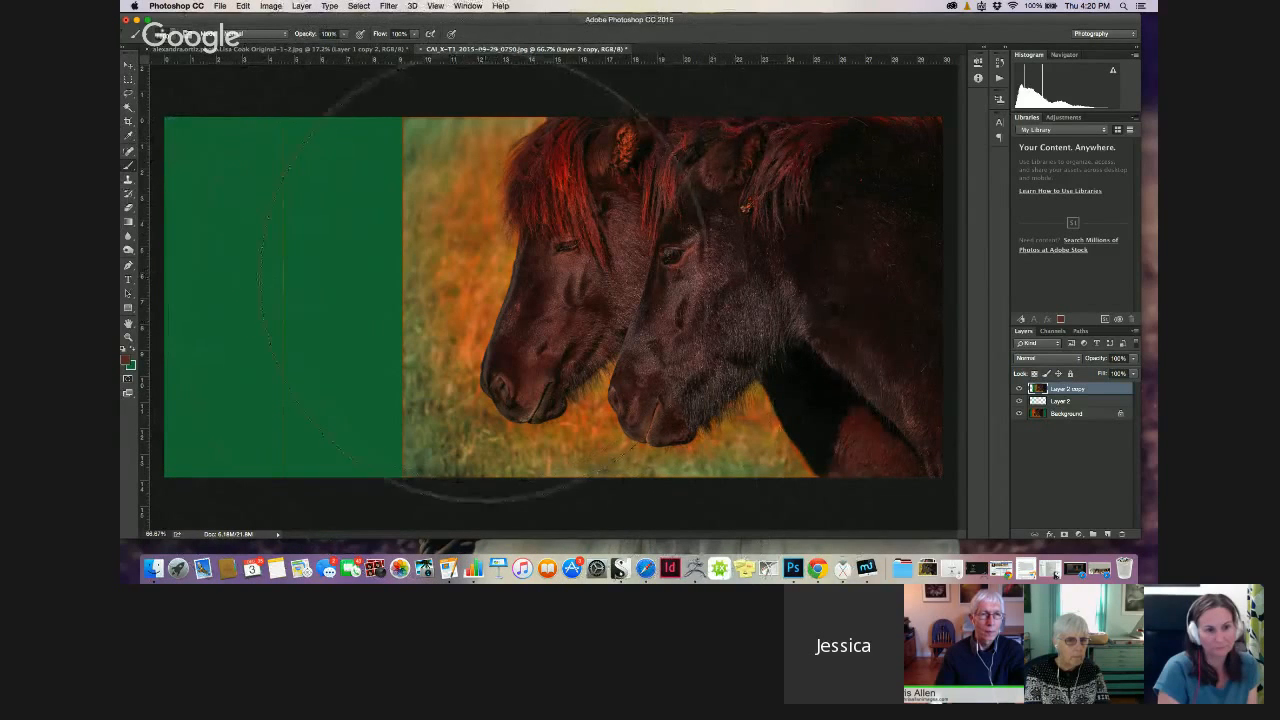
pyautogui.press('[')
pyautogui.press('[')
pyautogui.press('[')
pyautogui.press('[')
pyautogui.press('[')
pyautogui.press('[')
pyautogui.press('[')
pyautogui.press('[')
pyautogui.press('[')
pyautogui.press('[')
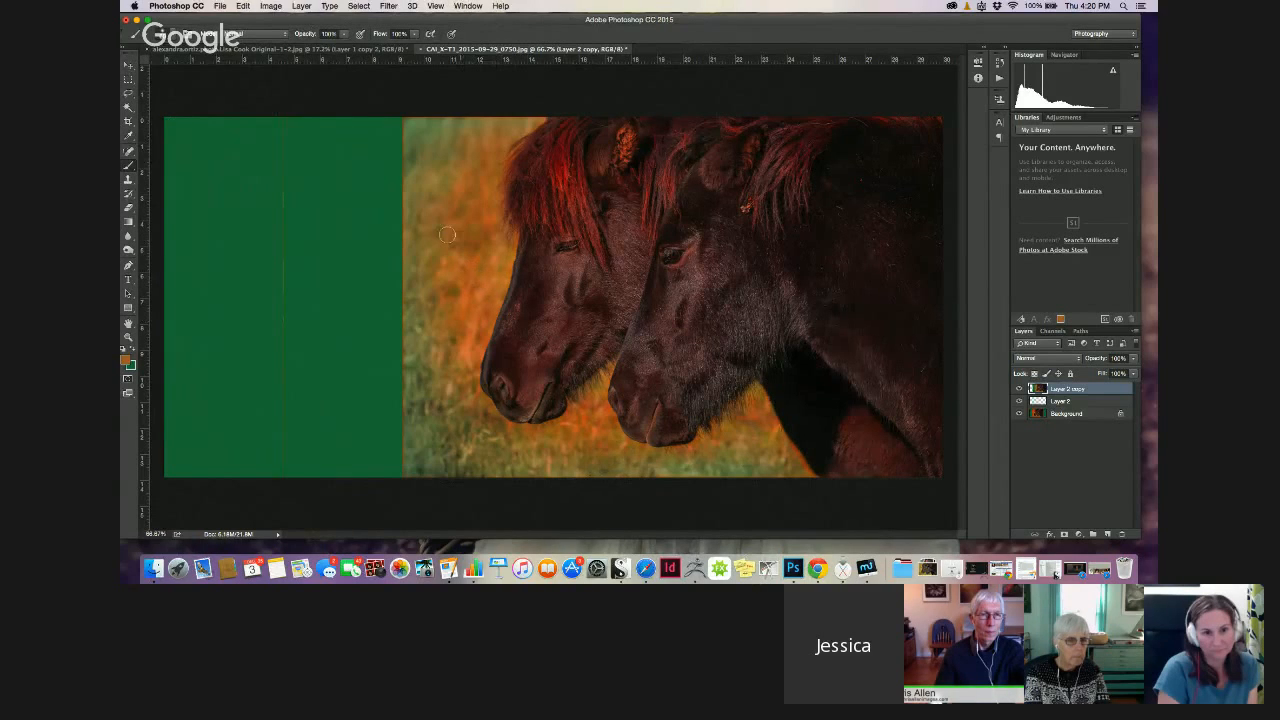
pyautogui.press(']')
pyautogui.press(']')
pyautogui.press(']')
pyautogui.press(']')
pyautogui.press(']')
pyautogui.press(']')
pyautogui.press(']')
pyautogui.press(']')
pyautogui.press(']')
pyautogui.press(']')
pyautogui.moveTo(450, 152)
pyautogui.mouseDown()
pyautogui.moveTo(400, 290)
pyautogui.moveTo(412, 435)
pyautogui.moveTo(391, 321)
pyautogui.moveTo(339, 335)
pyautogui.moveTo(390, 437)
pyautogui.mouseUp()
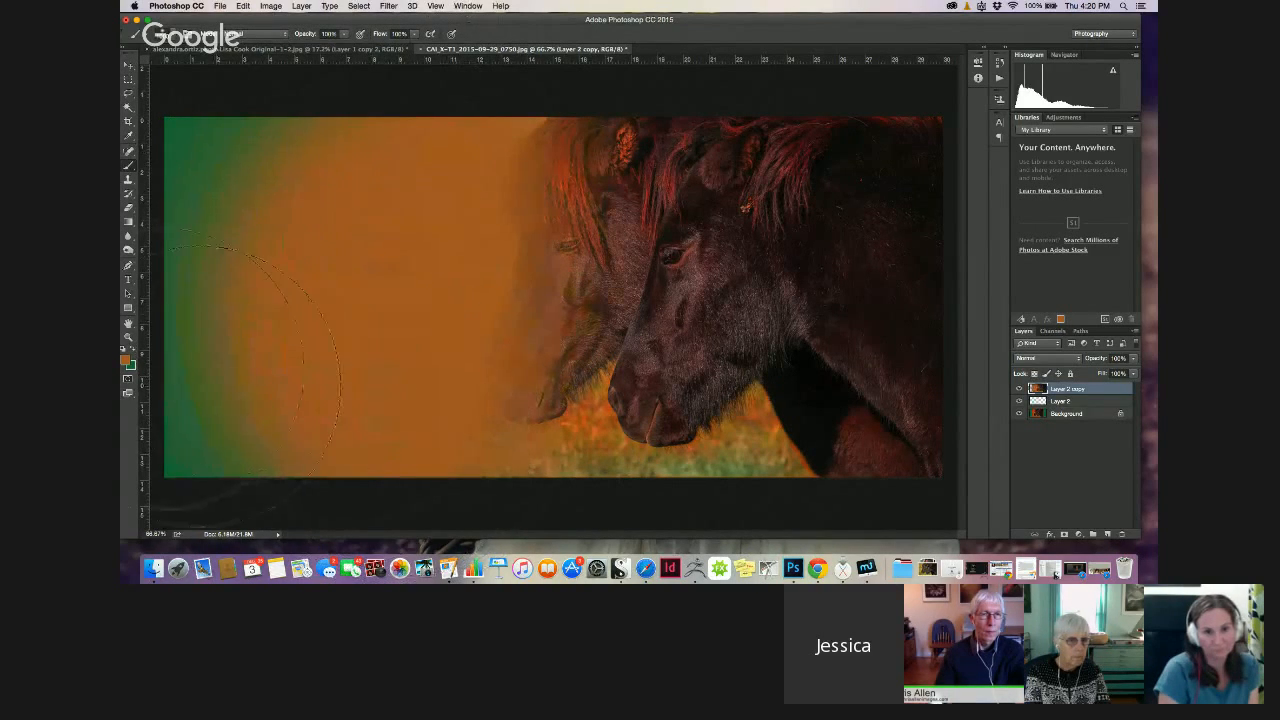
# Alternate broad strokes of sampled green and orange-brown across the image's left half, finishing with green down to the front horse's muzzle
pyautogui.keyDown('alt'); pyautogui.click(184, 213); pyautogui.keyUp('alt')
pyautogui.moveTo(290, 90)
pyautogui.mouseDown()
pyautogui.moveTo(257, 386)
pyautogui.moveTo(286, 171)
pyautogui.moveTo(290, 385)
pyautogui.mouseUp()
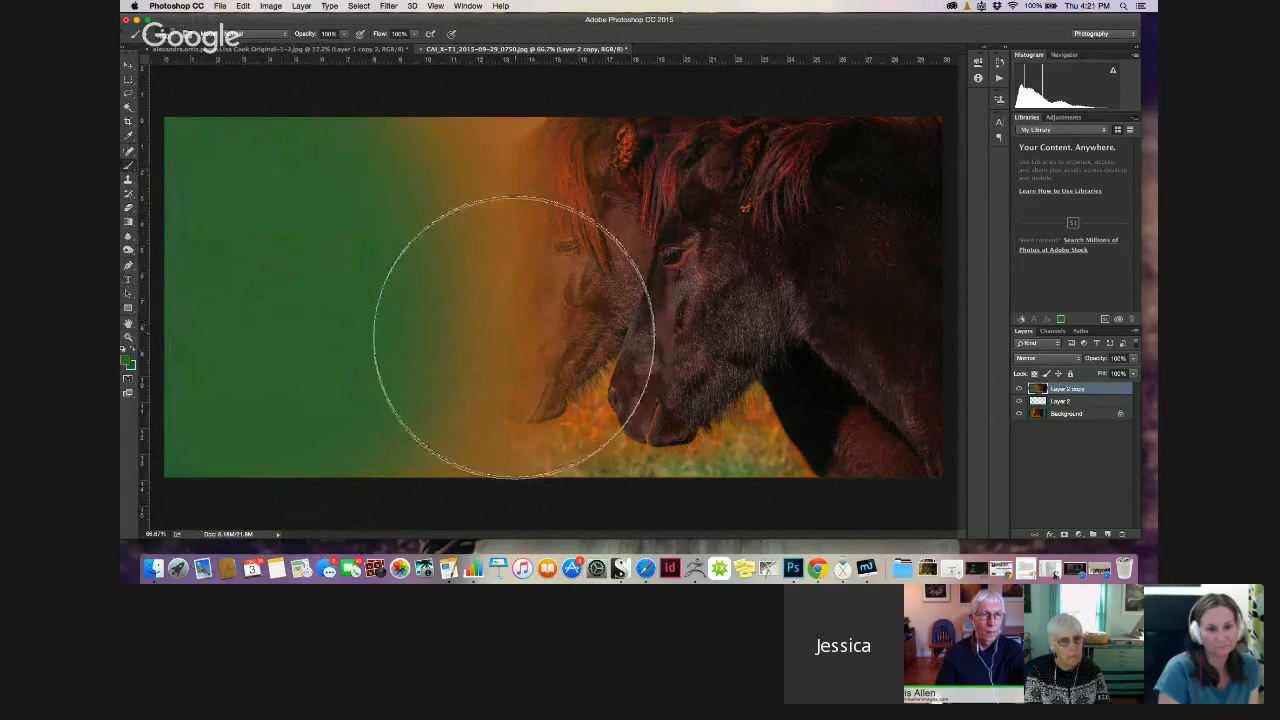
pyautogui.keyDown('alt'); pyautogui.click(510, 272); pyautogui.keyUp('alt')
pyautogui.moveTo(428, 224); pyautogui.dragTo(445, 347)
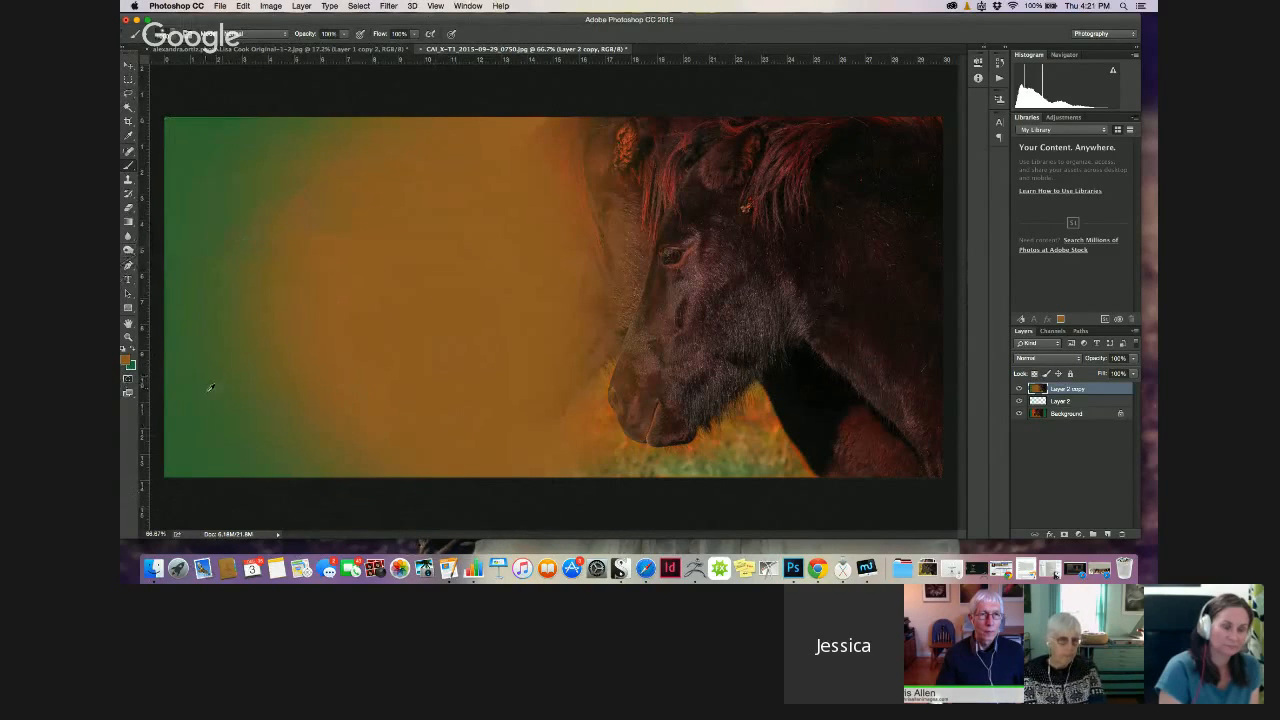
pyautogui.moveTo(266, 405)
pyautogui.mouseDown()
pyautogui.moveTo(285, 262)
pyautogui.moveTo(311, 261)
pyautogui.mouseUp()
pyautogui.moveTo(406, 437)
pyautogui.mouseDown()
pyautogui.moveTo(468, 487)
pyautogui.moveTo(439, 452)
pyautogui.mouseUp()
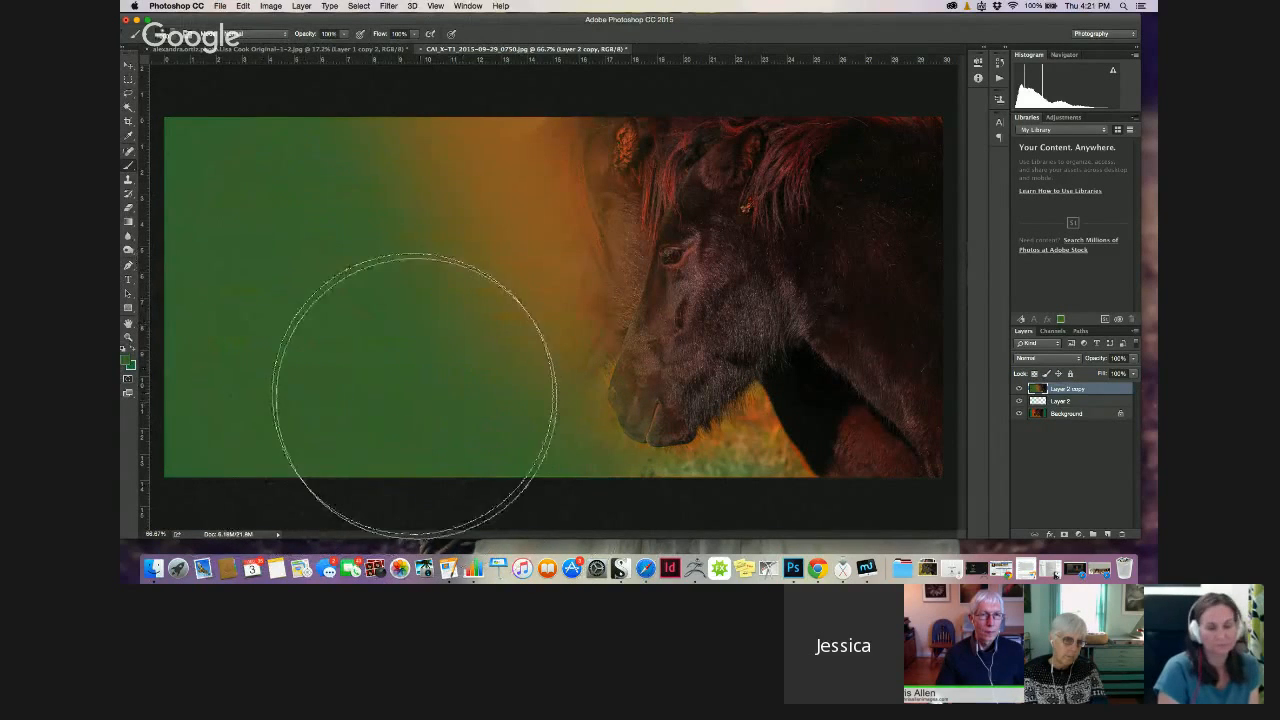
pyautogui.moveTo(420, 405)
pyautogui.mouseDown()
pyautogui.moveTo(540, 472)
pyautogui.moveTo(617, 466)
pyautogui.moveTo(500, 428)
pyautogui.mouseUp()
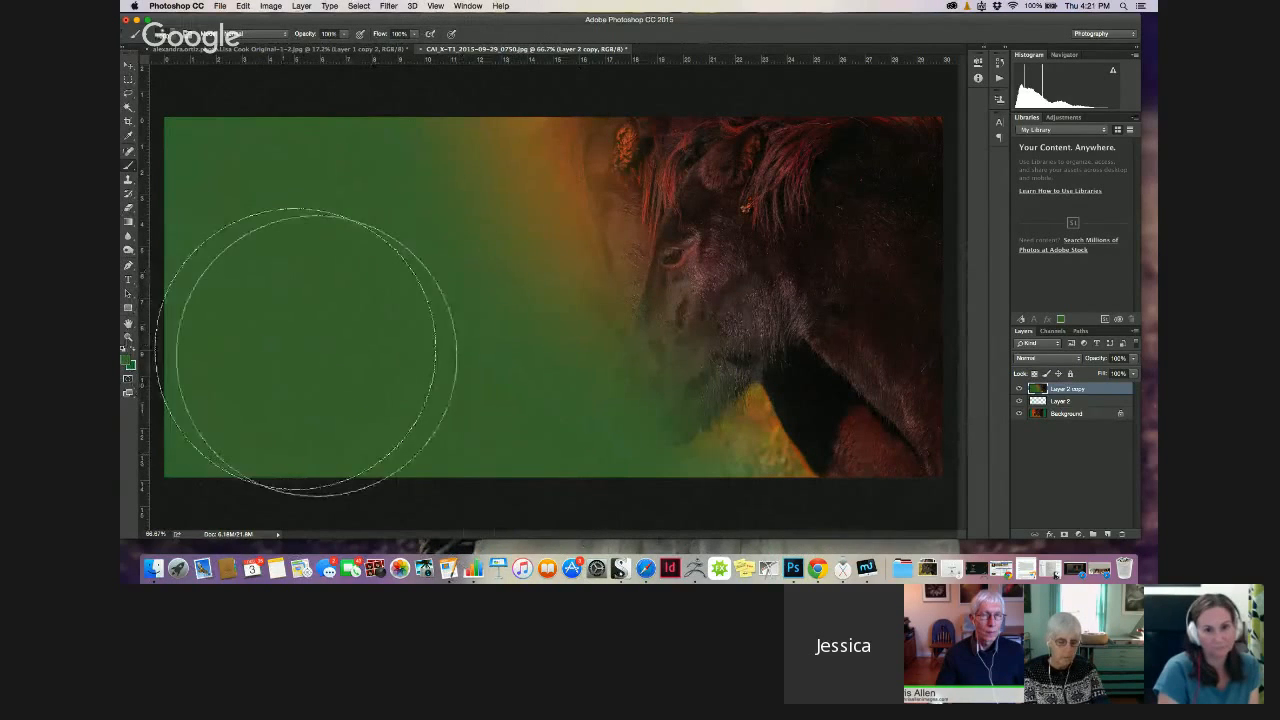
# Set the Eraser to 100% opacity and erase the painted layer's middle to reveal the horses' heads beneath
pyautogui.click(128, 207)
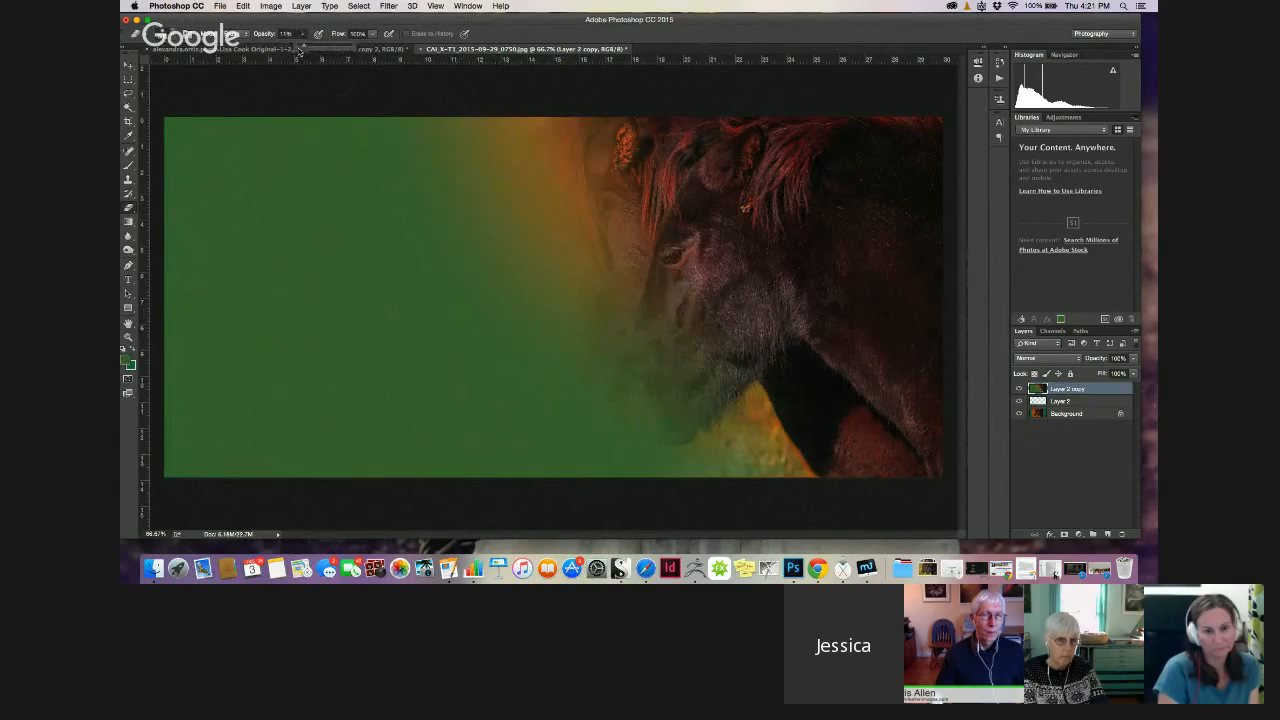
pyautogui.moveTo(369, 67); pyautogui.dragTo(376, 72)
pyautogui.moveTo(632, 290)
pyautogui.mouseDown()
pyautogui.moveTo(603, 349)
pyautogui.moveTo(674, 380)
pyautogui.moveTo(694, 357)
pyautogui.moveTo(656, 315)
pyautogui.moveTo(586, 298)
pyautogui.moveTo(560, 305)
pyautogui.moveTo(531, 350)
pyautogui.moveTo(553, 318)
pyautogui.moveTo(537, 386)
pyautogui.moveTo(517, 223)
pyautogui.moveTo(480, 337)
pyautogui.moveTo(471, 229)
pyautogui.moveTo(432, 250)
pyautogui.mouseUp()
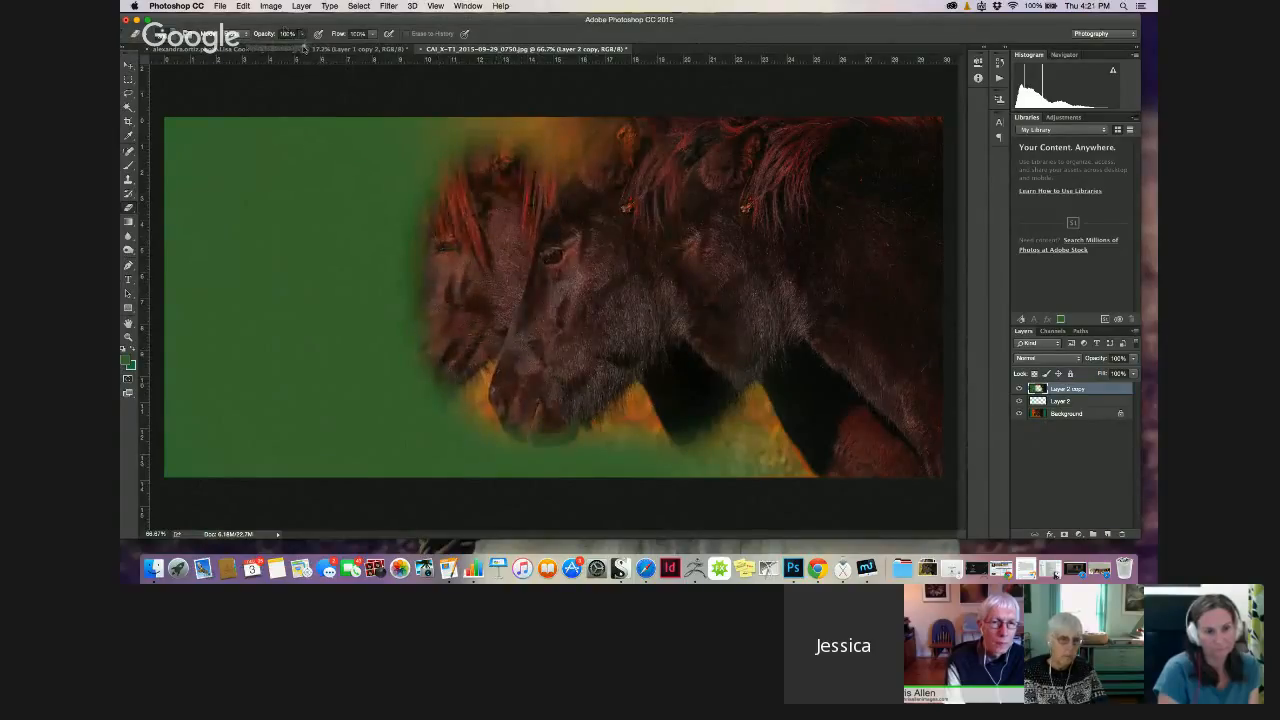
# Lower the Eraser's opacity, enlarge it, and partially erase the green paint around the left horse's muzzle and the grass
pyautogui.moveTo(265, 62); pyautogui.dragTo(267, 62)
pyautogui.press(']')
pyautogui.press(']')
pyautogui.press(']')
pyautogui.moveTo(430, 278); pyautogui.dragTo(432, 238)
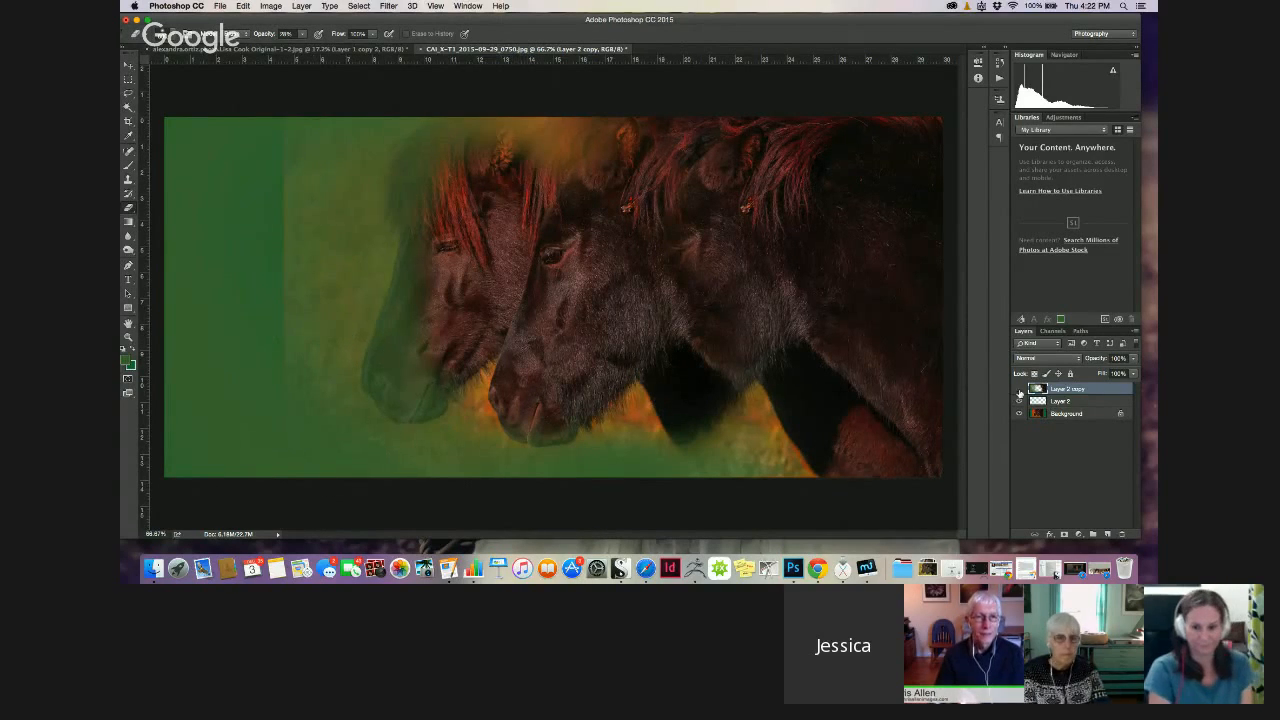
# Hide Layer 2 copy and Layer 2 so only the Background is shown
pyautogui.moveTo(1019, 389); pyautogui.dragTo(1019, 401)
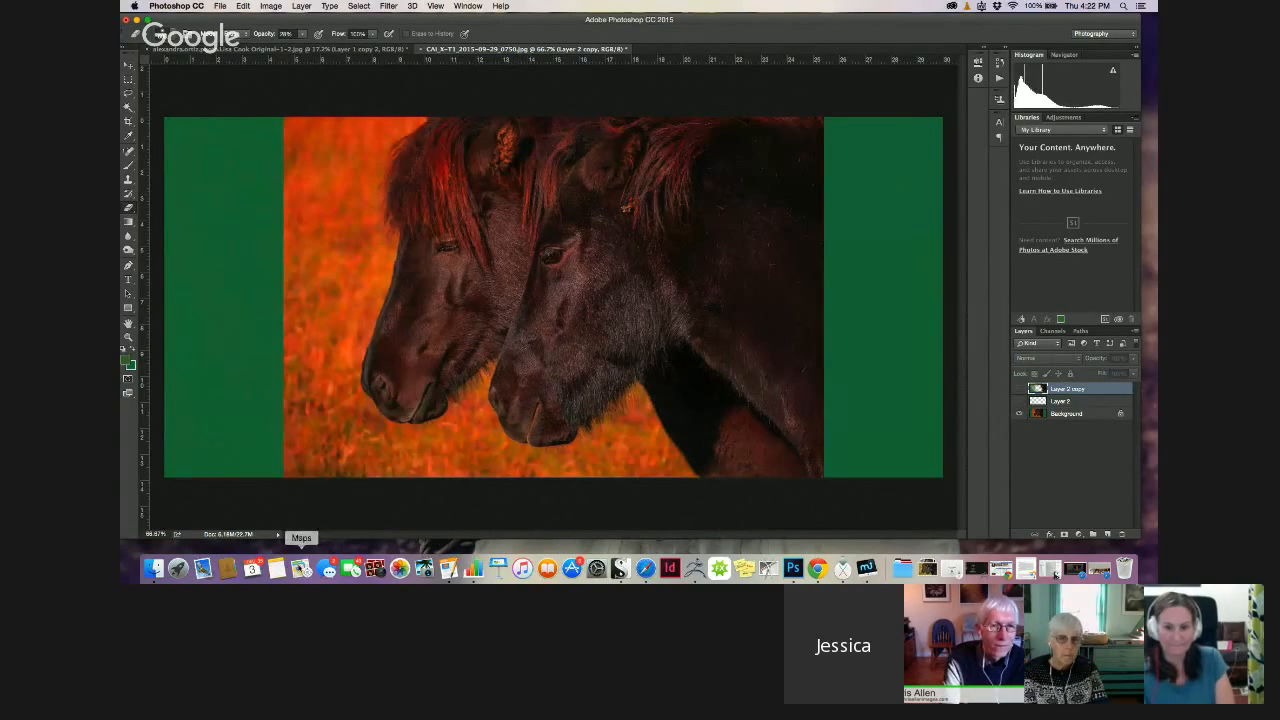